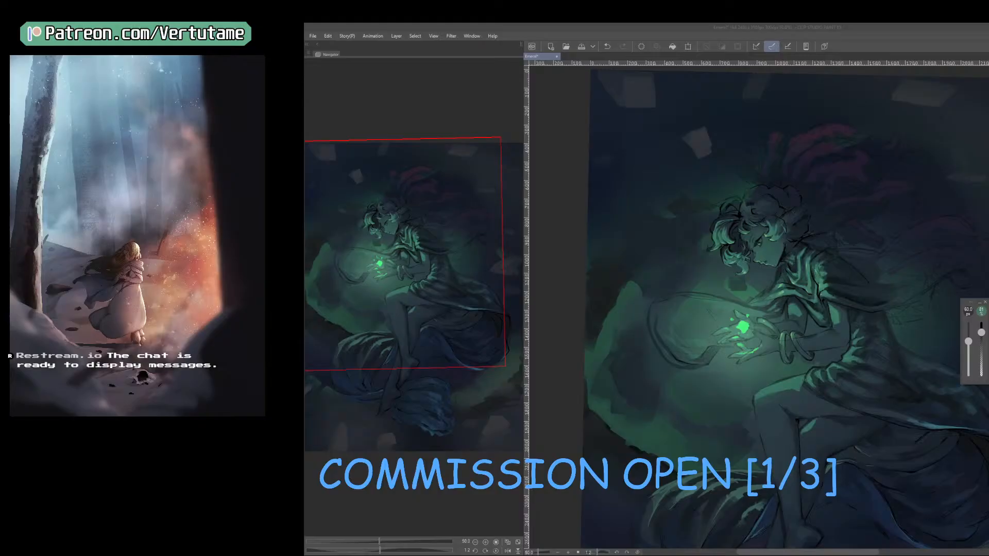
# Remove the bright green glow from the hands and rework the ribbon's end beside the fingertips with a sampled colour and a 30 px brush.
pyautogui.rightClick(713, 355)
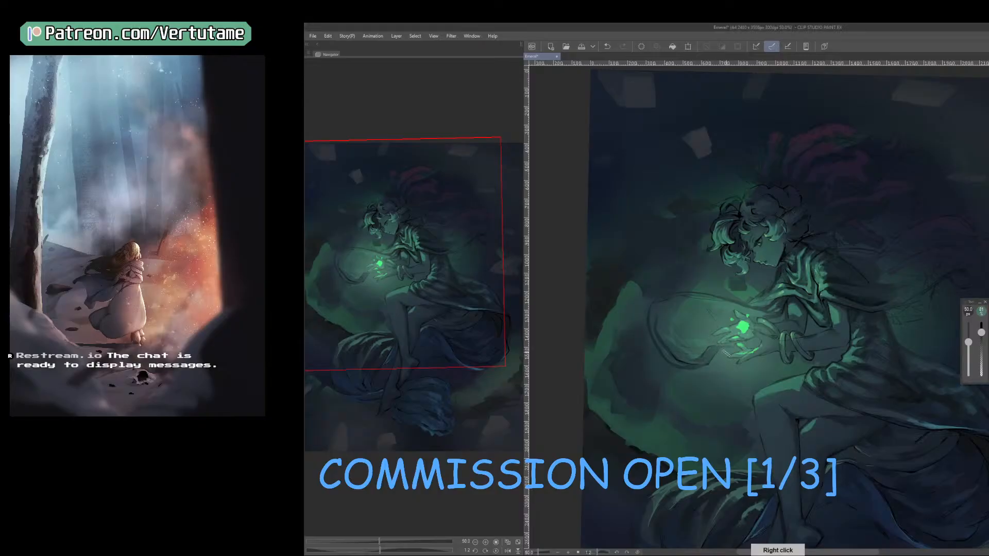
pyautogui.press('[')
pyautogui.press('[')
pyautogui.press('[')
pyautogui.press('[')
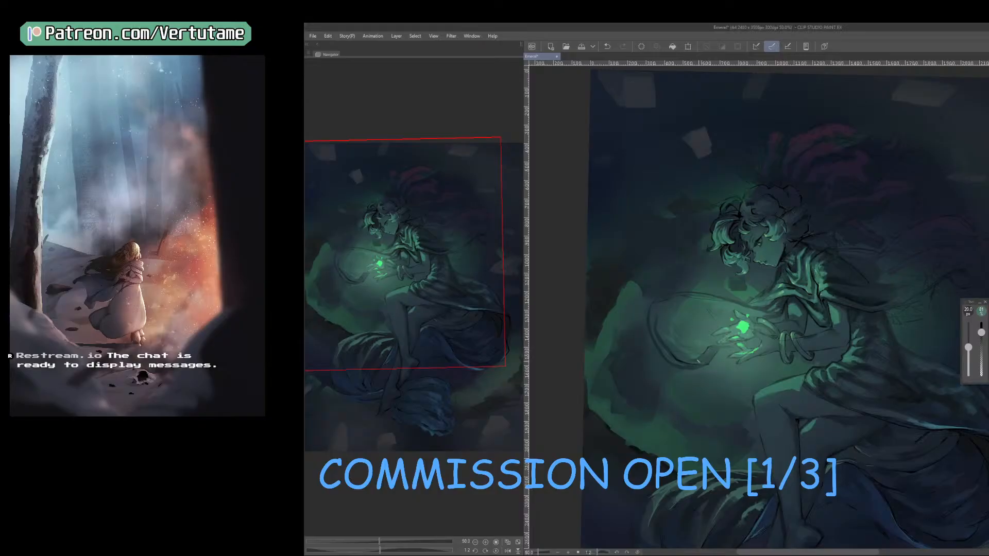
pyautogui.press(']')
pyautogui.hotkey('ctrl', 'z')
pyautogui.rightClick(711, 355)
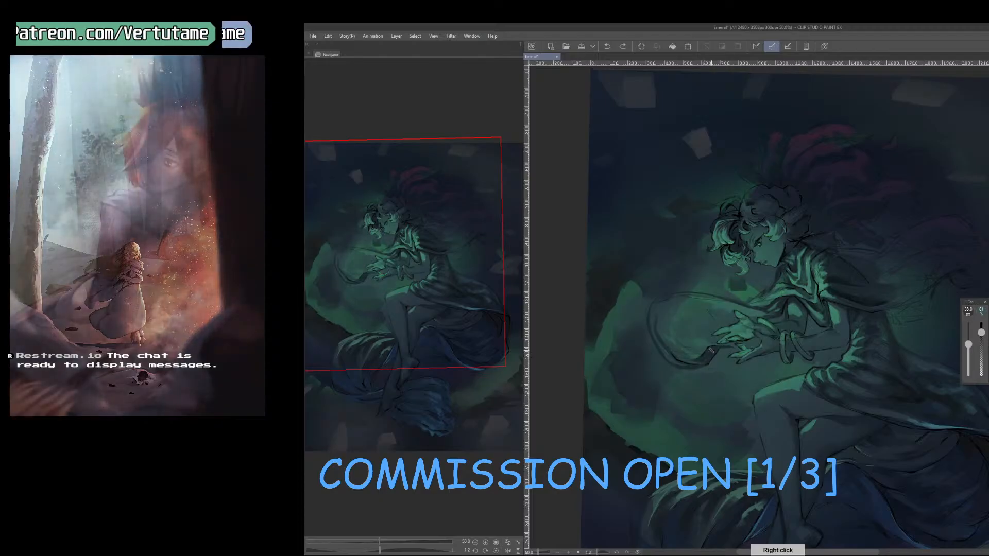
pyautogui.moveTo(713, 350); pyautogui.dragTo(706, 361)
pyautogui.press('[')
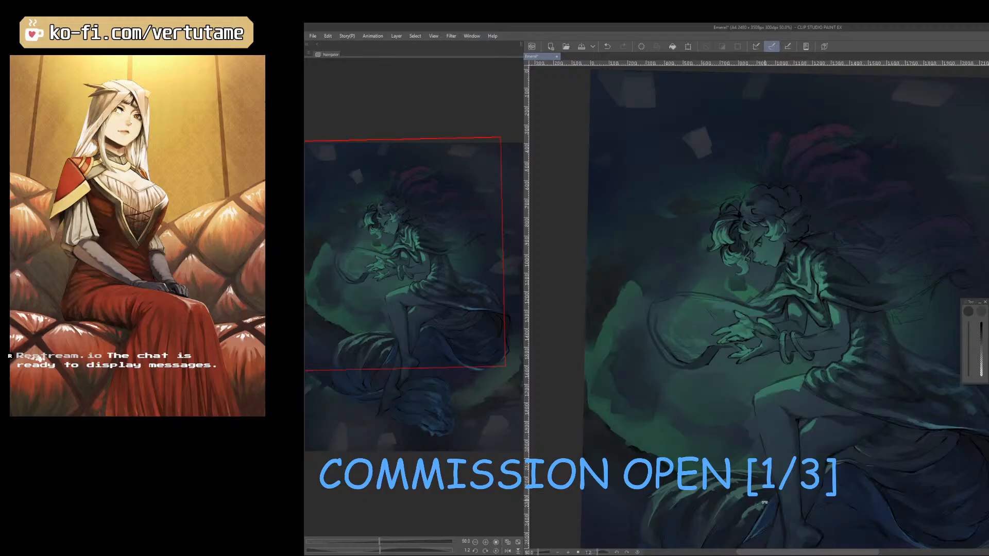
# Darken the lower curve of the ribbon loop using sampled colours and a fine brush, reducing its size to 12.5 px.
pyautogui.moveTo(743, 475); pyautogui.dragTo(653, 411)
pyautogui.scroll(2, 663, 301)
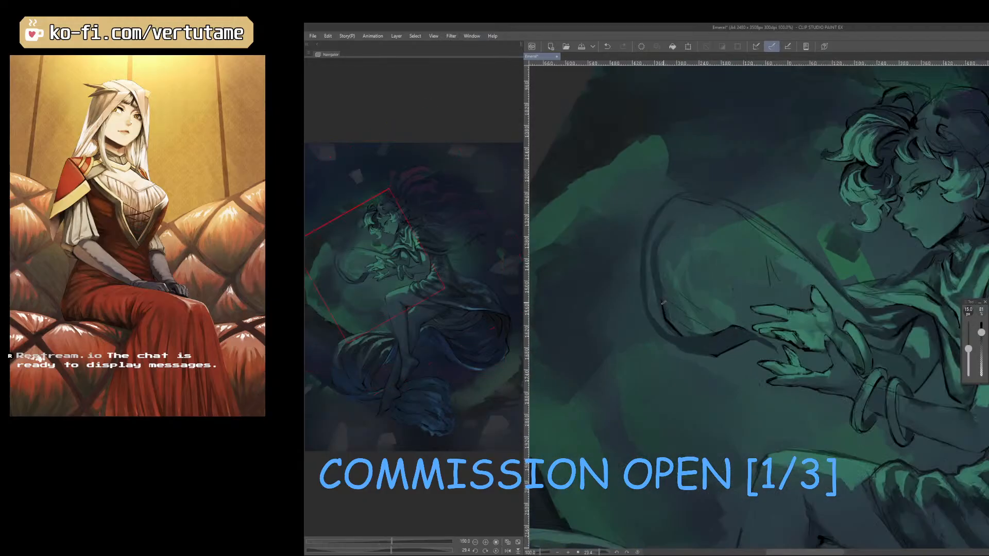
pyautogui.moveTo(663, 301); pyautogui.dragTo(681, 335)
pyautogui.rightClick(655, 312)
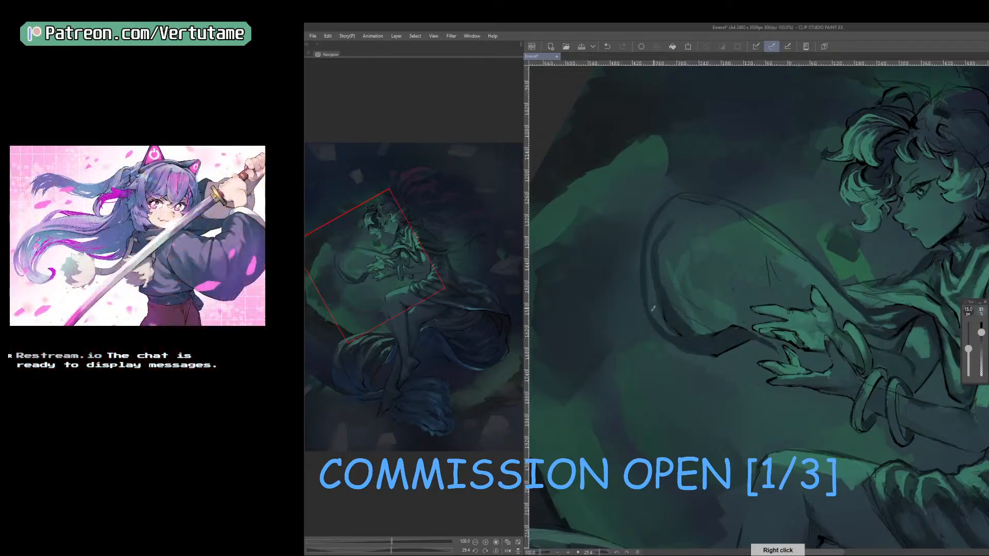
pyautogui.press('[')
pyautogui.moveTo(677, 431); pyautogui.dragTo(871, 399)
pyautogui.rightClick(777, 393)
pyautogui.scroll(-2, 776, 405)
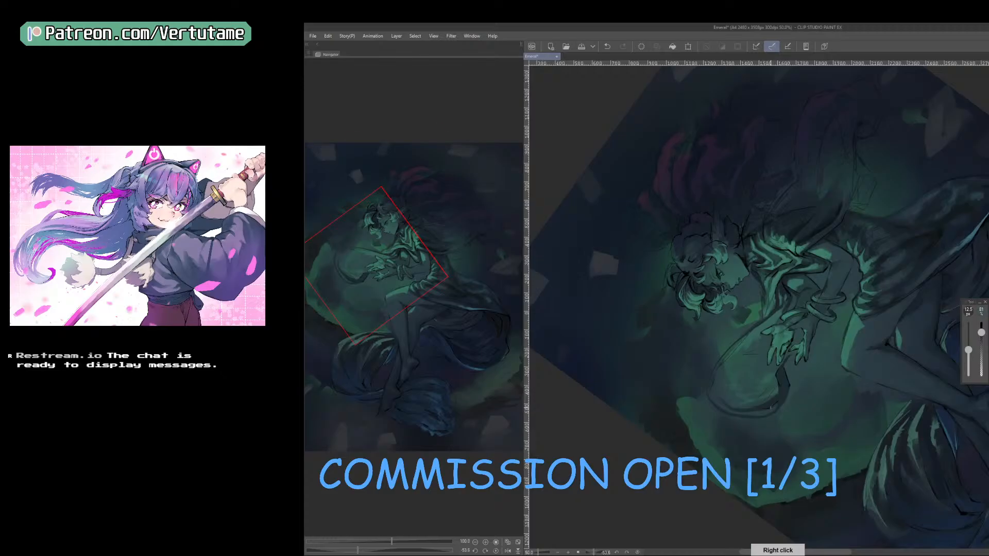
# Mirror the canvas view and touch up the ribbon's end beside the fingertips with a 25 px brush.
pyautogui.moveTo(845, 444)
pyautogui.mouseDown()
pyautogui.moveTo(754, 457)
pyautogui.moveTo(699, 434)
pyautogui.mouseUp()
pyautogui.scroll(-1, 773, 412)
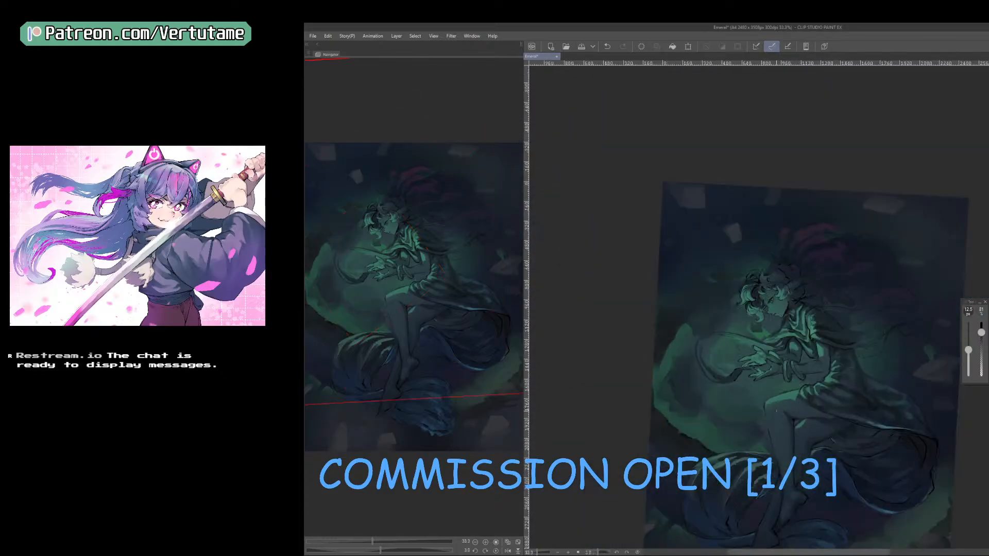
pyautogui.press('b')
pyautogui.press('h')
pyautogui.hotkey('ctrl', '+')
pyautogui.hotkey('ctrl', '+')
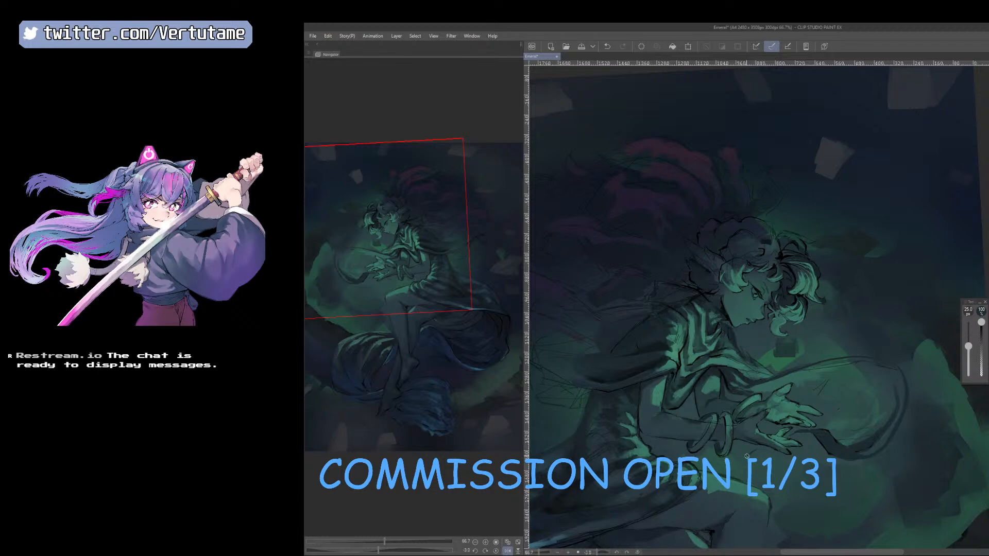
pyautogui.scroll(-2, 747, 456)
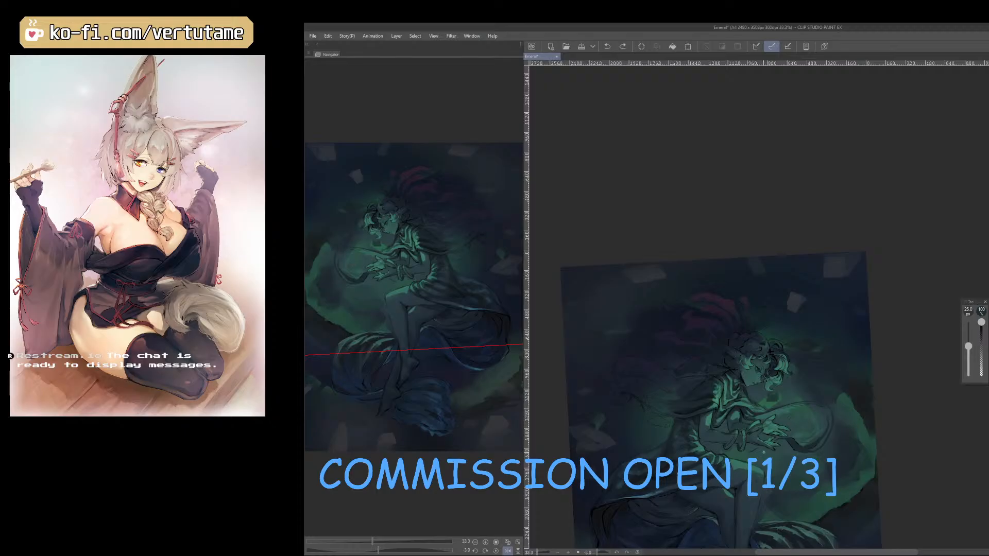
pyautogui.scroll(3, 764, 453)
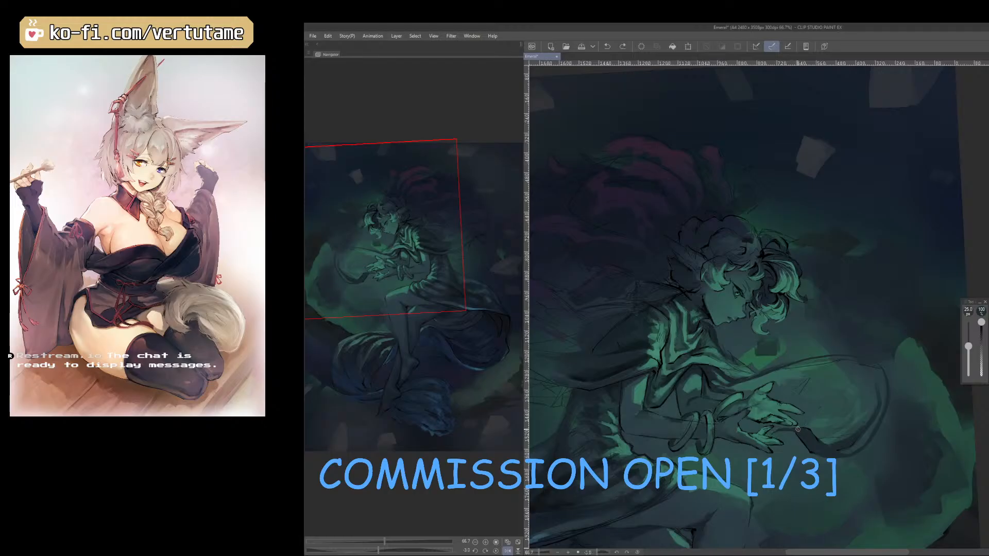
pyautogui.moveTo(798, 429)
pyautogui.mouseDown()
pyautogui.moveTo(832, 413)
pyautogui.moveTo(811, 427)
pyautogui.mouseUp()
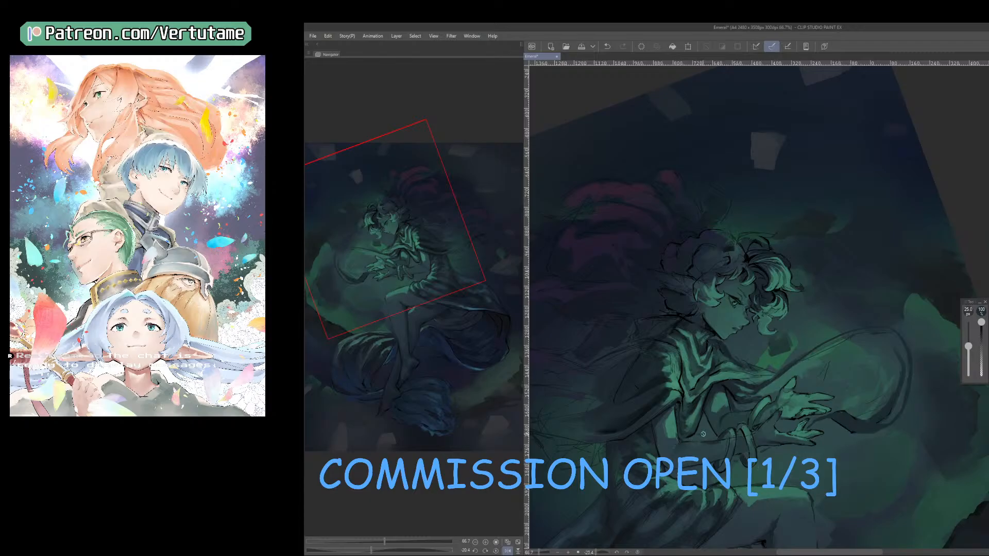
# Examine the hands, sleeve and ribbon with the canvas view mirrored back and forth and tilted at different angles.
pyautogui.press('h')
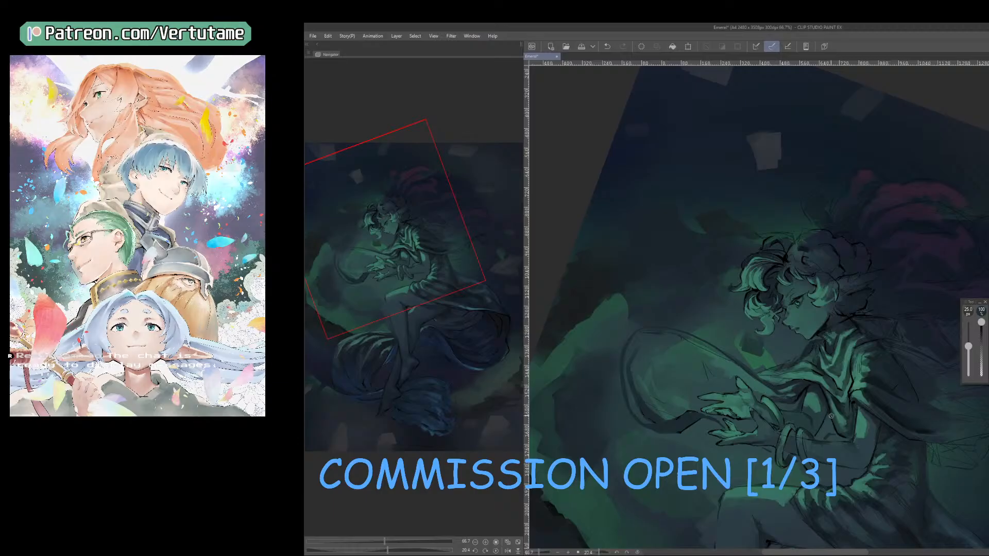
pyautogui.press('[')
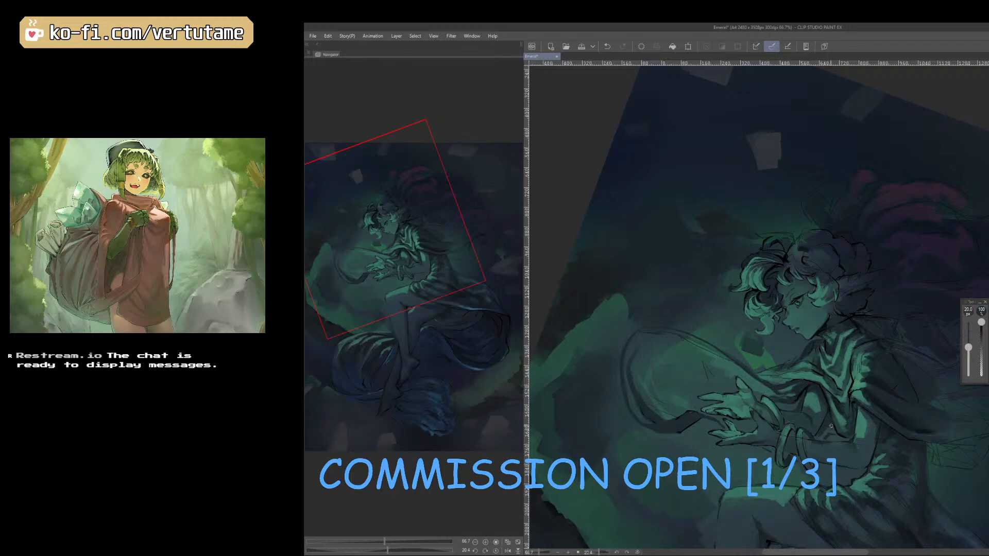
pyautogui.press('h')
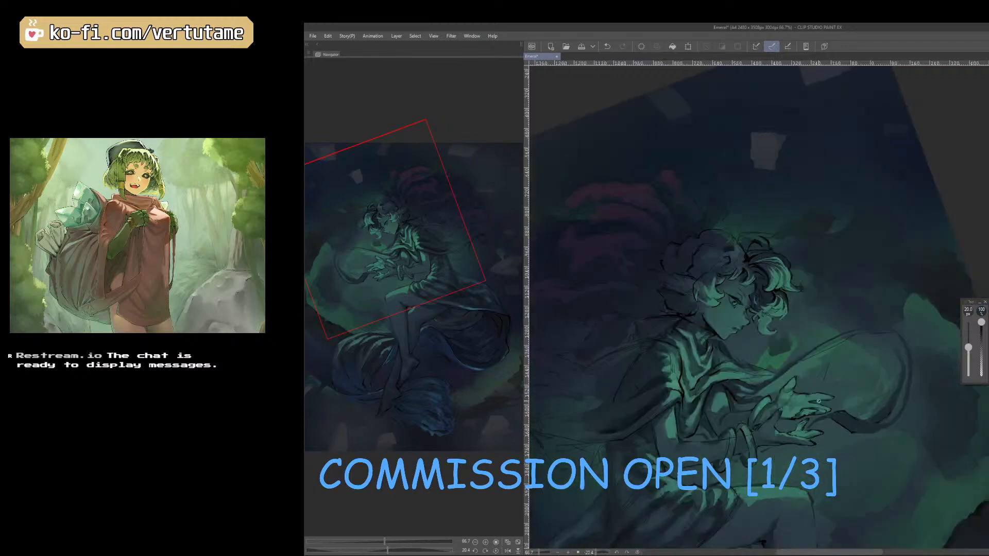
pyautogui.press('space')
pyautogui.moveTo(777, 472); pyautogui.dragTo(766, 409)
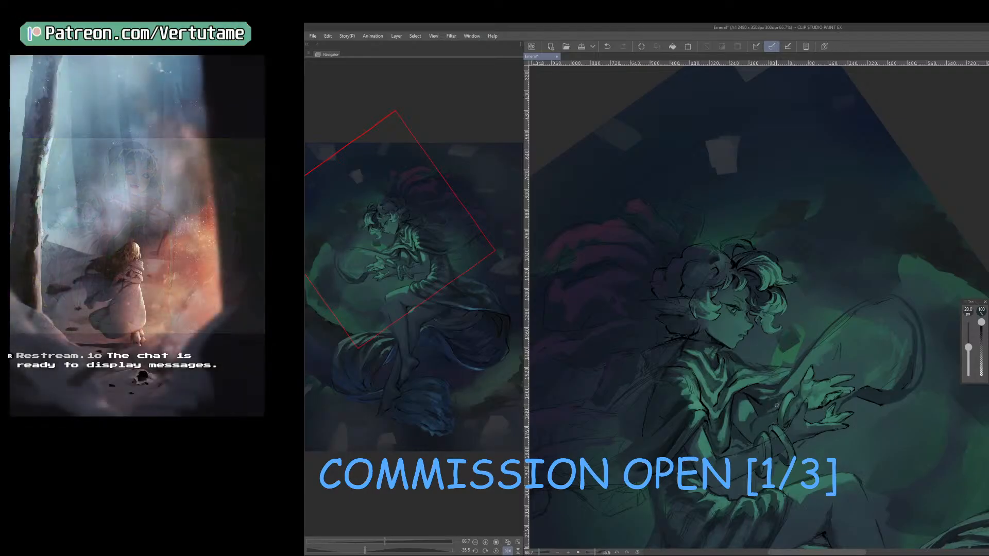
pyautogui.press('h')
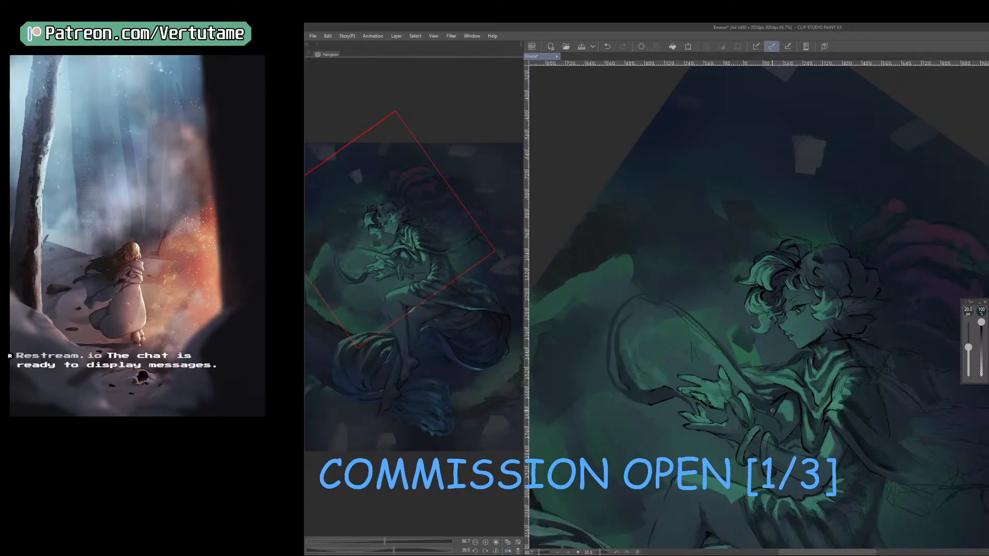
pyautogui.press('r')
pyautogui.press('b')
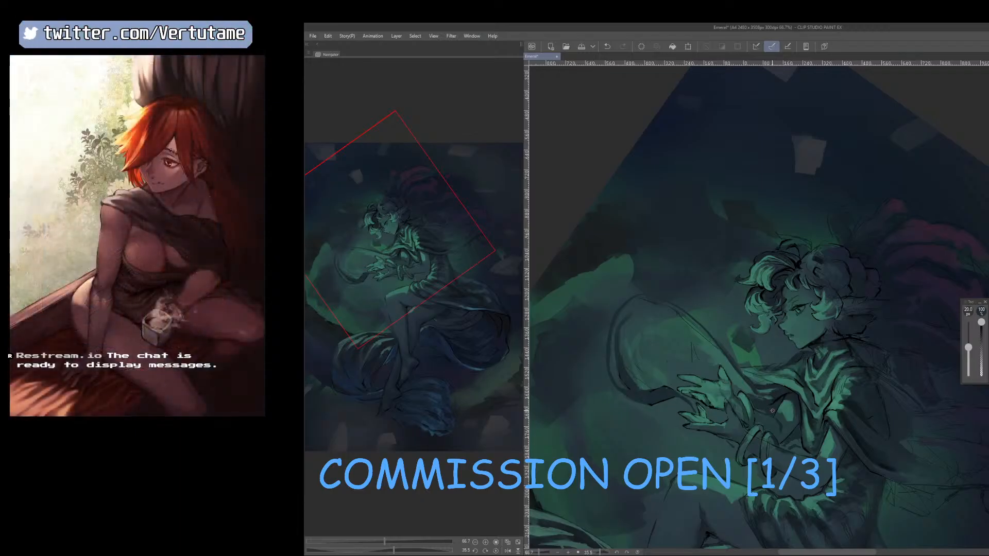
pyautogui.press('r')
pyautogui.moveTo(773, 410); pyautogui.dragTo(816, 399)
pyautogui.press('b')
# Paint over the sketchy upper edge of the sleeve near the ribbon with a sampled green and a 17.5 px brush.
pyautogui.rightClick(814, 342)
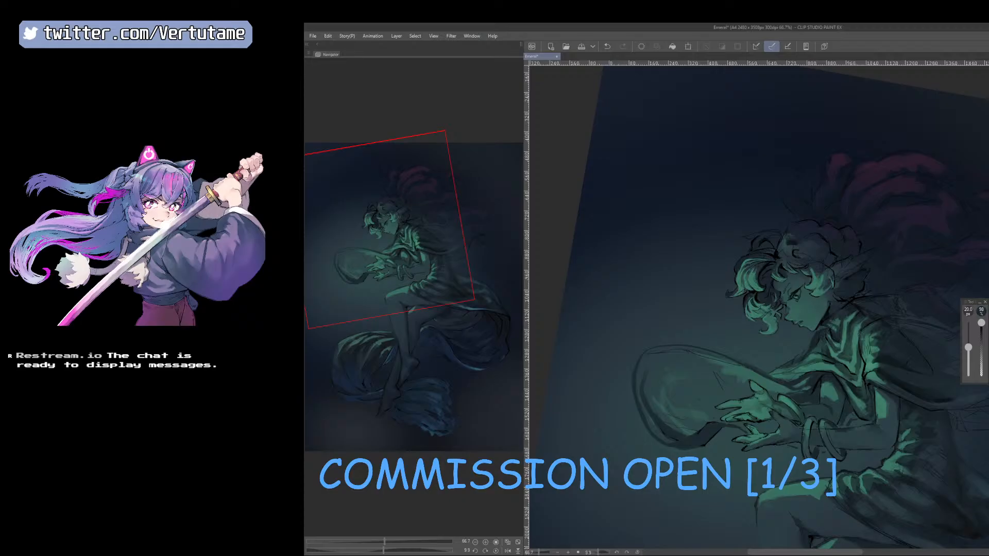
pyautogui.press('r')
pyautogui.moveTo(710, 429)
pyautogui.mouseDown()
pyautogui.moveTo(779, 443)
pyautogui.moveTo(807, 467)
pyautogui.moveTo(762, 467)
pyautogui.mouseUp()
pyautogui.press('r')
pyautogui.rightClick(816, 366)
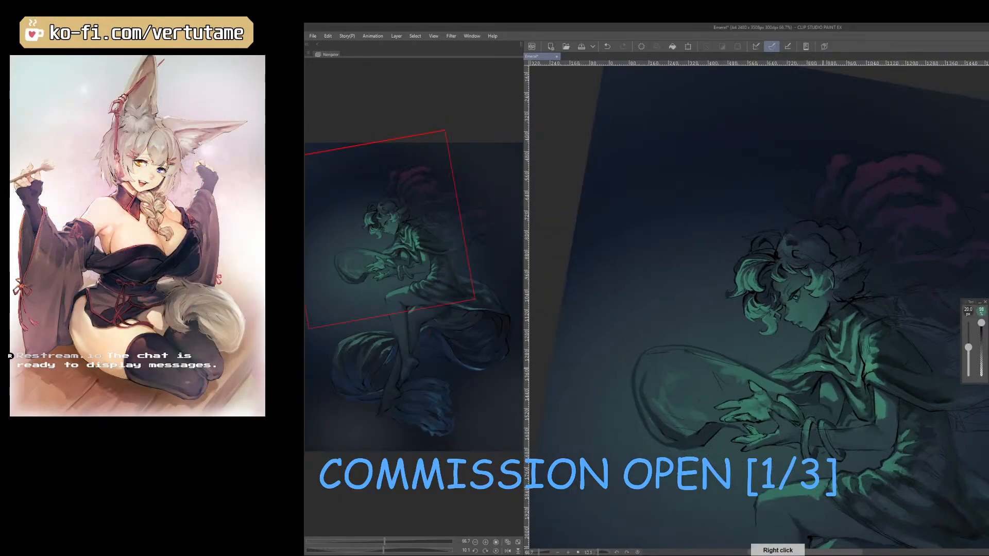
pyautogui.press('[')
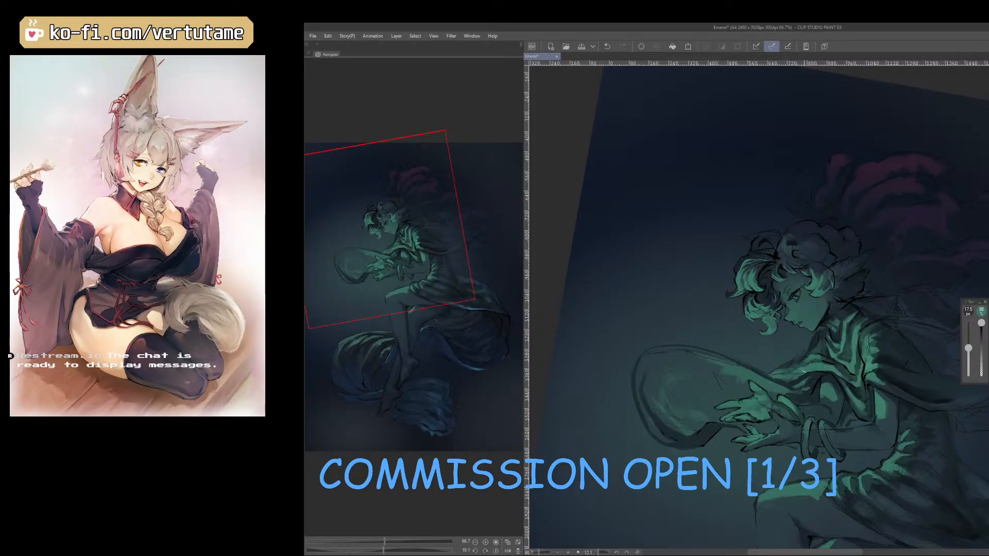
pyautogui.moveTo(805, 371); pyautogui.dragTo(798, 377)
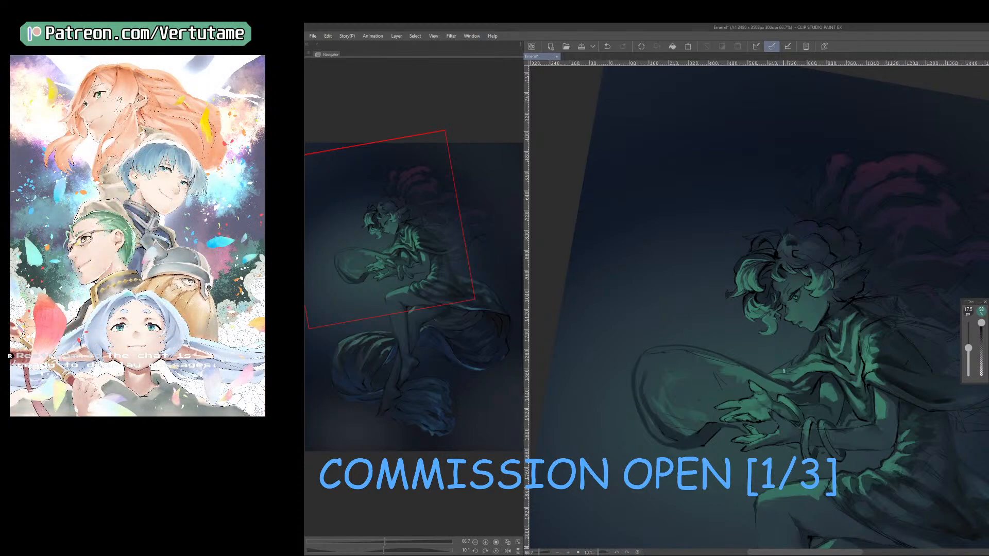
pyautogui.scroll(3, 783, 371)
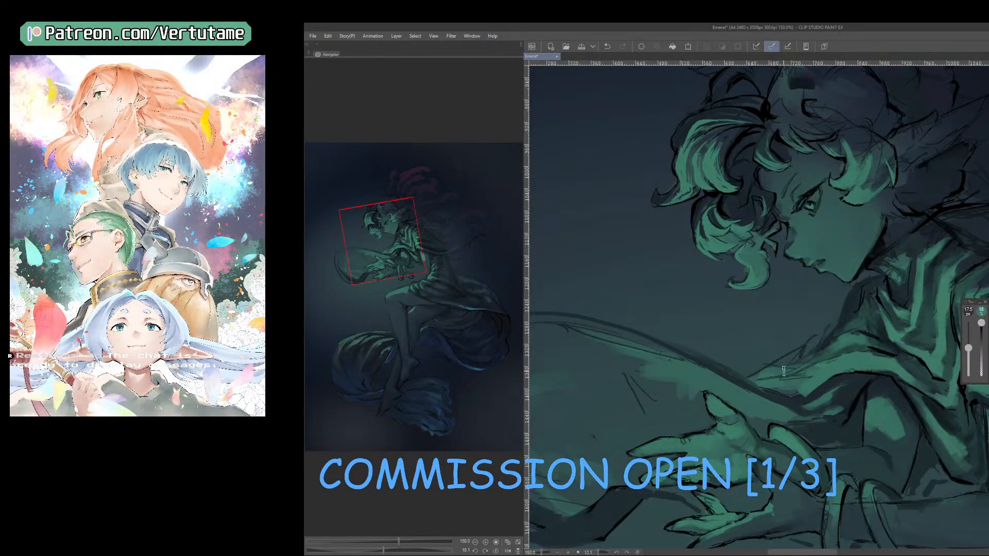
pyautogui.scroll(-3, 784, 371)
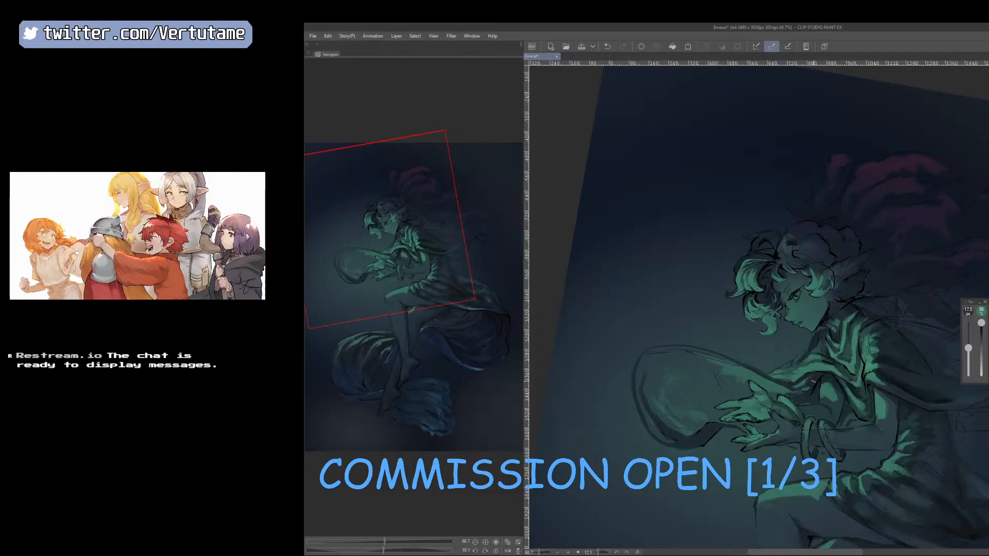
# Resample the sleeve's green and fill the forearm cloth out to where it joins the ribbon, using a 17.5 px brush.
pyautogui.rightClick(813, 379)
pyautogui.press(']')
pyautogui.rightClick(812, 368)
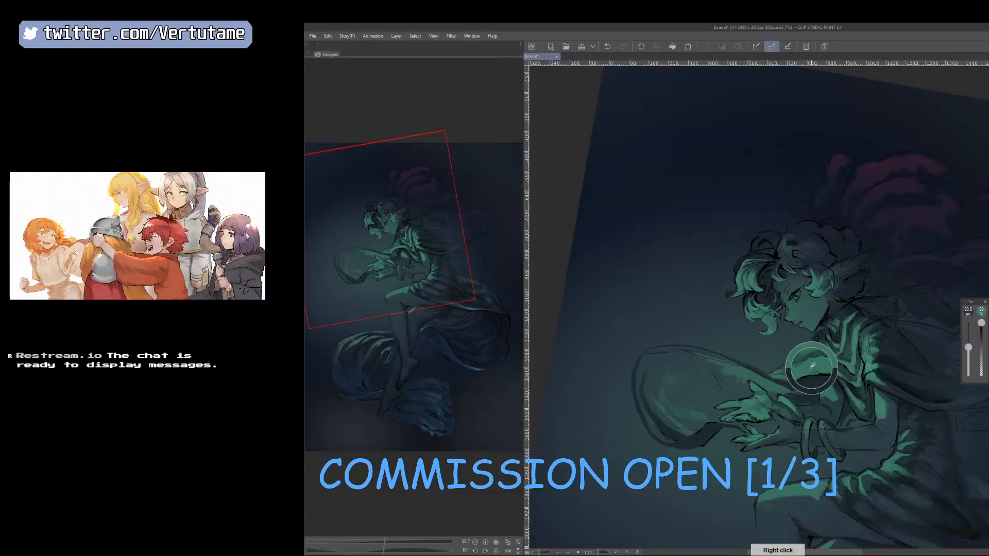
pyautogui.press('[')
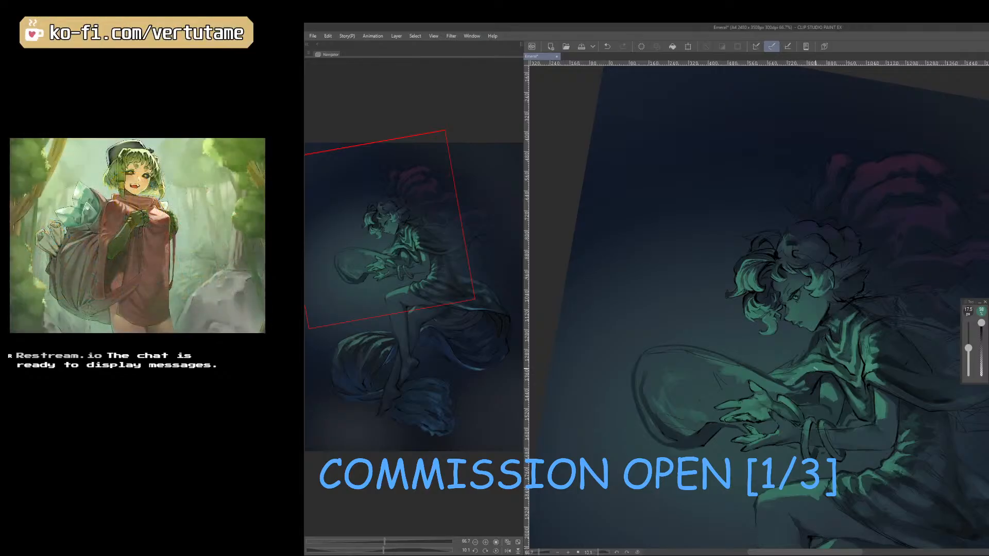
pyautogui.moveTo(801, 377); pyautogui.dragTo(794, 386)
pyautogui.moveTo(768, 384); pyautogui.dragTo(795, 368)
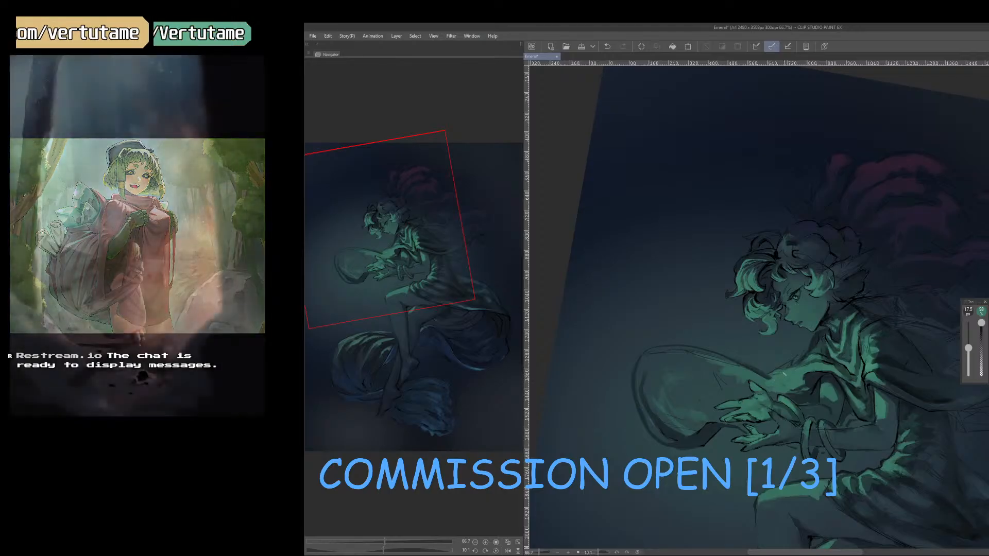
pyautogui.moveTo(770, 377); pyautogui.dragTo(791, 368)
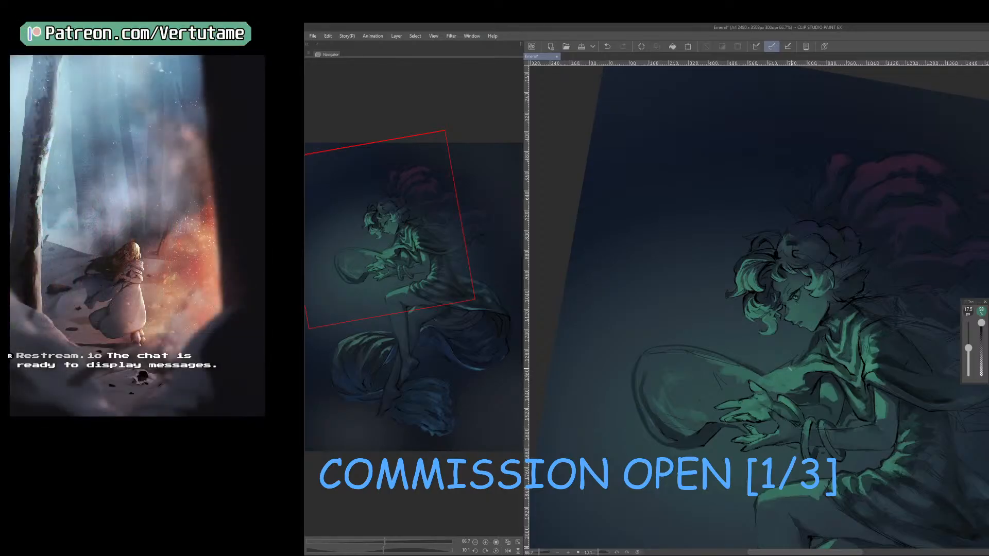
# Sample the dark background colour and define the sleeve's upper contour down to the ribbon with a 12.5 to 15 px brush.
pyautogui.rightClick(817, 342)
pyautogui.press('[')
pyautogui.moveTo(792, 365); pyautogui.dragTo(771, 376)
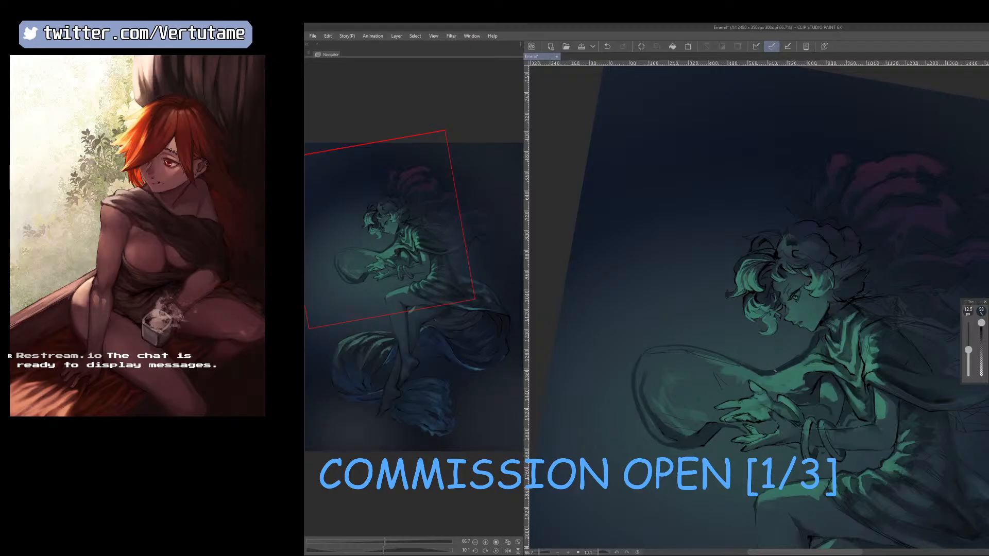
pyautogui.moveTo(782, 364); pyautogui.dragTo(768, 372)
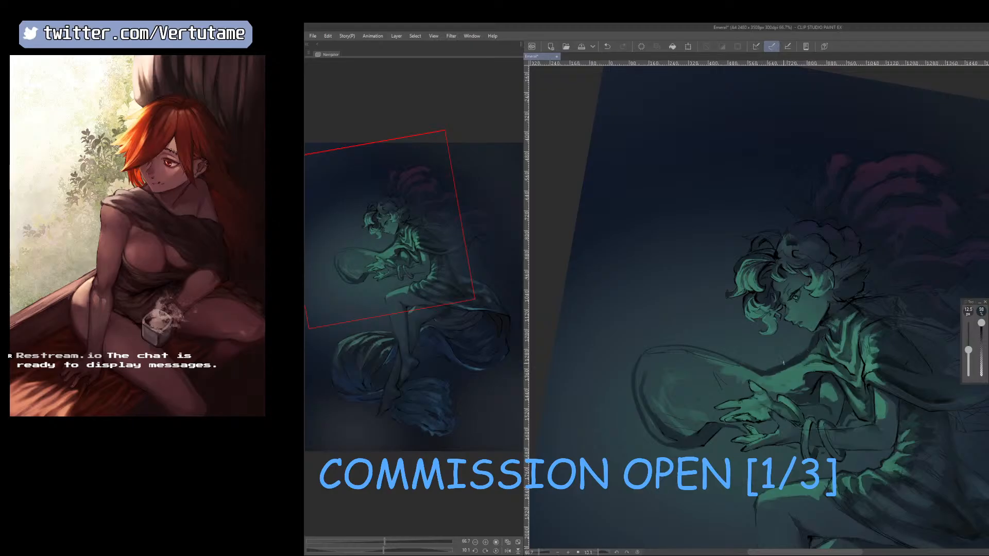
pyautogui.press(']')
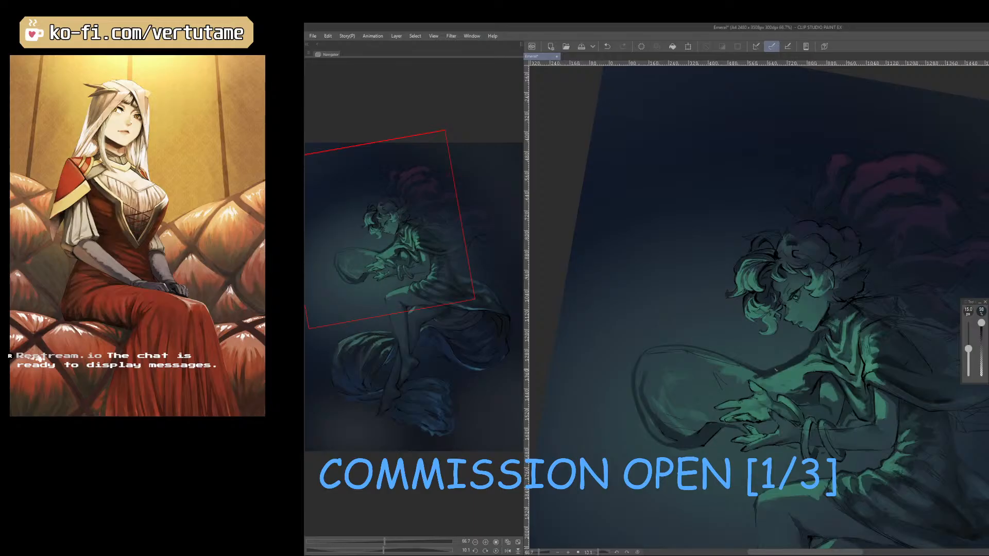
pyautogui.moveTo(759, 371); pyautogui.dragTo(794, 365)
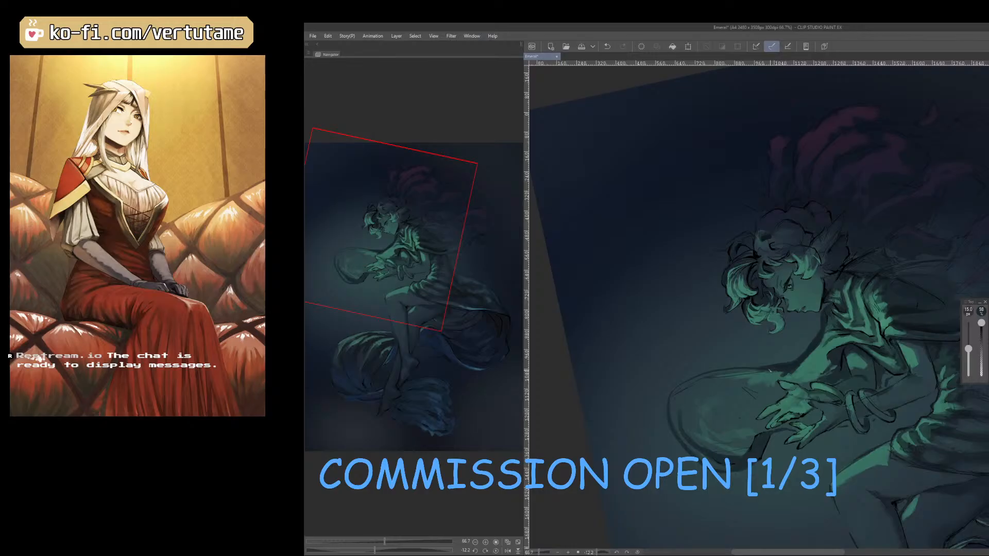
# Thicken the ribbon loop's dark upper contour with a larger brush, raise the size to 25 px and mirror the canvas view.
pyautogui.press(']')
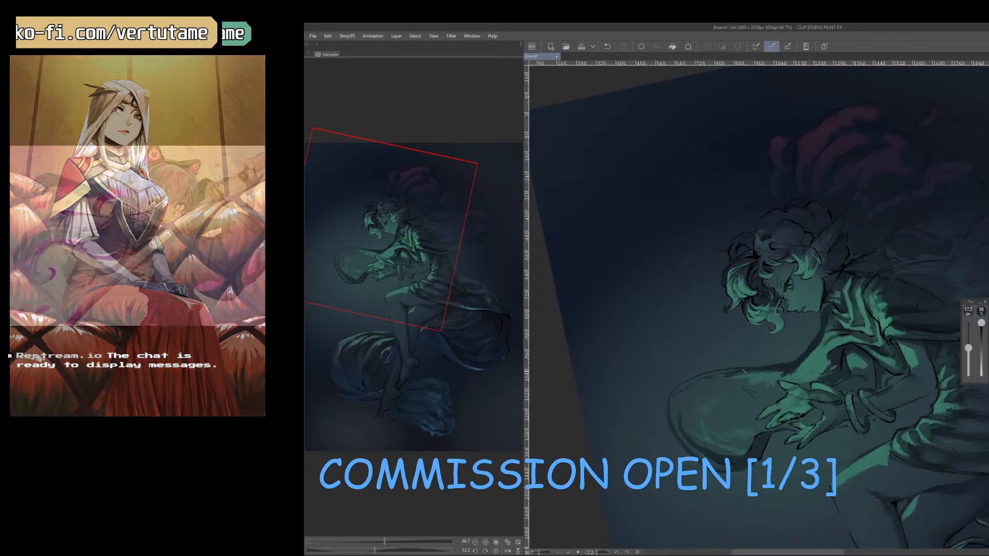
pyautogui.moveTo(778, 367)
pyautogui.mouseDown()
pyautogui.moveTo(706, 377)
pyautogui.moveTo(678, 392)
pyautogui.moveTo(673, 414)
pyautogui.mouseUp()
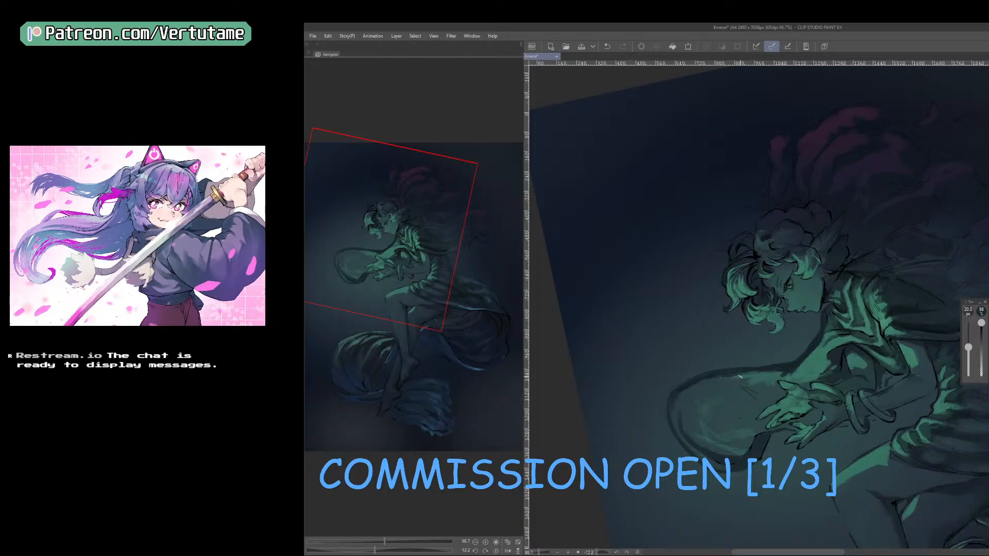
pyautogui.press(']')
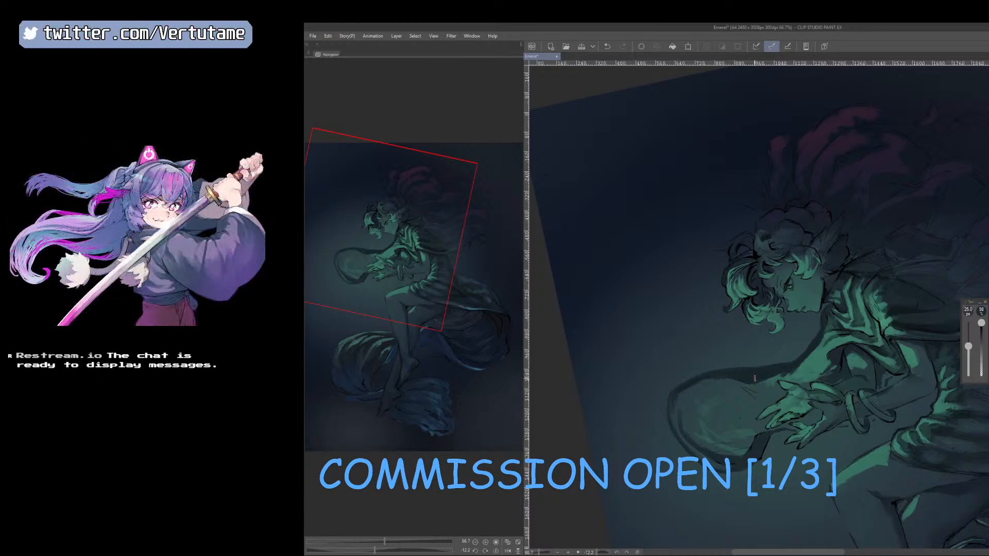
pyautogui.press('h')
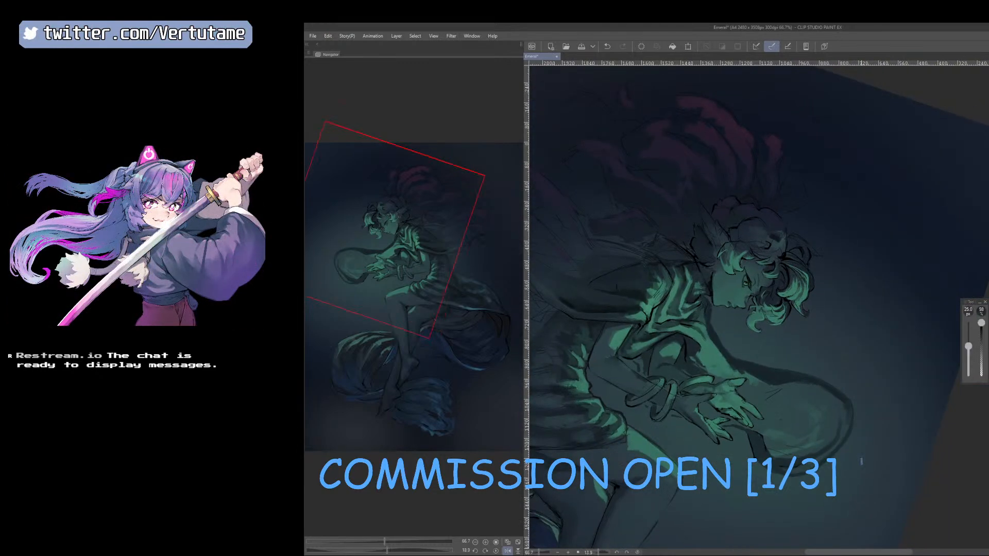
# Paint the forearm sleeve above the hand and cut dark notches into its upper edge, reducing the brush to 17.5 and 15 px.
pyautogui.press('h')
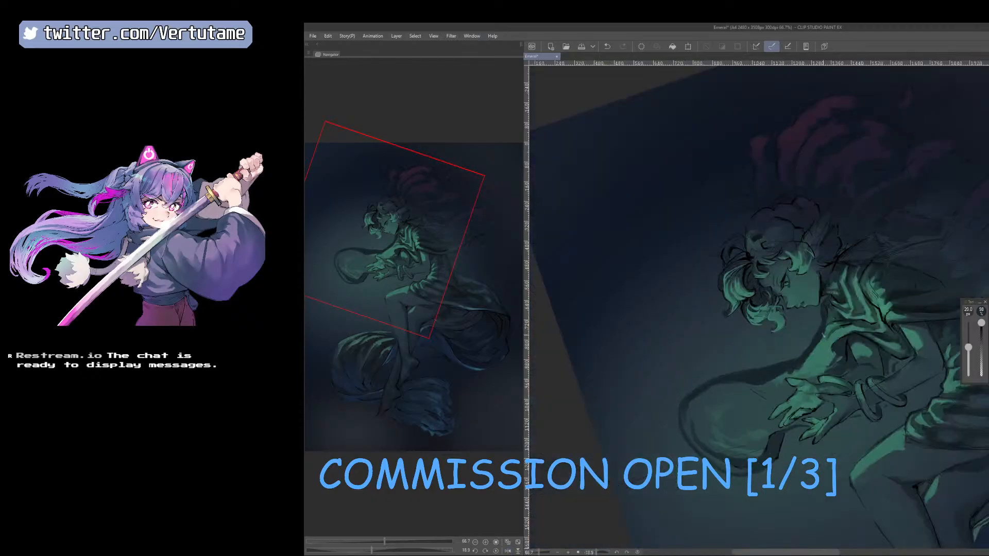
pyautogui.press('[')
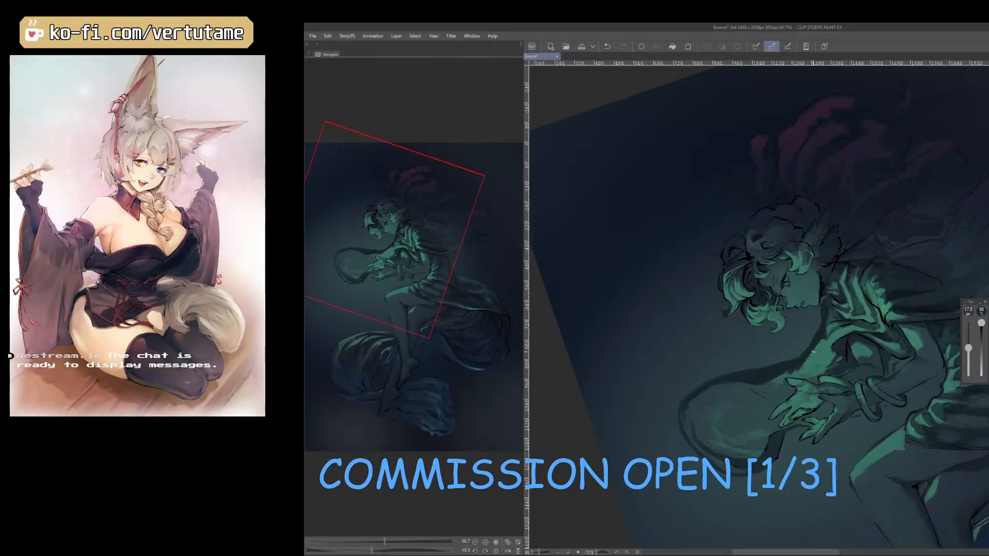
pyautogui.moveTo(817, 348); pyautogui.dragTo(817, 356)
pyautogui.press('h')
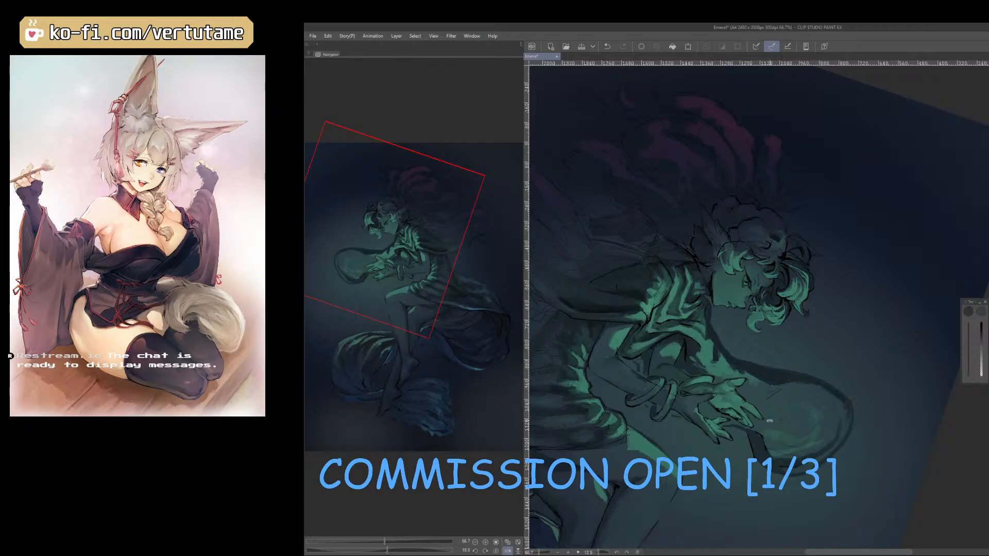
pyautogui.moveTo(766, 384); pyautogui.dragTo(804, 371)
pyautogui.press('h')
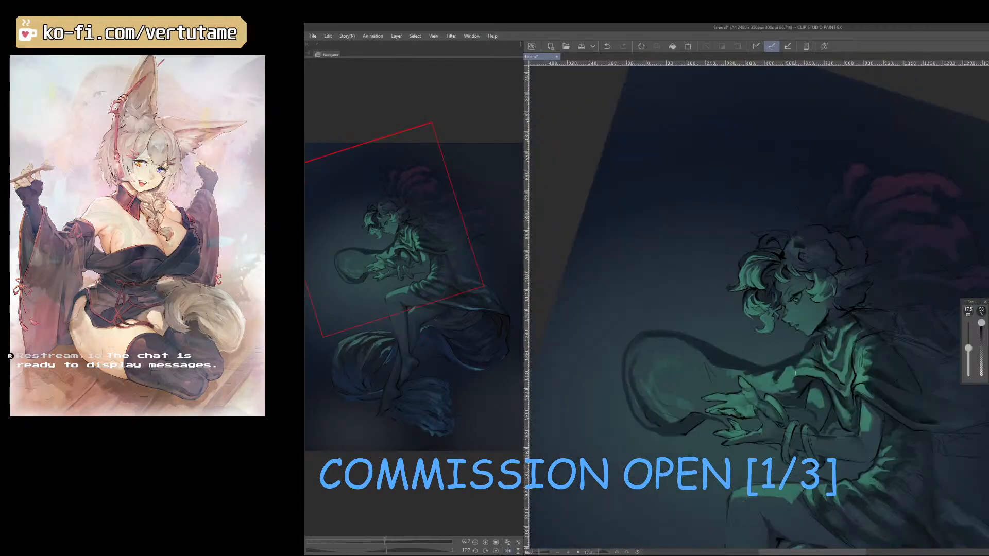
pyautogui.press('[')
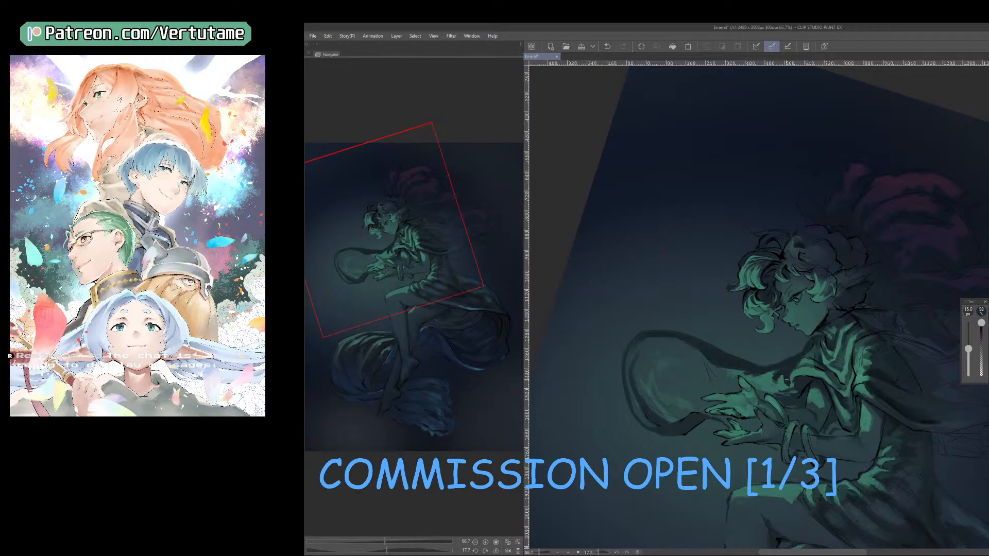
# Sample a tone from the sleeve and refine the dark folds near the wrist with a 15 to 17.5 px brush.
pyautogui.rightClick(794, 377)
pyautogui.press('h')
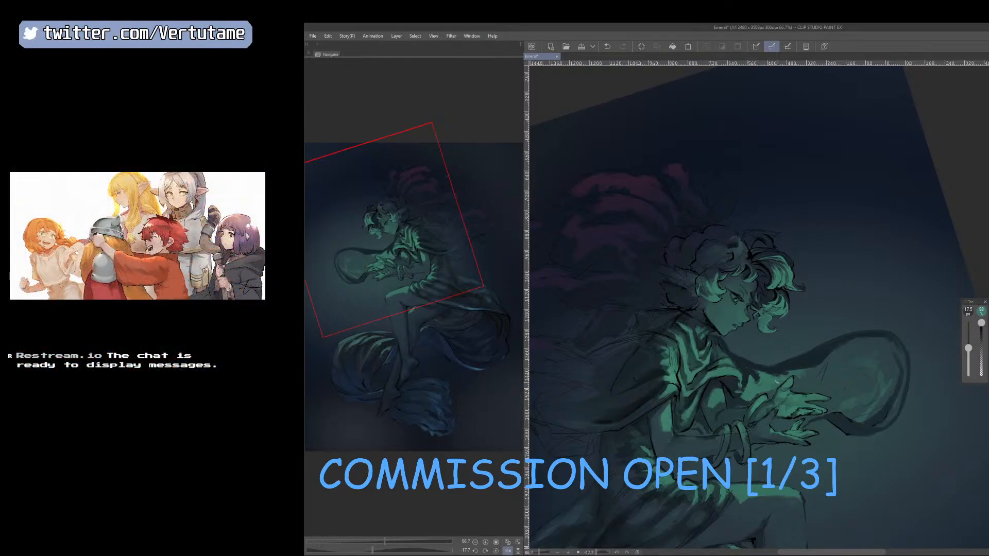
pyautogui.press('[')
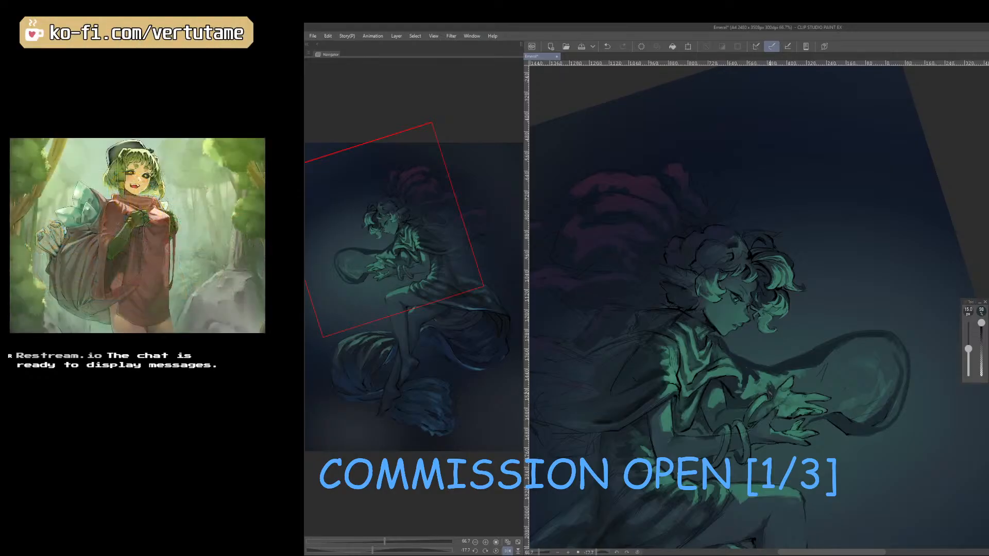
pyautogui.press('h')
# Resample the sleeve colours above the thumb and paint the light and dark shapes there with a 12.5 px brush.
pyautogui.rightClick(772, 386)
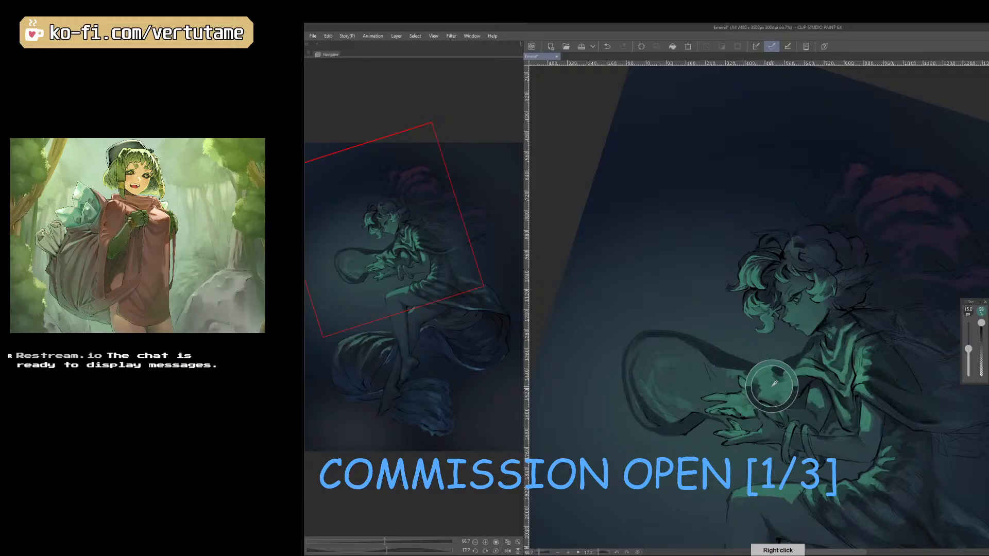
pyautogui.press('[')
pyautogui.rightClick(764, 379)
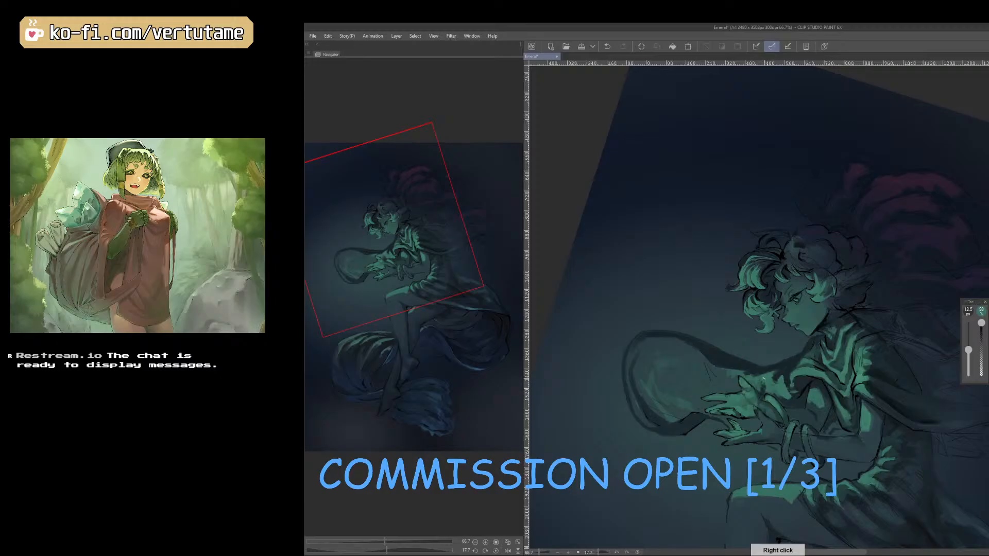
pyautogui.click(759, 387)
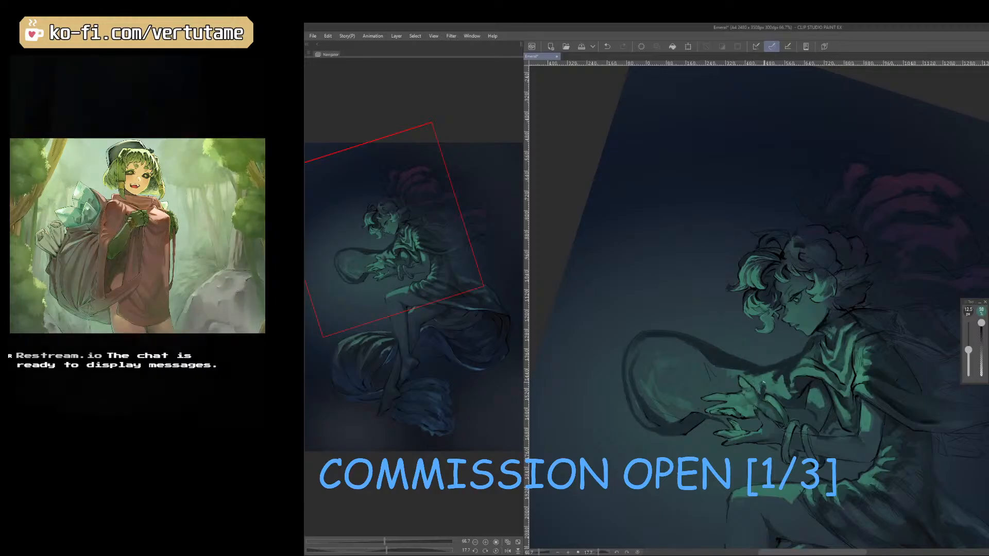
pyautogui.moveTo(780, 376); pyautogui.dragTo(871, 393)
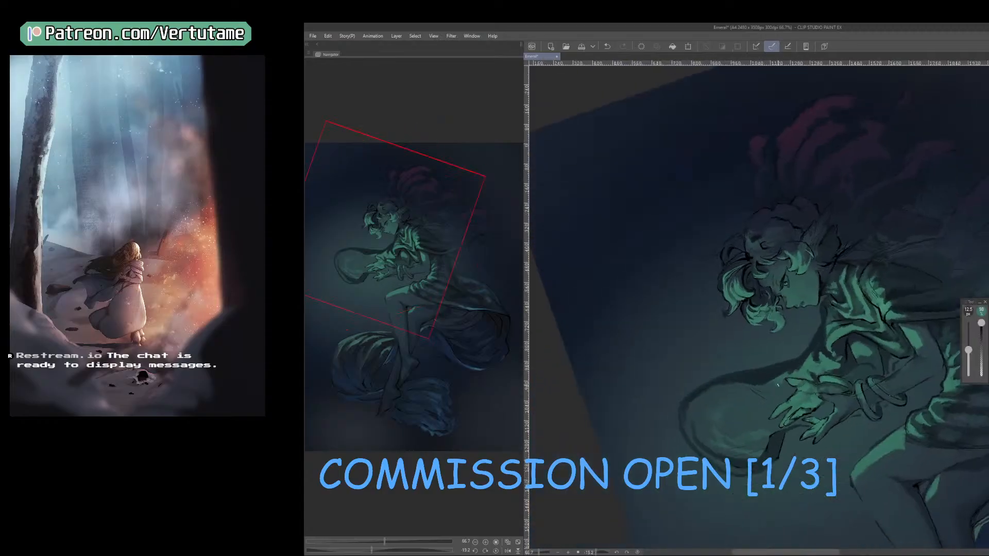
# Extend the light green from the wrist past the fingertips into the ribbon loop, using a 12.5 to 17.5 px brush.
pyautogui.press(']')
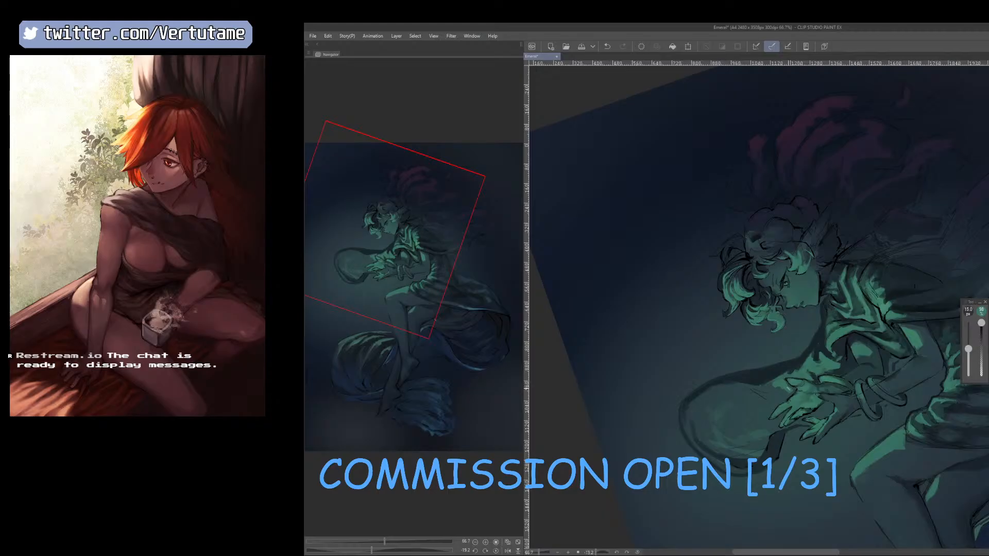
pyautogui.press('[')
pyautogui.moveTo(787, 393); pyautogui.dragTo(757, 393)
pyautogui.press(']')
pyautogui.press(']')
pyautogui.moveTo(759, 395)
pyautogui.mouseDown()
pyautogui.moveTo(784, 392)
pyautogui.moveTo(765, 415)
pyautogui.mouseUp()
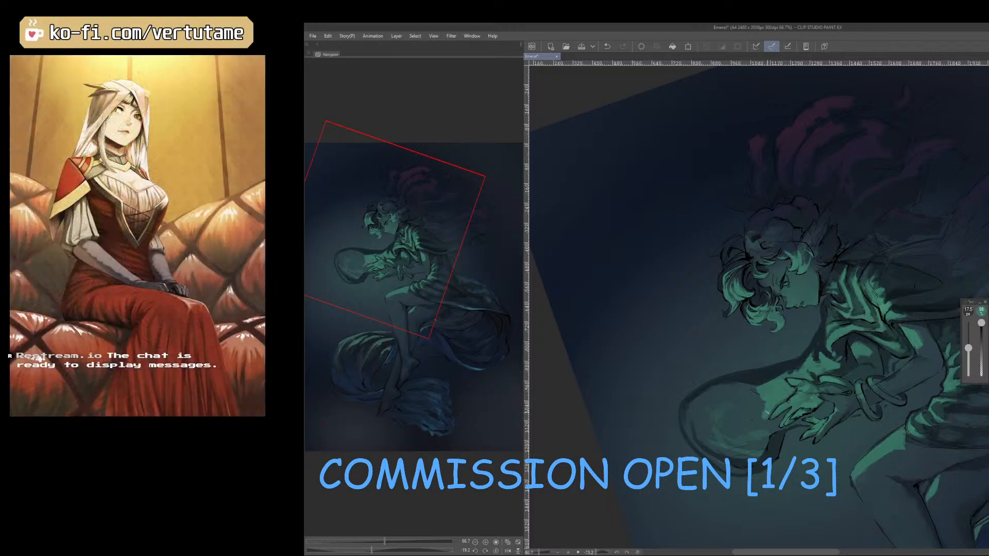
# Fill the inside of the ribbon loop with light green, enlarging the brush from 25 to 45 px.
pyautogui.press('h')
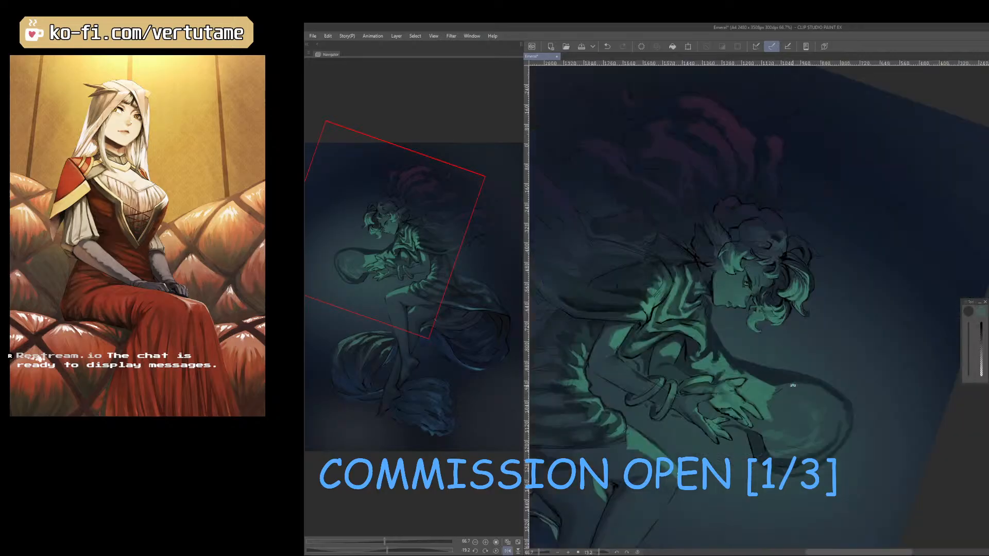
pyautogui.moveTo(794, 385); pyautogui.dragTo(866, 422)
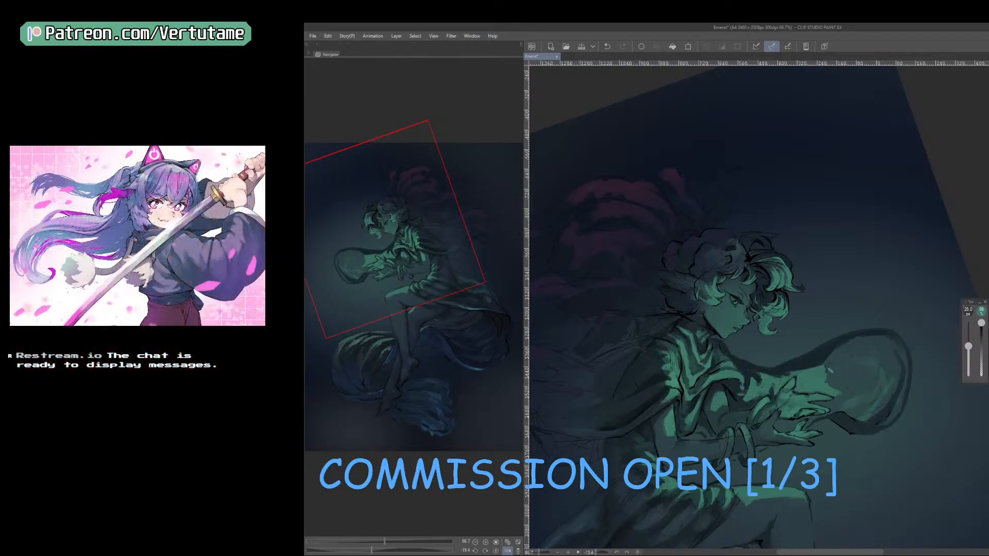
pyautogui.moveTo(830, 370)
pyautogui.mouseDown()
pyautogui.moveTo(860, 349)
pyautogui.moveTo(827, 377)
pyautogui.moveTo(848, 370)
pyautogui.moveTo(830, 379)
pyautogui.moveTo(841, 392)
pyautogui.moveTo(863, 379)
pyautogui.moveTo(857, 395)
pyautogui.moveTo(876, 391)
pyautogui.moveTo(867, 405)
pyautogui.moveTo(885, 394)
pyautogui.moveTo(873, 396)
pyautogui.moveTo(875, 371)
pyautogui.moveTo(859, 374)
pyautogui.moveTo(865, 346)
pyautogui.moveTo(876, 350)
pyautogui.moveTo(872, 365)
pyautogui.moveTo(891, 362)
pyautogui.moveTo(889, 383)
pyautogui.moveTo(853, 348)
pyautogui.mouseUp()
pyautogui.press(']')
pyautogui.press(']')
pyautogui.press(']')
pyautogui.press(']')
pyautogui.press('h')
pyautogui.moveTo(845, 464); pyautogui.dragTo(895, 435)
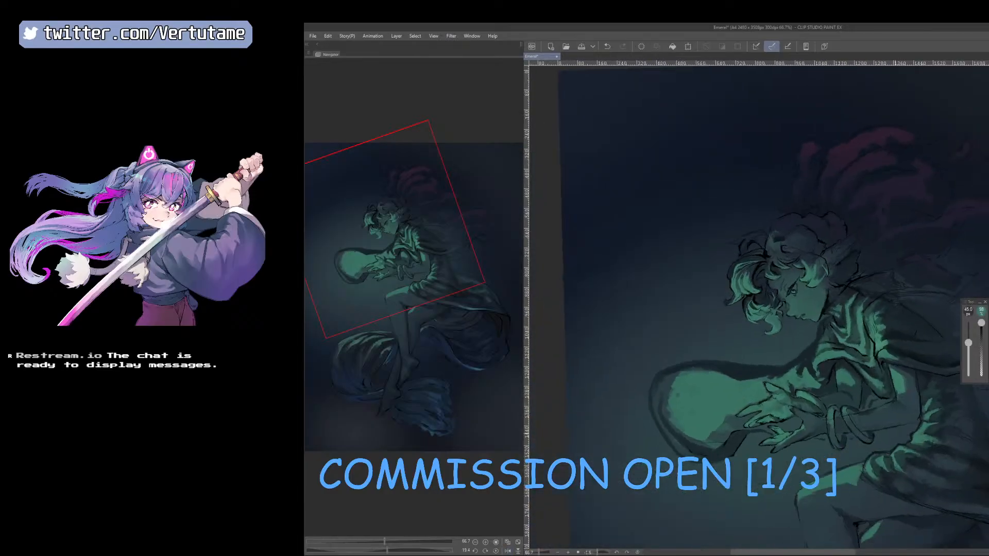
# Clean up the green fill between and around the fingertips, reducing the brush to 15 px and down to 7 px.
pyautogui.press('[')
pyautogui.press('[')
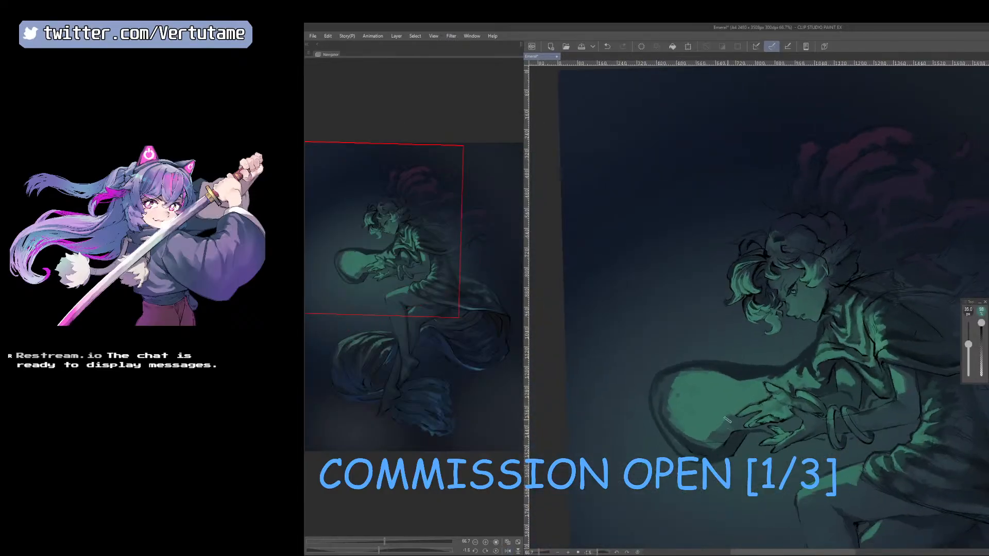
pyautogui.press('[')
pyautogui.press('[')
pyautogui.press('[')
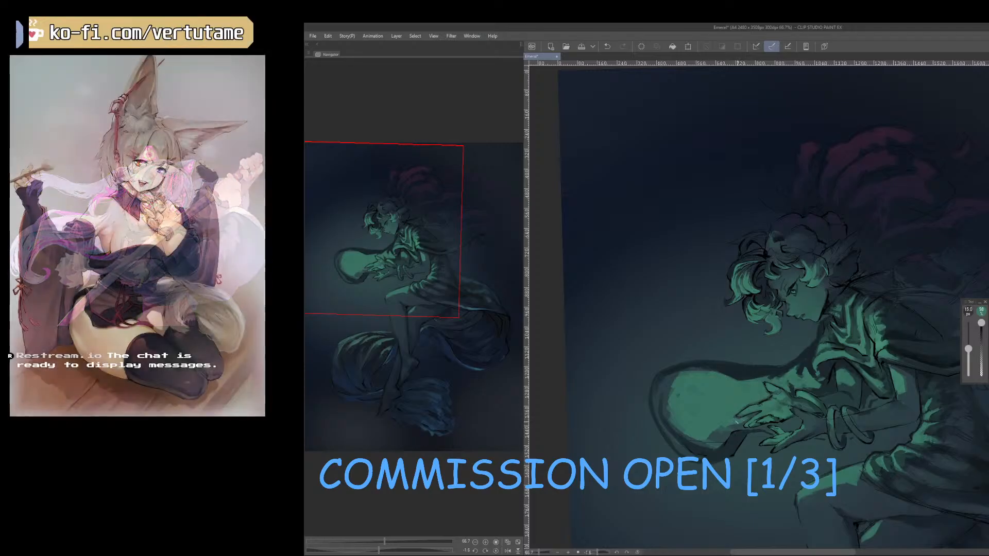
pyautogui.scroll(4, 719, 429)
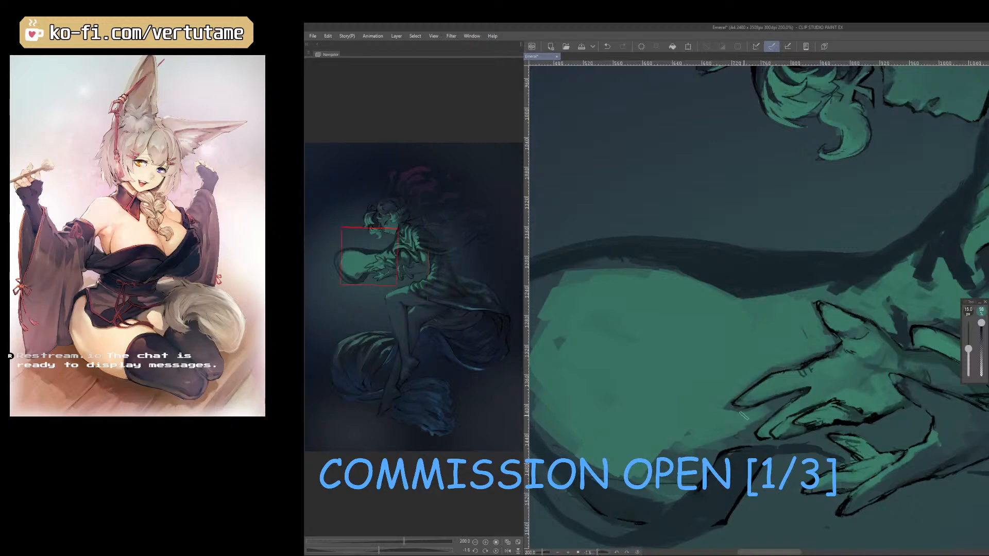
pyautogui.press('[')
pyautogui.press('[')
pyautogui.press('[')
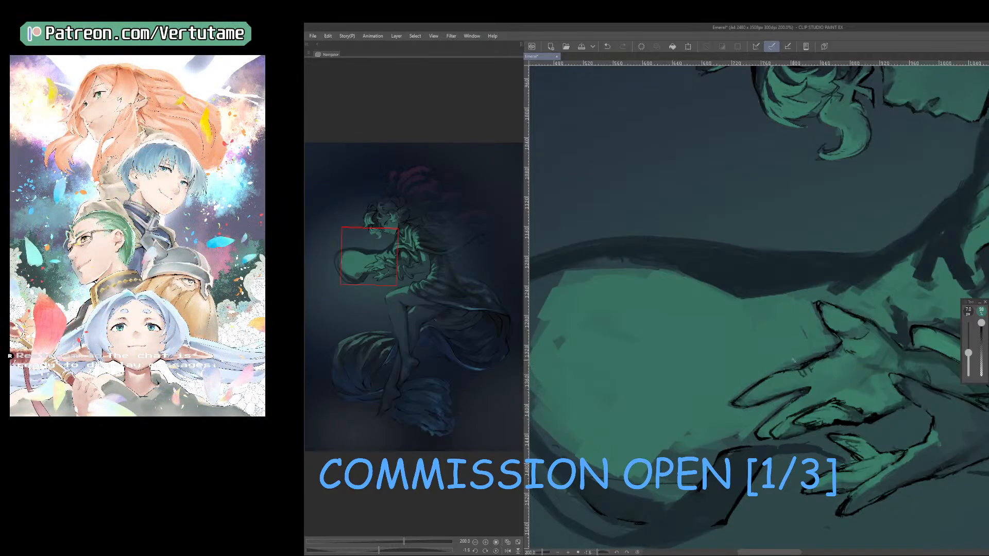
pyautogui.scroll(-4, 794, 361)
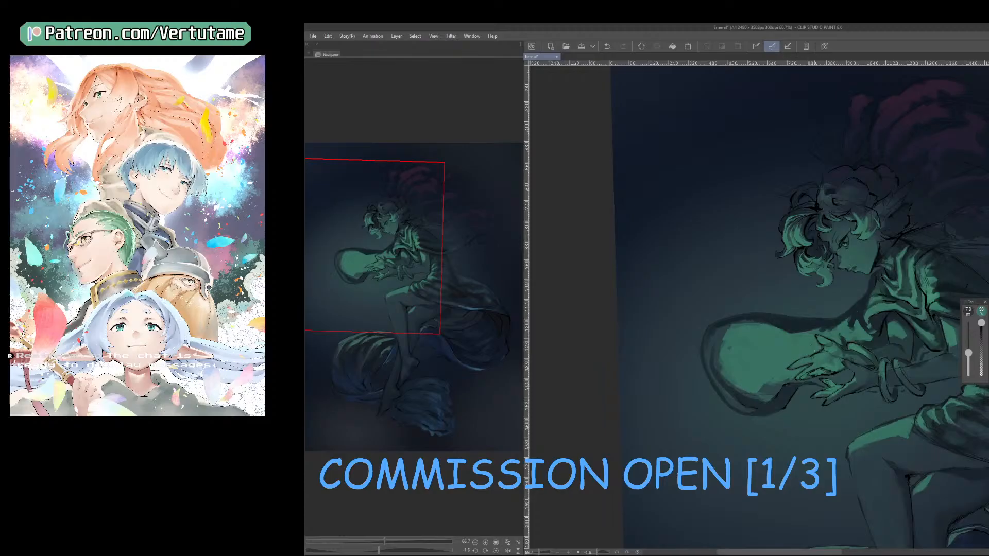
# Sample the sleeve's dark and green tones and paint a shadow below the fingertips, ending with a 12.5 px brush.
pyautogui.rightClick(884, 339)
pyautogui.press(']')
pyautogui.press(']')
pyautogui.press(']')
pyautogui.press(']')
pyautogui.moveTo(772, 382)
pyautogui.mouseDown()
pyautogui.moveTo(838, 358)
pyautogui.moveTo(776, 380)
pyautogui.moveTo(810, 360)
pyautogui.moveTo(784, 382)
pyautogui.mouseUp()
pyautogui.rightClick(784, 369)
pyautogui.rightClick(858, 314)
pyautogui.rightClick(782, 377)
pyautogui.press('[')
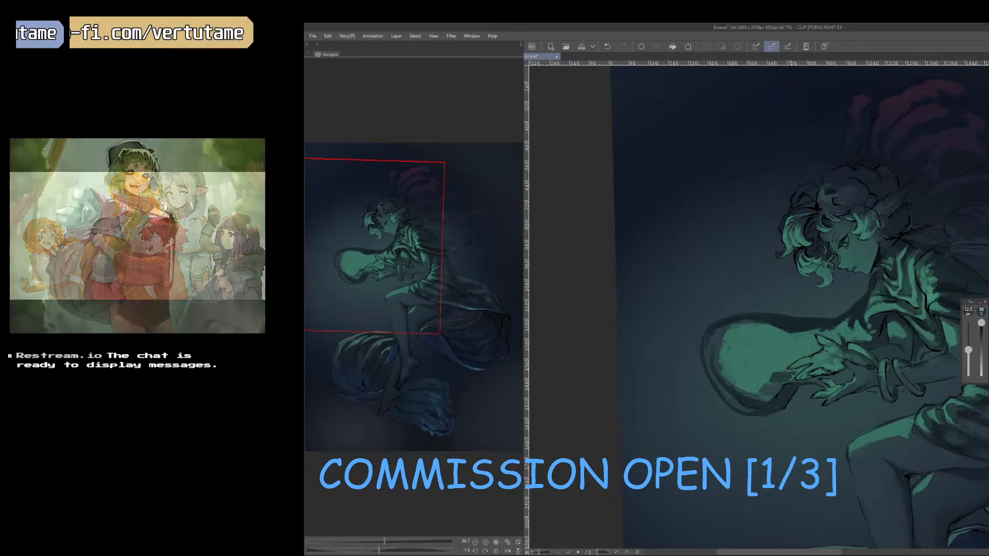
# Undo the last stroke by the fingertips and reshape the shadow on the green cloth beneath them with a 15 px brush.
pyautogui.moveTo(791, 361); pyautogui.dragTo(786, 361)
pyautogui.hotkey('ctrl', 'z')
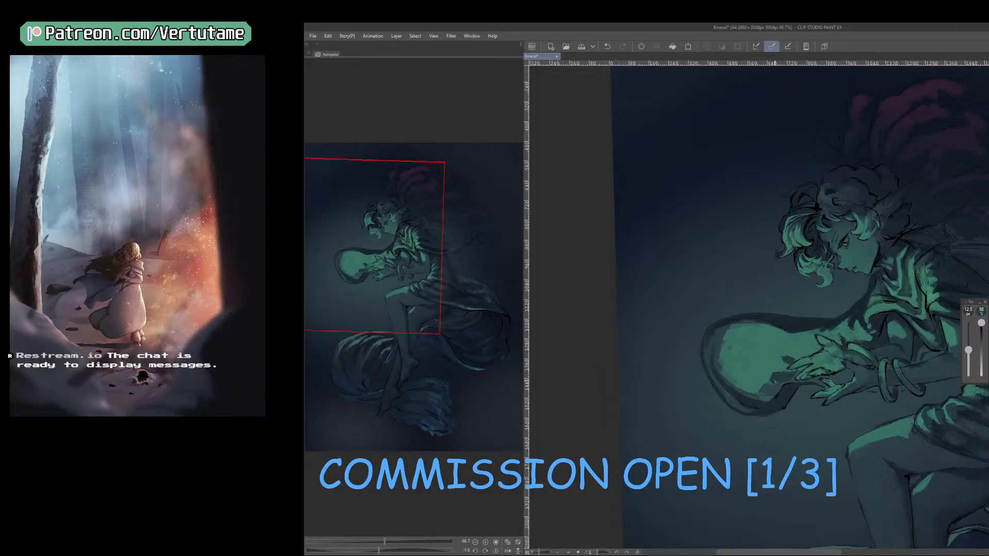
pyautogui.press(']')
pyautogui.moveTo(778, 382); pyautogui.dragTo(771, 392)
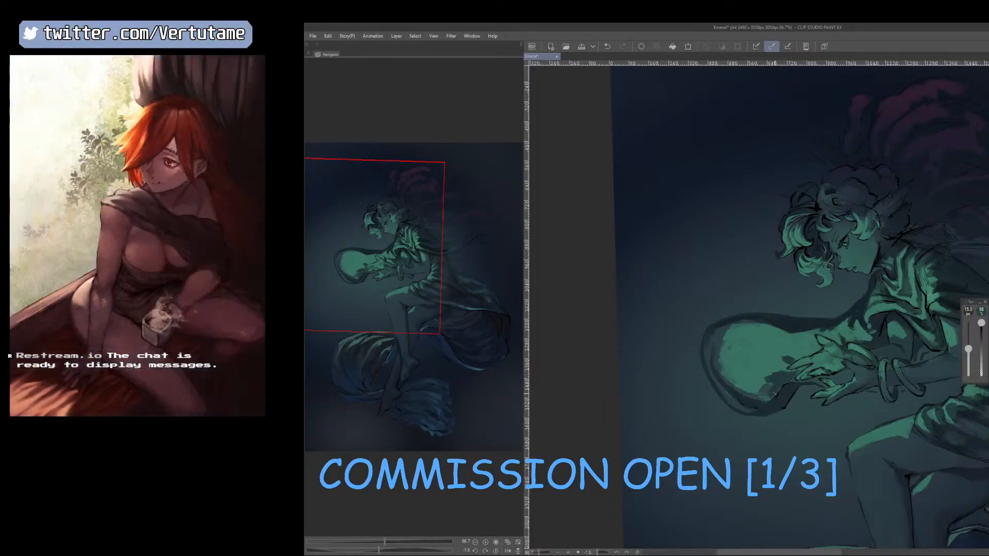
# Resample colours around the hand and rework the lower edge of the loop's green fill with a 17.5 px brush.
pyautogui.press('h')
pyautogui.press('^')
pyautogui.press('^')
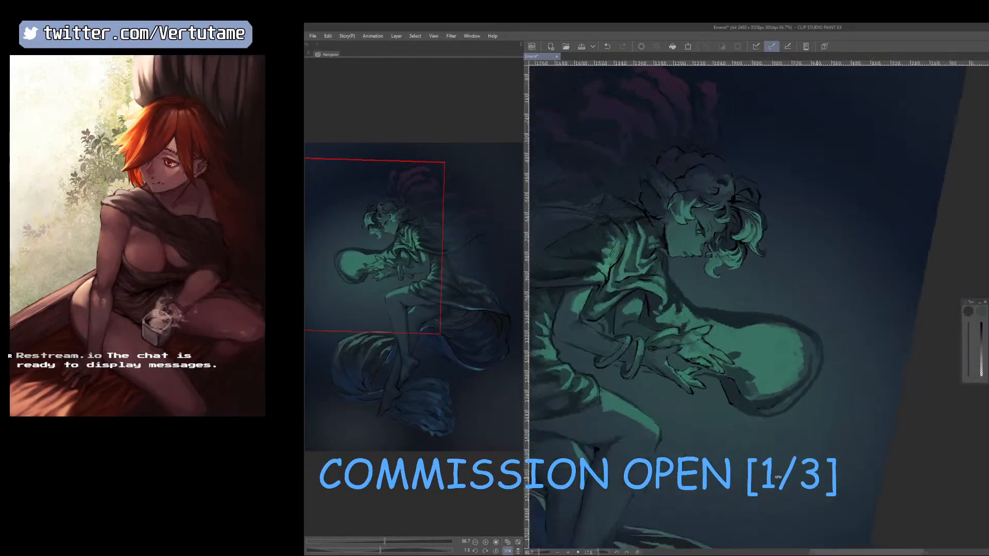
pyautogui.rightClick(719, 362)
pyautogui.press(']')
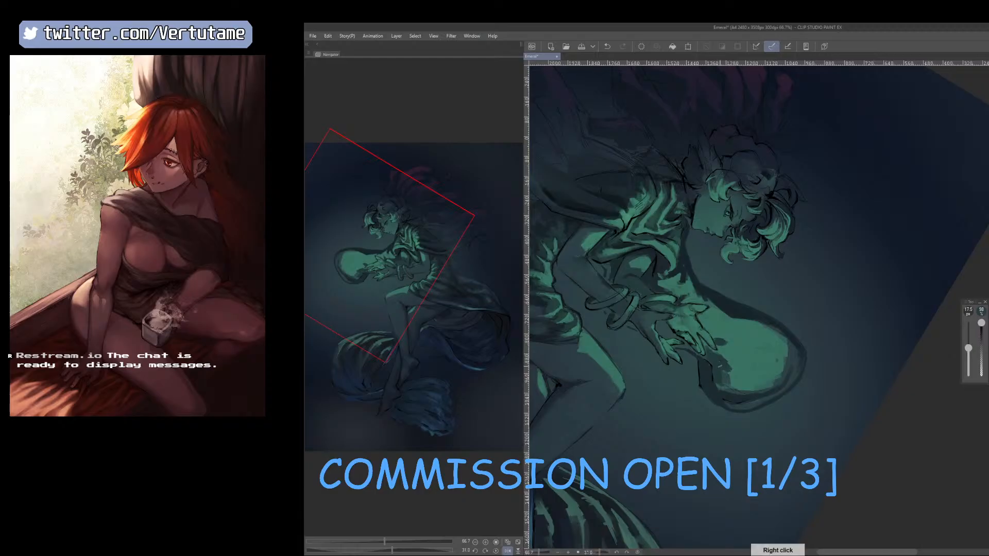
pyautogui.rightClick(724, 385)
# Sample the cloth tones below the hand and adjust the shadow edge there with a 12.5 to 15 px brush.
pyautogui.press('h')
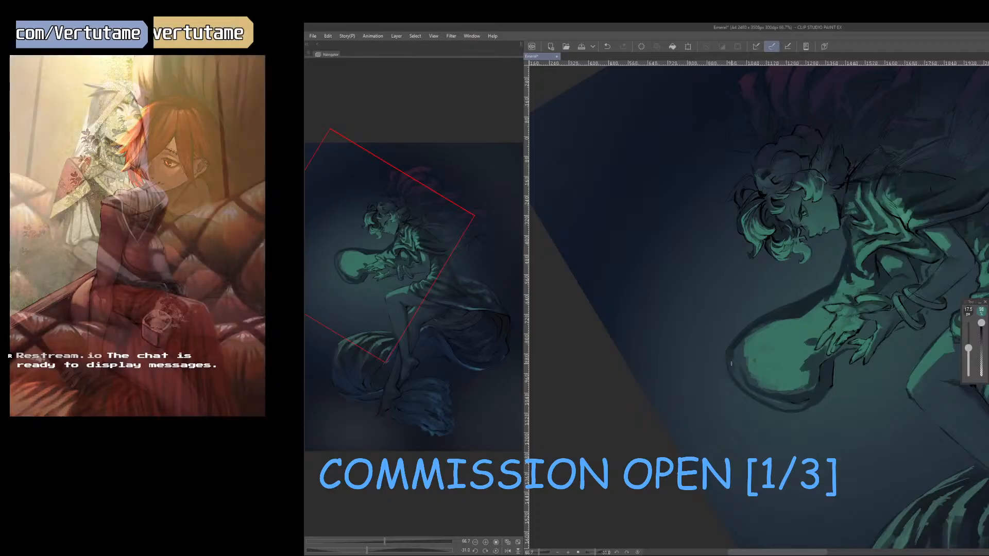
pyautogui.rightClick(818, 359)
pyautogui.press('r')
pyautogui.moveTo(878, 353)
pyautogui.mouseDown()
pyautogui.moveTo(857, 385)
pyautogui.moveTo(885, 365)
pyautogui.mouseUp()
pyautogui.rightClick(792, 376)
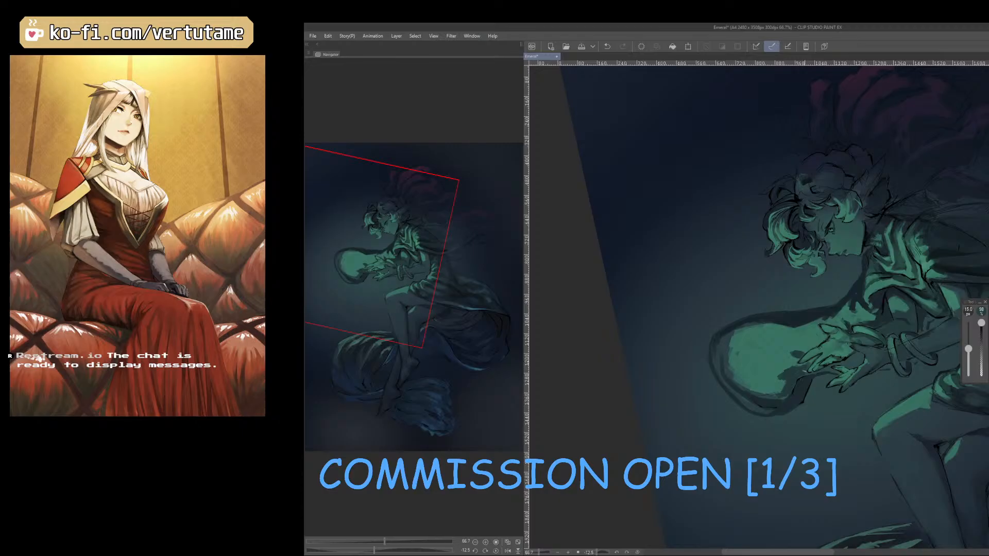
pyautogui.press('[')
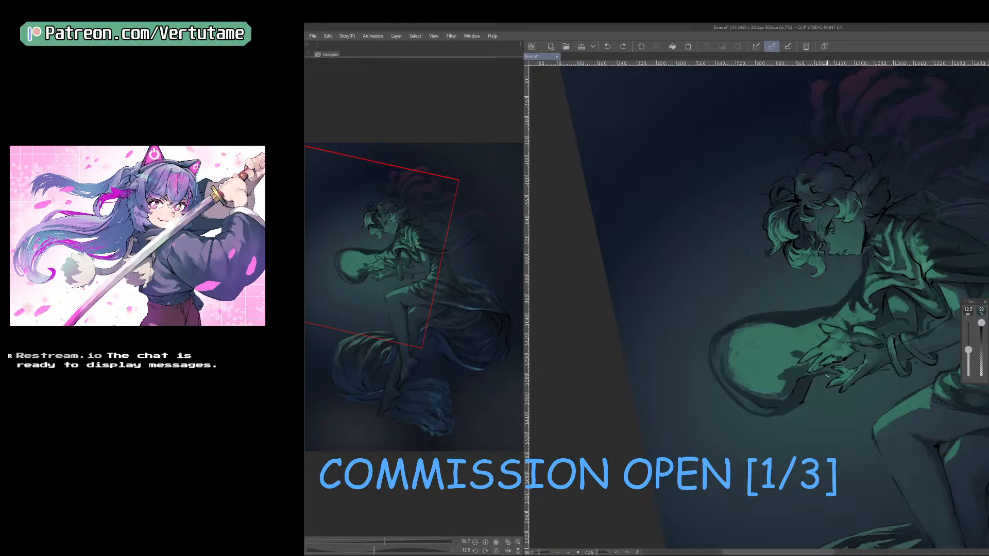
# Tidy the shadow and dark contour between the fingertips and the loop's underside with a 9 px brush.
pyautogui.press('-')
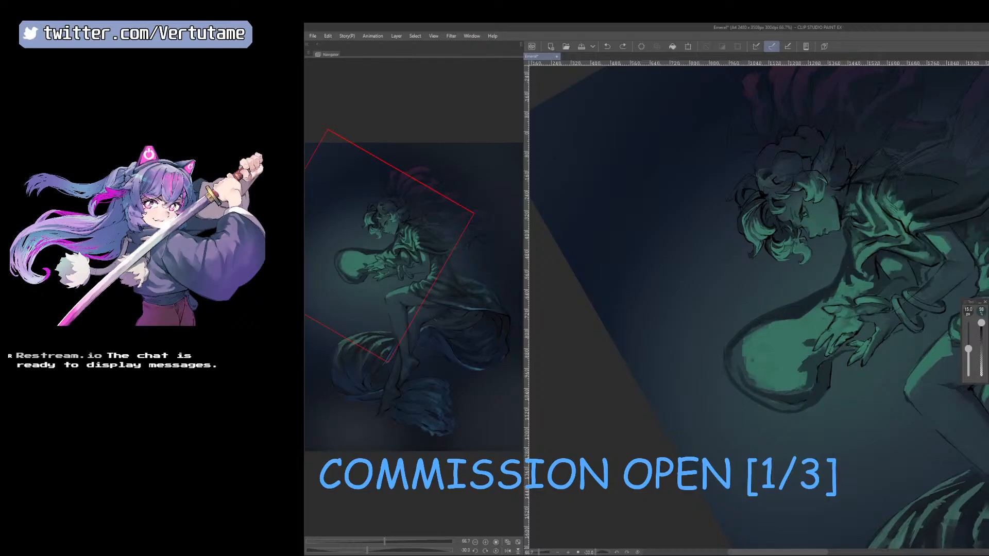
pyautogui.scroll(2, 827, 350)
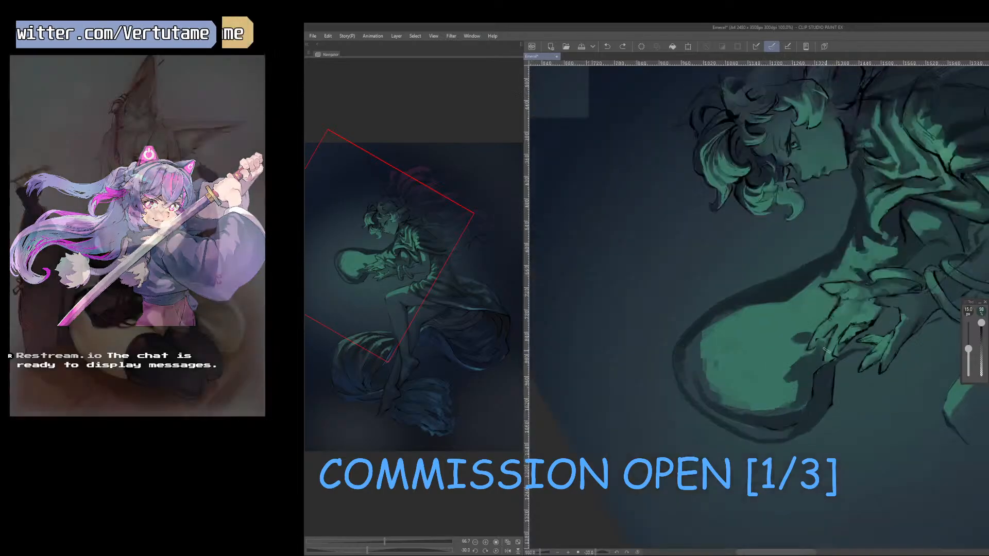
pyautogui.press('[')
pyautogui.press('[')
pyautogui.press('[')
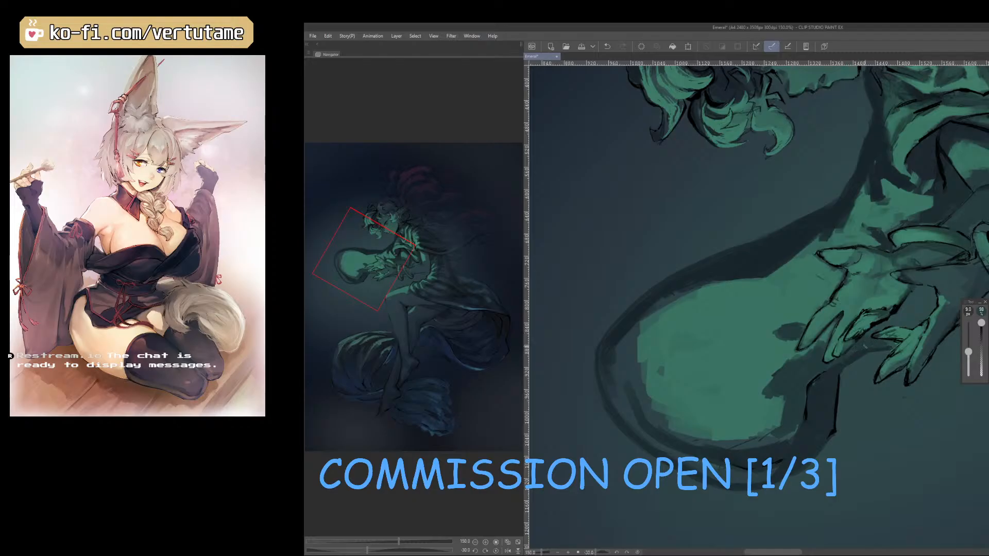
# Sample the green tones around the hands and fill the gap between them with dark green using a 12.5 px brush.
pyautogui.press('h')
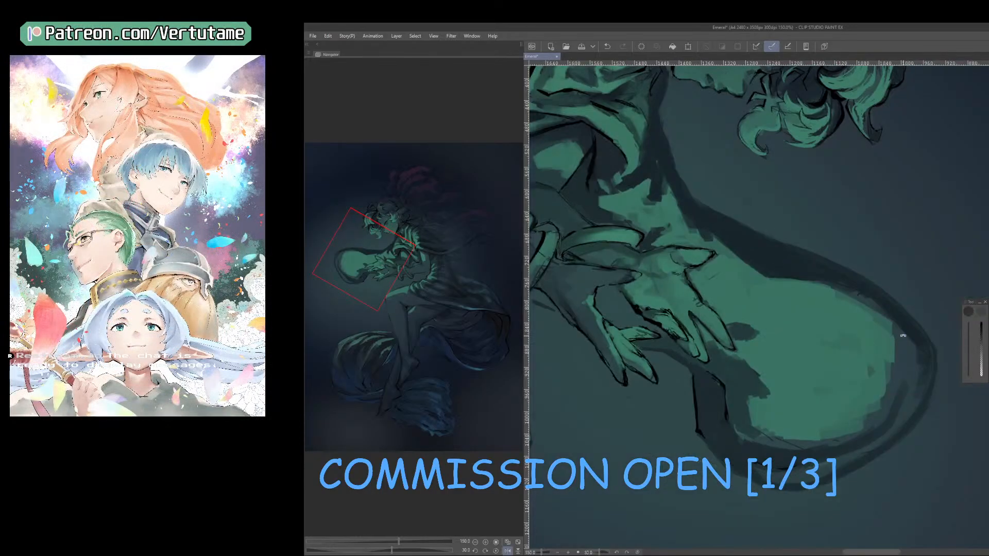
pyautogui.moveTo(903, 336); pyautogui.dragTo(867, 210)
pyautogui.rightClick(728, 394)
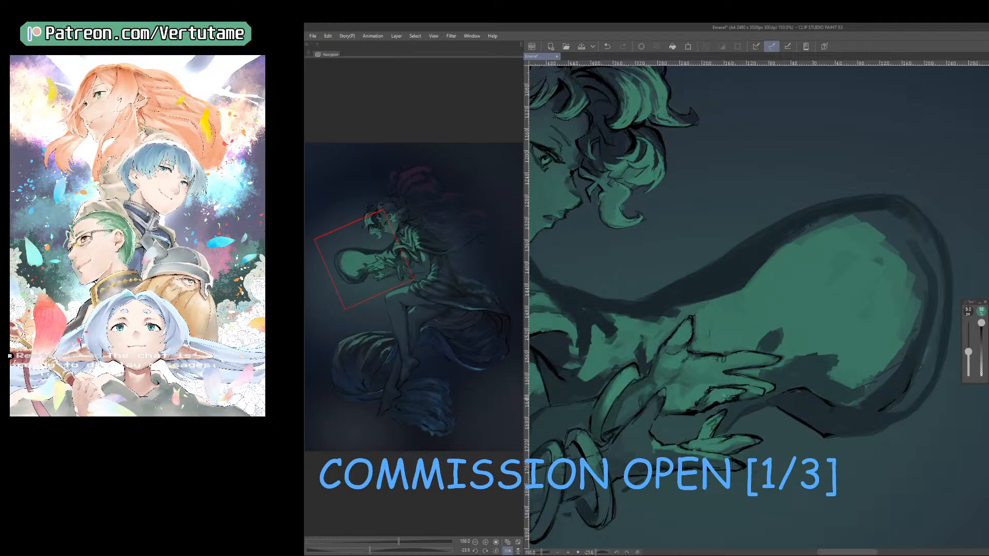
pyautogui.rightClick(739, 407)
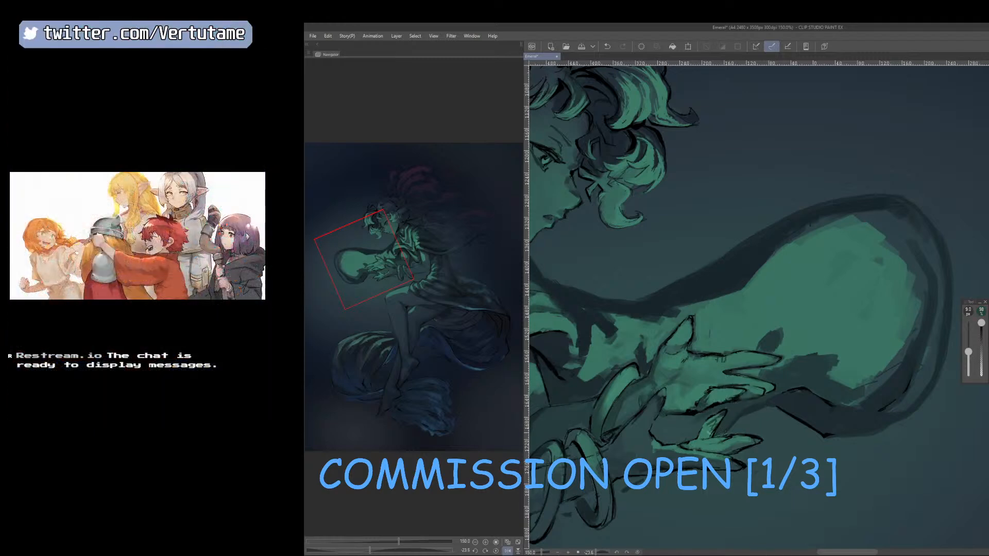
pyautogui.rightClick(716, 420)
pyautogui.rightClick(763, 401)
pyautogui.press(']')
pyautogui.press(']')
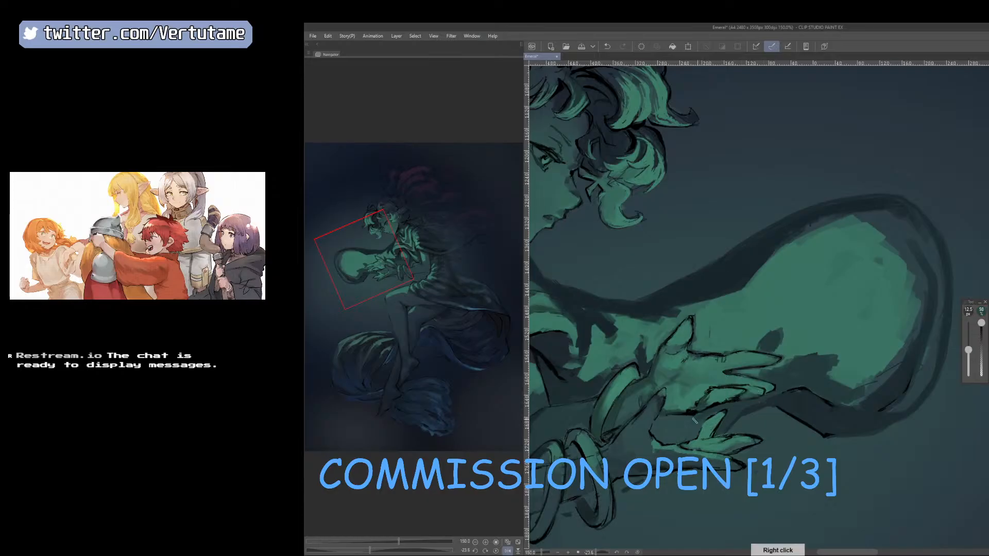
pyautogui.moveTo(693, 422)
pyautogui.mouseDown()
pyautogui.moveTo(661, 428)
pyautogui.moveTo(691, 425)
pyautogui.mouseUp()
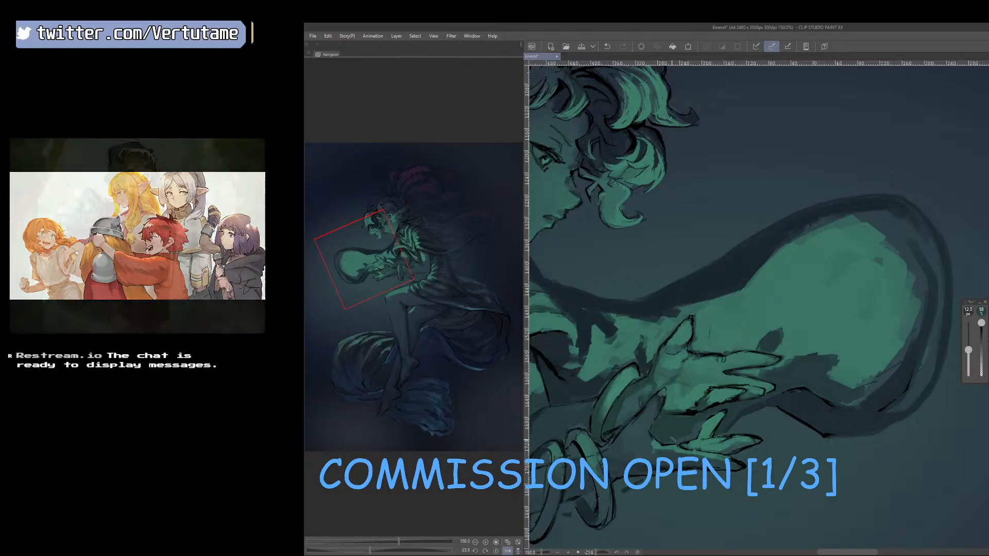
# Resample the tone beneath the fingertips and touch up the shadow there with a 9 px brush.
pyautogui.scroll(1, 674, 434)
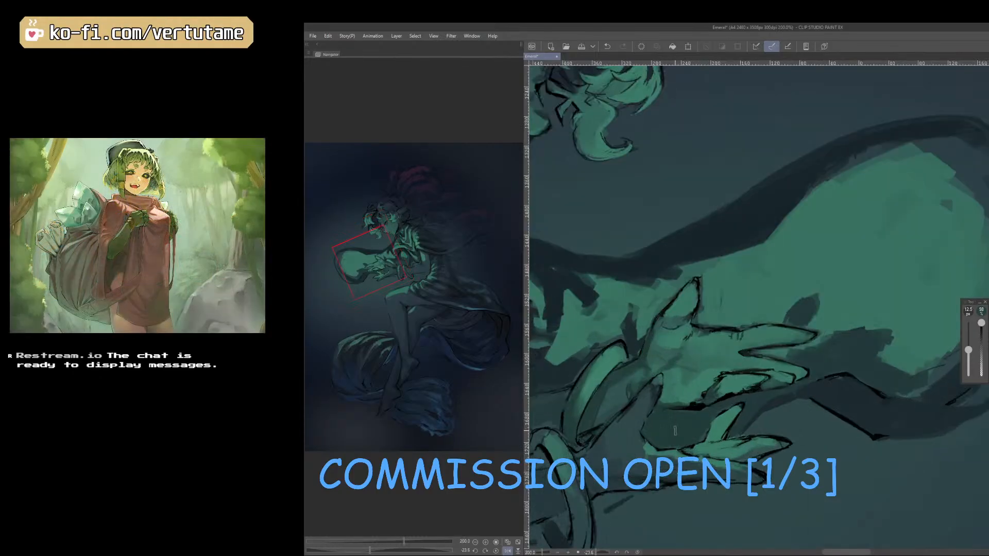
pyautogui.scroll(-1, 676, 430)
pyautogui.press('h')
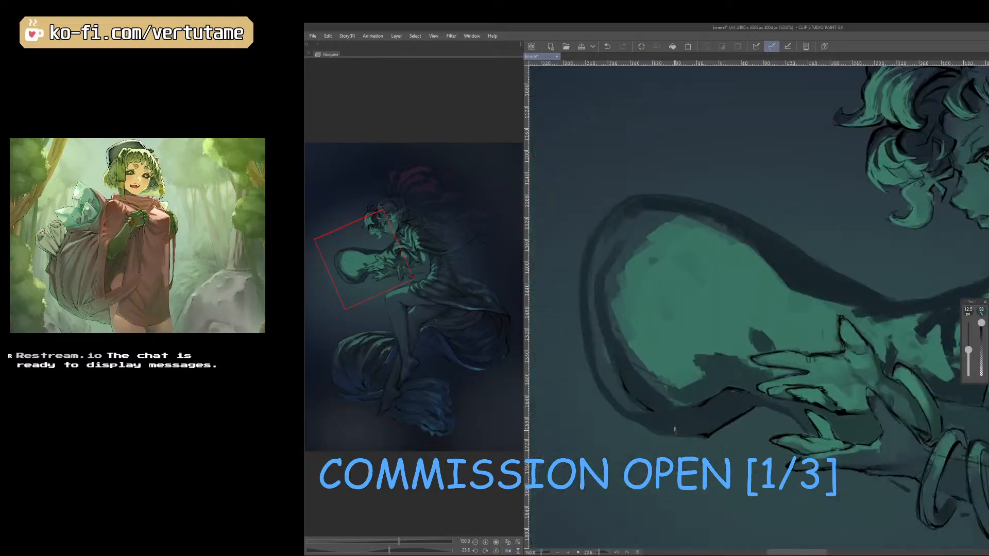
pyautogui.moveTo(675, 431); pyautogui.dragTo(729, 449)
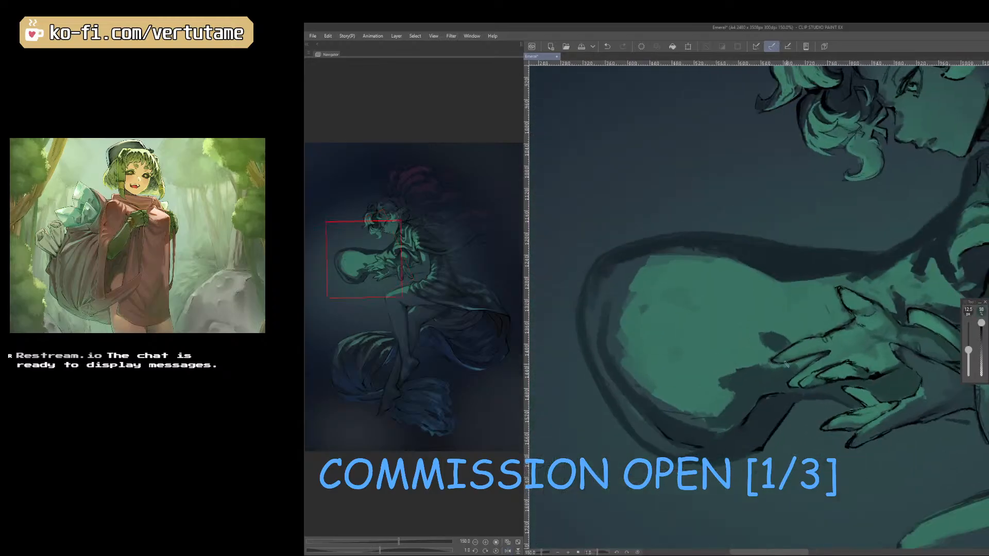
pyautogui.rightClick(763, 383)
pyautogui.press('[')
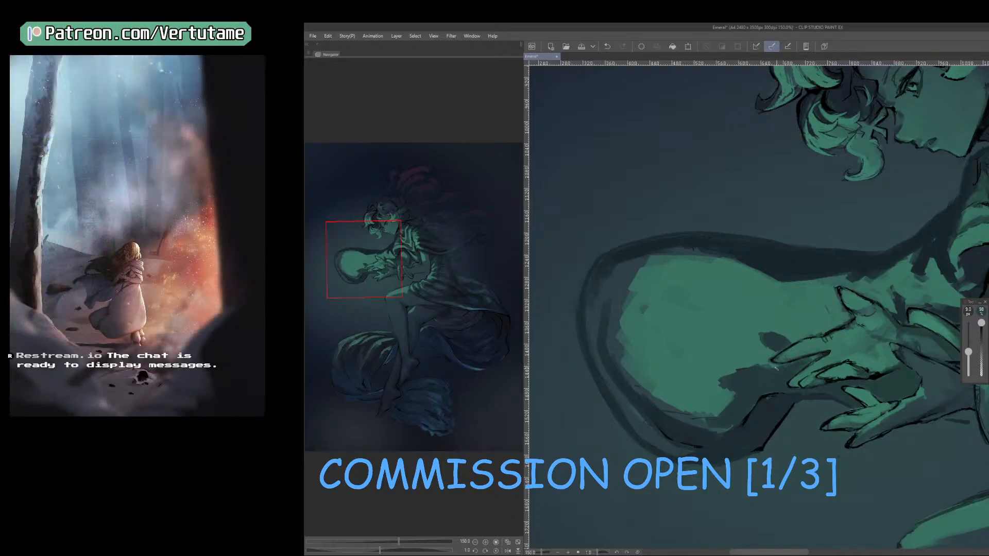
pyautogui.scroll(-4, 748, 371)
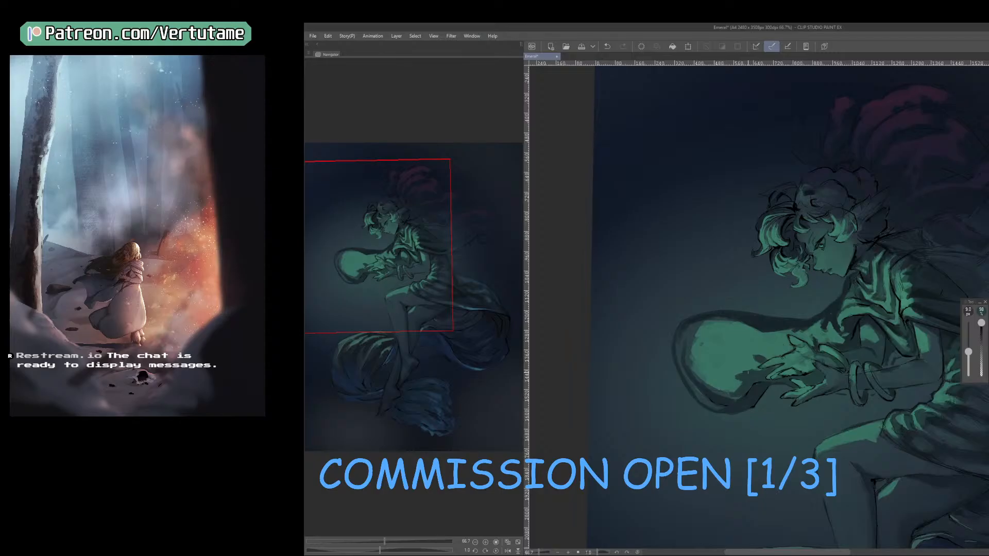
# Sample the cloth's dark upper contour and paint a fold shadow down from it near the hand with a 15 to 20 px brush.
pyautogui.rightClick(816, 371)
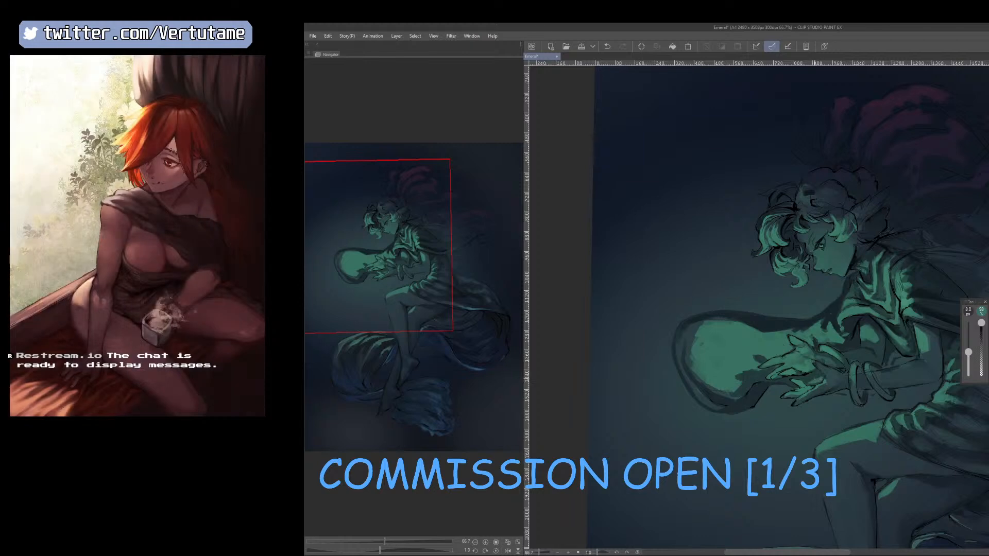
pyautogui.rightClick(816, 373)
pyautogui.rightClick(756, 318)
pyautogui.press(']')
pyautogui.press(']')
pyautogui.press(']')
pyautogui.moveTo(749, 326); pyautogui.dragTo(743, 337)
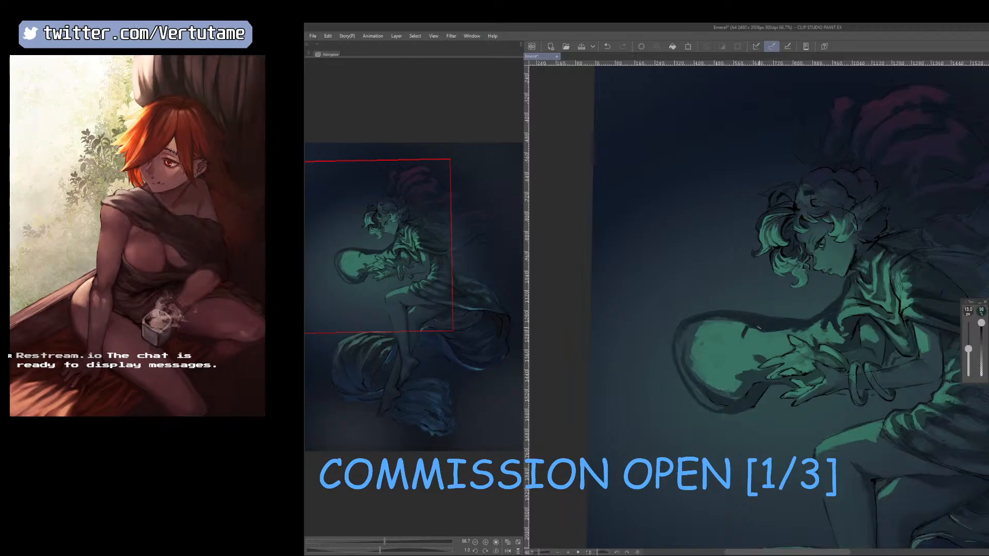
pyautogui.press(']')
pyautogui.press(']')
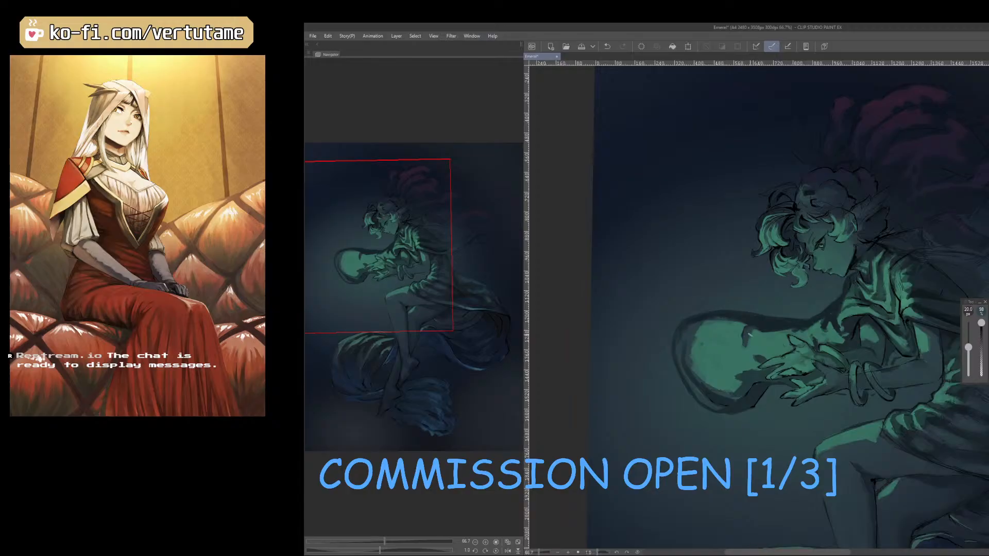
# Resample the cloth's green tones and reshape the lit and shaded bands along its outer rim with a 20 to 25 px brush.
pyautogui.rightClick(716, 336)
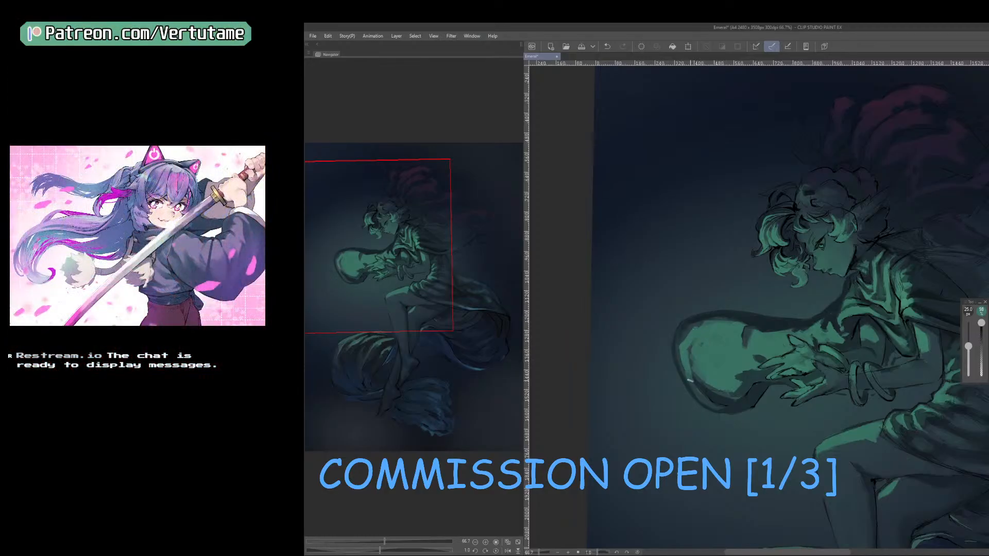
pyautogui.rightClick(712, 394)
pyautogui.press('[')
pyautogui.moveTo(701, 336)
pyautogui.mouseDown()
pyautogui.moveTo(693, 363)
pyautogui.moveTo(695, 321)
pyautogui.moveTo(679, 355)
pyautogui.moveTo(689, 382)
pyautogui.mouseUp()
pyautogui.moveTo(686, 367); pyautogui.dragTo(701, 398)
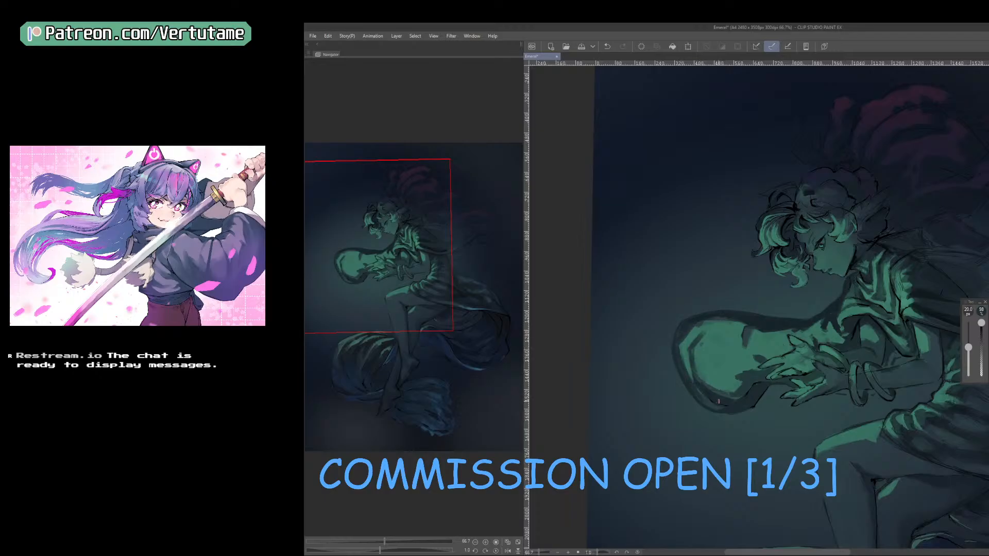
# Paint a second curved fold shadow farther from the hand and rework the first one with a 25 px brush.
pyautogui.press(']')
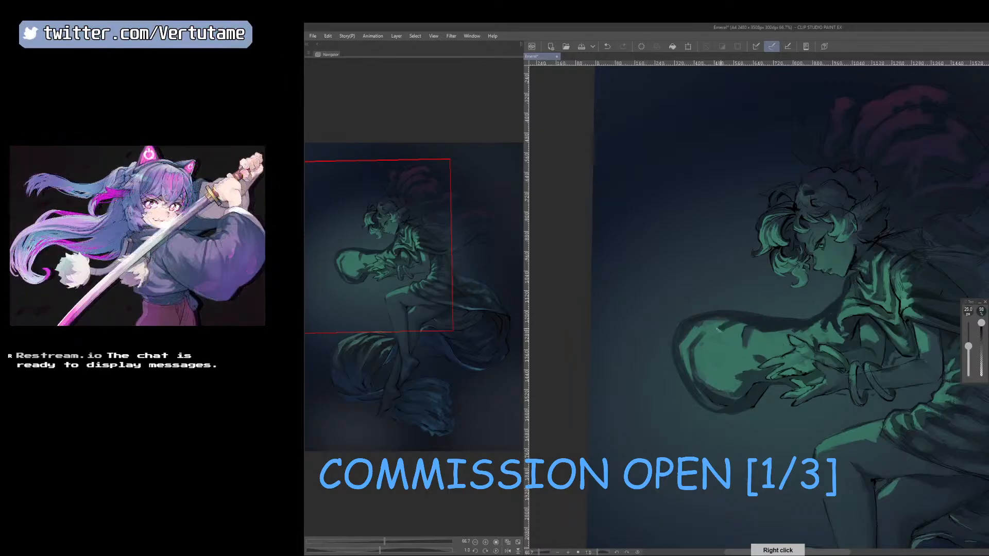
pyautogui.moveTo(746, 324); pyautogui.dragTo(717, 360)
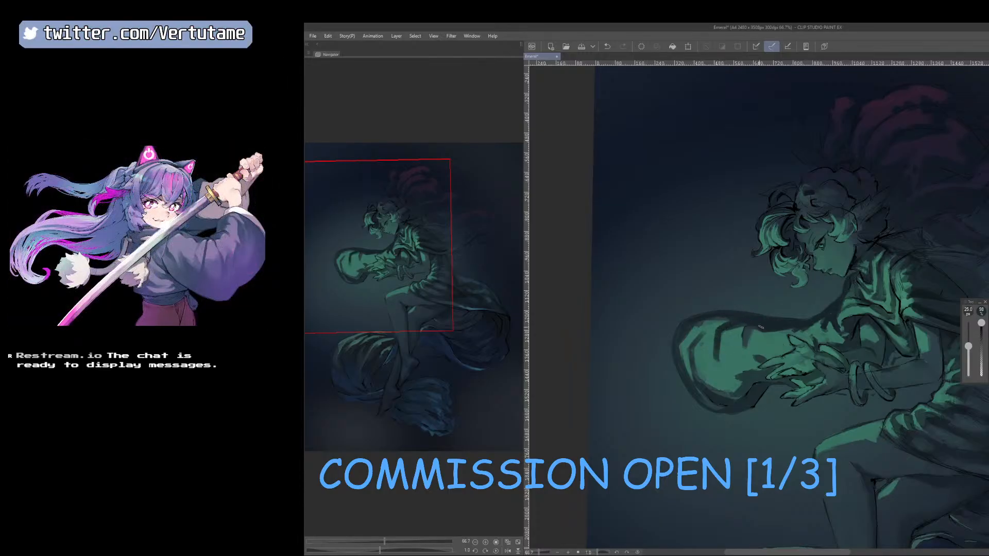
pyautogui.rightClick(755, 336)
pyautogui.rightClick(752, 325)
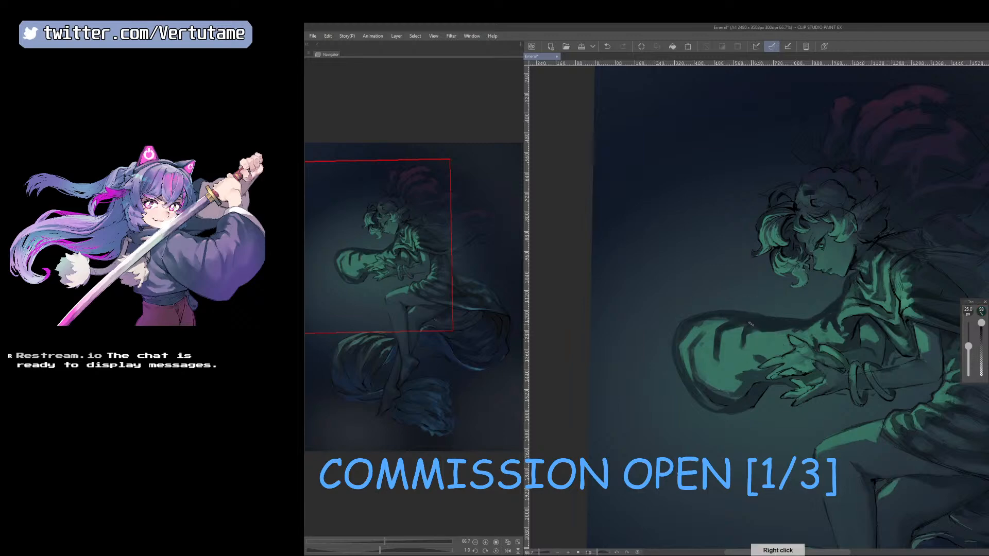
pyautogui.rightClick(757, 343)
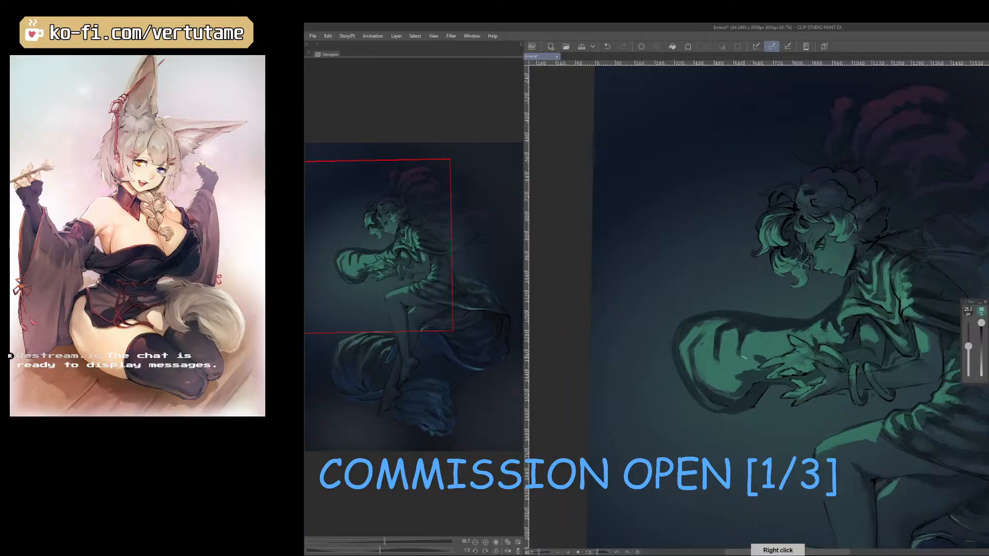
pyautogui.press('h')
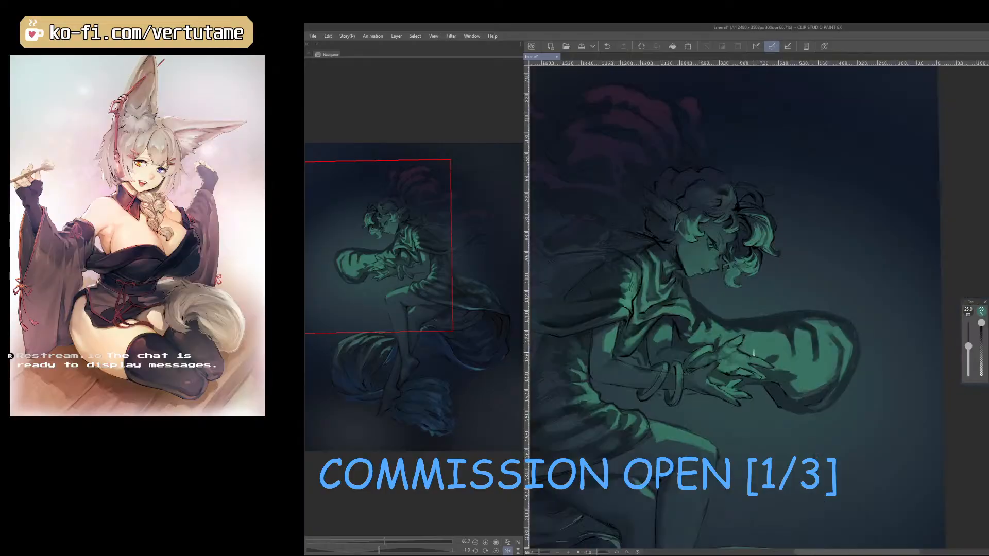
pyautogui.press('h')
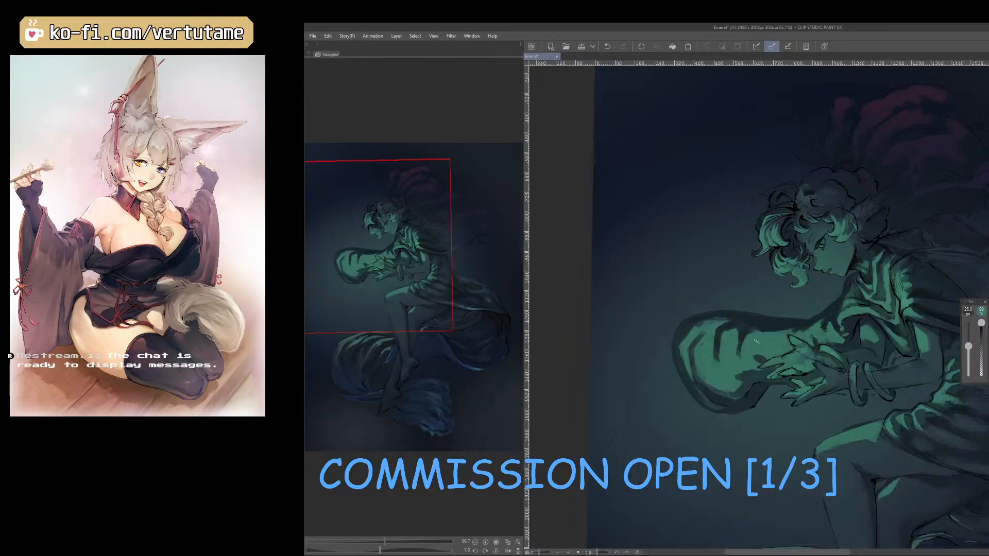
# Resample the fold colours and soften the fold shadow nearest the hand with the blending tool.
pyautogui.rightClick(727, 343)
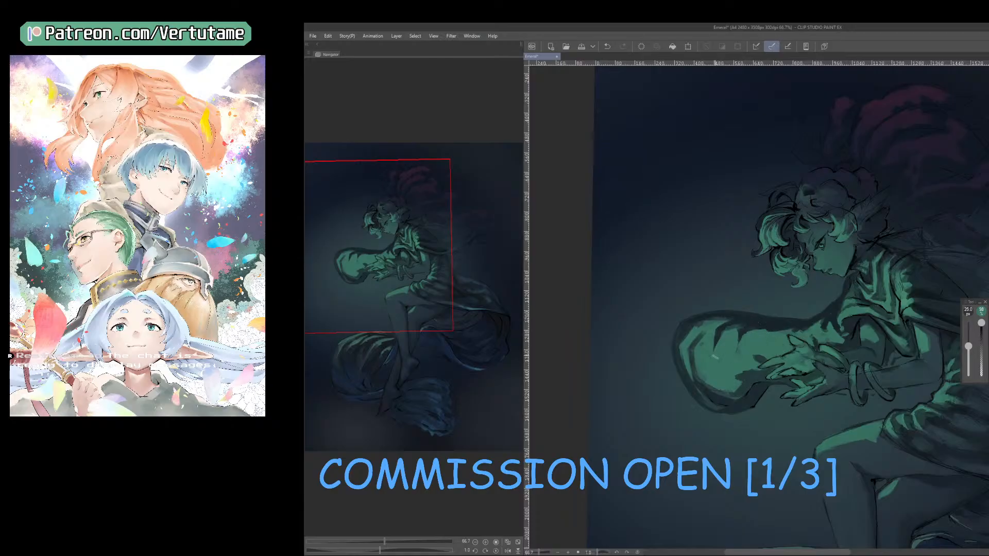
pyautogui.rightClick(735, 330)
pyautogui.press('j')
pyautogui.moveTo(745, 326); pyautogui.dragTo(733, 353)
pyautogui.press('[')
pyautogui.rightClick(735, 343)
# Blend the fold shadow farther from the hand into the green, then resample its tone with the painting brush.
pyautogui.press('j')
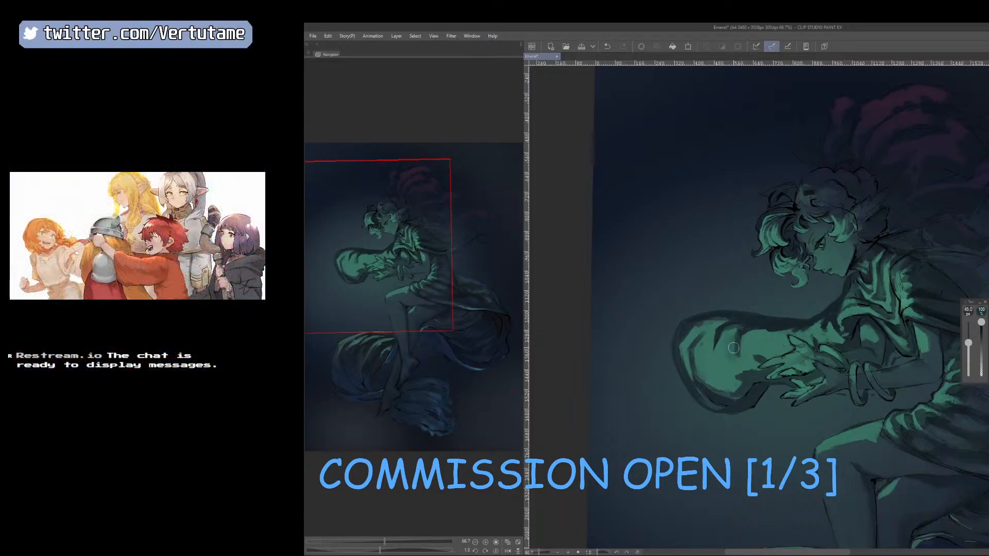
pyautogui.rightClick(742, 350)
pyautogui.rightClick(727, 335)
pyautogui.moveTo(731, 327); pyautogui.dragTo(711, 351)
pyautogui.press('b')
pyautogui.rightClick(715, 333)
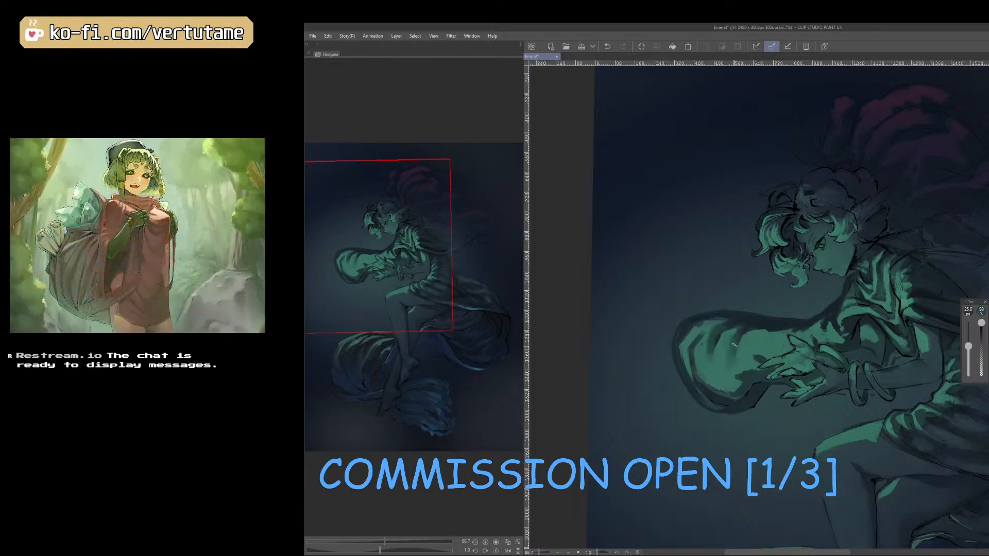
# Sample the dark contour and mid green and repaint the tapered fold nearest the hand with a 20 px brush.
pyautogui.rightClick(753, 324)
pyautogui.press('[')
pyautogui.moveTo(744, 334); pyautogui.dragTo(738, 345)
pyautogui.rightClick(737, 344)
pyautogui.rightClick(729, 363)
pyautogui.moveTo(729, 350); pyautogui.dragTo(733, 342)
pyautogui.press(']')
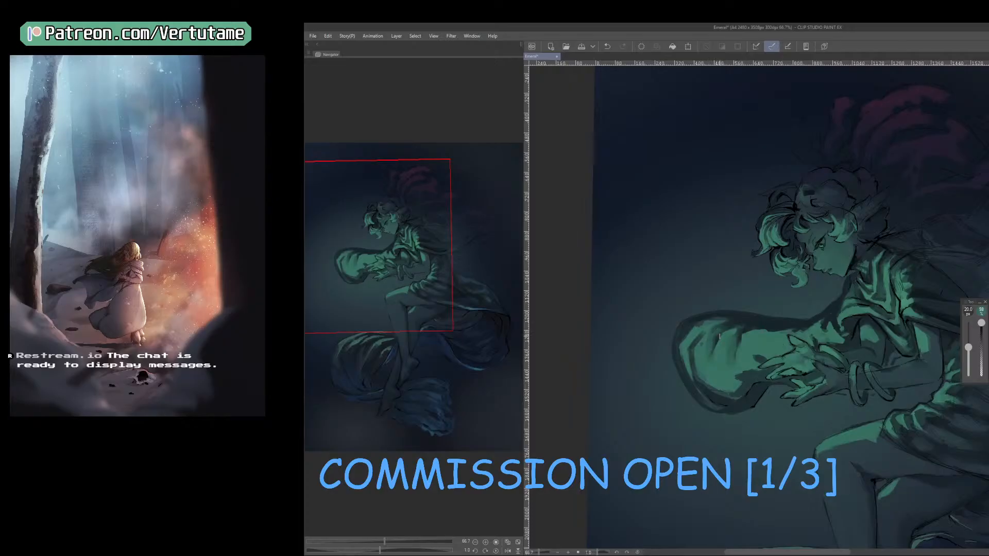
# Add a short fold shadow above the fingertips and smooth the cloth's shaded outer rim with a 20 px brush.
pyautogui.rightClick(776, 336)
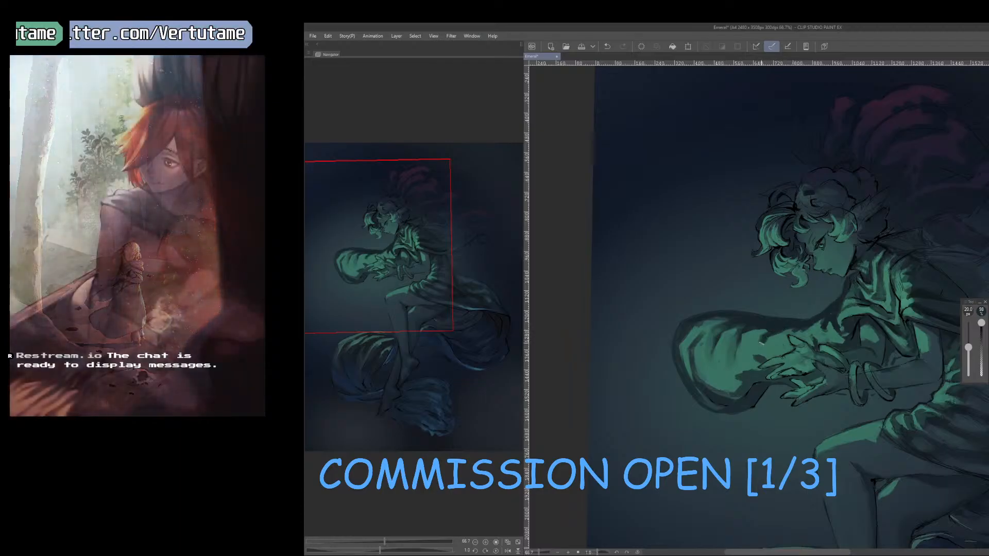
pyautogui.rightClick(765, 338)
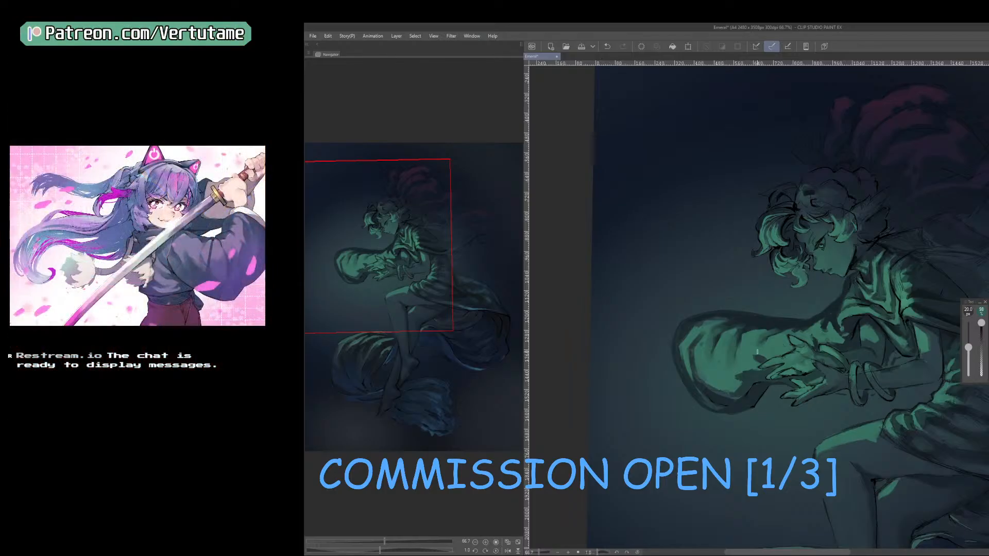
pyautogui.rightClick(703, 355)
pyautogui.rightClick(692, 351)
pyautogui.press('h')
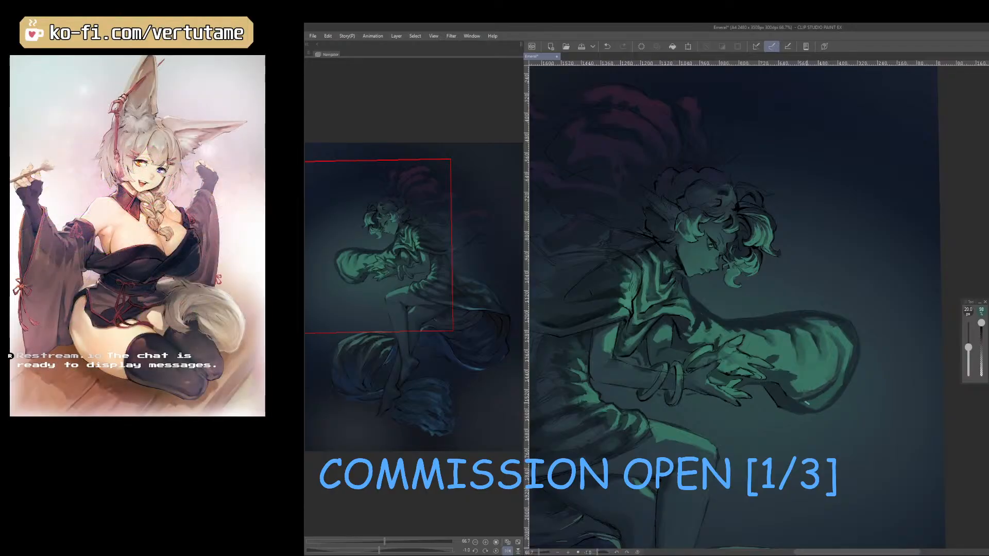
pyautogui.press('h')
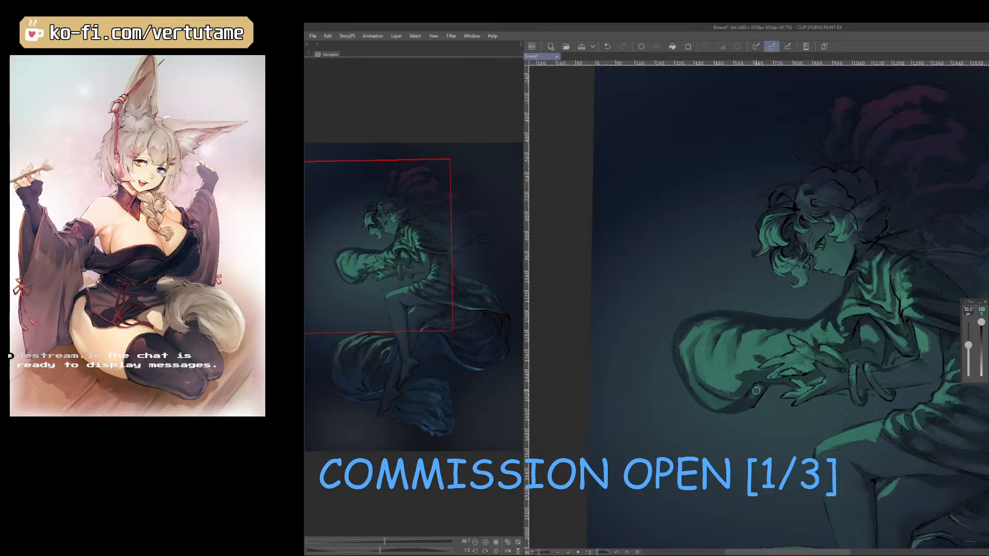
# Sample the shadow and lit greens and refine the cloth's underside below the fingertips with a 17.5 to 20 px brush.
pyautogui.rightClick(756, 380)
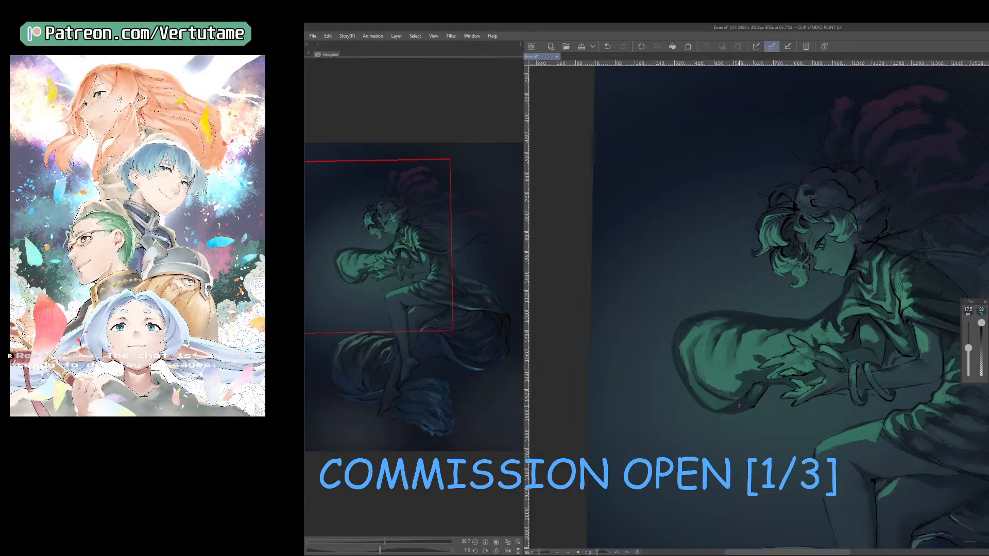
pyautogui.rightClick(724, 388)
pyautogui.rightClick(713, 380)
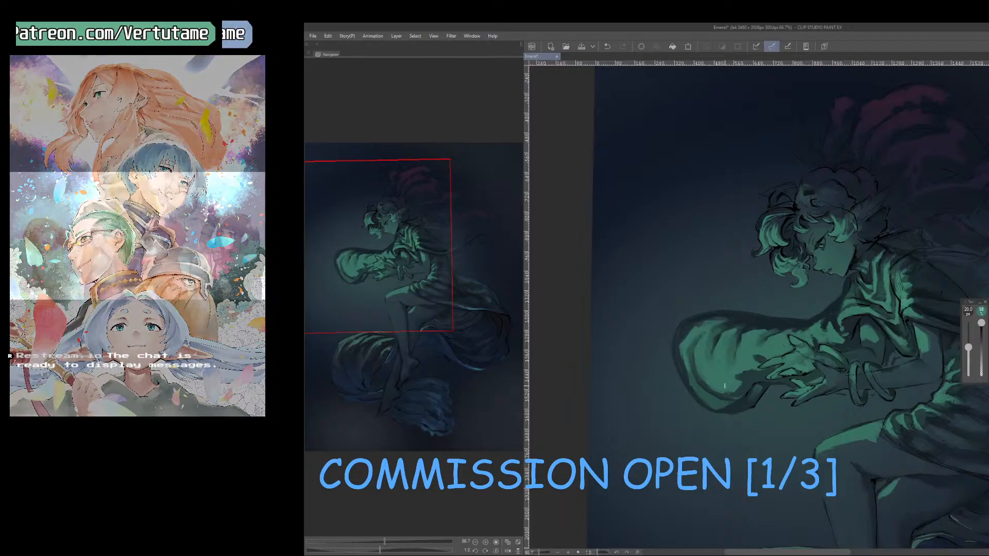
# Mirror the canvas and rework the light and shadow along the cloth's lower rim with a 20 px brush.
pyautogui.press('h')
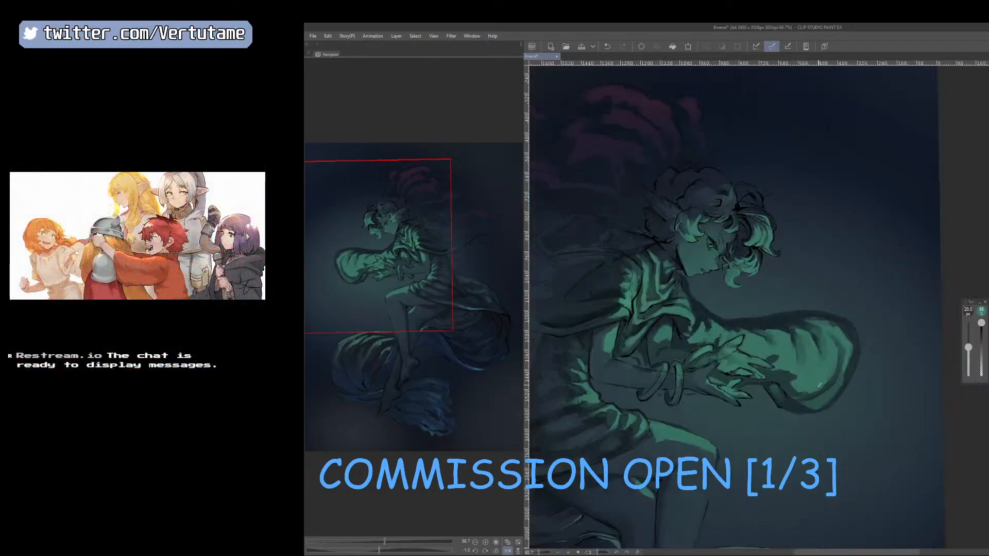
pyautogui.rightClick(802, 381)
pyautogui.rightClick(796, 395)
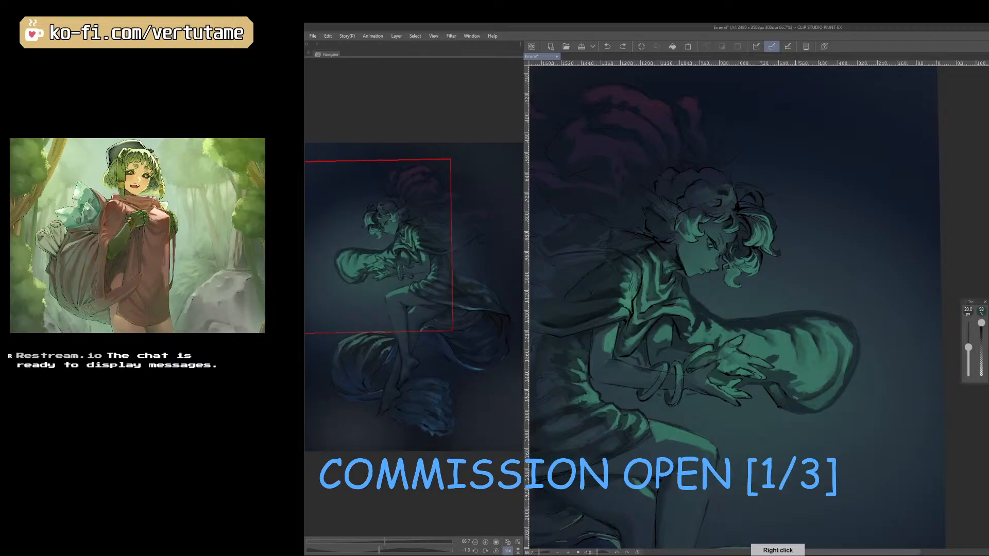
pyautogui.rightClick(801, 382)
pyautogui.press('h')
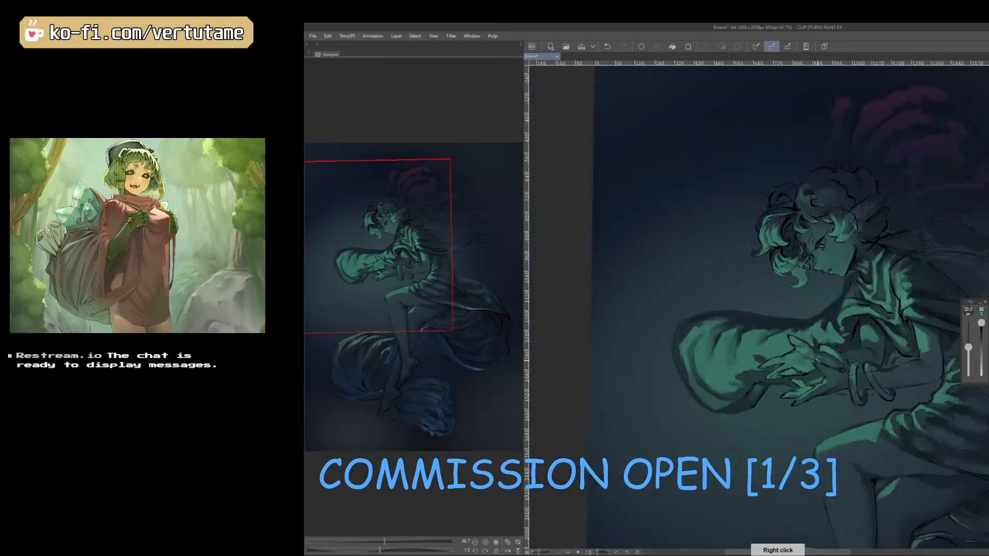
# Resample the green beside the fold nearest the hand and reshape that fold with a 25 px brush.
pyautogui.rightClick(749, 340)
pyautogui.press(']')
pyautogui.moveTo(740, 338); pyautogui.dragTo(738, 358)
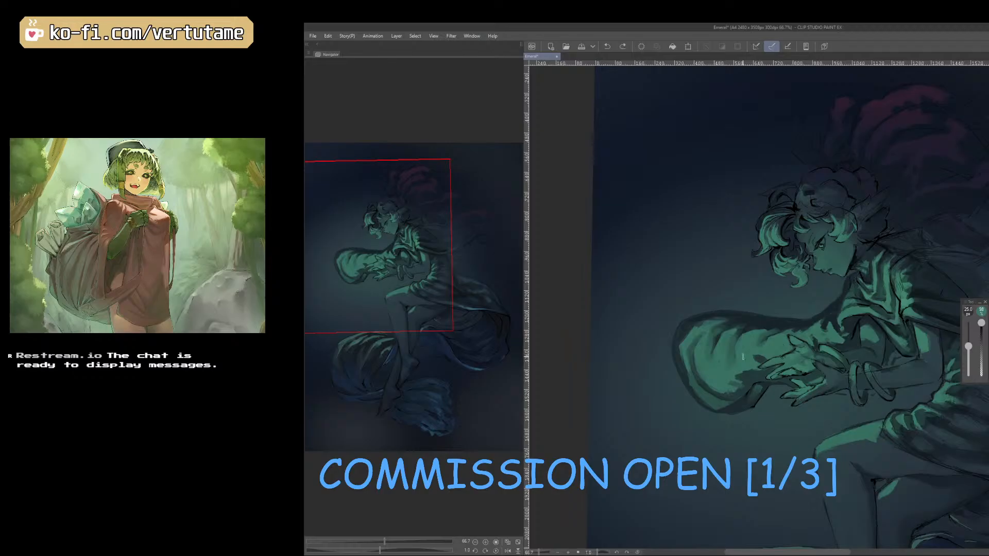
# Undo the last stroke and rework the cloth's upper edge above the hand with sampled greens and a 15 px brush.
pyautogui.hotkey('ctrl', 'z')
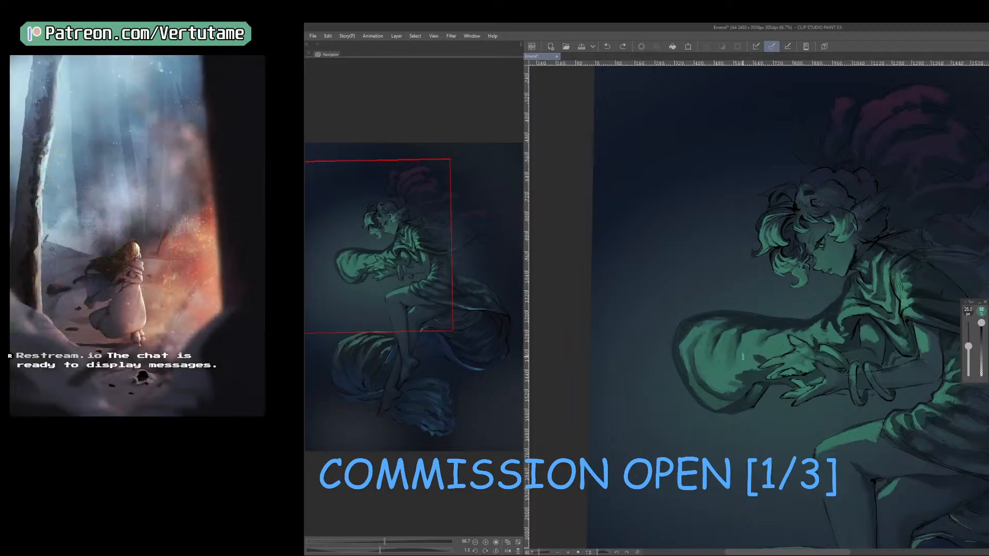
pyautogui.rightClick(827, 314)
pyautogui.press('[')
pyautogui.rightClick(824, 314)
pyautogui.rightClick(825, 314)
pyautogui.rightClick(818, 324)
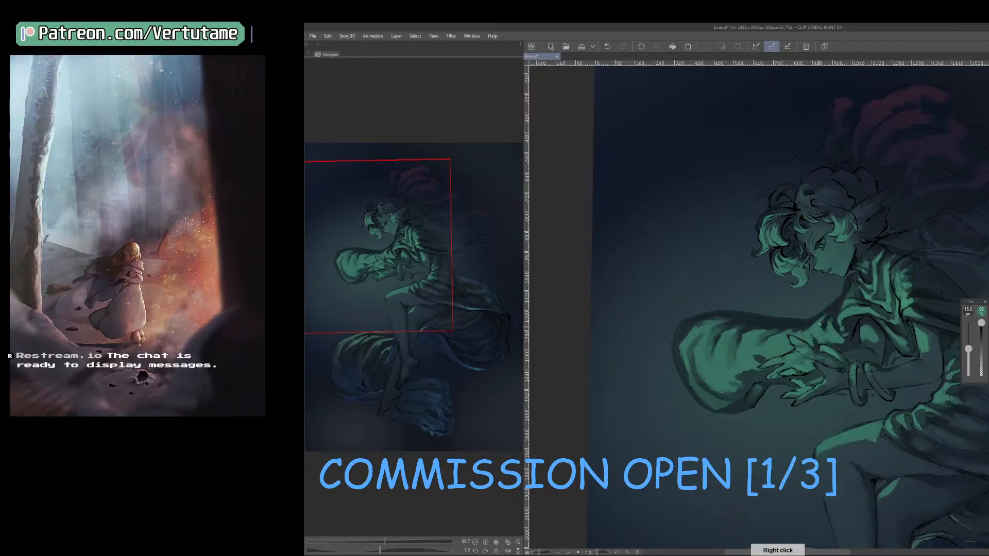
pyautogui.rightClick(767, 334)
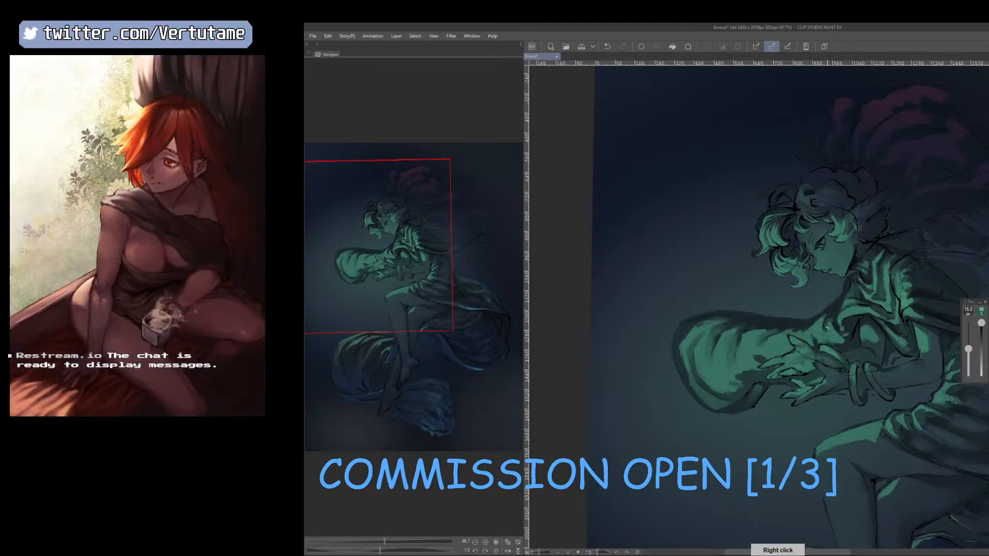
pyautogui.hotkey('ctrl', 'z')
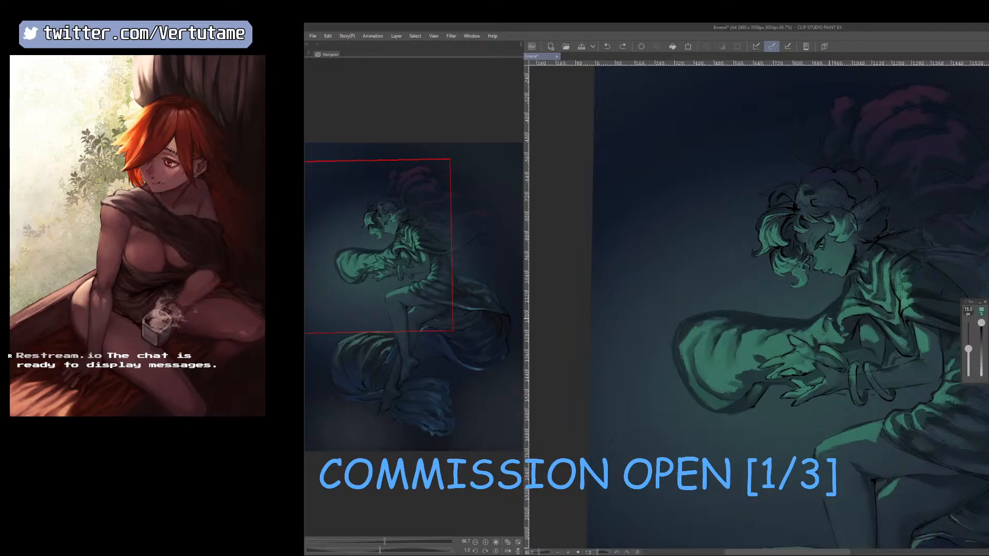
# Mirror the canvas and refine the small shadow between the sleeve and the cloth above the wrist with a 10 px brush.
pyautogui.press('h')
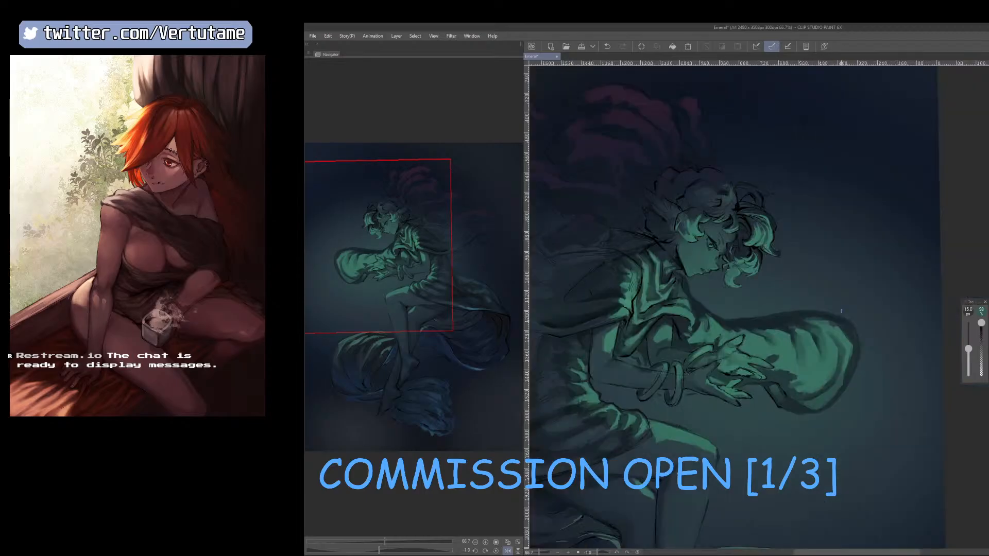
pyautogui.rightClick(692, 328)
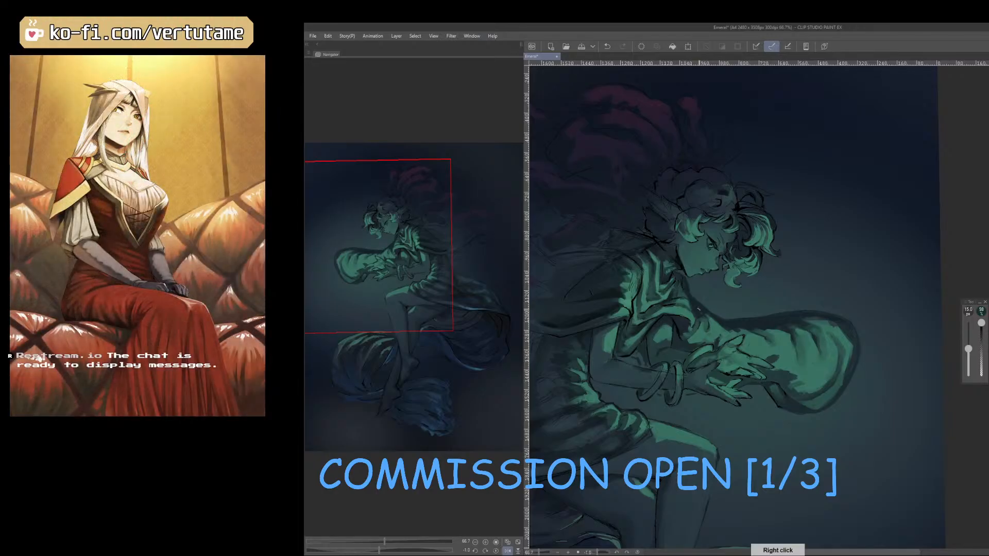
pyautogui.press('[')
pyautogui.press('[')
pyautogui.moveTo(691, 329); pyautogui.dragTo(686, 334)
pyautogui.rightClick(687, 328)
pyautogui.press(']')
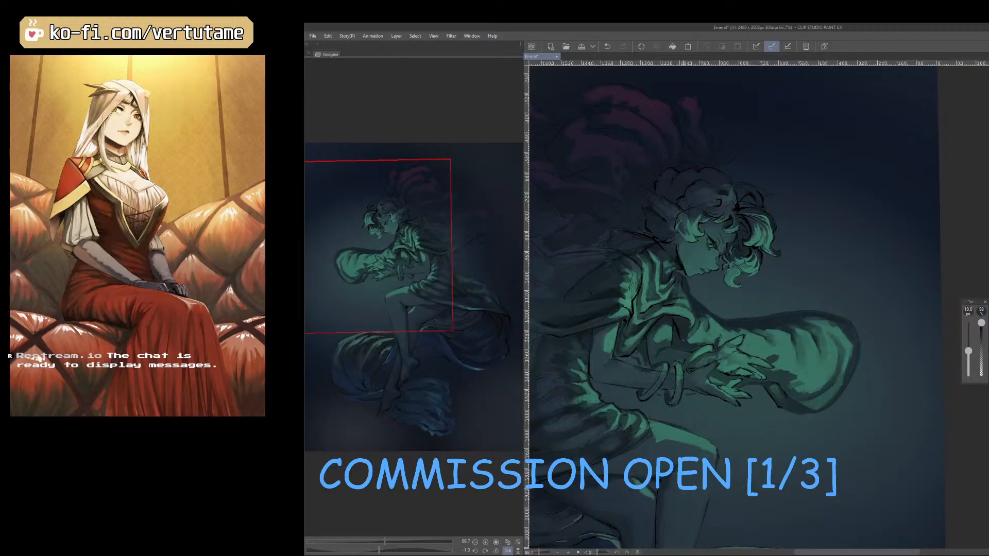
pyautogui.press('h')
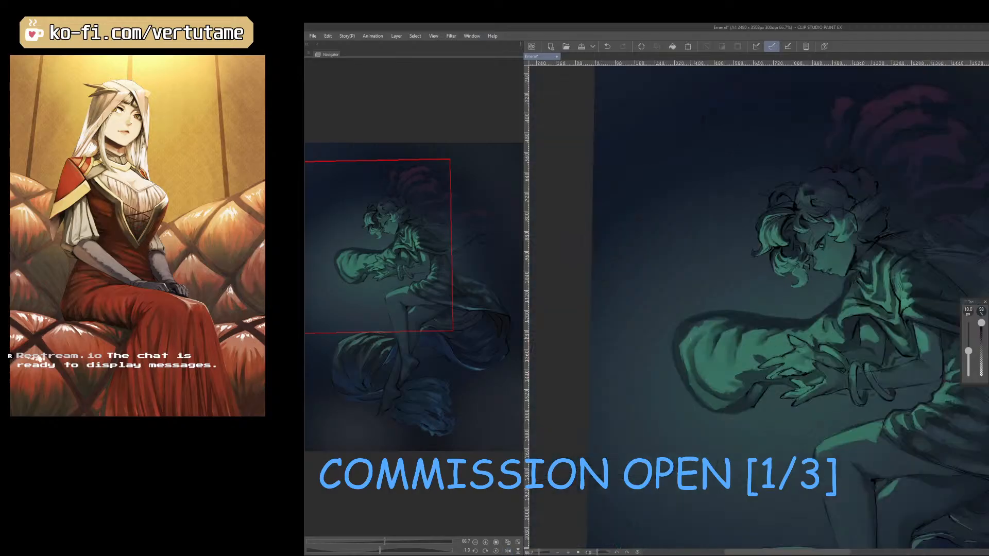
# Resample the greens above the wrist and touch up the cloth's upper shadow edge with a 12.5 px brush.
pyautogui.rightClick(830, 321)
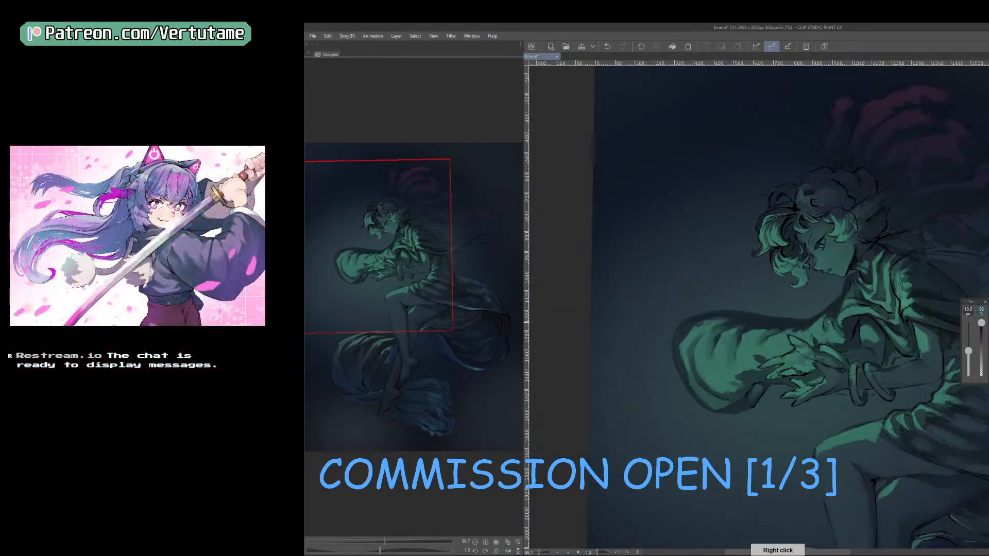
pyautogui.press(']')
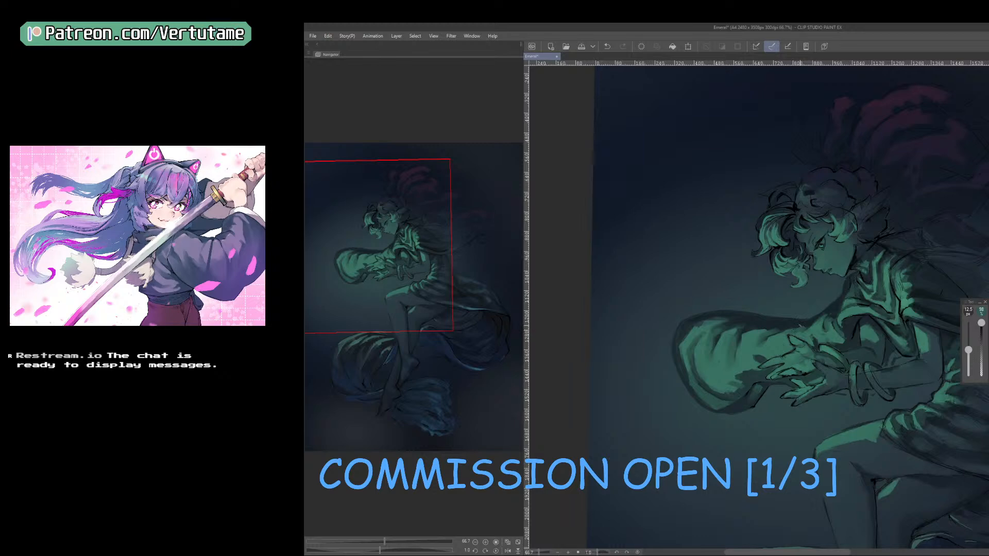
pyautogui.rightClick(799, 326)
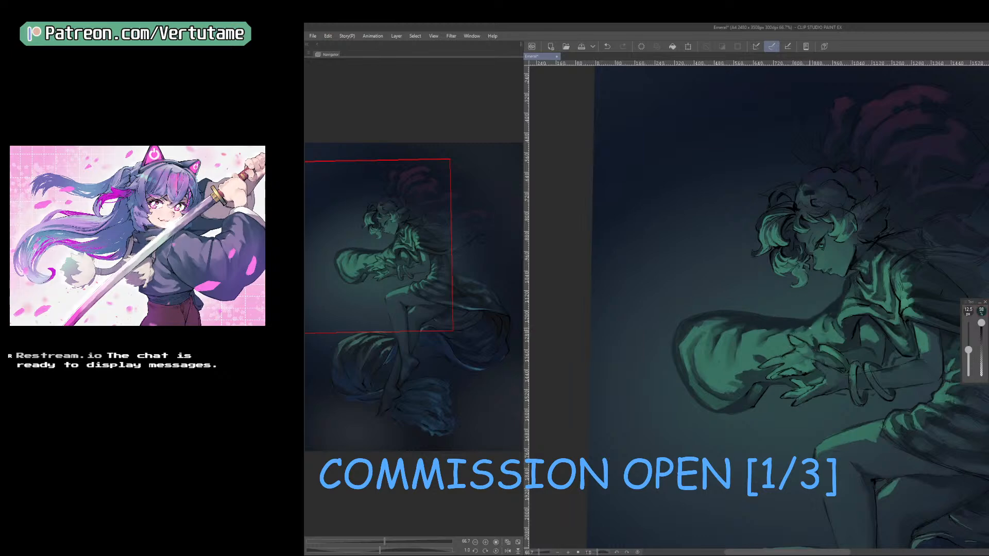
pyautogui.rightClick(767, 336)
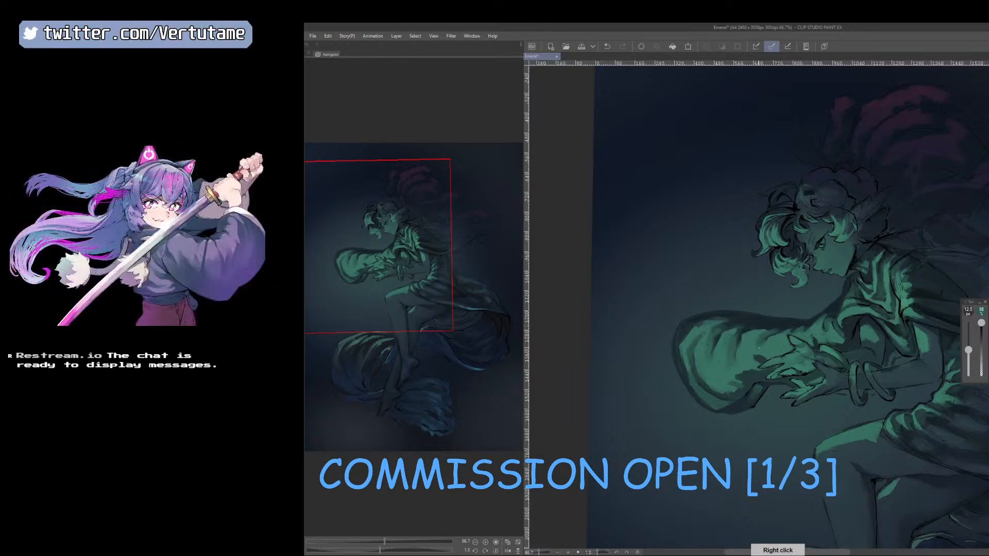
# Blend the lit lower part of the billowing cloth with a 25 px brush, checking the shape in a mirrored view.
pyautogui.press(']')
pyautogui.press(']')
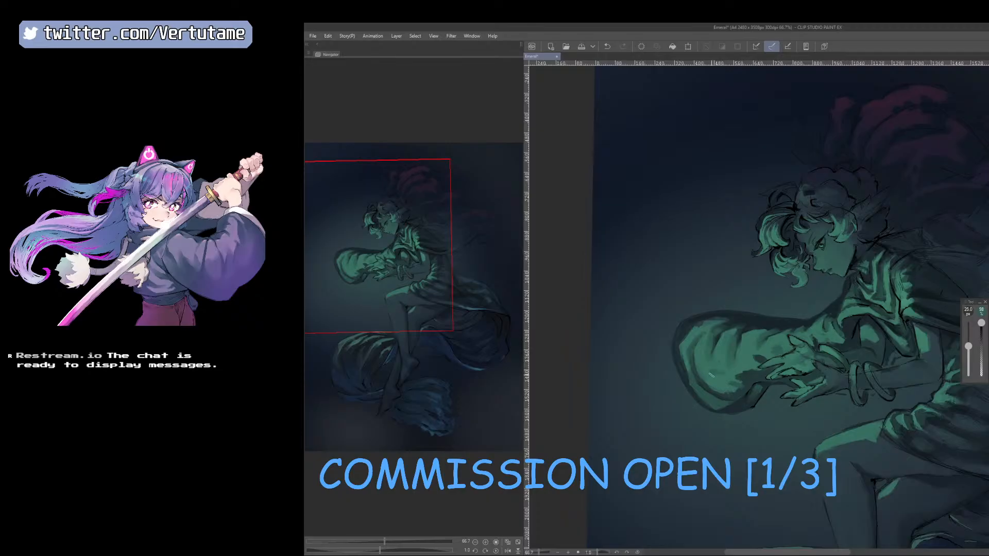
pyautogui.press(']')
pyautogui.press(']')
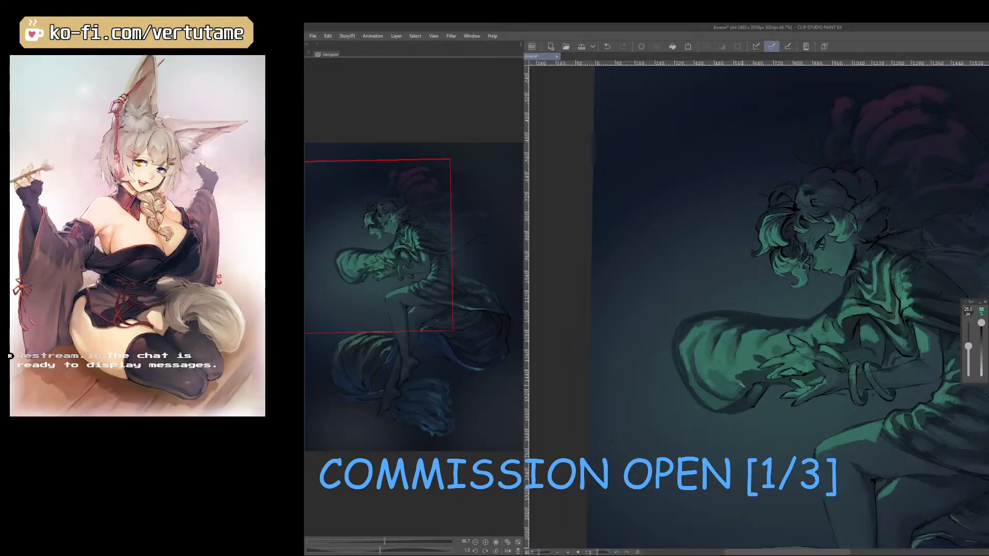
pyautogui.rightClick(737, 390)
pyautogui.rightClick(737, 390)
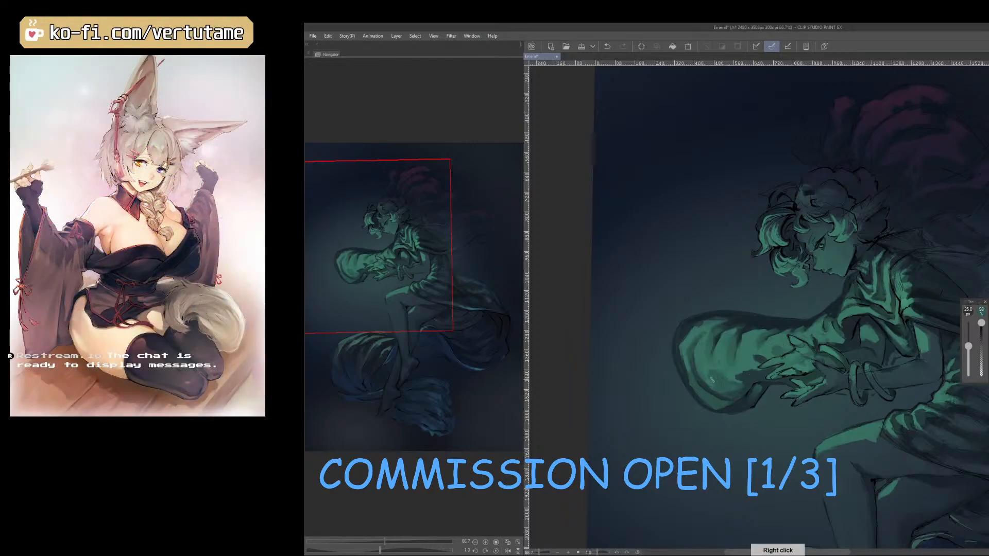
pyautogui.press('h')
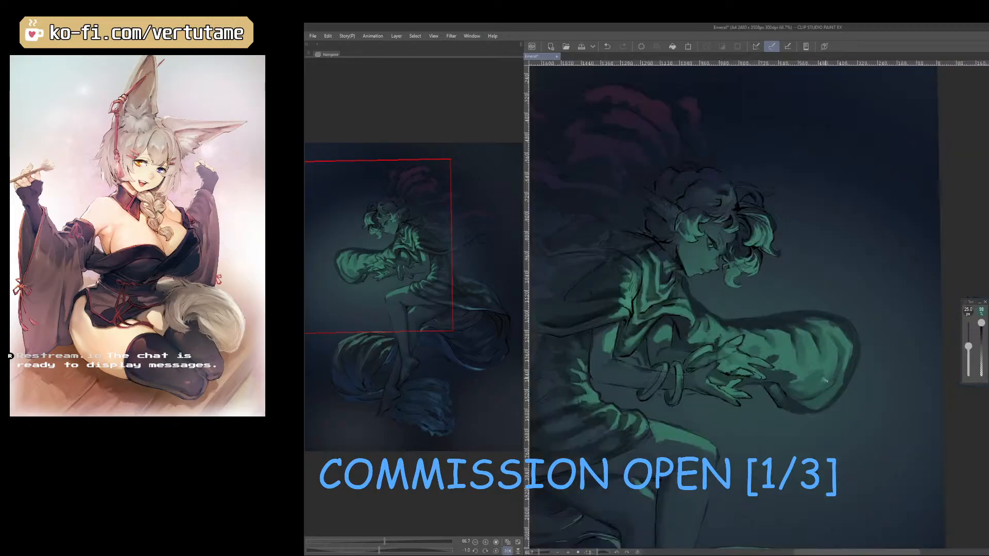
pyautogui.press('h')
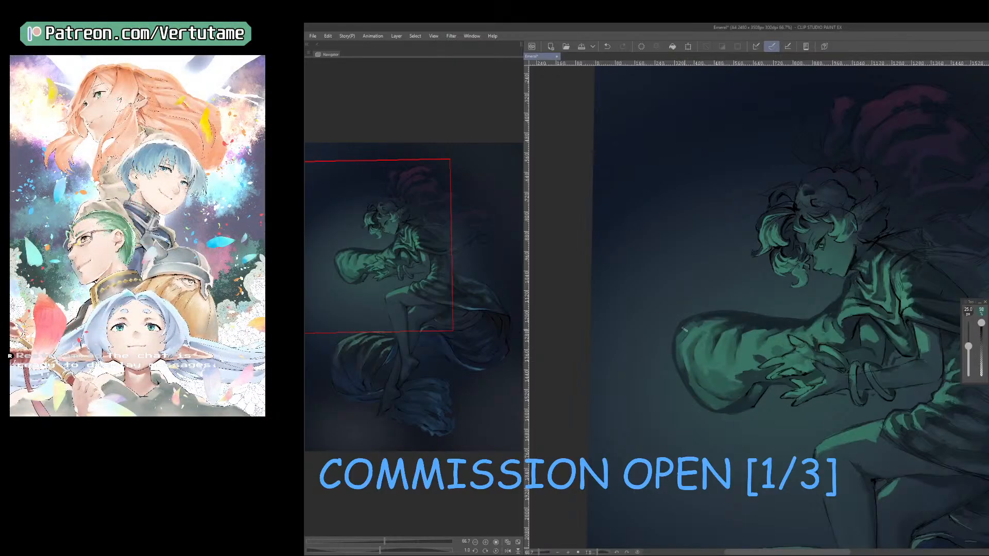
# Rework the billowing cloth's shaded outer rim and upper corner with sampled greens and a 25 px brush.
pyautogui.moveTo(684, 370); pyautogui.dragTo(691, 389)
pyautogui.rightClick(720, 334)
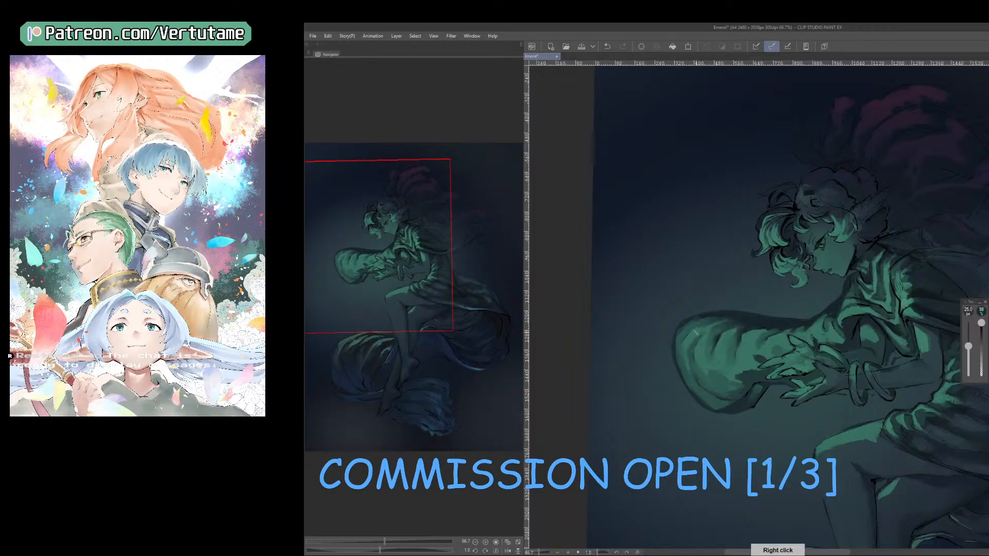
pyautogui.moveTo(686, 332); pyautogui.dragTo(683, 351)
pyautogui.rightClick(681, 339)
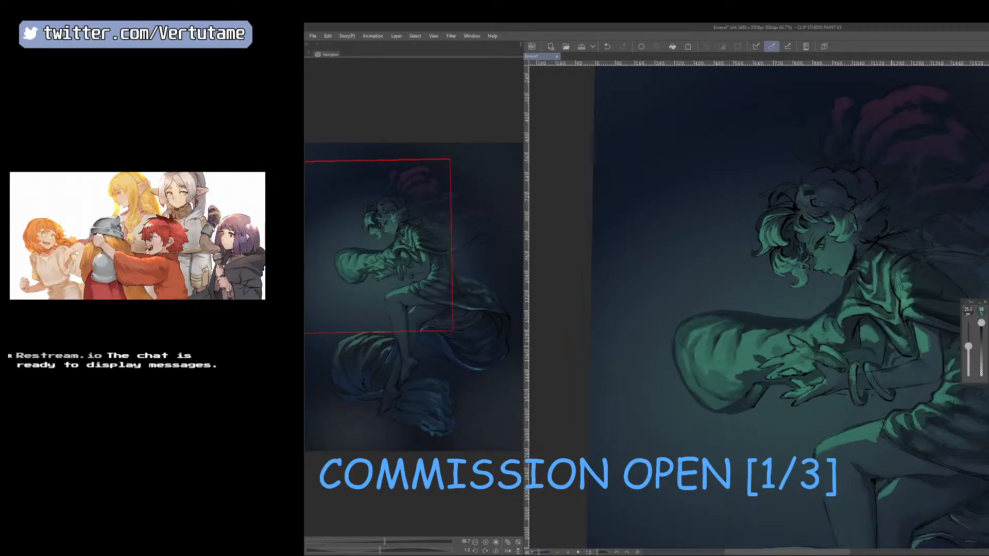
pyautogui.press('h')
pyautogui.rightClick(864, 325)
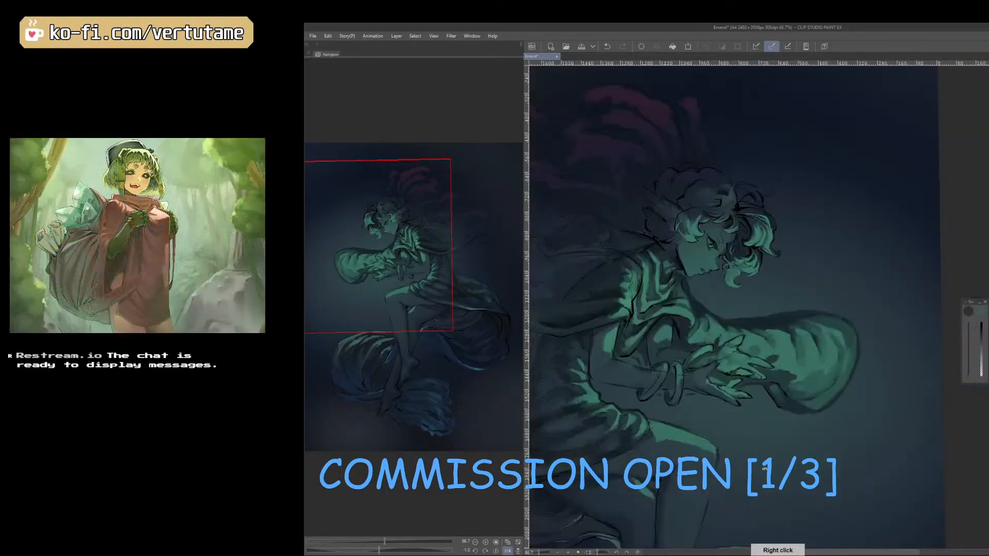
# Sample the cloth's underside green and refine the lower edge below the fingertips with a 10 px brush.
pyautogui.moveTo(691, 403); pyautogui.dragTo(757, 428)
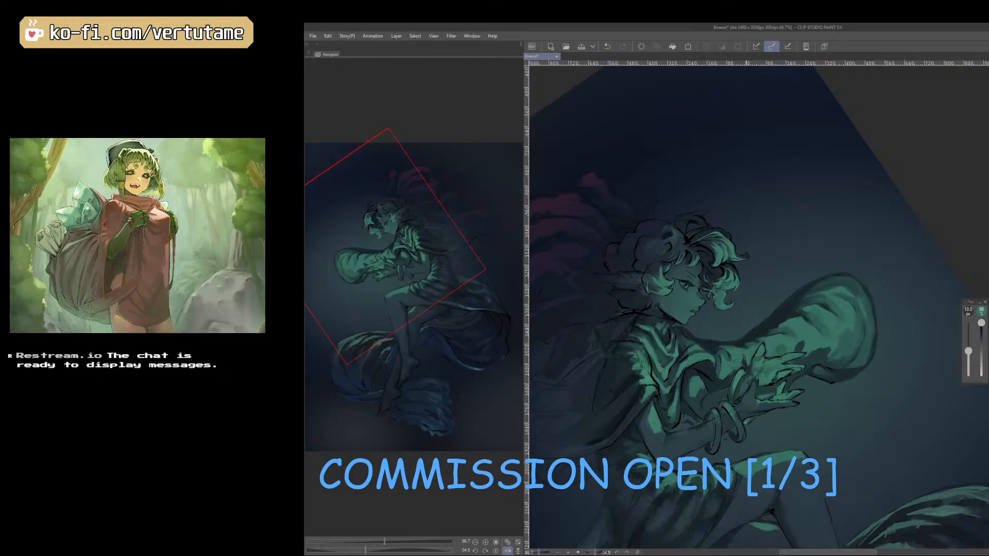
pyautogui.rightClick(841, 373)
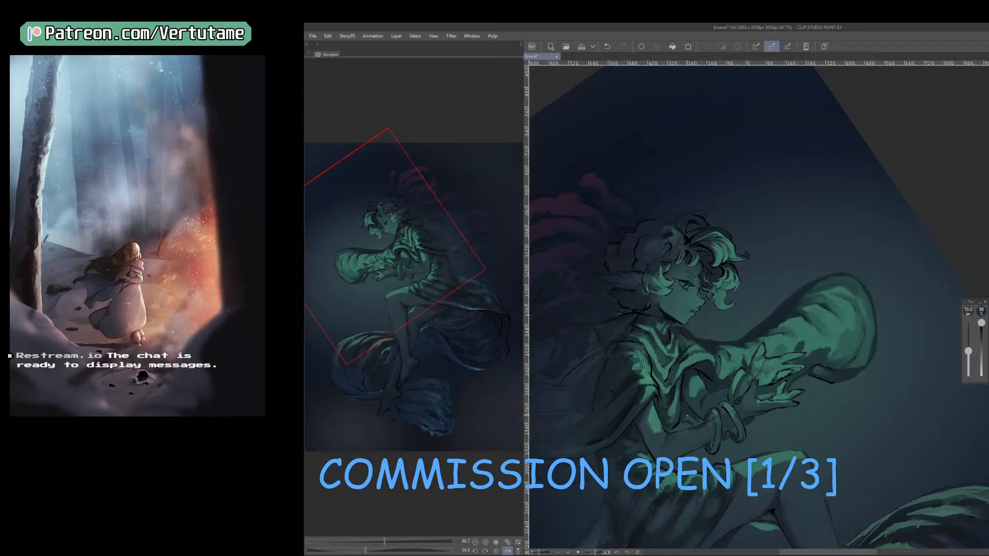
pyautogui.press('h')
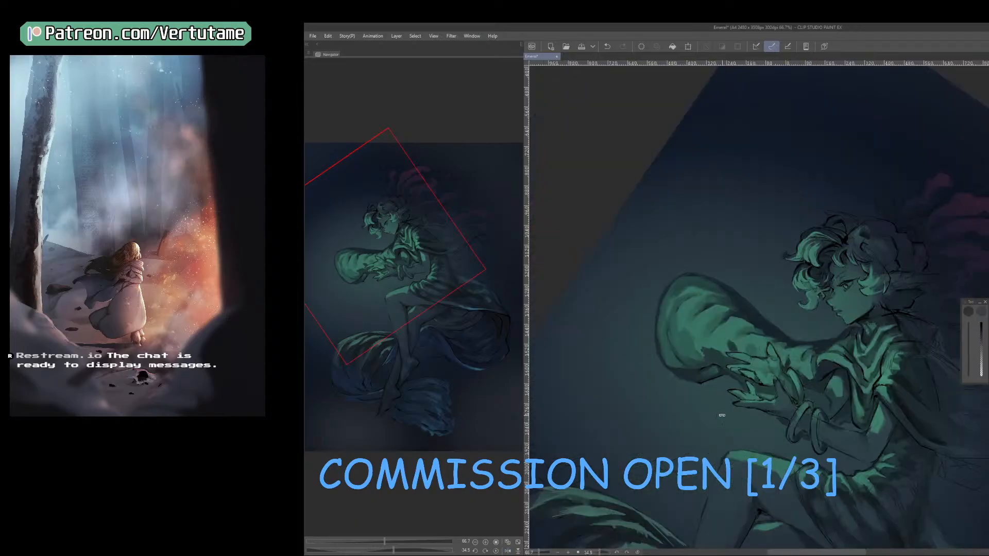
# Paint a lit green stroke on the hair lock above the forehead with a 15 px brush.
pyautogui.moveTo(720, 416); pyautogui.dragTo(747, 424)
pyautogui.moveTo(819, 443); pyautogui.dragTo(678, 456)
pyautogui.scroll(-1, 678, 457)
pyautogui.press('h')
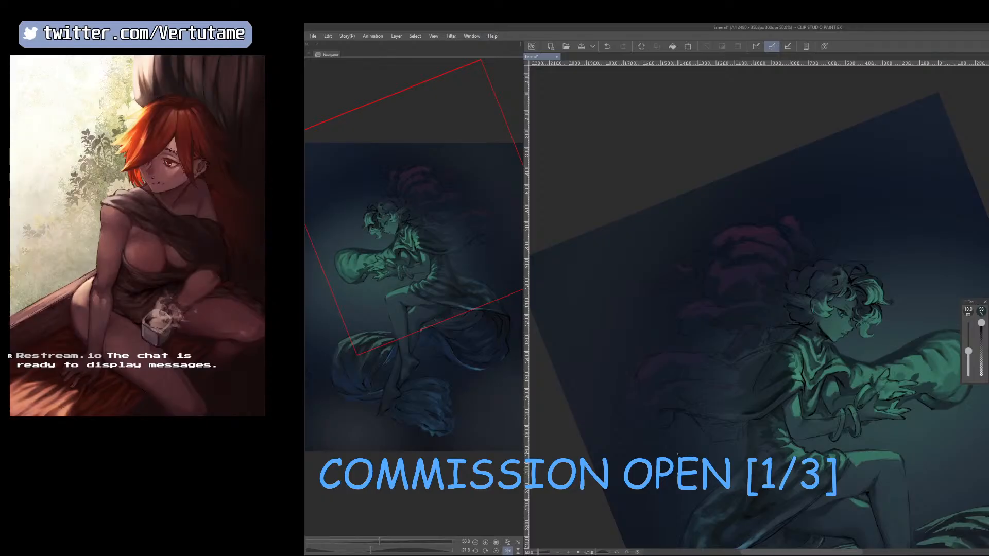
pyautogui.press('h')
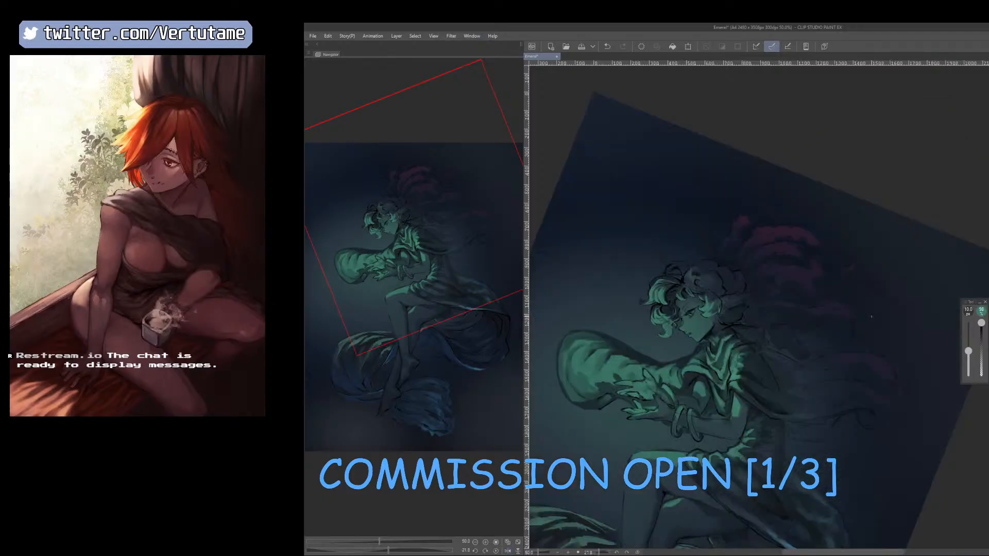
pyautogui.scroll(1, 758, 304)
pyautogui.scroll(1, 756, 304)
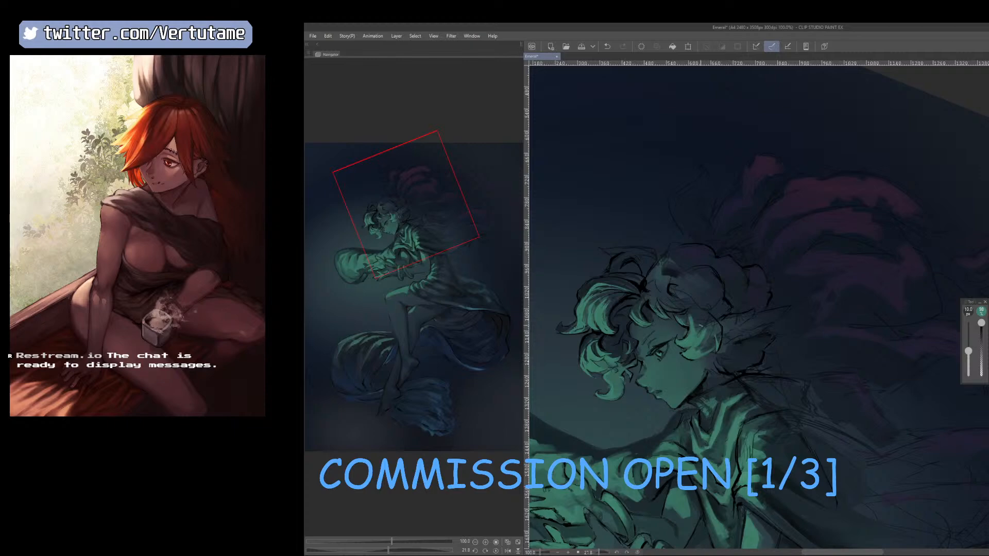
pyautogui.press('r')
pyautogui.moveTo(694, 337); pyautogui.dragTo(689, 309)
pyautogui.press(']')
pyautogui.moveTo(663, 247); pyautogui.dragTo(664, 267)
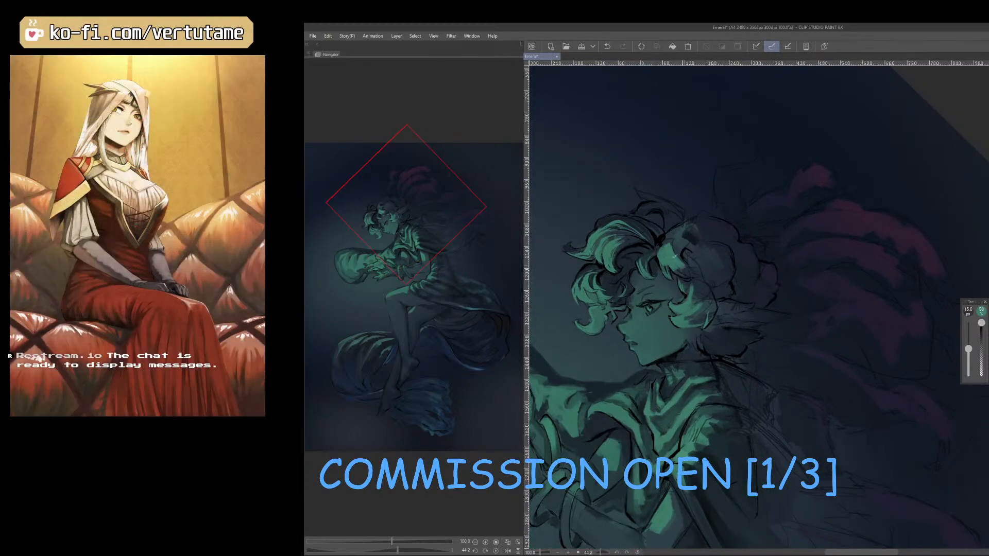
# Mirror the canvas and shape the lit hair lock above the temple, alternating between brush and eraser.
pyautogui.press('h')
pyautogui.moveTo(856, 265)
pyautogui.mouseDown()
pyautogui.moveTo(839, 270)
pyautogui.moveTo(817, 316)
pyautogui.mouseUp()
pyautogui.press('e')
pyautogui.press('b')
pyautogui.moveTo(764, 292)
pyautogui.mouseDown()
pyautogui.moveTo(755, 308)
pyautogui.moveTo(747, 293)
pyautogui.moveTo(761, 295)
pyautogui.moveTo(751, 322)
pyautogui.mouseUp()
pyautogui.press('e')
pyautogui.press('b')
pyautogui.press('h')
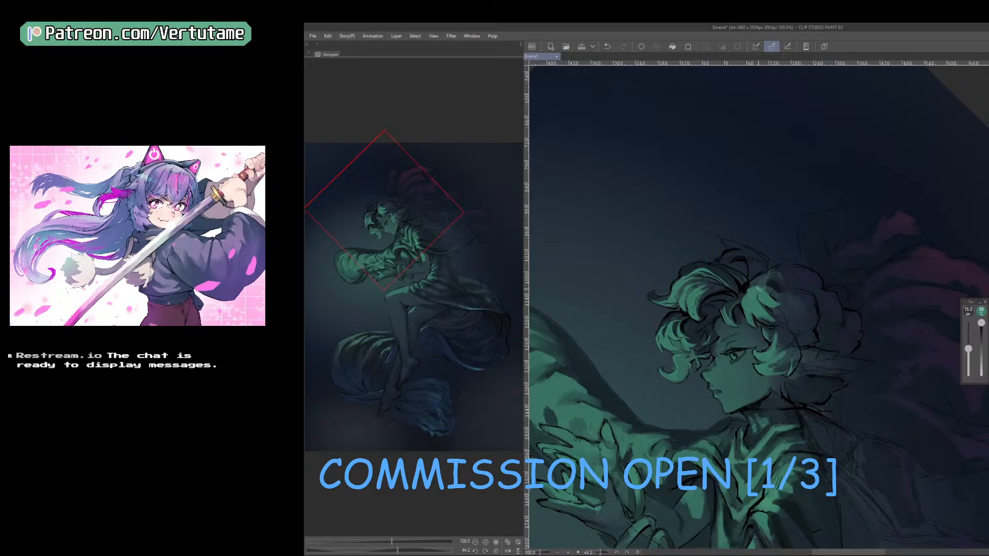
# Refine the root and inner edge of the lit temple lock with a brush reduced from 12.5 px.
pyautogui.moveTo(759, 286); pyautogui.dragTo(746, 291)
pyautogui.press('[')
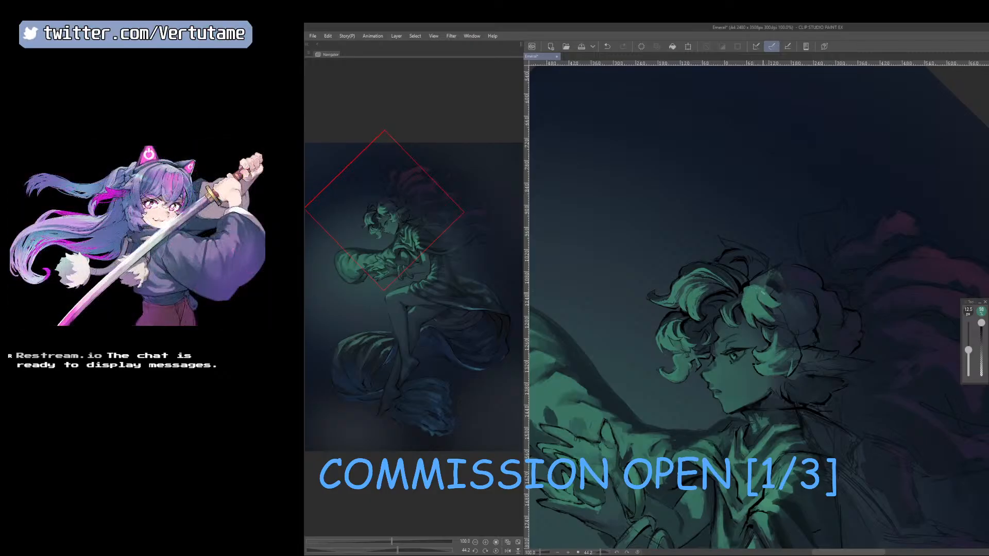
pyautogui.press('[')
pyautogui.press('[')
pyautogui.press('h')
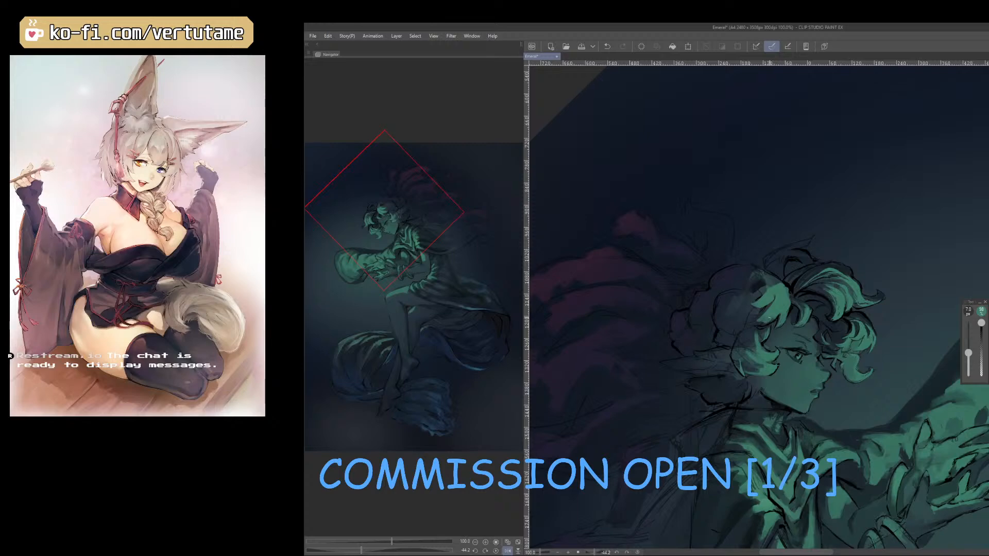
pyautogui.moveTo(763, 323); pyautogui.dragTo(754, 324)
pyautogui.press('h')
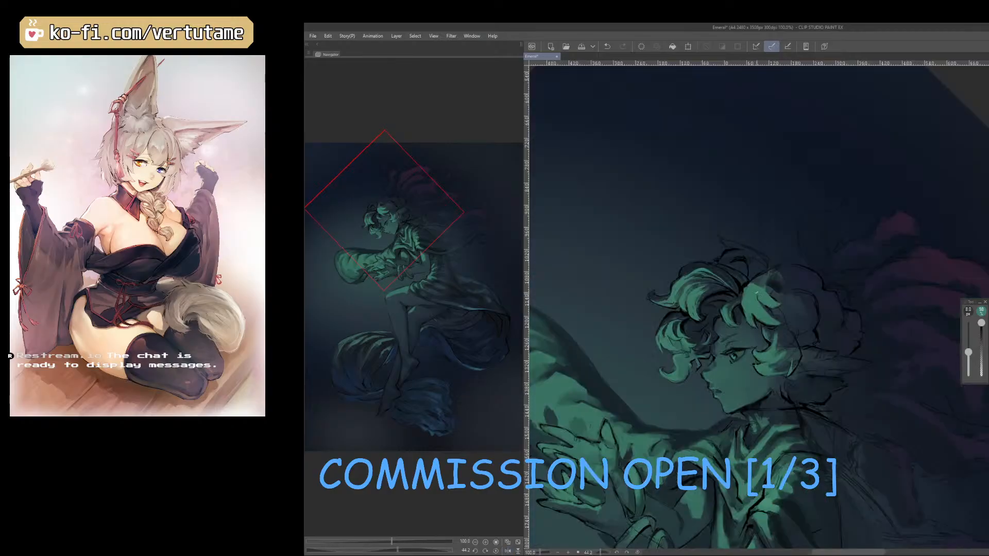
# Mirror the canvas and fill out the curl beside the cheek with sampled lit green, reducing the brush to 10 px.
pyautogui.press('h')
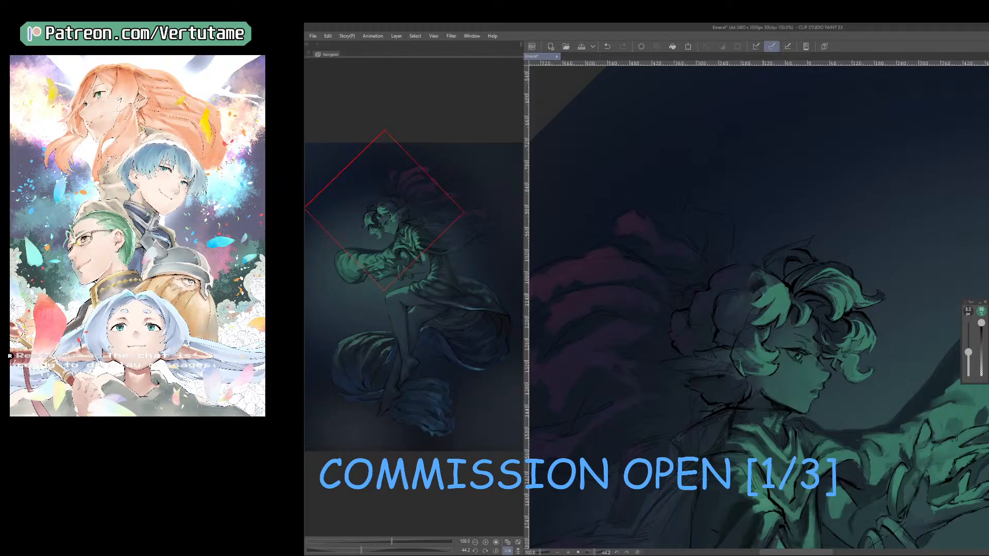
pyautogui.moveTo(753, 340)
pyautogui.mouseDown()
pyautogui.moveTo(738, 353)
pyautogui.moveTo(793, 355)
pyautogui.moveTo(791, 367)
pyautogui.moveTo(803, 342)
pyautogui.moveTo(779, 369)
pyautogui.mouseUp()
pyautogui.press(']')
pyautogui.press(']')
pyautogui.press(']')
pyautogui.rightClick(779, 363)
pyautogui.press('h')
pyautogui.press('[')
pyautogui.press('[')
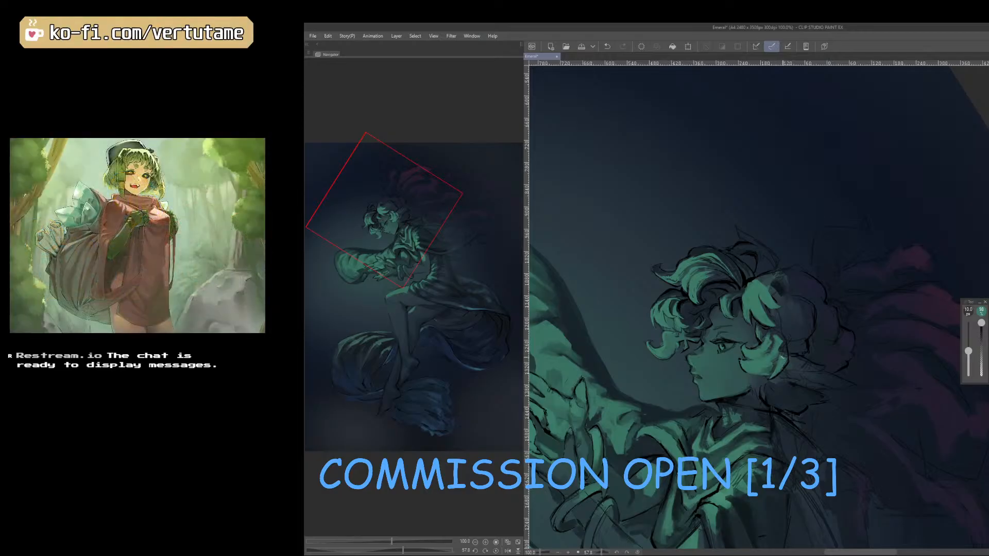
# Refine the lit curl beside the cheek with sampled hair tones, reducing the brush to 8 px and checking the shape in mirrored view.
pyautogui.rightClick(784, 353)
pyautogui.press('[')
pyautogui.moveTo(786, 357); pyautogui.dragTo(783, 365)
pyautogui.rightClick(781, 366)
pyautogui.press('h')
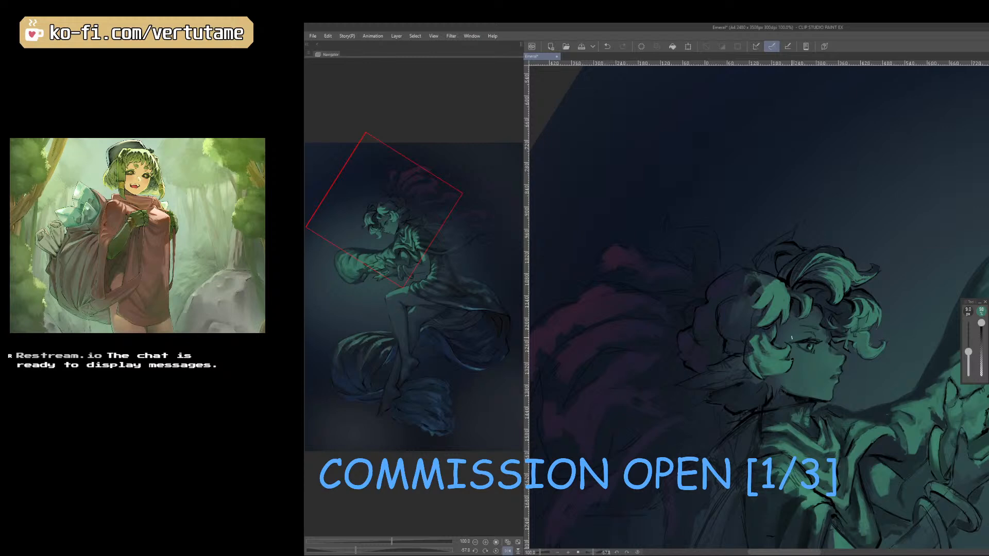
pyautogui.rightClick(792, 338)
pyautogui.press('[')
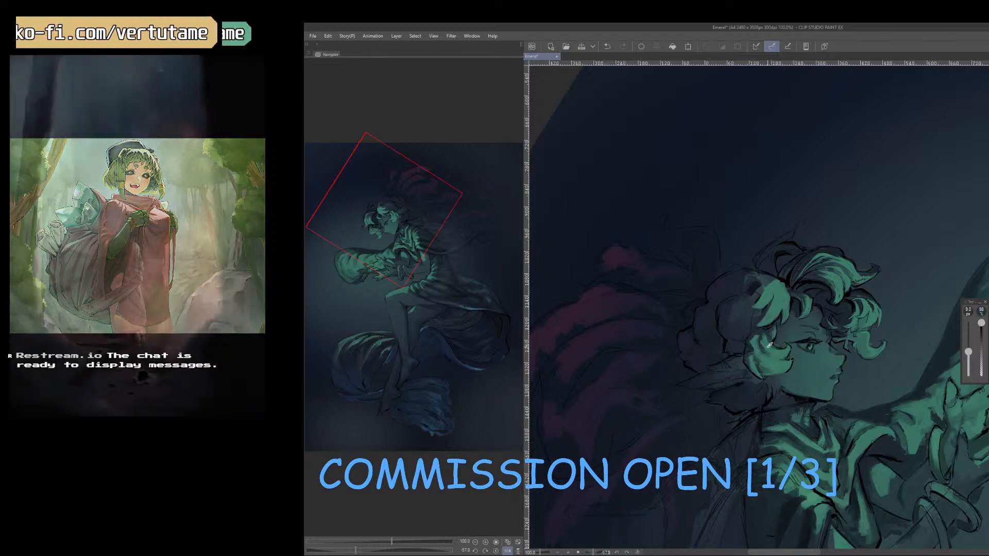
pyautogui.rightClick(768, 331)
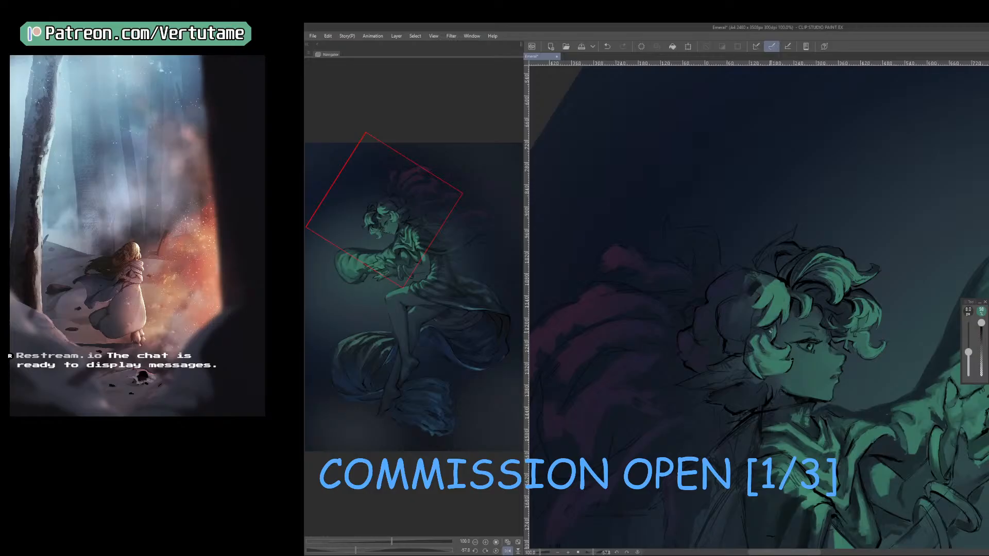
pyautogui.press('h')
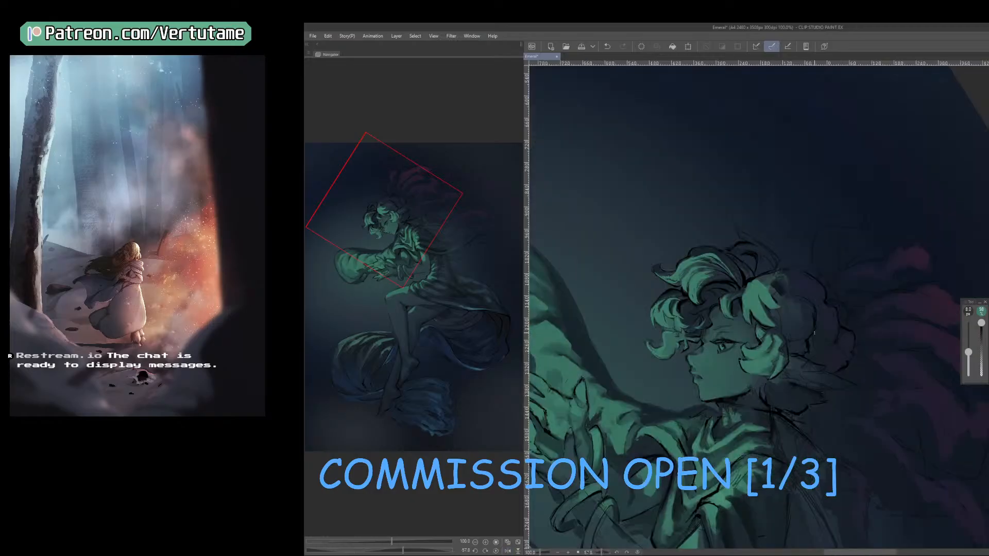
# Mirror the canvas and paint an extra lit green tip on the temple lock with a 20 px brush.
pyautogui.scroll(-3, 814, 332)
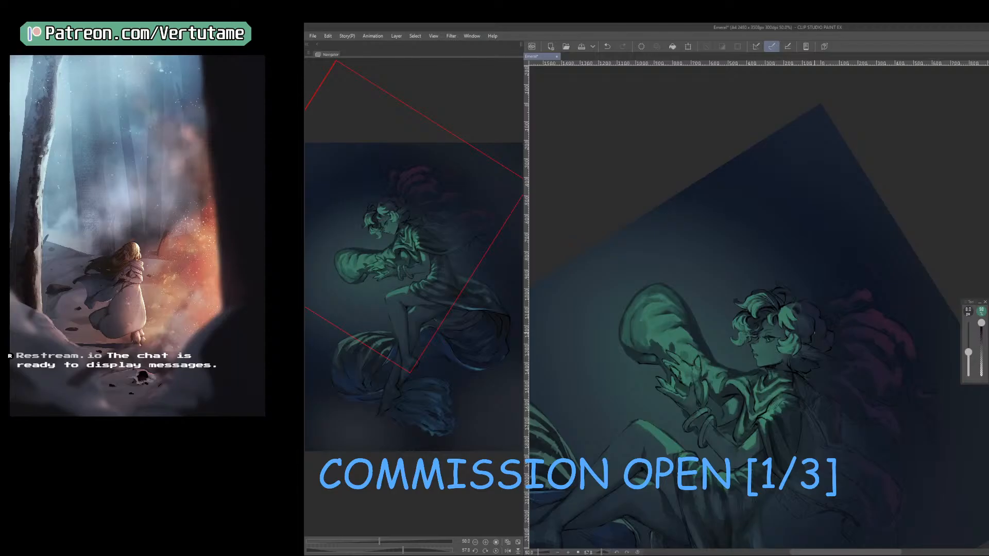
pyautogui.scroll(3, 814, 333)
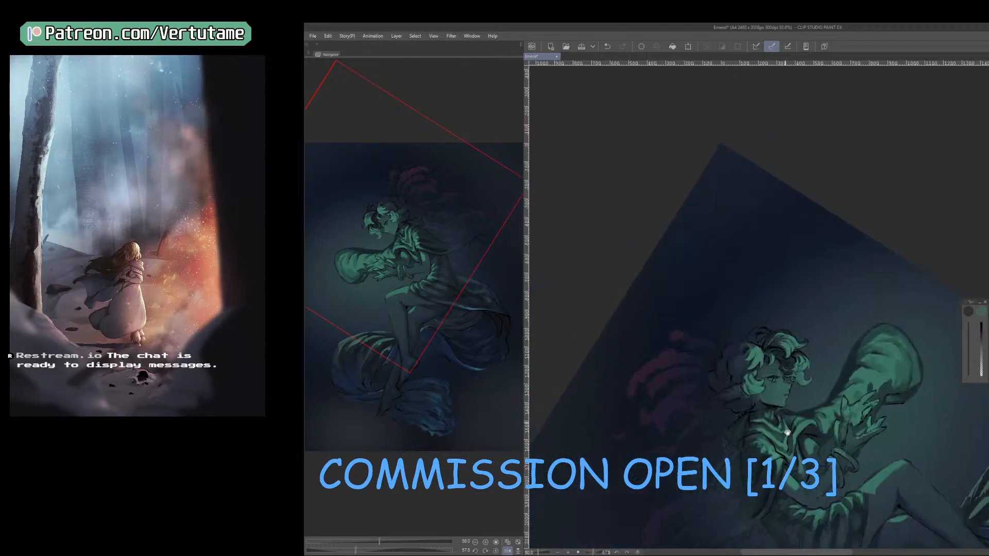
pyautogui.scroll(3, 824, 479)
pyautogui.scroll(2, 825, 479)
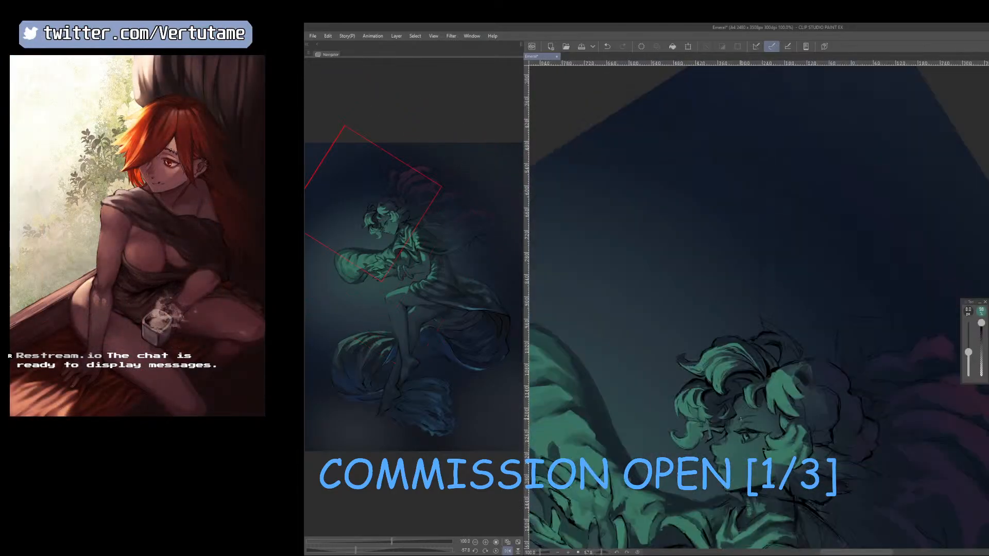
pyautogui.moveTo(824, 480); pyautogui.dragTo(840, 473)
pyautogui.press('h')
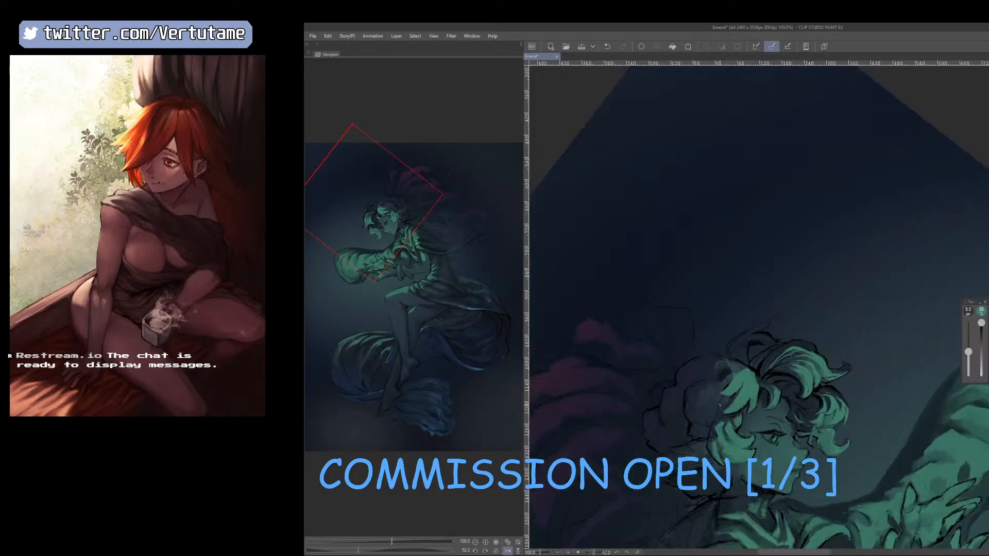
pyautogui.press(']')
pyautogui.moveTo(720, 405)
pyautogui.mouseDown()
pyautogui.moveTo(710, 411)
pyautogui.moveTo(719, 407)
pyautogui.mouseUp()
pyautogui.press('[')
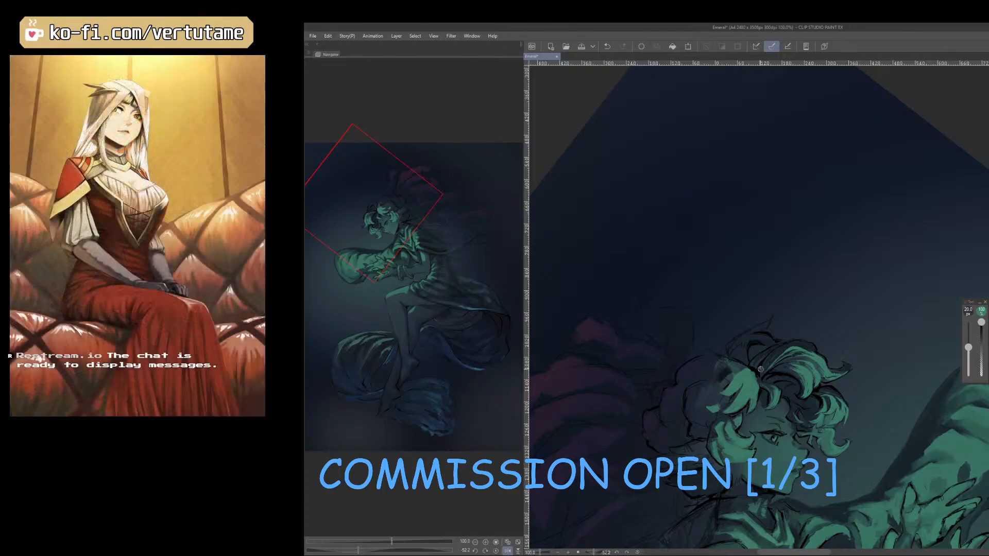
# Sample the dark hair tone, mirror the canvas and tidy the temple lock, reducing the tool size to 10 px.
pyautogui.rightClick(763, 369)
pyautogui.press('h')
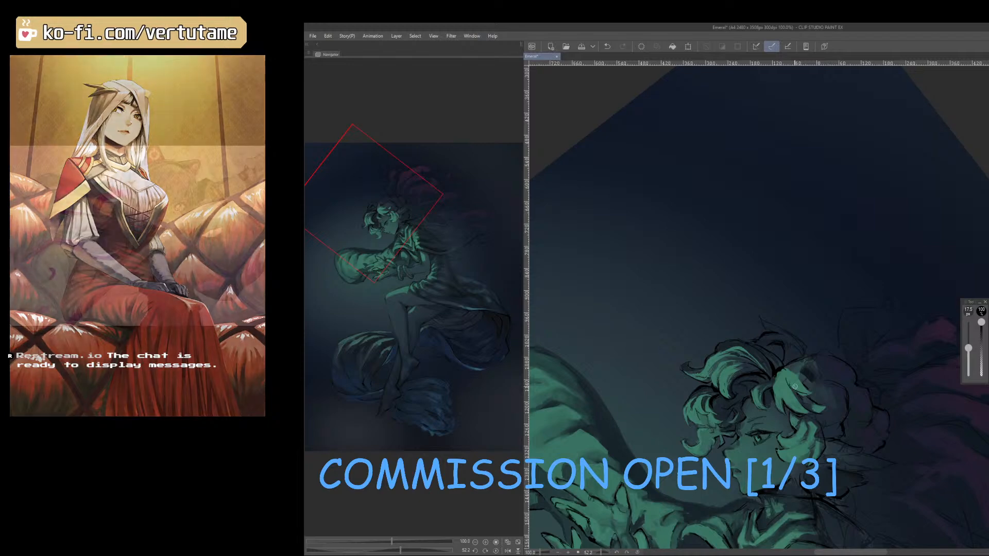
pyautogui.press('[')
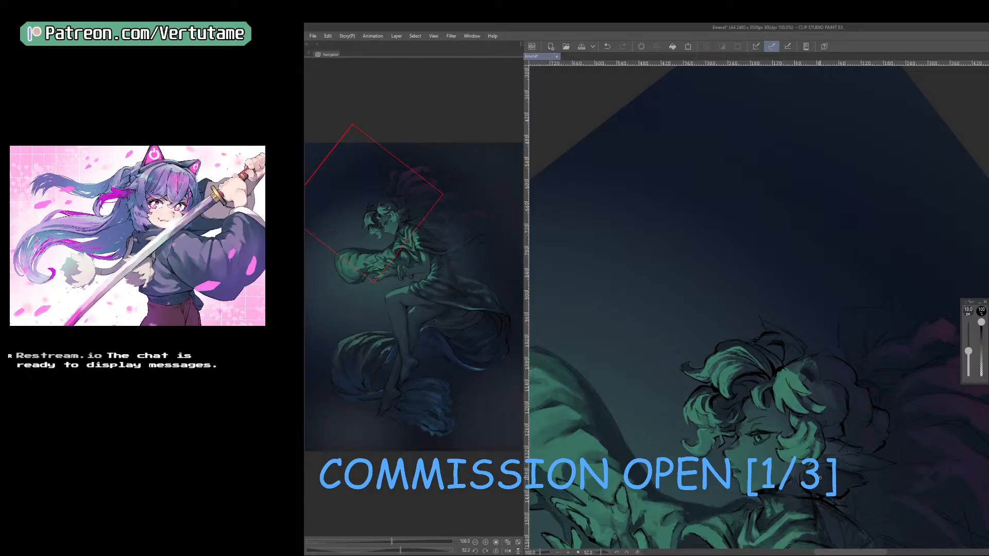
# Refine the front curls over the forehead with sampled tones, reducing the brush to 8 px and checking the mirrored view.
pyautogui.press('b')
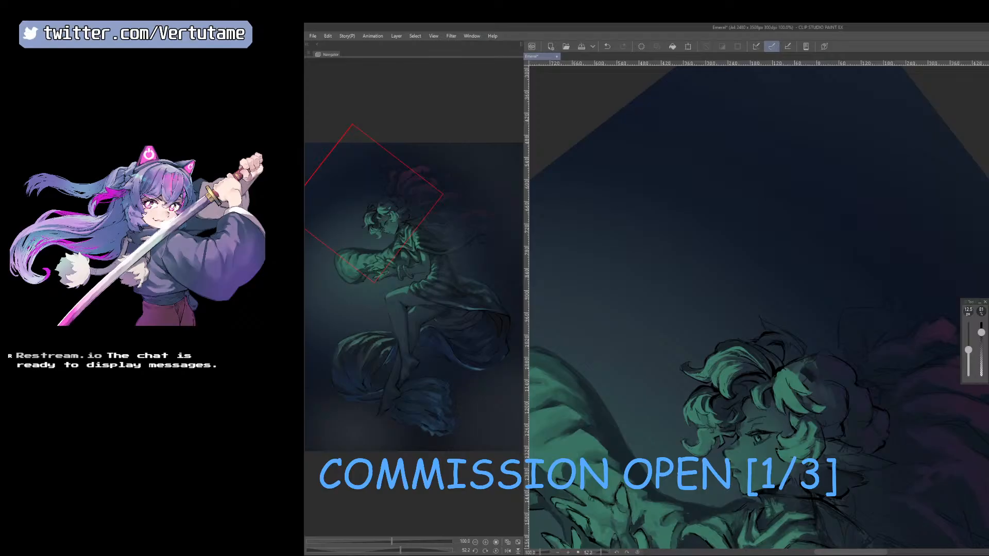
pyautogui.rightClick(711, 419)
pyautogui.moveTo(805, 466); pyautogui.dragTo(747, 471)
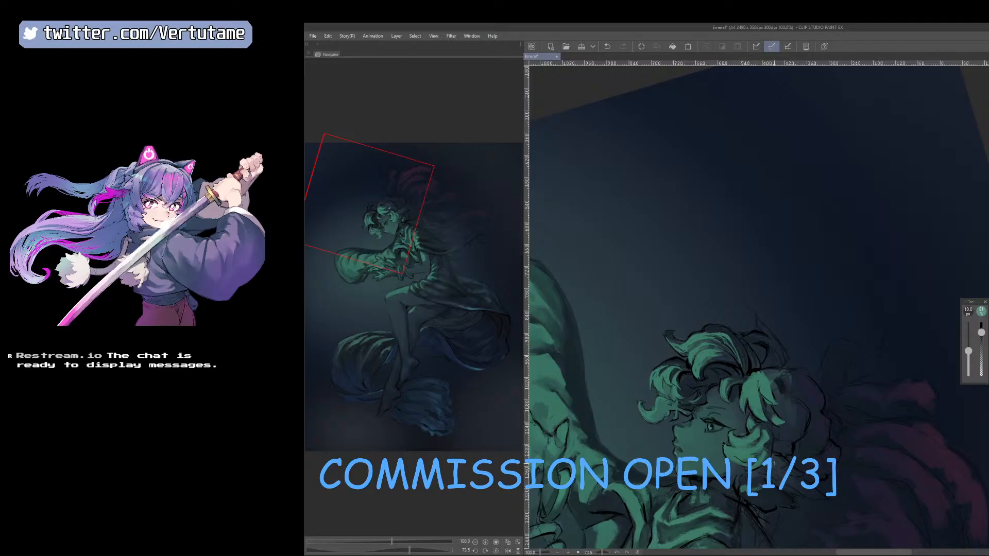
pyautogui.press('h')
pyautogui.moveTo(912, 452); pyautogui.dragTo(861, 489)
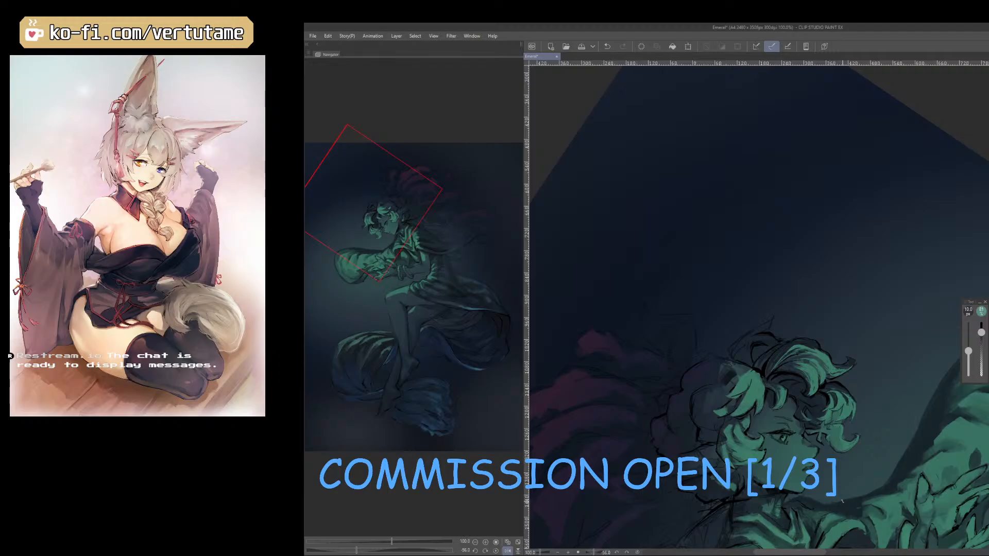
pyautogui.press('h')
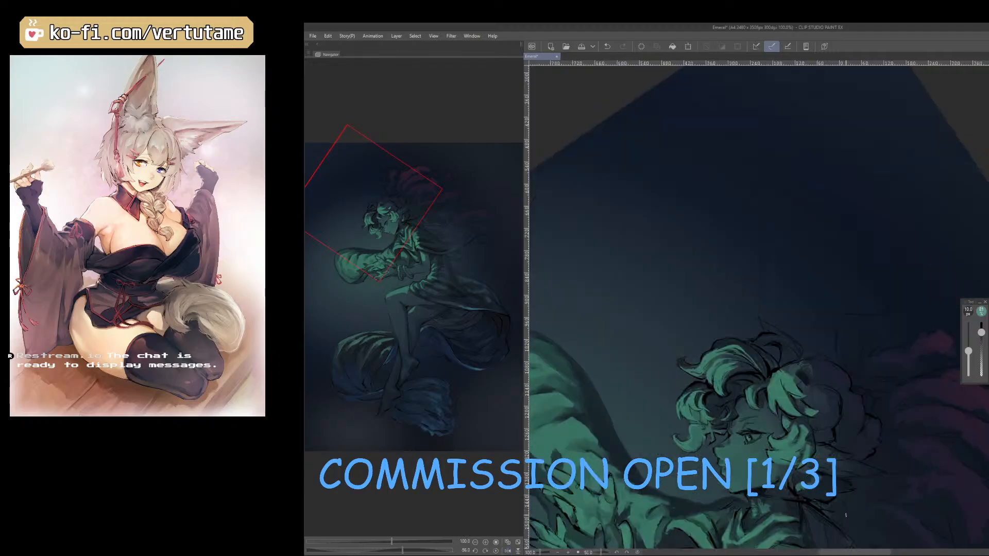
pyautogui.press('[')
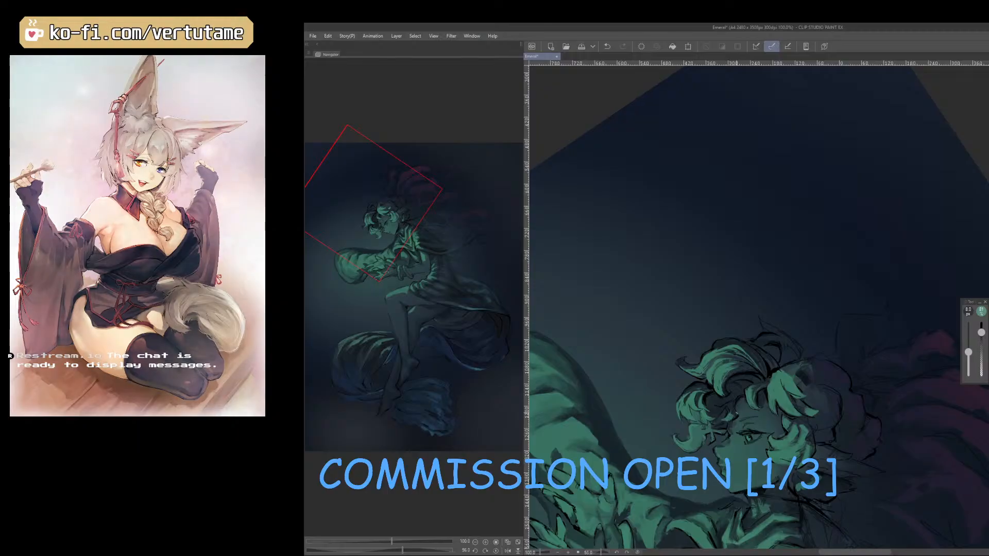
pyautogui.rightClick(730, 412)
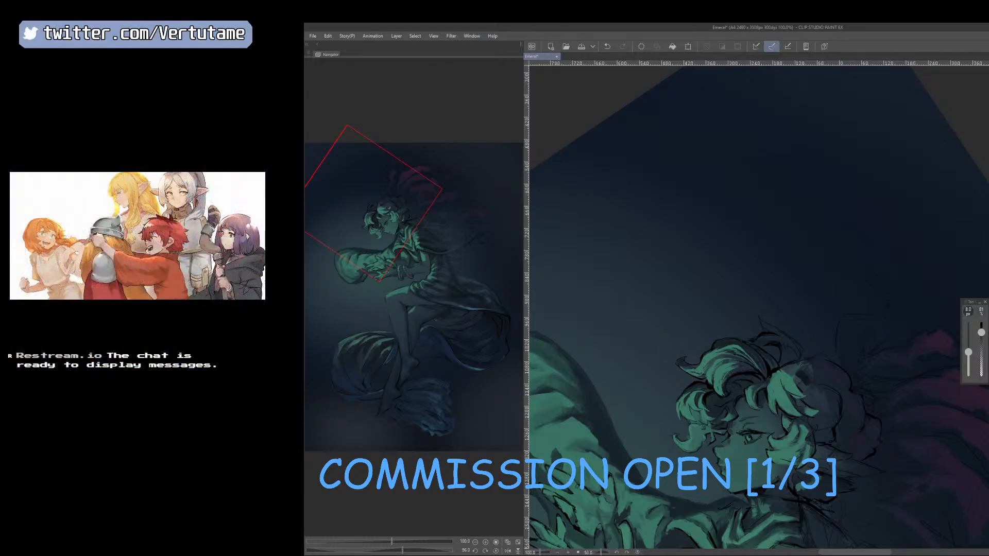
# Work on the shaded tufts at the nape below the cheek curl, mirroring and rotating the canvas and enlarging the brush to 9 px.
pyautogui.press('space')
pyautogui.moveTo(840, 518)
pyautogui.mouseDown()
pyautogui.moveTo(896, 490)
pyautogui.moveTo(876, 417)
pyautogui.mouseUp()
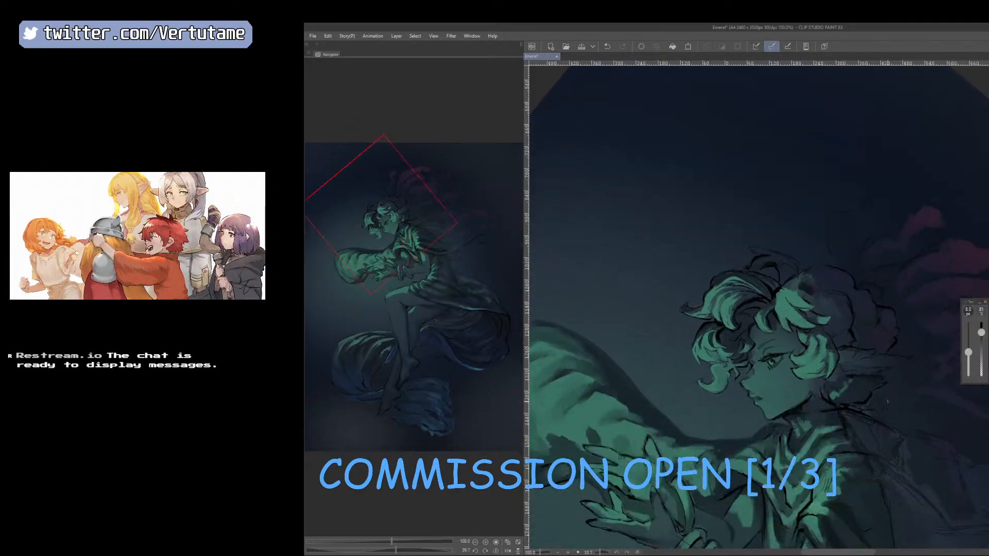
pyautogui.press('h')
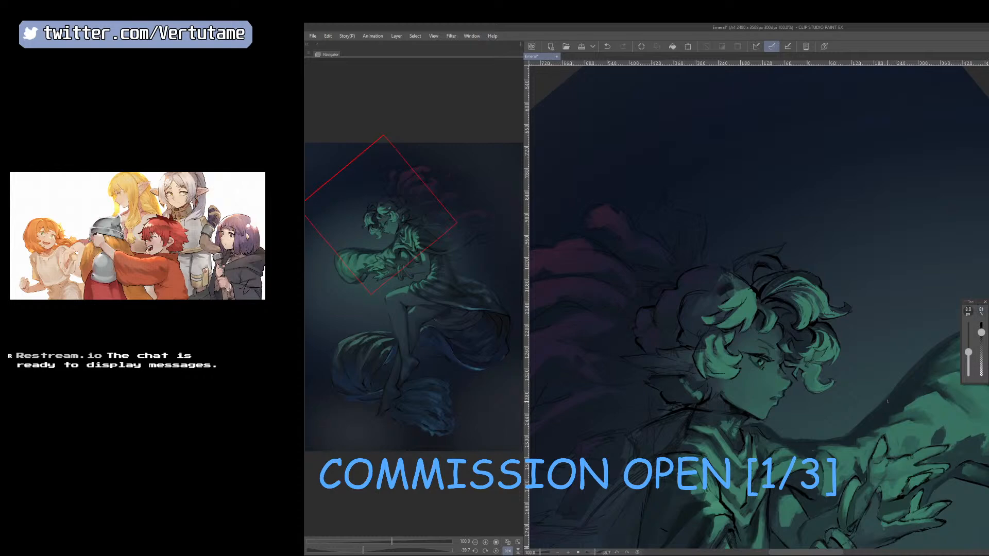
pyautogui.press('r')
pyautogui.moveTo(737, 443)
pyautogui.mouseDown()
pyautogui.moveTo(825, 437)
pyautogui.moveTo(802, 443)
pyautogui.moveTo(686, 355)
pyautogui.mouseUp()
pyautogui.press('r')
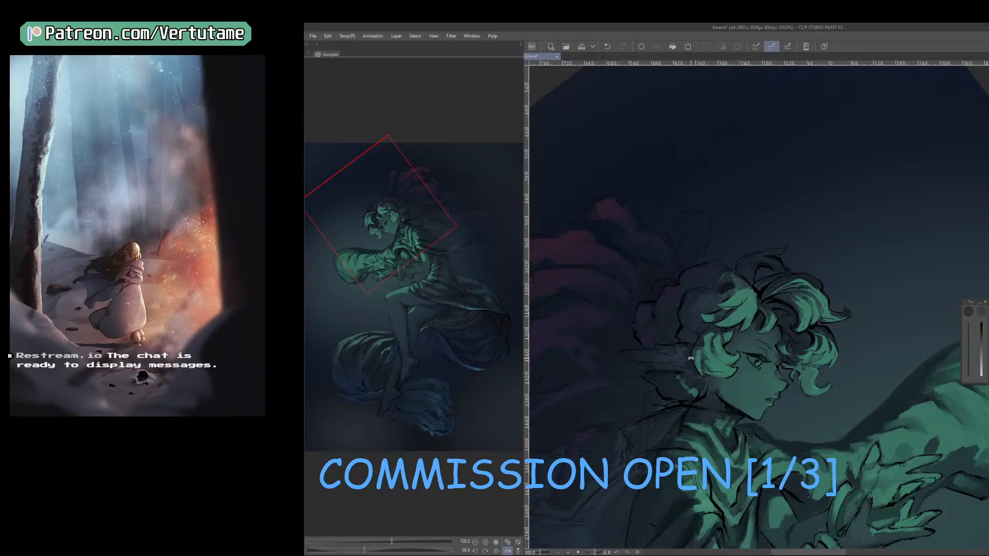
pyautogui.moveTo(692, 358); pyautogui.dragTo(766, 416)
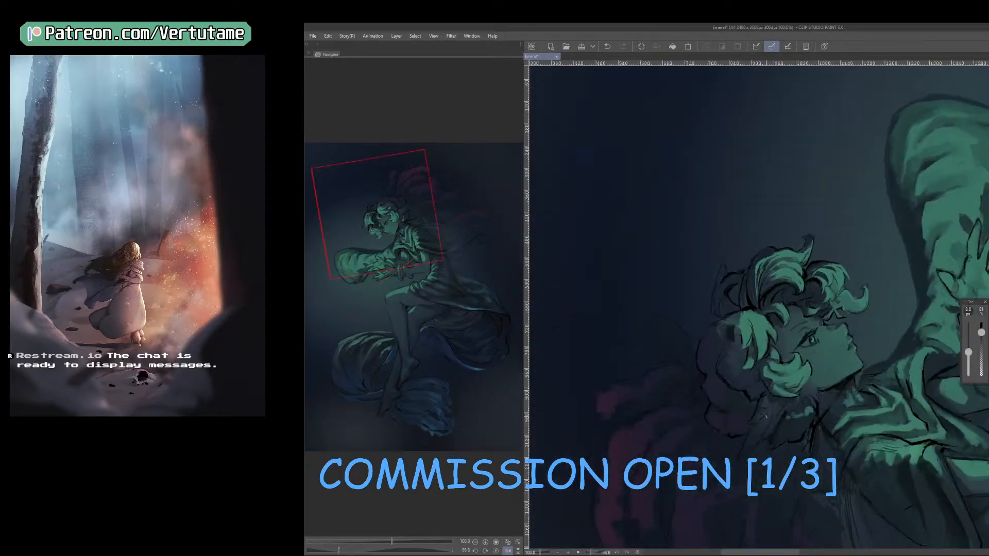
pyautogui.press(']')
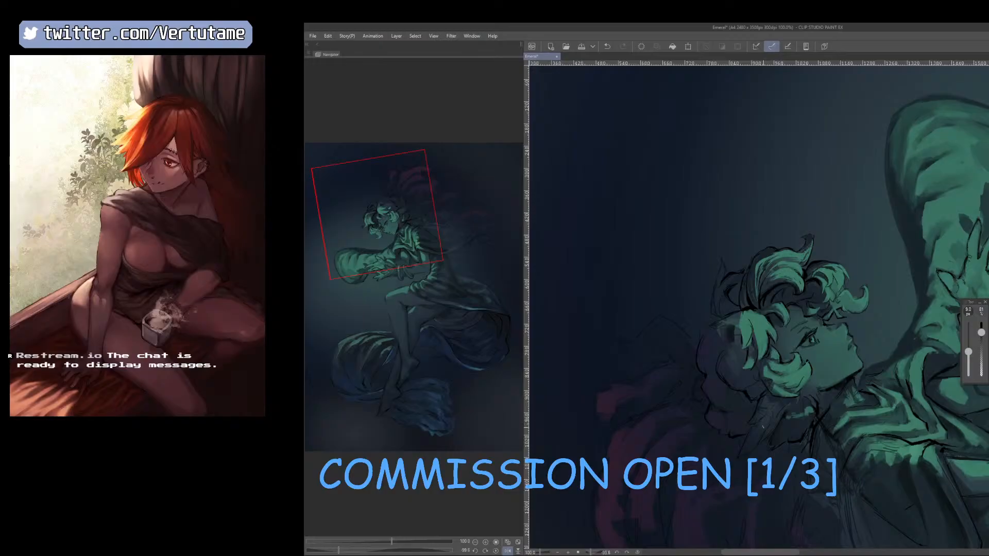
pyautogui.moveTo(810, 443); pyautogui.dragTo(736, 411)
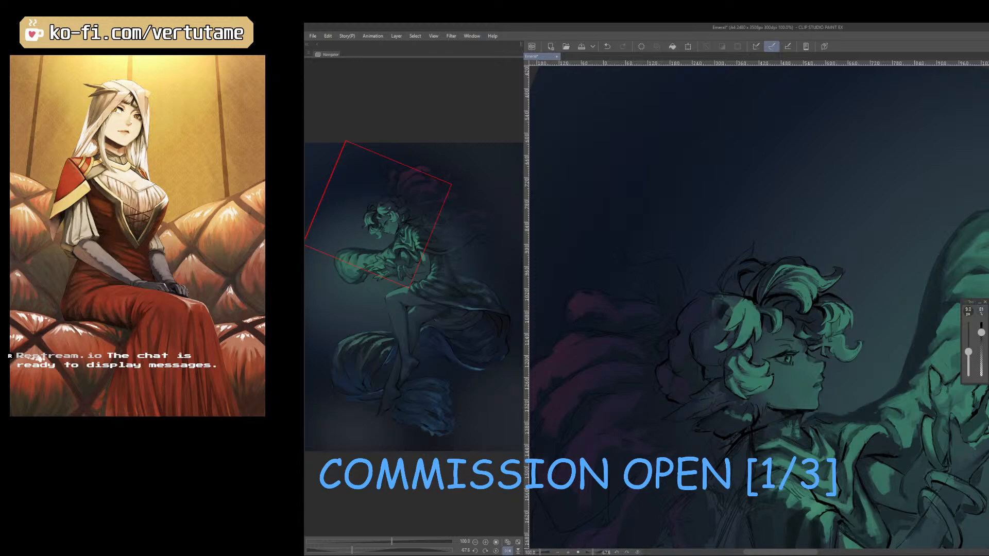
# Clear the magenta paint from the billowing shapes behind the head, keeping the sketch lines.
pyautogui.press('Delete')
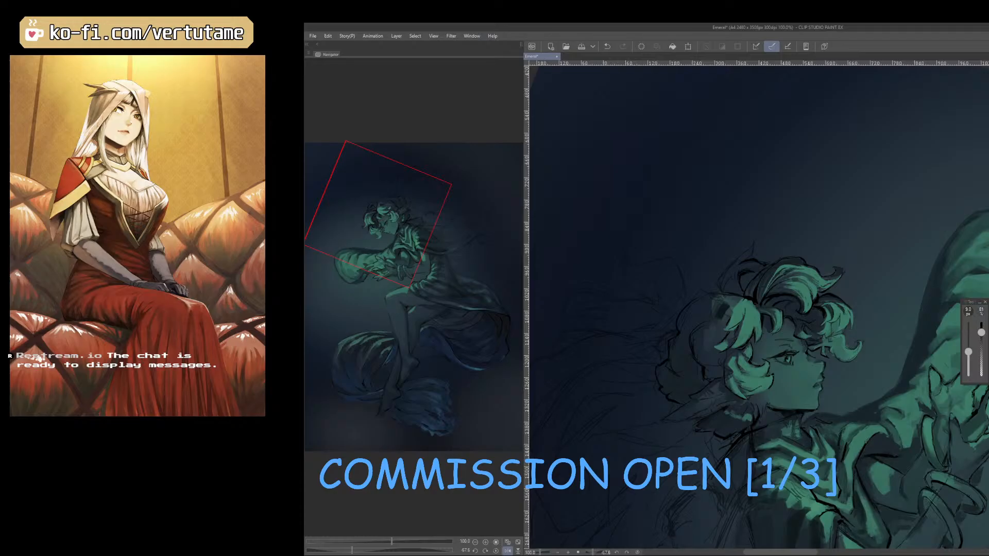
# Shade the pointed ear behind the cheek curl with dark grey tones sampled from it, using a 10 px brush.
pyautogui.press(']')
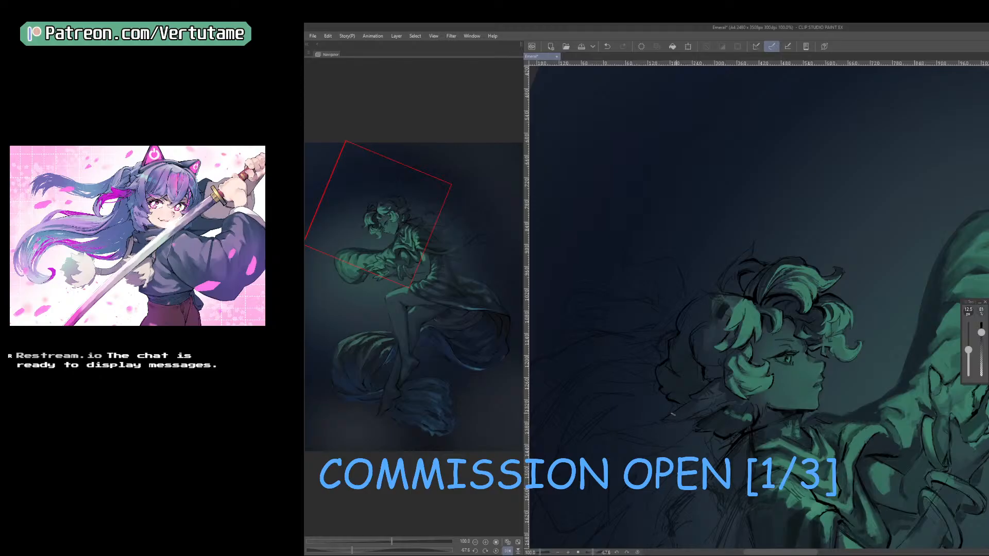
pyautogui.rightClick(693, 407)
pyautogui.rightClick(711, 400)
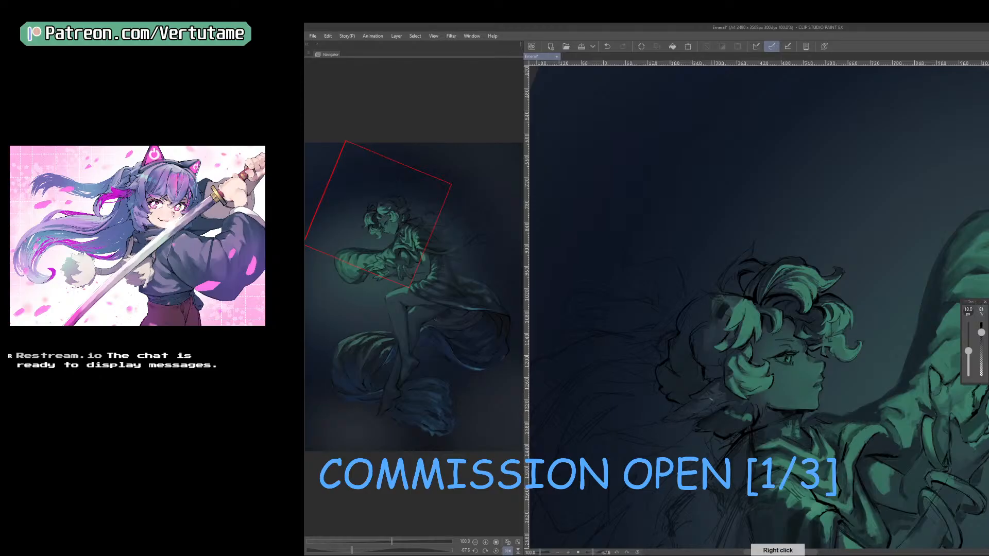
pyautogui.rightClick(699, 407)
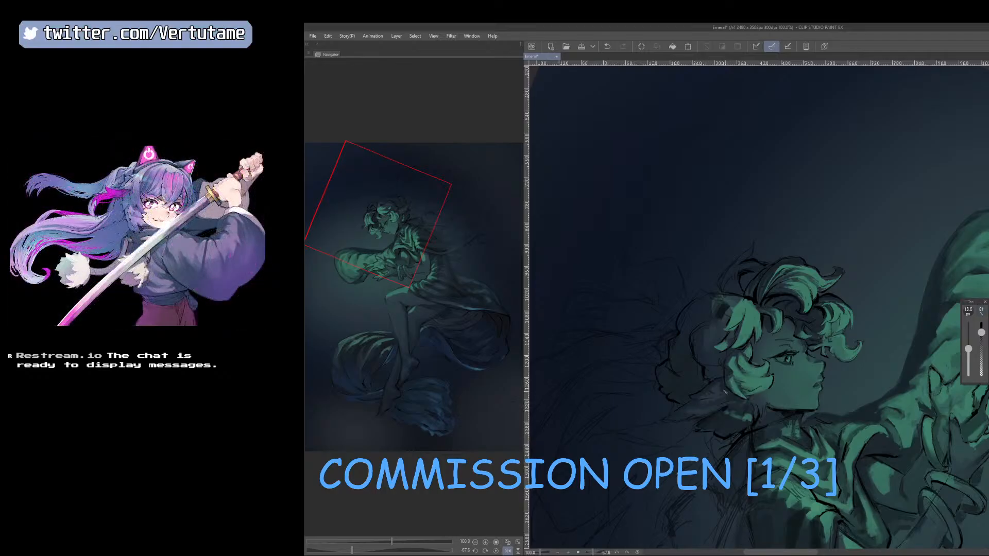
pyautogui.rightClick(715, 391)
pyautogui.rightClick(697, 402)
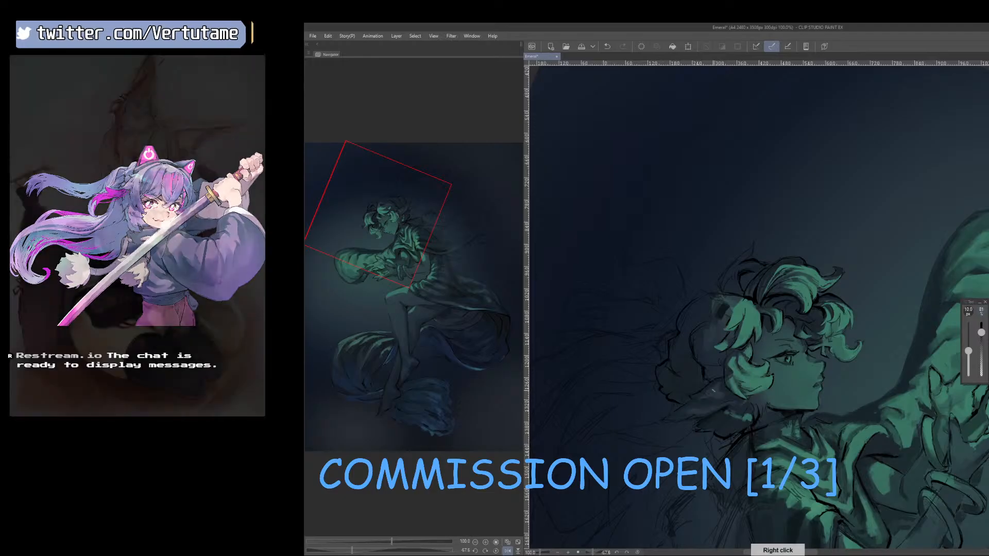
pyautogui.rightClick(707, 393)
# Blend finer tones into the pointed ear with a smaller brush and repeated colour sampling, and mirror the canvas to check it.
pyautogui.press('[')
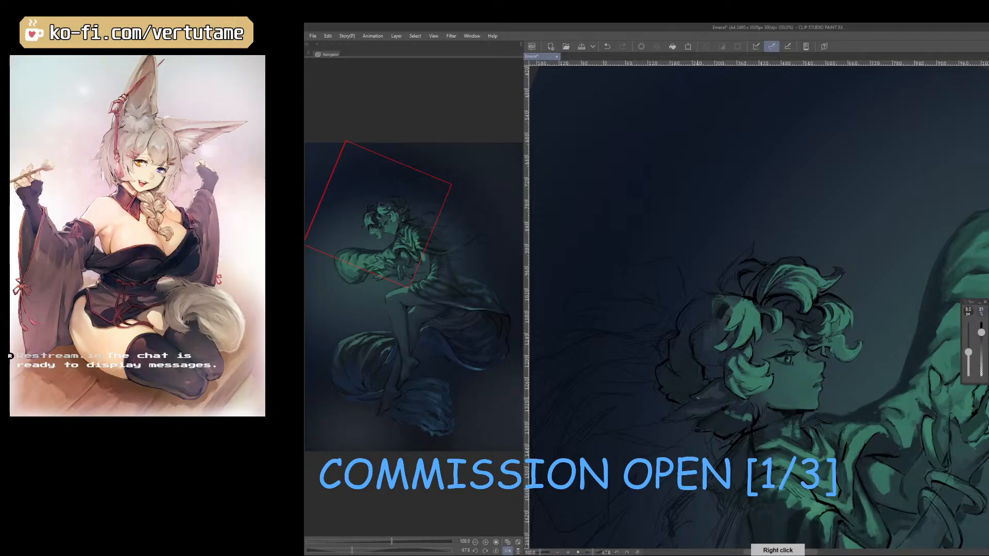
pyautogui.moveTo(693, 403); pyautogui.dragTo(713, 387)
pyautogui.rightClick(710, 394)
pyautogui.rightClick(723, 397)
pyautogui.rightClick(699, 407)
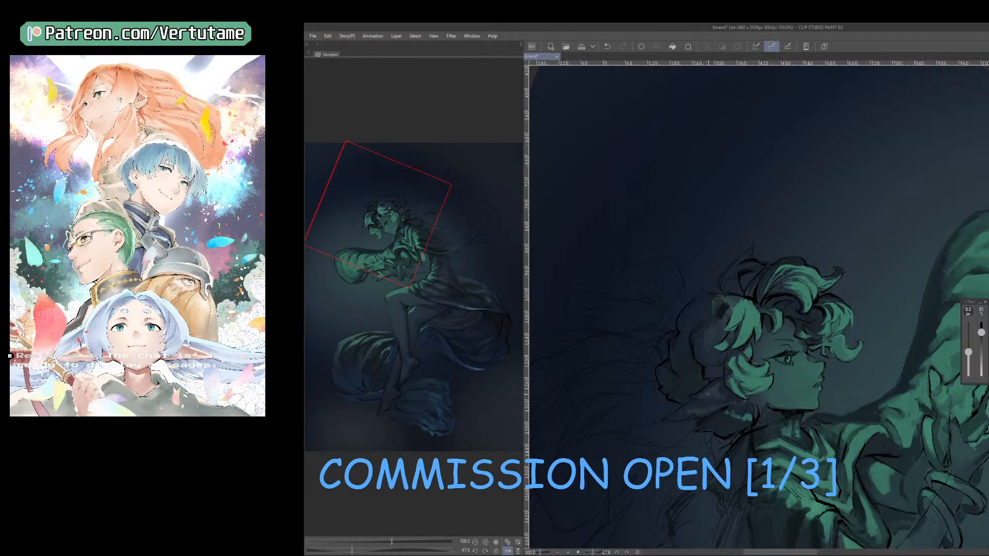
pyautogui.rightClick(708, 393)
pyautogui.rightClick(706, 397)
pyautogui.press('h')
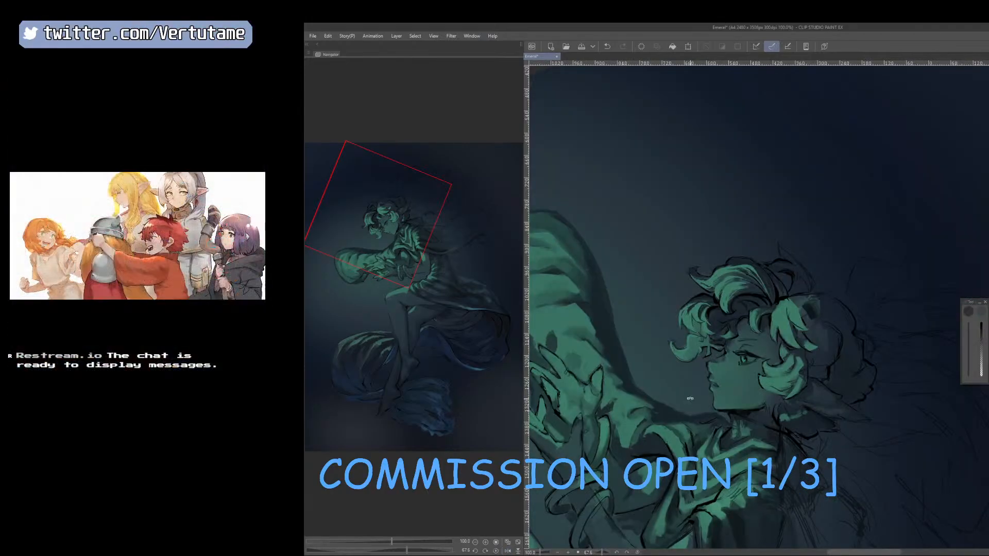
# Darken the ear's base behind the cheek curl with a sampled tone at 100 opacity, using an 8 px brush.
pyautogui.moveTo(690, 398); pyautogui.dragTo(767, 410)
pyautogui.rightClick(888, 341)
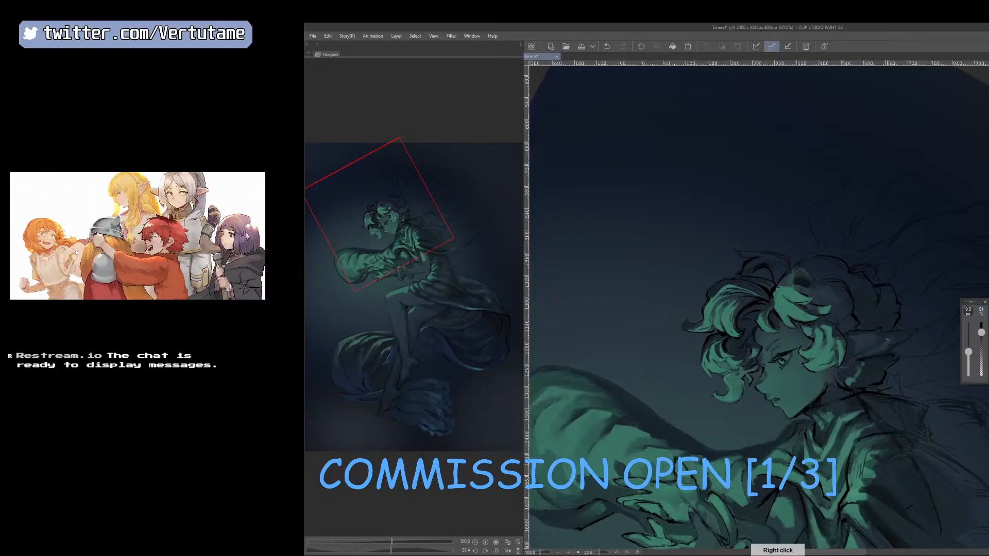
pyautogui.click(981, 322)
pyautogui.hotkey('ctrl', '+')
pyautogui.hotkey('ctrl', '+')
pyautogui.press('[')
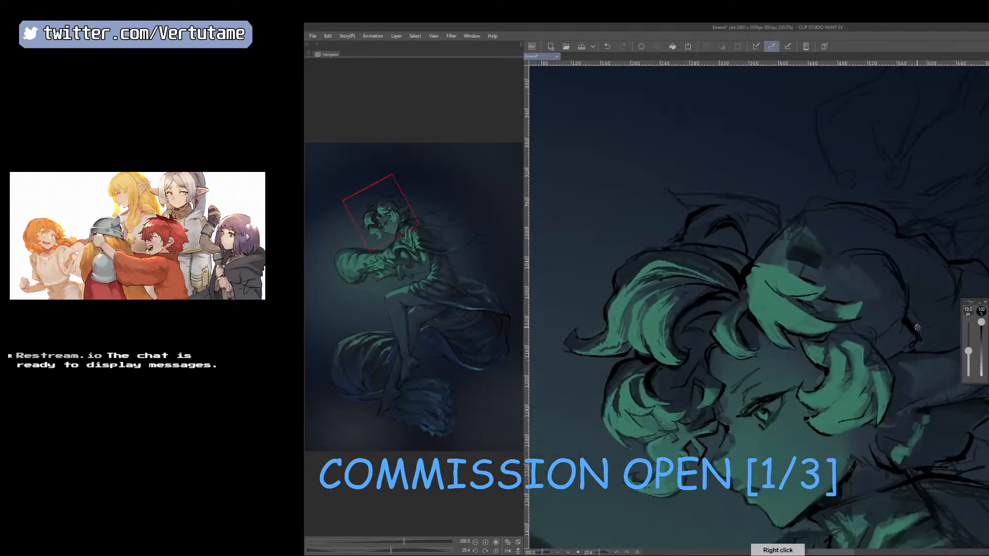
pyautogui.moveTo(985, 366); pyautogui.dragTo(854, 310)
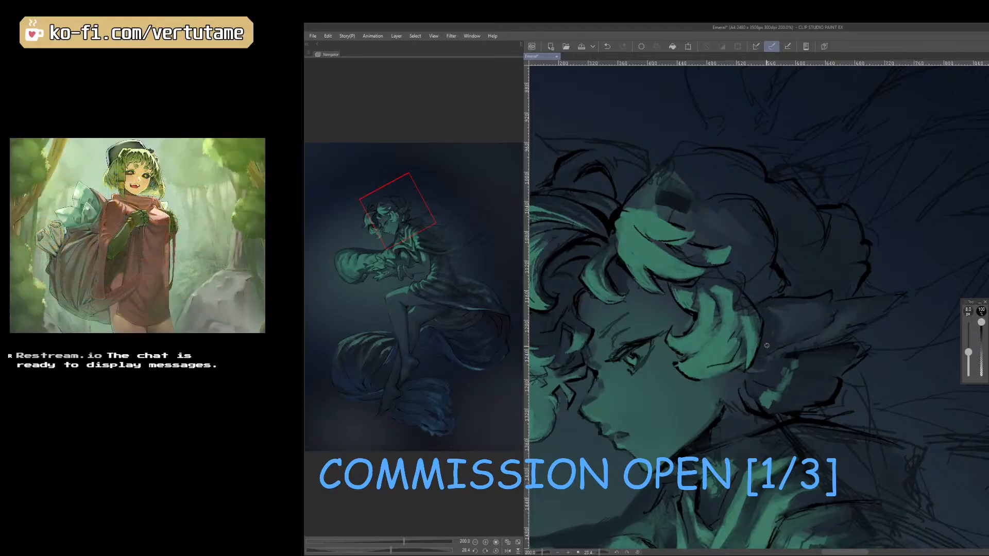
pyautogui.press('h')
pyautogui.moveTo(766, 346); pyautogui.dragTo(744, 343)
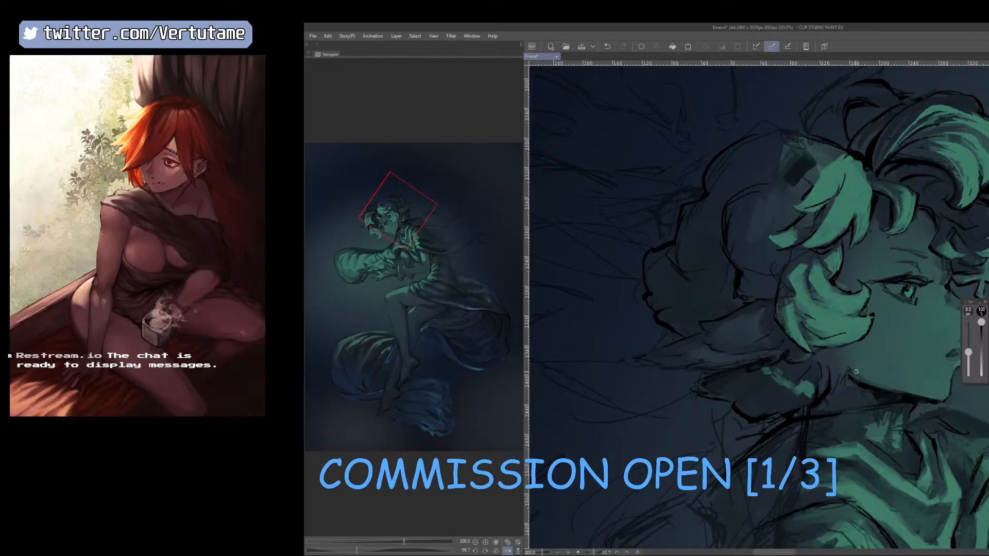
# Refine the rear jaw corner and the tufts below the ear, checking the shapes on a mirrored and rotated canvas.
pyautogui.press('h')
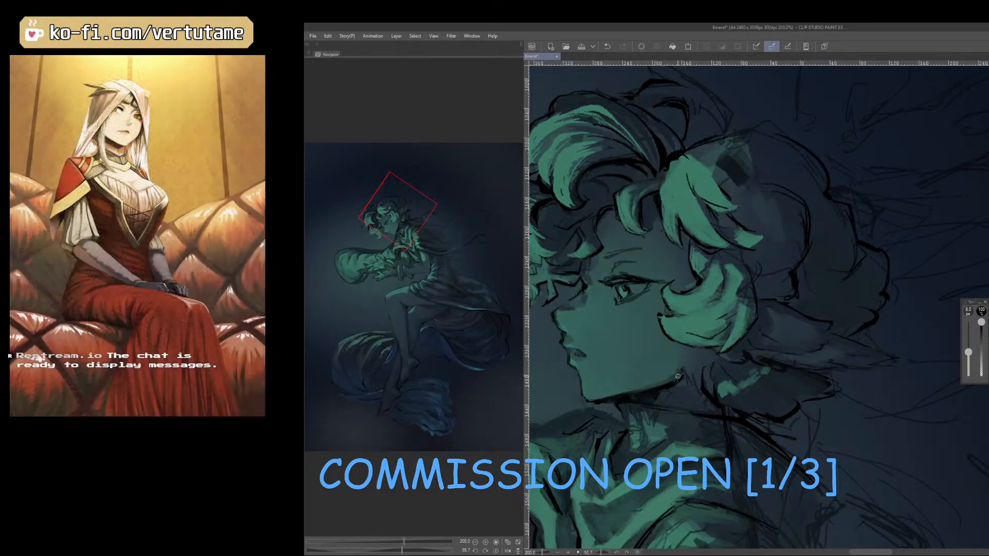
pyautogui.scroll(-1, 678, 377)
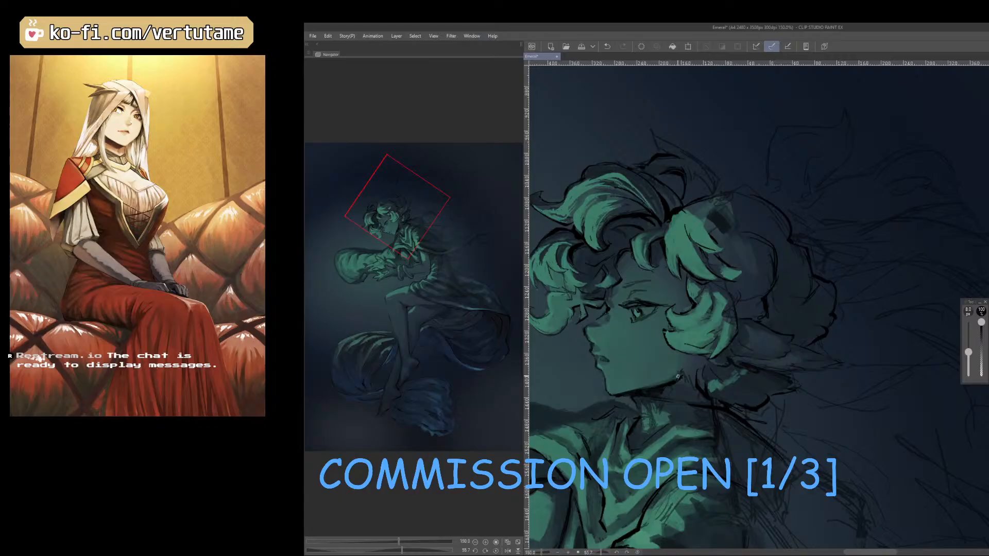
pyautogui.moveTo(678, 377); pyautogui.dragTo(664, 329)
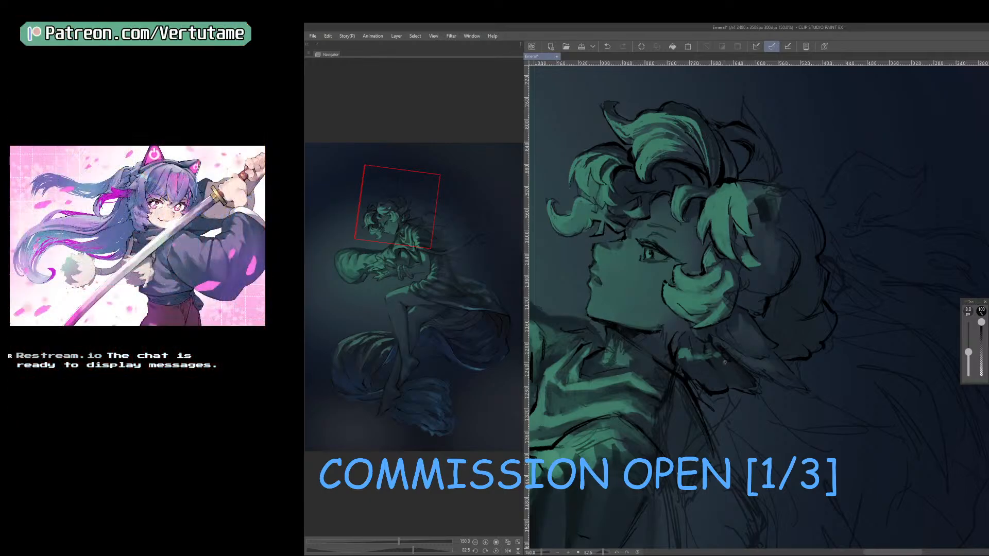
pyautogui.press('h')
pyautogui.moveTo(739, 369); pyautogui.dragTo(737, 359)
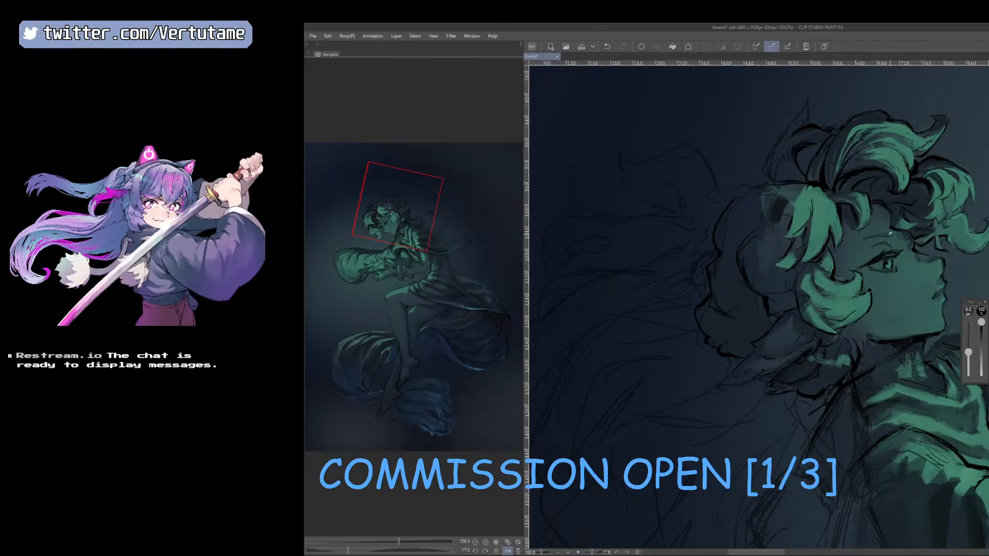
pyautogui.press('h')
pyautogui.moveTo(764, 397); pyautogui.dragTo(890, 431)
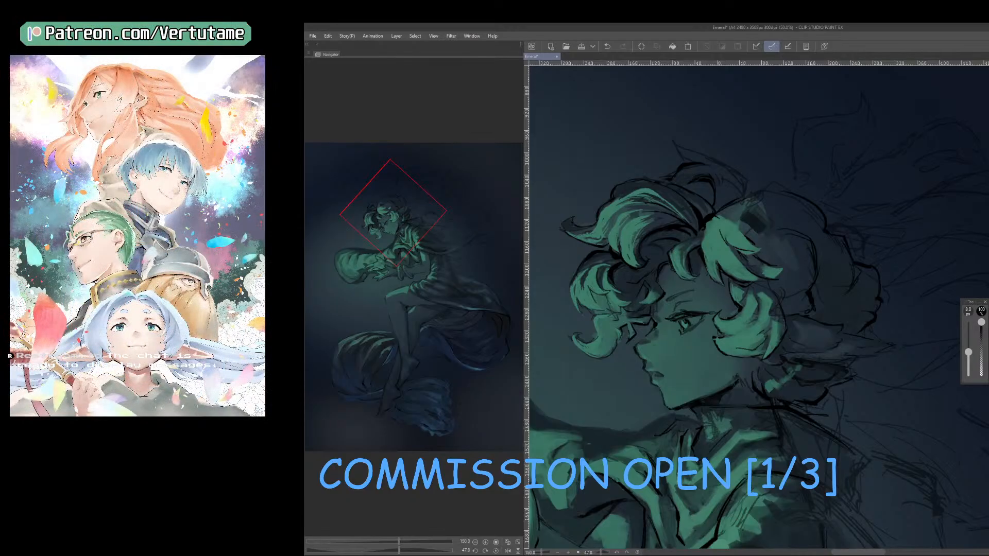
# Sample shadow tones and paint them at raised brush opacity onto the neck below the jaw.
pyautogui.rightClick(755, 222)
pyautogui.rightClick(756, 222)
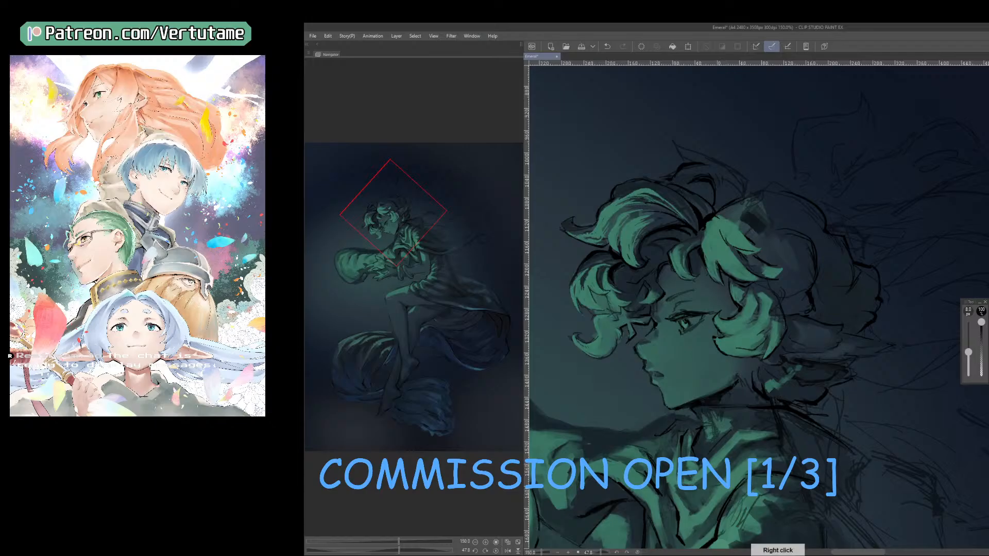
pyautogui.rightClick(752, 412)
pyautogui.press('b')
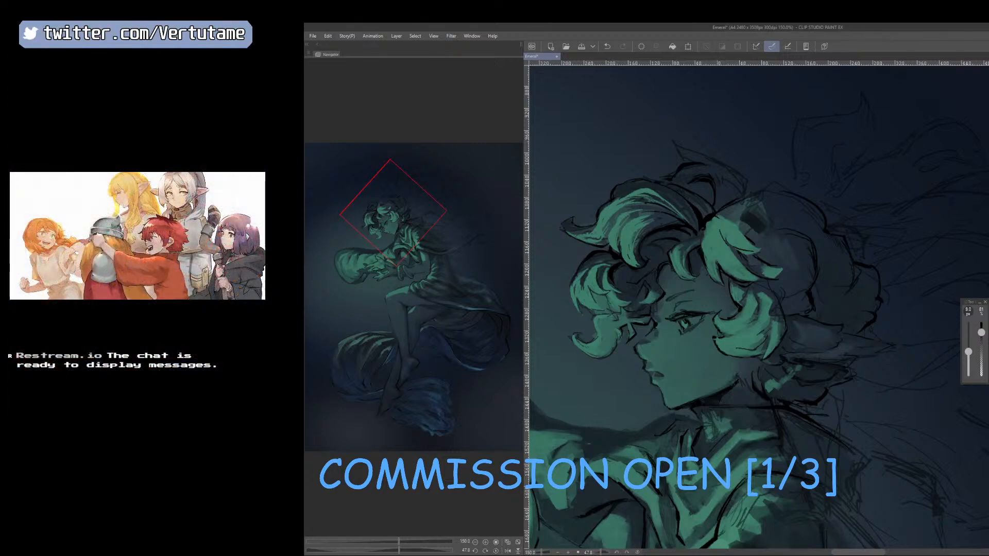
pyautogui.moveTo(981, 332); pyautogui.dragTo(981, 323)
pyautogui.moveTo(723, 403)
pyautogui.mouseDown()
pyautogui.moveTo(779, 410)
pyautogui.moveTo(706, 392)
pyautogui.mouseUp()
# Blend the rear edge of the jaw into the neck with repeatedly sampled tones, finishing with an 8 px brush.
pyautogui.rightClick(780, 409)
pyautogui.rightClick(723, 390)
pyautogui.press(']')
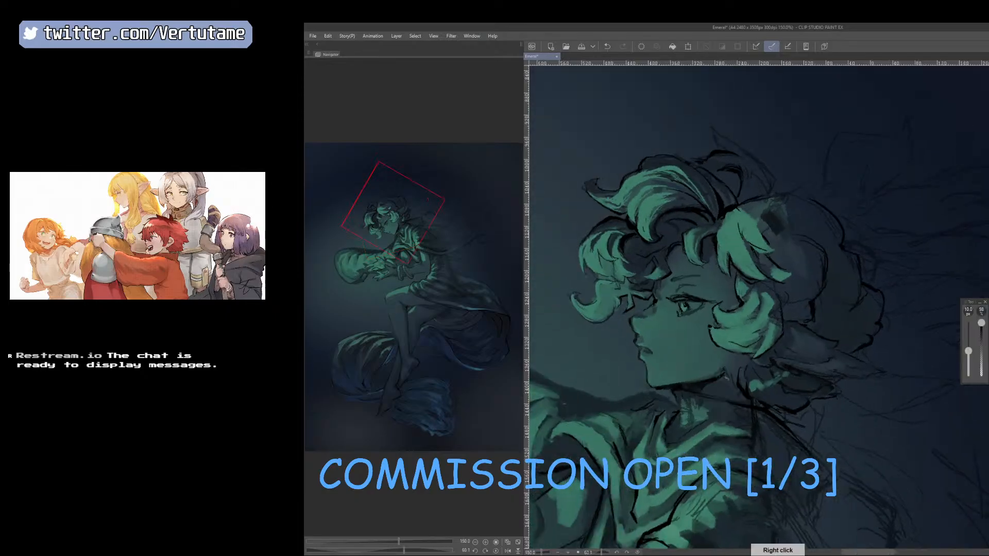
pyautogui.rightClick(727, 374)
pyautogui.rightClick(724, 370)
pyautogui.press('[')
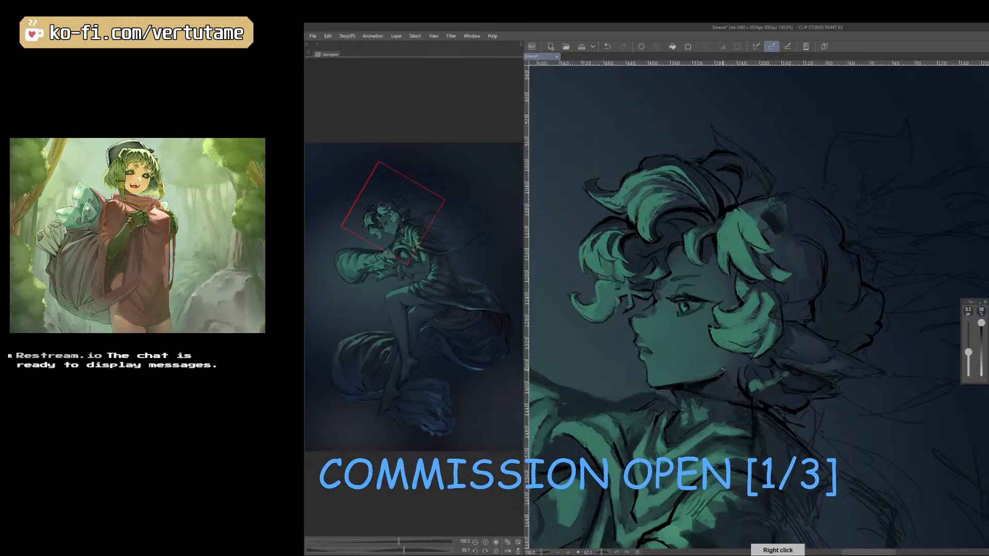
pyautogui.rightClick(714, 371)
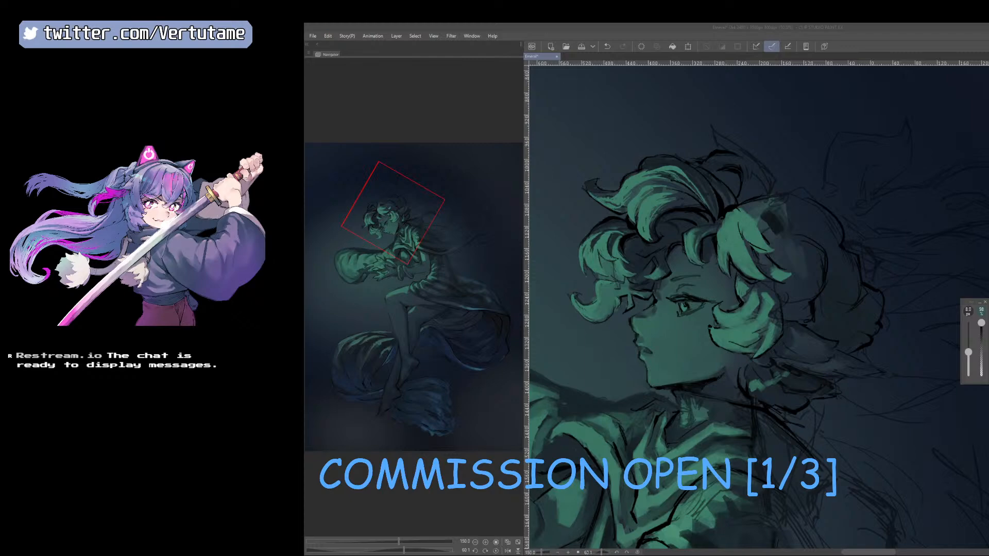
# Touch up the upper edge of the cheek curl with sampled tones on the mirrored canvas, reducing the brush to 8 px.
pyautogui.press('h')
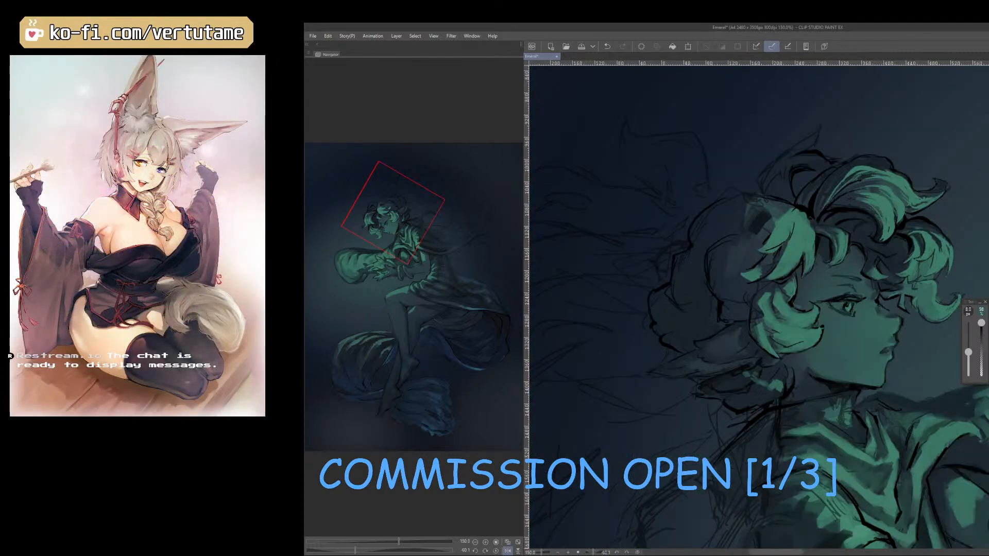
pyautogui.rightClick(767, 292)
pyautogui.moveTo(764, 292)
pyautogui.mouseDown()
pyautogui.moveTo(756, 307)
pyautogui.moveTo(770, 329)
pyautogui.mouseUp()
pyautogui.moveTo(892, 428); pyautogui.dragTo(850, 458)
pyautogui.rightClick(865, 447)
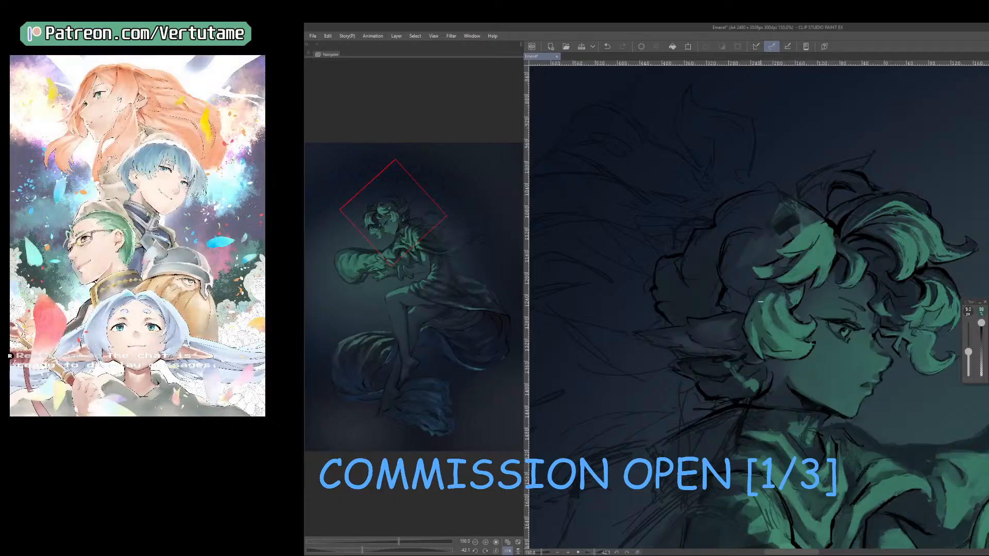
pyautogui.press('[')
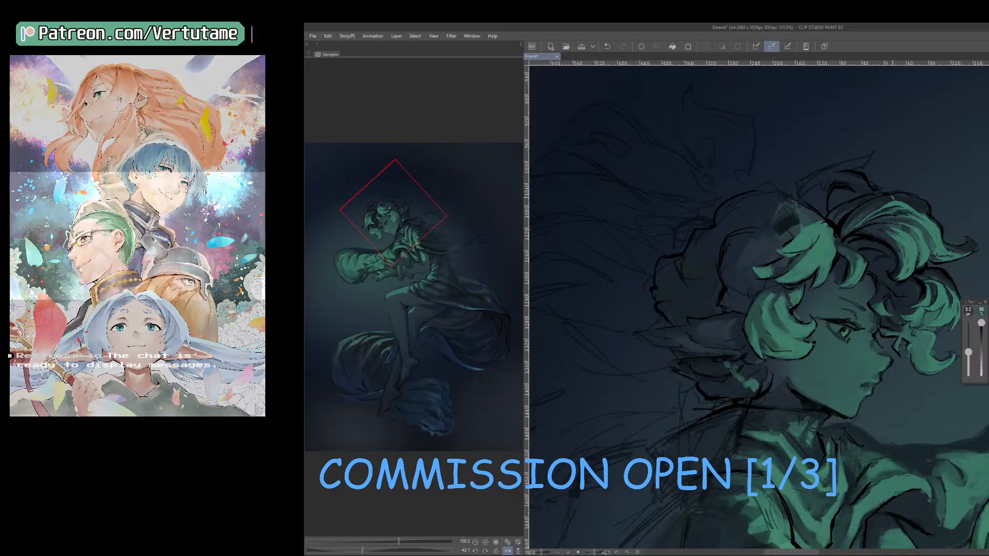
# Check the head mirrored and from farther out, and work sampled green tones into the forelock above the temple.
pyautogui.press('h')
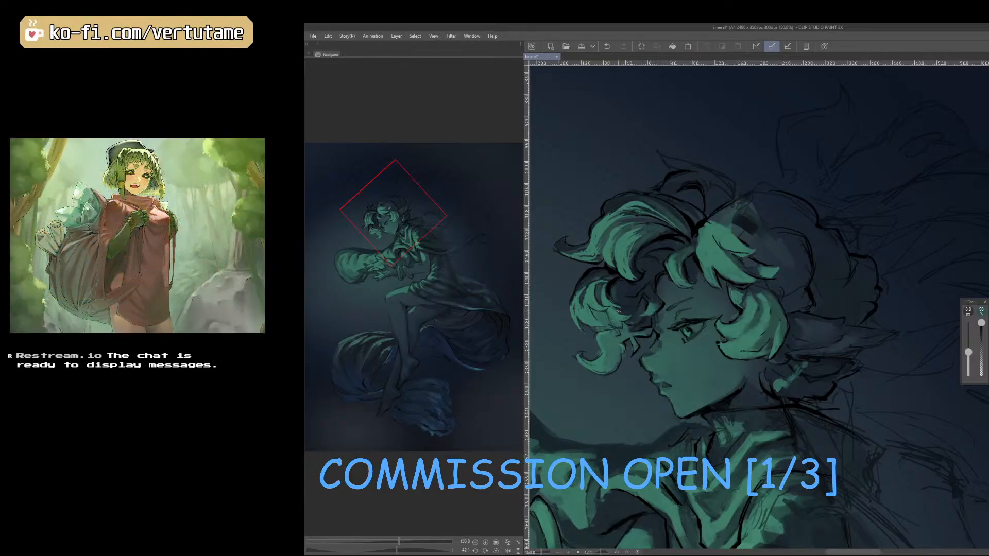
pyautogui.press('h')
pyautogui.moveTo(647, 305); pyautogui.dragTo(633, 308)
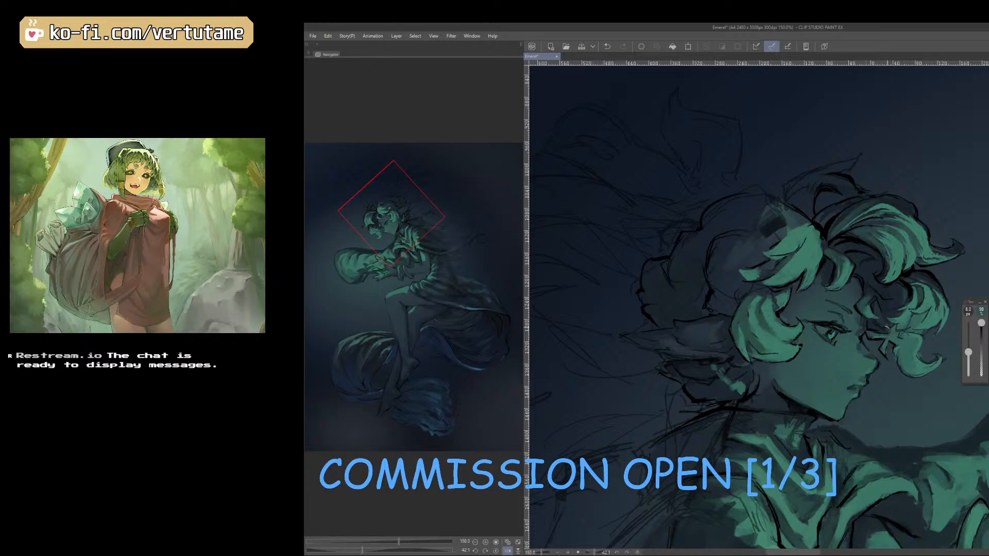
pyautogui.scroll(-2, 888, 327)
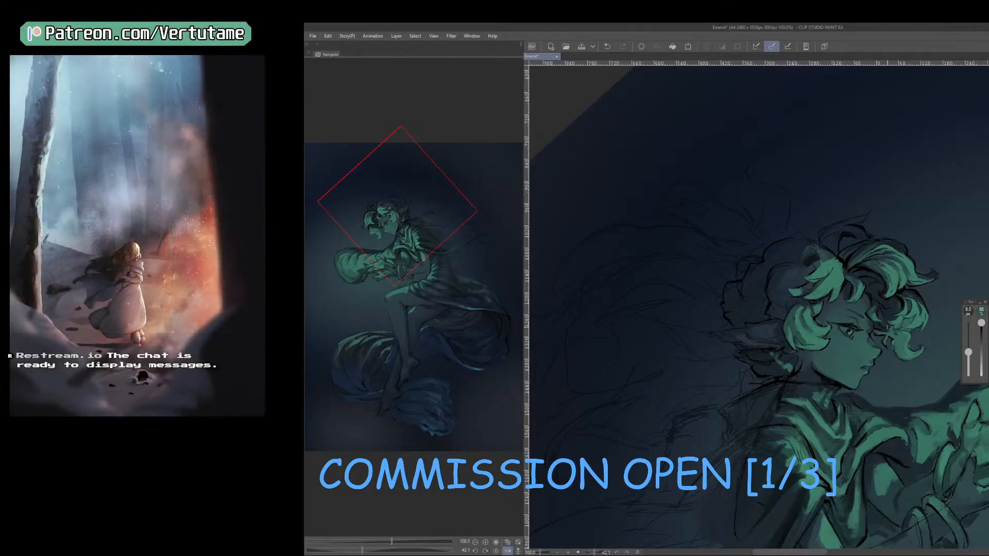
pyautogui.press('h')
pyautogui.hotkey('ctrl', '+')
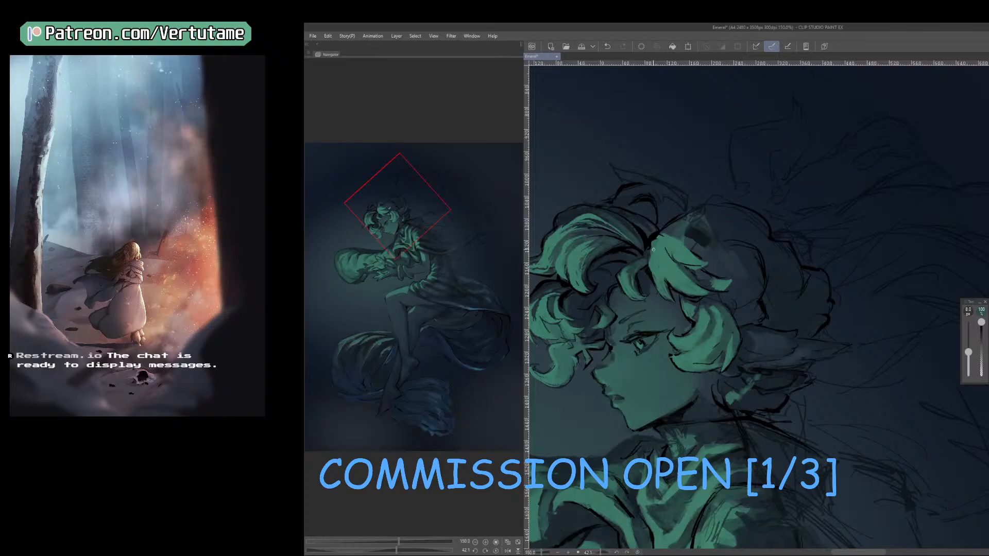
pyautogui.rightClick(653, 237)
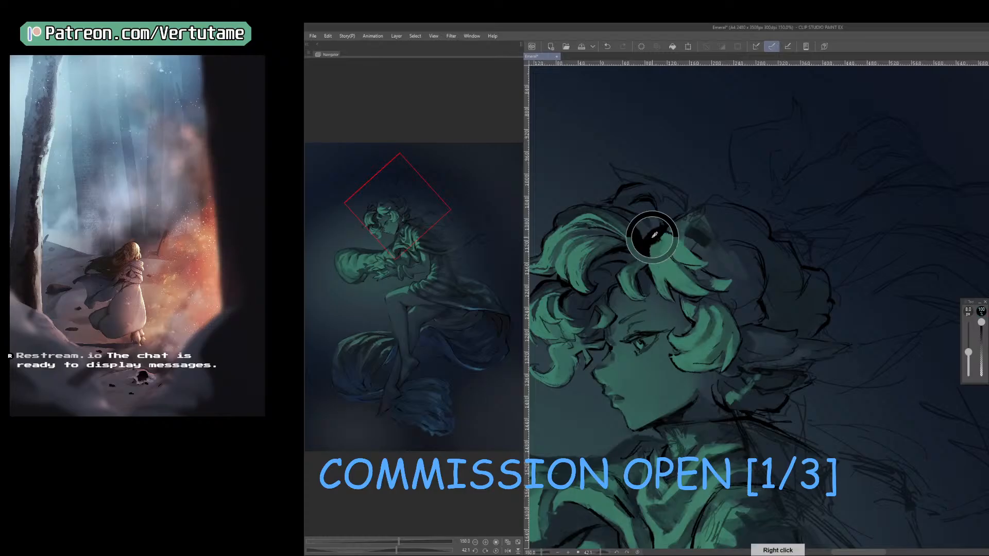
pyautogui.rightClick(620, 283)
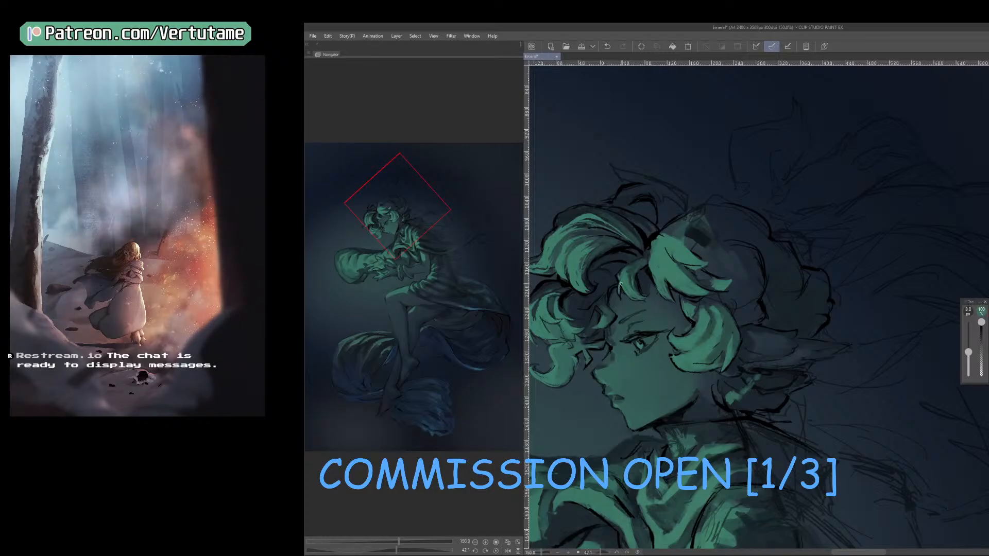
pyautogui.rightClick(652, 274)
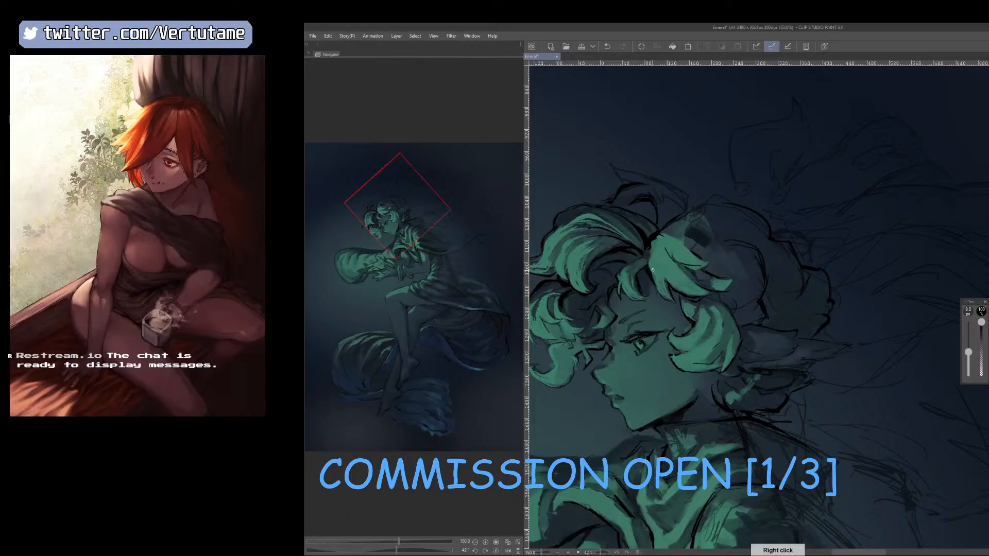
pyautogui.rightClick(656, 263)
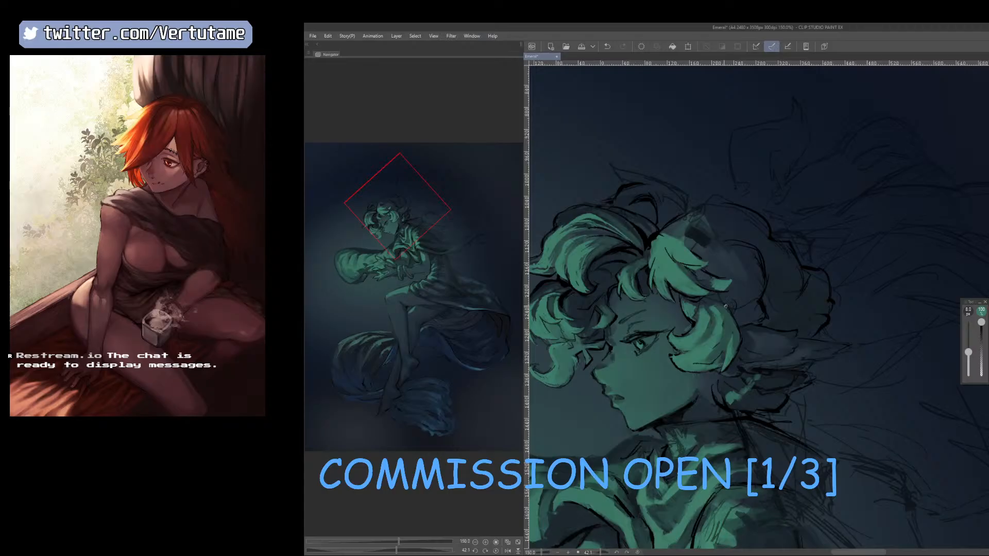
# Refine the forelock's strands with further sampled greens and a 9 px brush, comparing it on the mirrored canvas.
pyautogui.press('h')
pyautogui.rightClick(847, 292)
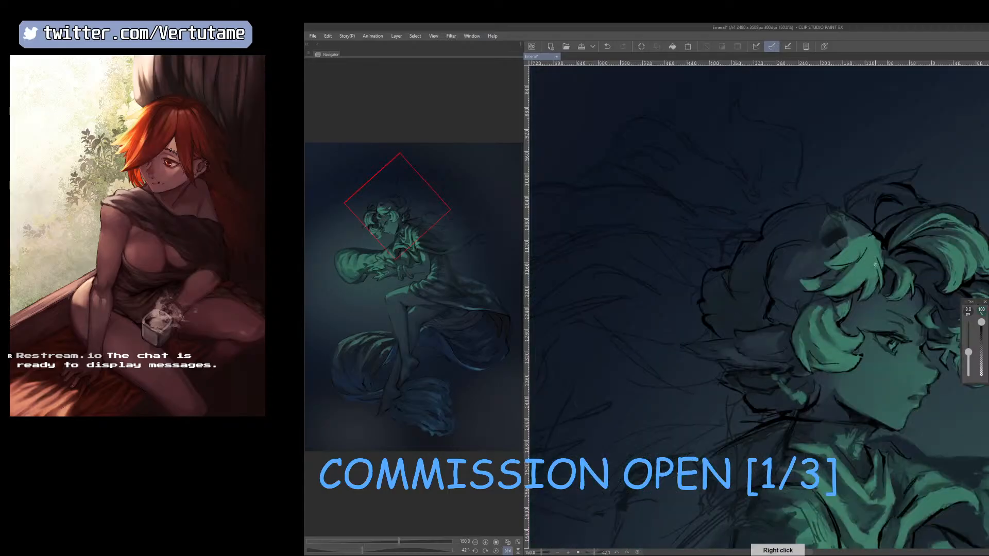
pyautogui.press('h')
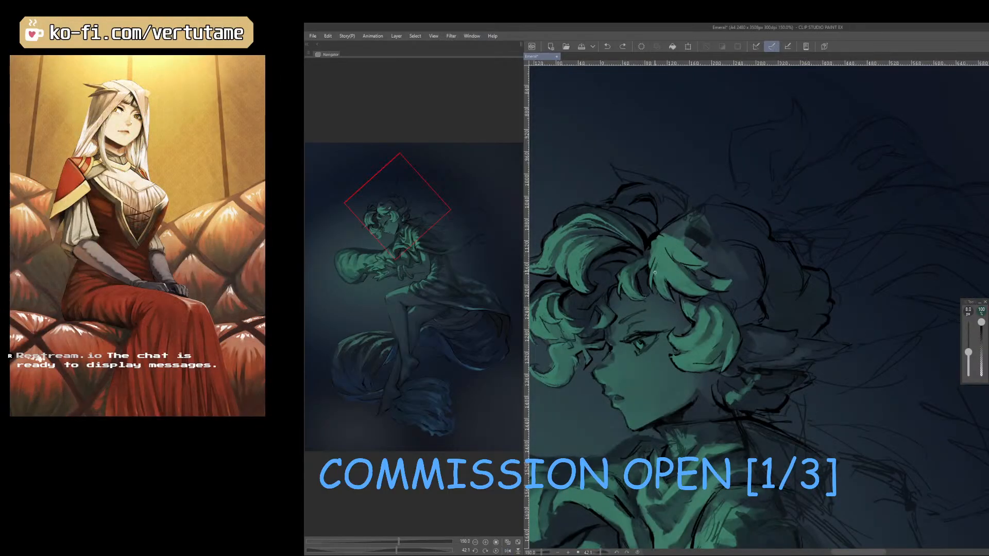
pyautogui.rightClick(657, 254)
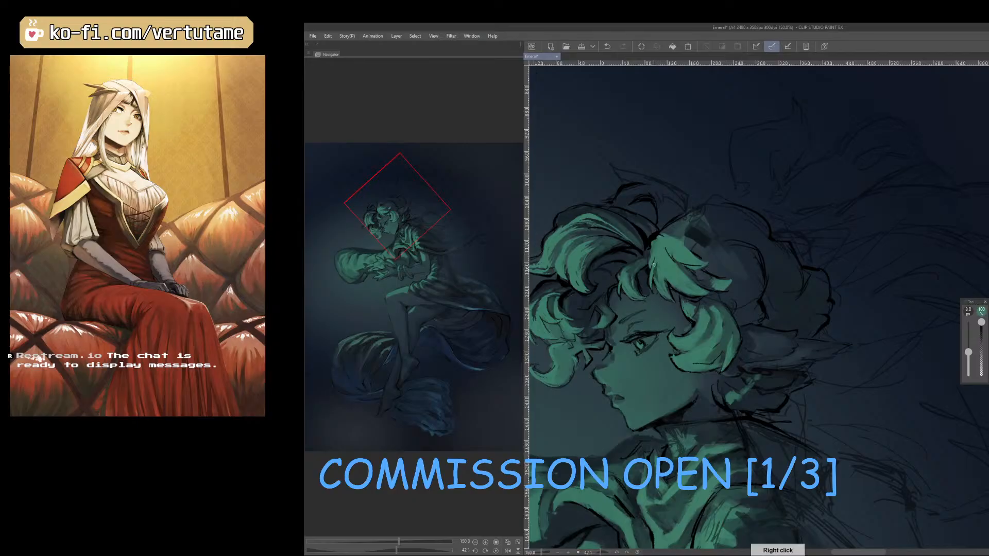
pyautogui.press('h')
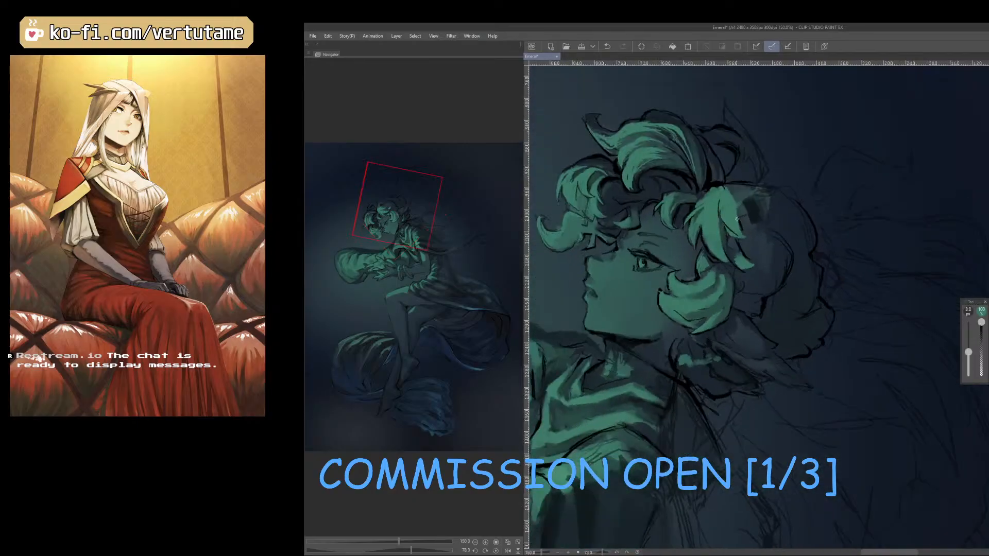
pyautogui.rightClick(733, 254)
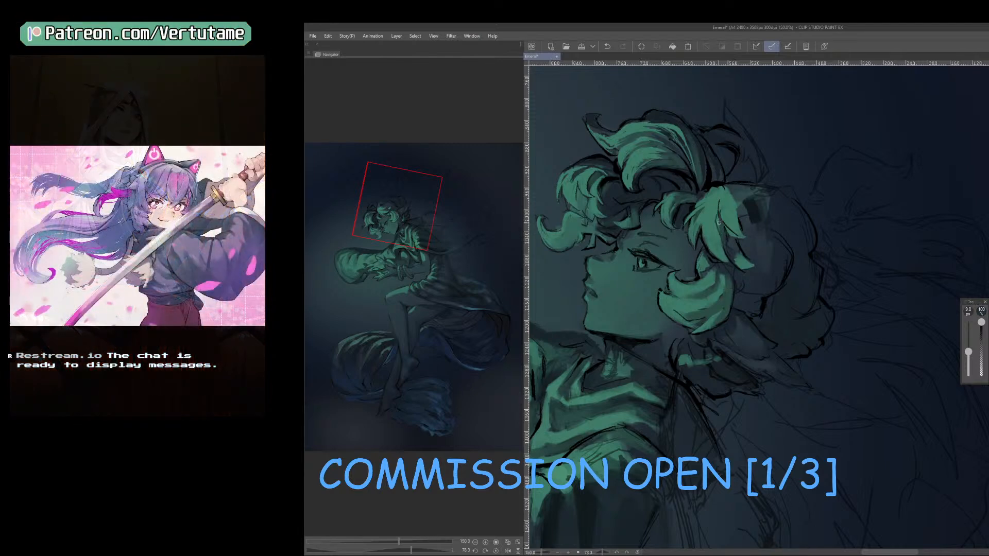
pyautogui.rightClick(732, 260)
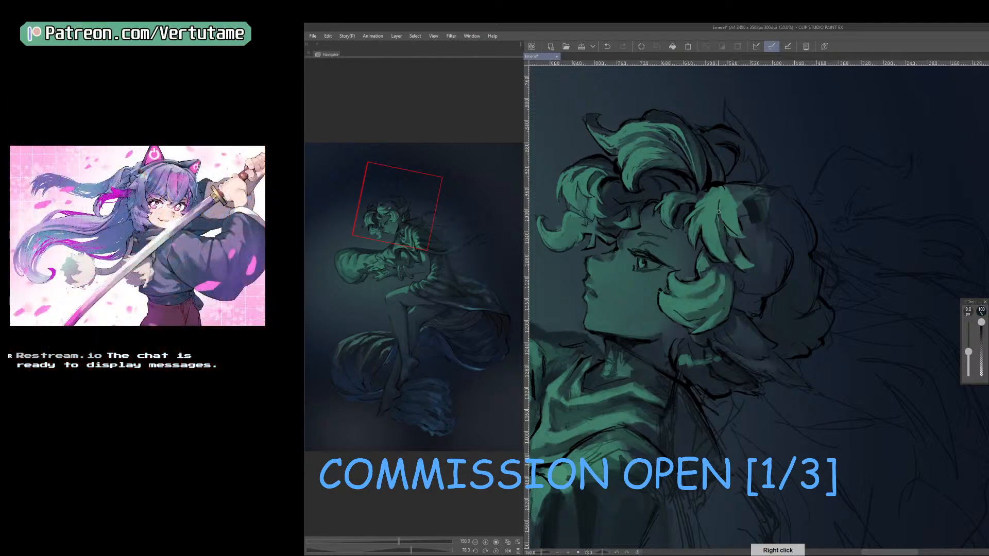
# Separate the strands of the lit lock above the temple with sampled greens, comparing the head on the mirrored canvas.
pyautogui.press('h')
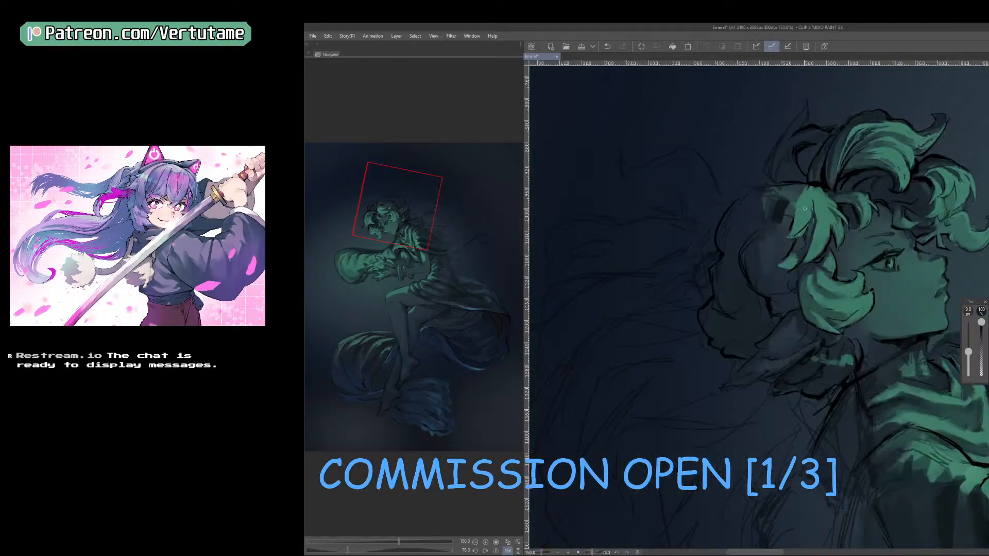
pyautogui.moveTo(800, 210)
pyautogui.mouseDown()
pyautogui.moveTo(795, 230)
pyautogui.moveTo(690, 233)
pyautogui.mouseUp()
pyautogui.hotkey('ctrl', 'z')
pyautogui.press('h')
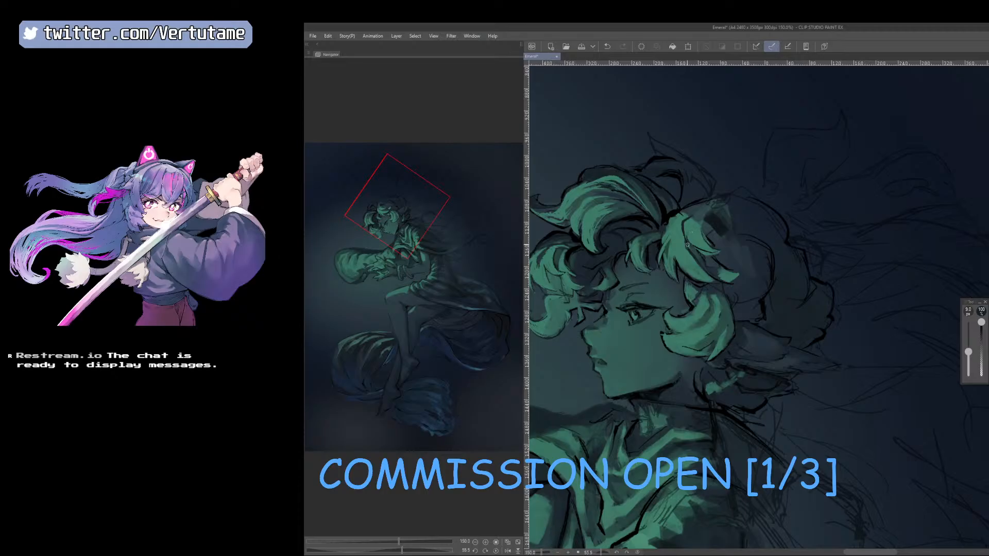
pyautogui.rightClick(689, 233)
pyautogui.moveTo(692, 242); pyautogui.dragTo(787, 207)
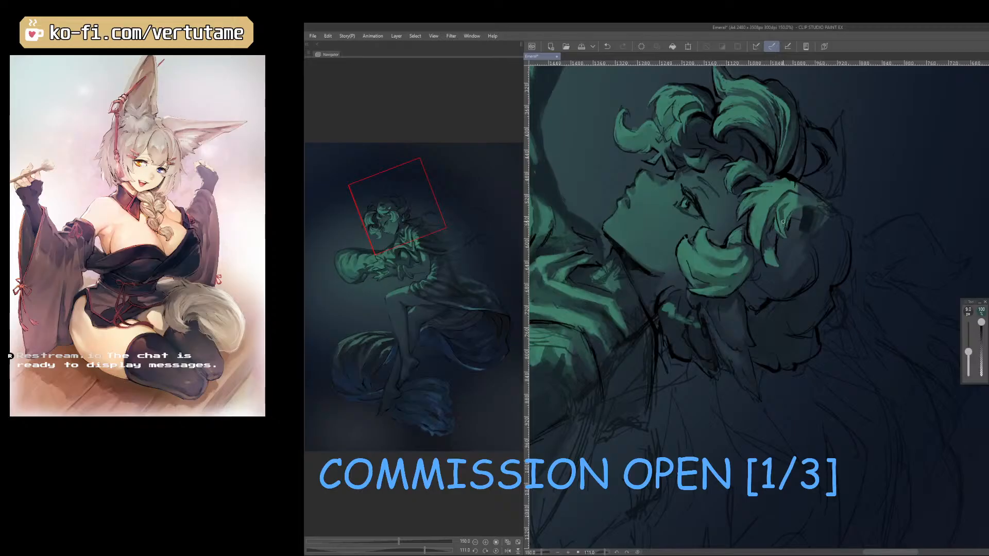
pyautogui.moveTo(786, 213); pyautogui.dragTo(703, 215)
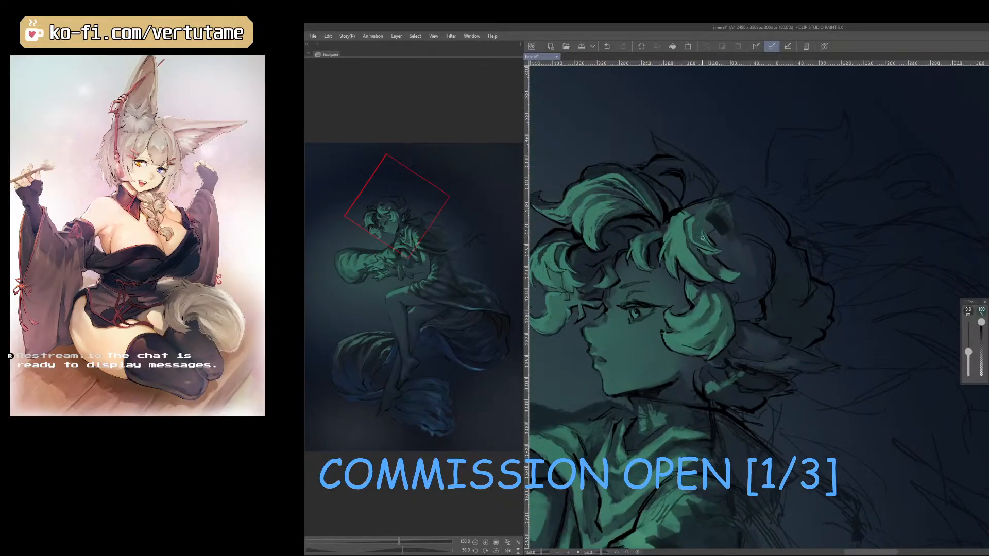
pyautogui.moveTo(690, 226); pyautogui.dragTo(706, 236)
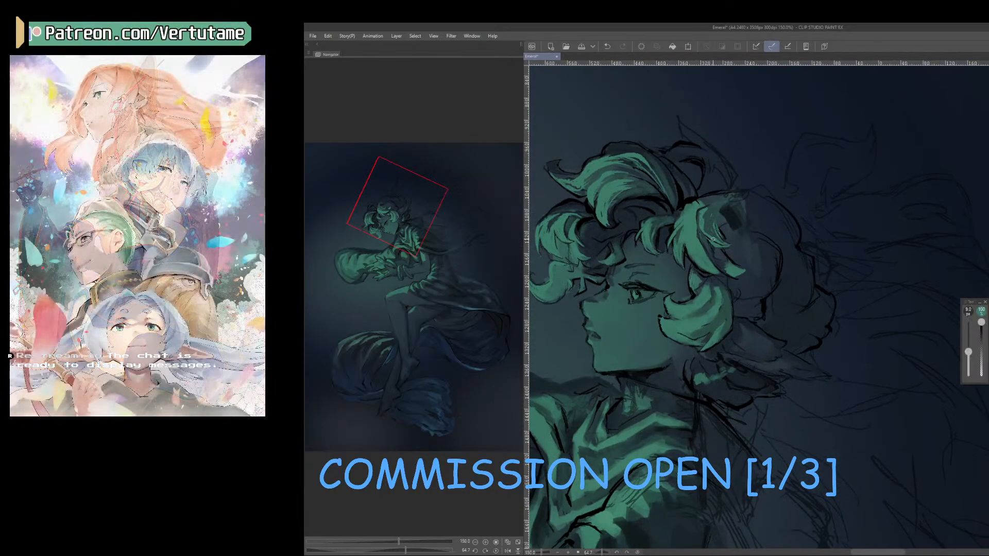
# Refine the inner strands and root of the temple lock with further sampled tones, checking the shape mirrored.
pyautogui.rightClick(701, 227)
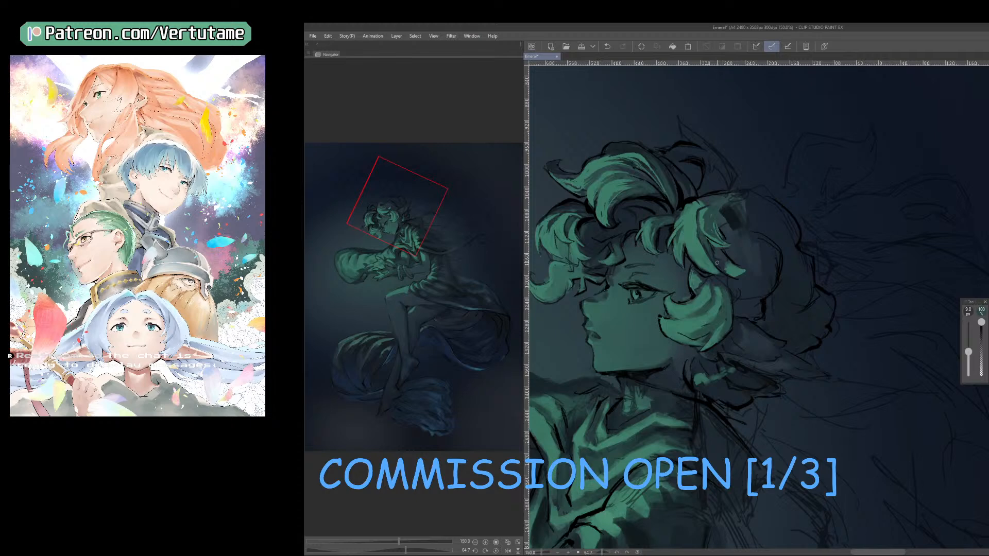
pyautogui.press('h')
pyautogui.press('h')
pyautogui.rightClick(713, 212)
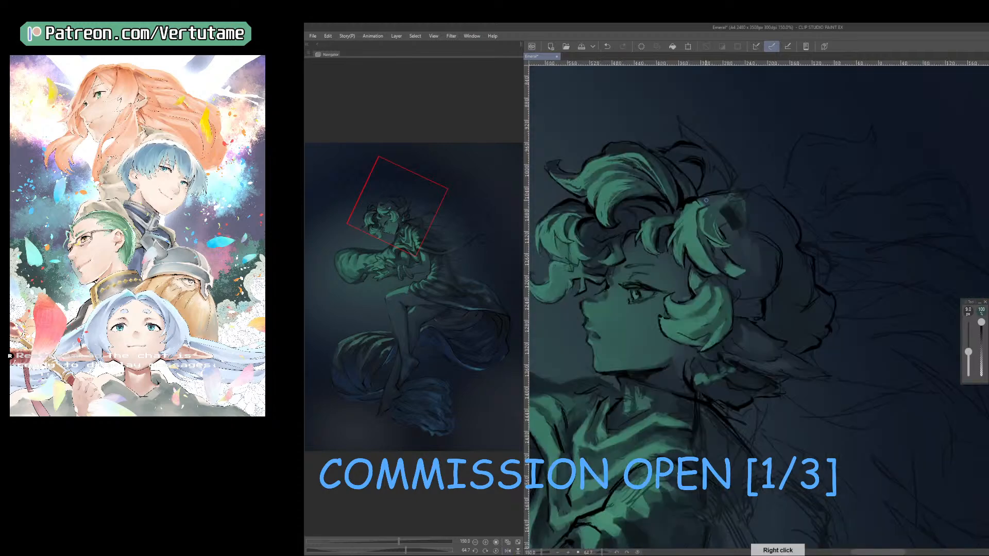
pyautogui.rightClick(686, 228)
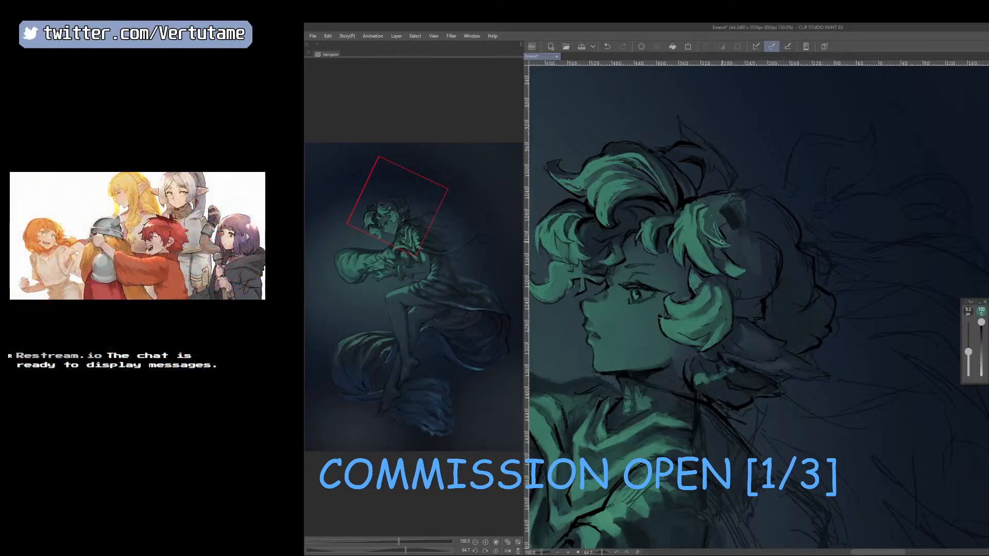
pyautogui.press('h')
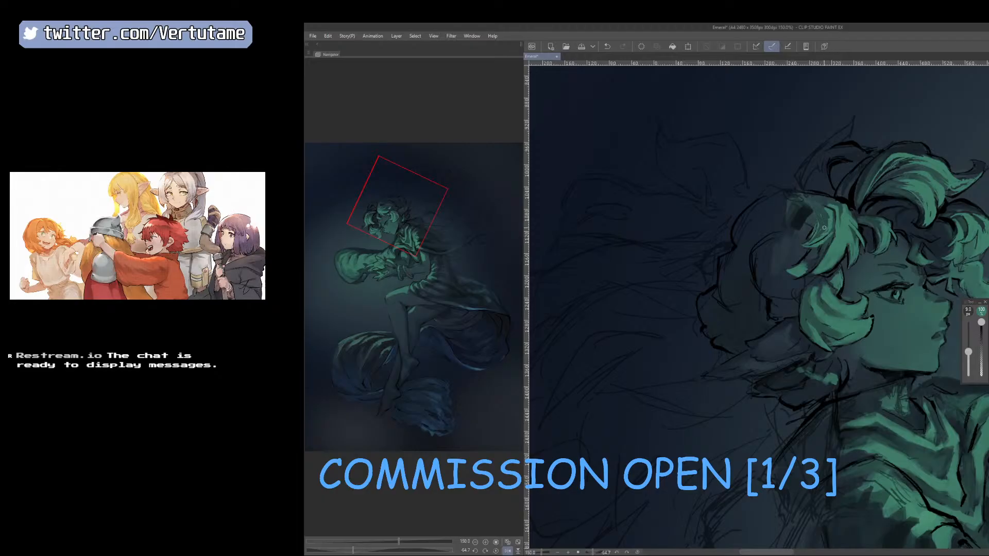
pyautogui.press('h')
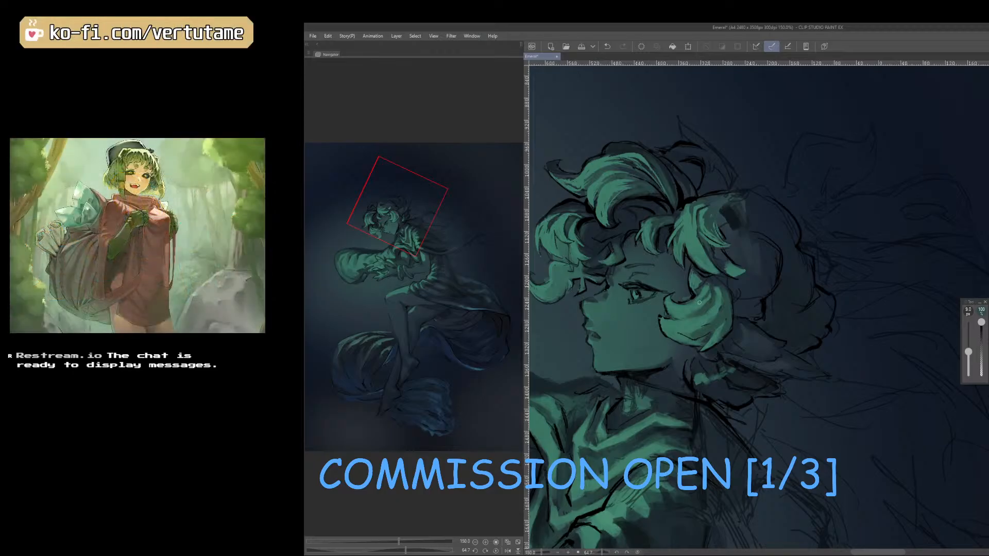
# Touch up the cheek curl and its junction with the temple lock using repeatedly sampled tones on the mirrored canvas.
pyautogui.rightClick(703, 307)
pyautogui.press('-')
pyautogui.press('-')
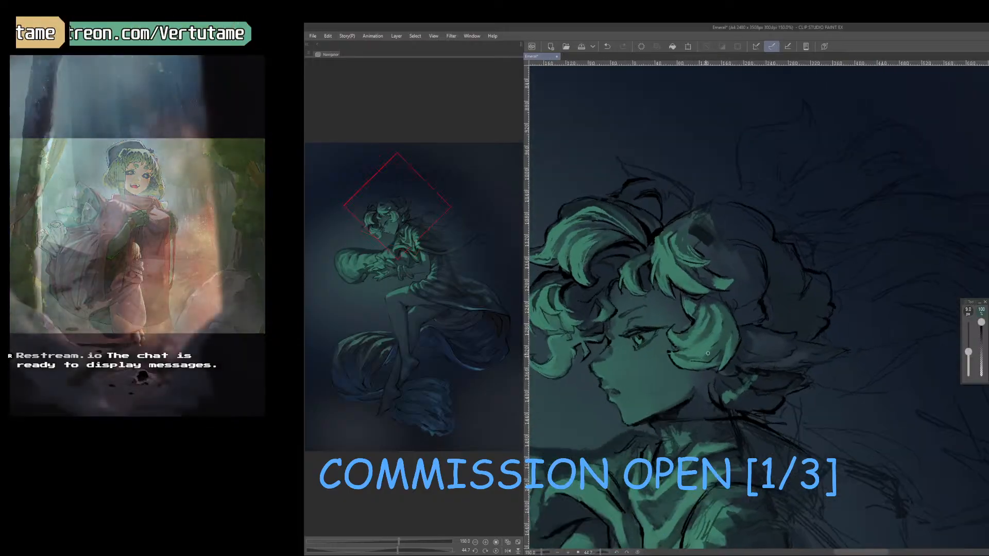
pyautogui.press('h')
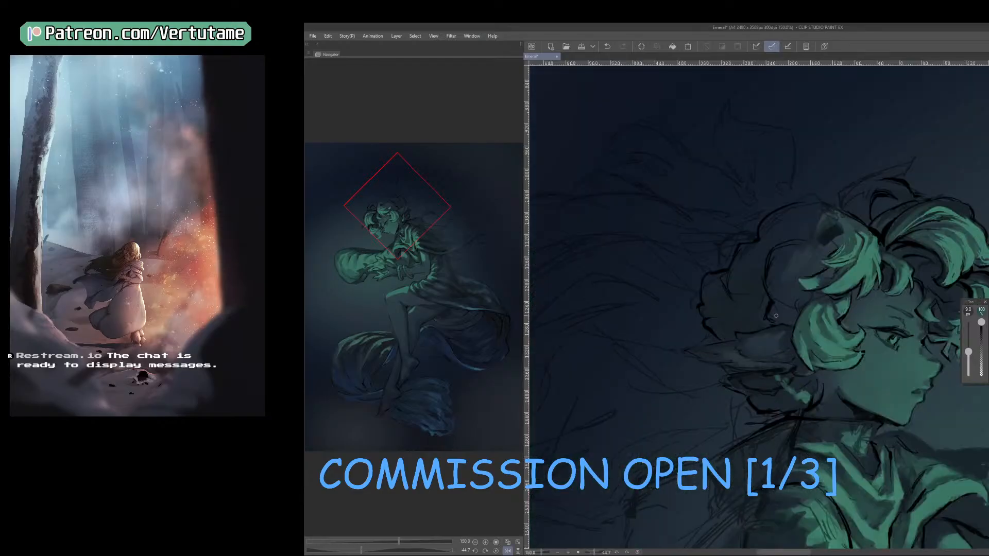
pyautogui.rightClick(832, 298)
pyautogui.rightClick(842, 316)
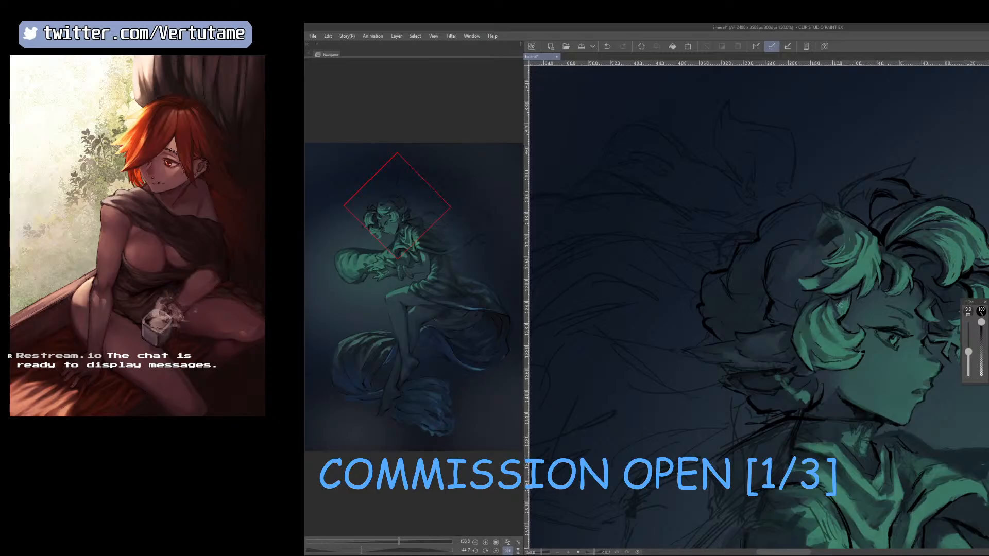
pyautogui.rightClick(889, 276)
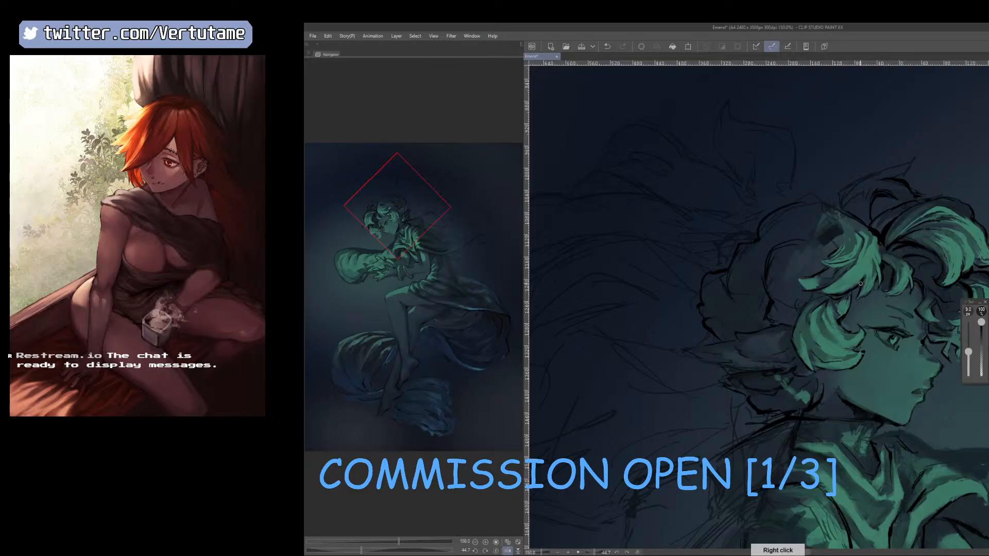
# Break the lit patch on the hair tuft behind the jaw into strands with a sampled tone.
pyautogui.press('h')
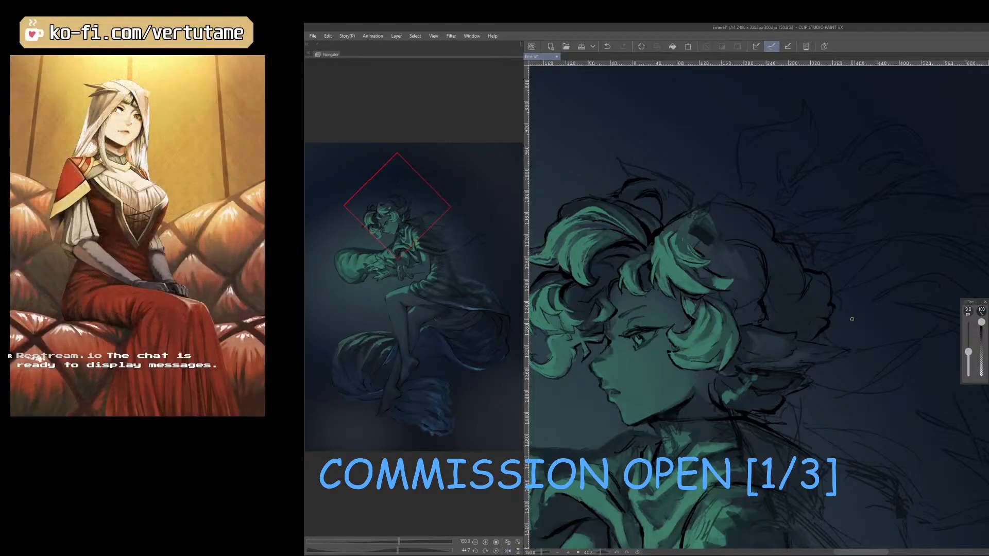
pyautogui.moveTo(851, 318); pyautogui.dragTo(833, 360)
pyautogui.rightClick(713, 371)
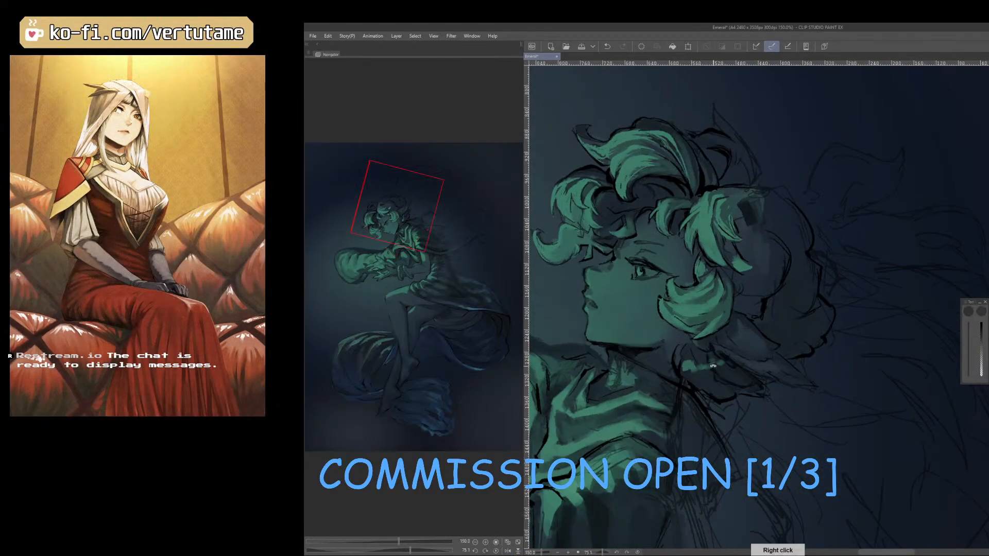
pyautogui.moveTo(756, 447); pyautogui.dragTo(682, 422)
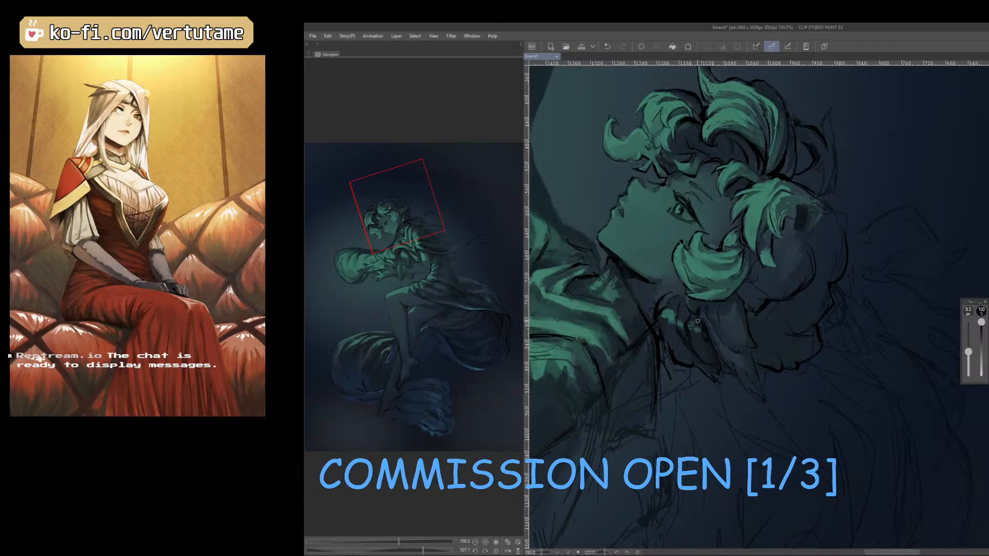
pyautogui.moveTo(710, 343); pyautogui.dragTo(817, 419)
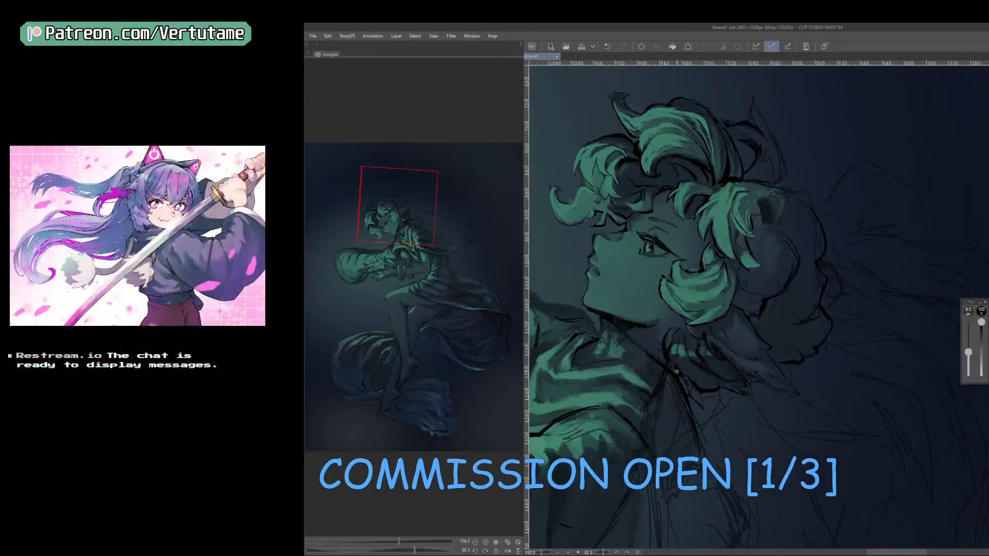
# Paint finer strands into the hair tuft behind the jaw with sampled tones, reducing the brush to 7 px.
pyautogui.press('b')
pyautogui.rightClick(677, 332)
pyautogui.rightClick(674, 350)
pyautogui.press('r')
pyautogui.moveTo(735, 451); pyautogui.dragTo(789, 450)
pyautogui.press('[')
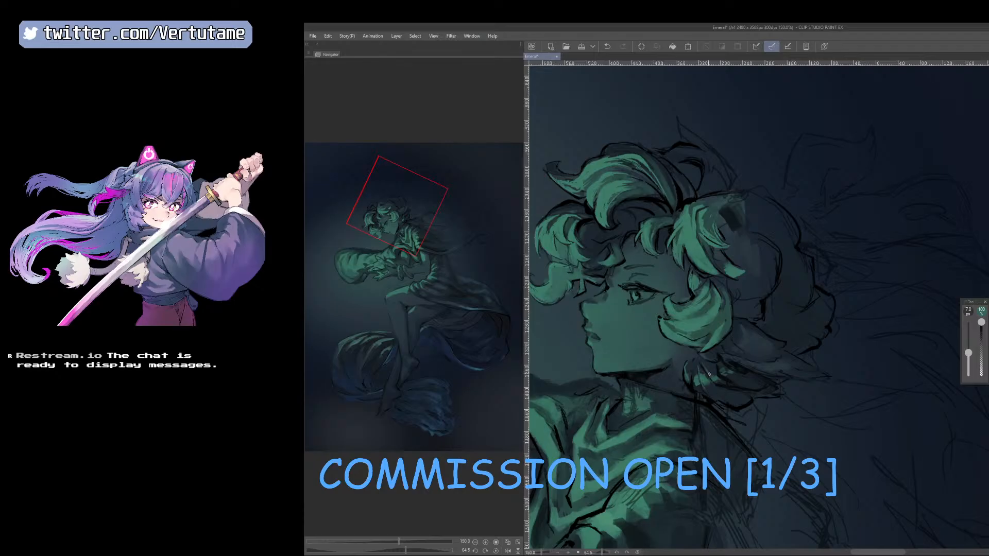
# Build up the green strands of the tuft below the ear, undoing a stray stroke and comparing the head mirrored.
pyautogui.press('h')
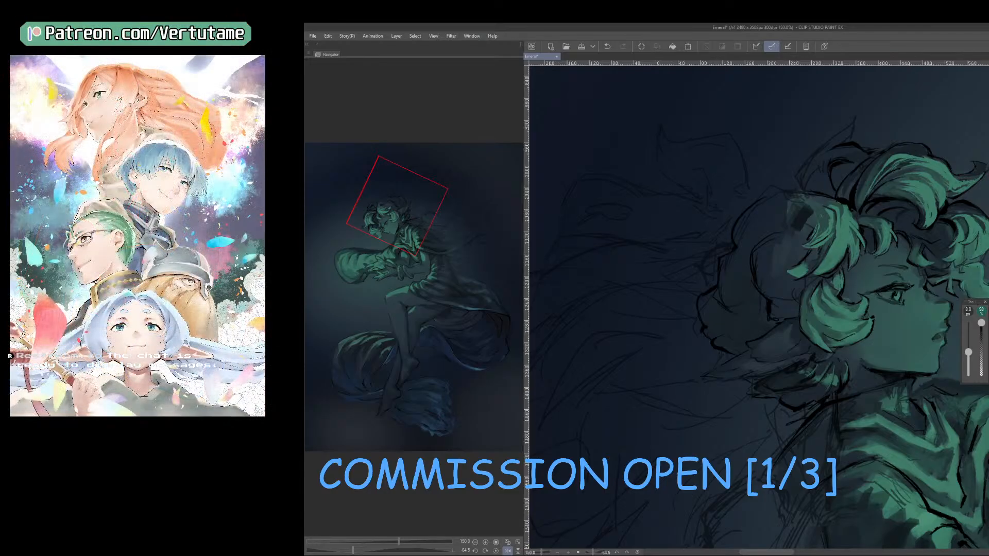
pyautogui.moveTo(801, 379); pyautogui.dragTo(838, 383)
pyautogui.hotkey('ctrl', 'z')
pyautogui.press('h')
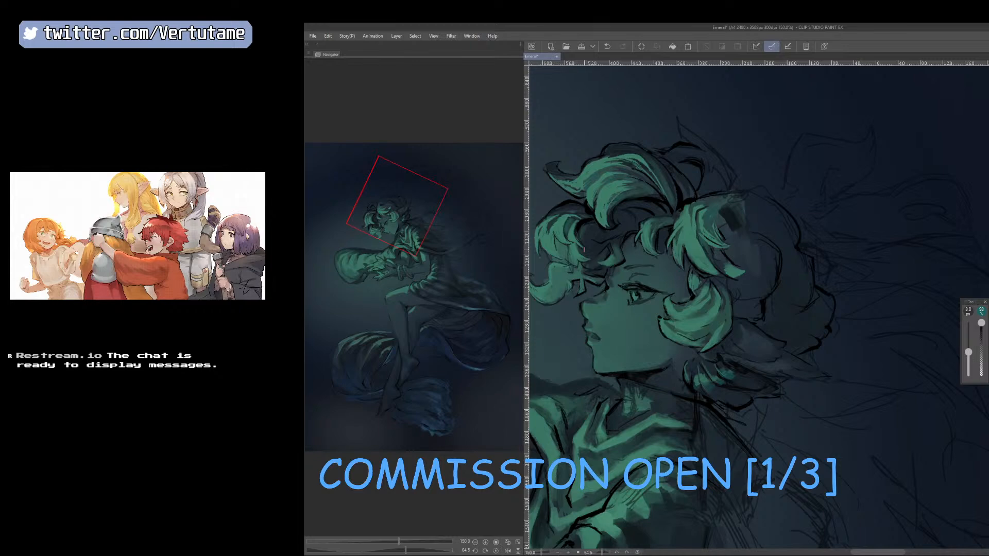
pyautogui.moveTo(707, 231); pyautogui.dragTo(796, 235)
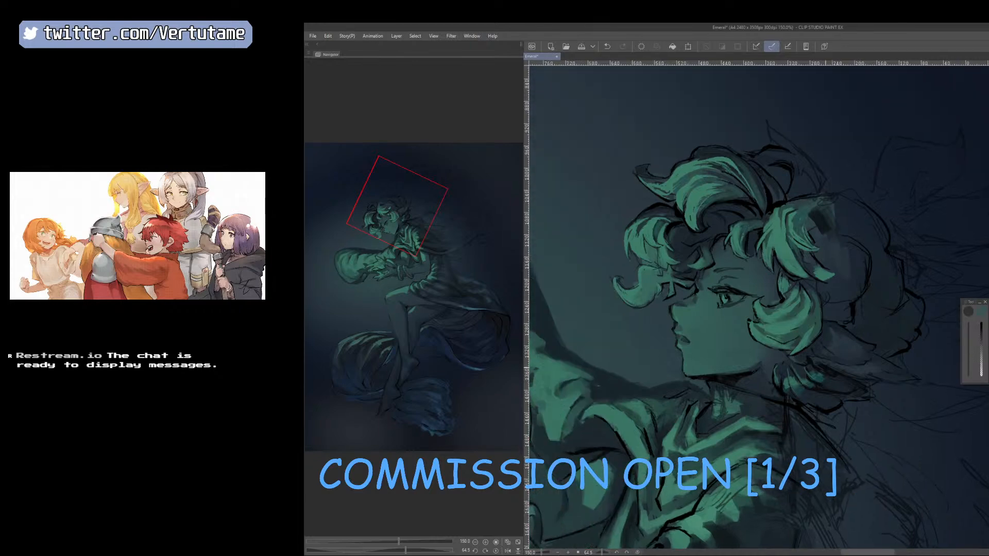
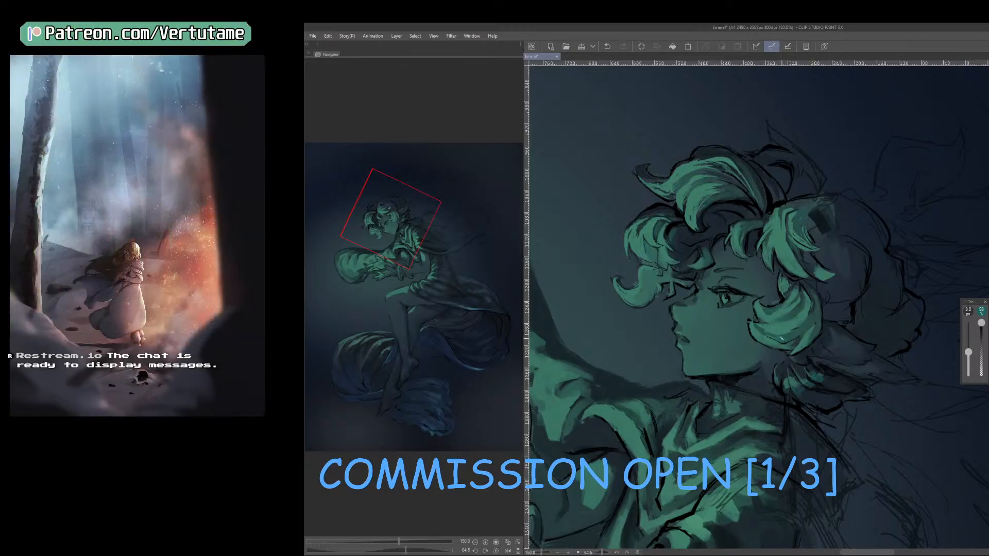
# Check the head and upper body in mirrored and rotated views.
pyautogui.press('[')
pyautogui.press('h')
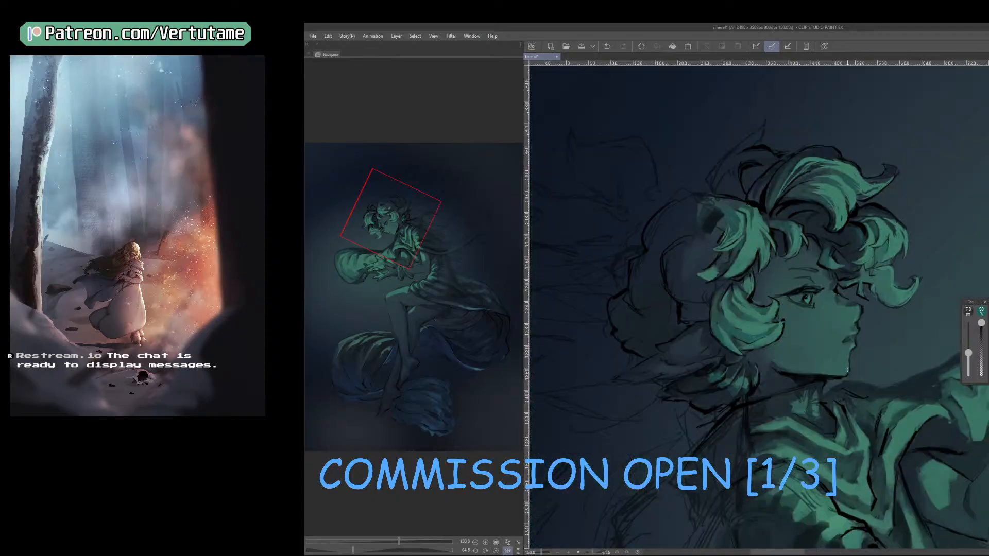
pyautogui.scroll(-1, 848, 369)
pyautogui.moveTo(864, 426); pyautogui.dragTo(822, 378)
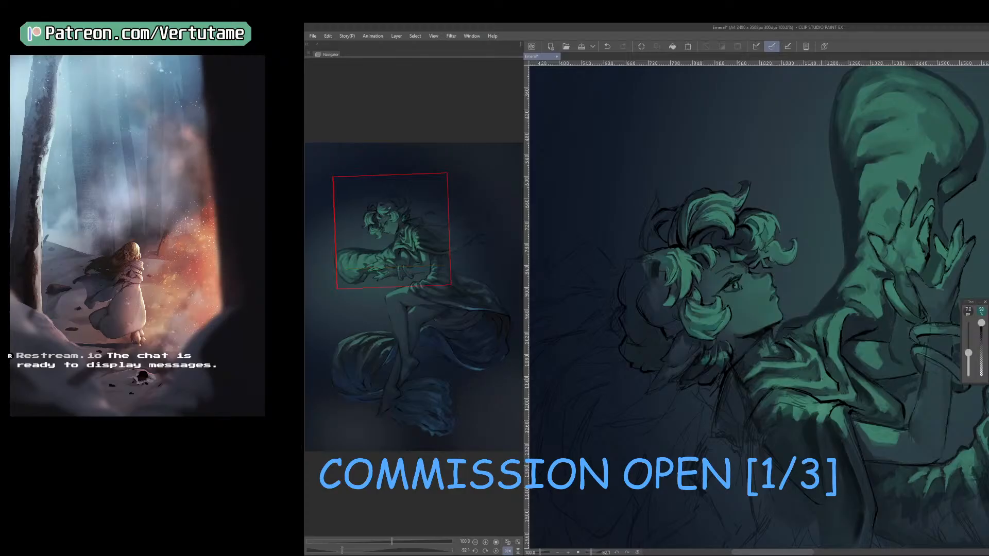
pyautogui.press(']')
pyautogui.press(']')
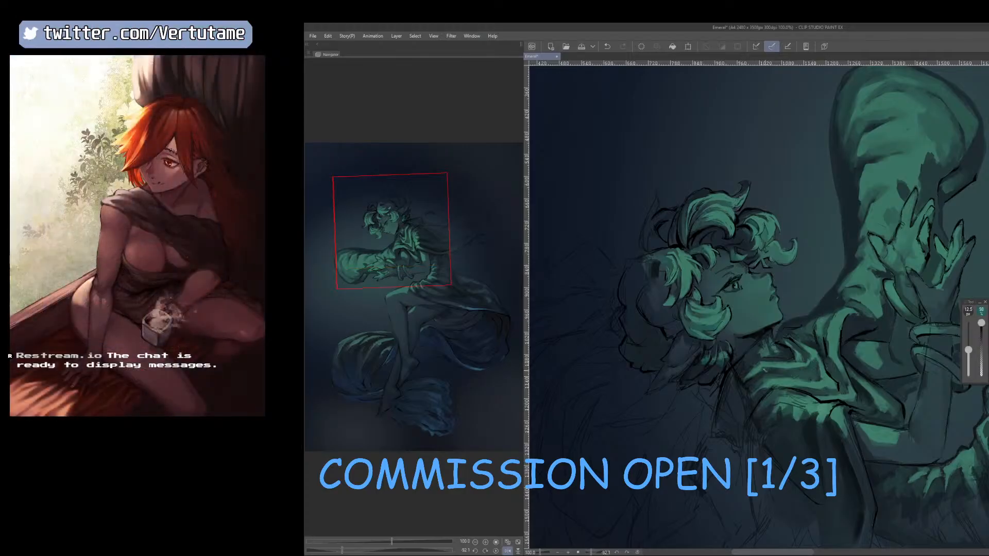
pyautogui.moveTo(819, 367); pyautogui.dragTo(780, 381)
pyautogui.press(']')
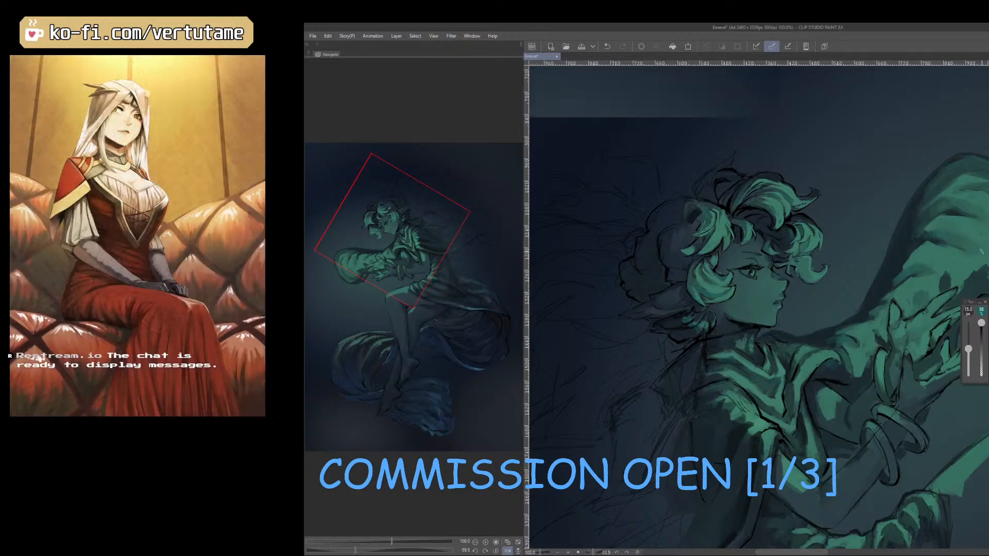
# Examine the puffed sleeve, hands and whole figure from rotated, mirrored and zoomed-out views.
pyautogui.moveTo(906, 290)
pyautogui.mouseDown()
pyautogui.moveTo(886, 371)
pyautogui.moveTo(827, 430)
pyautogui.moveTo(875, 398)
pyautogui.mouseUp()
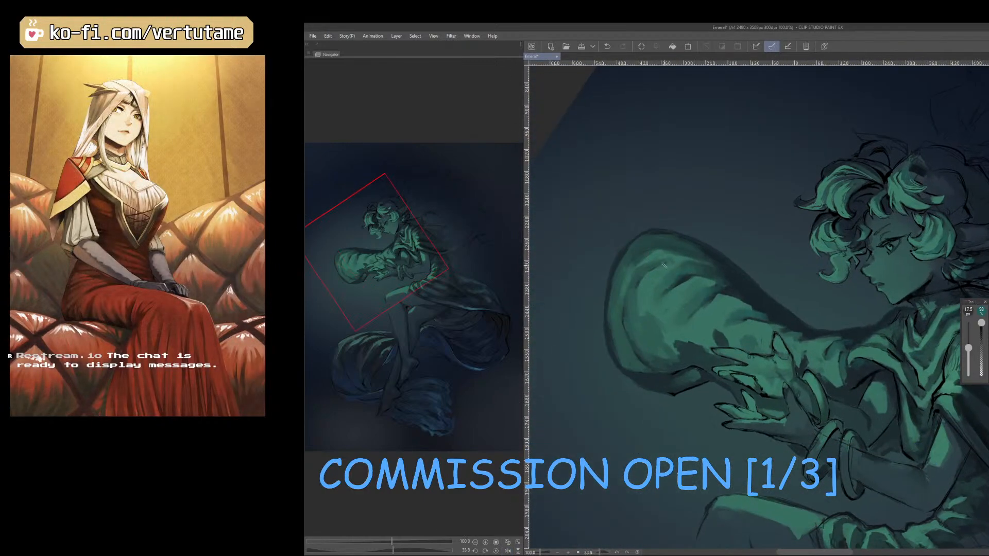
pyautogui.press(']')
pyautogui.moveTo(650, 361); pyautogui.dragTo(745, 407)
pyautogui.press('[')
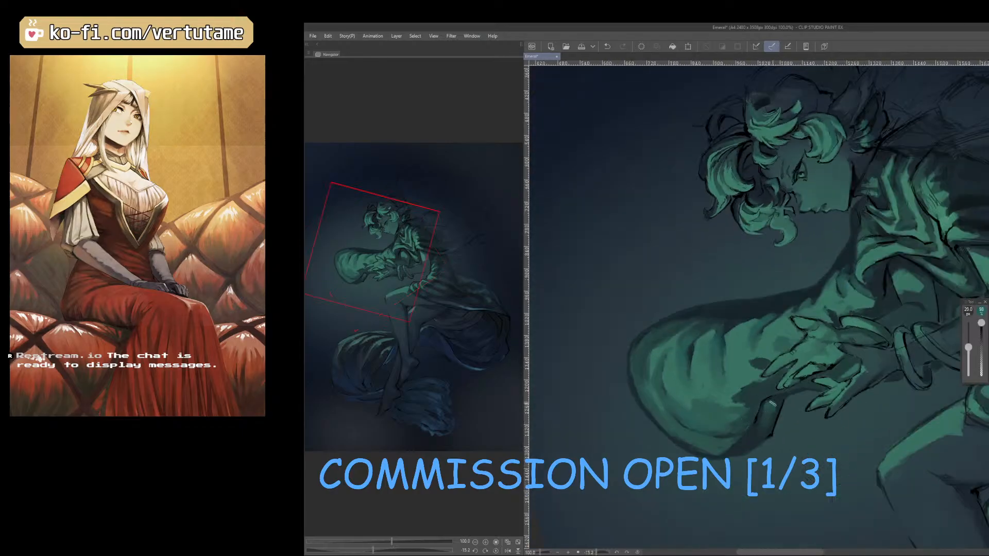
pyautogui.moveTo(787, 488); pyautogui.dragTo(643, 491)
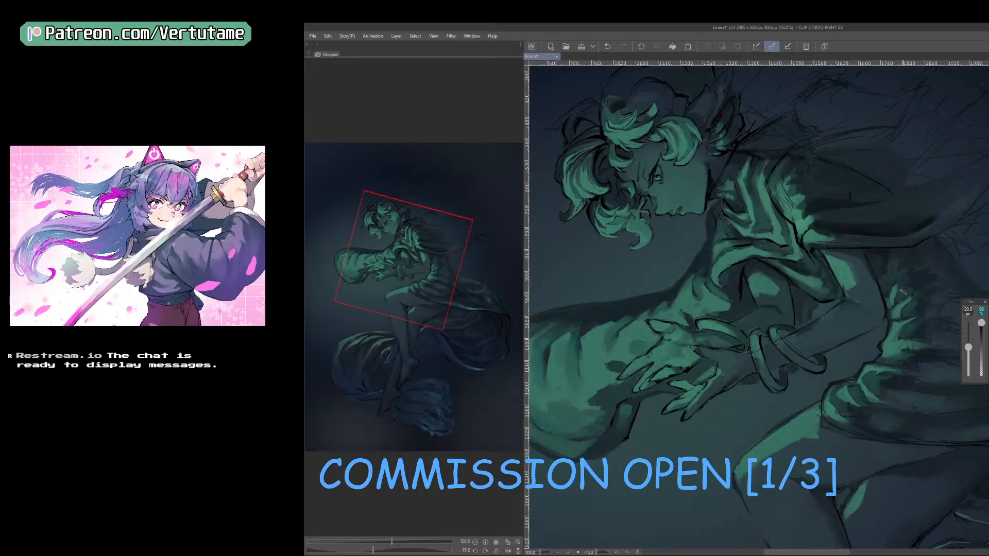
pyautogui.hotkey('shift', 'space')
pyautogui.moveTo(885, 293)
pyautogui.mouseDown()
pyautogui.moveTo(811, 361)
pyautogui.moveTo(819, 336)
pyautogui.mouseUp()
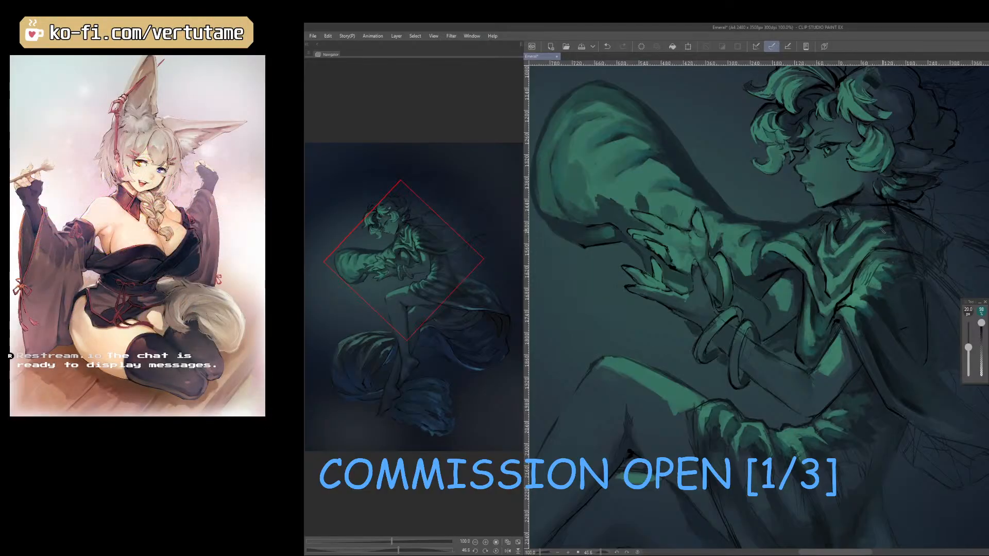
pyautogui.press('h')
pyautogui.scroll(-2, 839, 272)
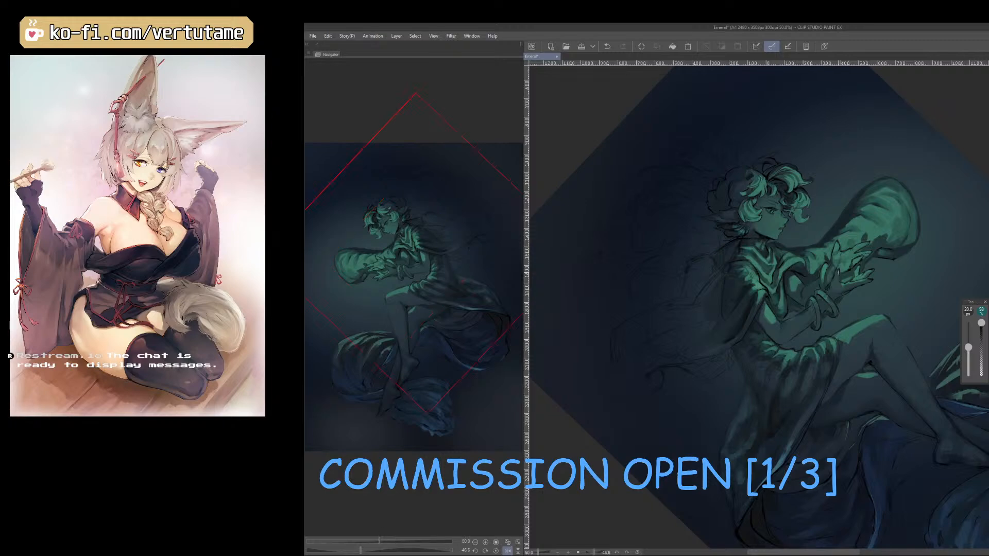
pyautogui.scroll(1, 839, 272)
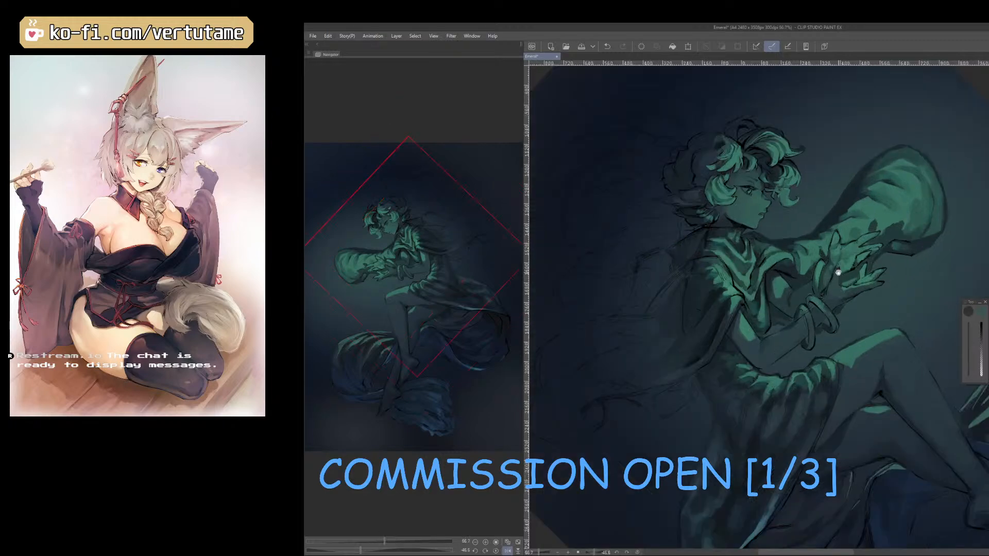
pyautogui.moveTo(839, 272); pyautogui.dragTo(865, 435)
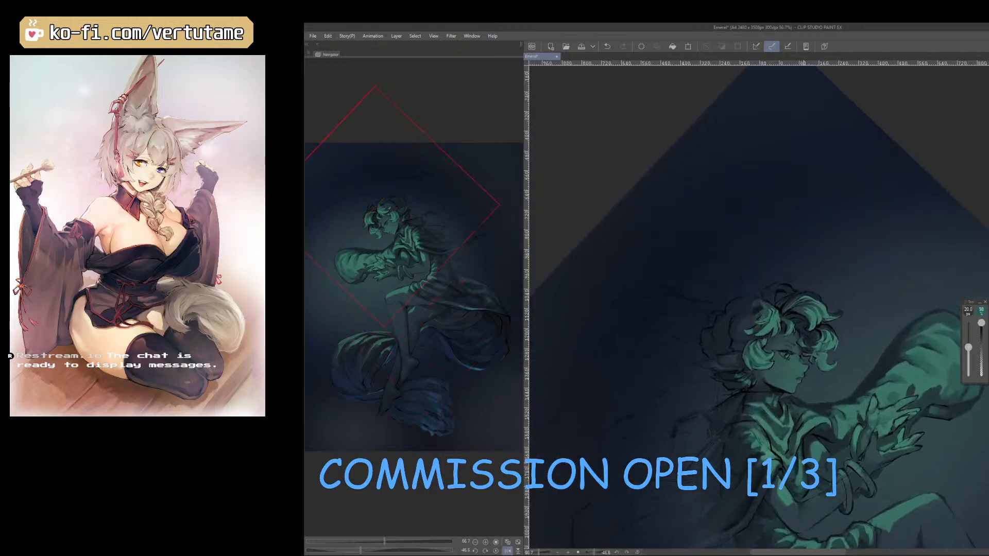
pyautogui.scroll(5, 779, 358)
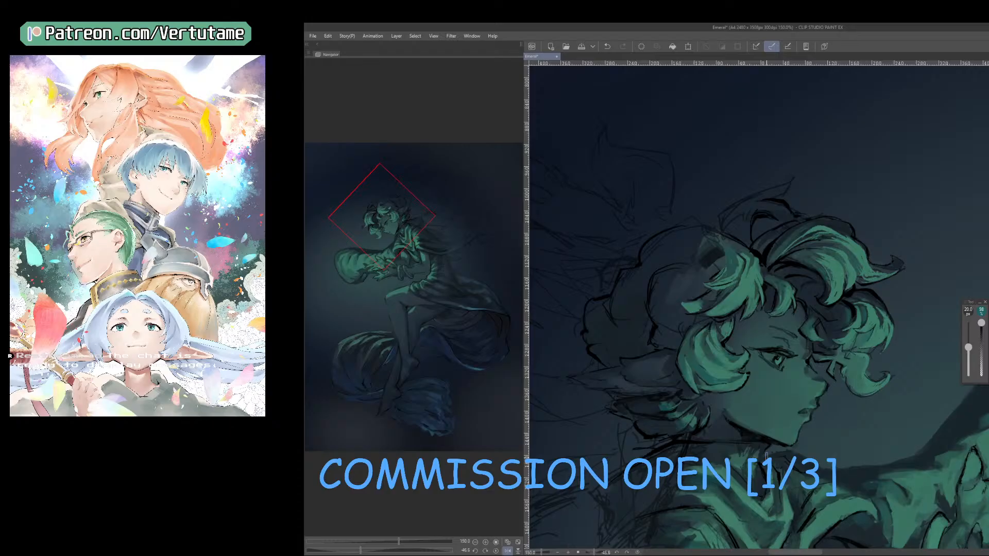
# Outline the dark hollow of the curled lock behind the forelock with the pen and a sampled tone, undoing a stray stroke behind it.
pyautogui.press('p')
pyautogui.rightClick(761, 257)
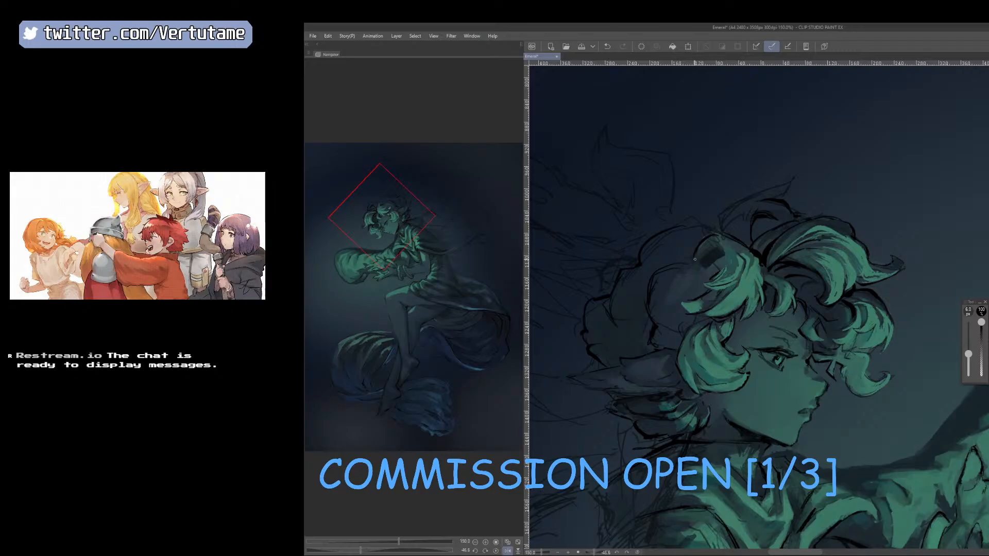
pyautogui.moveTo(709, 246)
pyautogui.mouseDown()
pyautogui.moveTo(722, 263)
pyautogui.moveTo(714, 278)
pyautogui.mouseUp()
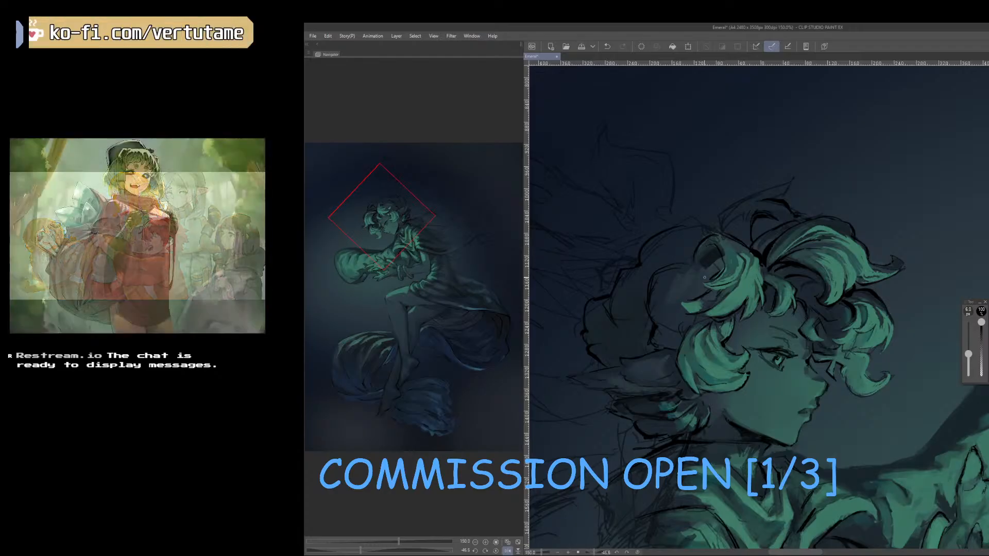
pyautogui.moveTo(639, 315); pyautogui.dragTo(652, 332)
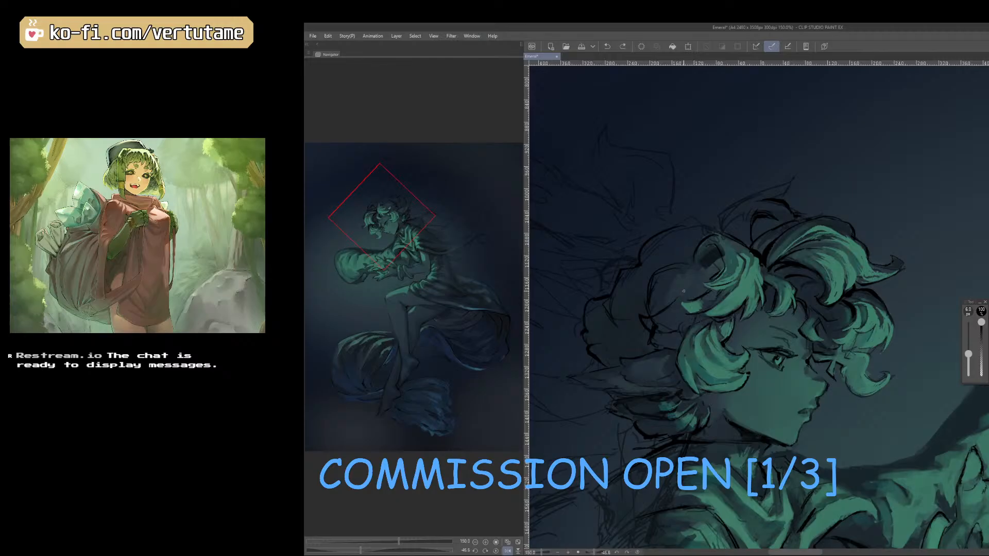
pyautogui.moveTo(684, 291)
pyautogui.mouseDown()
pyautogui.moveTo(654, 290)
pyautogui.moveTo(668, 306)
pyautogui.mouseUp()
pyautogui.hotkey('ctrl', 'z')
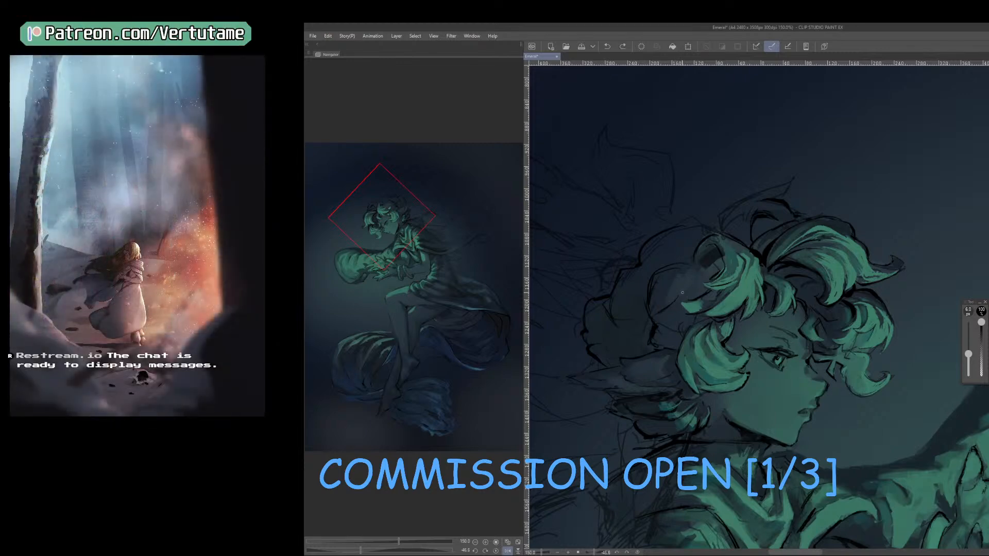
# Sketch dark strand lines into the hair mass above the ear, undoing the last stroke.
pyautogui.moveTo(682, 293); pyautogui.dragTo(657, 293)
pyautogui.moveTo(699, 325); pyautogui.dragTo(656, 341)
pyautogui.moveTo(683, 318); pyautogui.dragTo(676, 335)
pyautogui.hotkey('ctrl', 'z')
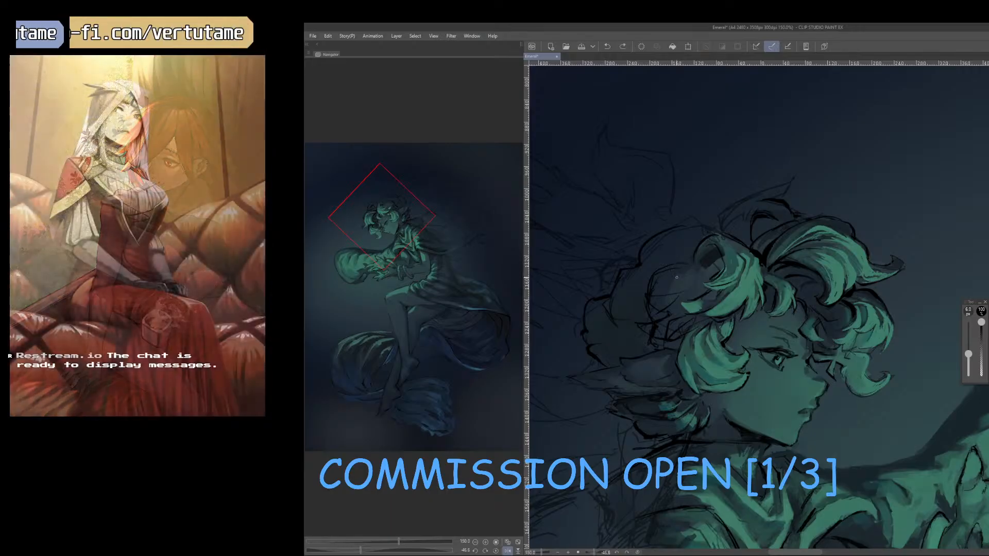
# Paint a small green-lit lock above the ear with tones sampled from the cheek curl at reduced brush opacity.
pyautogui.moveTo(981, 323); pyautogui.dragTo(981, 332)
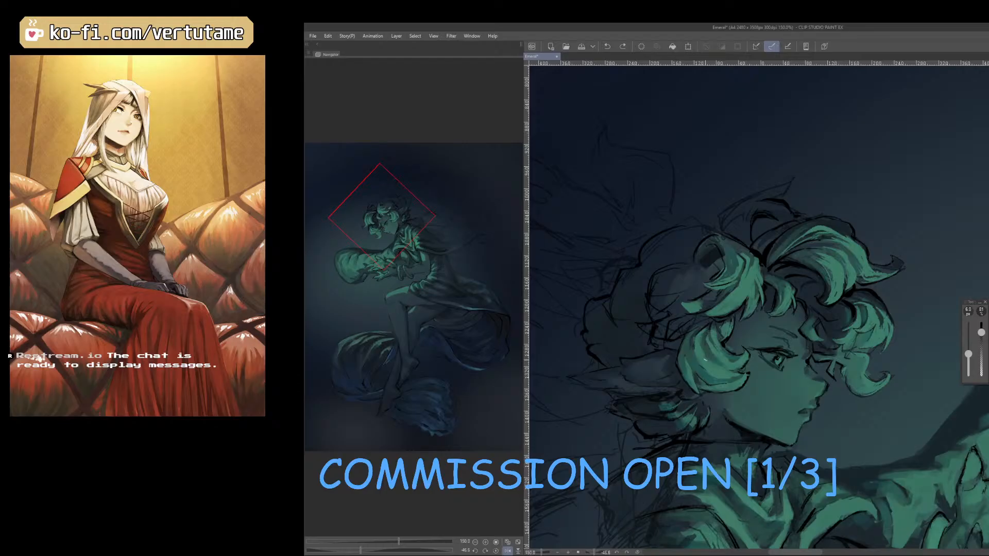
pyautogui.rightClick(708, 367)
pyautogui.moveTo(660, 320); pyautogui.dragTo(679, 337)
pyautogui.moveTo(659, 297)
pyautogui.mouseDown()
pyautogui.moveTo(669, 300)
pyautogui.moveTo(661, 301)
pyautogui.moveTo(664, 337)
pyautogui.moveTo(653, 331)
pyautogui.mouseUp()
pyautogui.rightClick(701, 373)
pyautogui.press(']')
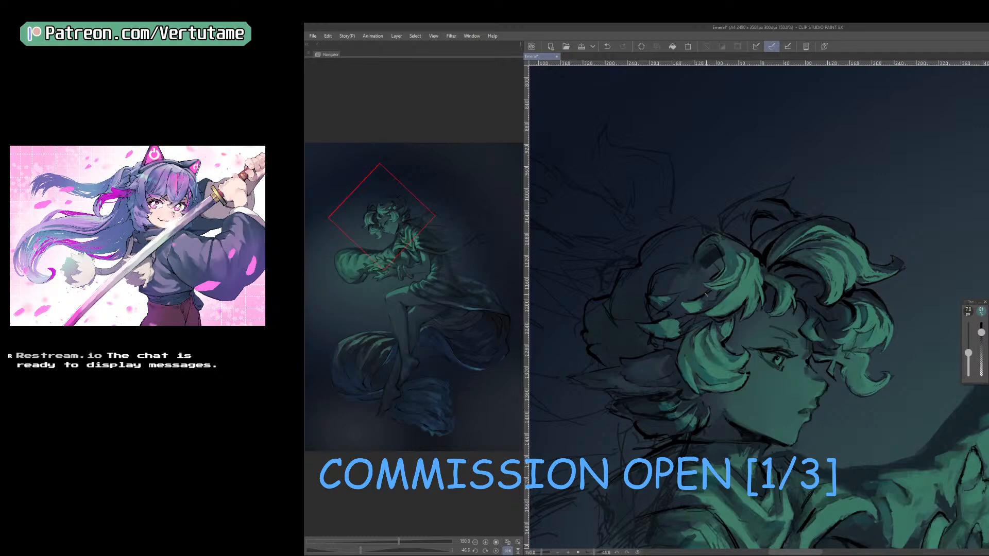
# Darken the rim of the hollow curl behind the forelock with a sampled dark tone and compare the head mirrored.
pyautogui.rightClick(802, 291)
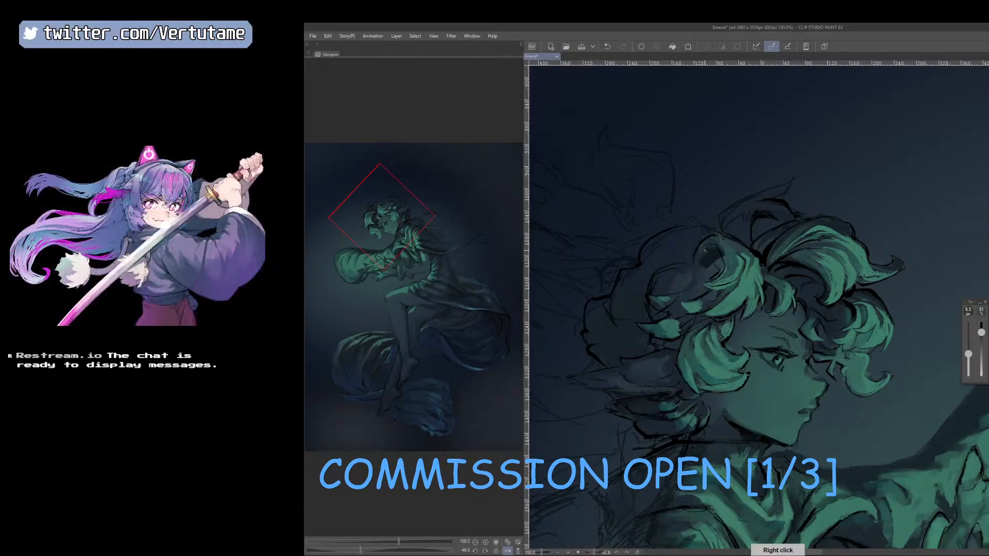
pyautogui.moveTo(704, 250); pyautogui.dragTo(699, 265)
pyautogui.press(']')
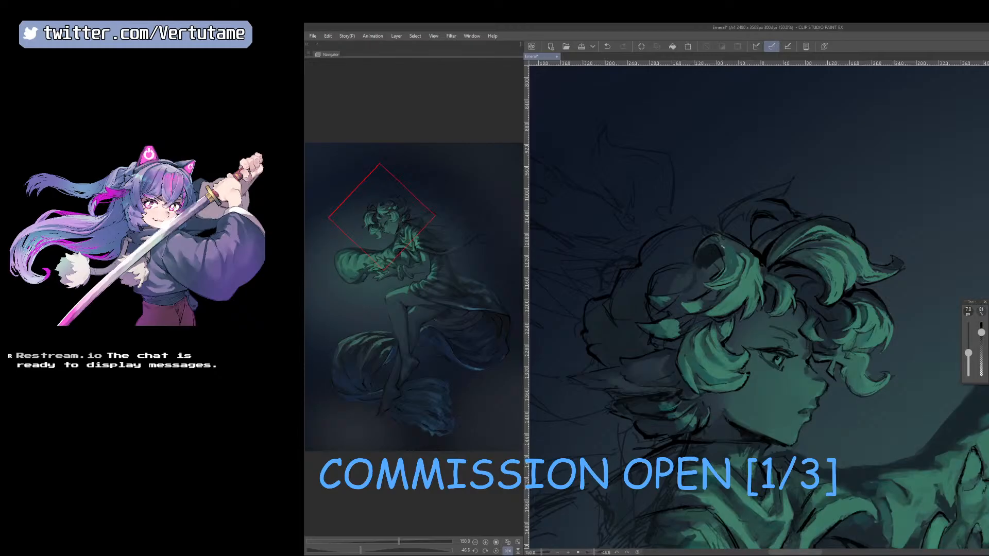
pyautogui.press('h')
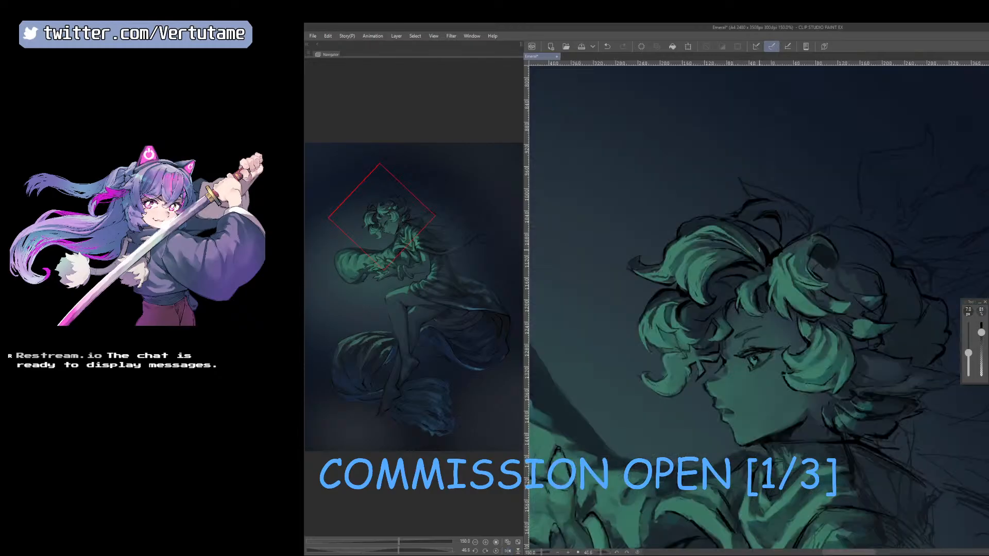
# Refine the lit forelock beside the hollow curl with repeatedly sampled tones on the rotated canvas.
pyautogui.rightClick(785, 260)
pyautogui.moveTo(786, 260)
pyautogui.mouseDown()
pyautogui.moveTo(707, 349)
pyautogui.moveTo(691, 317)
pyautogui.moveTo(733, 356)
pyautogui.mouseUp()
pyautogui.rightClick(693, 315)
pyautogui.press('[')
pyautogui.rightClick(714, 313)
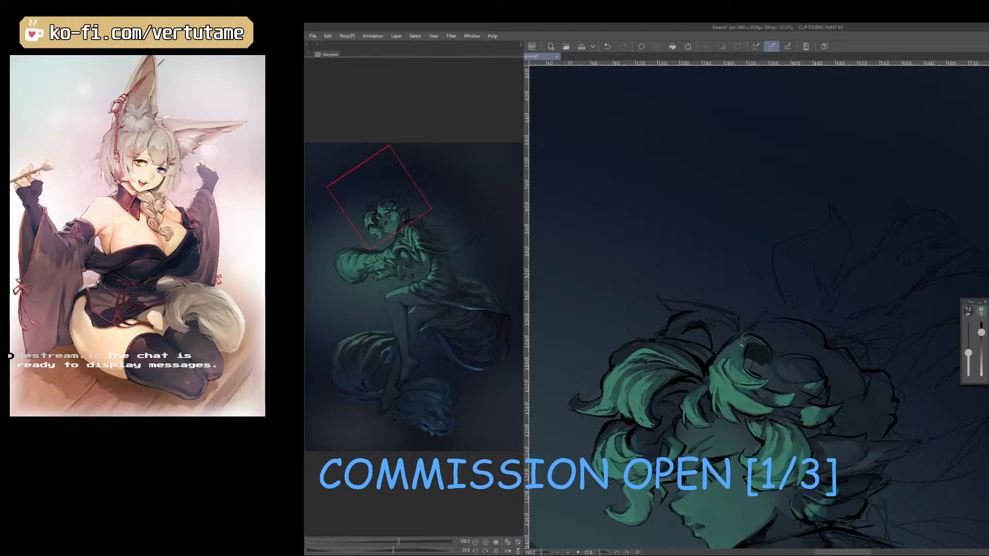
pyautogui.rightClick(750, 348)
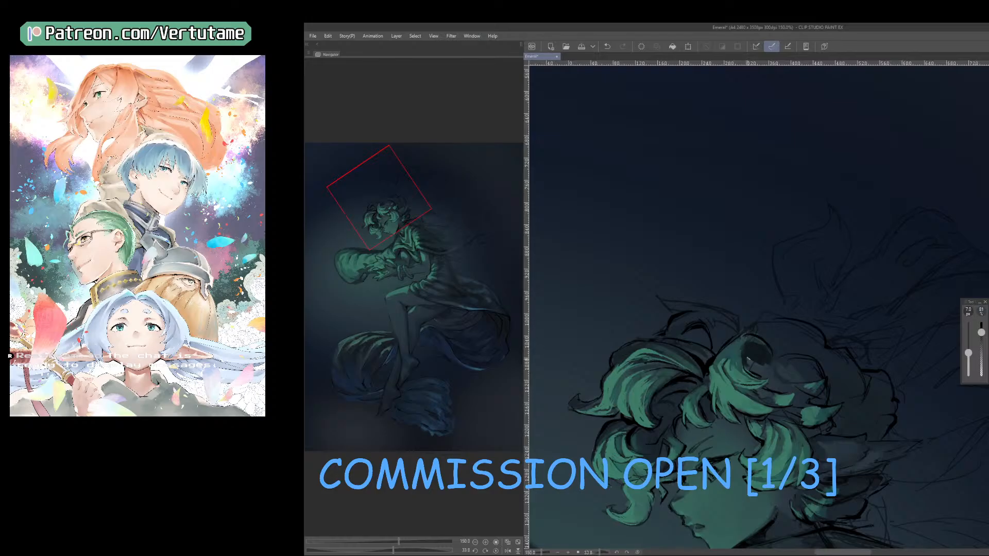
# Deepen the inside of the hollow curl with sampled tones at 7 px and full opacity, checking it mirrored and rotated.
pyautogui.press('h')
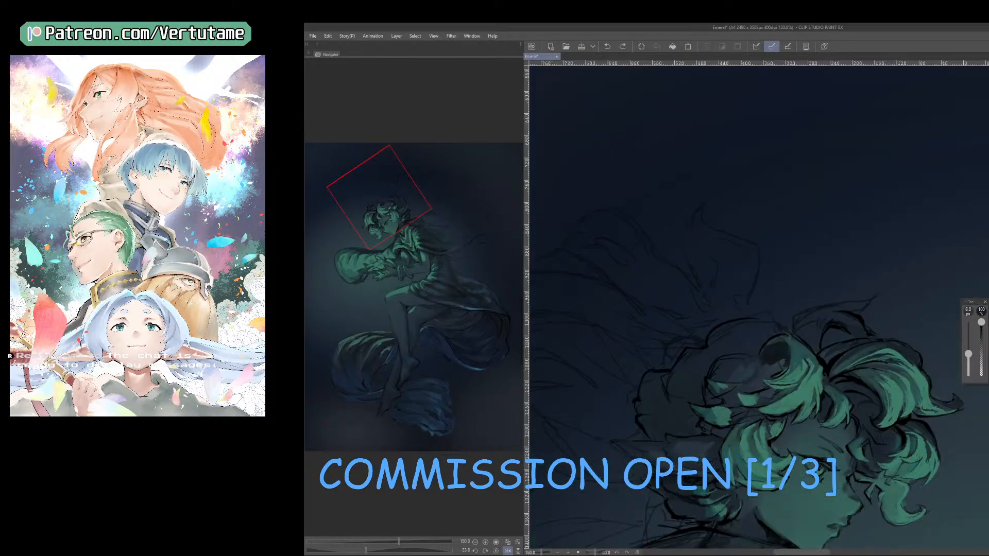
pyautogui.rightClick(785, 355)
pyautogui.rightClick(788, 346)
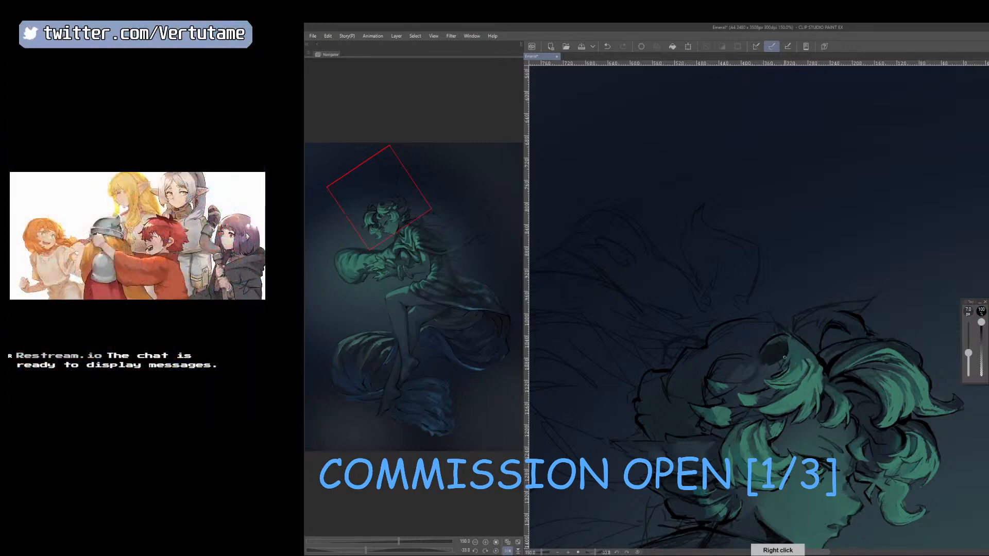
pyautogui.press('h')
pyautogui.moveTo(787, 372); pyautogui.dragTo(689, 431)
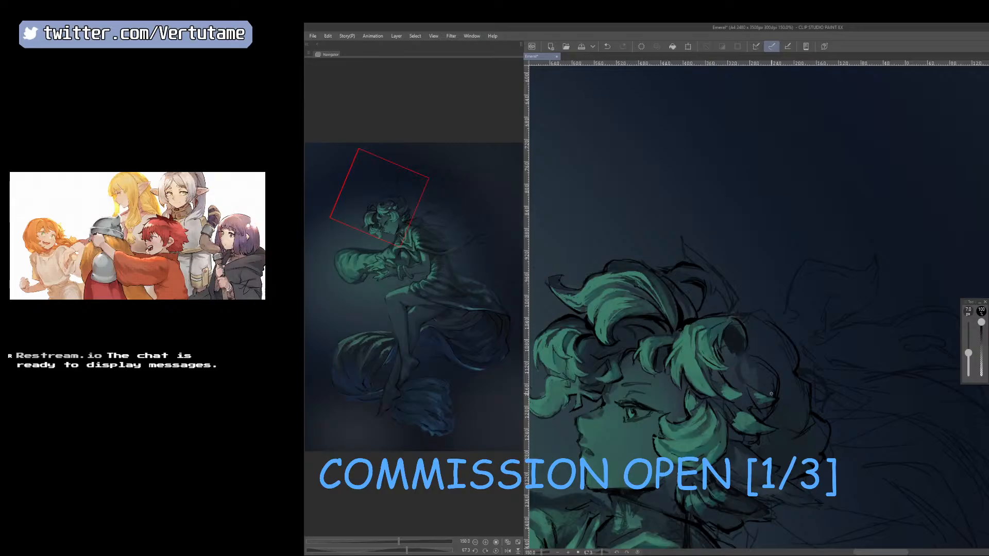
pyautogui.moveTo(772, 394); pyautogui.dragTo(715, 323)
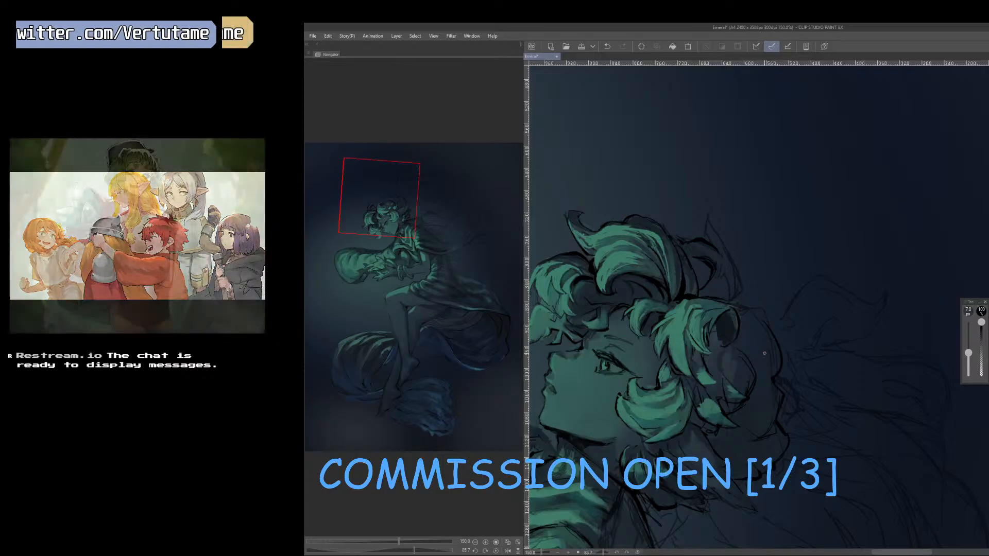
# Strengthen the dark contours and strands around the hollow curl and the locks above the ear on the mirrored canvas.
pyautogui.press('h')
pyautogui.moveTo(830, 428); pyautogui.dragTo(790, 441)
pyautogui.moveTo(793, 368); pyautogui.dragTo(784, 384)
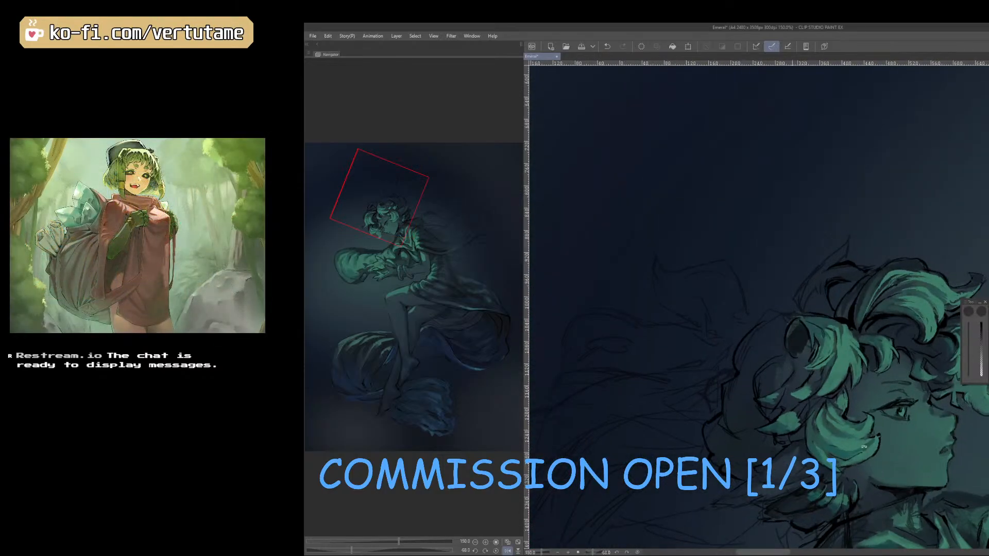
pyautogui.moveTo(848, 418); pyautogui.dragTo(803, 444)
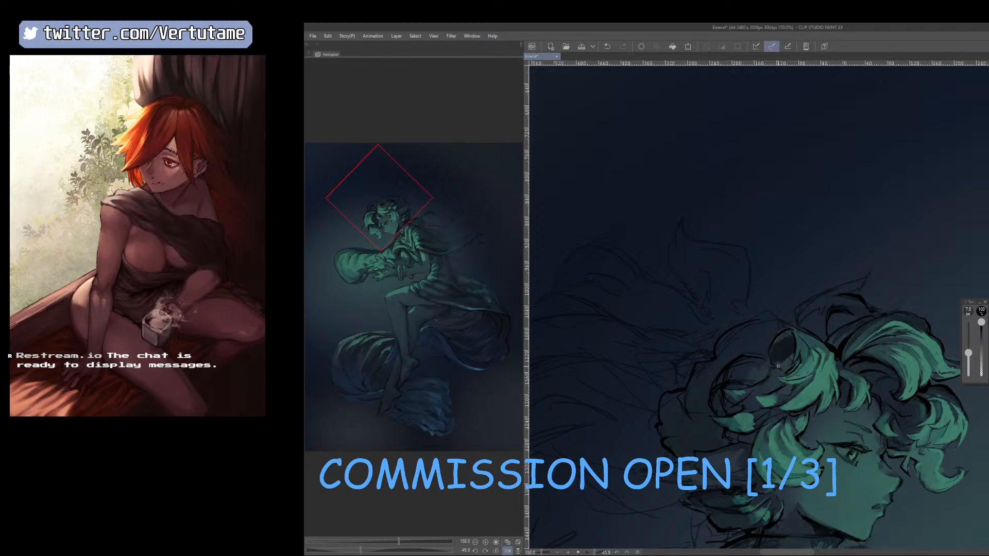
pyautogui.moveTo(814, 379); pyautogui.dragTo(890, 433)
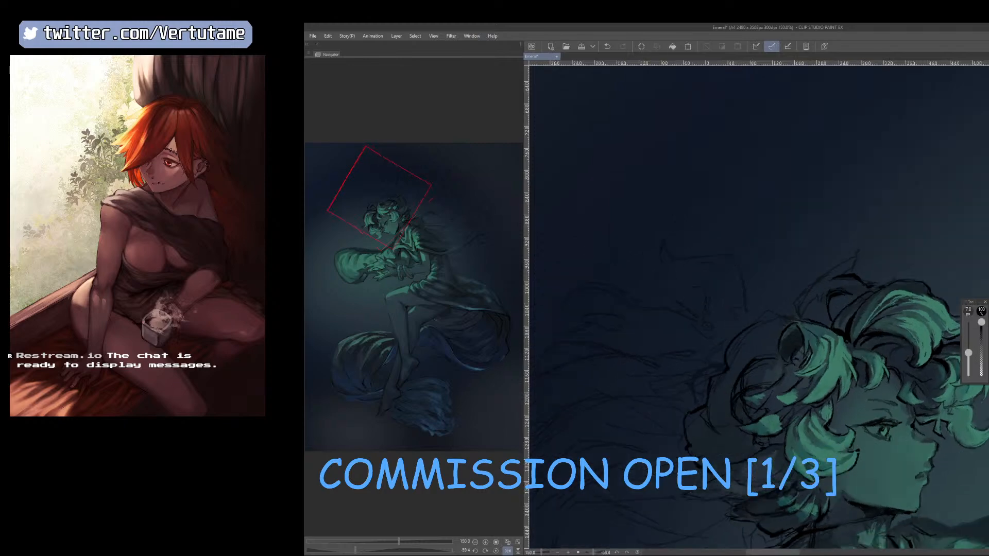
# Paint sampled tones into the dark locks above the ear with a brush of about 9 to 10 px.
pyautogui.press('b')
pyautogui.rightClick(891, 351)
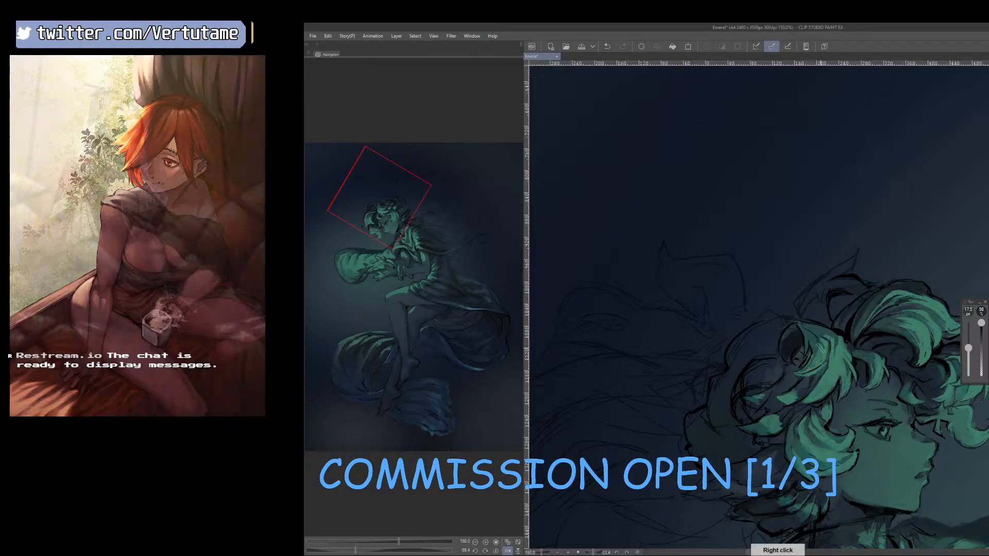
pyautogui.press('[')
pyautogui.press('[')
pyautogui.press('[')
pyautogui.press('[')
pyautogui.press('[')
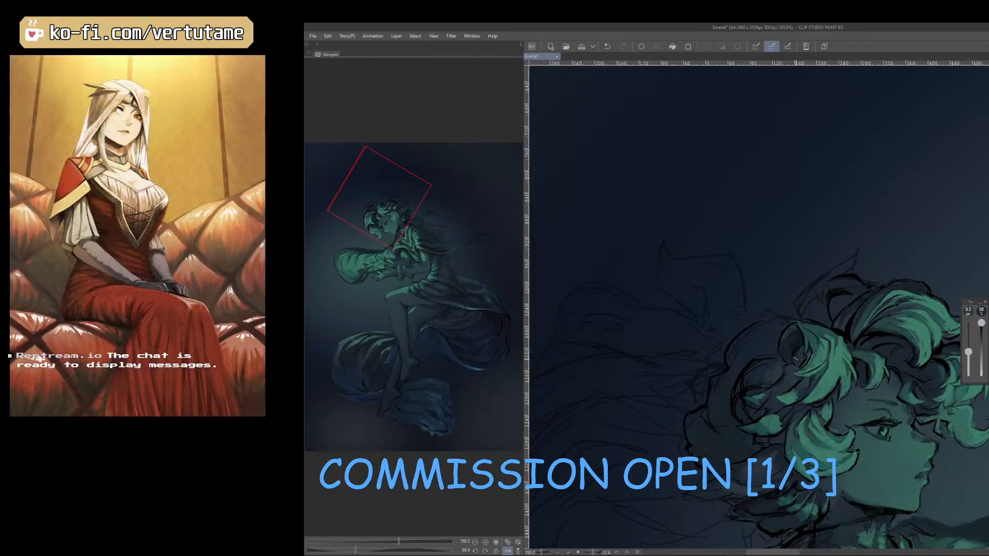
pyautogui.press('[')
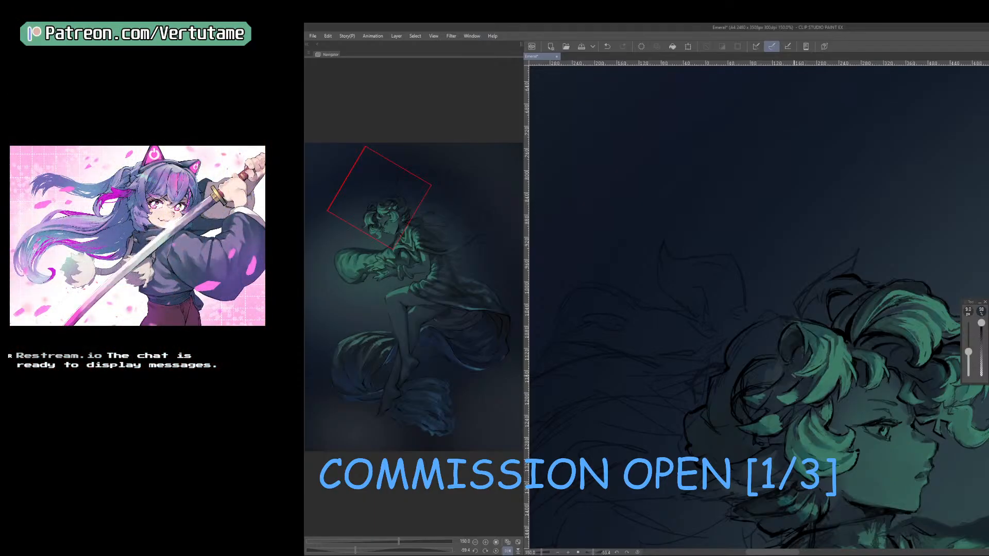
pyautogui.press(']')
pyautogui.rightClick(779, 387)
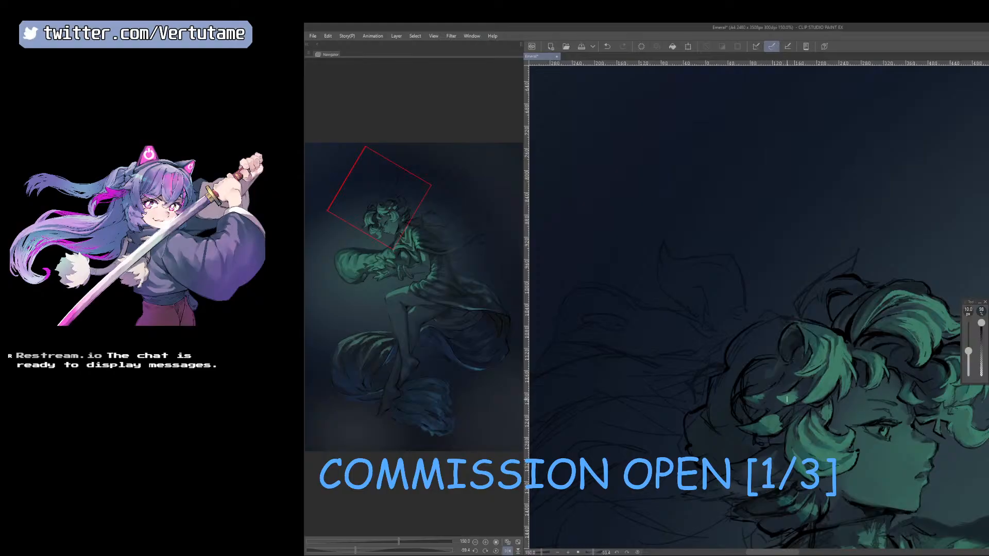
# Refine the lit tips of the lock behind the cheek curl with sampled tones at 9 px on the rotated canvas.
pyautogui.moveTo(798, 428); pyautogui.dragTo(756, 440)
pyautogui.rightClick(743, 404)
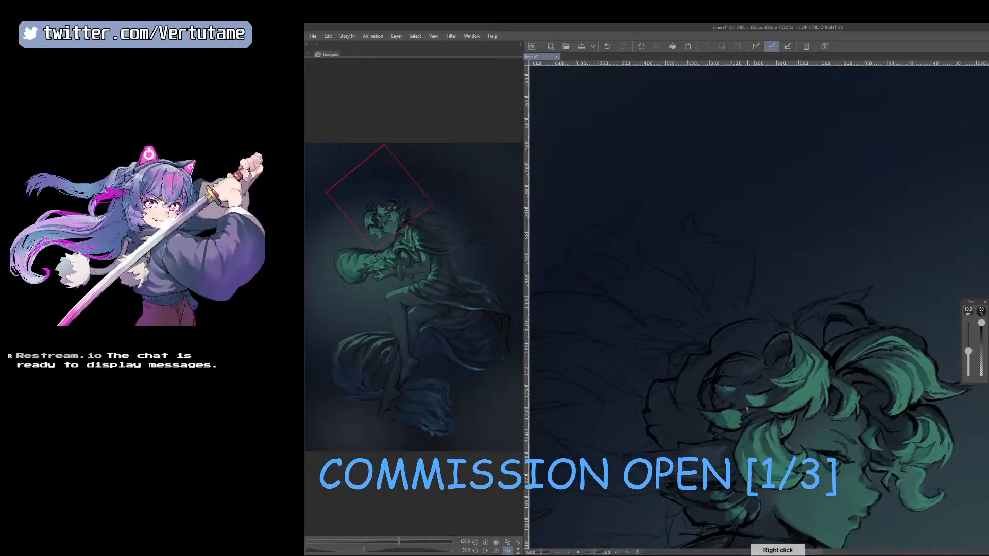
pyautogui.press('[')
pyautogui.moveTo(743, 405); pyautogui.dragTo(724, 419)
pyautogui.rightClick(744, 398)
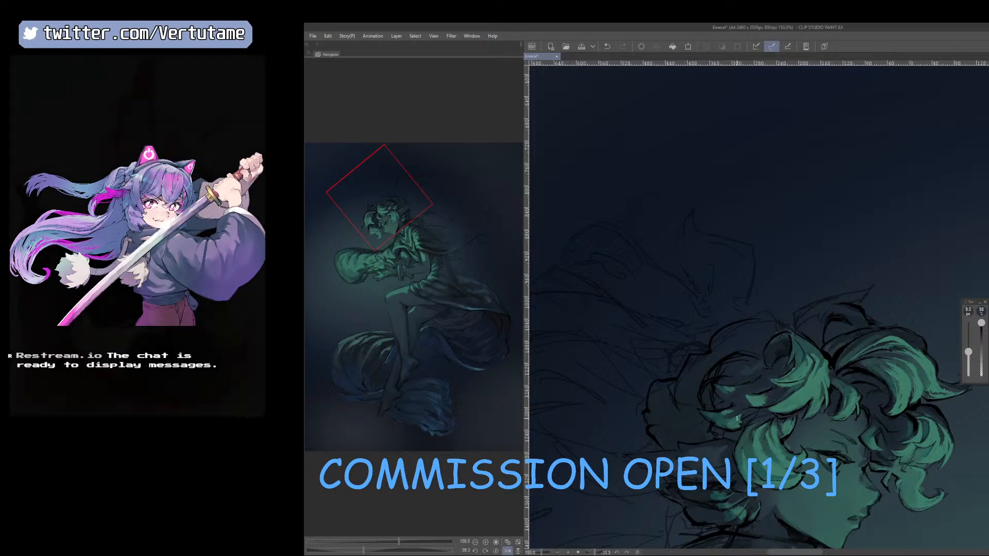
# Define the strands between the locks above the ear with sampled tones at 7 px and full opacity on the rotated canvas.
pyautogui.press('e')
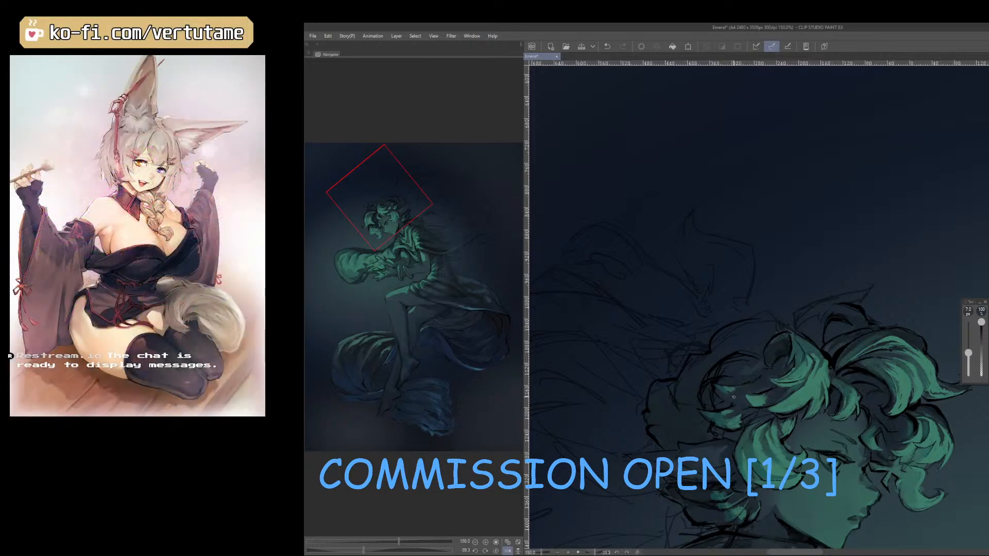
pyautogui.rightClick(714, 383)
pyautogui.moveTo(721, 402); pyautogui.dragTo(734, 405)
pyautogui.hotkey('shift', 'space')
pyautogui.moveTo(773, 386); pyautogui.dragTo(808, 382)
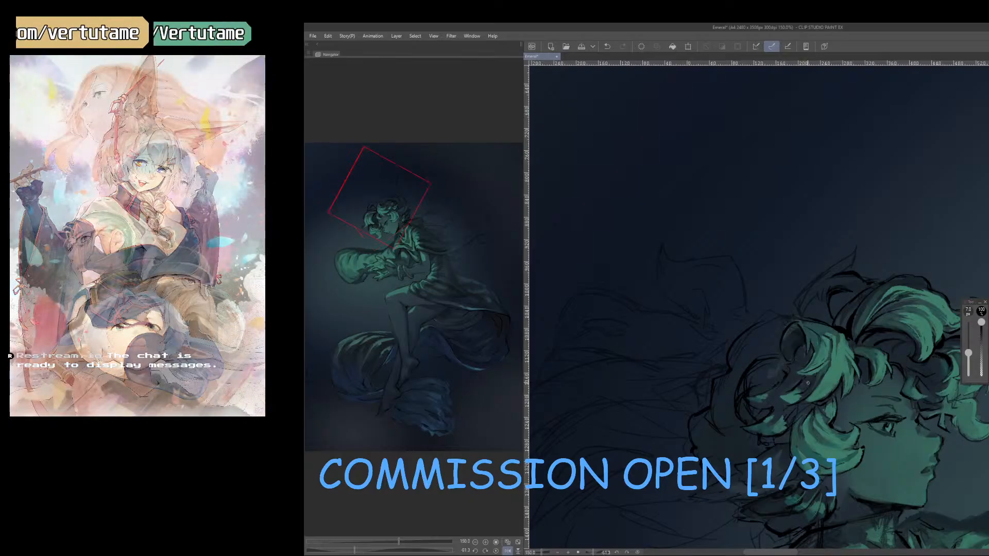
pyautogui.rightClick(789, 398)
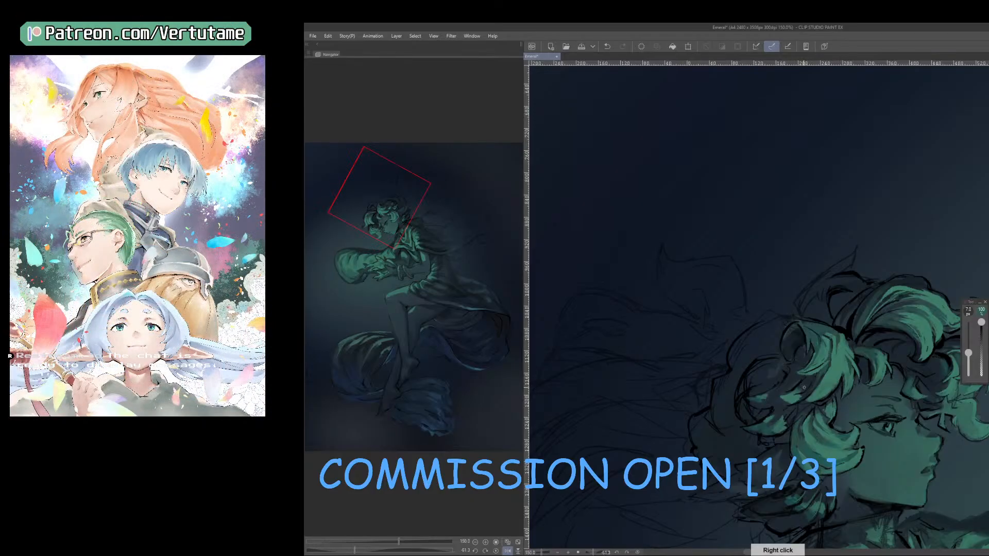
pyautogui.rightClick(819, 373)
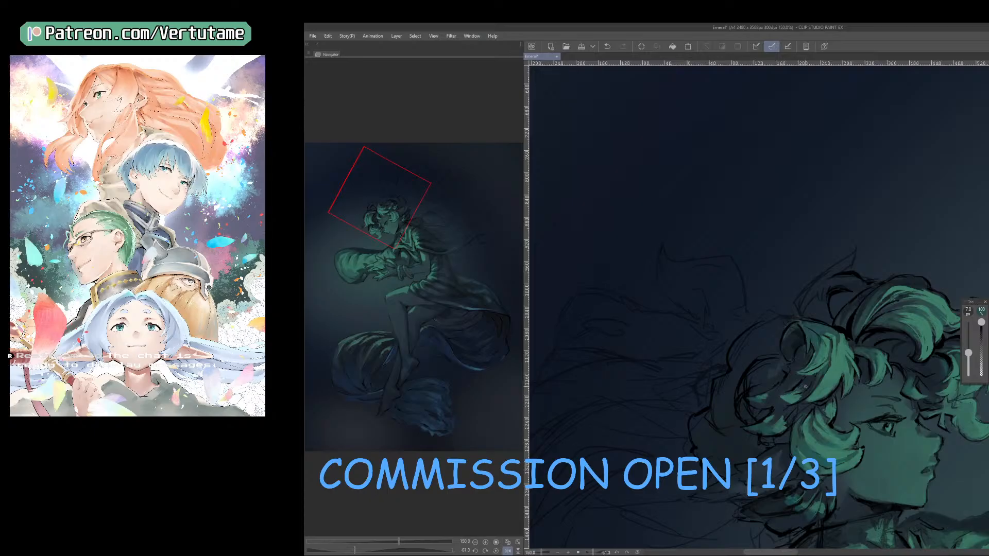
pyautogui.rightClick(836, 341)
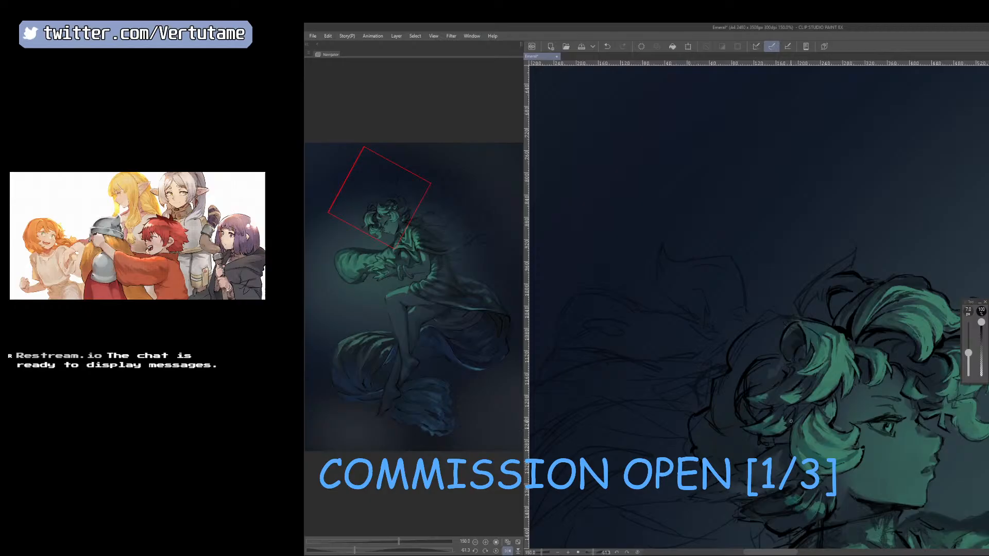
# Compare the head mirrored and brush sampled lighter strokes onto the pointed tuft of hair behind the cheek lock.
pyautogui.press('h')
pyautogui.scroll(-1, 796, 423)
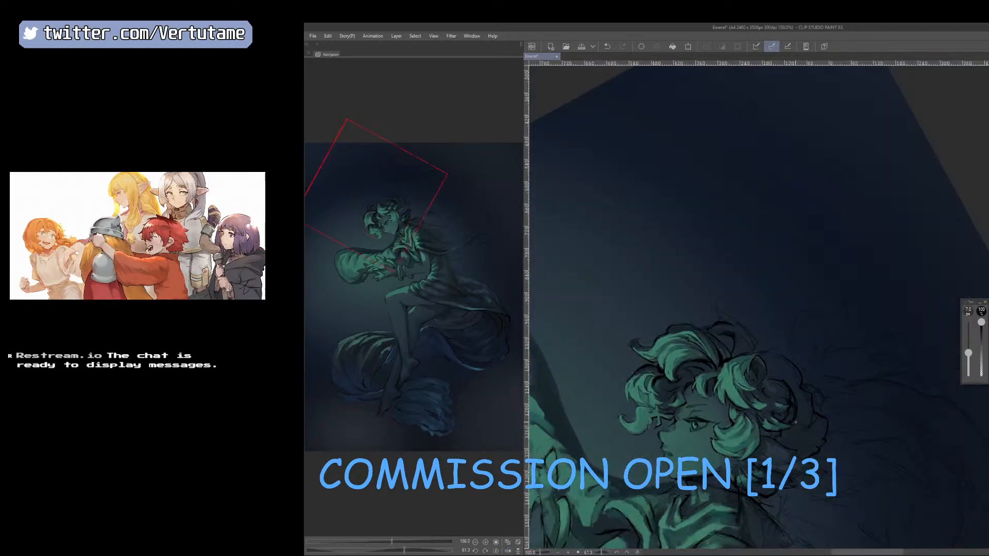
pyautogui.press('h')
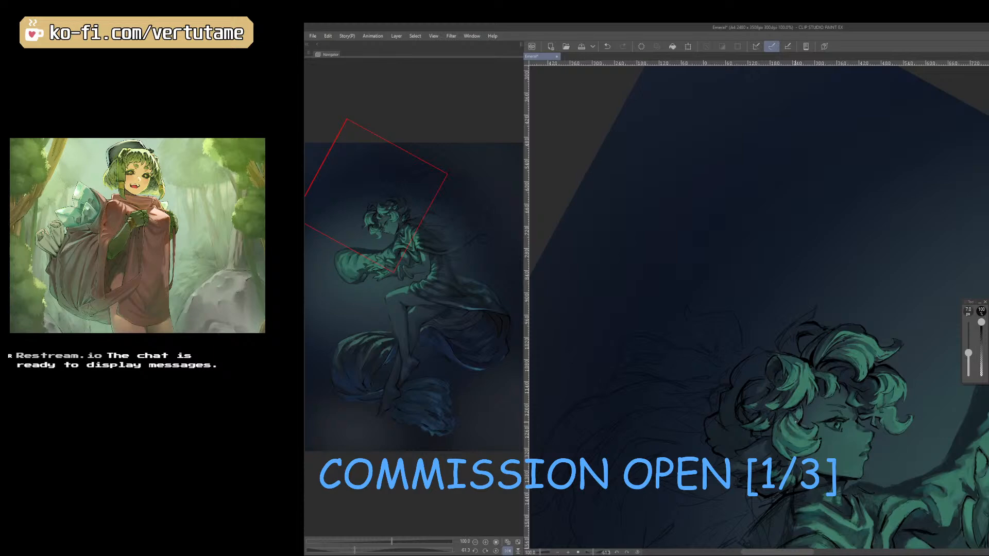
pyautogui.scroll(-2, 824, 438)
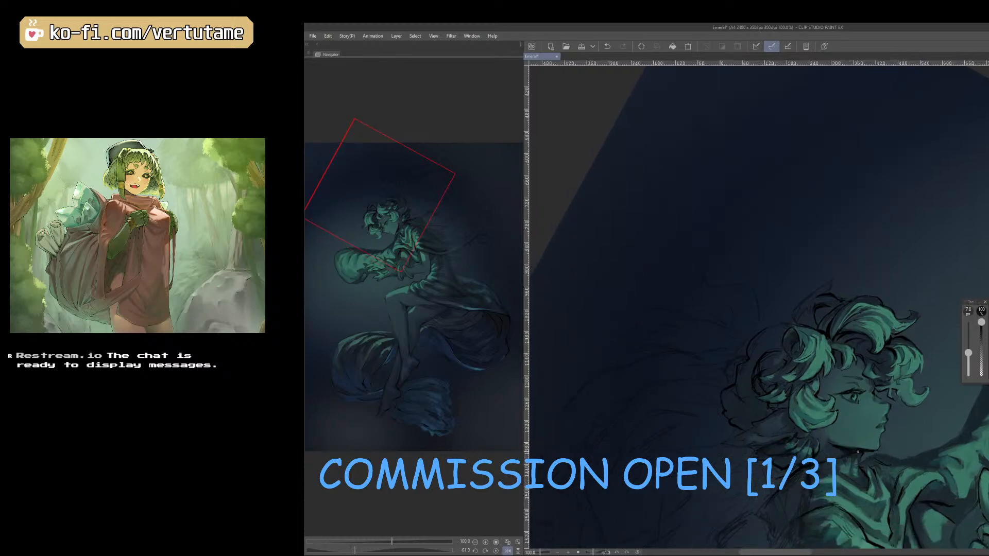
pyautogui.press('b')
pyautogui.moveTo(876, 438); pyautogui.dragTo(728, 313)
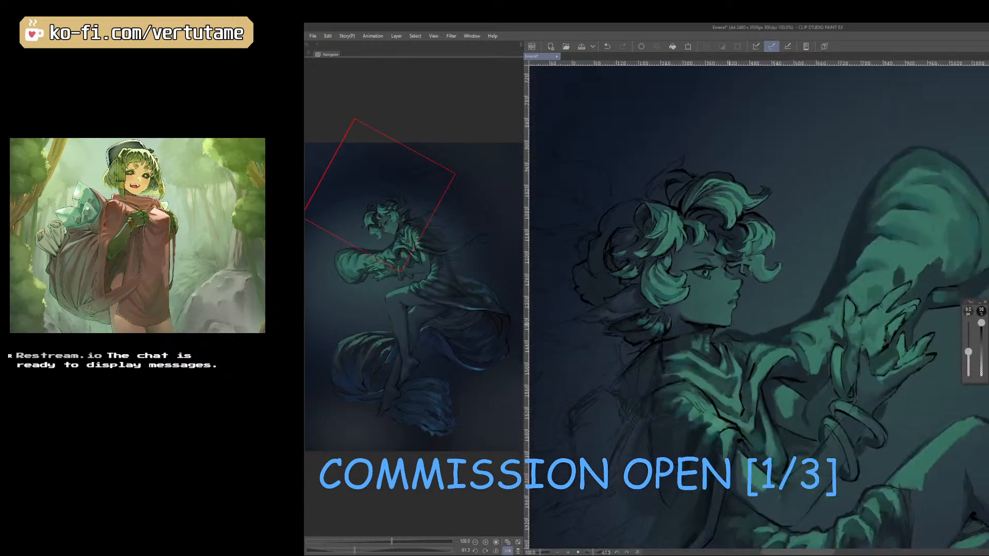
pyautogui.rightClick(850, 307)
pyautogui.press('[')
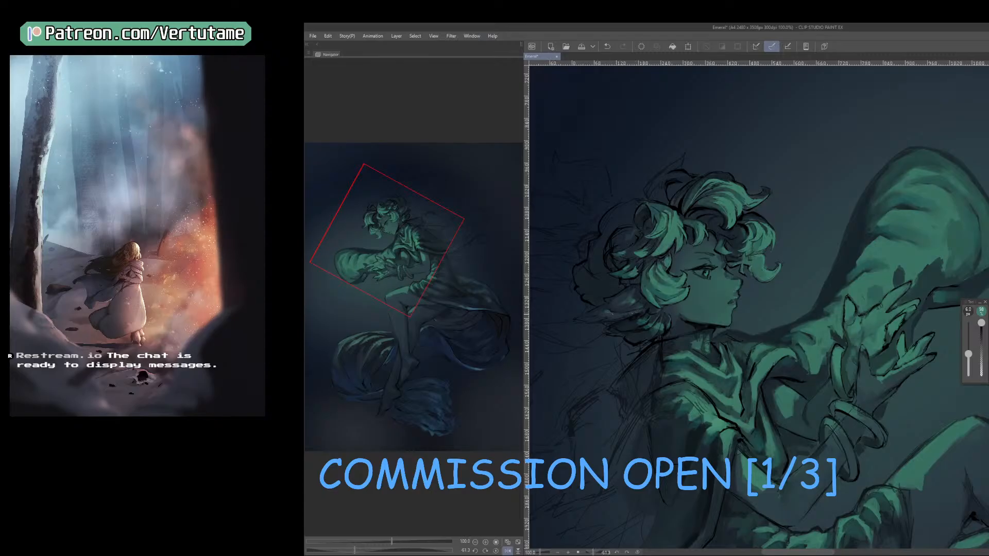
# Refine the edge where the lit cheek lock meets the face with sampled tones, checking the figure mirrored and from a distance.
pyautogui.hotkey('shift', 'space')
pyautogui.moveTo(805, 444)
pyautogui.mouseDown()
pyautogui.moveTo(887, 441)
pyautogui.moveTo(807, 443)
pyautogui.mouseUp()
pyautogui.hotkey('shift', 'space')
pyautogui.hotkey('ctrl', '-')
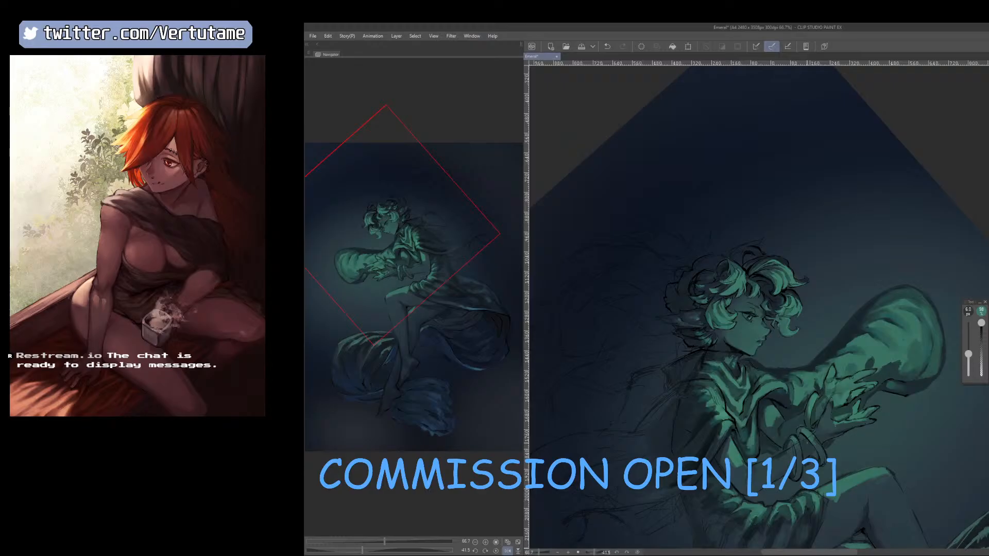
pyautogui.press('h')
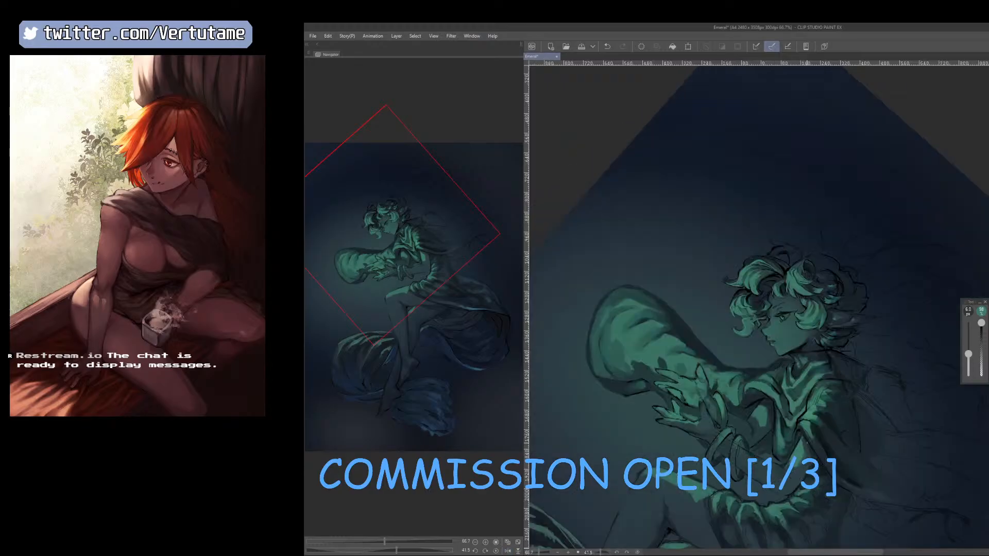
pyautogui.press('space')
pyautogui.moveTo(845, 363); pyautogui.dragTo(801, 435)
pyautogui.scroll(2, 799, 427)
pyautogui.rightClick(767, 357)
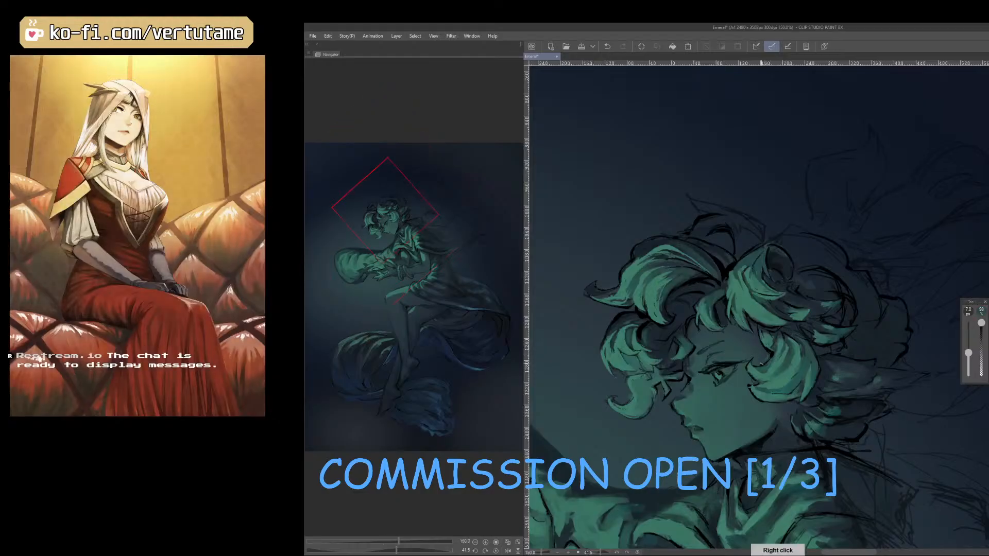
pyautogui.press('h')
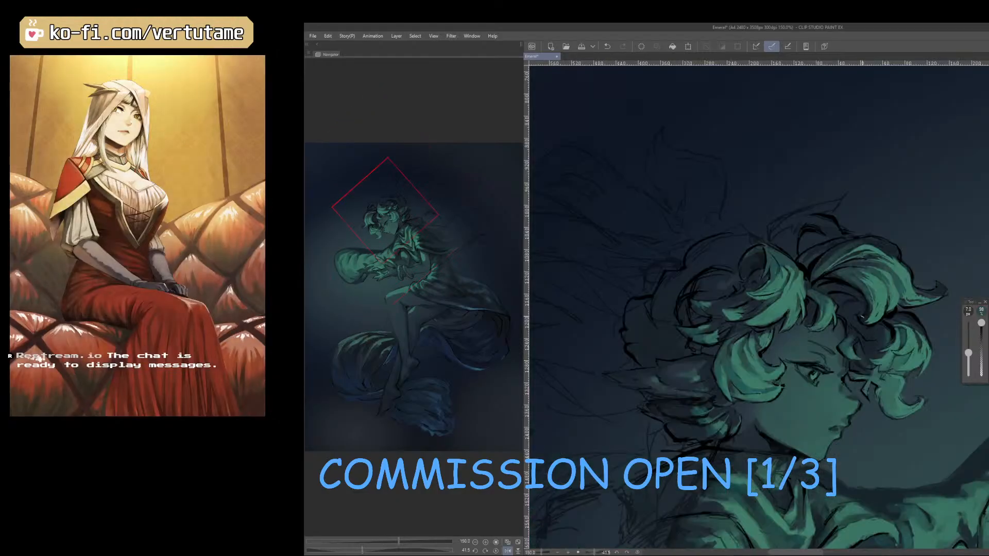
pyautogui.rightClick(791, 336)
pyautogui.rightClick(791, 340)
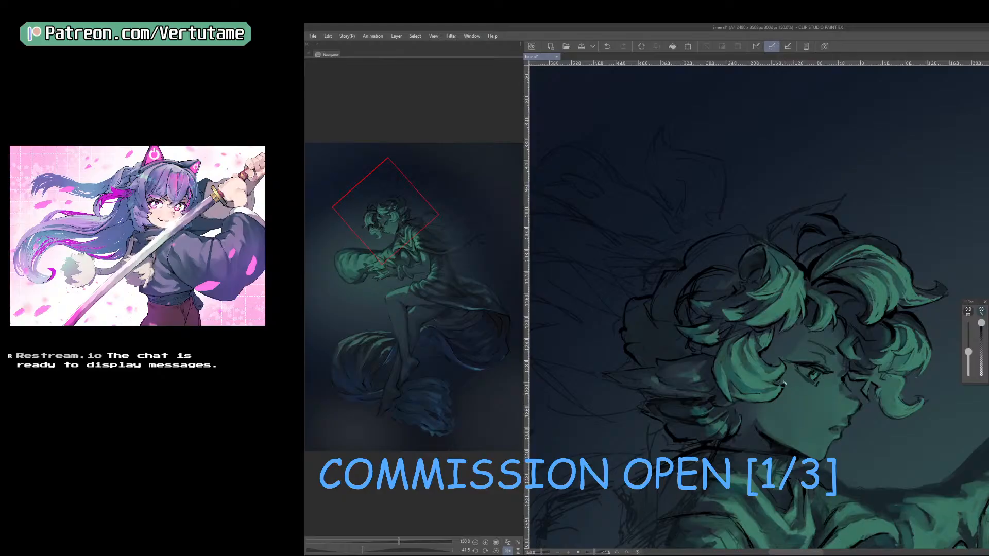
# Clean up the temple and the lit cheek lock's lower tip at 6 to 7 px on the mirrored canvas.
pyautogui.press('[')
pyautogui.press('[')
pyautogui.press('h')
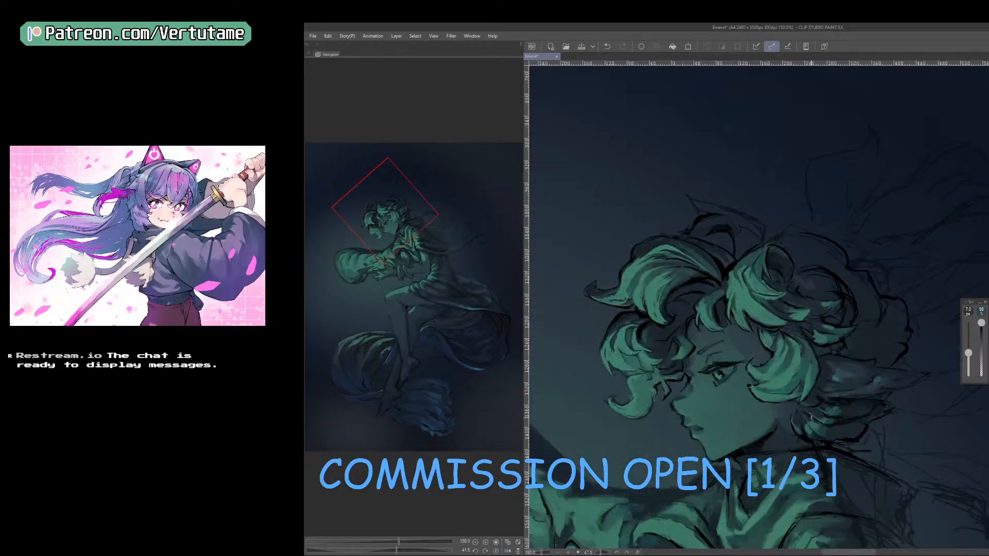
pyautogui.press('[')
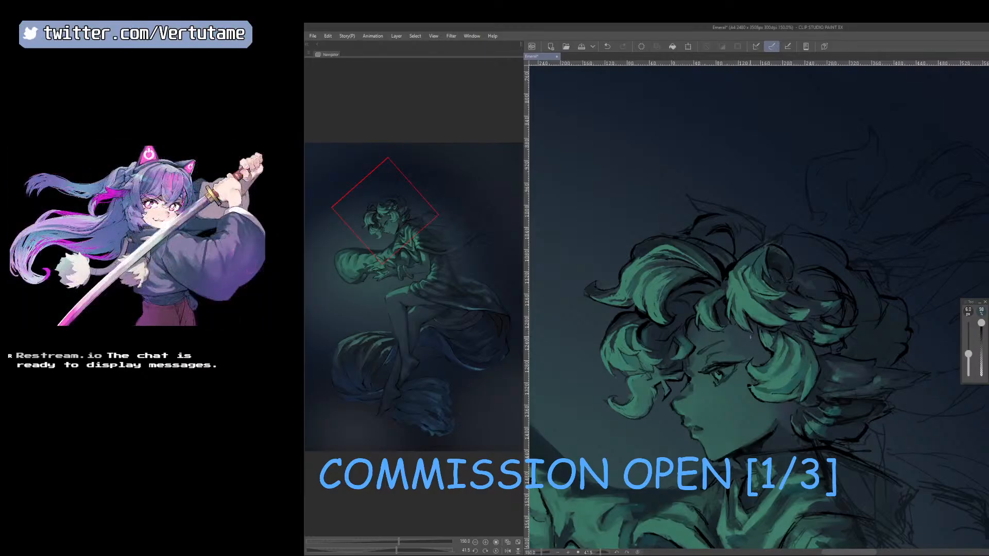
pyautogui.rightClick(779, 410)
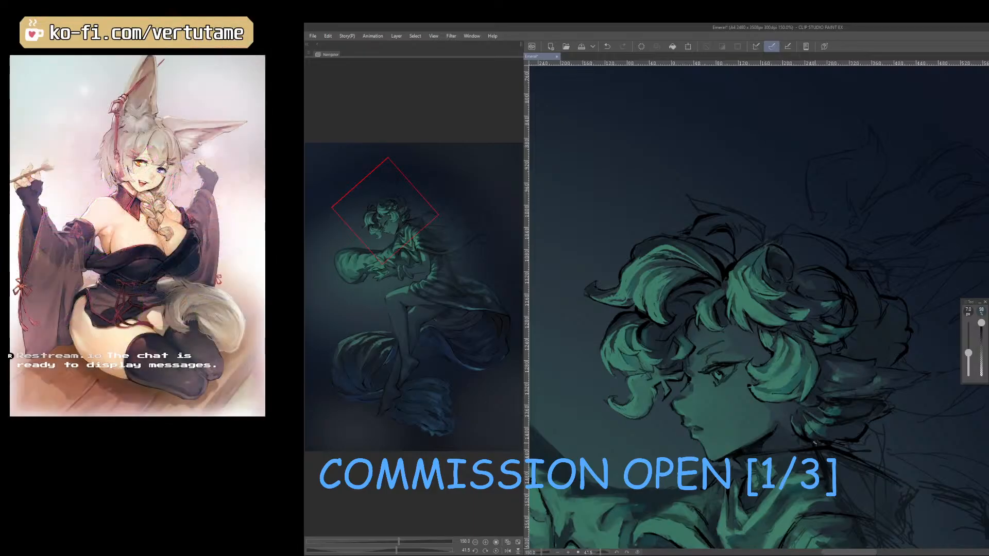
pyautogui.rightClick(778, 405)
# Refine the shading around the brow and forehead with sampled tones at 4.5 px, rotating the unmirrored canvas.
pyautogui.press('h')
pyautogui.moveTo(815, 446); pyautogui.dragTo(852, 423)
pyautogui.rightClick(818, 345)
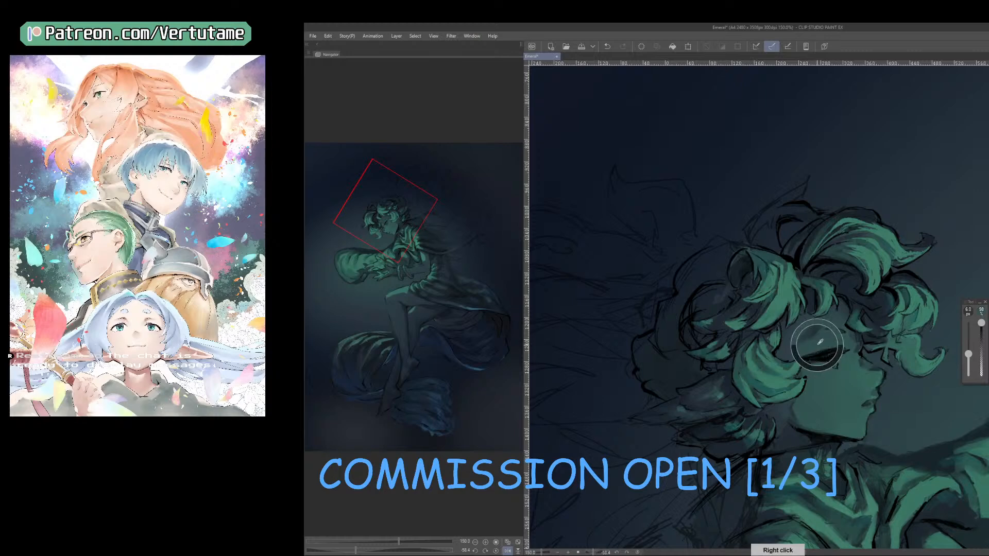
pyautogui.press('[')
pyautogui.press('r')
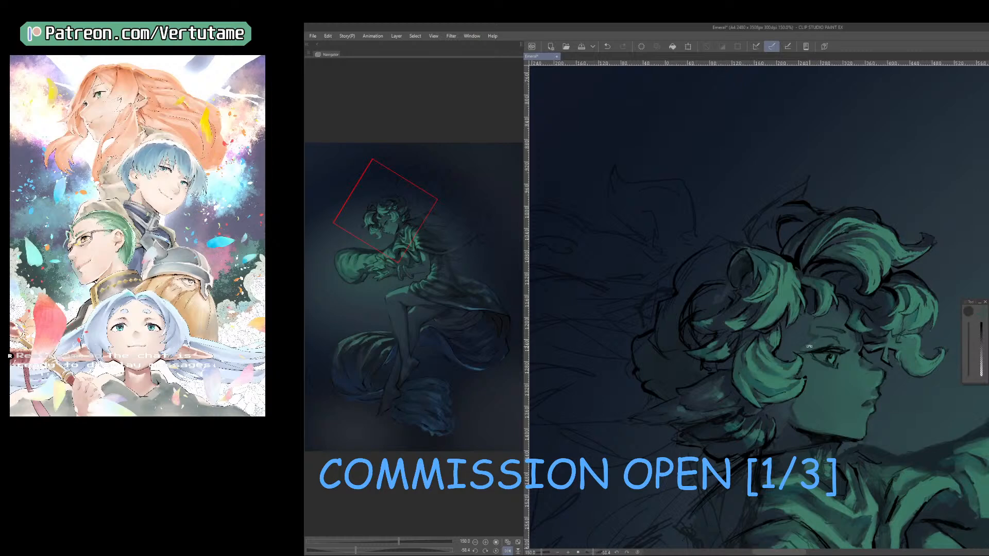
pyautogui.moveTo(836, 338); pyautogui.dragTo(844, 303)
pyautogui.rightClick(842, 301)
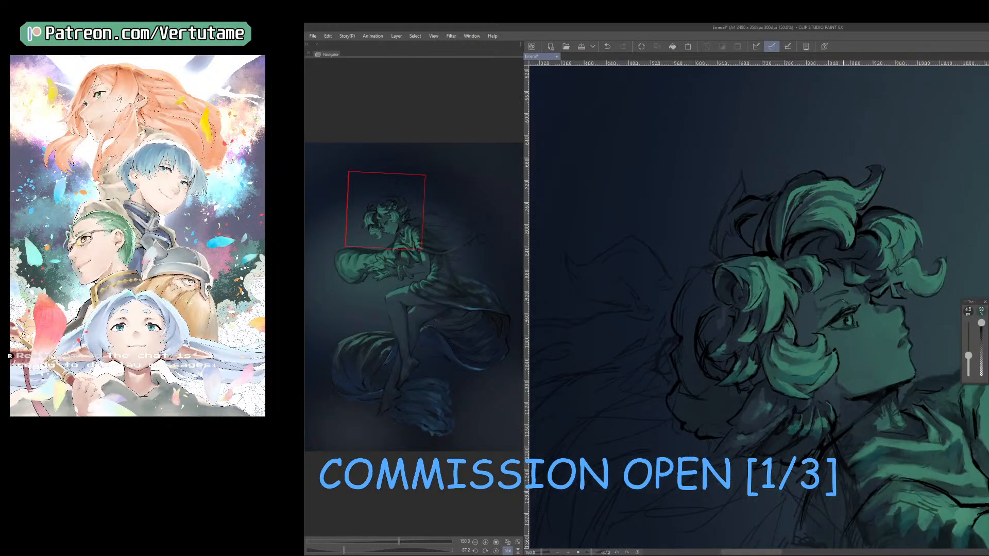
# Touch up the forehead shadow and fringe strands above the eye with sampled tones at 5 px on the mirrored canvas.
pyautogui.press('h')
pyautogui.press('r')
pyautogui.moveTo(673, 299); pyautogui.dragTo(675, 322)
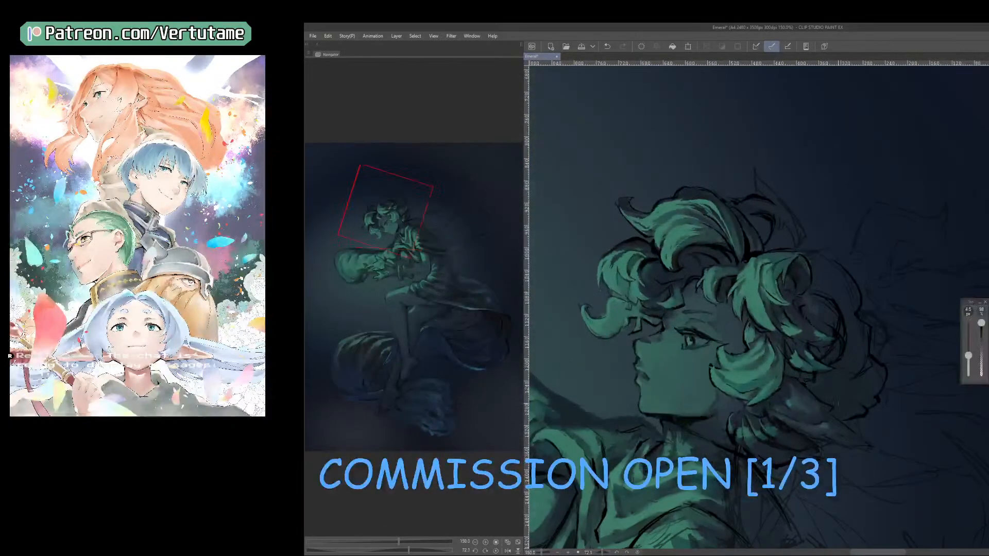
pyautogui.rightClick(675, 322)
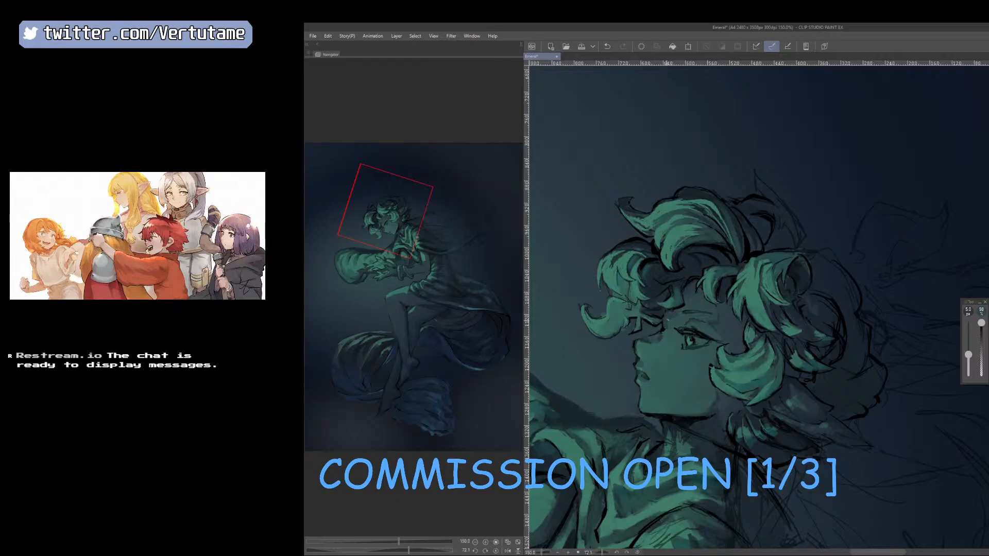
pyautogui.rightClick(679, 315)
# Touch up the fringe beside the nose bridge with a sampled tone and compare the head from a distance and unmirrored.
pyautogui.moveTo(831, 467); pyautogui.dragTo(881, 439)
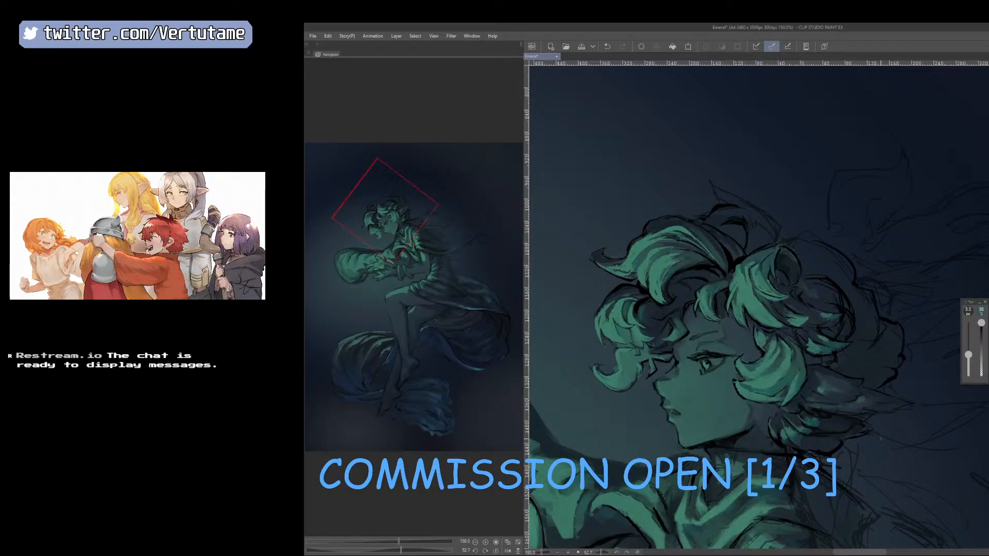
pyautogui.rightClick(671, 375)
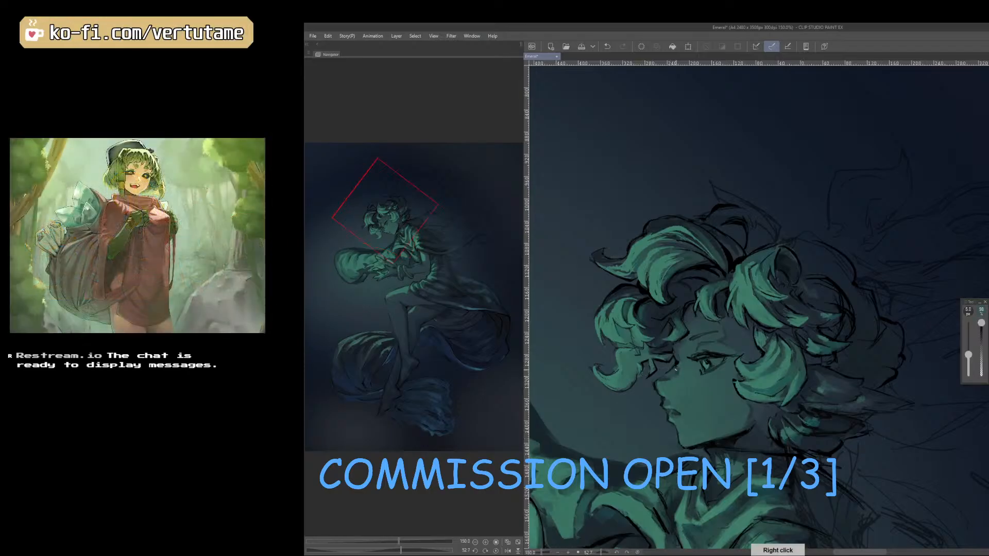
pyautogui.scroll(-1, 673, 401)
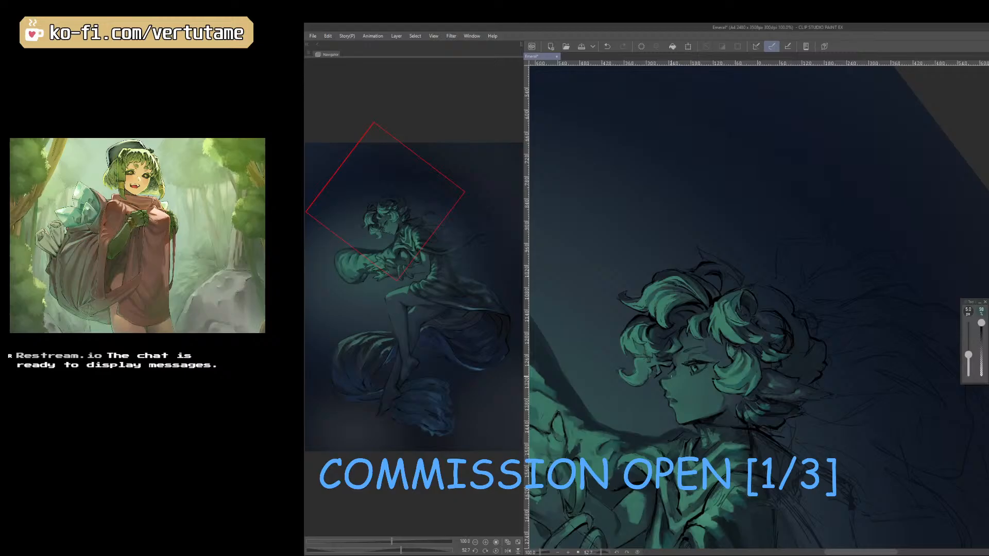
pyautogui.scroll(1, 671, 376)
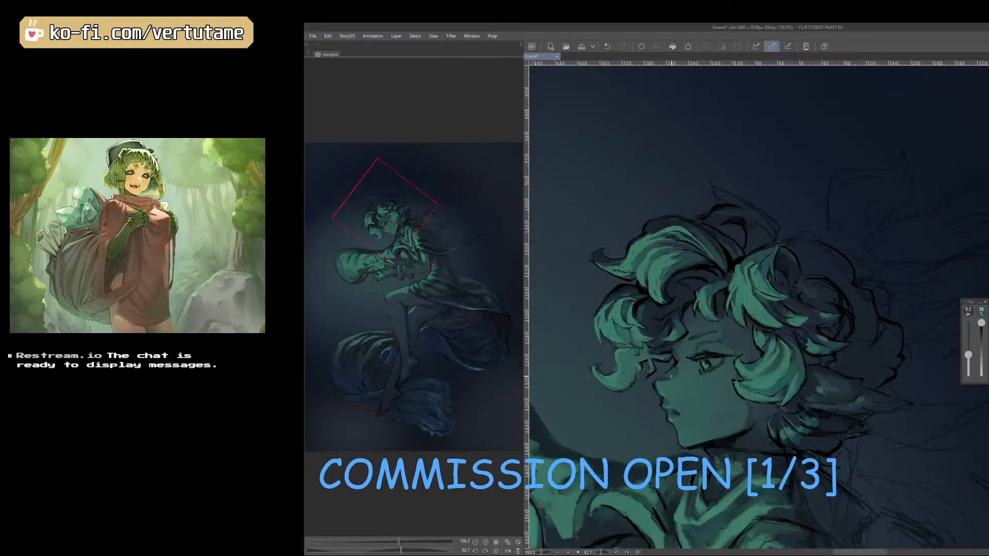
pyautogui.press('h')
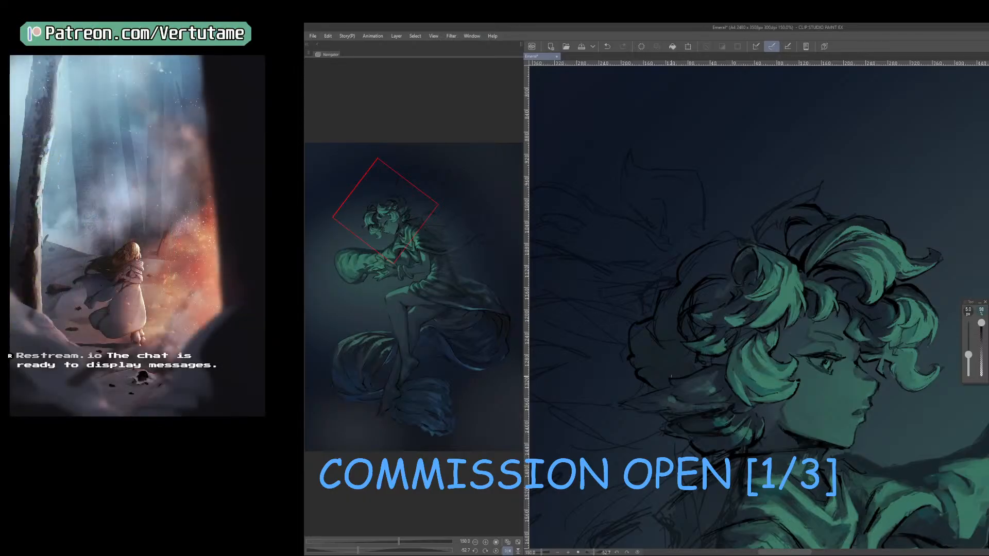
pyautogui.press(']')
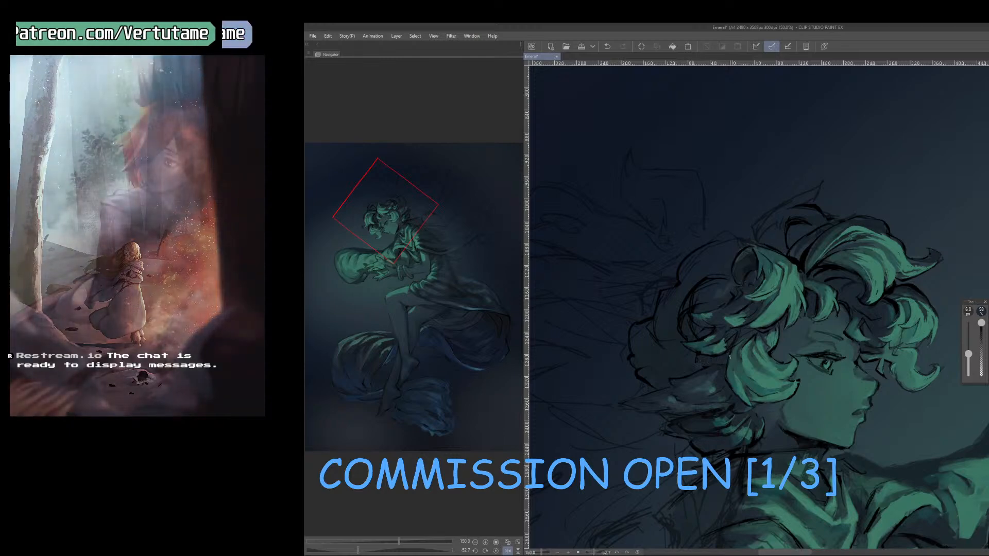
# Work up the dark hair tufts behind the jaw with sampled tones at 7 px on the unmirrored canvas.
pyautogui.moveTo(812, 411); pyautogui.dragTo(781, 421)
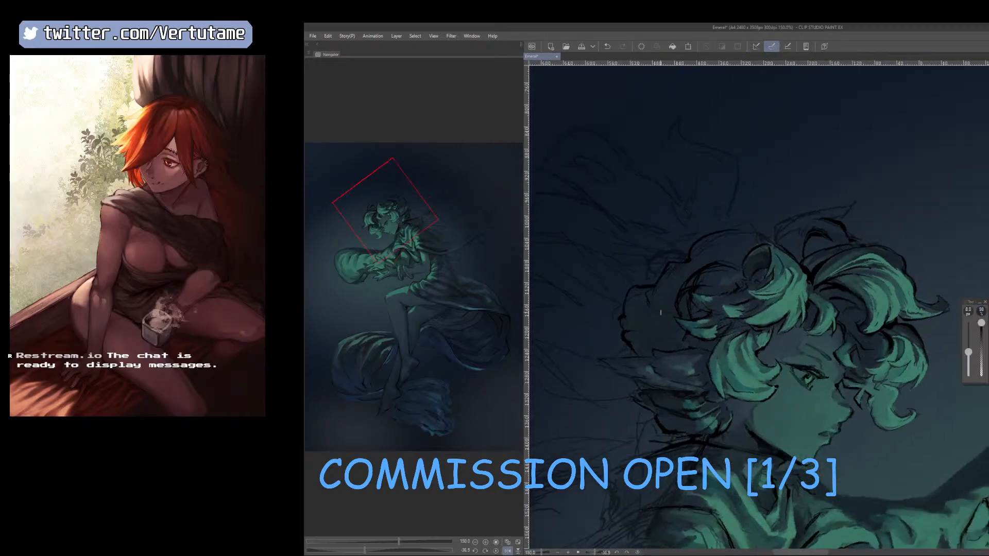
pyautogui.scroll(-2, 661, 312)
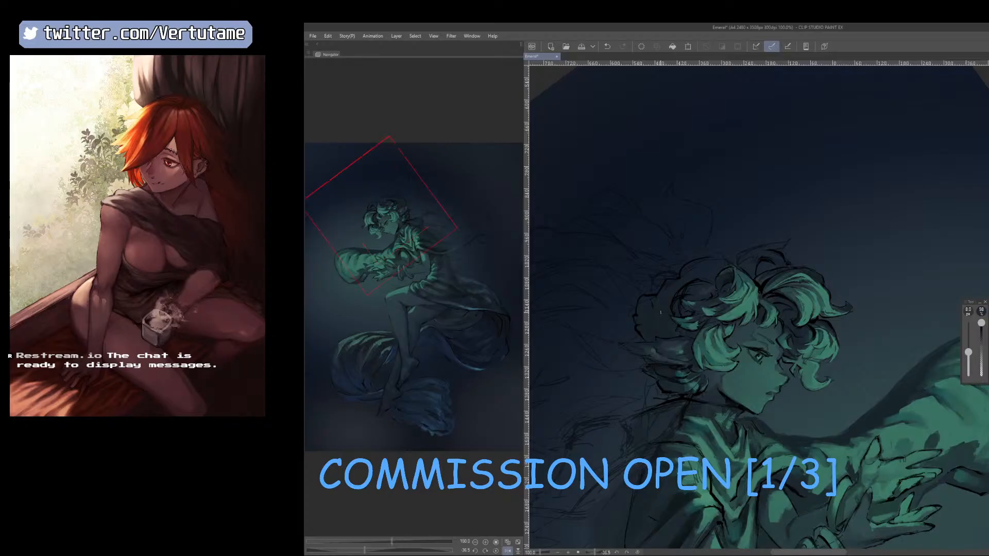
pyautogui.press('h')
pyautogui.moveTo(661, 312); pyautogui.dragTo(700, 227)
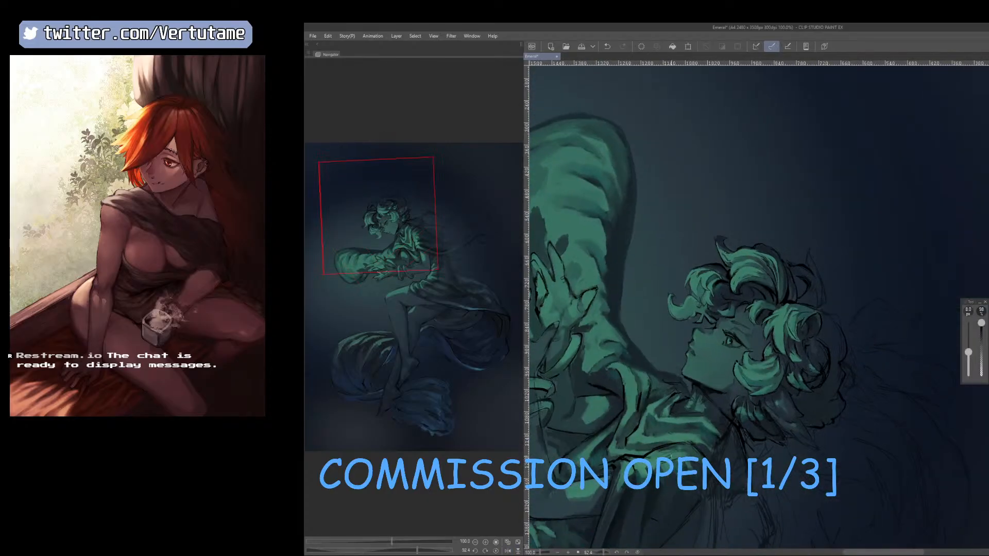
pyautogui.scroll(2, 765, 311)
pyautogui.rightClick(760, 453)
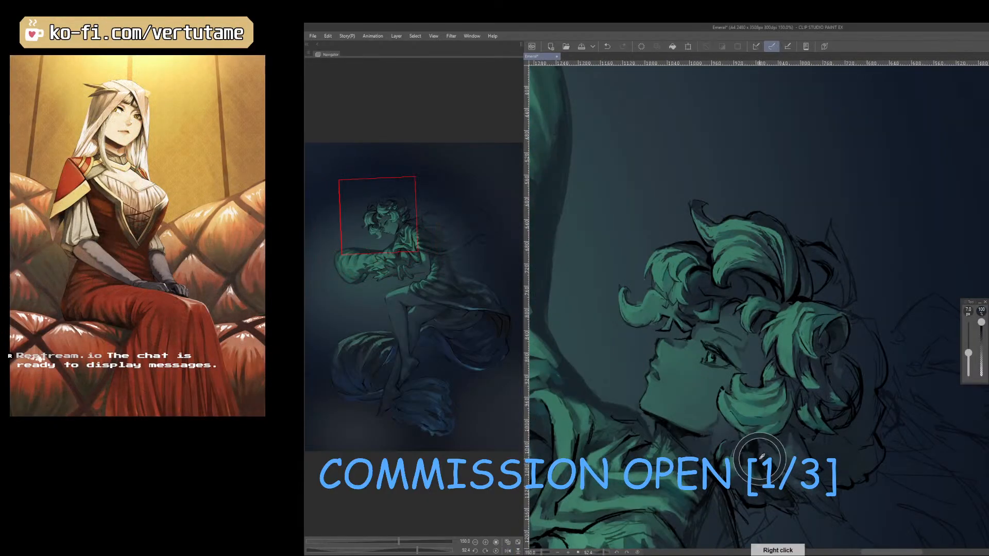
pyautogui.moveTo(759, 453); pyautogui.dragTo(721, 454)
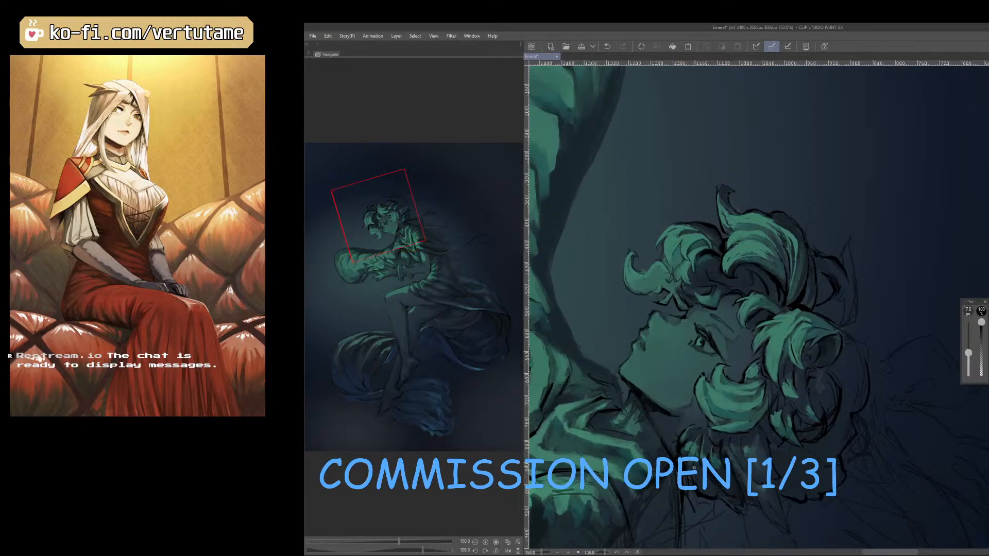
pyautogui.scroll(2, 695, 455)
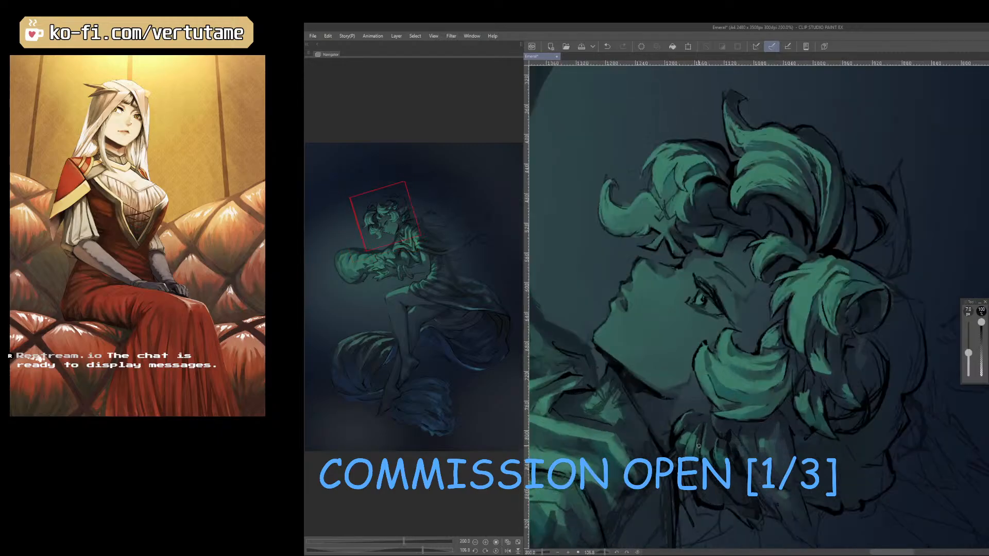
pyautogui.rightClick(696, 465)
pyautogui.rightClick(697, 477)
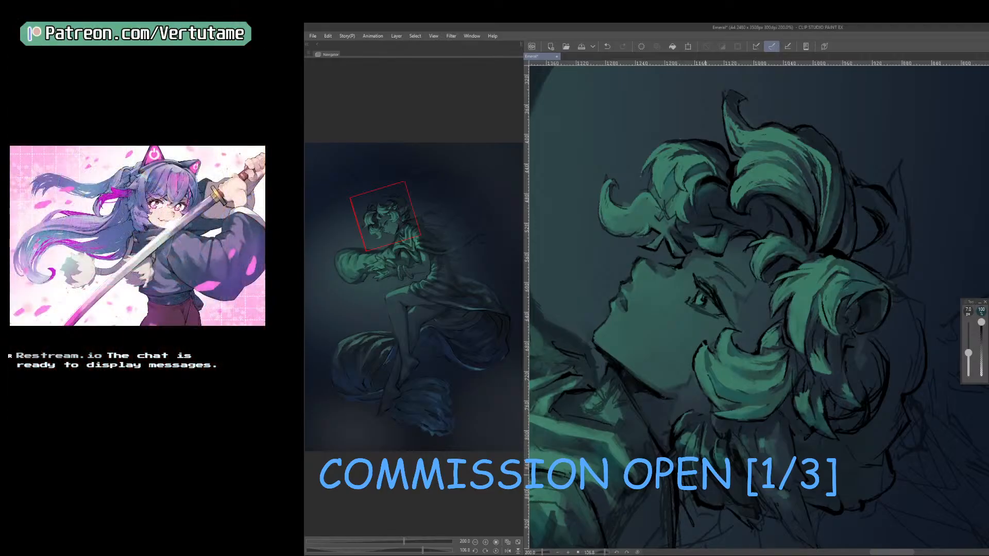
pyautogui.moveTo(705, 463); pyautogui.dragTo(781, 410)
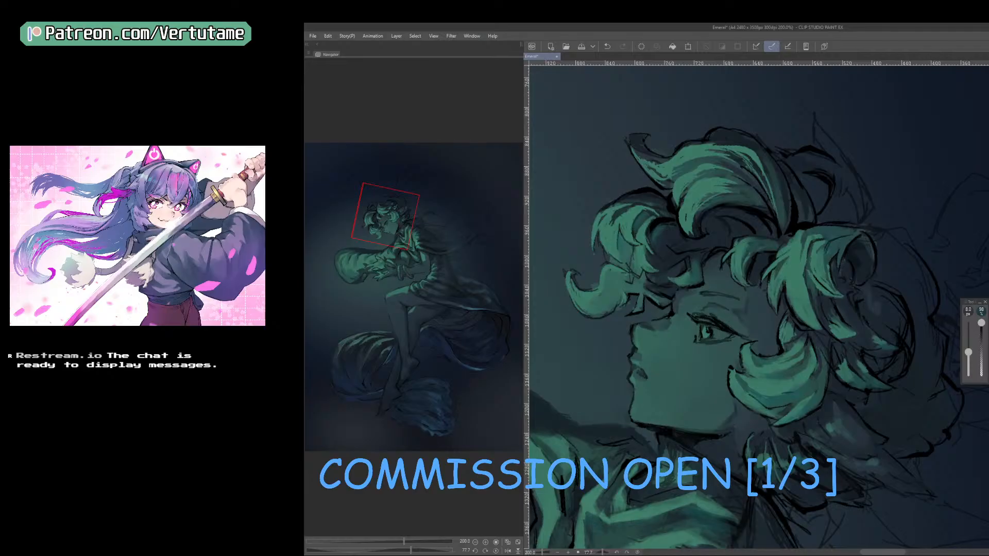
# Touch up the cheek lock's lower edge and the hair at the nape with sampled tones.
pyautogui.rightClick(759, 419)
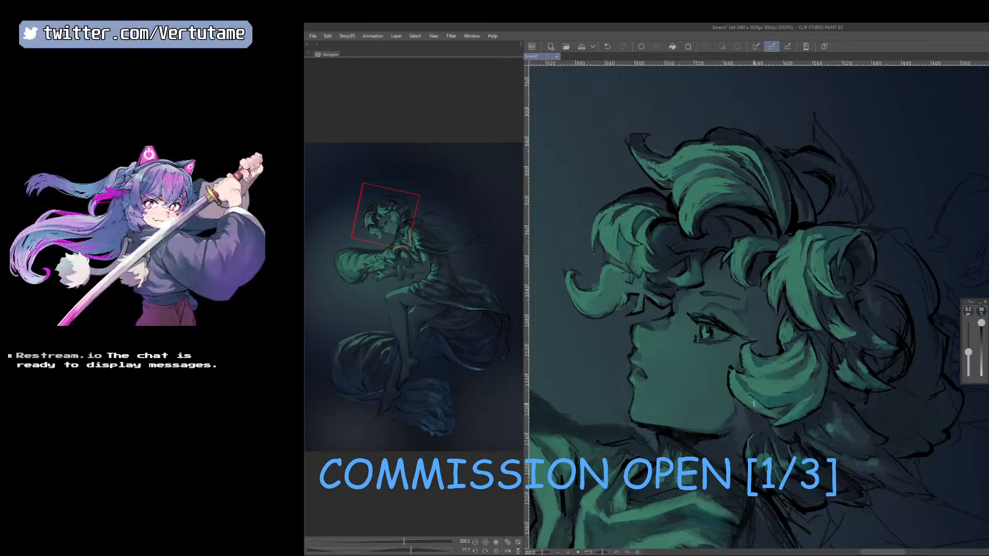
pyautogui.moveTo(752, 407); pyautogui.dragTo(776, 432)
pyautogui.rightClick(770, 431)
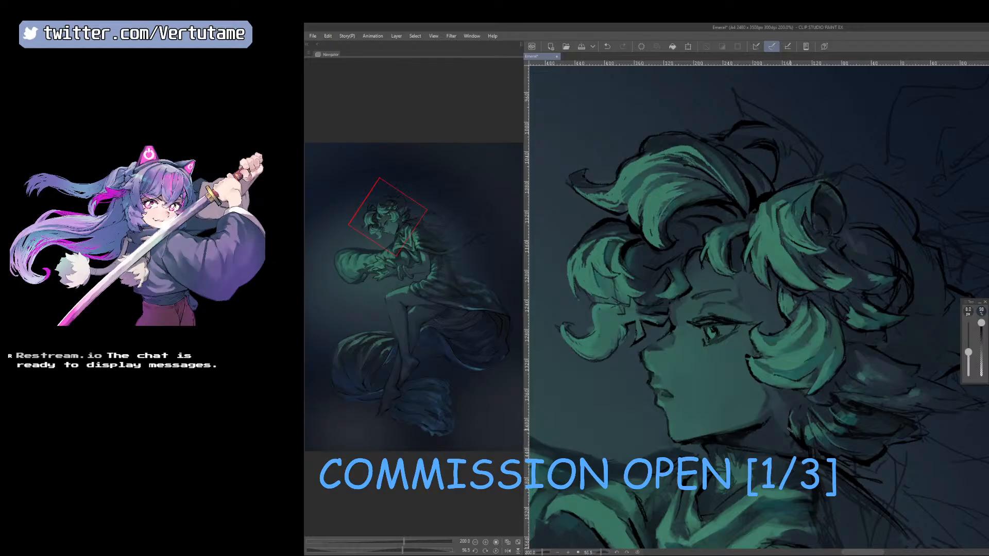
pyautogui.scroll(-1, 789, 430)
pyautogui.moveTo(793, 433); pyautogui.dragTo(907, 438)
pyautogui.moveTo(877, 479); pyautogui.dragTo(804, 463)
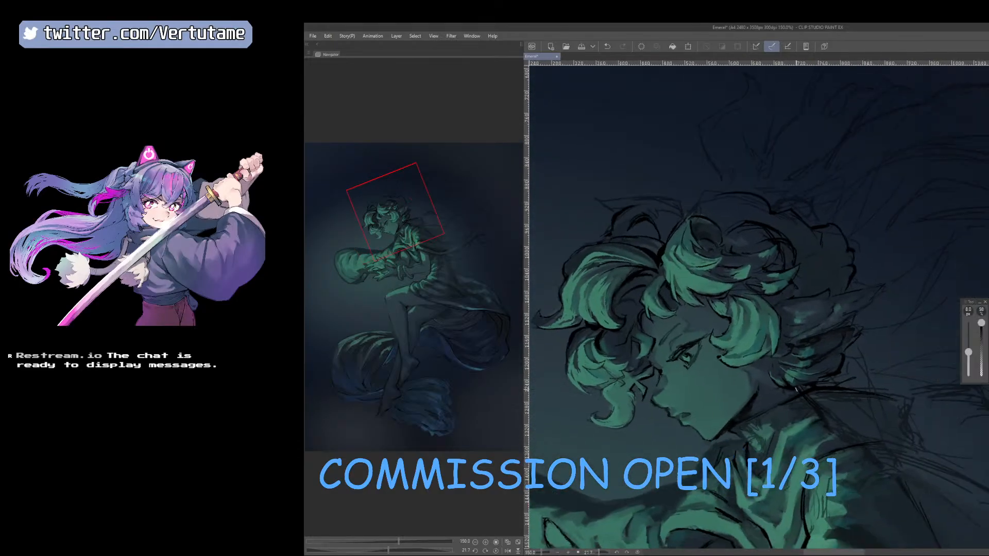
pyautogui.rightClick(796, 391)
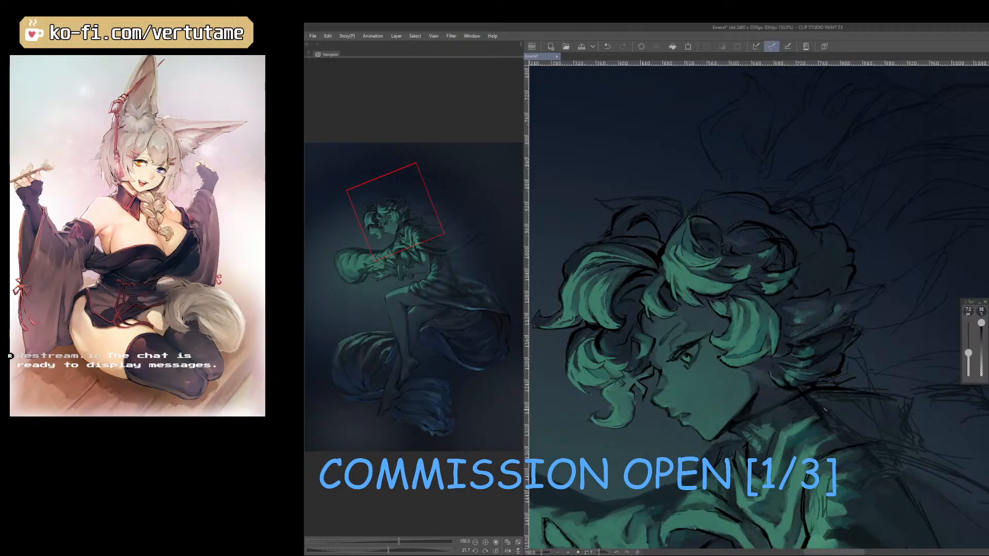
# Clean up the dark area between the nape hair and the collar with sampled tones on the mirrored canvas.
pyautogui.press('h')
pyautogui.moveTo(796, 471); pyautogui.dragTo(855, 368)
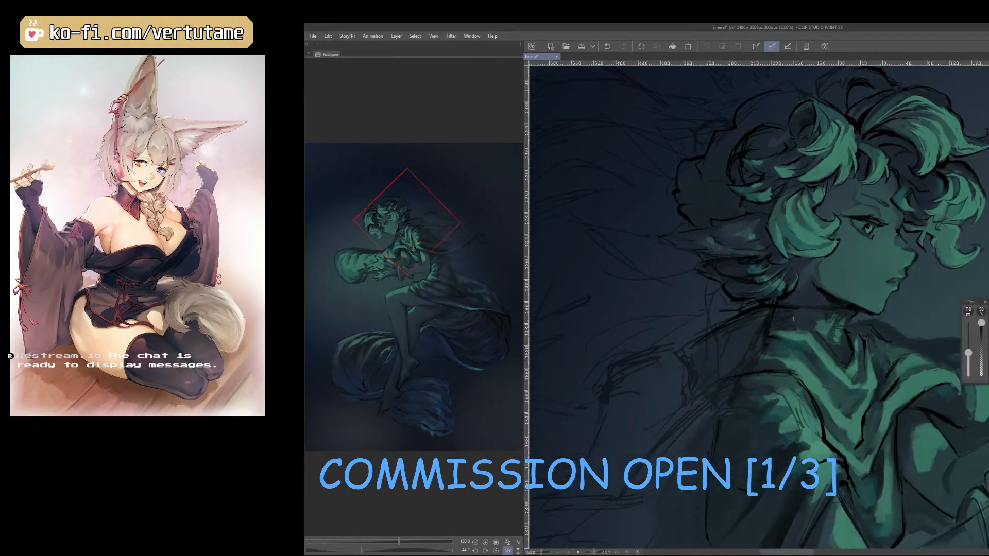
pyautogui.rightClick(782, 317)
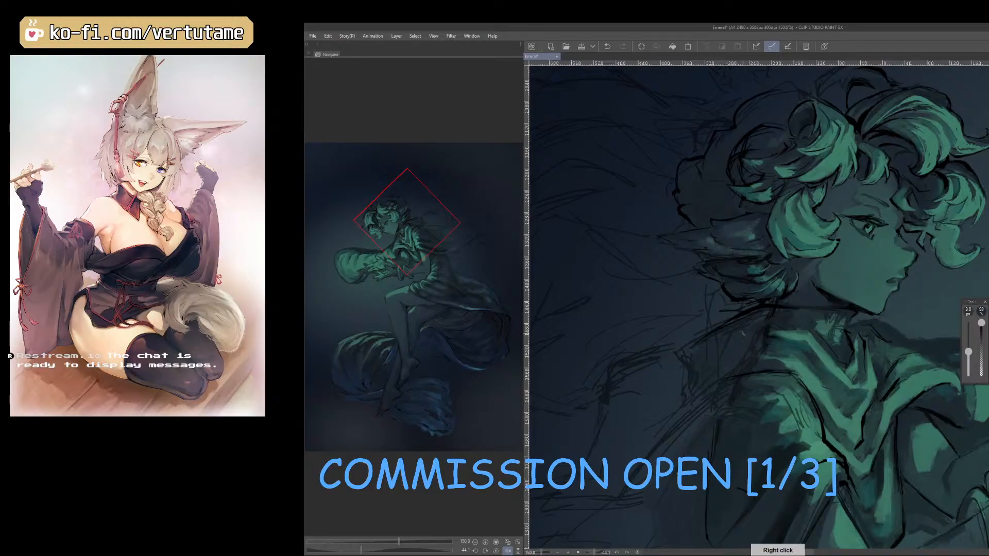
pyautogui.press('[')
pyautogui.rightClick(800, 309)
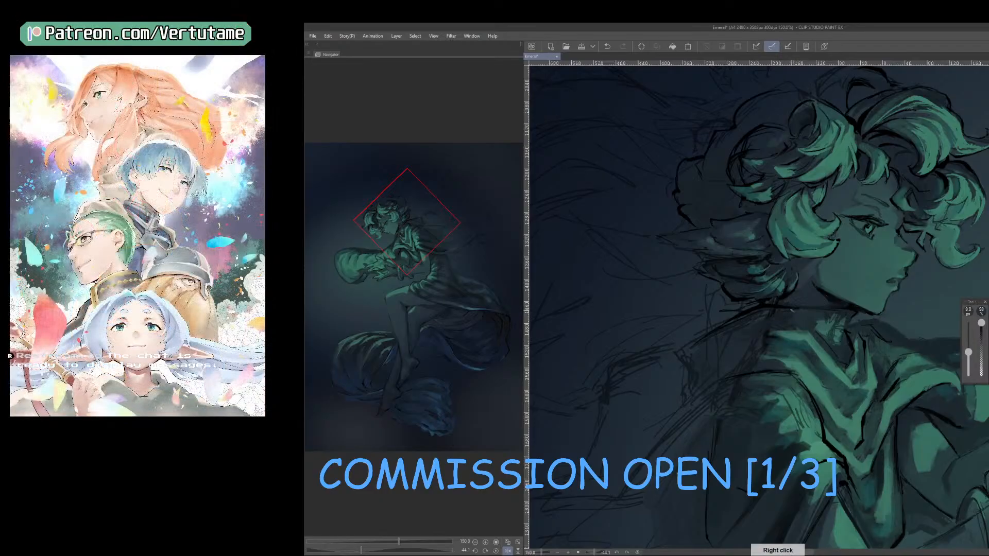
pyautogui.moveTo(795, 311); pyautogui.dragTo(773, 310)
pyautogui.rightClick(764, 311)
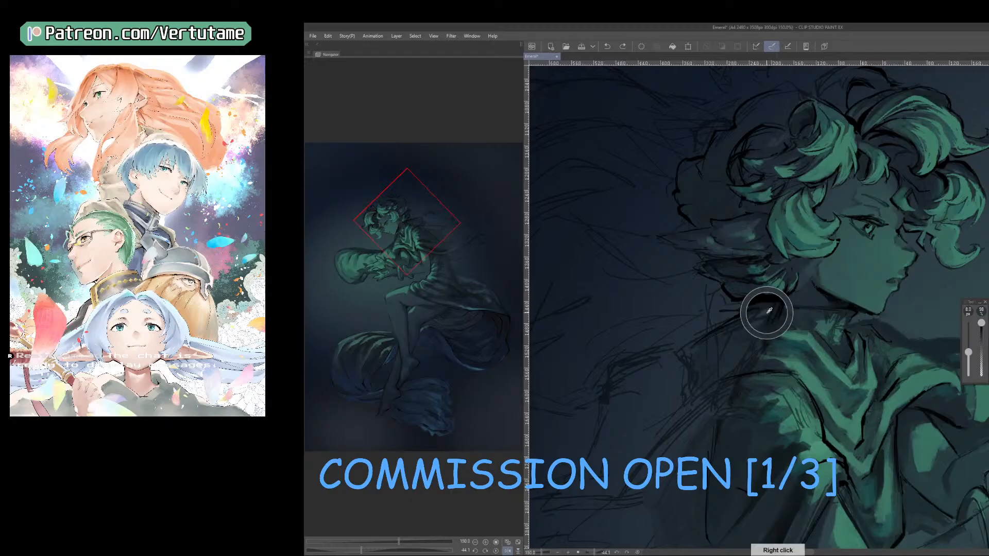
pyautogui.rightClick(767, 310)
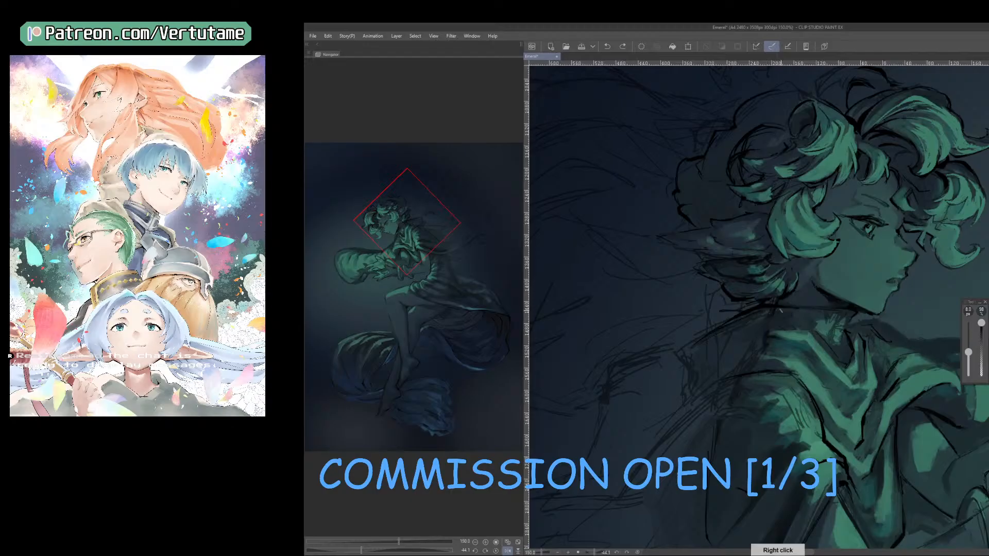
pyautogui.moveTo(777, 309); pyautogui.dragTo(750, 315)
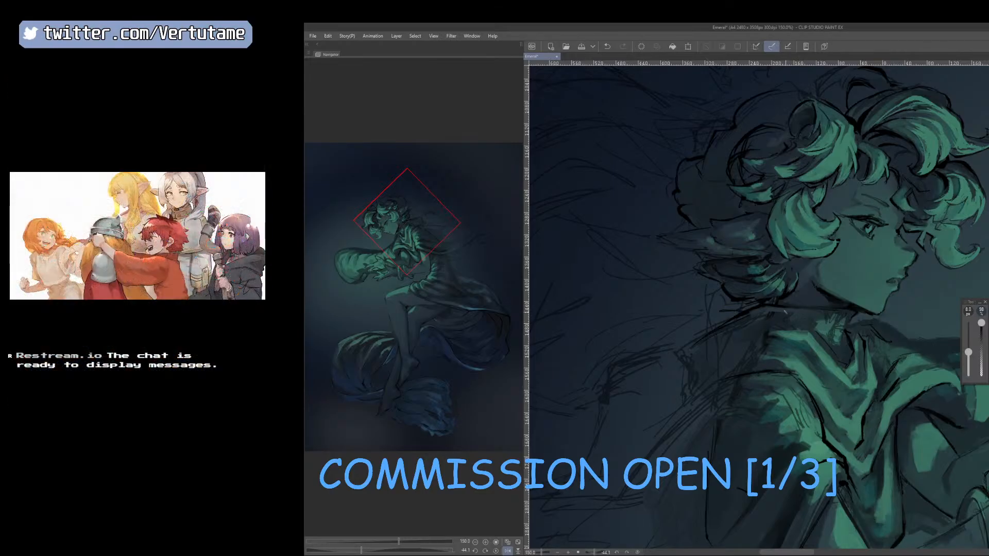
# Refine the collar's edge and the neck shading below the jaw with sampled tones at 10 px.
pyautogui.rightClick(769, 338)
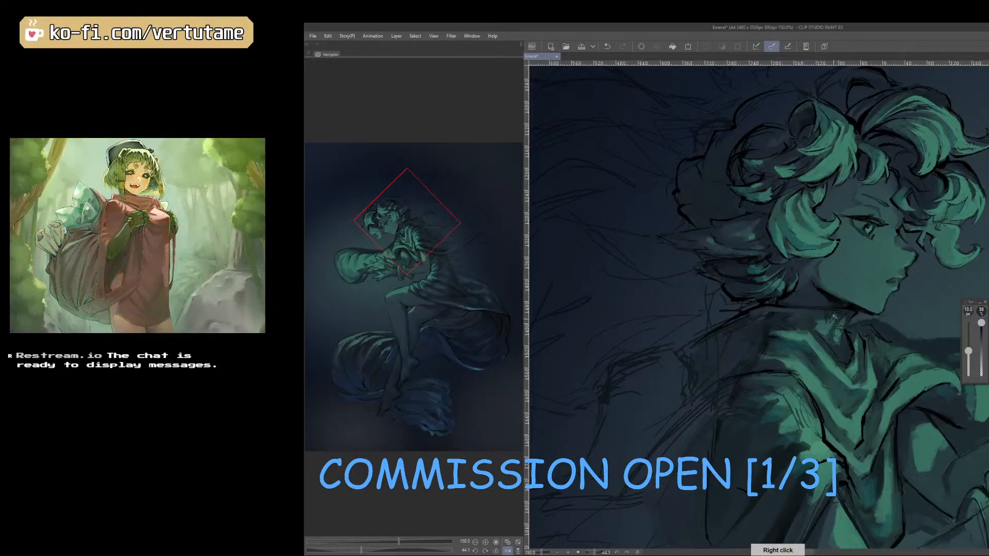
pyautogui.rightClick(850, 316)
pyautogui.rightClick(838, 303)
# Paint over the sketch lines at the cloak's back shoulder in dark tones at 15 px.
pyautogui.press(']')
pyautogui.moveTo(716, 367)
pyautogui.mouseDown()
pyautogui.moveTo(695, 365)
pyautogui.moveTo(702, 397)
pyautogui.mouseUp()
pyautogui.scroll(-1, 702, 396)
pyautogui.moveTo(830, 443); pyautogui.dragTo(875, 320)
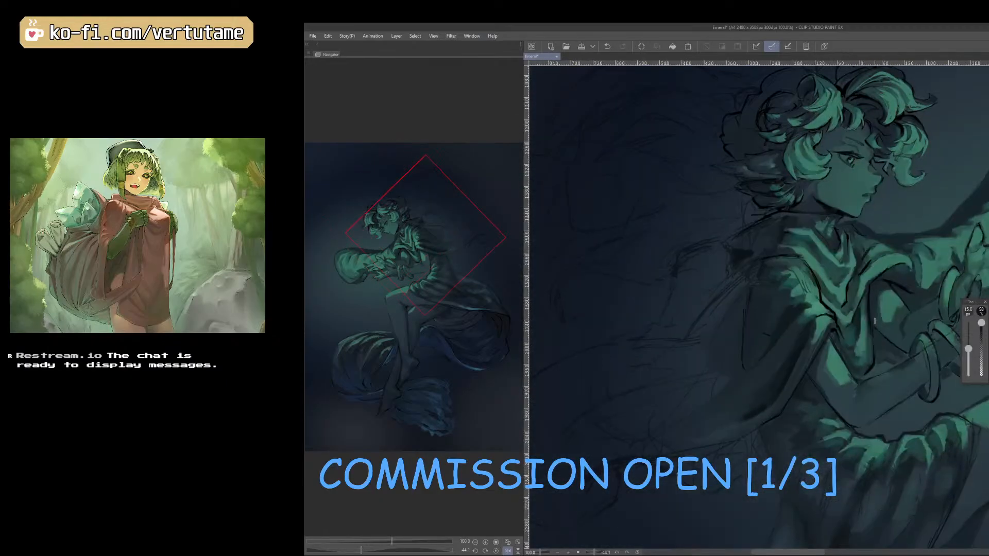
pyautogui.moveTo(732, 267); pyautogui.dragTo(731, 281)
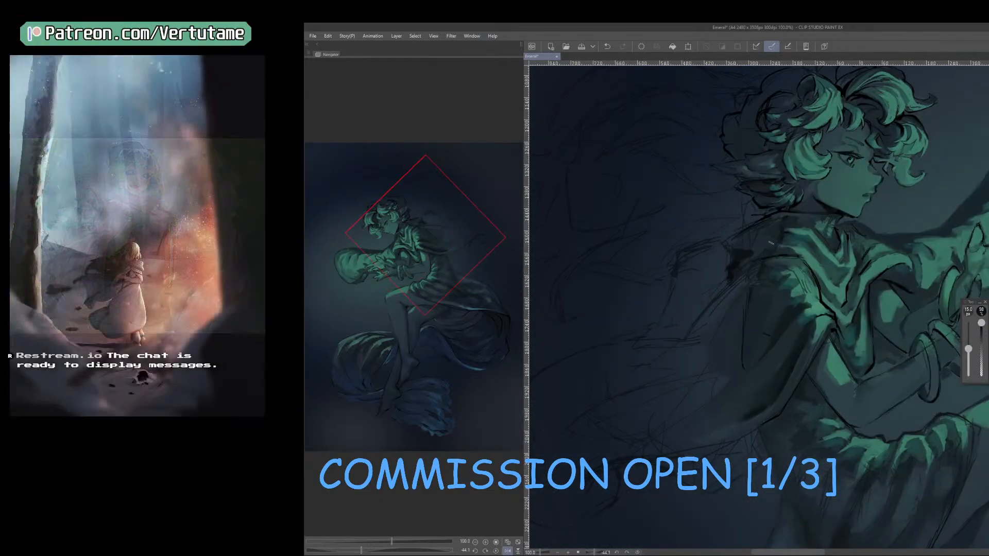
pyautogui.rightClick(744, 250)
# Even out the dark cloak fabric at the back of the shoulder with sampled tones and a slightly larger brush.
pyautogui.press(']')
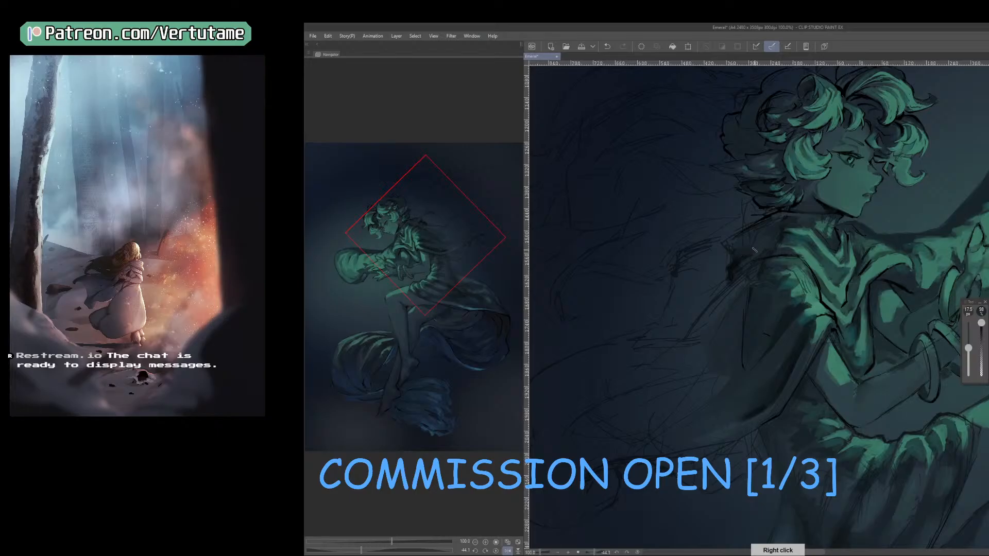
pyautogui.rightClick(733, 265)
pyautogui.moveTo(737, 254)
pyautogui.mouseDown()
pyautogui.moveTo(761, 249)
pyautogui.moveTo(733, 248)
pyautogui.moveTo(742, 236)
pyautogui.moveTo(760, 232)
pyautogui.moveTo(735, 252)
pyautogui.moveTo(768, 239)
pyautogui.moveTo(736, 252)
pyautogui.mouseUp()
pyautogui.rightClick(767, 243)
pyautogui.rightClick(750, 243)
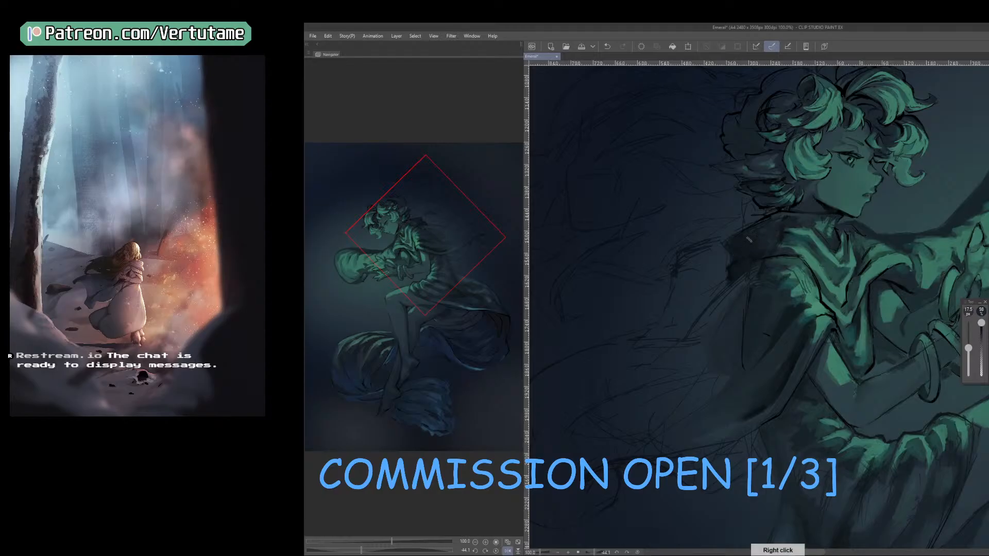
# Blend the cloak's upper edge below the nape with sampled tones at 15 px, comparing it on the unmirrored canvas.
pyautogui.rightClick(805, 219)
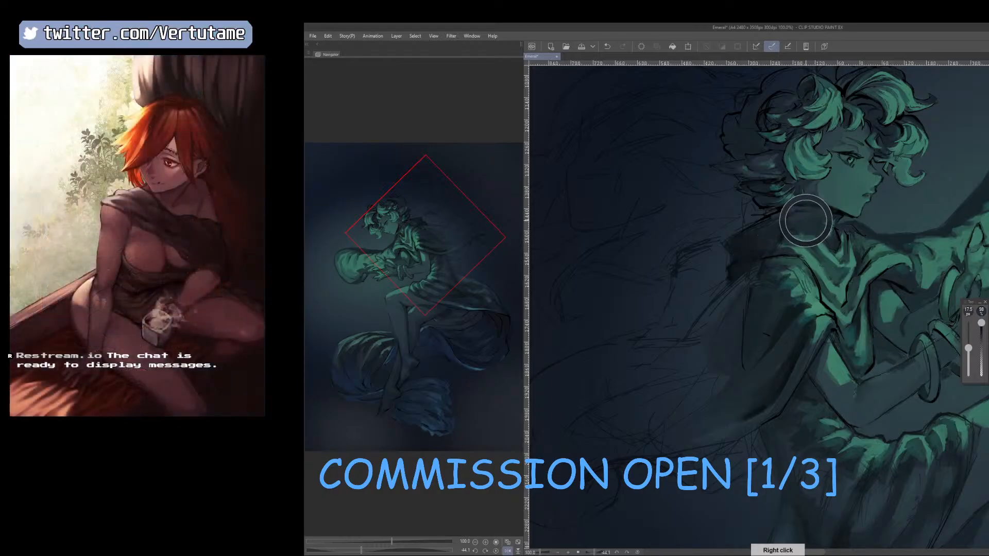
pyautogui.rightClick(779, 224)
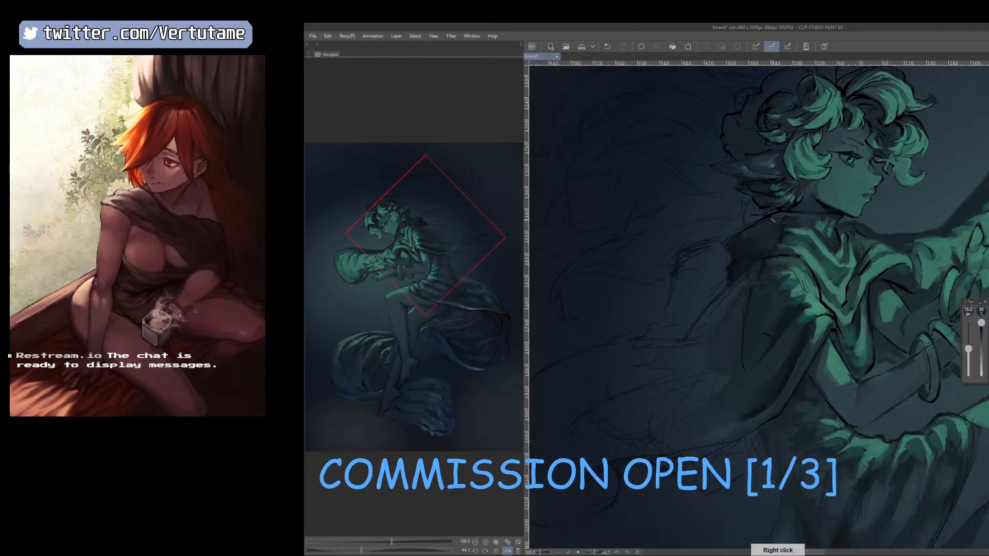
pyautogui.rightClick(743, 245)
pyautogui.press('h')
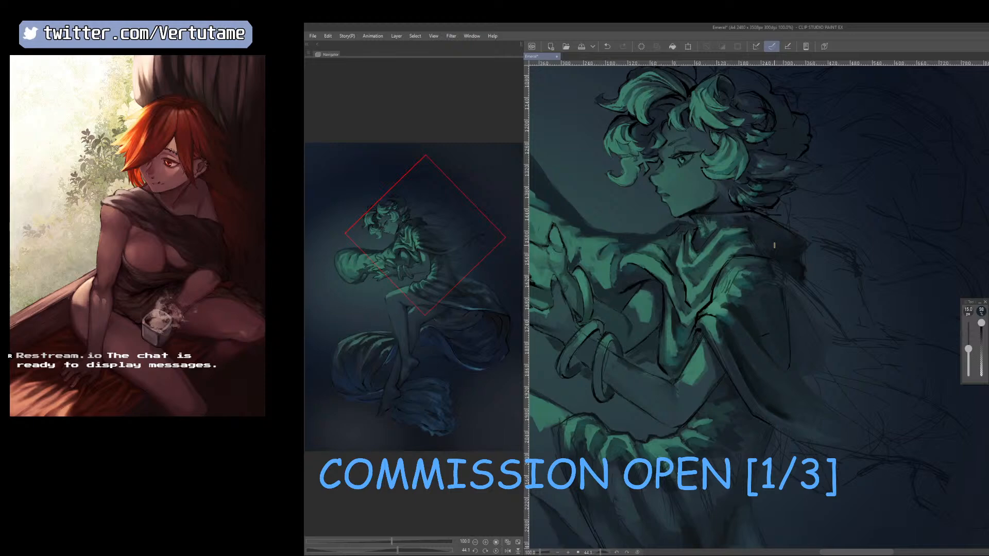
pyautogui.press('h')
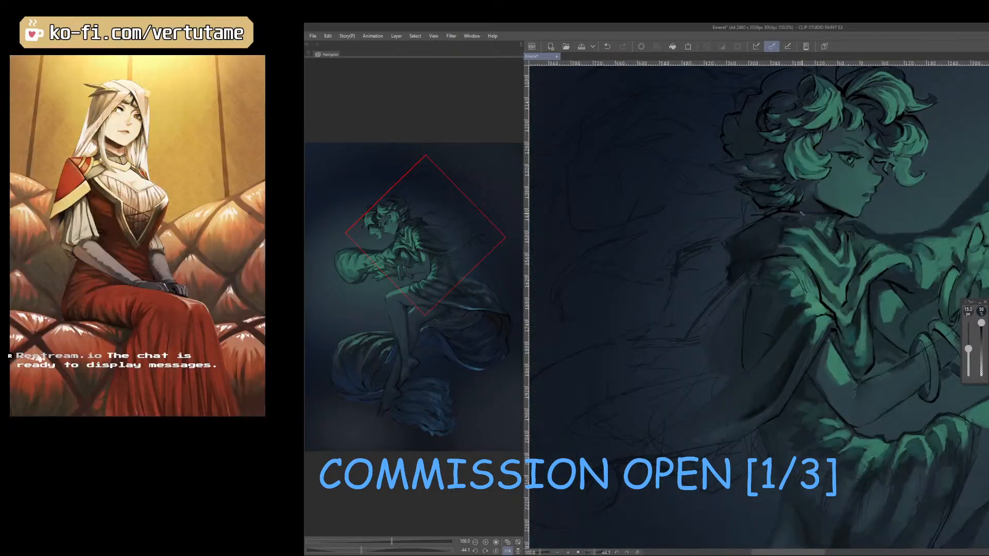
pyautogui.rightClick(789, 213)
pyautogui.moveTo(789, 217); pyautogui.dragTo(788, 215)
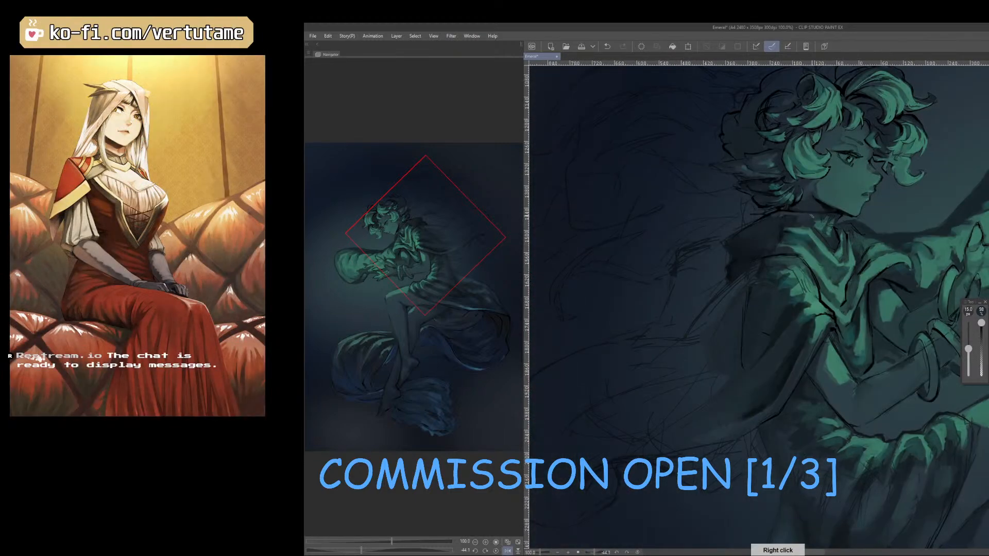
# Refine the cloak's folds and shadow at the back shoulder with sampled tones at 10 px.
pyautogui.press('[')
pyautogui.press('[')
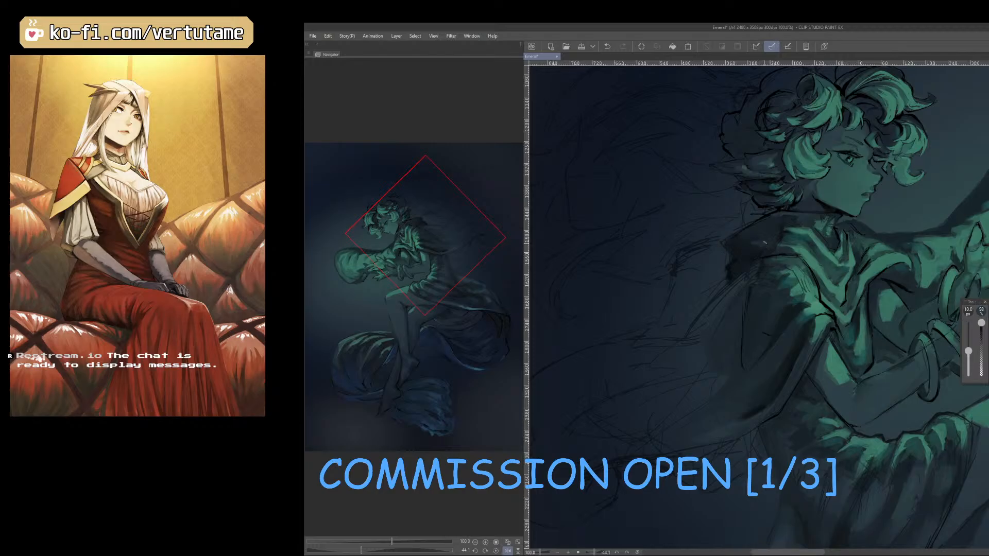
pyautogui.rightClick(753, 237)
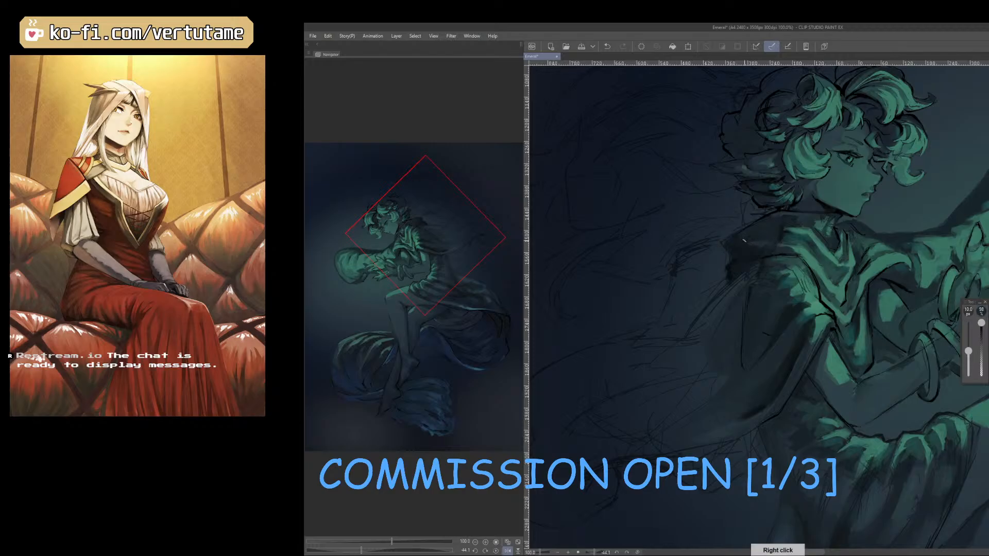
pyautogui.rightClick(758, 242)
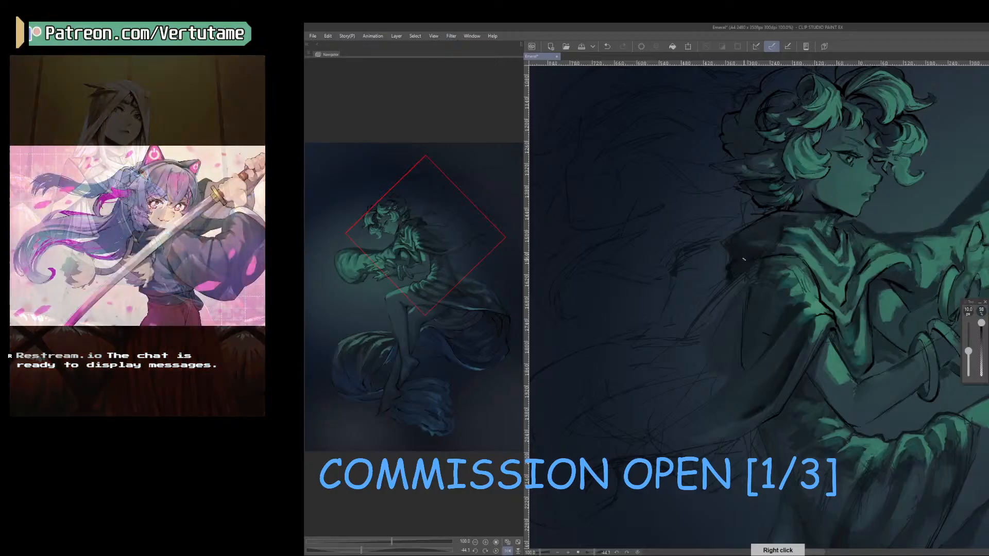
pyautogui.moveTo(746, 263); pyautogui.dragTo(738, 268)
pyautogui.rightClick(750, 253)
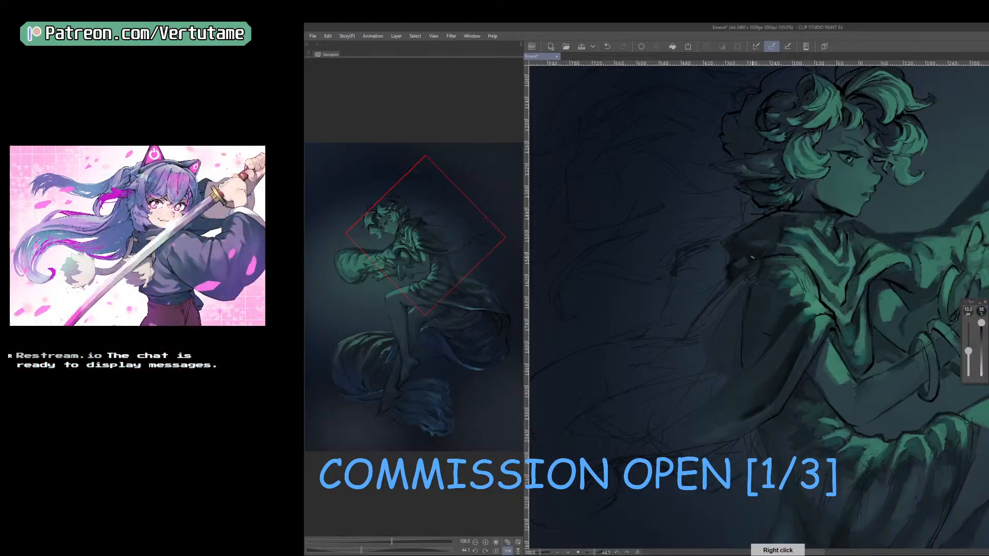
# Touch up the cloak's shoulder corner with a sampled tone and compare the figure from a distance and unmirrored.
pyautogui.press('h')
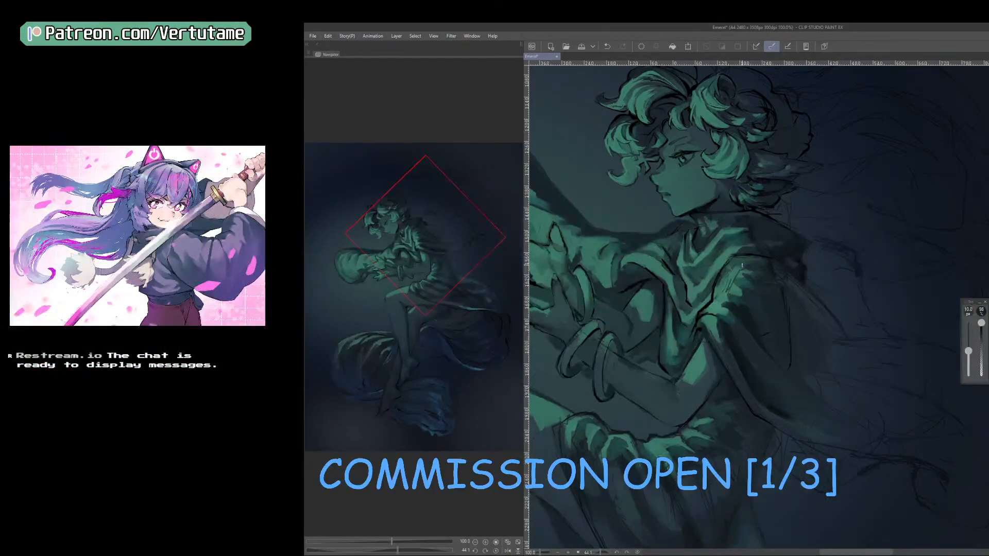
pyautogui.press('h')
pyautogui.rightClick(733, 269)
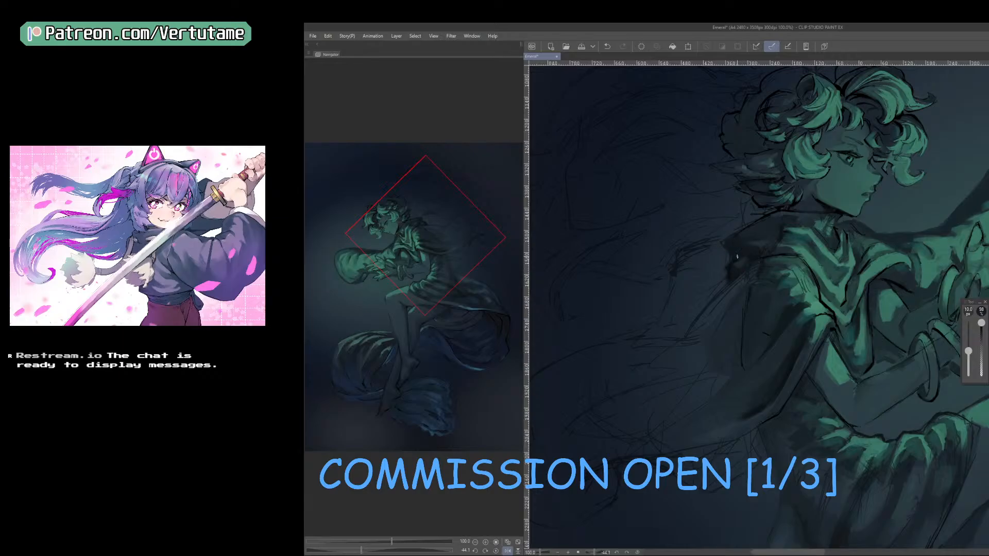
pyautogui.scroll(-1, 738, 256)
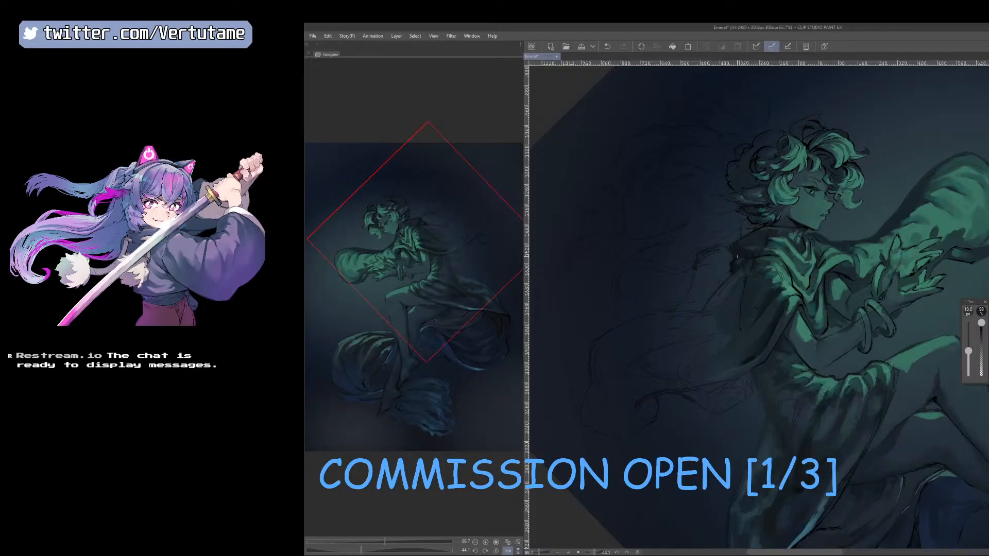
pyautogui.press('h')
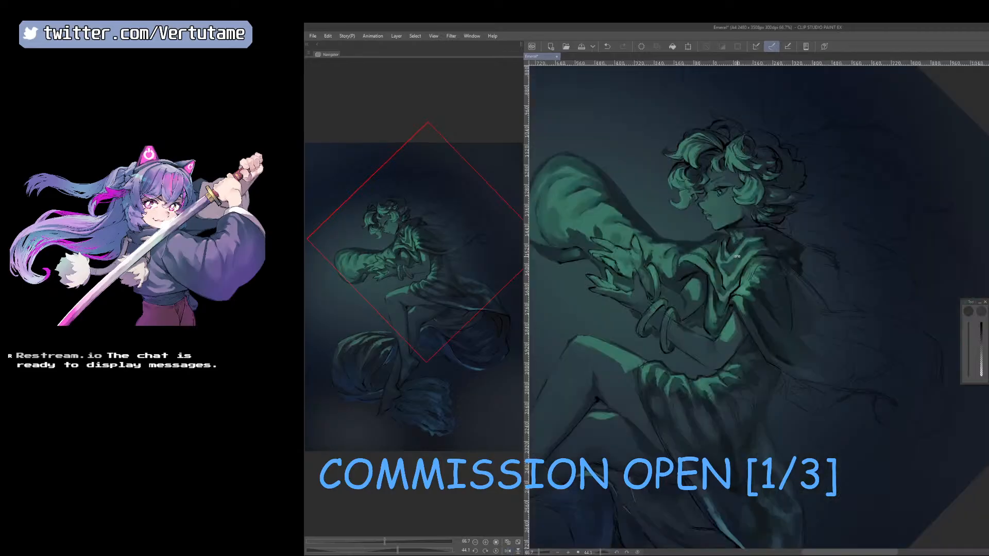
# Touch up the collar below the neck with a sampled tone and an 8 px brush.
pyautogui.moveTo(737, 256); pyautogui.dragTo(716, 278)
pyautogui.moveTo(767, 298); pyautogui.dragTo(849, 393)
pyautogui.scroll(1, 771, 316)
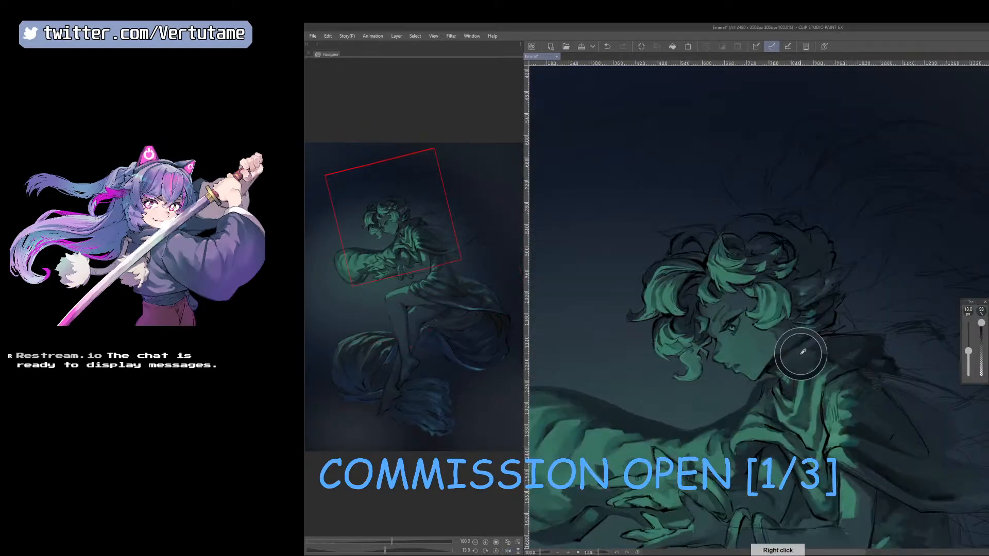
pyautogui.rightClick(801, 354)
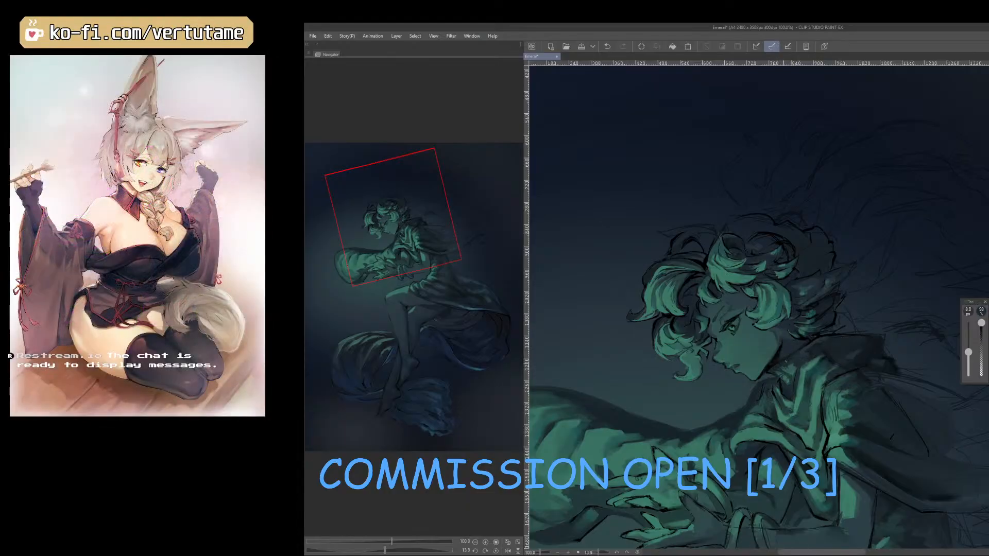
pyautogui.moveTo(854, 356); pyautogui.dragTo(836, 412)
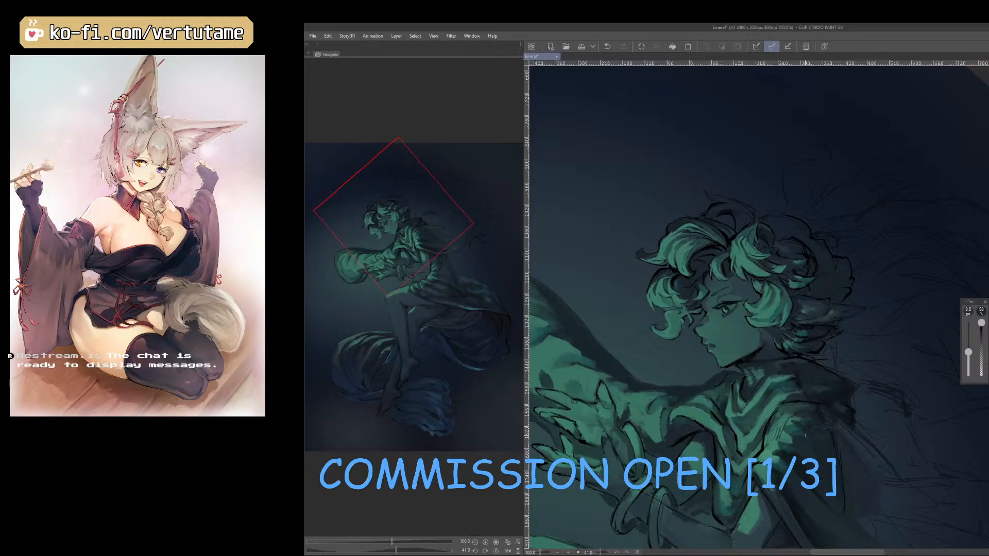
pyautogui.moveTo(838, 451); pyautogui.dragTo(835, 423)
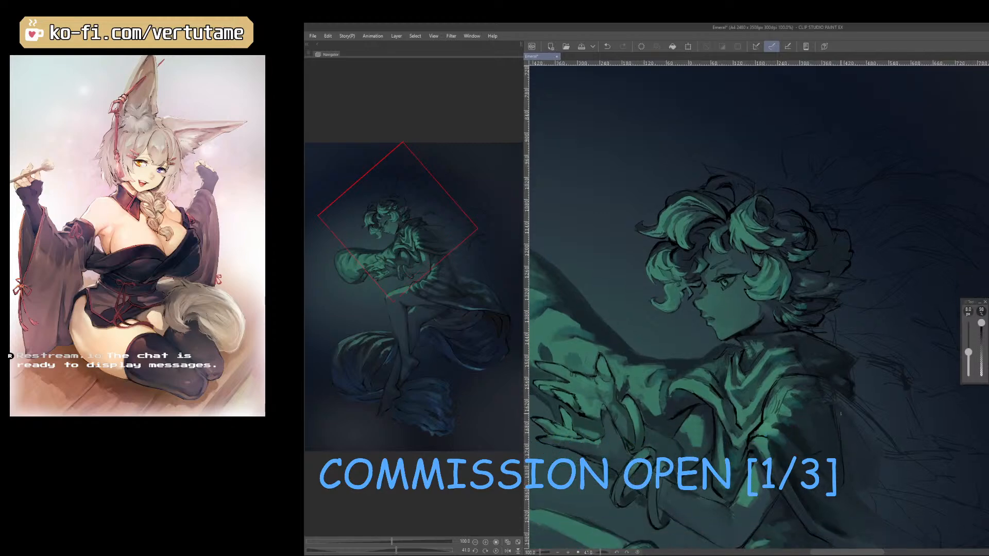
# Paint the lit fold at the front of the collar under the chin with sampled greens.
pyautogui.scroll(1, 756, 343)
pyautogui.rightClick(752, 369)
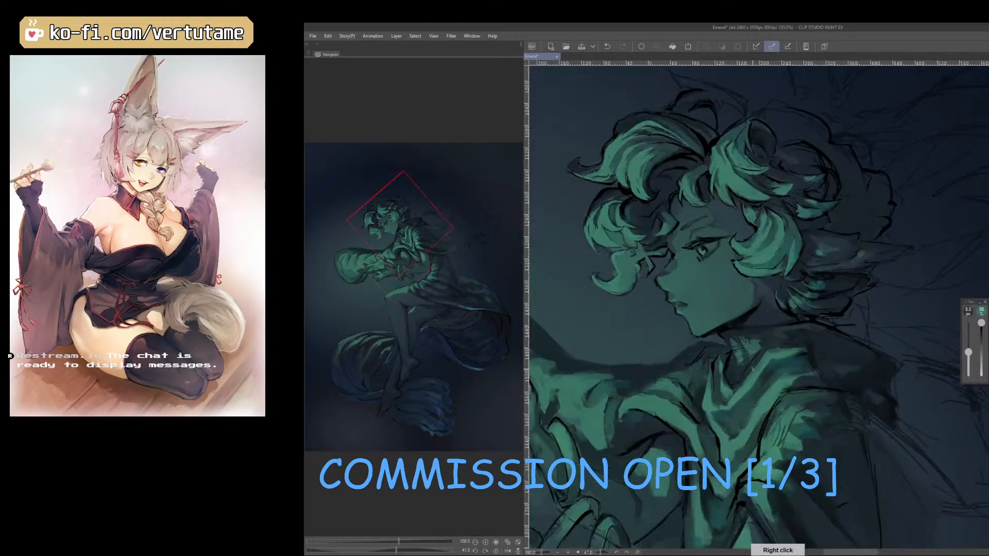
pyautogui.rightClick(743, 352)
pyautogui.moveTo(732, 341)
pyautogui.mouseDown()
pyautogui.moveTo(740, 353)
pyautogui.moveTo(759, 342)
pyautogui.mouseUp()
pyautogui.press('[')
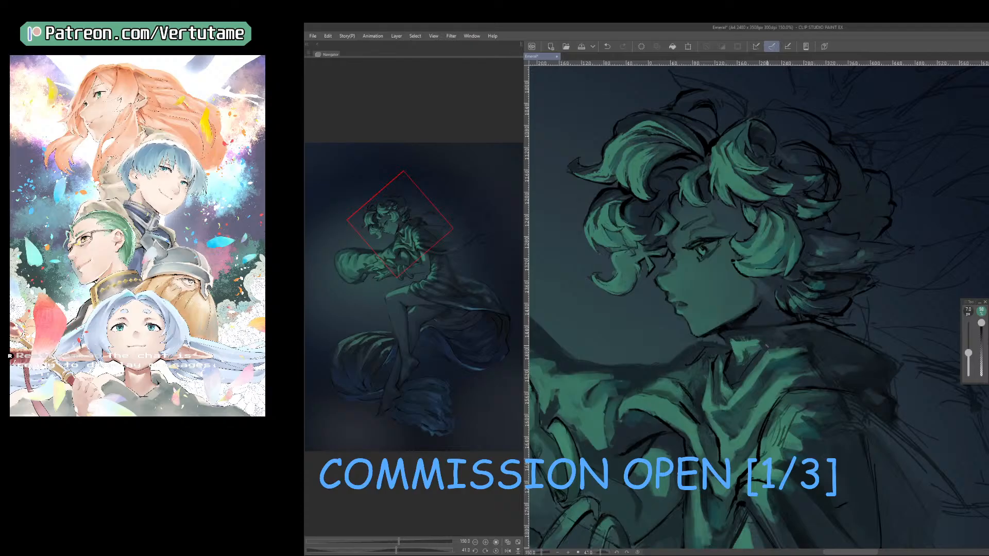
# Refine the collar's lit edge on the mirrored canvas with sampled tones at 7 to 8 px, and restore the unmirrored view.
pyautogui.press('h')
pyautogui.moveTo(760, 353)
pyautogui.mouseDown()
pyautogui.moveTo(862, 390)
pyautogui.moveTo(850, 325)
pyautogui.moveTo(806, 312)
pyautogui.mouseUp()
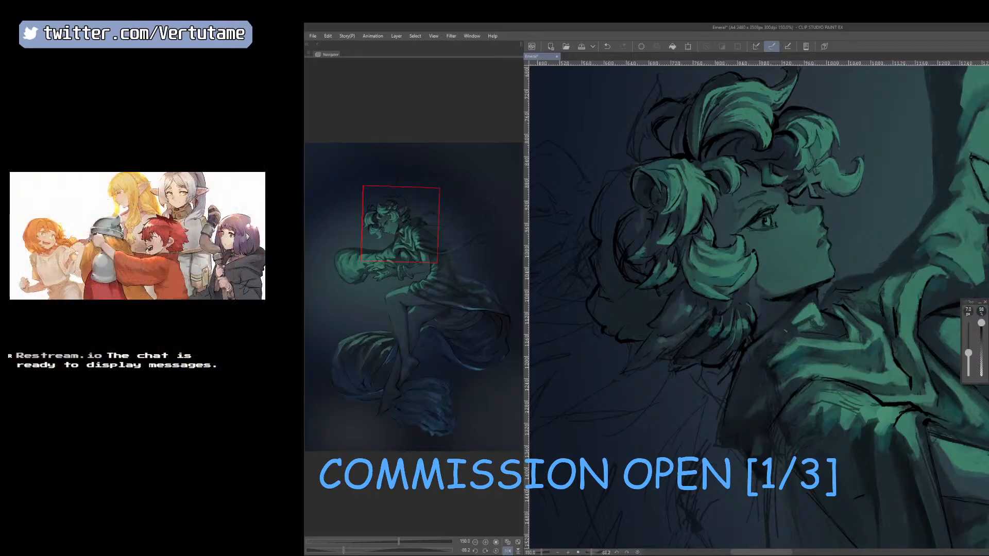
pyautogui.rightClick(814, 319)
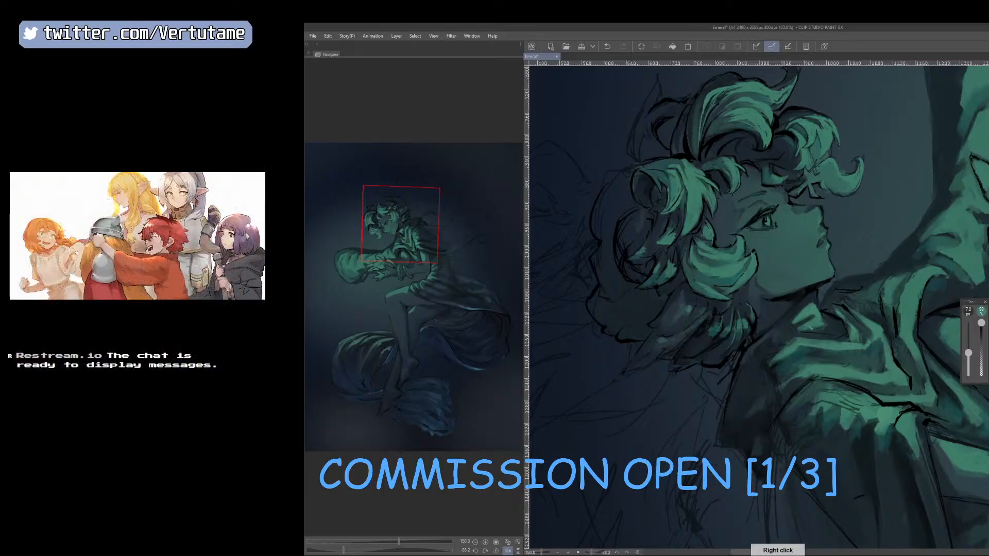
pyautogui.press(']')
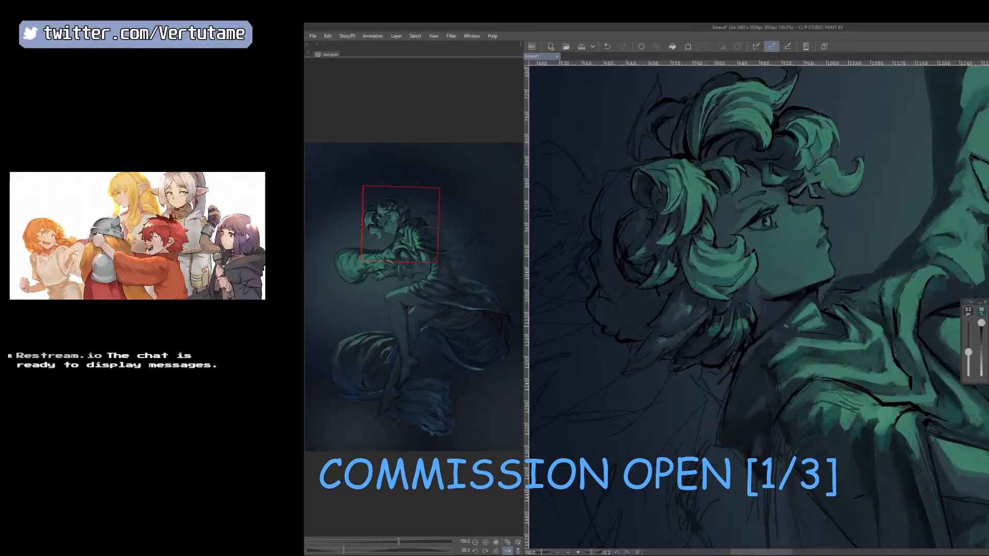
pyautogui.rightClick(811, 307)
pyautogui.press('h')
pyautogui.moveTo(785, 418); pyautogui.dragTo(859, 372)
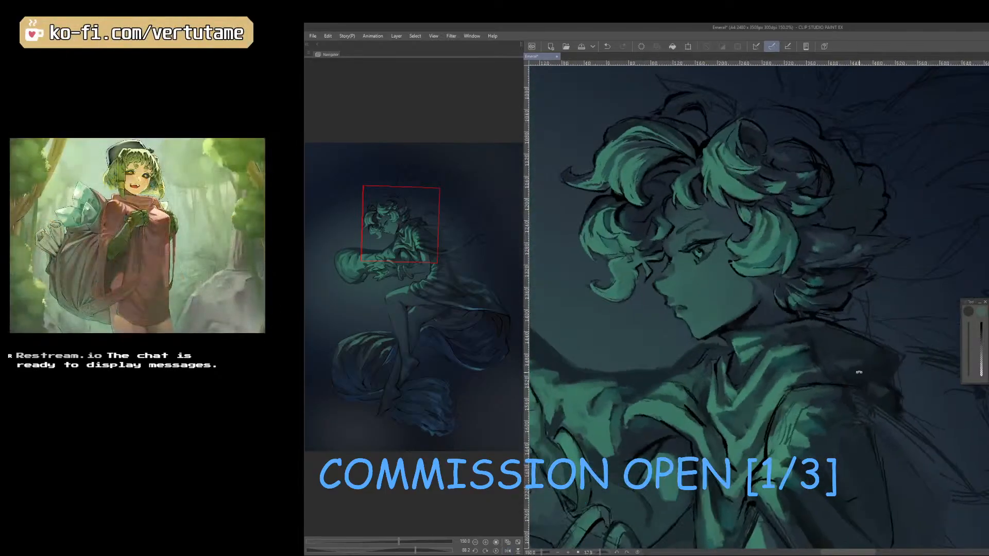
# Adjust the collar's folds beneath the jaw with sampled tones and compare the whole figure from a distance in both orientations.
pyautogui.rightClick(762, 332)
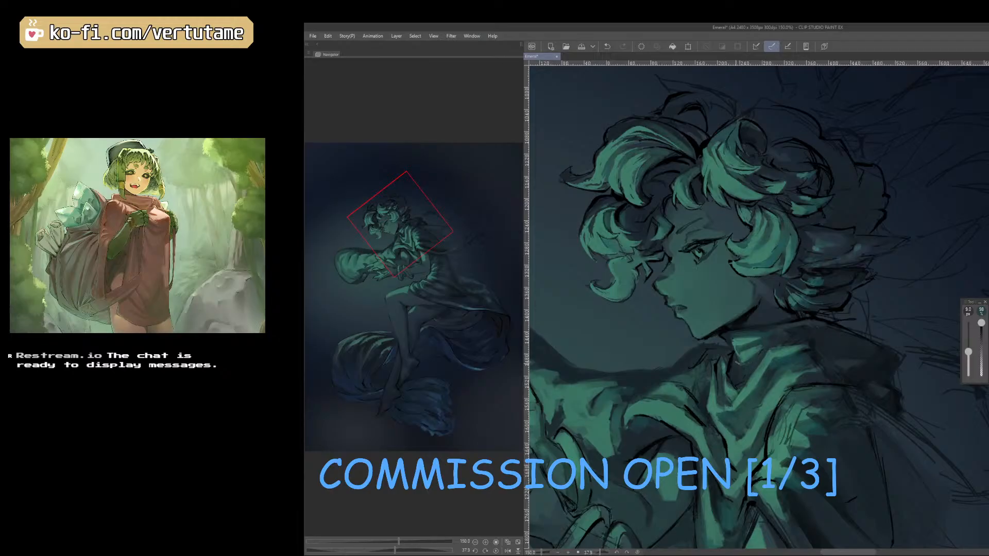
pyautogui.rightClick(732, 357)
pyautogui.press('h')
pyautogui.rightClick(794, 345)
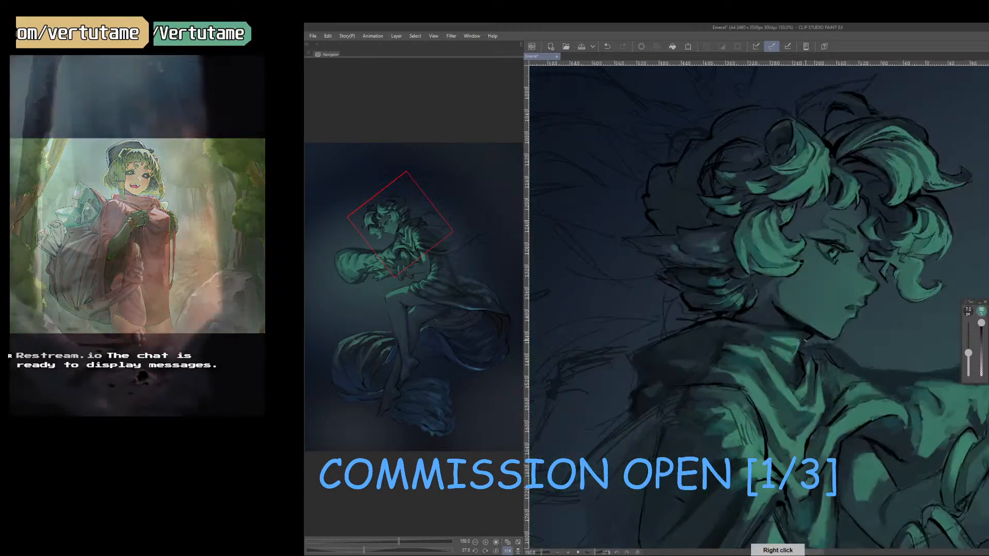
pyautogui.scroll(-2, 800, 345)
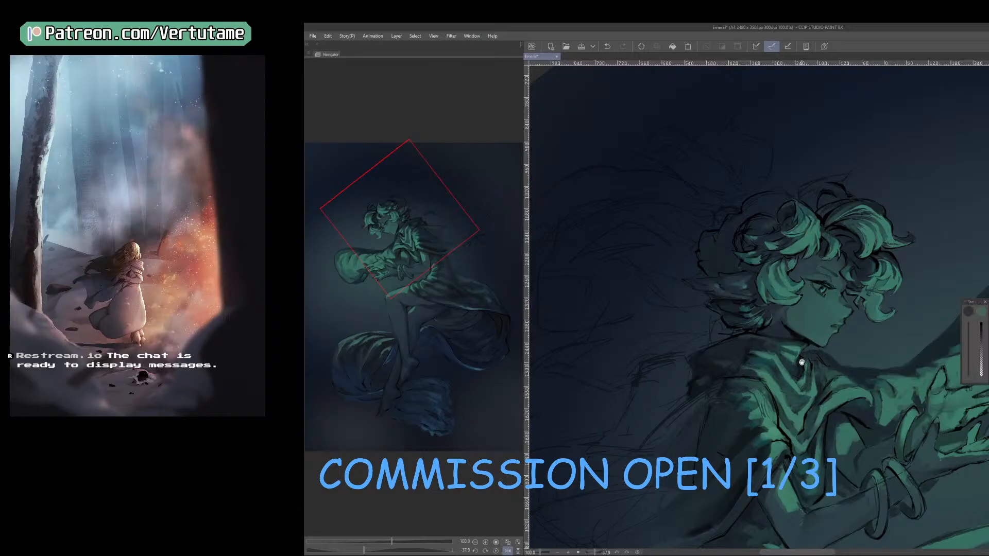
pyautogui.moveTo(846, 478); pyautogui.dragTo(869, 387)
pyautogui.scroll(-1, 882, 395)
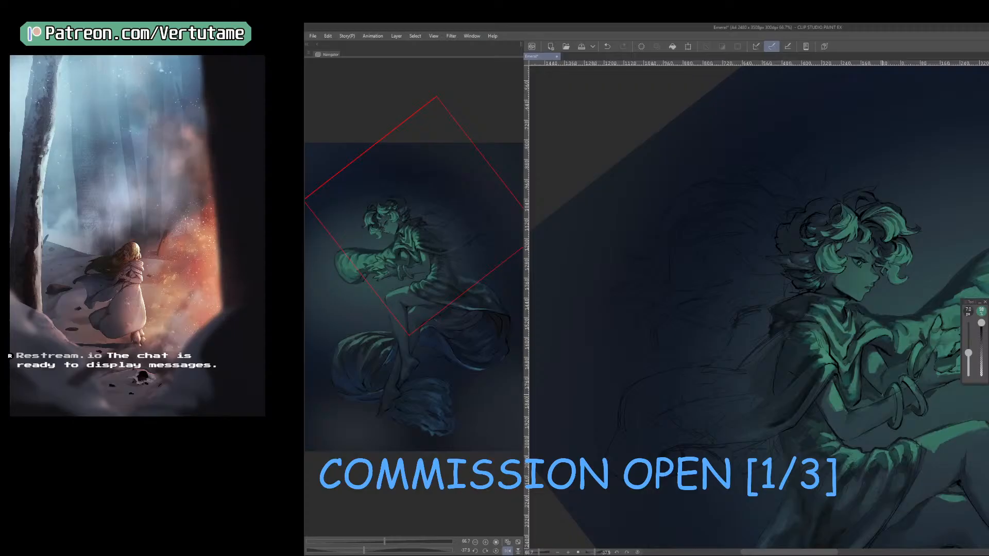
pyautogui.moveTo(883, 395); pyautogui.dragTo(829, 326)
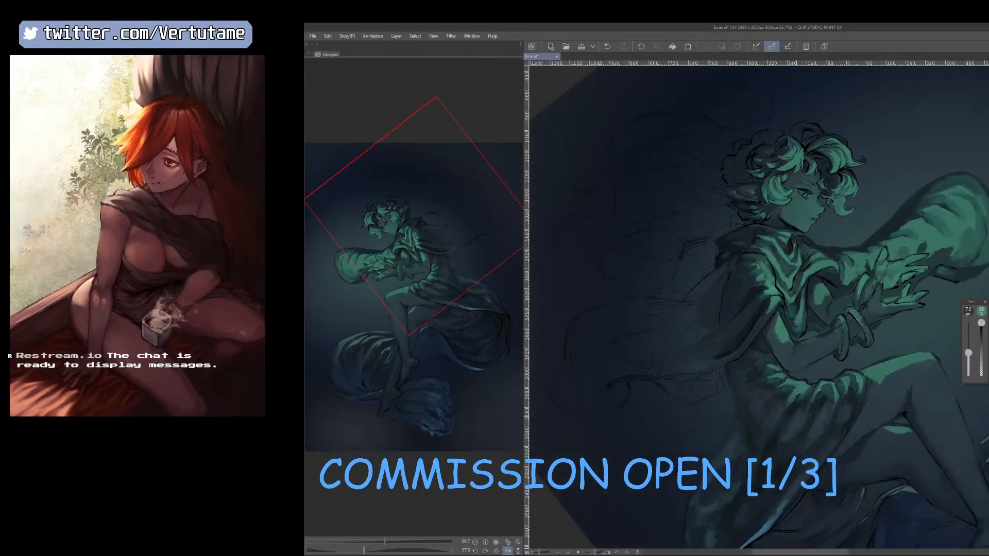
pyautogui.scroll(-1, 796, 416)
pyautogui.press('h')
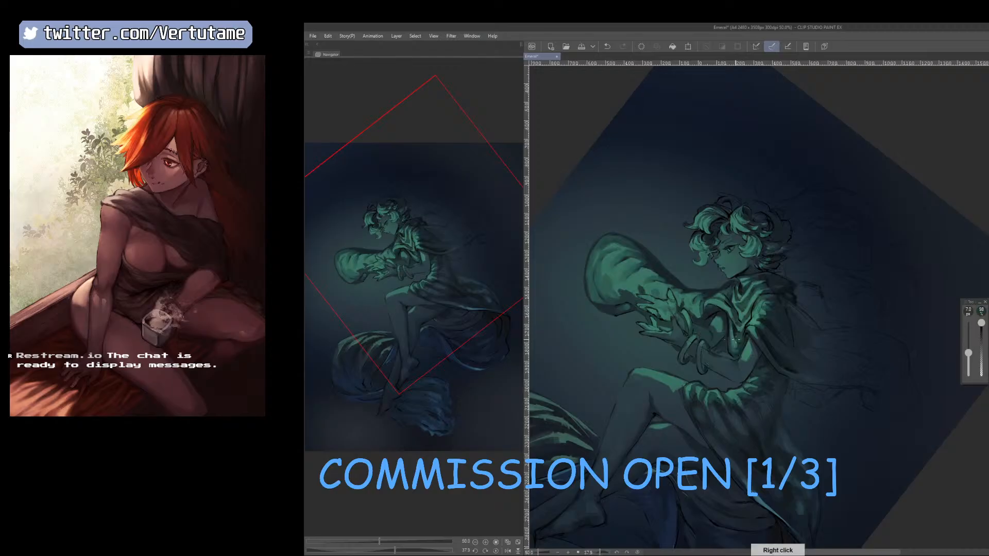
# Block in the cloak's underside trailing behind the waist with a sampled tone and an enlarged brush.
pyautogui.scroll(1, 809, 358)
pyautogui.moveTo(812, 443); pyautogui.dragTo(865, 409)
pyautogui.press(']')
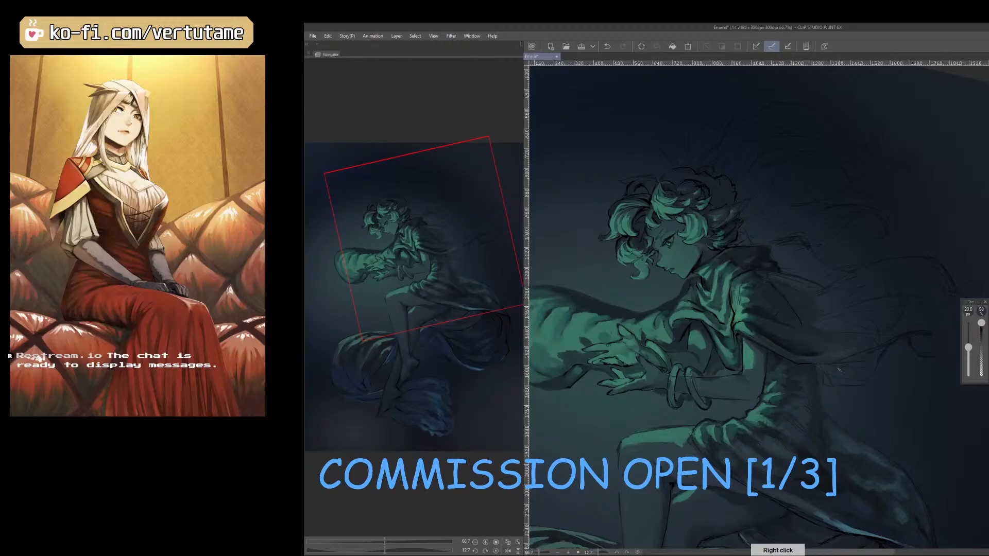
pyautogui.rightClick(818, 366)
pyautogui.press(']')
pyautogui.moveTo(823, 367)
pyautogui.mouseDown()
pyautogui.moveTo(865, 376)
pyautogui.moveTo(875, 354)
pyautogui.mouseUp()
# Paint the pale curled tip of the trailing cloak at 30 px on the mirrored canvas.
pyautogui.press('h')
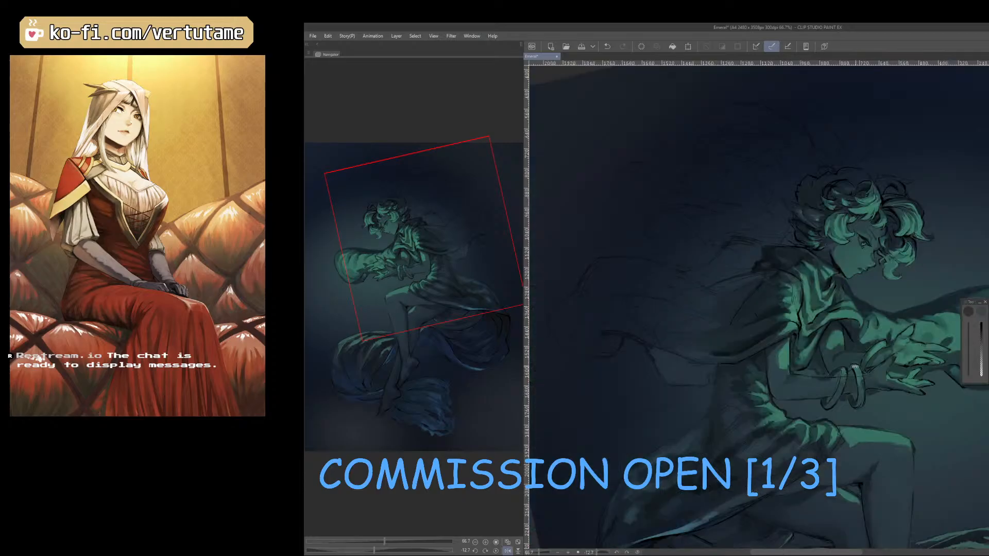
pyautogui.moveTo(613, 335); pyautogui.dragTo(640, 398)
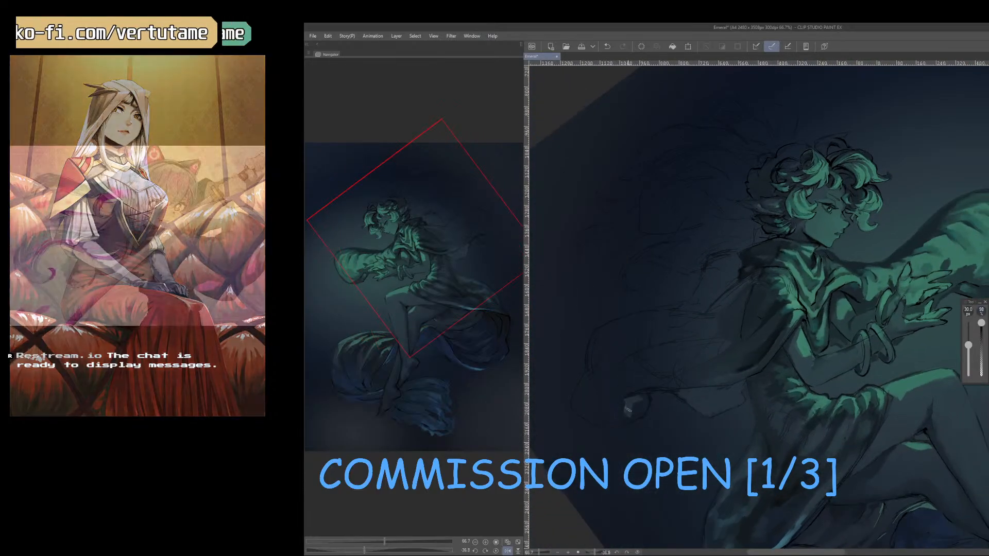
pyautogui.moveTo(622, 421)
pyautogui.mouseDown()
pyautogui.moveTo(648, 398)
pyautogui.moveTo(616, 423)
pyautogui.mouseUp()
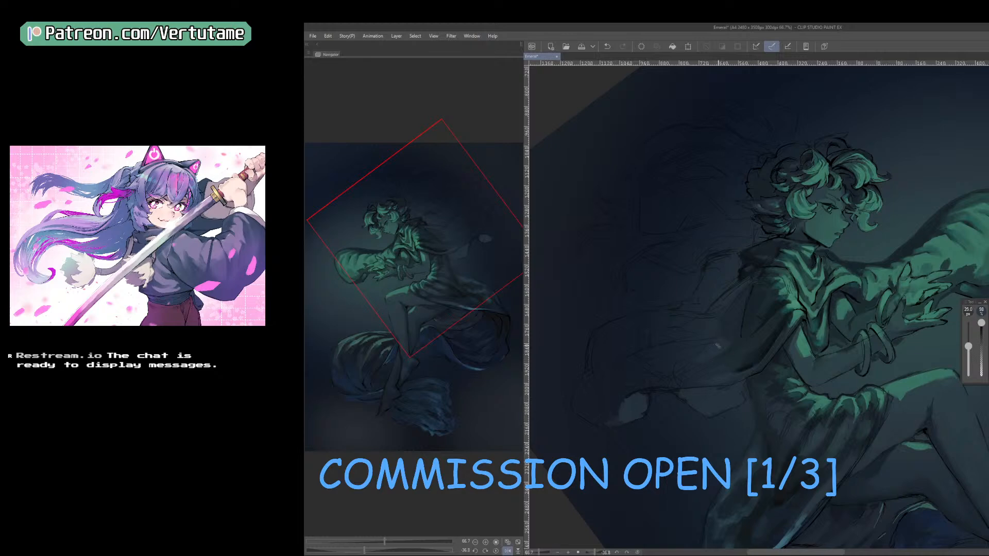
# Fill the billowing cloak between the shoulder and its curled tip with sampled dark tones at 25 px.
pyautogui.rightClick(685, 356)
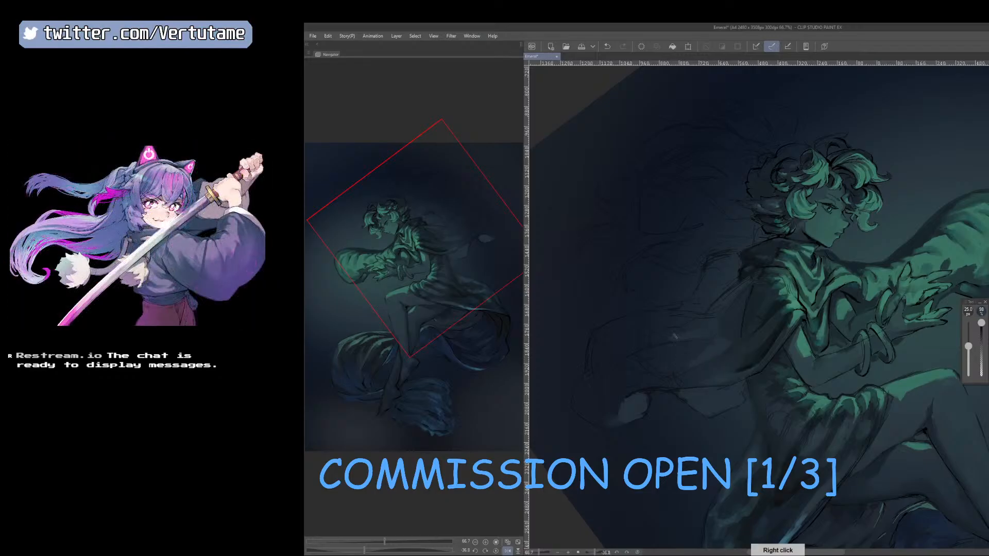
pyautogui.rightClick(685, 336)
pyautogui.moveTo(706, 320); pyautogui.dragTo(707, 300)
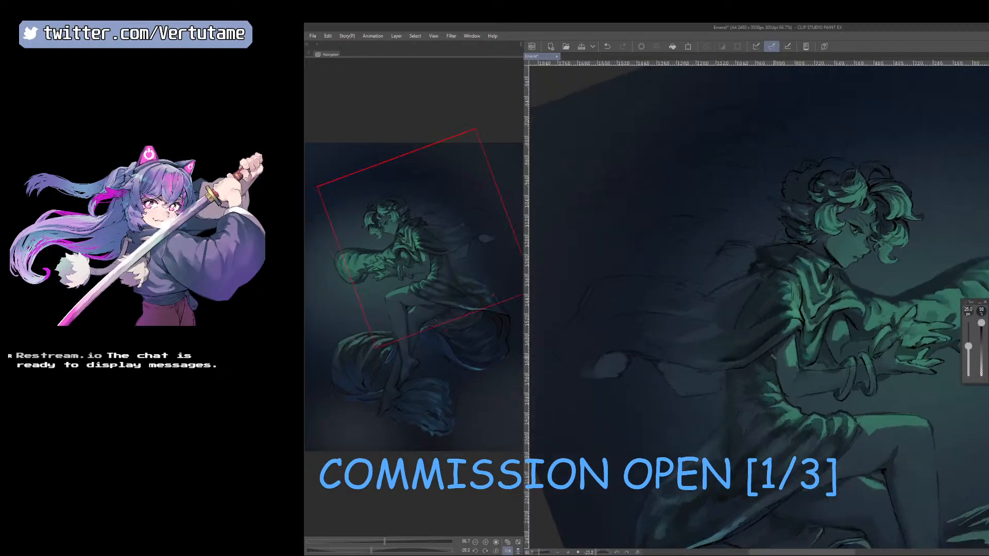
pyautogui.rightClick(774, 260)
pyautogui.rightClick(768, 264)
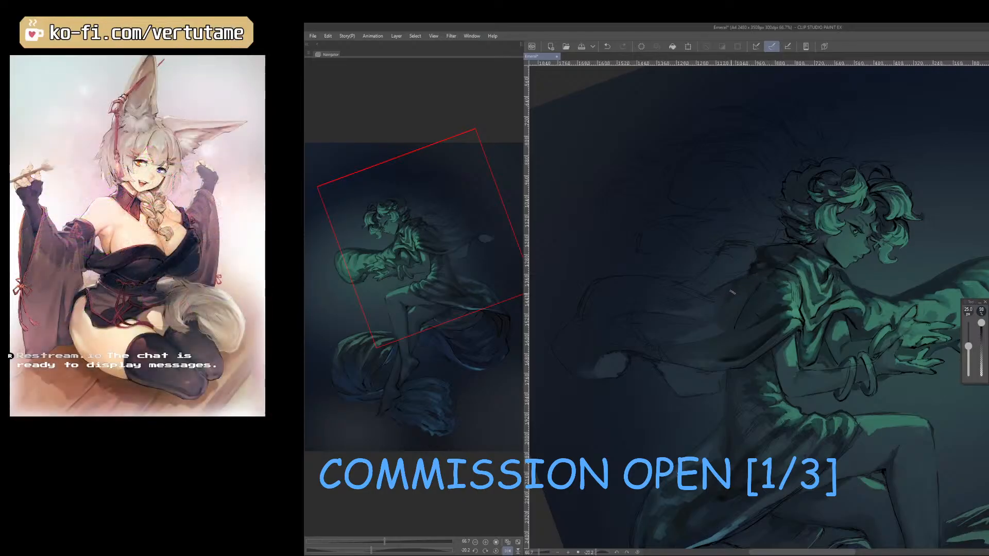
pyautogui.moveTo(698, 307); pyautogui.dragTo(740, 430)
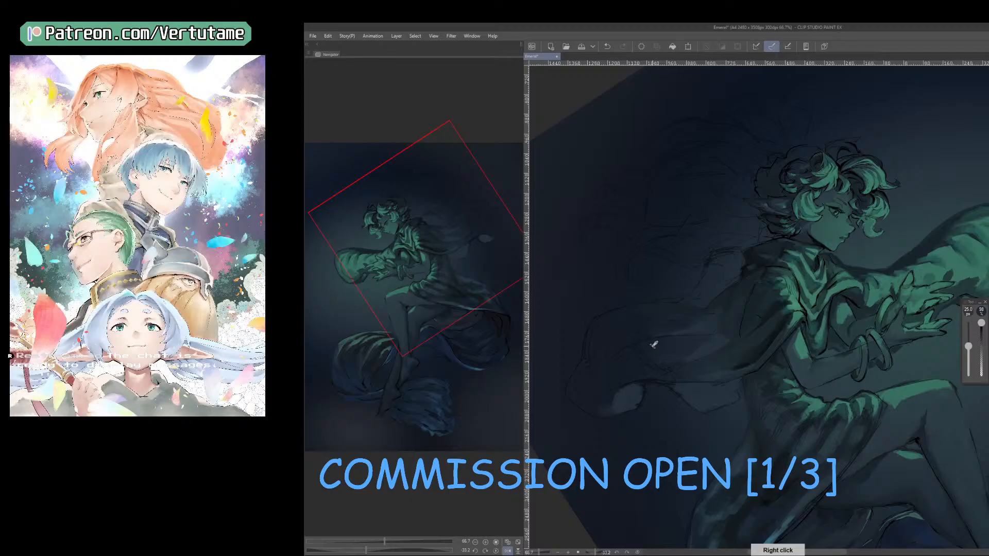
# Darken the far end of the billowing cloak with sampled tones at 30 to 35 px and check it from farther out.
pyautogui.press(']')
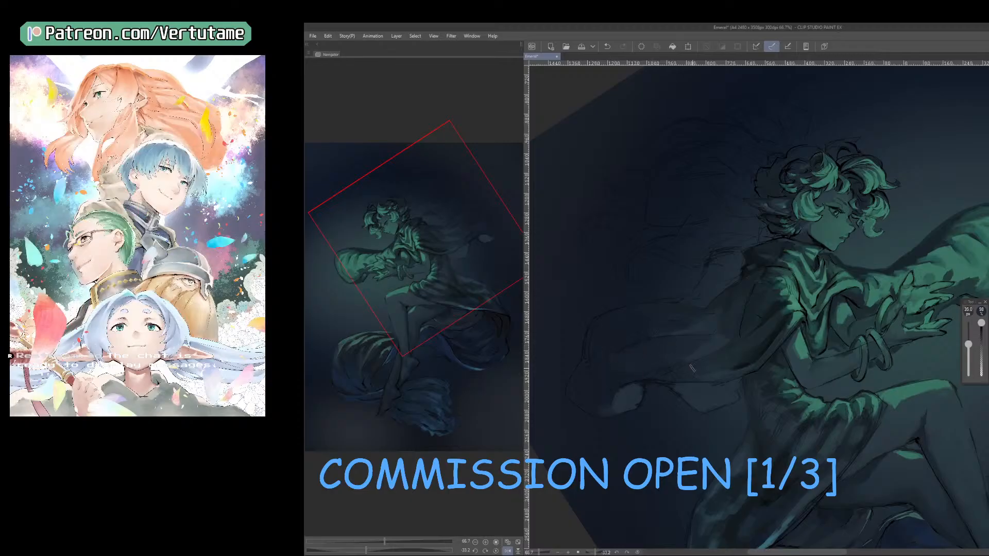
pyautogui.rightClick(600, 375)
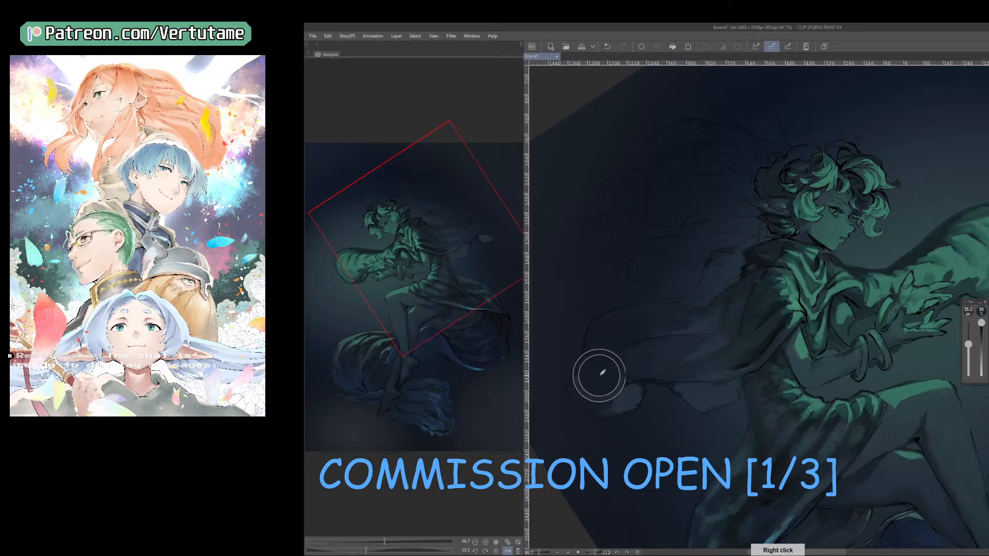
pyautogui.moveTo(620, 358)
pyautogui.mouseDown()
pyautogui.moveTo(652, 353)
pyautogui.moveTo(620, 371)
pyautogui.moveTo(634, 372)
pyautogui.moveTo(659, 349)
pyautogui.moveTo(644, 337)
pyautogui.moveTo(648, 322)
pyautogui.moveTo(603, 353)
pyautogui.moveTo(604, 339)
pyautogui.moveTo(594, 343)
pyautogui.moveTo(610, 318)
pyautogui.mouseUp()
pyautogui.rightClick(646, 322)
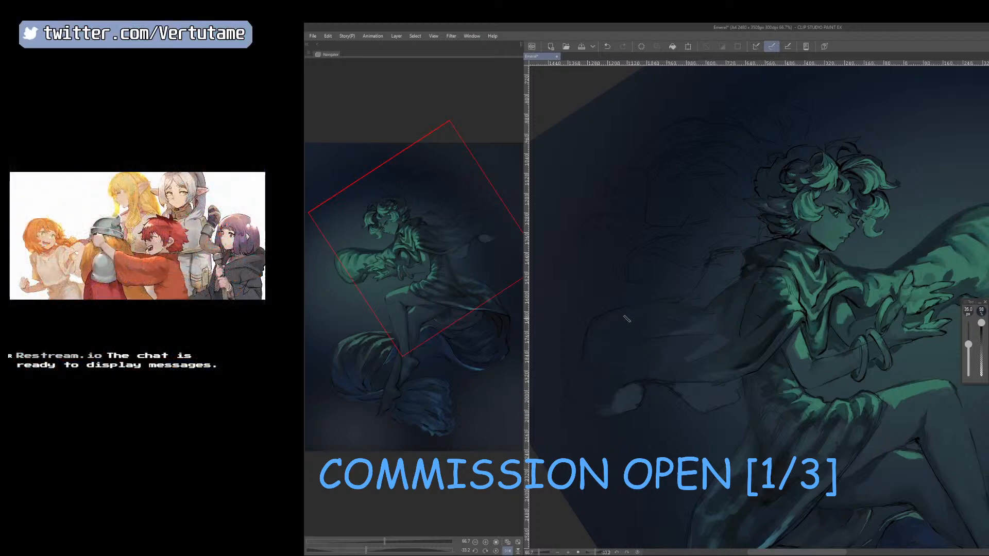
pyautogui.scroll(-1, 711, 310)
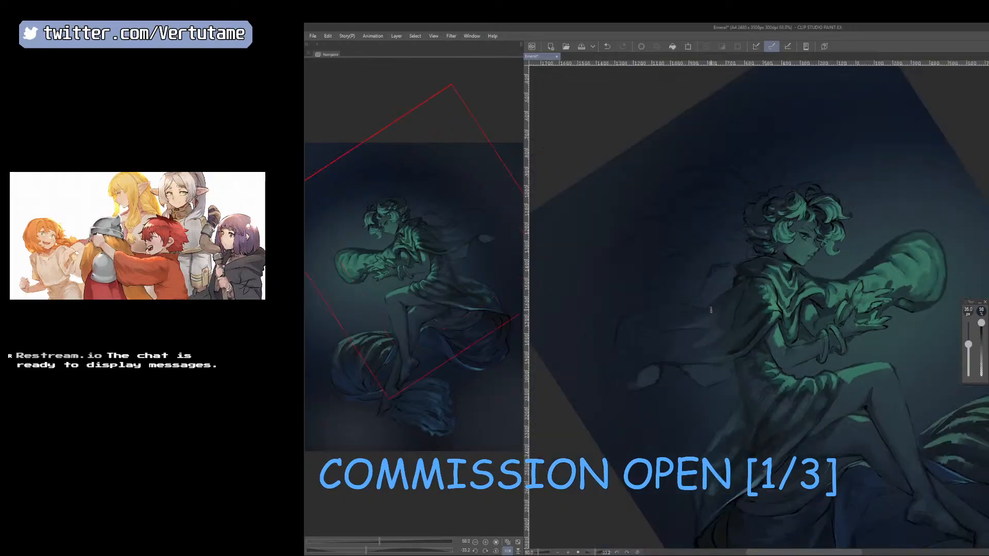
pyautogui.press('[')
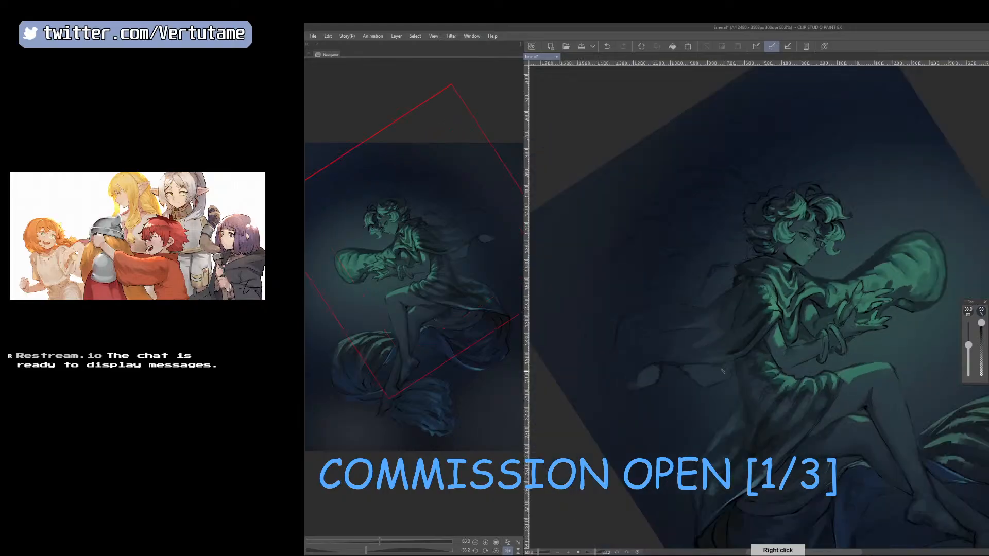
pyautogui.moveTo(725, 371); pyautogui.dragTo(893, 408)
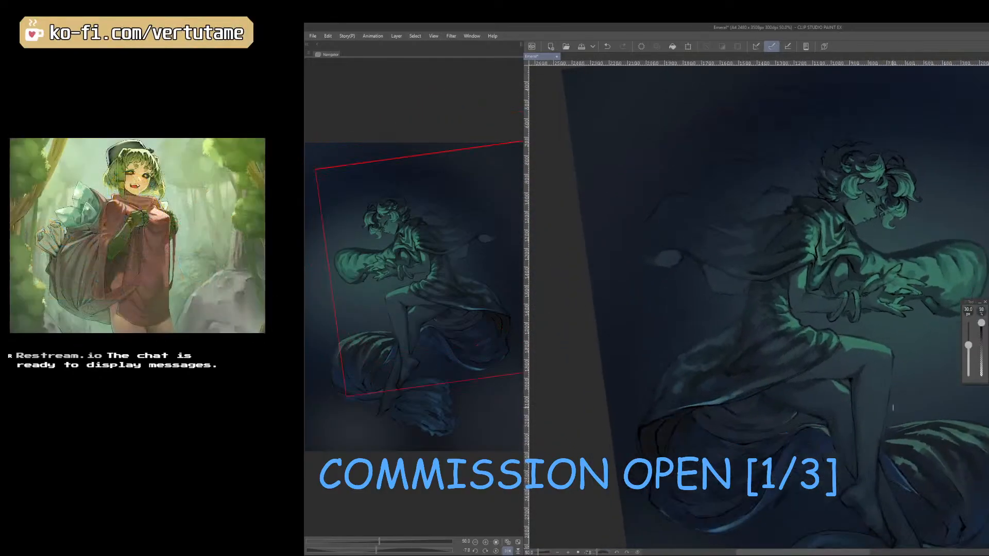
# Add a blue accent along the trailing cloak's underside with blue sampled from the lower drapery at 20 px, trimming it with the eraser.
pyautogui.rightClick(780, 487)
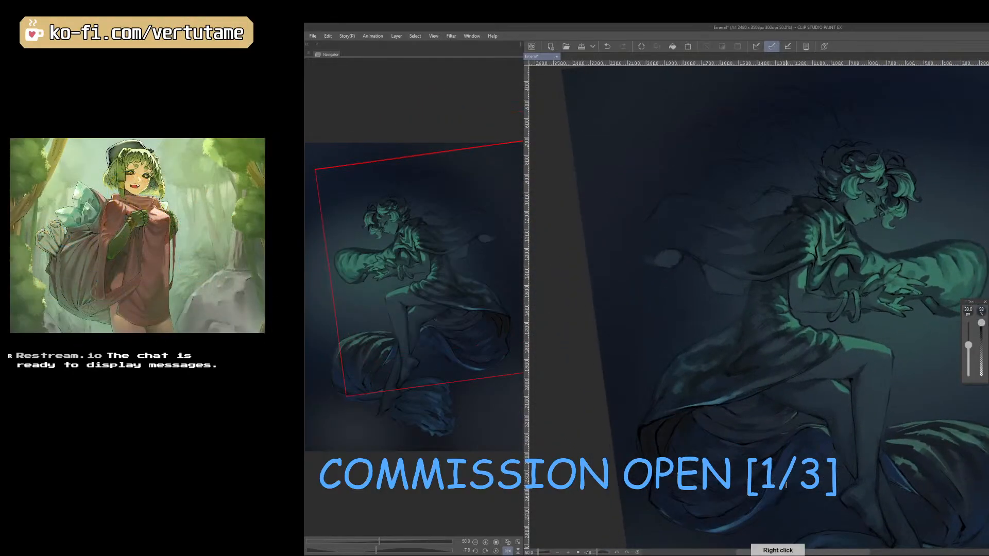
pyautogui.moveTo(786, 486); pyautogui.dragTo(668, 460)
pyautogui.press('[')
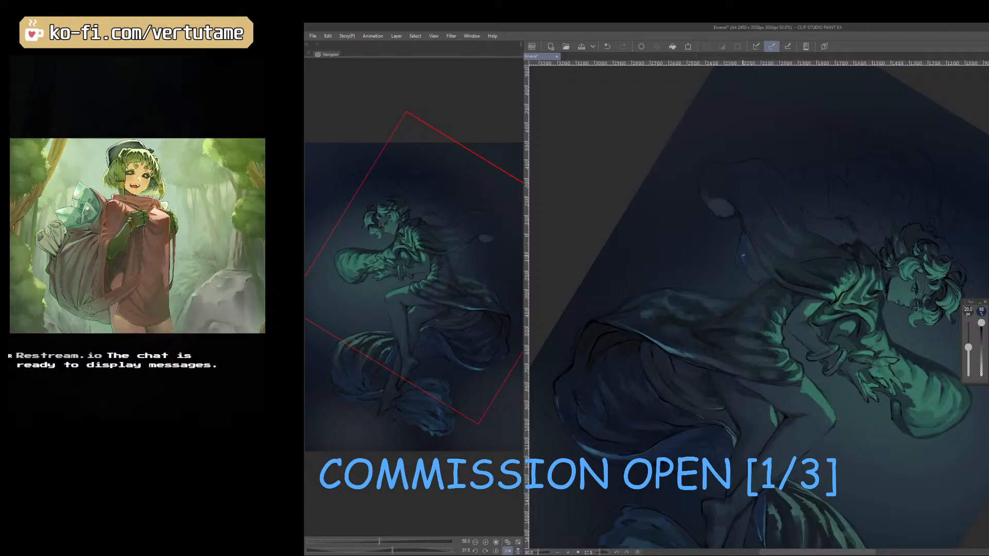
pyautogui.press('e')
pyautogui.moveTo(747, 242); pyautogui.dragTo(760, 268)
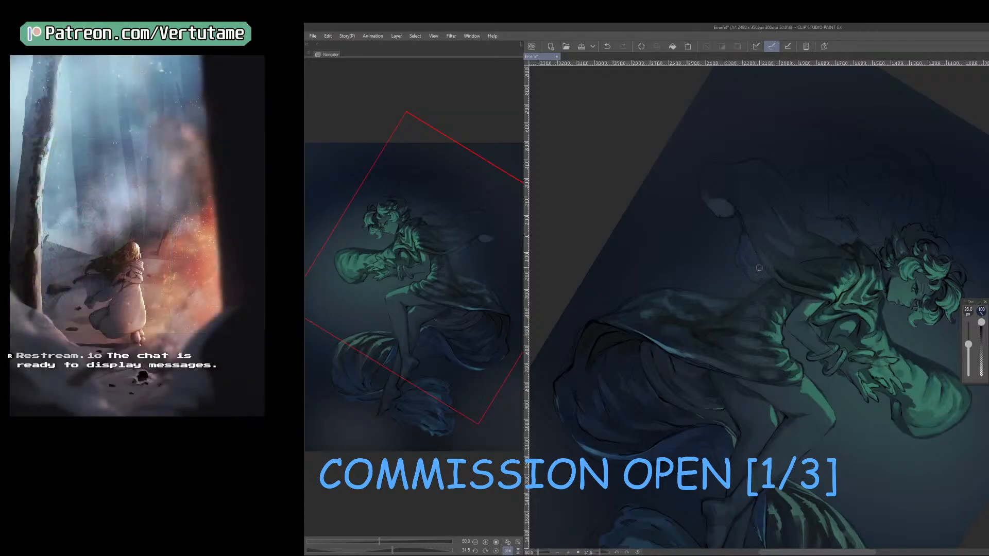
pyautogui.press('b')
pyautogui.moveTo(668, 460); pyautogui.dragTo(877, 438)
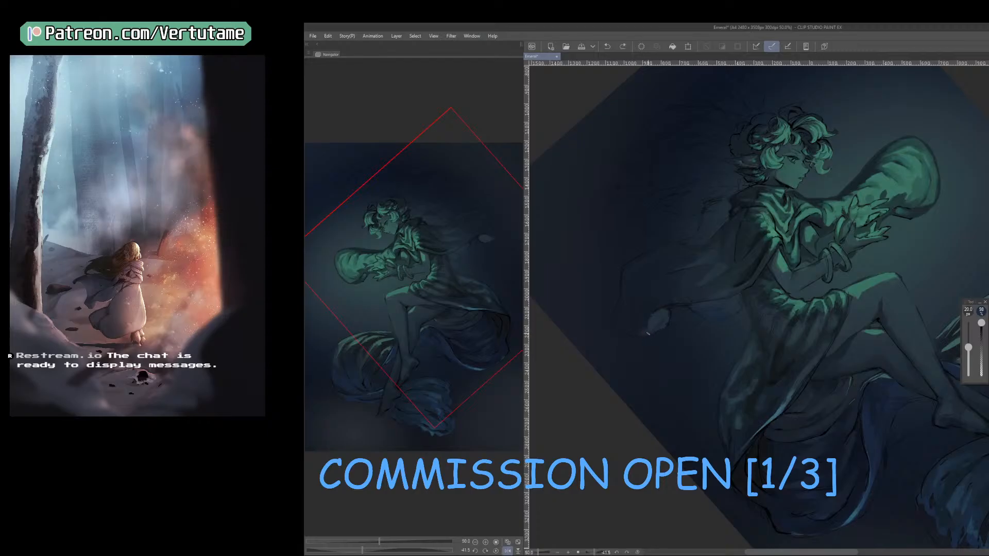
# Trim the cloak's pale curled tip with a smaller eraser and return to the brush.
pyautogui.press('e')
pyautogui.press('[')
pyautogui.press('[')
pyautogui.press('[')
pyautogui.moveTo(664, 316); pyautogui.dragTo(667, 319)
pyautogui.press('b')
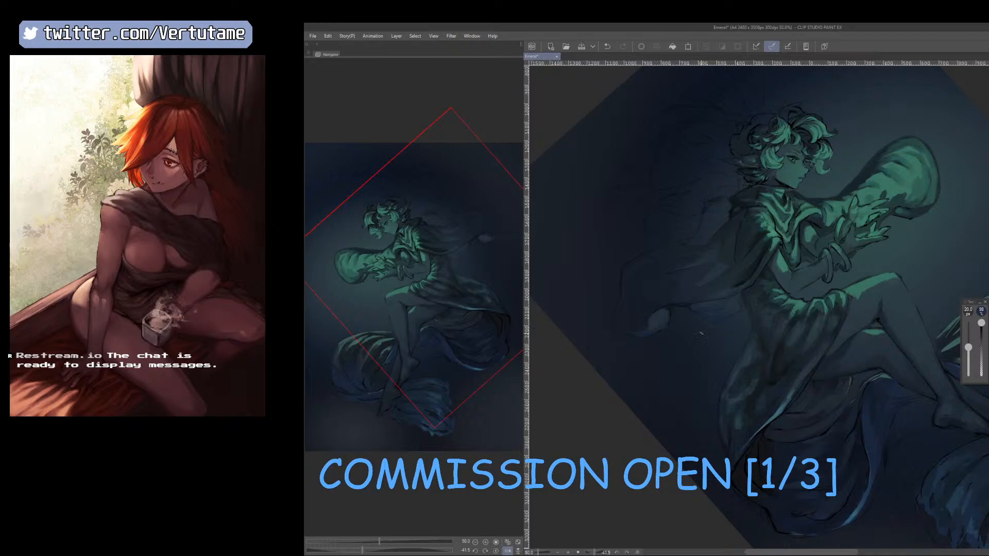
# Clean up the cloak's trailing curled tip with the eraser and retouch it at 17.5 px using a tone sampled beside it.
pyautogui.press('e')
pyautogui.press('b')
pyautogui.press('e')
pyautogui.moveTo(824, 455); pyautogui.dragTo(731, 422)
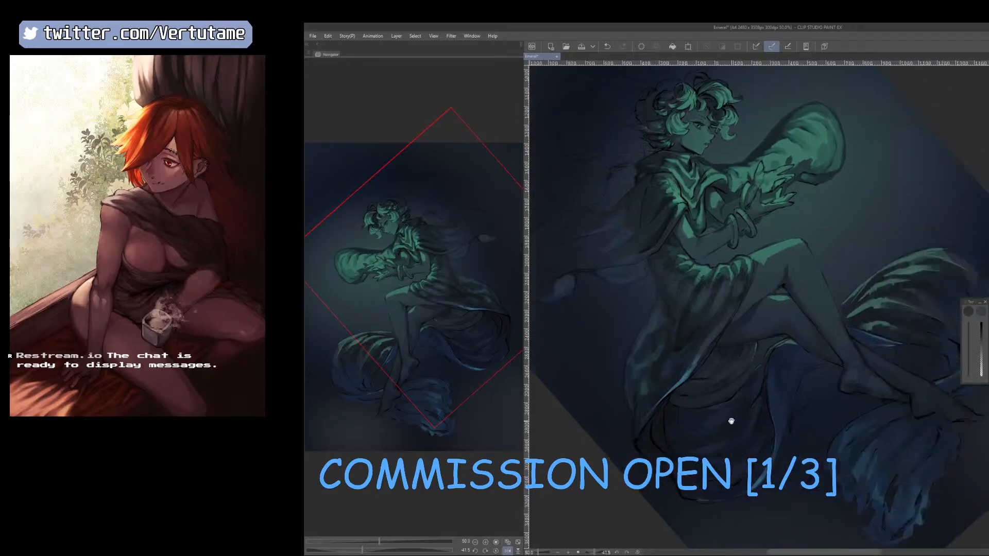
pyautogui.press('b')
pyautogui.press('[')
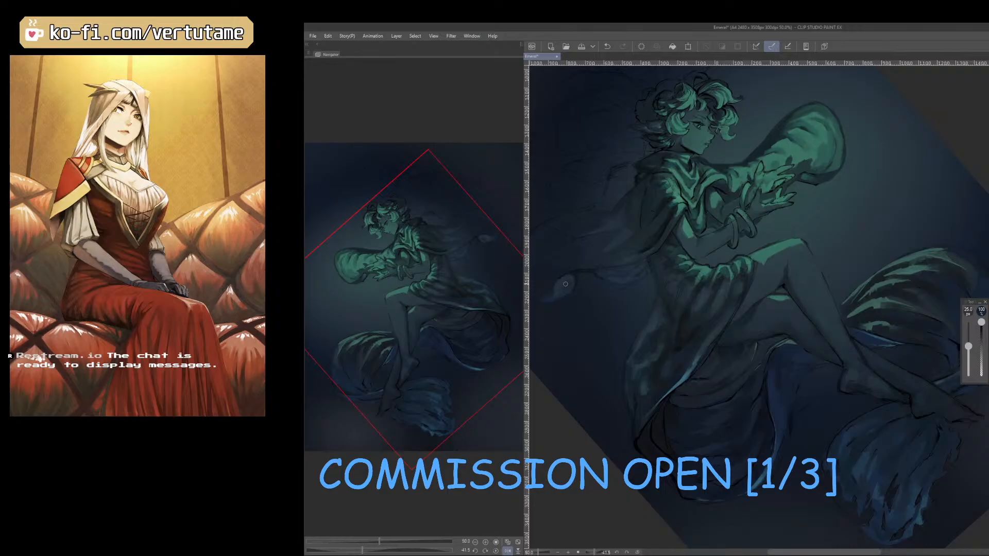
pyautogui.rightClick(559, 282)
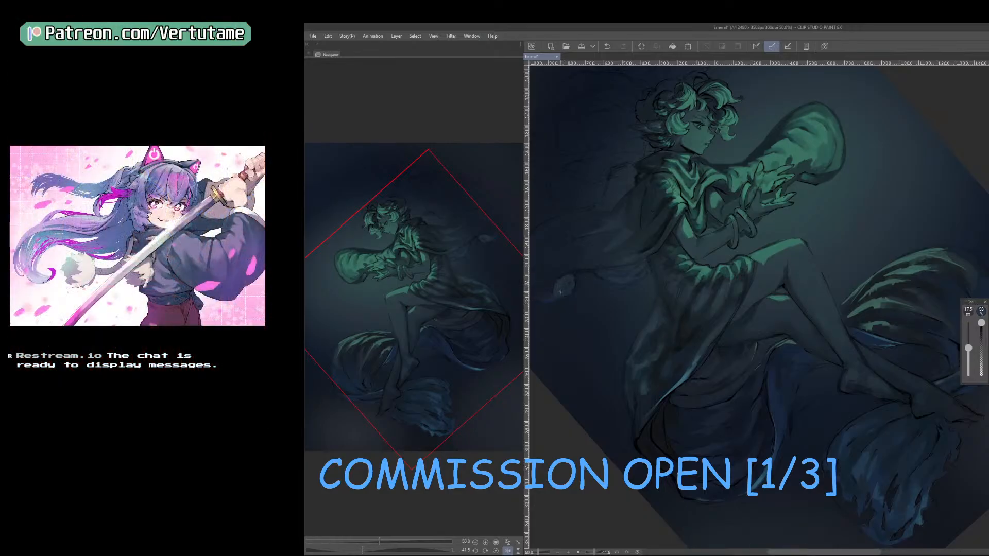
# Blend the trailing cloak's blue underside and curled tip with tones sampled from them at 17.5 to 20 px.
pyautogui.scroll(-1, 561, 292)
pyautogui.press('r')
pyautogui.moveTo(814, 416); pyautogui.dragTo(736, 417)
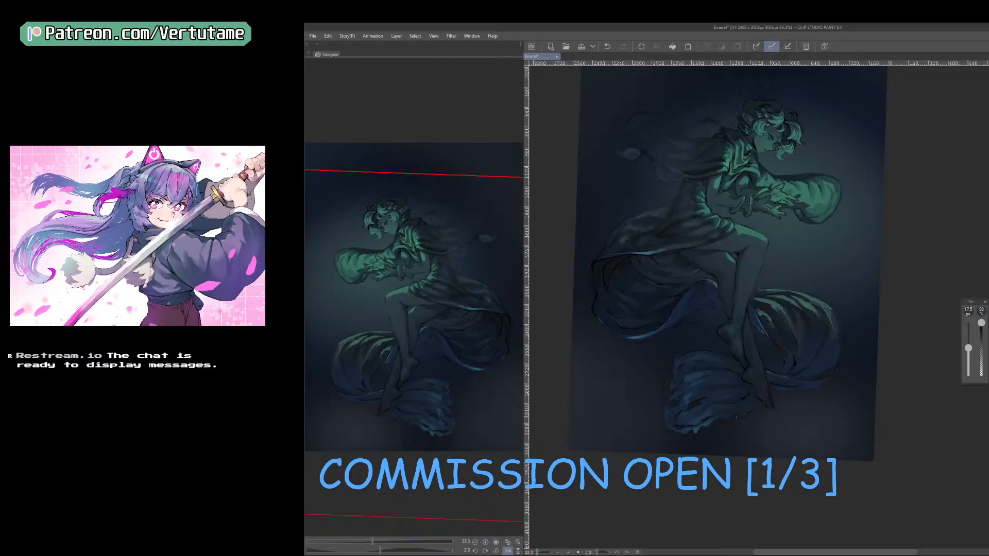
pyautogui.rightClick(705, 439)
pyautogui.press('r')
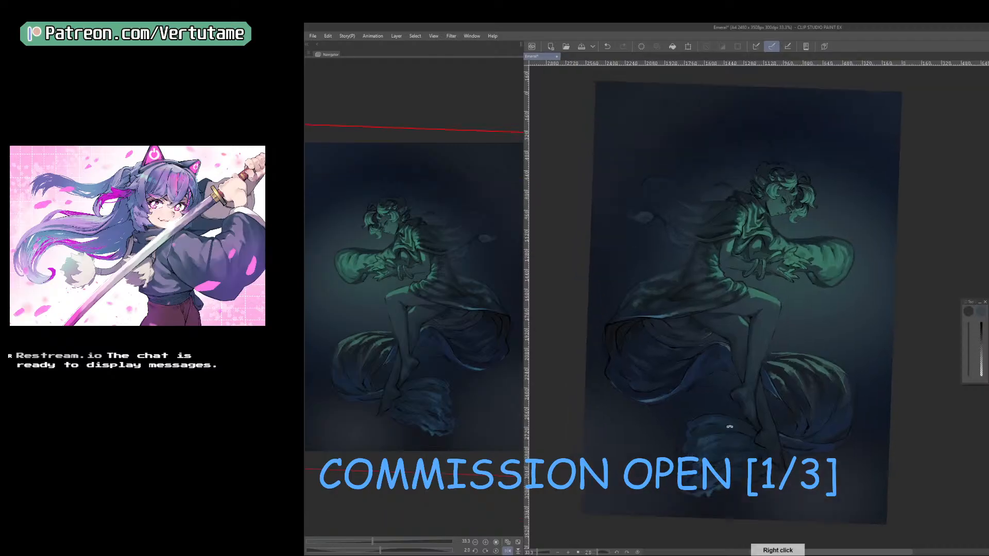
pyautogui.moveTo(731, 425); pyautogui.dragTo(811, 412)
pyautogui.scroll(1, 824, 389)
pyautogui.press(']')
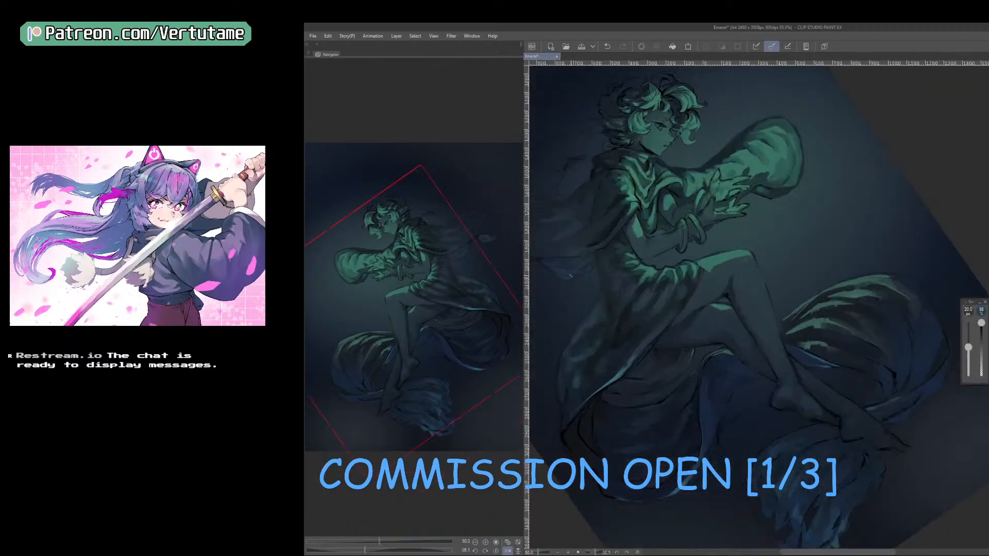
pyautogui.moveTo(656, 399); pyautogui.dragTo(735, 441)
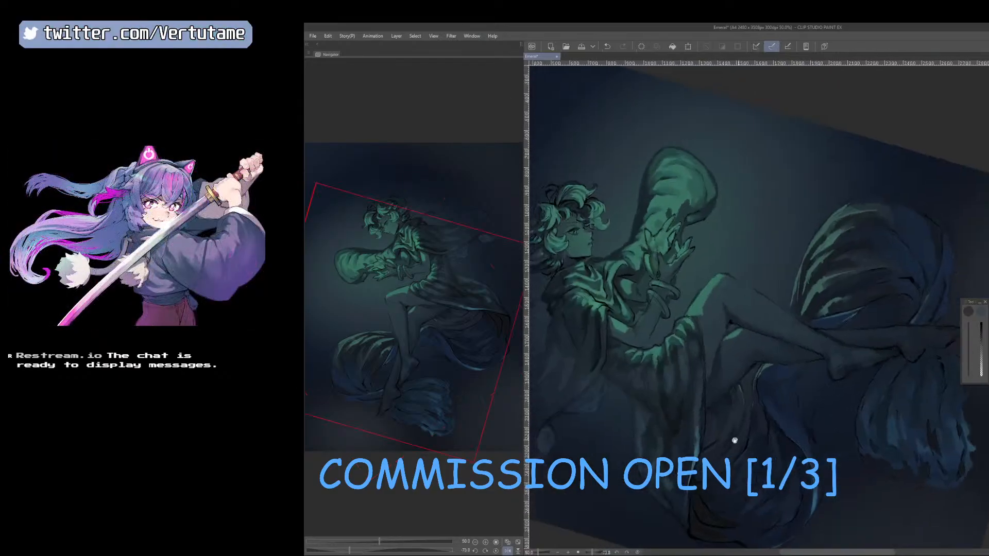
pyautogui.moveTo(657, 435); pyautogui.dragTo(765, 413)
pyautogui.rightClick(702, 371)
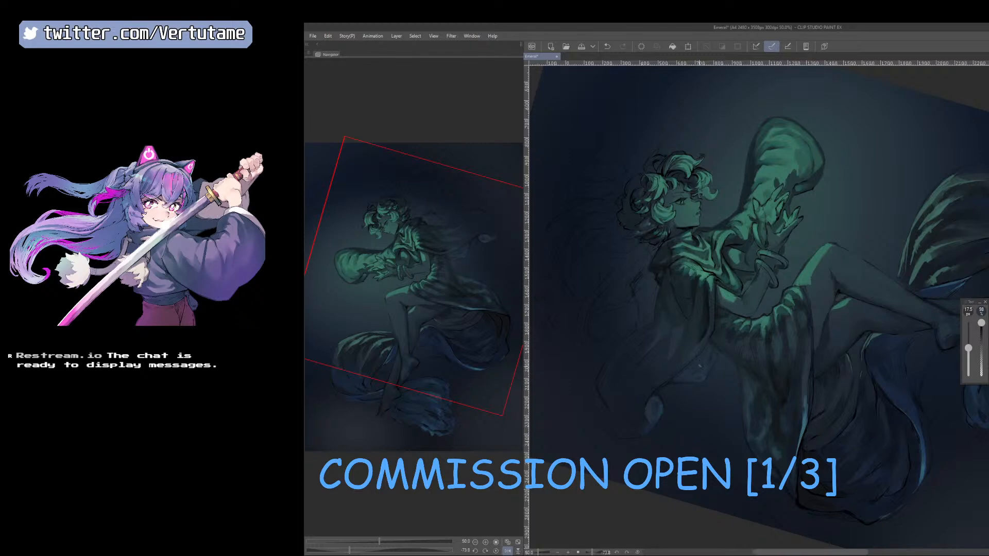
pyautogui.rightClick(652, 427)
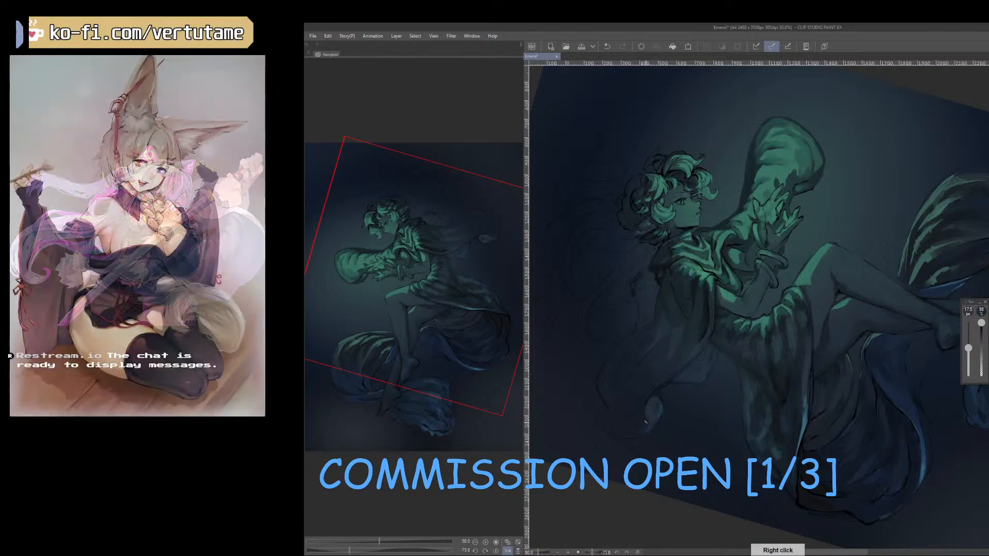
pyautogui.moveTo(652, 427); pyautogui.dragTo(603, 303)
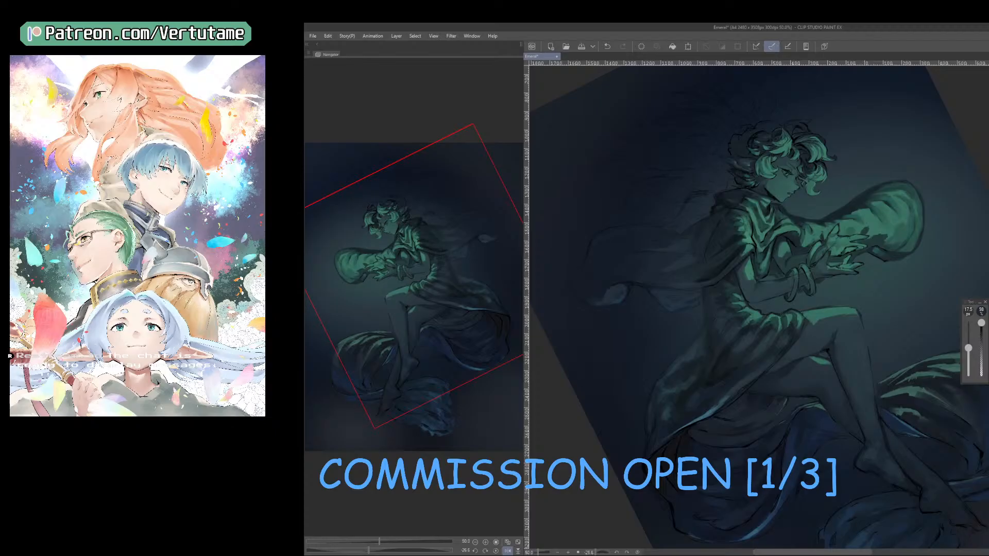
# Clean up the cloak's edge behind the shoulder with a 35 px eraser and check the mirrored figure from farther out.
pyautogui.press('e')
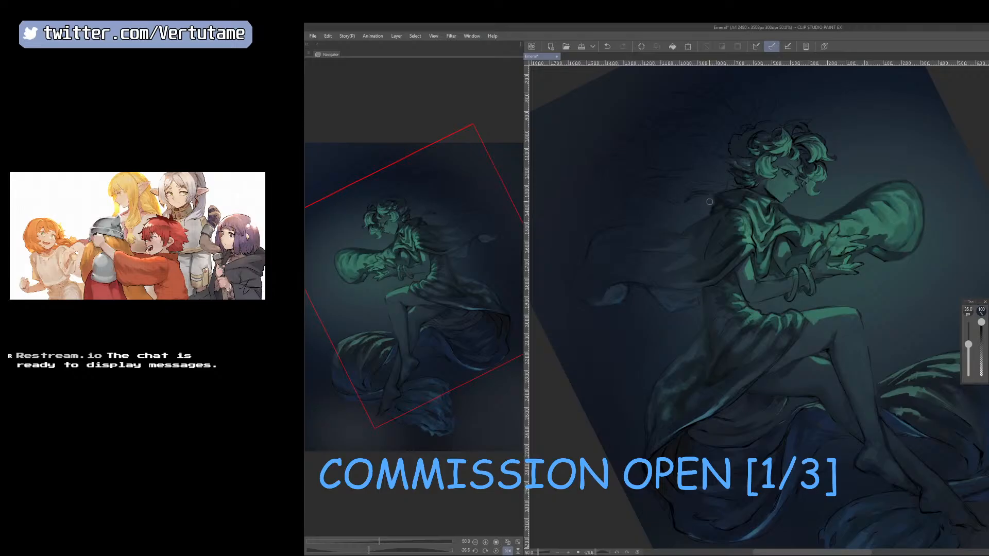
pyautogui.press('b')
pyautogui.press('h')
pyautogui.moveTo(842, 381); pyautogui.dragTo(817, 418)
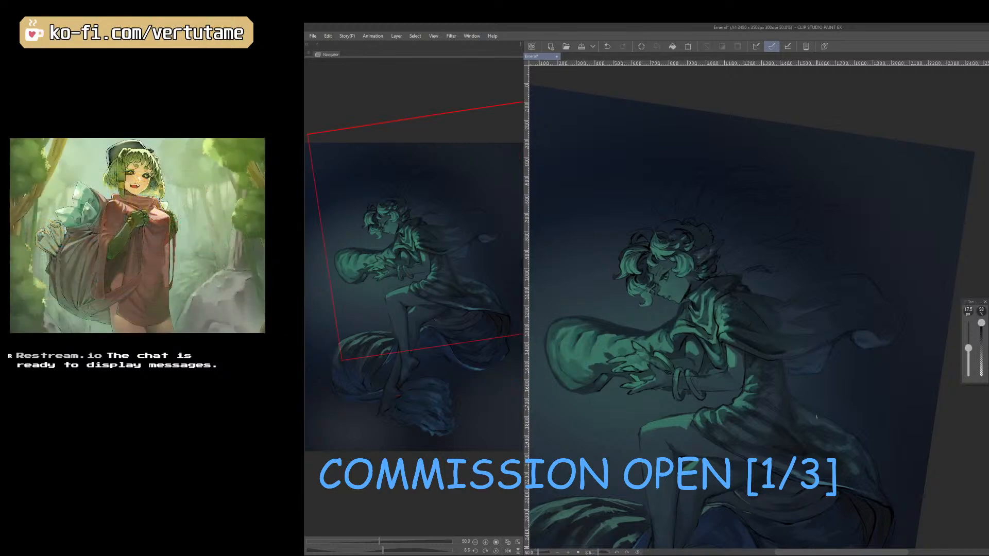
pyautogui.scroll(-1, 817, 417)
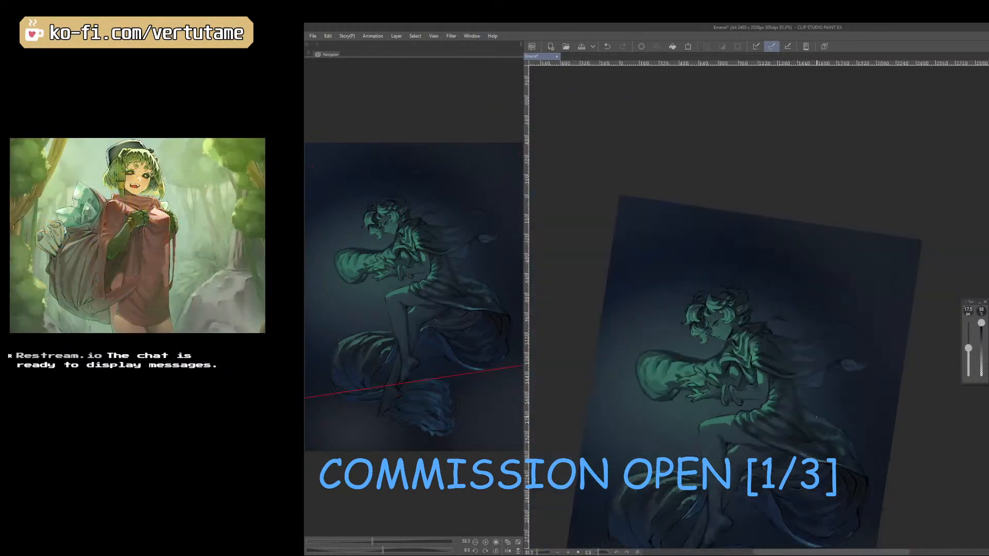
pyautogui.moveTo(892, 499); pyautogui.dragTo(913, 484)
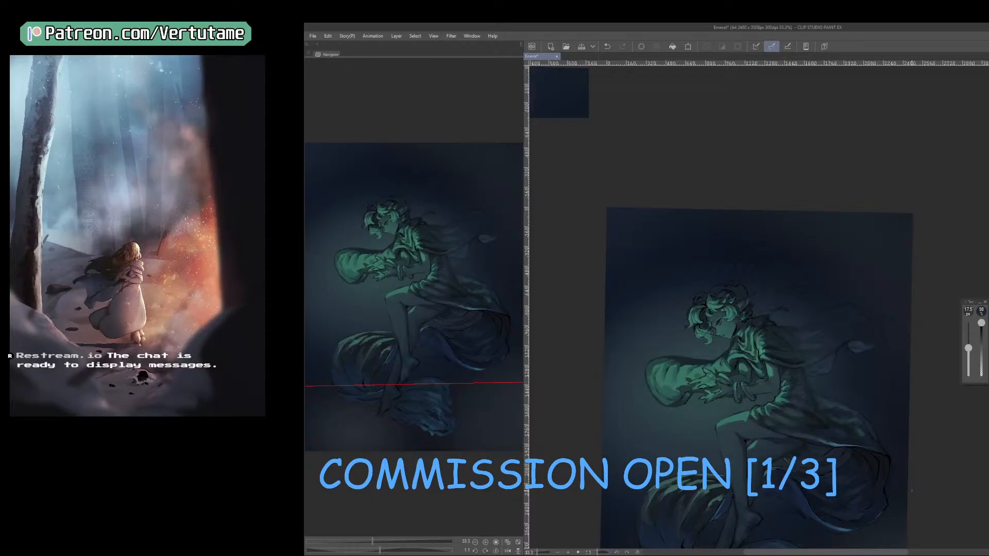
pyautogui.scroll(1, 912, 491)
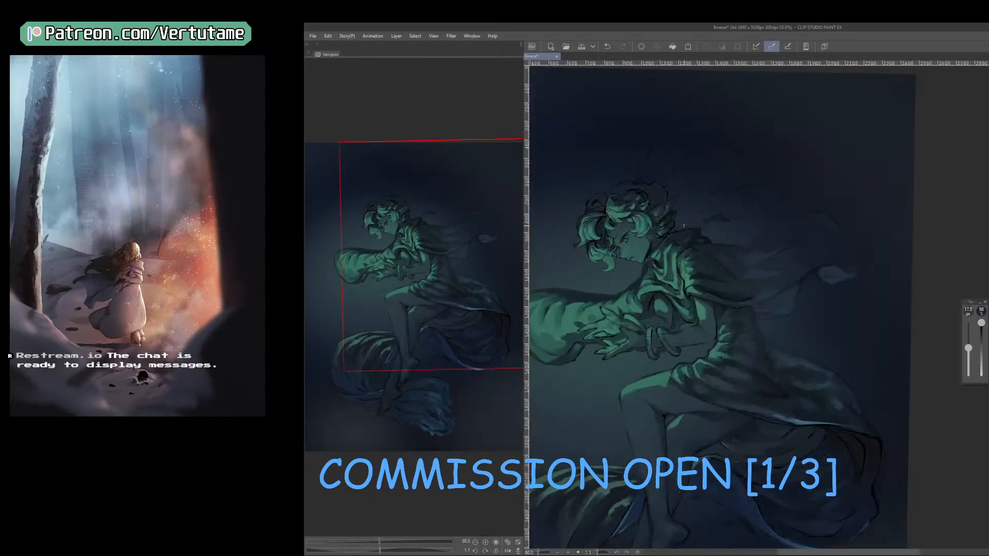
# Paint dark wisps of cloth trailing behind the neck and collar at 12.5 to 15 px.
pyautogui.press('h')
pyautogui.moveTo(729, 330); pyautogui.dragTo(639, 448)
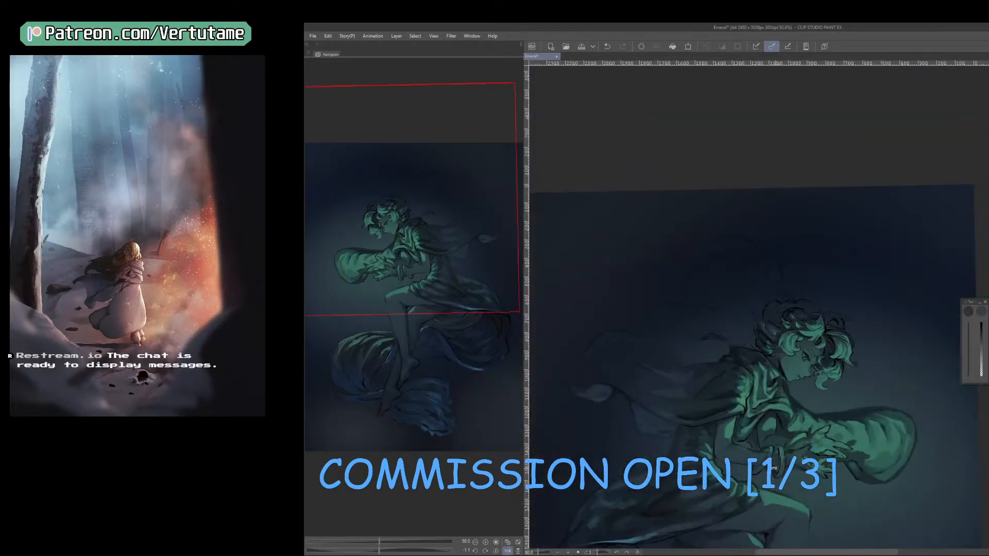
pyautogui.moveTo(779, 468); pyautogui.dragTo(701, 460)
pyautogui.scroll(4, 795, 318)
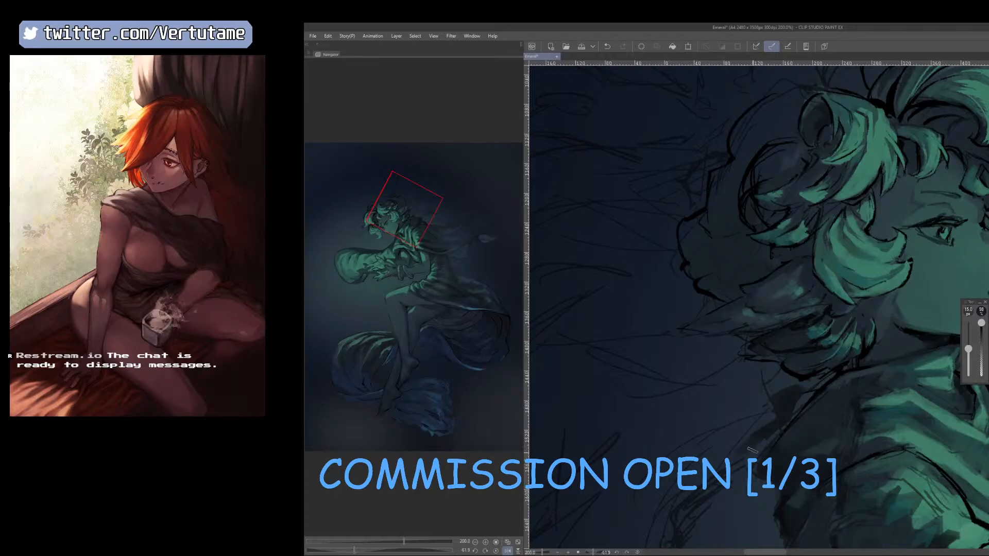
pyautogui.scroll(-2, 751, 444)
pyautogui.moveTo(867, 480)
pyautogui.mouseDown()
pyautogui.moveTo(785, 510)
pyautogui.moveTo(888, 467)
pyautogui.mouseUp()
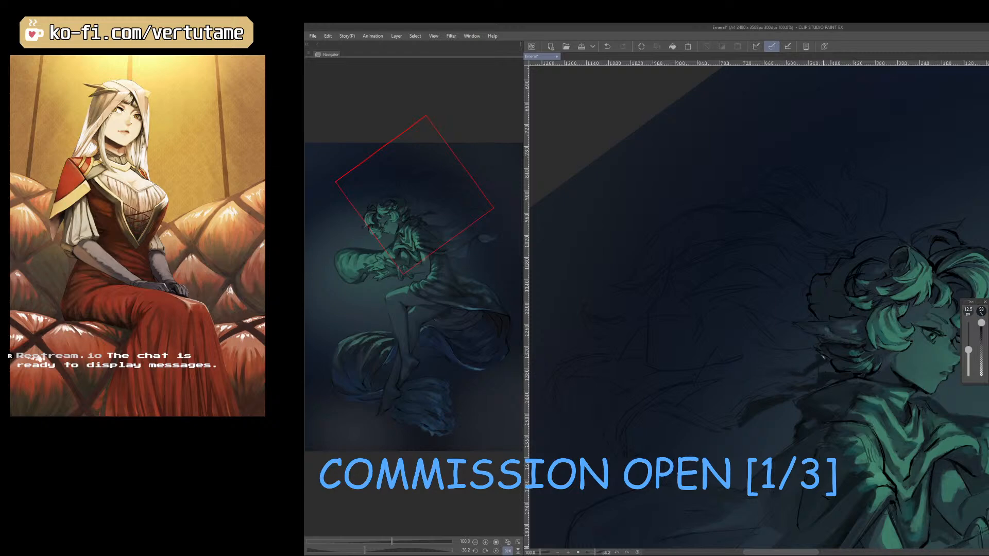
# Fill out the dark cloth wisps behind the collar at 17.5 px and compare them in the mirrored view.
pyautogui.press('h')
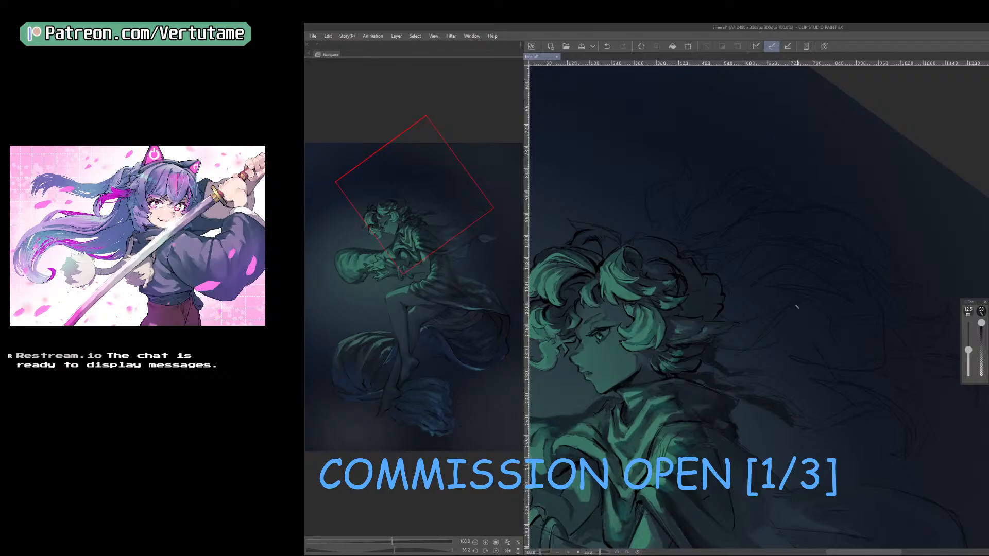
pyautogui.press(']')
pyautogui.moveTo(835, 428); pyautogui.dragTo(920, 441)
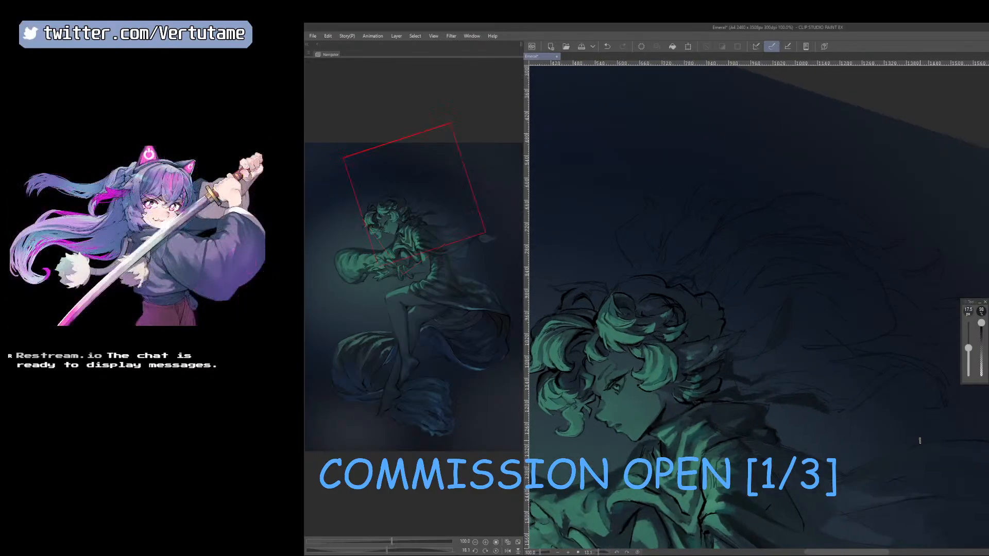
pyautogui.scroll(-1, 920, 441)
pyautogui.press('h')
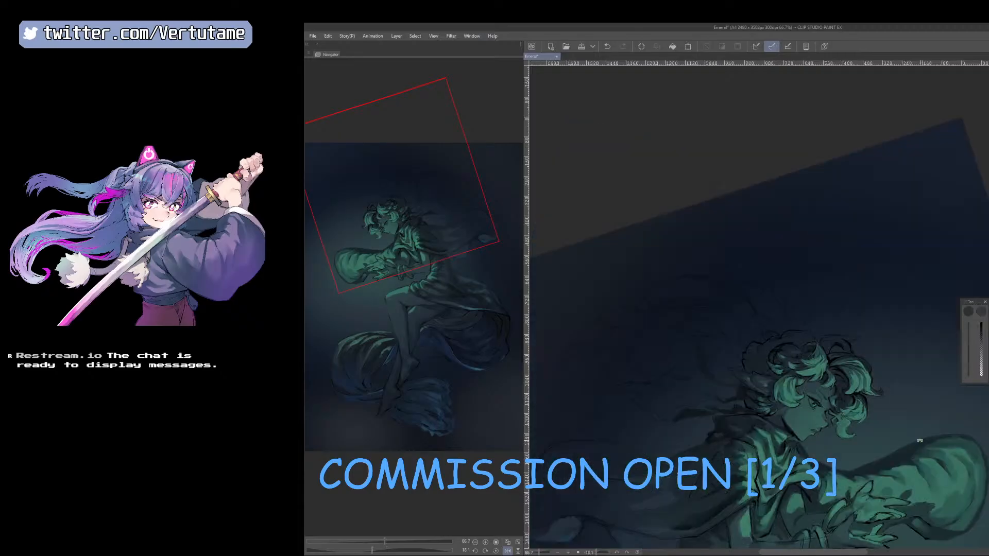
pyautogui.moveTo(886, 469); pyautogui.dragTo(805, 468)
pyautogui.scroll(2, 804, 468)
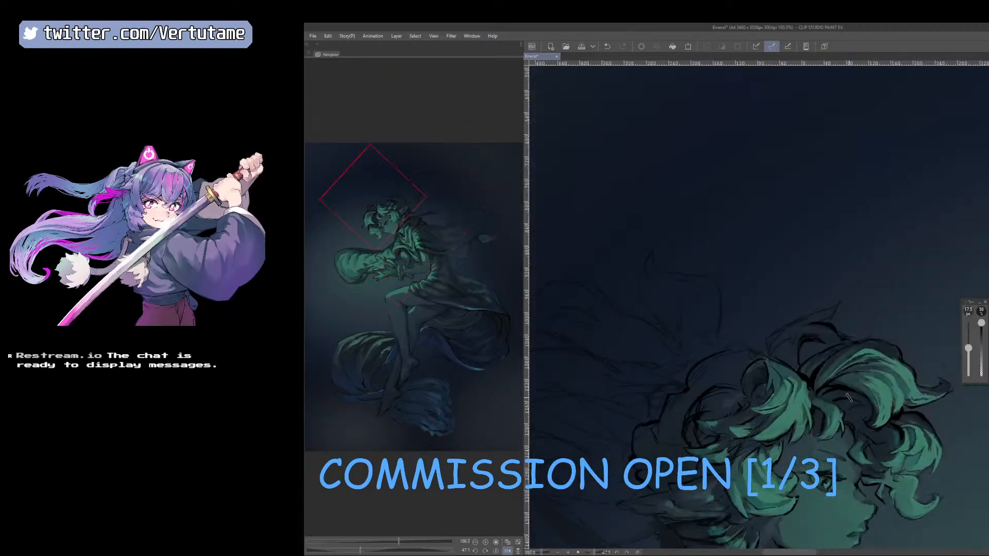
# Paint the dark base of the upright hair tuft on top of the head at 10 to 12.5 px.
pyautogui.moveTo(846, 411); pyautogui.dragTo(888, 375)
pyautogui.press('[')
pyautogui.press('[')
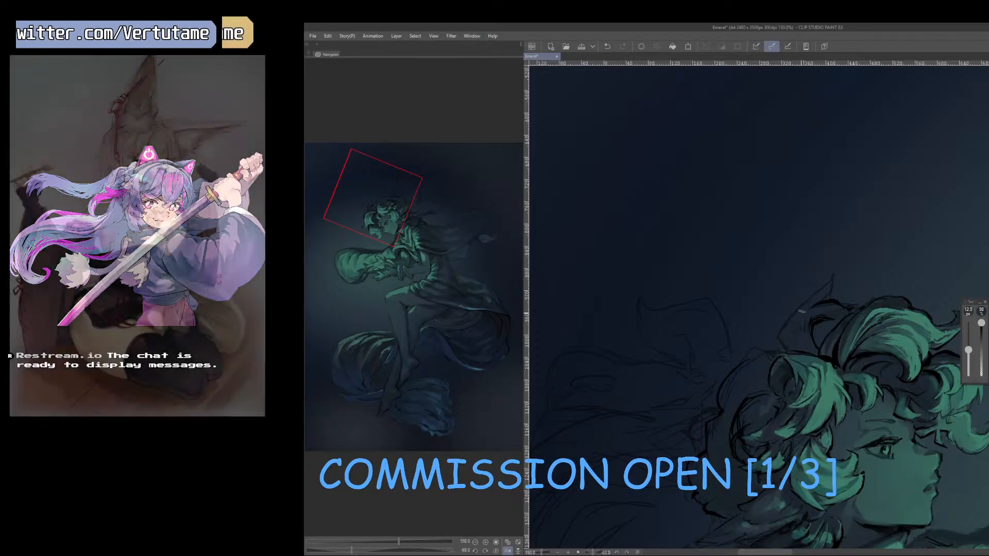
pyautogui.press('[')
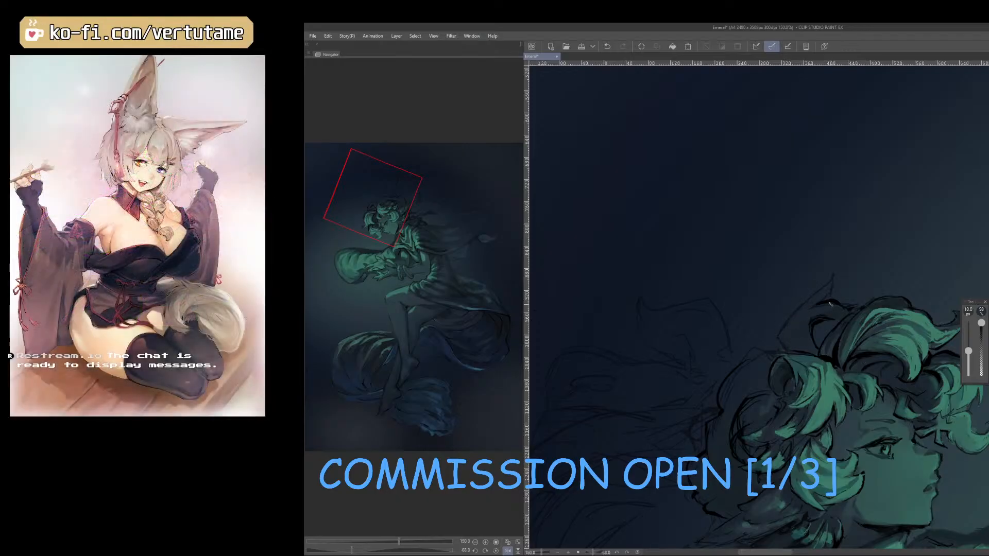
pyautogui.moveTo(830, 304)
pyautogui.mouseDown()
pyautogui.moveTo(845, 371)
pyautogui.moveTo(830, 444)
pyautogui.moveTo(873, 350)
pyautogui.mouseUp()
# Add lighter strands to the tuft on top of the head at 7 px with greens sampled from the neighbouring curl.
pyautogui.press('b')
pyautogui.rightClick(817, 271)
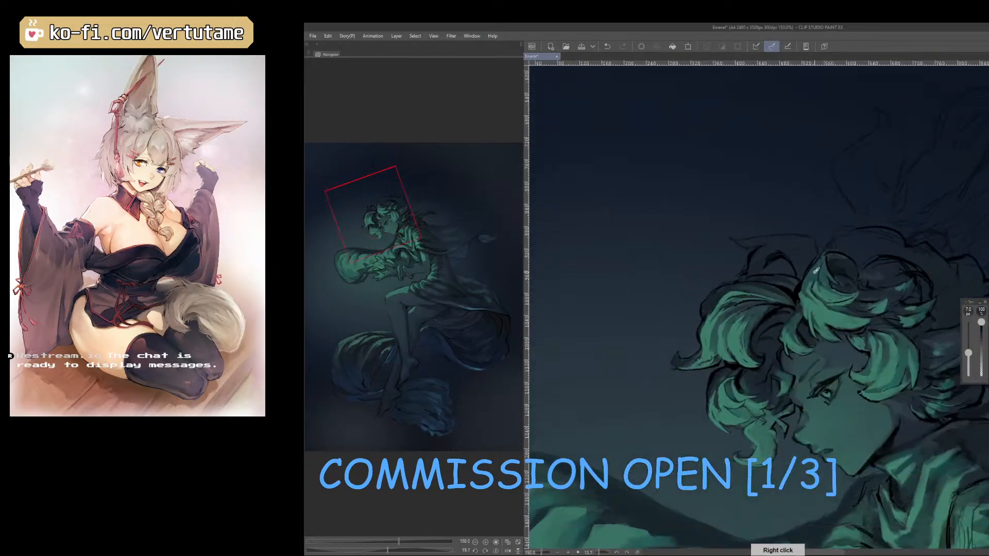
pyautogui.rightClick(815, 312)
pyautogui.moveTo(759, 252); pyautogui.dragTo(751, 263)
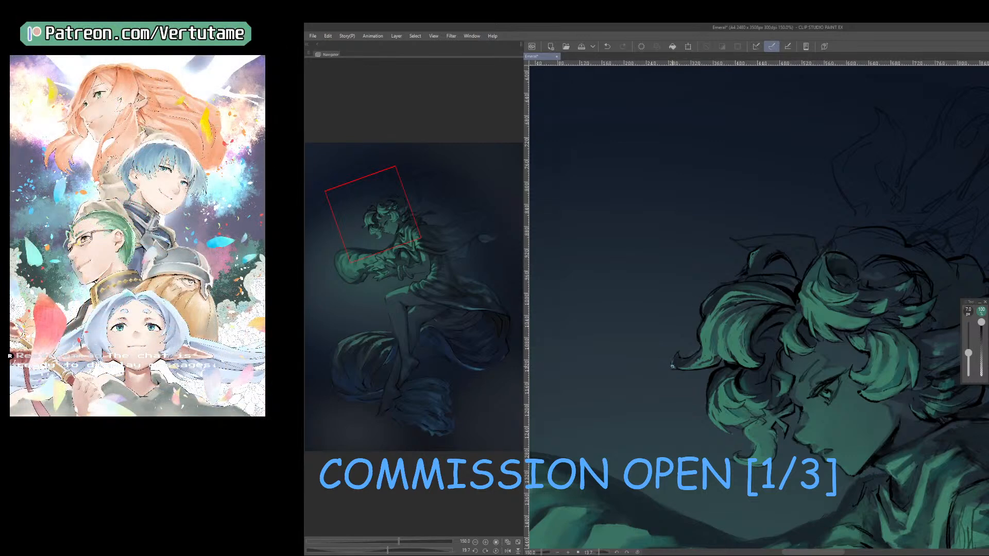
# Shape the hair tuft into a pointed tip and fill it with green strokes at 7 px.
pyautogui.scroll(-2, 700, 353)
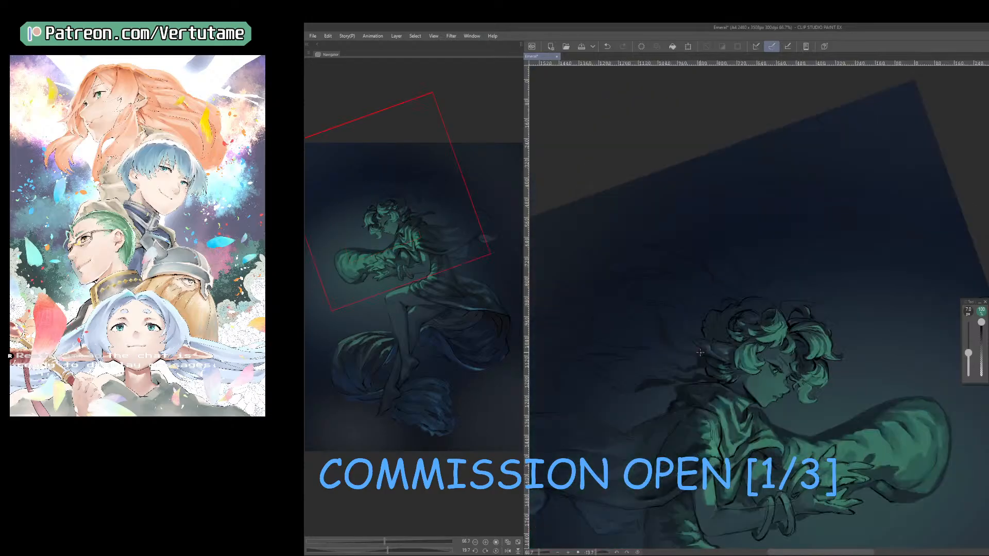
pyautogui.moveTo(823, 289); pyautogui.dragTo(910, 224)
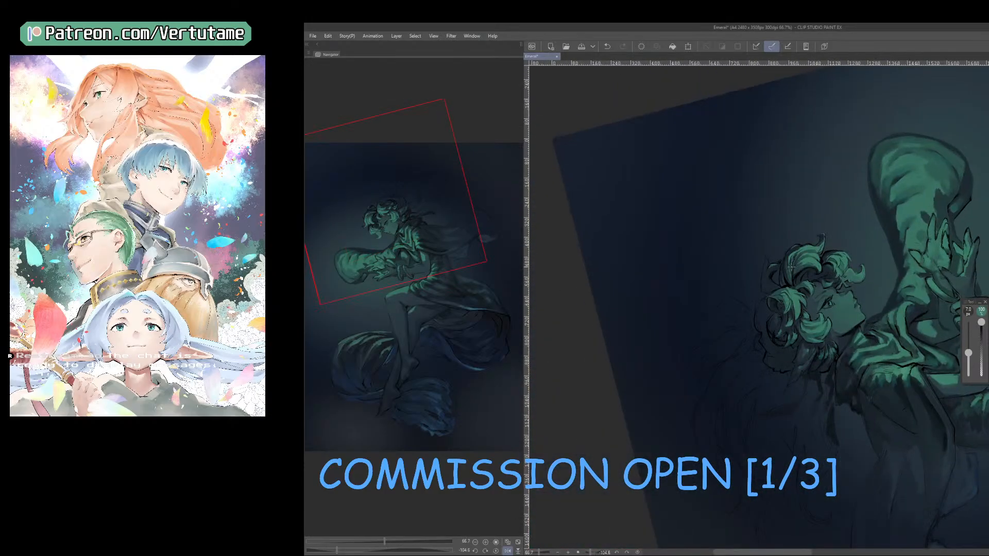
pyautogui.scroll(1, 792, 269)
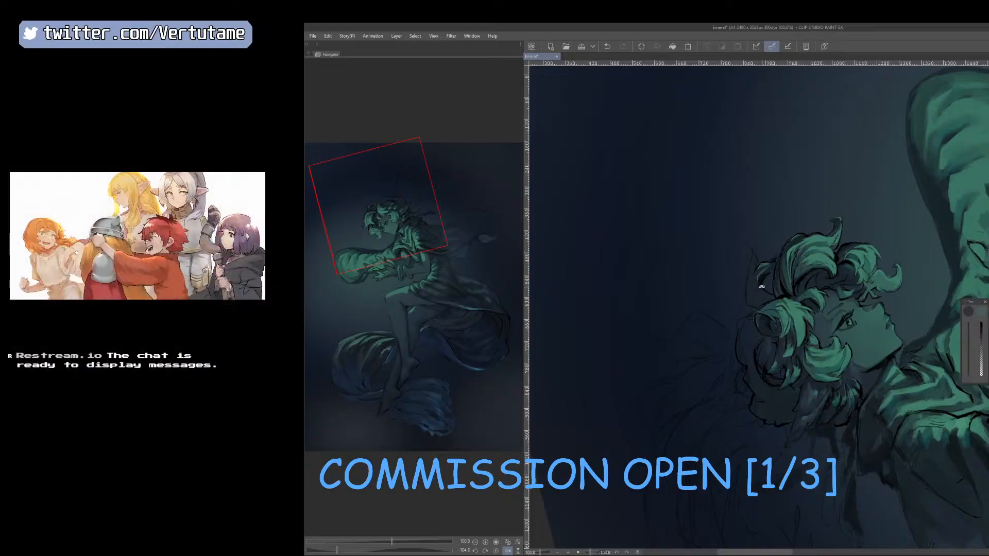
pyautogui.moveTo(761, 272); pyautogui.dragTo(782, 271)
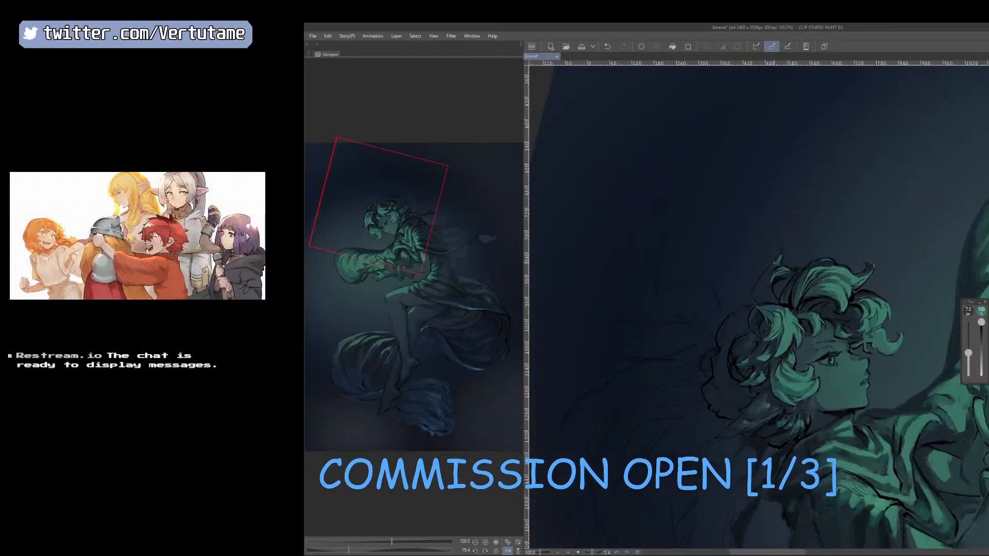
pyautogui.moveTo(762, 279); pyautogui.dragTo(773, 304)
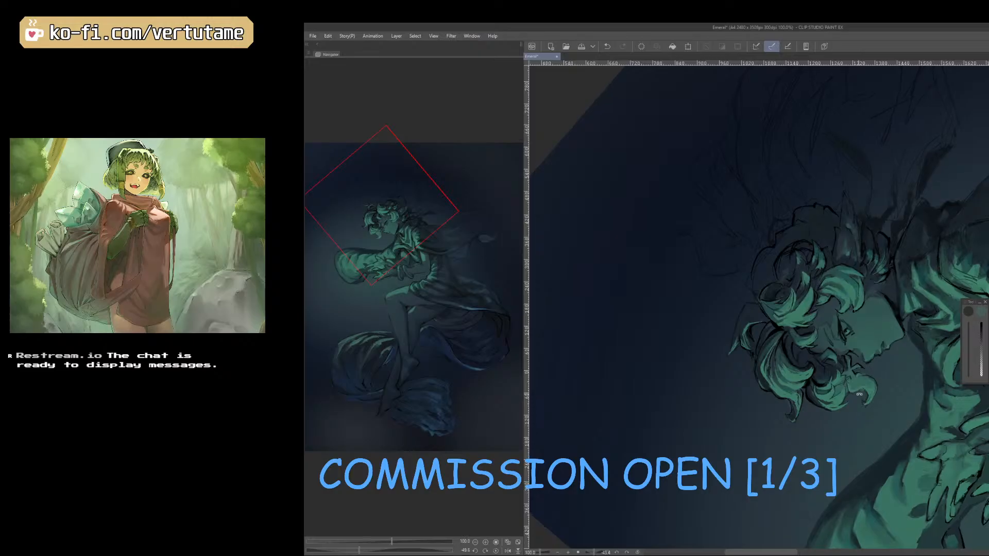
pyautogui.moveTo(781, 318)
pyautogui.mouseDown()
pyautogui.moveTo(742, 330)
pyautogui.moveTo(760, 297)
pyautogui.moveTo(755, 304)
pyautogui.mouseUp()
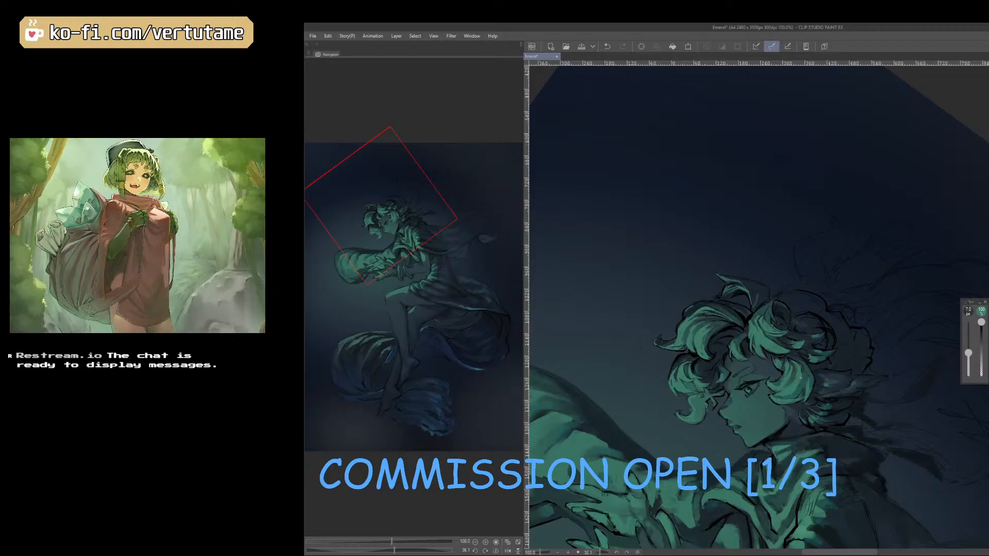
# Refine the front curl of the upright hair tuft at 7 px with sampled colours, comparing normal and mirrored views.
pyautogui.press('h')
pyautogui.scroll(1, 781, 356)
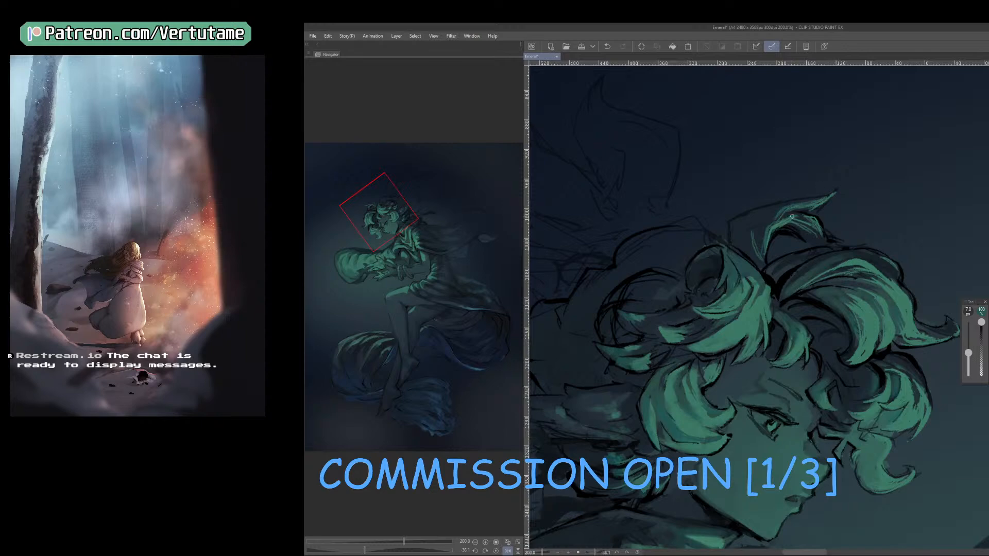
pyautogui.moveTo(828, 220)
pyautogui.mouseDown()
pyautogui.moveTo(700, 225)
pyautogui.moveTo(677, 249)
pyautogui.moveTo(687, 264)
pyautogui.moveTo(676, 276)
pyautogui.moveTo(720, 229)
pyautogui.moveTo(748, 221)
pyautogui.mouseUp()
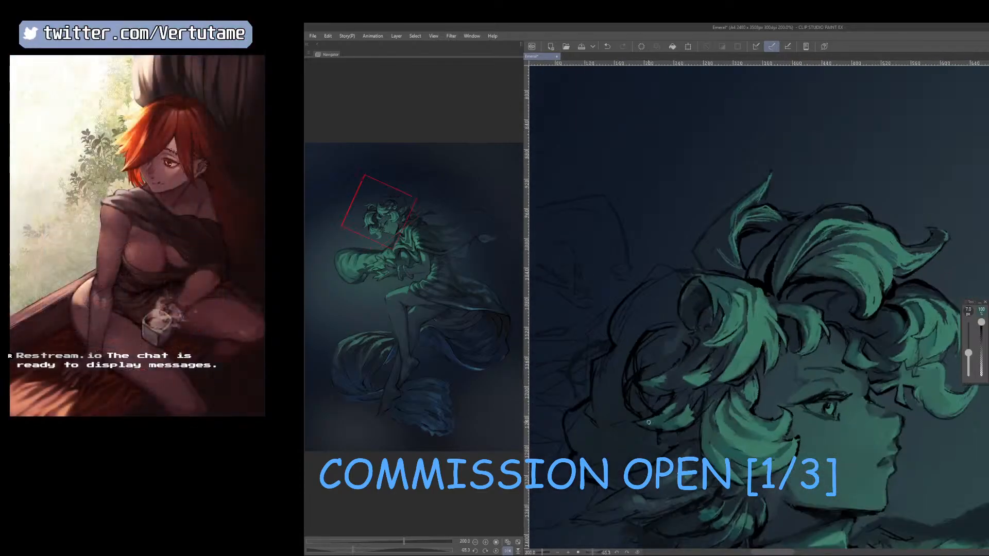
pyautogui.rightClick(738, 225)
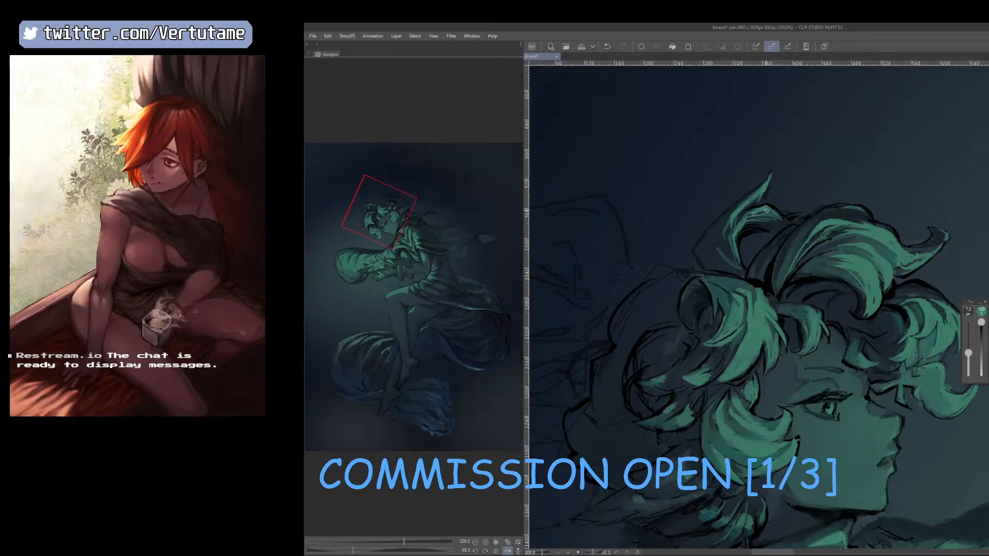
pyautogui.press('h')
pyautogui.moveTo(785, 226); pyautogui.dragTo(742, 230)
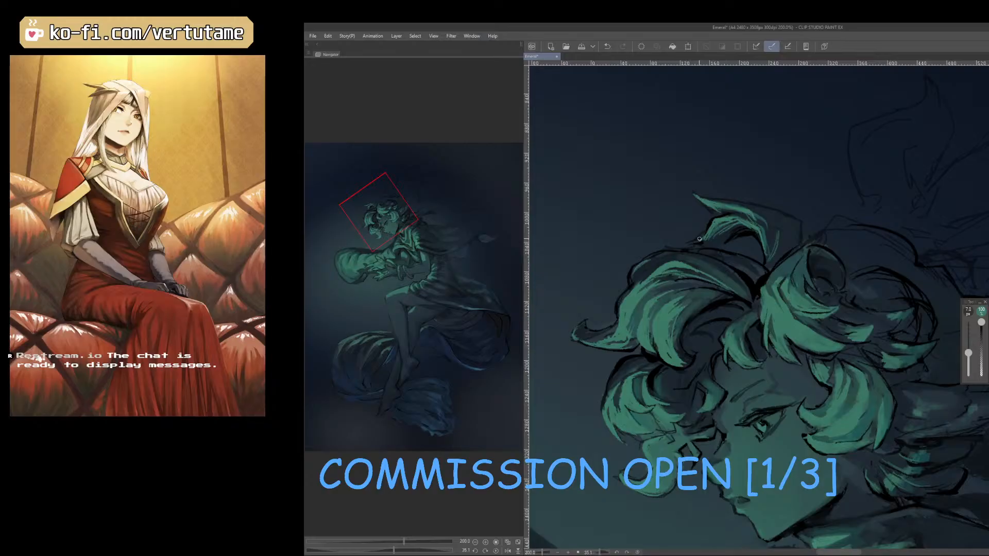
# Paint dark strokes inside the hollow of the hair tuft and along its back base at 7 px.
pyautogui.press('h')
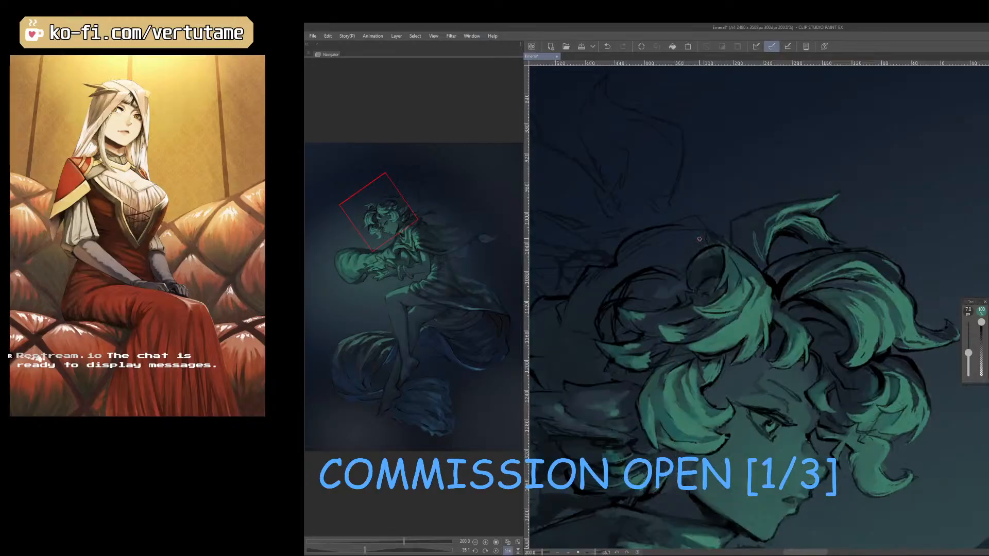
pyautogui.rightClick(769, 239)
pyautogui.moveTo(750, 223); pyautogui.dragTo(760, 259)
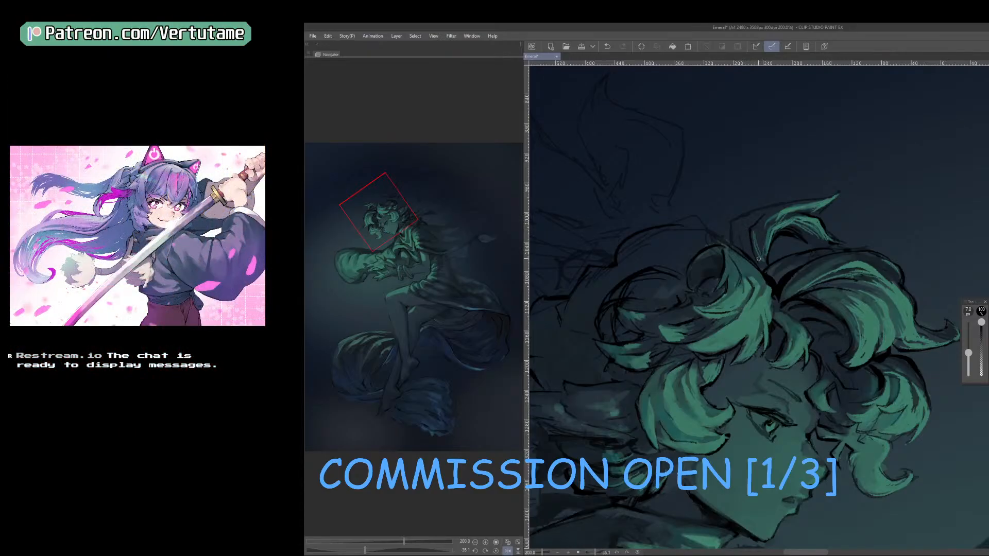
pyautogui.moveTo(772, 242); pyautogui.dragTo(765, 259)
pyautogui.moveTo(833, 247); pyautogui.dragTo(812, 230)
pyautogui.press('h')
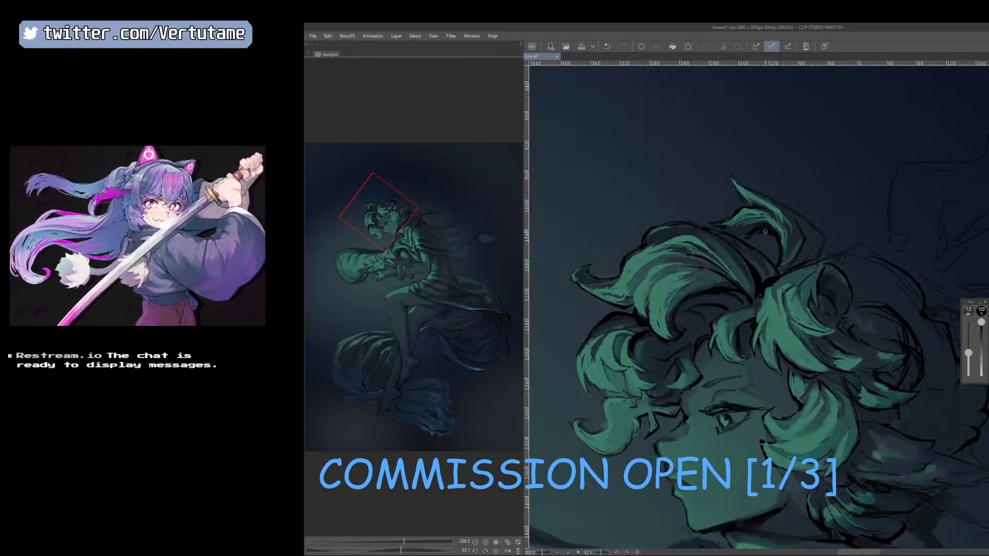
pyautogui.press('h')
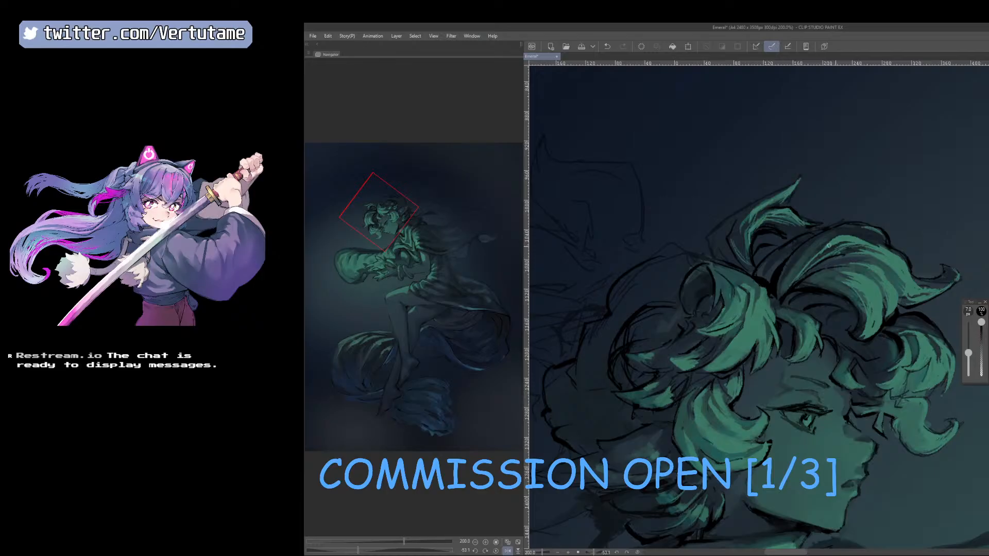
# Blend the green strands down the tuft's inner edge with sampled colours, reducing the brush to 2.5 px.
pyautogui.scroll(2, 773, 221)
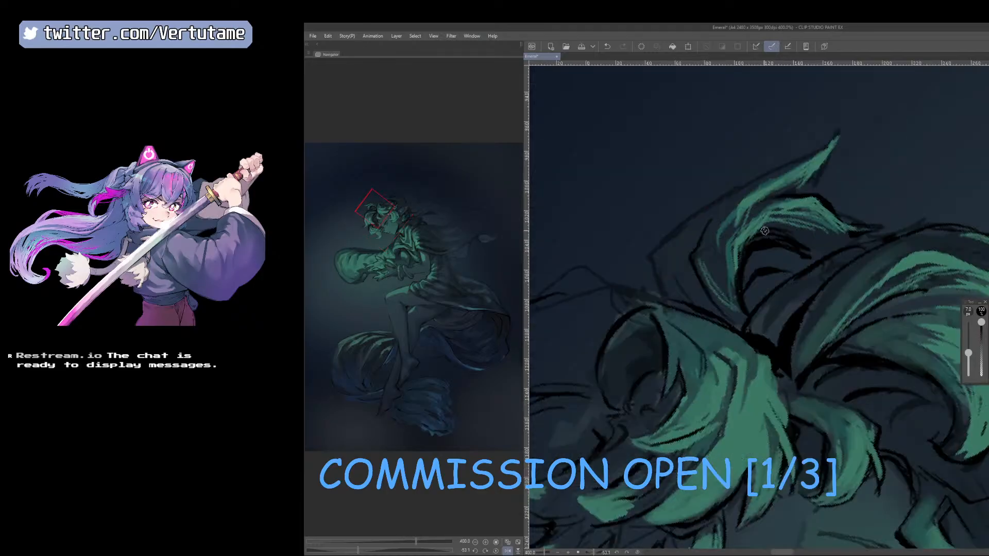
pyautogui.moveTo(982, 333); pyautogui.dragTo(981, 323)
pyautogui.rightClick(728, 272)
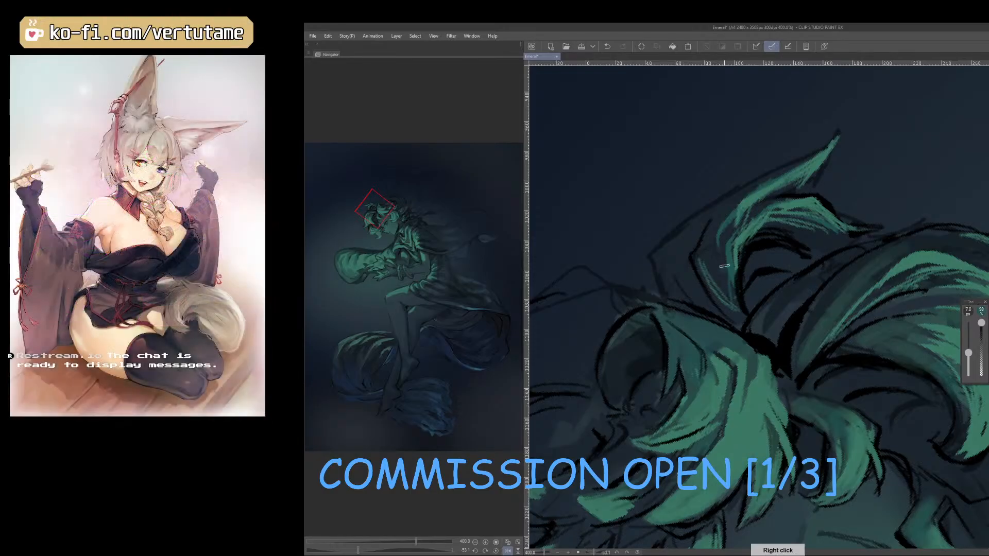
pyautogui.moveTo(724, 260); pyautogui.dragTo(737, 301)
pyautogui.rightClick(738, 245)
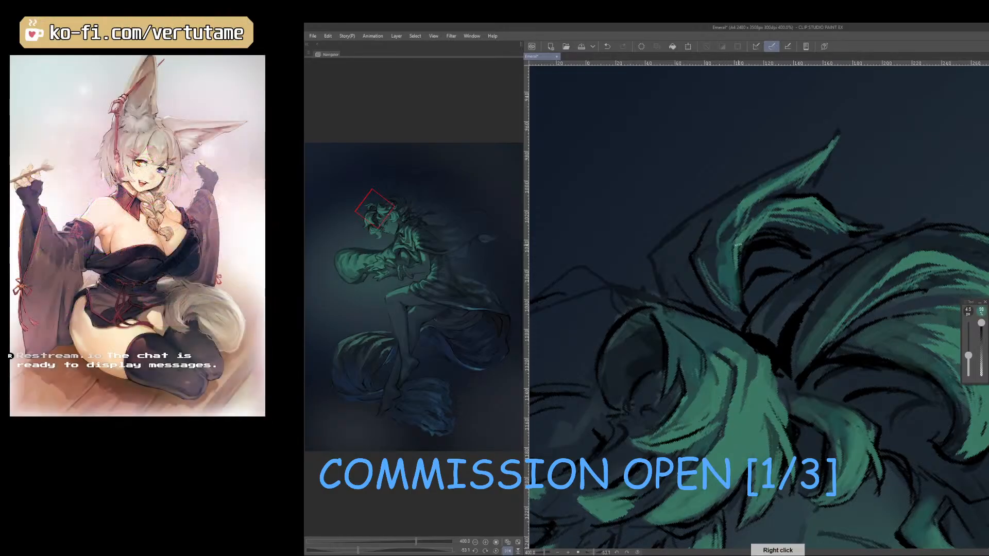
pyautogui.press('[')
pyautogui.press('[')
pyautogui.press('[')
pyautogui.press('[')
pyautogui.press('[')
pyautogui.rightClick(740, 241)
pyautogui.moveTo(734, 245); pyautogui.dragTo(739, 284)
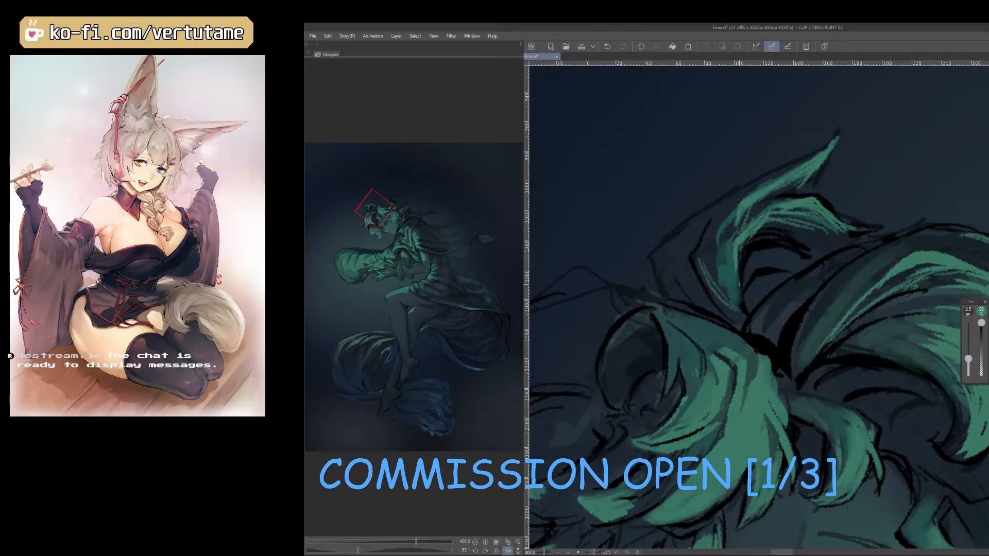
# Add fine green strands along the back of the hair tuft at 2.5 to 3 px with sampled colours.
pyautogui.scroll(-2, 739, 284)
pyautogui.press('h')
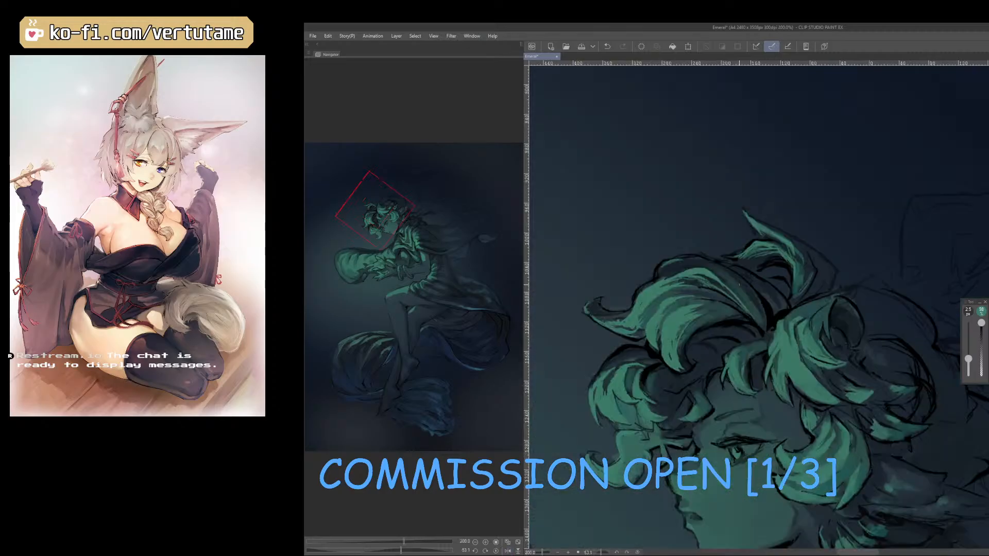
pyautogui.rightClick(794, 263)
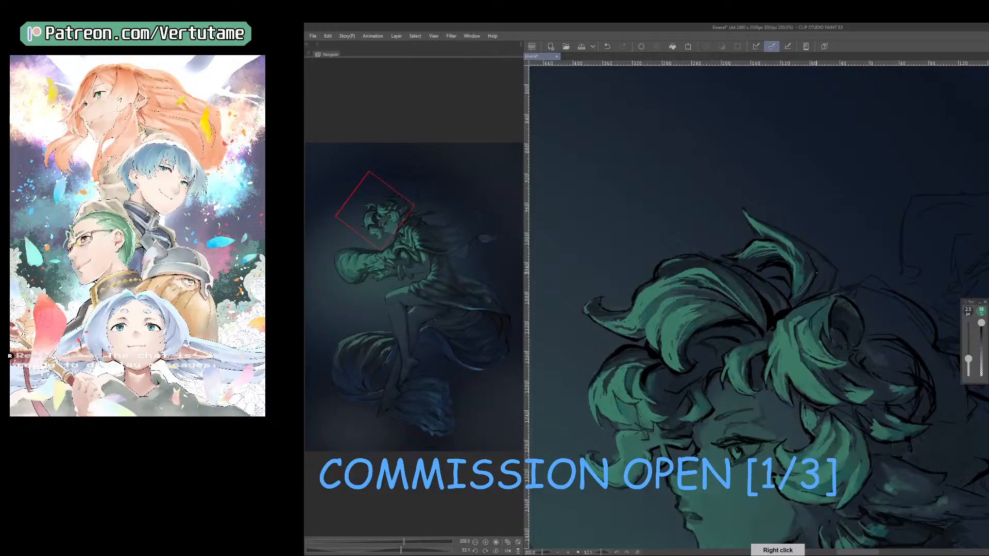
pyautogui.press('h')
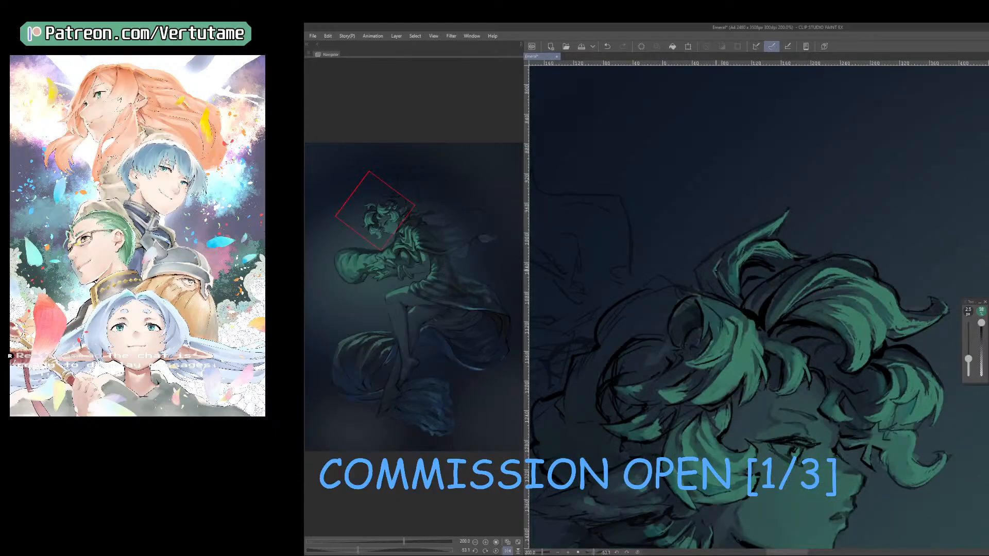
pyautogui.rightClick(713, 267)
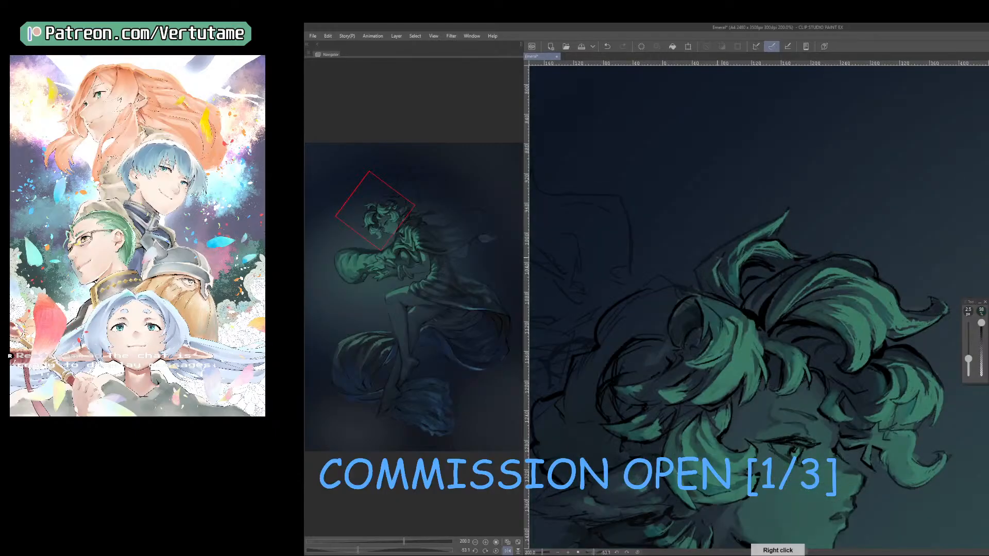
pyautogui.rightClick(713, 269)
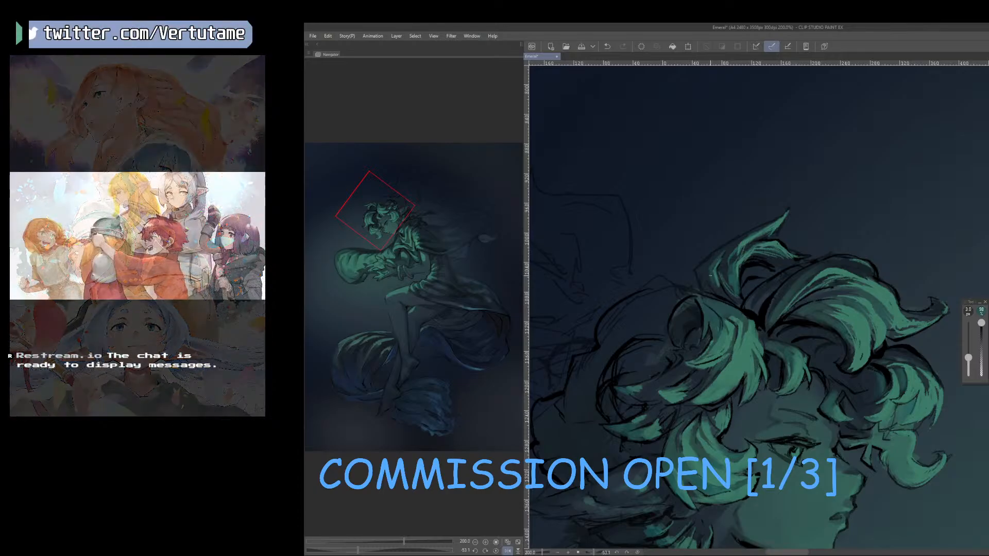
pyautogui.press('h')
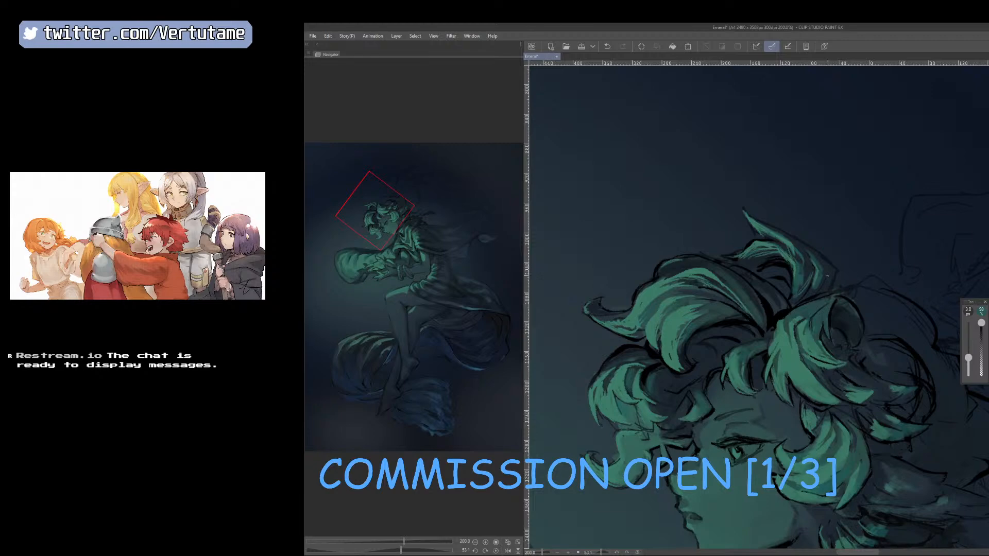
pyautogui.rightClick(818, 283)
pyautogui.press('h')
# Touch up the back edge of the hair tuft at 4.5 px and compare the head in the mirrored view.
pyautogui.scroll(-1, 815, 245)
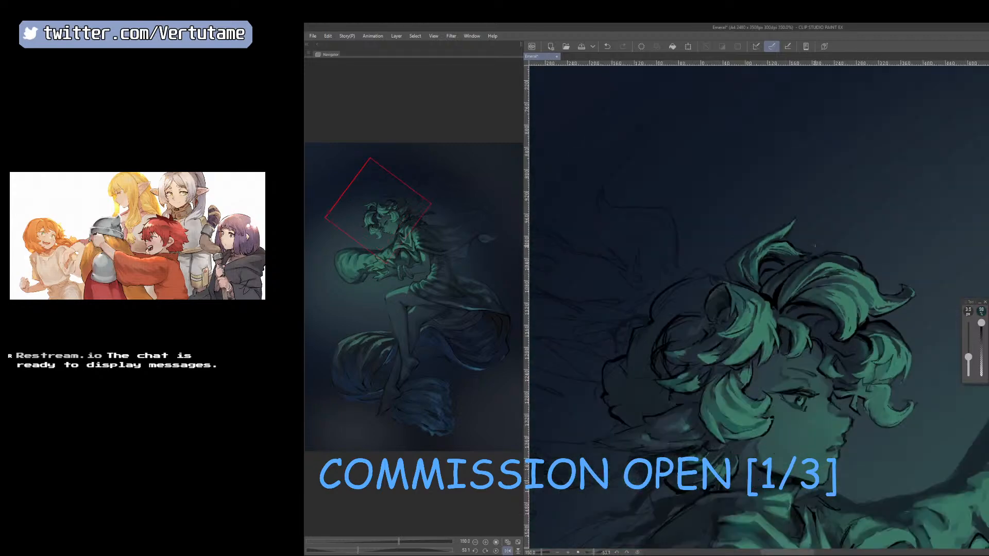
pyautogui.rightClick(737, 262)
pyautogui.press(']')
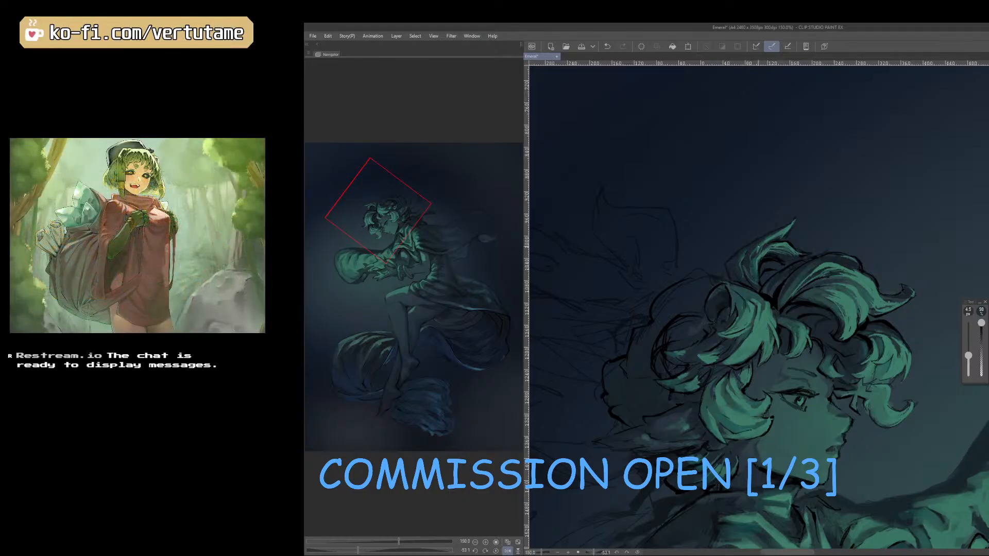
pyautogui.scroll(-1, 814, 223)
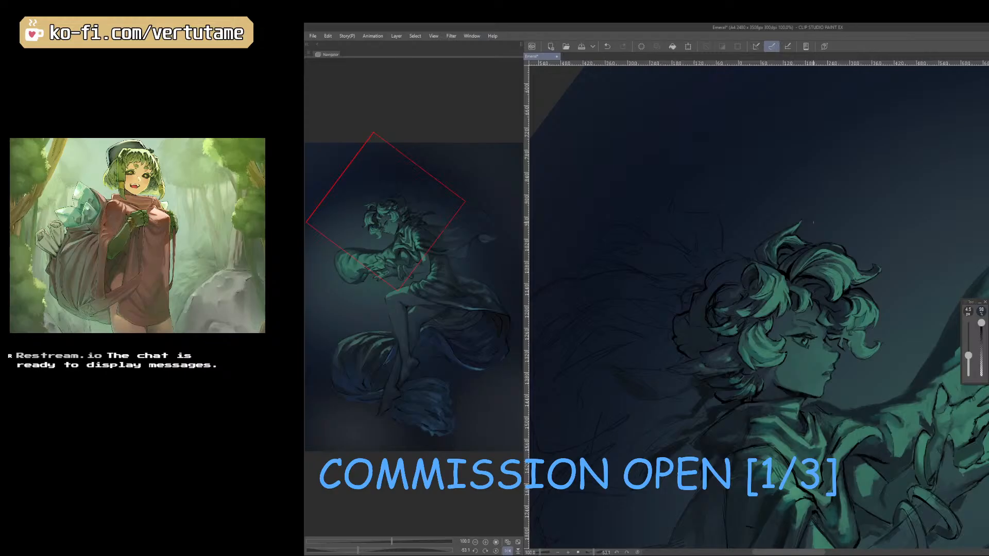
pyautogui.press('h')
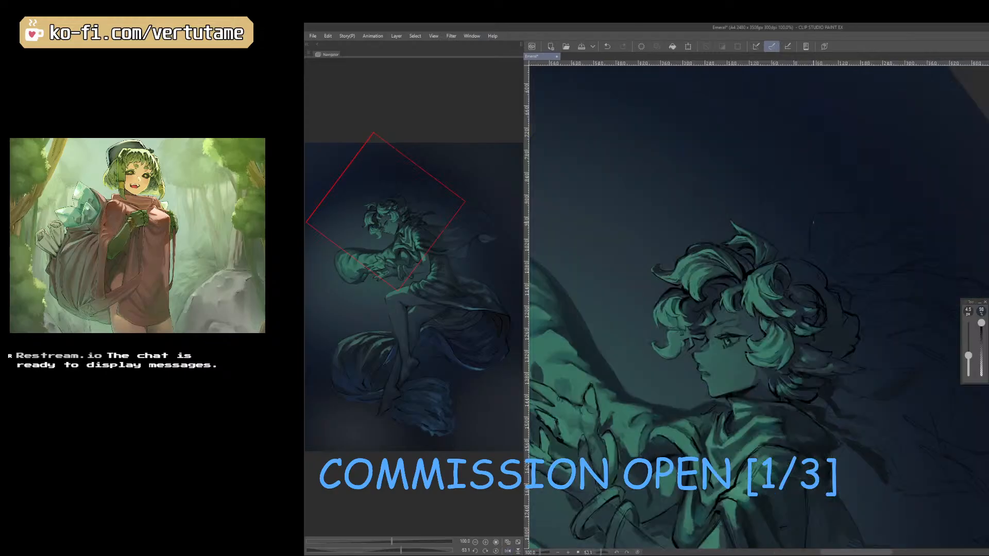
pyautogui.moveTo(849, 409); pyautogui.dragTo(822, 426)
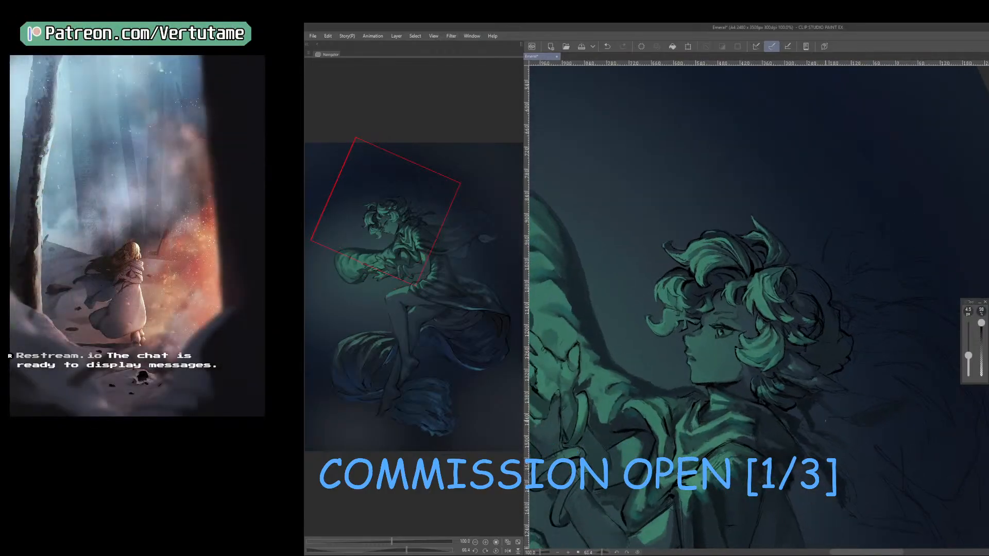
# Block in the billowing cloth behind the head in dark magenta and clear the selection.
pyautogui.moveTo(825, 421); pyautogui.dragTo(858, 461)
pyautogui.press('h')
pyautogui.scroll(-1, 916, 450)
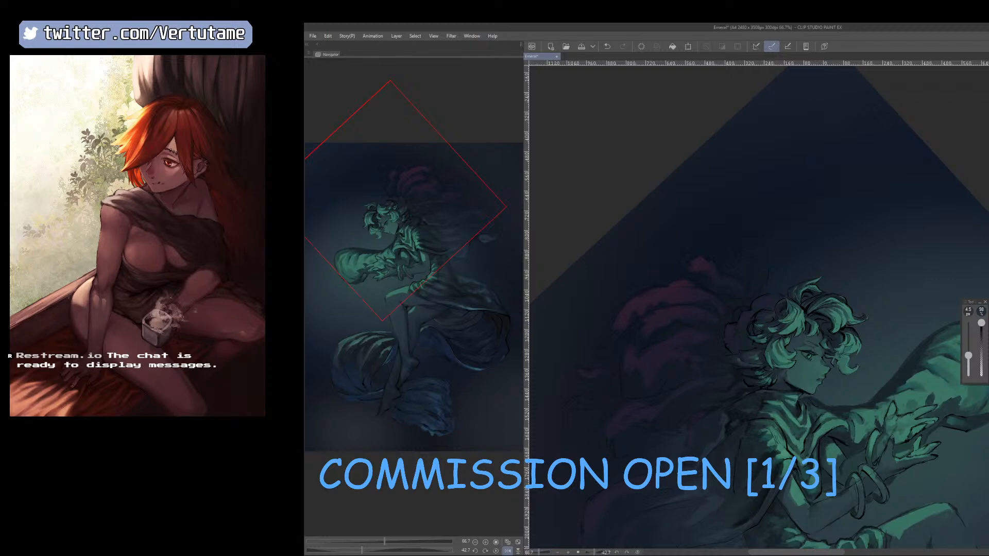
pyautogui.hotkey('ctrl', 'd')
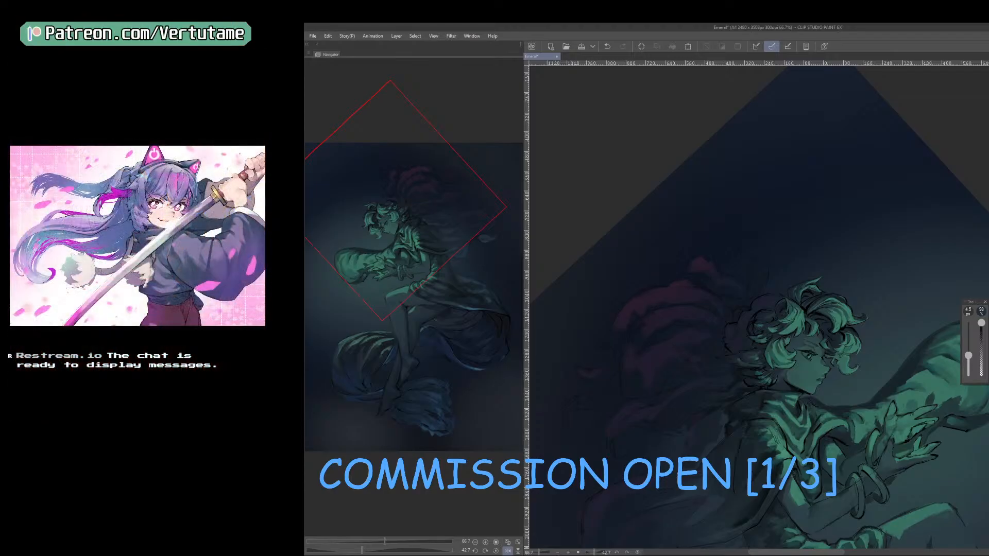
pyautogui.moveTo(879, 454); pyautogui.dragTo(789, 492)
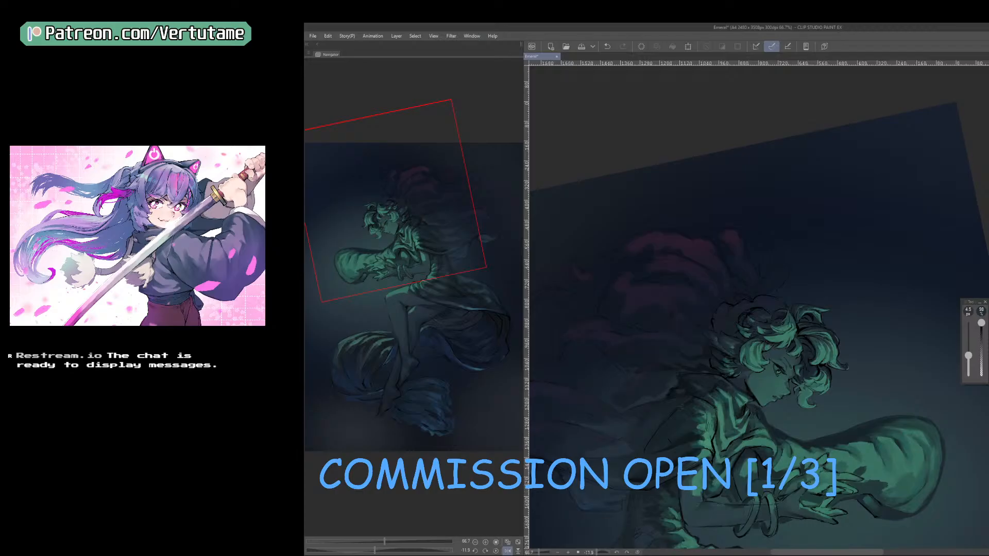
pyautogui.moveTo(730, 431); pyautogui.dragTo(830, 419)
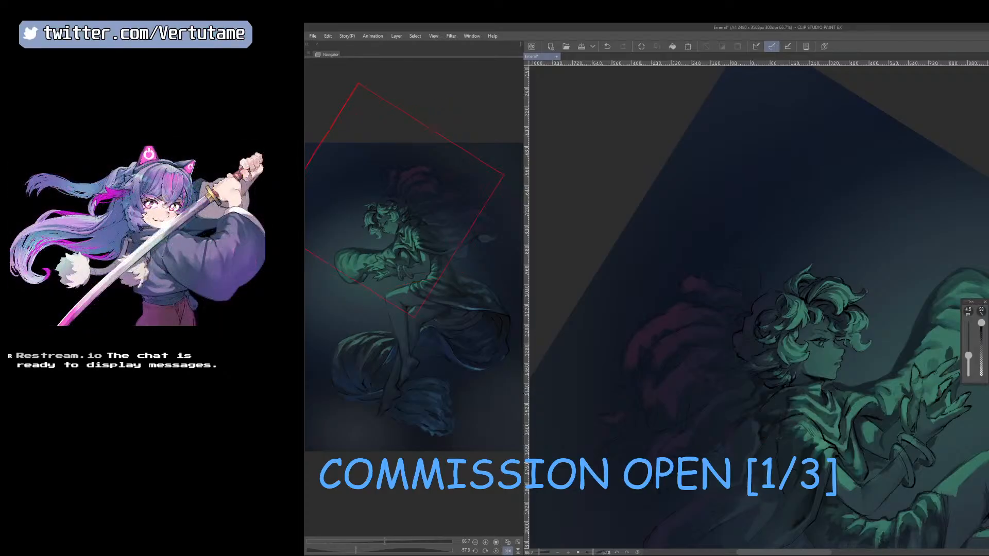
# Trim the lower part of the magenta cloth behind the shoulder with the eraser.
pyautogui.press('e')
pyautogui.press(']')
pyautogui.moveTo(758, 424); pyautogui.dragTo(726, 444)
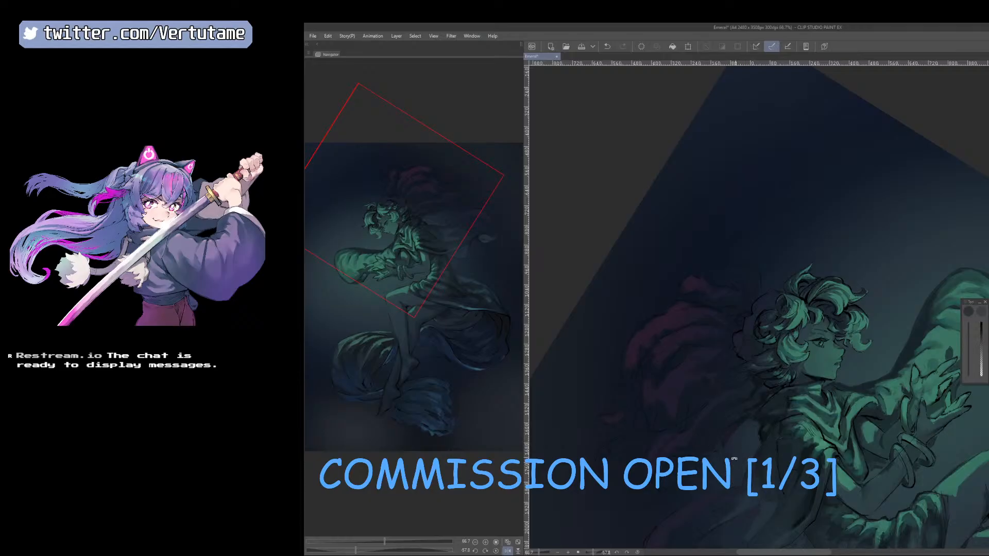
pyautogui.press('p')
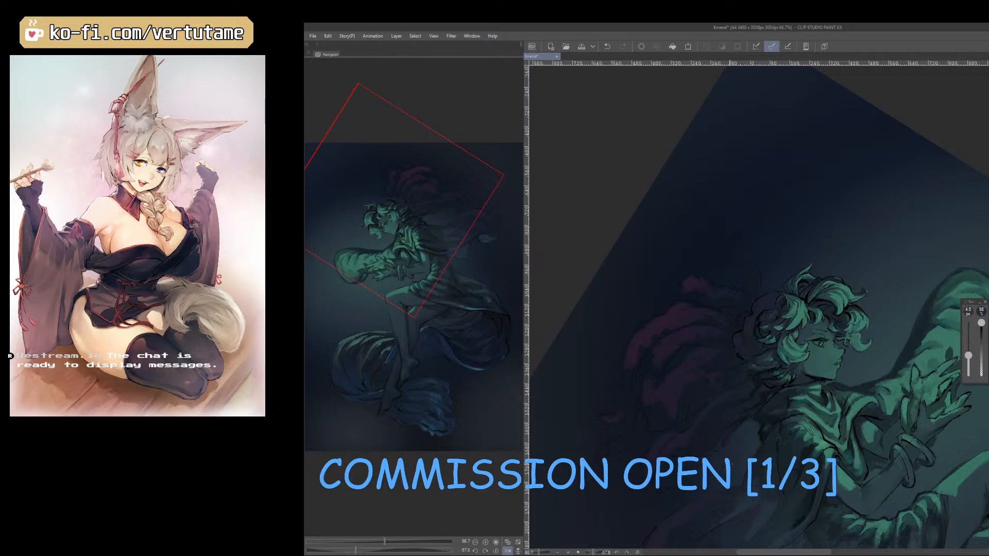
pyautogui.press('r')
pyautogui.moveTo(778, 479); pyautogui.dragTo(736, 476)
# Erase around the trailing folds of the magenta cloth with a 60 px eraser in the flipped view.
pyautogui.press('h')
pyautogui.moveTo(852, 389); pyautogui.dragTo(764, 487)
pyautogui.scroll(1, 765, 487)
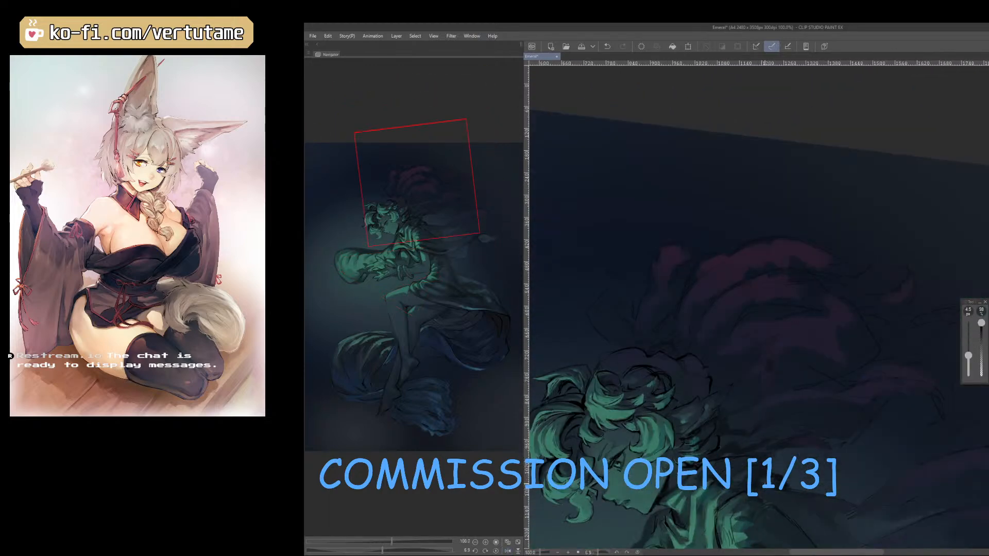
pyautogui.press('e')
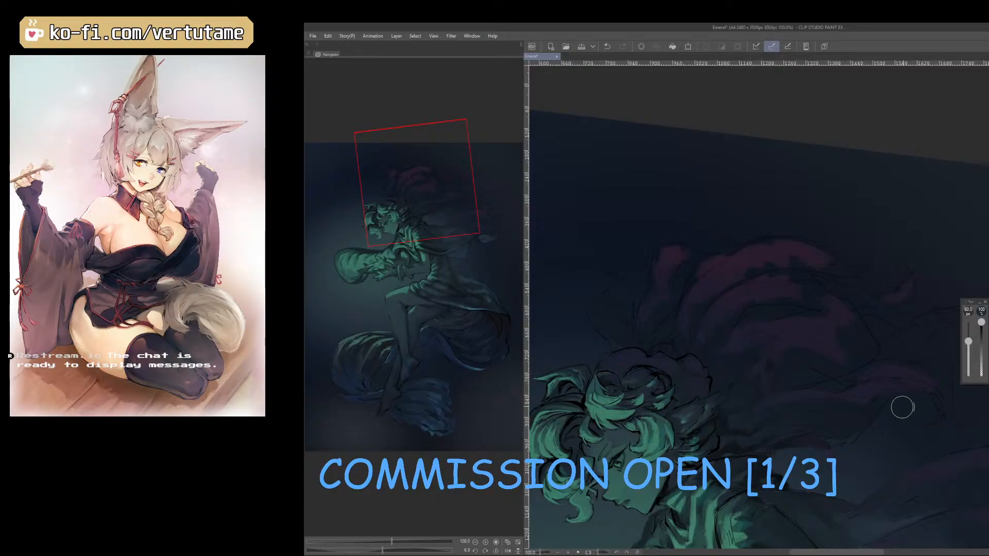
pyautogui.press('p')
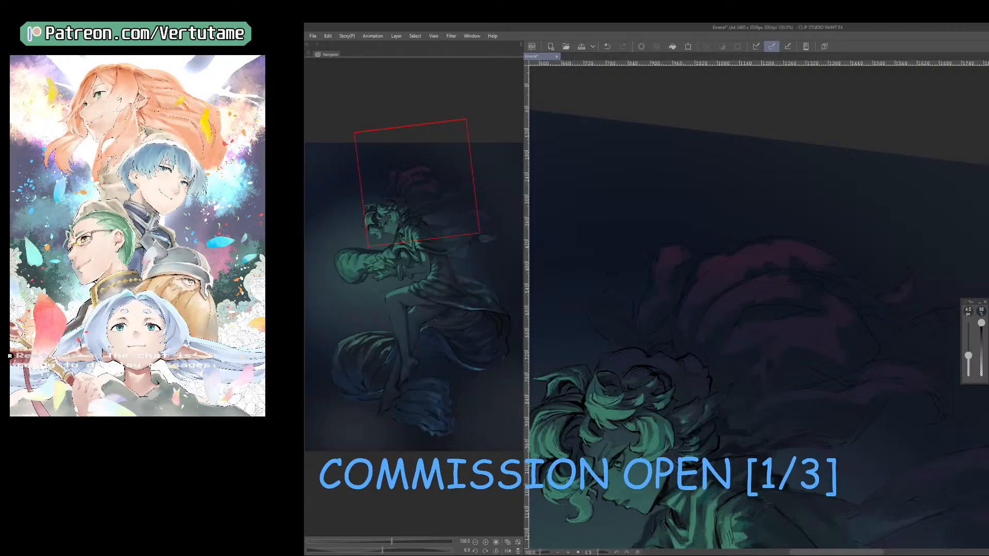
# Clean up the outer end of the trailing cloth at 70 to 80 px and mute its magenta to a dark blue-purple.
pyautogui.moveTo(861, 488)
pyautogui.mouseDown()
pyautogui.moveTo(724, 407)
pyautogui.moveTo(520, 330)
pyautogui.mouseUp()
pyautogui.hotkey('ctrl', '-')
pyautogui.press('h')
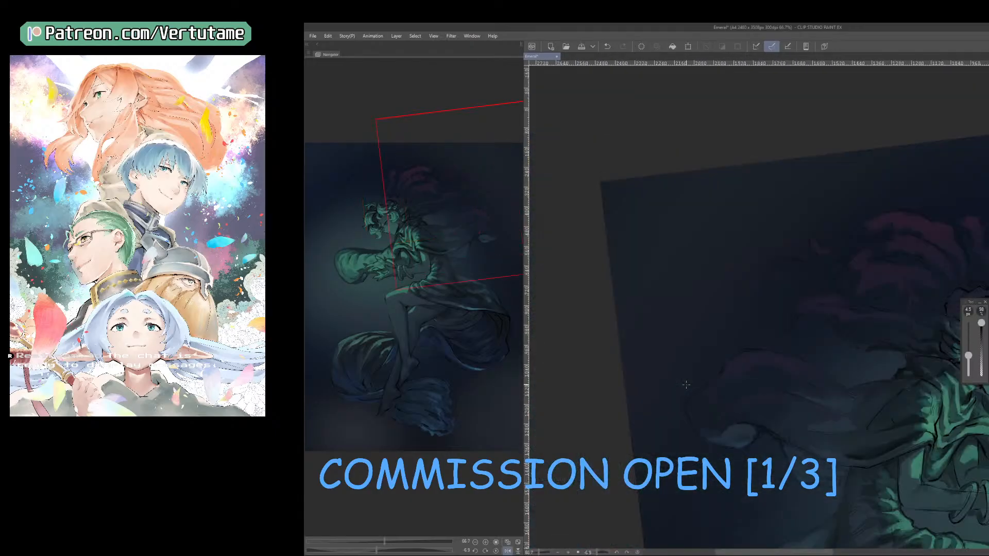
pyautogui.moveTo(877, 503); pyautogui.dragTo(822, 488)
pyautogui.press('b')
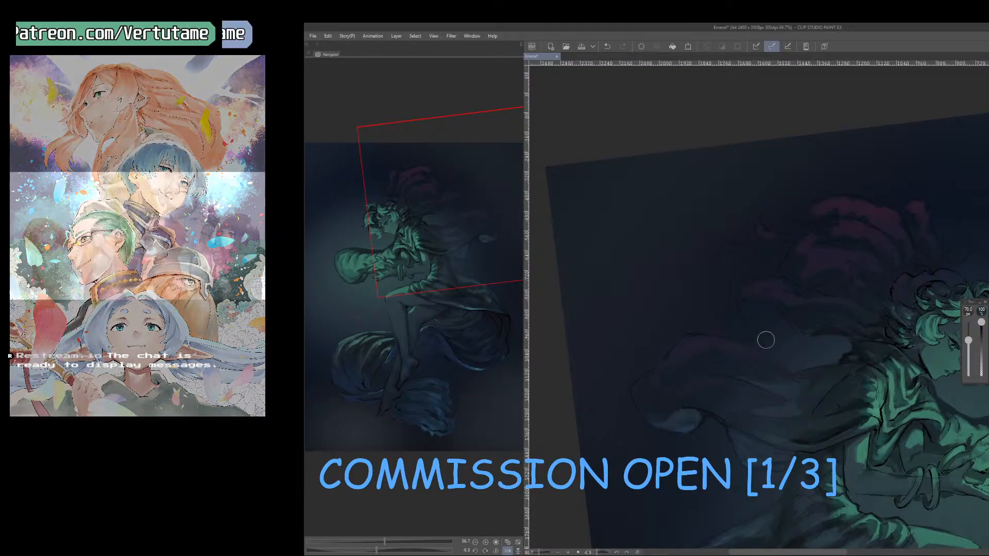
pyautogui.moveTo(666, 344); pyautogui.dragTo(628, 375)
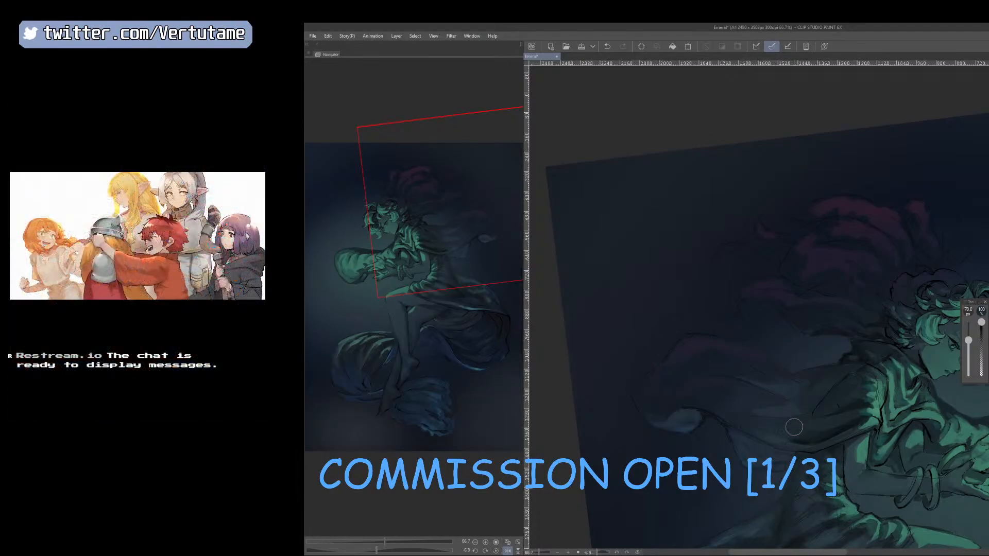
pyautogui.press(']')
pyautogui.press('p')
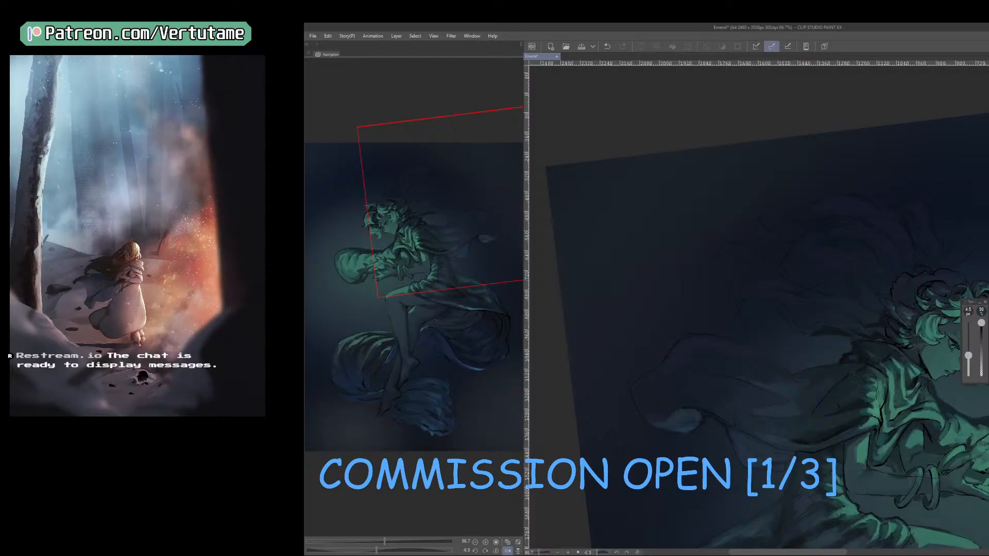
# Carve out folds in the dark cloth above and behind the head with an eraser smaller than 80 px.
pyautogui.press('h')
pyautogui.press('e')
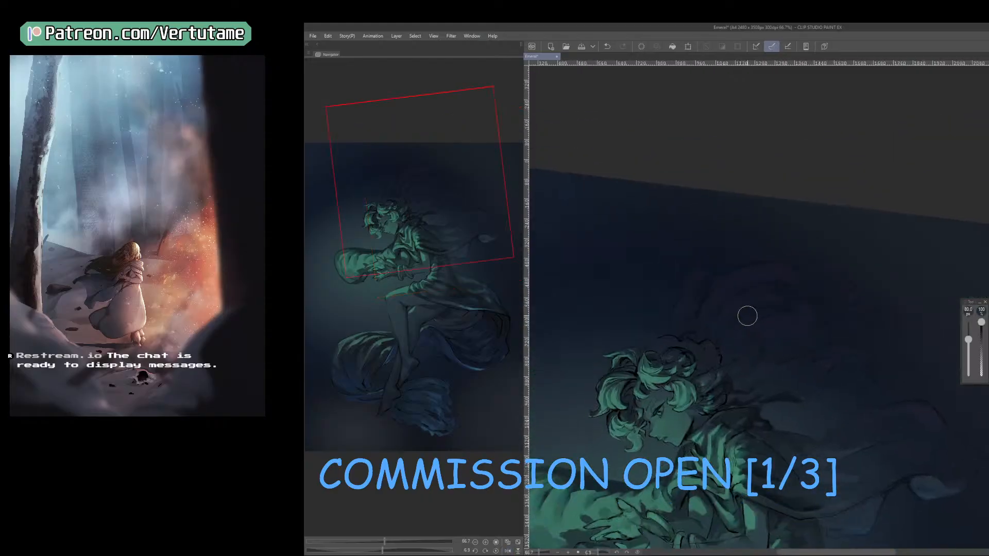
pyautogui.press('[')
pyautogui.press('[')
pyautogui.press('[')
pyautogui.press('[')
pyautogui.press('p')
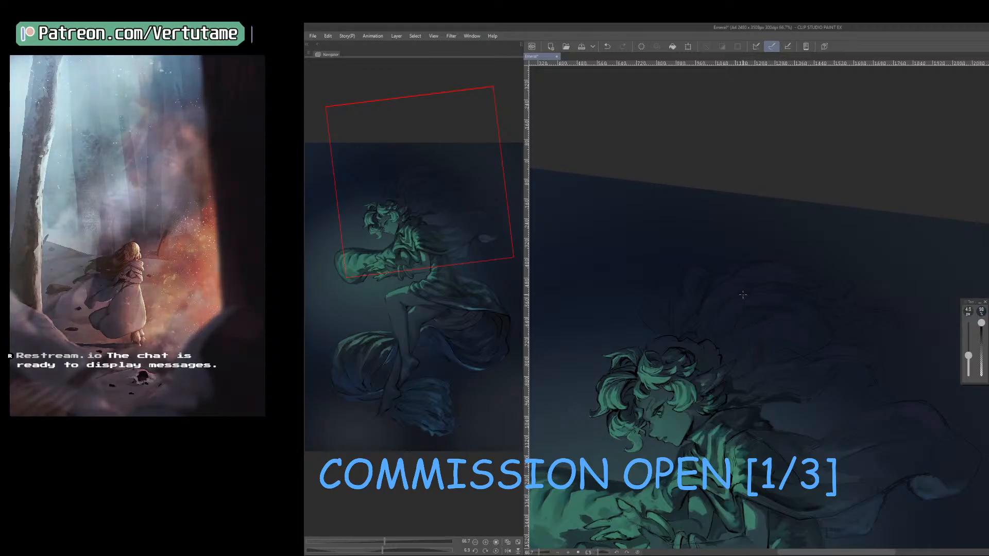
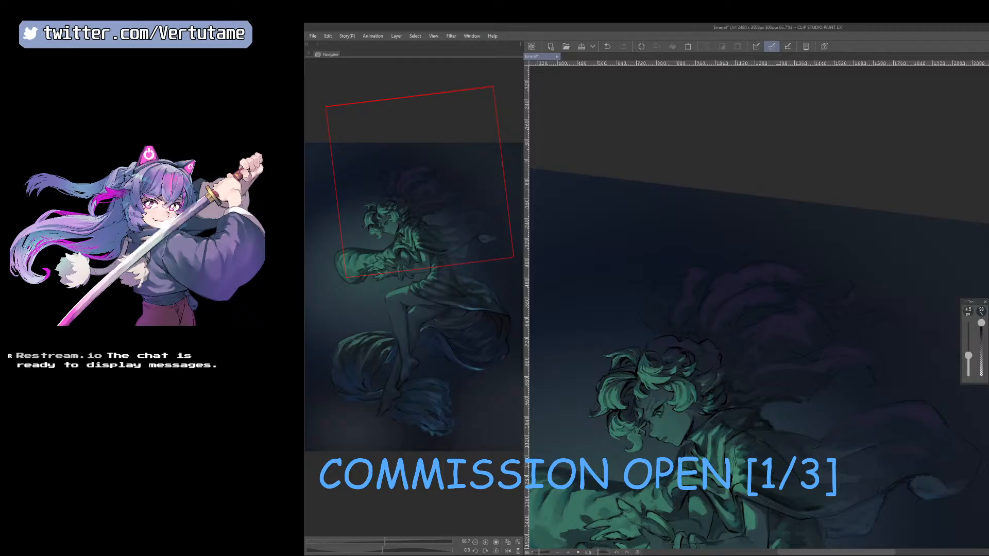
# Undo the most recent changes to the purple cloth behind the head in the flipped view.
pyautogui.press('h')
pyautogui.moveTo(762, 473); pyautogui.dragTo(760, 427)
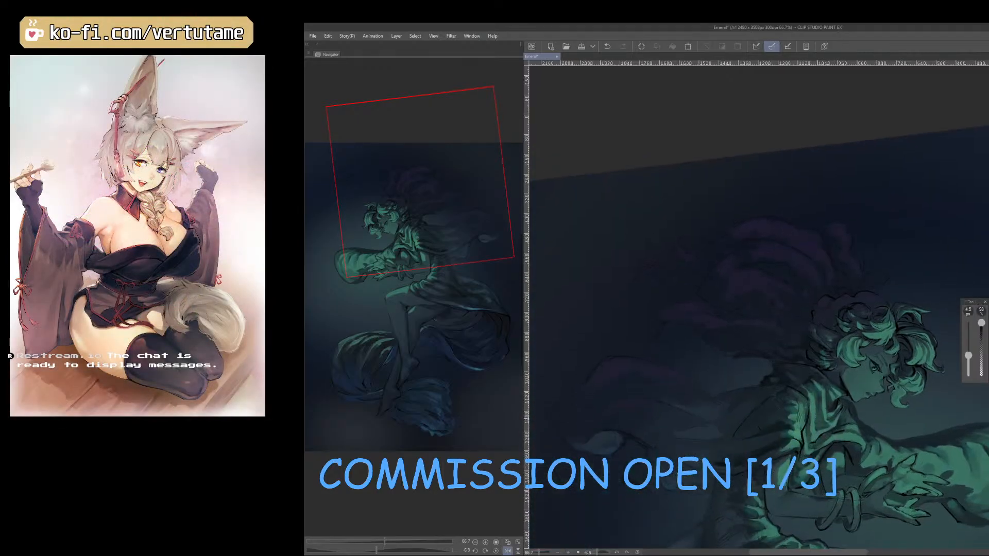
pyautogui.hotkey('ctrl', 'z')
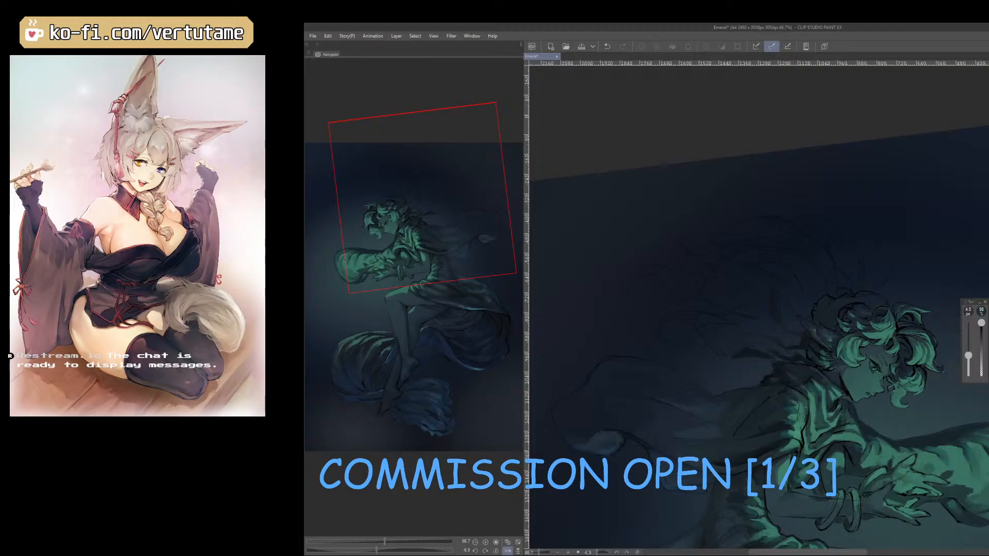
pyautogui.moveTo(801, 338)
pyautogui.mouseDown()
pyautogui.moveTo(760, 352)
pyautogui.moveTo(753, 347)
pyautogui.moveTo(767, 333)
pyautogui.moveTo(761, 354)
pyautogui.mouseUp()
pyautogui.hotkey('ctrl', 'z')
pyautogui.hotkey('ctrl', 'z')
pyautogui.hotkey('ctrl', 'z')
pyautogui.hotkey('ctrl', 'z')
pyautogui.hotkey('ctrl', 'z')
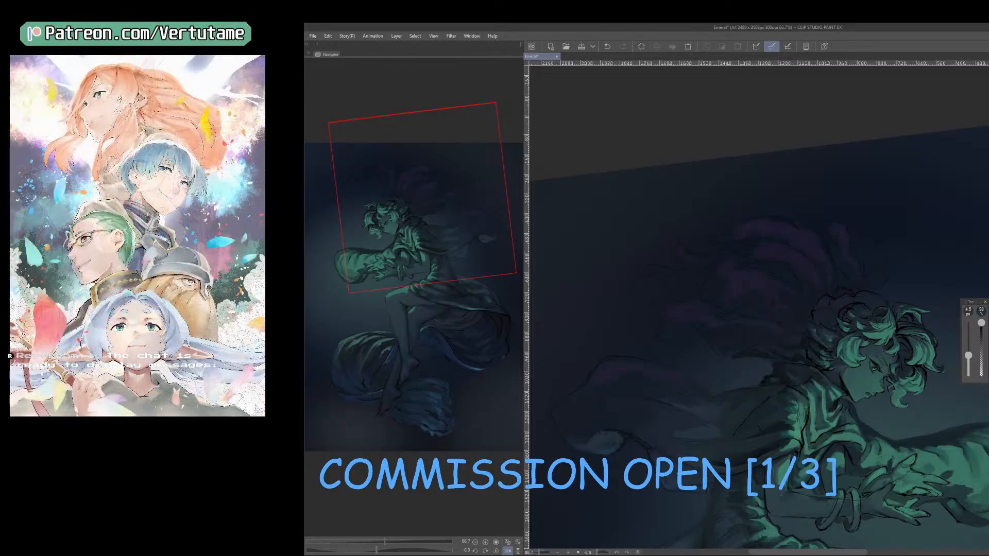
# Fade the purple cloth above and behind the head with a large eraser at 350 and 200 px.
pyautogui.press('h')
pyautogui.press('c')
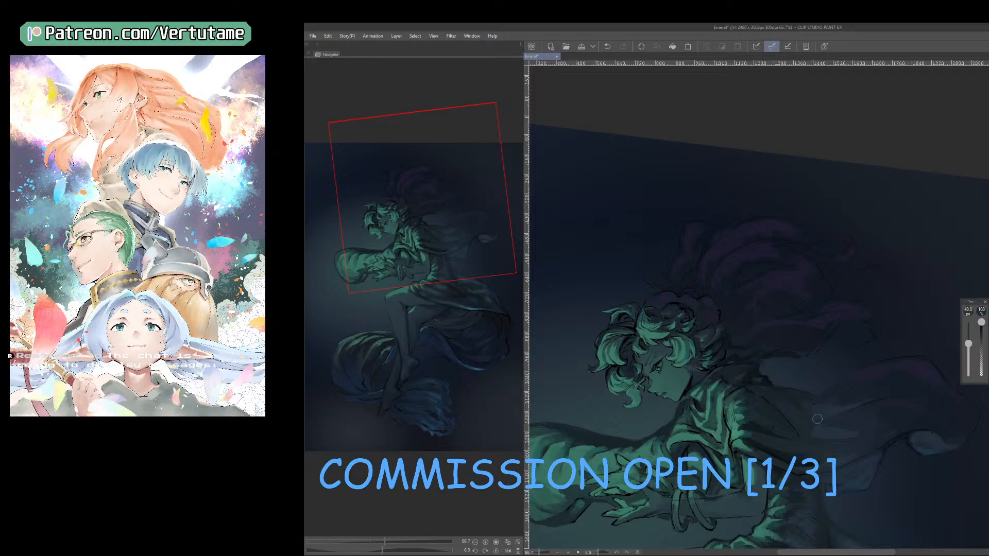
pyautogui.press('e')
pyautogui.moveTo(716, 216)
pyautogui.mouseDown()
pyautogui.moveTo(682, 201)
pyautogui.moveTo(652, 236)
pyautogui.mouseUp()
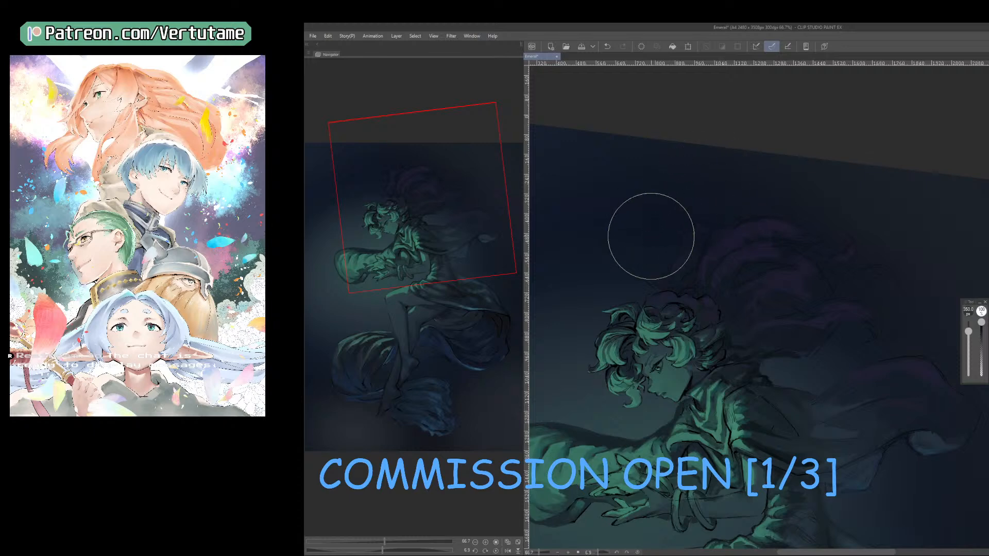
pyautogui.press('[')
pyautogui.press('[')
pyautogui.press('[')
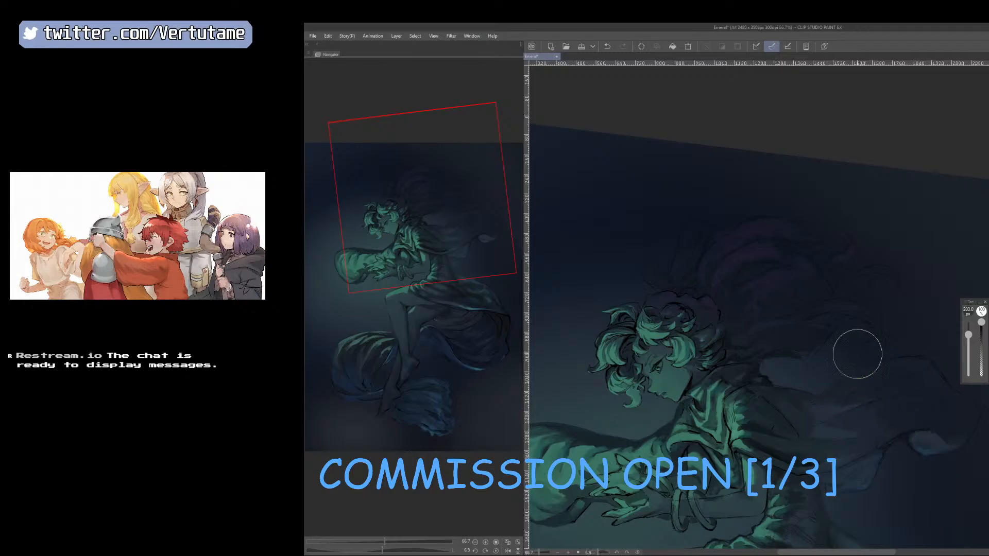
# Soften the inner folds of the cloth behind the head into the dark background with the eraser at 150 and 125 px.
pyautogui.press('[')
pyautogui.press('[')
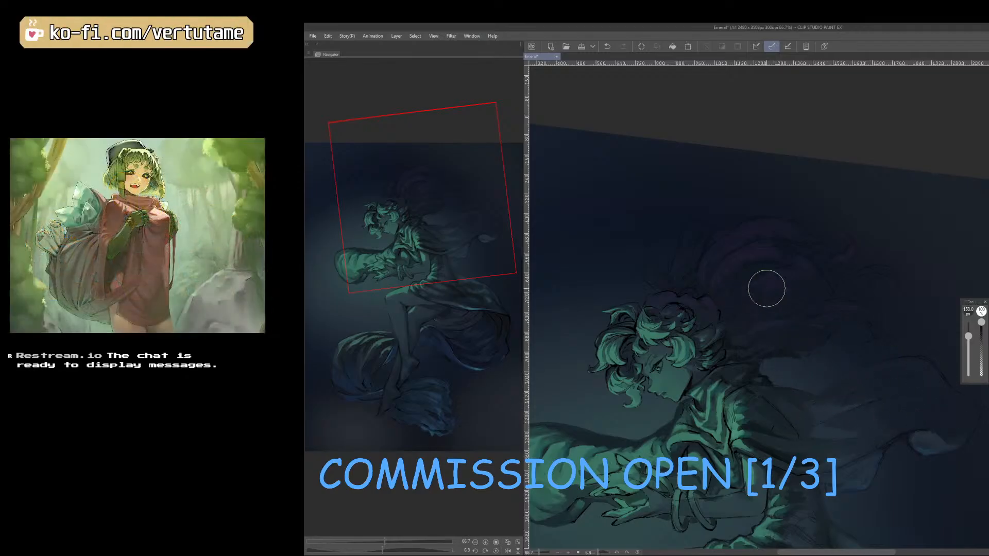
pyautogui.moveTo(772, 285); pyautogui.dragTo(755, 287)
pyautogui.press('[')
pyautogui.moveTo(715, 339)
pyautogui.mouseDown()
pyautogui.moveTo(721, 300)
pyautogui.moveTo(689, 317)
pyautogui.mouseUp()
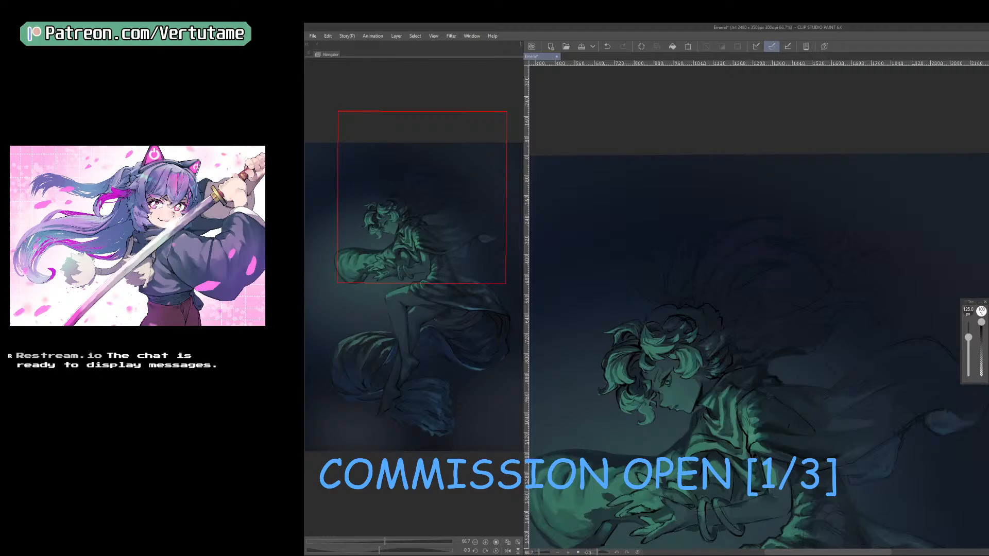
pyautogui.rightClick(721, 350)
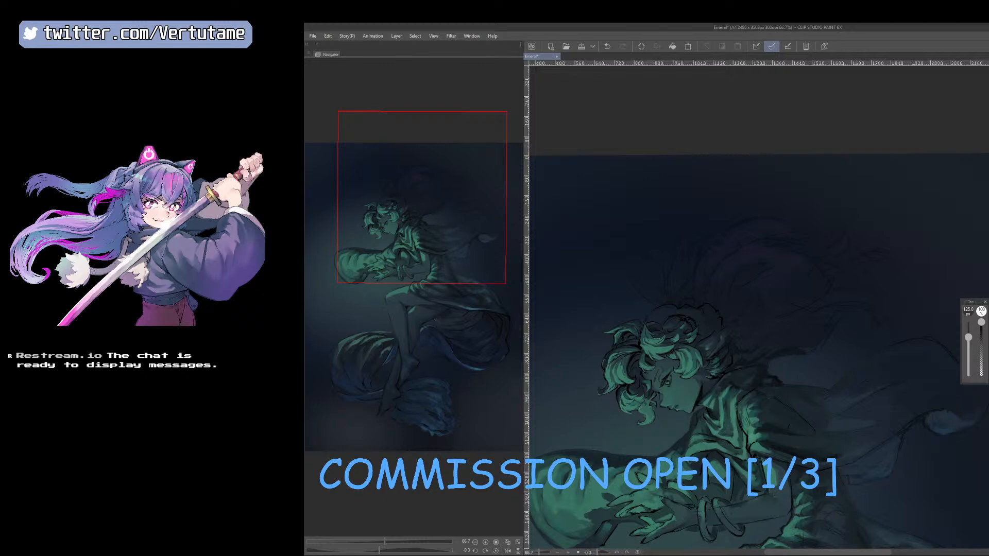
# Erase finer fold shapes in the faded cloth above the head, working between 30 and 125 px.
pyautogui.hotkey('ctrl', '+')
pyautogui.press('[')
pyautogui.press('[')
pyautogui.press('[')
pyautogui.press('[')
pyautogui.press('[')
pyautogui.press('[')
pyautogui.press('[')
pyautogui.press('[')
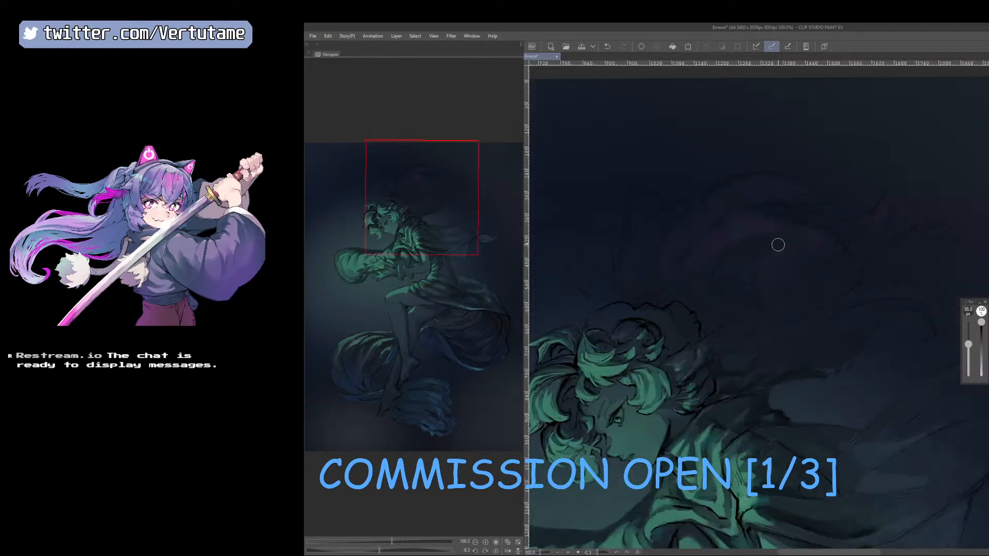
pyautogui.press('[')
pyautogui.press(']')
pyautogui.press(']')
pyautogui.press(']')
pyautogui.press(']')
pyautogui.press(']')
pyautogui.press(']')
pyautogui.press(']')
pyautogui.press(']')
pyautogui.press(']')
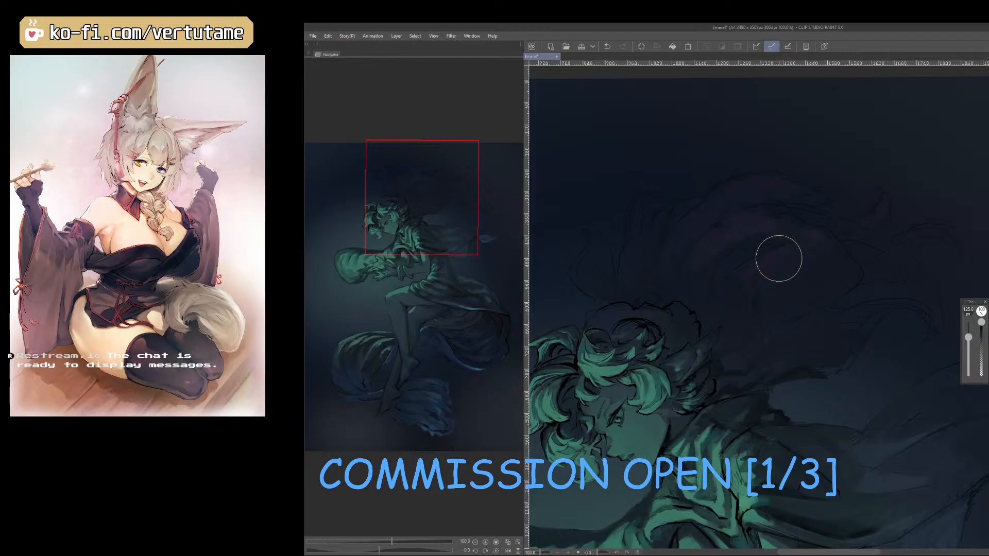
pyautogui.press('p')
pyautogui.hotkey('ctrl', '-')
pyautogui.hotkey('ctrl', '-')
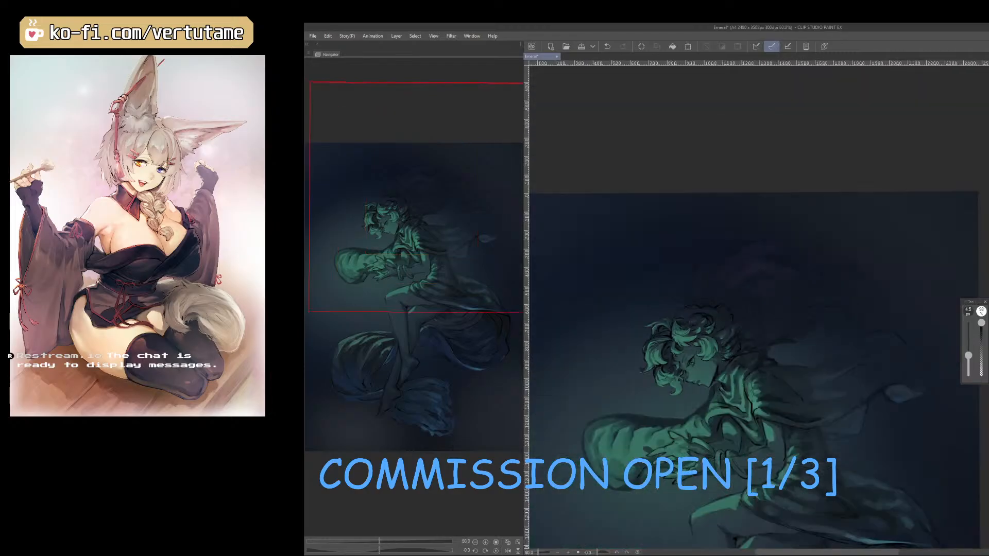
pyautogui.click(313, 36)
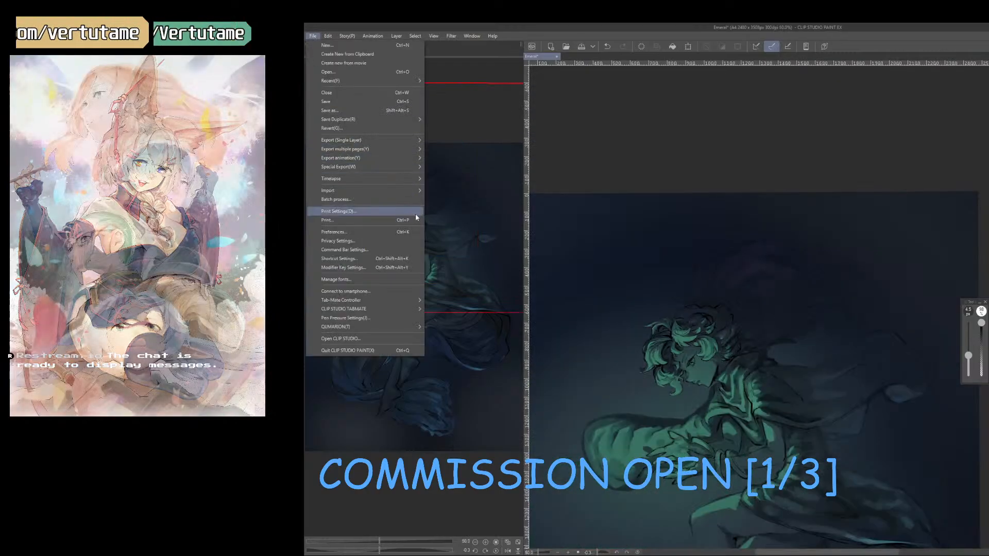
pyautogui.moveTo(415, 179)
pyautogui.click(447, 179)
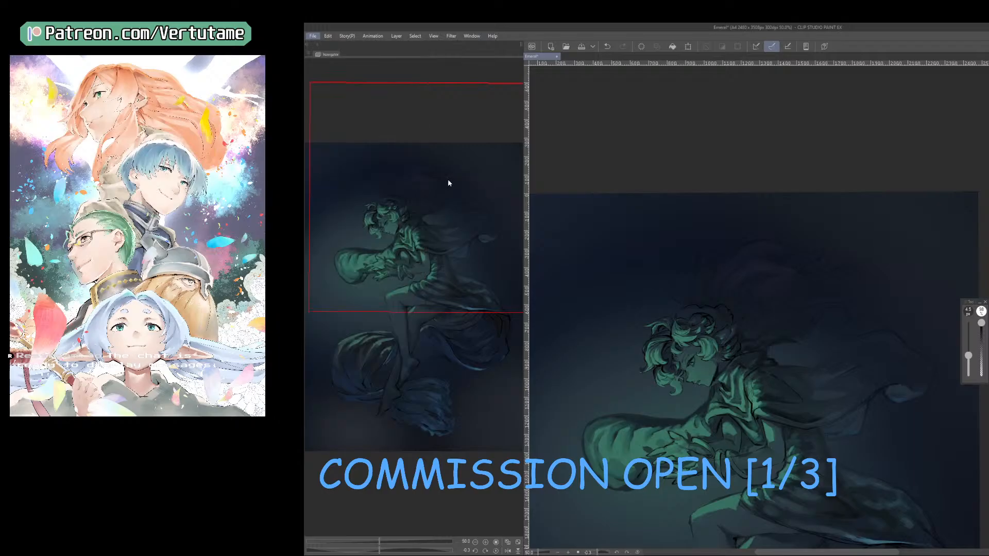
pyautogui.click(829, 218)
# Draw dark fold lines inside the billowing shape behind the head with an 8 px pen and touch them up with the eraser.
pyautogui.hotkey('ctrl', '+')
pyautogui.hotkey('ctrl', '+')
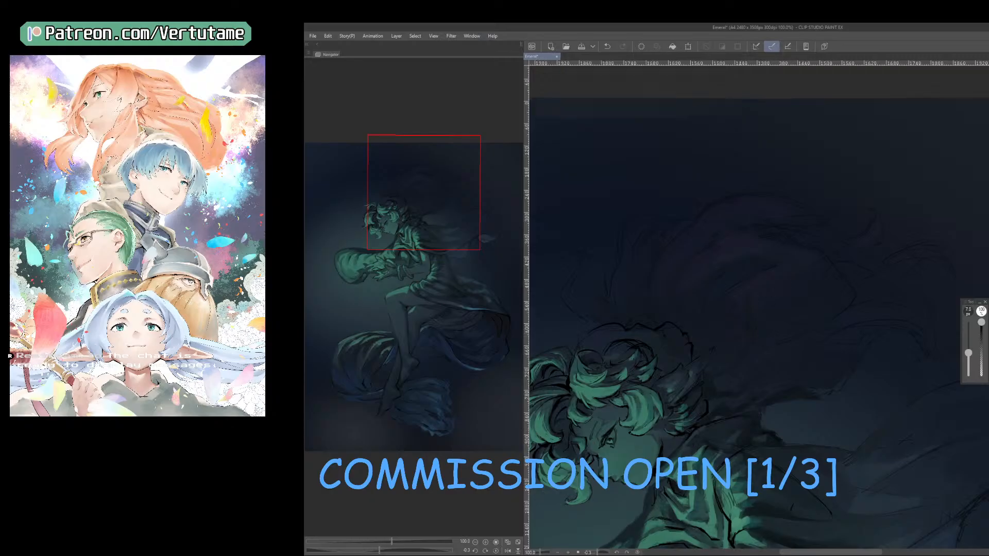
pyautogui.press('h')
pyautogui.moveTo(788, 402)
pyautogui.mouseDown()
pyautogui.moveTo(854, 351)
pyautogui.moveTo(801, 385)
pyautogui.mouseUp()
pyautogui.press(']')
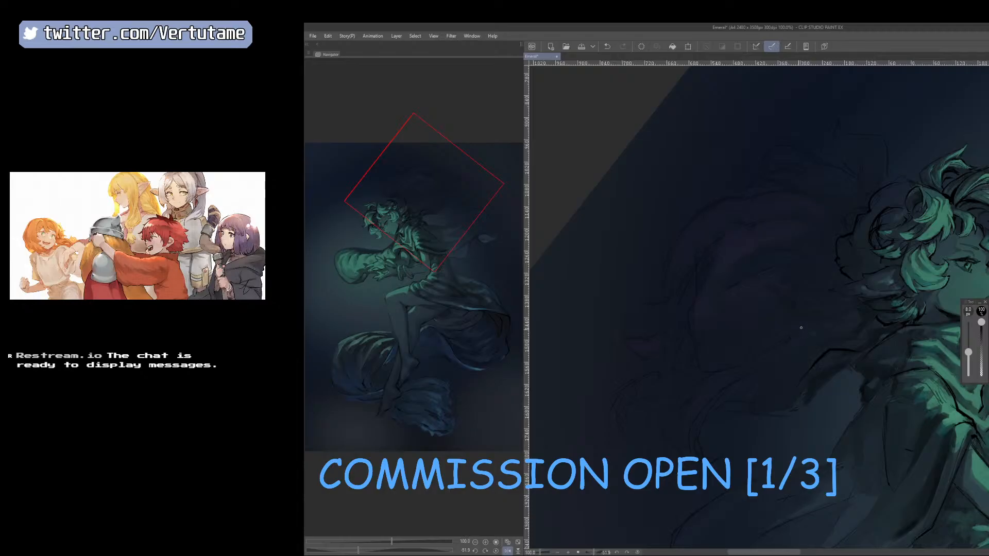
pyautogui.moveTo(837, 396)
pyautogui.mouseDown()
pyautogui.moveTo(791, 418)
pyautogui.moveTo(830, 403)
pyautogui.mouseUp()
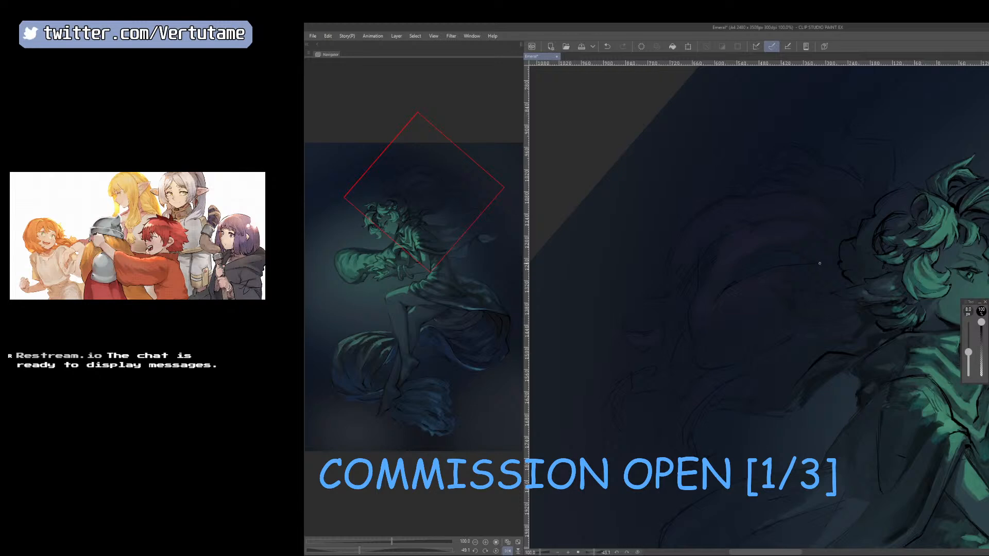
pyautogui.moveTo(741, 271); pyautogui.dragTo(777, 250)
pyautogui.press('e')
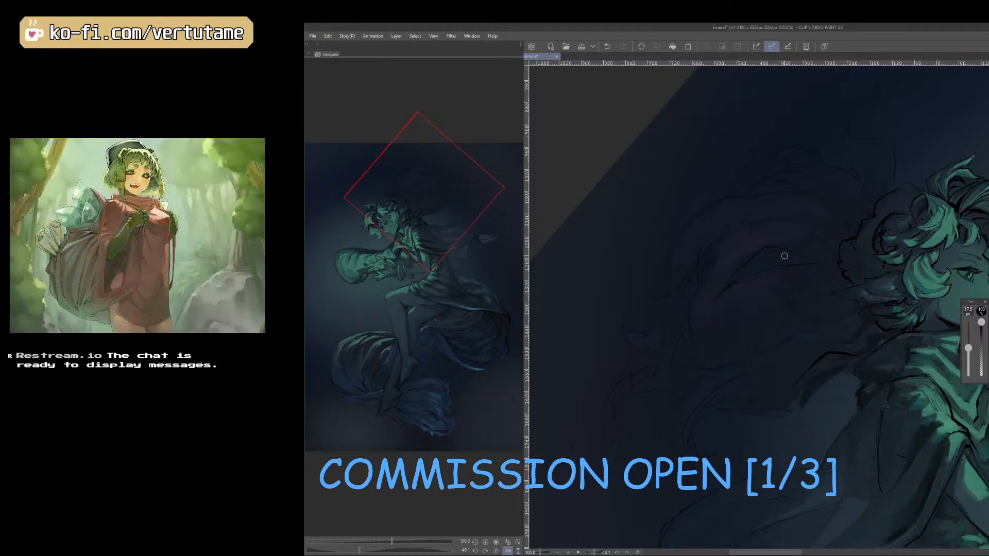
pyautogui.press('p')
# Draw thin wispy strands rising from the crown and back of the curly hair with the 8 px pen.
pyautogui.scroll(-1, 744, 278)
pyautogui.press('h')
pyautogui.press('r')
pyautogui.moveTo(808, 437)
pyautogui.mouseDown()
pyautogui.moveTo(853, 416)
pyautogui.moveTo(871, 378)
pyautogui.mouseUp()
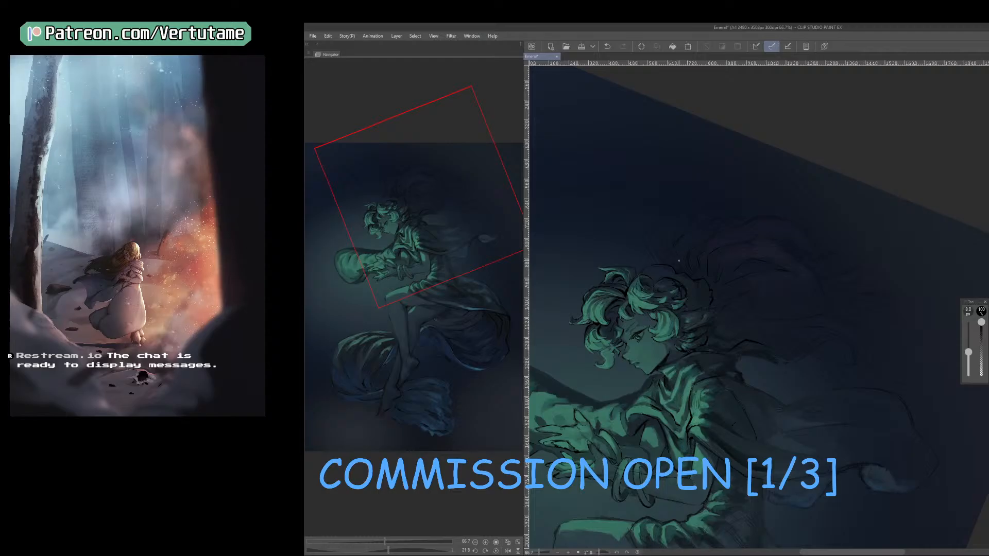
pyautogui.press('h')
pyautogui.moveTo(859, 412); pyautogui.dragTo(733, 448)
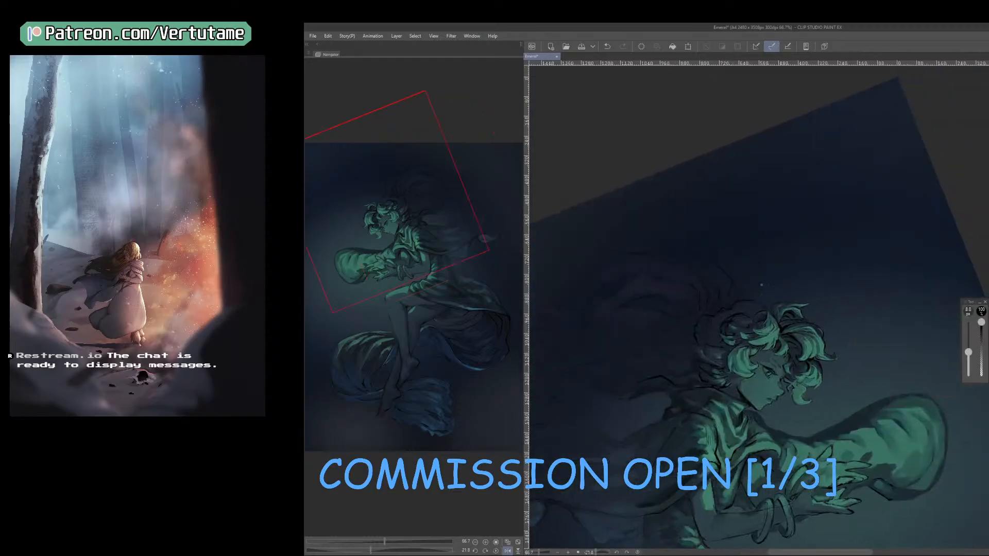
pyautogui.moveTo(761, 281); pyautogui.dragTo(762, 296)
pyautogui.moveTo(734, 417)
pyautogui.mouseDown()
pyautogui.moveTo(808, 383)
pyautogui.moveTo(741, 328)
pyautogui.moveTo(768, 343)
pyautogui.mouseUp()
pyautogui.hotkey('ctrl', 'z')
pyautogui.moveTo(810, 403); pyautogui.dragTo(733, 411)
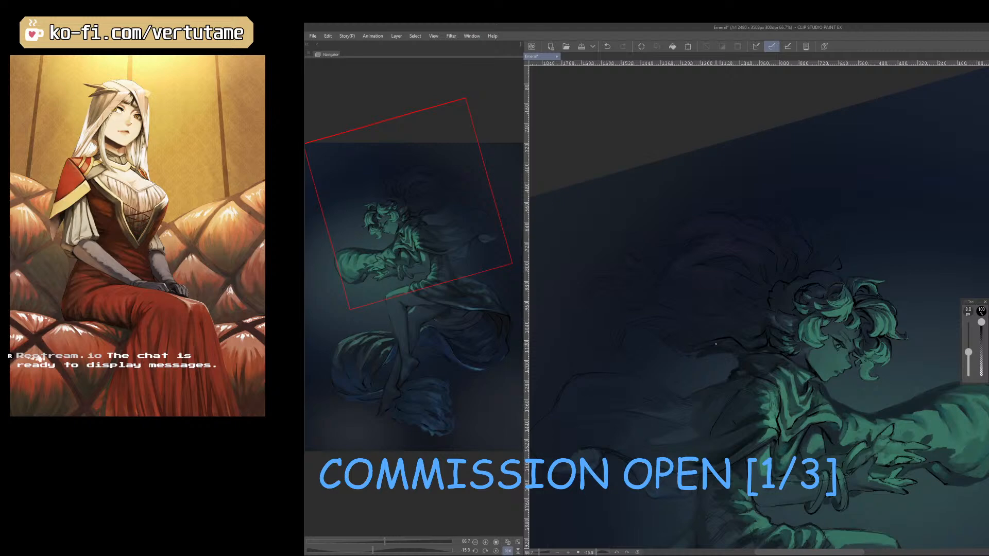
# Ink dark strands trailing behind the neck and ear with the pen at 8 to 10 px.
pyautogui.moveTo(718, 346); pyautogui.dragTo(753, 367)
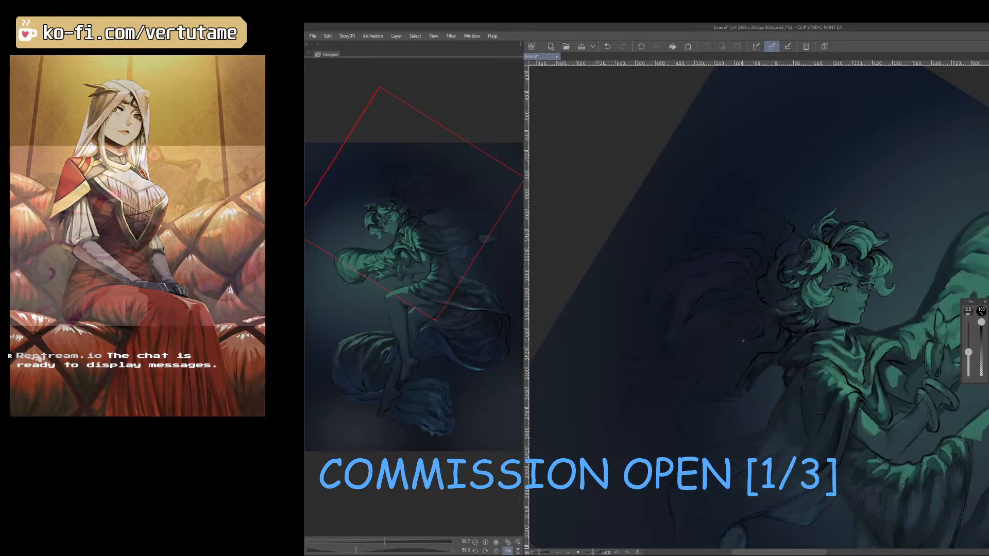
pyautogui.press(']')
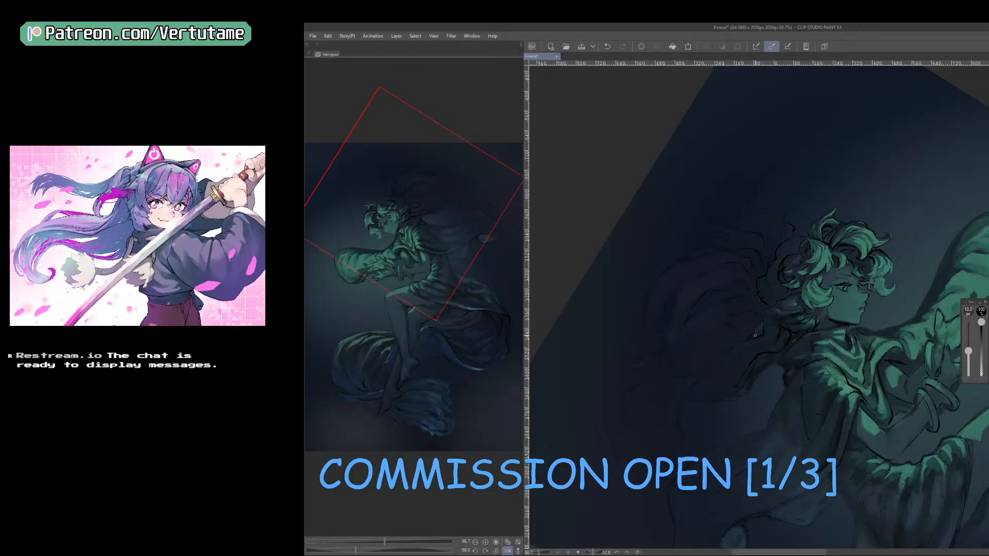
pyautogui.moveTo(759, 334); pyautogui.dragTo(777, 346)
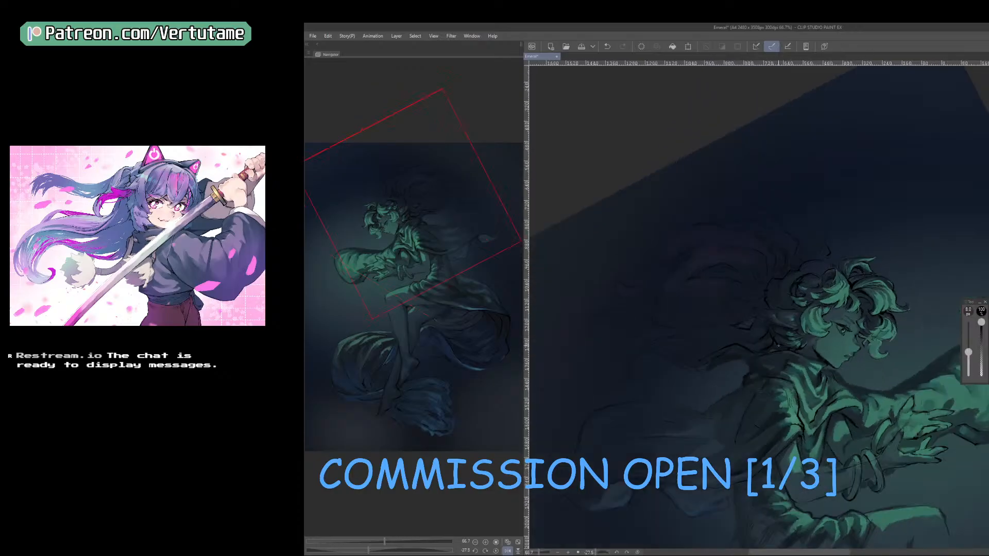
pyautogui.press(']')
pyautogui.hotkey('ctrl', 'z')
pyautogui.press('[')
pyautogui.press('[')
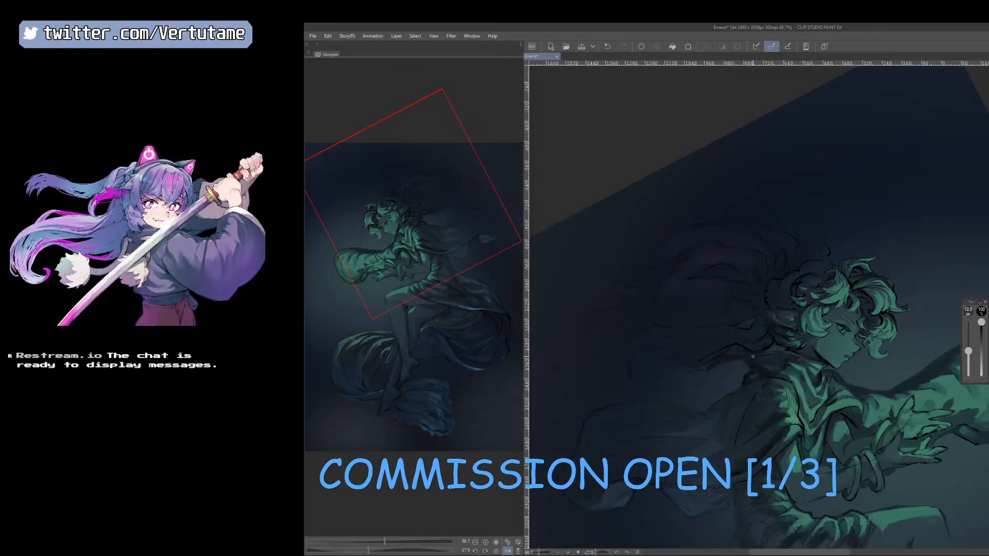
# Strengthen the dark lower edge of the trailing mass above the shoulder, varying the pen around 8 to 10 px.
pyautogui.press(']')
pyautogui.press(']')
pyautogui.press('[')
pyautogui.press('[')
pyautogui.press('[')
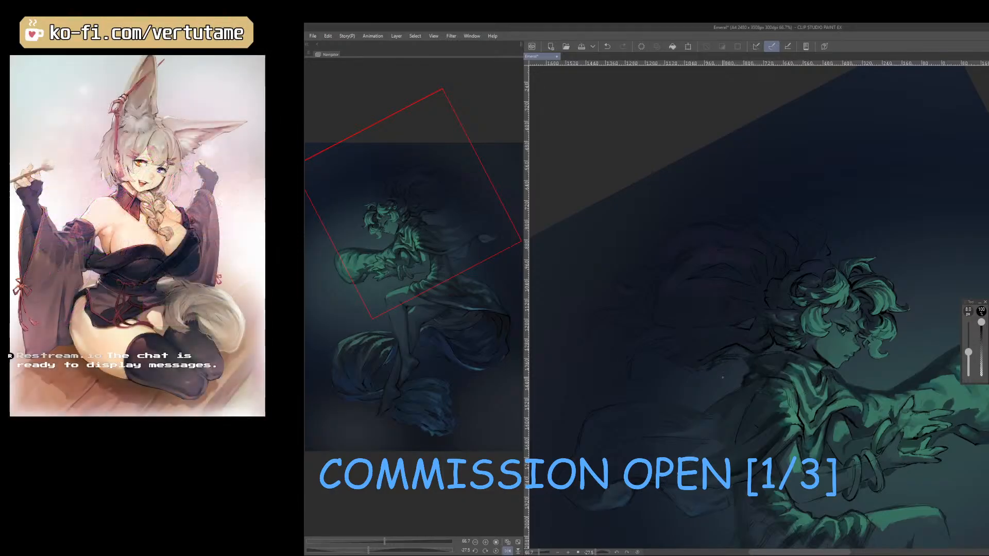
# Undo the last stroke and redraw contour lines on the lower part of the dark mass in the rotated view.
pyautogui.moveTo(722, 383); pyautogui.dragTo(592, 389)
pyautogui.press(']')
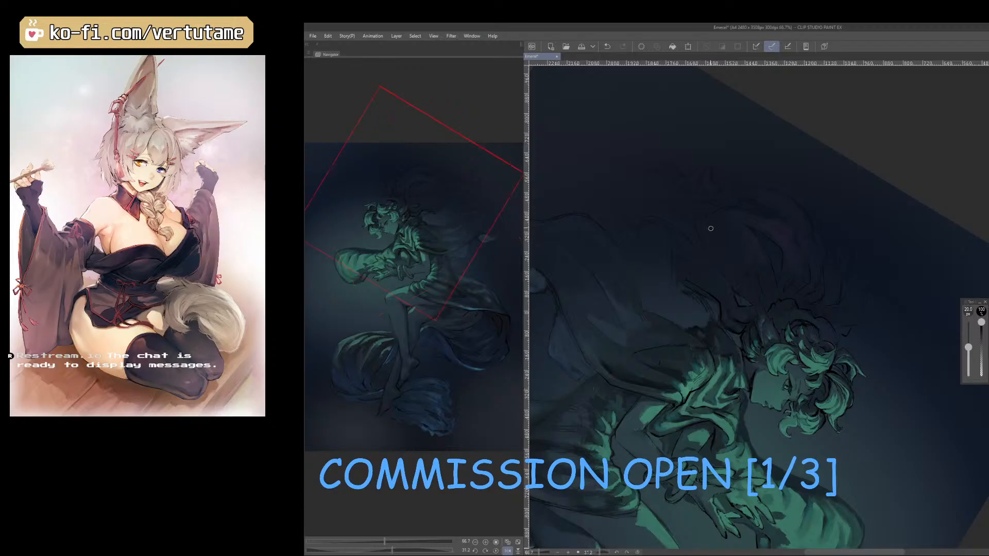
pyautogui.hotkey('ctrl', 'z')
pyautogui.press('[')
pyautogui.press(']')
pyautogui.moveTo(712, 209); pyautogui.dragTo(721, 243)
pyautogui.press('[')
# Add more 8 px wisps along the top of the dark mass above the crown, checking them in both view orientations.
pyautogui.moveTo(779, 435); pyautogui.dragTo(890, 344)
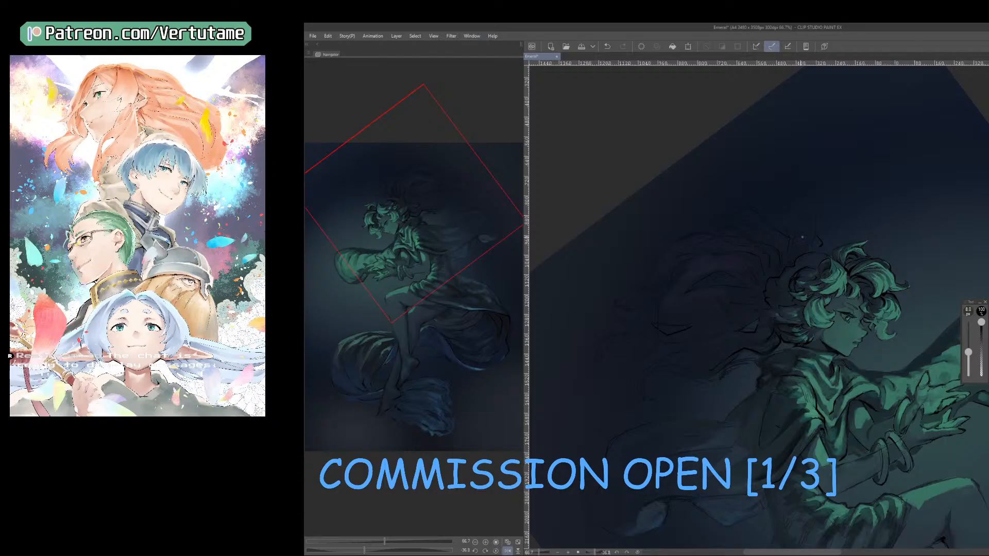
pyautogui.press('h')
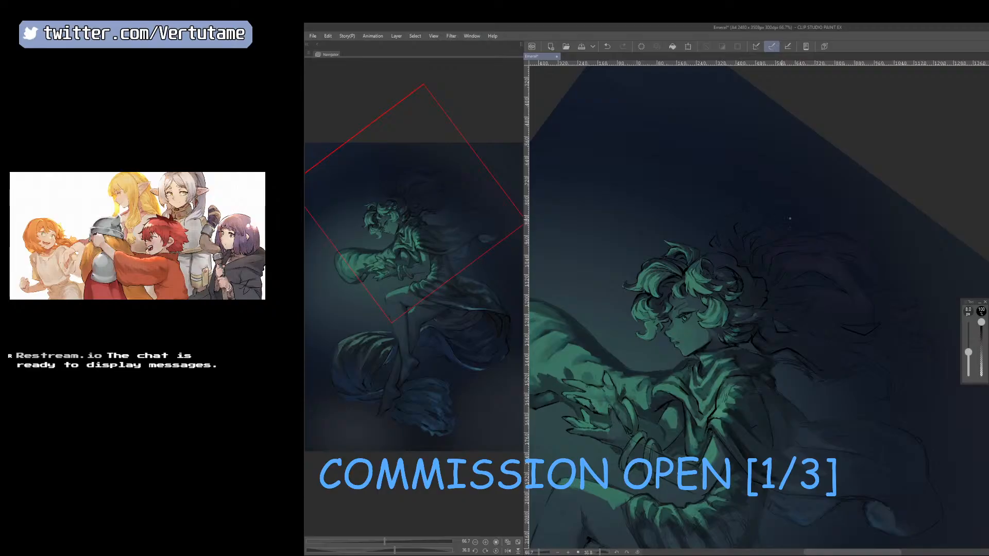
pyautogui.press('h')
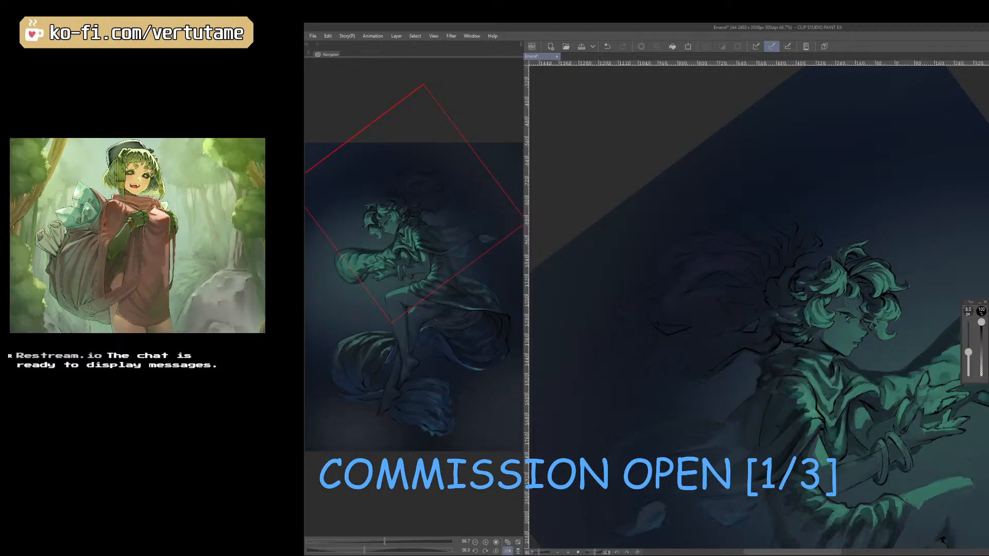
# Clean up the strands between the neck and shoulder with a 30 px eraser and refine them with the 8 px pen.
pyautogui.press('e')
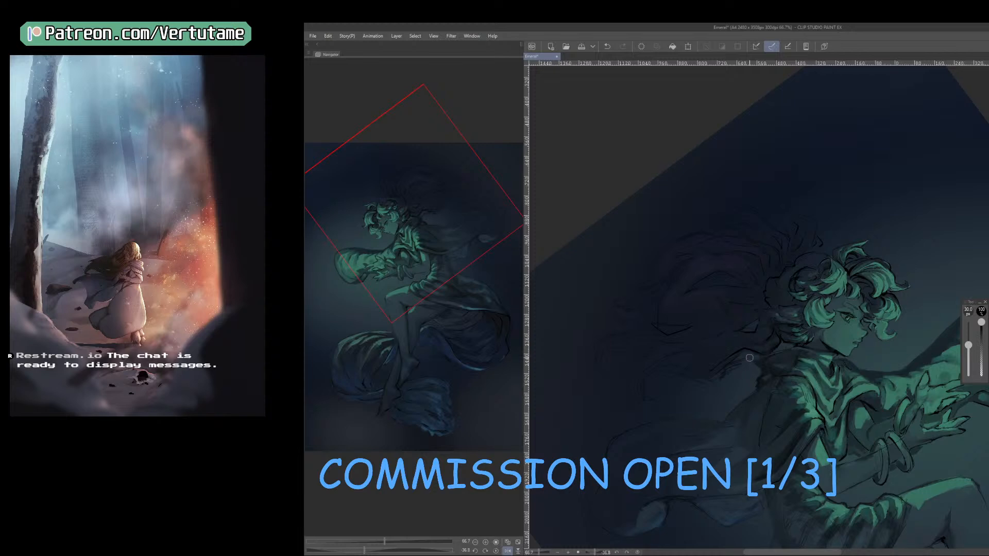
pyautogui.moveTo(750, 358)
pyautogui.mouseDown()
pyautogui.moveTo(723, 383)
pyautogui.moveTo(737, 362)
pyautogui.moveTo(783, 347)
pyautogui.mouseUp()
pyautogui.press('[')
pyautogui.press('p')
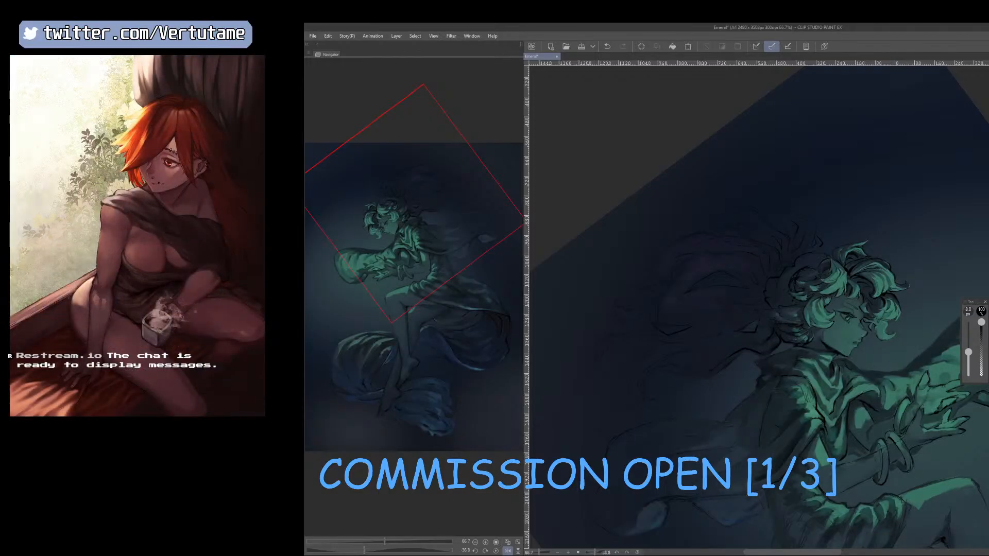
pyautogui.press('b')
pyautogui.press('e')
pyautogui.press('p')
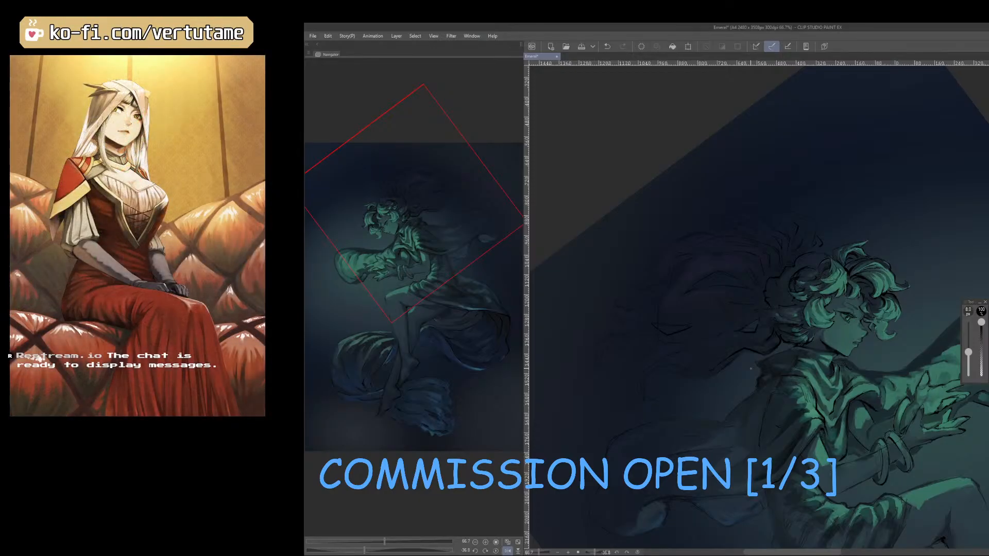
# Blend sampled dark tones into the billowing mass behind the head, enlarging the brush from 17.5 to 20 px.
pyautogui.press('b')
pyautogui.rightClick(745, 311)
pyautogui.press(']')
pyautogui.rightClick(740, 329)
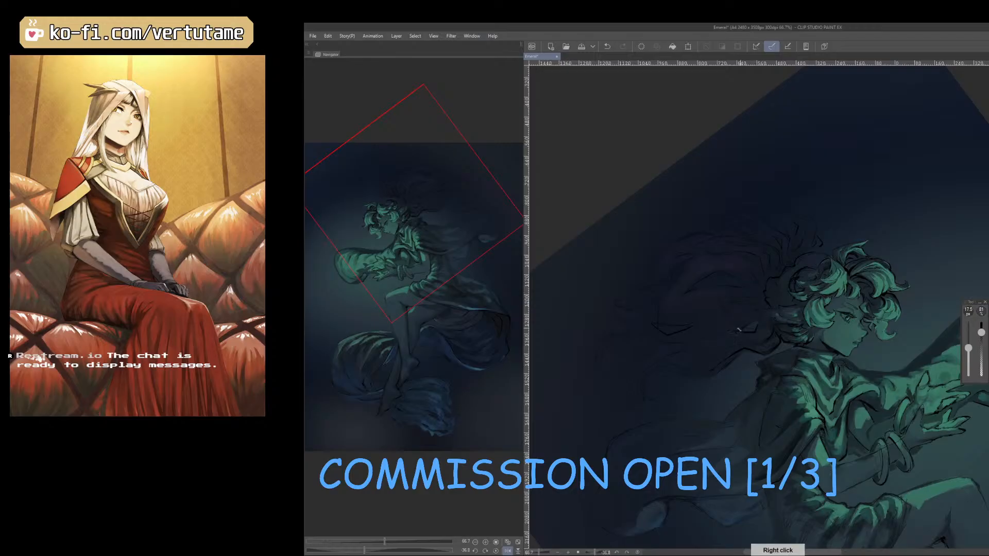
pyautogui.press(']')
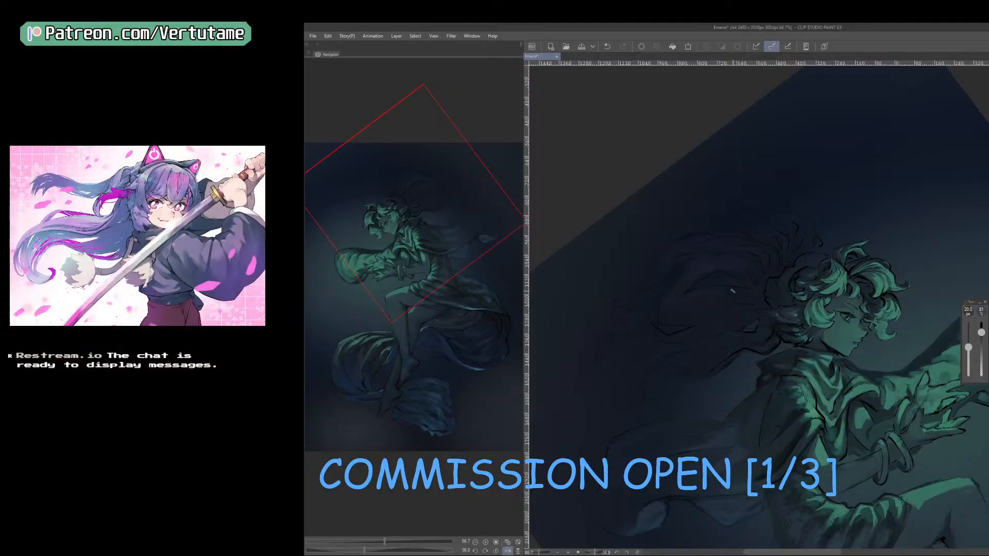
# Soften the strands of the dark mass with a 15 px brush and sampled tones, working in two rotated views.
pyautogui.moveTo(694, 317)
pyautogui.mouseDown()
pyautogui.moveTo(709, 356)
pyautogui.moveTo(742, 382)
pyautogui.mouseUp()
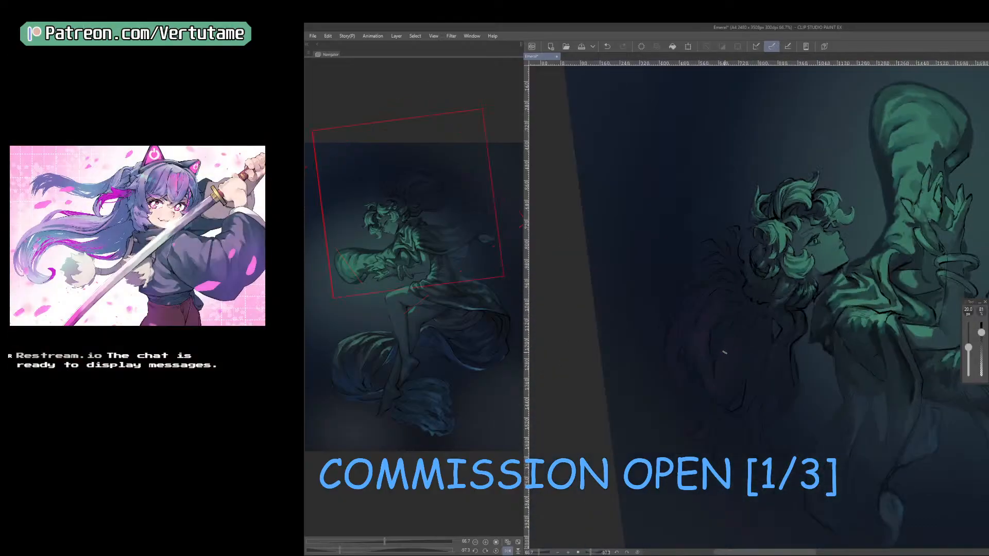
pyautogui.rightClick(740, 320)
pyautogui.press('[')
pyautogui.rightClick(720, 367)
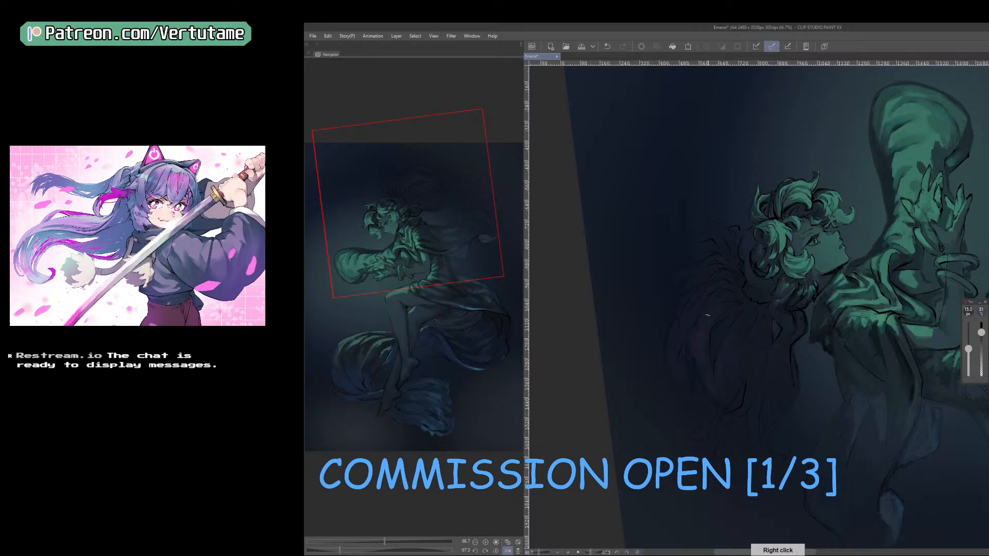
pyautogui.rightClick(706, 316)
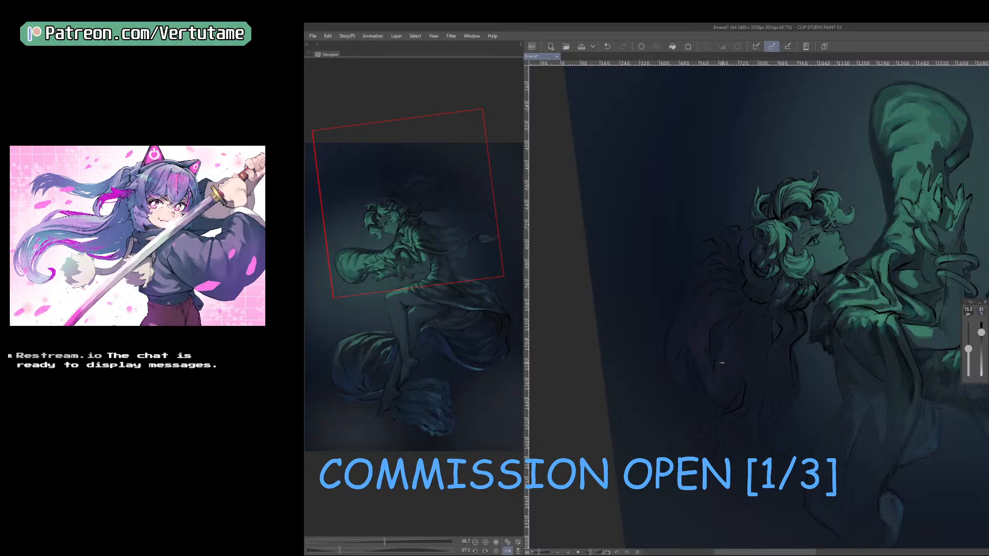
pyautogui.rightClick(723, 364)
pyautogui.moveTo(760, 363); pyautogui.dragTo(738, 329)
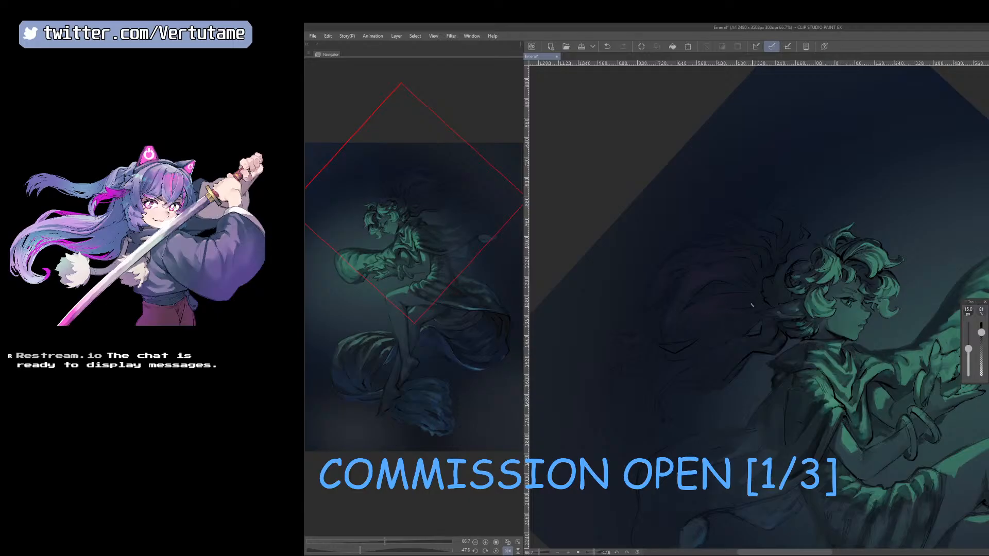
pyautogui.rightClick(716, 304)
pyautogui.rightClick(714, 308)
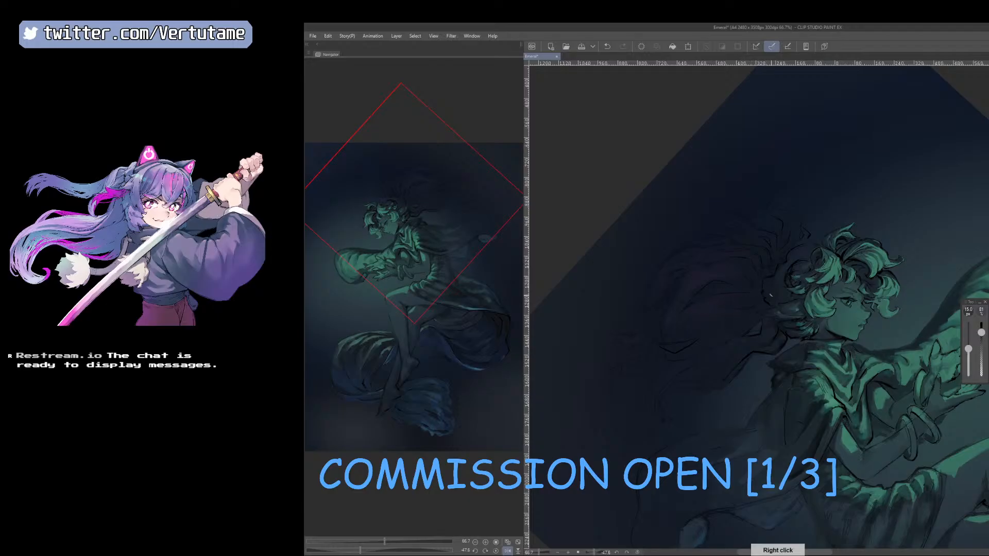
# Define the outer contour of the curls at the crown in the unmirrored view with a 7 to 8 px pen.
pyautogui.moveTo(840, 425); pyautogui.dragTo(850, 418)
pyautogui.moveTo(808, 433); pyautogui.dragTo(881, 367)
pyautogui.press('h')
pyautogui.moveTo(841, 358); pyautogui.dragTo(837, 406)
pyautogui.hotkey('ctrl', '+')
pyautogui.scroll(1, 805, 338)
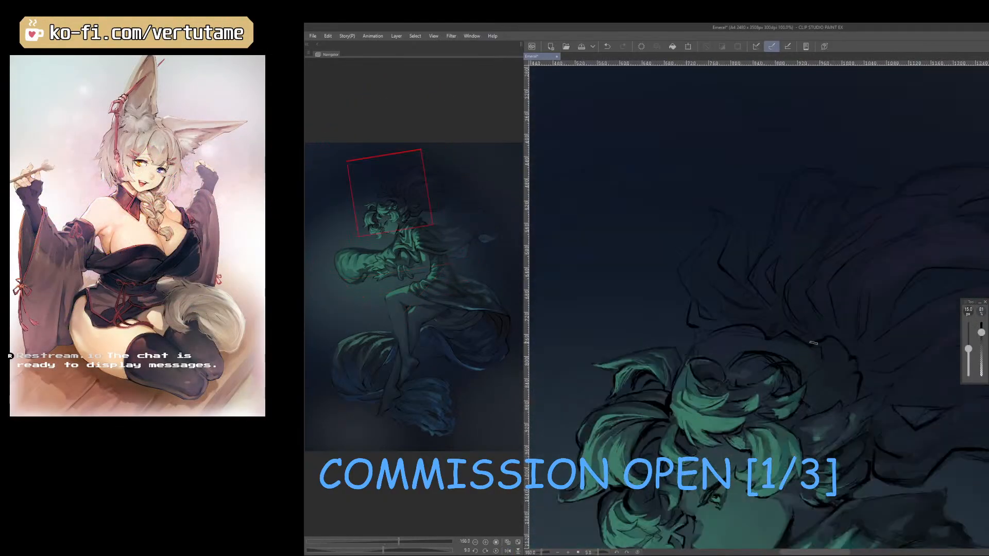
pyautogui.press('p')
pyautogui.rightClick(806, 342)
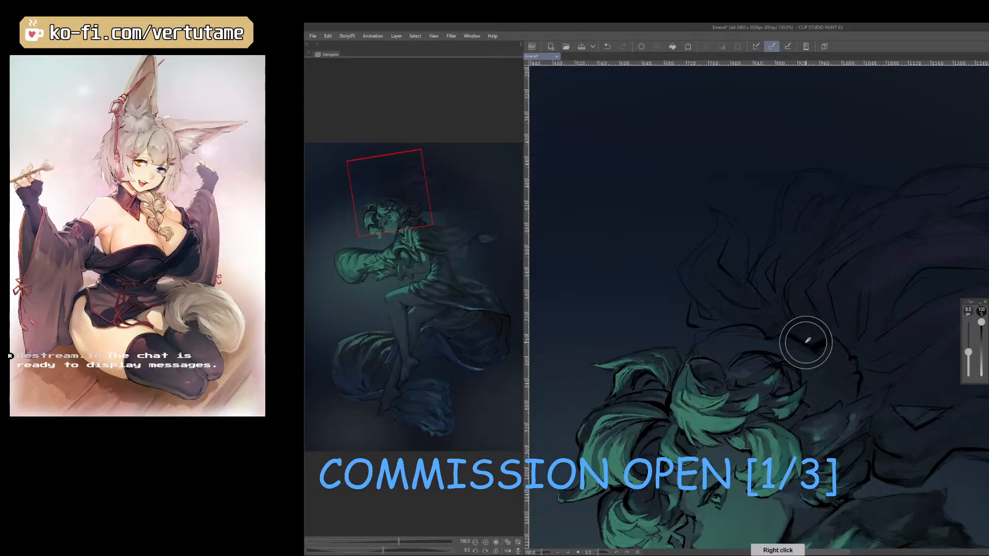
pyautogui.press('[')
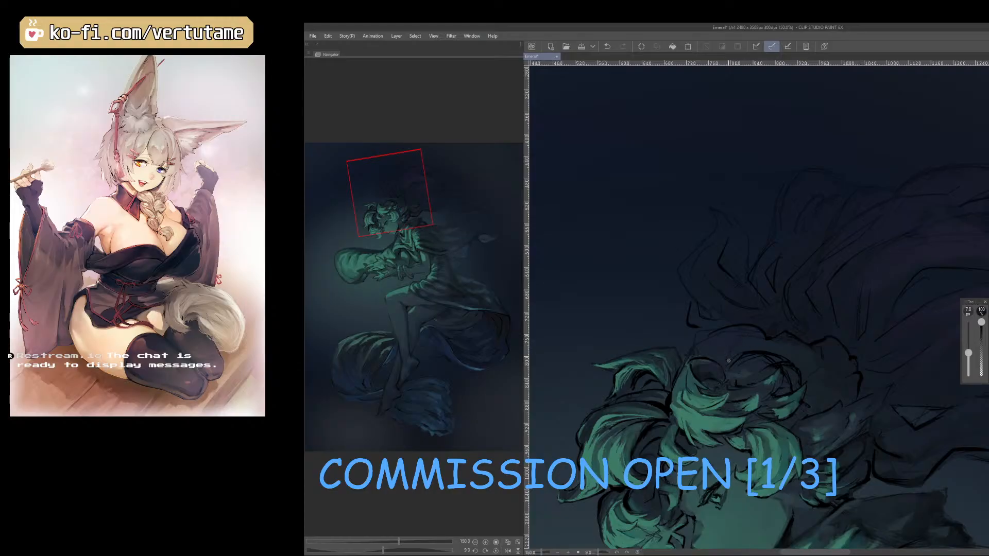
pyautogui.rightClick(795, 337)
pyautogui.press(']')
pyautogui.moveTo(722, 328); pyautogui.dragTo(694, 340)
pyautogui.moveTo(830, 431); pyautogui.dragTo(762, 394)
pyautogui.scroll(1, 755, 373)
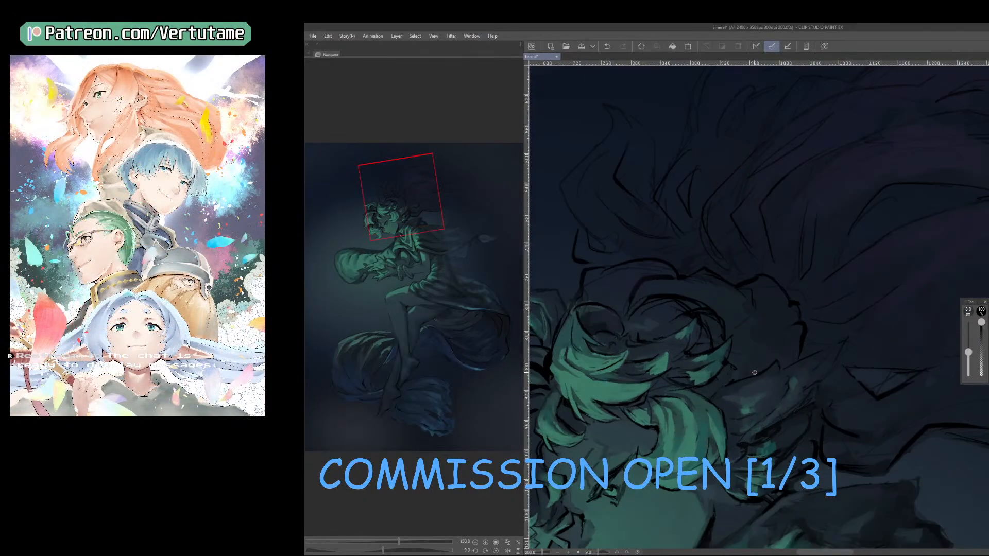
# Reinforce the dark outline around the curls at the back of the head in the mirrored view, using a 9 px pen.
pyautogui.scroll(-3, 755, 373)
pyautogui.press('h')
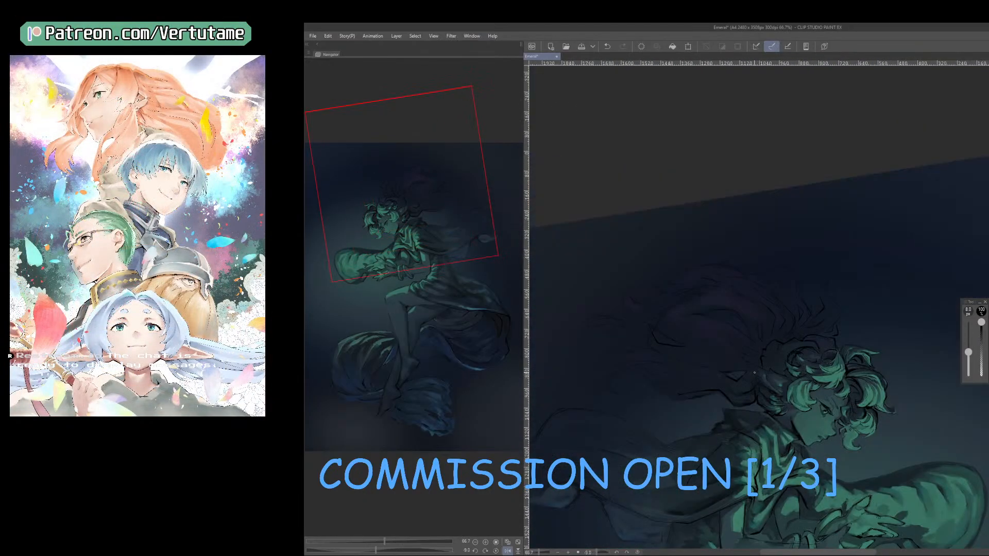
pyautogui.scroll(3, 743, 366)
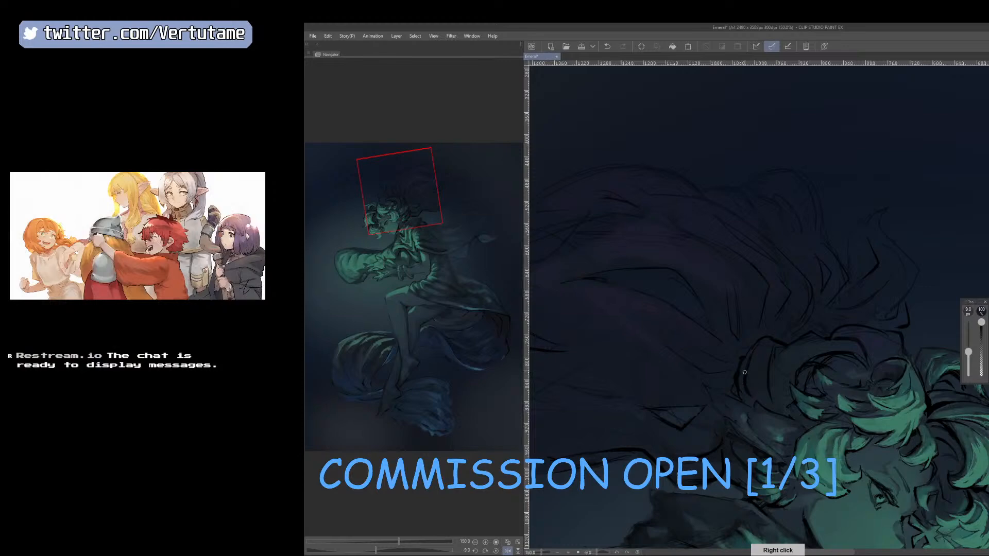
pyautogui.scroll(-1, 774, 399)
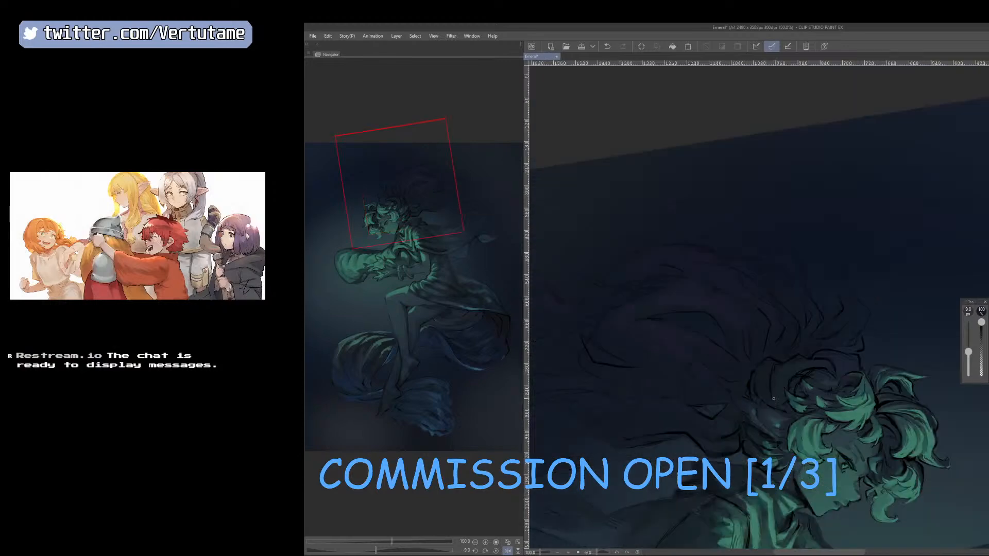
pyautogui.scroll(1, 774, 400)
pyautogui.rightClick(787, 341)
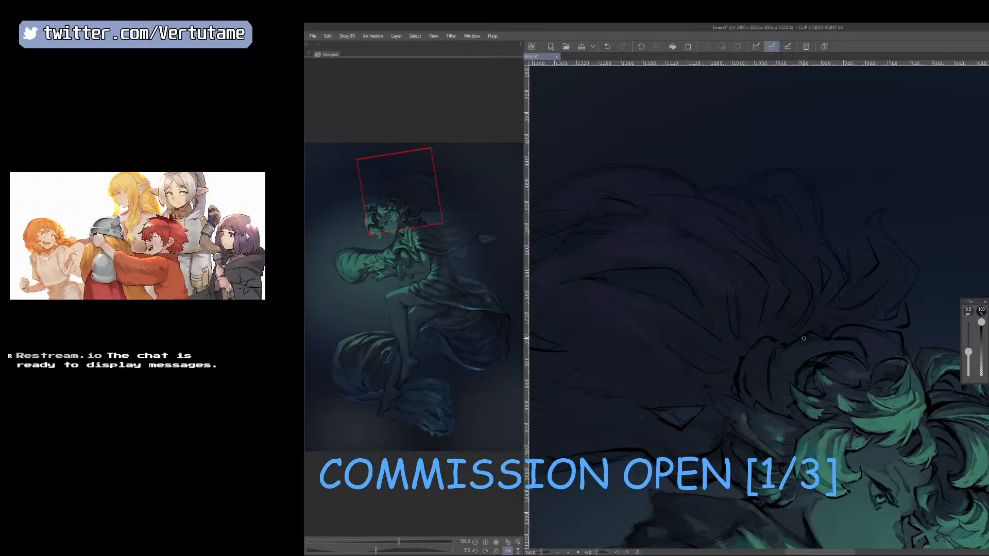
pyautogui.rightClick(802, 338)
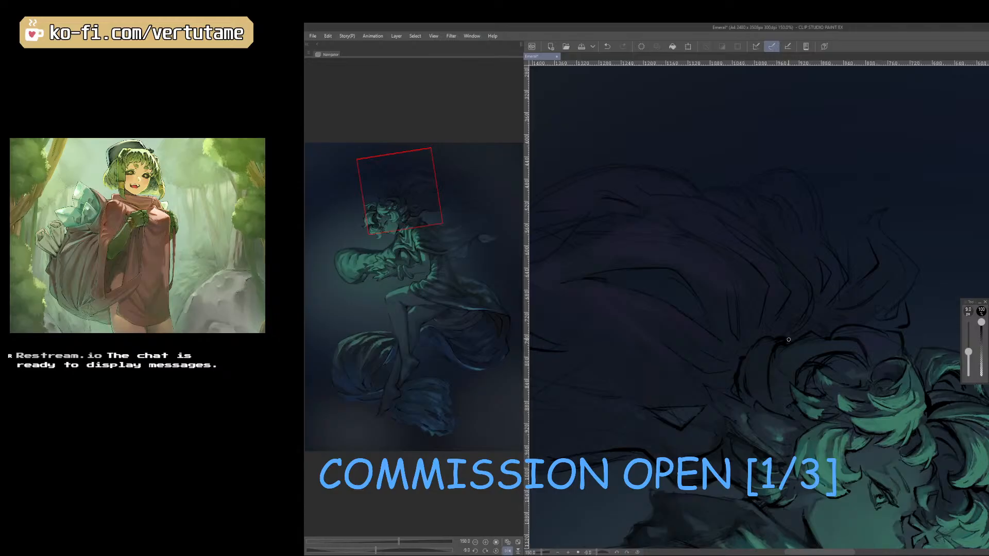
# Add dark curl lines from the crown to the nape with the 9 px pen, rotating the canvas to suit the strokes.
pyautogui.scroll(-1, 870, 337)
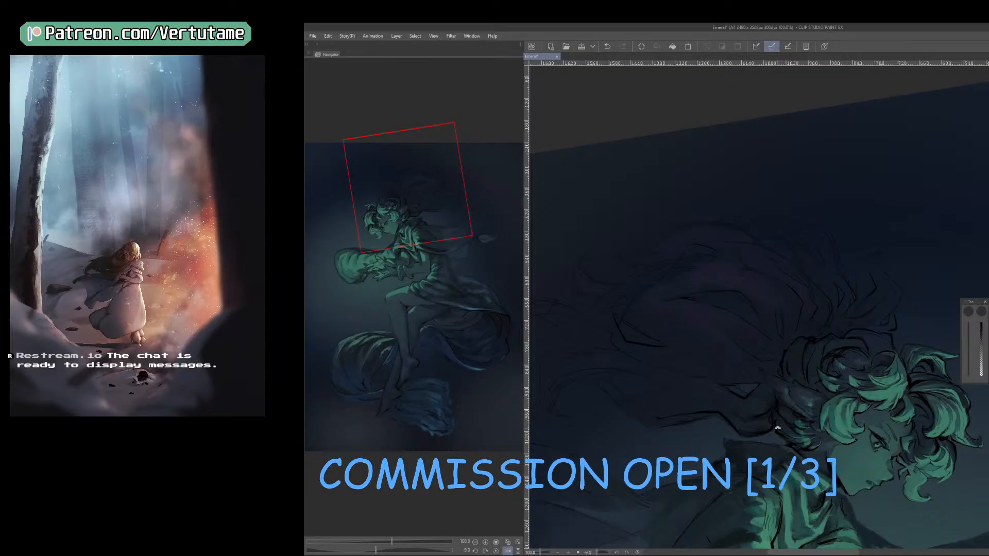
pyautogui.moveTo(793, 427)
pyautogui.mouseDown()
pyautogui.moveTo(857, 400)
pyautogui.moveTo(900, 289)
pyautogui.moveTo(843, 389)
pyautogui.mouseUp()
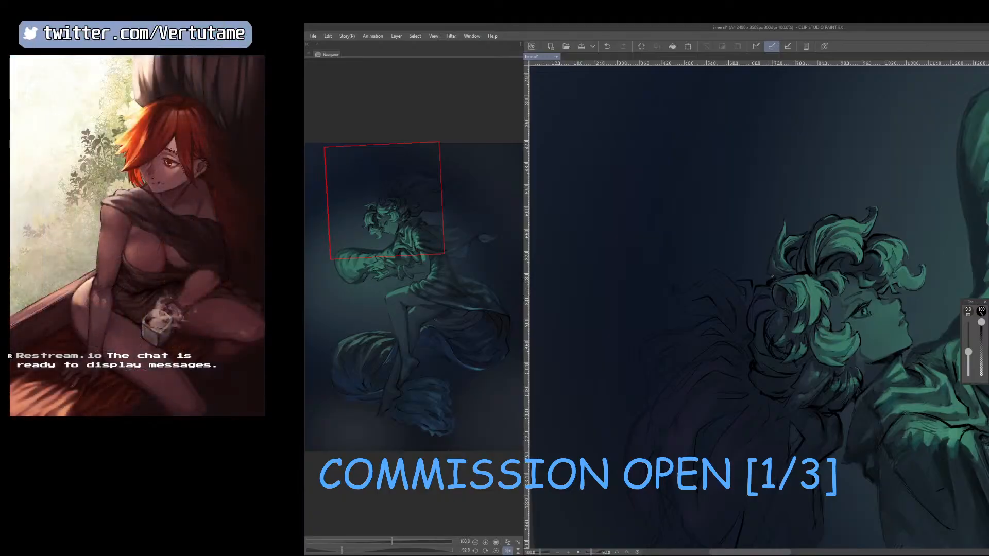
pyautogui.moveTo(777, 260); pyautogui.dragTo(781, 415)
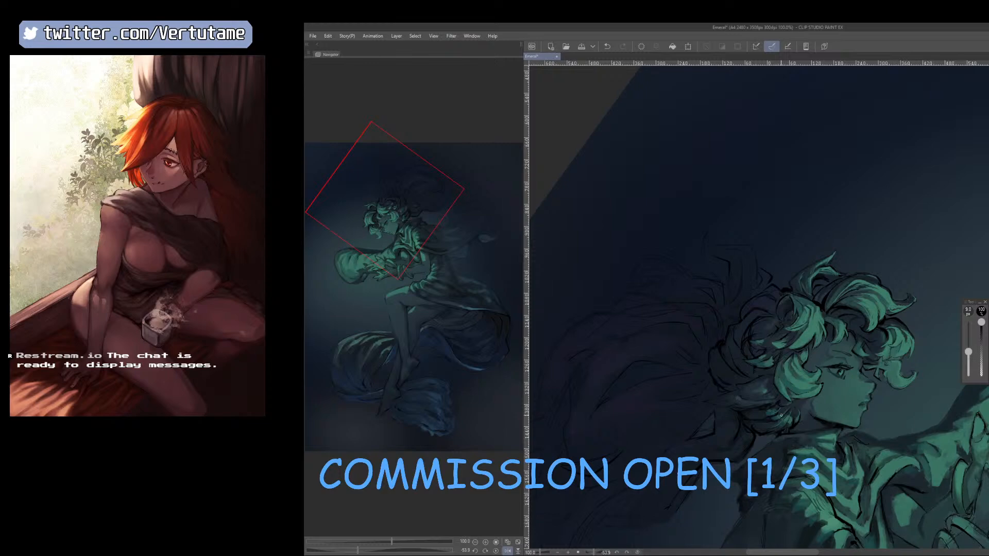
pyautogui.scroll(-1, 746, 302)
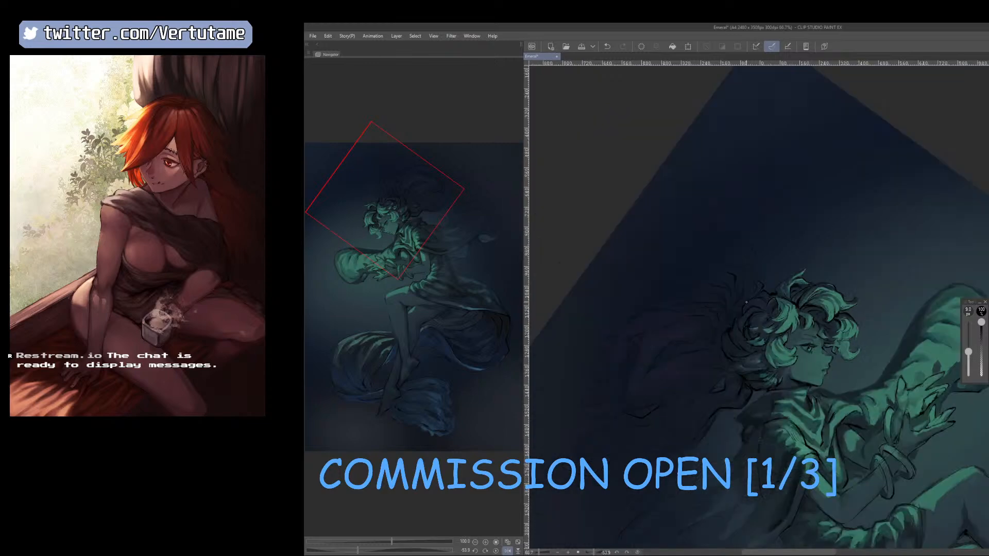
# Save the painting and refine the strands joining the back of the head with the pen between 10 and 12.5 px.
pyautogui.press(']')
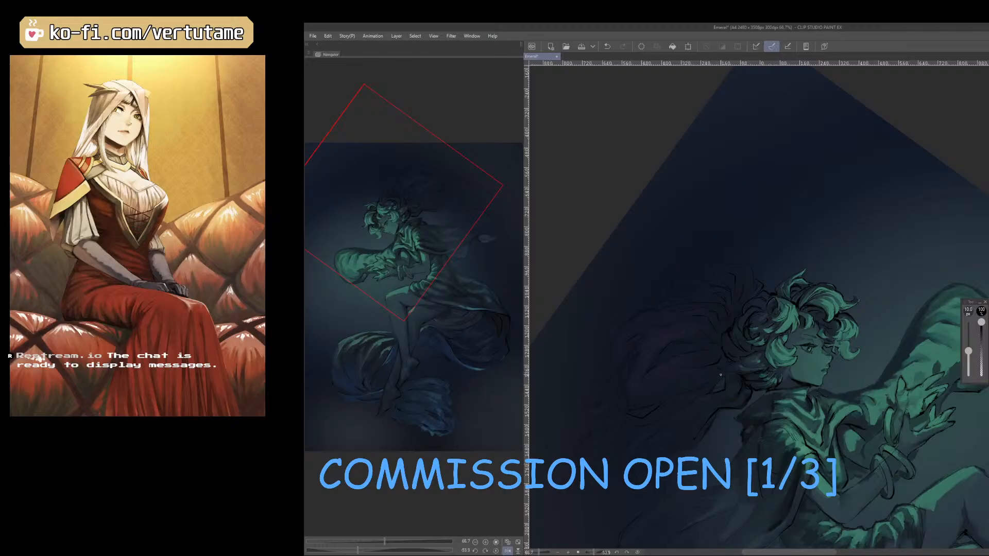
pyautogui.hotkey('ctrl', 's')
pyautogui.moveTo(722, 390); pyautogui.dragTo(701, 472)
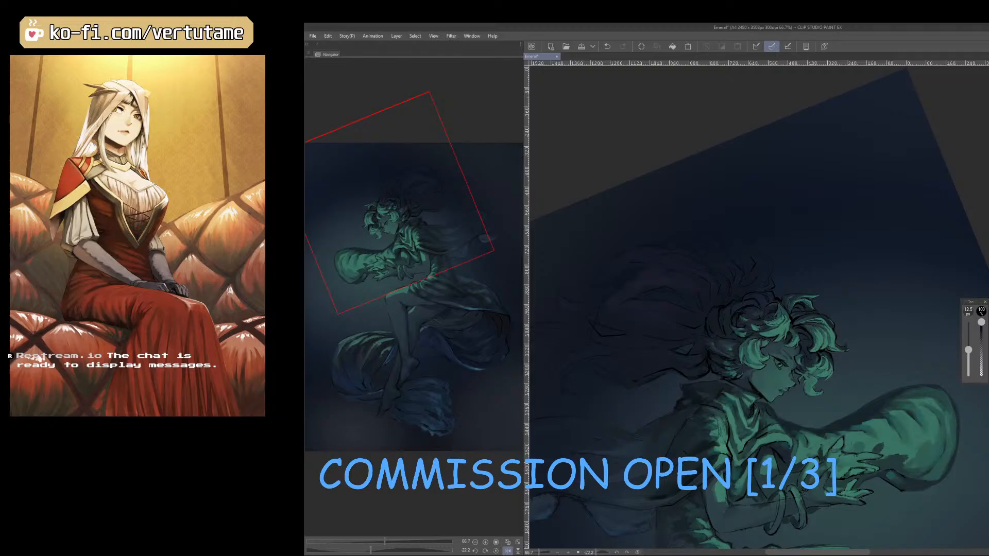
pyautogui.press(']')
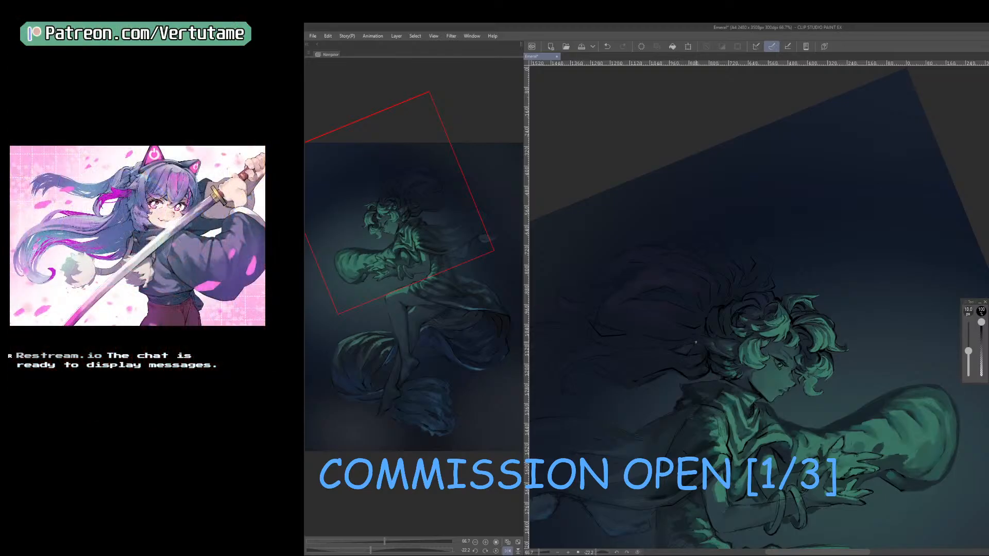
pyautogui.moveTo(695, 341); pyautogui.dragTo(763, 362)
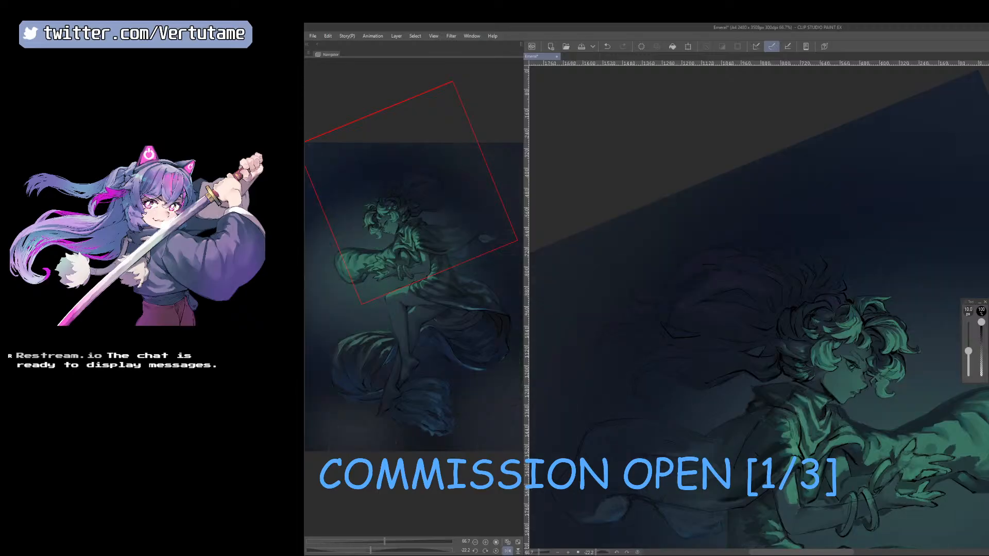
pyautogui.moveTo(766, 451); pyautogui.dragTo(809, 411)
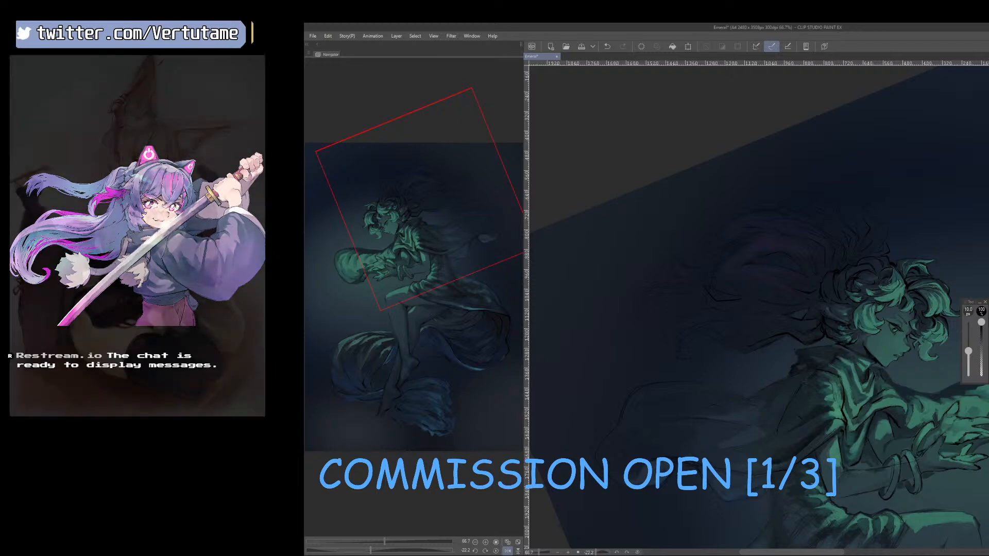
# Rework the dark strands hanging below the nape in a rotated close-up, switching the pen between 17.5 and 10 px.
pyautogui.moveTo(789, 436); pyautogui.dragTo(894, 334)
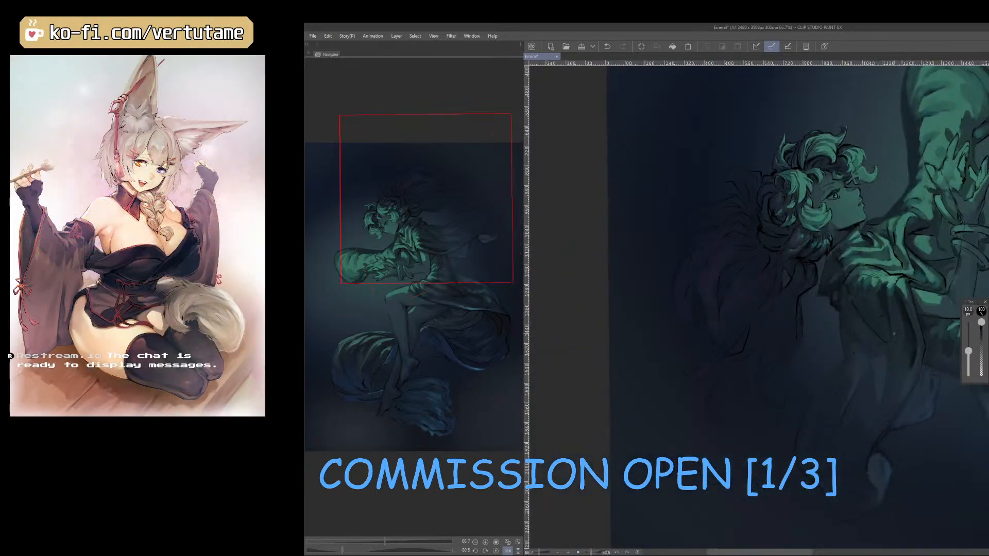
pyautogui.scroll(2, 894, 334)
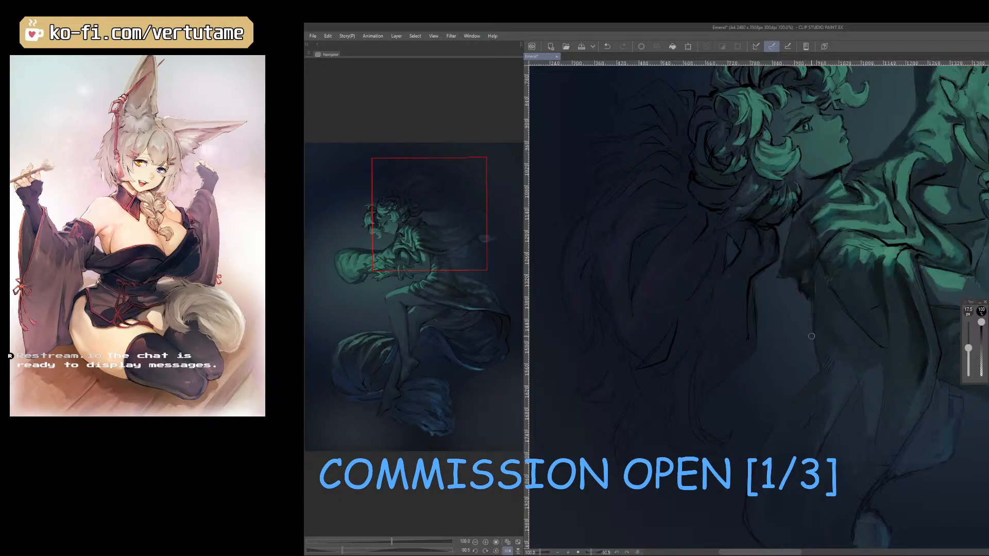
pyautogui.press('[')
pyautogui.press('[')
pyautogui.press('[')
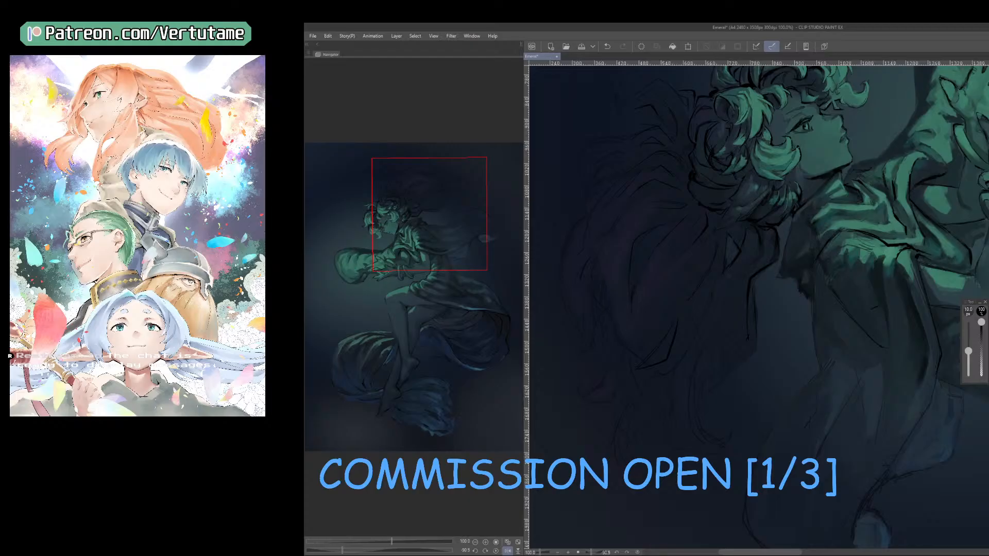
pyautogui.press(']')
pyautogui.press(']')
pyautogui.press(']')
pyautogui.press('[')
pyautogui.press('[')
pyautogui.press('[')
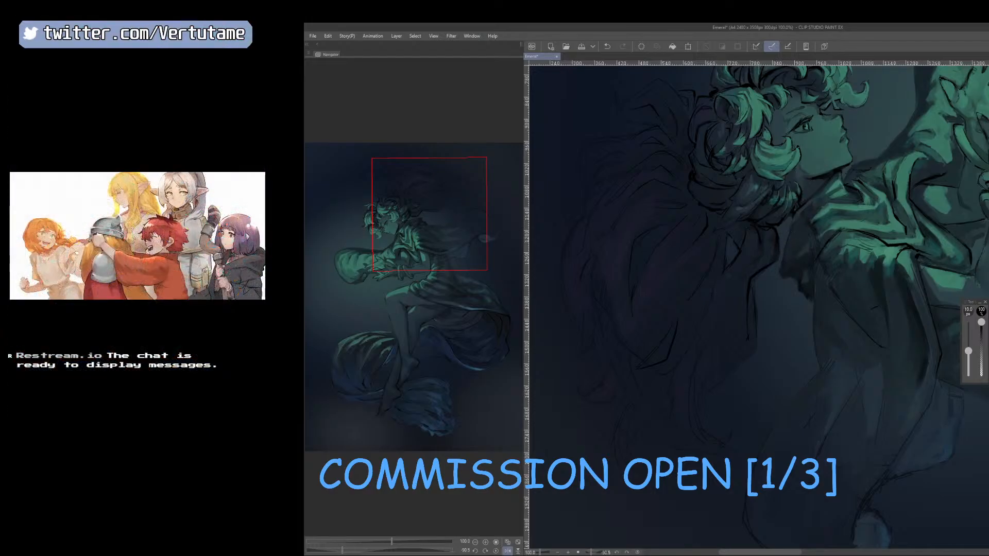
# Draw dark contours along the back edge of the cloak's collar with the 10 px pen and a sampled color.
pyautogui.rightClick(798, 217)
pyautogui.moveTo(788, 255); pyautogui.dragTo(739, 406)
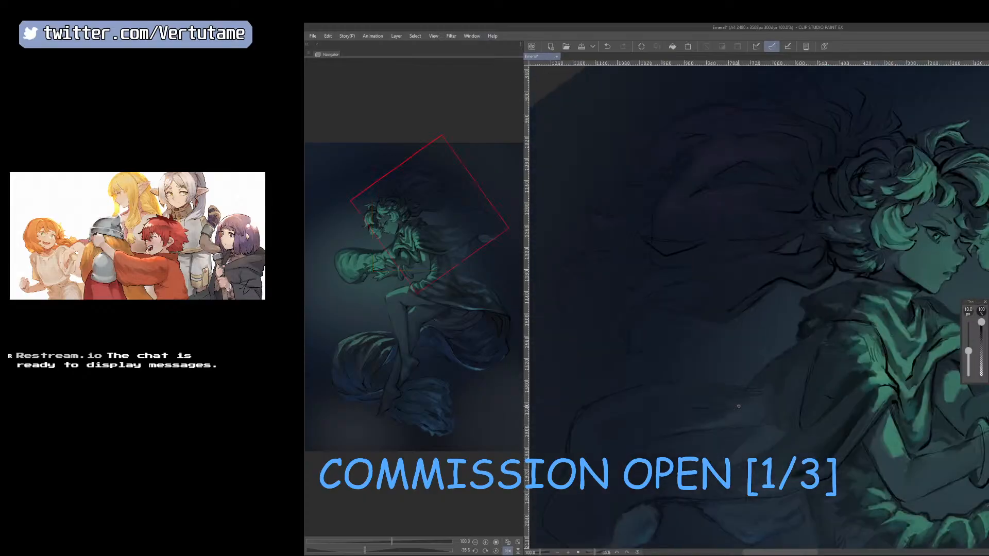
pyautogui.rightClick(835, 271)
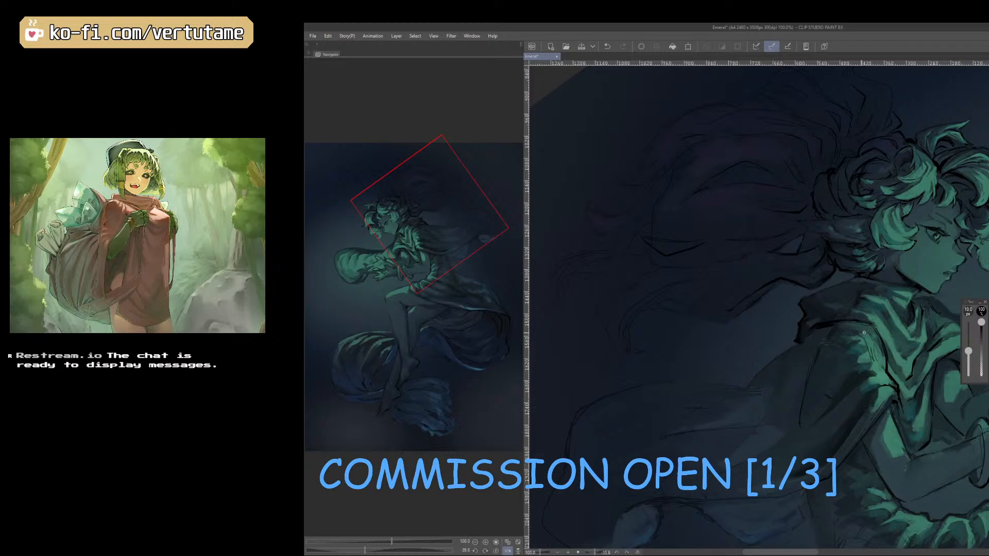
# Blend dark tones into the cloak's back below the collar with the 15 px brush and a sampled color.
pyautogui.press('b')
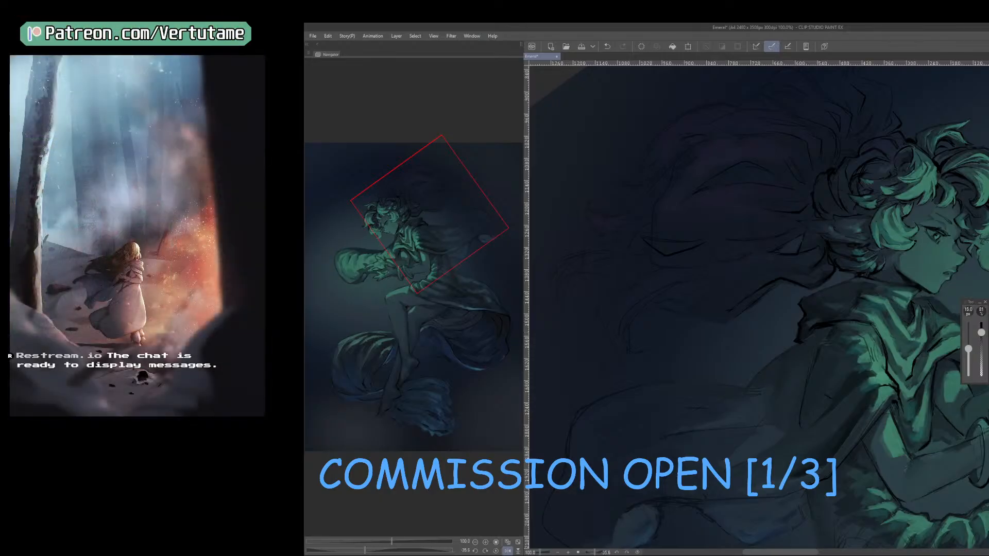
pyautogui.rightClick(810, 333)
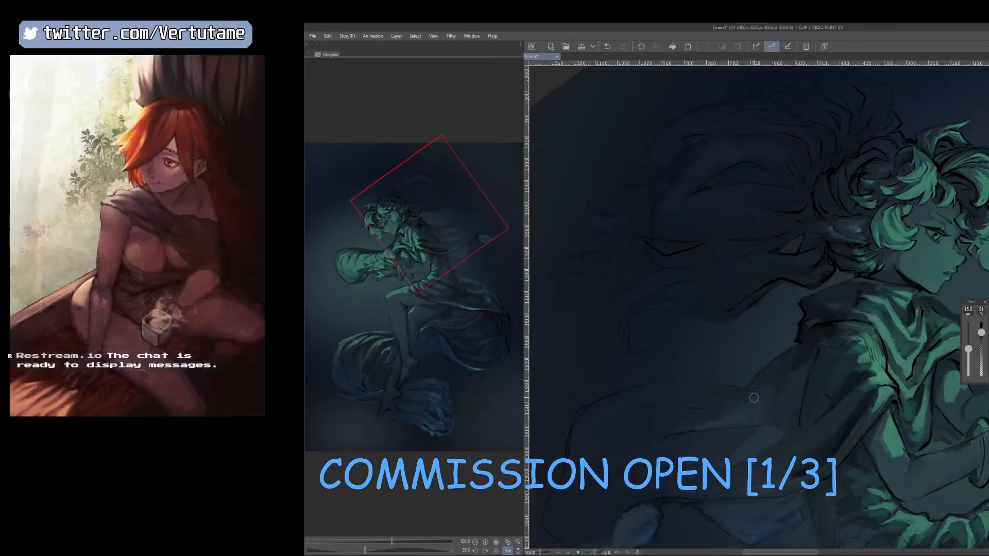
pyautogui.scroll(-2, 754, 397)
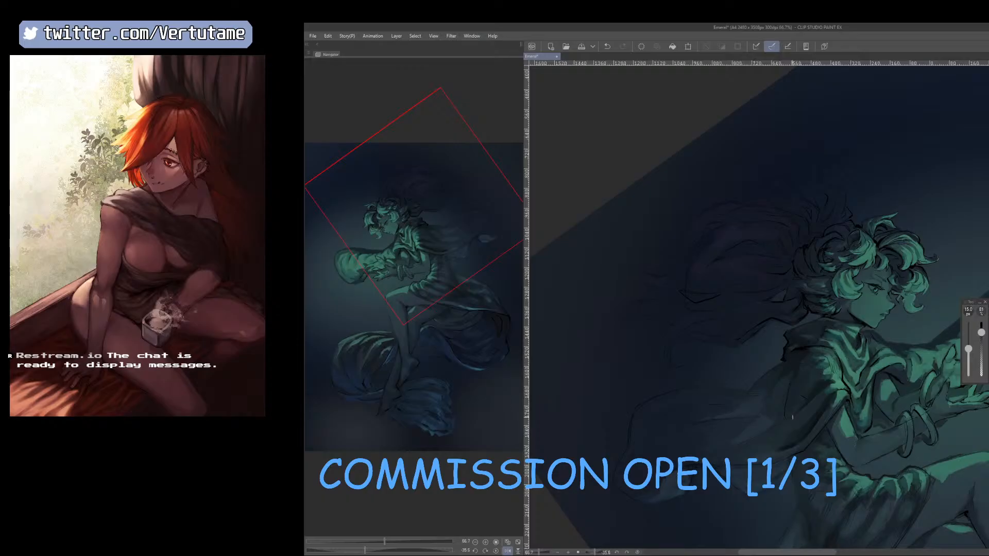
pyautogui.rightClick(818, 324)
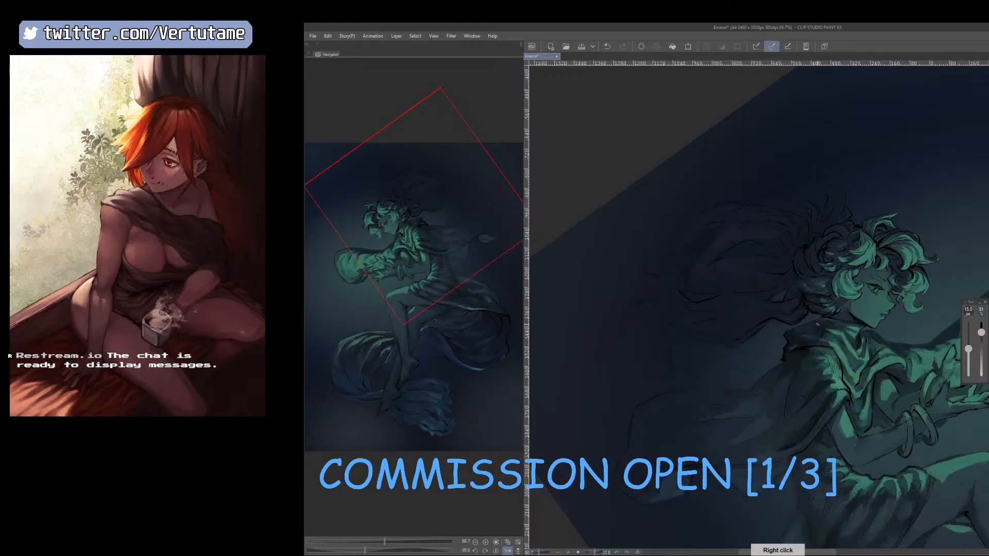
pyautogui.scroll(3, 825, 325)
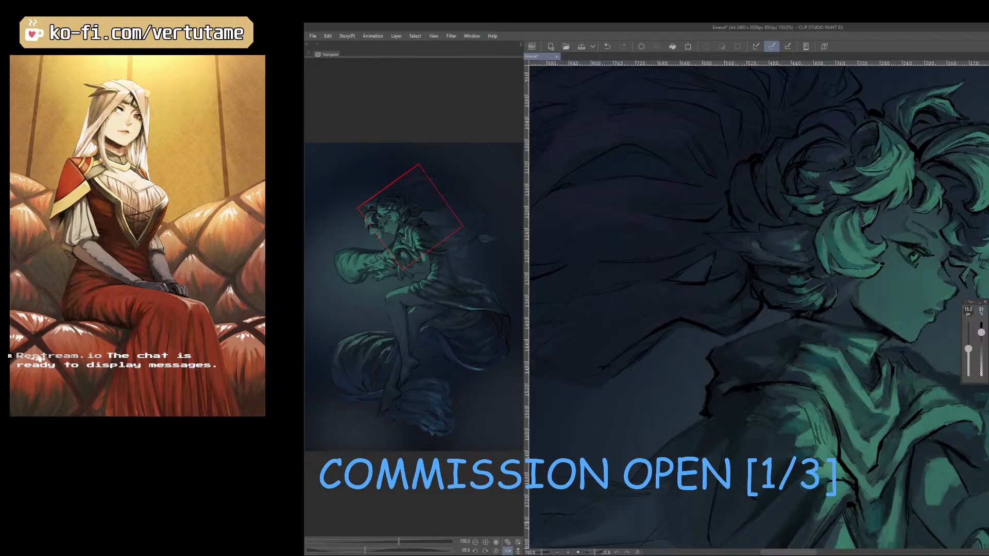
pyautogui.scroll(-2, 755, 447)
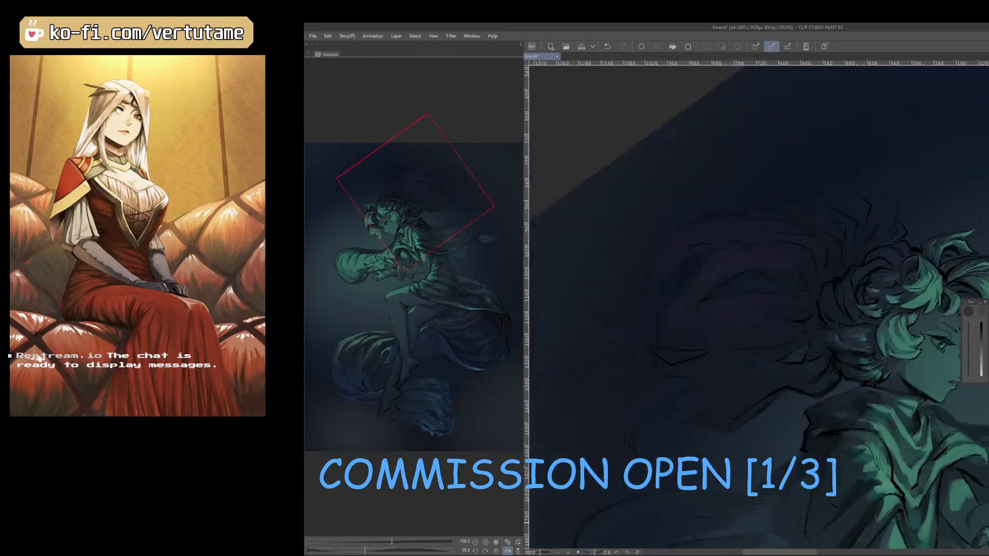
pyautogui.scroll(2, 755, 448)
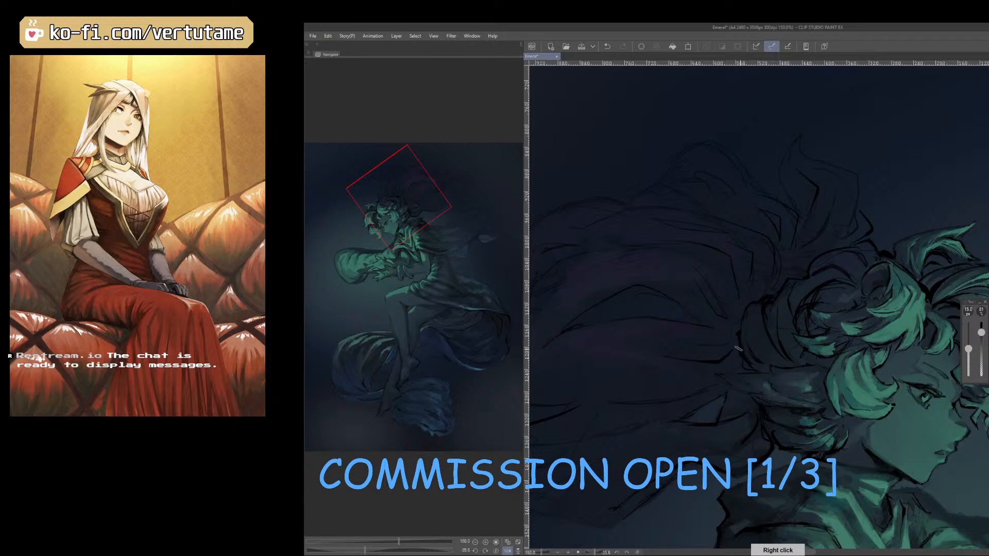
# Refine the dark strands fanning out behind the head with sampled colors, reducing the pen from 12.5 to 9 px.
pyautogui.rightClick(680, 364)
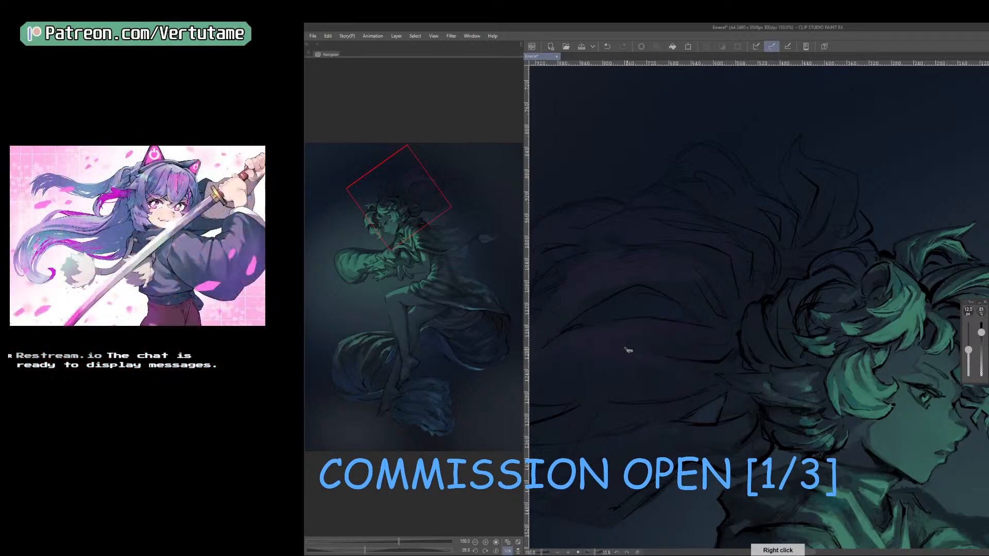
pyautogui.moveTo(627, 349); pyautogui.dragTo(667, 226)
pyautogui.press('[')
pyautogui.press('[')
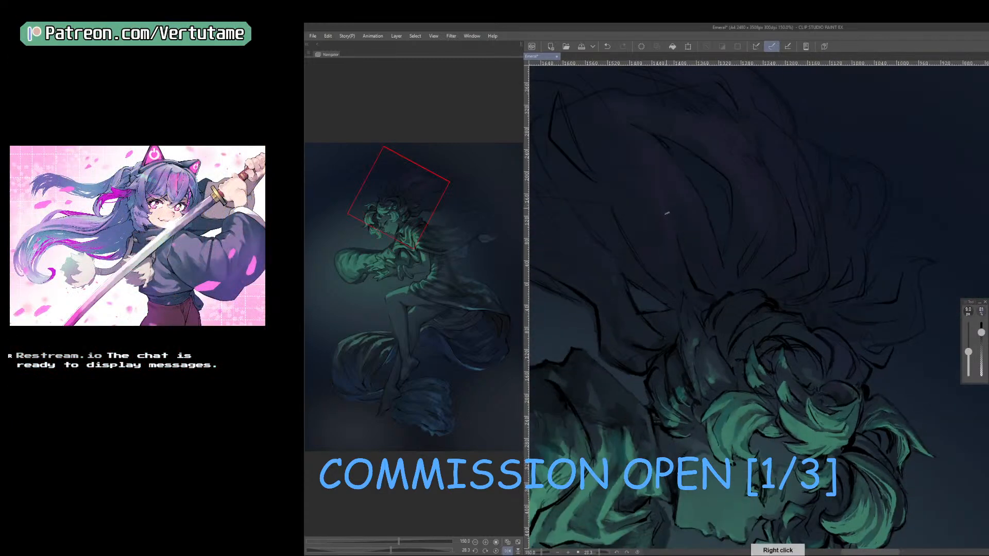
pyautogui.moveTo(691, 286); pyautogui.dragTo(738, 362)
pyautogui.rightClick(740, 362)
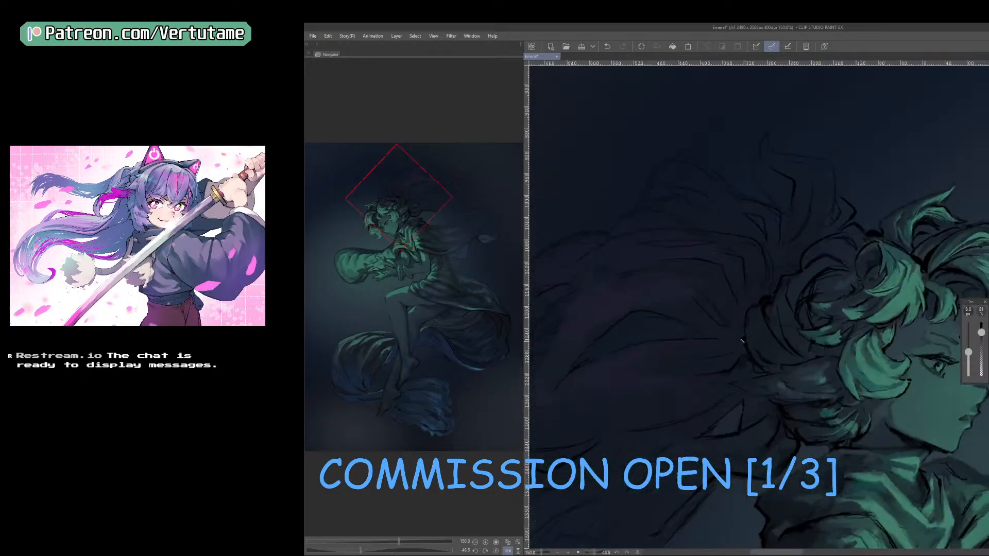
pyautogui.moveTo(732, 336); pyautogui.dragTo(709, 286)
# Clean up and redraw the strand meeting the back of the crown, switching from the 15 px tool back to the pen.
pyautogui.press('e')
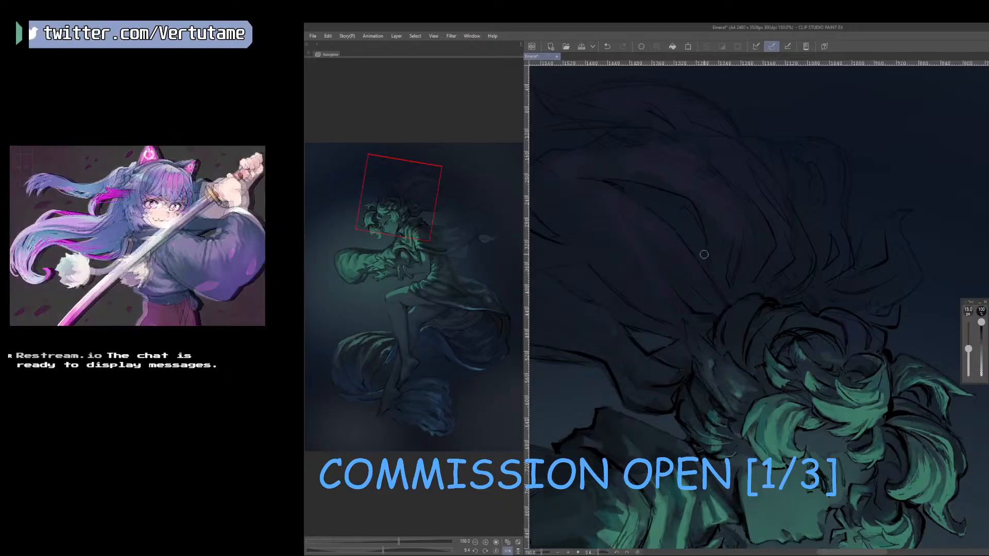
pyautogui.press('p')
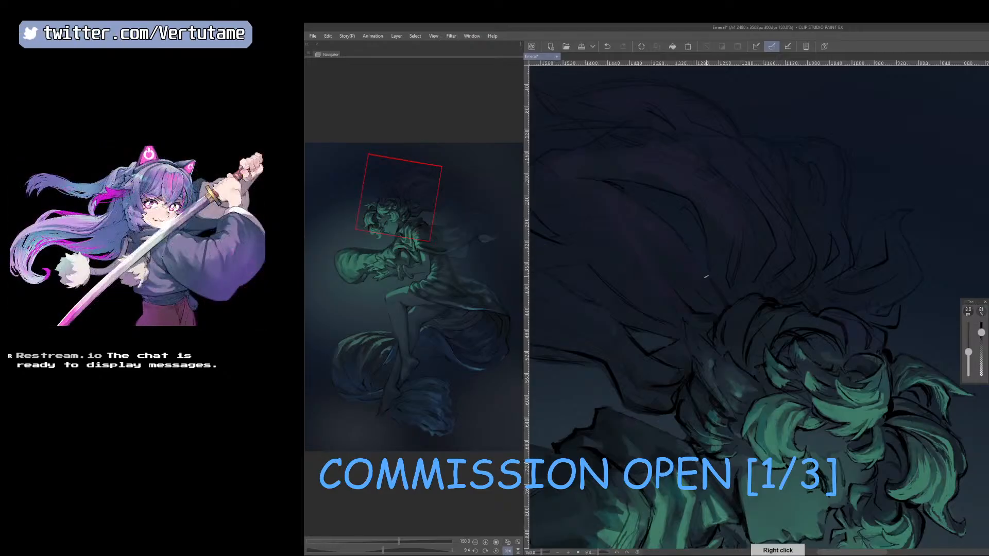
pyautogui.rightClick(712, 246)
pyautogui.moveTo(713, 218); pyautogui.dragTo(688, 287)
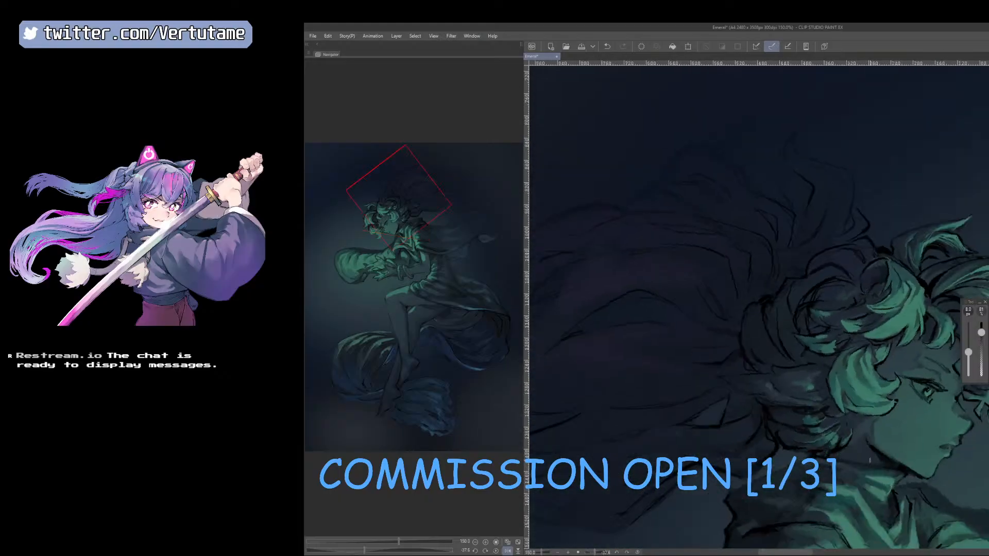
# Rework the long strands arching above the back of the head with sampled colors, enlarging the pen from 9 to 12.5 px.
pyautogui.scroll(-2, 871, 460)
pyautogui.moveTo(868, 499); pyautogui.dragTo(886, 450)
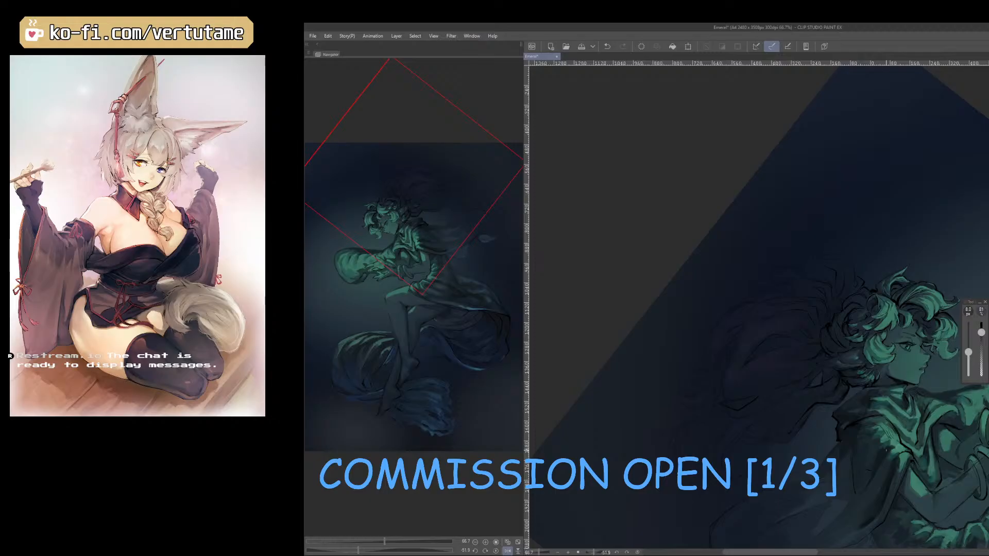
pyautogui.moveTo(887, 450); pyautogui.dragTo(725, 464)
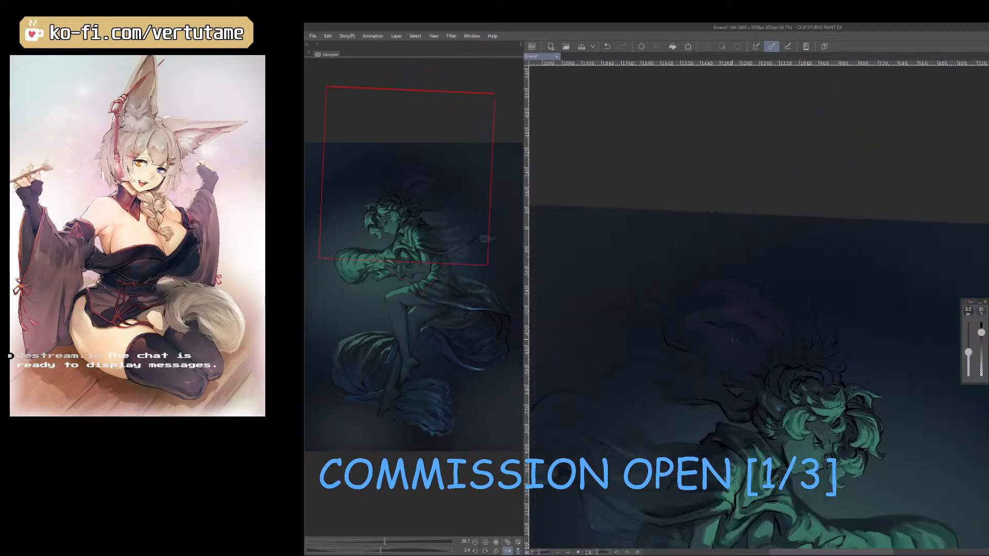
pyautogui.scroll(1, 746, 336)
pyautogui.rightClick(712, 341)
pyautogui.scroll(1, 747, 334)
pyautogui.rightClick(757, 298)
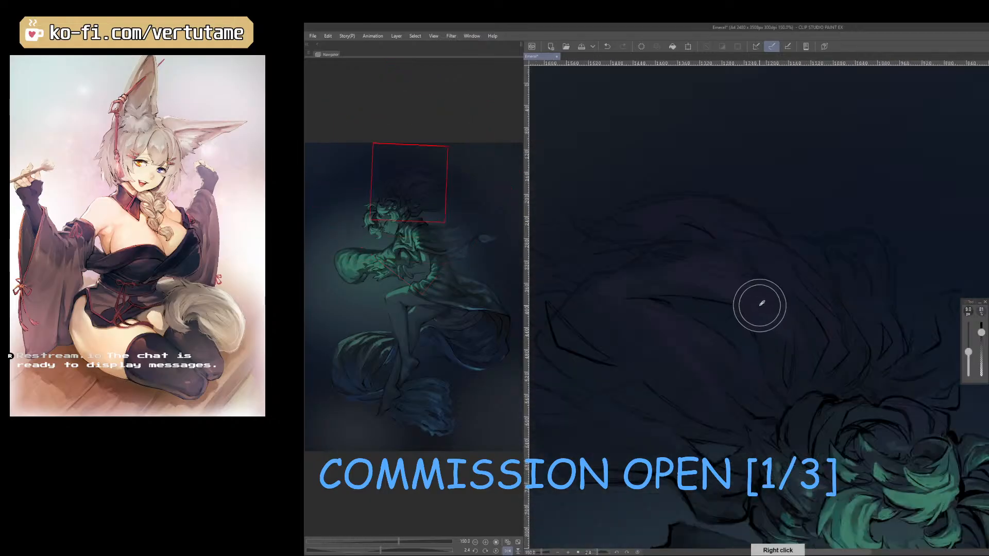
pyautogui.rightClick(673, 320)
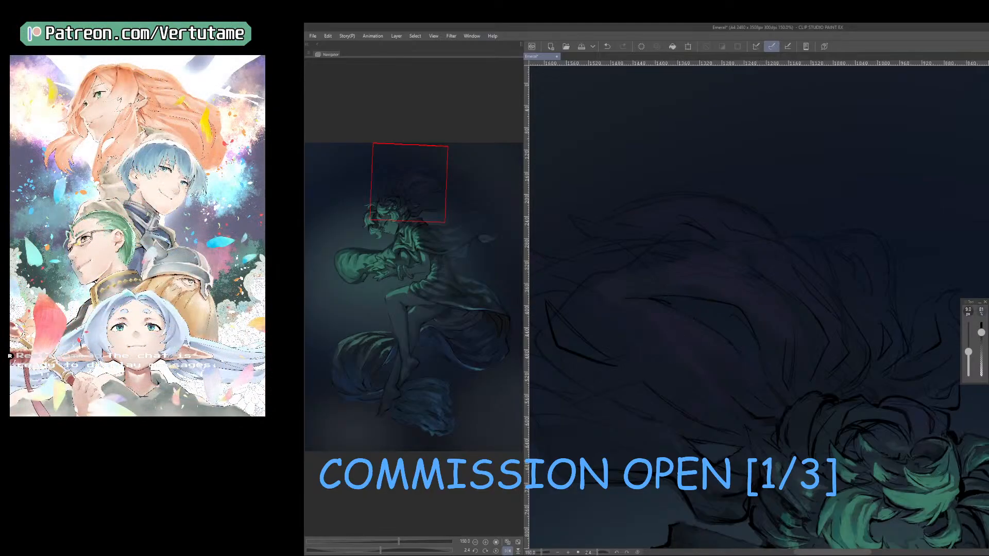
pyautogui.press(']')
pyautogui.rightClick(726, 286)
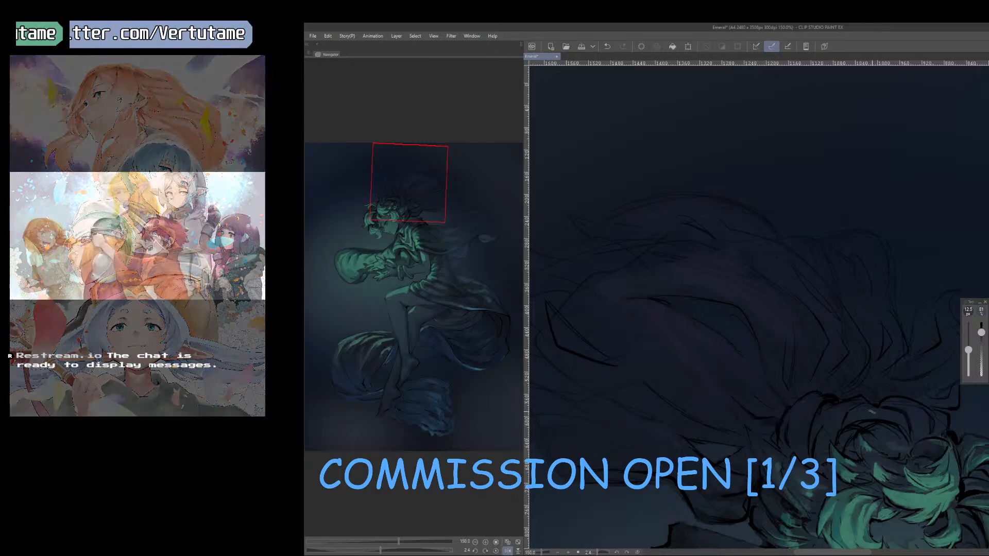
# Touch up the dark curls at the back of the crown with a sampled color, stepping the pen down from 10 px.
pyautogui.press('r')
pyautogui.moveTo(876, 466)
pyautogui.mouseDown()
pyautogui.moveTo(937, 448)
pyautogui.moveTo(959, 416)
pyautogui.mouseUp()
pyautogui.press('space')
pyautogui.moveTo(888, 463); pyautogui.dragTo(735, 374)
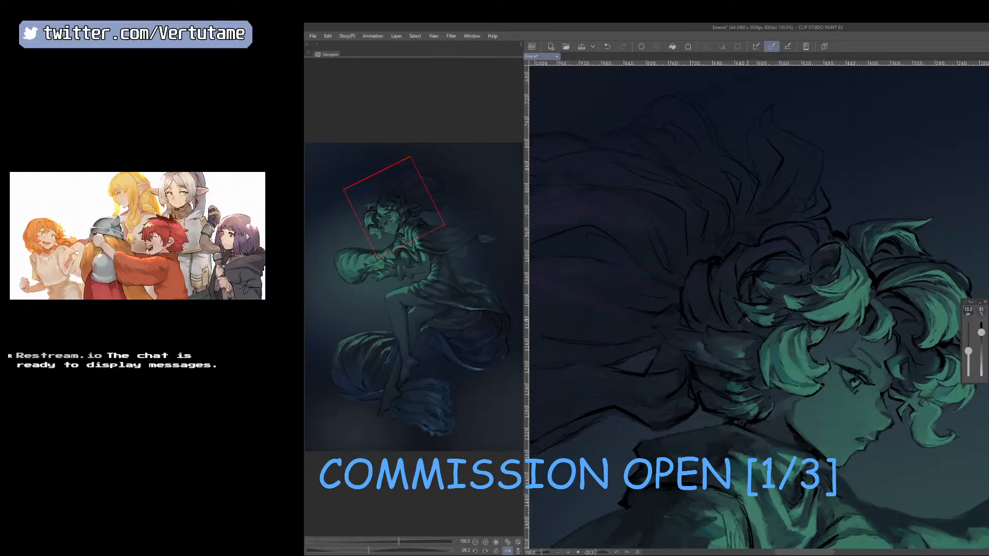
pyautogui.rightClick(766, 258)
pyautogui.press('[')
pyautogui.scroll(-1, 737, 274)
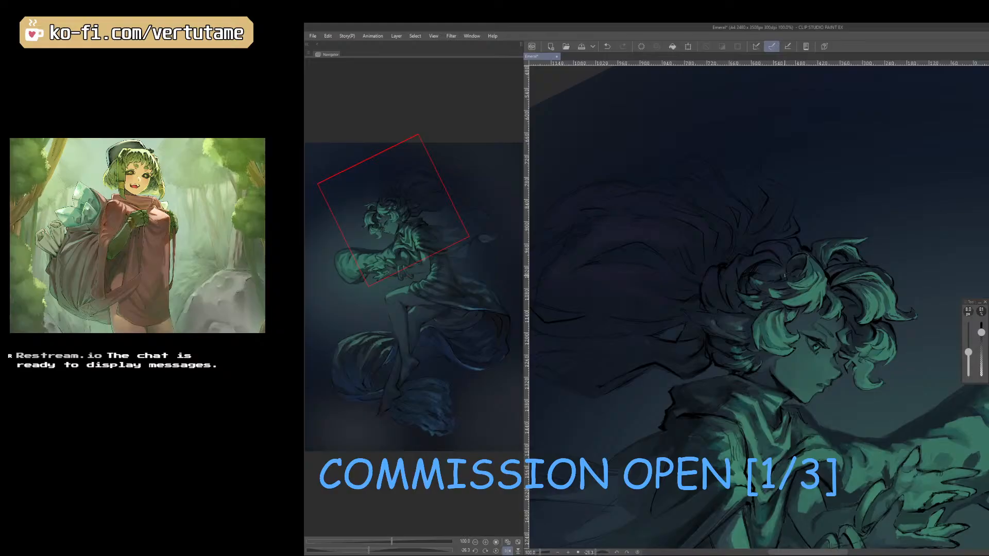
# Undo the last stroke and rework the outer crown curls on the rotated canvas with the 7 px pen.
pyautogui.moveTo(884, 438); pyautogui.dragTo(931, 390)
pyautogui.hotkey('ctrl', 'z')
pyautogui.moveTo(871, 278)
pyautogui.mouseDown()
pyautogui.moveTo(798, 200)
pyautogui.moveTo(747, 221)
pyautogui.mouseUp()
pyautogui.press('[')
pyautogui.moveTo(718, 264); pyautogui.dragTo(723, 281)
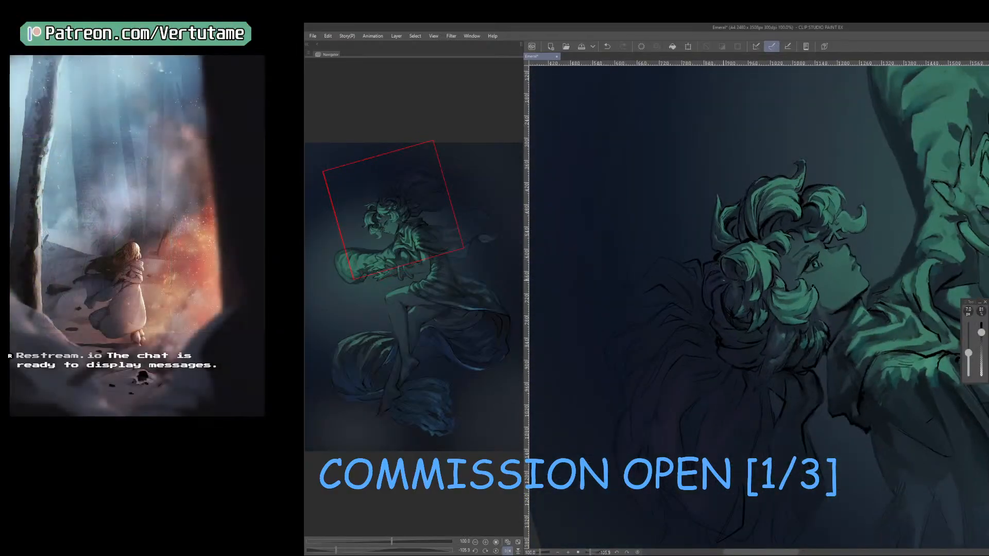
# Paint muted purple tones into the curls at the back of the crown with sampled colors, using 10 and 9 px sizes.
pyautogui.press('e')
pyautogui.moveTo(876, 410); pyautogui.dragTo(762, 453)
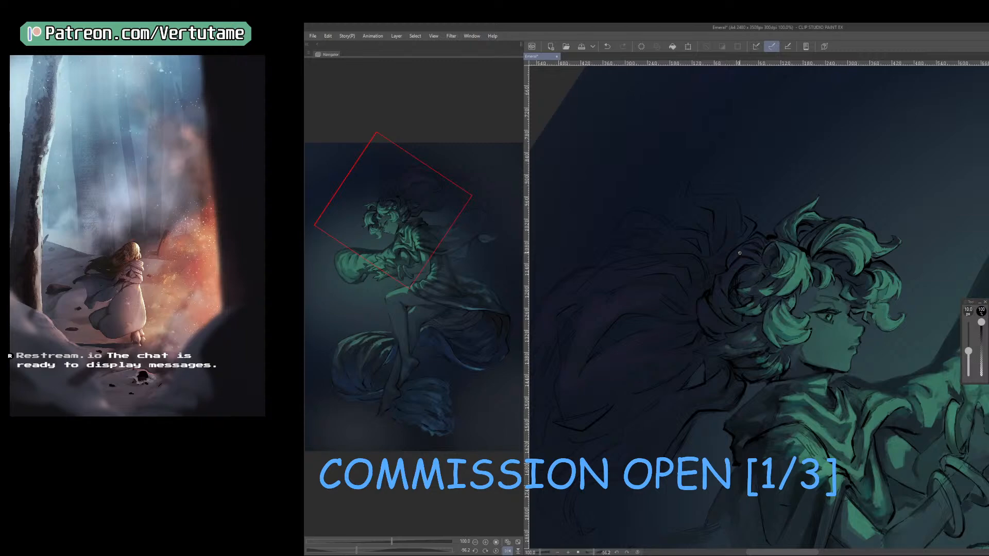
pyautogui.scroll(4, 740, 253)
pyautogui.scroll(-2, 720, 256)
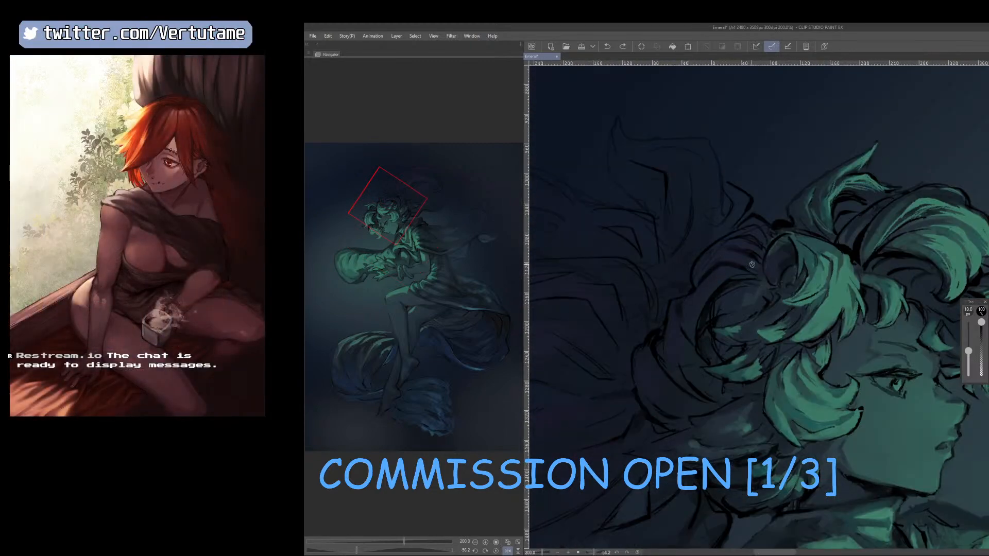
pyautogui.moveTo(723, 264); pyautogui.dragTo(699, 287)
pyautogui.rightClick(711, 266)
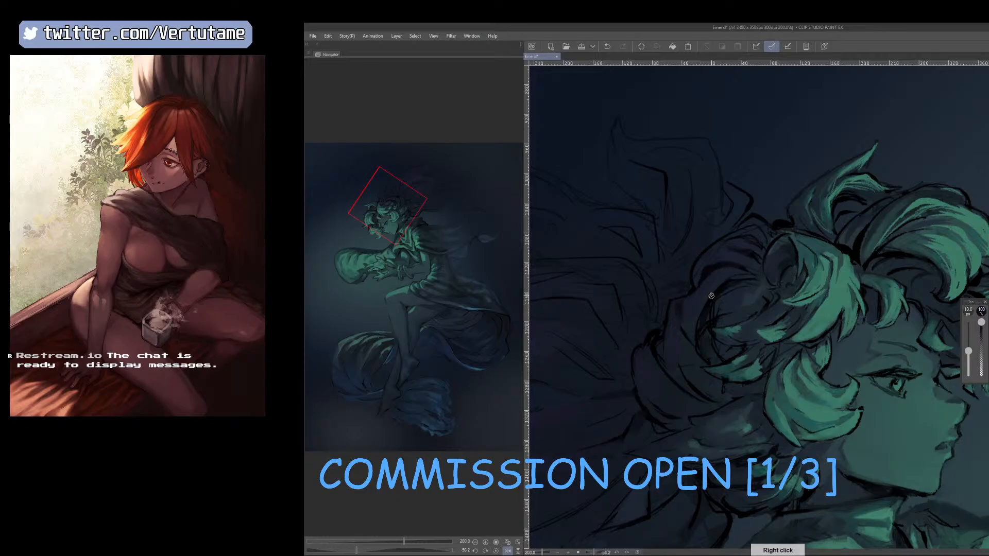
pyautogui.rightClick(694, 284)
pyautogui.rightClick(678, 338)
pyautogui.press('[')
pyautogui.moveTo(673, 308); pyautogui.dragTo(683, 330)
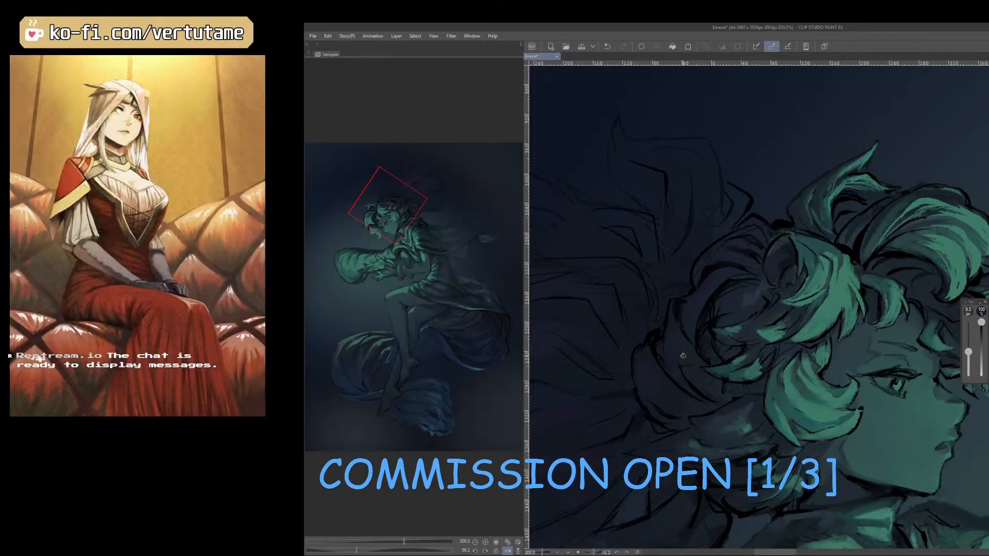
# Undo a test stroke and add thin purple highlights along the rear curls' edges with the 3.5 px brush.
pyautogui.scroll(-1, 683, 356)
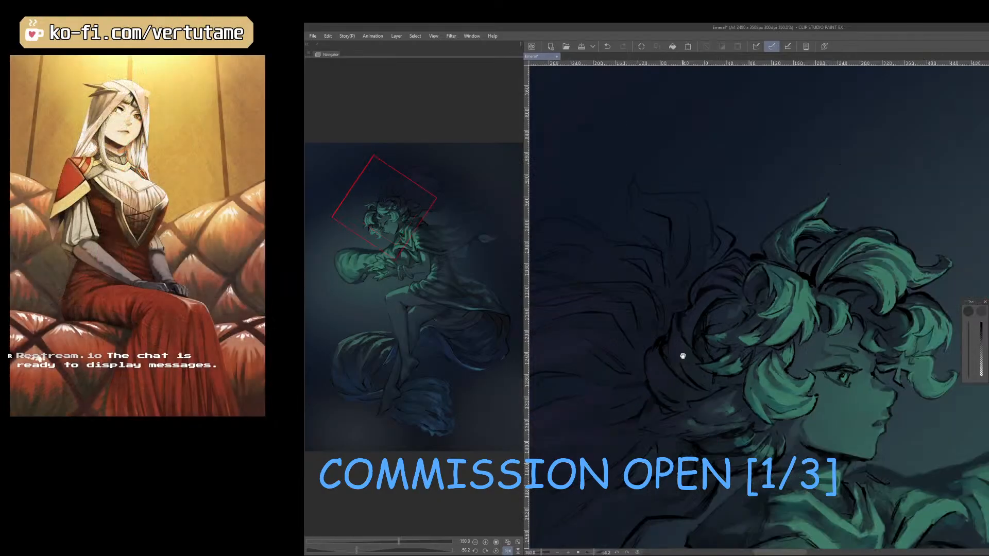
pyautogui.moveTo(717, 442); pyautogui.dragTo(822, 410)
pyautogui.rightClick(644, 320)
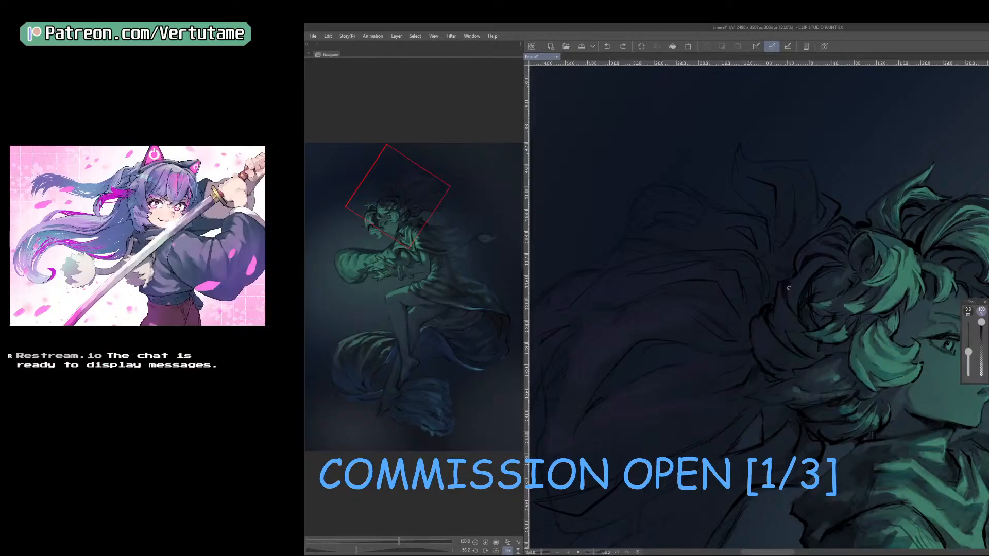
pyautogui.press('b')
pyautogui.moveTo(779, 286)
pyautogui.mouseDown()
pyautogui.moveTo(798, 325)
pyautogui.moveTo(761, 329)
pyautogui.mouseUp()
pyautogui.hotkey('ctrl', 'z')
pyautogui.press('[')
pyautogui.scroll(5, 788, 296)
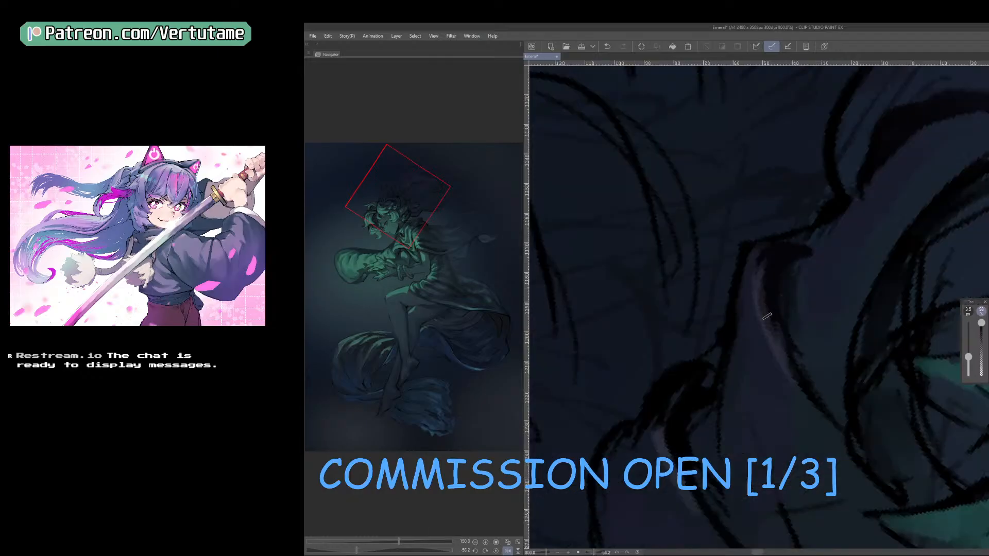
pyautogui.rightClick(781, 358)
pyautogui.press('[')
pyautogui.scroll(-2, 828, 423)
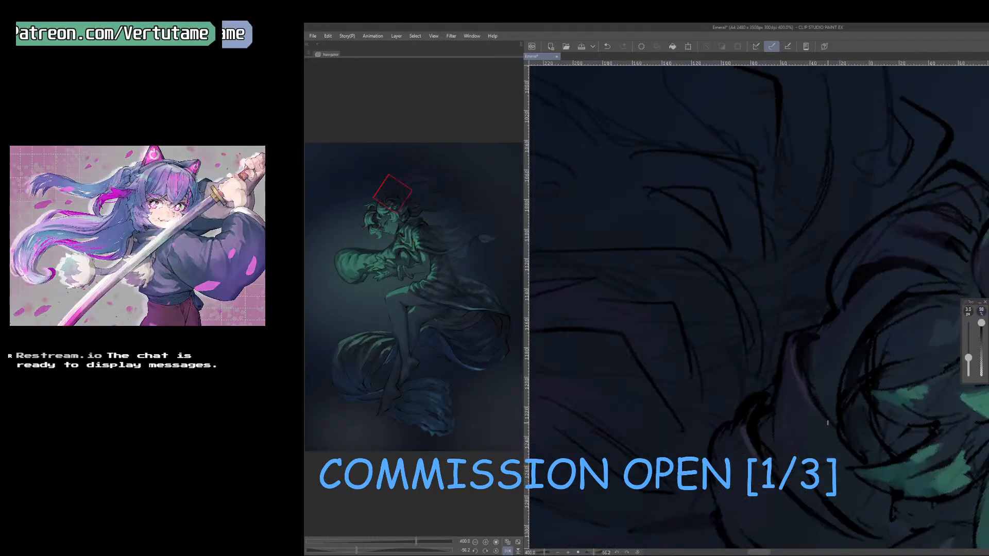
# Mirror the canvas view and examine the curls and trailing strands at several rotations and zoom levels.
pyautogui.scroll(-2, 828, 423)
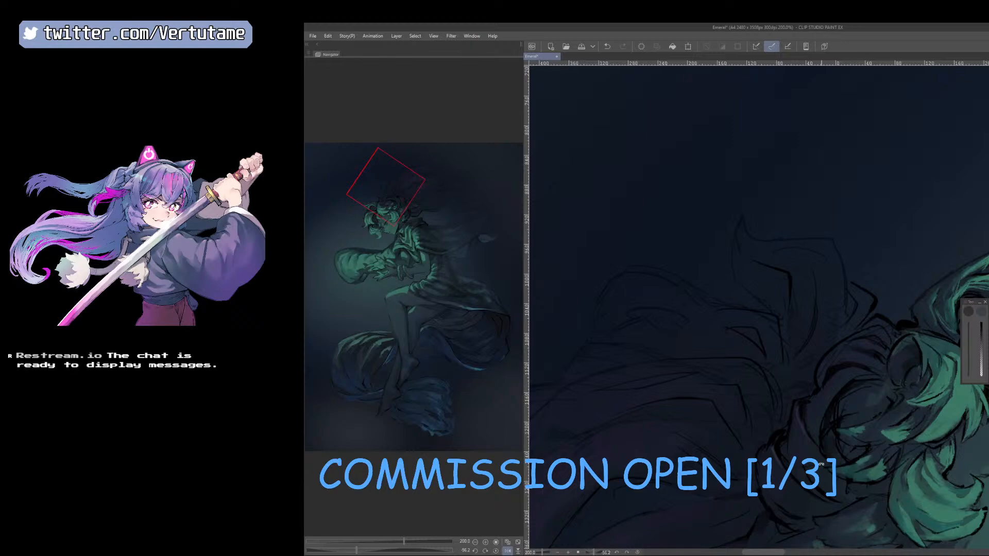
pyautogui.moveTo(867, 359); pyautogui.dragTo(908, 369)
pyautogui.scroll(-1, 887, 299)
pyautogui.press('h')
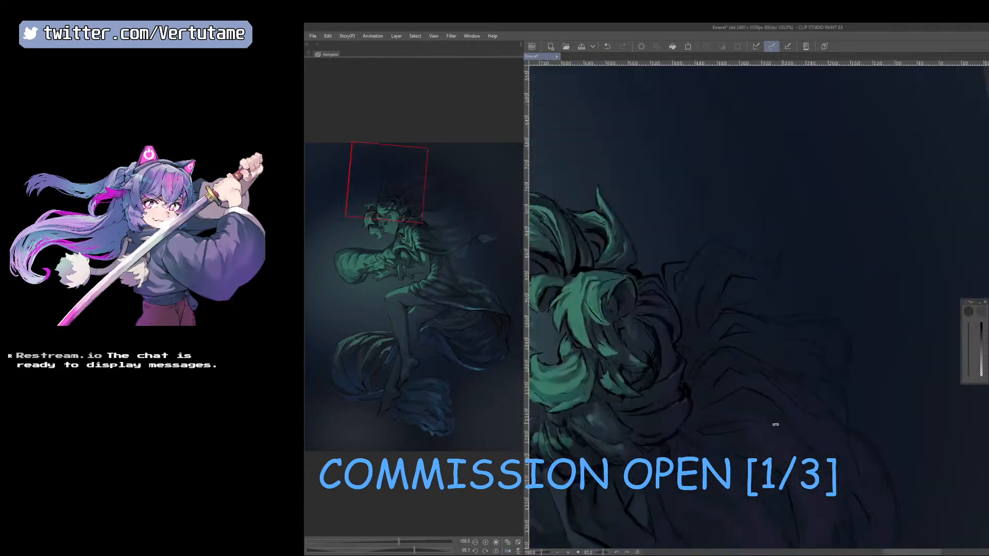
pyautogui.moveTo(775, 424); pyautogui.dragTo(802, 393)
pyautogui.moveTo(787, 451); pyautogui.dragTo(830, 413)
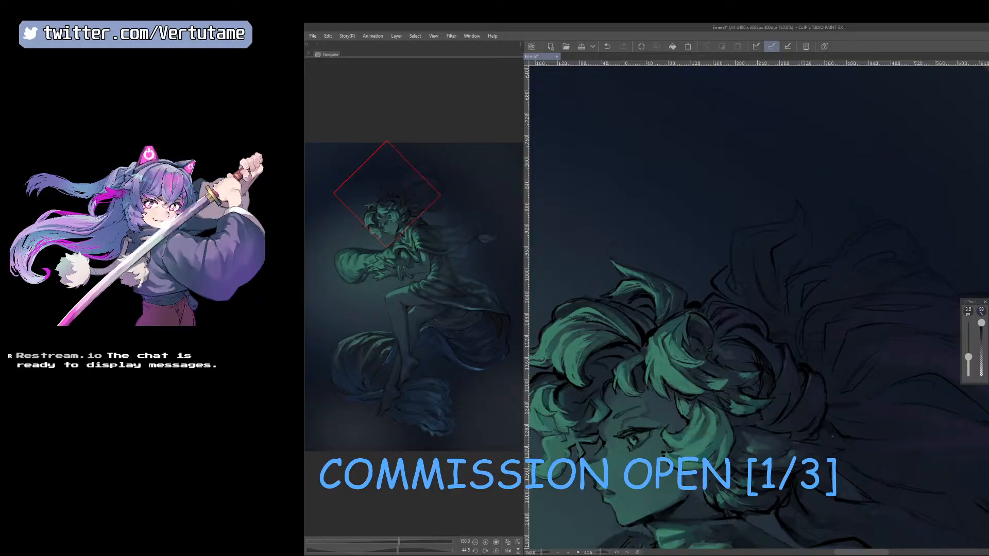
pyautogui.moveTo(833, 437); pyautogui.dragTo(896, 356)
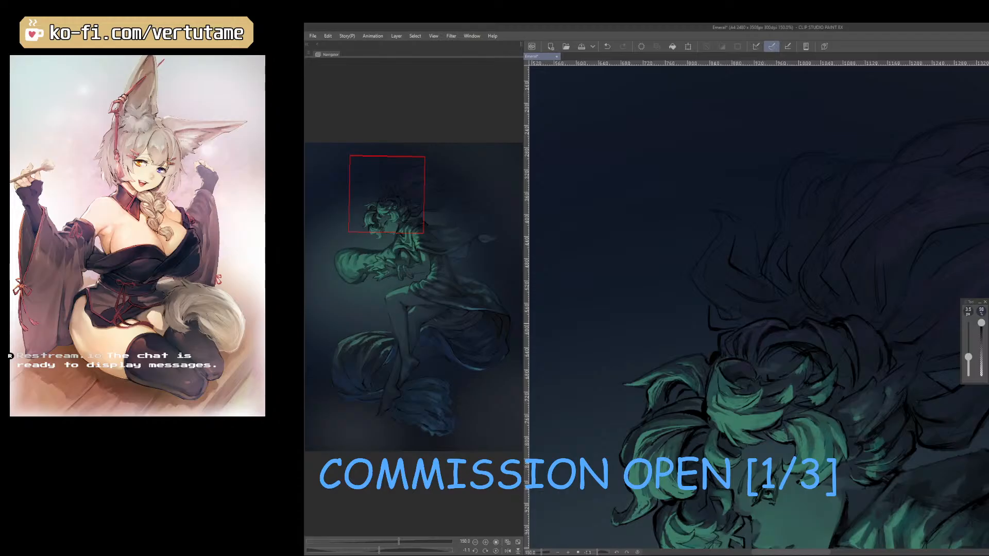
pyautogui.moveTo(871, 487); pyautogui.dragTo(679, 495)
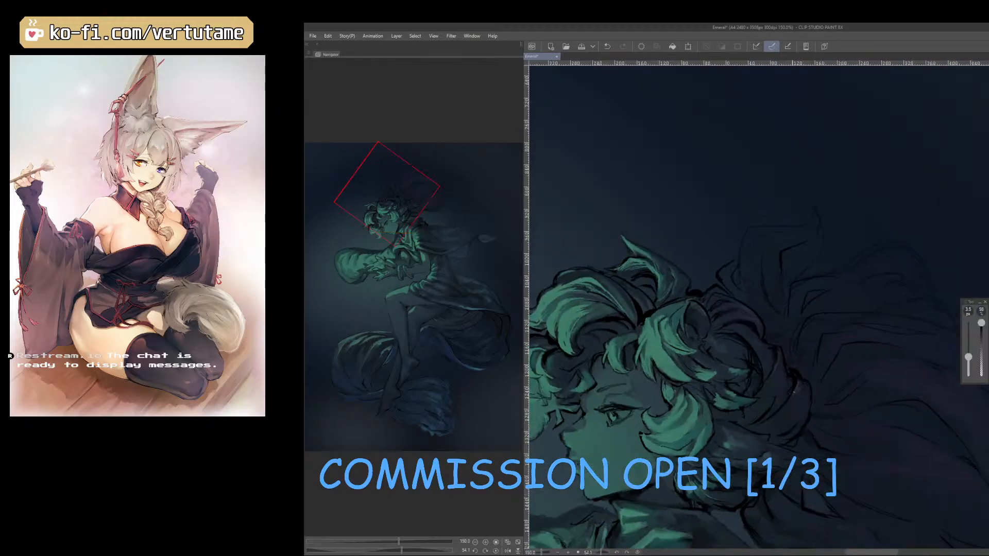
pyautogui.scroll(-3, 772, 434)
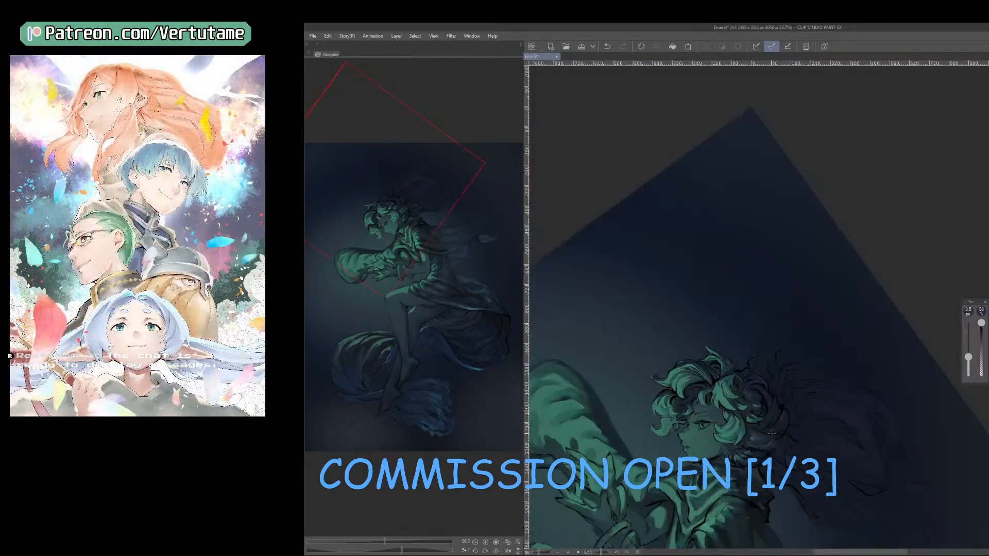
# Set the brush size to 4.5 px and examine the trailing hair strands and figure at several zooms and rotations.
pyautogui.scroll(2, 772, 434)
pyautogui.moveTo(774, 436)
pyautogui.mouseDown()
pyautogui.moveTo(851, 419)
pyautogui.moveTo(870, 378)
pyautogui.moveTo(824, 361)
pyautogui.moveTo(875, 418)
pyautogui.mouseUp()
pyautogui.press(']')
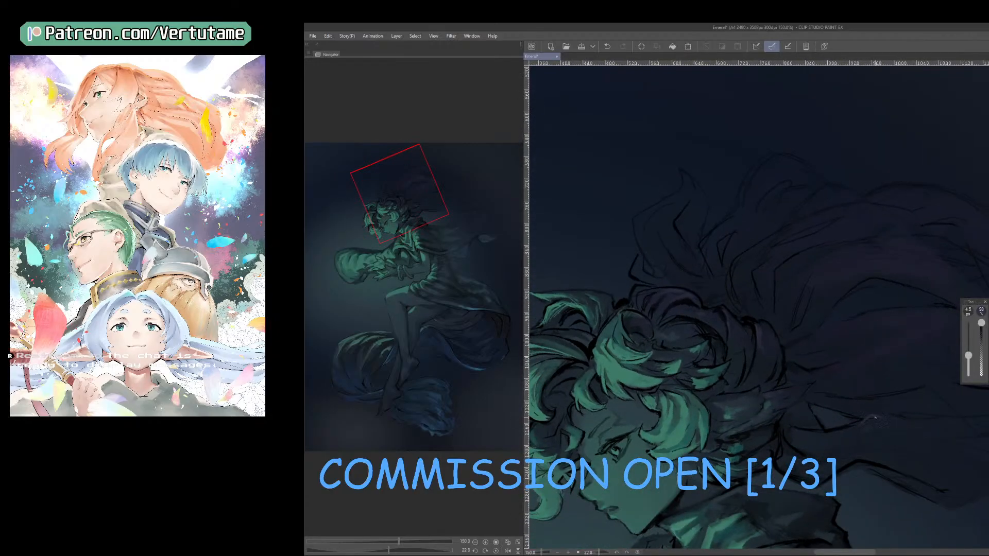
pyautogui.scroll(-3, 823, 442)
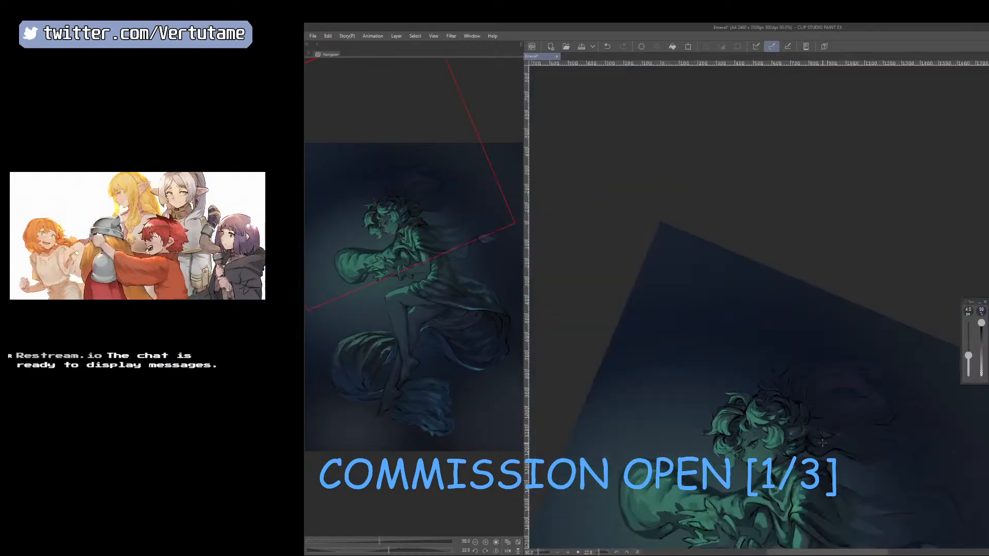
pyautogui.moveTo(855, 487); pyautogui.dragTo(821, 414)
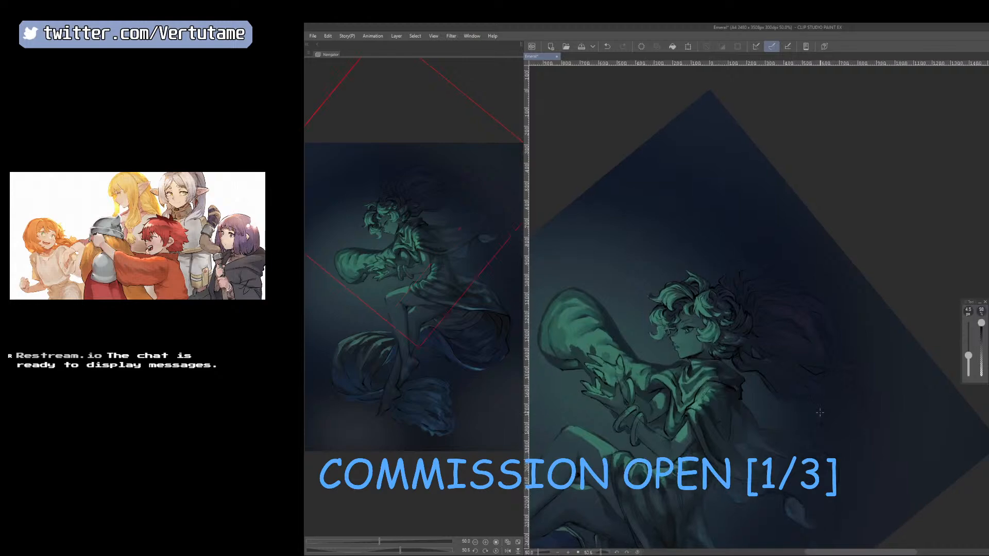
pyautogui.moveTo(824, 482); pyautogui.dragTo(900, 446)
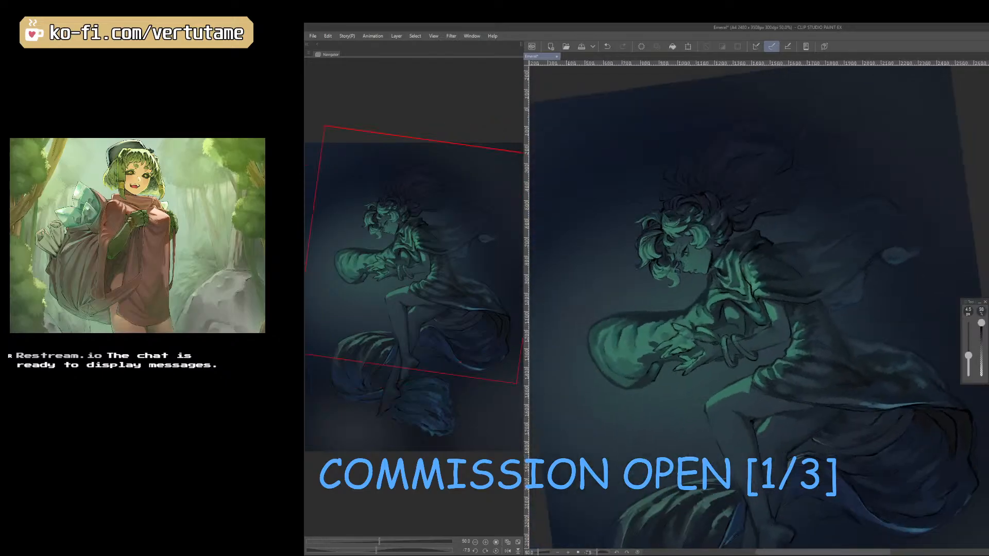
# Show the background shapes and green glow, and check the whole composition both mirrored and unmirrored.
pyautogui.hotkey('ctrl', '-')
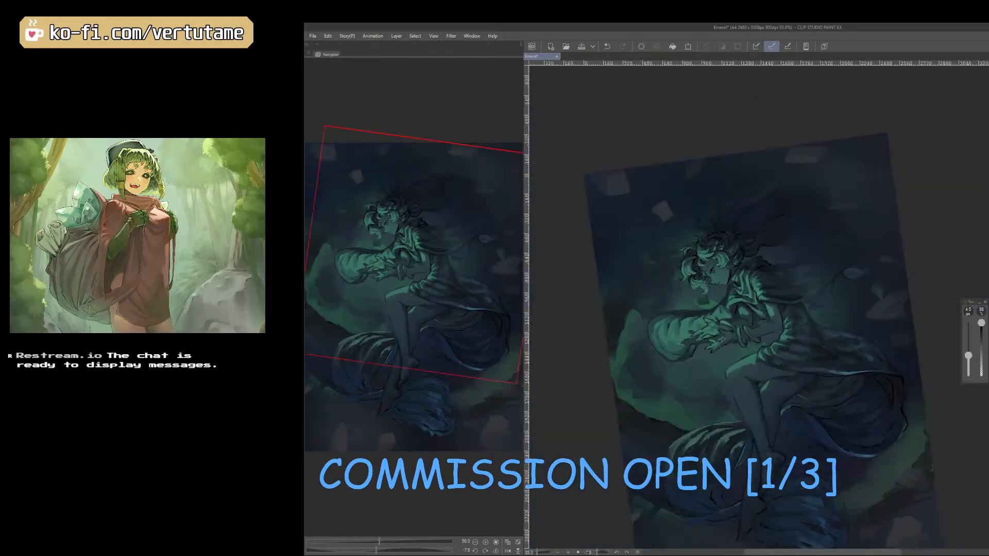
pyautogui.moveTo(816, 444); pyautogui.dragTo(830, 469)
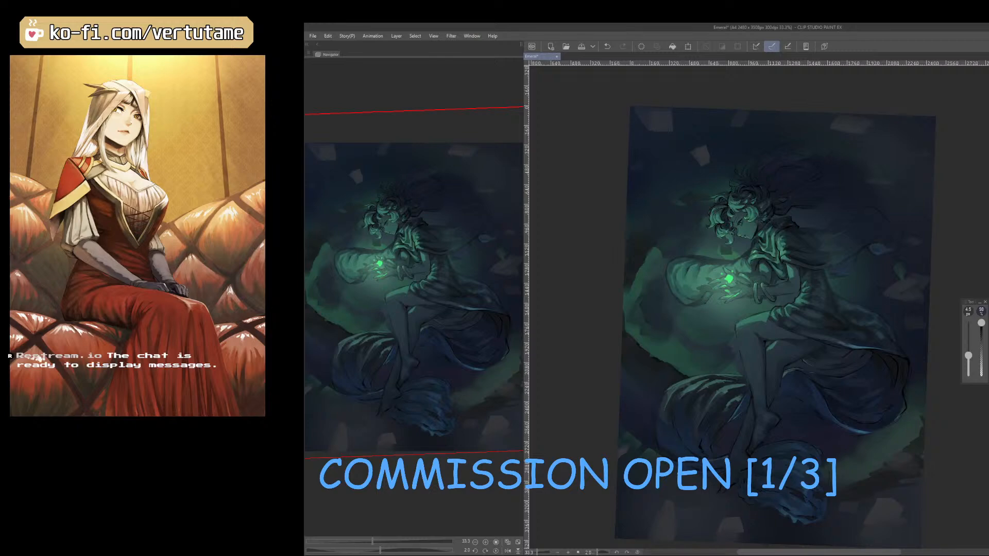
pyautogui.press('h')
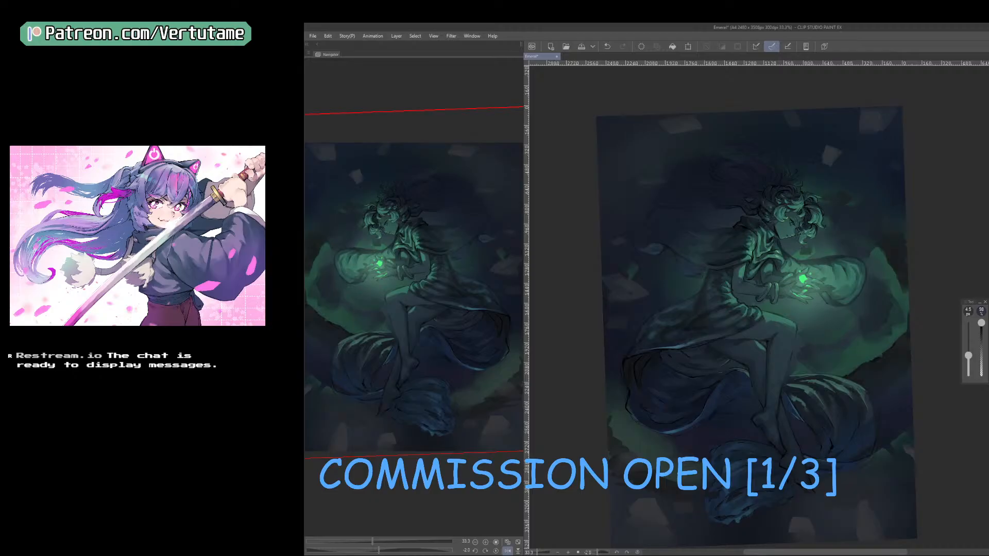
pyautogui.press('h')
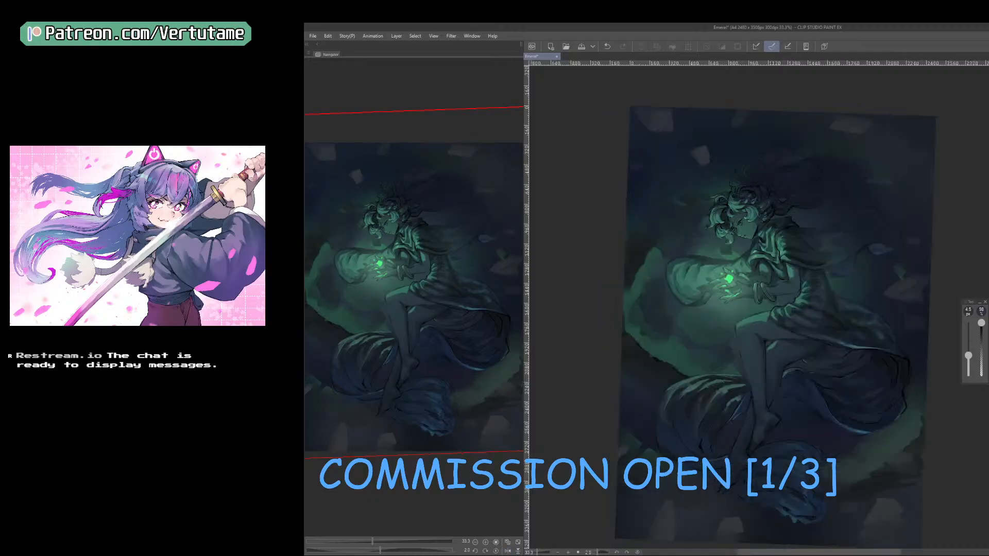
pyautogui.moveTo(716, 303); pyautogui.dragTo(737, 456)
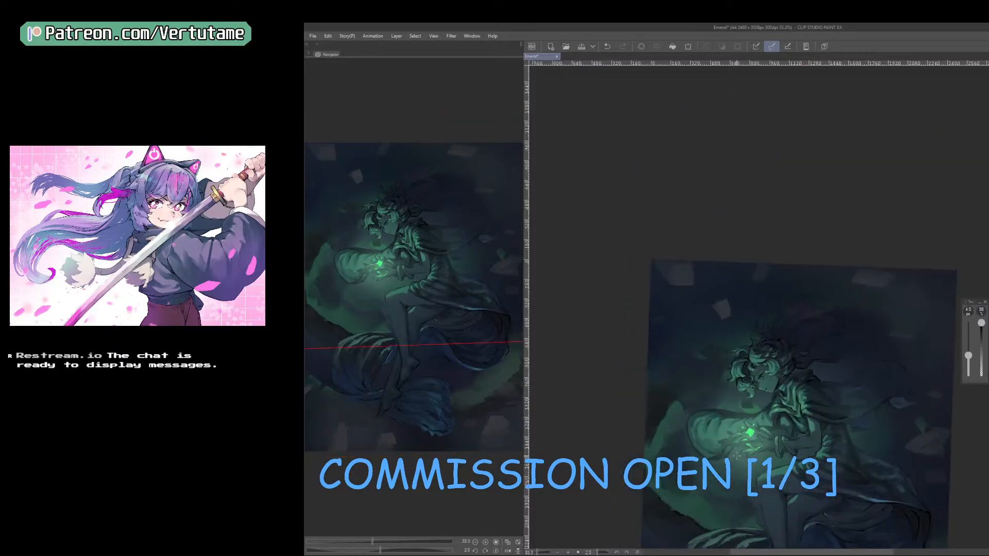
pyautogui.scroll(1, 738, 457)
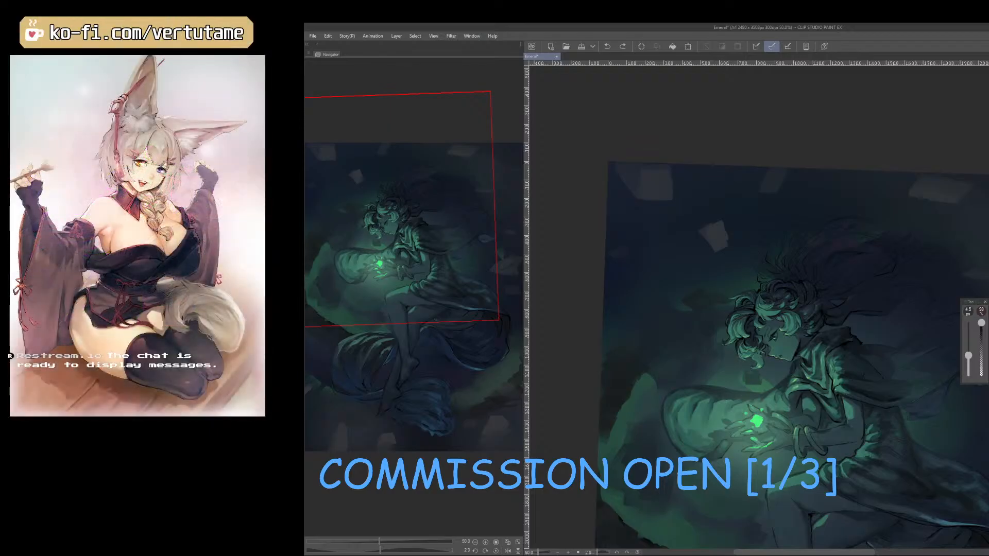
# Sample dark tones from the trailing hair strands behind the head.
pyautogui.rightClick(844, 249)
pyautogui.rightClick(852, 259)
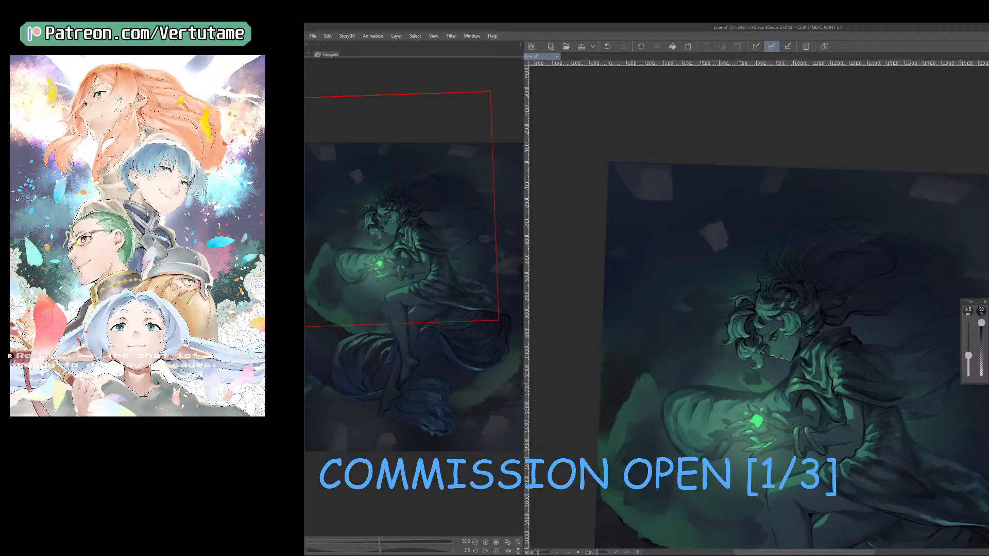
pyautogui.rightClick(866, 252)
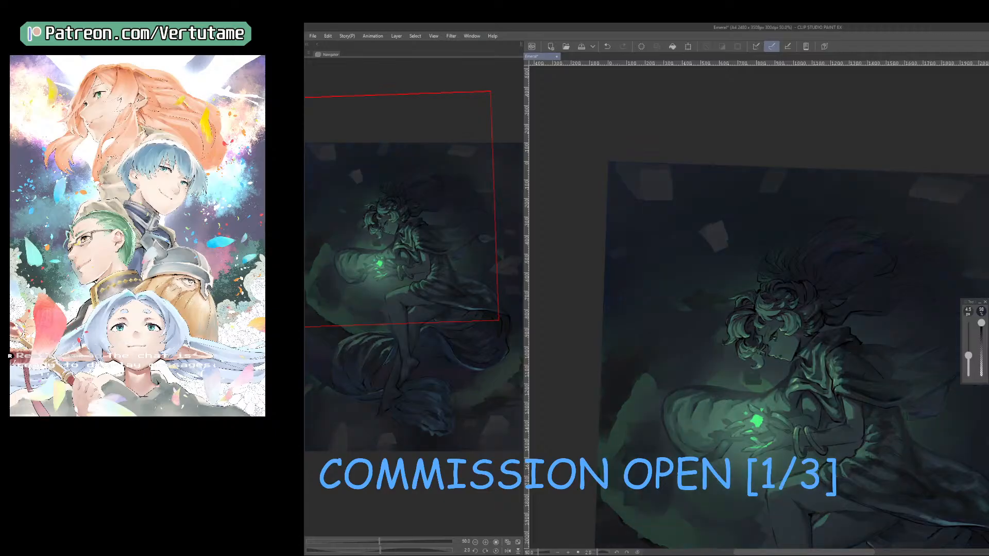
# Try a Hue/Saturation/Luminosity adjustment that mutes the figure's colors, and undo it.
pyautogui.hotkey('ctrl', '-')
pyautogui.hotkey('ctrl', '-')
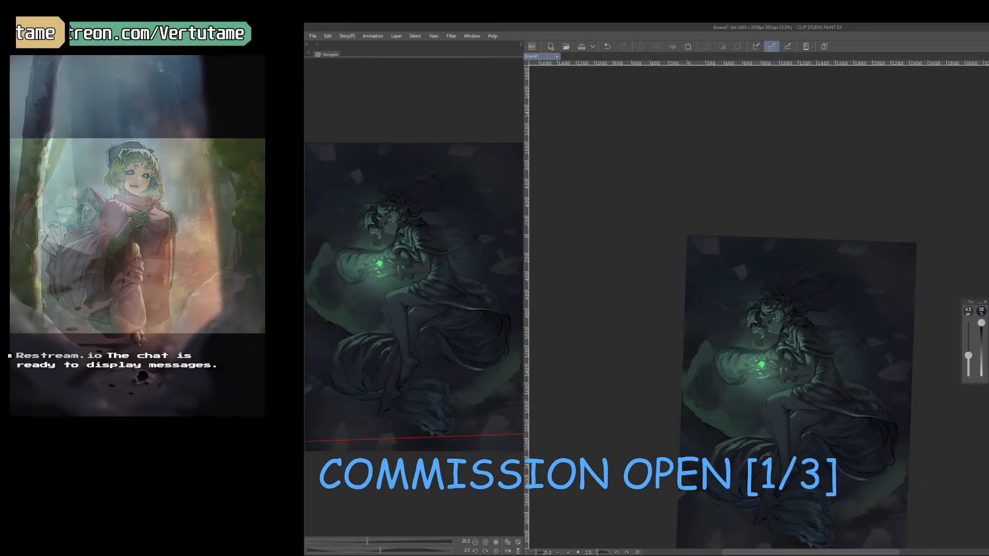
pyautogui.hotkey('ctrl', 'u')
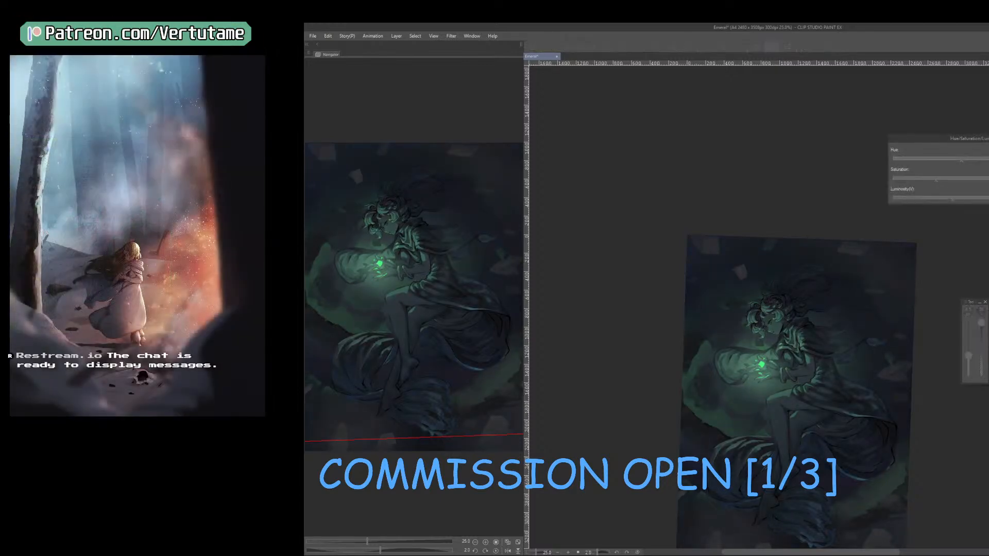
pyautogui.press('Return')
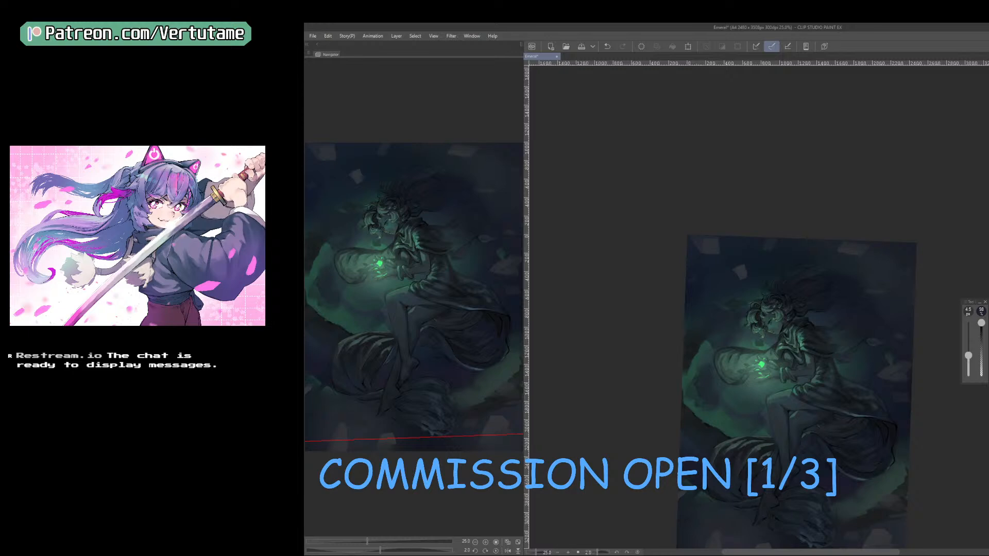
pyautogui.hotkey('ctrl', 'z')
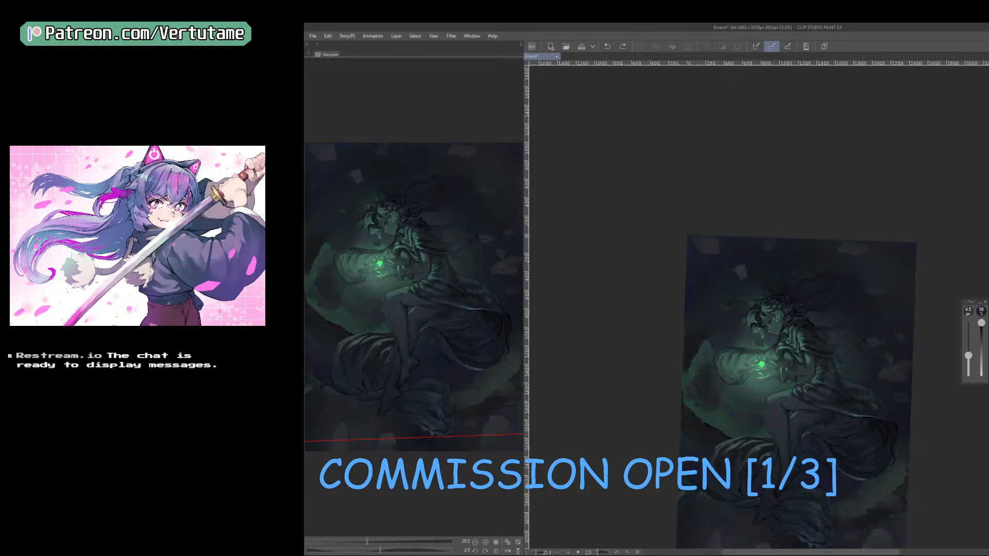
# Compare the painting with and without the color adjustment on the mirrored canvas.
pyautogui.hotkey('ctrl', '+')
pyautogui.hotkey('ctrl', '+')
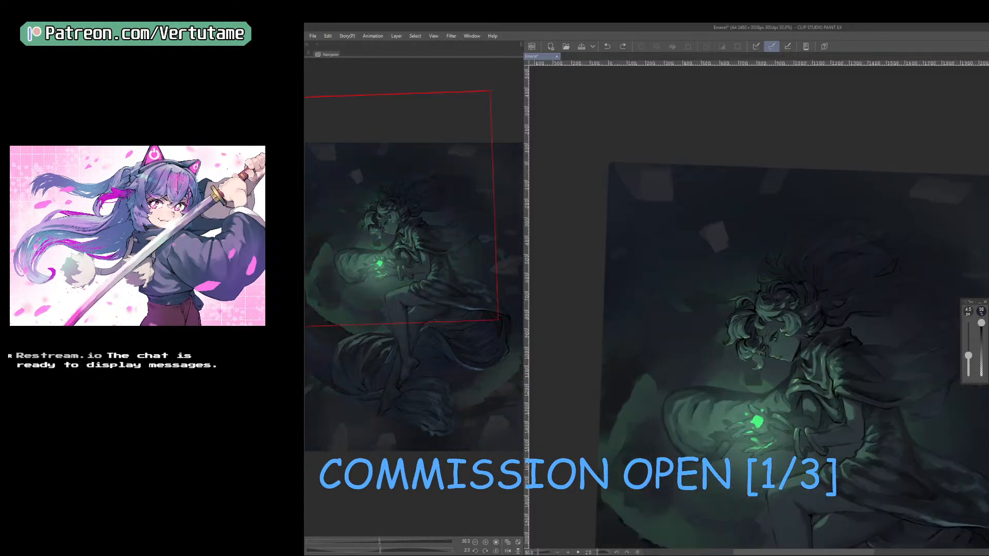
pyautogui.press('h')
pyautogui.hotkey('ctrl', '-')
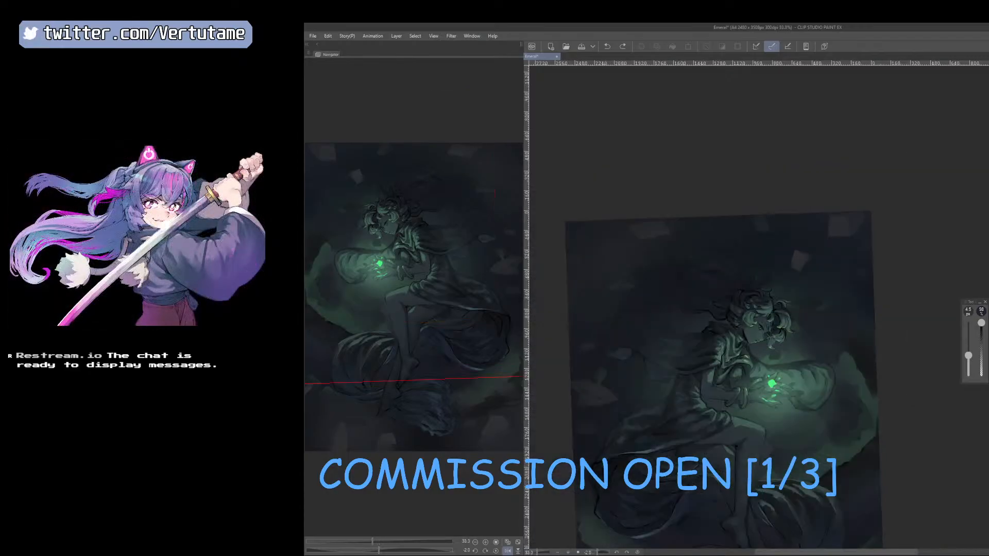
pyautogui.hotkey('ctrl', 'y')
pyautogui.hotkey('ctrl', 'z')
pyautogui.hotkey('ctrl', 'y')
pyautogui.hotkey('ctrl', 'z')
pyautogui.hotkey('ctrl', 'y')
pyautogui.hotkey('ctrl', 'z')
# Apply a new Hue/Saturation/Luminosity adjustment by changing the saturation, and review the whole unmirrored composition.
pyautogui.hotkey('ctrl', 'u')
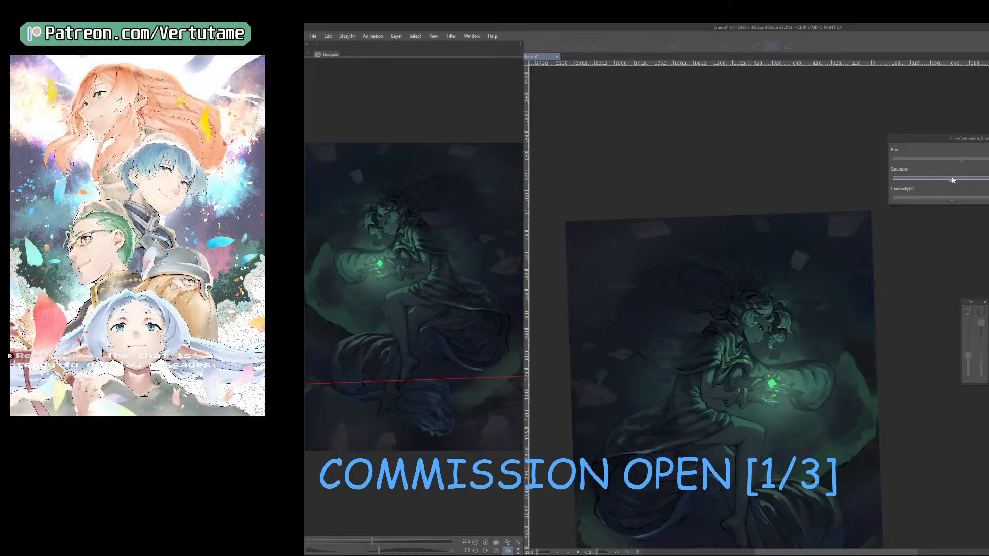
pyautogui.press('Return')
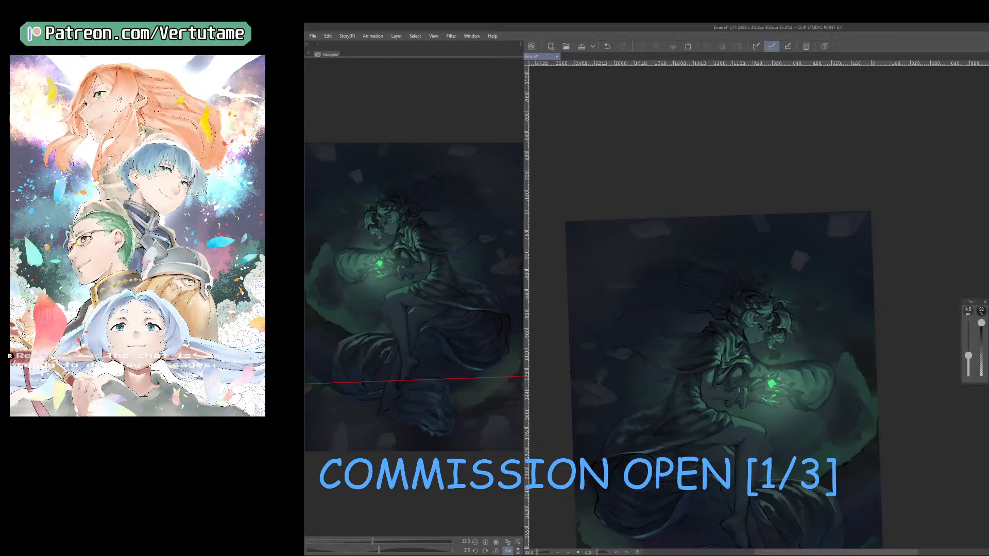
pyautogui.press('h')
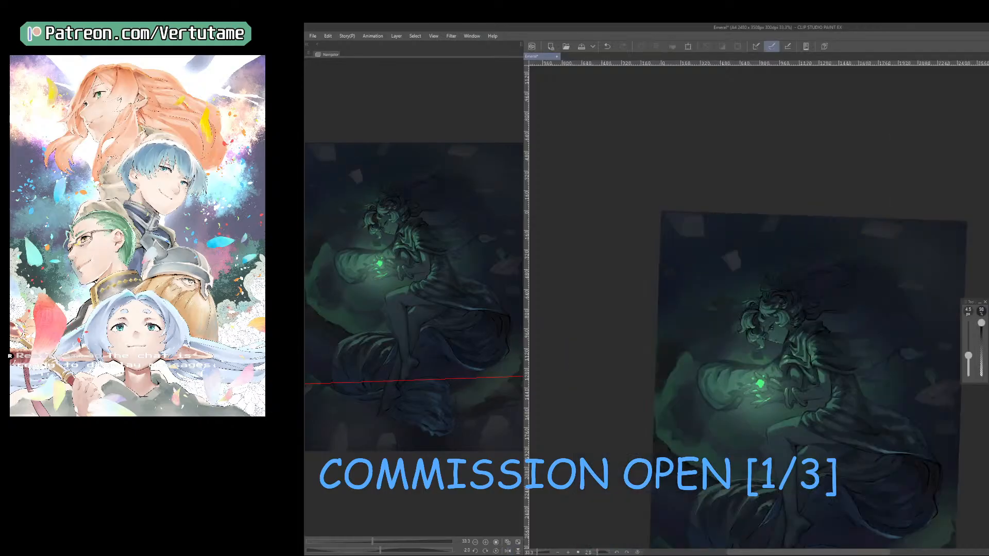
pyautogui.moveTo(828, 480); pyautogui.dragTo(829, 421)
pyautogui.scroll(-1, 829, 420)
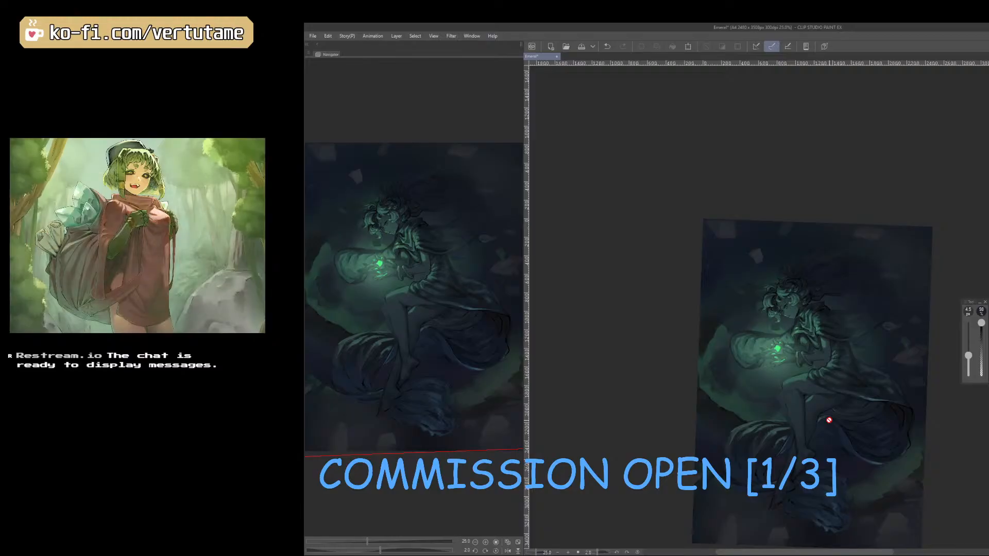
pyautogui.press('space')
pyautogui.moveTo(829, 421); pyautogui.dragTo(826, 360)
pyautogui.scroll(1, 910, 433)
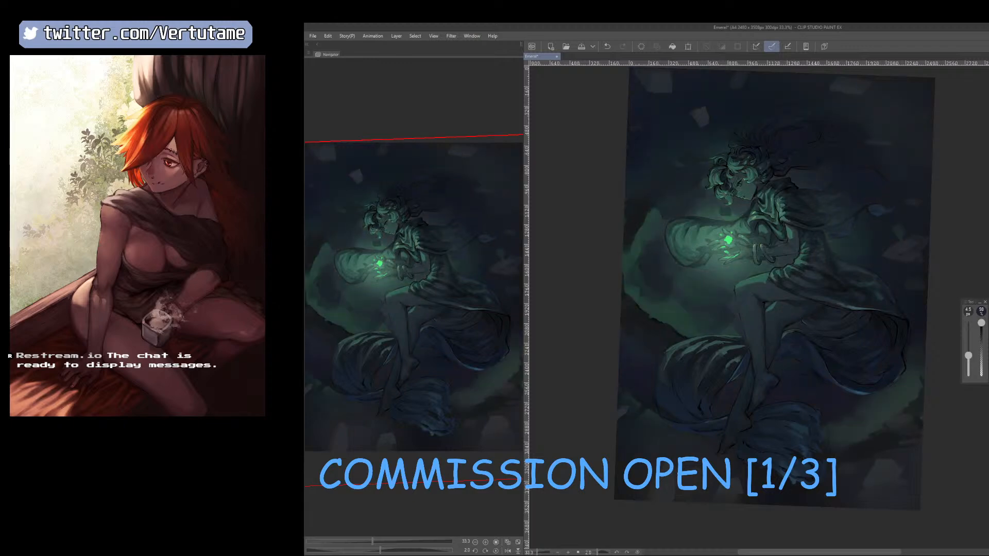
# Paint muted gray shapes in the background's lower right corner with sampled tones, enlarging the brush up to 50 px.
pyautogui.press('b')
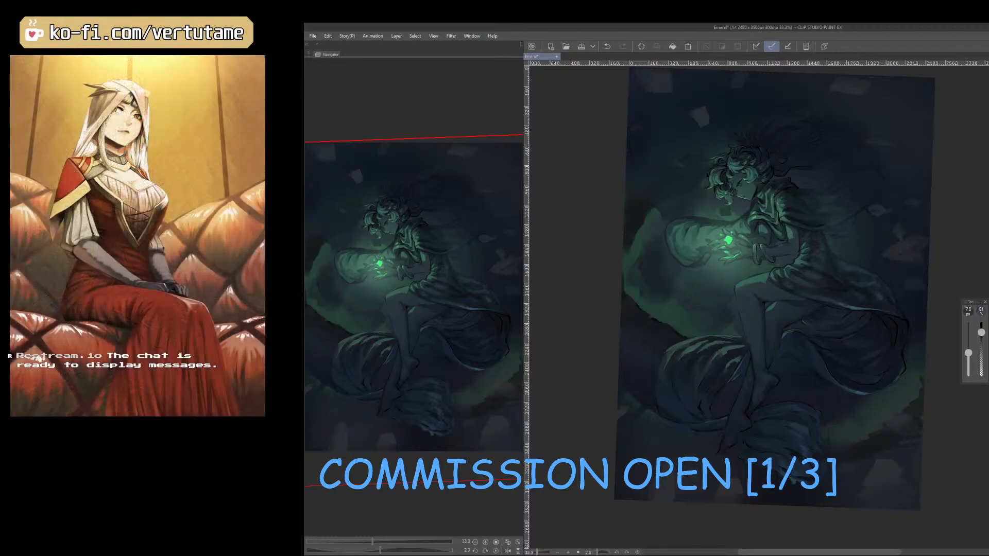
pyautogui.rightClick(890, 463)
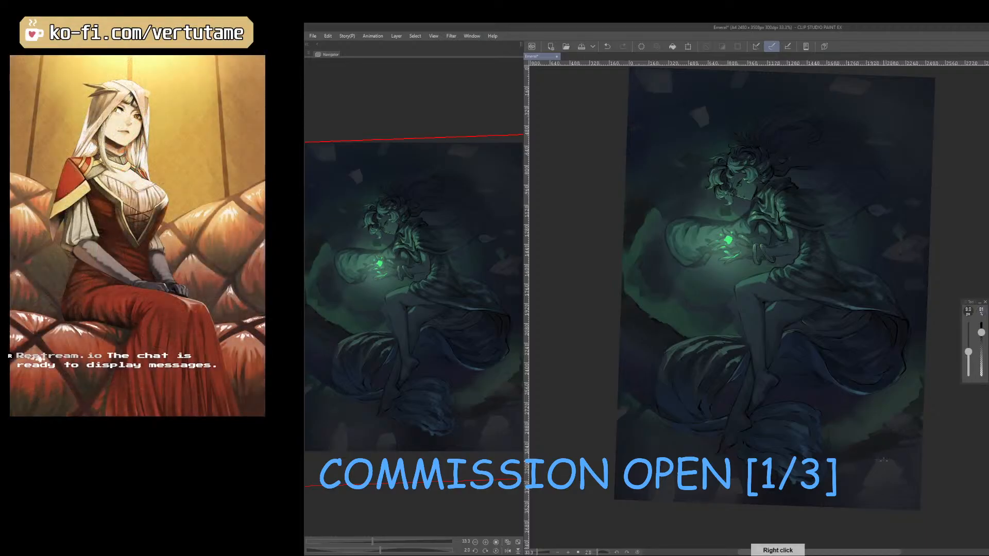
pyautogui.press(']')
pyautogui.press(']')
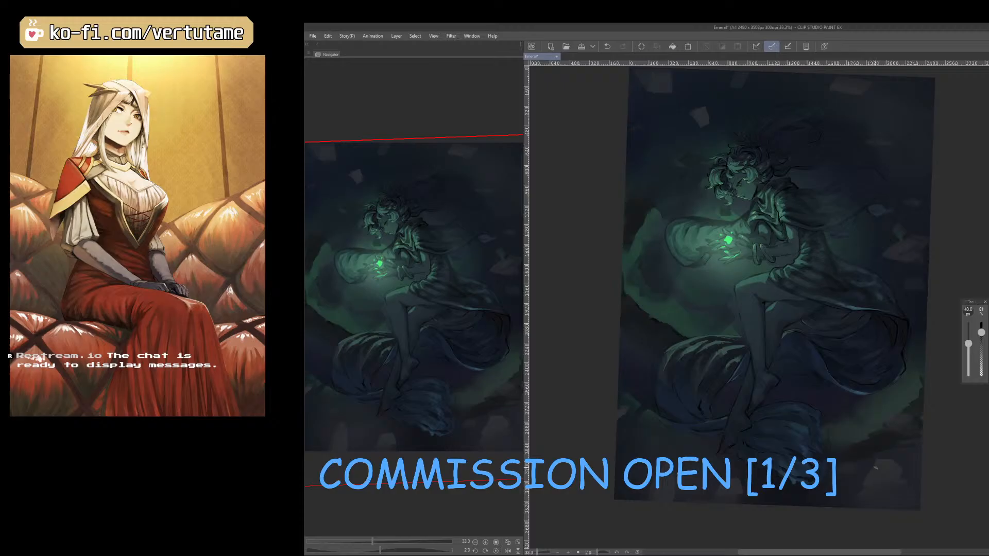
pyautogui.rightClick(887, 464)
pyautogui.press(']')
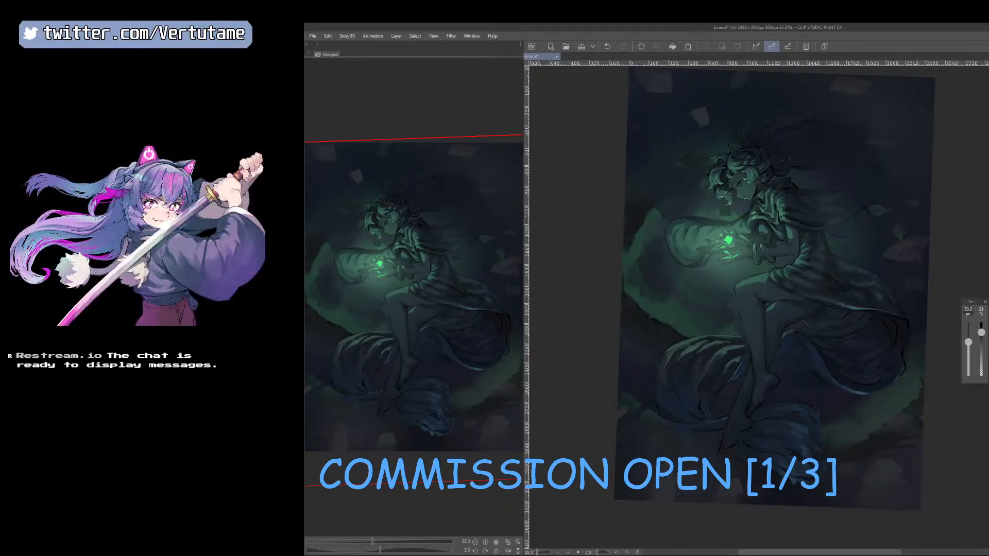
pyautogui.rightClick(884, 459)
pyautogui.moveTo(855, 480); pyautogui.dragTo(845, 479)
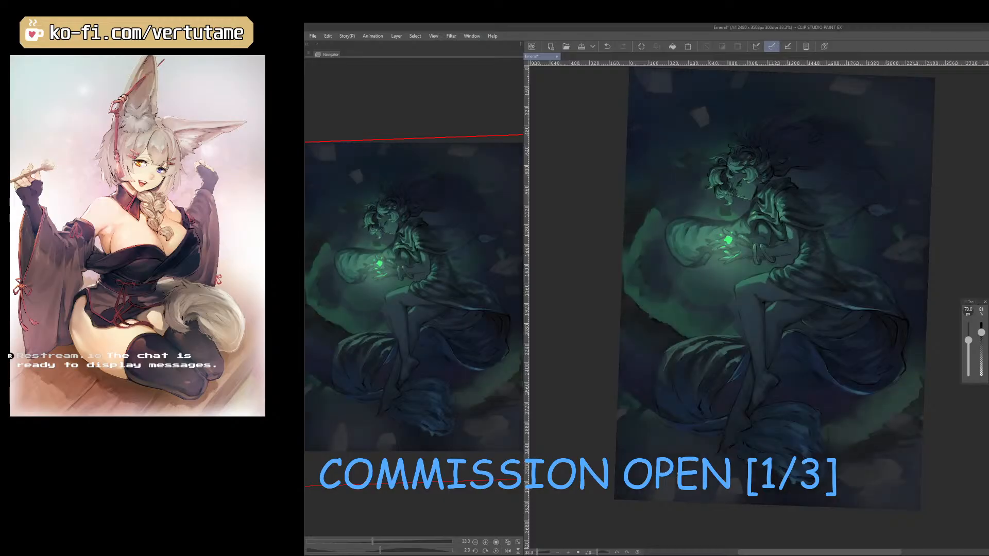
# Rework the gray shapes in the lower right corner with a sampled tone and a 120 px eraser.
pyautogui.rightClick(885, 474)
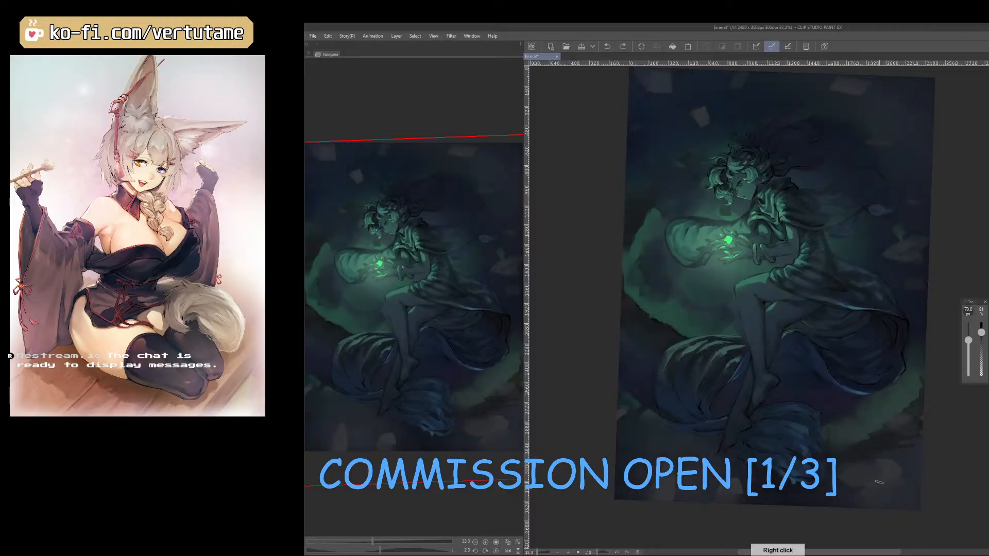
pyautogui.press('p')
pyautogui.moveTo(902, 458); pyautogui.dragTo(822, 492)
pyautogui.press('b')
pyautogui.press('e')
pyautogui.press('e')
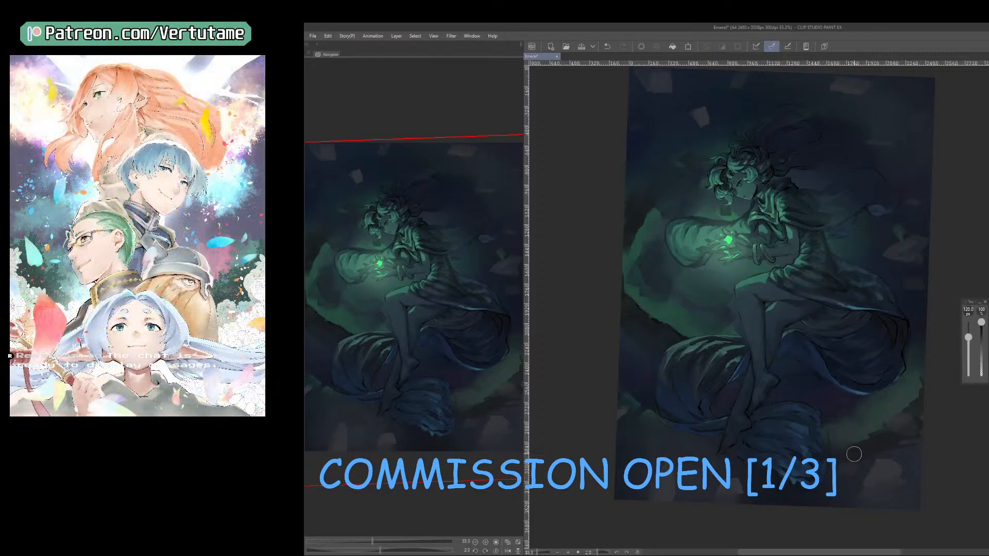
# Paint a band of cloudy gray shapes along the canvas's bottom edge, enlarging the brush from 90 to 175 px.
pyautogui.press('b')
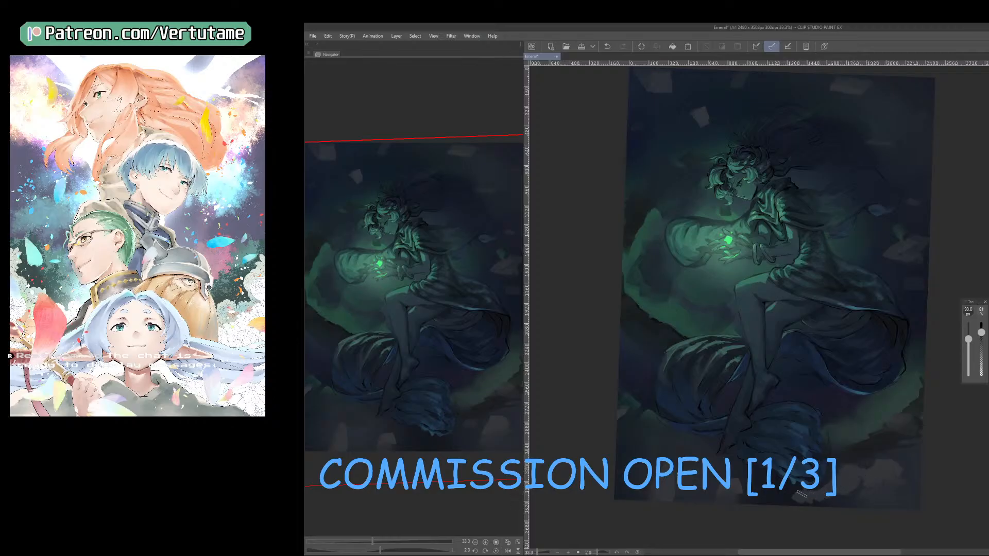
pyautogui.press(']')
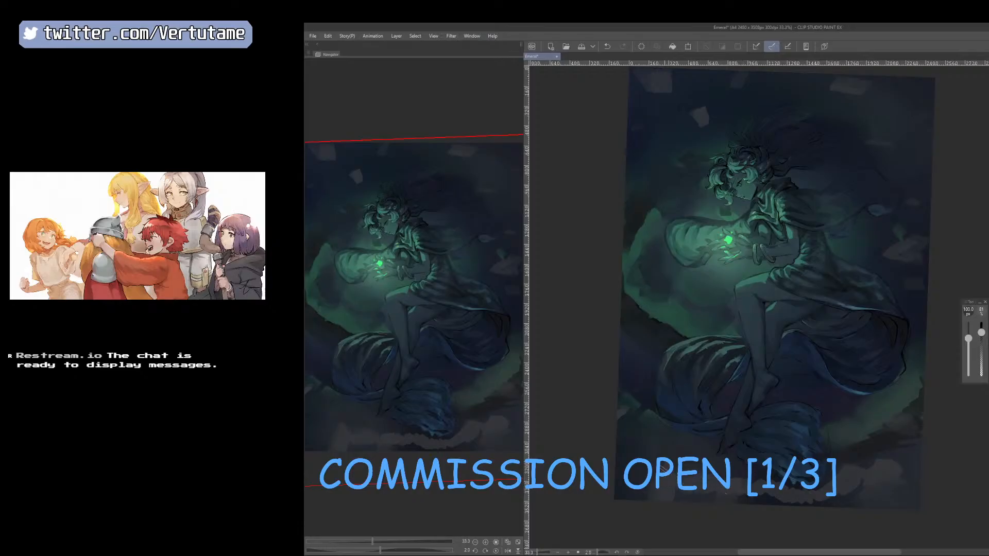
pyautogui.press(']')
pyautogui.press(']')
pyautogui.press(']')
pyautogui.moveTo(650, 464)
pyautogui.mouseDown()
pyautogui.moveTo(619, 460)
pyautogui.moveTo(615, 447)
pyautogui.mouseUp()
pyautogui.moveTo(900, 460)
pyautogui.mouseDown()
pyautogui.moveTo(909, 470)
pyautogui.moveTo(899, 476)
pyautogui.mouseUp()
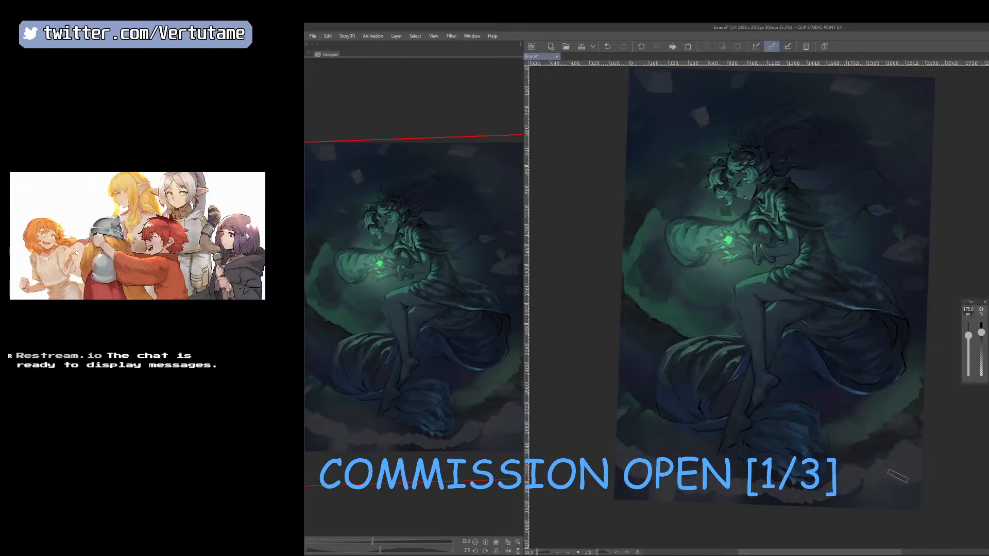
# Mirror and rotate the canvas and extend the cloudy gray shapes along the artwork's top and side edges at 175 px.
pyautogui.press('h')
pyautogui.moveTo(770, 279); pyautogui.dragTo(751, 454)
pyautogui.moveTo(750, 455)
pyautogui.mouseDown()
pyautogui.moveTo(771, 454)
pyautogui.moveTo(663, 305)
pyautogui.moveTo(624, 326)
pyautogui.moveTo(600, 407)
pyautogui.moveTo(602, 456)
pyautogui.mouseUp()
pyautogui.press(']')
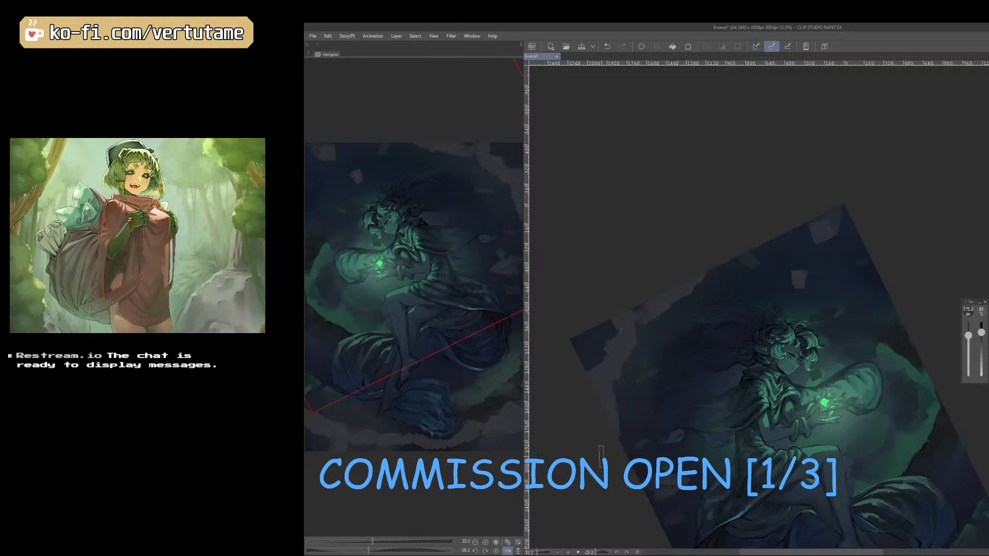
pyautogui.moveTo(725, 259)
pyautogui.mouseDown()
pyautogui.moveTo(797, 236)
pyautogui.moveTo(794, 255)
pyautogui.moveTo(872, 240)
pyautogui.mouseUp()
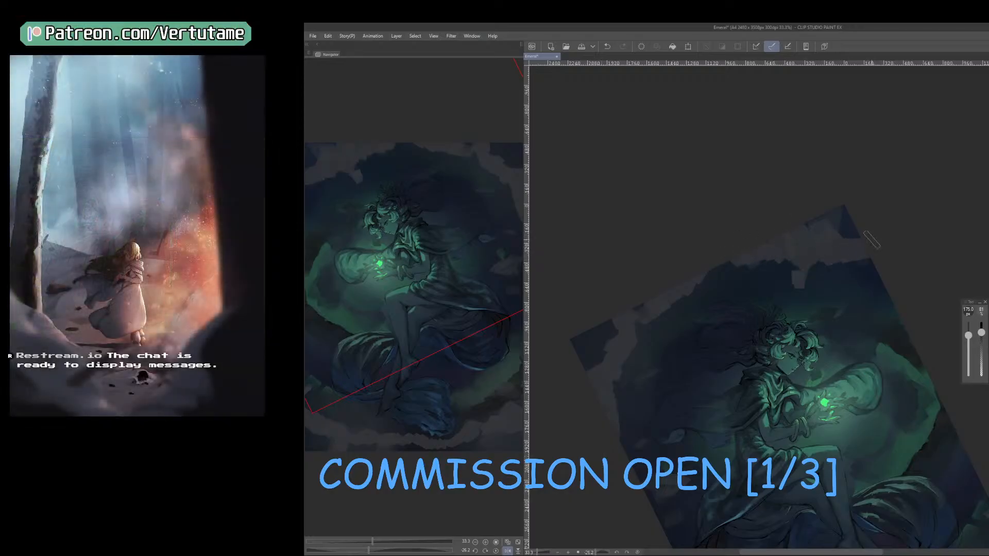
# Unmirror the canvas and paint dark cloud gaps into the gray band at the artwork's lower left corner using a sampled tone and a reduced brush.
pyautogui.moveTo(833, 270); pyautogui.dragTo(858, 439)
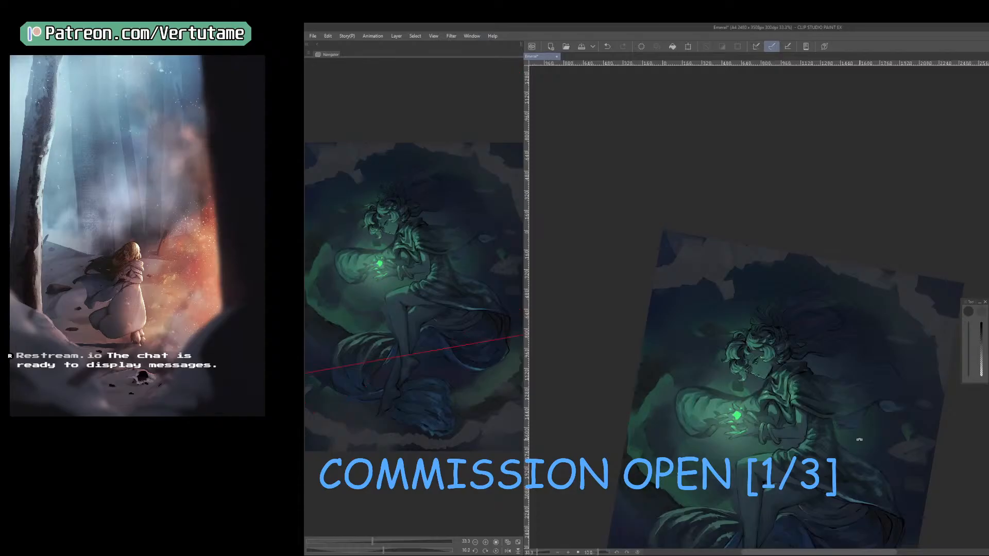
pyautogui.moveTo(666, 241); pyautogui.dragTo(662, 267)
pyautogui.moveTo(822, 440); pyautogui.dragTo(733, 218)
pyautogui.moveTo(802, 372)
pyautogui.mouseDown()
pyautogui.moveTo(823, 370)
pyautogui.moveTo(836, 354)
pyautogui.mouseUp()
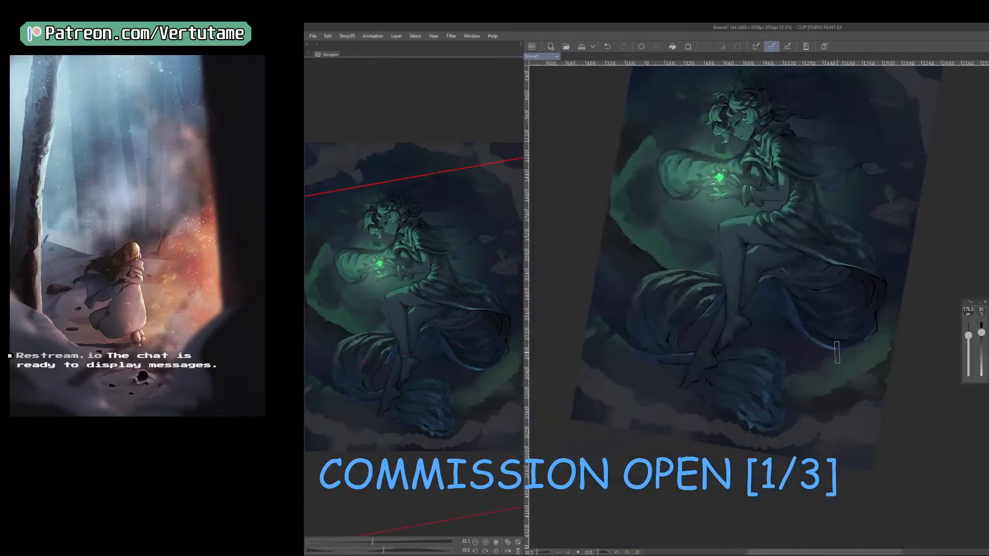
pyautogui.rightClick(611, 232)
pyautogui.moveTo(581, 406)
pyautogui.mouseDown()
pyautogui.moveTo(601, 395)
pyautogui.moveTo(598, 408)
pyautogui.moveTo(596, 387)
pyautogui.moveTo(653, 420)
pyautogui.moveTo(627, 432)
pyautogui.moveTo(648, 419)
pyautogui.moveTo(660, 431)
pyautogui.moveTo(653, 425)
pyautogui.moveTo(689, 428)
pyautogui.moveTo(672, 417)
pyautogui.moveTo(664, 426)
pyautogui.moveTo(672, 419)
pyautogui.moveTo(720, 436)
pyautogui.moveTo(723, 411)
pyautogui.moveTo(676, 435)
pyautogui.mouseUp()
pyautogui.press('[')
pyautogui.press('[')
# Sample another dark tone and break up the gray band along the bottom edge toward the lower right corner with irregular dark shapes.
pyautogui.rightClick(692, 429)
pyautogui.press('[')
pyautogui.press(']')
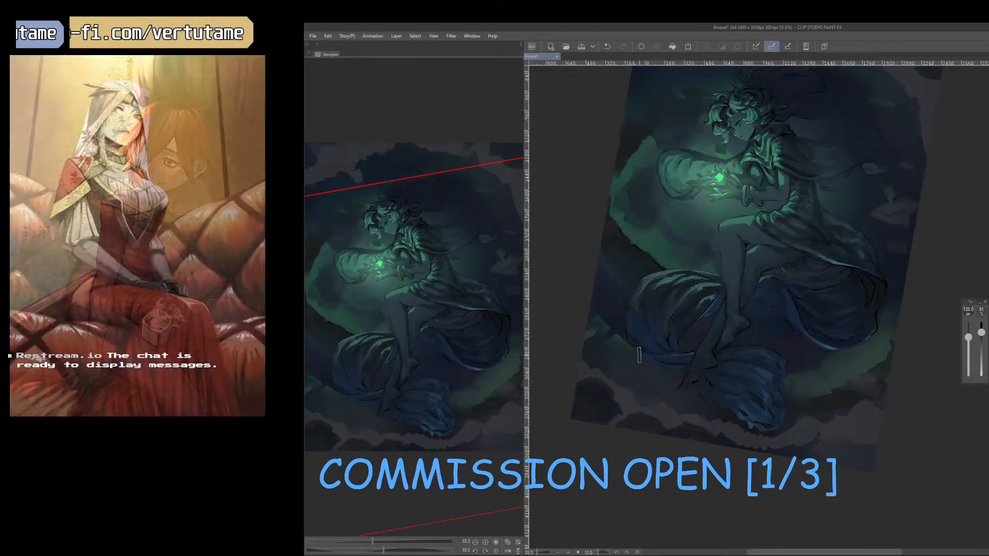
pyautogui.moveTo(788, 448)
pyautogui.mouseDown()
pyautogui.moveTo(762, 449)
pyautogui.moveTo(863, 440)
pyautogui.moveTo(855, 448)
pyautogui.moveTo(803, 449)
pyautogui.moveTo(825, 453)
pyautogui.moveTo(768, 453)
pyautogui.mouseUp()
pyautogui.moveTo(837, 462)
pyautogui.mouseDown()
pyautogui.moveTo(873, 442)
pyautogui.moveTo(874, 432)
pyautogui.moveTo(864, 432)
pyautogui.moveTo(880, 446)
pyautogui.moveTo(857, 466)
pyautogui.mouseUp()
# Rotate the canvas and paint dark cloud gaps into the gray border along the artwork's top edge and upper corners with sampled tones.
pyautogui.moveTo(897, 429); pyautogui.dragTo(823, 512)
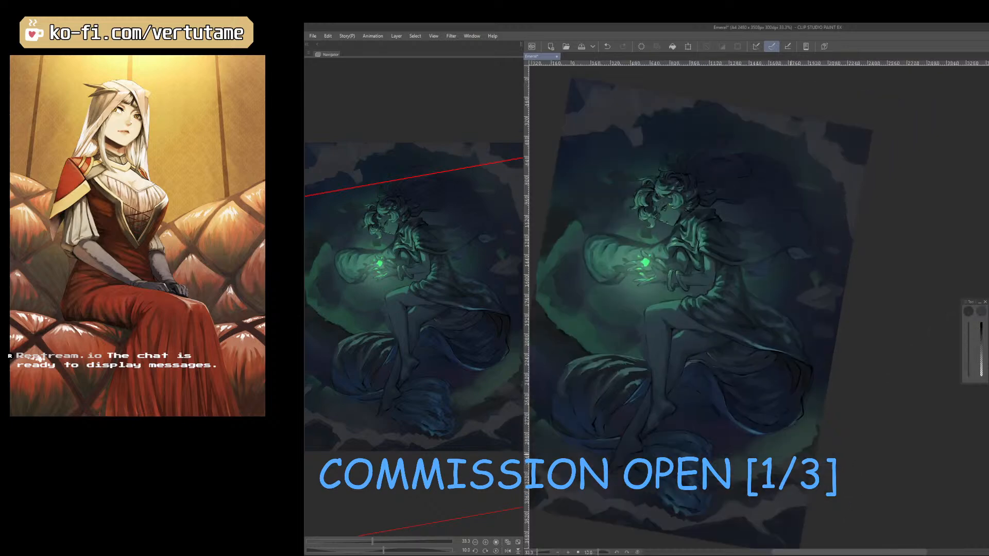
pyautogui.moveTo(827, 456); pyautogui.dragTo(875, 343)
pyautogui.moveTo(711, 134); pyautogui.dragTo(753, 124)
pyautogui.moveTo(681, 127)
pyautogui.mouseDown()
pyautogui.moveTo(640, 150)
pyautogui.moveTo(747, 105)
pyautogui.mouseUp()
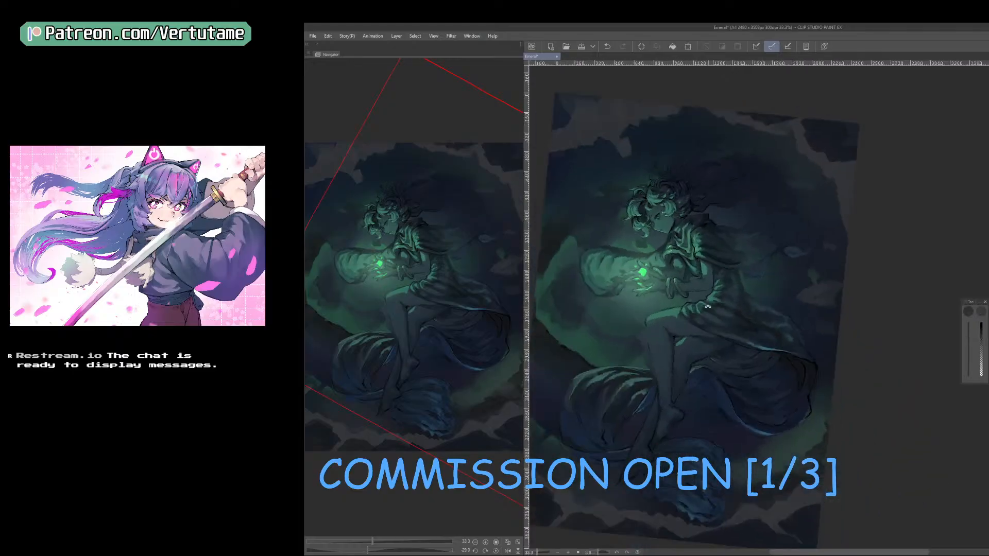
pyautogui.moveTo(650, 98)
pyautogui.mouseDown()
pyautogui.moveTo(582, 102)
pyautogui.moveTo(587, 93)
pyautogui.moveTo(561, 126)
pyautogui.moveTo(558, 104)
pyautogui.moveTo(573, 127)
pyautogui.mouseUp()
pyautogui.rightClick(604, 96)
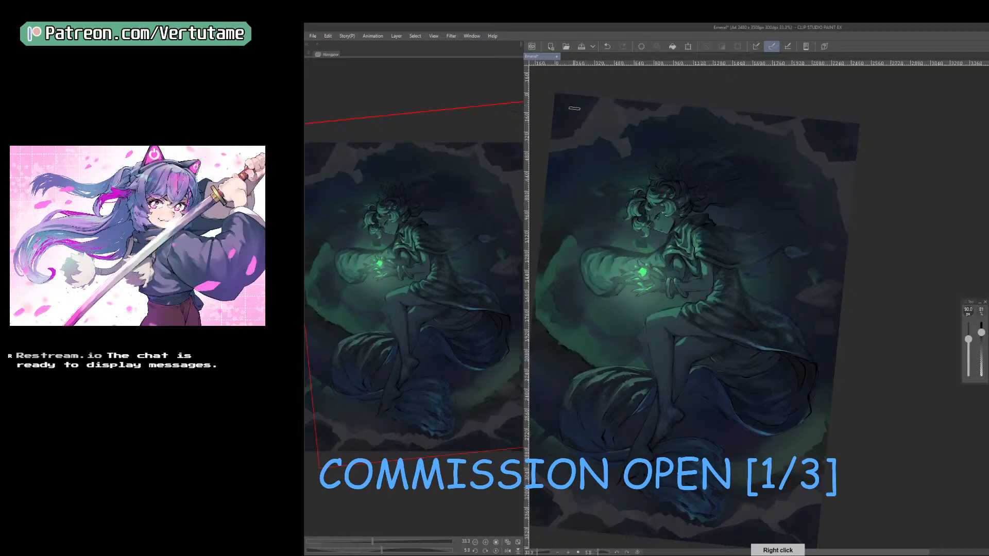
# Sample a green tone from the glow at the artwork's left and paint a green rim along the lower edge of the upper left clouds.
pyautogui.moveTo(801, 284); pyautogui.dragTo(808, 344)
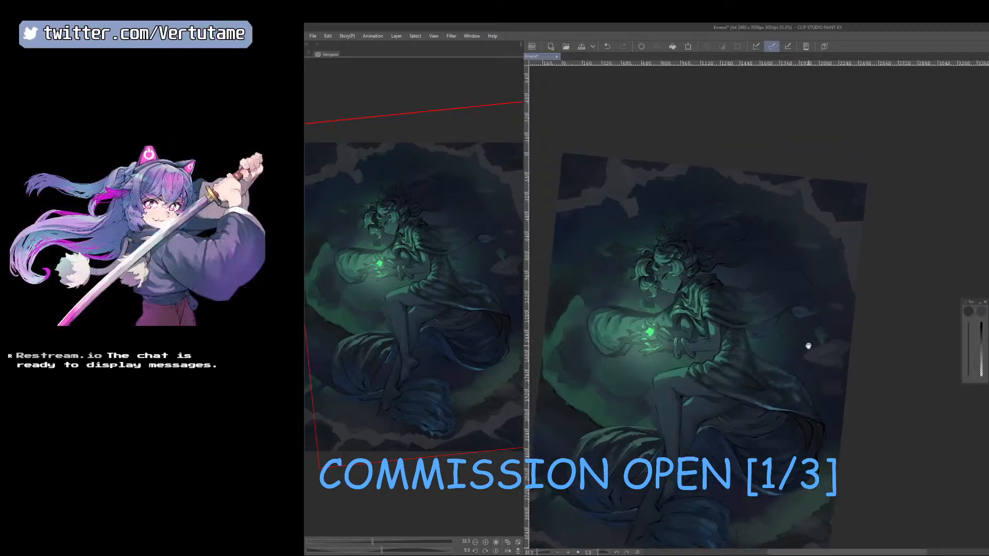
pyautogui.press('b')
pyautogui.press('b')
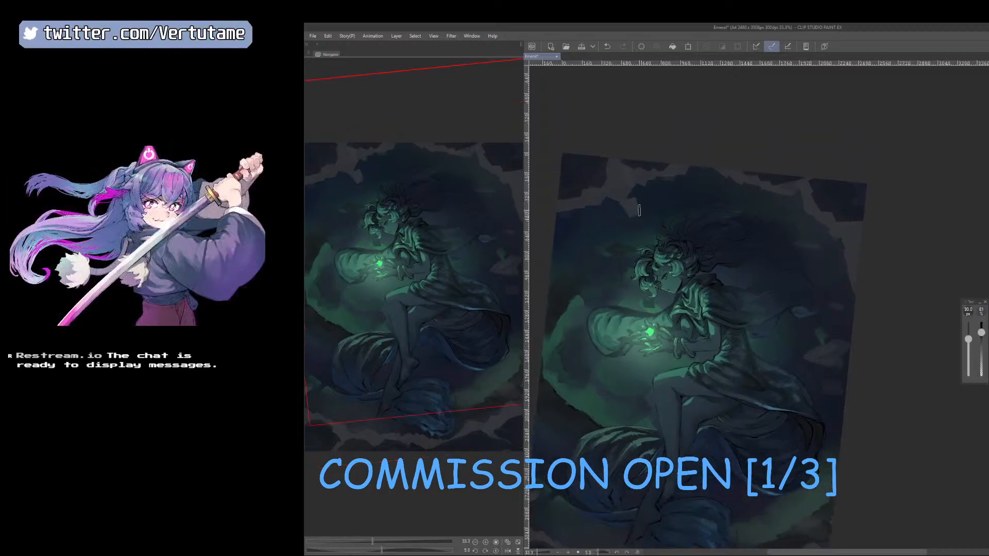
pyautogui.rightClick(574, 298)
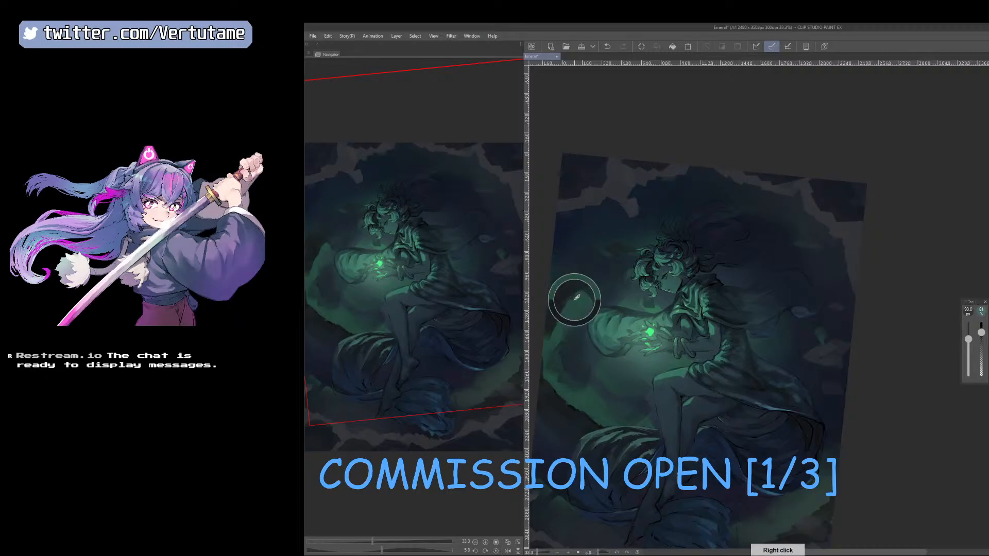
pyautogui.click(638, 192)
pyautogui.moveTo(613, 201); pyautogui.dragTo(561, 219)
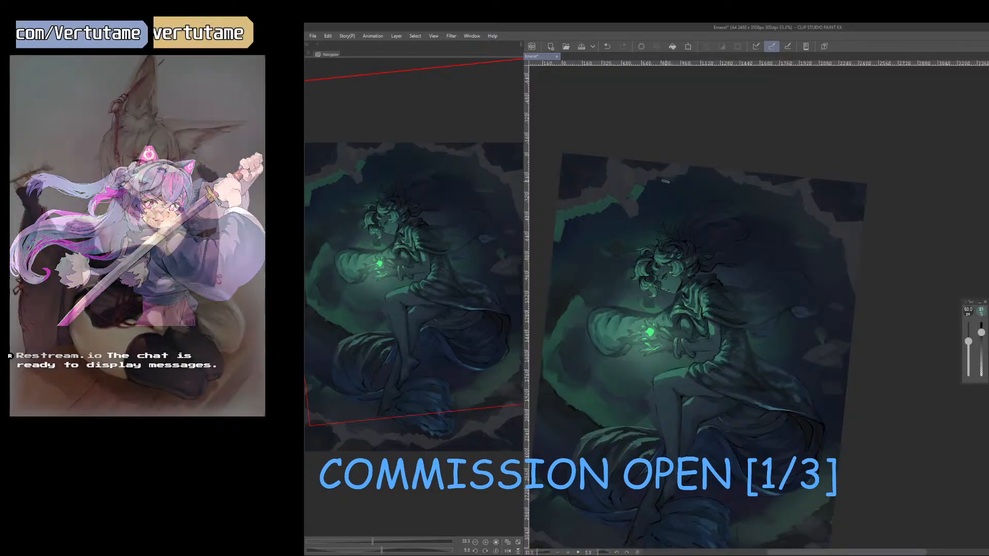
# Try to extend the bright green rim along the top clouds and undo the last strokes.
pyautogui.moveTo(641, 190)
pyautogui.mouseDown()
pyautogui.moveTo(695, 167)
pyautogui.moveTo(718, 179)
pyautogui.mouseUp()
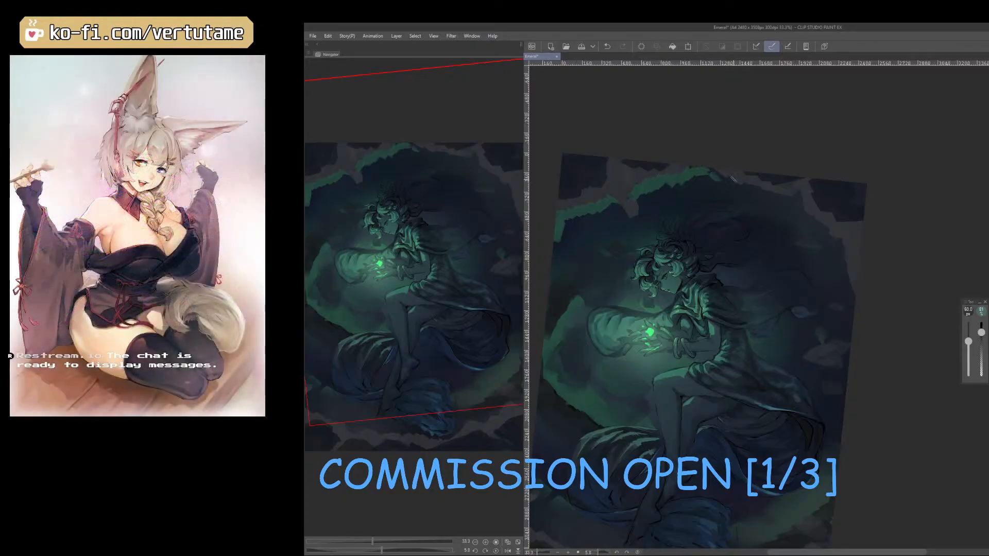
pyautogui.press('e')
pyautogui.press('b')
pyautogui.hotkey('ctrl', 'z')
pyautogui.hotkey('ctrl', 'z')
pyautogui.hotkey('ctrl', 'z')
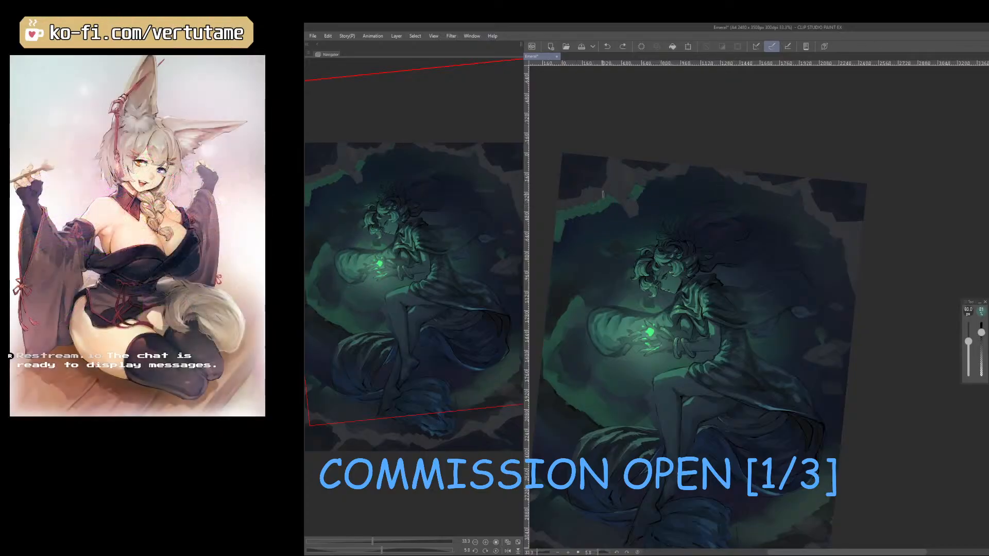
# Rework the green rim beneath the top clouds into a softer glow with a sampled darker green at 70 px.
pyautogui.moveTo(609, 198); pyautogui.dragTo(556, 233)
pyautogui.moveTo(647, 186)
pyautogui.mouseDown()
pyautogui.moveTo(634, 197)
pyautogui.moveTo(700, 171)
pyautogui.mouseUp()
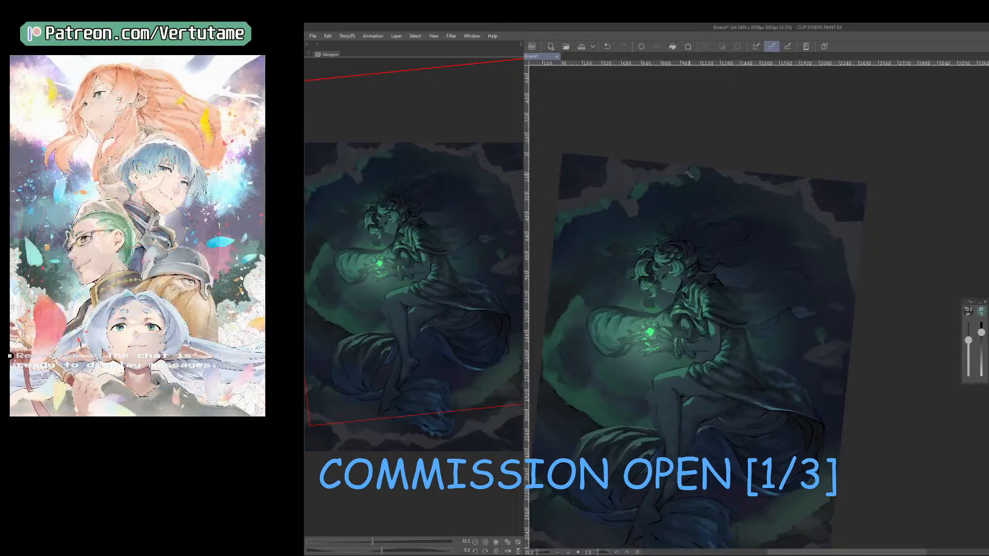
pyautogui.rightClick(606, 287)
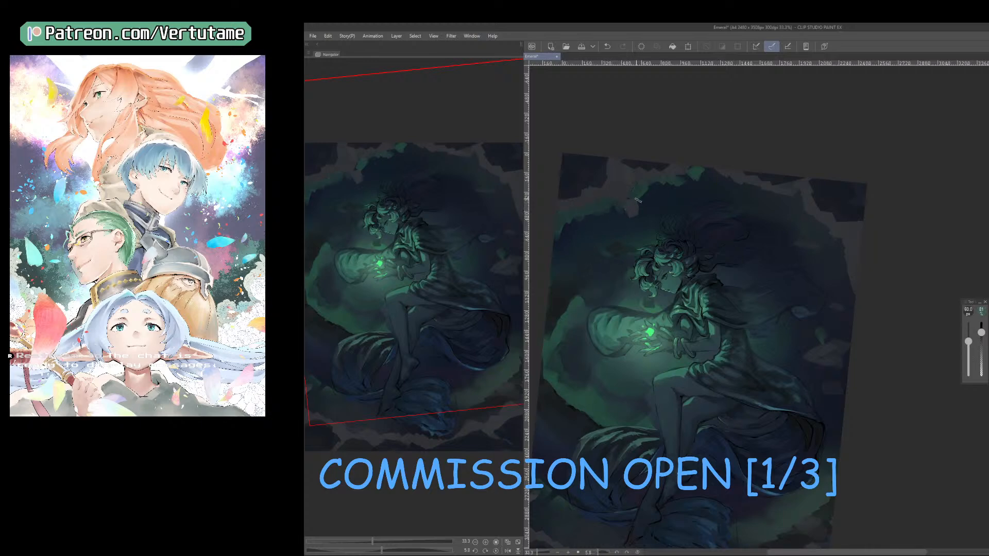
pyautogui.moveTo(643, 186)
pyautogui.mouseDown()
pyautogui.moveTo(676, 182)
pyautogui.moveTo(718, 175)
pyautogui.mouseUp()
# Mirror the canvas and carry the green rim around the other upper corner and down the side edge with an enlarged brush.
pyautogui.press('h')
pyautogui.press(']')
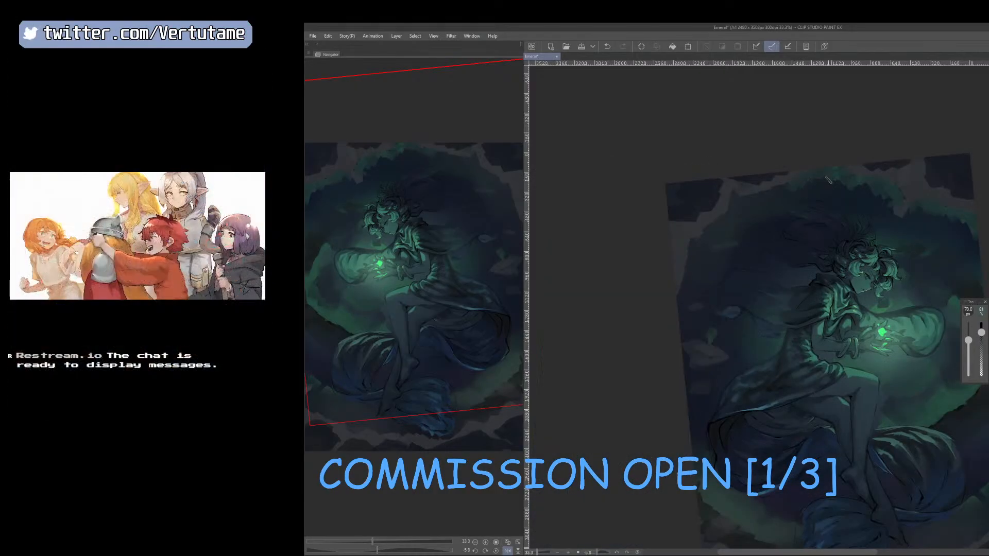
pyautogui.moveTo(789, 190); pyautogui.dragTo(766, 193)
pyautogui.moveTo(694, 255); pyautogui.dragTo(682, 294)
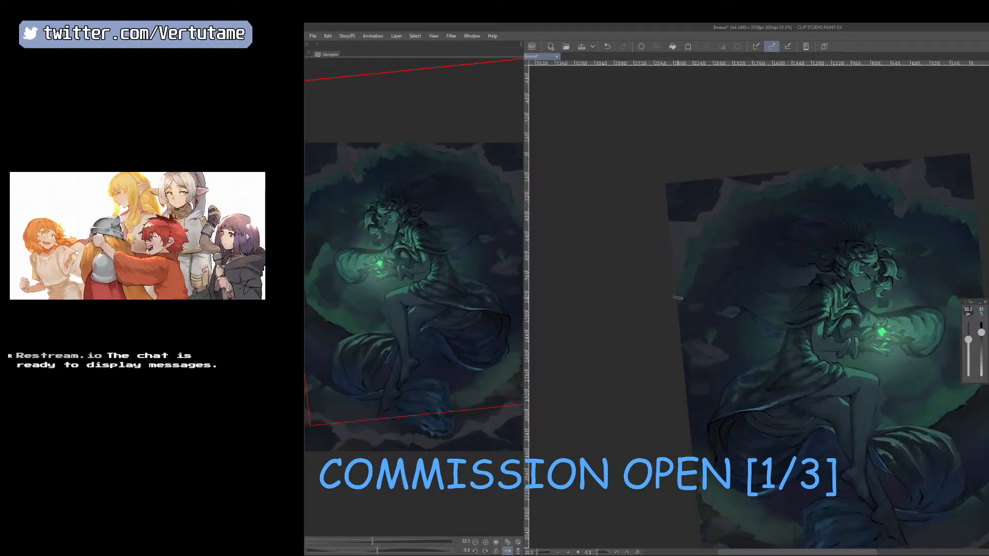
# Soften the green rim along the top and side edges with the eraser enlarged to 150 px.
pyautogui.press('e')
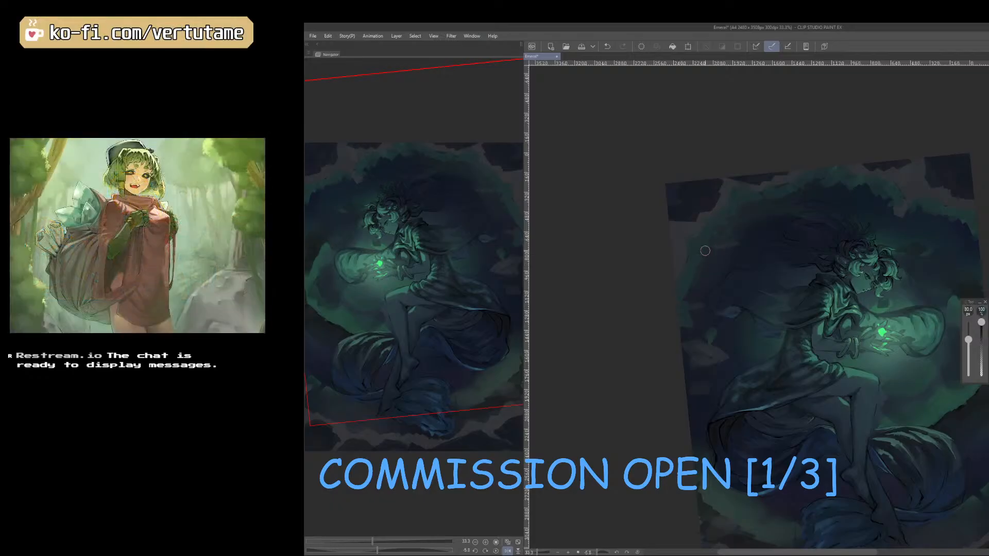
pyautogui.press(']')
pyautogui.press(']')
pyautogui.press(']')
pyautogui.moveTo(809, 385); pyautogui.dragTo(642, 408)
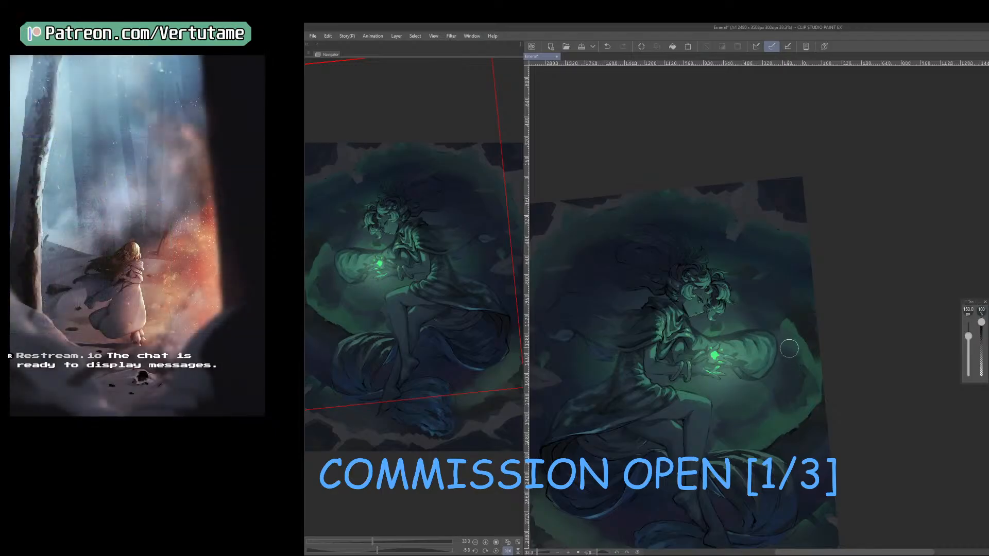
# Extend the green glow down the side and across the bottom clouds, alternating a 100 px brush with a 150 px eraser.
pyautogui.press('b')
pyautogui.moveTo(810, 479); pyautogui.dragTo(838, 358)
pyautogui.press('e')
pyautogui.press('b')
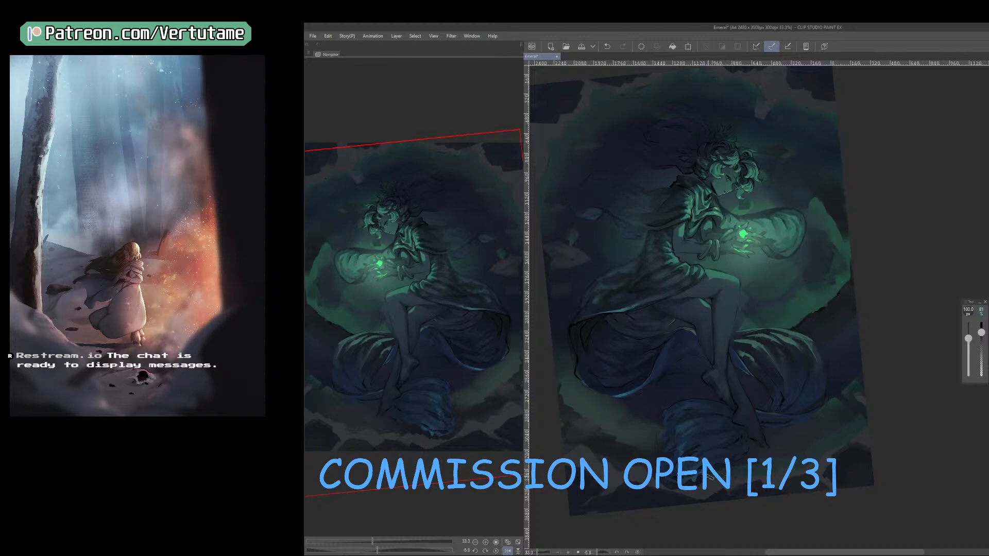
pyautogui.press('e')
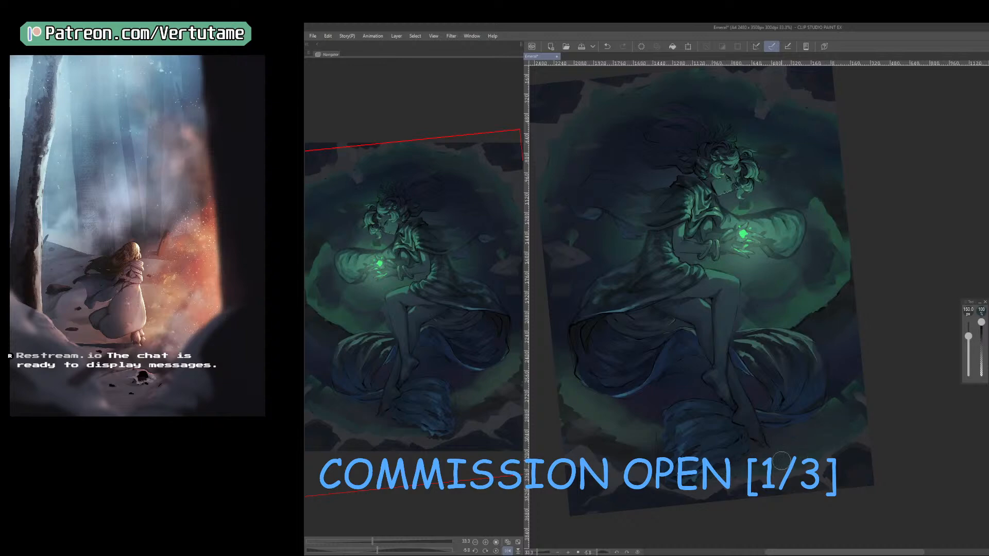
pyautogui.press('b')
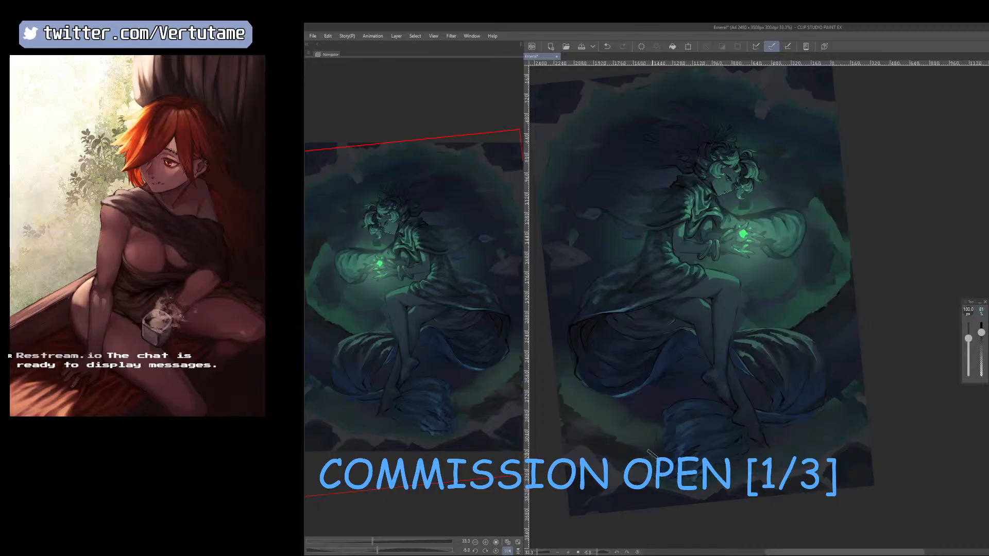
pyautogui.moveTo(641, 457); pyautogui.dragTo(721, 431)
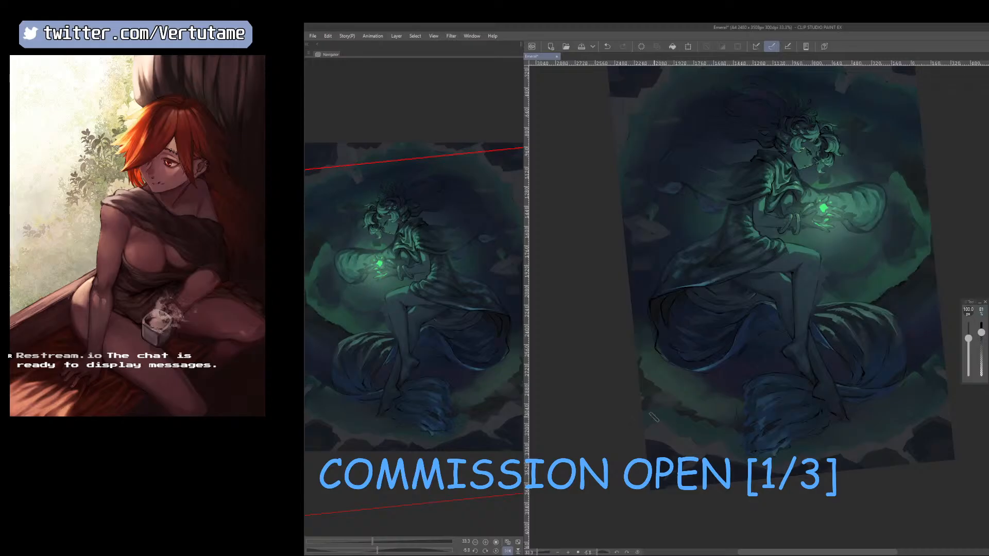
pyautogui.press('e')
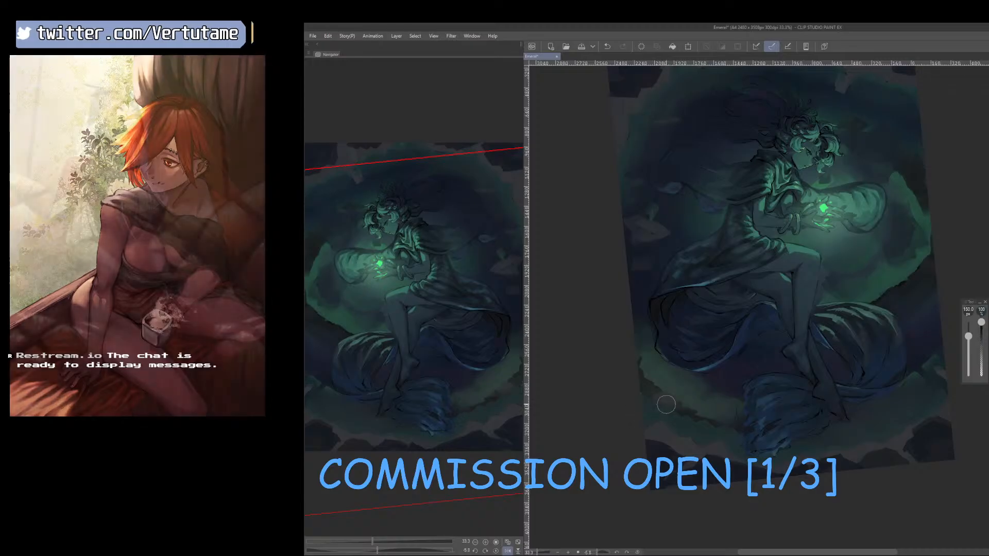
pyautogui.press('b')
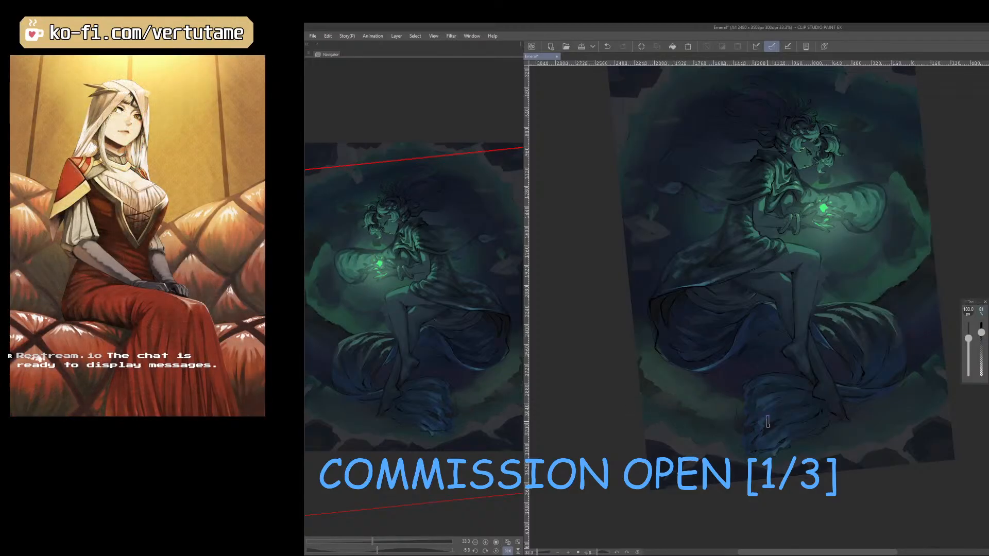
# Sample a dark tone beside the green glow and paint dark patches along the inner edge of the cloud ring with an enlarged brush.
pyautogui.scroll(-1, 768, 423)
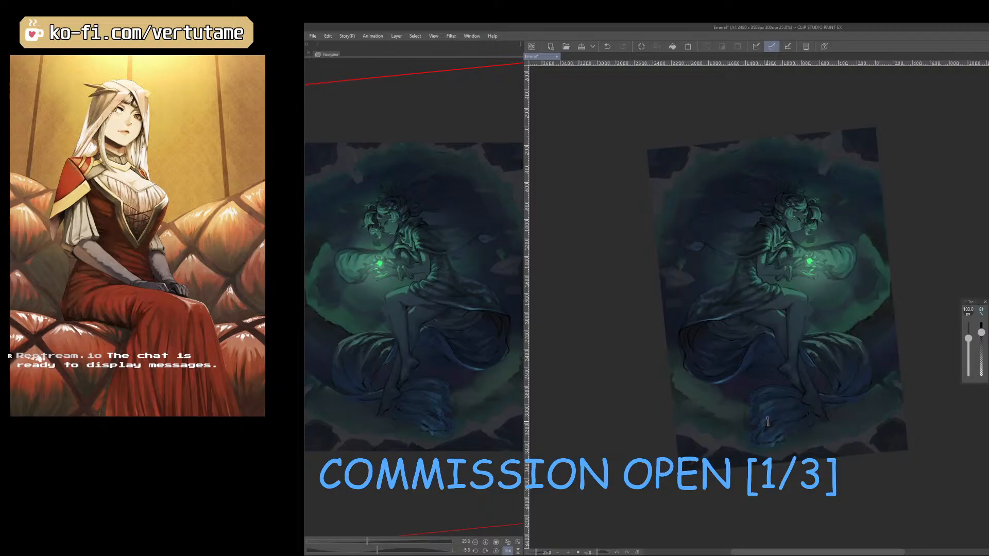
pyautogui.rightClick(879, 245)
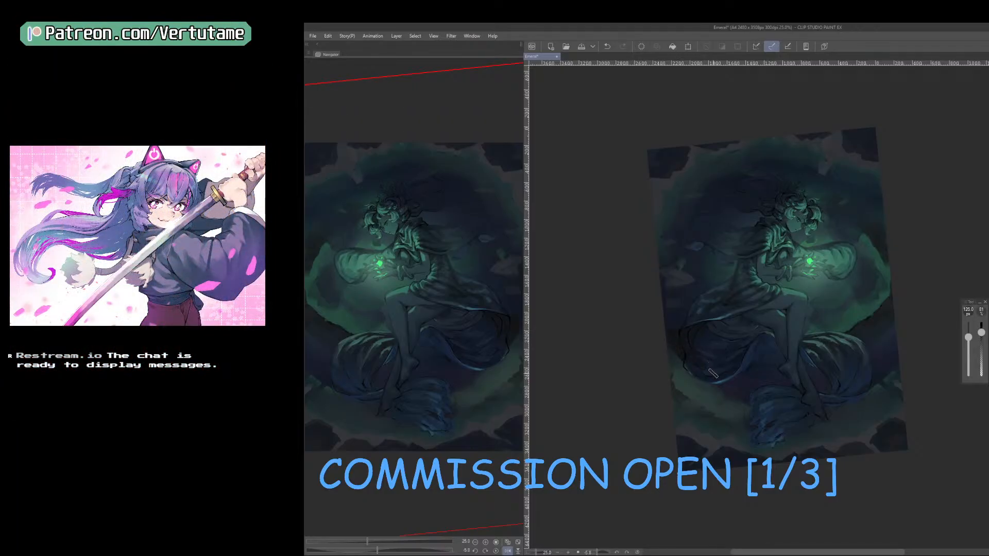
pyautogui.moveTo(733, 387); pyautogui.dragTo(739, 395)
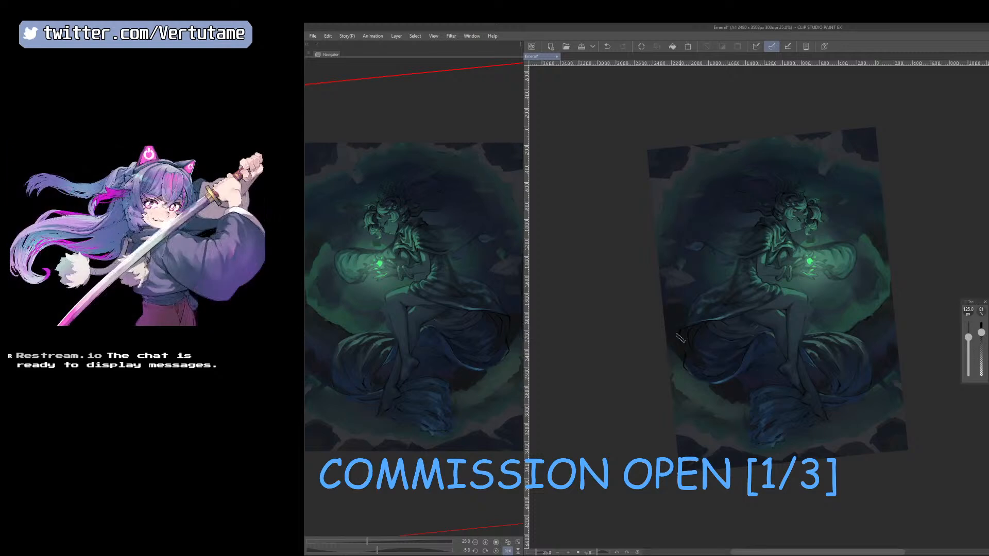
pyautogui.moveTo(684, 292)
pyautogui.mouseDown()
pyautogui.moveTo(659, 305)
pyautogui.moveTo(680, 308)
pyautogui.moveTo(681, 260)
pyautogui.mouseUp()
pyautogui.moveTo(684, 221); pyautogui.dragTo(680, 209)
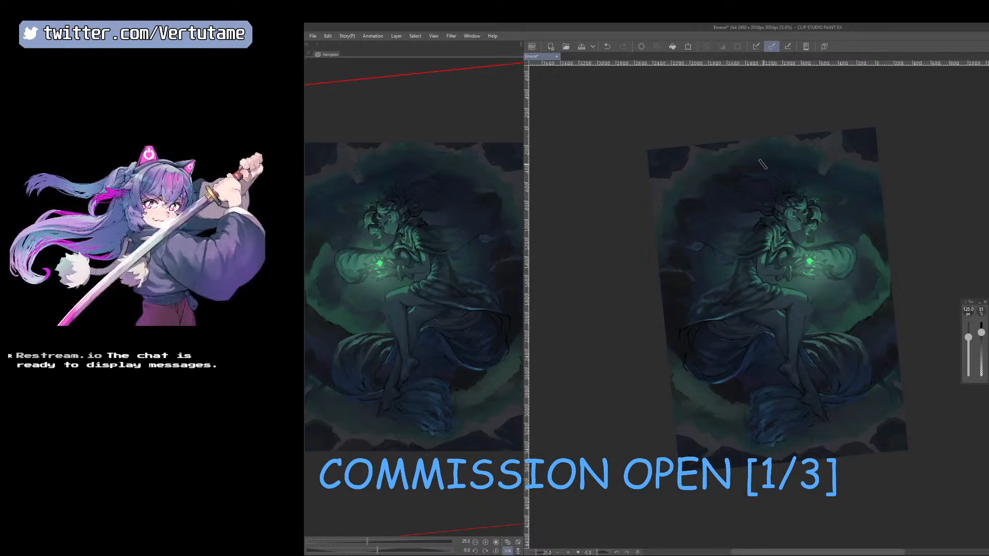
# Undo the last dark stroke, flip the canvas back, and add dark shading inside the upper part of the cloud ring.
pyautogui.hotkey('ctrl', 'z')
pyautogui.press('h')
pyautogui.moveTo(753, 169)
pyautogui.mouseDown()
pyautogui.moveTo(699, 186)
pyautogui.moveTo(690, 175)
pyautogui.mouseUp()
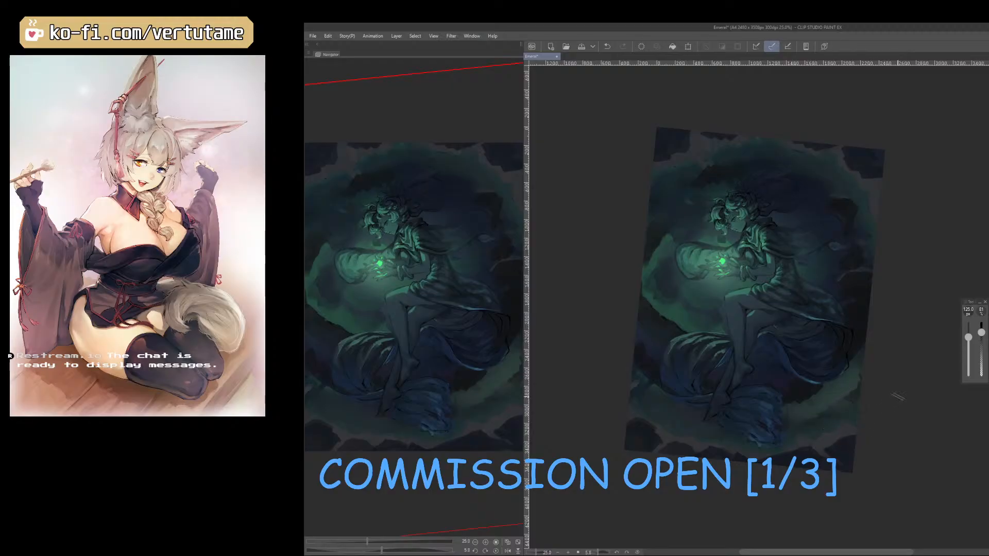
# Rotate the canvas, rework the gray shapes along the top edge with sampled dark tones, and undo the last stroke.
pyautogui.moveTo(908, 405); pyautogui.dragTo(941, 344)
pyautogui.moveTo(869, 247); pyautogui.dragTo(867, 402)
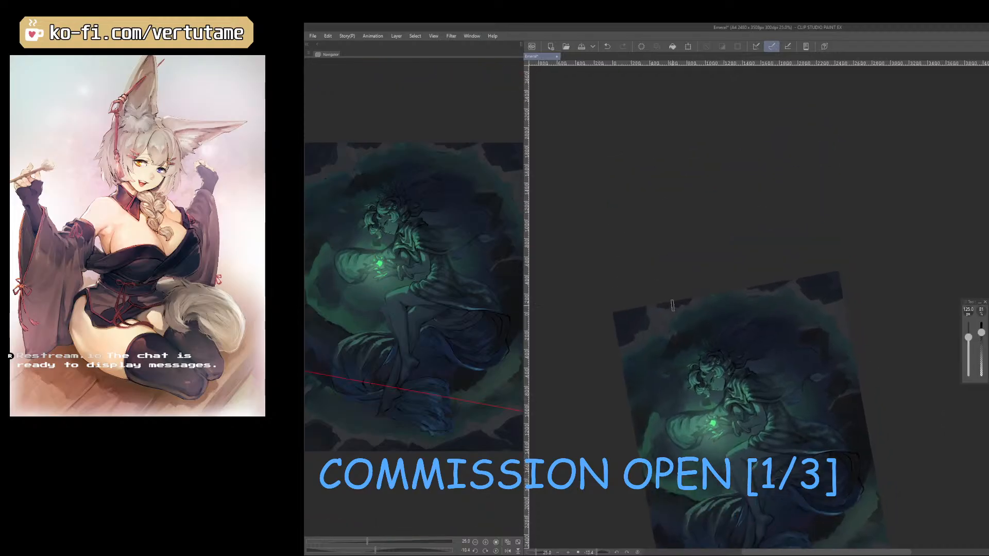
pyautogui.scroll(1, 685, 310)
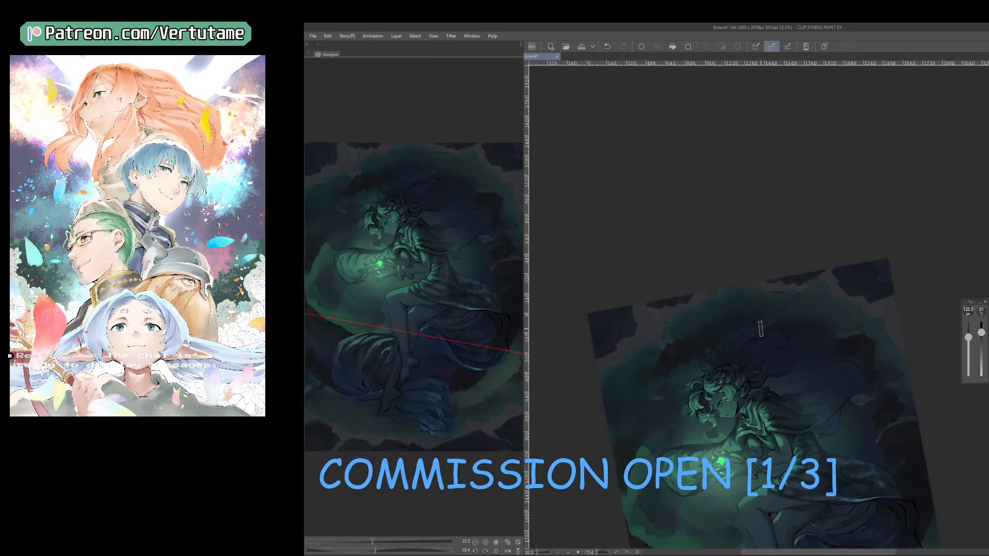
pyautogui.rightClick(746, 333)
pyautogui.rightClick(748, 336)
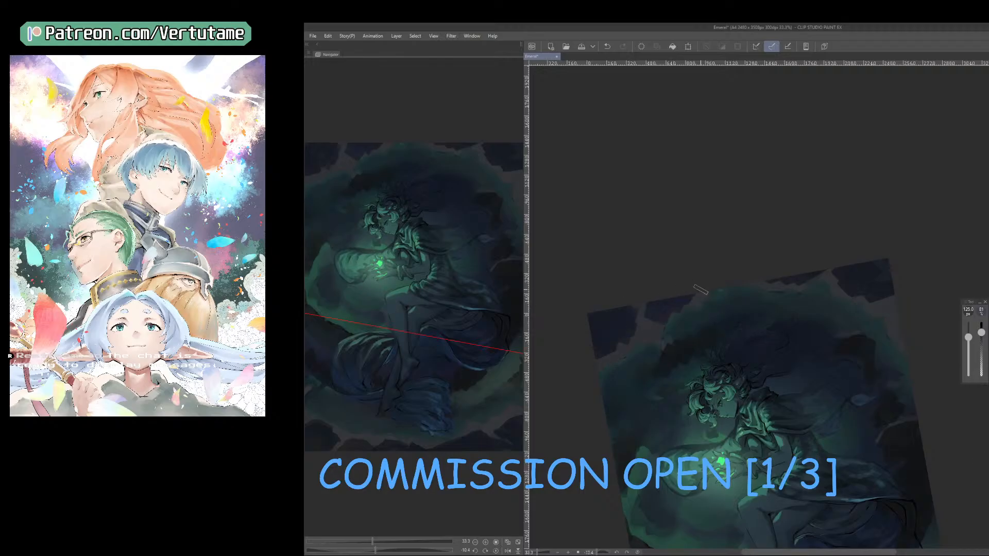
pyautogui.hotkey('ctrl', 'z')
# Paint dark purple over the gray shapes along the top edge and in both upper corners, varying the brush between 100 and 125 px.
pyautogui.press('[')
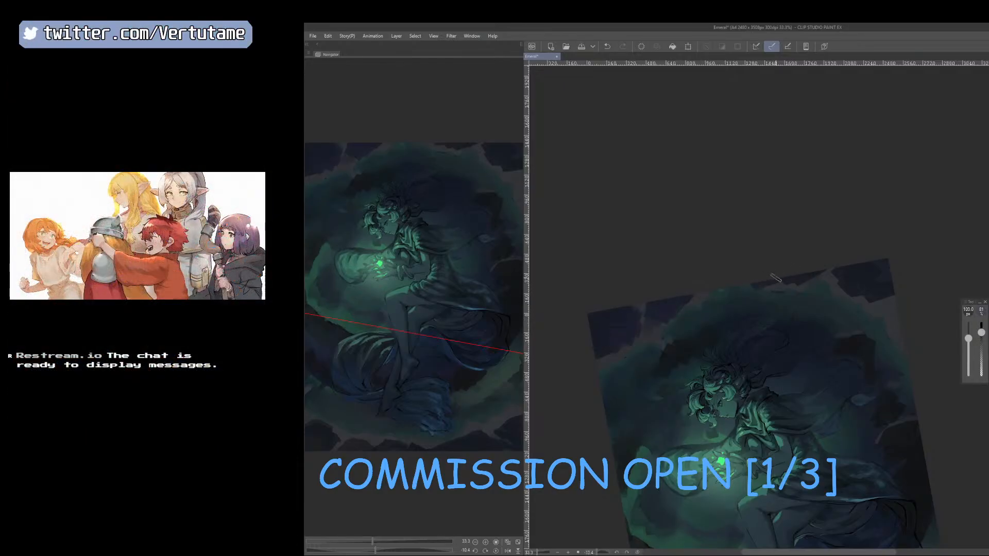
pyautogui.moveTo(839, 280); pyautogui.dragTo(880, 312)
pyautogui.press(']')
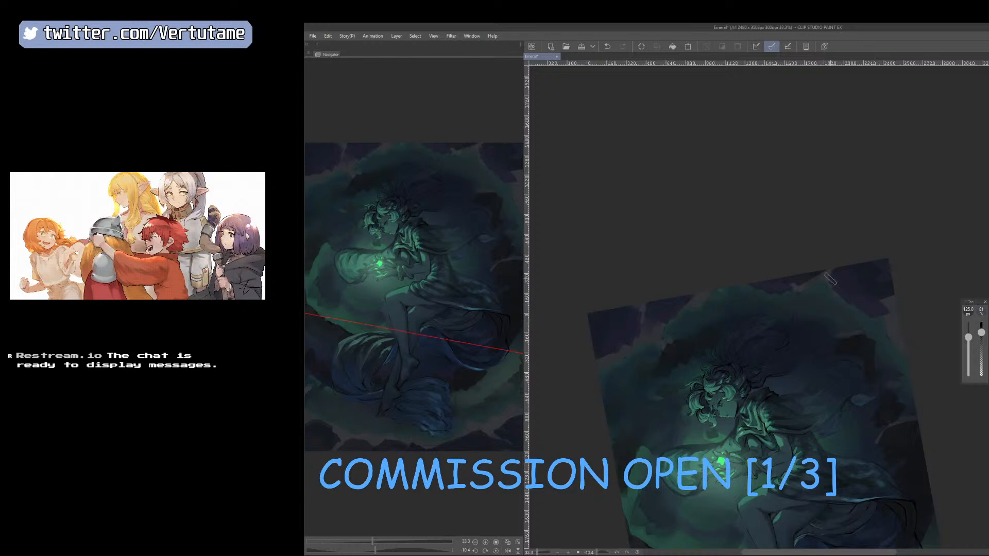
pyautogui.moveTo(782, 285)
pyautogui.mouseDown()
pyautogui.moveTo(831, 277)
pyautogui.moveTo(835, 285)
pyautogui.mouseUp()
pyautogui.moveTo(708, 284); pyautogui.dragTo(664, 322)
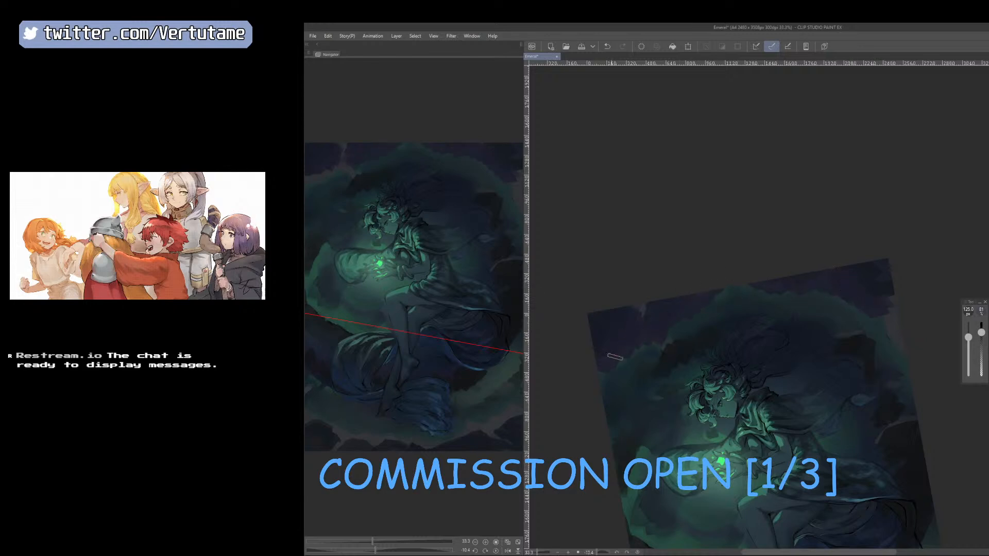
pyautogui.rightClick(720, 294)
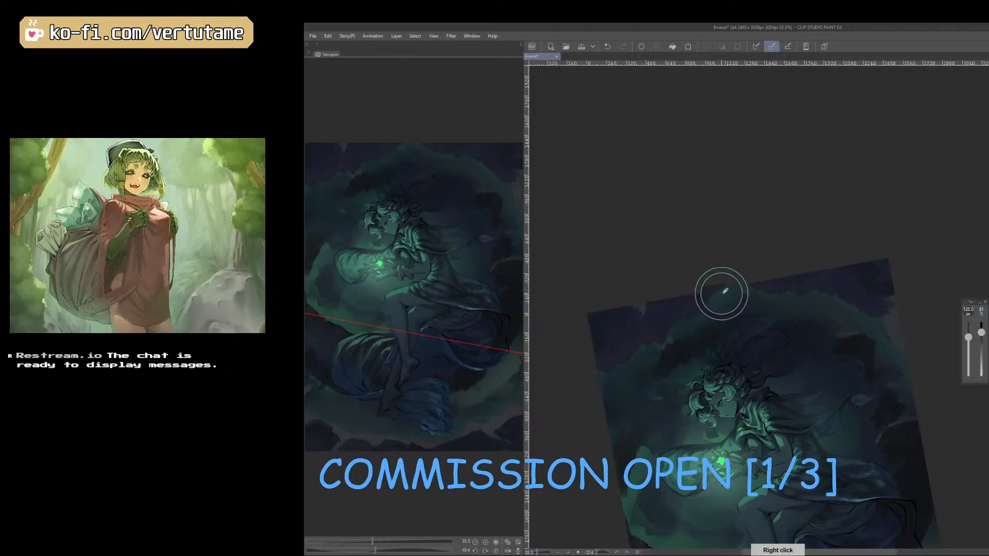
# Undo the last strokes on the cloud ring while mirroring and rotating the canvas, and return it to its original orientation.
pyautogui.rightClick(682, 321)
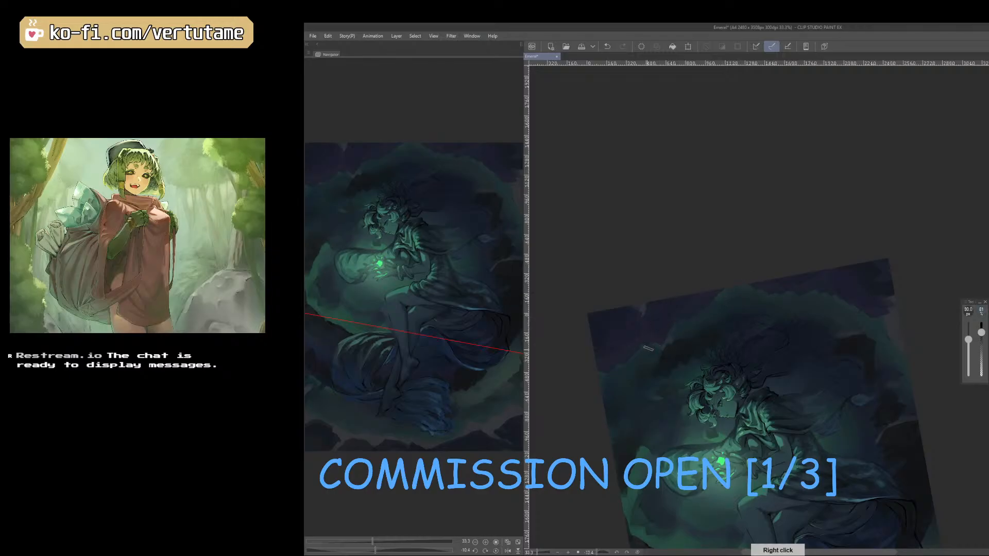
pyautogui.press('h')
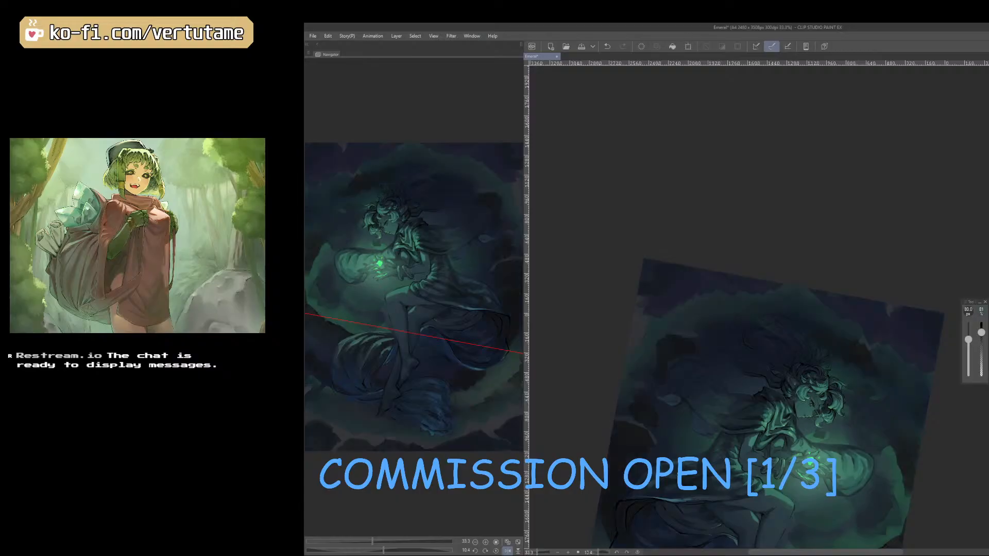
pyautogui.moveTo(868, 454); pyautogui.dragTo(942, 334)
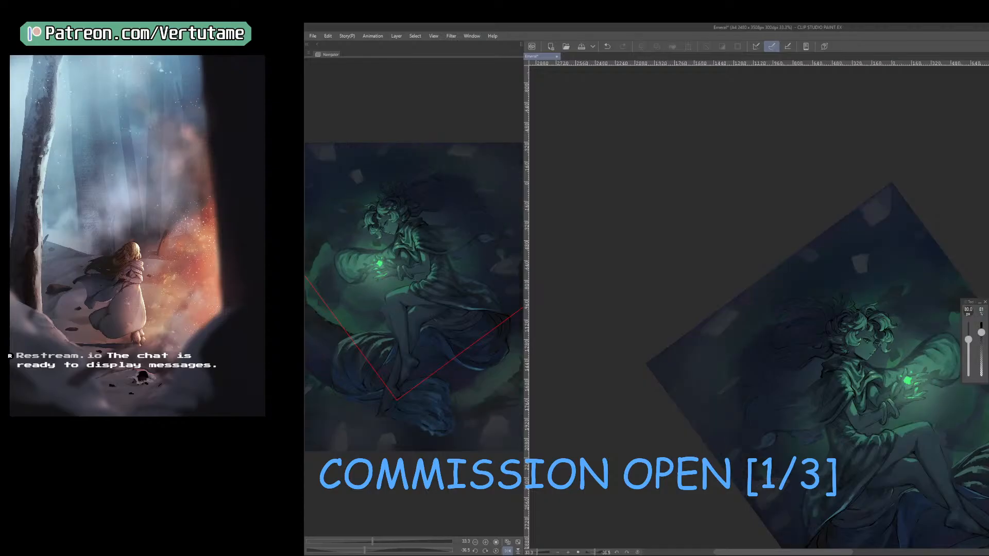
pyautogui.hotkey('ctrl', 'z')
pyautogui.moveTo(891, 254)
pyautogui.mouseDown()
pyautogui.moveTo(850, 336)
pyautogui.moveTo(869, 343)
pyautogui.mouseUp()
pyautogui.press('h')
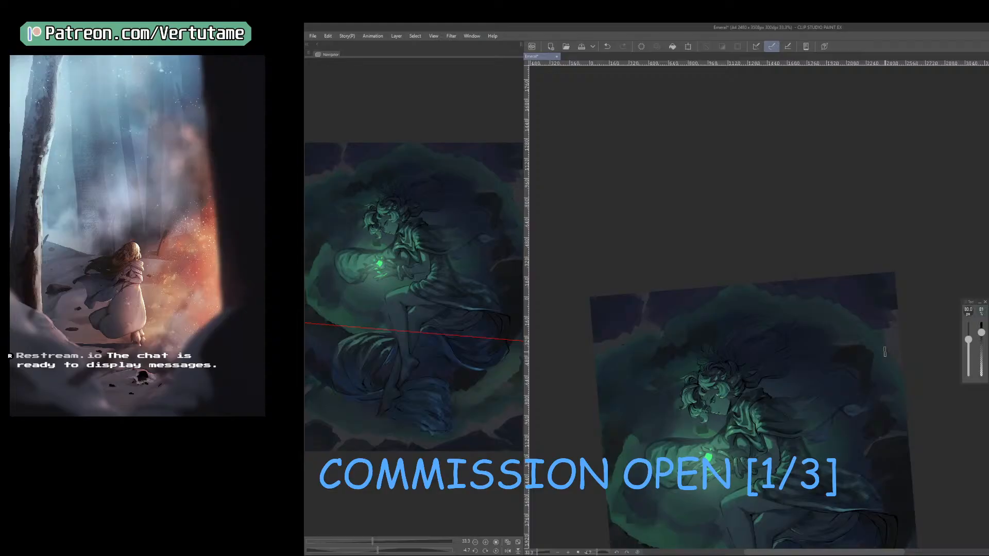
pyautogui.hotkey('ctrl', 'z')
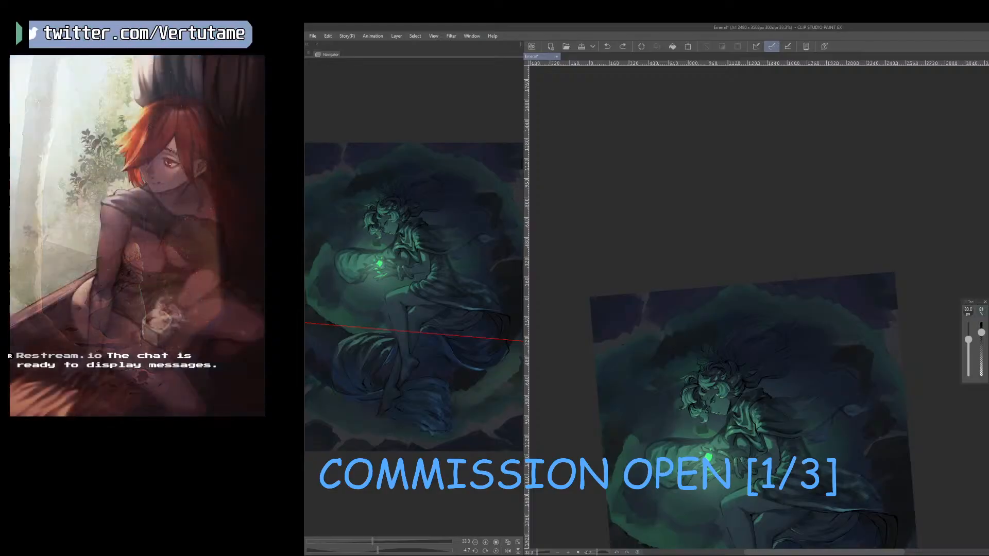
# Erase parts of the dark green haze along the upper inner edge of the cloud ring with a large eraser.
pyautogui.press('j')
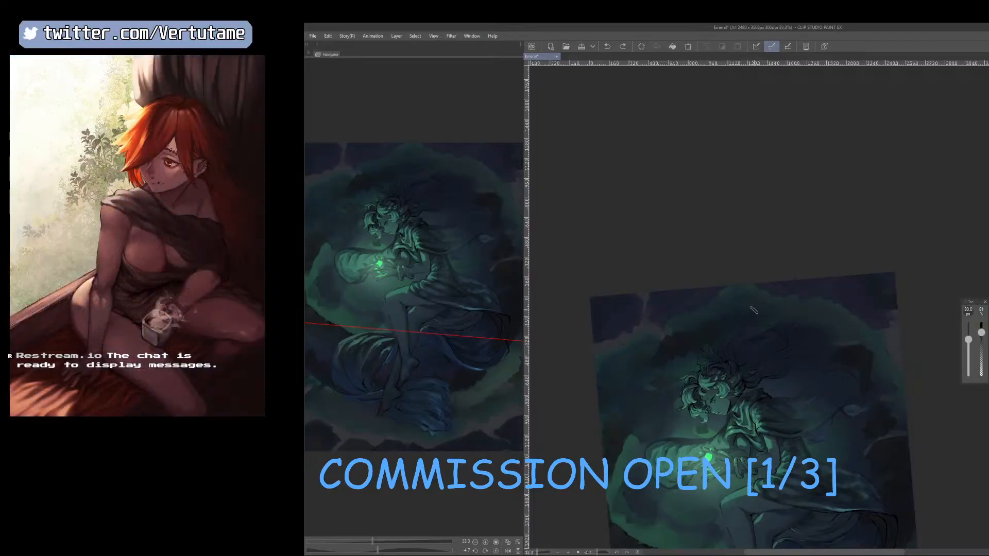
pyautogui.press('e')
pyautogui.keyDown('alt'); pyautogui.click(717, 329); pyautogui.keyUp('alt')
pyautogui.press('[')
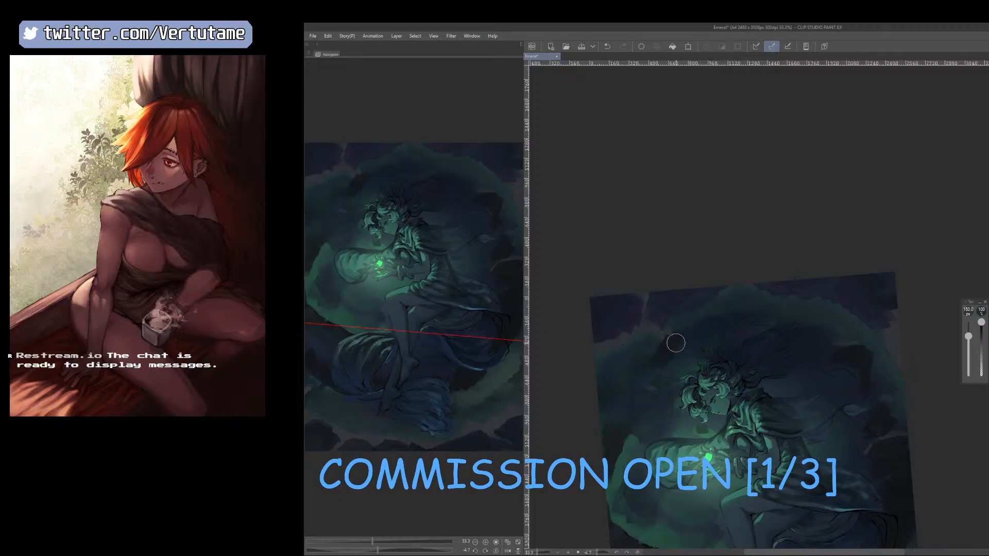
pyautogui.press('[')
pyautogui.moveTo(694, 327); pyautogui.dragTo(729, 319)
pyautogui.keyDown('alt'); pyautogui.click(805, 334); pyautogui.keyUp('alt')
# Sample green and dark tones and repaint the upper-left part of the cloud ring, reducing the brush to 60 px.
pyautogui.rightClick(663, 353)
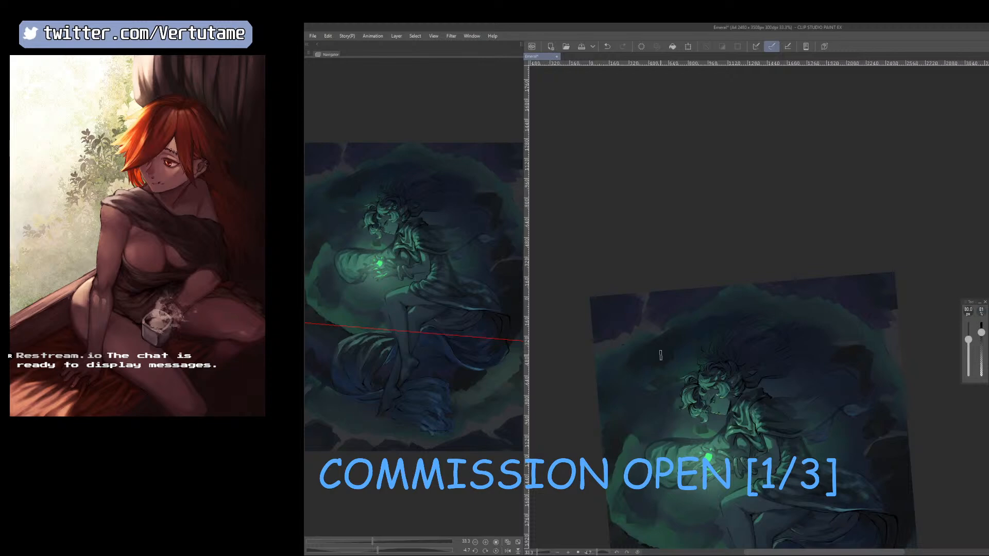
pyautogui.press('[')
pyautogui.rightClick(684, 322)
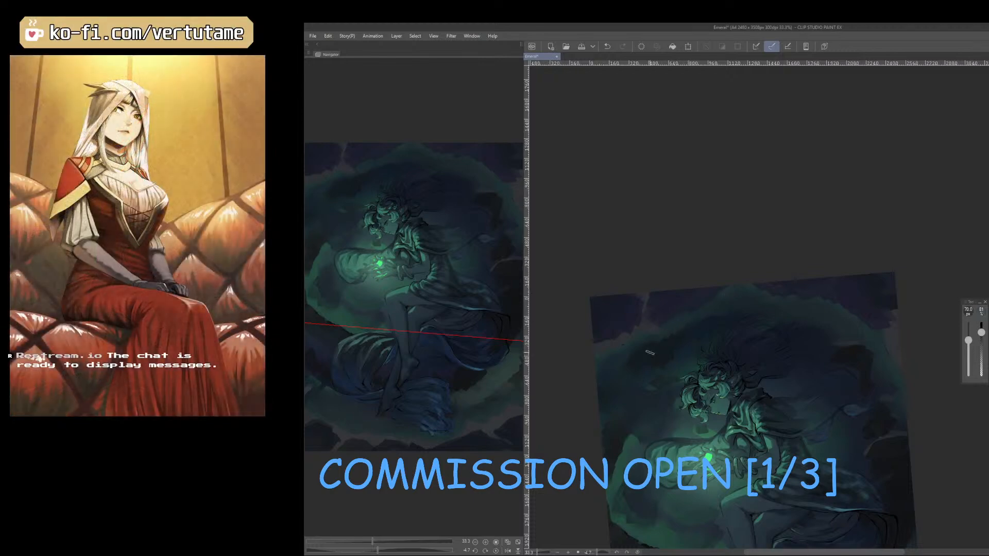
pyautogui.rightClick(630, 440)
pyautogui.press('[')
pyautogui.moveTo(679, 325); pyautogui.dragTo(658, 344)
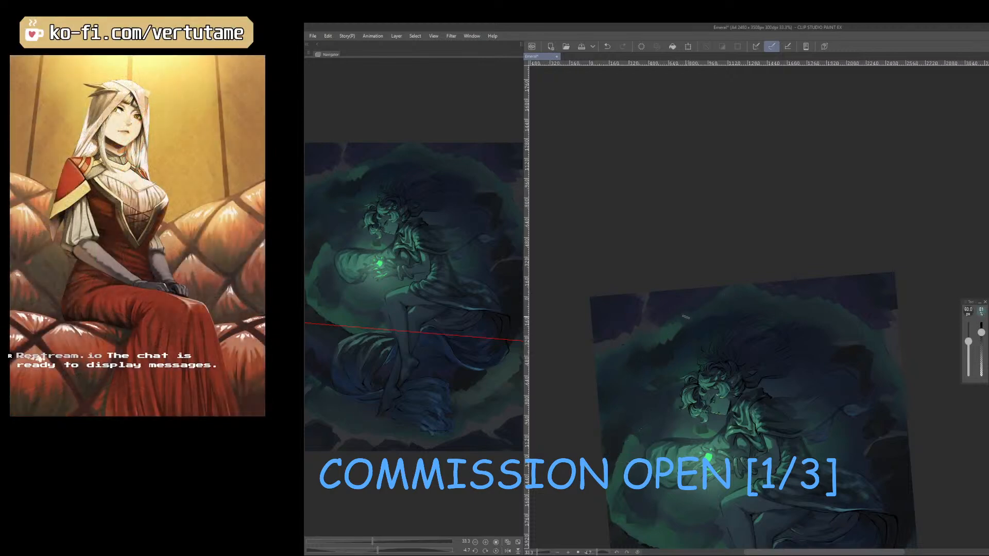
# Mirror and rotate the canvas and paint a brighter green band along the ring's upper arc with a 70 px brush.
pyautogui.moveTo(697, 313)
pyautogui.mouseDown()
pyautogui.moveTo(752, 302)
pyautogui.moveTo(826, 326)
pyautogui.moveTo(866, 325)
pyautogui.moveTo(873, 305)
pyautogui.moveTo(846, 227)
pyautogui.mouseUp()
pyautogui.press('h')
pyautogui.press(']')
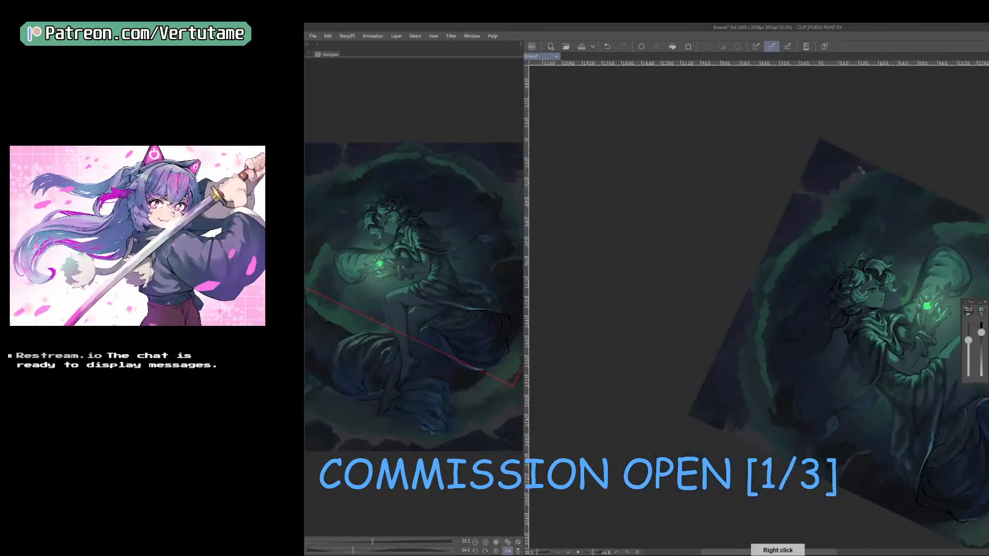
pyautogui.moveTo(794, 236)
pyautogui.mouseDown()
pyautogui.moveTo(769, 258)
pyautogui.moveTo(783, 255)
pyautogui.moveTo(760, 297)
pyautogui.moveTo(806, 236)
pyautogui.moveTo(784, 243)
pyautogui.moveTo(758, 275)
pyautogui.moveTo(747, 311)
pyautogui.mouseUp()
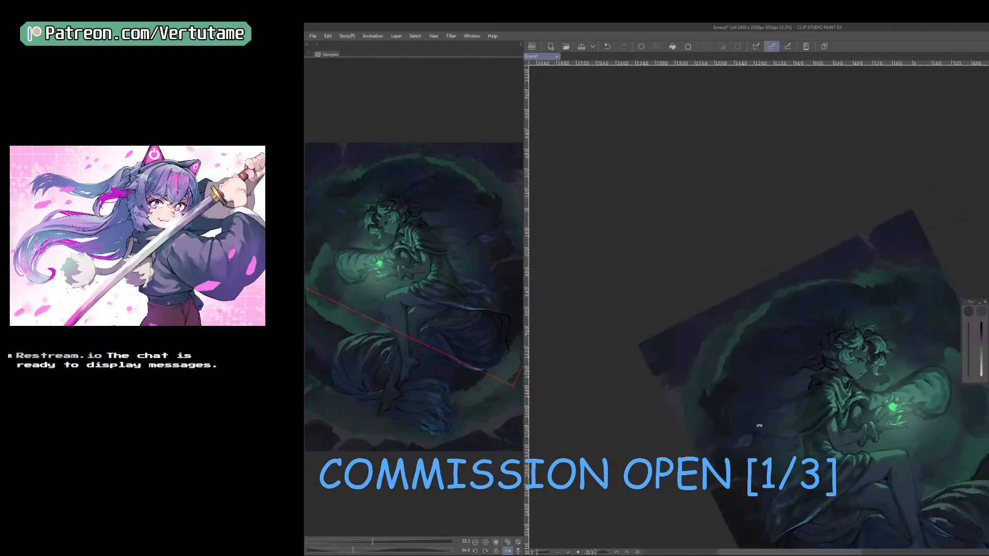
pyautogui.moveTo(706, 391); pyautogui.dragTo(711, 413)
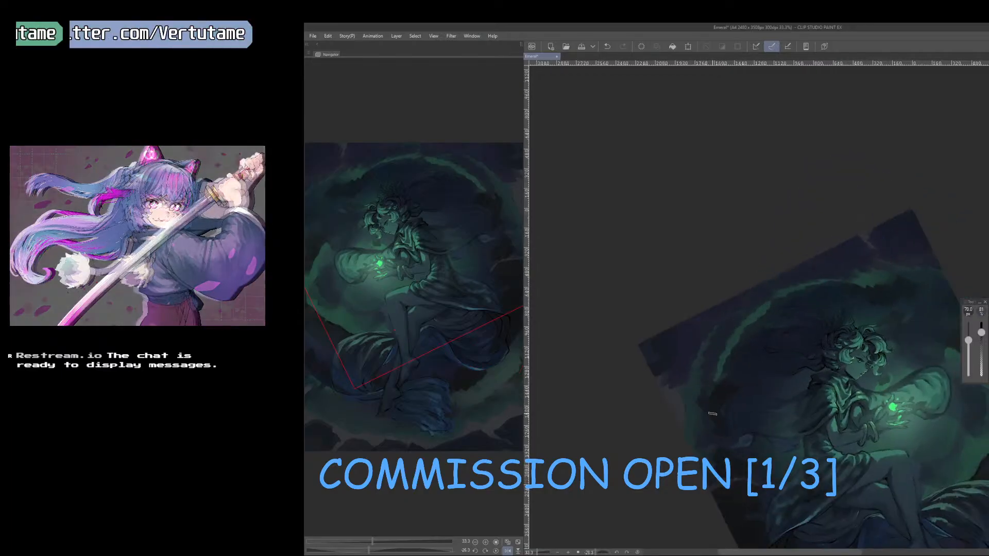
# Soften the inner edge of the new green band with a 150 px eraser and return to the brush.
pyautogui.press('e')
pyautogui.moveTo(754, 296)
pyautogui.mouseDown()
pyautogui.moveTo(721, 361)
pyautogui.moveTo(775, 318)
pyautogui.moveTo(725, 365)
pyautogui.moveTo(796, 294)
pyautogui.mouseUp()
pyautogui.press(']')
pyautogui.press(']')
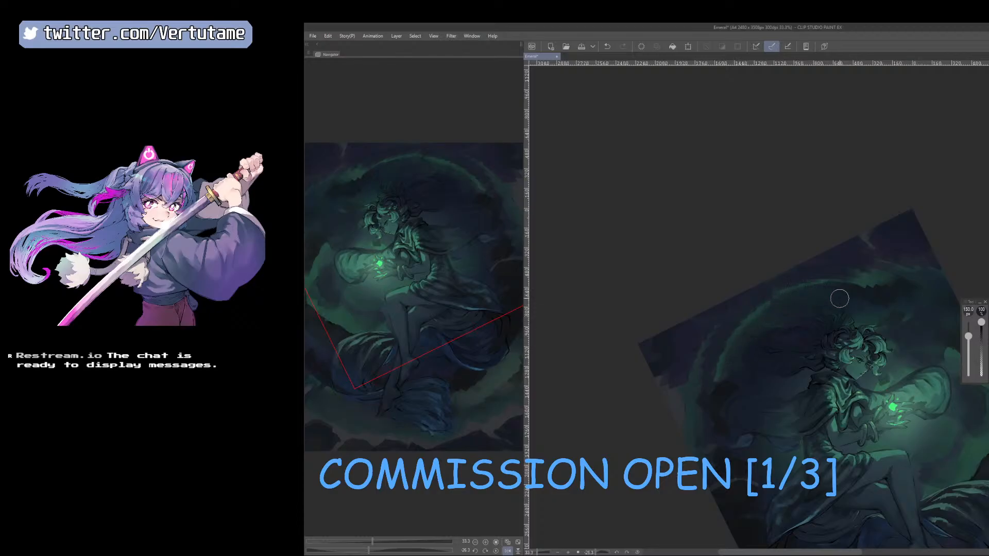
pyautogui.press('b')
# Flip the canvas back and paint a green wisp inside the ring beside the figure's head with sampled tones and a 90 px brush.
pyautogui.press('h')
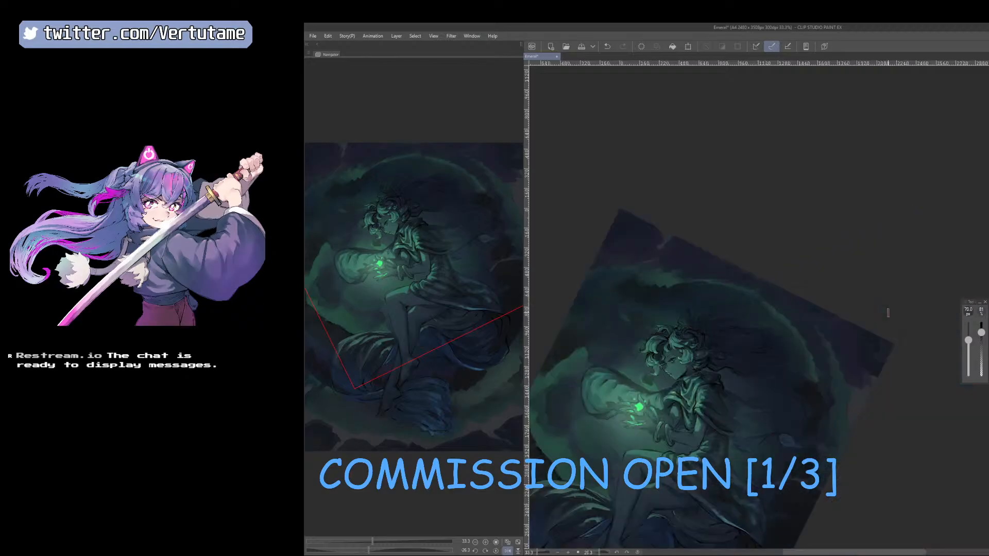
pyautogui.press(']')
pyautogui.moveTo(830, 449); pyautogui.dragTo(852, 435)
pyautogui.rightClick(656, 313)
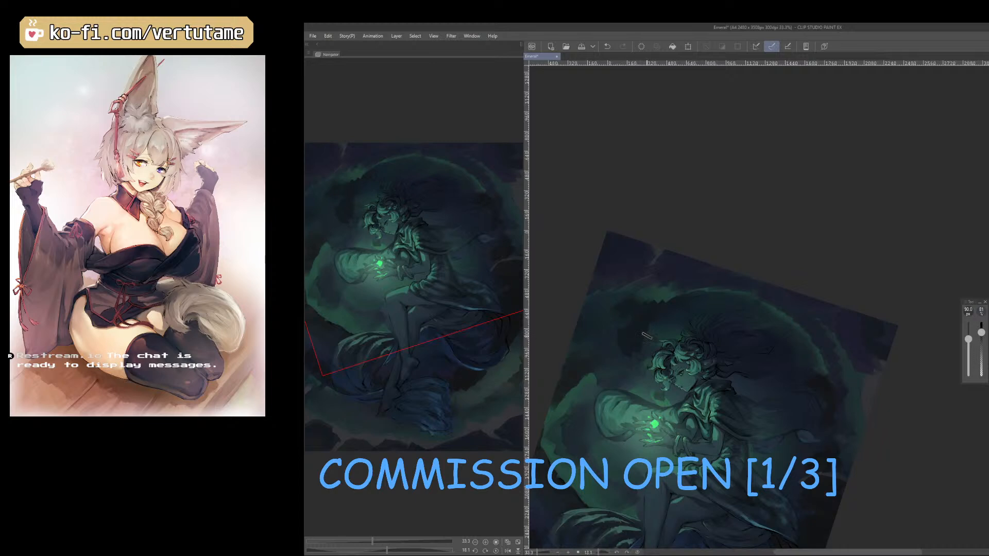
pyautogui.rightClick(661, 296)
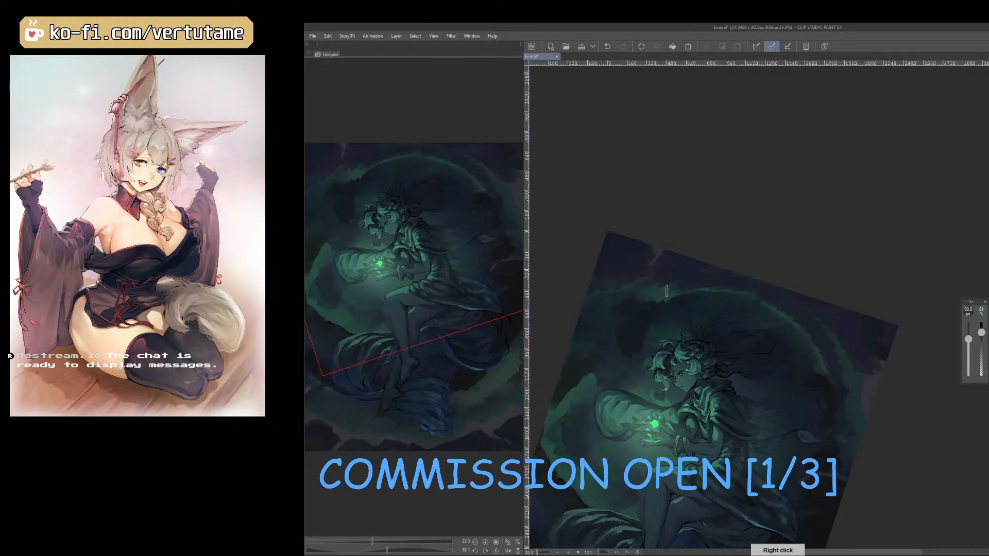
pyautogui.rightClick(620, 320)
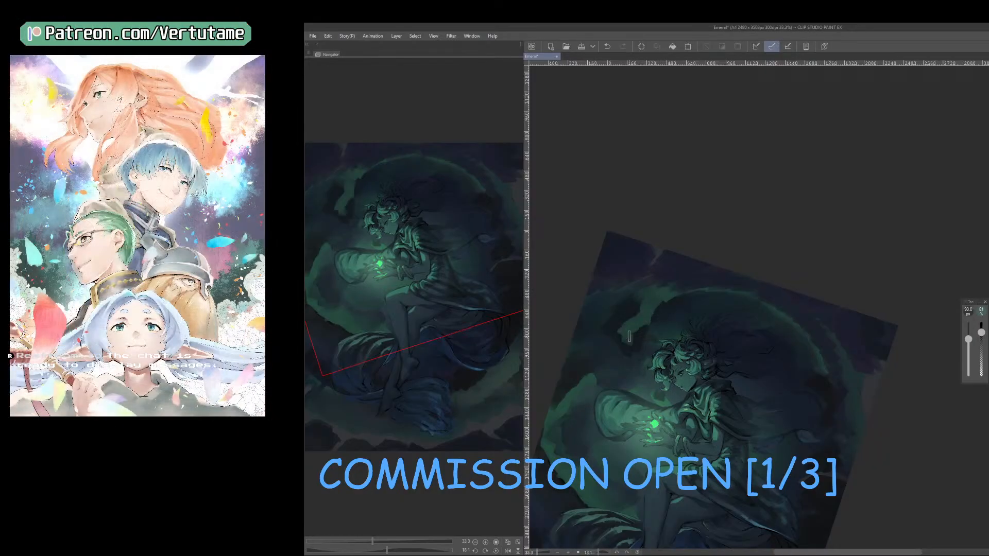
# Widen the green band along the top of the cloud ring, reducing the brush to 40 px.
pyautogui.moveTo(850, 465); pyautogui.dragTo(926, 414)
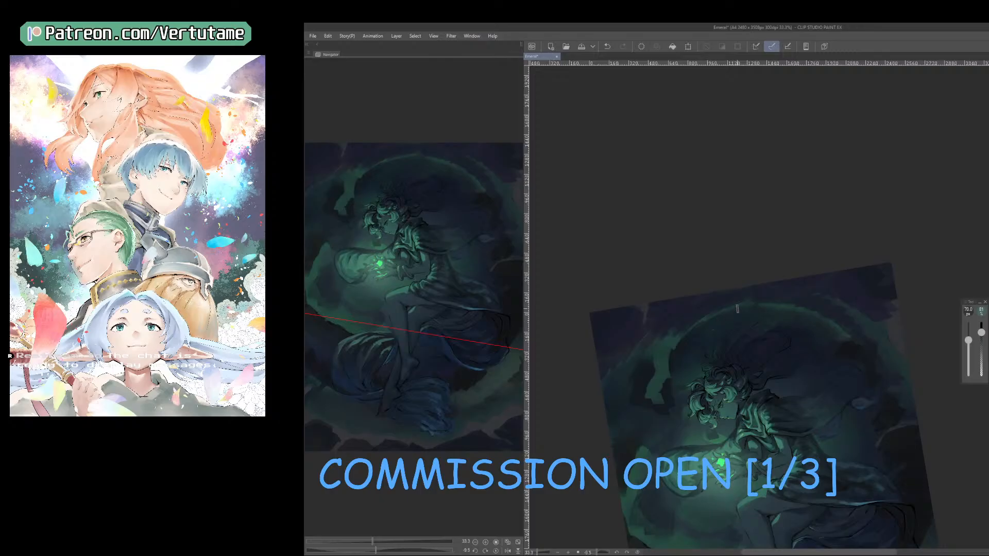
pyautogui.moveTo(744, 307); pyautogui.dragTo(702, 327)
pyautogui.press('[')
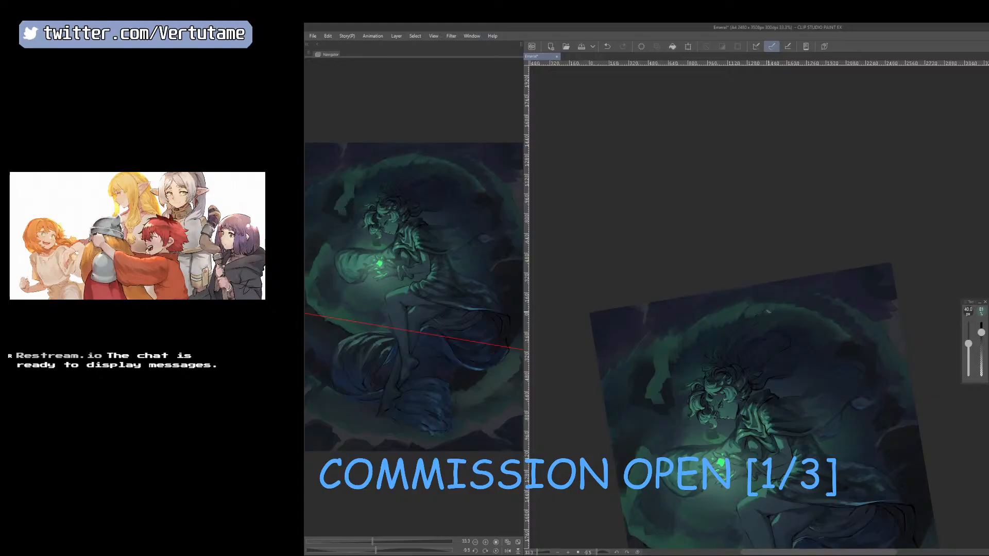
pyautogui.moveTo(768, 311)
pyautogui.mouseDown()
pyautogui.moveTo(820, 322)
pyautogui.moveTo(840, 341)
pyautogui.mouseUp()
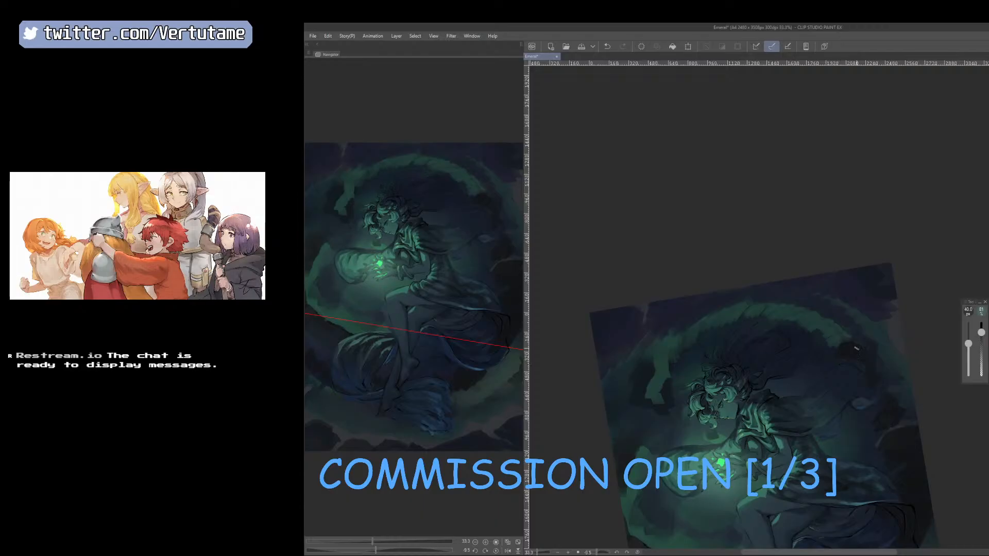
pyautogui.rightClick(693, 351)
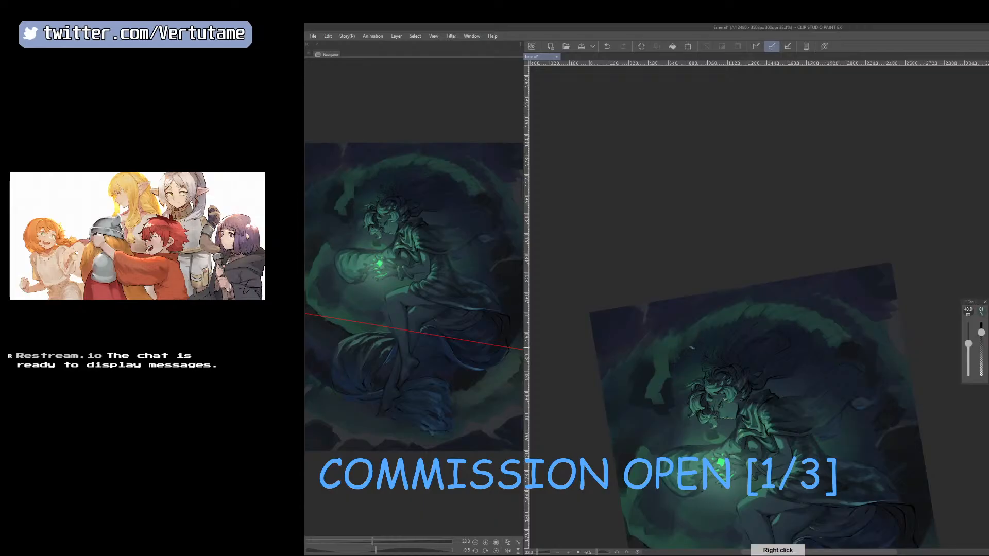
# Mirror and rotate the canvas and blend the bright green band into the cloud ring with sampled darker tones.
pyautogui.press('h')
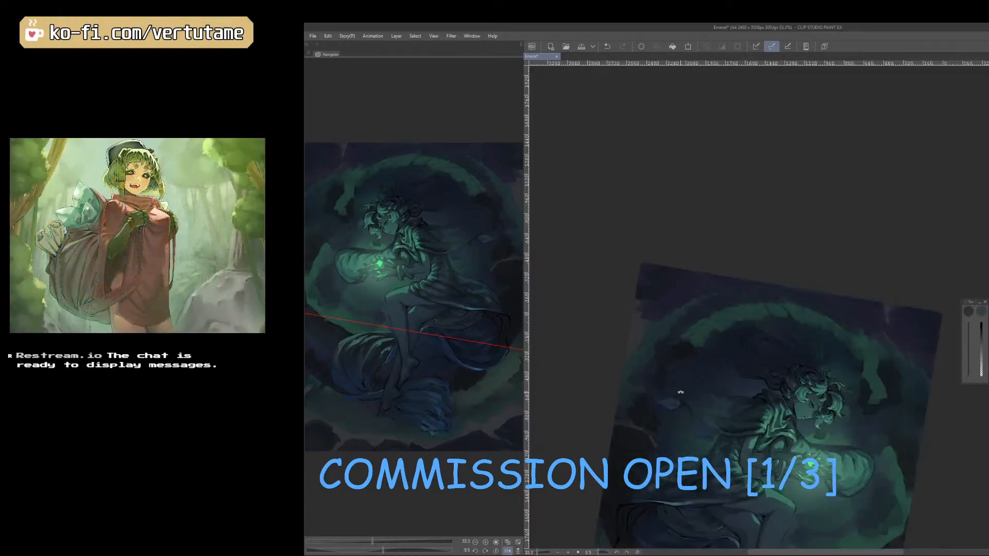
pyautogui.moveTo(680, 392)
pyautogui.mouseDown()
pyautogui.moveTo(724, 419)
pyautogui.moveTo(851, 397)
pyautogui.mouseUp()
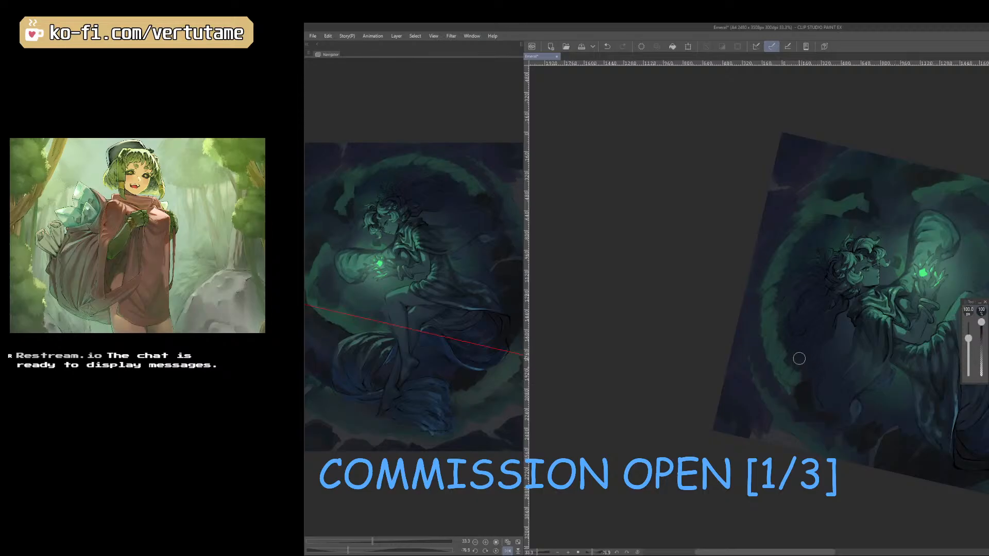
pyautogui.rightClick(806, 372)
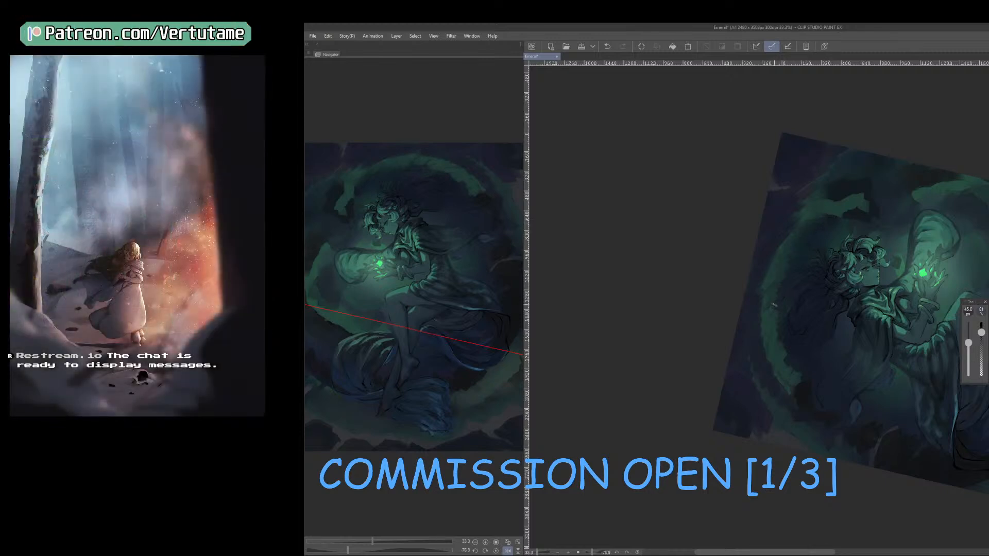
pyautogui.moveTo(776, 321)
pyautogui.mouseDown()
pyautogui.moveTo(771, 352)
pyautogui.moveTo(783, 344)
pyautogui.moveTo(780, 363)
pyautogui.moveTo(791, 355)
pyautogui.moveTo(794, 390)
pyautogui.mouseUp()
pyautogui.rightClick(782, 336)
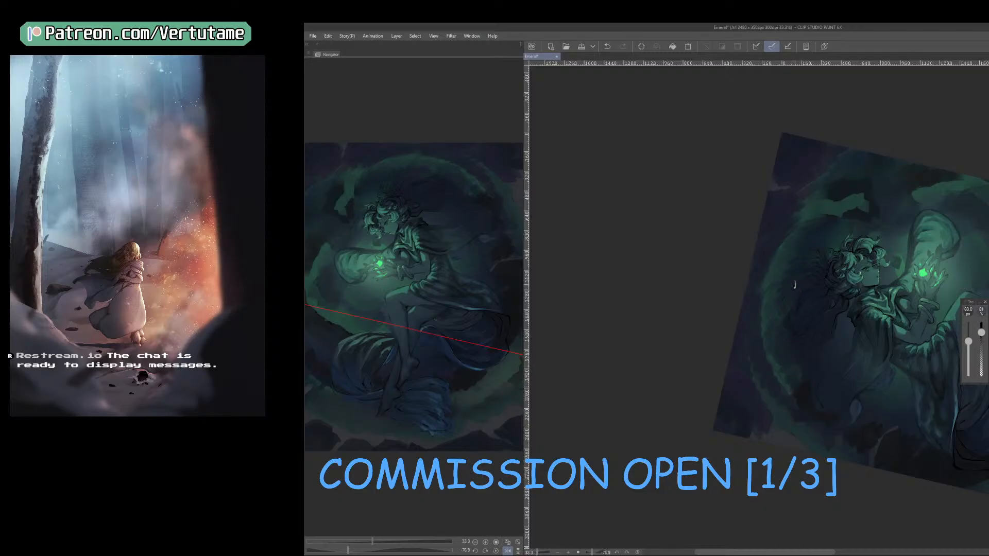
# Rotate the canvas and paint a brighter green rim on the outer top edge of the cloud ring with a 50 px brush.
pyautogui.press('r')
pyautogui.moveTo(834, 369); pyautogui.dragTo(808, 403)
pyautogui.press('r')
pyautogui.moveTo(861, 266); pyautogui.dragTo(851, 365)
pyautogui.press('space')
pyautogui.moveTo(861, 472); pyautogui.dragTo(899, 431)
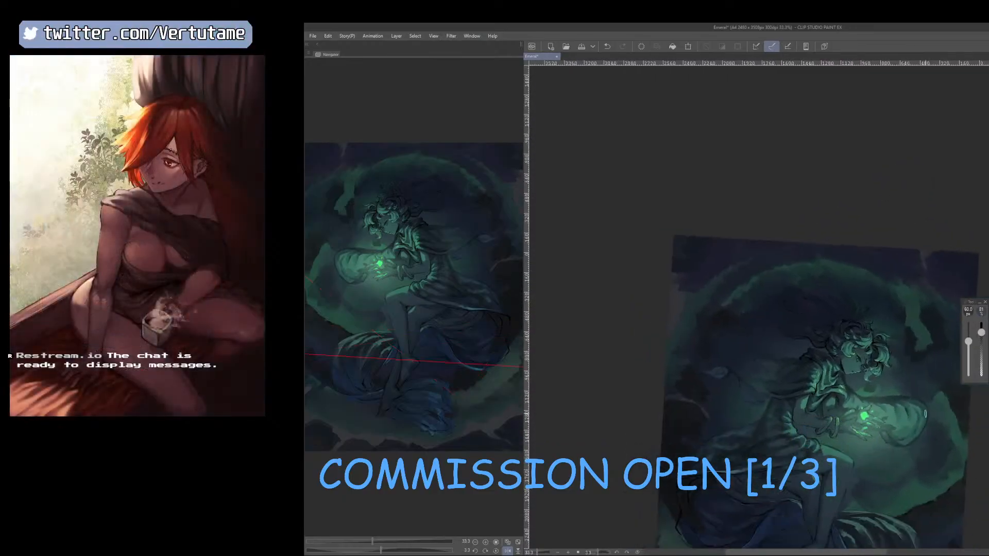
pyautogui.press('r')
pyautogui.moveTo(714, 320); pyautogui.dragTo(771, 188)
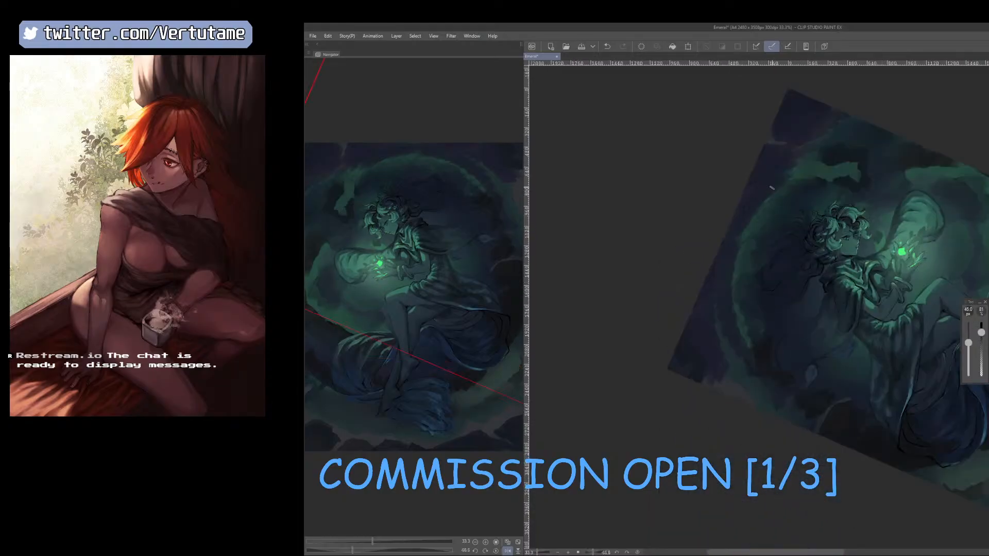
pyautogui.press(']')
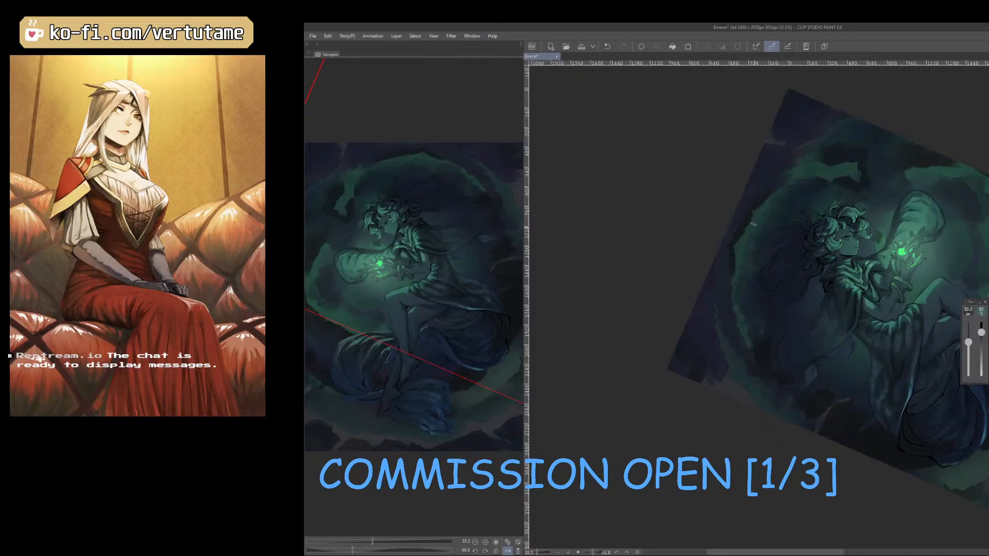
pyautogui.rightClick(752, 222)
# Refine the green rim's cloud edges by repeatedly sampling neighbouring greens and dark tones and painting short strokes between them.
pyautogui.moveTo(756, 339); pyautogui.dragTo(745, 282)
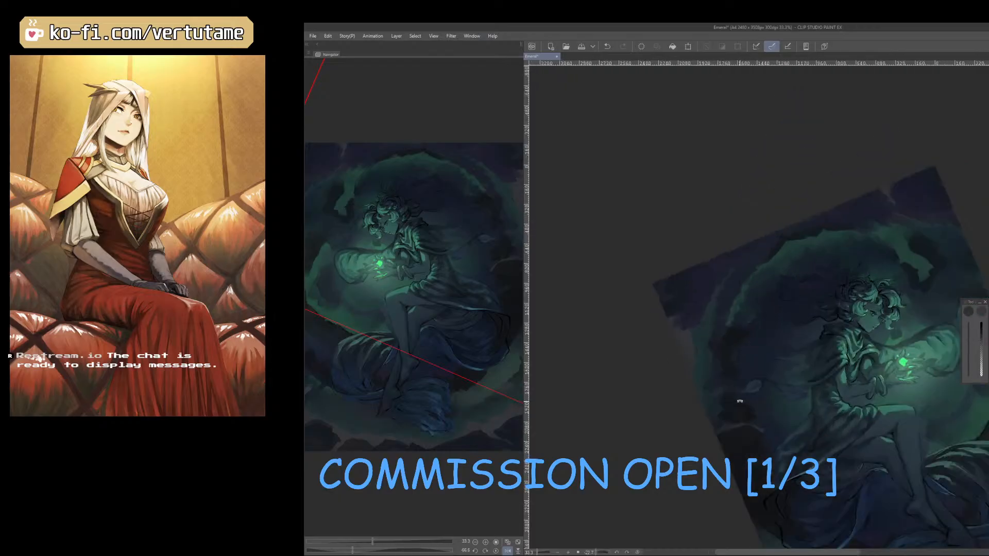
pyautogui.rightClick(747, 276)
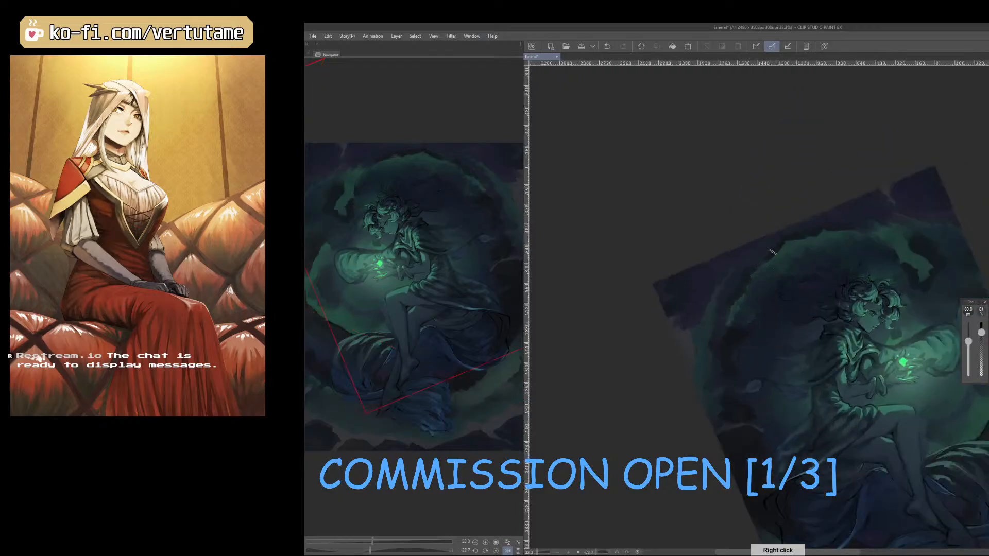
pyautogui.rightClick(753, 276)
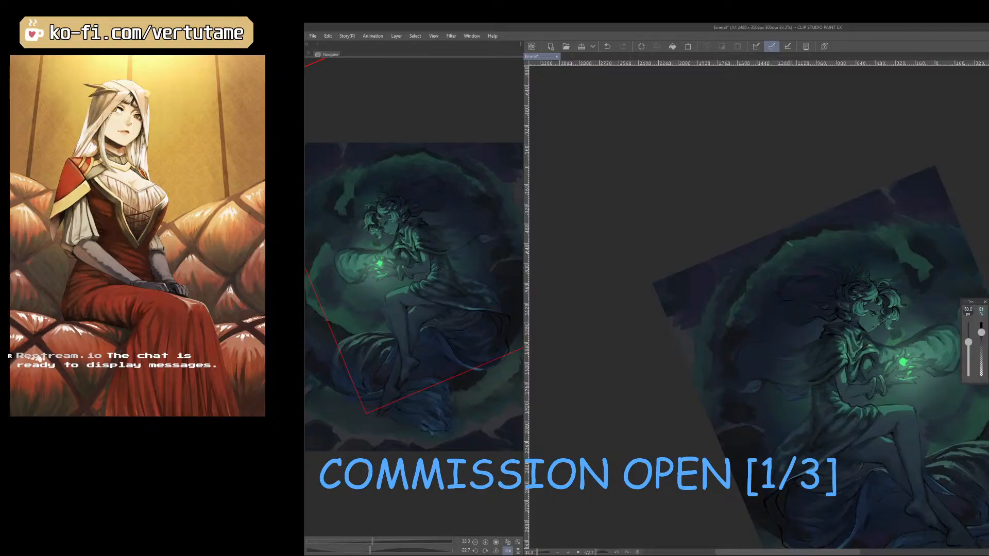
pyautogui.rightClick(755, 276)
pyautogui.rightClick(787, 246)
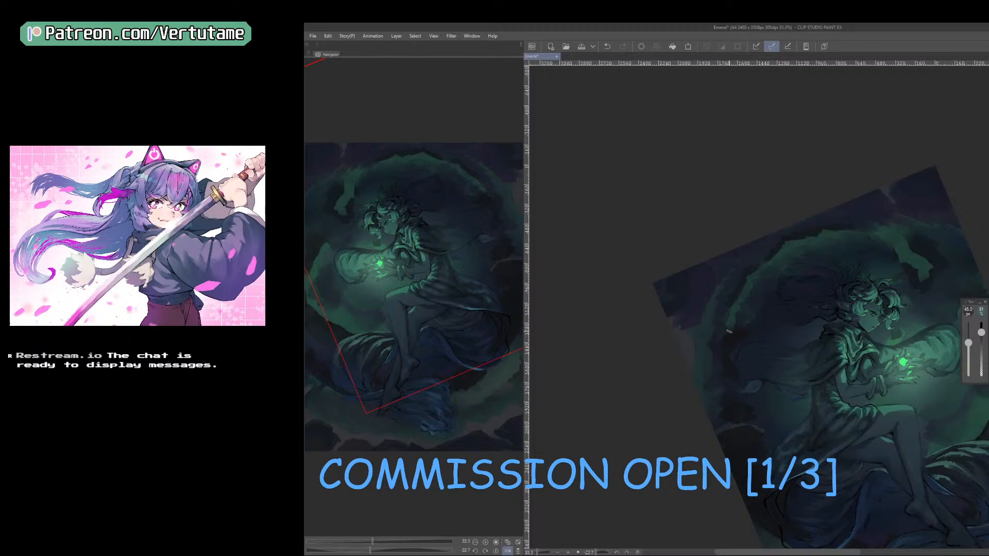
pyautogui.press('e')
pyautogui.press('b')
# Flip the canvas back and paint over the green wisp beside the figure's head with a sampled darker tone.
pyautogui.hotkey('shift', 'space')
pyautogui.moveTo(846, 467); pyautogui.dragTo(797, 470)
pyautogui.press('h')
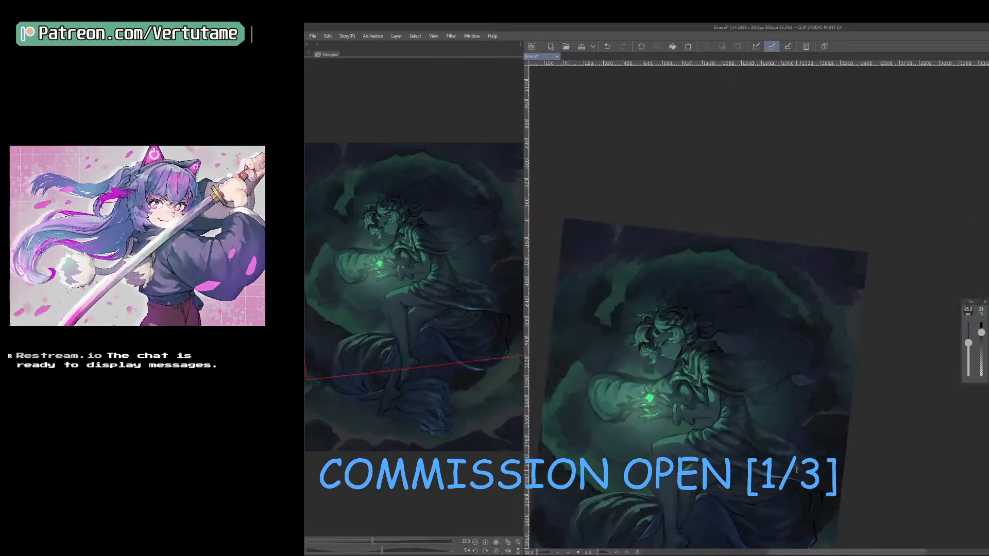
pyautogui.scroll(-1, 793, 470)
pyautogui.press('space')
pyautogui.moveTo(859, 460); pyautogui.dragTo(882, 384)
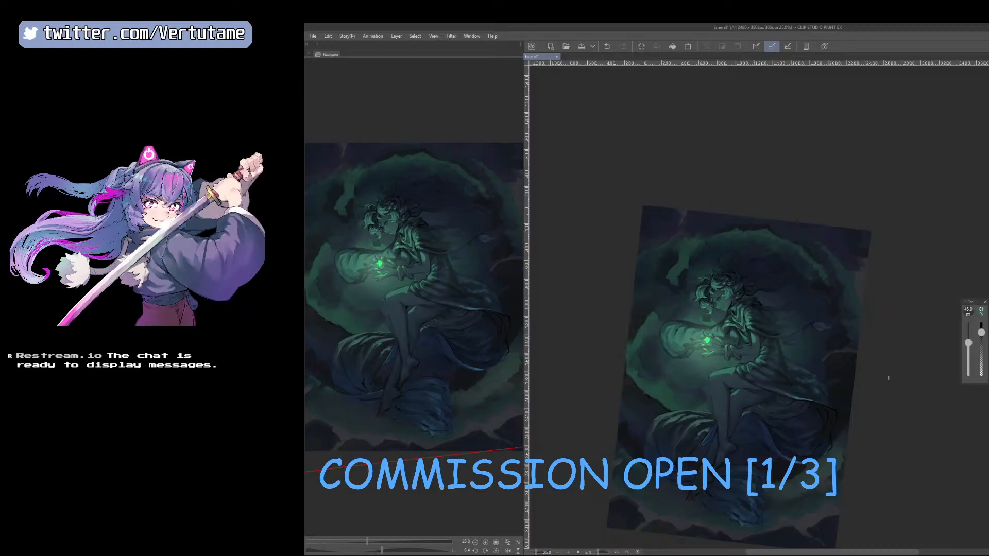
pyautogui.rightClick(683, 271)
pyautogui.moveTo(882, 461); pyautogui.dragTo(941, 412)
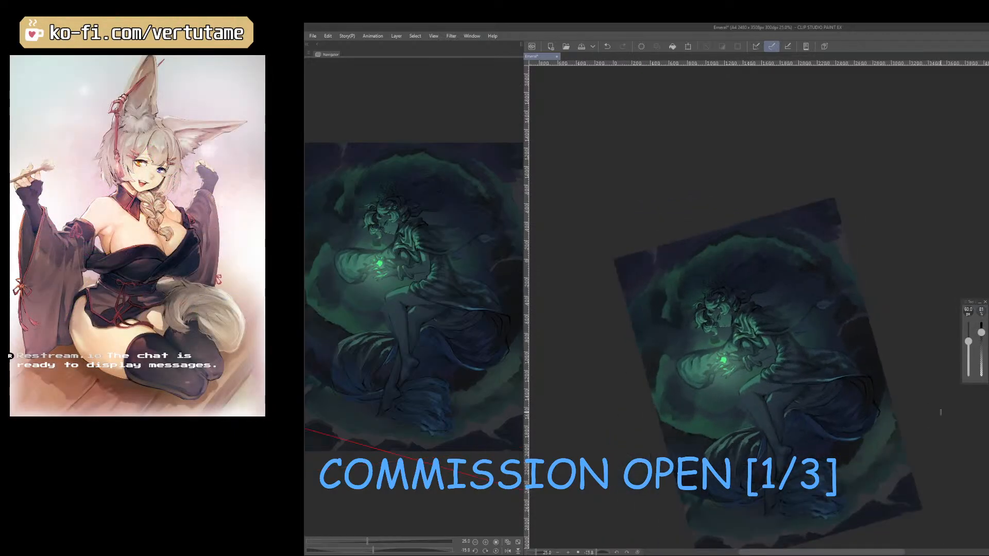
# Dot small bright green light particles beside the glowing sleeve, using a brush of 35 px down to 20 px.
pyautogui.scroll(1, 941, 412)
pyautogui.rightClick(621, 338)
pyautogui.click(587, 335)
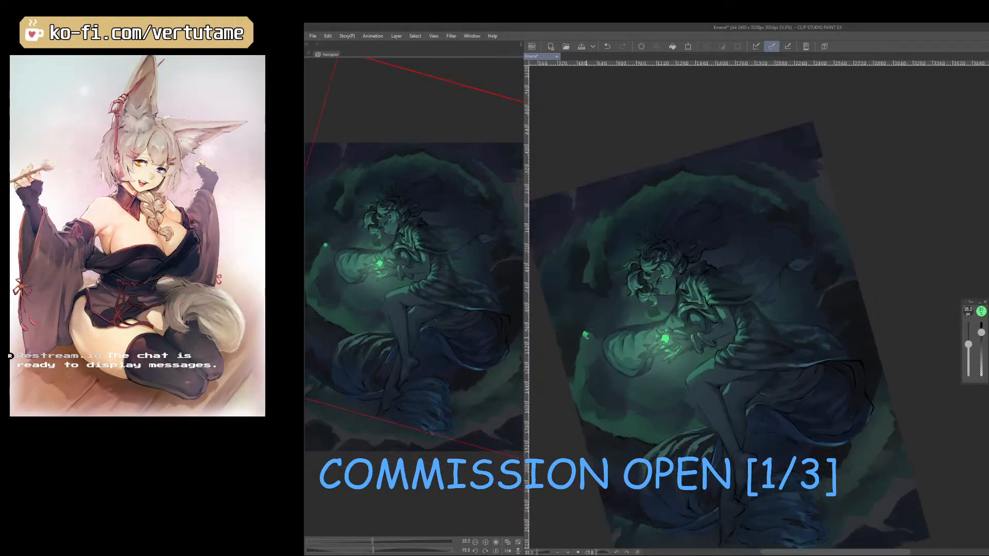
pyautogui.moveTo(582, 339); pyautogui.dragTo(580, 353)
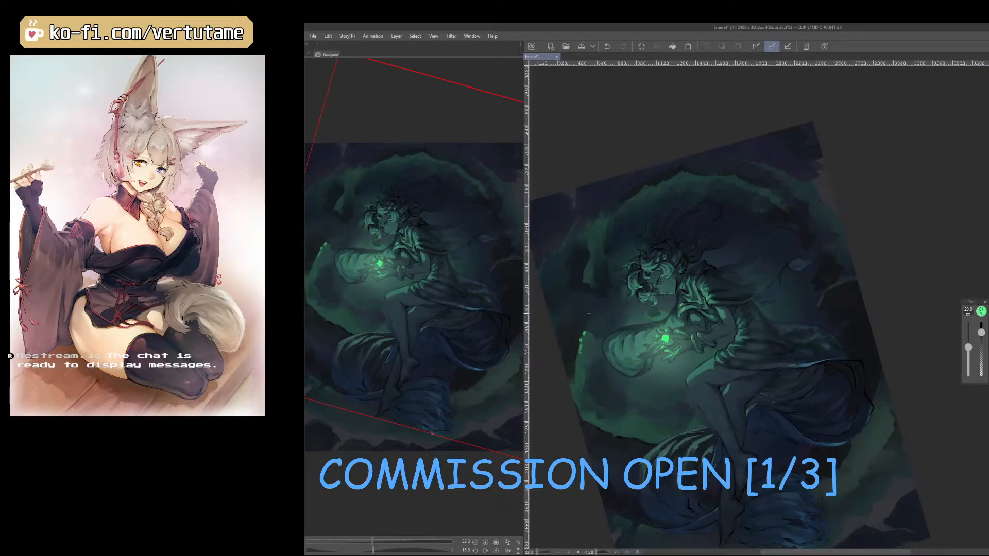
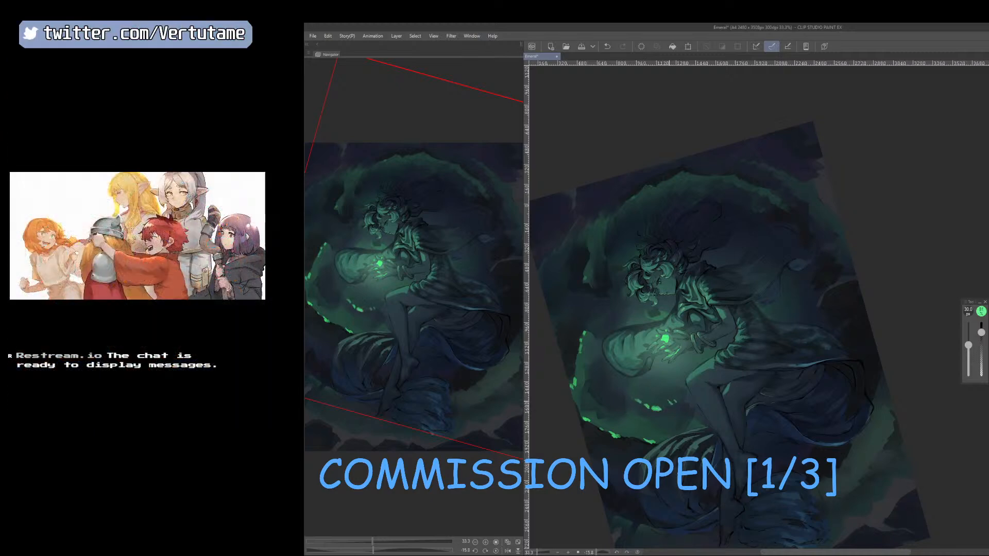
# Rotate the canvas and paint over the cloud edges below and beside the glowing sleeve with sampled greens, using a 30 to 45 px brush.
pyautogui.moveTo(670, 402); pyautogui.dragTo(653, 383)
pyautogui.rightClick(633, 372)
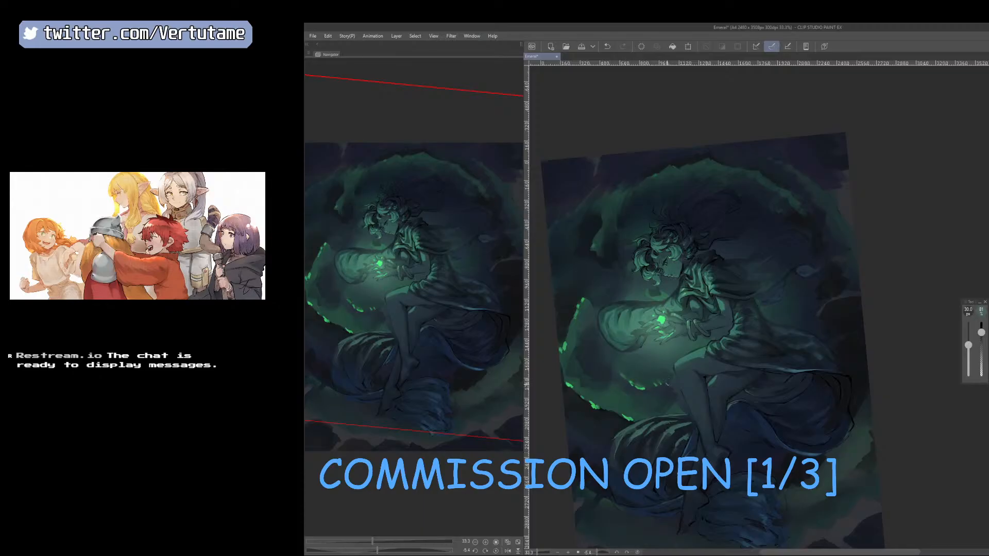
pyautogui.rightClick(606, 398)
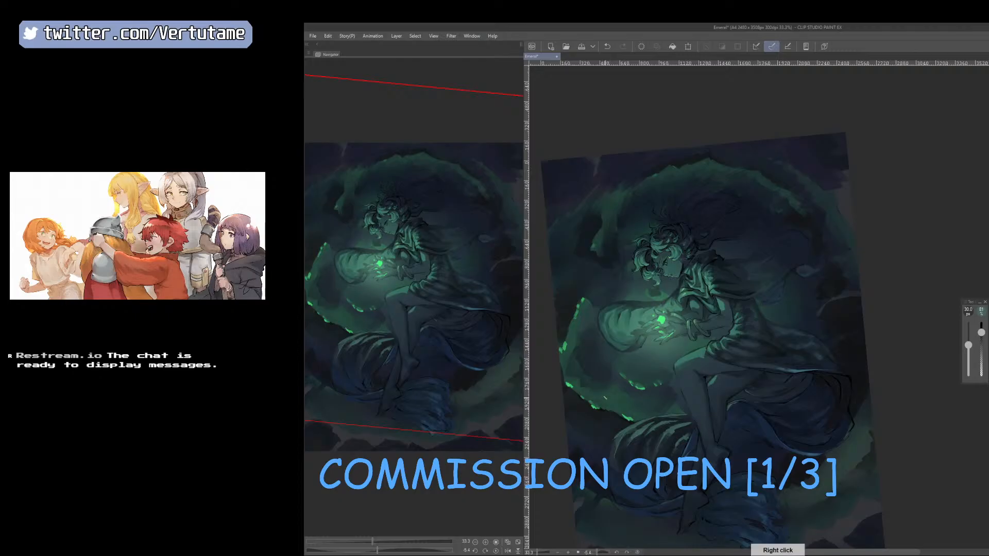
pyautogui.press(']')
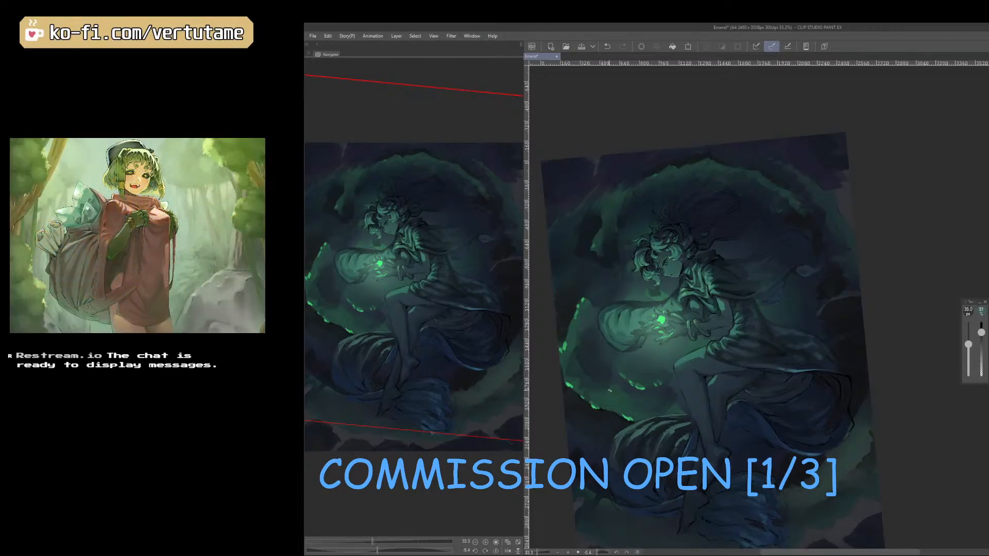
pyautogui.moveTo(611, 395); pyautogui.dragTo(615, 404)
pyautogui.press(']')
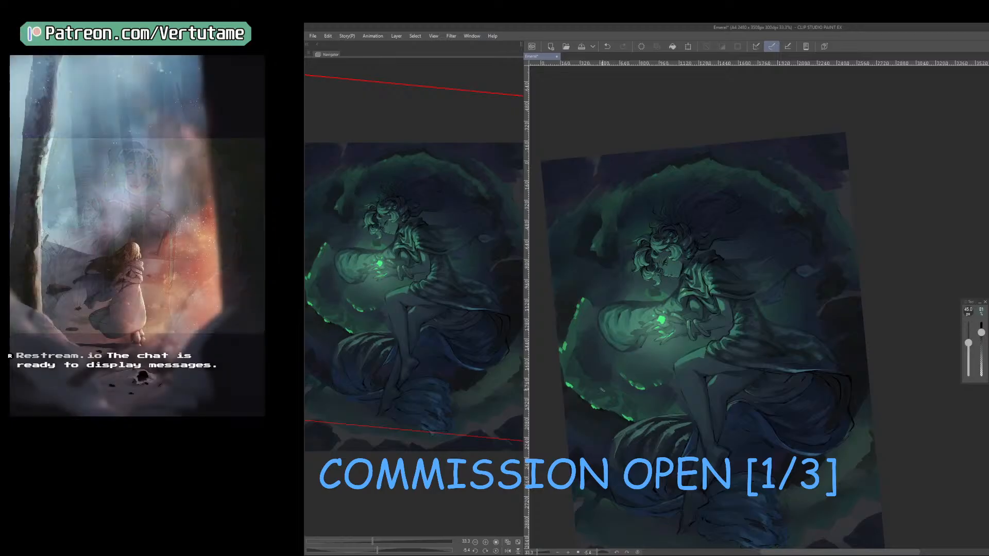
pyautogui.rightClick(594, 367)
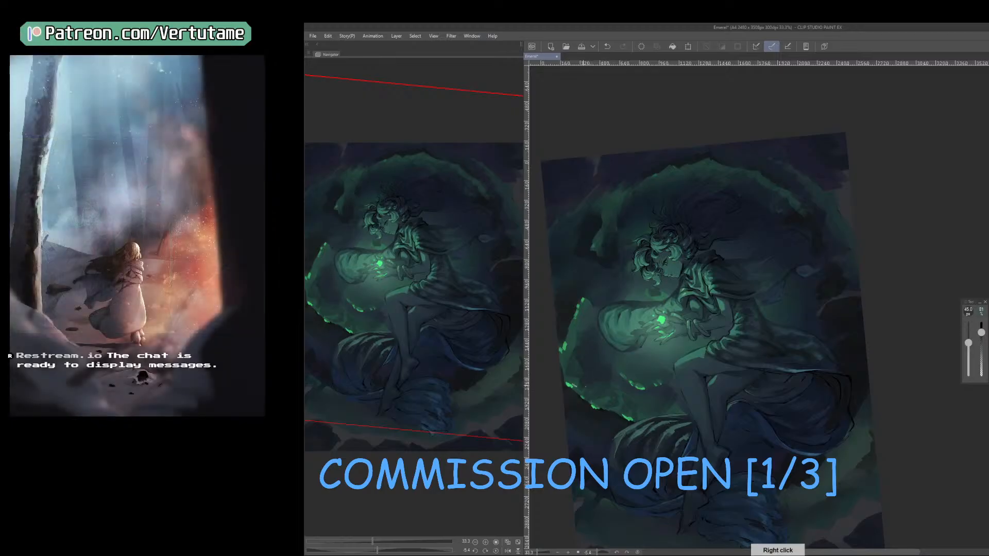
pyautogui.rightClick(594, 304)
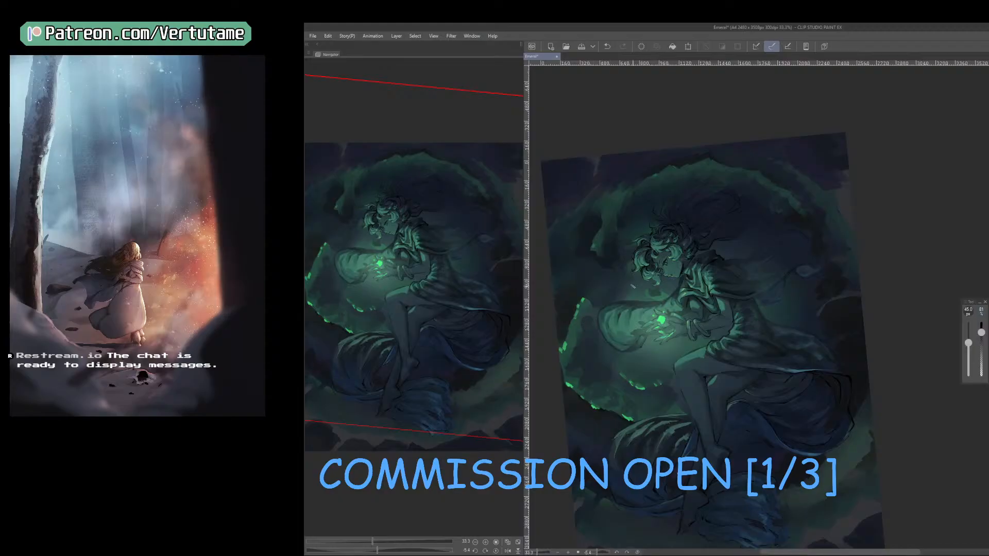
# Work over the cloud area between the sleeve and head in mirrored and rotated views, using a sampled tone and a 50 to 60 px brush.
pyautogui.press('h')
pyautogui.moveTo(836, 480); pyautogui.dragTo(835, 430)
pyautogui.moveTo(835, 292); pyautogui.dragTo(806, 391)
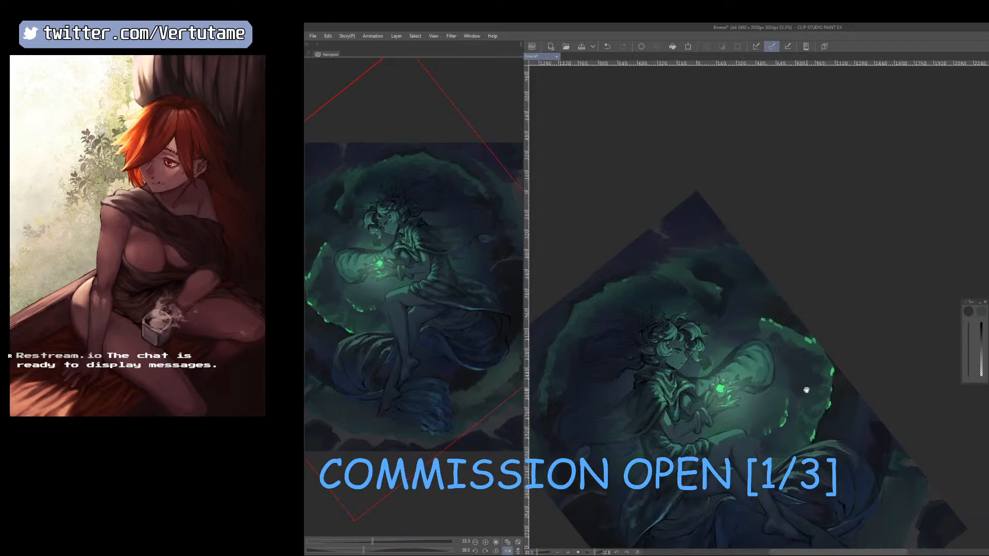
pyautogui.rightClick(782, 292)
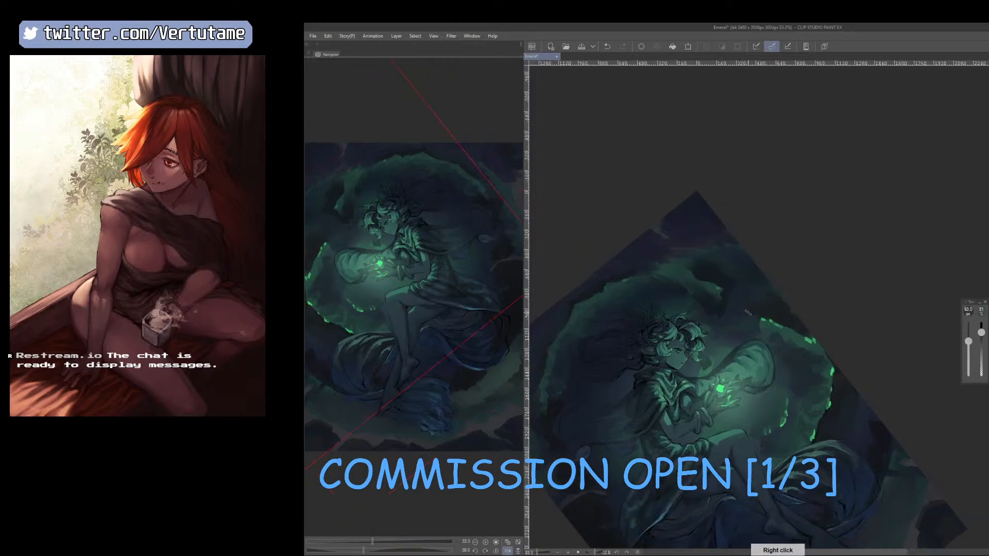
pyautogui.press('h')
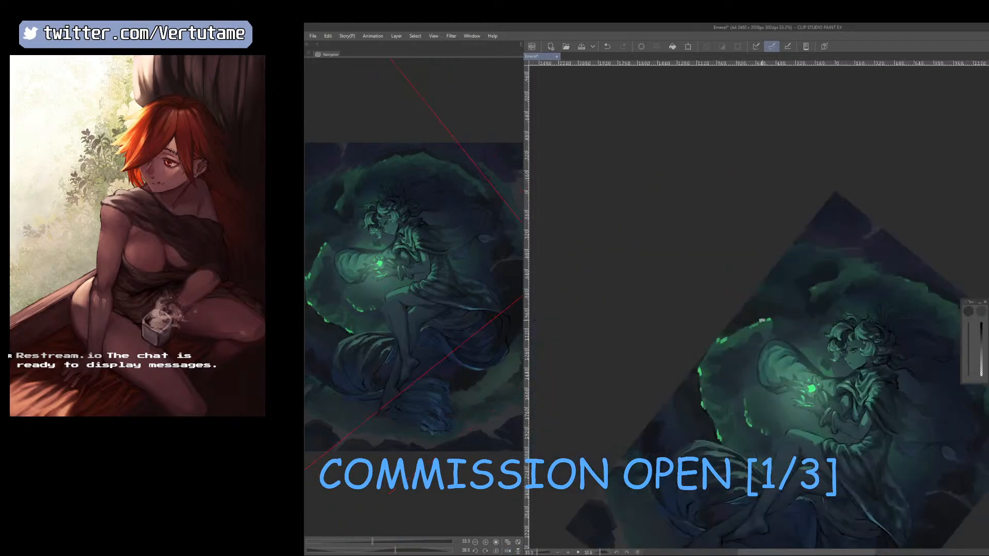
pyautogui.moveTo(800, 413)
pyautogui.mouseDown()
pyautogui.moveTo(836, 395)
pyautogui.moveTo(865, 360)
pyautogui.mouseUp()
pyautogui.moveTo(830, 309); pyautogui.dragTo(780, 370)
pyautogui.press(']')
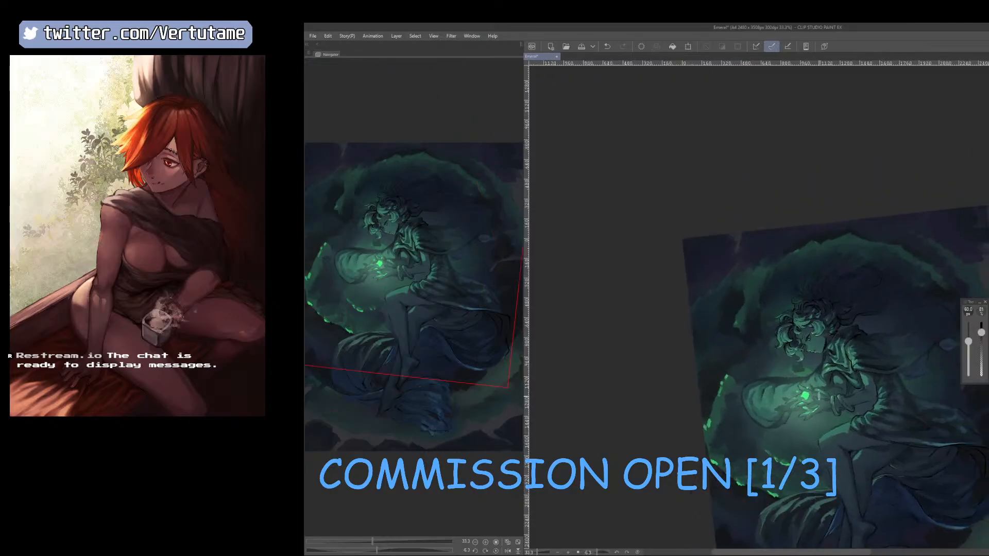
# Reshape the green wisp beside the figure's head with sampled dark and green tones, reducing the brush from 70 px to 20 px.
pyautogui.rightClick(772, 298)
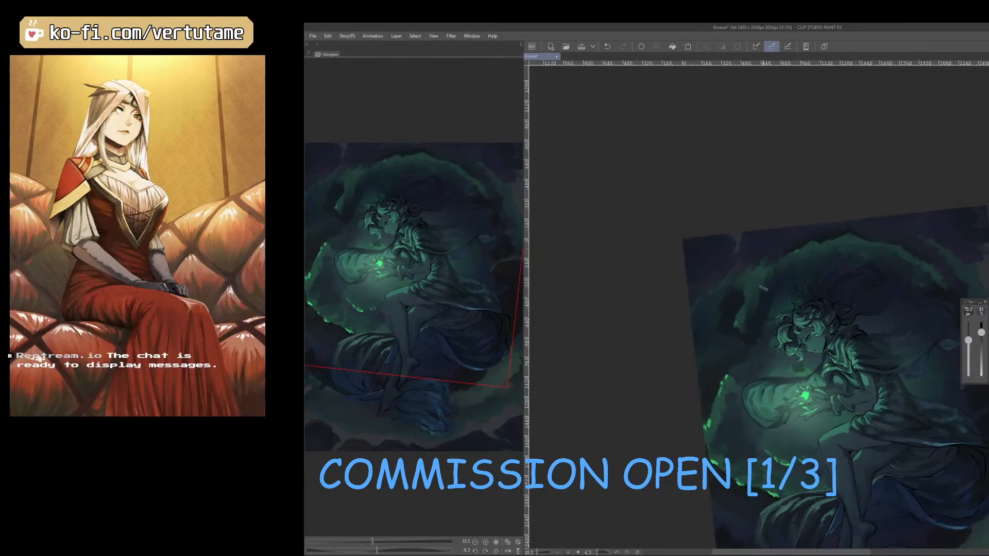
pyautogui.press('[')
pyautogui.press('[')
pyautogui.press('[')
pyautogui.press('[')
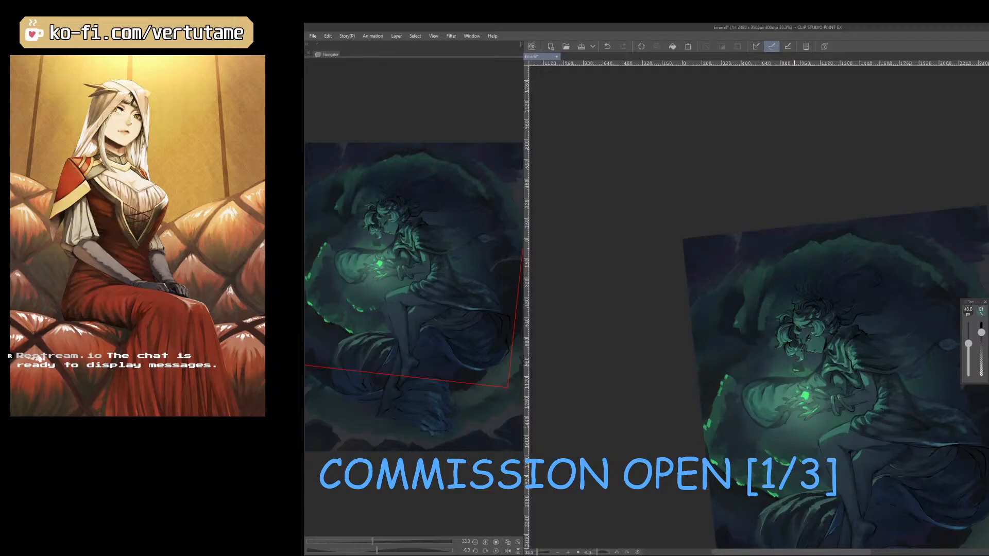
pyautogui.rightClick(804, 396)
pyautogui.press('[')
pyautogui.press('[')
pyautogui.press('[')
pyautogui.press('[')
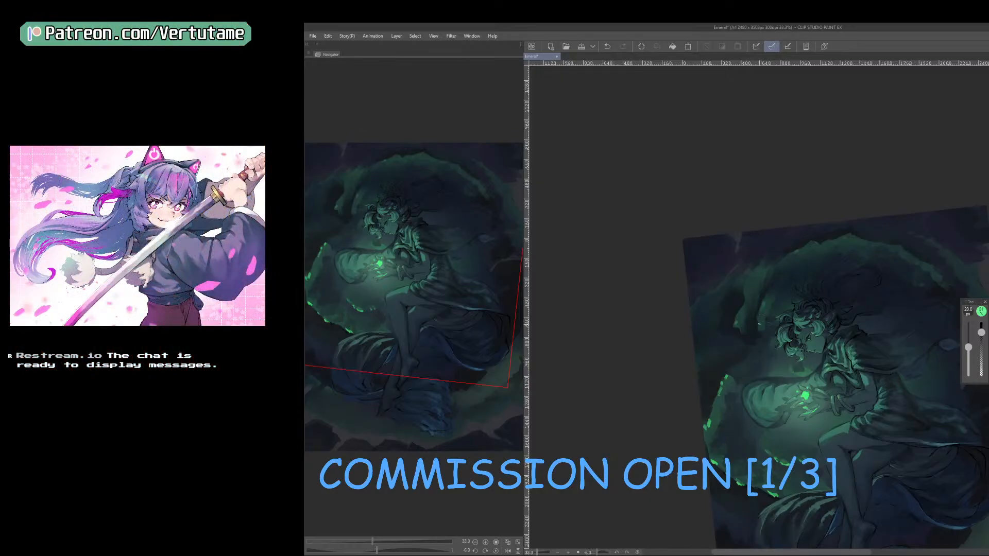
pyautogui.moveTo(760, 325); pyautogui.dragTo(763, 305)
pyautogui.rightClick(762, 316)
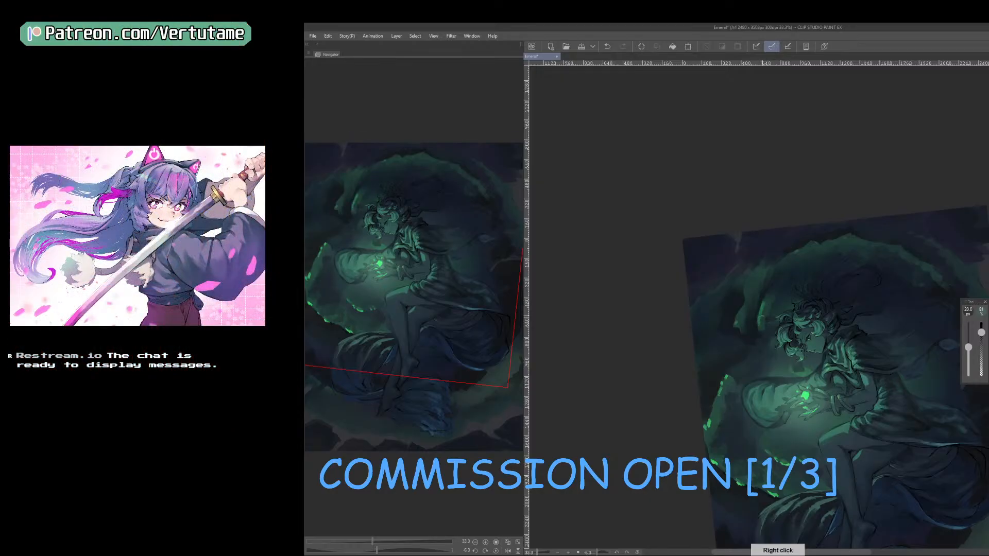
# Tone down the bright green accents along the ring's rim around the sleeve with sampled greens, using a 25 to 30 px brush.
pyautogui.rightClick(715, 417)
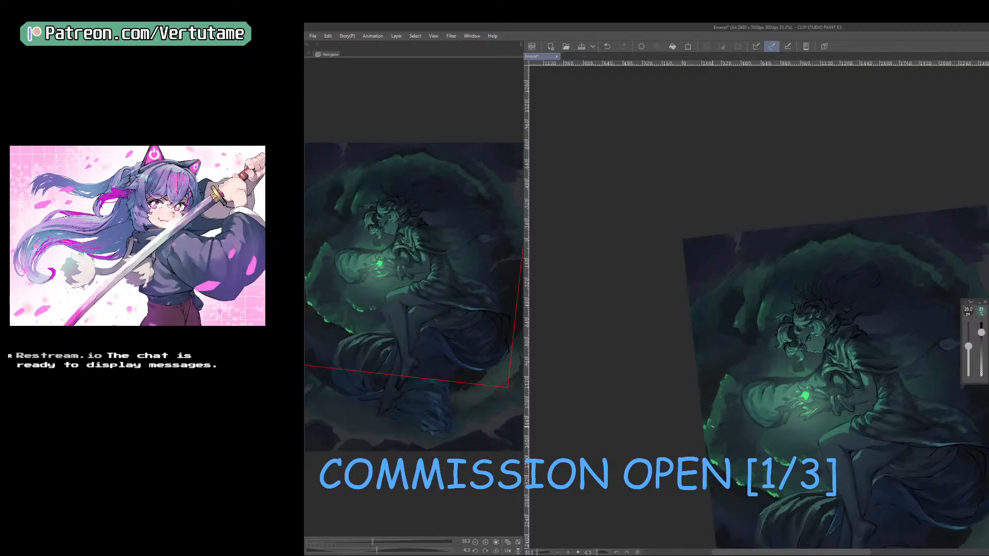
pyautogui.press(']')
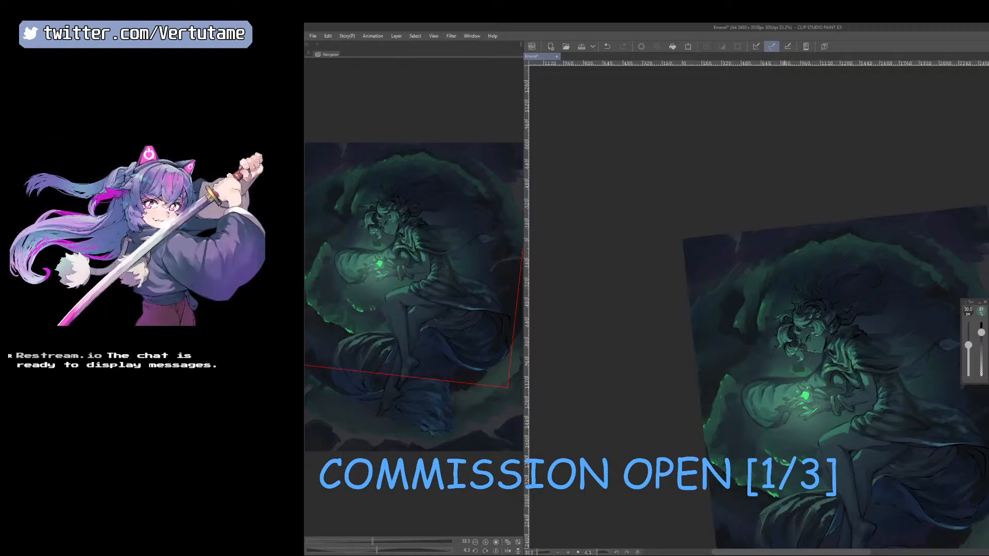
pyautogui.rightClick(791, 455)
pyautogui.rightClick(774, 491)
pyautogui.moveTo(851, 475); pyautogui.dragTo(827, 471)
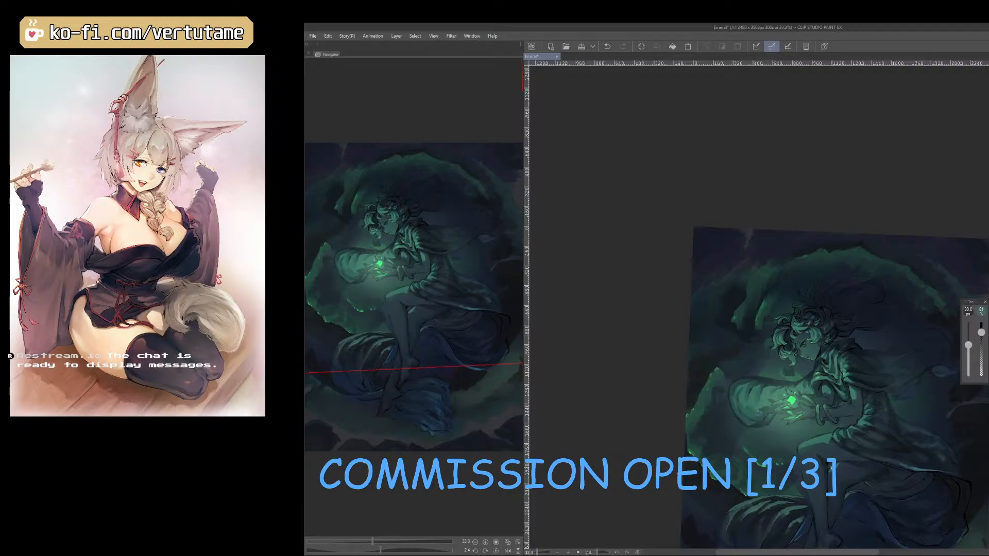
# Extend the cloud edge above the sleeve and the wisp above the head with sampled greens, using a 35 px brush.
pyautogui.rightClick(721, 375)
pyautogui.rightClick(733, 365)
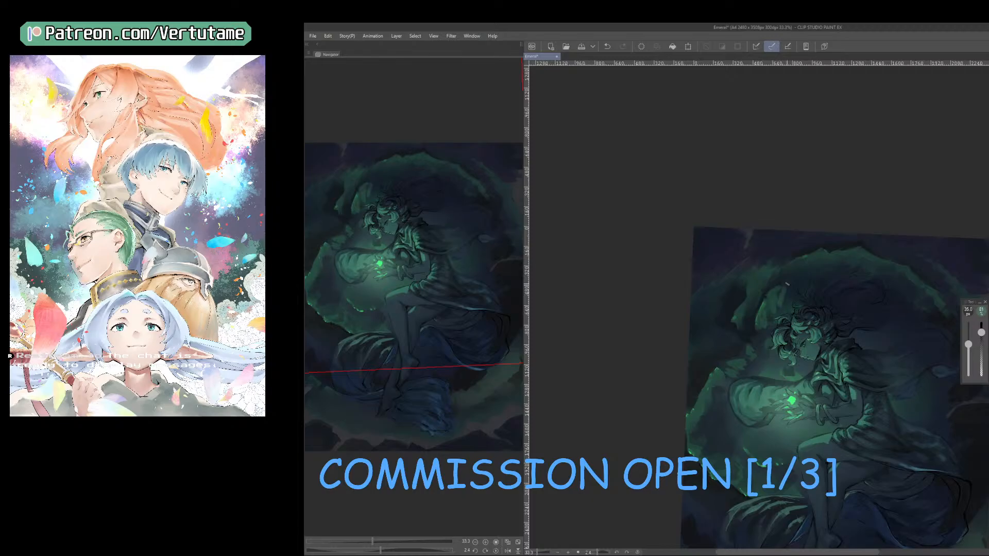
pyautogui.rightClick(793, 293)
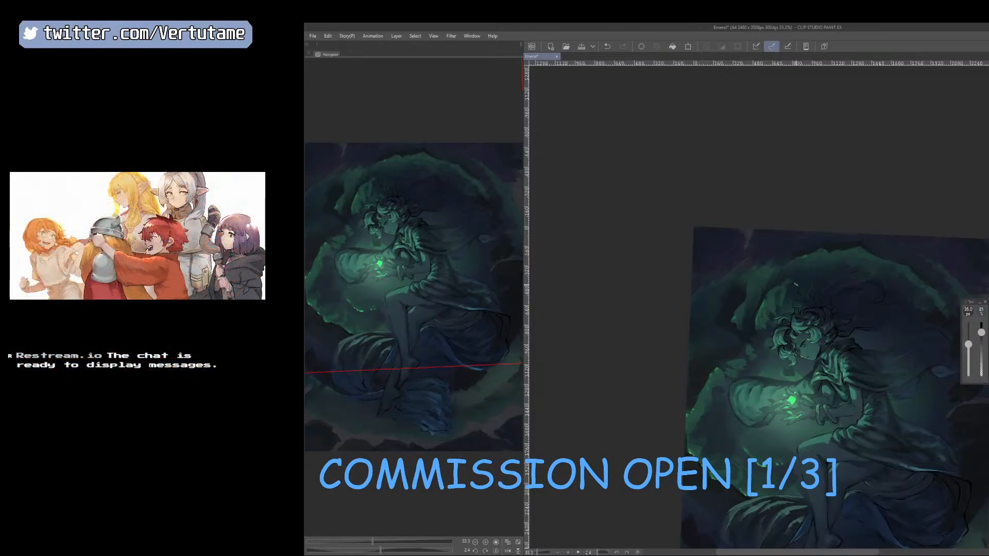
pyautogui.rightClick(773, 281)
# Mirror and rotate the canvas and refine the ring's cloud edge behind the figure with sampled tones, using a 45 to 50 px brush.
pyautogui.press('h')
pyautogui.moveTo(828, 263); pyautogui.dragTo(746, 309)
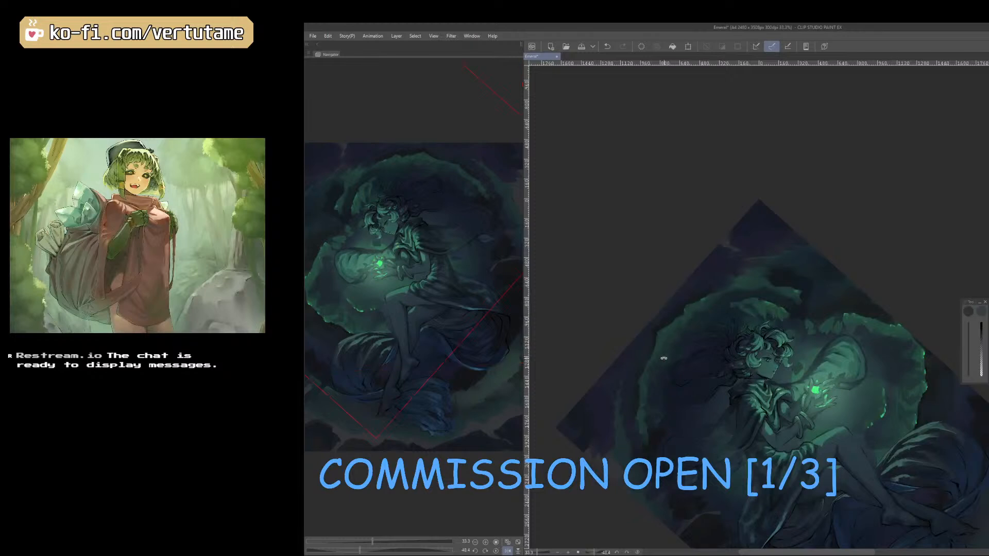
pyautogui.rightClick(683, 320)
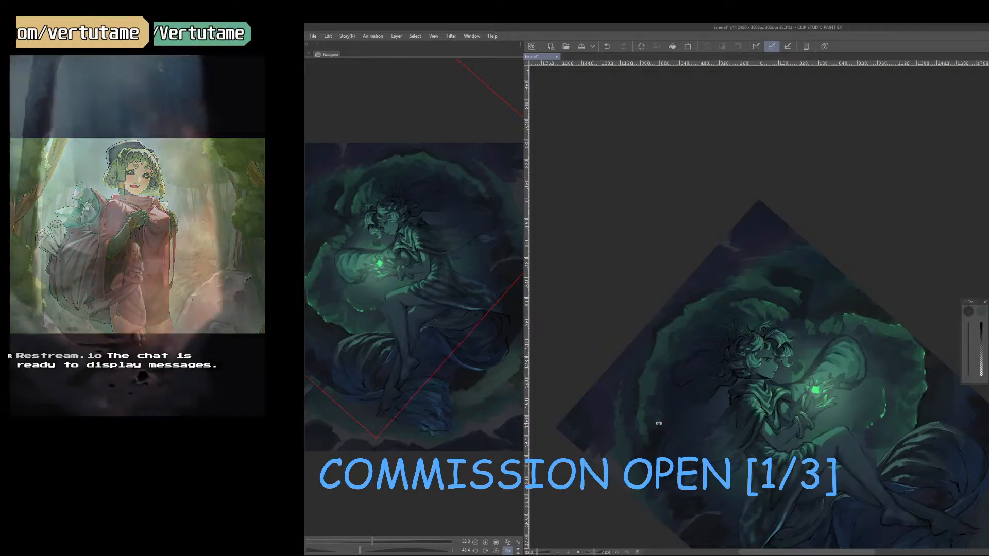
pyautogui.moveTo(659, 423); pyautogui.dragTo(628, 385)
pyautogui.rightClick(644, 338)
pyautogui.press(']')
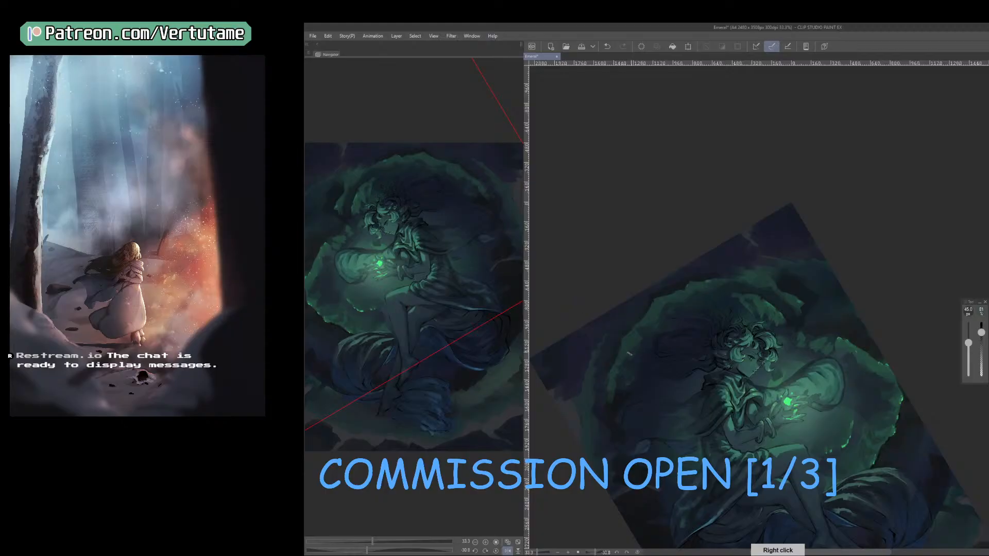
pyautogui.rightClick(626, 360)
pyautogui.rightClick(613, 369)
pyautogui.moveTo(612, 381)
pyautogui.mouseDown()
pyautogui.moveTo(617, 392)
pyautogui.moveTo(599, 381)
pyautogui.mouseUp()
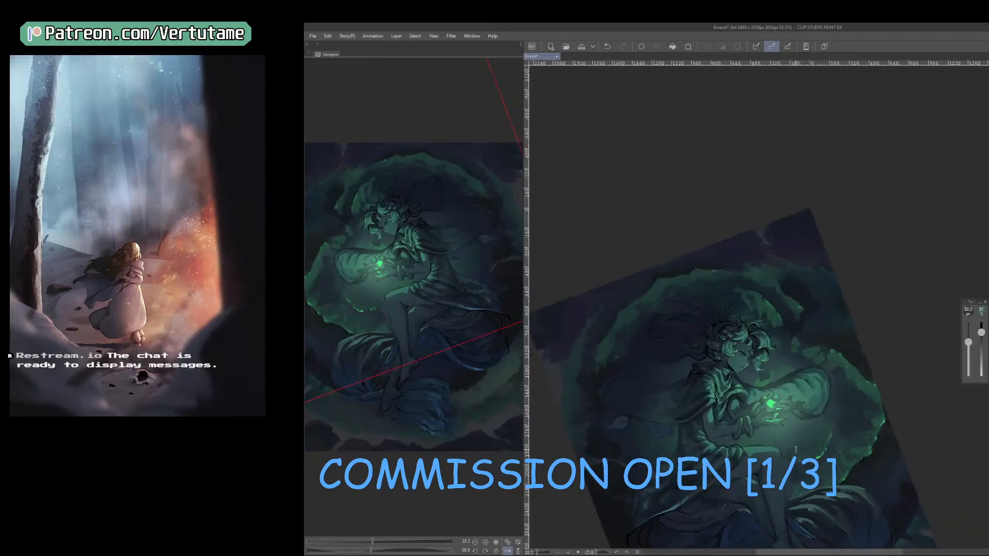
# Paint small cloud patches inside the ring behind the figure's back with sampled tones, using a 45 px brush.
pyautogui.press('space')
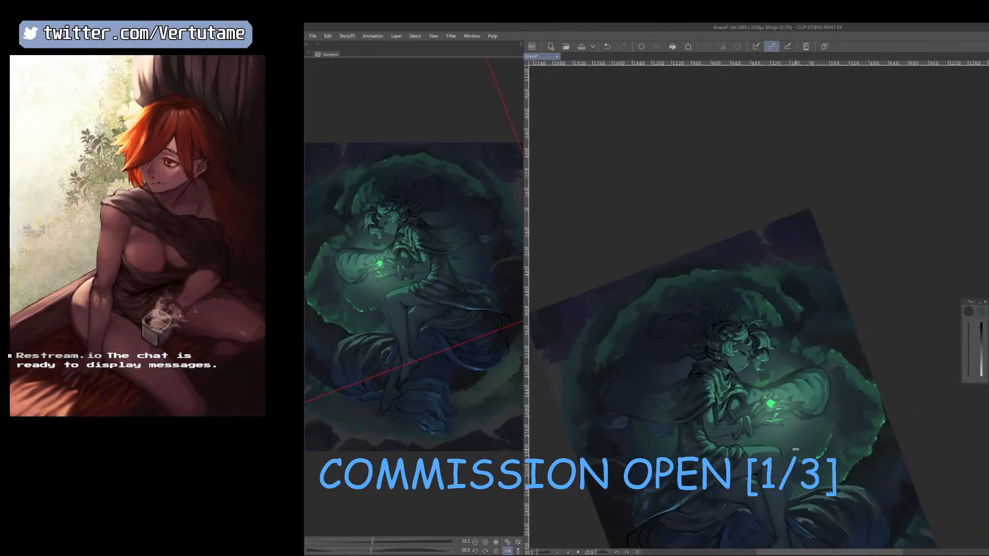
pyautogui.moveTo(795, 449); pyautogui.dragTo(847, 425)
pyautogui.press('[')
pyautogui.moveTo(691, 399); pyautogui.dragTo(688, 411)
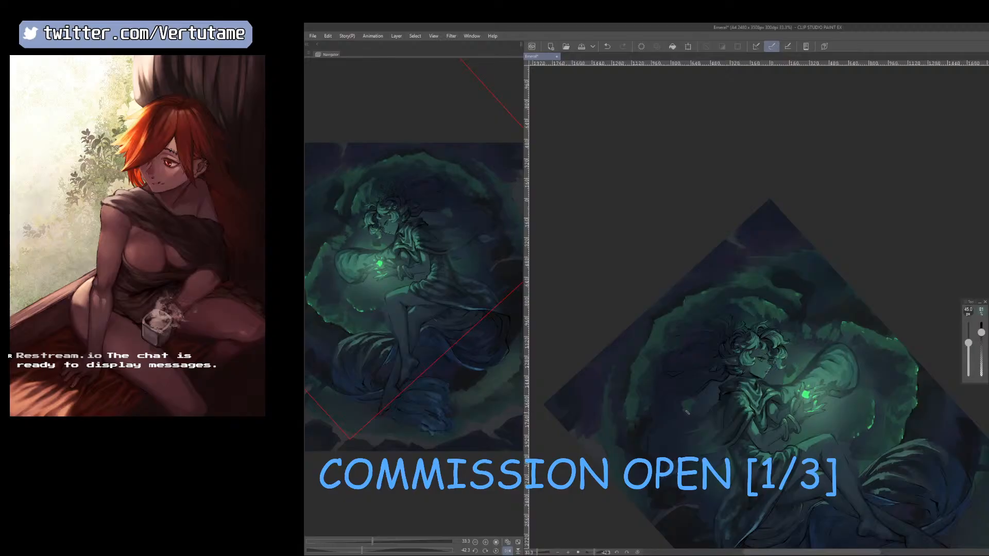
pyautogui.rightClick(676, 399)
pyautogui.rightClick(650, 415)
# Flip the canvas back and paint dark clouds beside the draped cloth at the painting's lower left, using a 50 to 60 px brush.
pyautogui.moveTo(870, 446); pyautogui.dragTo(785, 479)
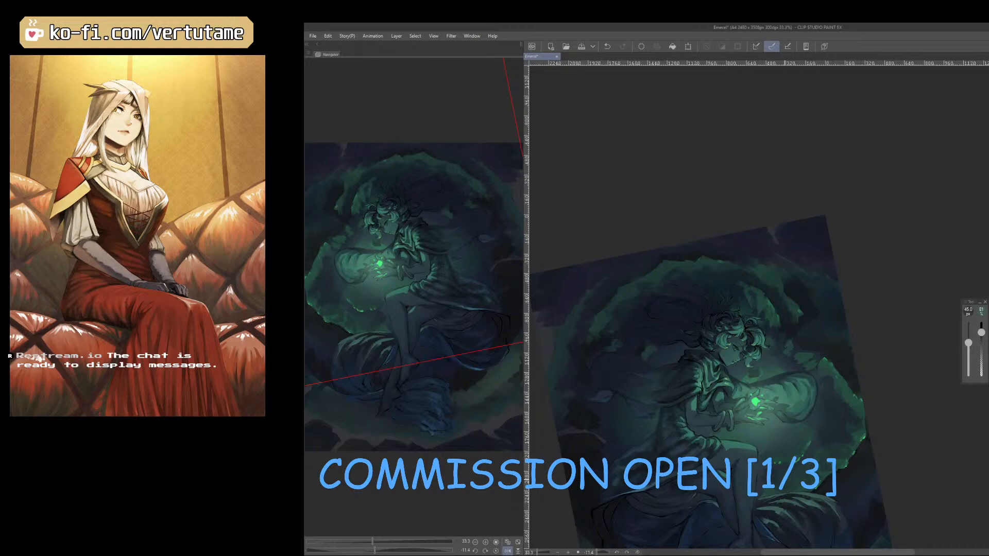
pyautogui.scroll(-1, 784, 480)
pyautogui.press('h')
pyautogui.moveTo(867, 477); pyautogui.dragTo(850, 373)
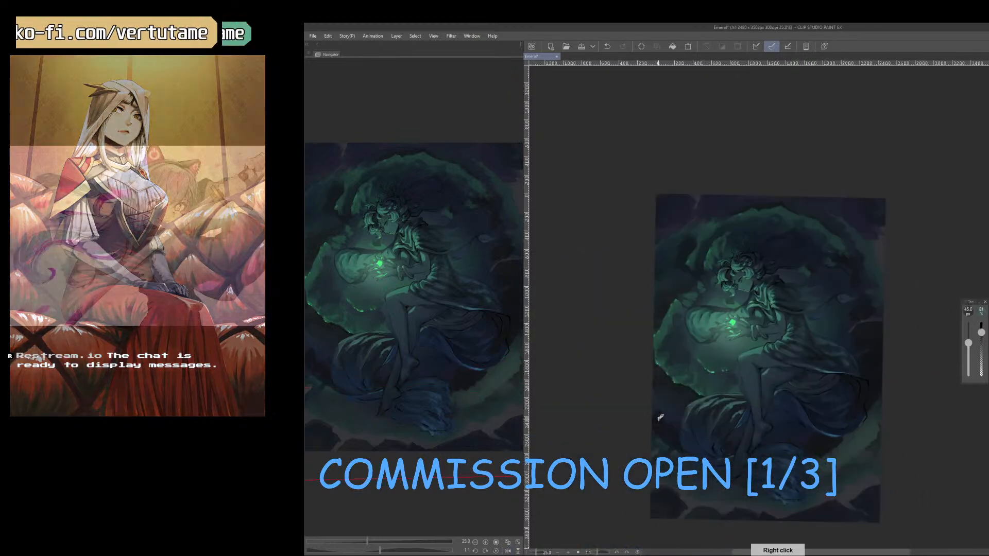
pyautogui.rightClick(661, 419)
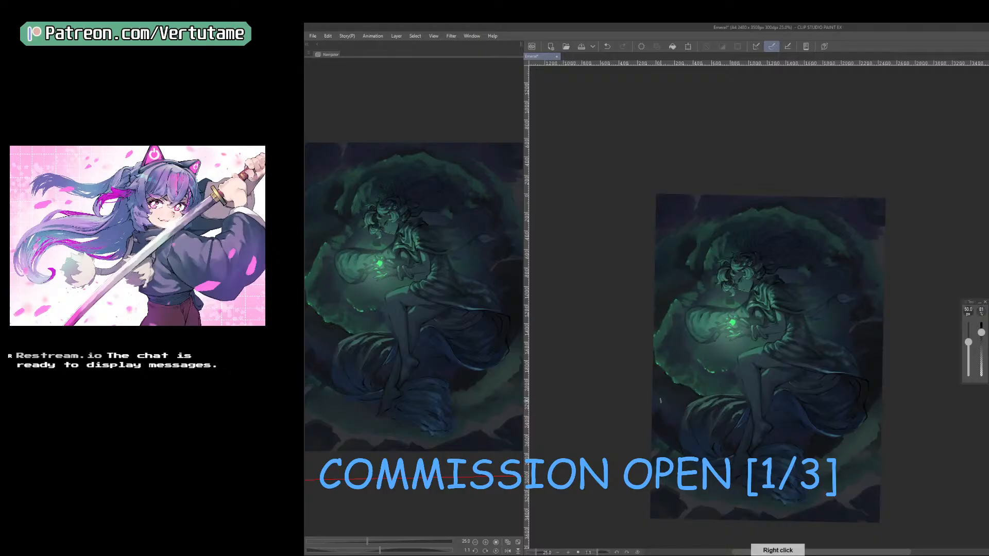
pyautogui.press(']')
pyautogui.press(']')
pyautogui.moveTo(659, 397); pyautogui.dragTo(665, 422)
pyautogui.rightClick(663, 405)
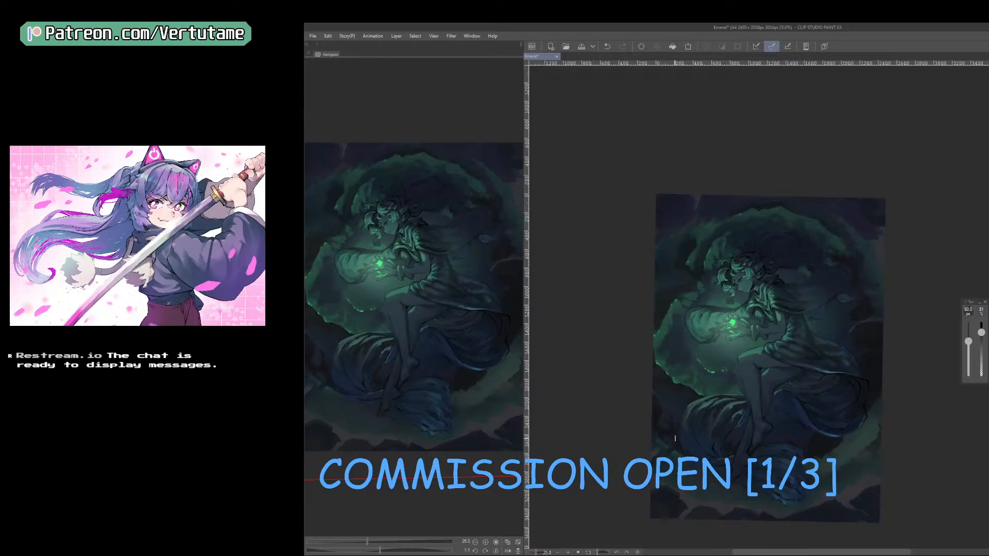
# Touch up the clouds beside the lower-right cloth and paint dark patches up the painting's right edge with a 70 px brush.
pyautogui.rightClick(800, 434)
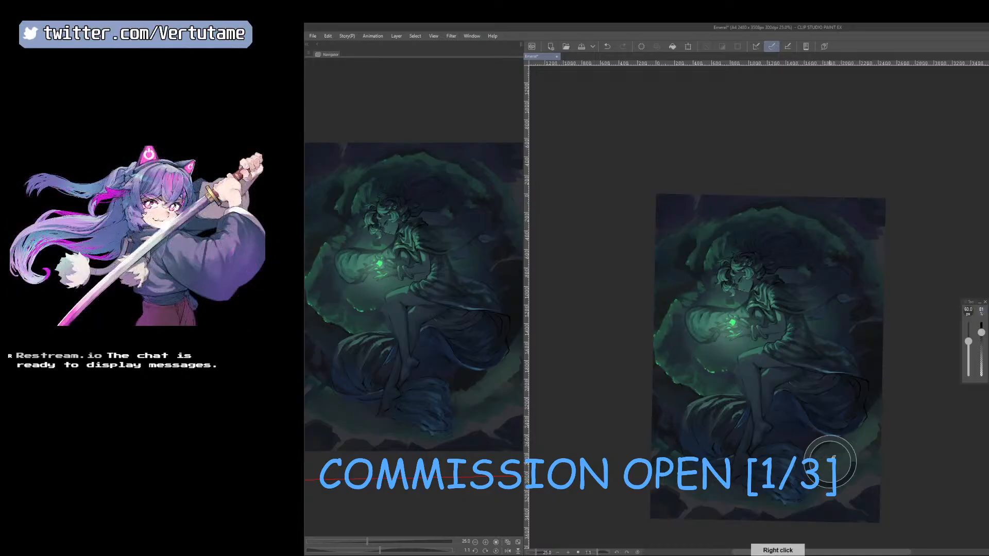
pyautogui.press('e')
pyautogui.moveTo(819, 452)
pyautogui.mouseDown()
pyautogui.moveTo(838, 440)
pyautogui.moveTo(819, 454)
pyautogui.mouseUp()
pyautogui.press('b')
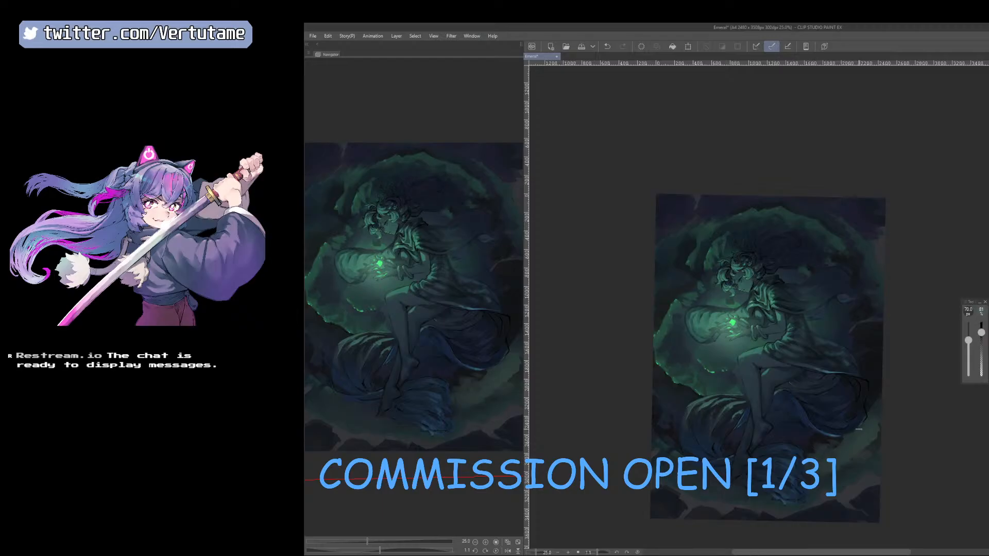
pyautogui.moveTo(871, 407)
pyautogui.mouseDown()
pyautogui.moveTo(882, 389)
pyautogui.moveTo(870, 341)
pyautogui.moveTo(880, 313)
pyautogui.moveTo(876, 325)
pyautogui.mouseUp()
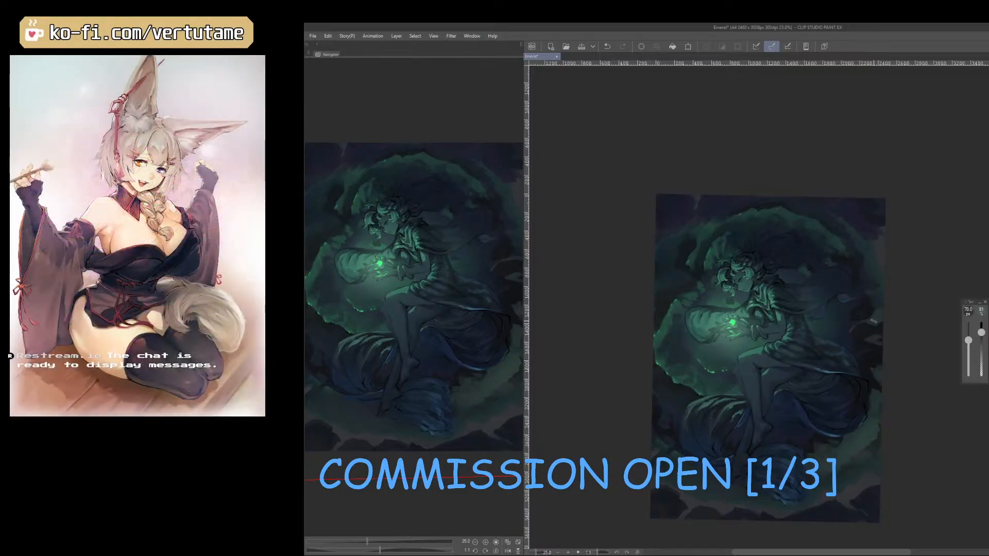
# Refine the dark clouds along the ring's right side with sampled tones and a 70 to 80 px brush, and mirror the canvas.
pyautogui.rightClick(851, 331)
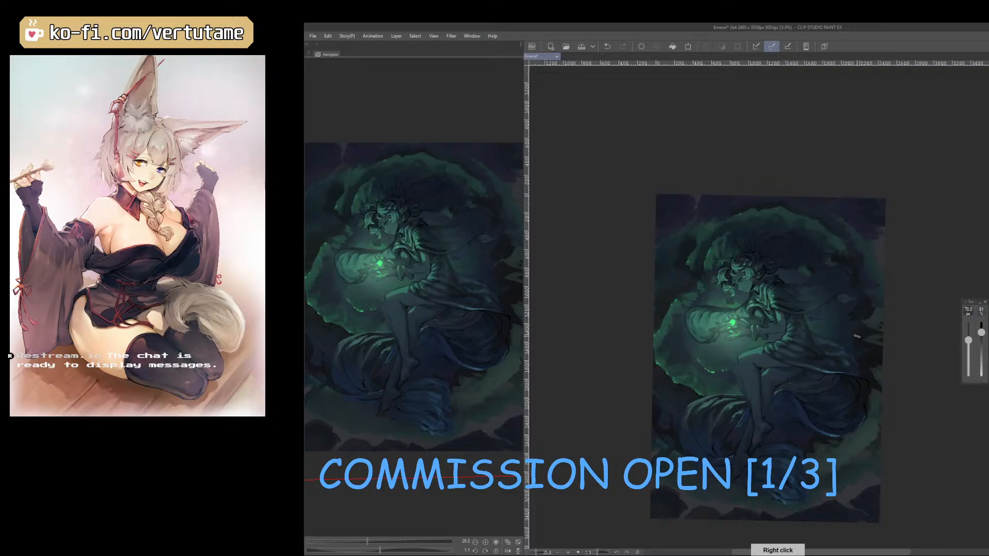
pyautogui.rightClick(867, 308)
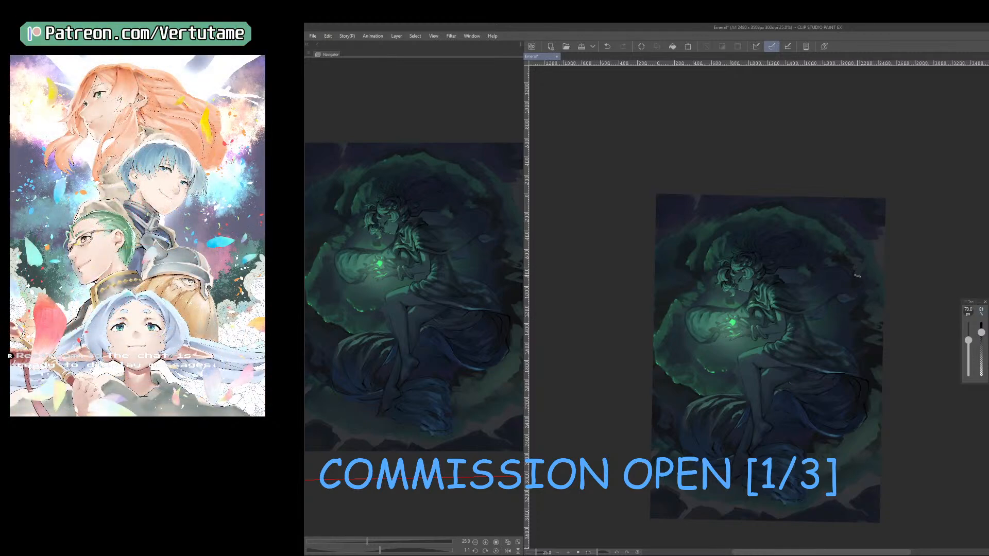
pyautogui.rightClick(841, 245)
pyautogui.press(']')
pyautogui.rightClick(851, 327)
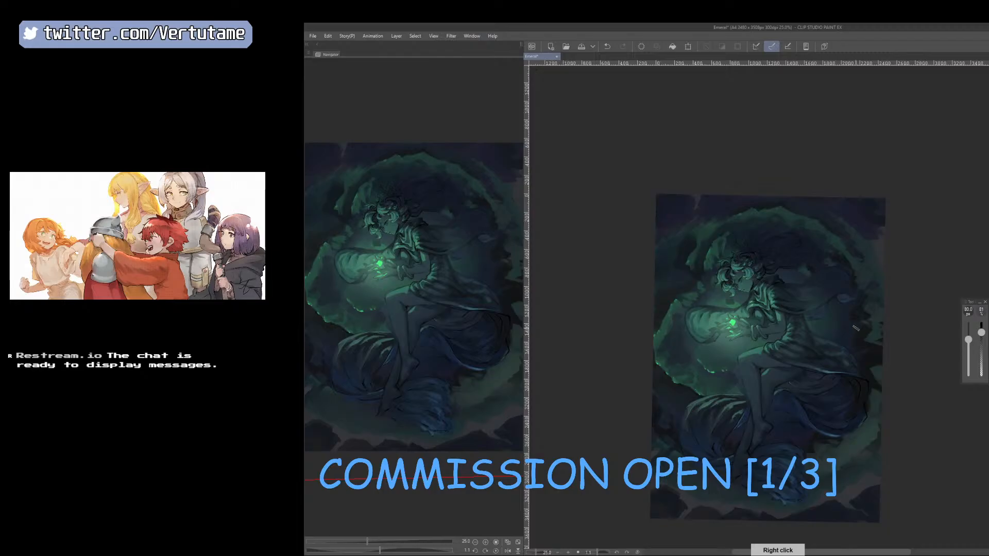
pyautogui.press('h')
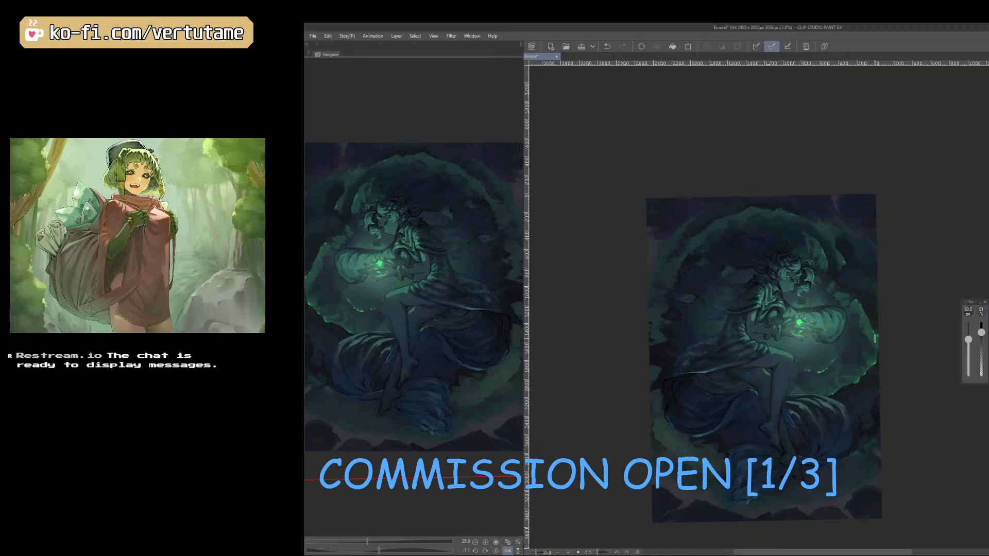
# Paint jagged red cloud patches along the painting's bottom edge beneath the ring, using a brush of about 100 px.
pyautogui.rightClick(663, 480)
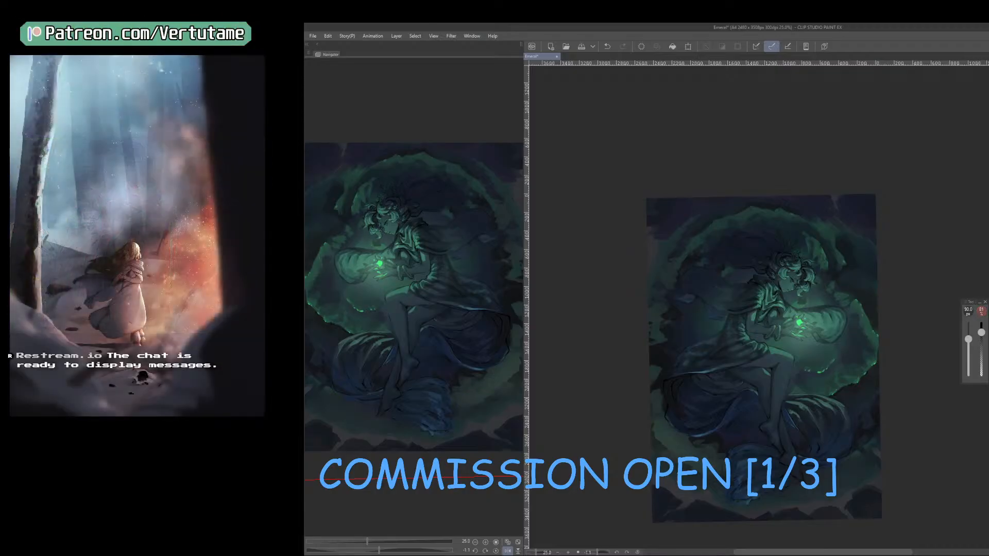
pyautogui.press(']')
pyautogui.press(']')
pyautogui.moveTo(655, 475)
pyautogui.mouseDown()
pyautogui.moveTo(739, 516)
pyautogui.moveTo(844, 504)
pyautogui.mouseUp()
pyautogui.press('[')
pyautogui.press('e')
pyautogui.press('b')
pyautogui.press('e')
pyautogui.press('b')
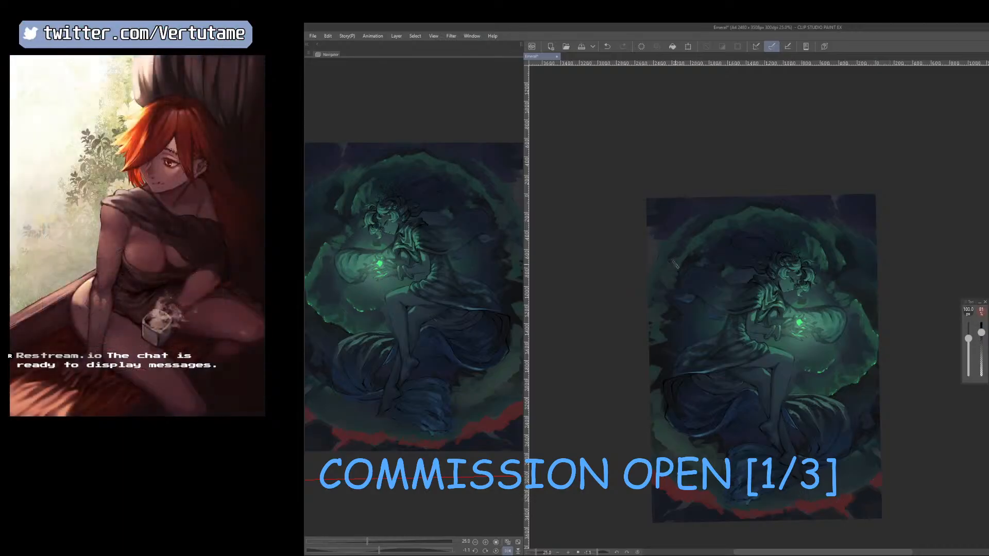
# Paint jagged red patches around the ring's upper outer edge with a brush of about 100 px, and mirror the canvas.
pyautogui.press('[')
pyautogui.moveTo(675, 230)
pyautogui.mouseDown()
pyautogui.moveTo(649, 263)
pyautogui.moveTo(646, 232)
pyautogui.moveTo(648, 259)
pyautogui.moveTo(677, 221)
pyautogui.moveTo(748, 203)
pyautogui.moveTo(672, 230)
pyautogui.moveTo(676, 253)
pyautogui.moveTo(667, 255)
pyautogui.mouseUp()
pyautogui.press('e')
pyautogui.press('b')
pyautogui.press('h')
pyautogui.press(']')
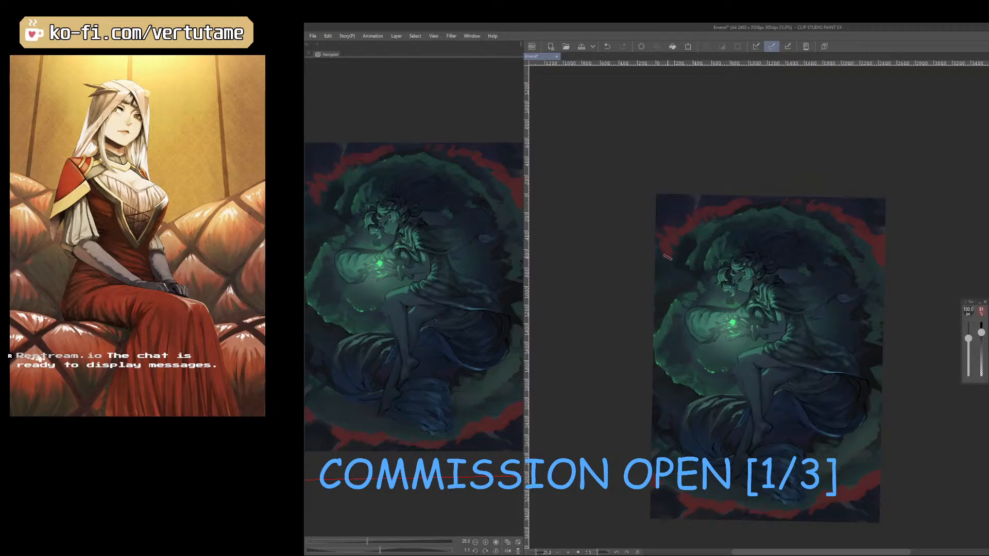
# Clean up the red patches and branch them into the upper-left and lower-right corners, using a 50 to 60 px brush.
pyautogui.press('e')
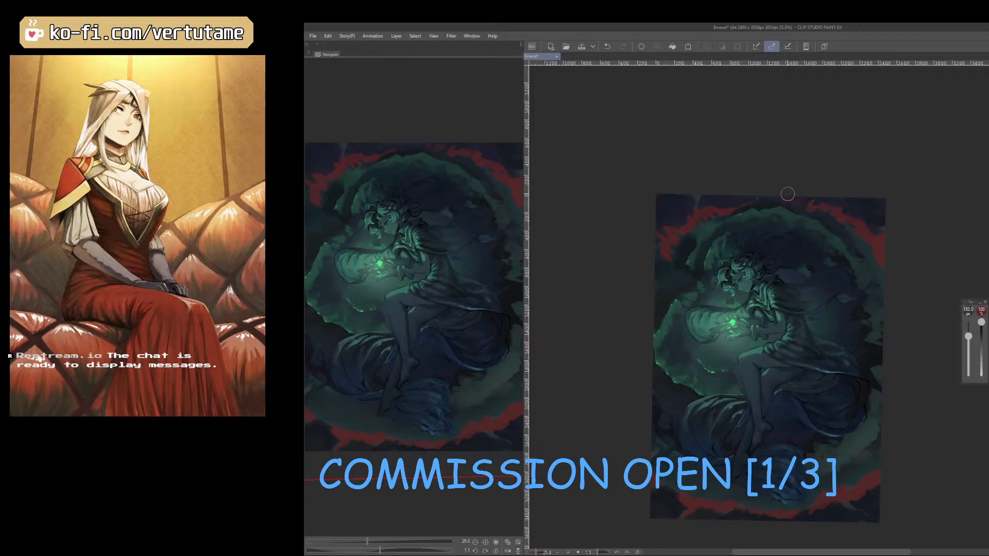
pyautogui.press('[')
pyautogui.press('[')
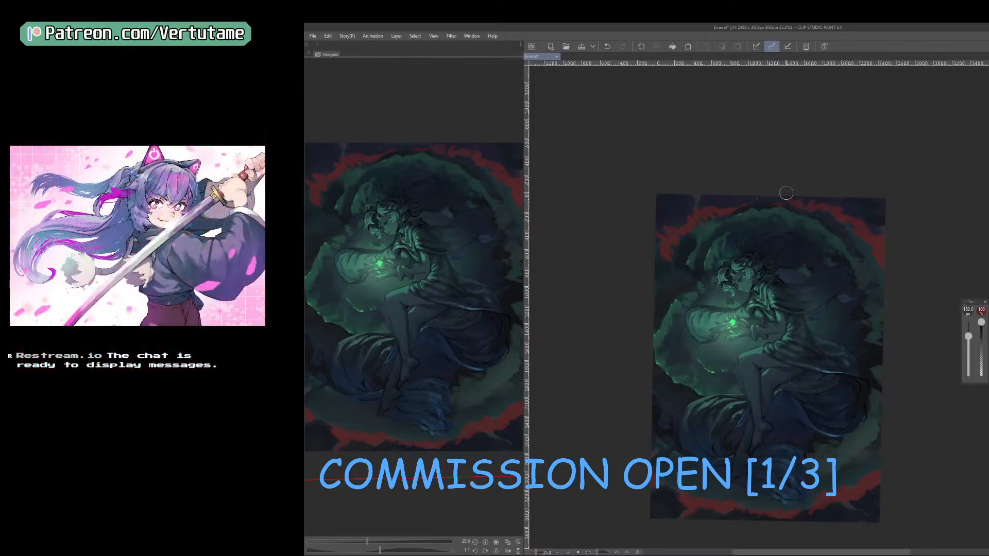
pyautogui.press('b')
pyautogui.press('[')
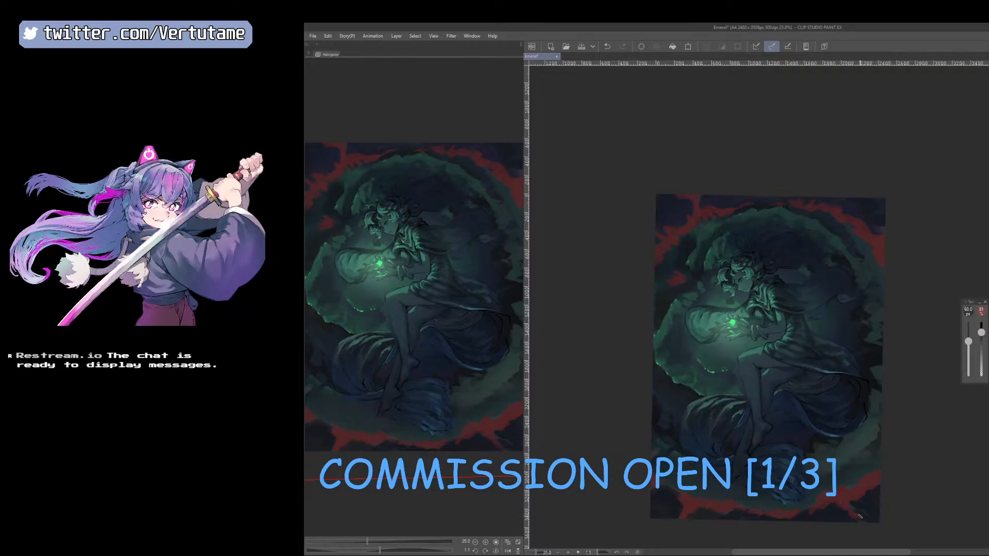
pyautogui.press('[')
pyautogui.moveTo(749, 203); pyautogui.dragTo(760, 205)
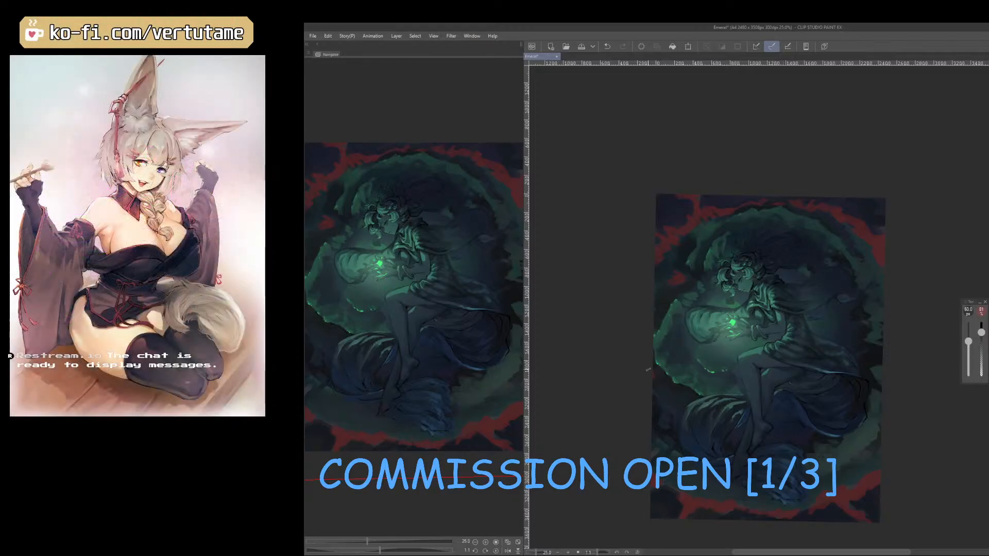
# Paint thin red streaks down the painting's lower-left edge and beside the cloth at the right edge with a 50 px brush, and mirror the canvas.
pyautogui.moveTo(652, 379); pyautogui.dragTo(654, 386)
pyautogui.press('e')
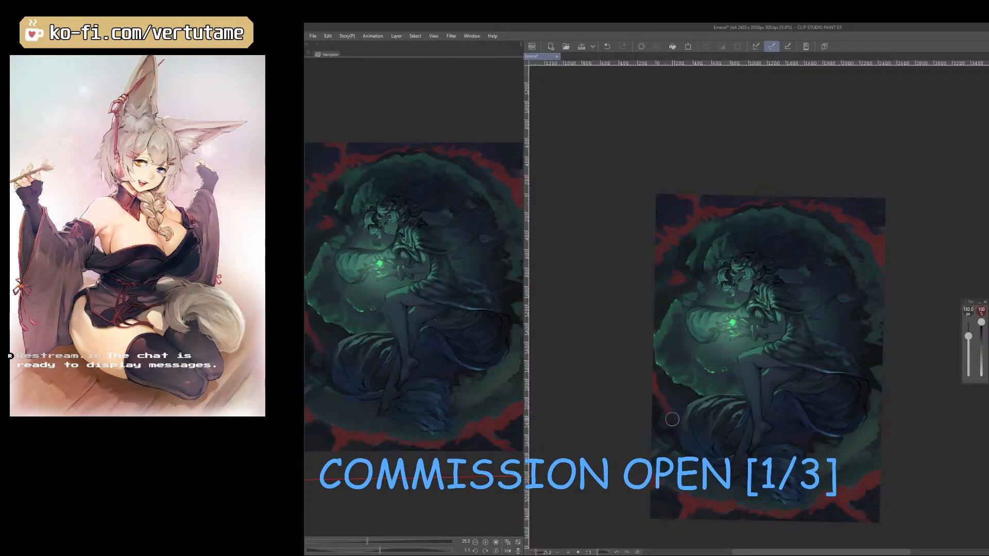
pyautogui.press('b')
pyautogui.press('e')
pyautogui.press('b')
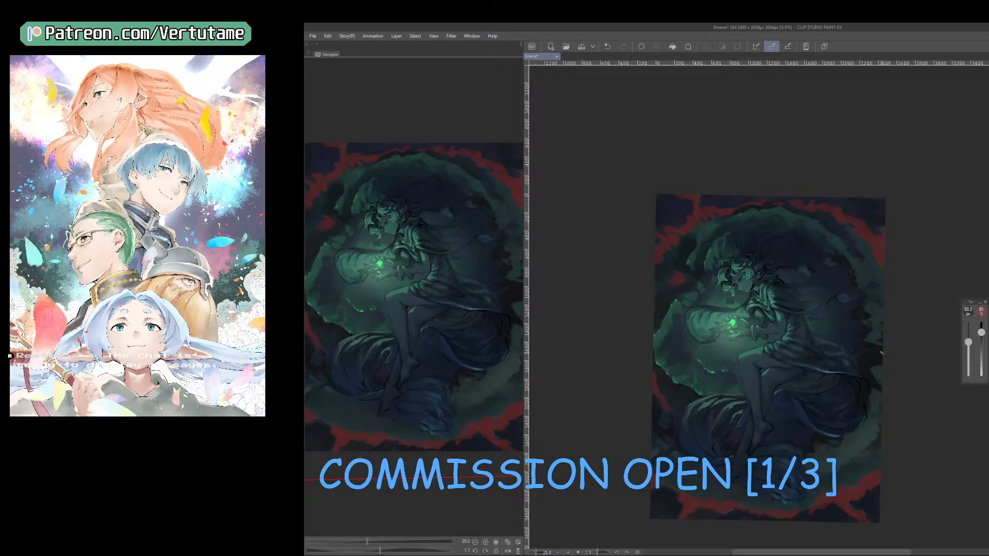
pyautogui.moveTo(881, 354)
pyautogui.mouseDown()
pyautogui.moveTo(869, 377)
pyautogui.moveTo(877, 357)
pyautogui.mouseUp()
pyautogui.press('e')
pyautogui.press('b')
pyautogui.press('h')
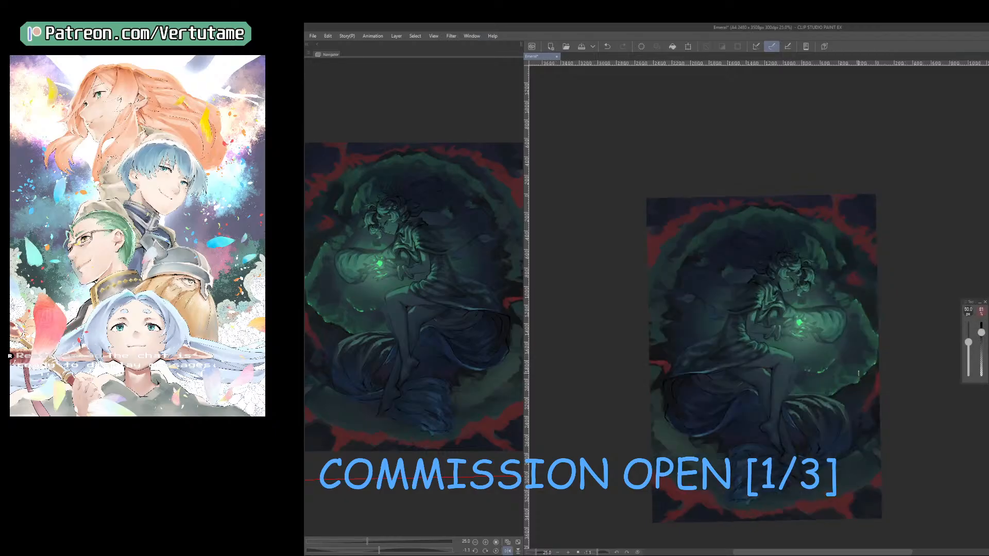
# Flip the canvas back and adjust the red clouds' colour, lowering the luminosity and slightly raising the saturation.
pyautogui.scroll(-2, 858, 373)
pyautogui.press('h')
pyautogui.scroll(-2, 859, 371)
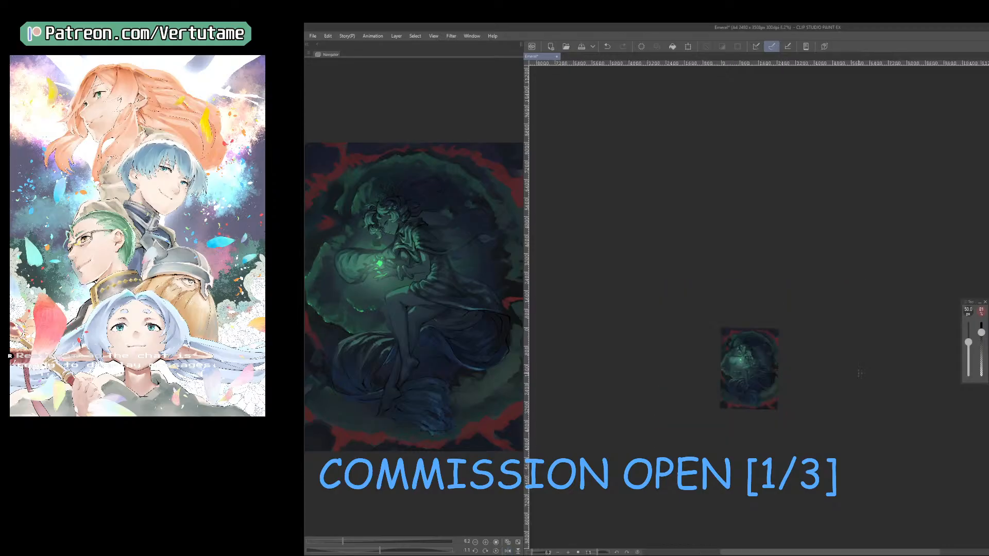
pyautogui.scroll(2, 858, 372)
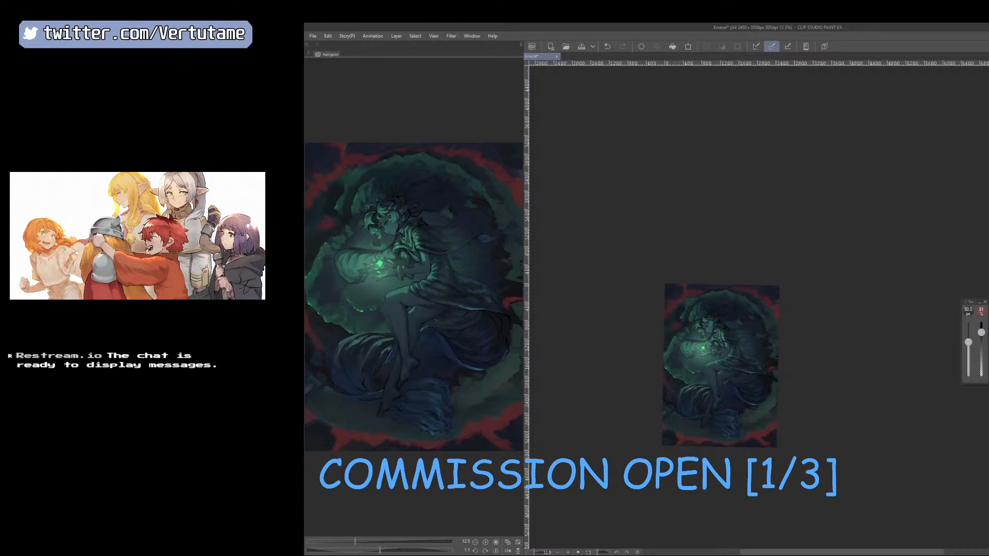
pyautogui.hotkey('ctrl', 'u')
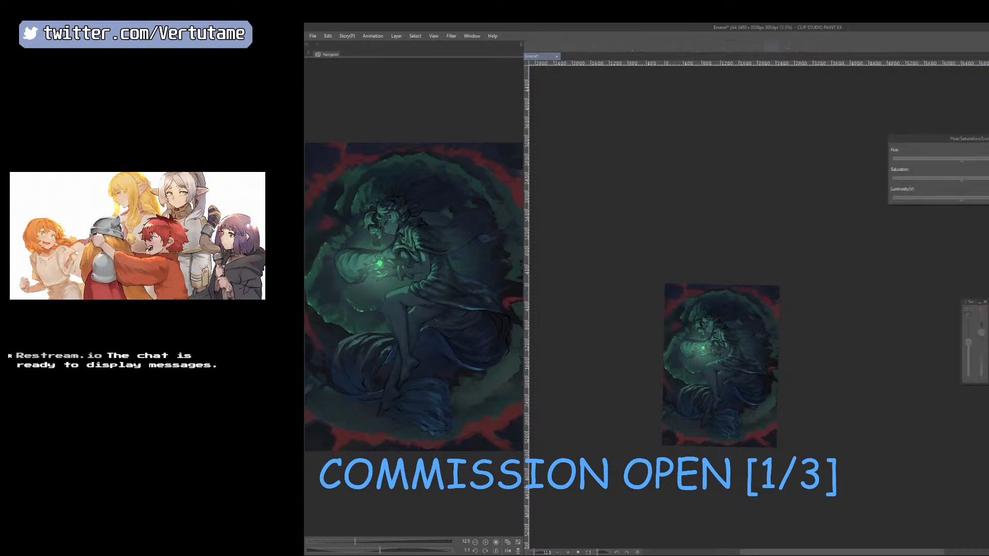
pyautogui.moveTo(950, 197); pyautogui.dragTo(938, 199)
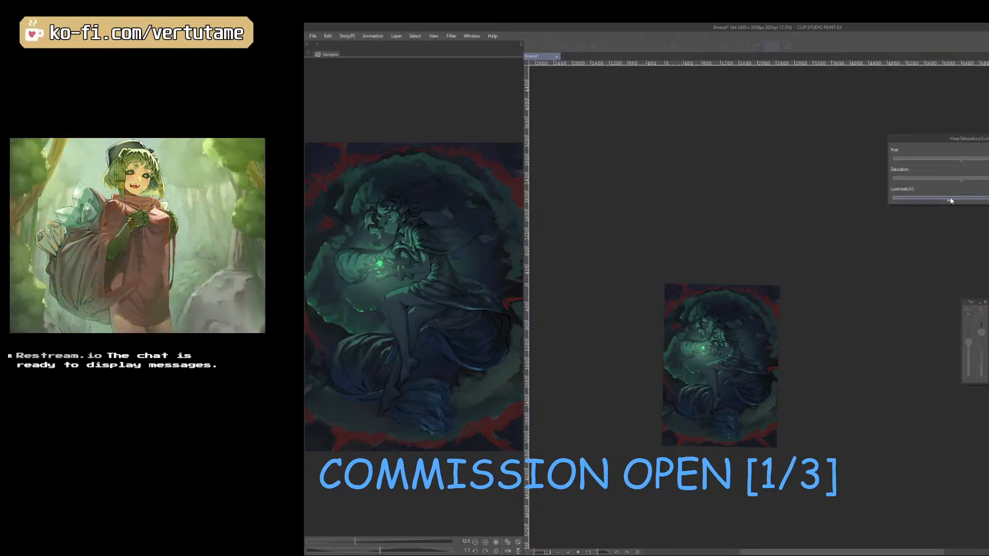
pyautogui.hotkey('ctrl', '+')
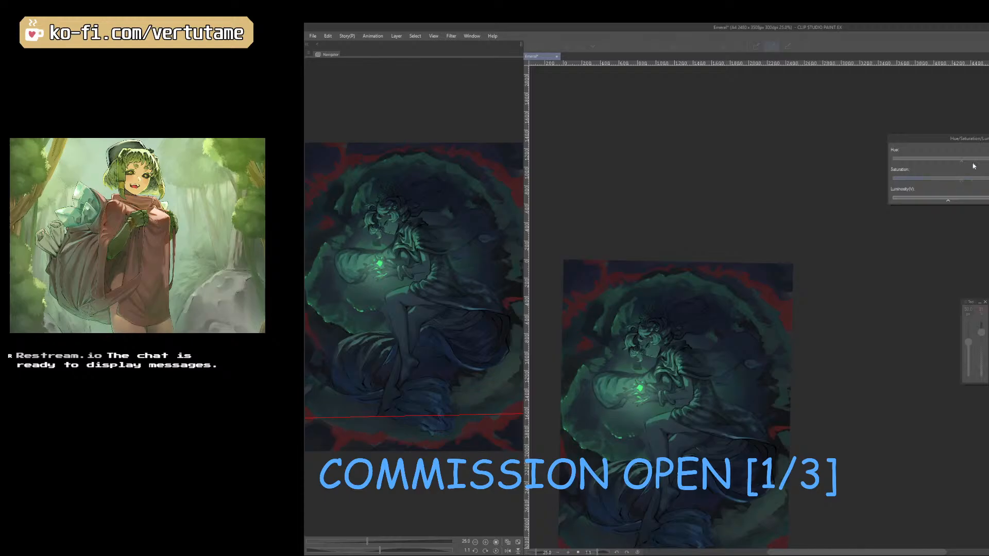
pyautogui.click(962, 161)
pyautogui.click(968, 181)
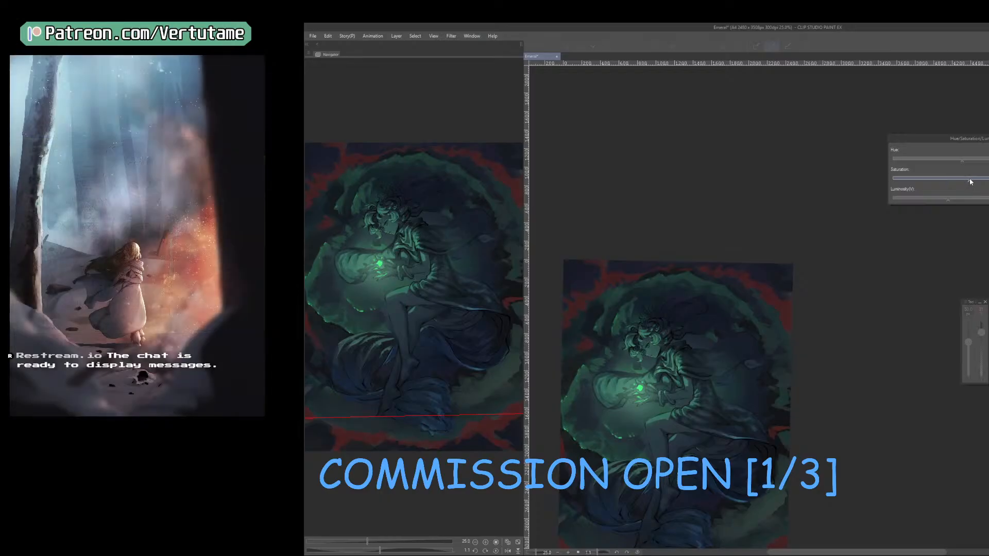
pyautogui.moveTo(752, 424); pyautogui.dragTo(797, 318)
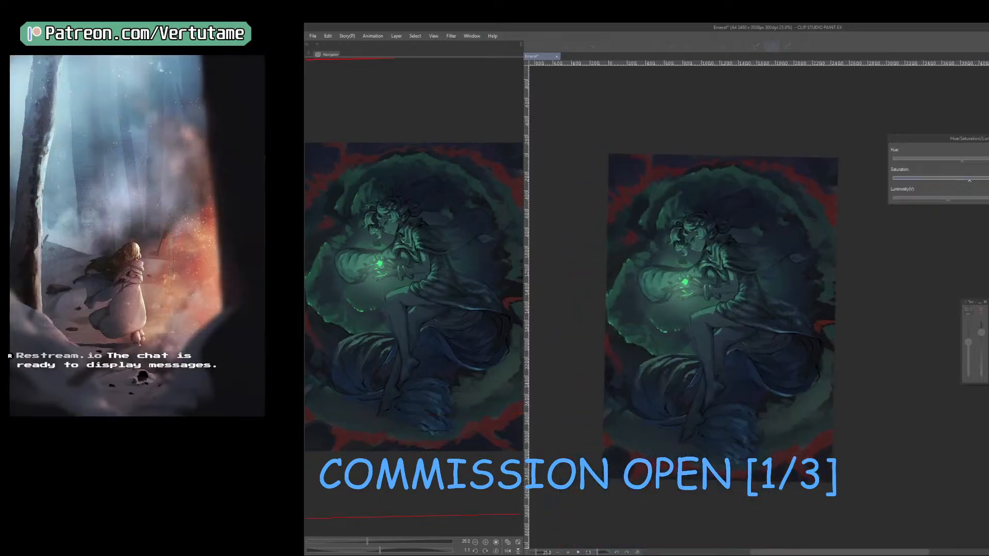
pyautogui.press('Return')
# Touch up the clouds along the painting's lower edge with a sampled tone and a 70 px brush, and tilt the canvas counterclockwise.
pyautogui.rightClick(816, 445)
pyautogui.press(']')
pyautogui.press(']')
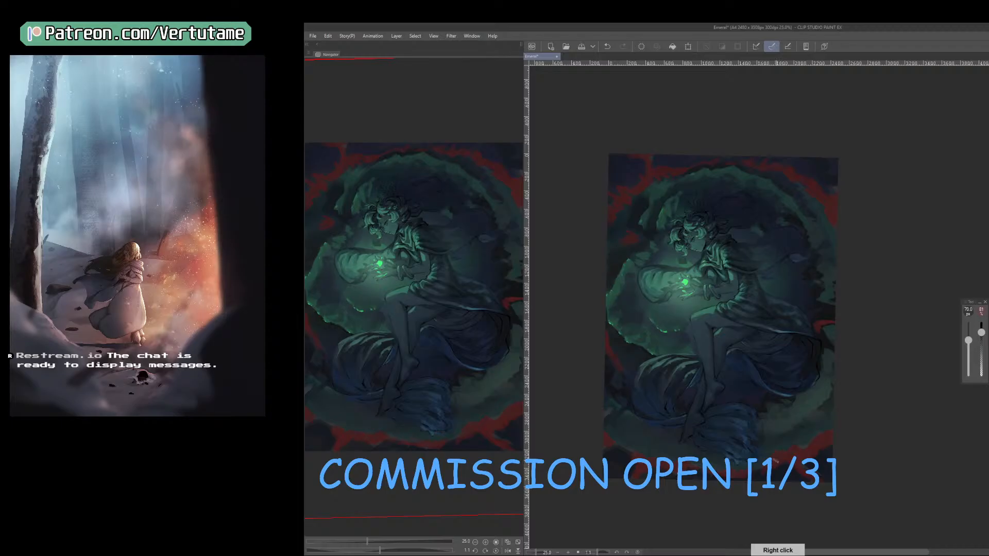
pyautogui.moveTo(762, 473); pyautogui.dragTo(753, 475)
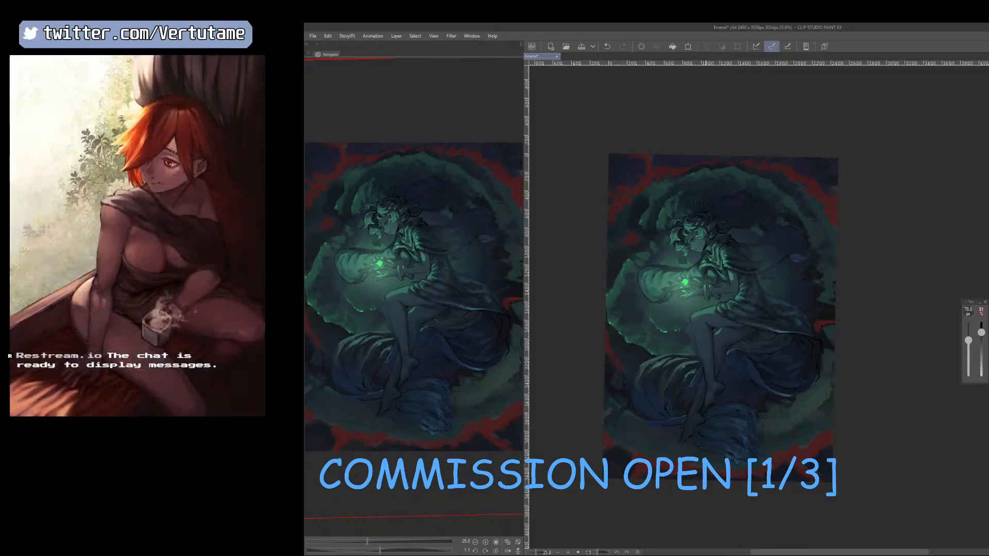
pyautogui.press('e')
pyautogui.moveTo(740, 459); pyautogui.dragTo(776, 462)
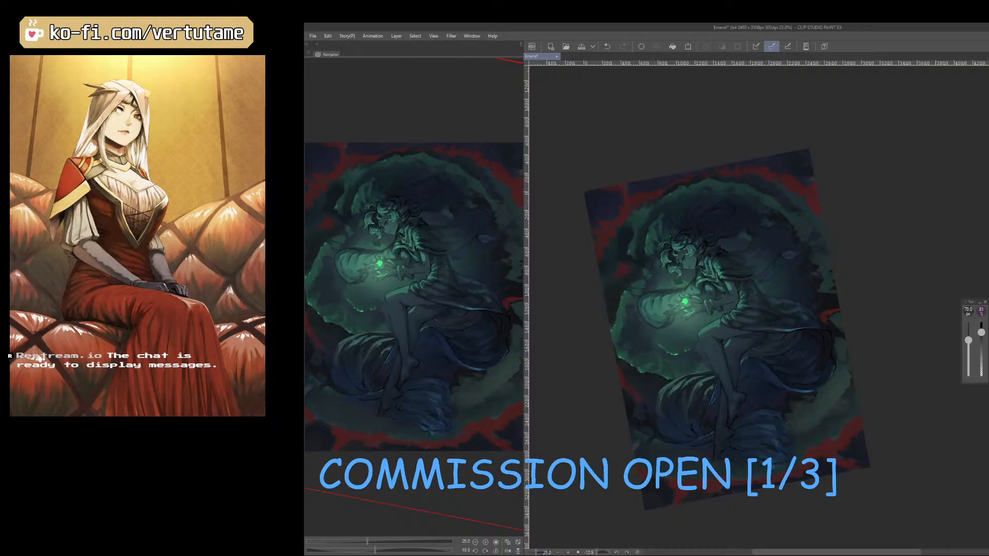
pyautogui.press('b')
pyautogui.moveTo(664, 275); pyautogui.dragTo(648, 280)
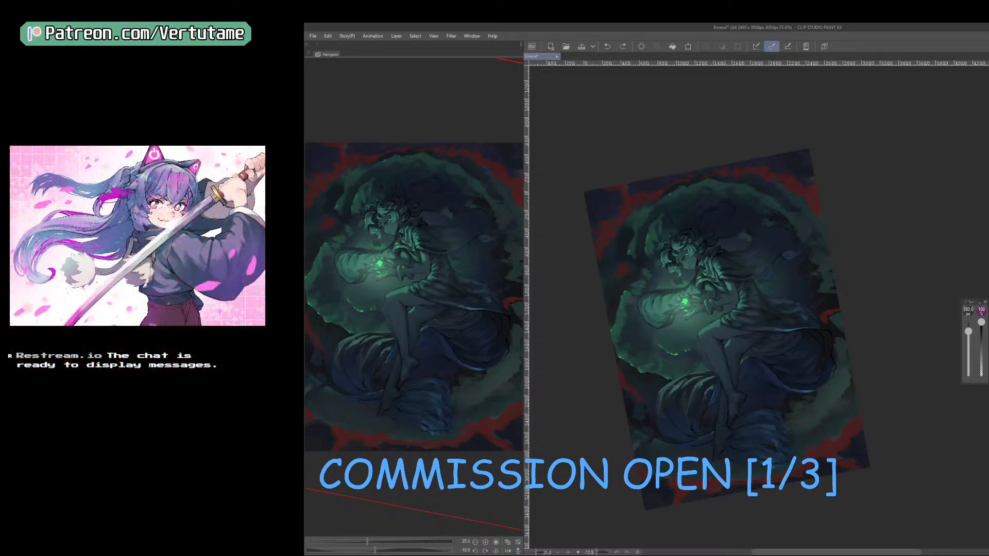
# Tint the red clouds along the painting's top with broad soft magenta strokes, undoing the first stroke and enlarging the brush.
pyautogui.moveTo(630, 205)
pyautogui.mouseDown()
pyautogui.moveTo(604, 246)
pyautogui.moveTo(704, 183)
pyautogui.mouseUp()
pyautogui.hotkey('ctrl', 'z')
pyautogui.press(']')
pyautogui.press(']')
pyautogui.moveTo(579, 201); pyautogui.dragTo(800, 187)
pyautogui.press(']')
# Level the canvas and tint the red clouds along the bottom edge magenta with a 700 px brush, redoing the first stroke.
pyautogui.press(']')
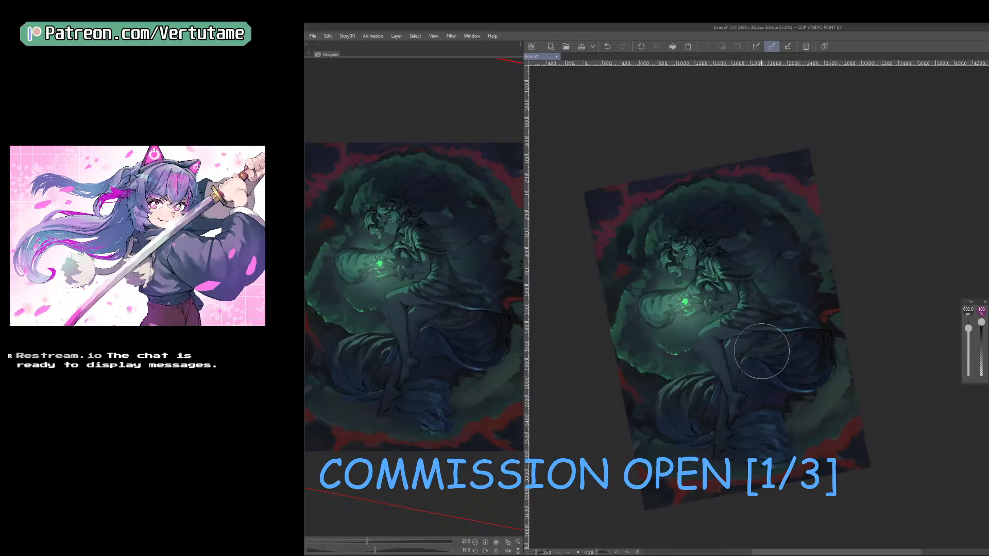
pyautogui.press(']')
pyautogui.moveTo(742, 495)
pyautogui.mouseDown()
pyautogui.moveTo(679, 479)
pyautogui.moveTo(868, 453)
pyautogui.moveTo(877, 474)
pyautogui.moveTo(856, 464)
pyautogui.mouseUp()
pyautogui.hotkey('ctrl', 'z')
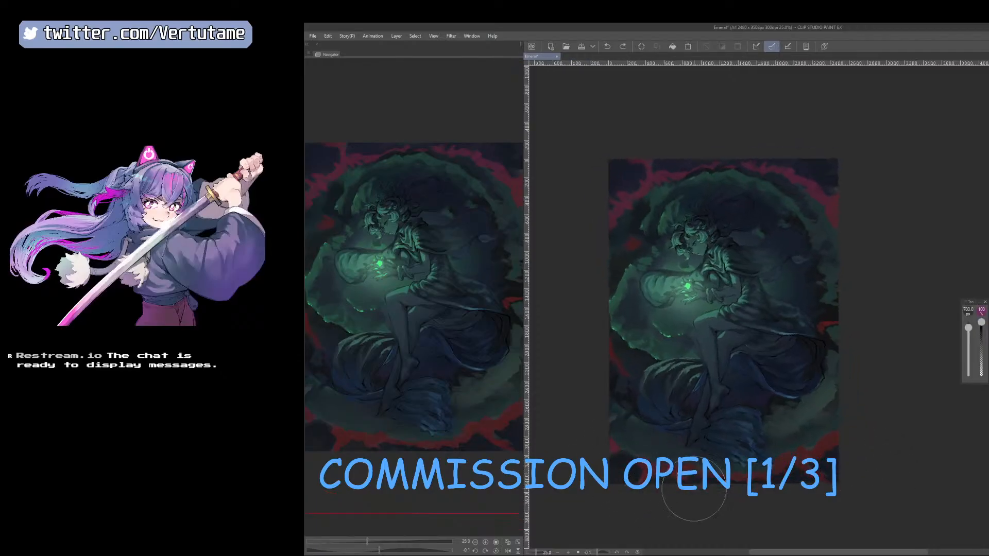
pyautogui.moveTo(694, 488)
pyautogui.mouseDown()
pyautogui.moveTo(856, 471)
pyautogui.moveTo(798, 489)
pyautogui.mouseUp()
pyautogui.press(']')
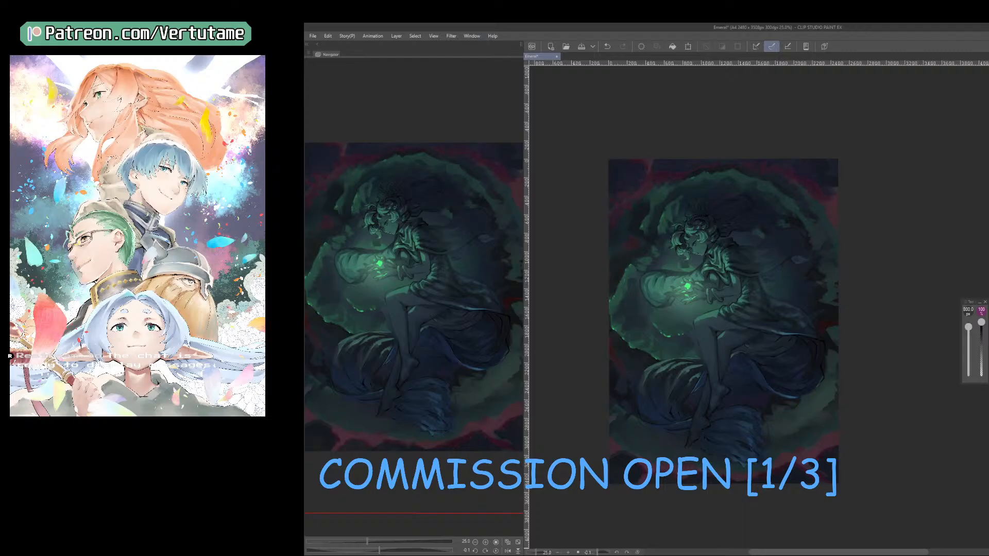
# Undo the last two changes and retune the red clouds' colour, lowering luminosity and saturation and trying a stronger saturation.
pyautogui.hotkey('ctrl', 'z')
pyautogui.hotkey('ctrl', 'z')
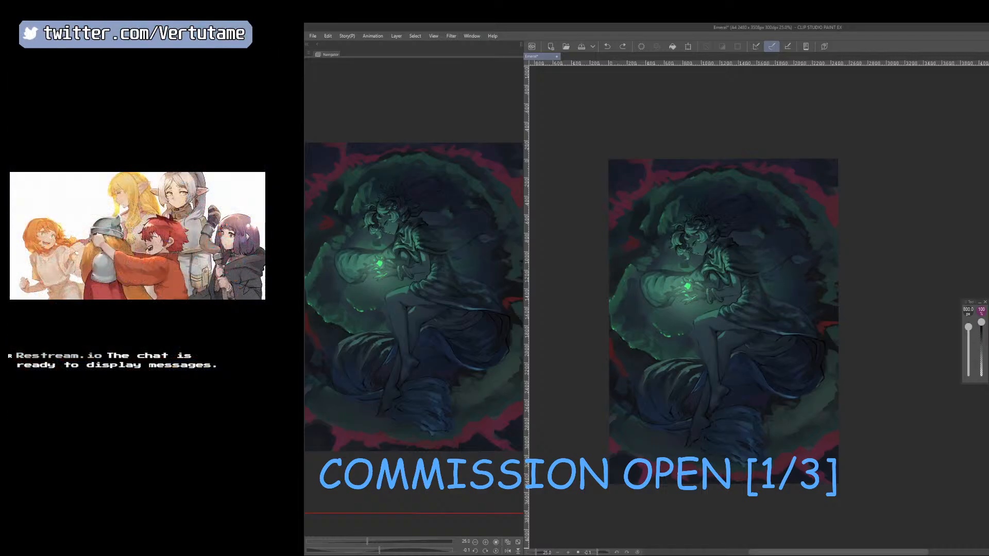
pyautogui.hotkey('ctrl', 'u')
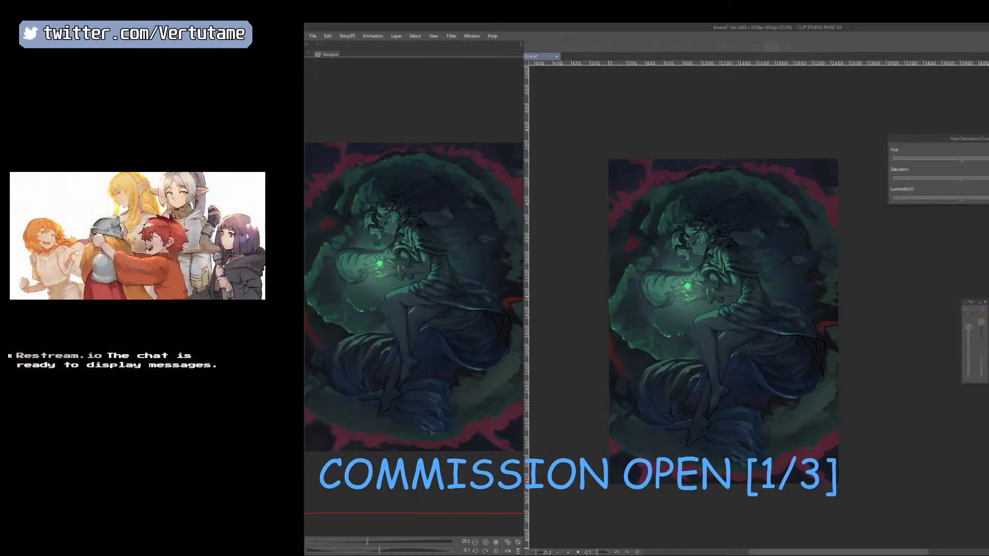
pyautogui.moveTo(931, 198); pyautogui.dragTo(947, 178)
pyautogui.click(930, 198)
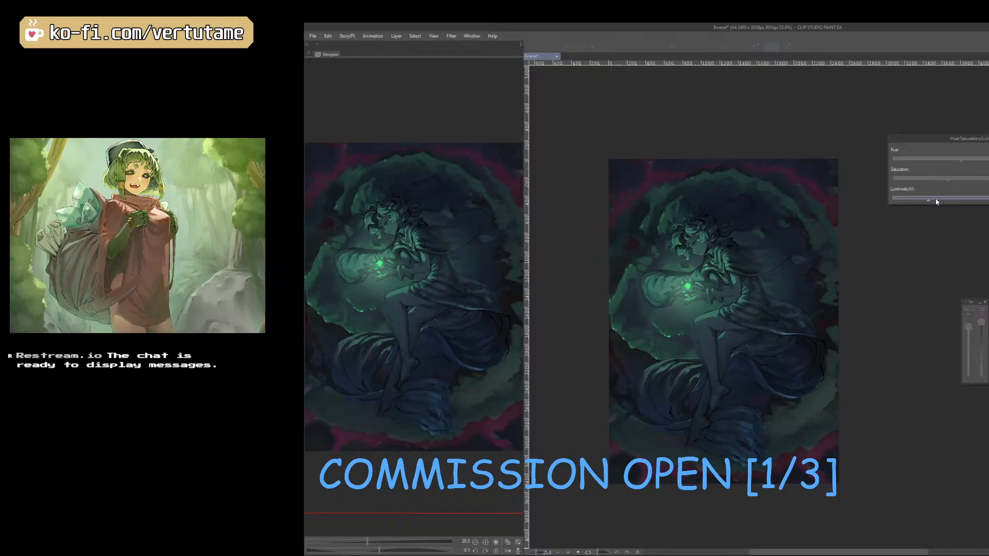
pyautogui.click(942, 179)
pyautogui.moveTo(941, 180); pyautogui.dragTo(945, 181)
pyautogui.click(928, 200)
pyautogui.press('Return')
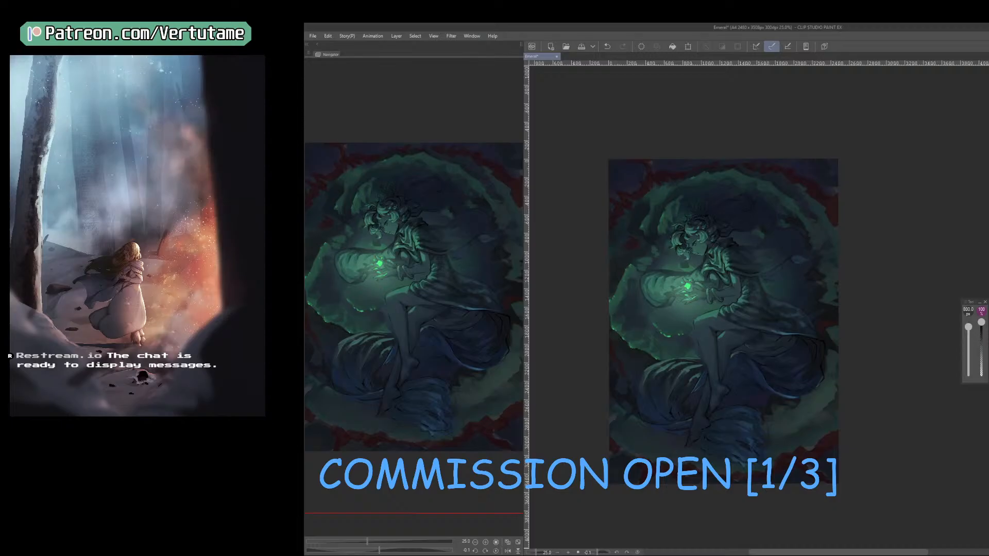
pyautogui.hotkey('ctrl', 'u')
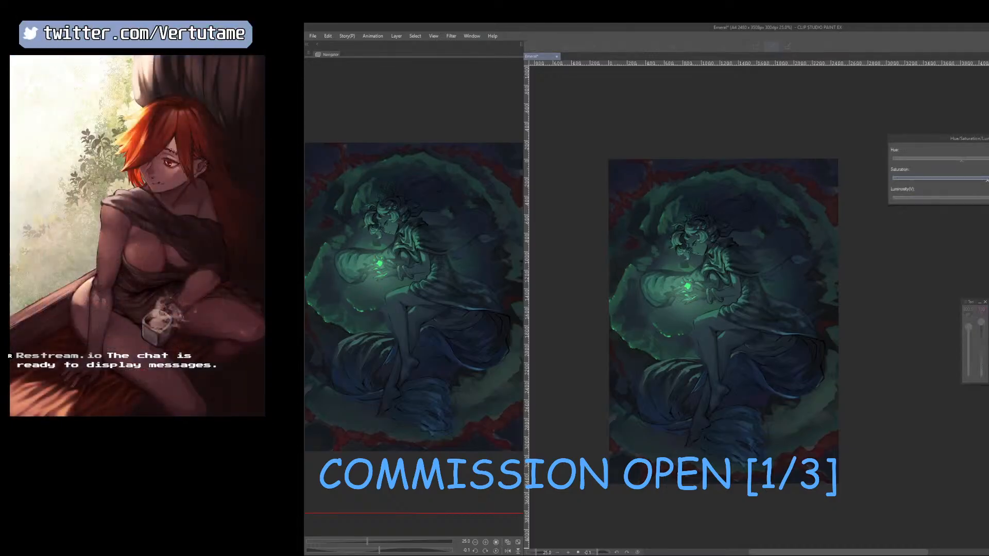
pyautogui.press('Return')
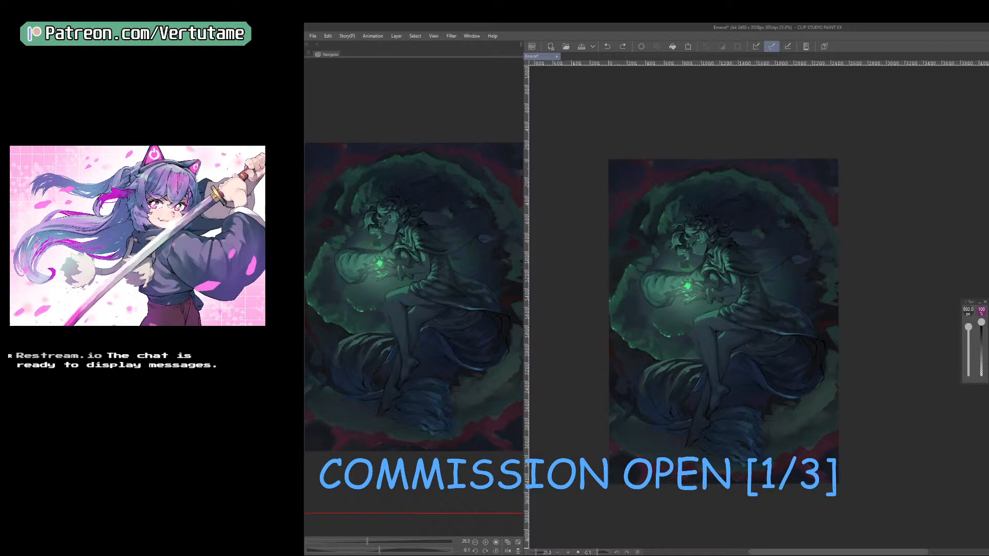
# Paint dark strokes behind the figure's back with a sampled tone and a 70 px brush, and clean them up with a 100 px eraser.
pyautogui.rightClick(810, 274)
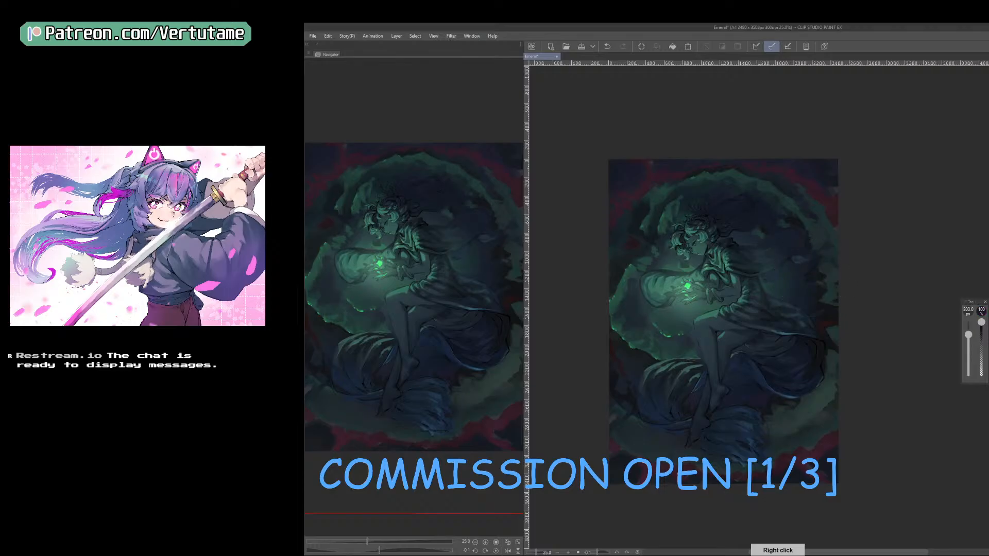
pyautogui.press('b')
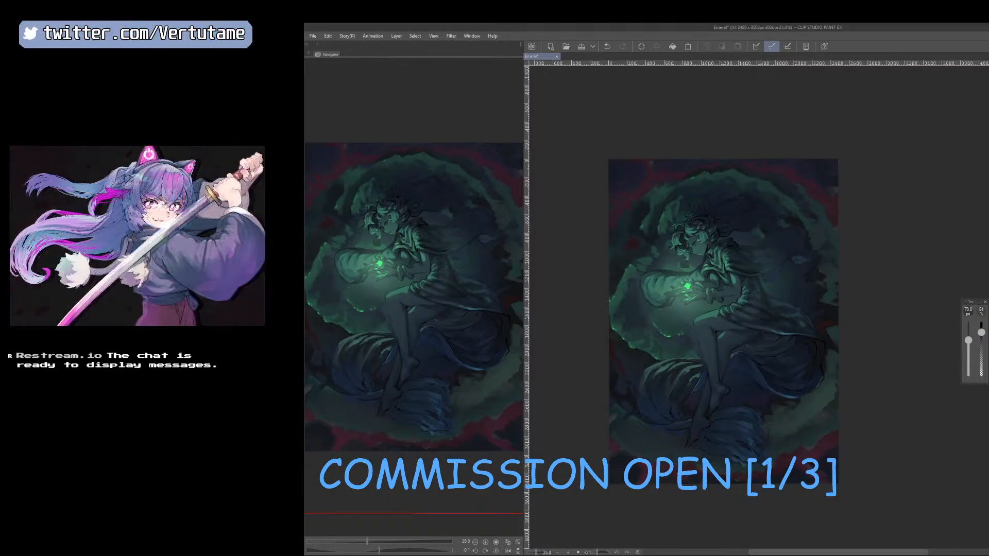
pyautogui.moveTo(740, 237)
pyautogui.mouseDown()
pyautogui.moveTo(761, 241)
pyautogui.moveTo(795, 287)
pyautogui.mouseUp()
pyautogui.press('e')
pyautogui.press(']')
pyautogui.press(']')
pyautogui.moveTo(742, 236); pyautogui.dragTo(737, 248)
pyautogui.press('b')
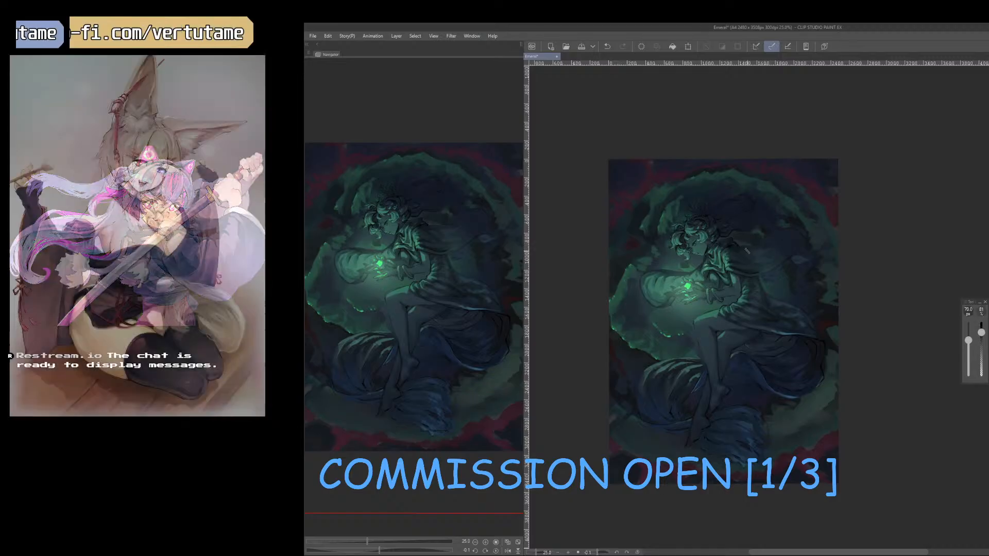
# Rotate the canvas sideways and clean up the dark area behind the figure's back with a 90 px eraser.
pyautogui.moveTo(751, 411); pyautogui.dragTo(863, 349)
pyautogui.press('e')
pyautogui.press('[')
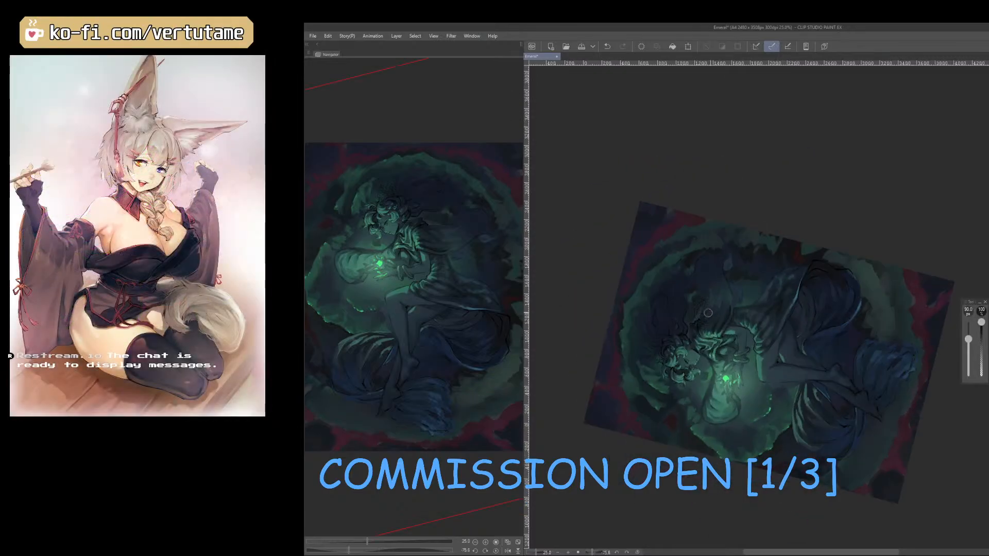
pyautogui.moveTo(701, 319); pyautogui.dragTo(694, 325)
pyautogui.press('b')
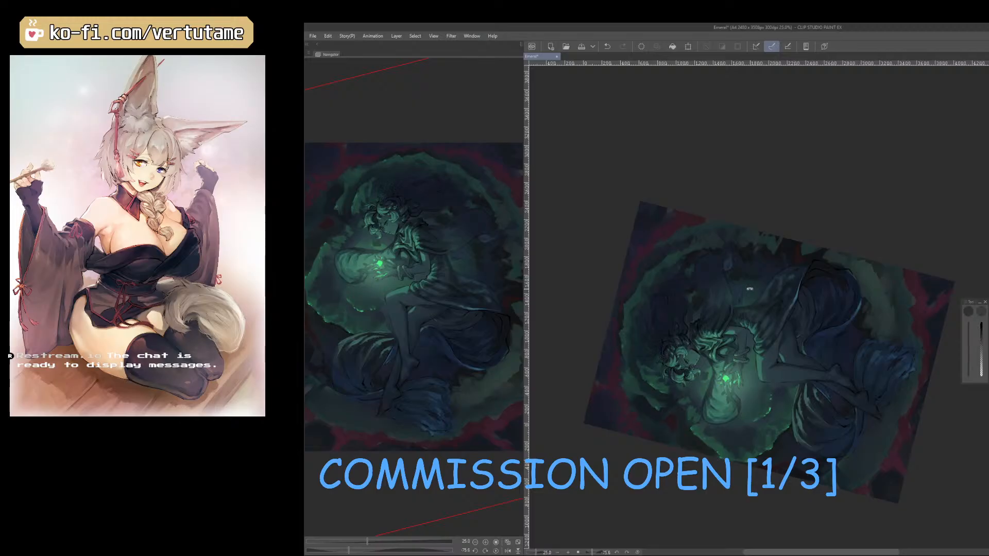
# Mirror and rotate the canvas, and touch up the clouds beneath the glowing hands with a 70 px brush and a 100 px eraser.
pyautogui.moveTo(750, 281); pyautogui.dragTo(770, 277)
pyautogui.rightClick(772, 274)
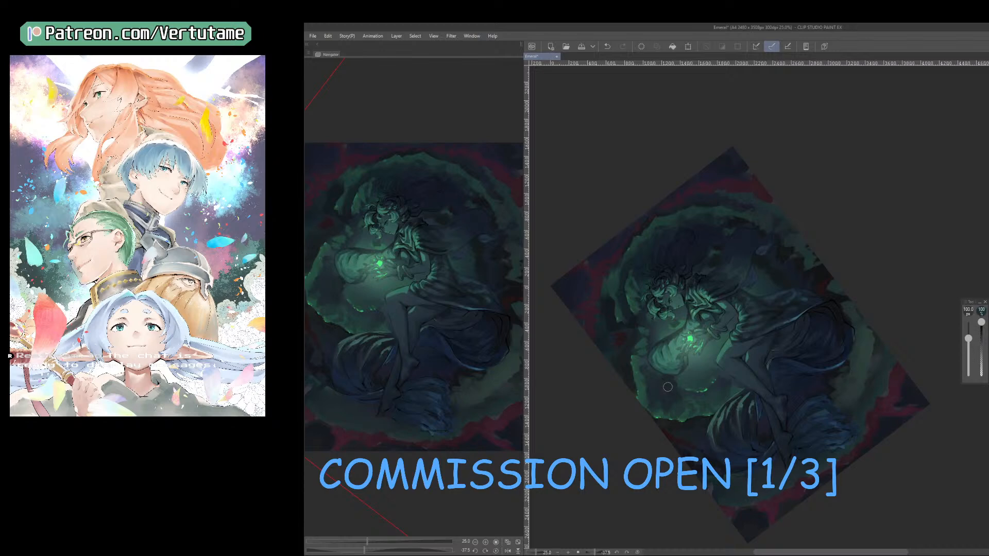
pyautogui.press('h')
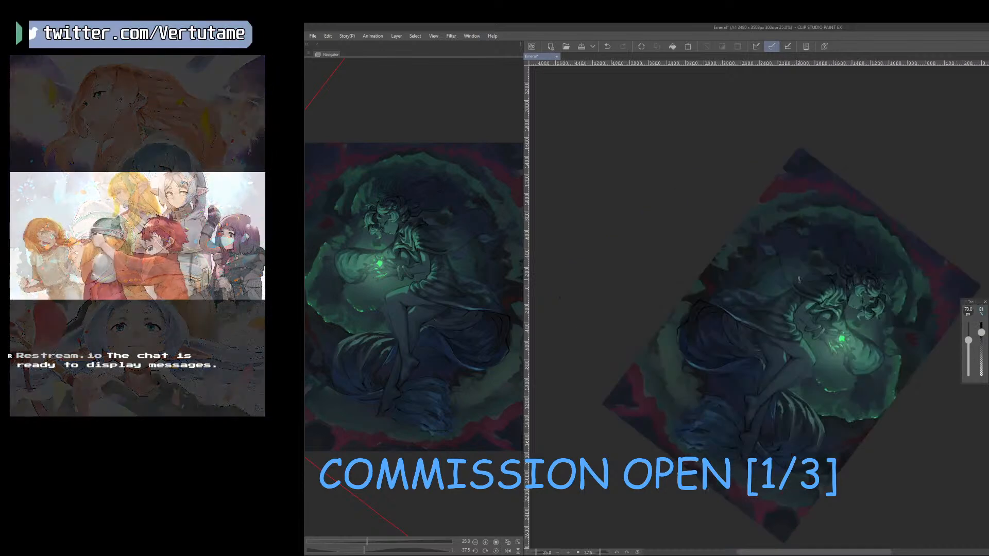
pyautogui.moveTo(760, 260); pyautogui.dragTo(714, 305)
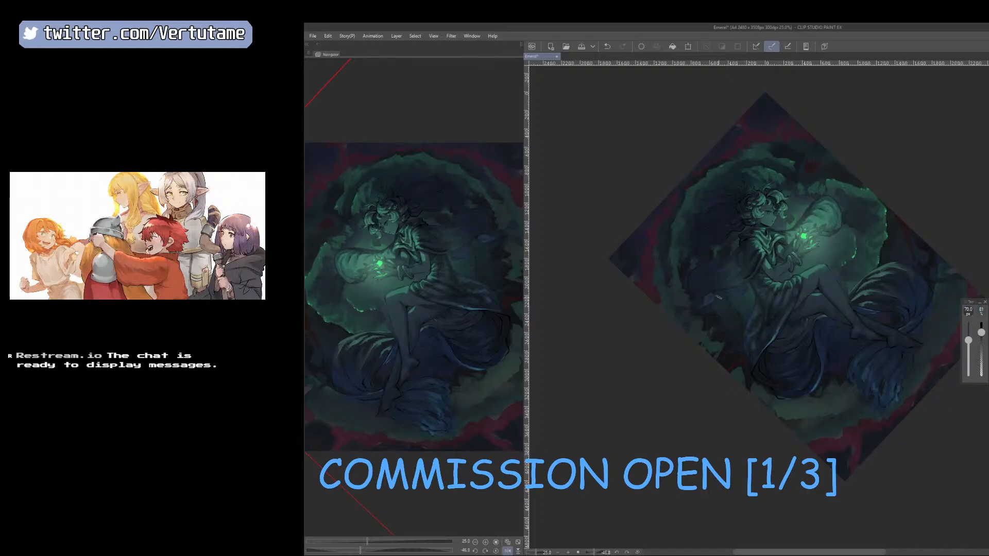
pyautogui.press('e')
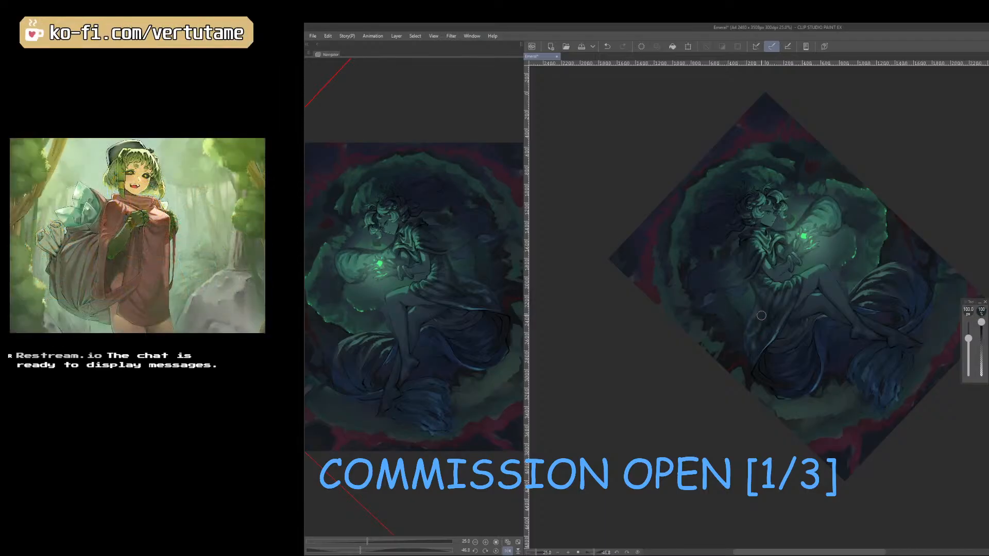
pyautogui.press('r')
pyautogui.moveTo(855, 232); pyautogui.dragTo(882, 285)
pyautogui.press('b')
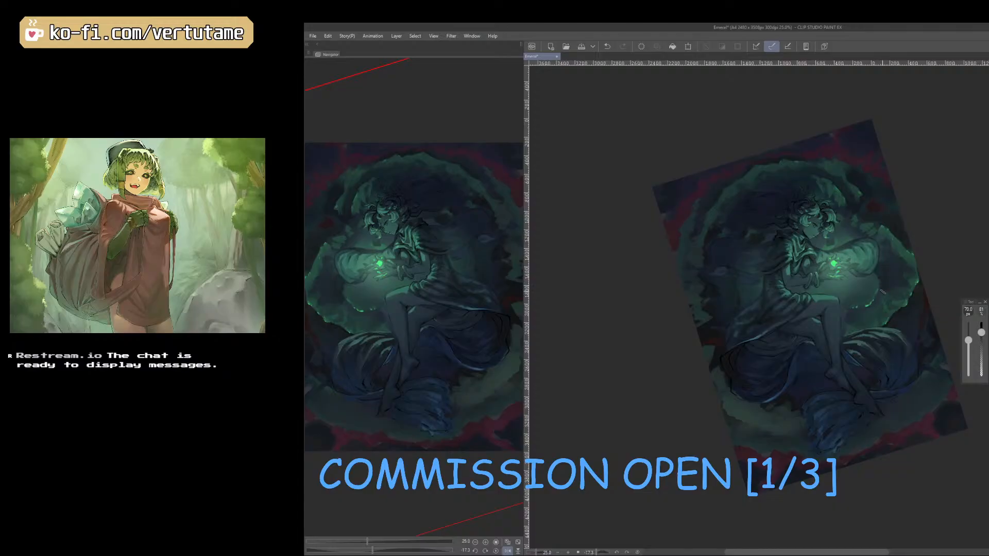
pyautogui.keyDown('alt'); pyautogui.click(848, 318); pyautogui.keyUp('alt')
pyautogui.moveTo(860, 280); pyautogui.dragTo(831, 290)
pyautogui.keyDown('alt'); pyautogui.click(843, 288); pyautogui.keyUp('alt')
pyautogui.press('e')
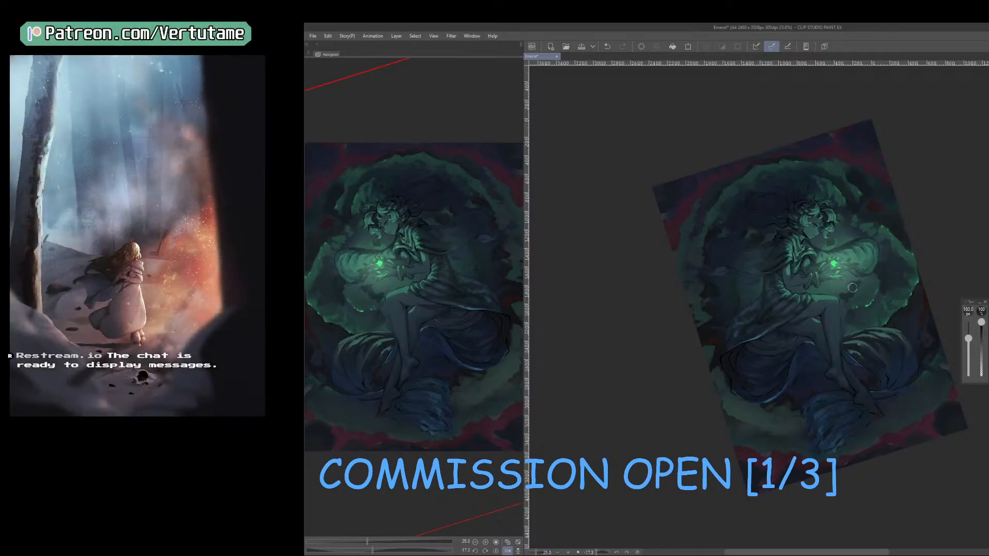
pyautogui.press('b')
# Unmirror the canvas and rework the glow between the face and the glowing smoke with a 70 px brush and an 80 px eraser.
pyautogui.press('h')
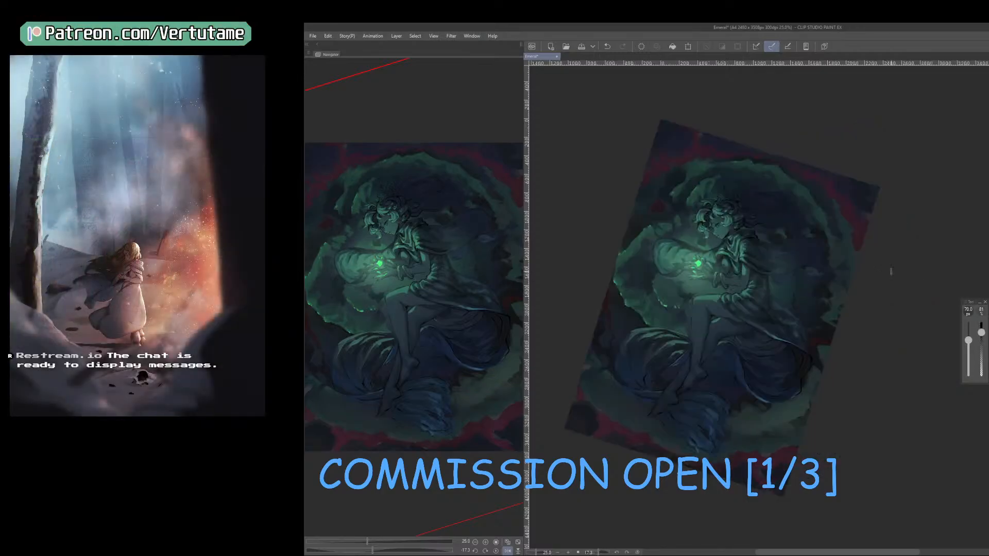
pyautogui.moveTo(781, 360); pyautogui.dragTo(790, 356)
pyautogui.moveTo(682, 260); pyautogui.dragTo(700, 249)
pyautogui.press('e')
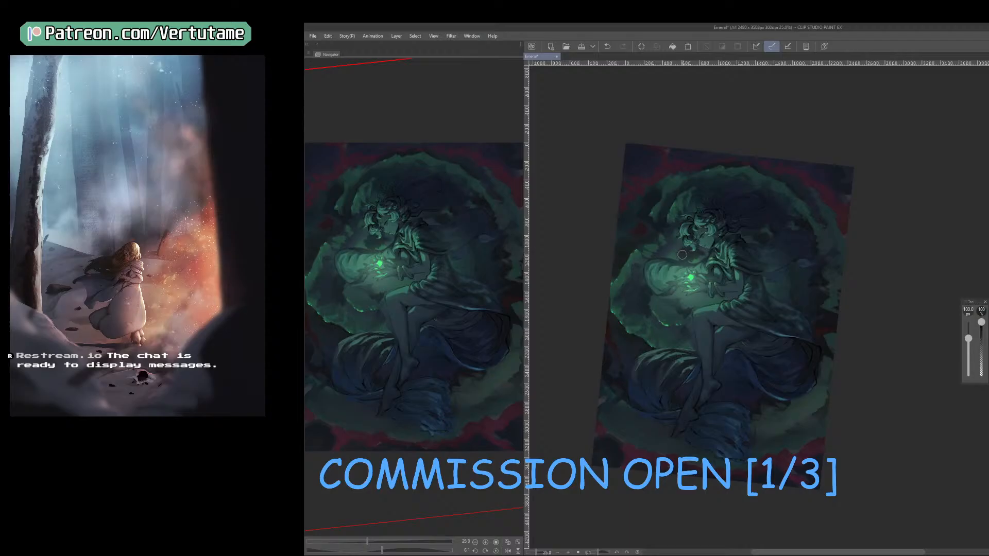
pyautogui.press('b')
pyautogui.press('e')
pyautogui.press('[')
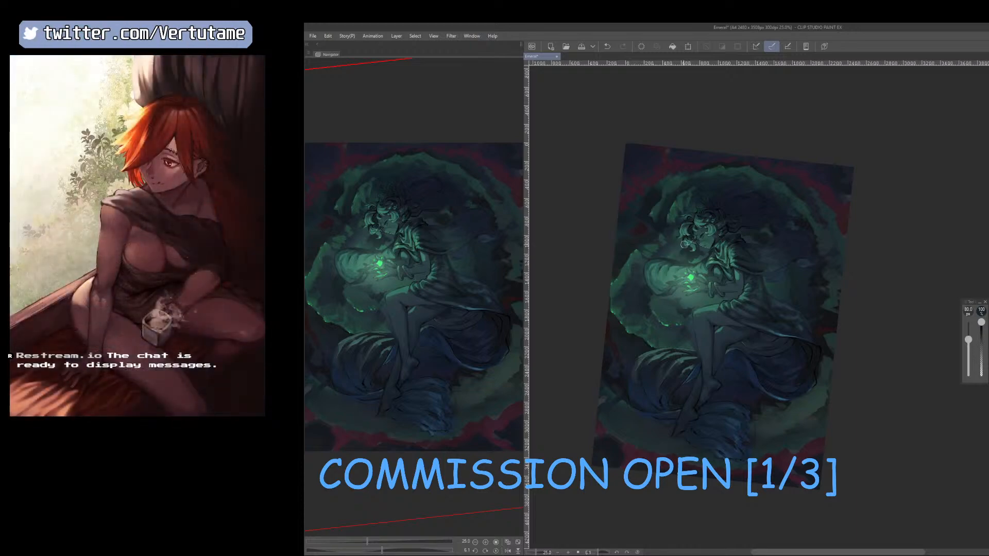
pyautogui.press('b')
pyautogui.press('e')
pyautogui.moveTo(702, 256); pyautogui.dragTo(672, 319)
pyautogui.press('b')
pyautogui.press('e')
pyautogui.press('b')
# Check the mirrored painting up close and soften the area between the chin and the glowing hands with a 90 to 120 px eraser.
pyautogui.press('h')
pyautogui.scroll(1, 764, 435)
pyautogui.scroll(1, 826, 468)
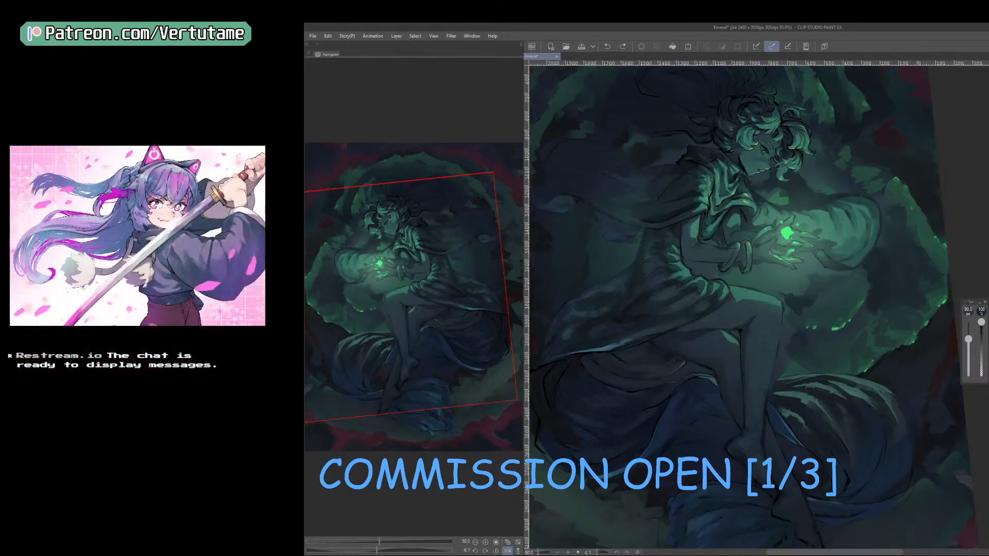
pyautogui.moveTo(757, 156); pyautogui.dragTo(744, 178)
pyautogui.moveTo(779, 148); pyautogui.dragTo(741, 148)
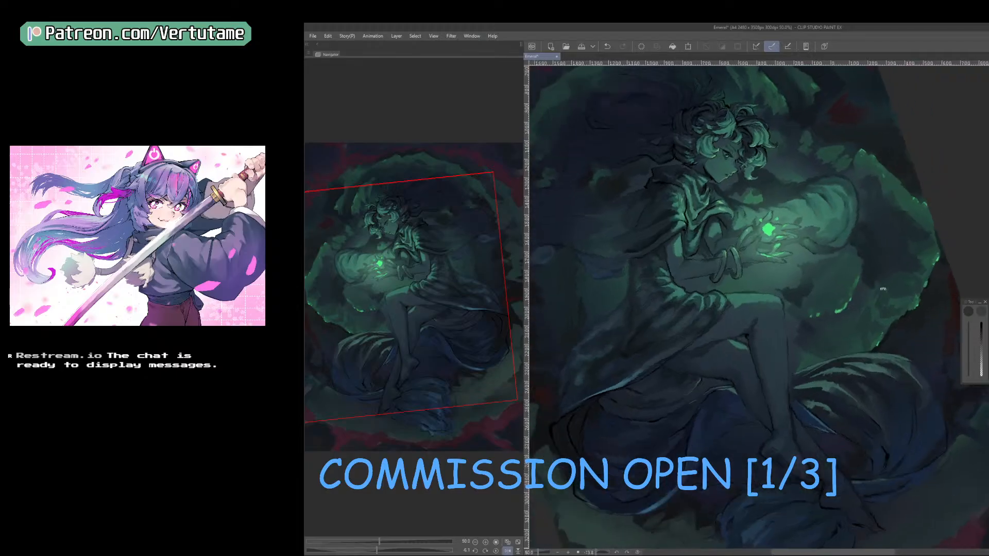
pyautogui.press('h')
pyautogui.moveTo(861, 341)
pyautogui.mouseDown()
pyautogui.moveTo(838, 416)
pyautogui.moveTo(886, 356)
pyautogui.mouseUp()
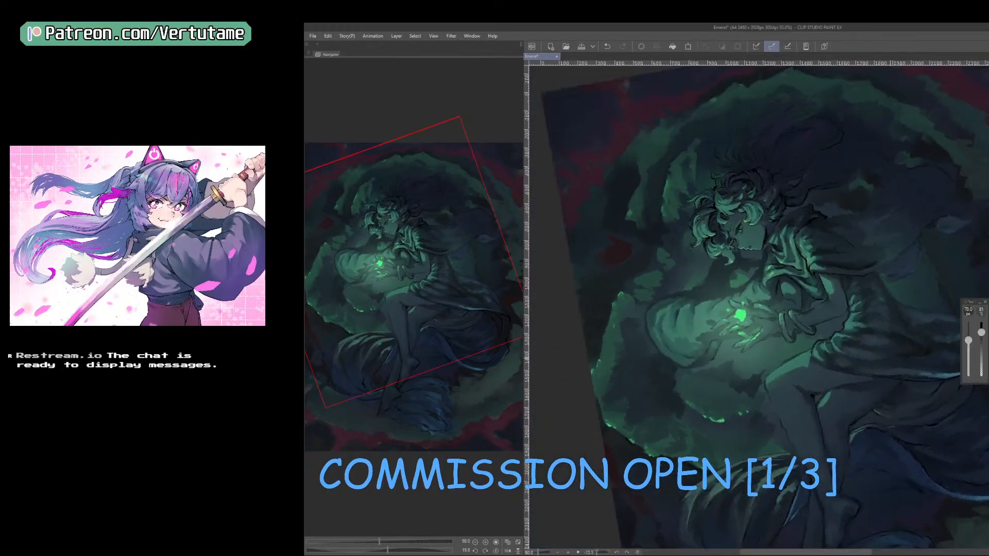
pyautogui.press('e')
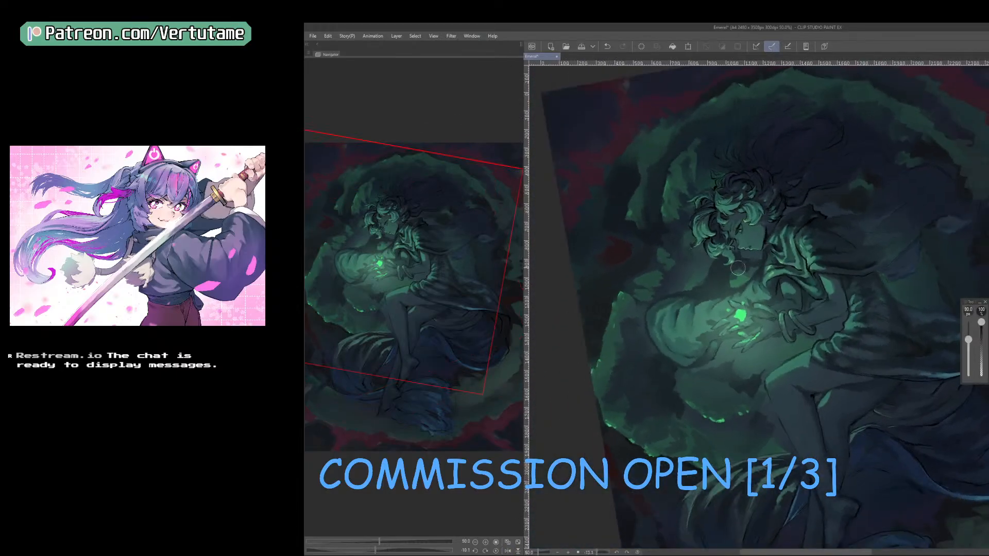
pyautogui.moveTo(737, 268); pyautogui.dragTo(729, 284)
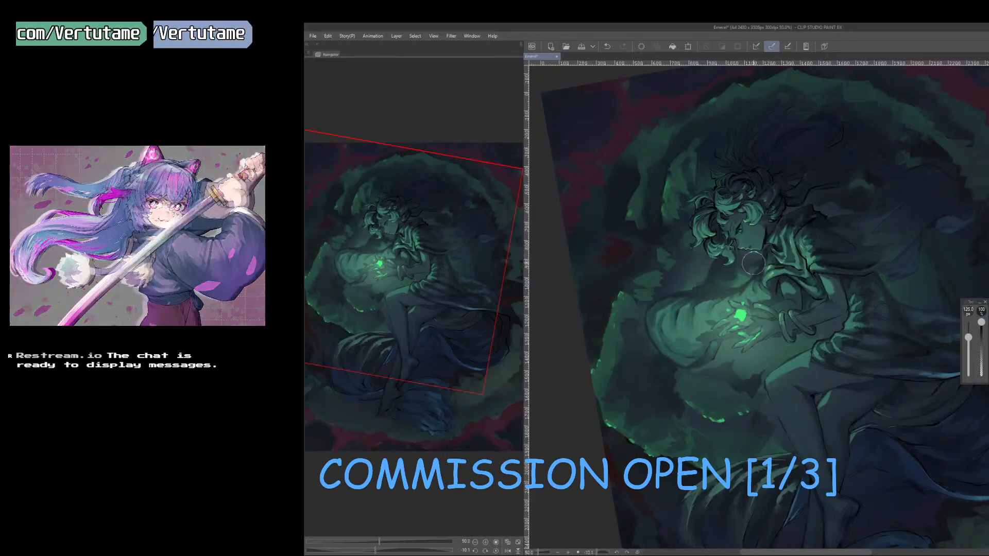
pyautogui.press('b')
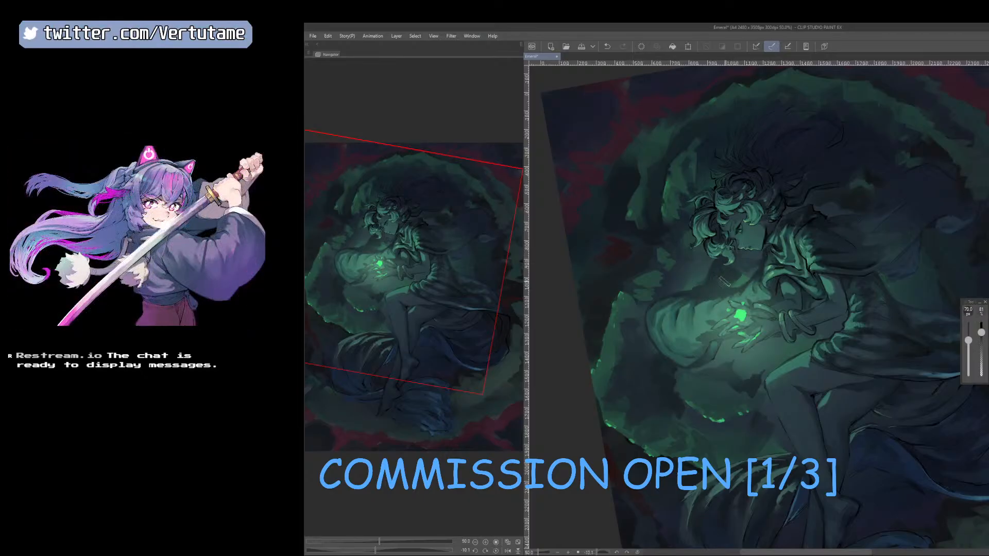
# Paint the inner cloud edge beside the glowing smoke with a sampled green, reducing the brush from 70 to 45 px.
pyautogui.press('r')
pyautogui.moveTo(830, 350); pyautogui.dragTo(799, 389)
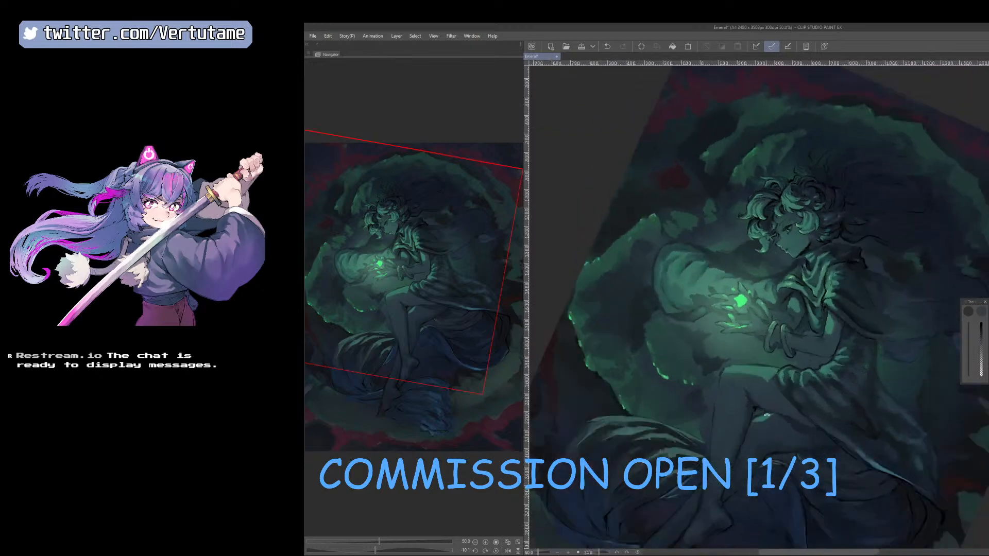
pyautogui.rightClick(650, 345)
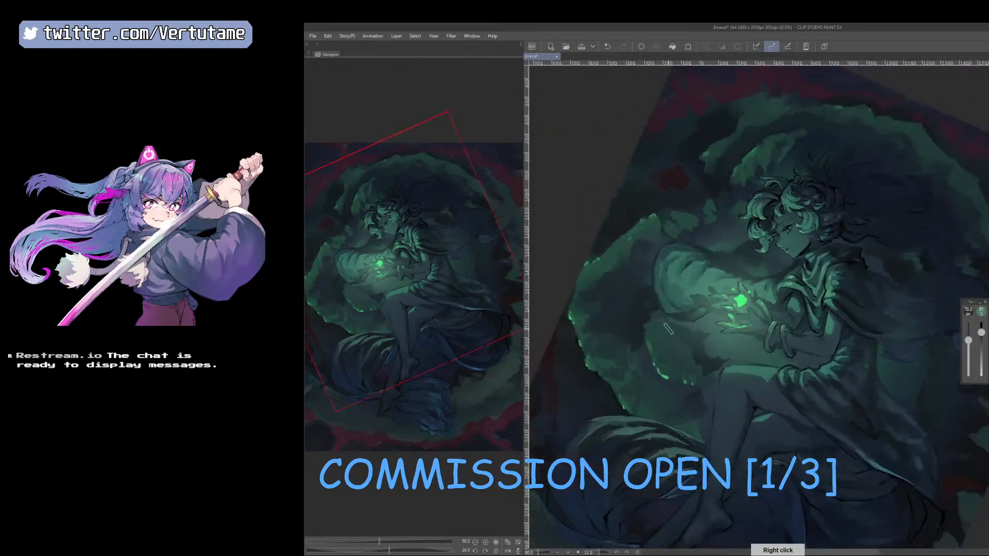
pyautogui.moveTo(657, 326); pyautogui.dragTo(651, 332)
pyautogui.press('[')
pyautogui.press('[')
pyautogui.press('[')
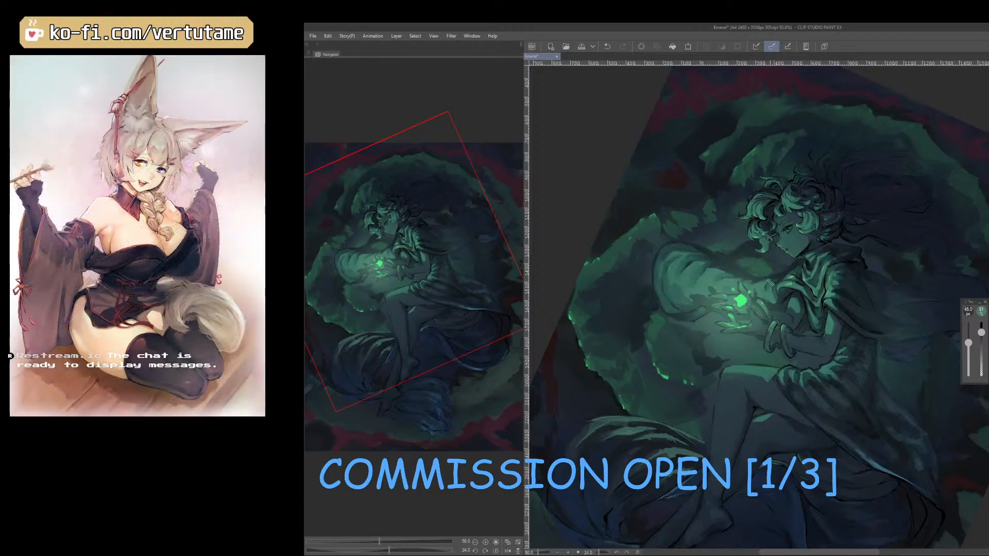
# Undo the last stroke near the knee and refine the clouds beneath the hands with a 150 px eraser and sampled tones at 40 to 45 px.
pyautogui.rightClick(708, 368)
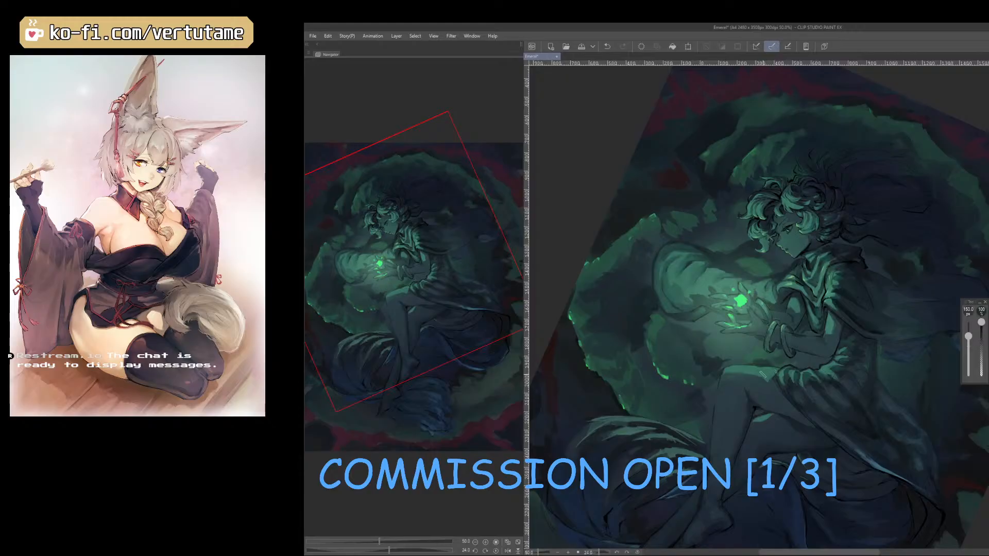
pyautogui.hotkey('ctrl', 'z')
pyautogui.moveTo(770, 377); pyautogui.dragTo(749, 384)
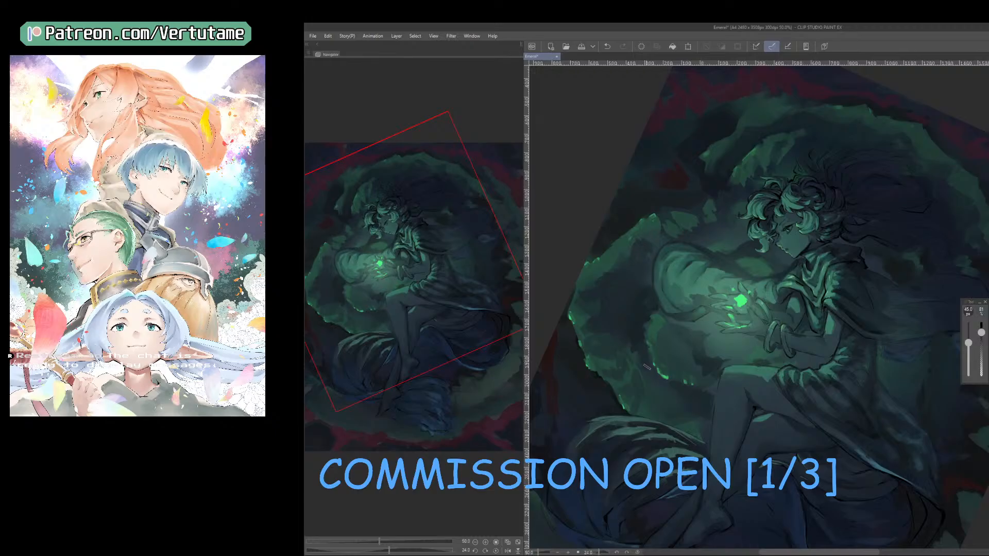
pyautogui.rightClick(654, 326)
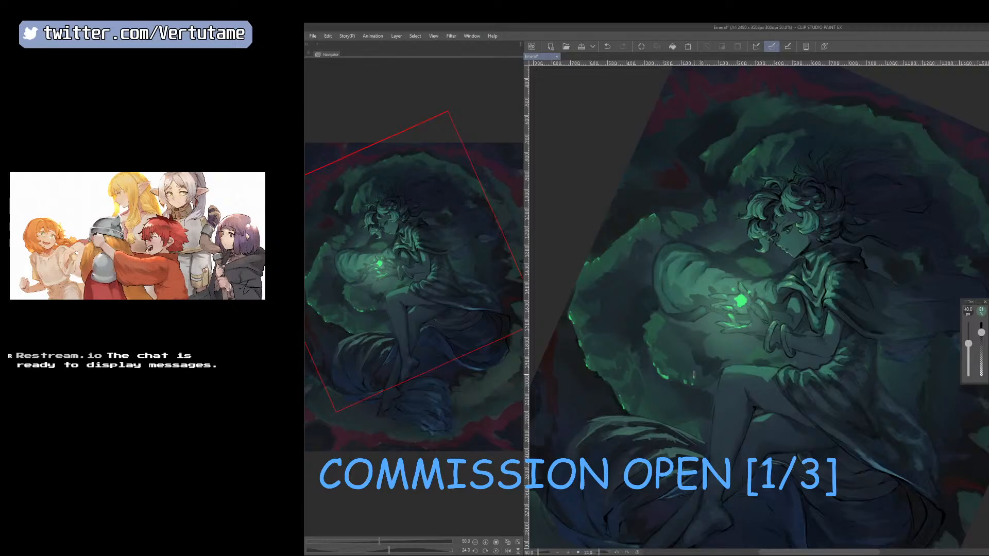
pyautogui.rightClick(690, 339)
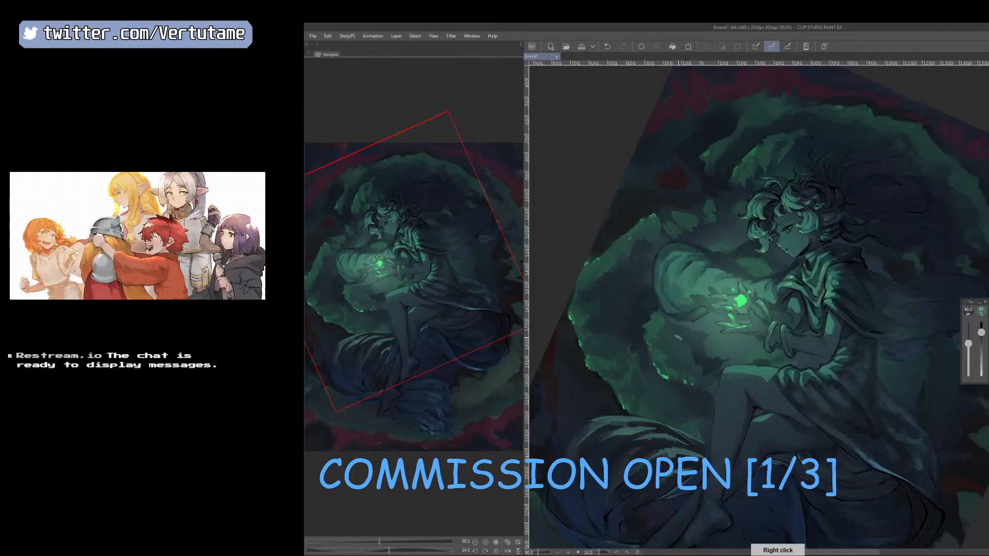
pyautogui.rightClick(699, 351)
pyautogui.press(']')
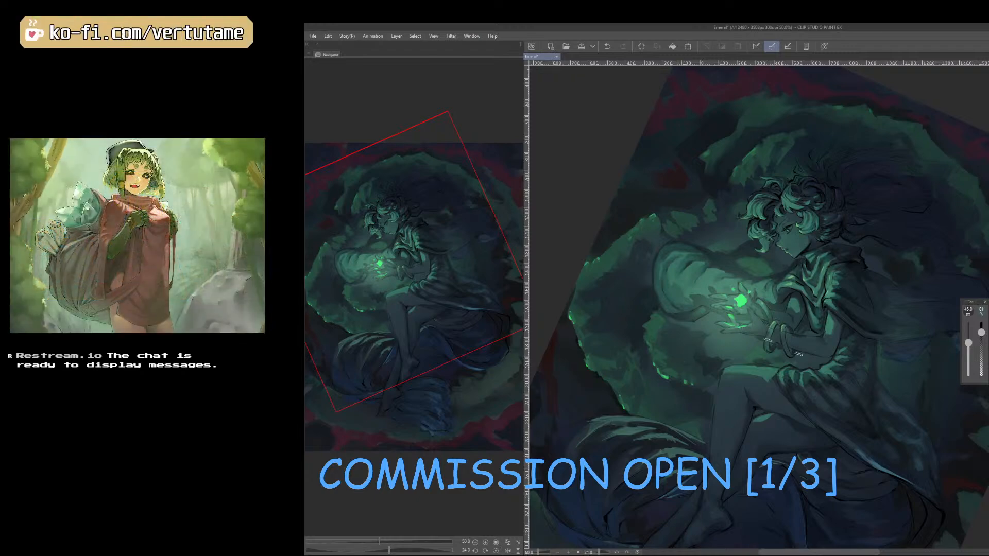
# Undo the darkening of the painting and raise the saturation slightly with a Hue/Saturation/Luminosity correction, comparing before and after.
pyautogui.scroll(-1, 808, 370)
pyautogui.moveTo(808, 370); pyautogui.dragTo(918, 445)
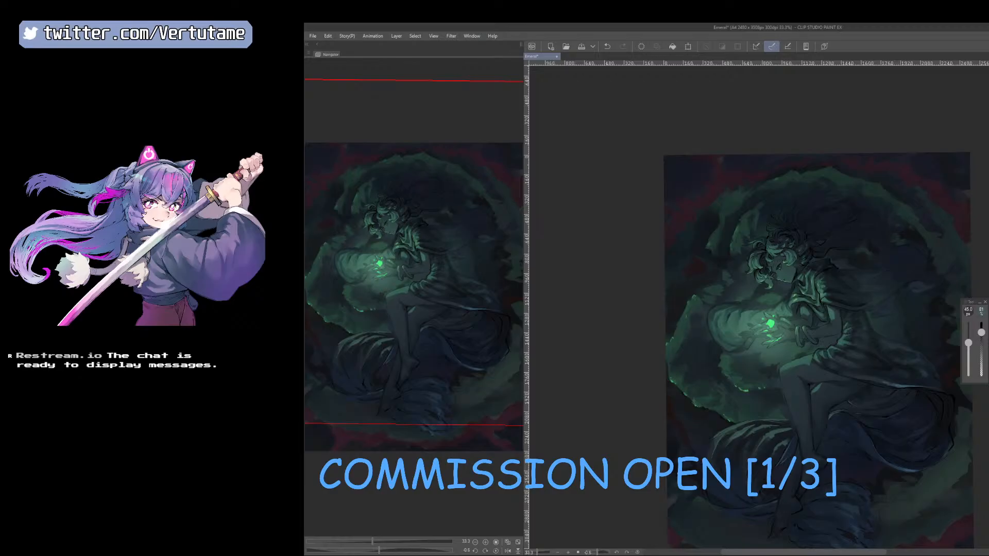
pyautogui.hotkey('ctrl', 'z')
pyautogui.moveTo(715, 313); pyautogui.dragTo(746, 340)
pyautogui.hotkey('ctrl', 'u')
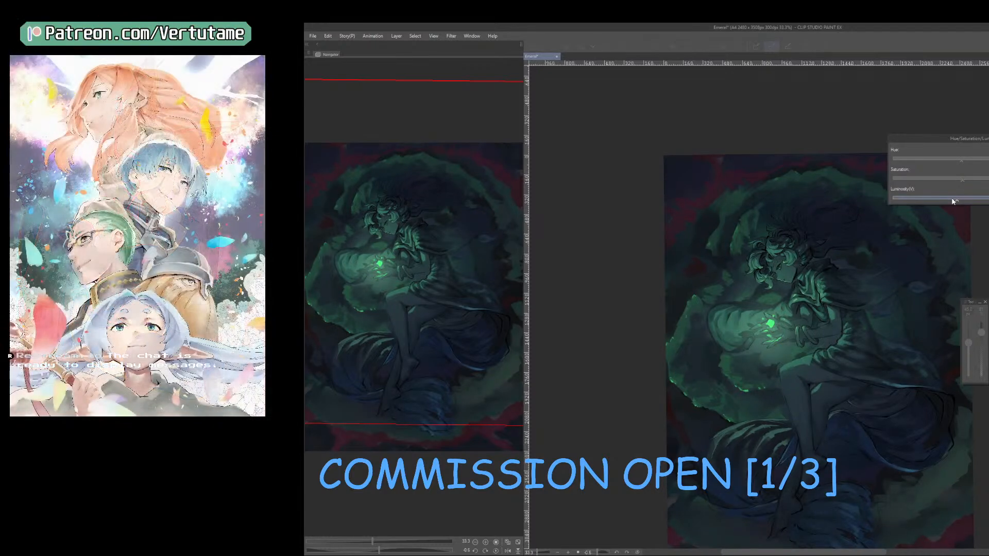
pyautogui.moveTo(954, 200); pyautogui.dragTo(962, 201)
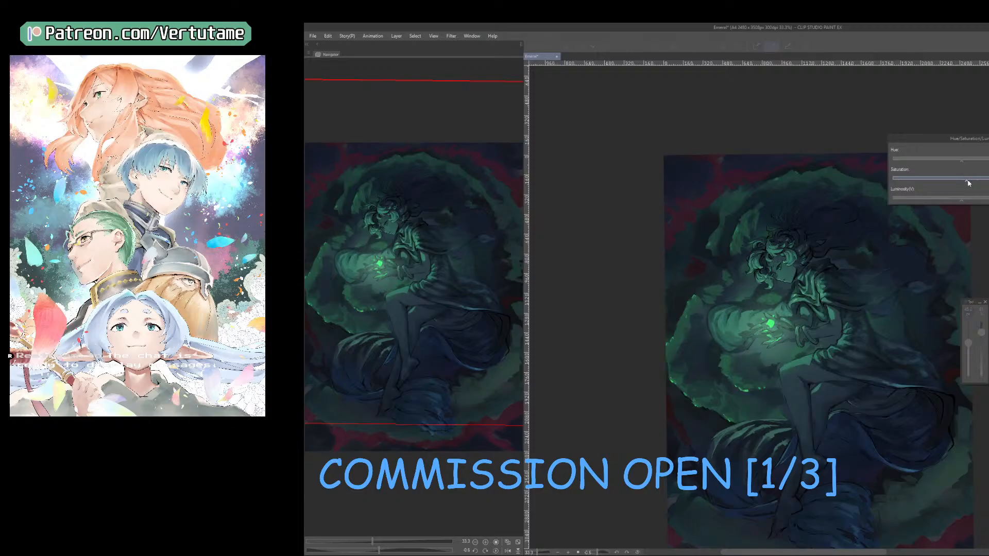
pyautogui.press('Return')
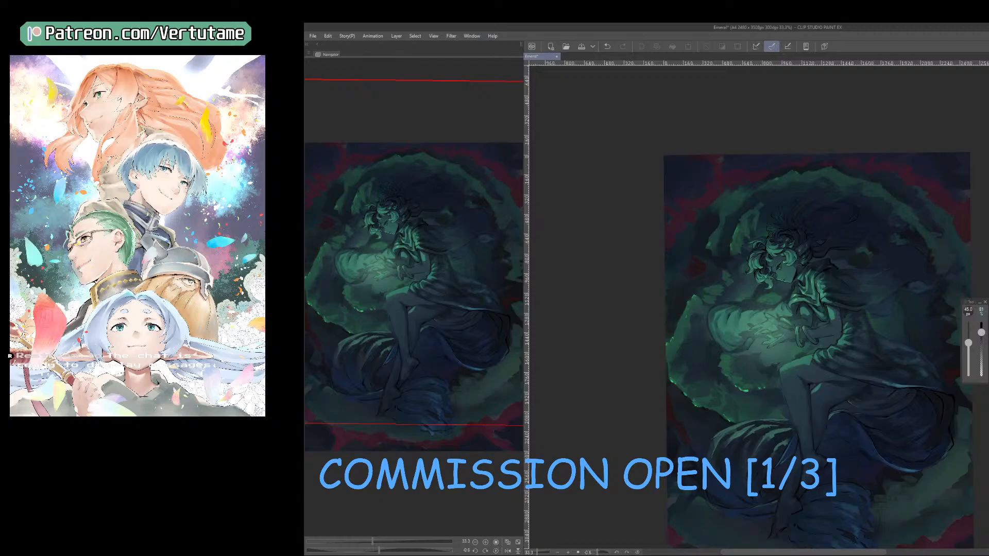
pyautogui.hotkey('ctrl', 'z')
pyautogui.hotkey('ctrl', 'y')
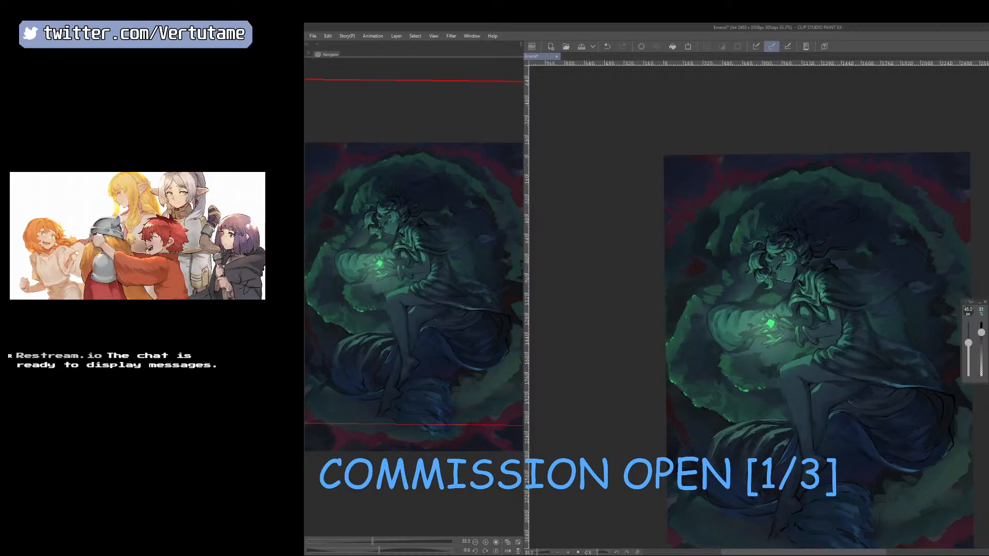
# Paint bright green highlights between the glowing hands and the knee with a 40 px brush, trimming them with a 70 px eraser.
pyautogui.scroll(2, 770, 323)
pyautogui.click(747, 364)
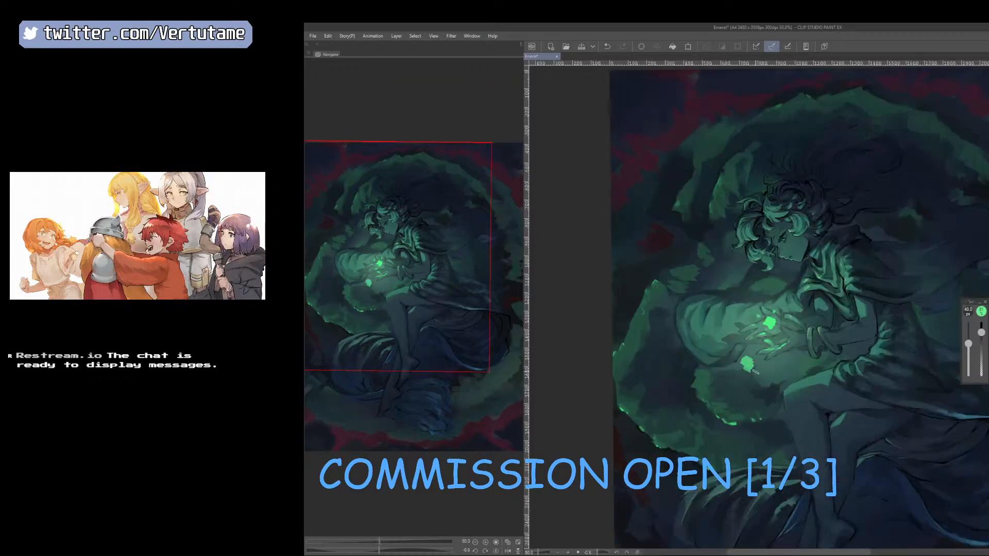
pyautogui.moveTo(761, 367)
pyautogui.mouseDown()
pyautogui.moveTo(763, 386)
pyautogui.moveTo(744, 346)
pyautogui.moveTo(772, 376)
pyautogui.moveTo(809, 365)
pyautogui.mouseUp()
pyautogui.press('e')
pyautogui.press('b')
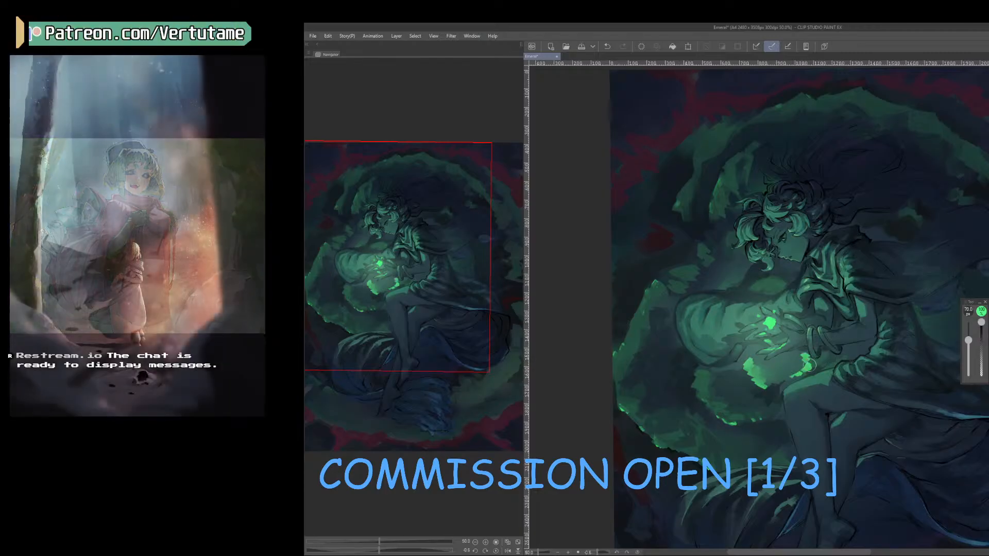
pyautogui.press('e')
pyautogui.moveTo(814, 359); pyautogui.dragTo(789, 365)
pyautogui.press('b')
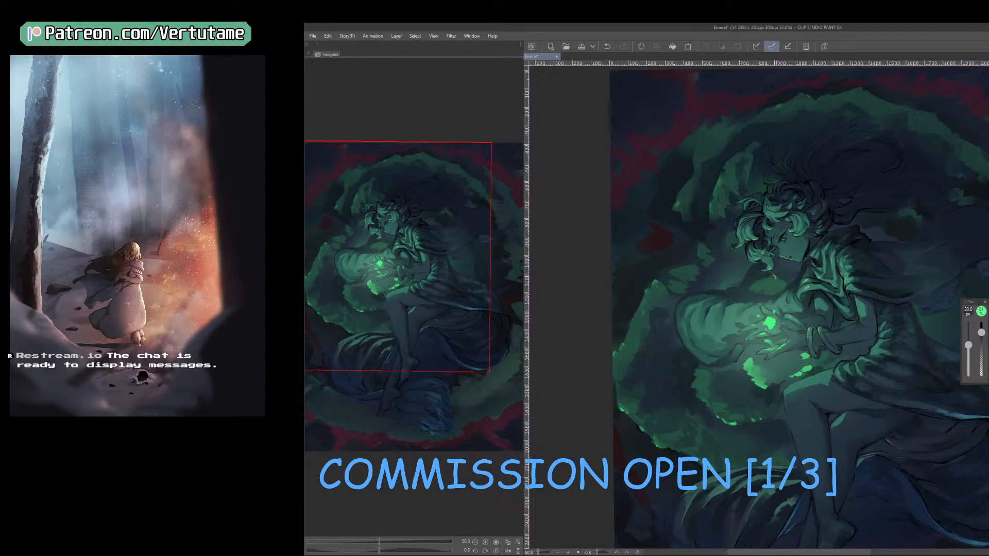
# Add bright green strokes between the chin and the glowing smoke with a 30 px brush and clean them up with the eraser.
pyautogui.moveTo(758, 285)
pyautogui.mouseDown()
pyautogui.moveTo(777, 281)
pyautogui.moveTo(757, 289)
pyautogui.moveTo(756, 281)
pyautogui.moveTo(777, 281)
pyautogui.moveTo(732, 270)
pyautogui.mouseUp()
pyautogui.press('e')
pyautogui.press('b')
# Mirror and rotate the canvas, and extend the bright green glow between the hair and the smoke with sampled tones and a 30 px brush.
pyautogui.press('h')
pyautogui.press('r')
pyautogui.moveTo(905, 445)
pyautogui.mouseDown()
pyautogui.moveTo(936, 405)
pyautogui.moveTo(958, 345)
pyautogui.mouseUp()
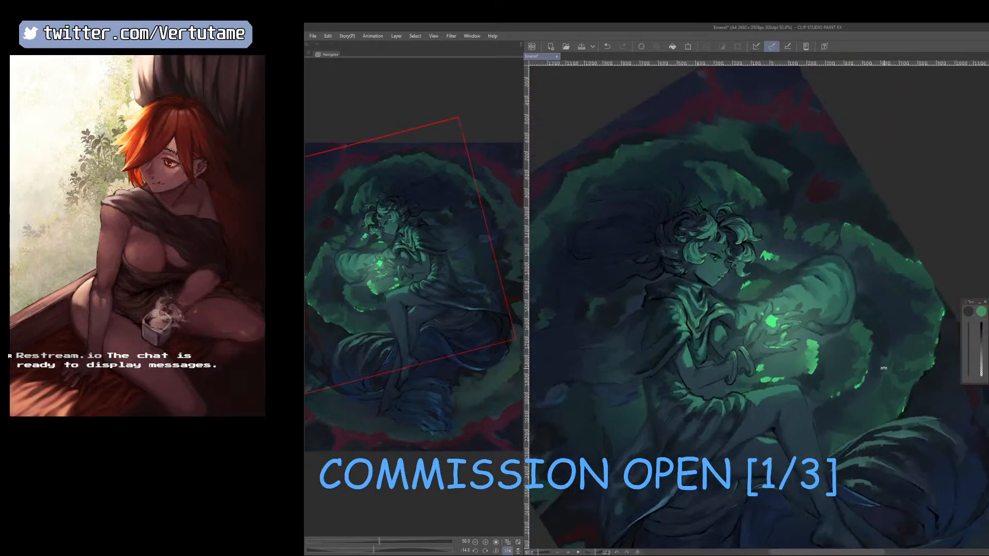
pyautogui.press('b')
pyautogui.rightClick(866, 306)
pyautogui.press(']')
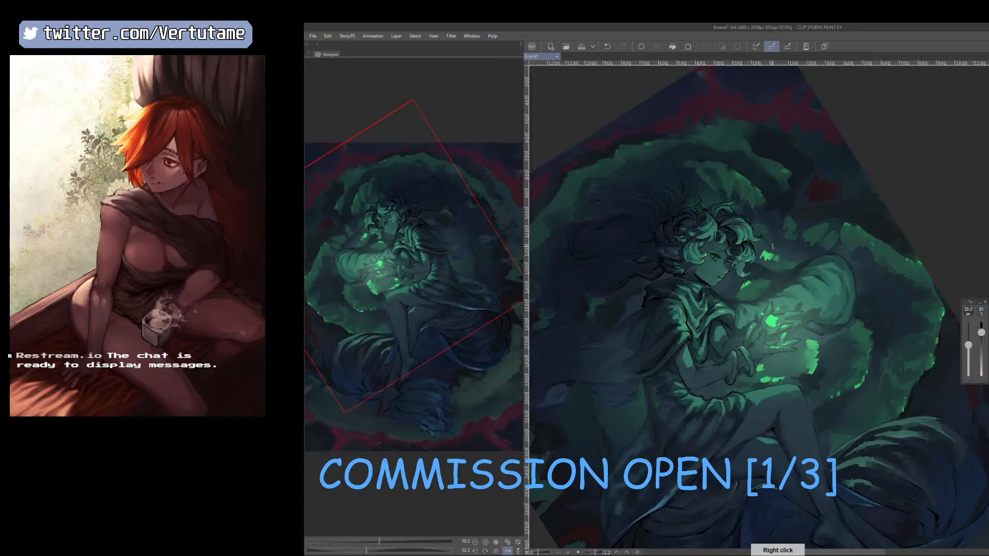
pyautogui.moveTo(764, 249); pyautogui.dragTo(784, 257)
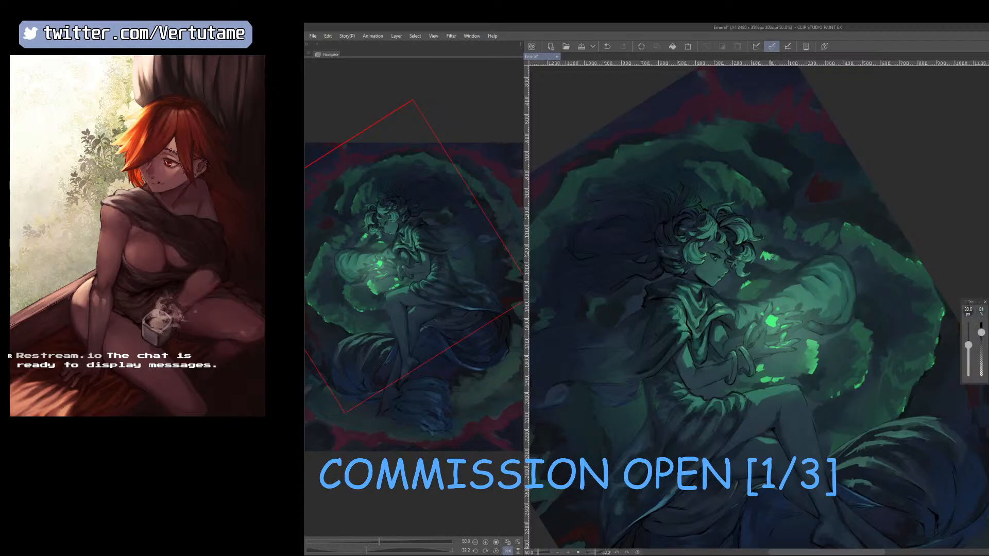
pyautogui.rightClick(760, 257)
pyautogui.rightClick(784, 261)
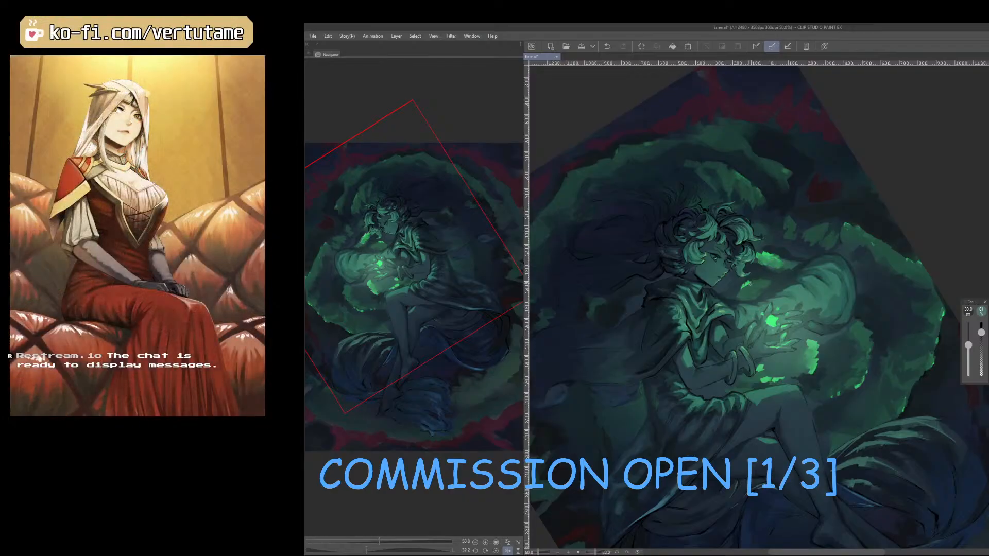
# Paint sampled green tones into the glowing smoke between the hands and the knee with 30 and 40 px brushes, trimming them with the eraser.
pyautogui.rightClick(763, 280)
pyautogui.rightClick(827, 358)
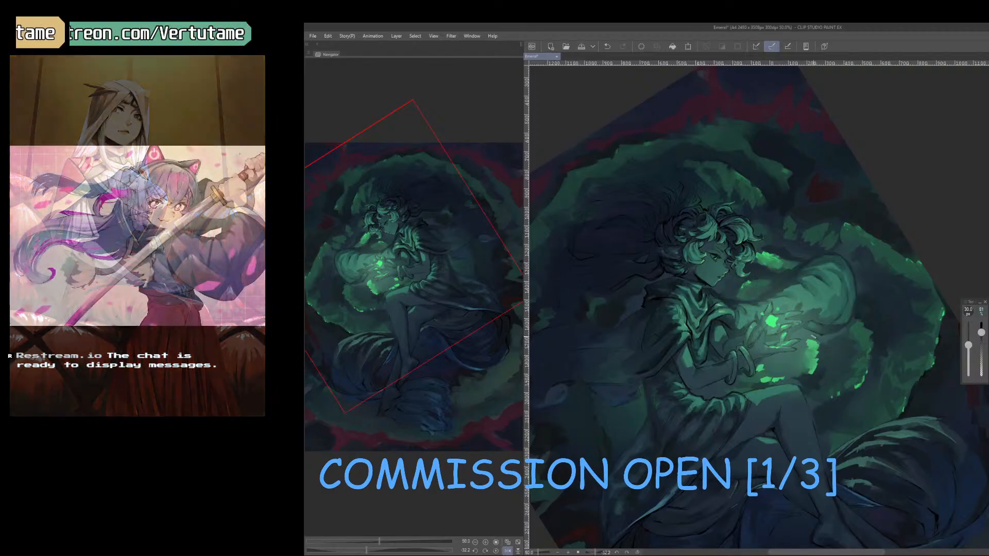
pyautogui.rightClick(806, 336)
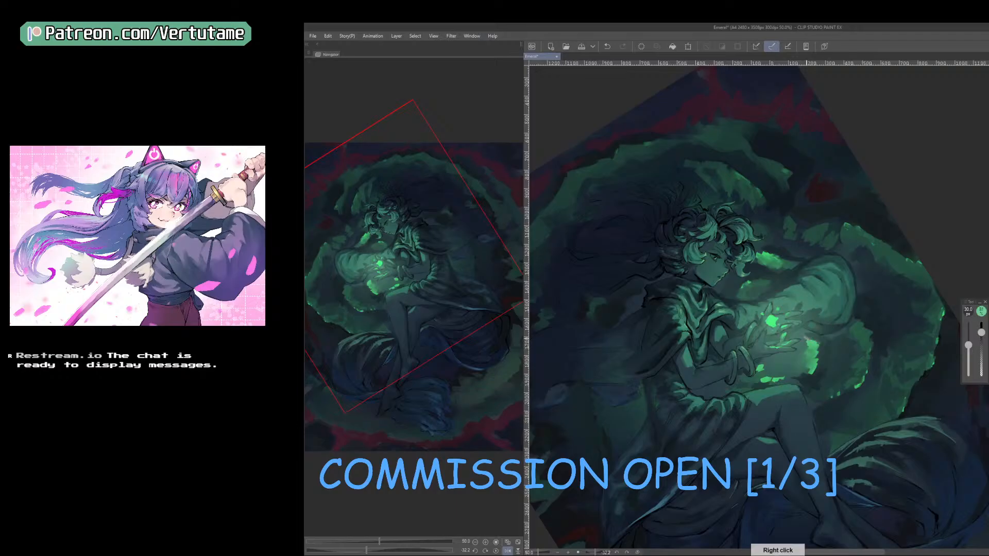
pyautogui.rightClick(800, 353)
pyautogui.press(']')
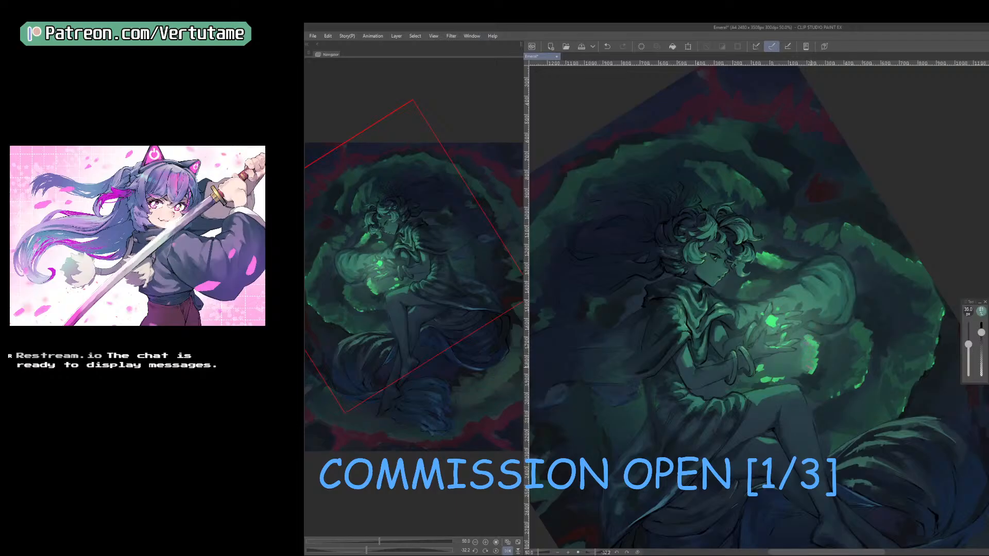
pyautogui.rightClick(818, 380)
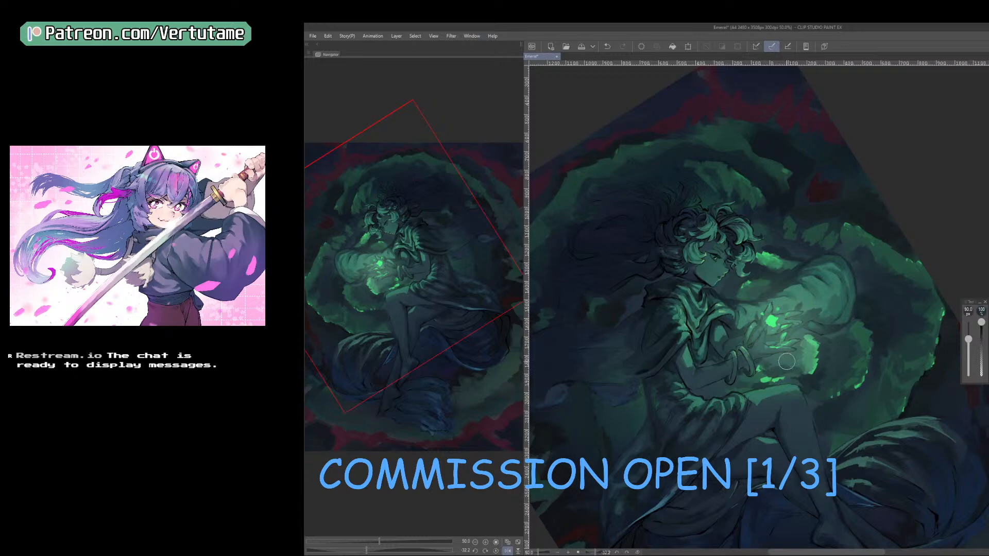
pyautogui.rightClick(781, 364)
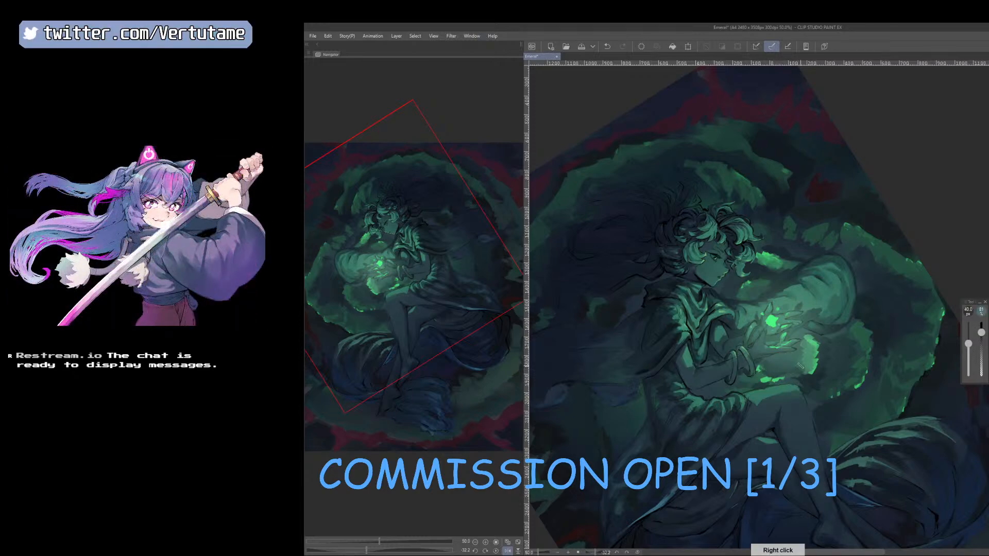
pyautogui.rightClick(797, 376)
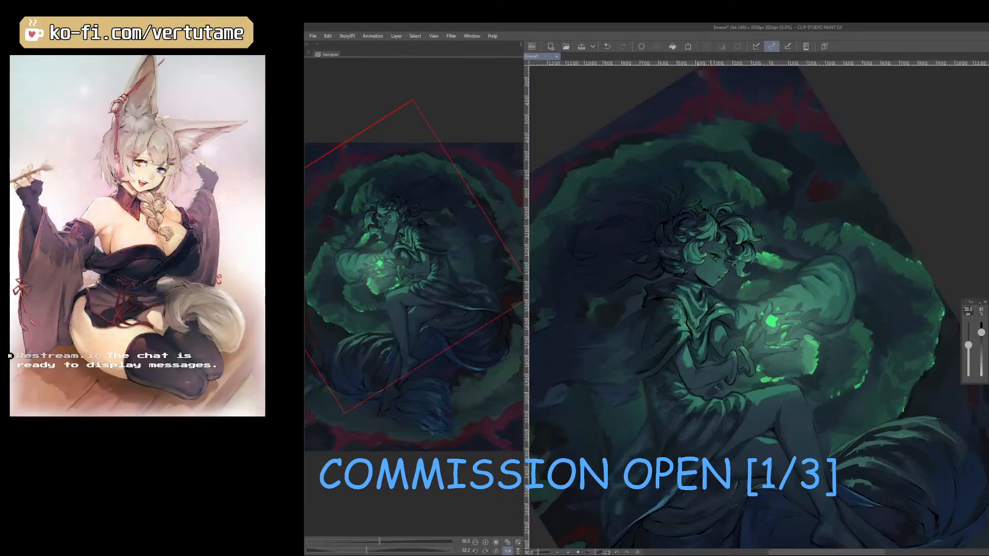
# Blend sampled tones into the area between the forearm and the knee, and mirror and rotate the canvas.
pyautogui.rightClick(723, 389)
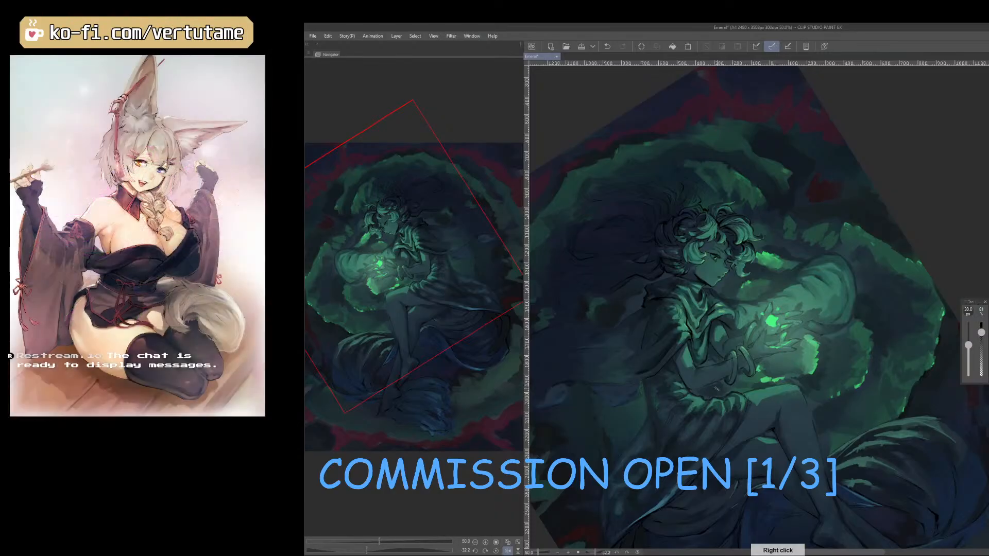
pyautogui.rightClick(744, 383)
pyautogui.rightClick(767, 375)
pyautogui.press('h')
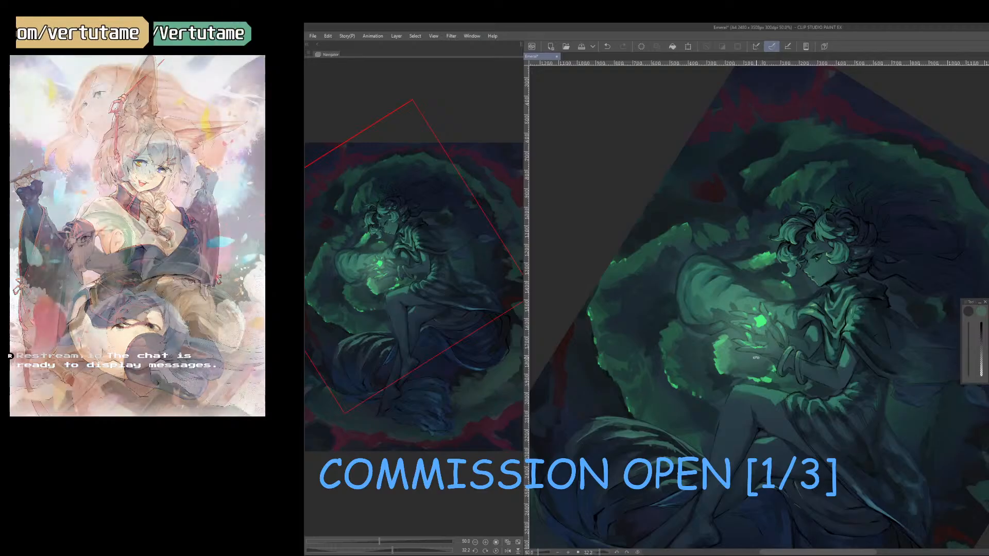
pyautogui.moveTo(837, 485); pyautogui.dragTo(891, 454)
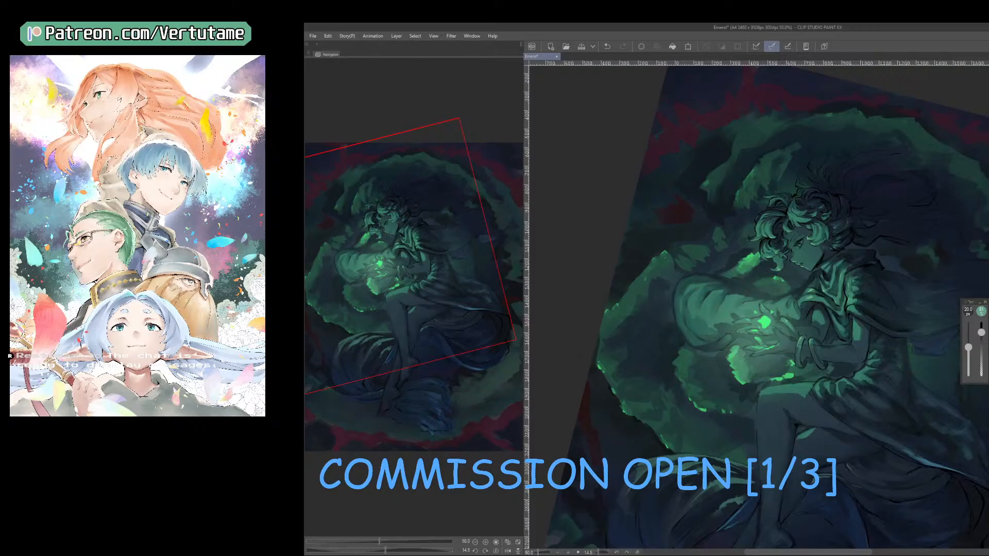
# Touch up the bracelets and the wrist with sampled green tones and a 12.5 px brush.
pyautogui.hotkey('ctrl', '+')
pyautogui.hotkey('ctrl', '+')
pyautogui.moveTo(830, 364); pyautogui.dragTo(768, 345)
pyautogui.rightClick(769, 390)
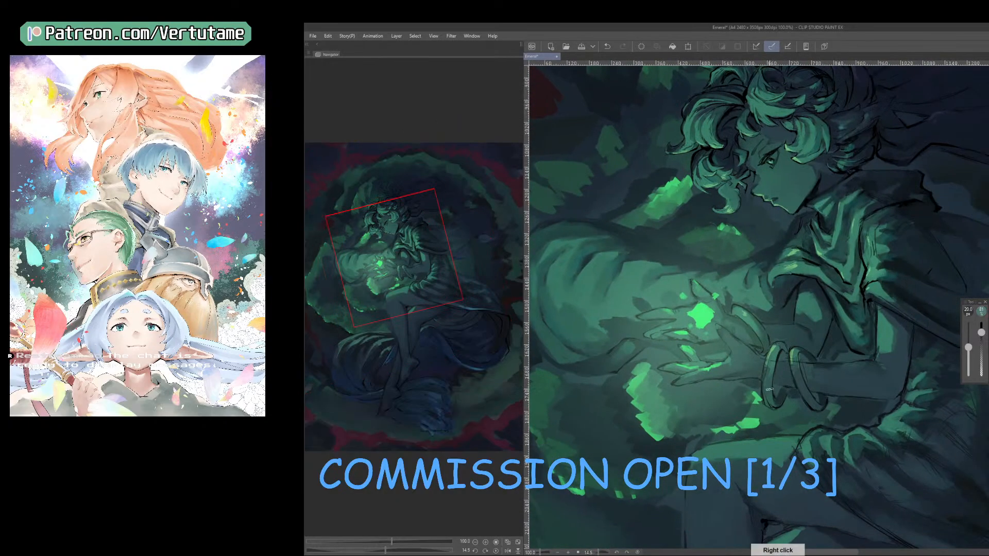
pyautogui.press('[')
pyautogui.press('[')
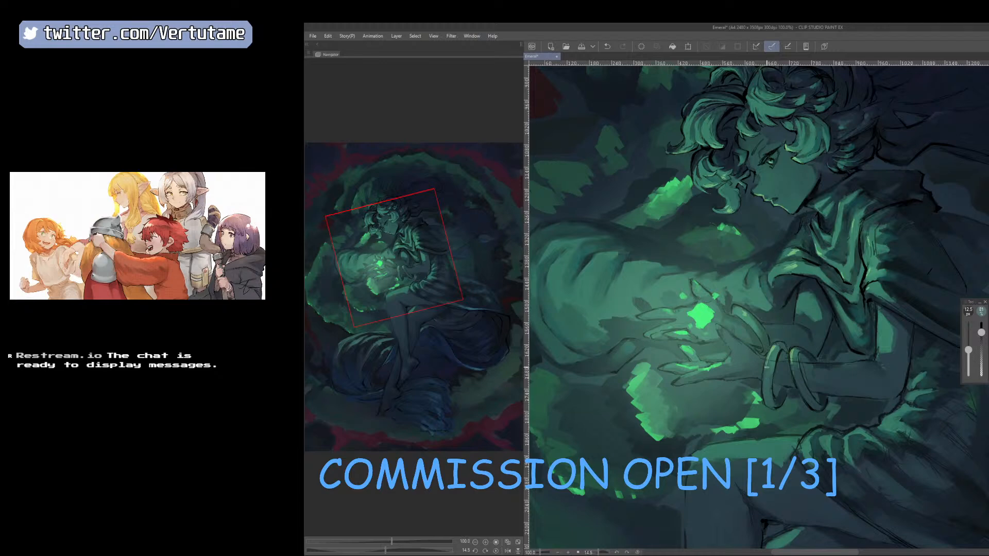
pyautogui.rightClick(823, 397)
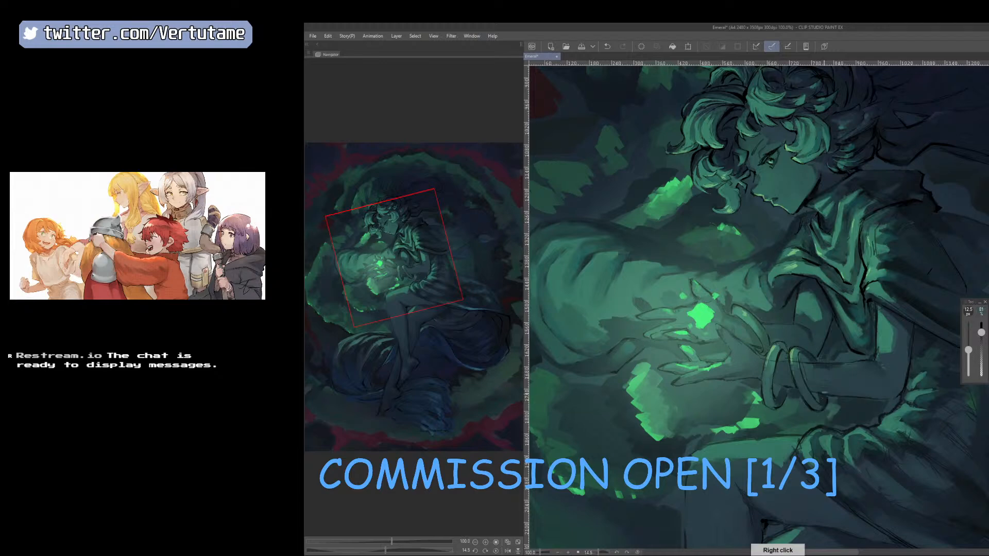
# Shade the lower edge of the bracelet nearest the hand with a sampled tone and a 10 px brush.
pyautogui.moveTo(811, 403); pyautogui.dragTo(770, 415)
pyautogui.press('[')
pyautogui.hotkey('ctrl', '+')
pyautogui.hotkey('ctrl', '+')
pyautogui.rightClick(731, 400)
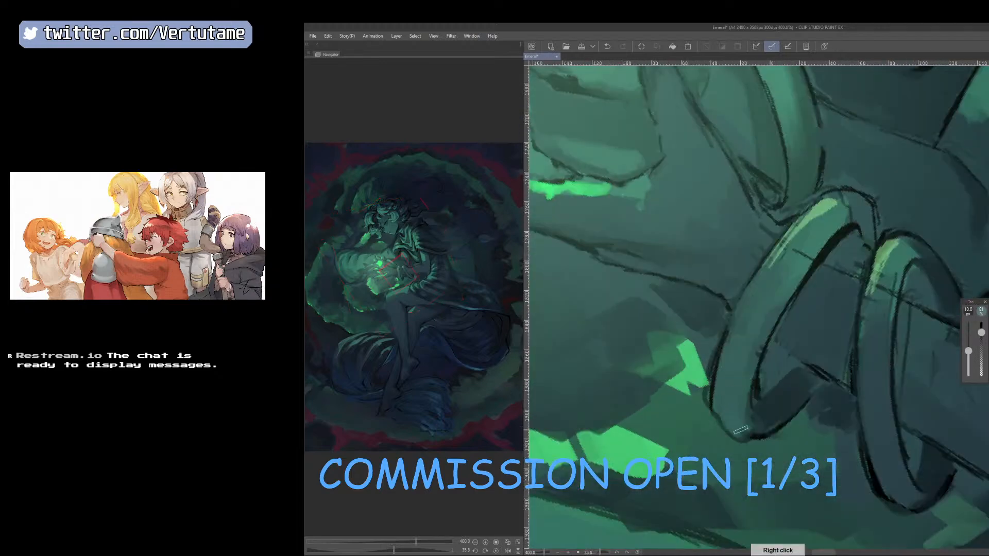
pyautogui.hotkey('ctrl', '-')
pyautogui.hotkey('ctrl', '-')
pyautogui.hotkey('ctrl', '-')
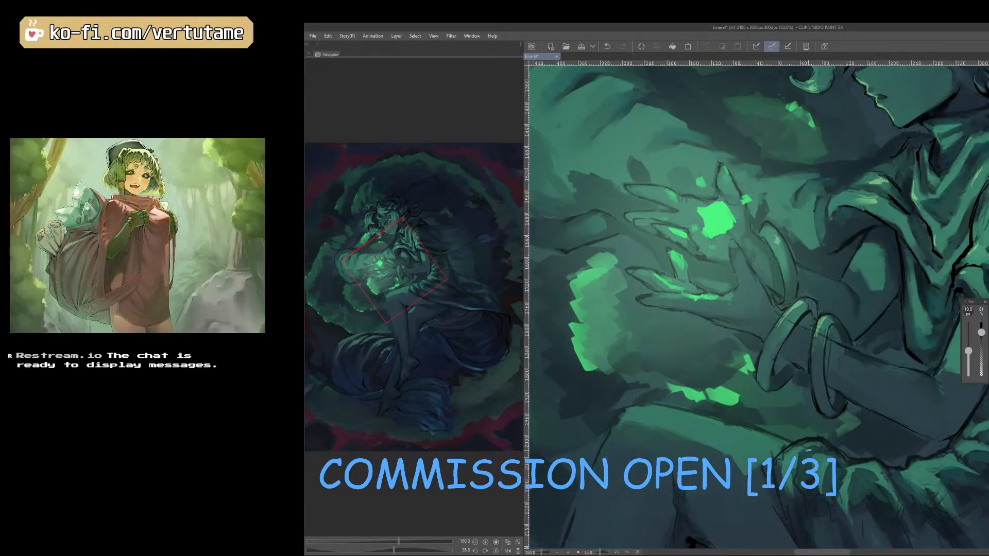
# Refine the shading of both bracelets with a finer brush, switching briefly to a smaller eraser.
pyautogui.rightClick(745, 457)
pyautogui.press('[')
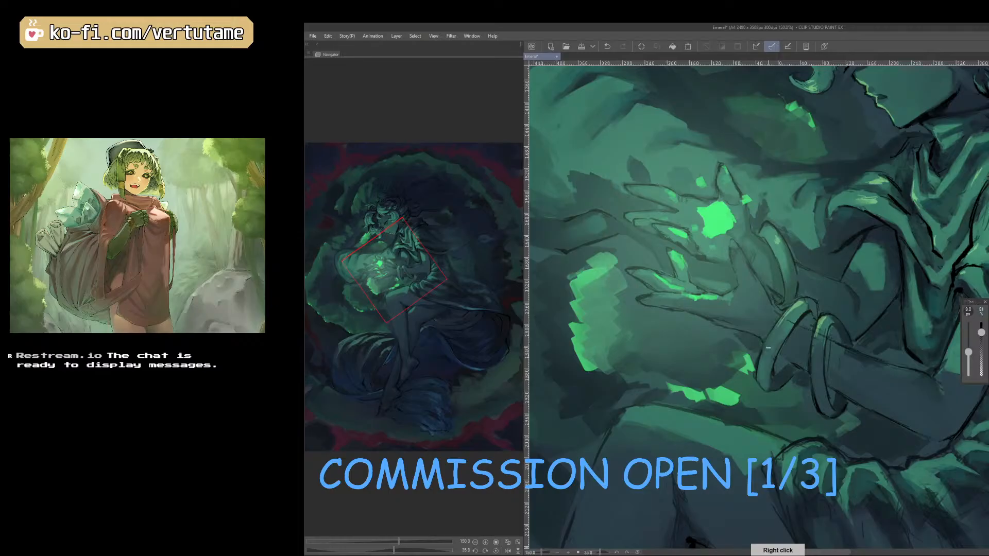
pyautogui.press('e')
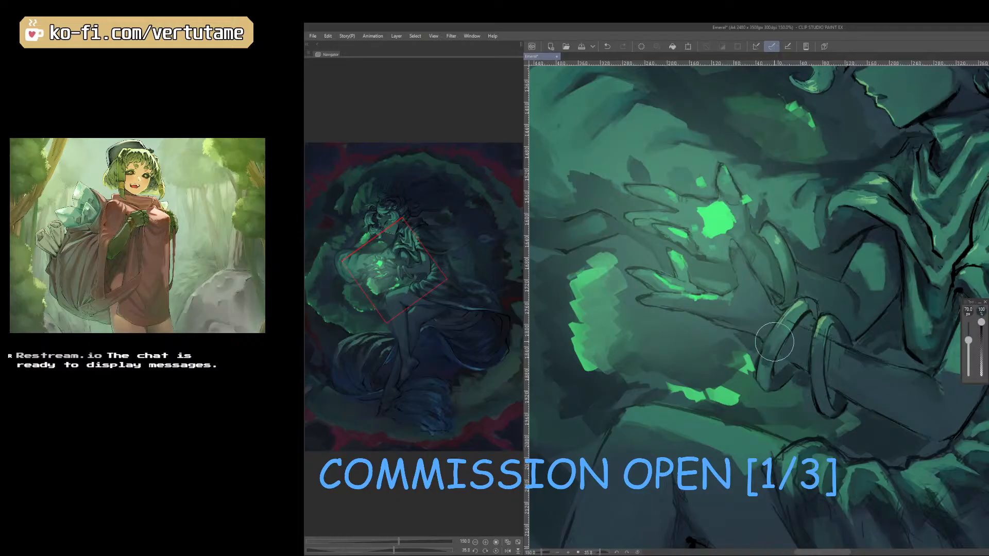
pyautogui.press('[')
pyautogui.press('[')
pyautogui.press('[')
pyautogui.press('p')
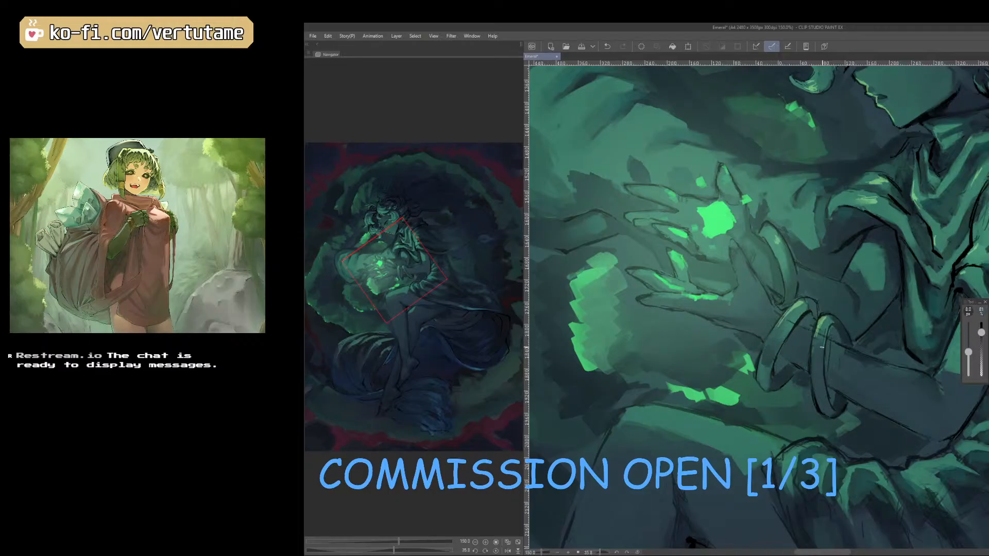
pyautogui.moveTo(825, 357); pyautogui.dragTo(817, 366)
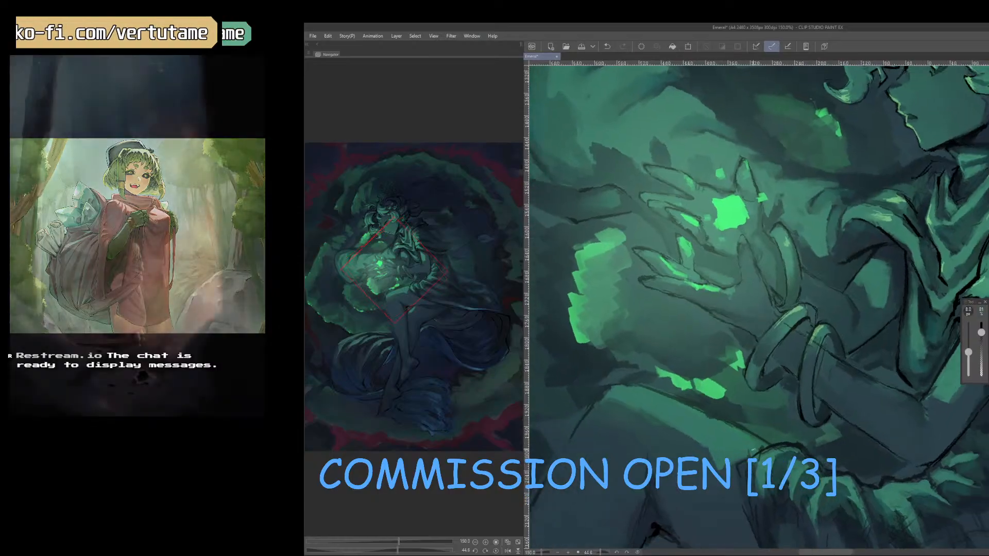
# Add light green highlights to both bracelets with sampled colors and a 7 px brush.
pyautogui.rightClick(804, 400)
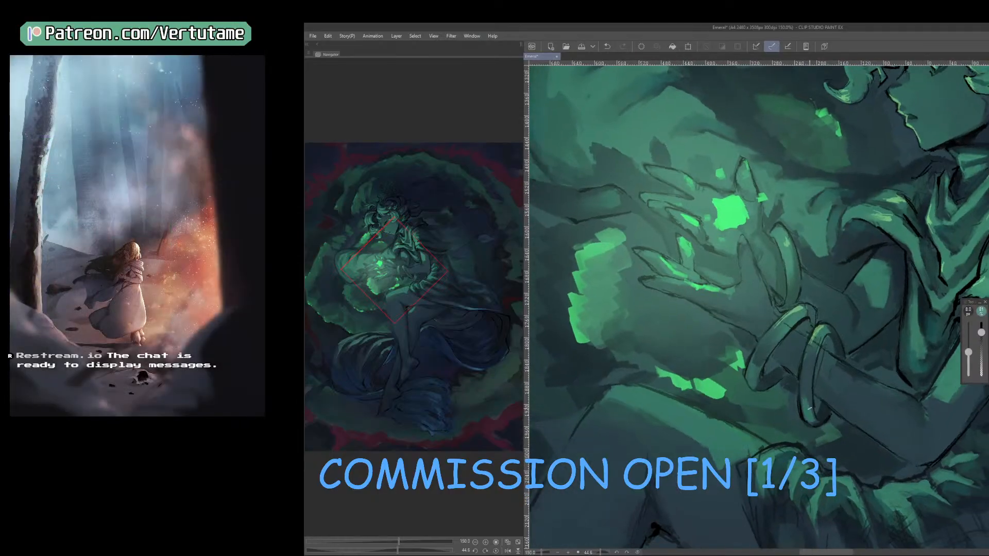
pyautogui.rightClick(812, 390)
pyautogui.moveTo(824, 341); pyautogui.dragTo(826, 331)
pyautogui.rightClick(828, 319)
pyautogui.rightClick(828, 317)
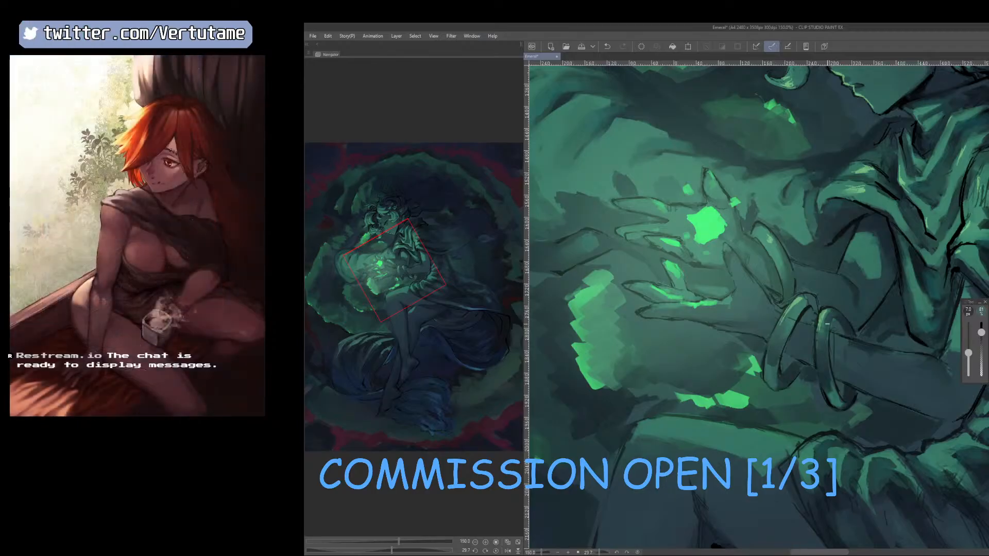
pyautogui.moveTo(805, 305); pyautogui.dragTo(787, 336)
pyautogui.scroll(-4, 779, 320)
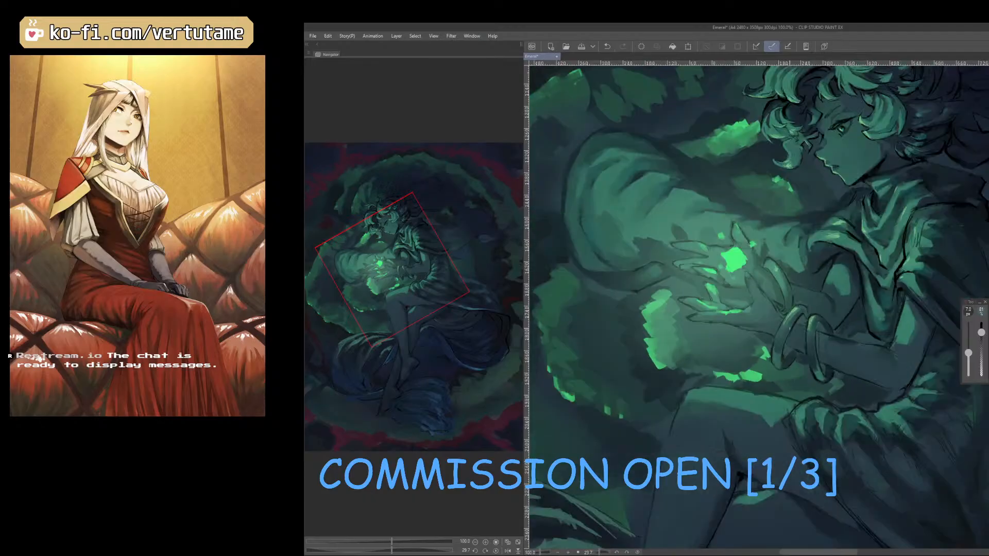
# Examine the whole painting by mirroring the canvas back and forth and levelling its rotation.
pyautogui.press('h')
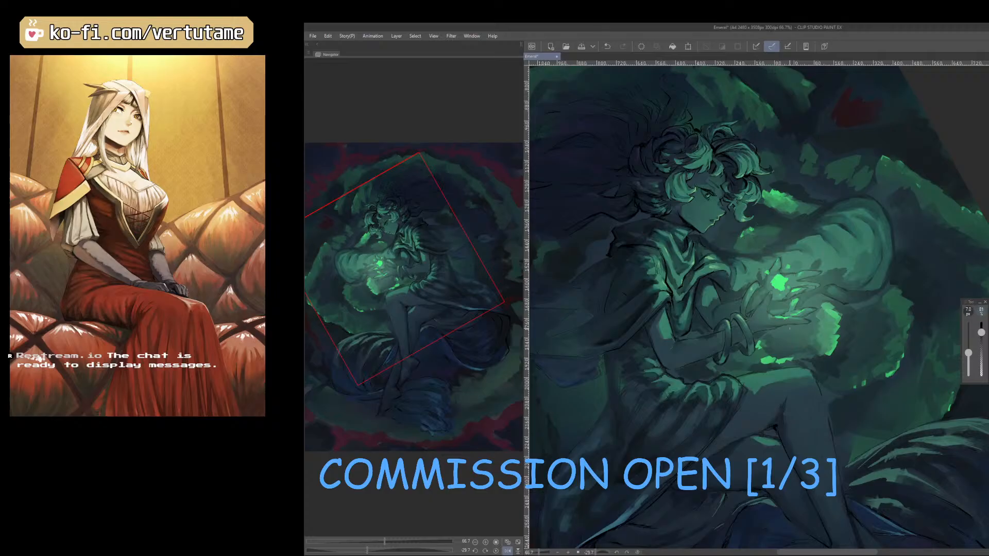
pyautogui.scroll(-1, 790, 328)
pyautogui.press('h')
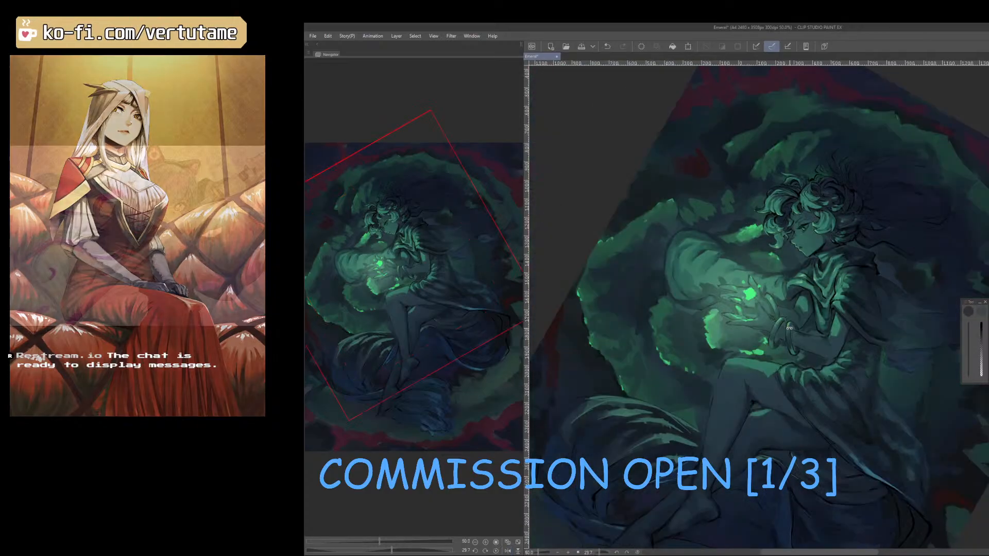
pyautogui.moveTo(870, 367); pyautogui.dragTo(885, 310)
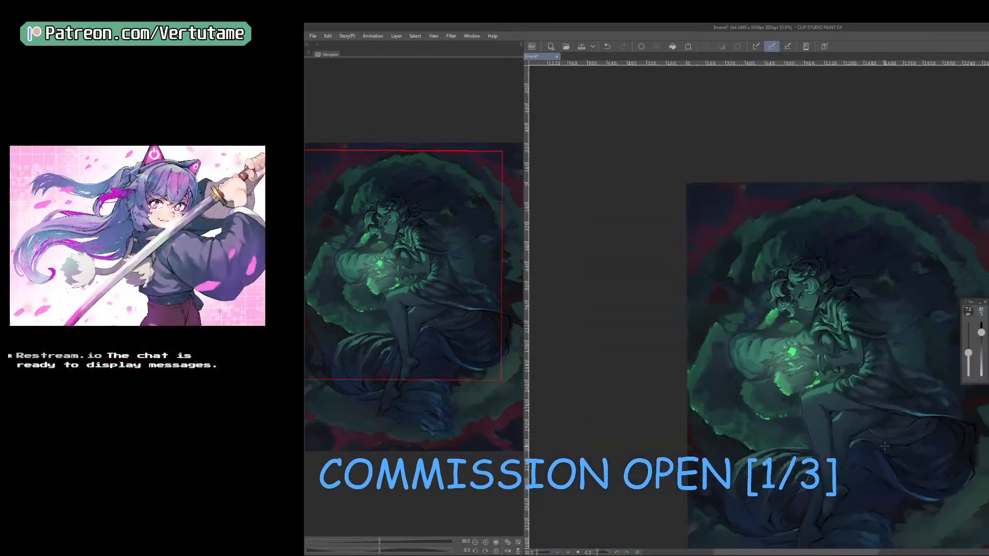
pyautogui.scroll(-1, 885, 446)
pyautogui.moveTo(861, 465); pyautogui.dragTo(813, 439)
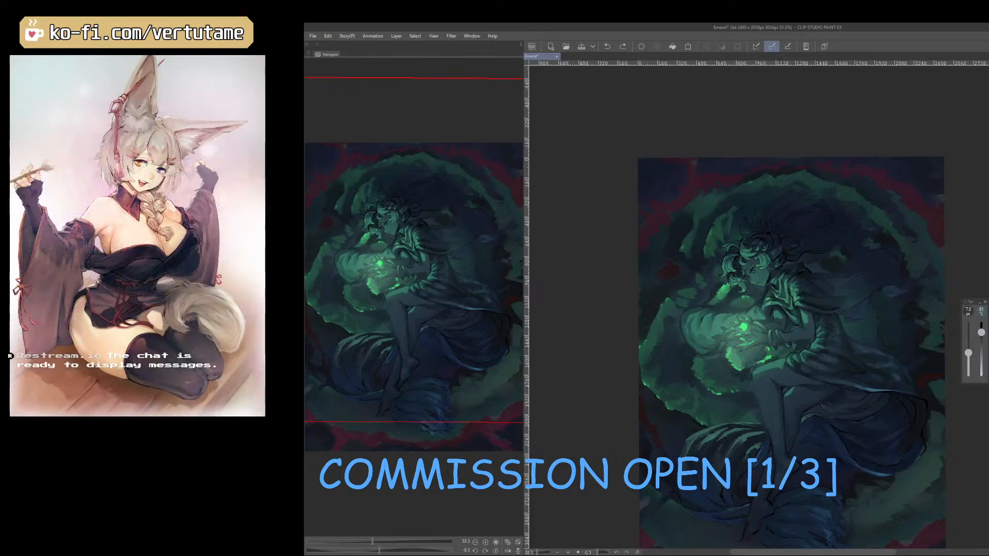
pyautogui.press('h')
# Rotate the canvas and draw thin dark hair strands flowing from the back of the head with a 9 px pen.
pyautogui.press('r')
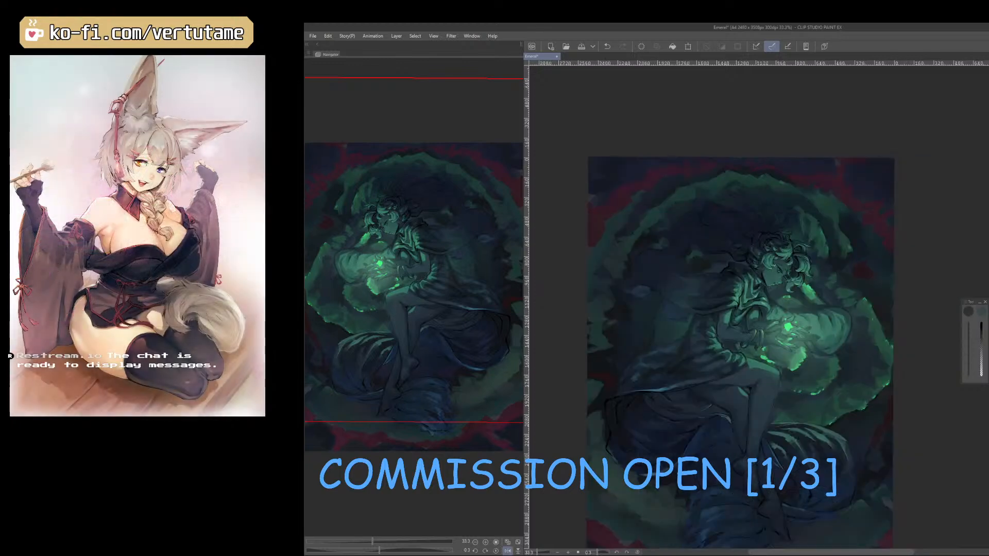
pyautogui.moveTo(788, 377)
pyautogui.mouseDown()
pyautogui.moveTo(839, 307)
pyautogui.moveTo(823, 258)
pyautogui.moveTo(927, 366)
pyautogui.mouseUp()
pyautogui.press('r')
pyautogui.press('space')
pyautogui.scroll(2, 927, 366)
pyautogui.press('space')
pyautogui.moveTo(820, 242); pyautogui.dragTo(840, 307)
pyautogui.scroll(1, 819, 293)
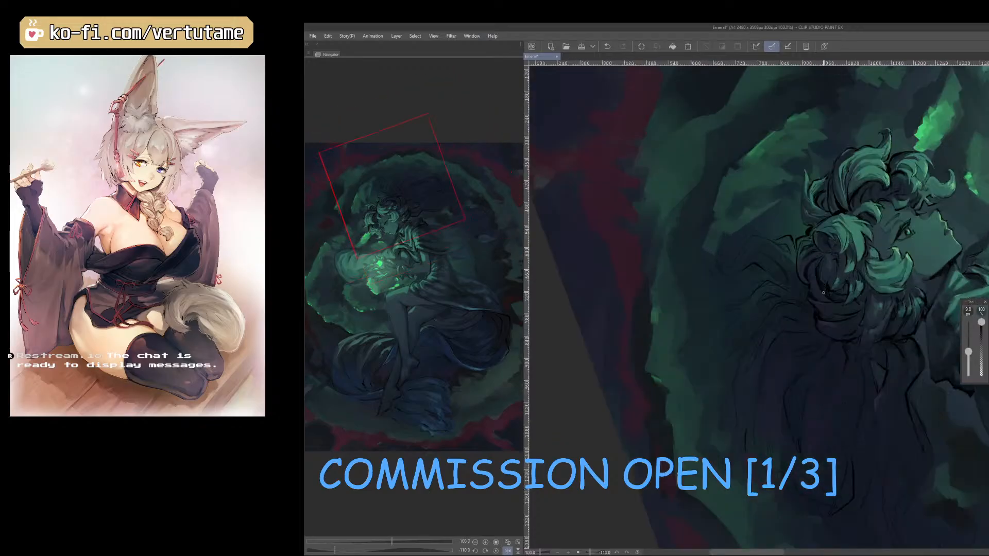
pyautogui.rightClick(819, 292)
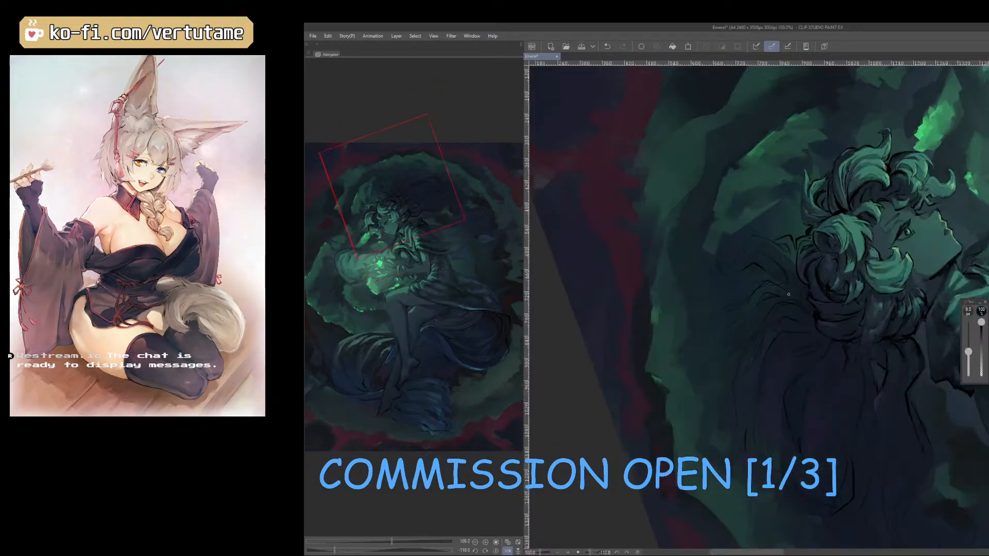
pyautogui.rightClick(813, 295)
pyautogui.moveTo(806, 305); pyautogui.dragTo(768, 319)
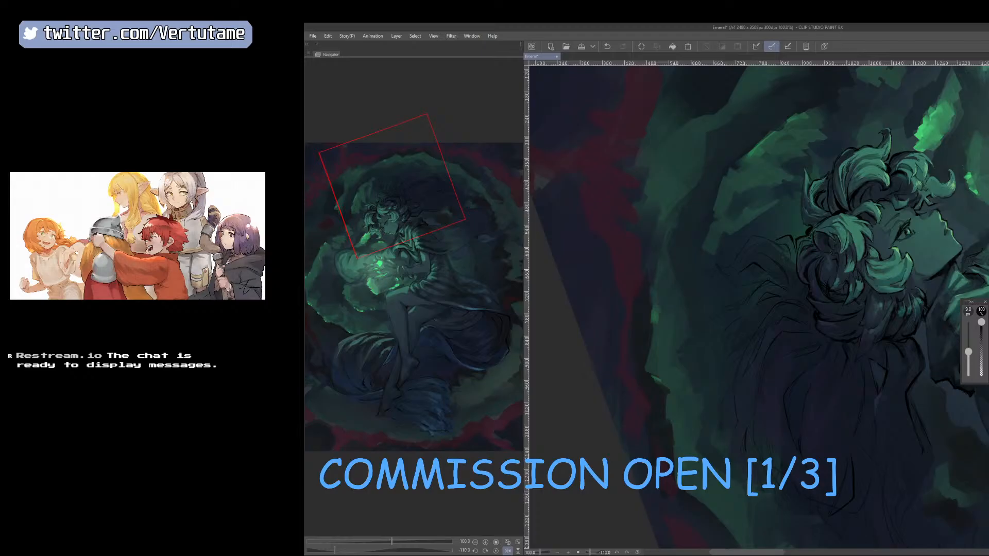
# Extend the loose hair strands outward toward the green cloud ring with 9 px dark lines, rotating the canvas to suit.
pyautogui.moveTo(721, 313); pyautogui.dragTo(710, 338)
pyautogui.press('e')
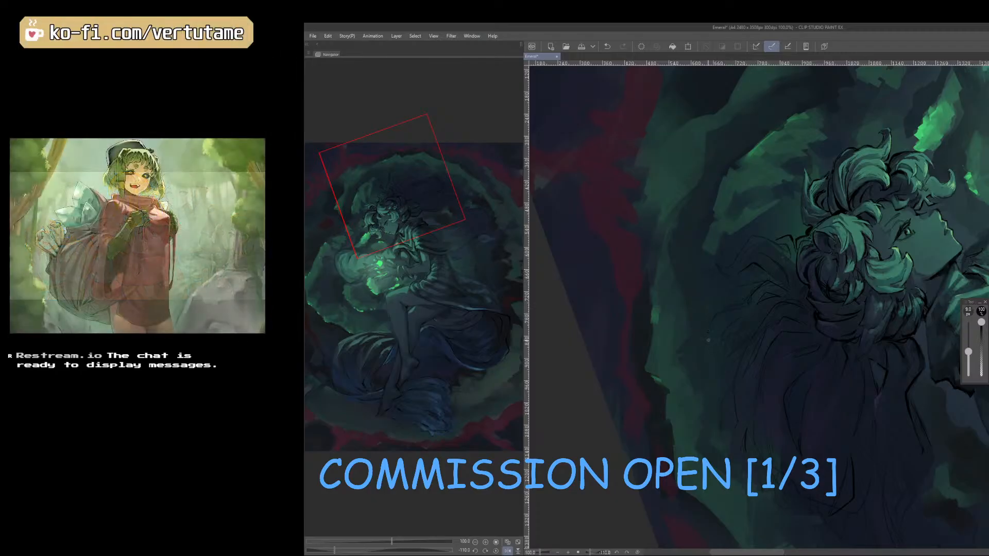
pyautogui.press('r')
pyautogui.moveTo(832, 462)
pyautogui.mouseDown()
pyautogui.moveTo(720, 475)
pyautogui.moveTo(721, 431)
pyautogui.mouseUp()
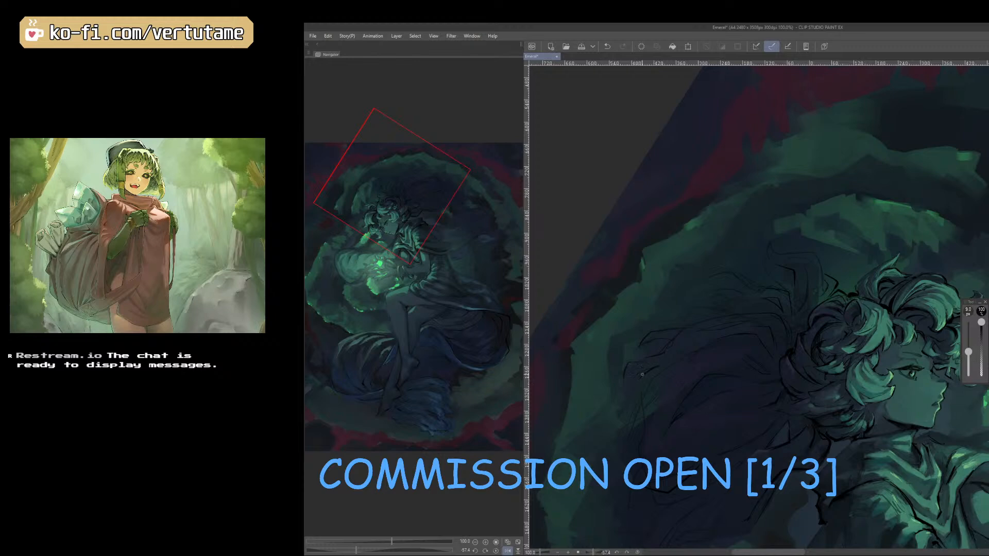
pyautogui.moveTo(637, 396); pyautogui.dragTo(619, 412)
pyautogui.press('r')
pyautogui.moveTo(763, 454)
pyautogui.mouseDown()
pyautogui.moveTo(693, 438)
pyautogui.moveTo(790, 404)
pyautogui.mouseUp()
pyautogui.press('space')
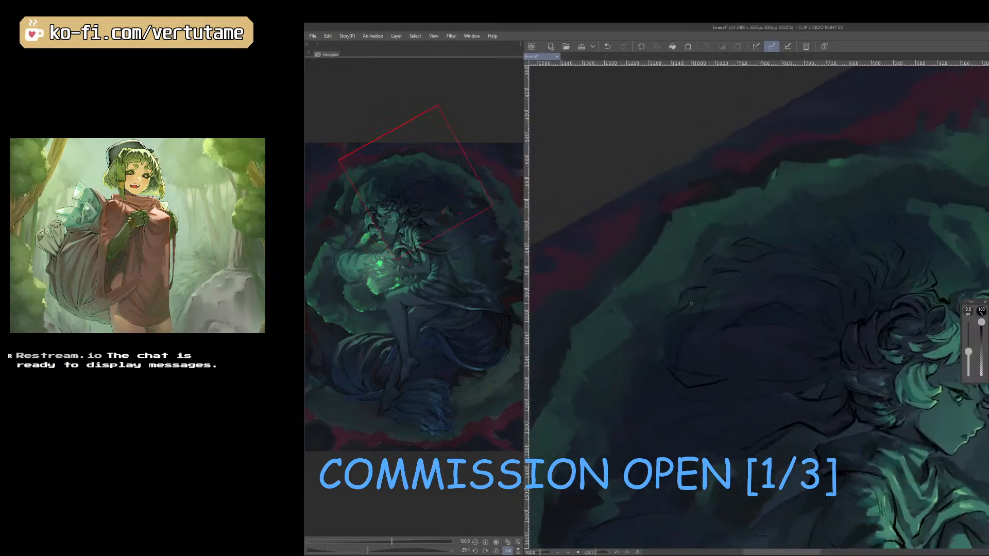
# Soften the outer hair strokes with a 60 px eraser and draw wavy dark strands toward the green ring with the 9 px pen.
pyautogui.press('e')
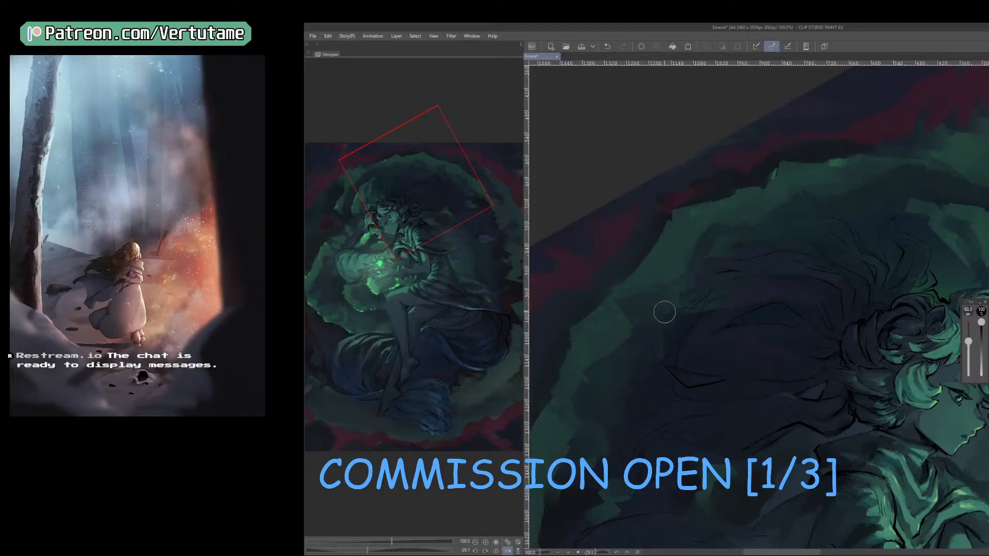
pyautogui.press('p')
pyautogui.press('r')
pyautogui.moveTo(846, 251)
pyautogui.mouseDown()
pyautogui.moveTo(796, 217)
pyautogui.moveTo(746, 223)
pyautogui.moveTo(745, 212)
pyautogui.mouseUp()
pyautogui.press('e')
pyautogui.press('p')
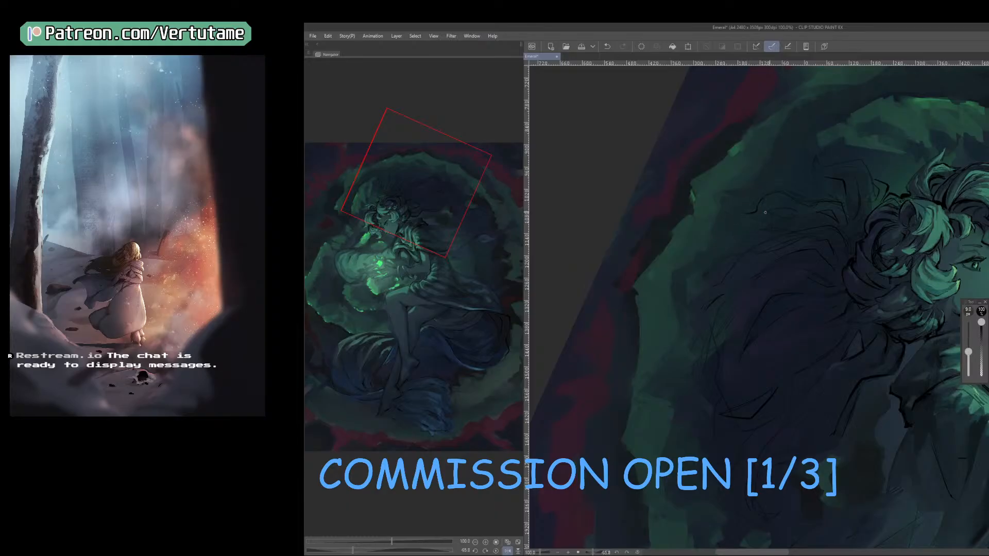
pyautogui.moveTo(807, 218); pyautogui.dragTo(763, 224)
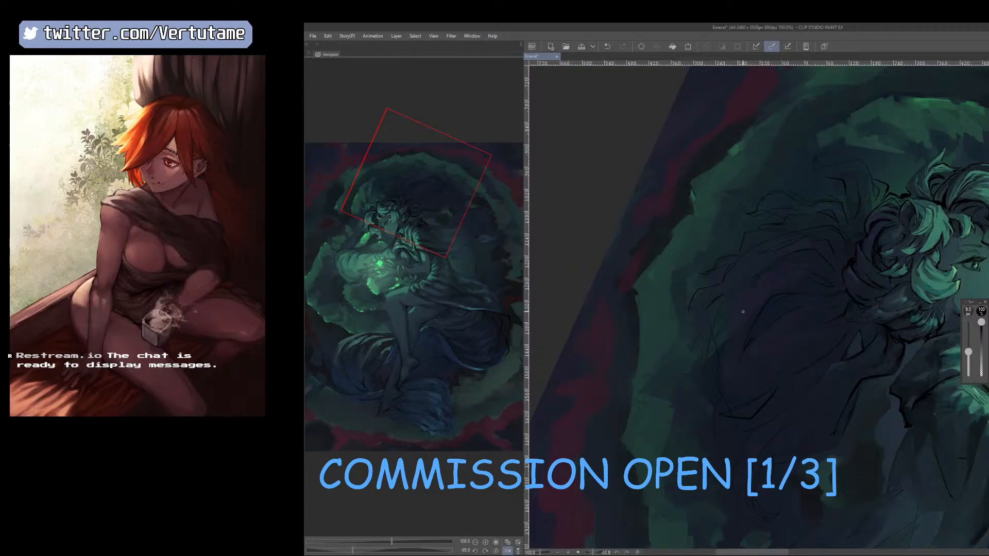
pyautogui.moveTo(743, 311); pyautogui.dragTo(713, 274)
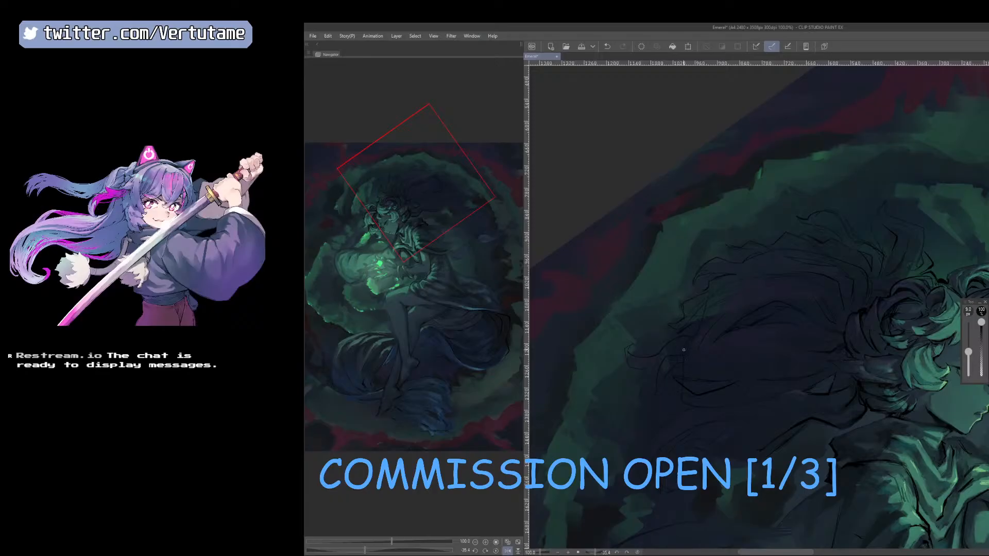
# Add fine curling strand tips along the outer end of the hair with the 9 px pen, checking the shape mirrored.
pyautogui.moveTo(770, 439); pyautogui.dragTo(775, 418)
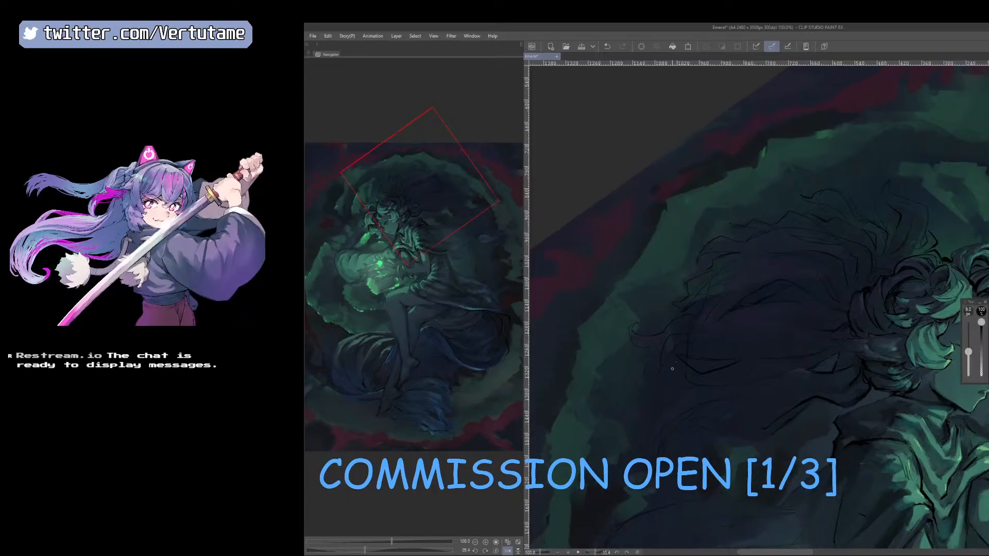
pyautogui.moveTo(640, 377); pyautogui.dragTo(634, 382)
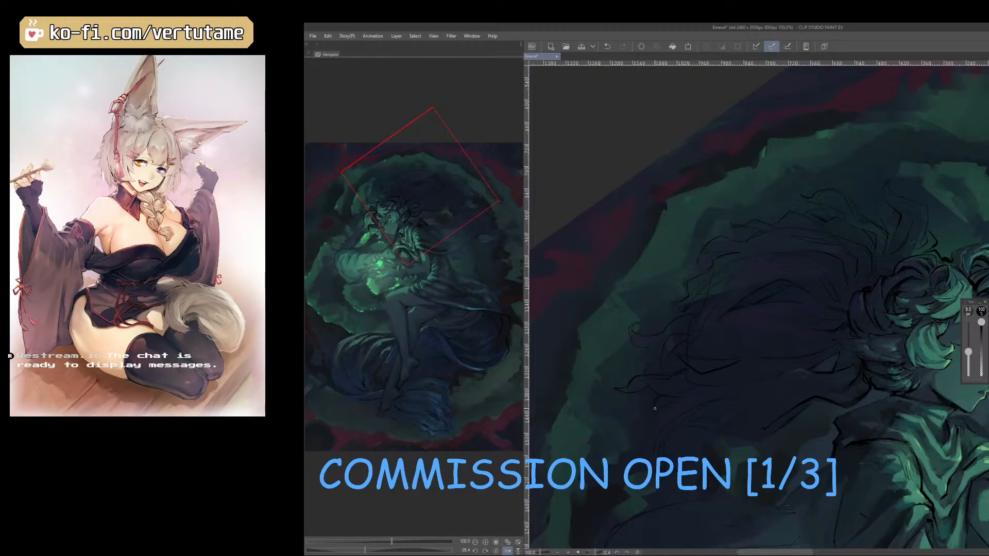
pyautogui.press('h')
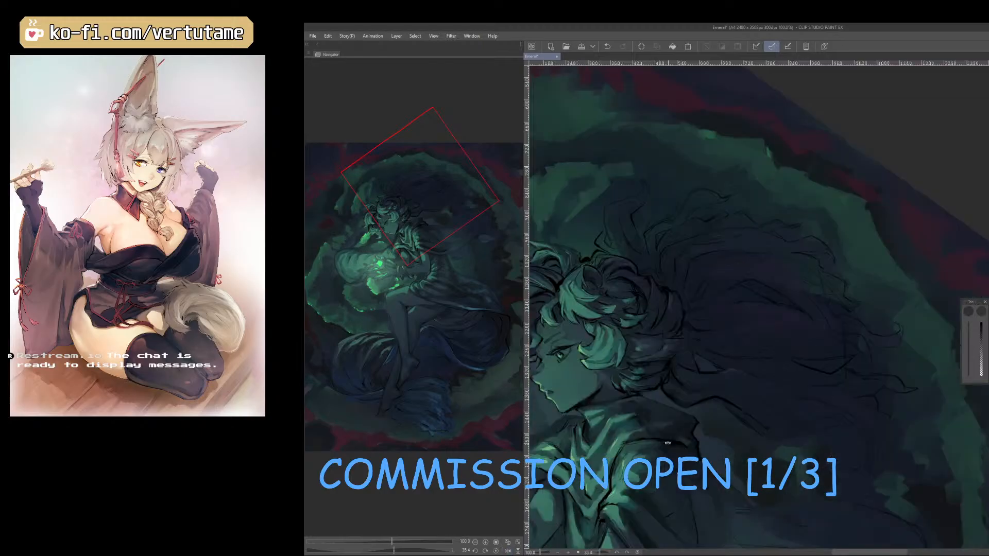
pyautogui.moveTo(668, 442); pyautogui.dragTo(690, 454)
pyautogui.press('h')
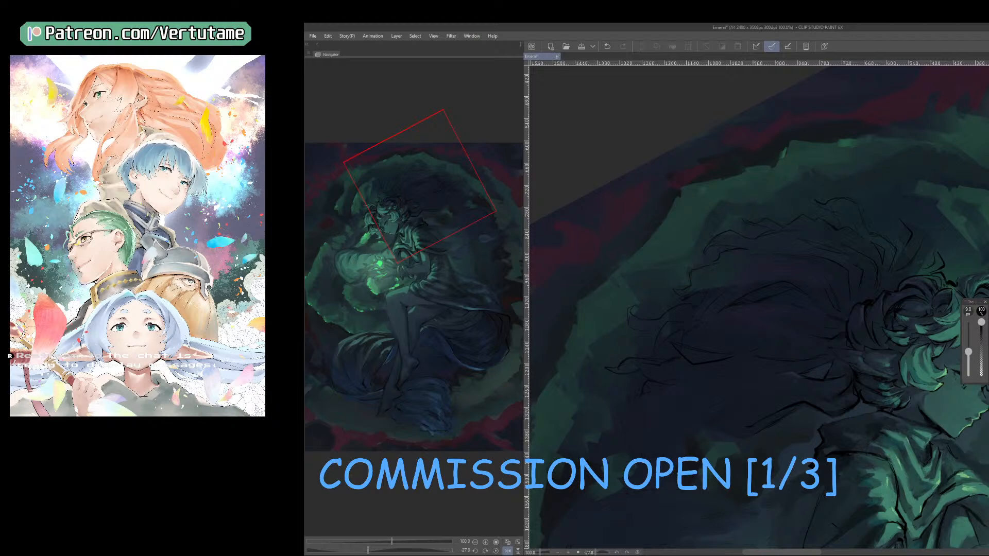
# Fade the outermost hair lines with a 100 px eraser and redraw loose strands along the hair's lower edge with the pen.
pyautogui.press('e')
pyautogui.press(']')
pyautogui.press(']')
pyautogui.press(']')
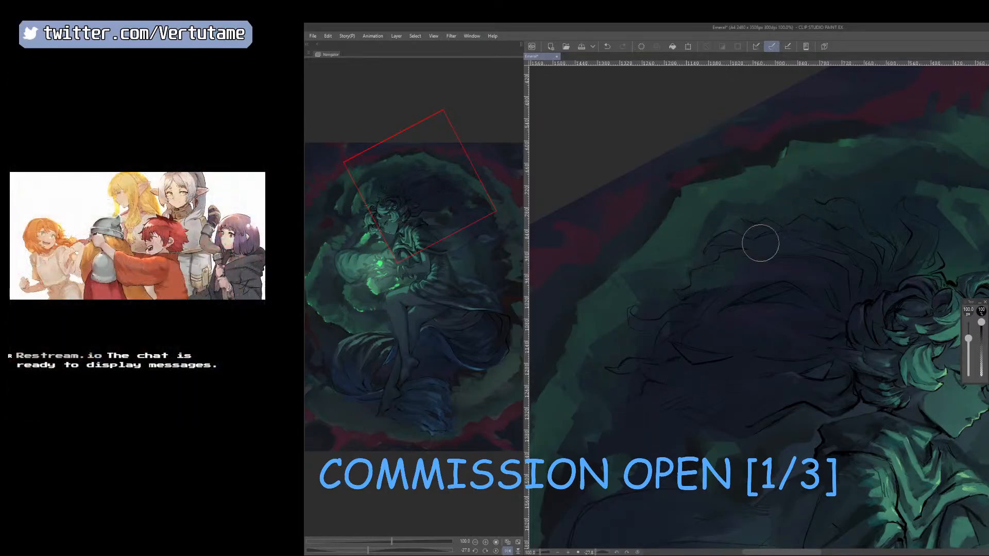
pyautogui.press('p')
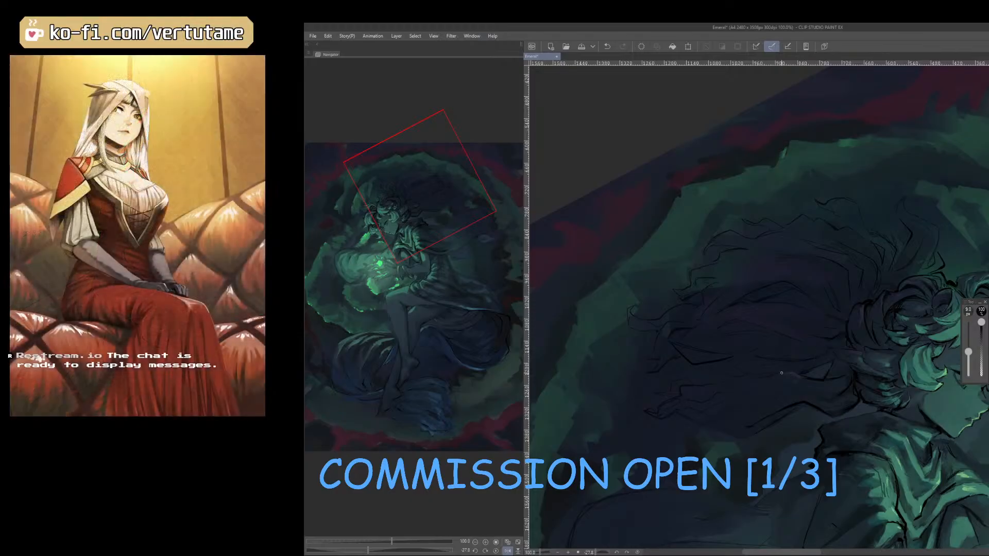
# Check the mirrored painting and refine the curling strand above the crown with the 9 px pen.
pyautogui.press('h')
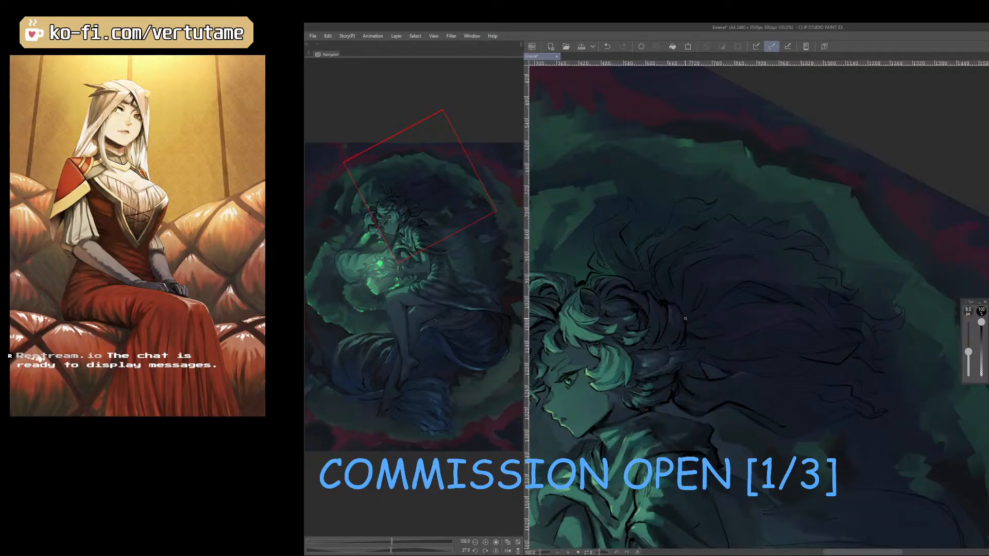
pyautogui.scroll(-2, 811, 331)
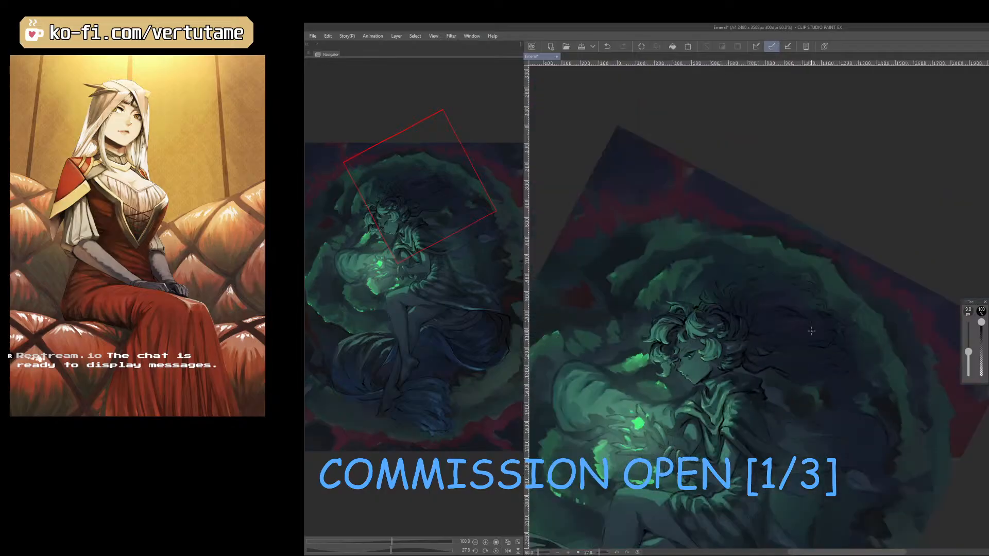
pyautogui.moveTo(812, 330); pyautogui.dragTo(579, 402)
pyautogui.scroll(5, 780, 219)
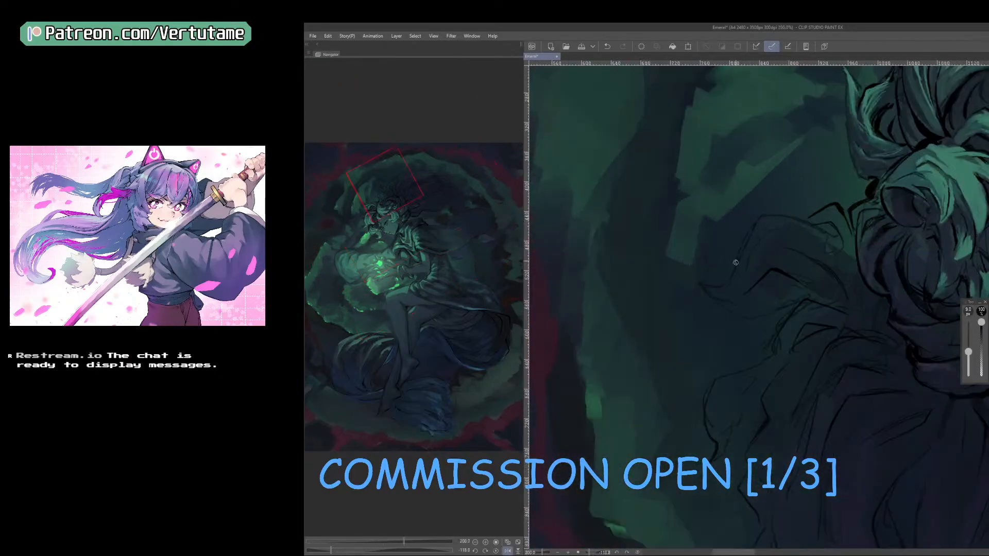
pyautogui.moveTo(843, 407); pyautogui.dragTo(776, 422)
pyautogui.moveTo(758, 287)
pyautogui.mouseDown()
pyautogui.moveTo(791, 302)
pyautogui.moveTo(718, 315)
pyautogui.mouseUp()
pyautogui.hotkey('ctrl', 'z')
pyautogui.moveTo(783, 317); pyautogui.dragTo(713, 326)
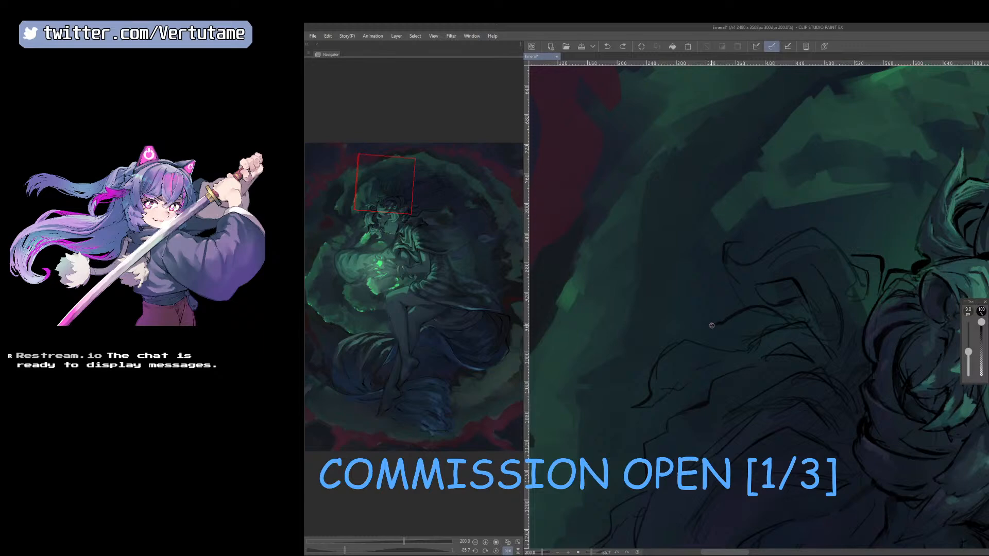
pyautogui.hotkey('ctrl', 'z')
pyautogui.moveTo(794, 322); pyautogui.dragTo(728, 329)
pyautogui.hotkey('ctrl', 'z')
# Mirror the canvas and draw curved 9 px strands linking the curl above the crown to the flowing hair.
pyautogui.press('h')
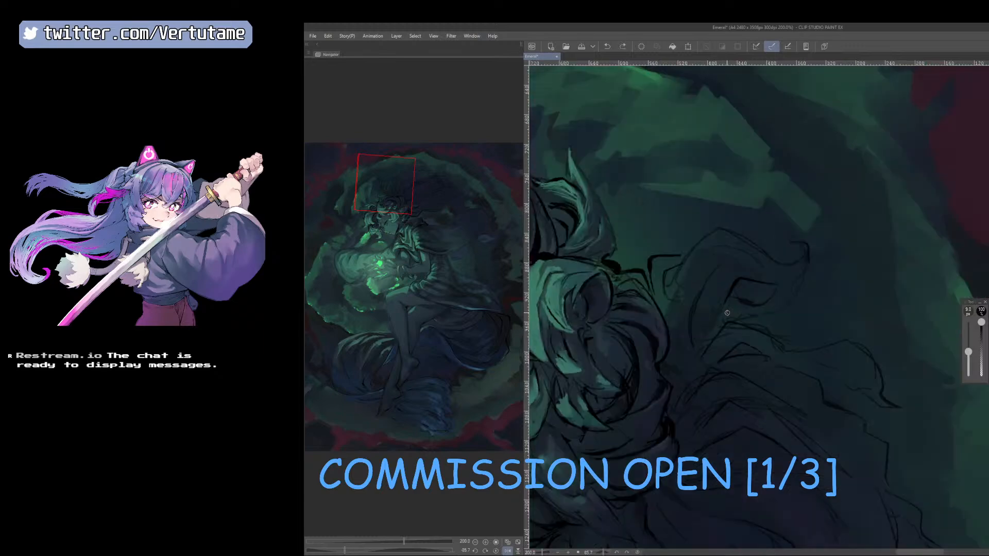
pyautogui.moveTo(832, 445); pyautogui.dragTo(909, 367)
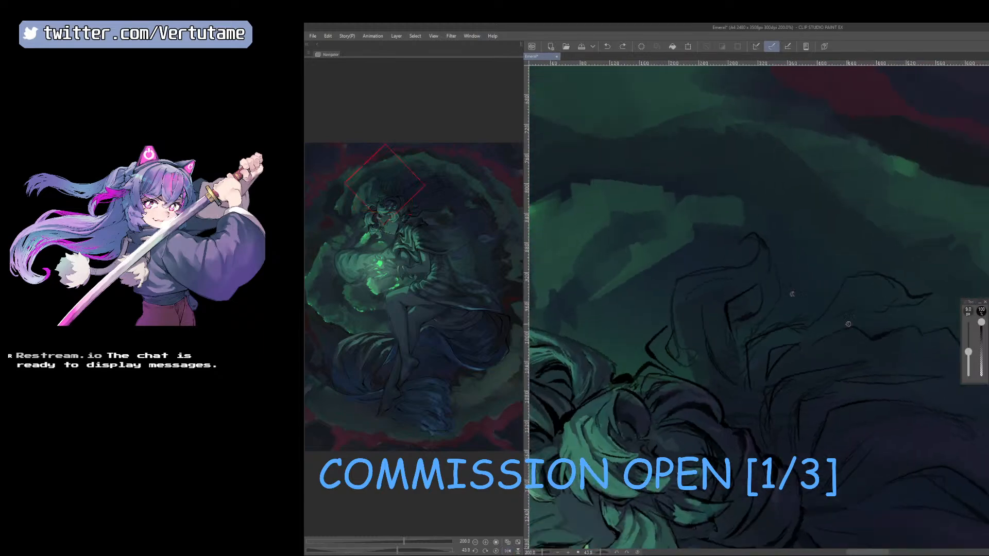
pyautogui.moveTo(757, 257); pyautogui.dragTo(734, 260)
pyautogui.scroll(-1, 790, 331)
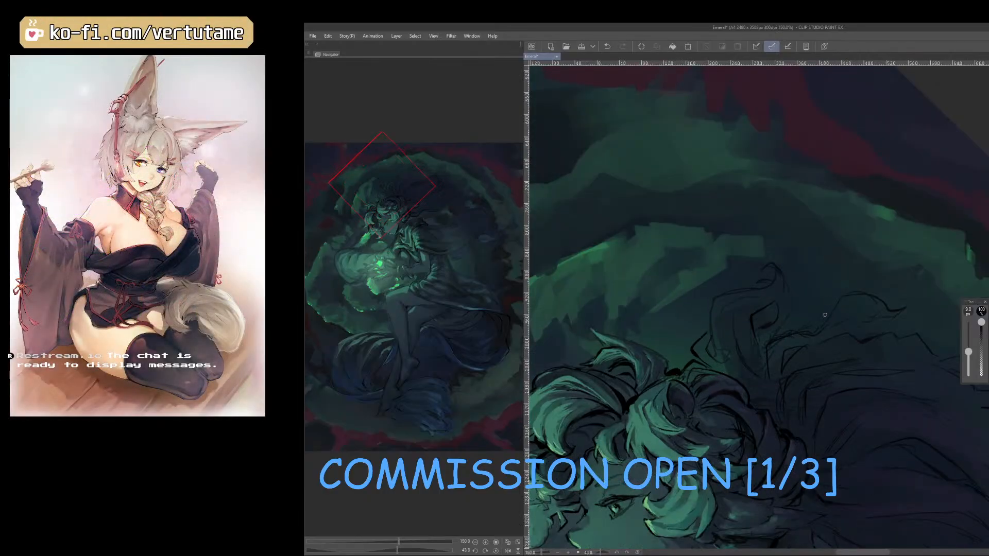
pyautogui.moveTo(822, 300); pyautogui.dragTo(822, 330)
pyautogui.moveTo(822, 362)
pyautogui.mouseDown()
pyautogui.moveTo(740, 303)
pyautogui.moveTo(718, 307)
pyautogui.mouseUp()
pyautogui.moveTo(777, 285); pyautogui.dragTo(735, 301)
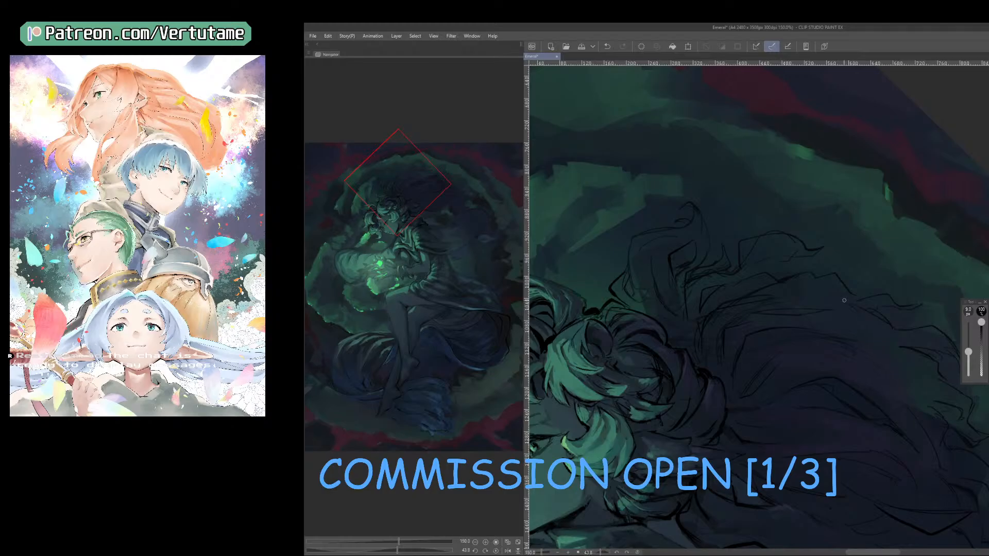
# Add wispy ends along the upper and outer edge of the hair, checking its silhouette rotated and mirrored.
pyautogui.moveTo(838, 296); pyautogui.dragTo(807, 289)
pyautogui.scroll(-1, 790, 311)
pyautogui.moveTo(859, 472); pyautogui.dragTo(932, 397)
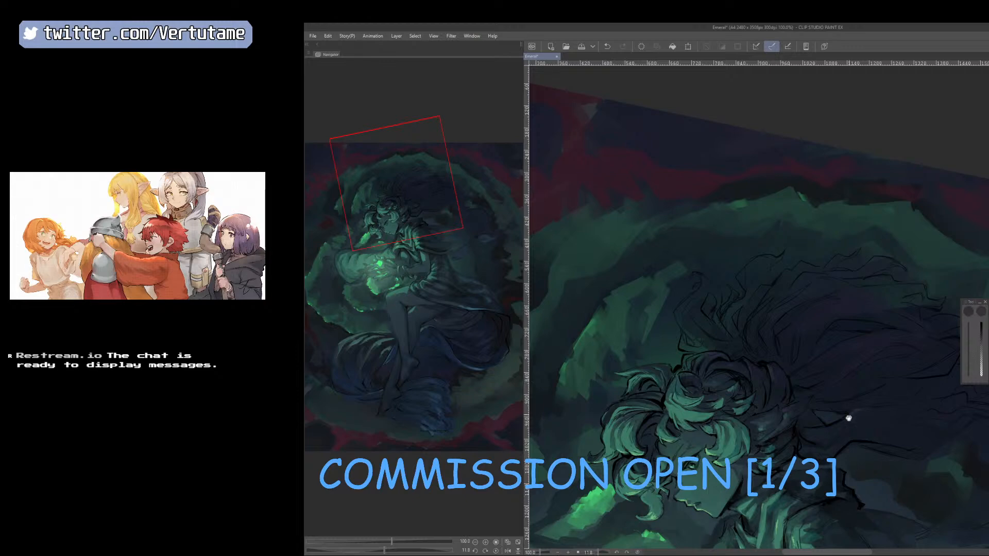
pyautogui.moveTo(845, 415); pyautogui.dragTo(785, 385)
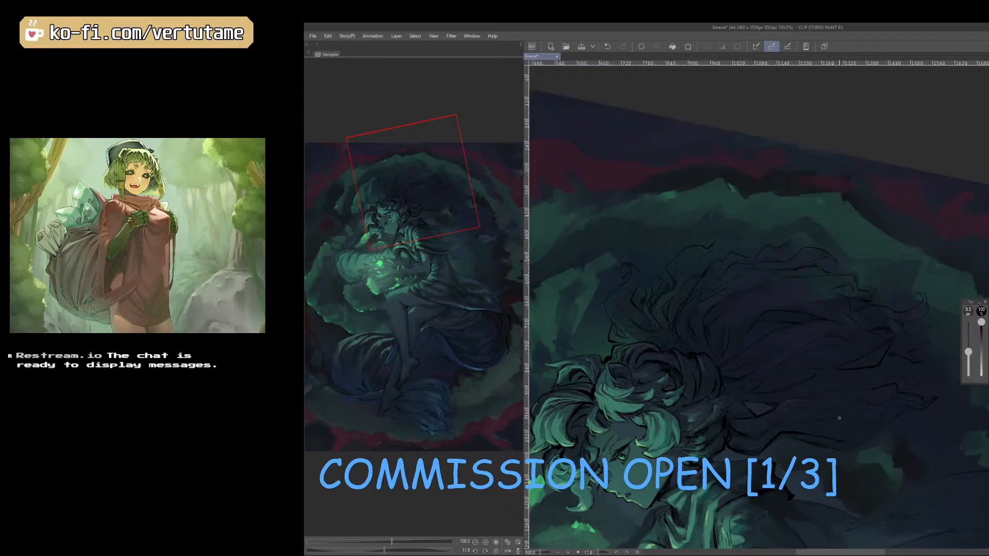
pyautogui.press('h')
pyautogui.moveTo(829, 433); pyautogui.dragTo(870, 401)
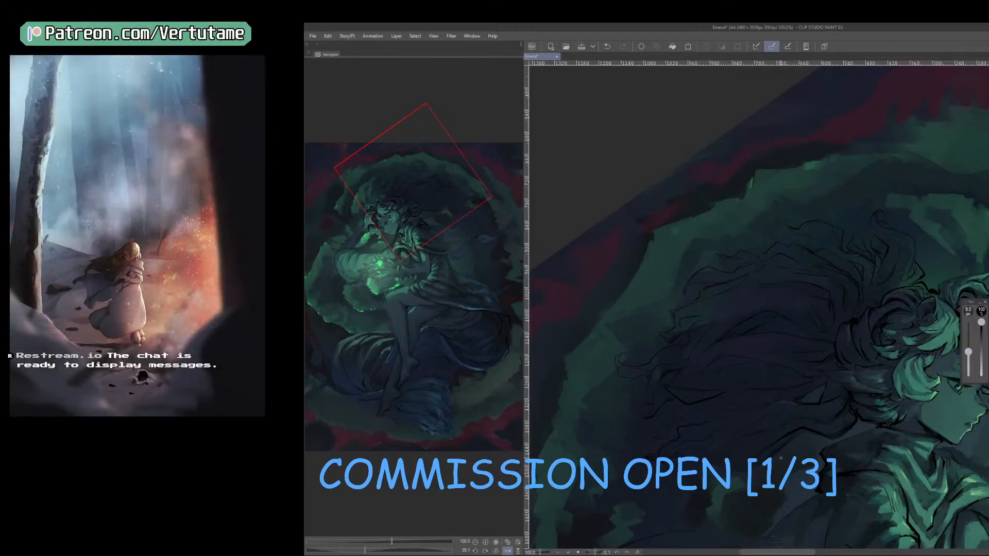
# Sample a color from the hair, enlarge the thin pen and reinforce the strands along the upper hair edge.
pyautogui.press('b')
pyautogui.rightClick(763, 280)
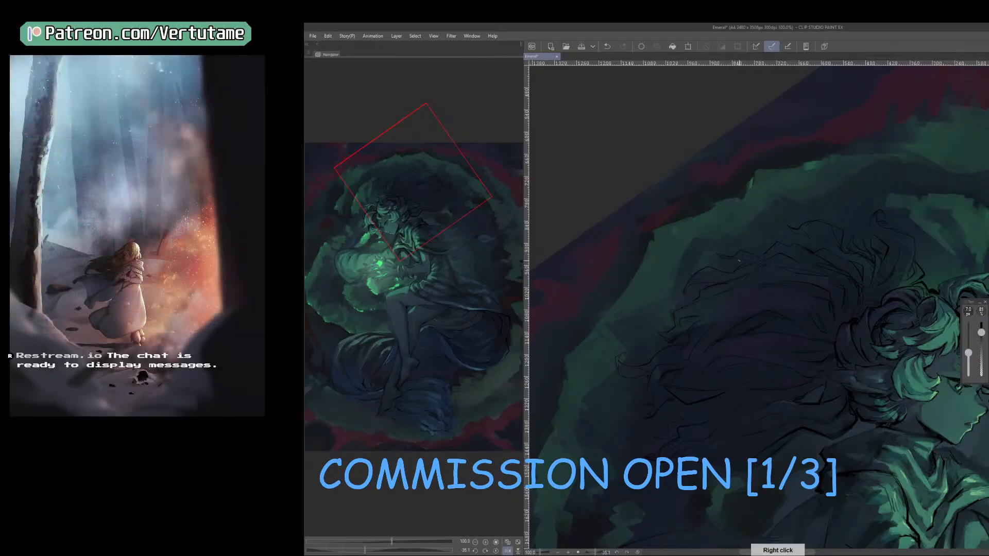
pyautogui.press('p')
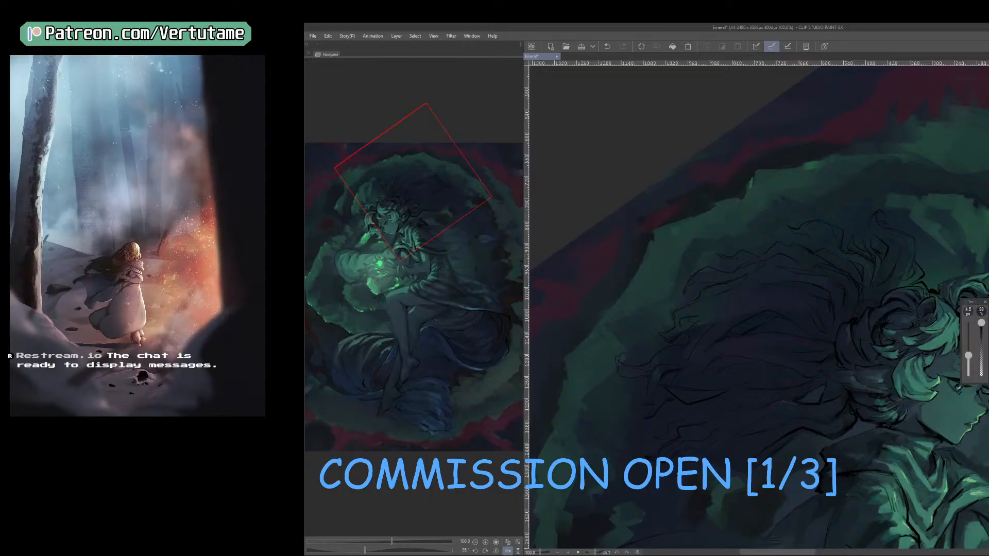
pyautogui.scroll(2, 723, 254)
pyautogui.moveTo(737, 261); pyautogui.dragTo(795, 323)
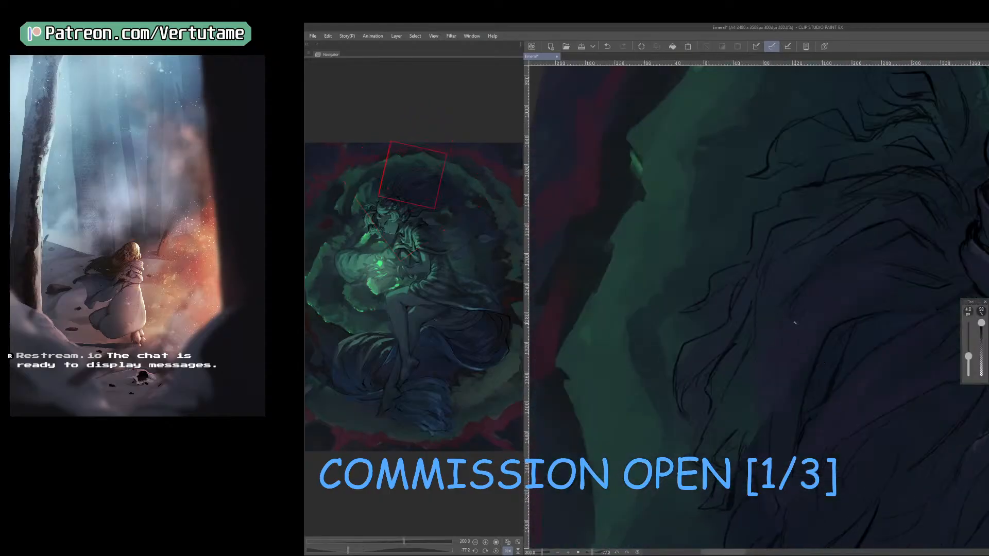
pyautogui.press(']')
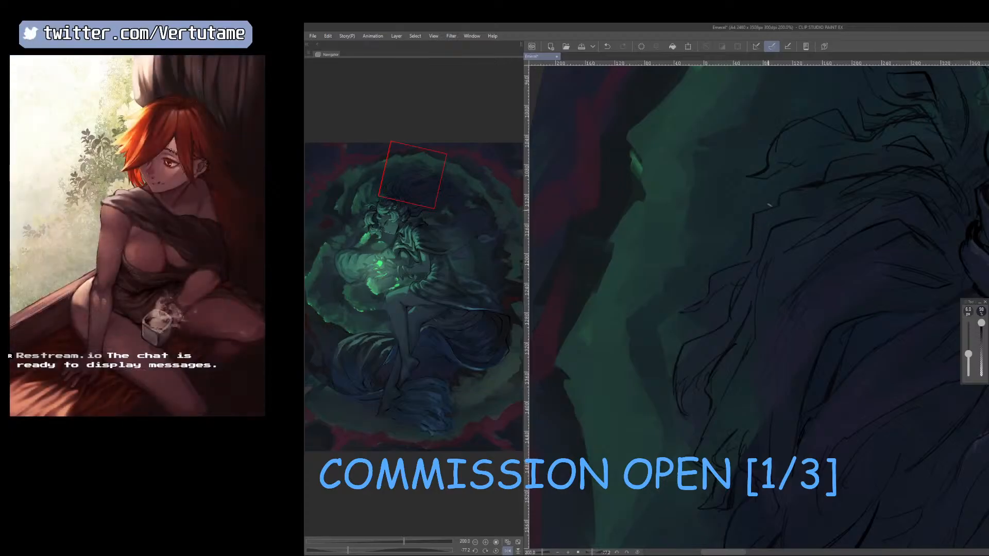
pyautogui.press(']')
pyautogui.moveTo(841, 182); pyautogui.dragTo(755, 260)
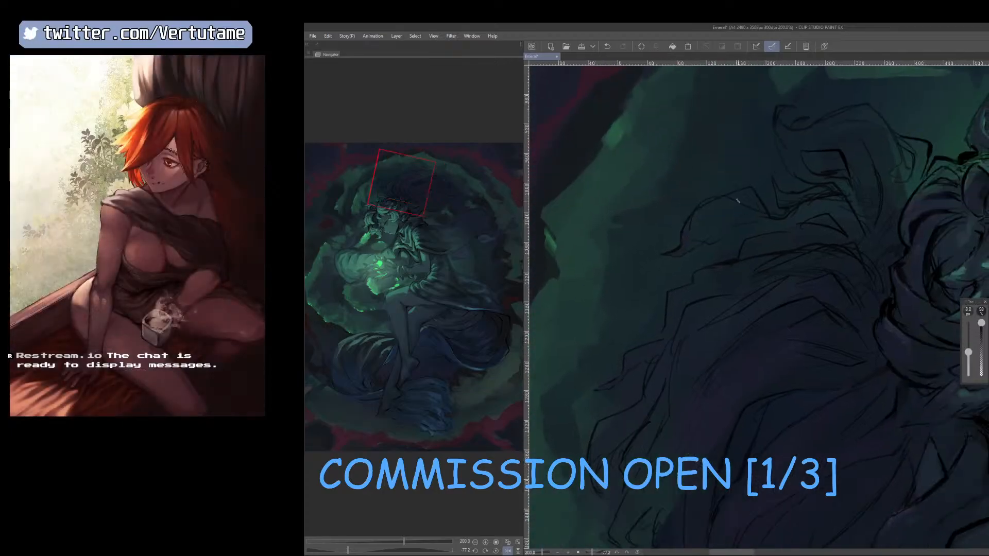
# Clean up the lines around the outward-curving upper strand with a smaller eraser and redraw its edges with the pen.
pyautogui.press('e')
pyautogui.moveTo(720, 188); pyautogui.dragTo(697, 216)
pyautogui.press('p')
pyautogui.hotkey('ctrl', 'z')
pyautogui.press('e')
pyautogui.press('[')
pyautogui.press('[')
pyautogui.press('[')
pyautogui.moveTo(716, 167); pyautogui.dragTo(717, 171)
pyautogui.press('p')
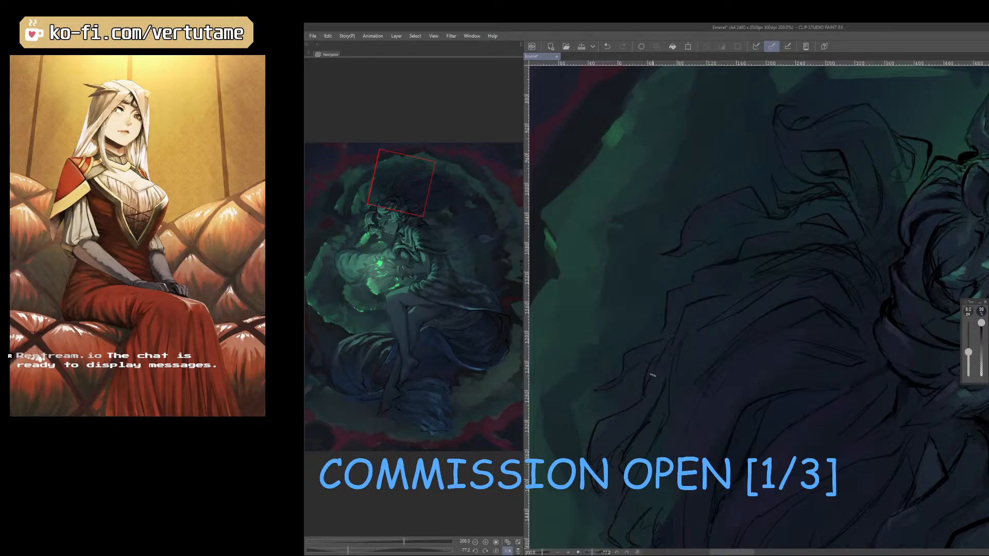
# Reduce the eraser to 15 px or less and tidy the overlapping strand tips at the outer edge of the hair.
pyautogui.press('e')
pyautogui.press('[')
pyautogui.press('[')
pyautogui.press('[')
pyautogui.press('[')
pyautogui.press('[')
pyautogui.press('[')
pyautogui.press('[')
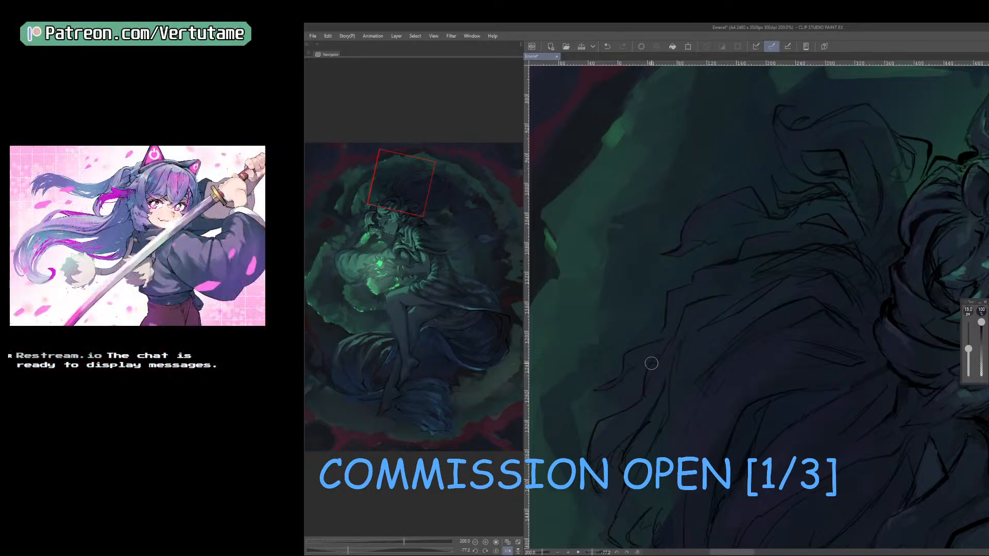
pyautogui.press('[')
pyautogui.press('[')
pyautogui.scroll(-1, 642, 397)
pyautogui.moveTo(783, 442)
pyautogui.mouseDown()
pyautogui.moveTo(715, 465)
pyautogui.moveTo(830, 435)
pyautogui.mouseUp()
pyautogui.moveTo(680, 311); pyautogui.dragTo(652, 312)
# Trim stray hair lines with a smaller eraser and extend the dark strands toward the lower outer tips with the pen.
pyautogui.press('e')
pyautogui.press('[')
pyautogui.press('[')
pyautogui.press('[')
pyautogui.press('[')
pyautogui.press('p')
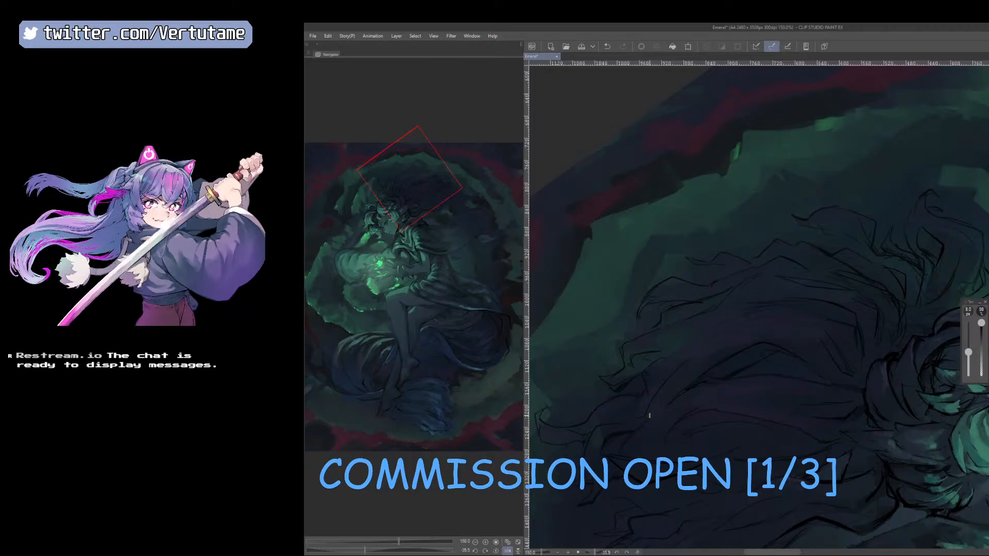
pyautogui.moveTo(649, 415); pyautogui.dragTo(830, 327)
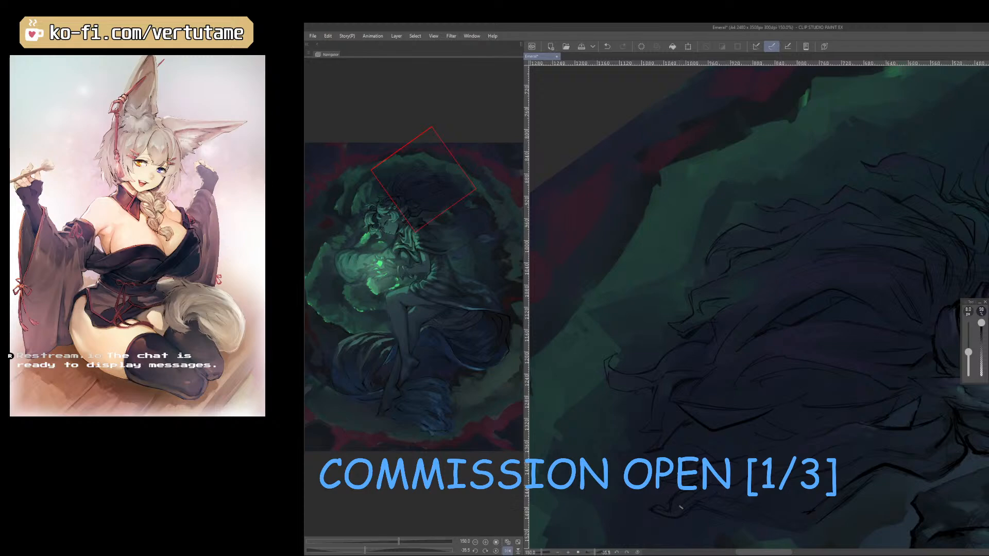
# Erase the excess lines at the tip of the lowest hair strand and return to the pen.
pyautogui.press('e')
pyautogui.moveTo(663, 506); pyautogui.dragTo(654, 506)
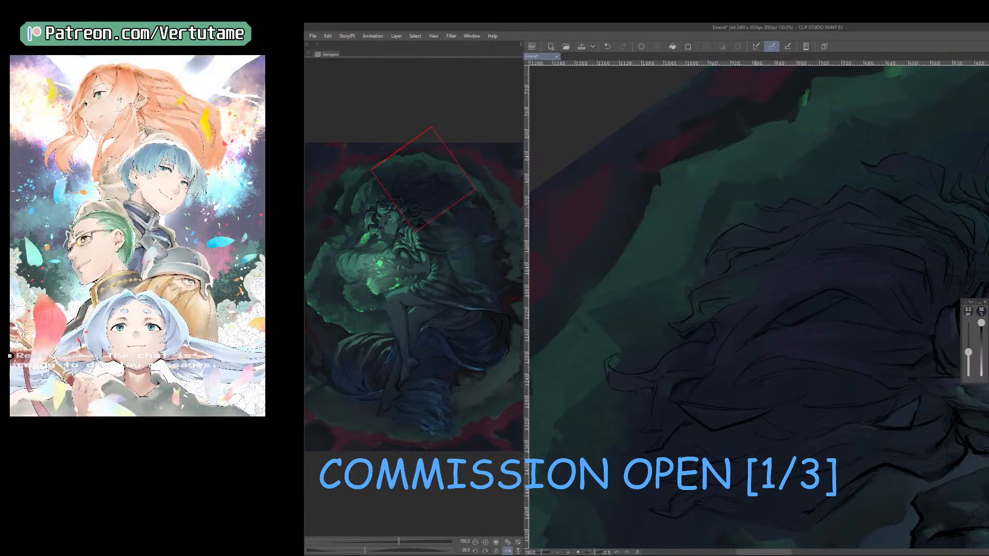
pyautogui.moveTo(653, 492); pyautogui.dragTo(779, 427)
pyautogui.press('p')
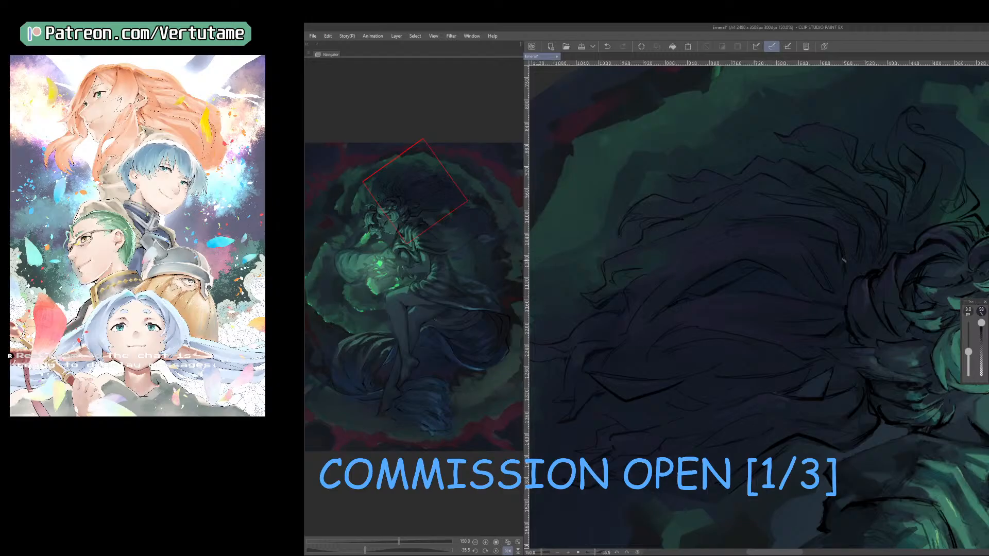
# Sample a dark hair color, reduce the pen to 7 px and darken the long strand line across the middle of the hair.
pyautogui.rightClick(872, 274)
pyautogui.press('[')
pyautogui.moveTo(696, 253); pyautogui.dragTo(673, 279)
pyautogui.press('[')
pyautogui.moveTo(685, 243); pyautogui.dragTo(657, 271)
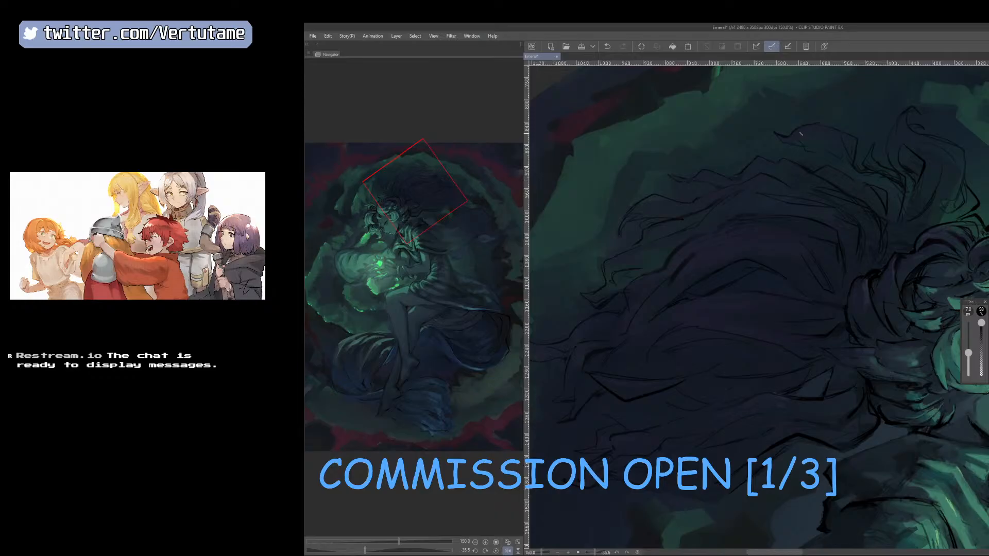
# Mirror the canvas, sample a hair color and paint the strand roots behind the crown with a slightly larger pen.
pyautogui.moveTo(871, 297); pyautogui.dragTo(786, 355)
pyautogui.press('h')
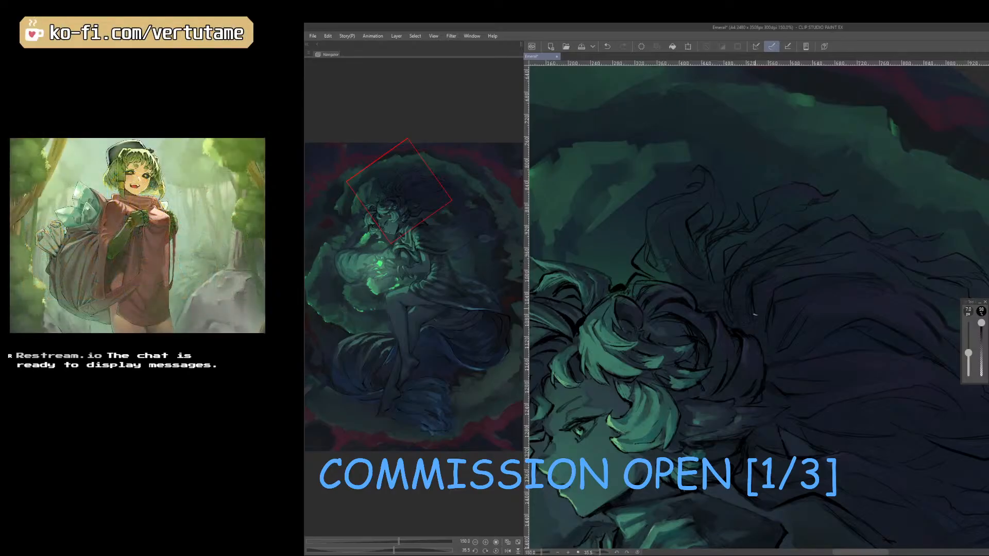
pyautogui.rightClick(745, 282)
pyautogui.press(']')
pyautogui.moveTo(736, 278); pyautogui.dragTo(732, 291)
# Sample a dark hair color, enlarge the pen to 15 px and shade the strands rising behind the crown.
pyautogui.rightClick(777, 326)
pyautogui.press(']')
pyautogui.press(']')
pyautogui.moveTo(771, 316)
pyautogui.mouseDown()
pyautogui.moveTo(751, 271)
pyautogui.moveTo(741, 312)
pyautogui.moveTo(744, 282)
pyautogui.mouseUp()
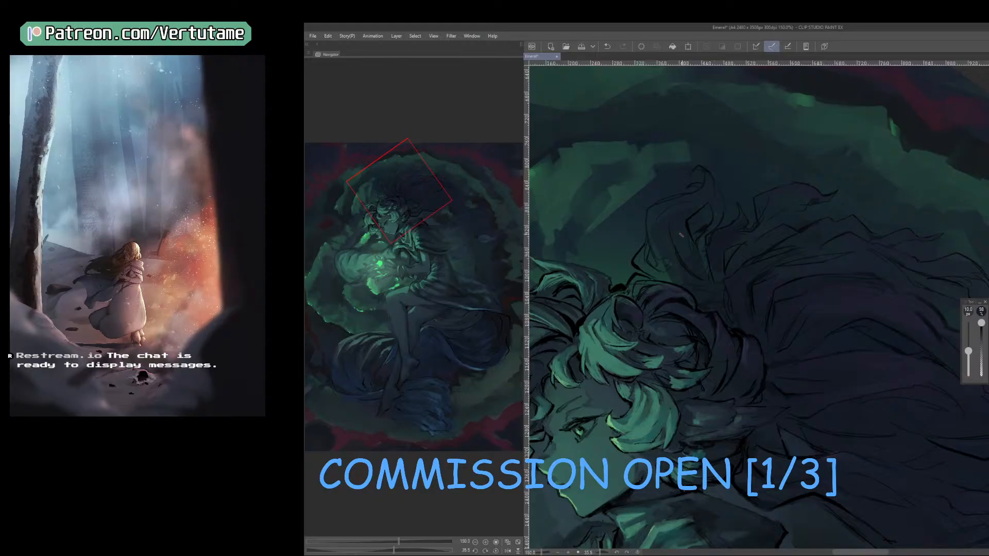
pyautogui.press(']')
pyautogui.press(']')
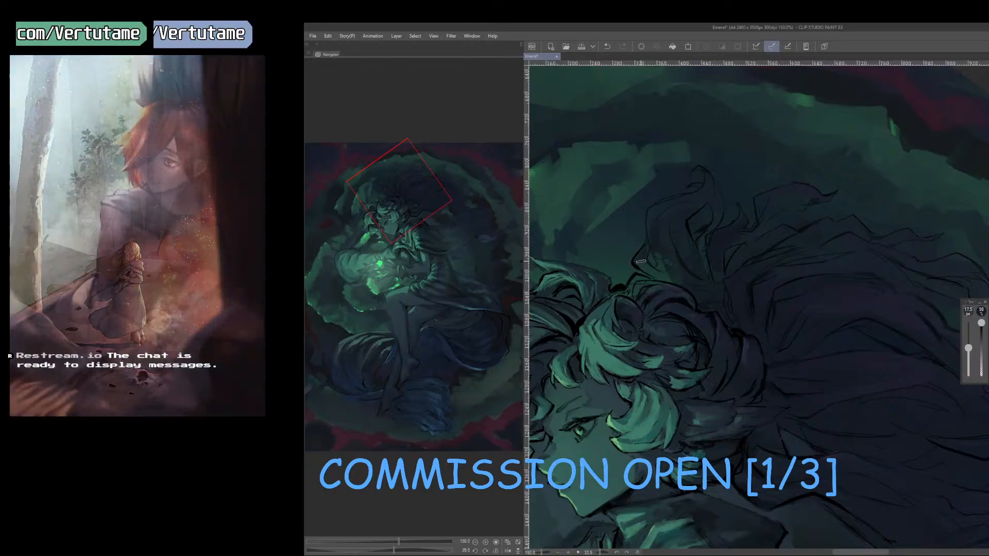
pyautogui.press('[')
pyautogui.moveTo(700, 345)
pyautogui.mouseDown()
pyautogui.moveTo(721, 370)
pyautogui.moveTo(784, 382)
pyautogui.mouseUp()
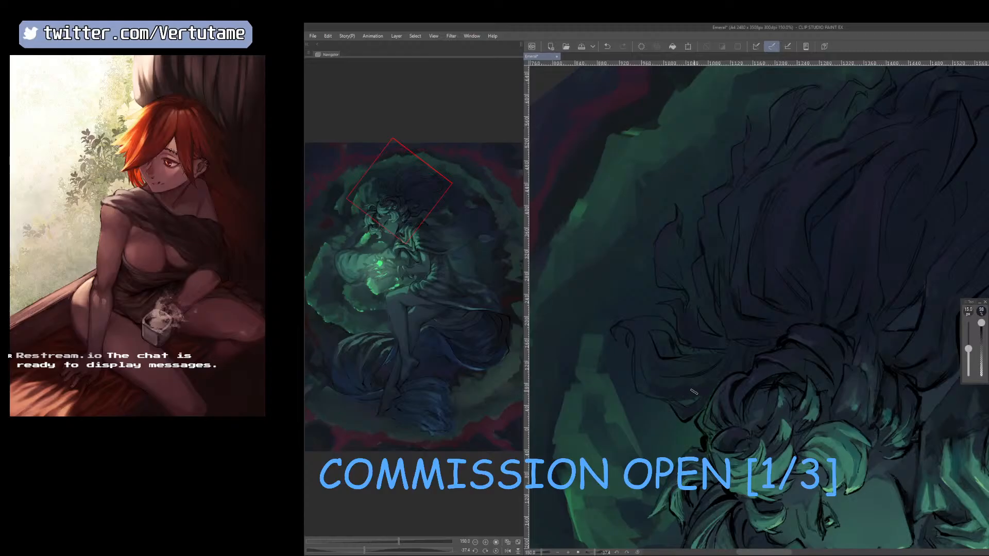
pyautogui.moveTo(684, 362); pyautogui.dragTo(666, 304)
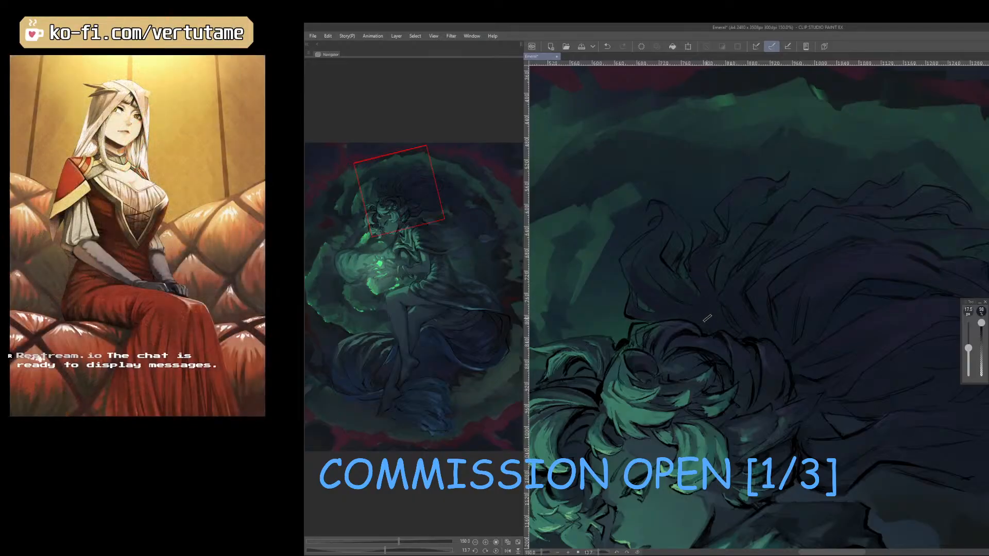
pyautogui.moveTo(735, 327); pyautogui.dragTo(729, 311)
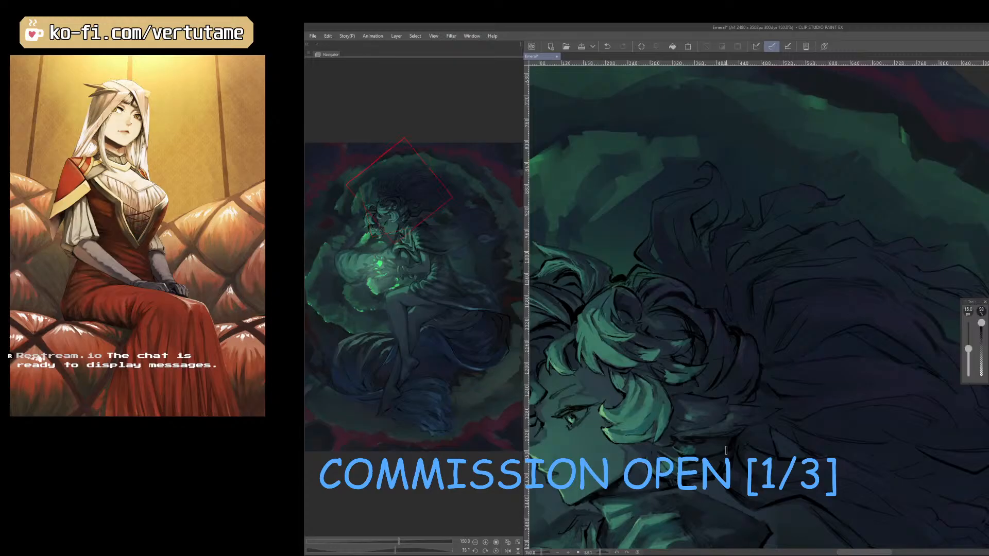
# Mirror the canvas, reduce the pen to 10 px, sample hair colors and darken the curls where they meet the loose hair mass.
pyautogui.press('h')
pyautogui.scroll(-1, 726, 450)
pyautogui.moveTo(726, 450); pyautogui.dragTo(656, 466)
pyautogui.moveTo(778, 361); pyautogui.dragTo(822, 313)
pyautogui.press('[')
pyautogui.press('[')
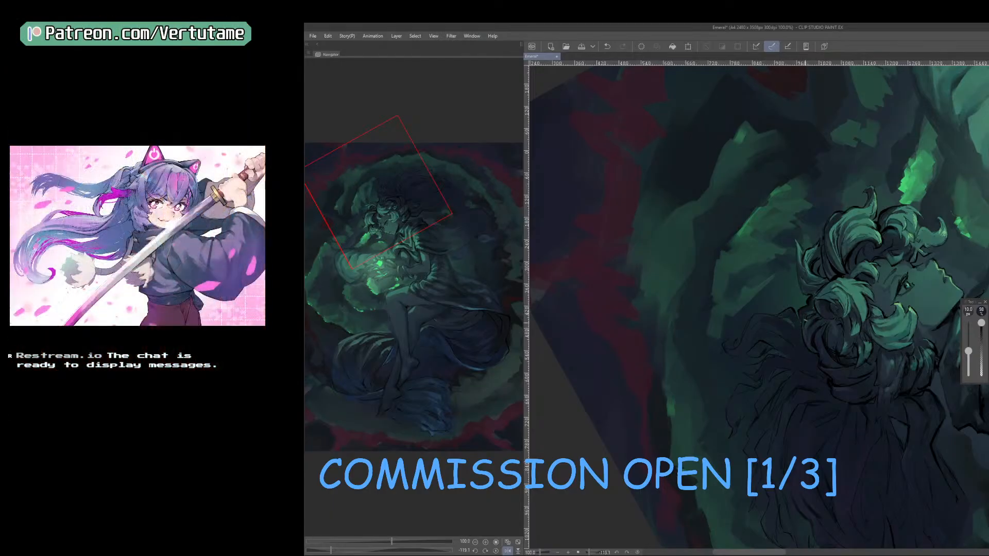
pyautogui.moveTo(813, 318)
pyautogui.mouseDown()
pyautogui.moveTo(792, 339)
pyautogui.moveTo(802, 341)
pyautogui.mouseUp()
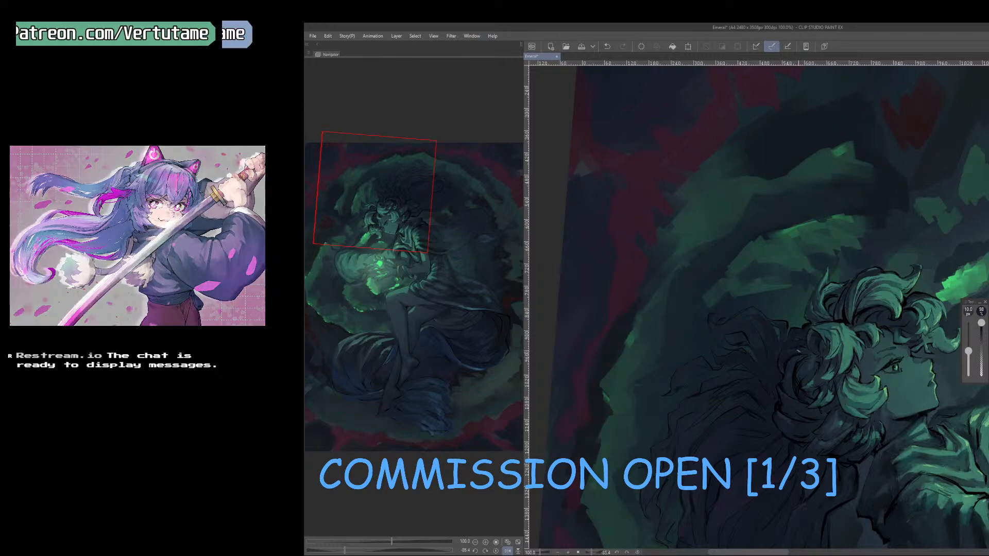
pyautogui.scroll(1, 803, 346)
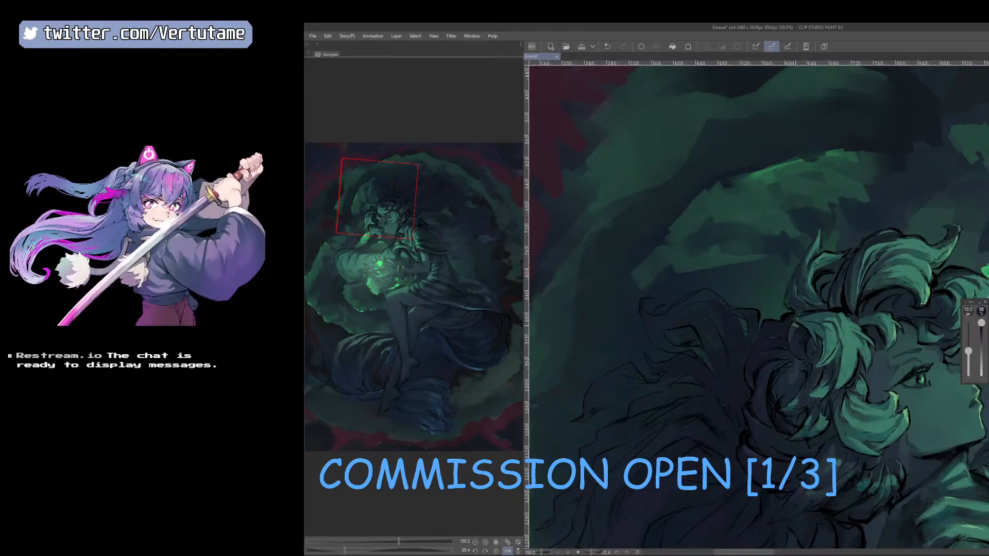
pyautogui.rightClick(797, 334)
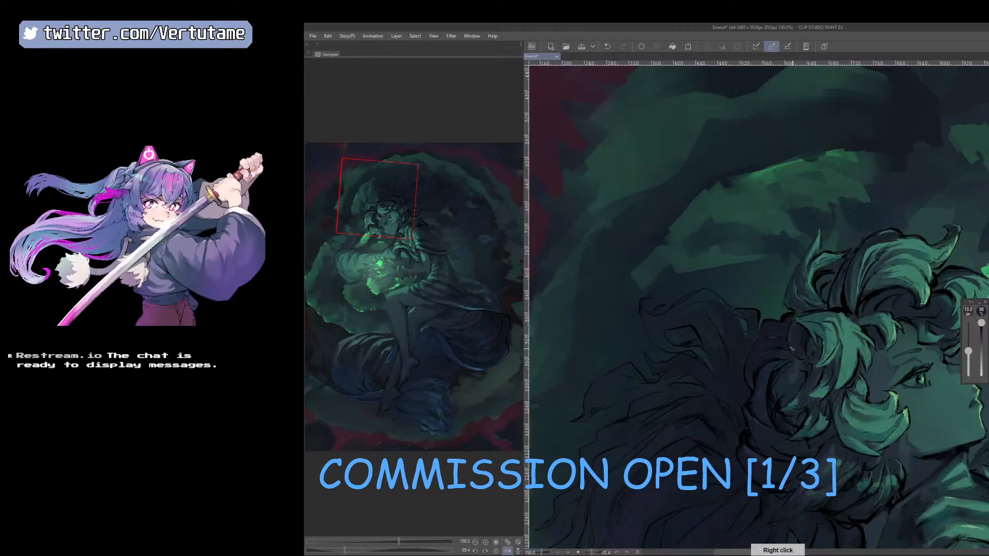
pyautogui.rightClick(787, 382)
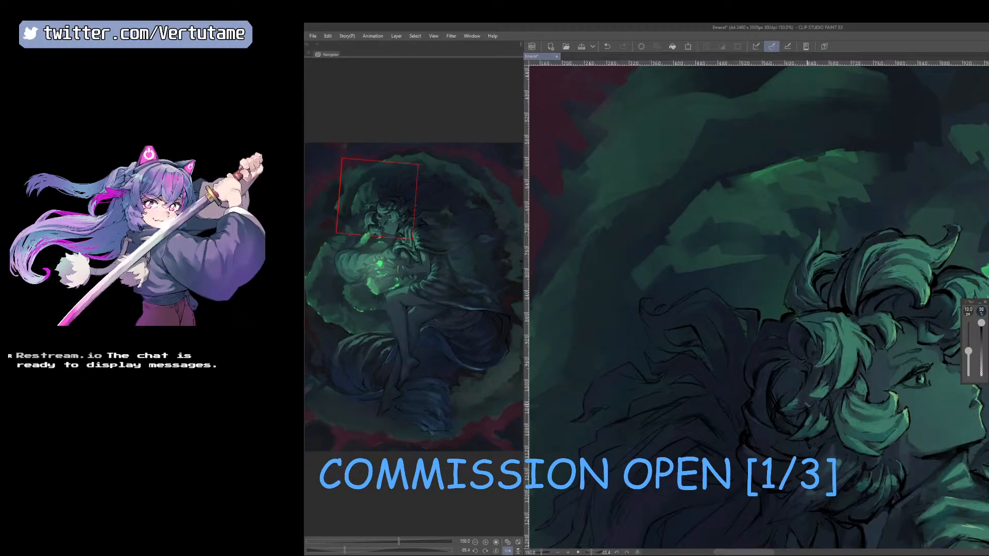
pyautogui.moveTo(807, 405); pyautogui.dragTo(843, 380)
# Trim the edges of the dark strands behind the crown with a small 8 px eraser.
pyautogui.press('e')
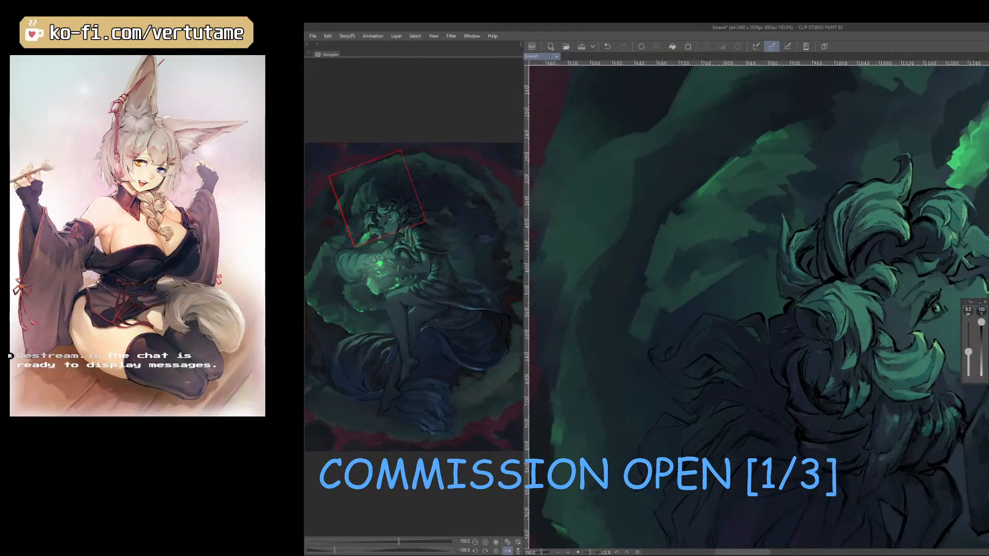
pyautogui.rightClick(789, 365)
pyautogui.rightClick(872, 423)
pyautogui.moveTo(872, 423); pyautogui.dragTo(750, 339)
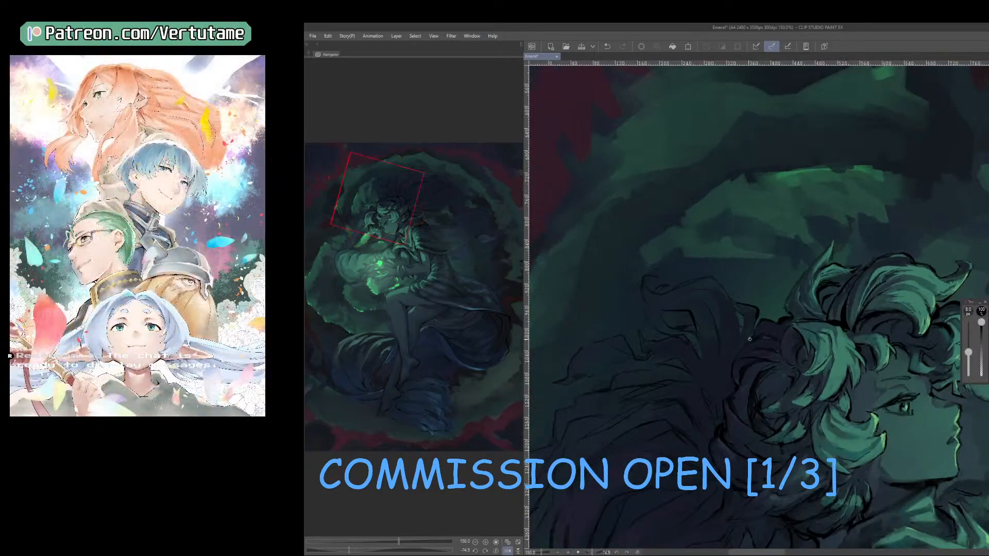
# Flip the canvas horizontally and examine the overall composition of the figure, hair and cloud ring.
pyautogui.scroll(-1, 753, 456)
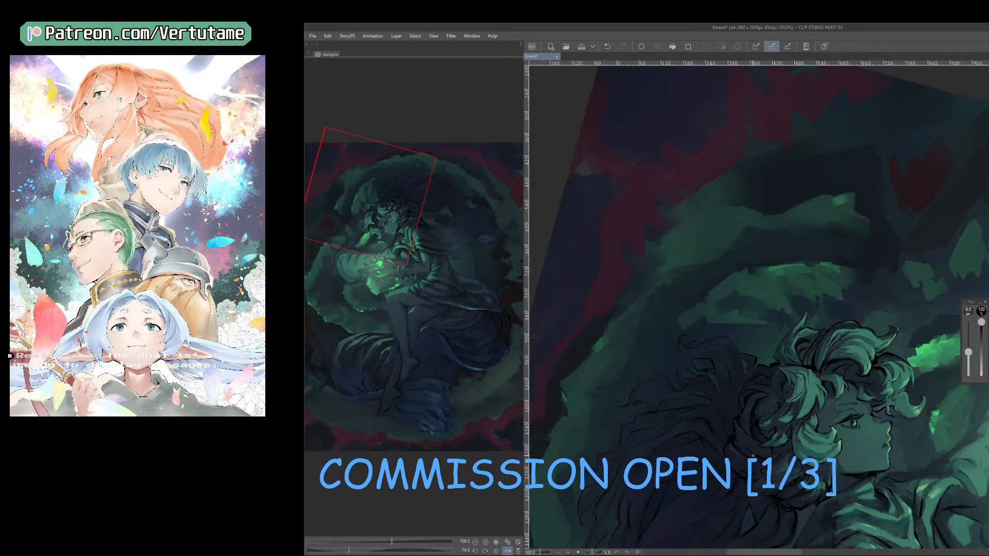
pyautogui.moveTo(753, 456); pyautogui.dragTo(921, 458)
pyautogui.scroll(-1, 893, 488)
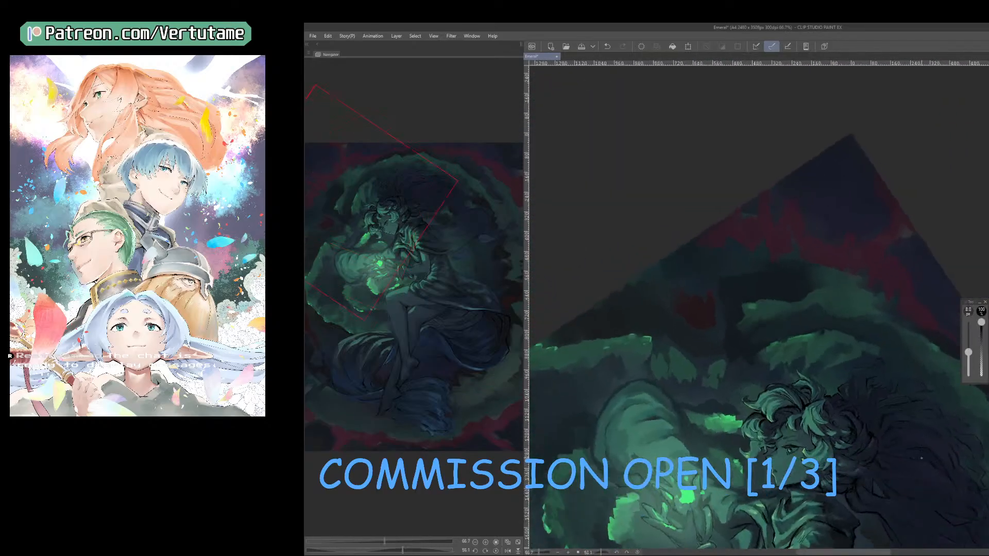
pyautogui.press('h')
pyautogui.moveTo(796, 537); pyautogui.dragTo(813, 400)
pyautogui.scroll(-1, 885, 454)
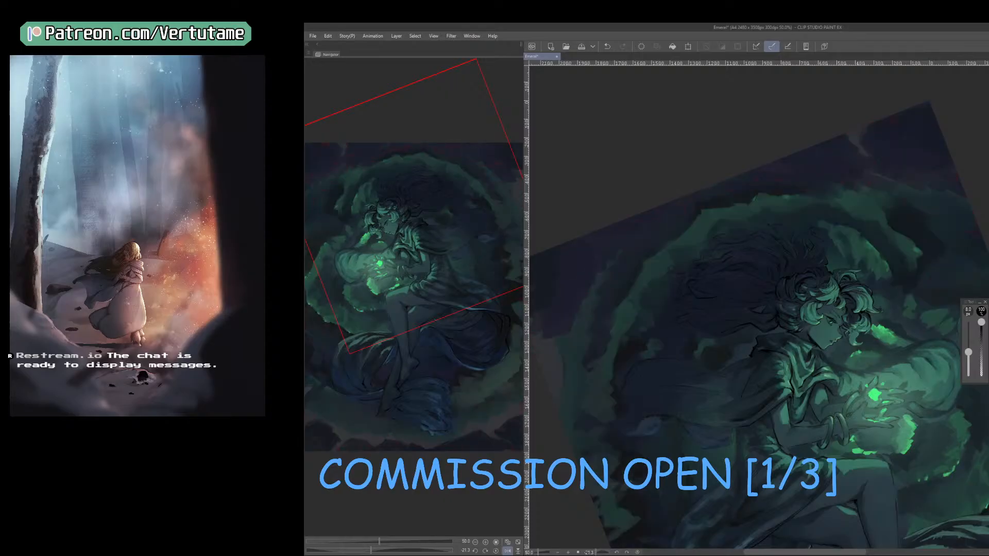
pyautogui.hotkey('ctrl', '-')
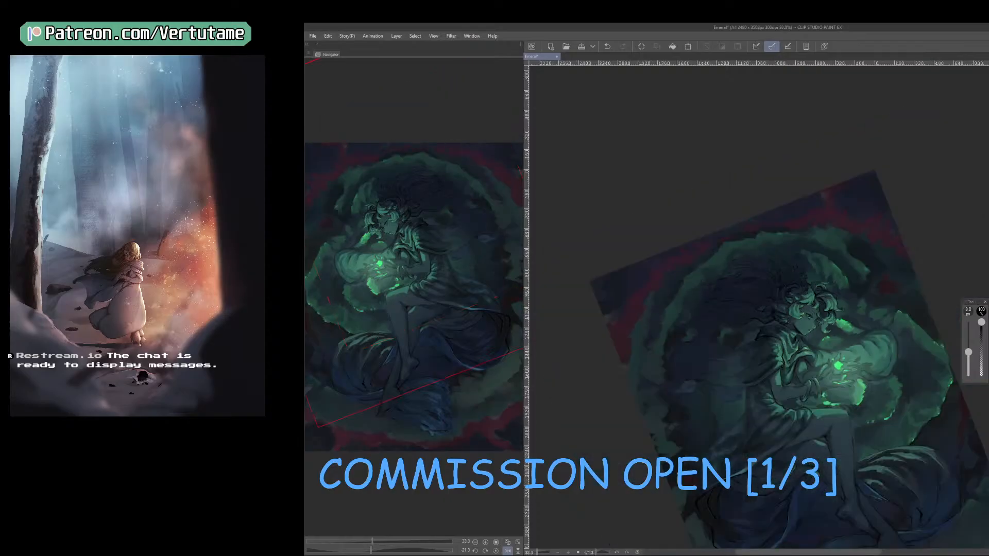
# Switch to the brush, enlarge it to 45 px and extend dark red patches along the outer edge of the cloud ring.
pyautogui.press('b')
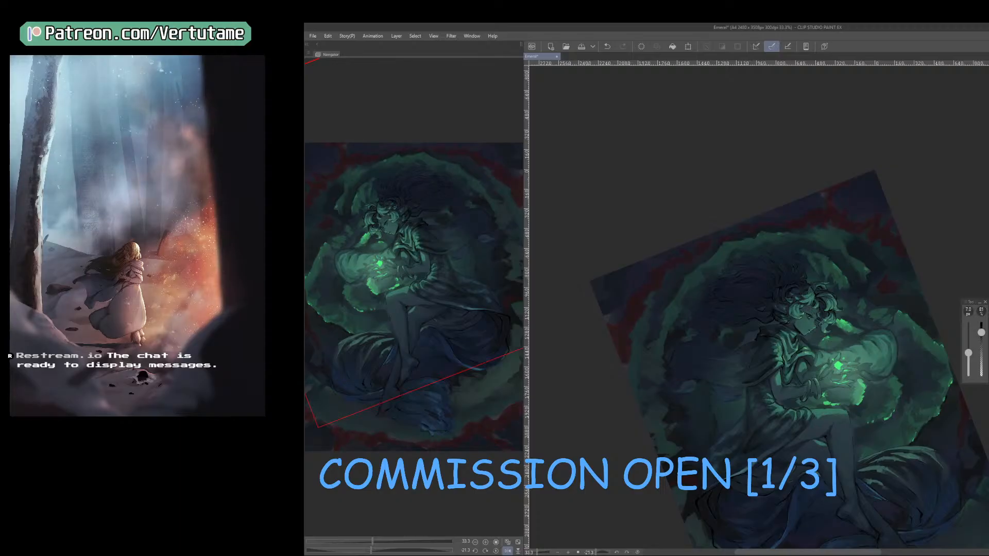
pyautogui.hotkey('ctrl', '+')
pyautogui.rightClick(846, 330)
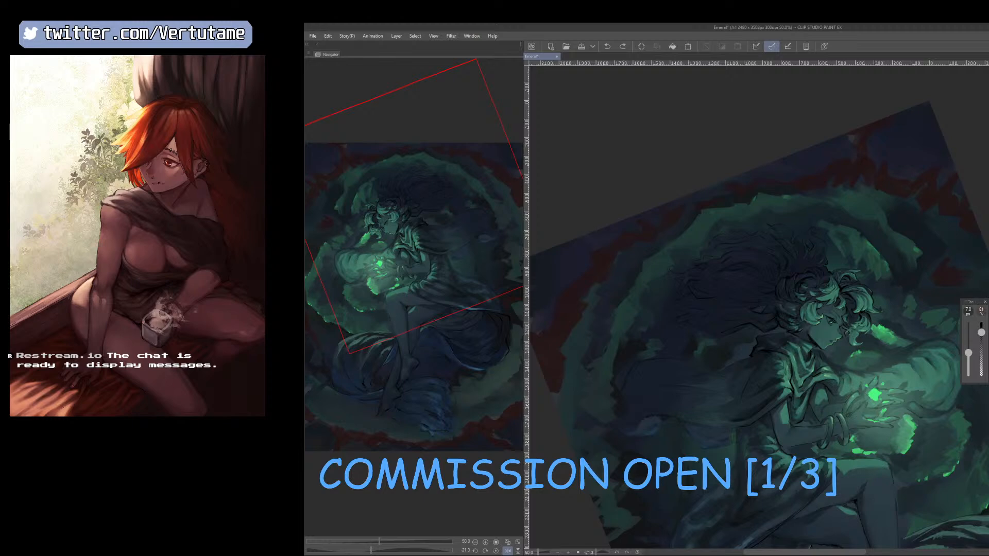
pyautogui.press('b')
pyautogui.moveTo(683, 391); pyautogui.dragTo(775, 388)
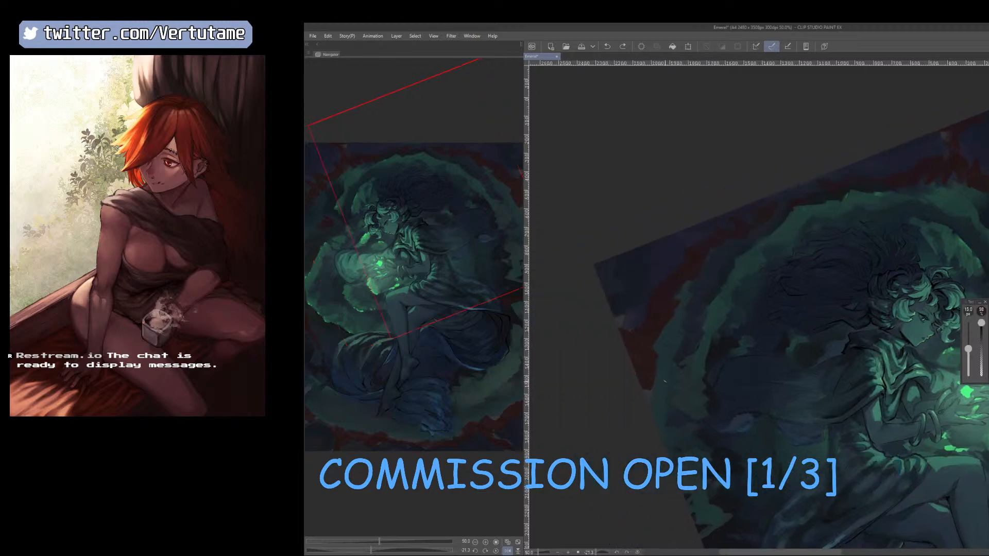
pyautogui.press(']')
pyautogui.press(']')
pyautogui.moveTo(647, 392); pyautogui.dragTo(654, 400)
pyautogui.press(']')
pyautogui.press(']')
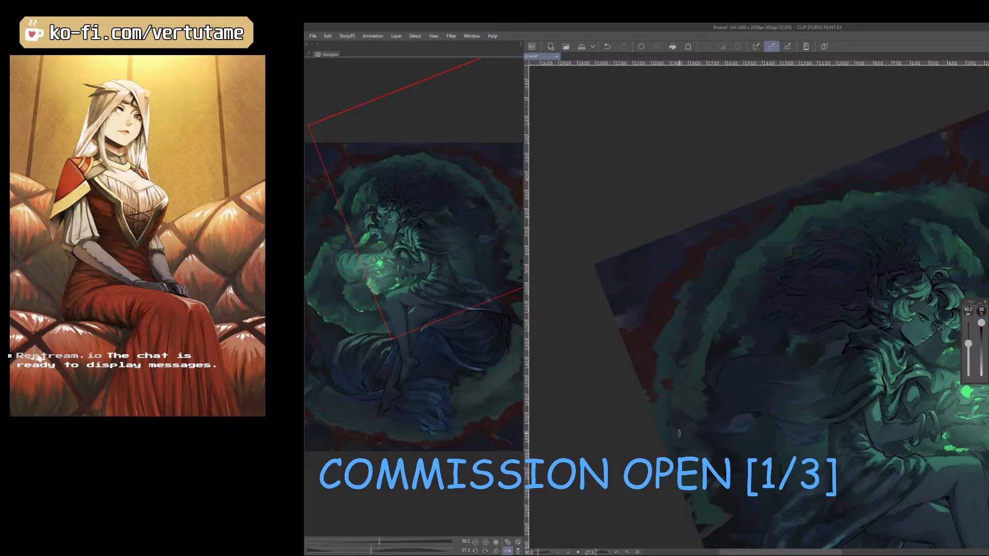
pyautogui.press(']')
pyautogui.moveTo(695, 408); pyautogui.dragTo(689, 417)
# Sample colors around the ring and rework the red patches beside the cloak with the brush between 40 and 50 px.
pyautogui.rightClick(694, 412)
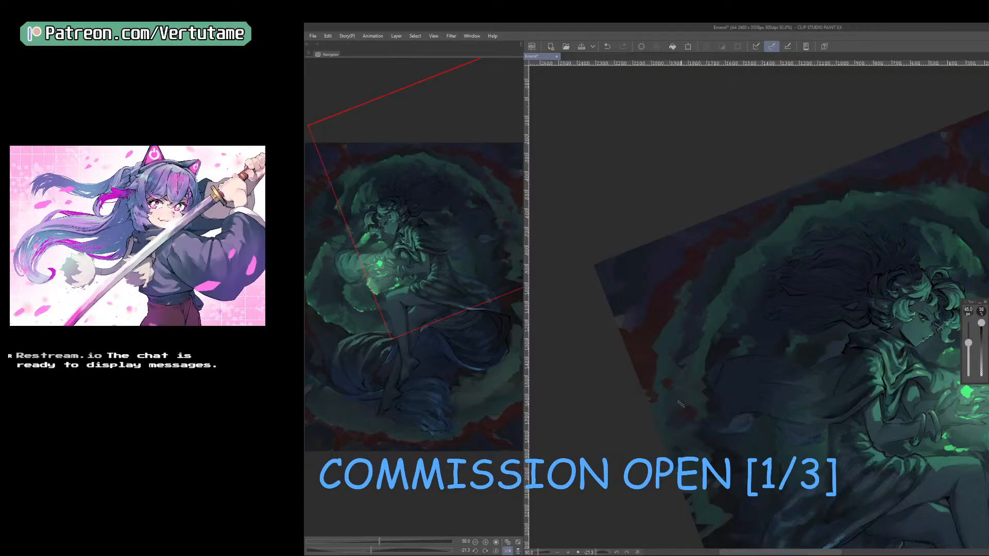
pyautogui.rightClick(681, 356)
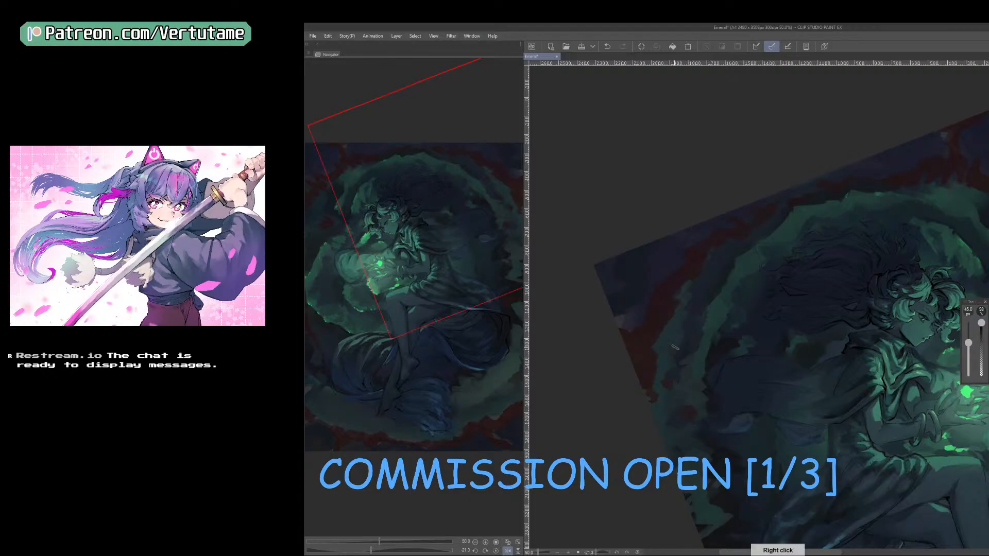
pyautogui.press(']')
pyautogui.rightClick(666, 396)
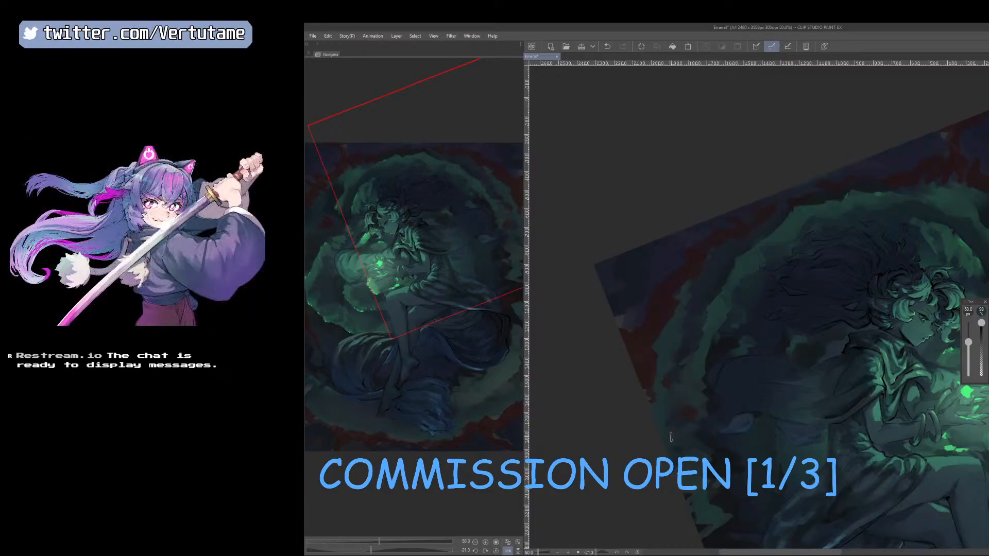
pyautogui.rightClick(694, 413)
pyautogui.press('[')
pyautogui.press('[')
# Refine the dark red border around the ring, alternating a 20 px eraser with the 45 px brush.
pyautogui.hotkey('ctrl', '-')
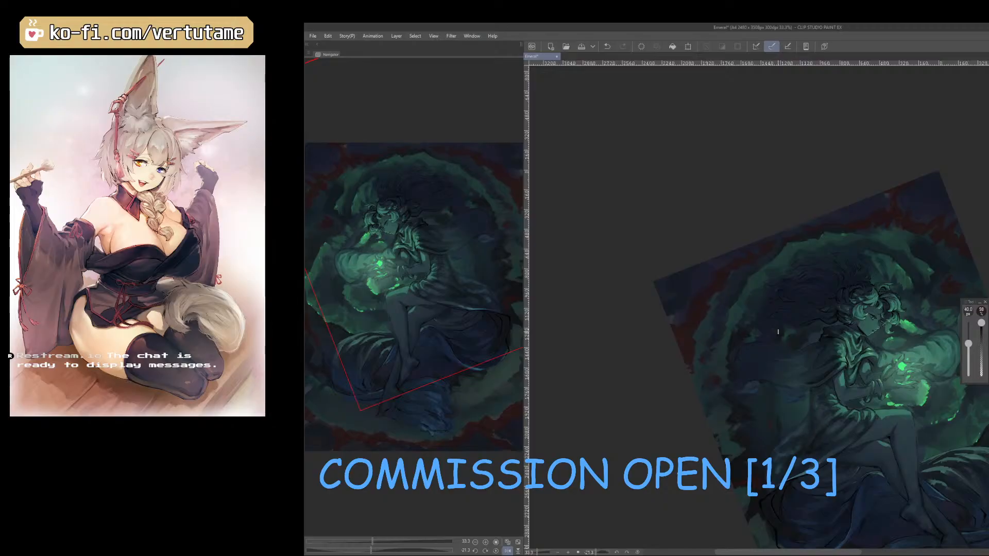
pyautogui.moveTo(922, 431); pyautogui.dragTo(751, 433)
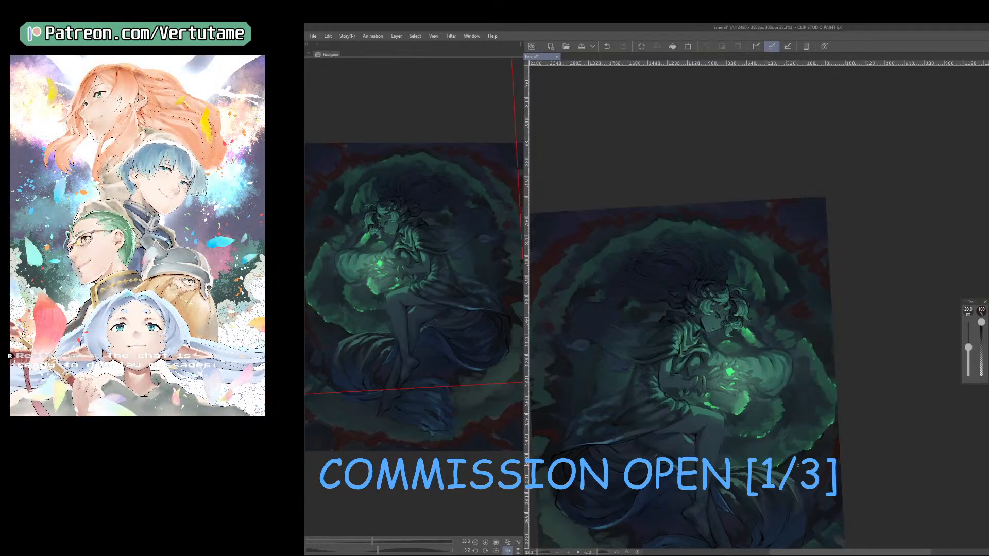
pyautogui.press('e')
pyautogui.press('b')
pyautogui.press('e')
pyautogui.press('b')
pyautogui.moveTo(865, 450); pyautogui.dragTo(889, 448)
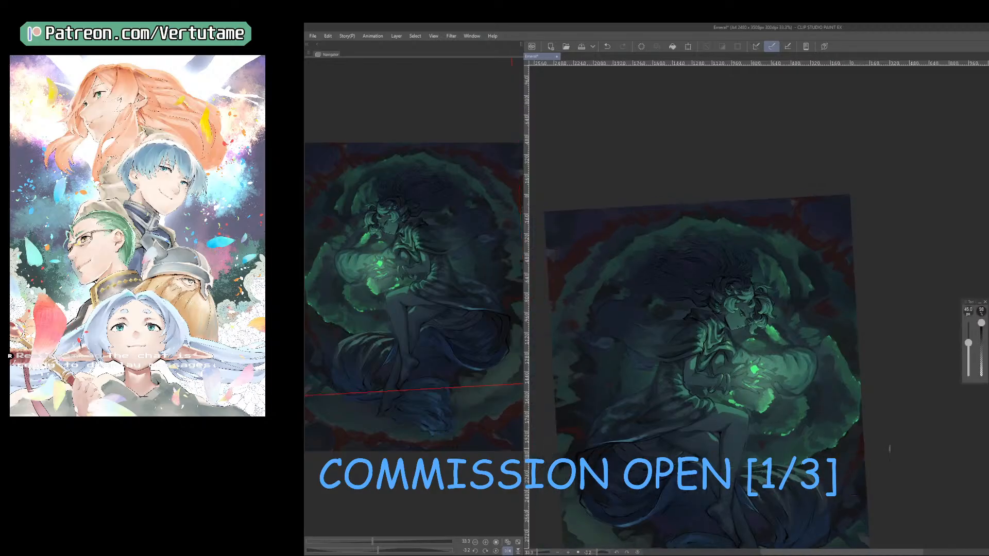
# Enlarge the eraser to 125 px and thin out the red along the painting's outer border.
pyautogui.press('e')
pyautogui.press(']')
pyautogui.press(']')
pyautogui.press(']')
pyautogui.press(']')
pyautogui.press(']')
pyautogui.press(']')
pyautogui.press(']')
pyautogui.press(']')
pyautogui.press(']')
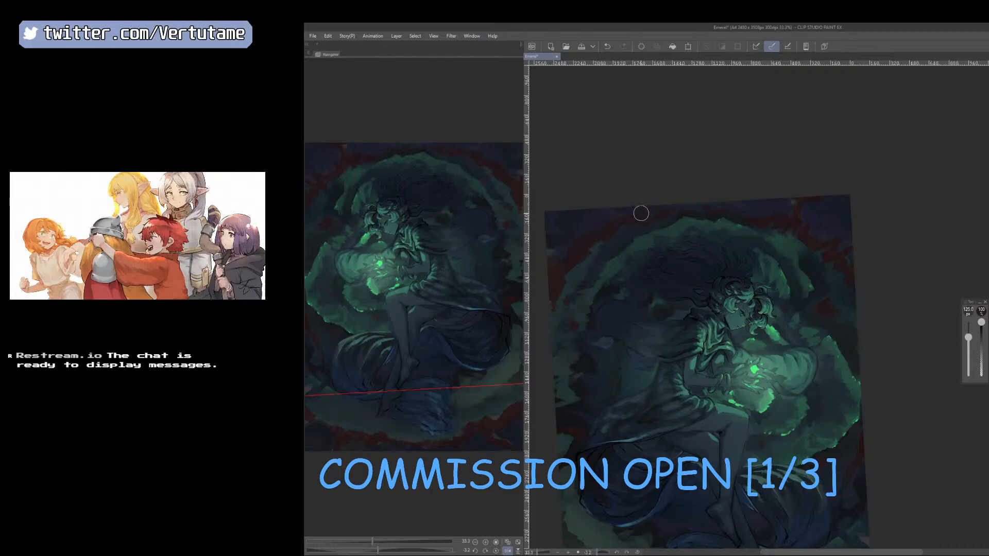
pyautogui.press('[')
pyautogui.press('[')
pyautogui.press(']')
pyautogui.moveTo(828, 497); pyautogui.dragTo(968, 469)
# Reduce the eraser to 90 px, clean up the red at the ring's side edge and return to the 45 px brush.
pyautogui.press('b')
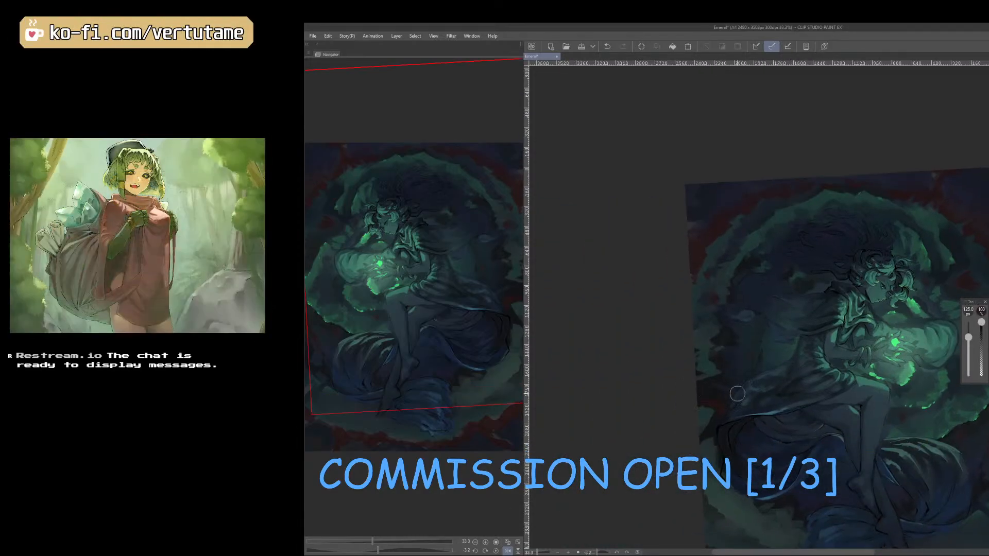
pyautogui.moveTo(788, 458); pyautogui.dragTo(733, 452)
pyautogui.press('b')
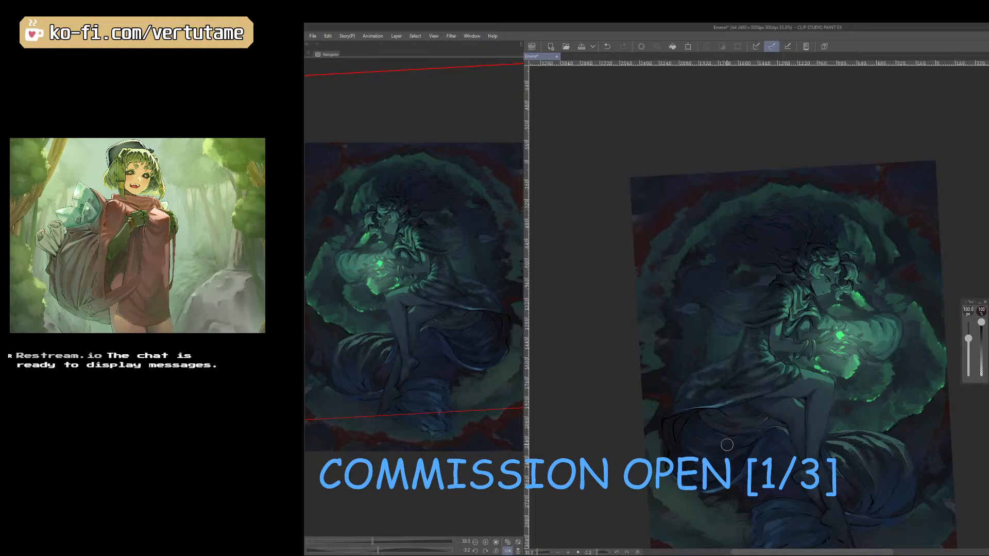
pyautogui.press(']')
pyautogui.press('[')
pyautogui.press('[')
pyautogui.press('[')
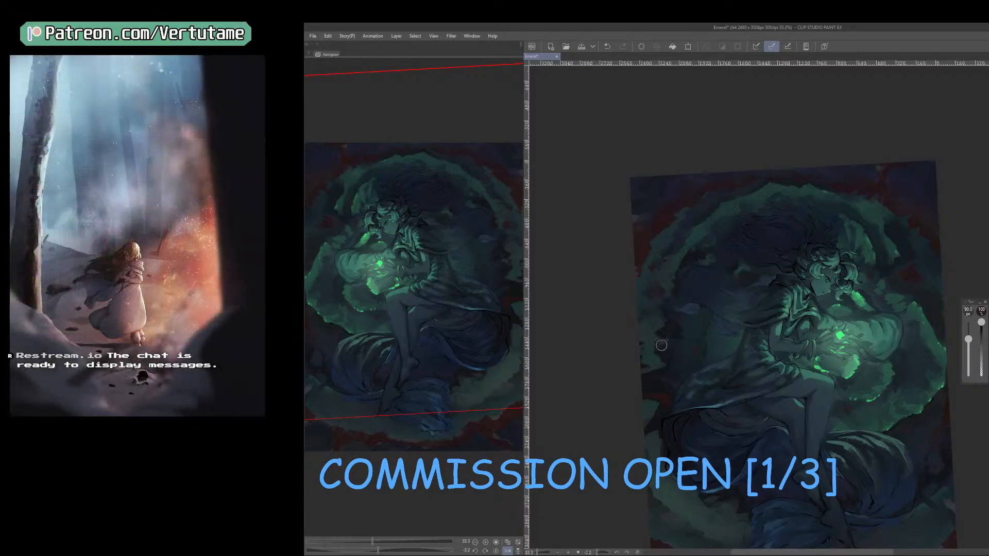
pyautogui.press('b')
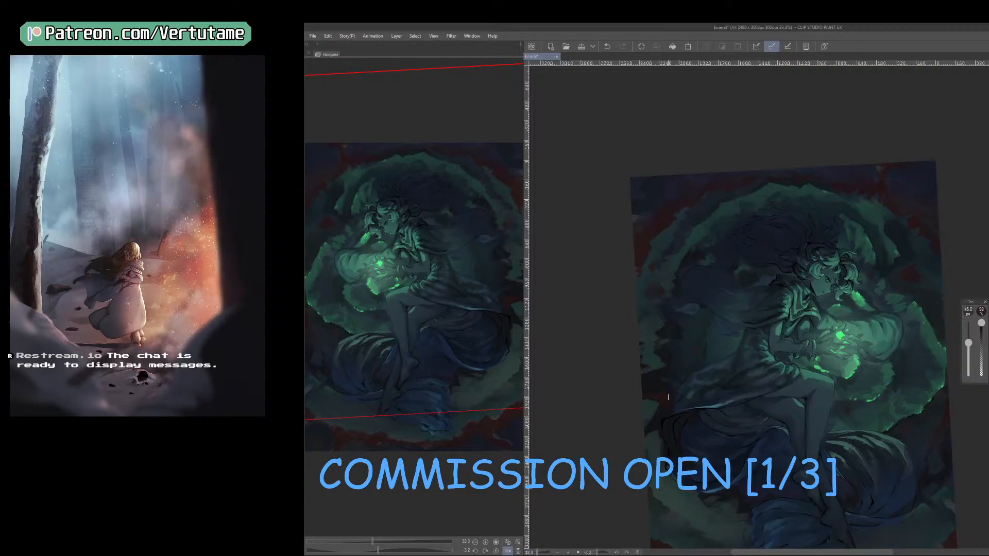
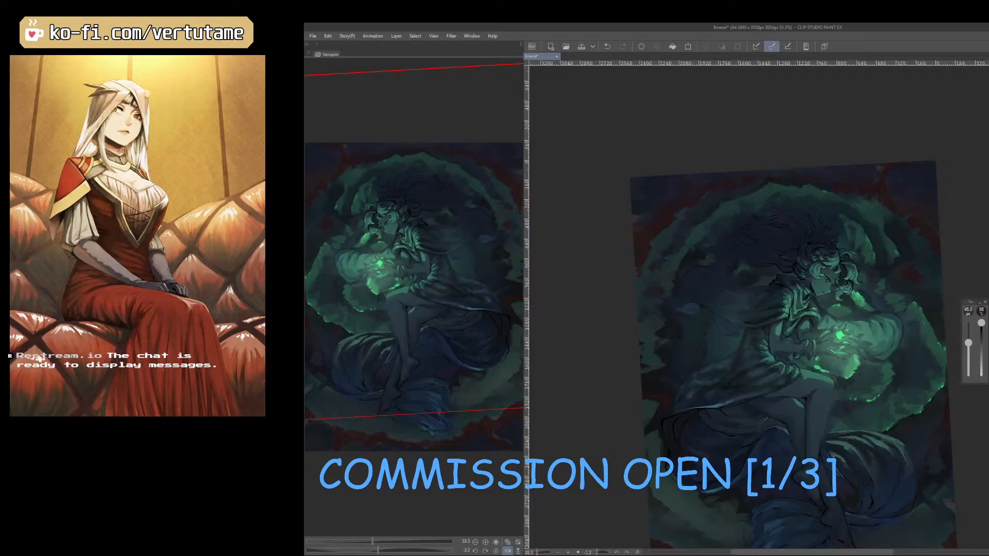
# Check the whole composition mirrored, return it to its normal orientation and save the painting.
pyautogui.moveTo(807, 445); pyautogui.dragTo(880, 355)
pyautogui.moveTo(755, 328); pyautogui.dragTo(883, 426)
pyautogui.press('h')
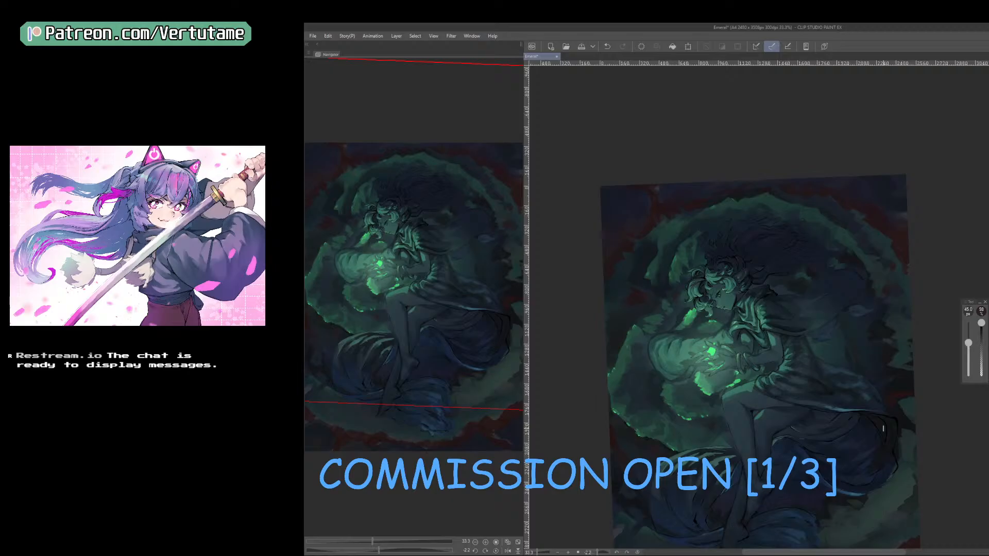
pyautogui.moveTo(863, 444)
pyautogui.mouseDown()
pyautogui.moveTo(885, 406)
pyautogui.moveTo(874, 435)
pyautogui.moveTo(841, 415)
pyautogui.mouseUp()
pyautogui.scroll(-1, 859, 410)
pyautogui.scroll(1, 841, 415)
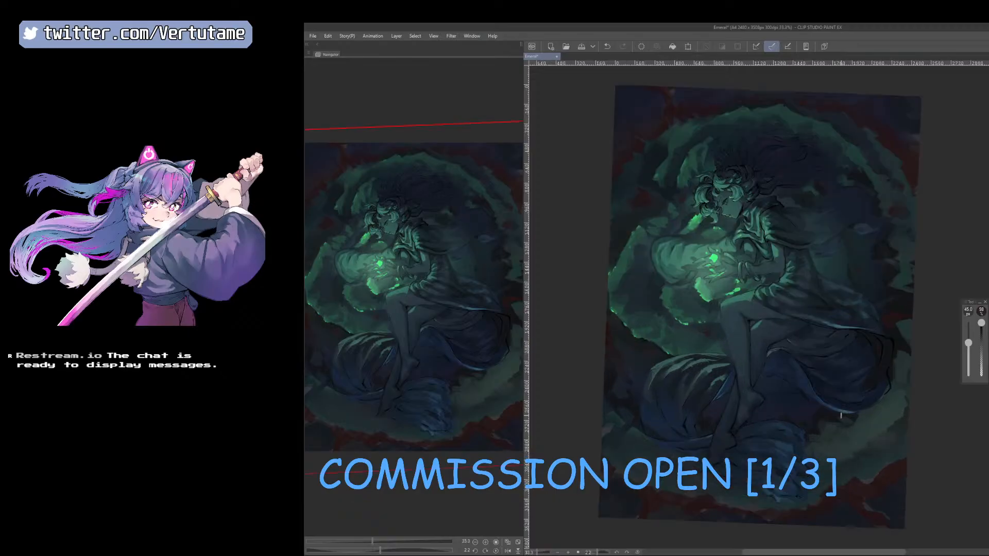
pyautogui.click(582, 46)
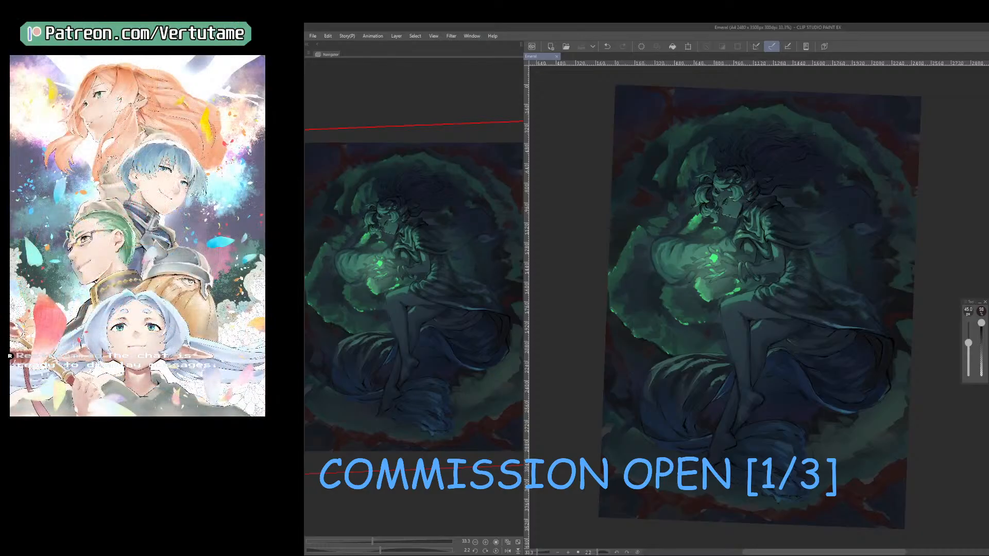
# Compare the versions of the glow around the figure's hands by repeatedly undoing and redoing the latest changes.
pyautogui.moveTo(723, 160); pyautogui.dragTo(717, 172)
pyautogui.hotkey('ctrl', 'z')
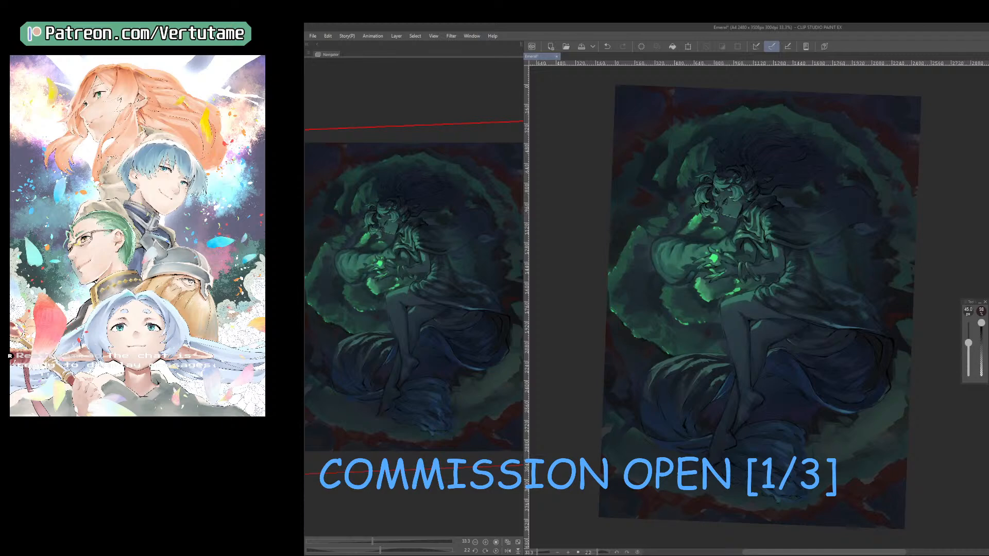
pyautogui.hotkey('ctrl', 'y')
pyautogui.hotkey('ctrl', 'z')
pyautogui.hotkey('ctrl', 'y')
pyautogui.hotkey('ctrl', 'z')
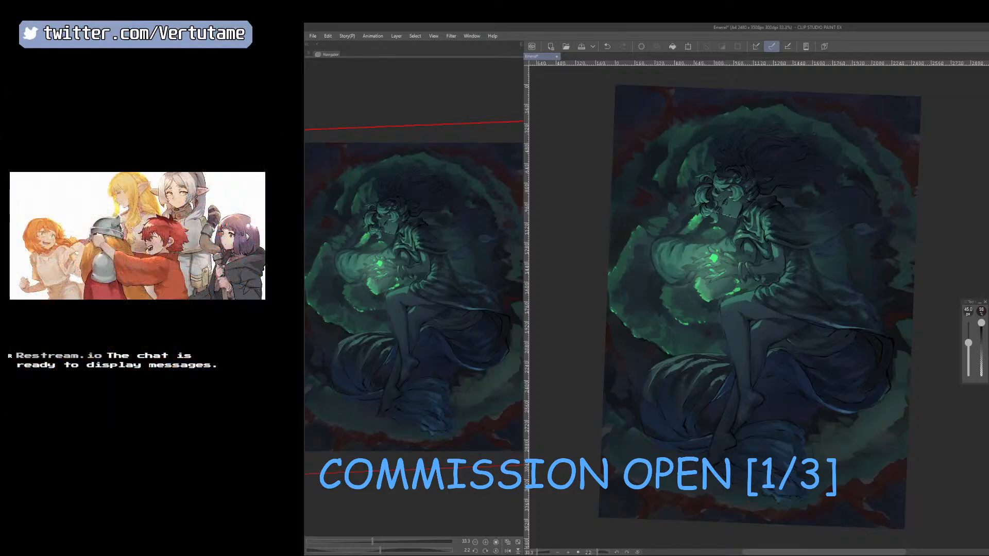
pyautogui.hotkey('ctrl', 'z')
pyautogui.hotkey('ctrl', 'y')
pyautogui.hotkey('ctrl', 'z')
pyautogui.hotkey('ctrl', 'y')
pyautogui.hotkey('ctrl', 'z')
pyautogui.hotkey('ctrl', 'y')
pyautogui.hotkey('ctrl', 'z')
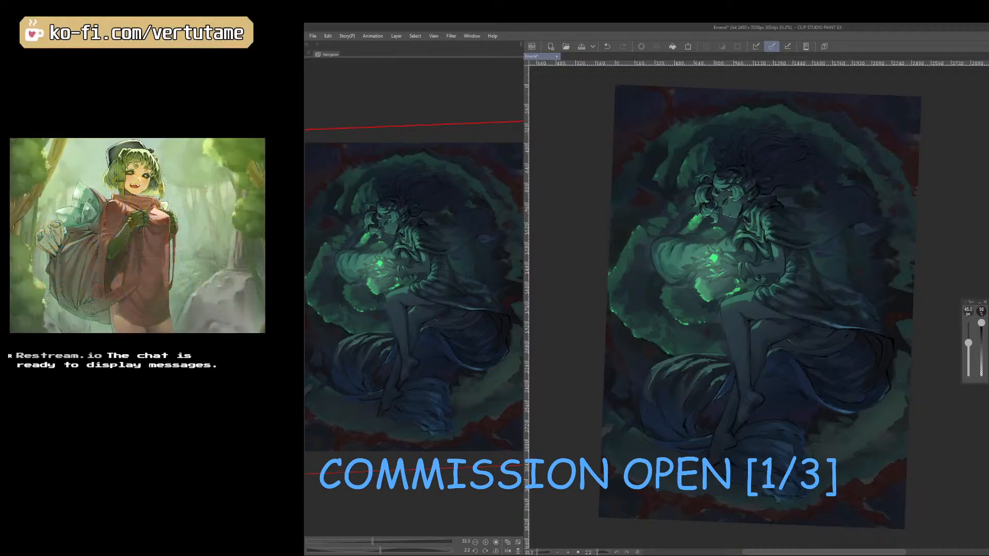
pyautogui.hotkey('ctrl', 'y')
pyautogui.hotkey('ctrl', 'z')
pyautogui.hotkey('ctrl', 'y')
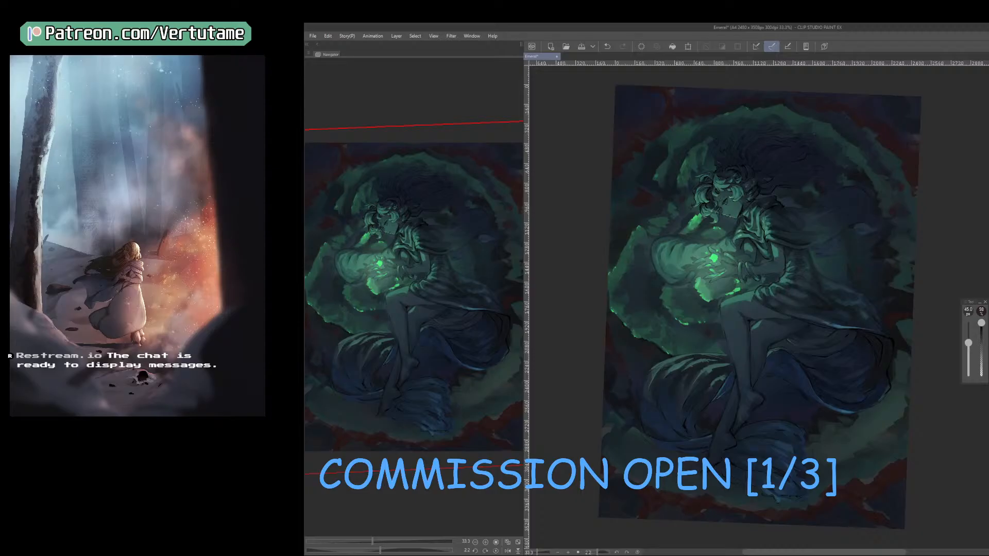
pyautogui.hotkey('ctrl', 'z')
pyautogui.hotkey('ctrl', 'y')
pyautogui.hotkey('ctrl', 'z')
pyautogui.hotkey('ctrl', 'z')
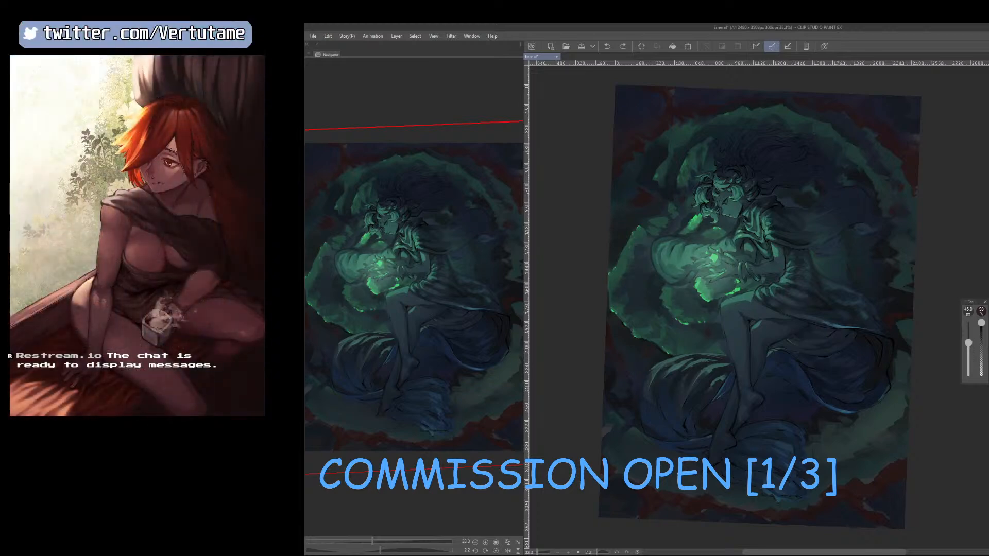
pyautogui.hotkey('ctrl', 'z')
pyautogui.hotkey('ctrl', 'y')
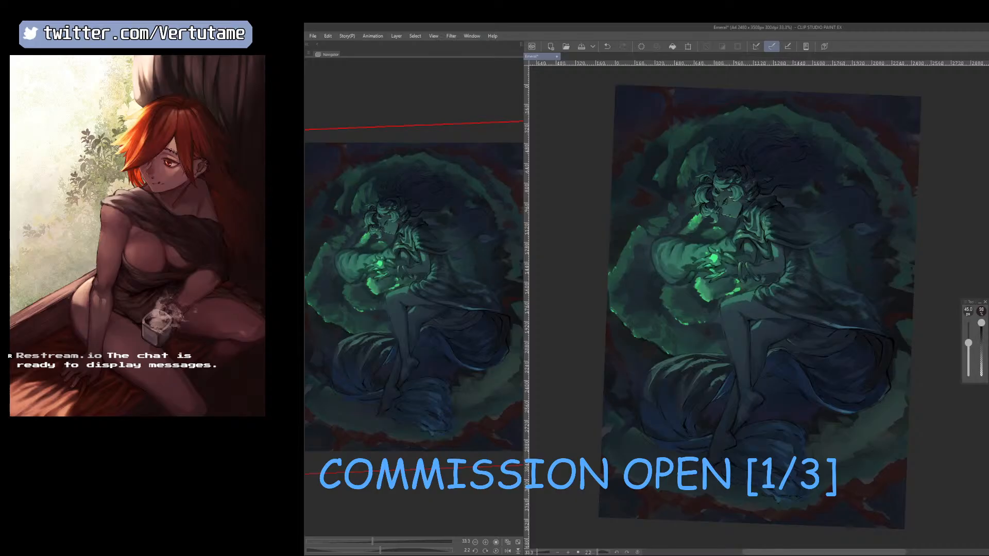
pyautogui.hotkey('ctrl', 'z')
pyautogui.hotkey('ctrl', 'y')
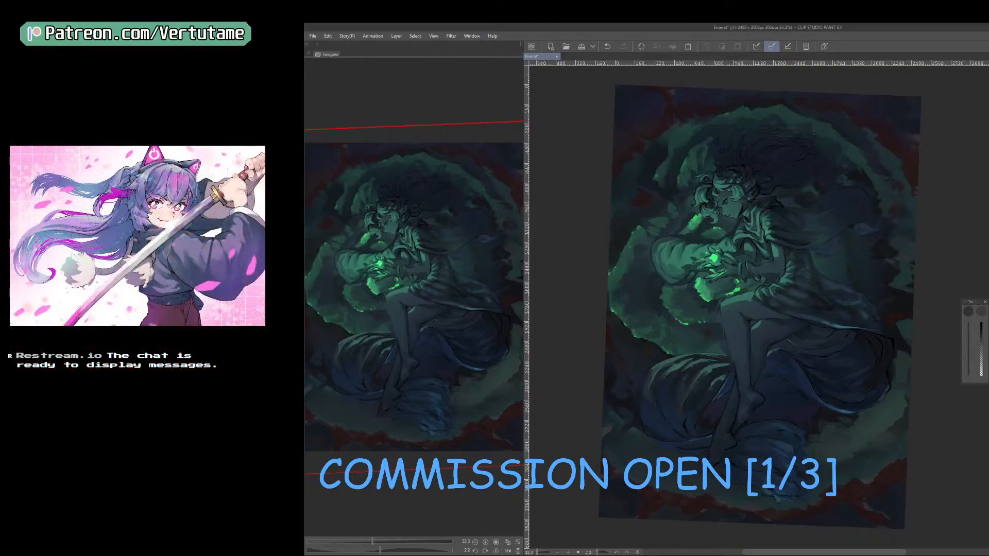
# Try painting bright green light on the sleeve beside the hands, using the colour of the glowing orb.
pyautogui.moveTo(770, 310); pyautogui.dragTo(860, 416)
pyautogui.scroll(2, 860, 416)
pyautogui.rightClick(750, 315)
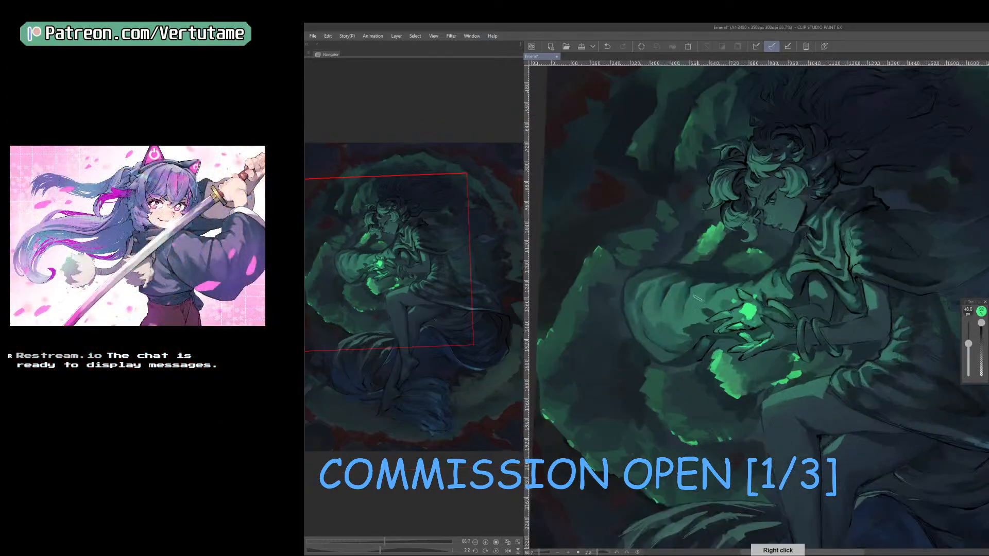
pyautogui.press('[')
pyautogui.press('[')
pyautogui.moveTo(695, 303); pyautogui.dragTo(695, 315)
pyautogui.moveTo(682, 308)
pyautogui.mouseDown()
pyautogui.moveTo(655, 326)
pyautogui.moveTo(683, 283)
pyautogui.moveTo(672, 327)
pyautogui.mouseUp()
pyautogui.press('p')
pyautogui.press(']')
pyautogui.press(']')
pyautogui.press(']')
pyautogui.press(']')
pyautogui.press('b')
pyautogui.moveTo(708, 303); pyautogui.dragTo(708, 309)
pyautogui.moveTo(721, 300)
pyautogui.mouseDown()
pyautogui.moveTo(711, 309)
pyautogui.moveTo(731, 296)
pyautogui.moveTo(675, 311)
pyautogui.moveTo(670, 330)
pyautogui.mouseUp()
# Try reworking the sleeve's green glow with enlarged brush and eraser sizes, up to 100 px.
pyautogui.press('e')
pyautogui.press(']')
pyautogui.press(']')
pyautogui.press(']')
pyautogui.press('b')
pyautogui.hotkey('ctrl', 'z')
pyautogui.press('b')
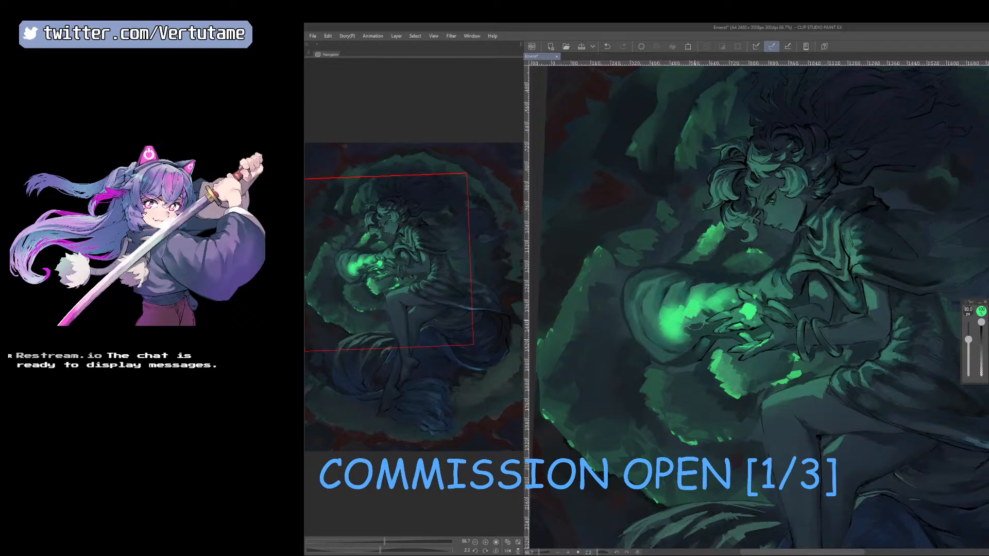
pyautogui.press(']')
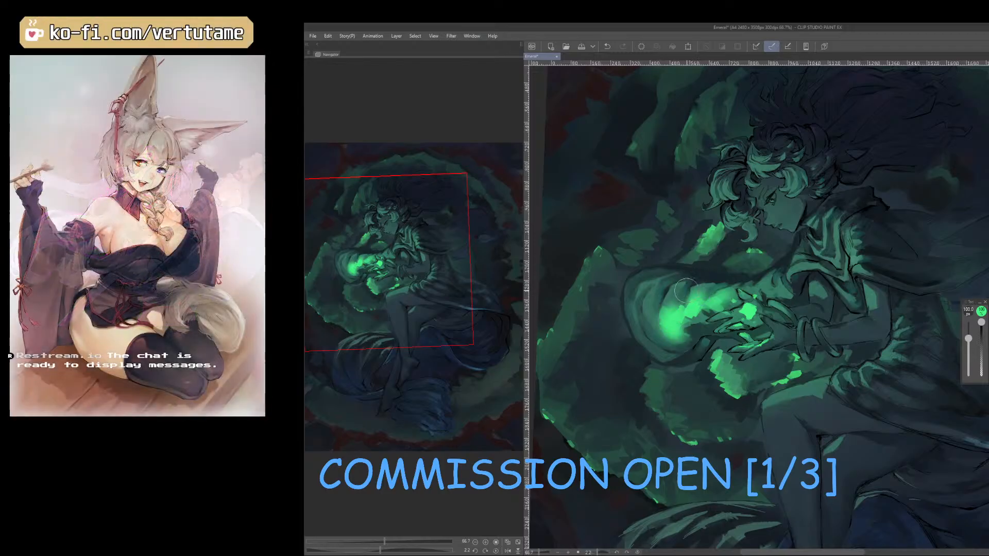
pyautogui.press('b')
# Undo the bright green glow strokes on the sleeve beside the hands.
pyautogui.hotkey('ctrl', 'z')
pyautogui.hotkey('ctrl', 'z')
pyautogui.hotkey('ctrl', 'z')
pyautogui.hotkey('ctrl', 'z')
pyautogui.hotkey('ctrl', 'z')
pyautogui.hotkey('ctrl', 'z')
pyautogui.hotkey('ctrl', 'z')
pyautogui.hotkey('ctrl', 'z')
pyautogui.hotkey('ctrl', 'z')
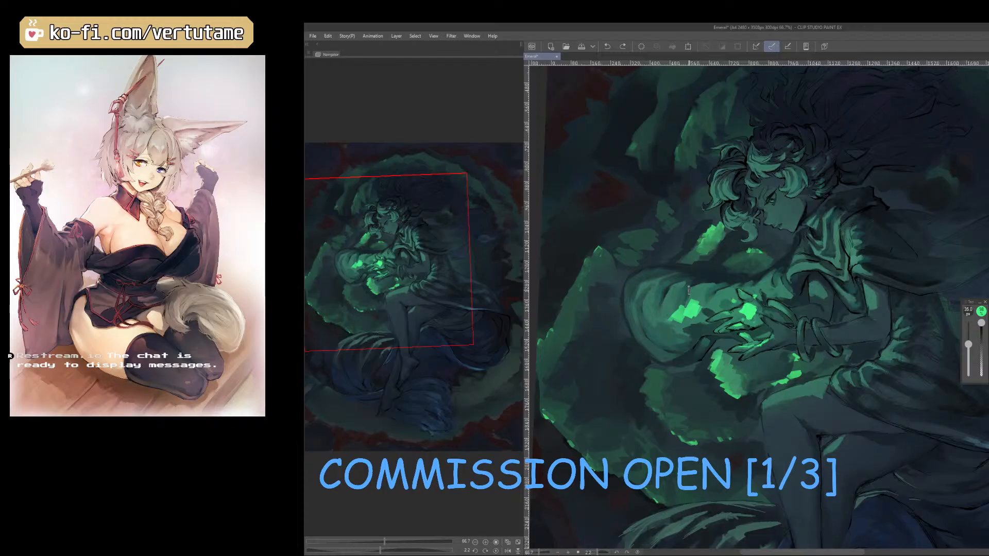
# Paint green light strokes on the sleeve folds beside the hands and blend them into the fabric.
pyautogui.hotkey('ctrl', 'z')
pyautogui.hotkey('ctrl', 'z')
pyautogui.hotkey('ctrl', 'z')
pyautogui.moveTo(661, 301)
pyautogui.mouseDown()
pyautogui.moveTo(679, 325)
pyautogui.moveTo(726, 308)
pyautogui.moveTo(670, 323)
pyautogui.moveTo(707, 310)
pyautogui.moveTo(684, 309)
pyautogui.mouseUp()
pyautogui.press('j')
pyautogui.press('b')
pyautogui.hotkey('ctrl', 'z')
pyautogui.press('j')
pyautogui.moveTo(688, 288)
pyautogui.mouseDown()
pyautogui.moveTo(662, 327)
pyautogui.moveTo(669, 315)
pyautogui.mouseUp()
pyautogui.press('b')
pyautogui.press('j')
pyautogui.press('b')
# Mirror the canvas view and add blended green highlights toward the rounded outer end of the sleeve.
pyautogui.press('h')
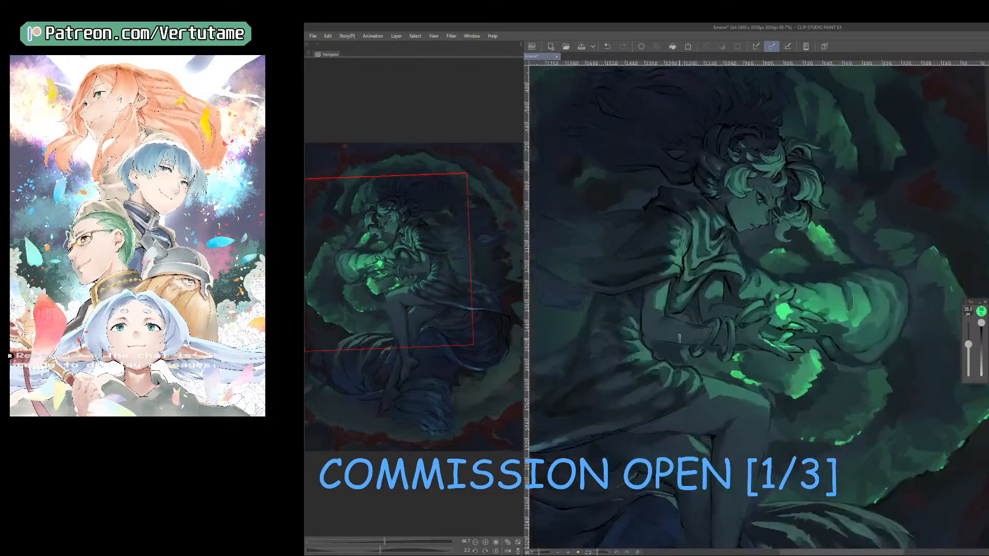
pyautogui.press('[')
pyautogui.press('j')
pyautogui.press('b')
pyautogui.moveTo(883, 305)
pyautogui.mouseDown()
pyautogui.moveTo(879, 312)
pyautogui.moveTo(884, 292)
pyautogui.mouseUp()
pyautogui.press('j')
pyautogui.press('[')
pyautogui.press('[')
pyautogui.press('[')
pyautogui.press('[')
pyautogui.press('[')
# Refine the sleeve's fold highlights by alternating brush and blend strokes, then restore the unmirrored view.
pyautogui.press('b')
pyautogui.press('[')
pyautogui.press('j')
pyautogui.press('b')
pyautogui.press('j')
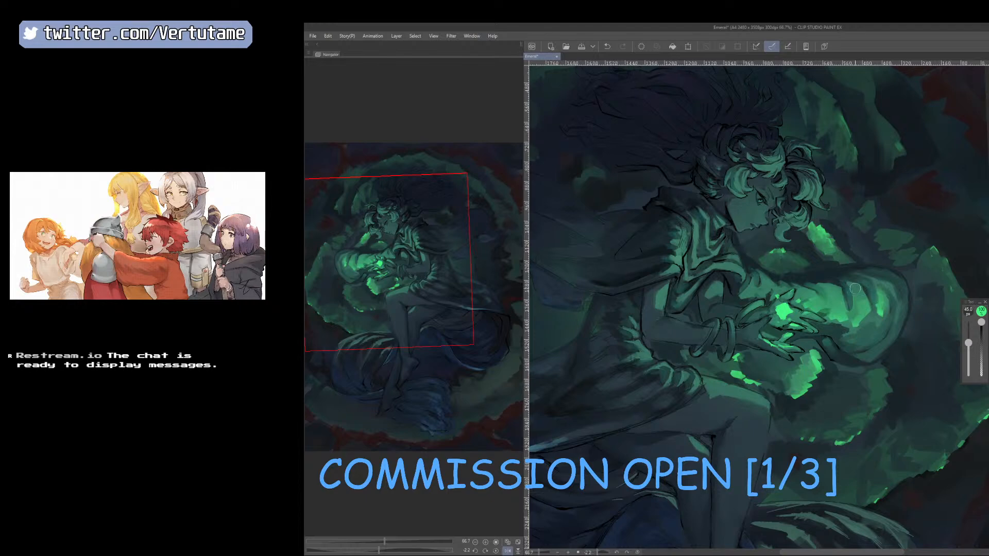
pyautogui.press(']')
pyautogui.press('b')
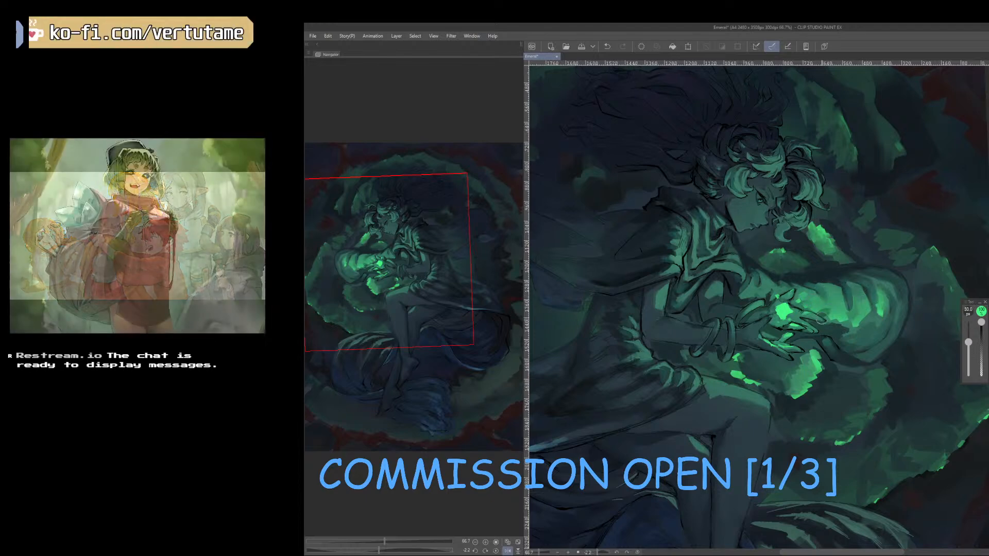
pyautogui.press('h')
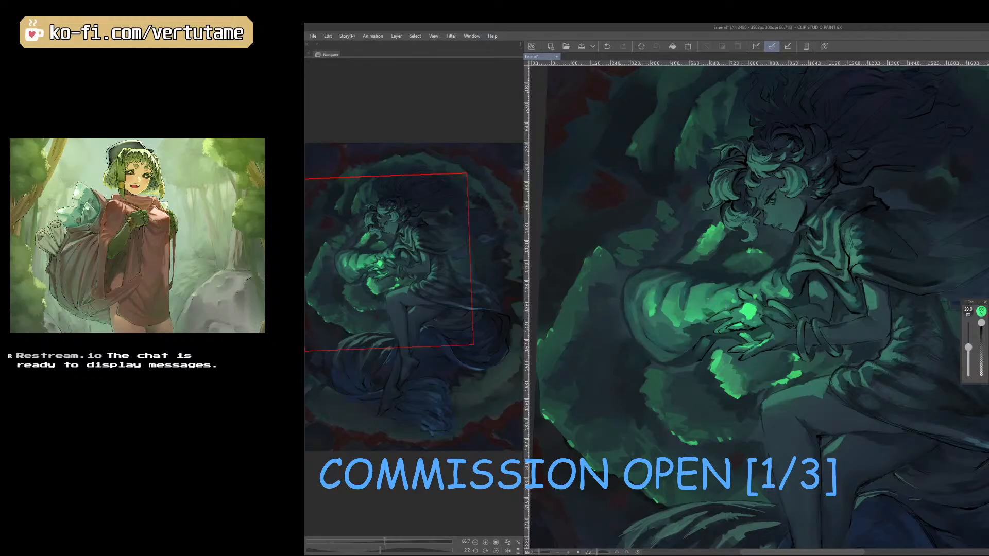
# Trim the bright sleeve highlights with the eraser and repaint their edges.
pyautogui.press('e')
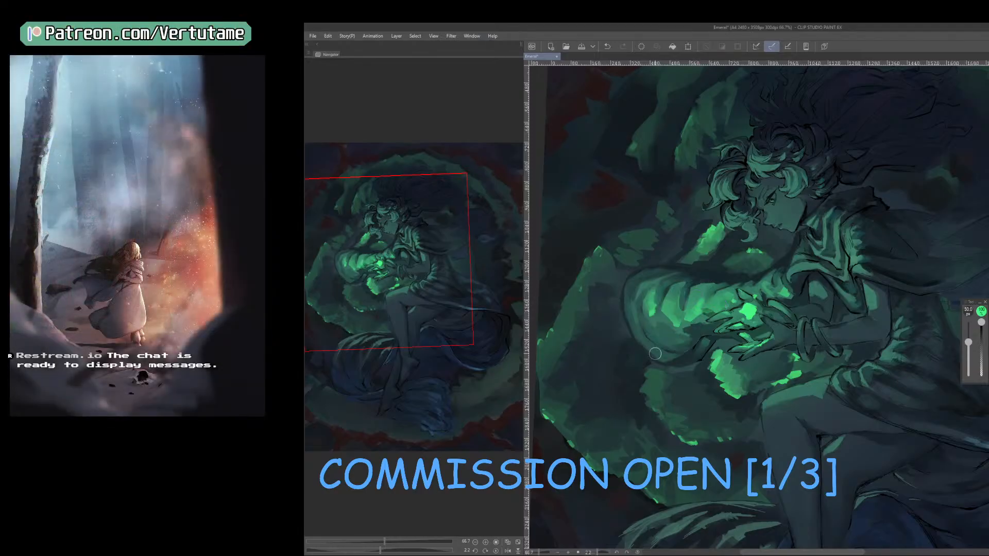
pyautogui.press('b')
pyautogui.press('e')
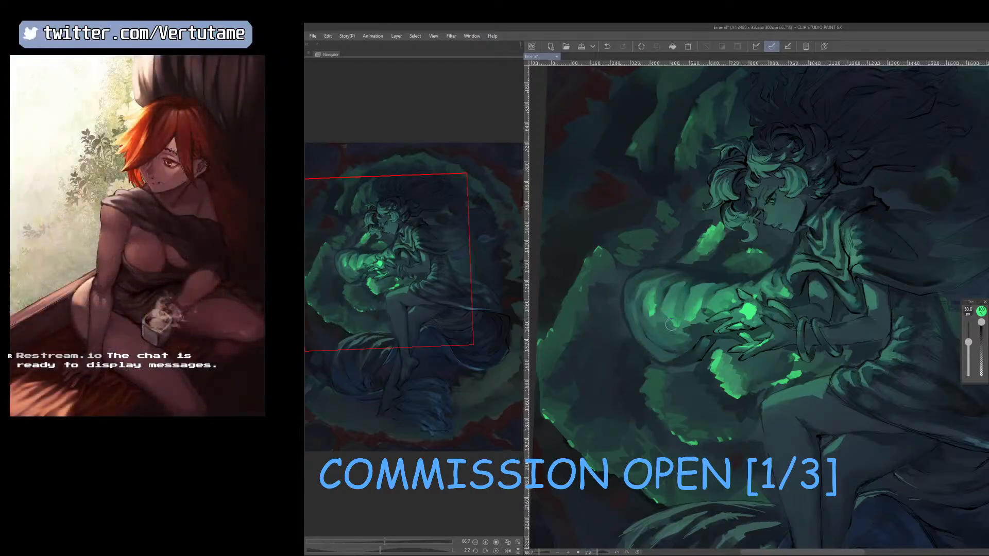
pyautogui.press('b')
# Soften the sleeve's highlights in the mirrored view and undo the last two changes.
pyautogui.press('h')
pyautogui.press('e')
pyautogui.press('j')
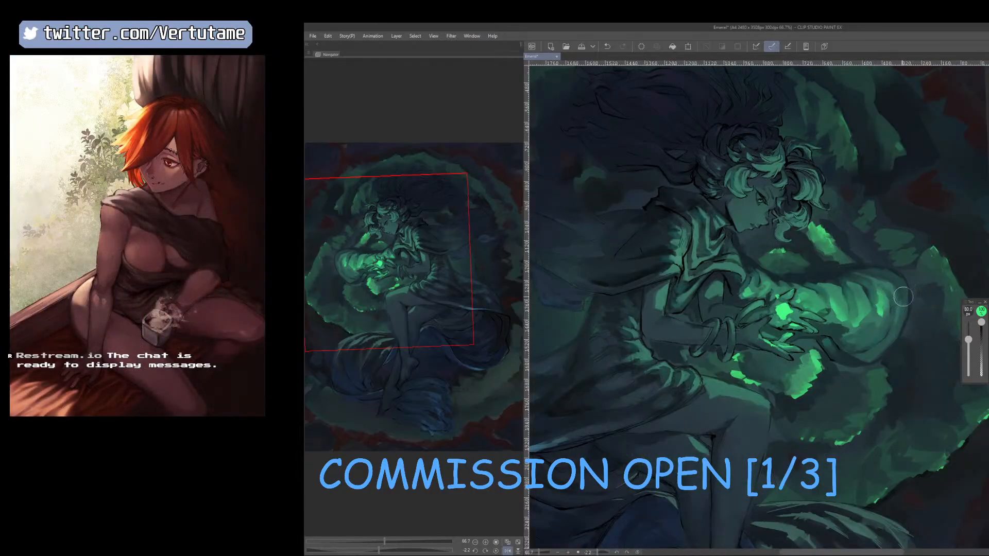
pyautogui.moveTo(883, 296)
pyautogui.mouseDown()
pyautogui.moveTo(872, 326)
pyautogui.moveTo(848, 330)
pyautogui.moveTo(865, 315)
pyautogui.moveTo(807, 268)
pyautogui.mouseUp()
pyautogui.press(']')
pyautogui.hotkey('ctrl', 'z')
pyautogui.hotkey('ctrl', 'z')
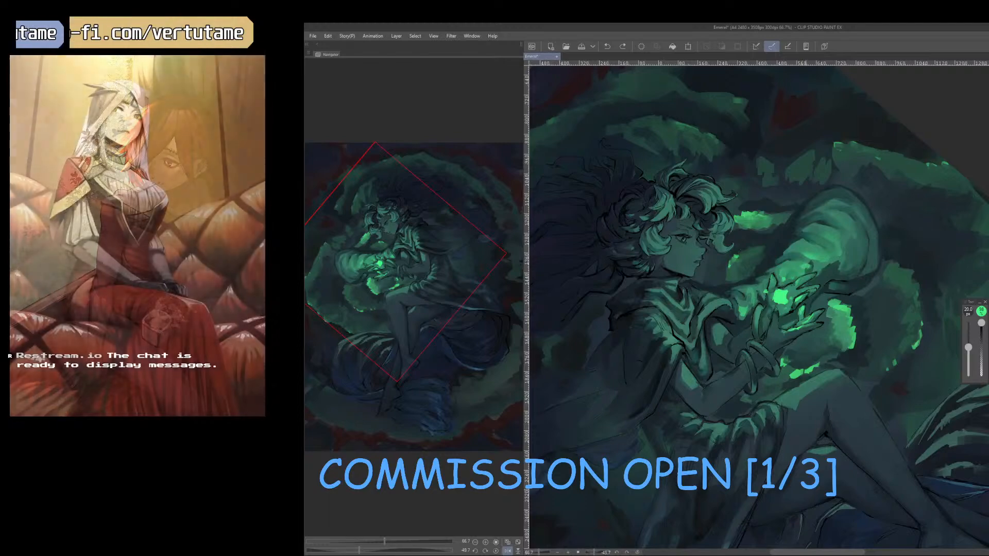
# Blend the light on the sleeve next to the glowing orb and touch it up with the brush.
pyautogui.press('j')
pyautogui.press('[')
pyautogui.press('[')
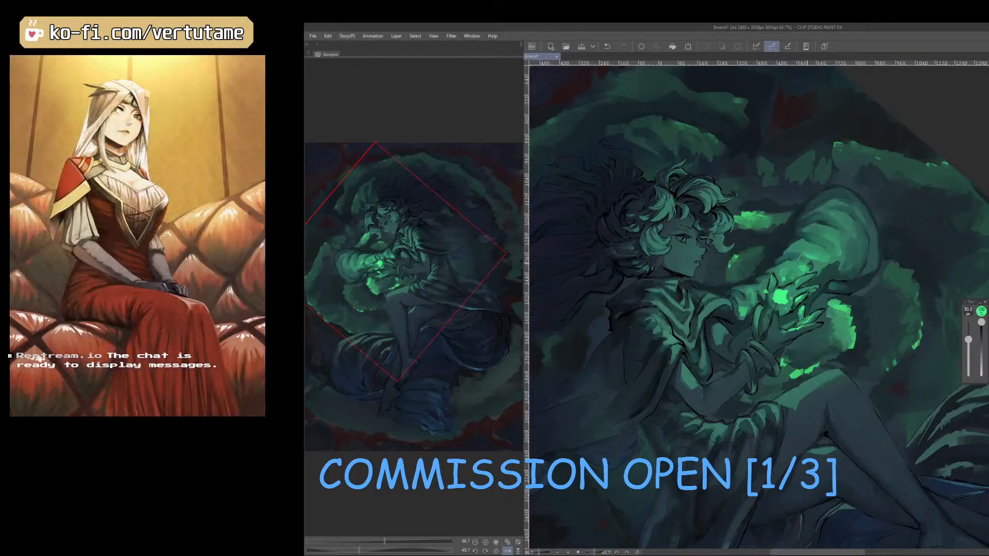
pyautogui.moveTo(810, 265); pyautogui.dragTo(803, 272)
pyautogui.press('b')
pyautogui.press('h')
pyautogui.moveTo(798, 469); pyautogui.dragTo(872, 435)
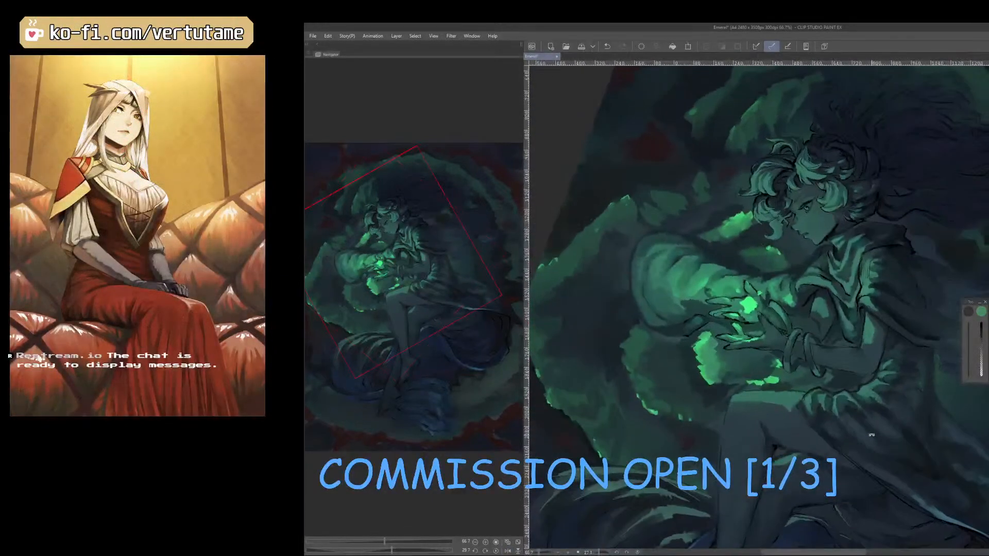
# Blend the shading along the sleeve's upper edge and straighten the rotated canvas view.
pyautogui.press('j')
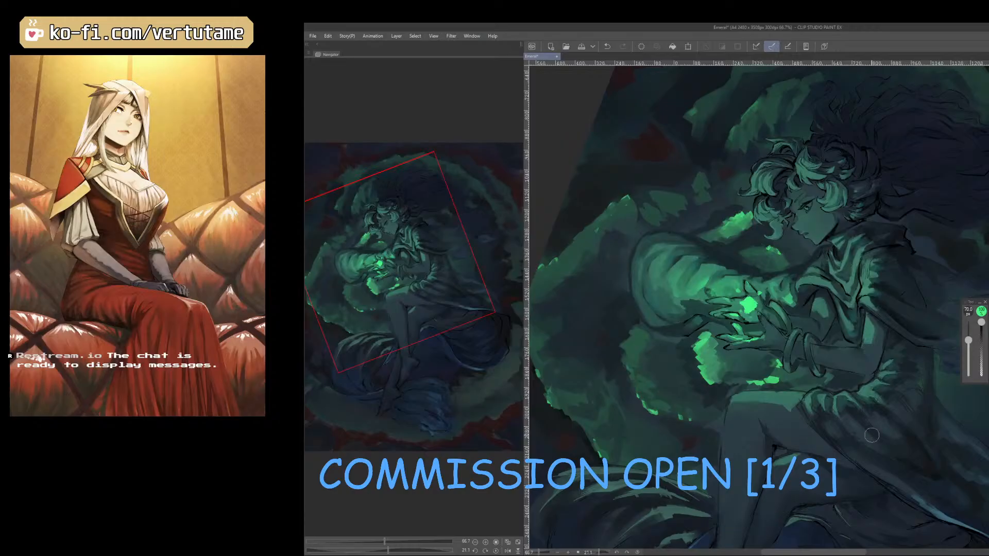
pyautogui.moveTo(651, 245)
pyautogui.mouseDown()
pyautogui.moveTo(633, 224)
pyautogui.moveTo(668, 277)
pyautogui.moveTo(684, 280)
pyautogui.moveTo(678, 248)
pyautogui.moveTo(698, 262)
pyautogui.mouseUp()
pyautogui.press(']')
pyautogui.press(']')
pyautogui.press('r')
pyautogui.moveTo(803, 412); pyautogui.dragTo(834, 393)
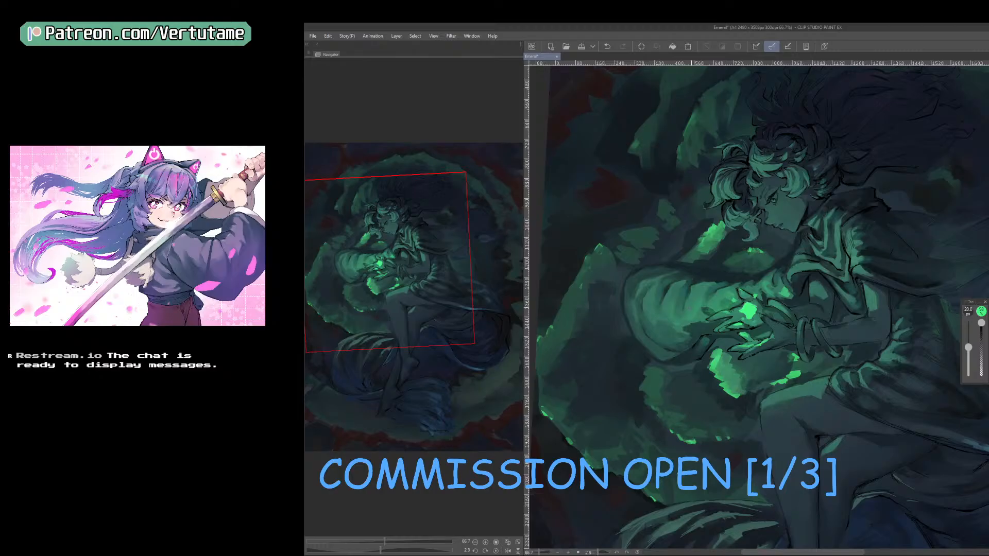
# Rework the light on and around the sleeve with broader strokes, enlarging the brush to 125 px.
pyautogui.press('p')
pyautogui.press(']')
pyautogui.press(']')
pyautogui.press(']')
pyautogui.press(']')
pyautogui.press(']')
pyautogui.press(']')
pyautogui.press('p')
pyautogui.press('b')
pyautogui.press('p')
pyautogui.press(']')
pyautogui.press(']')
pyautogui.press(']')
pyautogui.press(']')
pyautogui.press(']')
pyautogui.press(']')
pyautogui.press(']')
pyautogui.press(']')
pyautogui.press(']')
pyautogui.press(']')
pyautogui.press(']')
pyautogui.press(']')
pyautogui.press(']')
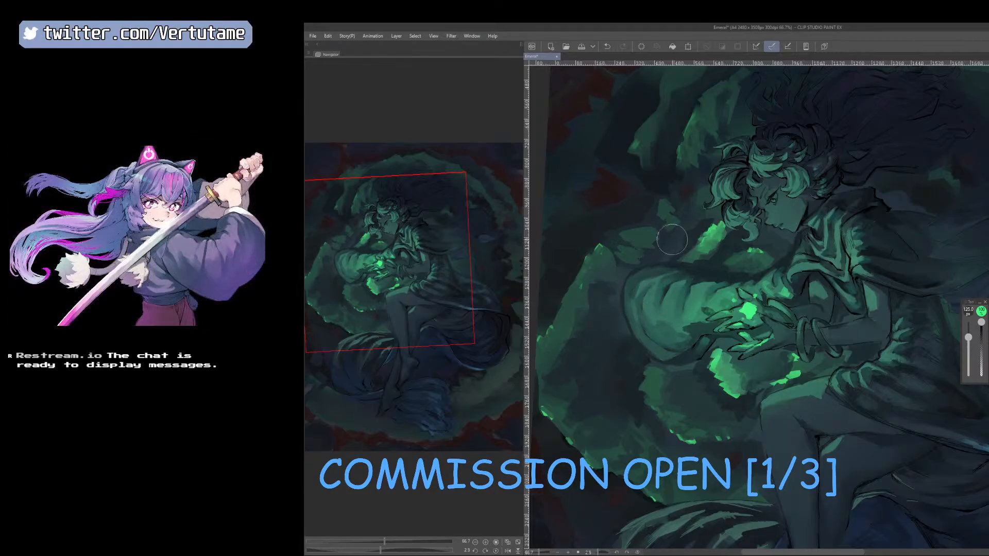
# Retouch the sleeve's folds and edges with a finer brush of 12.5 to 15 px.
pyautogui.press('b')
pyautogui.press('[')
pyautogui.press('[')
pyautogui.press('[')
pyautogui.press('[')
pyautogui.press('[')
pyautogui.press('[')
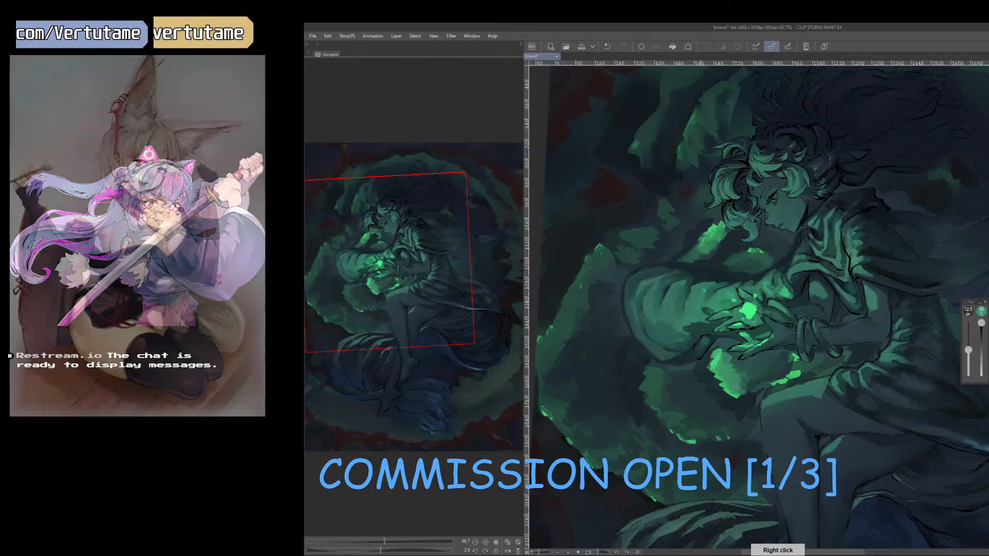
pyautogui.press(']')
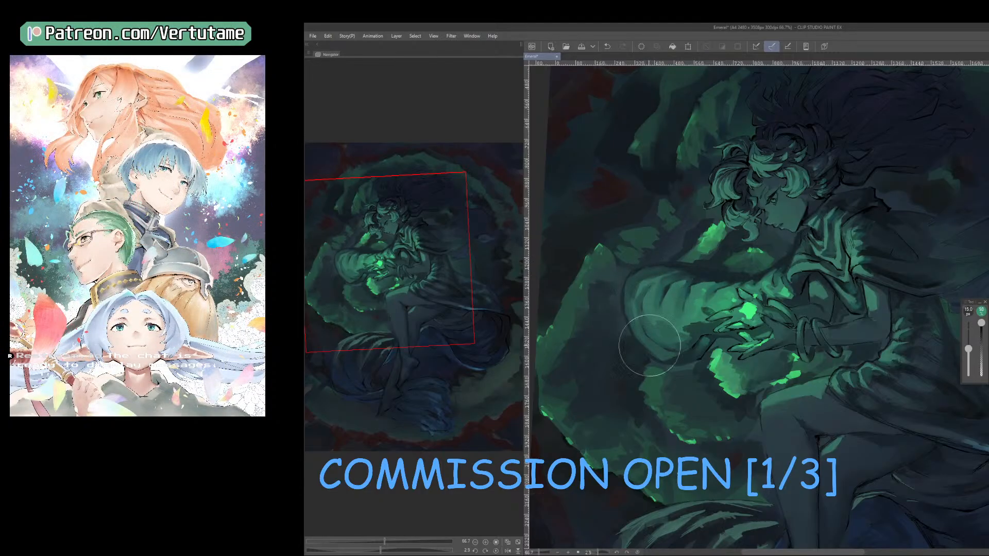
# Check the composition in a mirrored view and retouch the sleeve's light with sampled colours, enlarging the brush to 30 px.
pyautogui.scroll(-1, 649, 345)
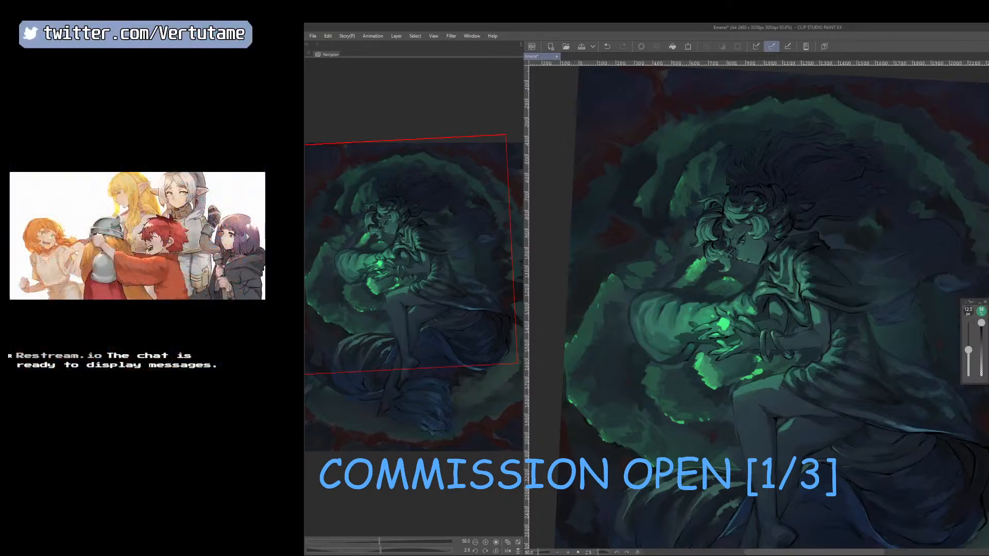
pyautogui.press('h')
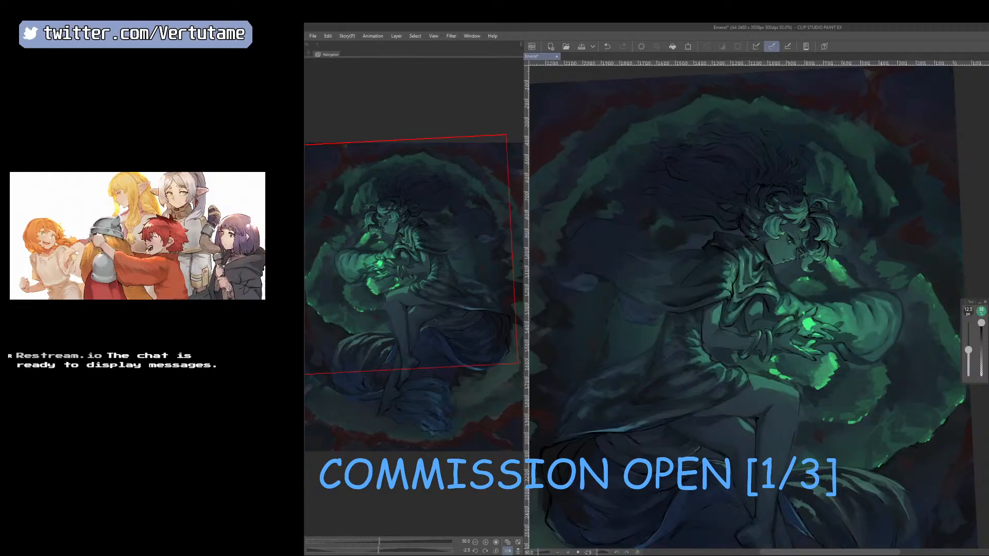
pyautogui.press('h')
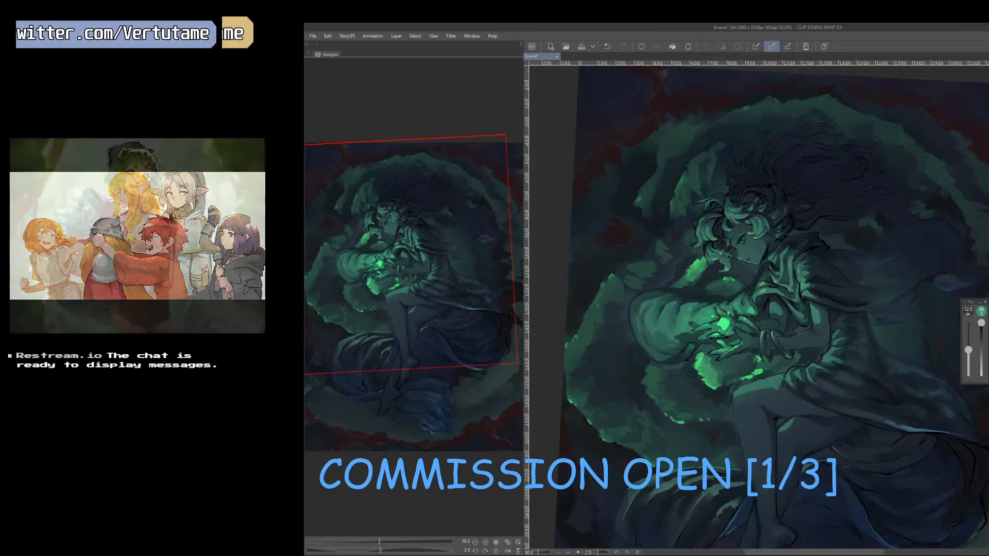
pyautogui.scroll(1, 686, 298)
pyautogui.rightClick(671, 298)
pyautogui.press(']')
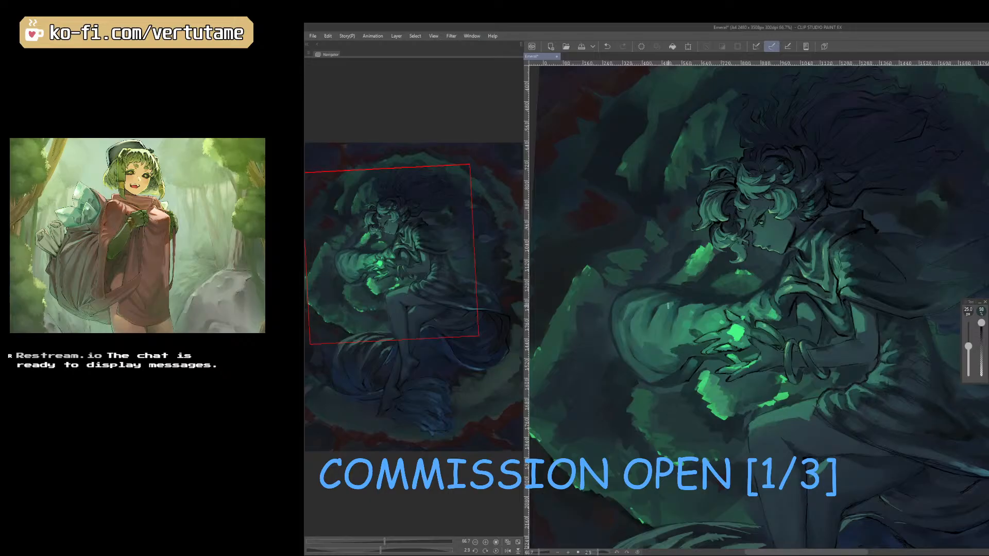
pyautogui.press(']')
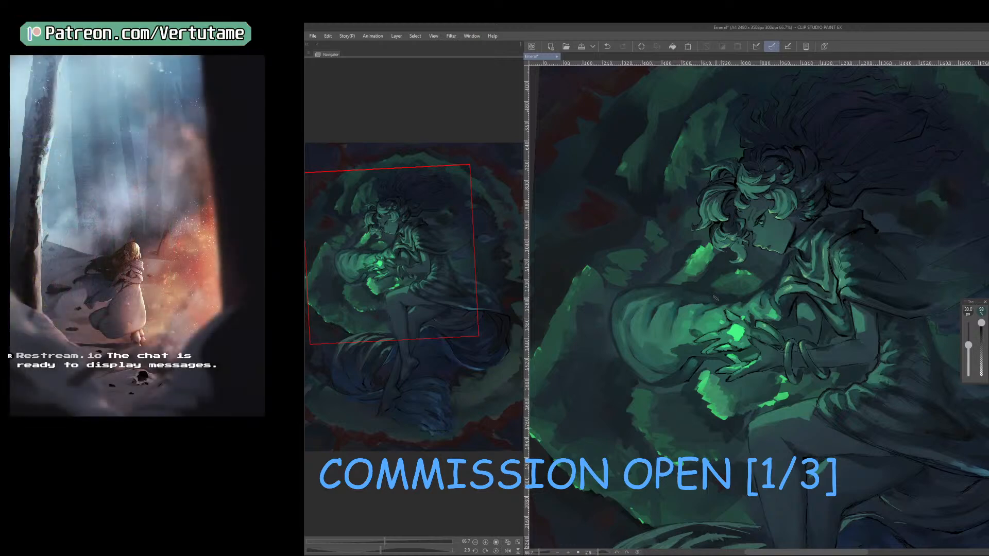
pyautogui.rightClick(733, 296)
pyautogui.rightClick(652, 309)
# Undo the last stroke in the mirrored view and blend the sleeve's upper edge with the blending brush at 175 px.
pyautogui.scroll(-1, 652, 312)
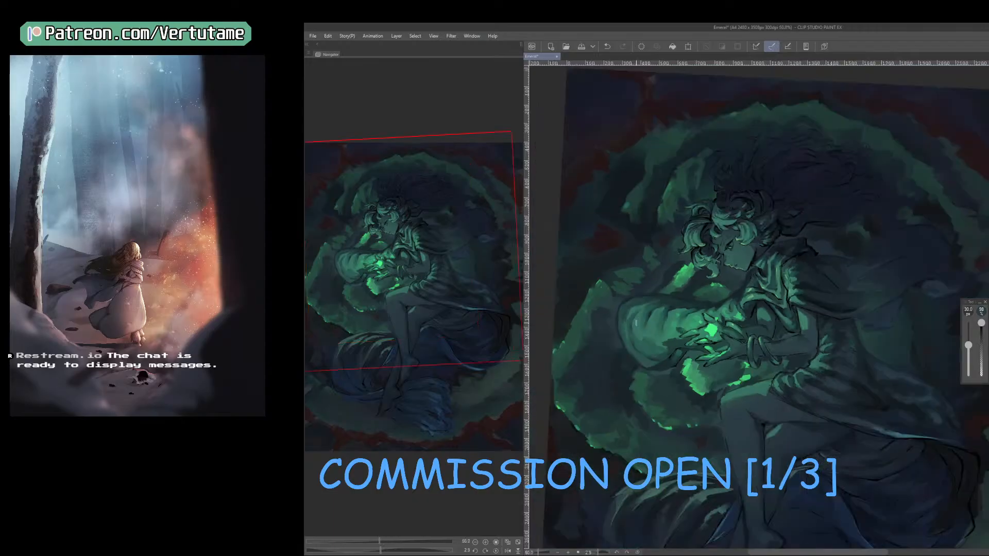
pyautogui.press('h')
pyautogui.moveTo(830, 432)
pyautogui.mouseDown()
pyautogui.moveTo(859, 413)
pyautogui.moveTo(839, 427)
pyautogui.moveTo(795, 426)
pyautogui.mouseUp()
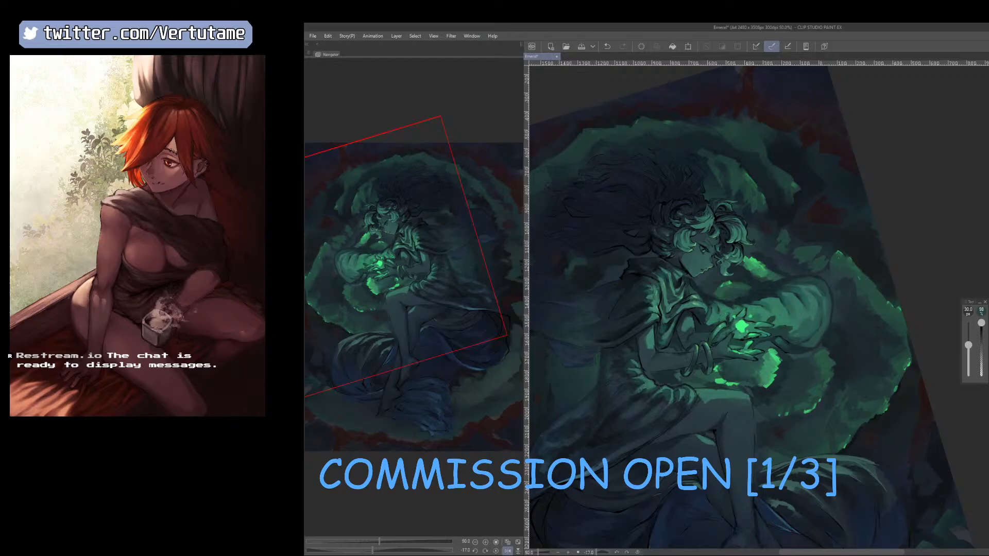
pyautogui.press('e')
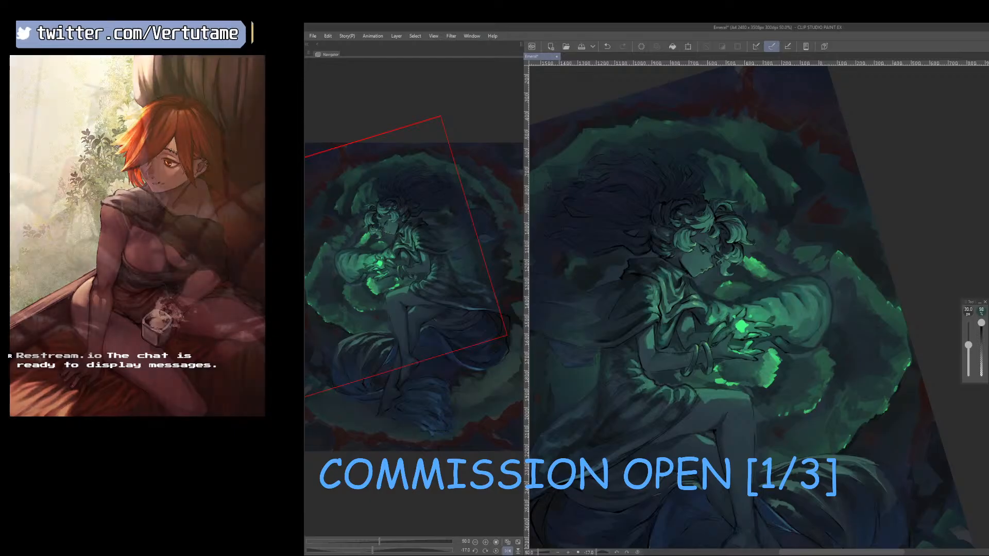
pyautogui.hotkey('ctrl', 'z')
pyautogui.press('[')
pyautogui.press('[')
pyautogui.press('[')
pyautogui.press('[')
pyautogui.press('[')
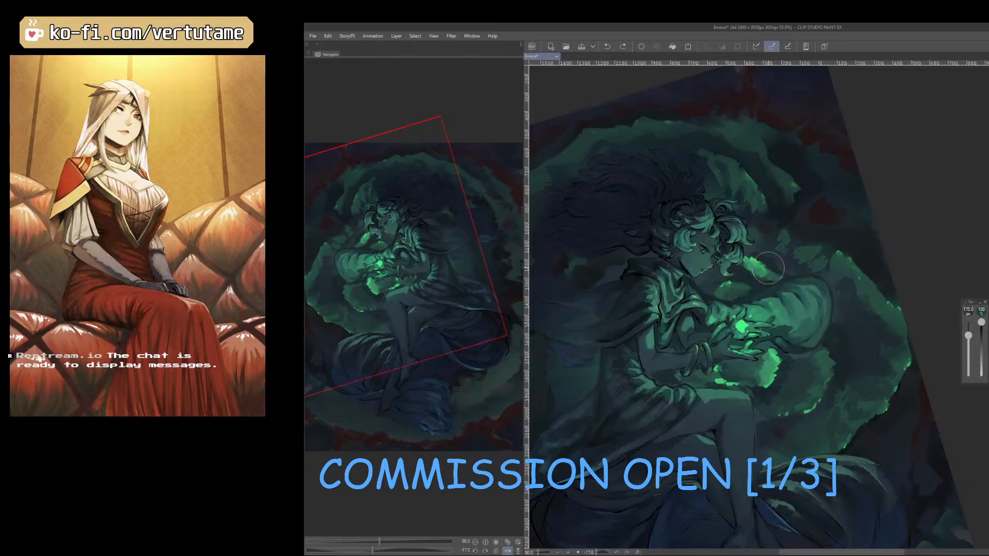
pyautogui.moveTo(759, 283); pyautogui.dragTo(740, 294)
pyautogui.press('b')
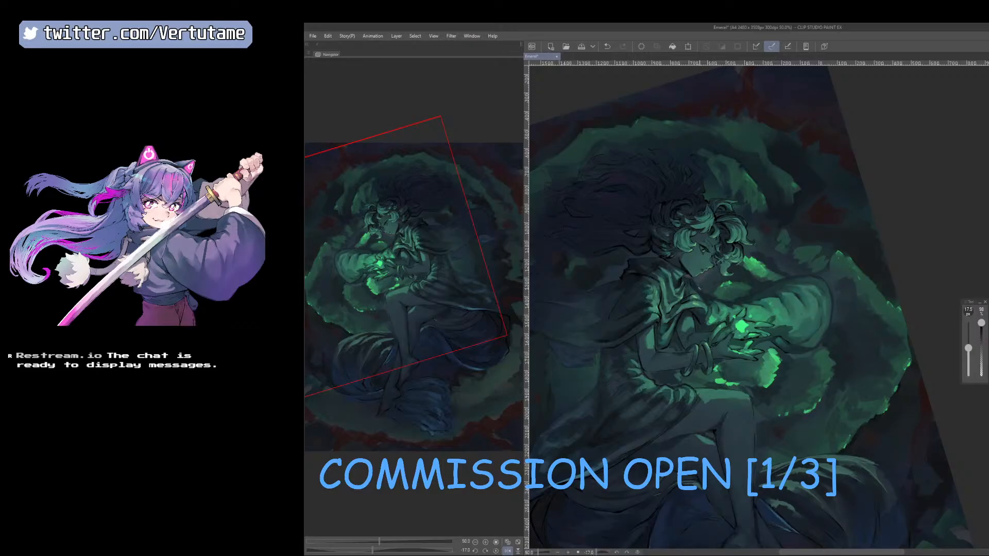
# Undo the last brush stroke and touch up the light along the sleeve's upper edge with a 20 px brush.
pyautogui.press('h')
pyautogui.hotkey('ctrl', 'z')
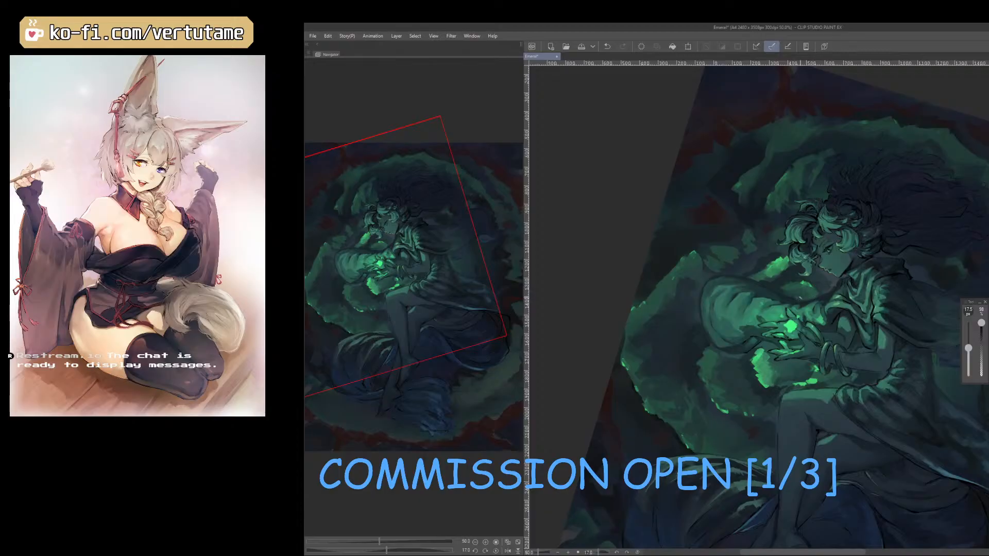
pyautogui.hotkey('shift', 'space')
pyautogui.moveTo(793, 299); pyautogui.dragTo(770, 287)
pyautogui.press(']')
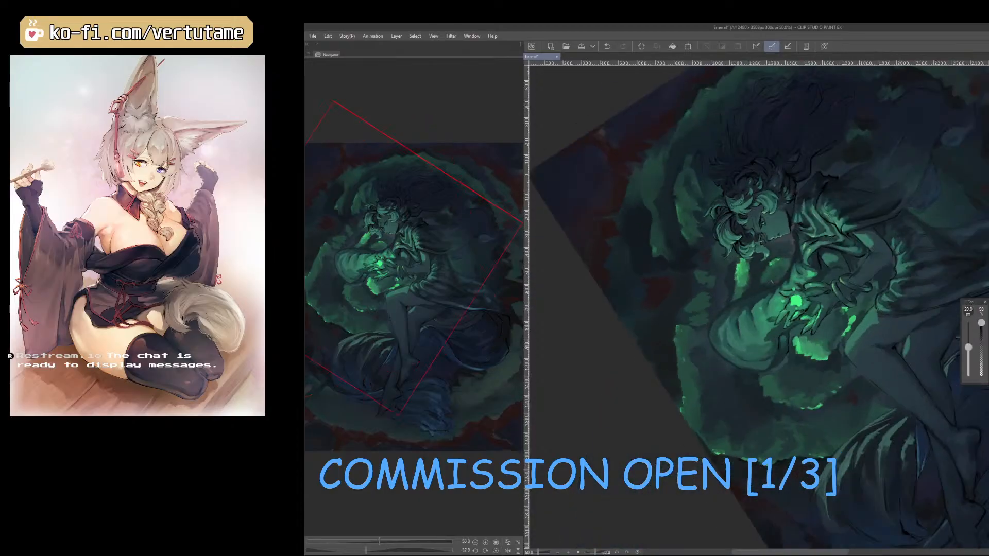
pyautogui.moveTo(745, 293)
pyautogui.mouseDown()
pyautogui.moveTo(771, 274)
pyautogui.moveTo(751, 292)
pyautogui.mouseUp()
pyautogui.moveTo(813, 392); pyautogui.dragTo(776, 402)
# Soften the area between the face and the sleeve at 100 px and repaint it with the 20 px brush.
pyautogui.press('e')
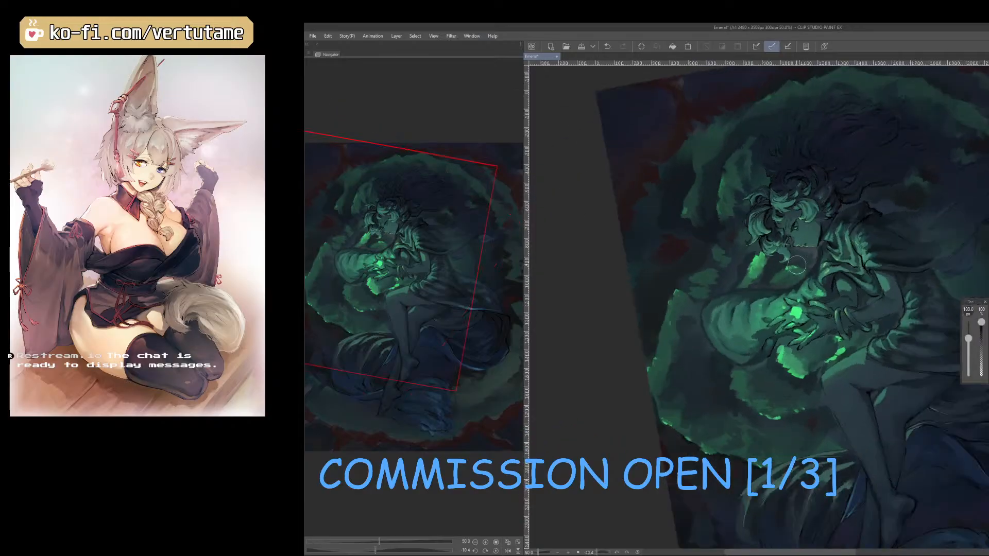
pyautogui.press('b')
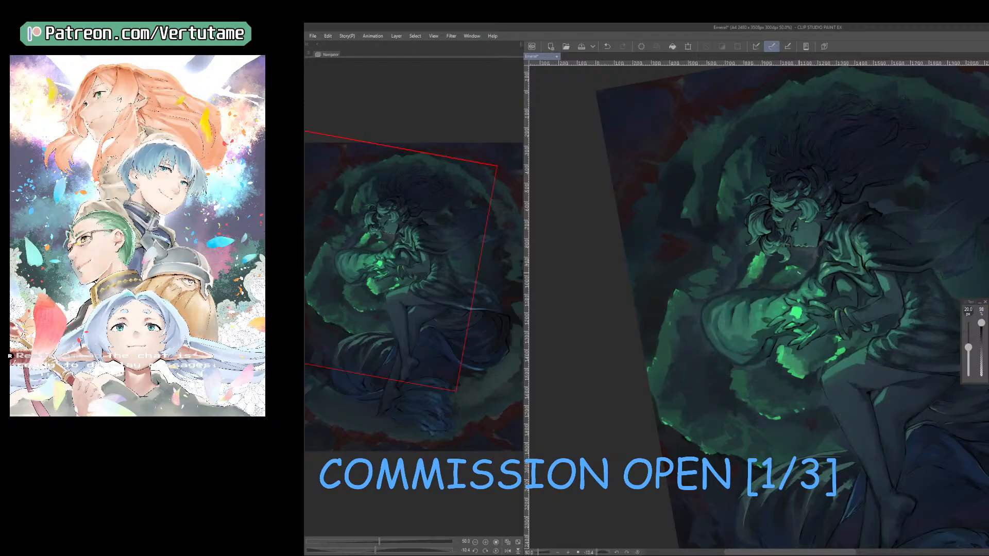
pyautogui.moveTo(767, 273); pyautogui.dragTo(751, 291)
pyautogui.moveTo(732, 275); pyautogui.dragTo(701, 306)
pyautogui.moveTo(901, 383); pyautogui.dragTo(858, 433)
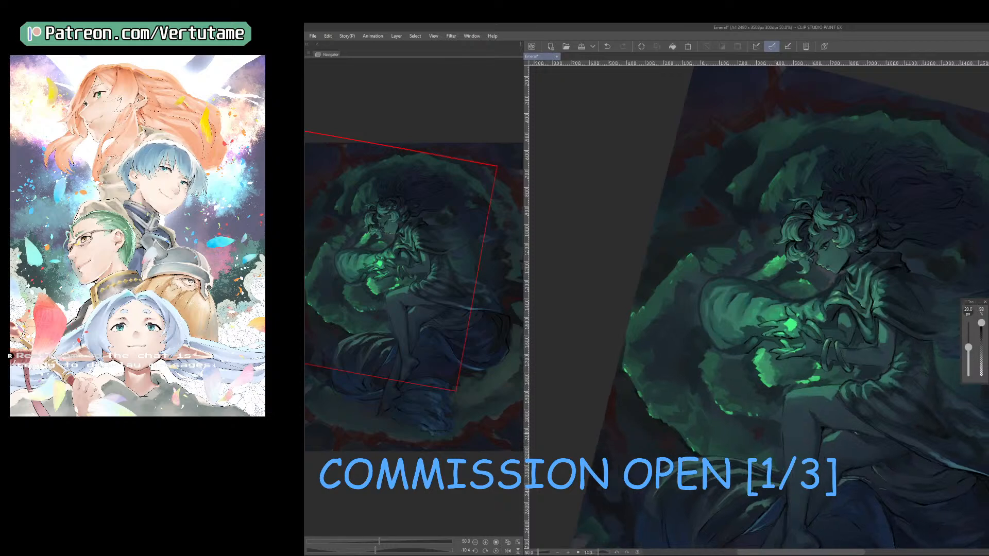
# Retouch the cloak and the area under the chin in the mirrored view, reducing the brush to 10 px.
pyautogui.press('h')
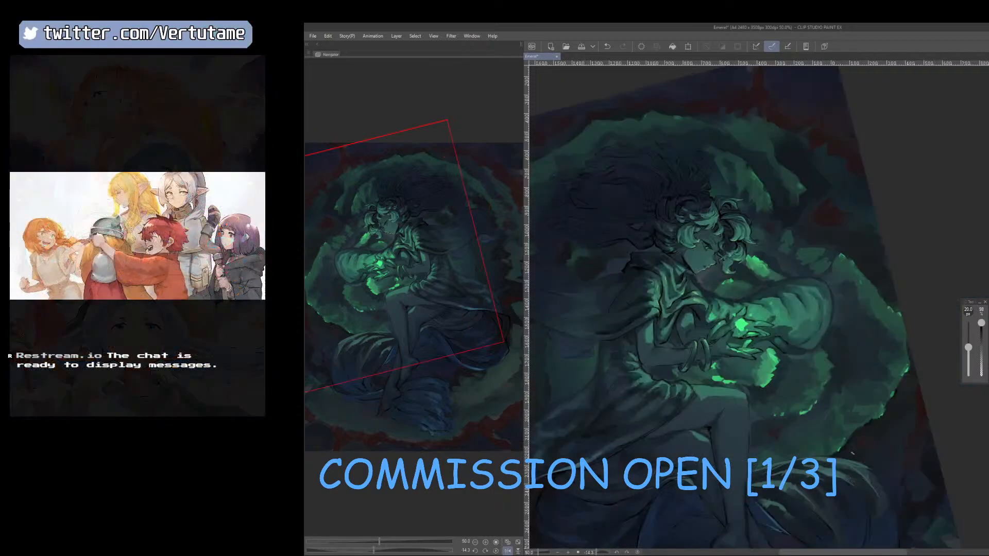
pyautogui.moveTo(765, 444); pyautogui.dragTo(851, 328)
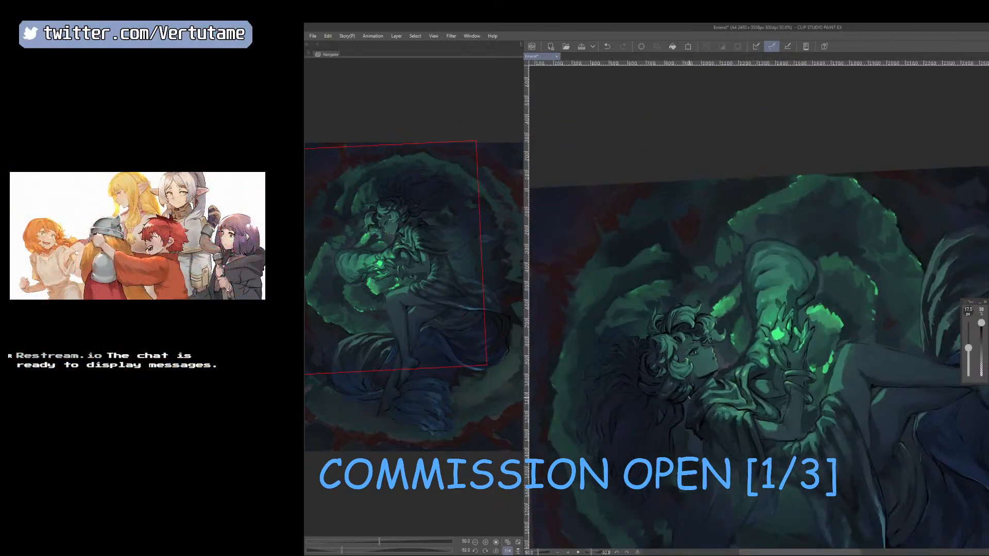
pyautogui.moveTo(892, 470)
pyautogui.mouseDown()
pyautogui.moveTo(820, 513)
pyautogui.moveTo(733, 527)
pyautogui.moveTo(714, 521)
pyautogui.mouseUp()
pyautogui.rightClick(638, 430)
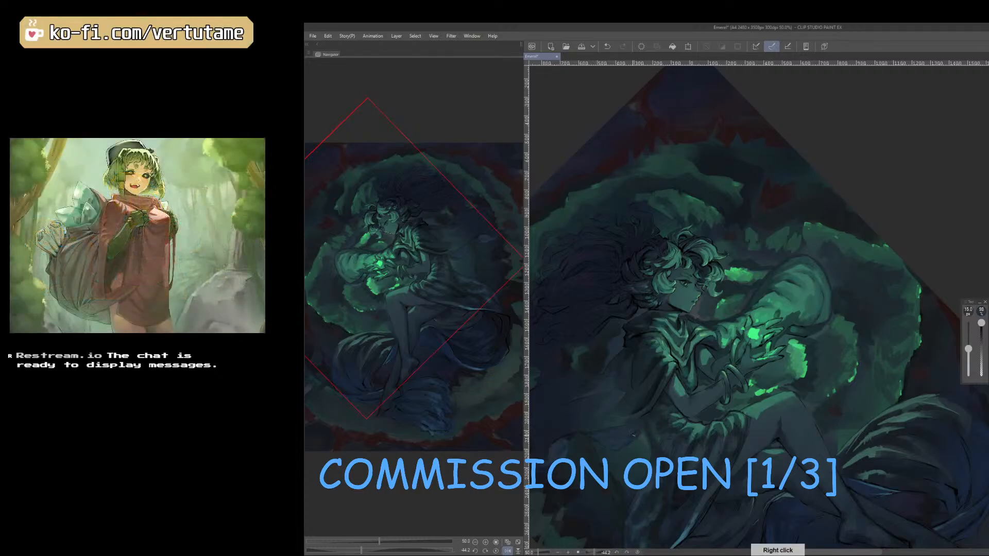
pyautogui.press('[')
pyautogui.moveTo(655, 443); pyautogui.dragTo(618, 403)
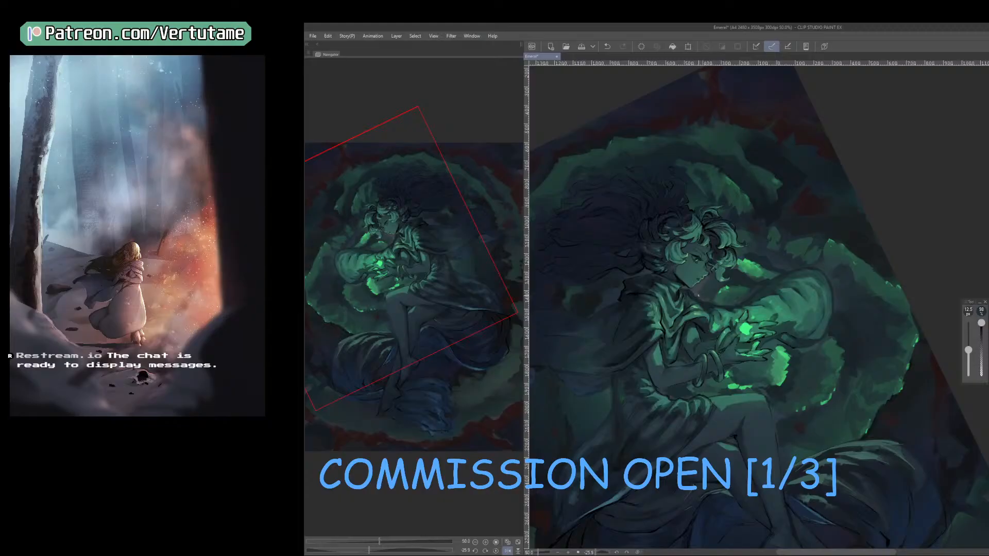
pyautogui.press('[')
pyautogui.moveTo(697, 295); pyautogui.dragTo(789, 274)
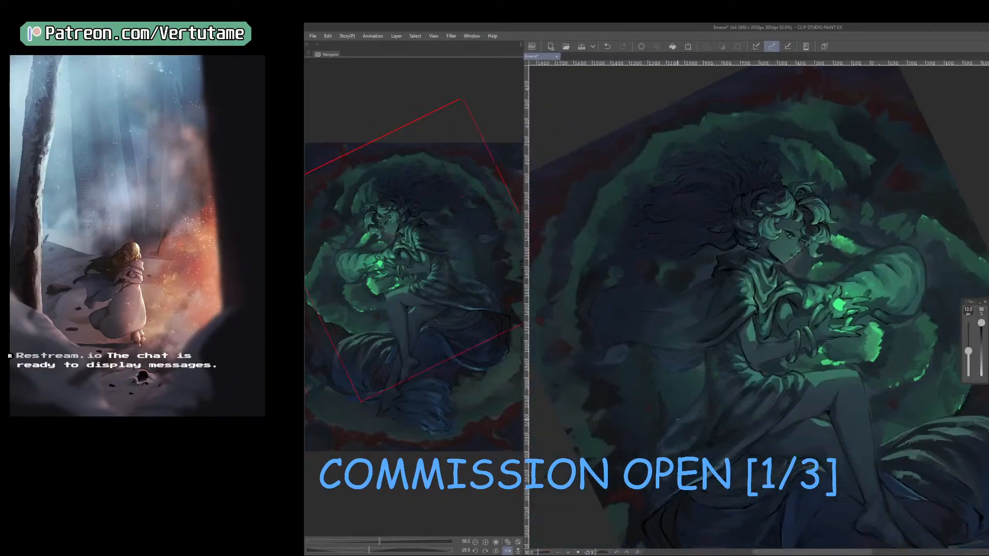
pyautogui.moveTo(786, 272); pyautogui.dragTo(789, 270)
pyautogui.rightClick(793, 268)
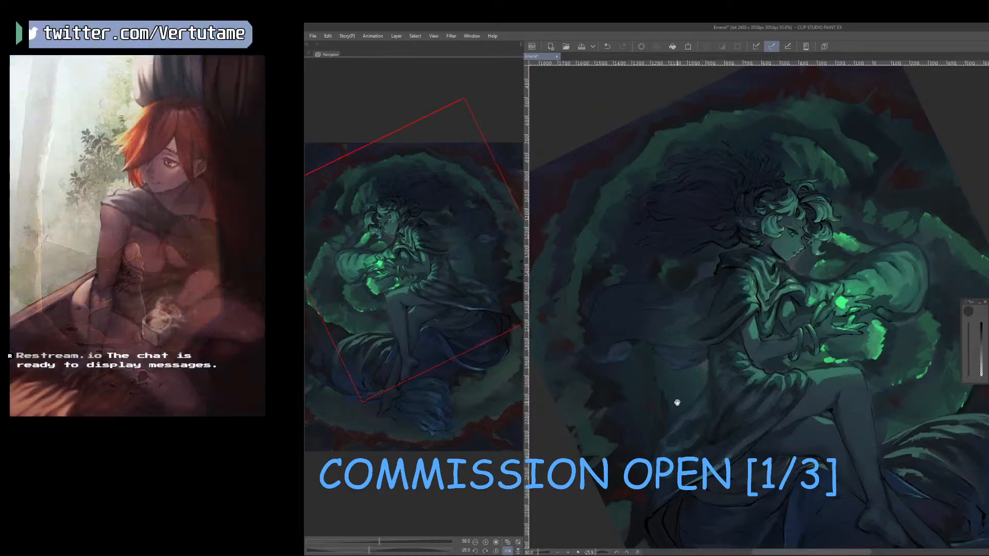
# Paint and blend the fabric folds beneath the figure's thigh with the brush at 20 px, and save the illustration.
pyautogui.moveTo(678, 402); pyautogui.dragTo(683, 318)
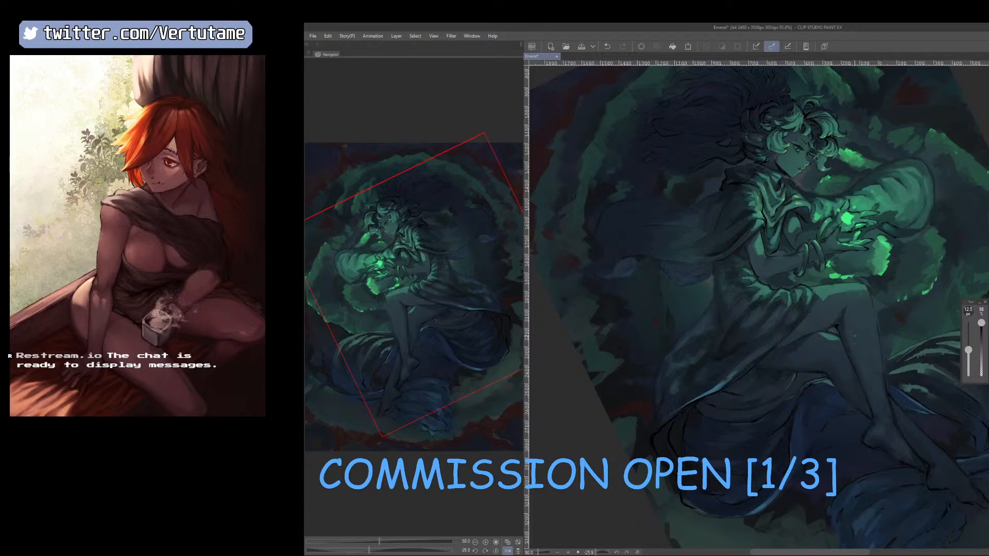
pyautogui.scroll(-1, 855, 336)
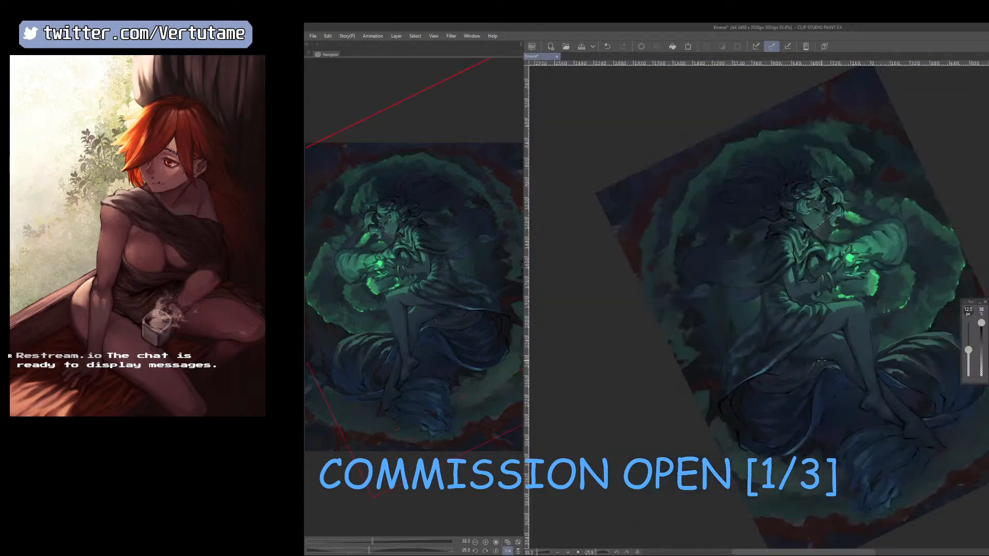
pyautogui.press(']')
pyautogui.moveTo(816, 364)
pyautogui.mouseDown()
pyautogui.moveTo(831, 362)
pyautogui.moveTo(816, 368)
pyautogui.mouseUp()
pyautogui.press('e')
pyautogui.press('b')
pyautogui.press('e')
pyautogui.press('b')
pyautogui.press('e')
pyautogui.press('b')
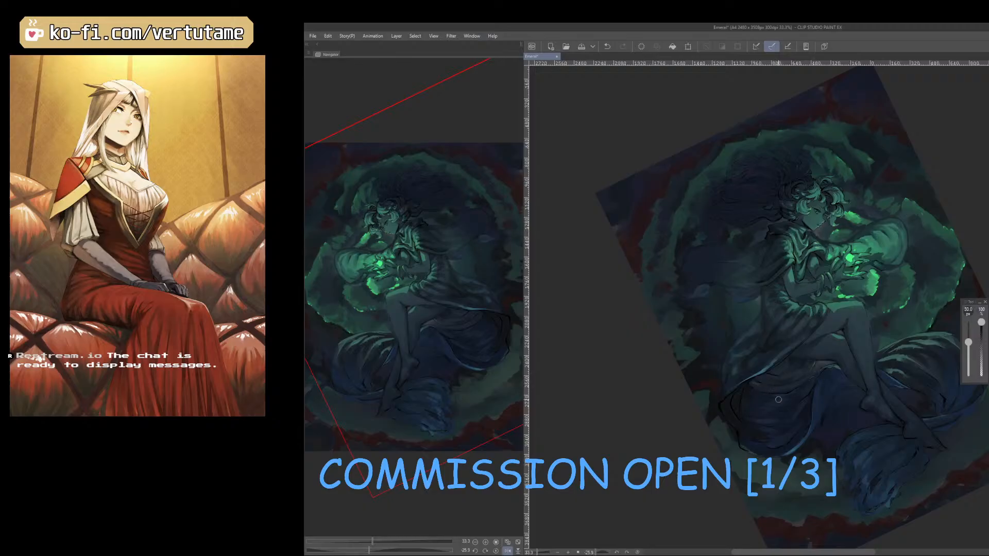
pyautogui.scroll(-1, 778, 399)
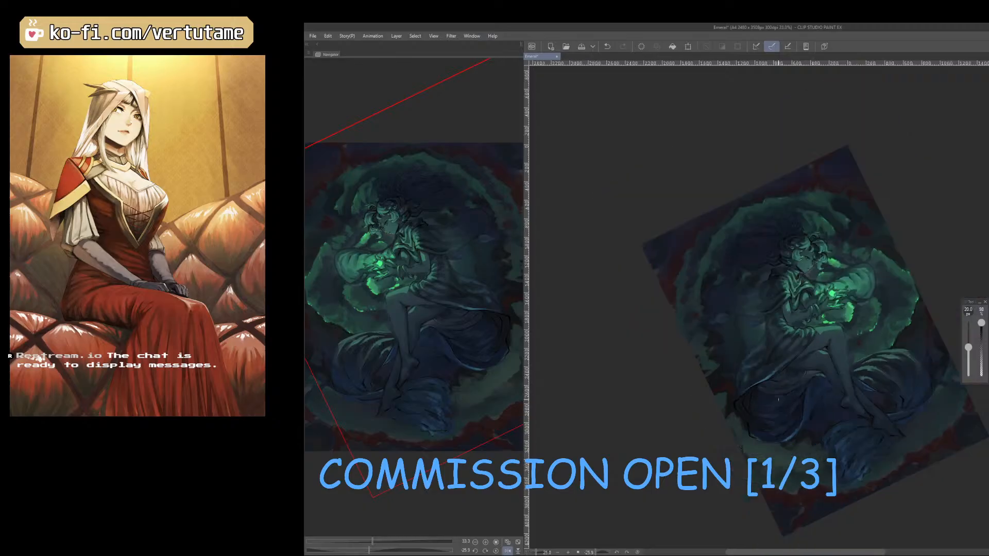
pyautogui.click(583, 47)
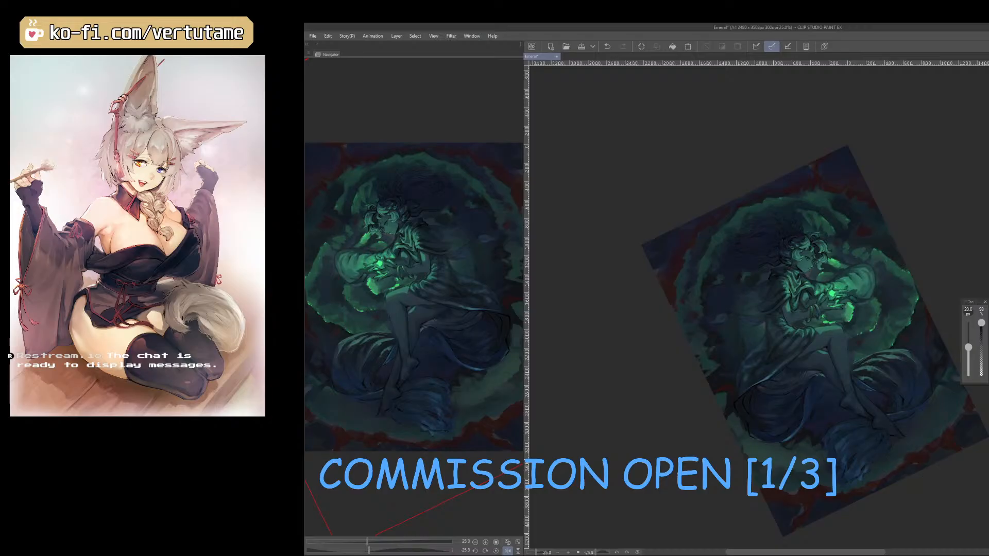
# Straighten the rotated canvas and examine the whole mirrored composition at several zoom levels.
pyautogui.scroll(1, 830, 340)
pyautogui.moveTo(428, 316)
pyautogui.mouseDown()
pyautogui.moveTo(434, 328)
pyautogui.moveTo(425, 330)
pyautogui.mouseUp()
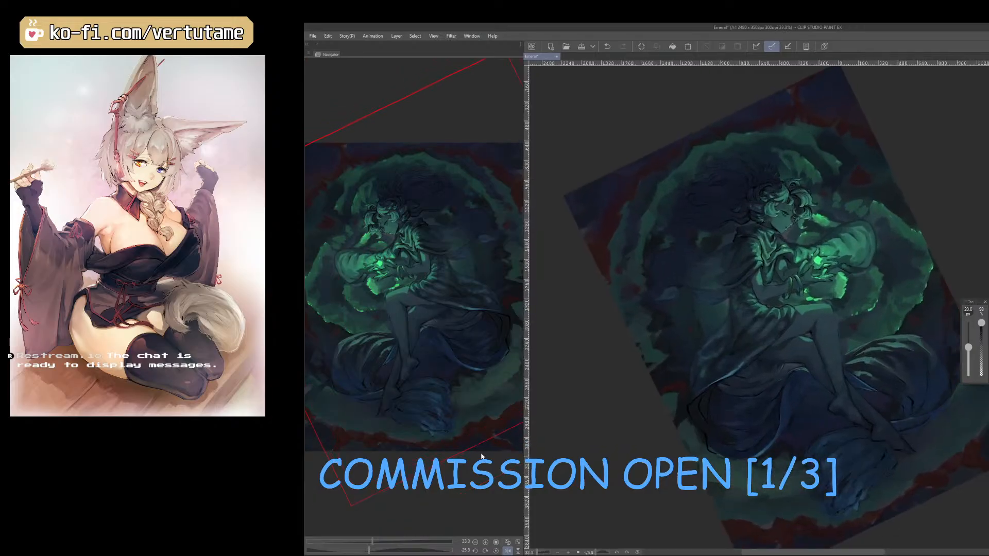
pyautogui.click(496, 551)
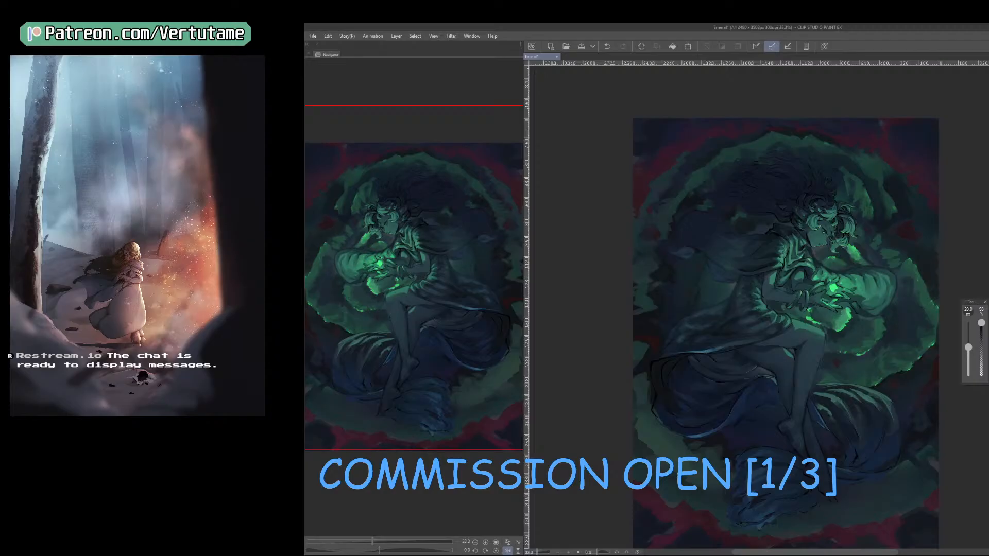
pyautogui.scroll(3, 733, 308)
pyautogui.scroll(-6, 732, 308)
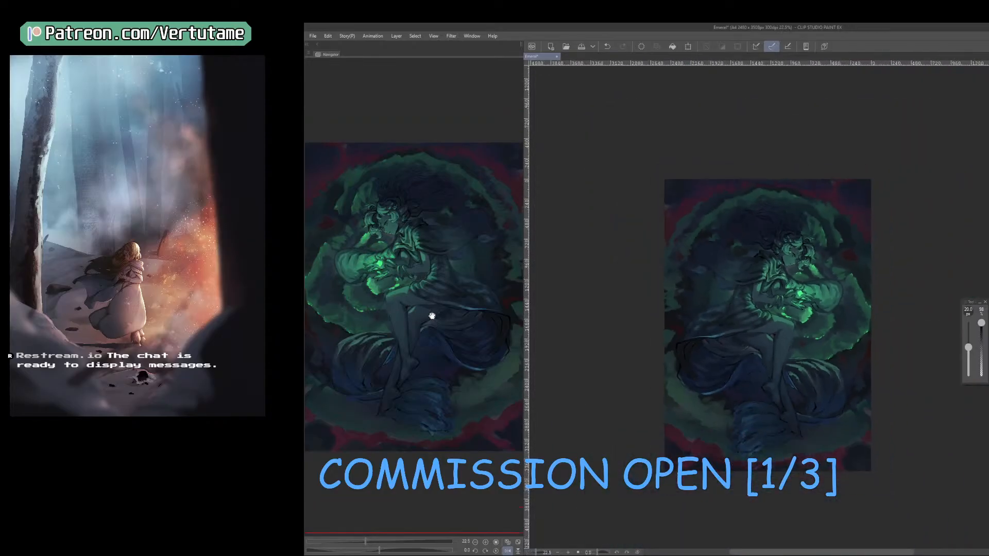
pyautogui.scroll(3, 432, 316)
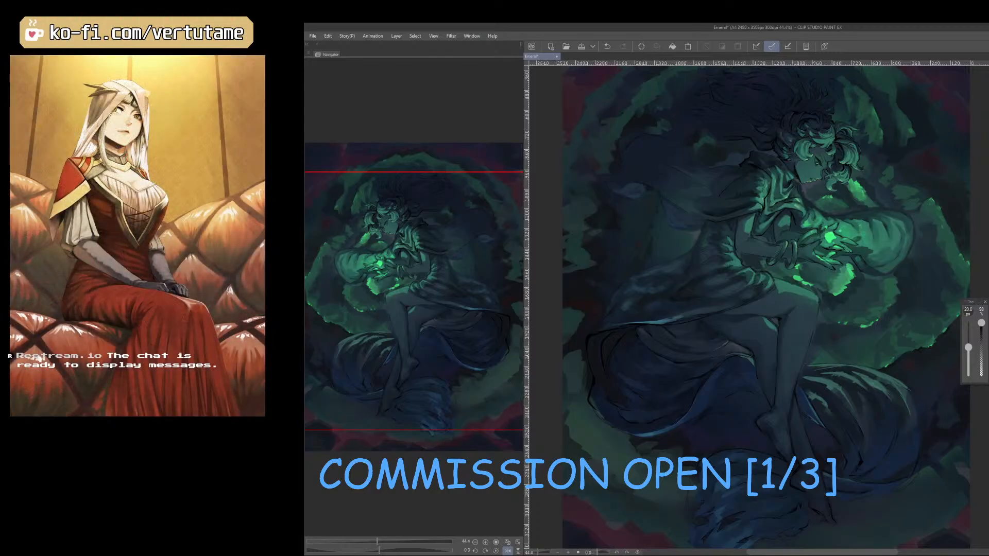
pyautogui.scroll(-4, 971, 186)
pyautogui.scroll(1, 972, 186)
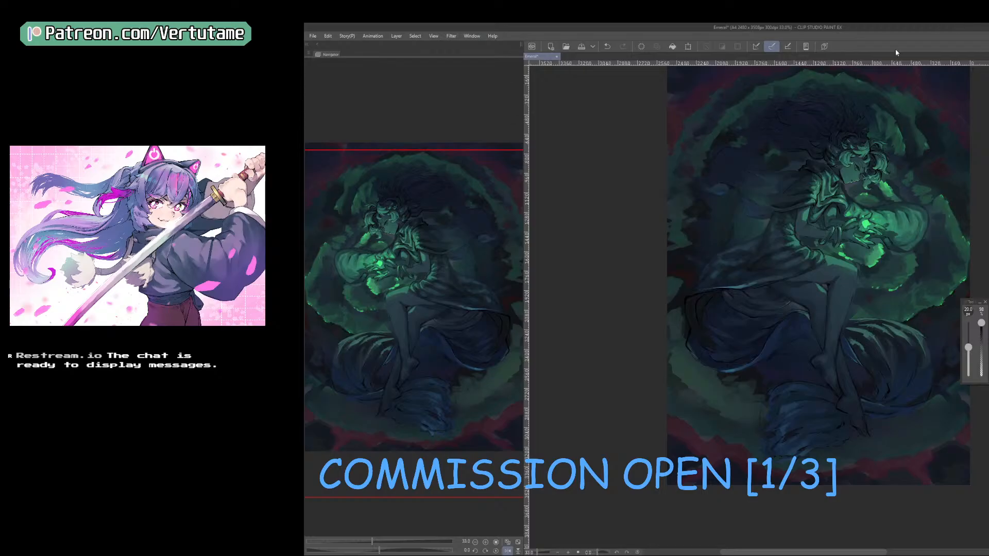
pyautogui.moveTo(427, 262); pyautogui.dragTo(449, 302)
# Return the canvas to its unmirrored view and save the illustration.
pyautogui.click(497, 552)
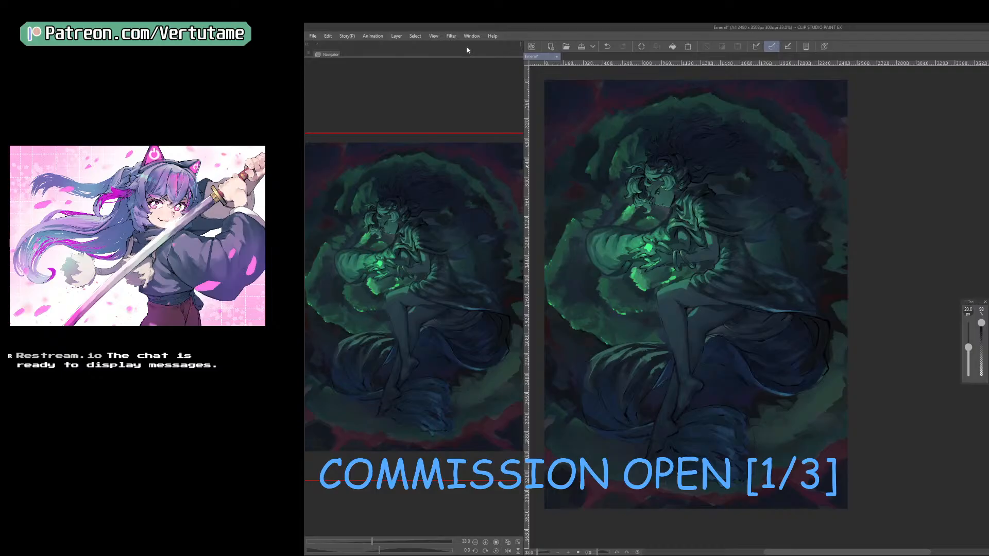
pyautogui.hotkey('ctrl', 's')
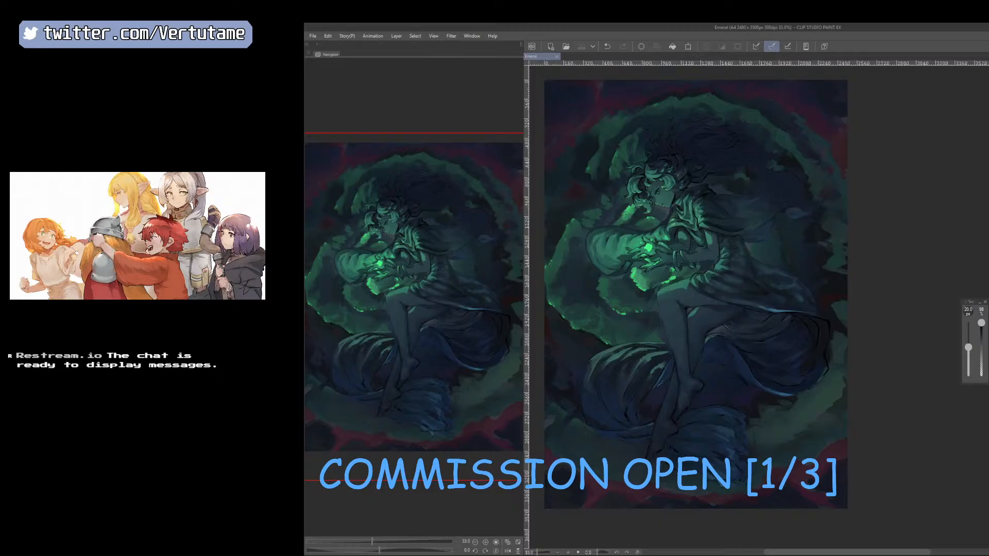
# Paint the trailing fabric folds around the figure's feet and the adjacent dark background with the brush at 20 px.
pyautogui.moveTo(756, 430); pyautogui.dragTo(758, 458)
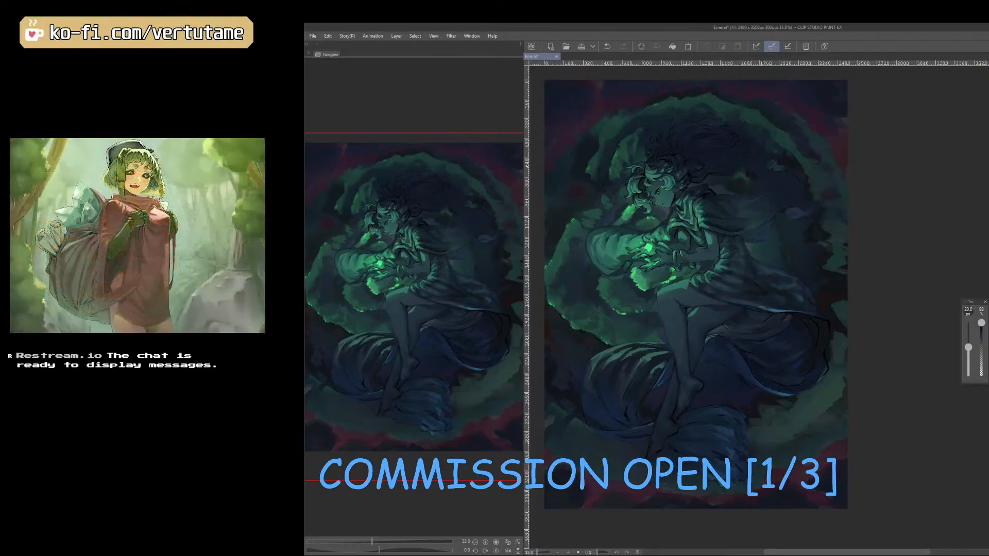
pyautogui.press('e')
pyautogui.press('b')
pyautogui.moveTo(769, 444); pyautogui.dragTo(847, 429)
pyautogui.press('e')
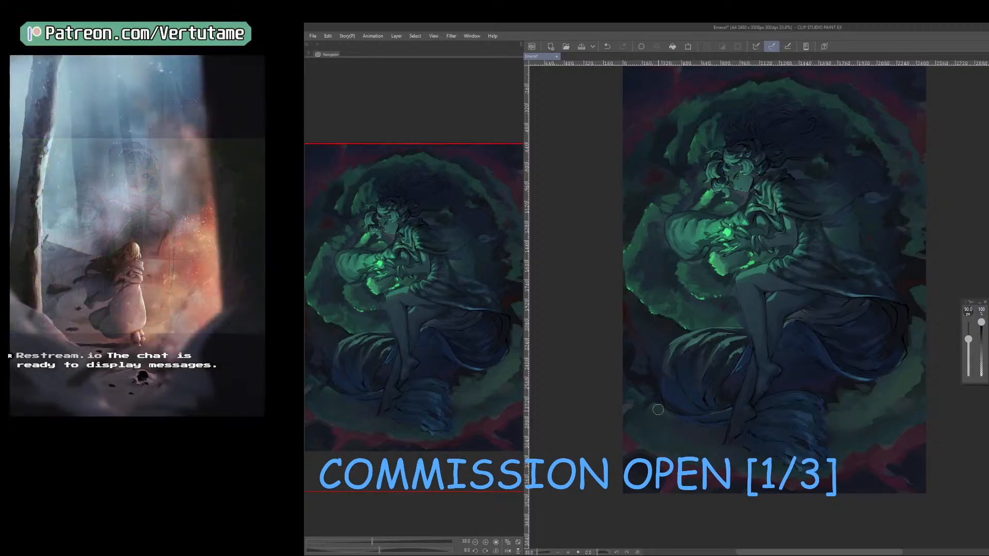
pyautogui.moveTo(834, 429); pyautogui.dragTo(828, 453)
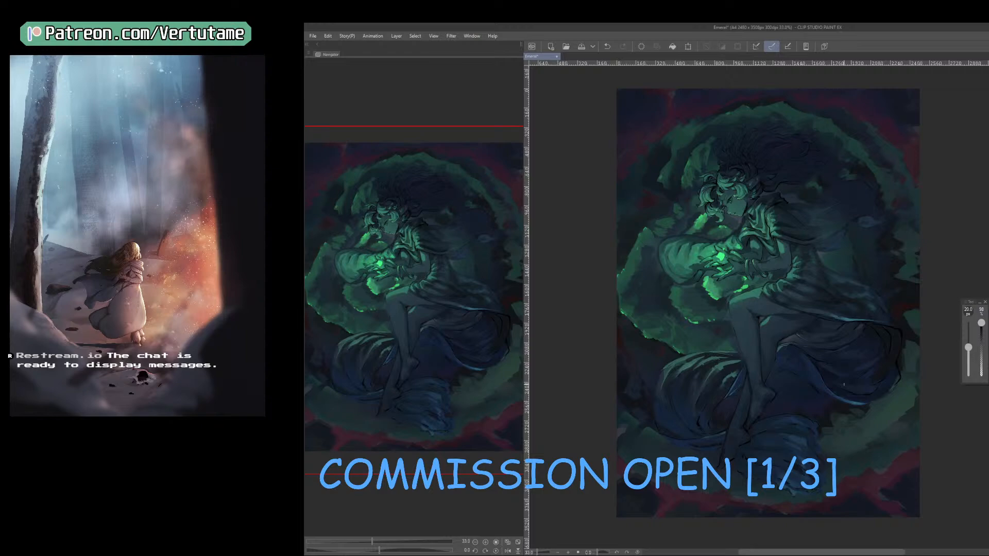
pyautogui.moveTo(881, 465); pyautogui.dragTo(888, 468)
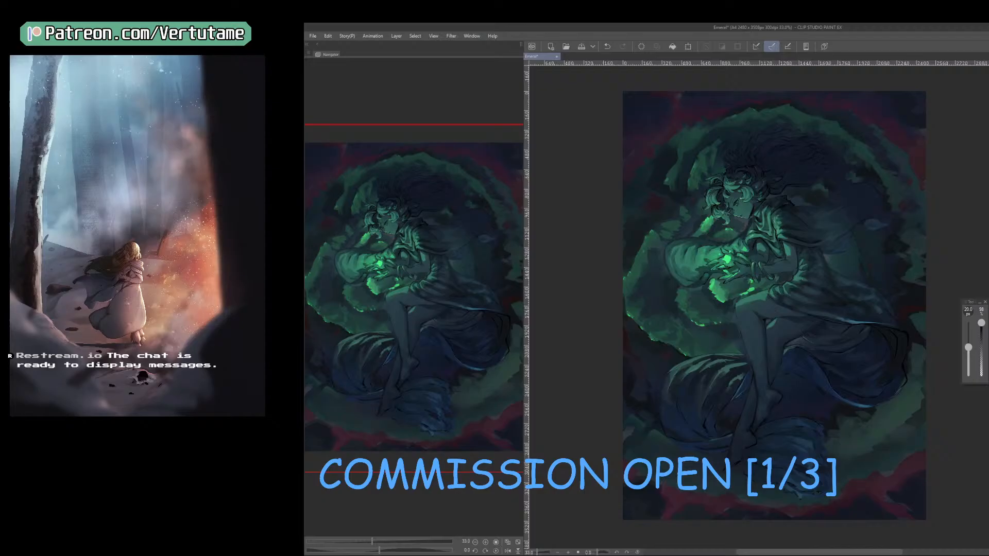
# Draw a black outline and rough inner contour lines on the glowing gem in the figure's hand with an 8 px pen.
pyautogui.hotkey('ctrl', '+')
pyautogui.hotkey('ctrl', '+')
pyautogui.moveTo(742, 265); pyautogui.dragTo(844, 442)
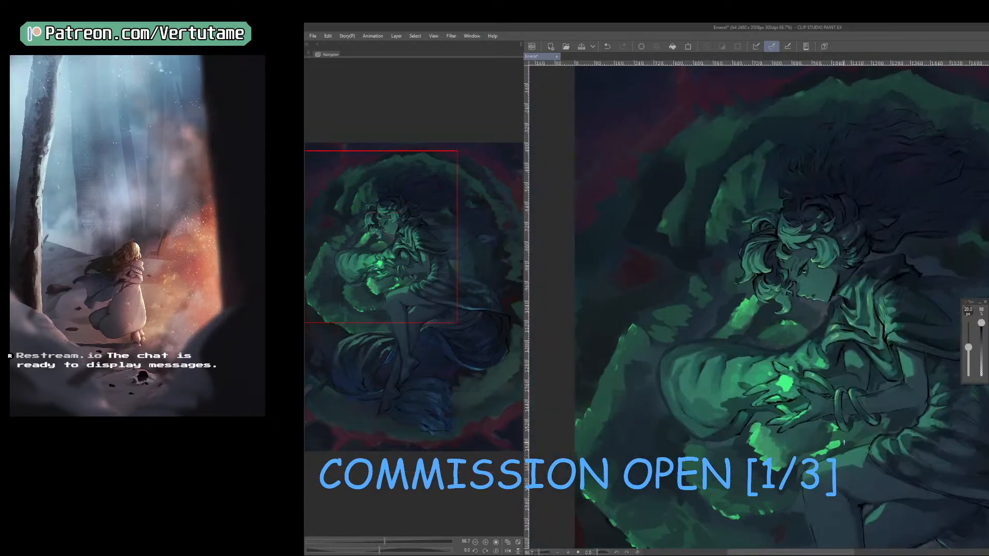
pyautogui.rightClick(783, 386)
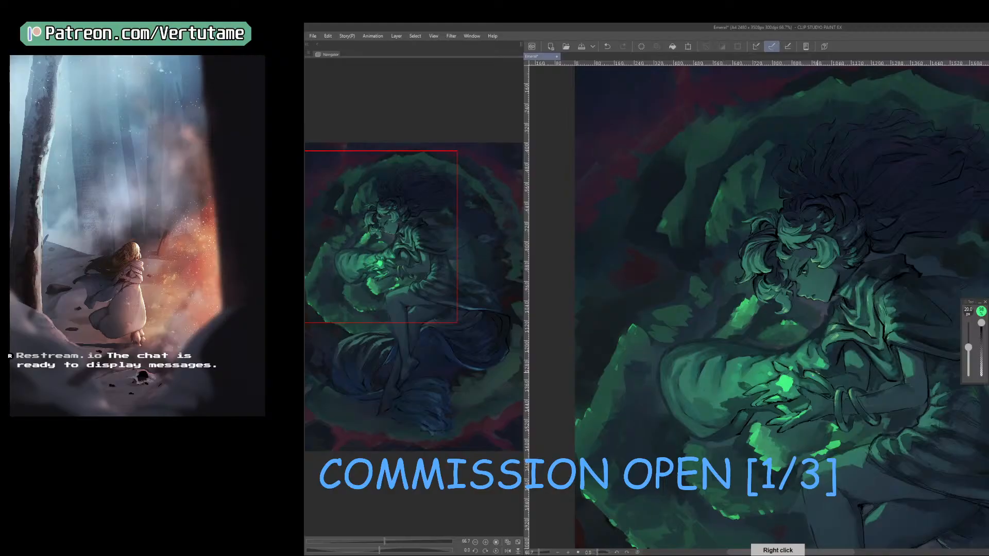
pyautogui.press('p')
pyautogui.press('x')
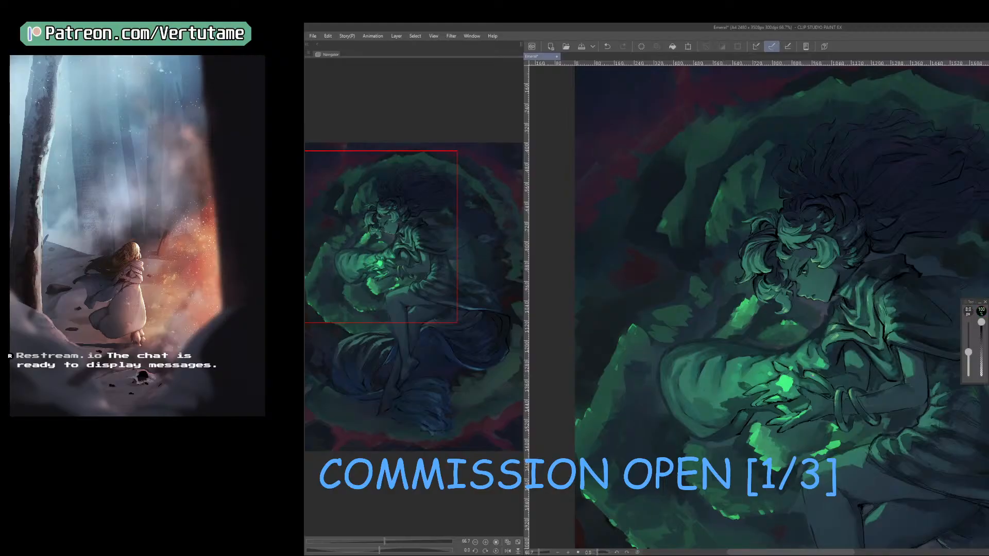
pyautogui.hotkey('ctrl', '+')
pyautogui.moveTo(773, 419)
pyautogui.mouseDown()
pyautogui.moveTo(753, 419)
pyautogui.moveTo(757, 435)
pyautogui.mouseUp()
pyautogui.hotkey('ctrl', 'z')
pyautogui.hotkey('ctrl', 'z')
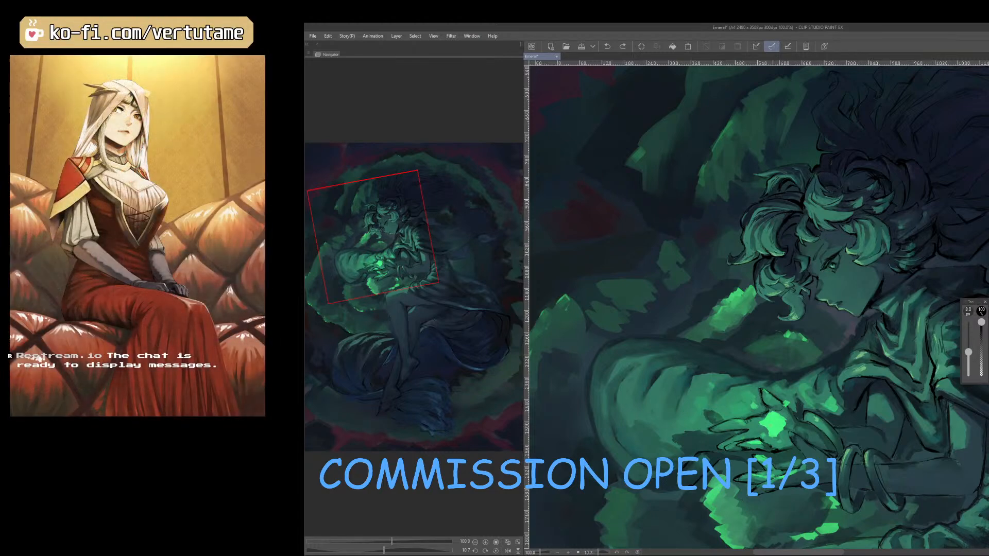
pyautogui.moveTo(773, 410)
pyautogui.mouseDown()
pyautogui.moveTo(784, 431)
pyautogui.moveTo(770, 428)
pyautogui.mouseUp()
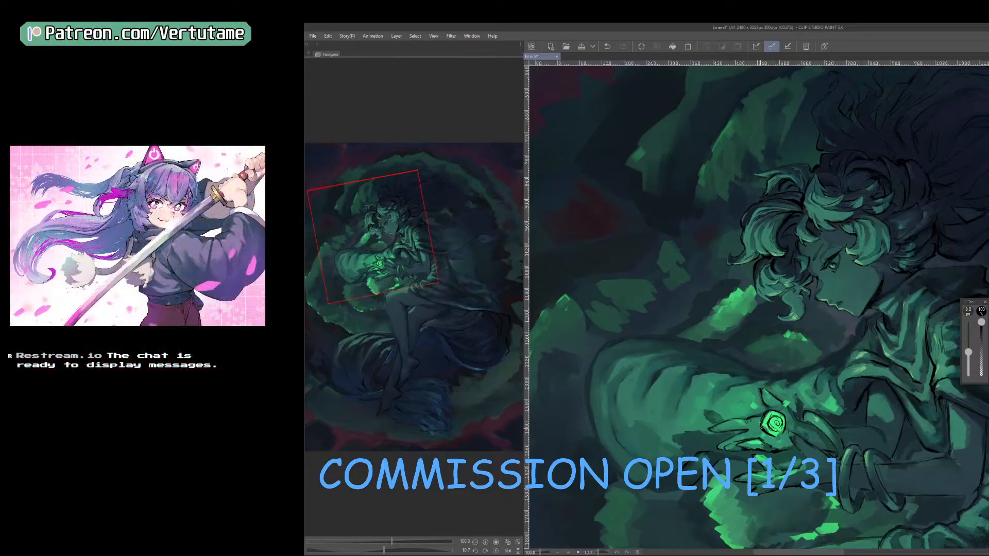
# Clean up the gem's inner linework with the eraser and draw angular facet lines inside its outline.
pyautogui.press('e')
pyautogui.moveTo(765, 411); pyautogui.dragTo(760, 426)
pyautogui.press('p')
pyautogui.scroll(1, 777, 420)
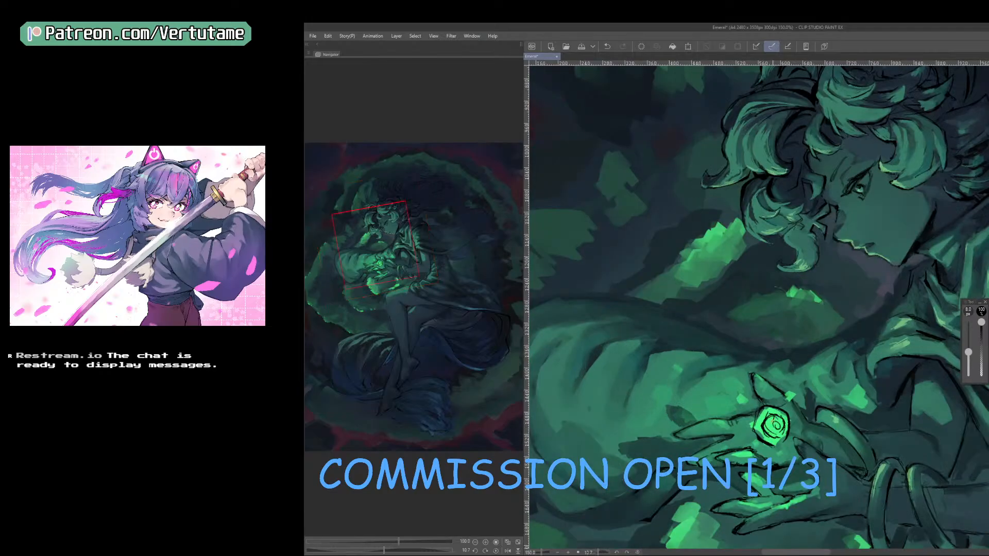
pyautogui.moveTo(772, 414)
pyautogui.mouseDown()
pyautogui.moveTo(771, 434)
pyautogui.moveTo(785, 423)
pyautogui.mouseUp()
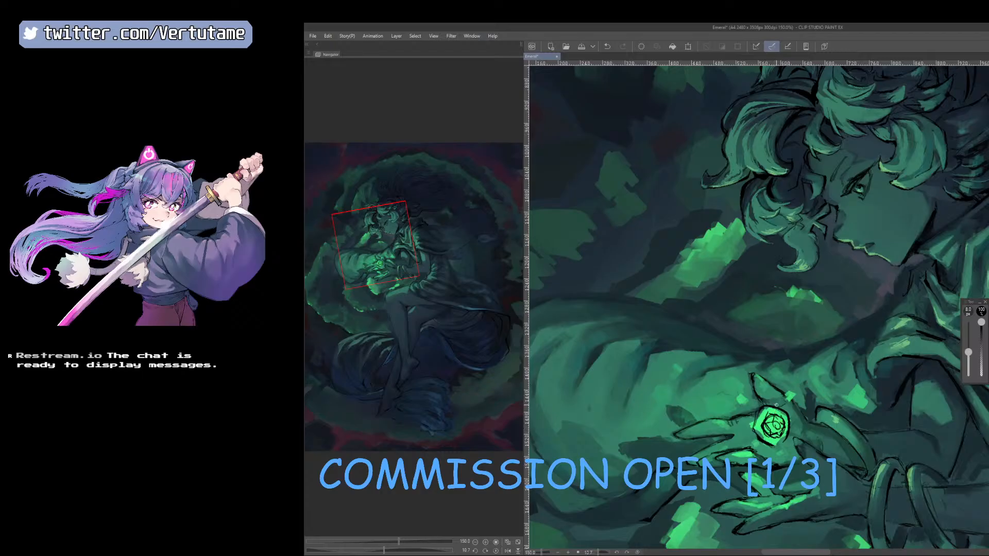
pyautogui.moveTo(768, 415)
pyautogui.mouseDown()
pyautogui.moveTo(781, 415)
pyautogui.moveTo(759, 420)
pyautogui.moveTo(755, 434)
pyautogui.moveTo(769, 445)
pyautogui.moveTo(783, 438)
pyautogui.moveTo(785, 417)
pyautogui.moveTo(787, 433)
pyautogui.moveTo(753, 433)
pyautogui.mouseUp()
# Mirror the canvas view and paint dark and bright green facets inside the gem with the brush reduced to 5 px.
pyautogui.press('h')
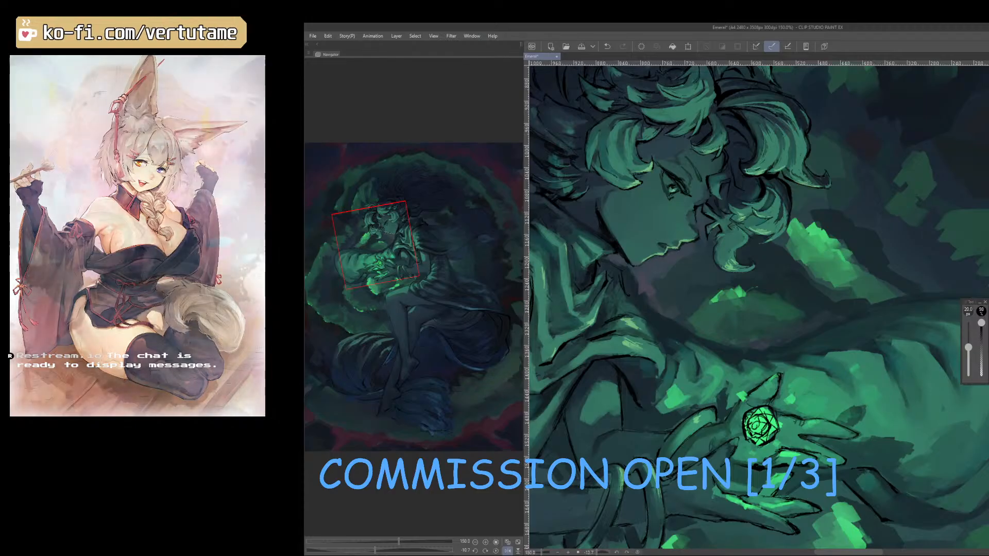
pyautogui.press('b')
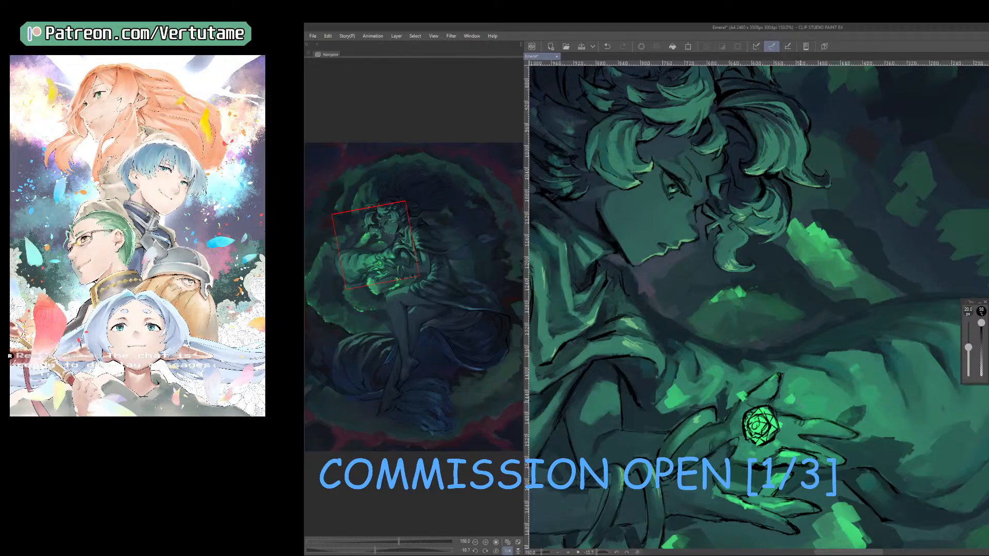
pyautogui.rightClick(790, 416)
pyautogui.press('[')
pyautogui.press('[')
pyautogui.press('[')
pyautogui.press('[')
pyautogui.press('[')
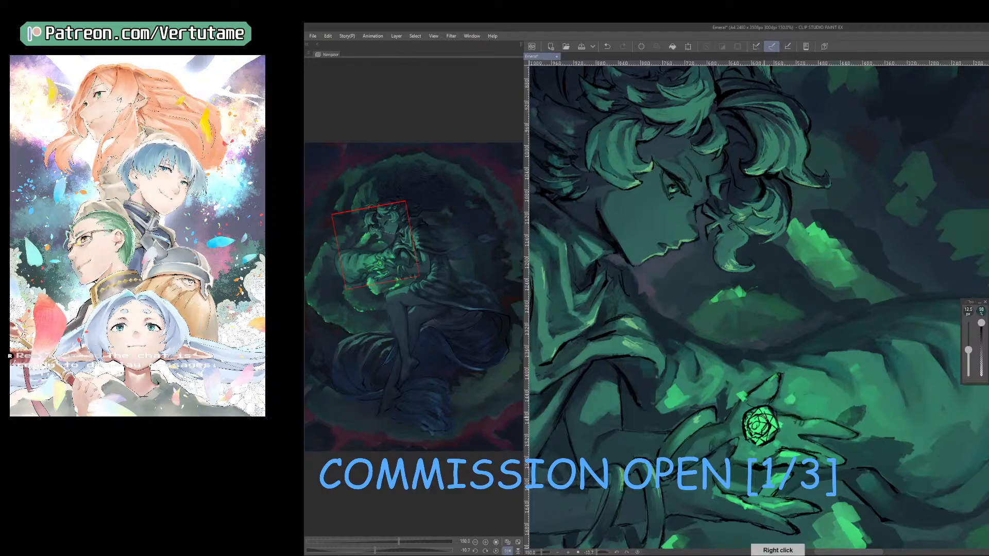
pyautogui.press('[')
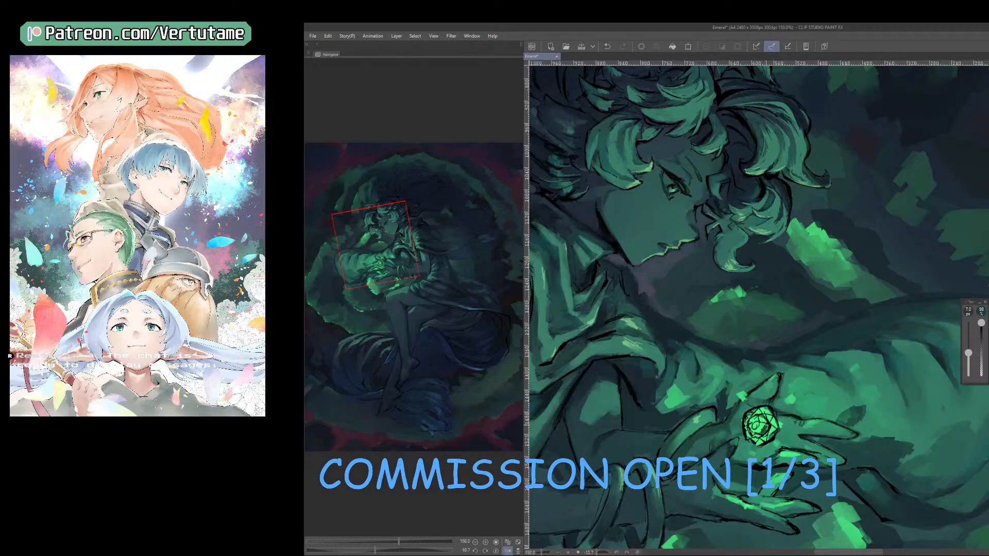
pyautogui.press('[')
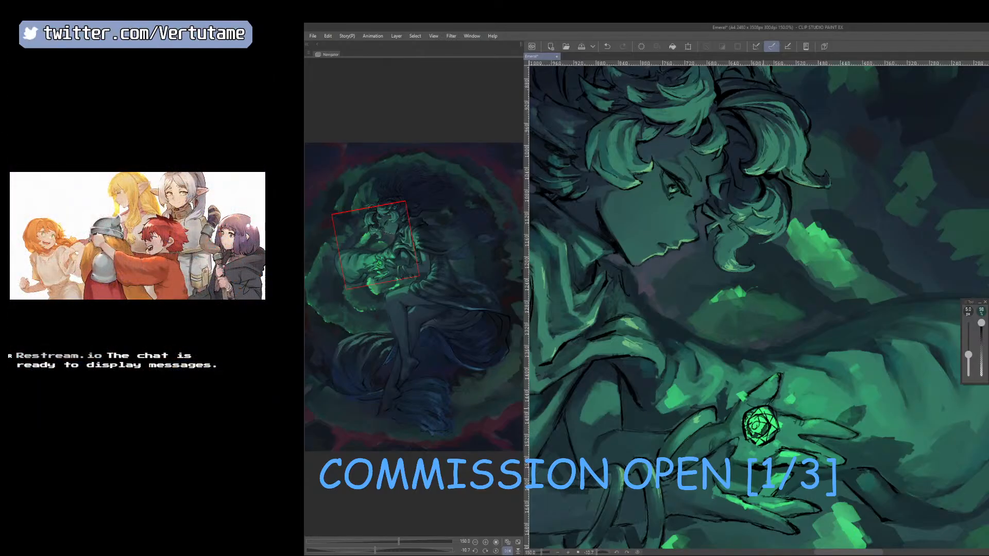
pyautogui.moveTo(761, 416); pyautogui.dragTo(765, 422)
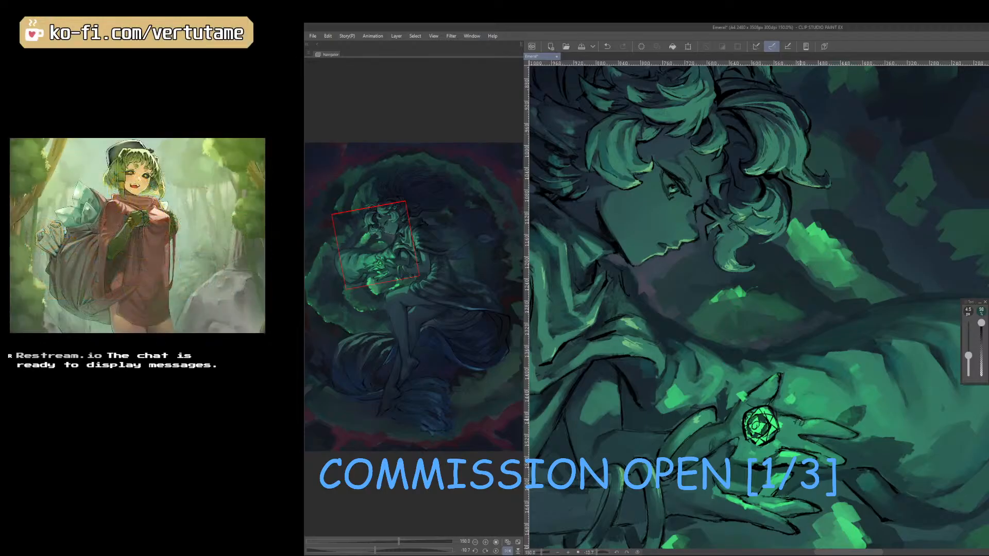
pyautogui.moveTo(766, 411); pyautogui.dragTo(761, 409)
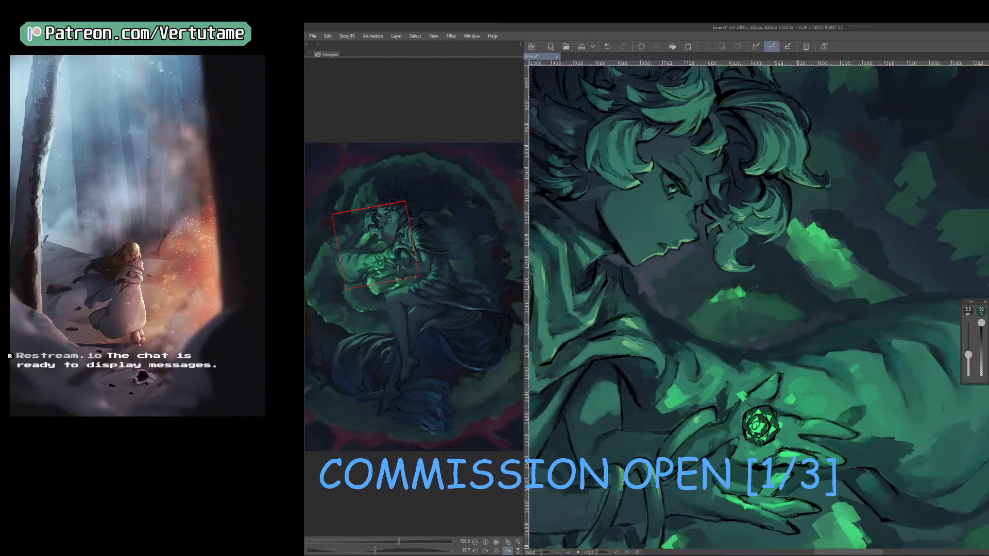
# Refine the gem's facet shading with the brush at 4.5 px and return the canvas to its unmirrored view.
pyautogui.press('[')
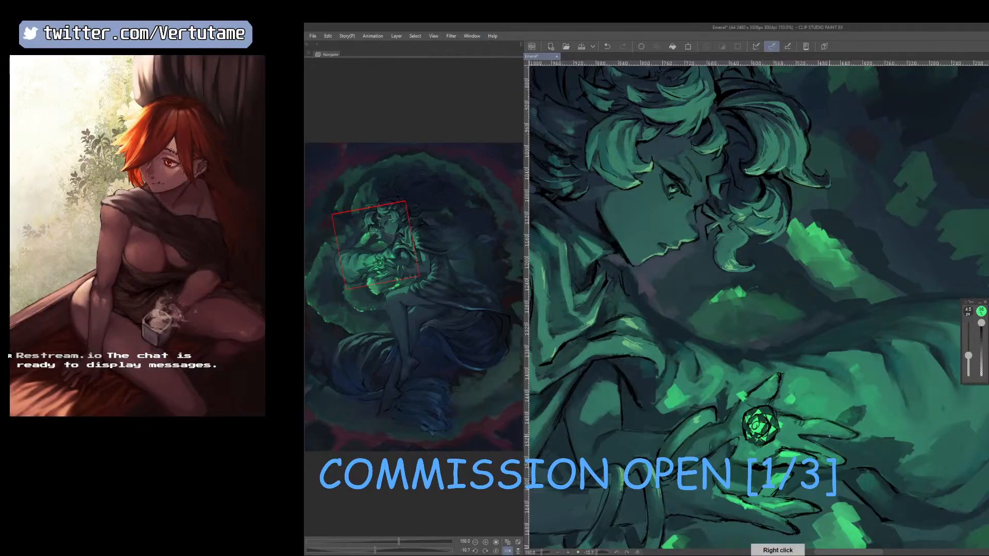
pyautogui.press(']')
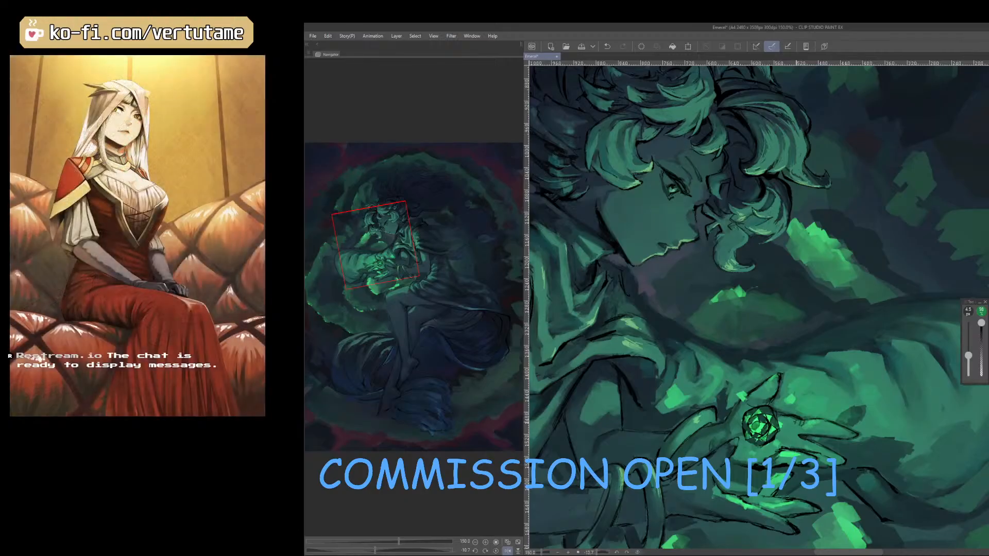
pyautogui.press('e')
pyautogui.rightClick(774, 414)
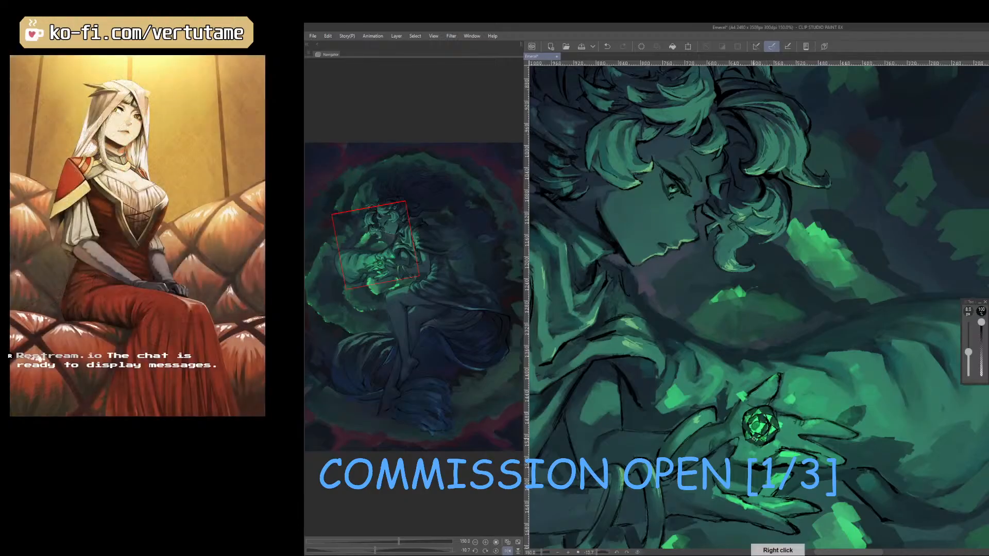
pyautogui.press('h')
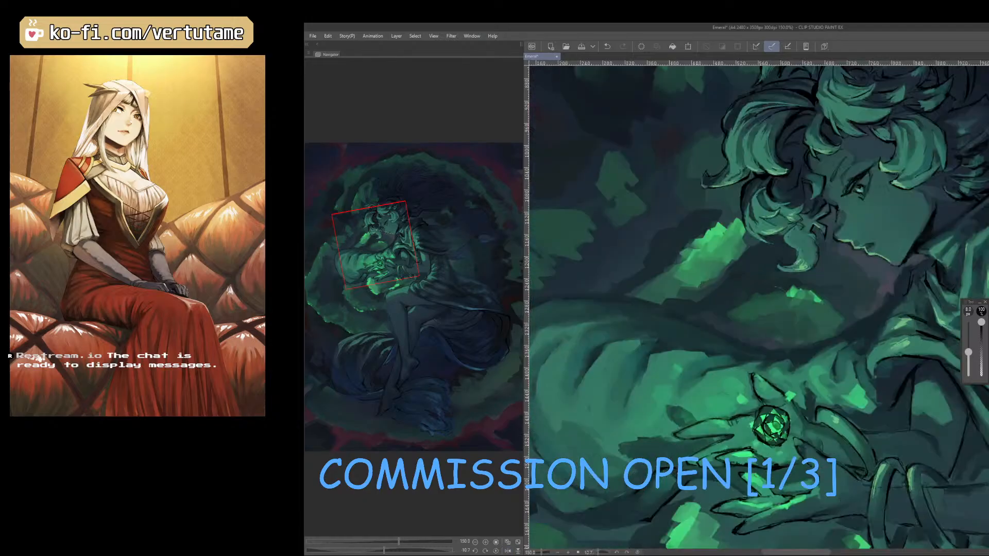
# Add small light highlights to the gem's central facets with the brush reduced to 3.5 px, undoing unwanted strokes.
pyautogui.press('b')
pyautogui.rightClick(772, 425)
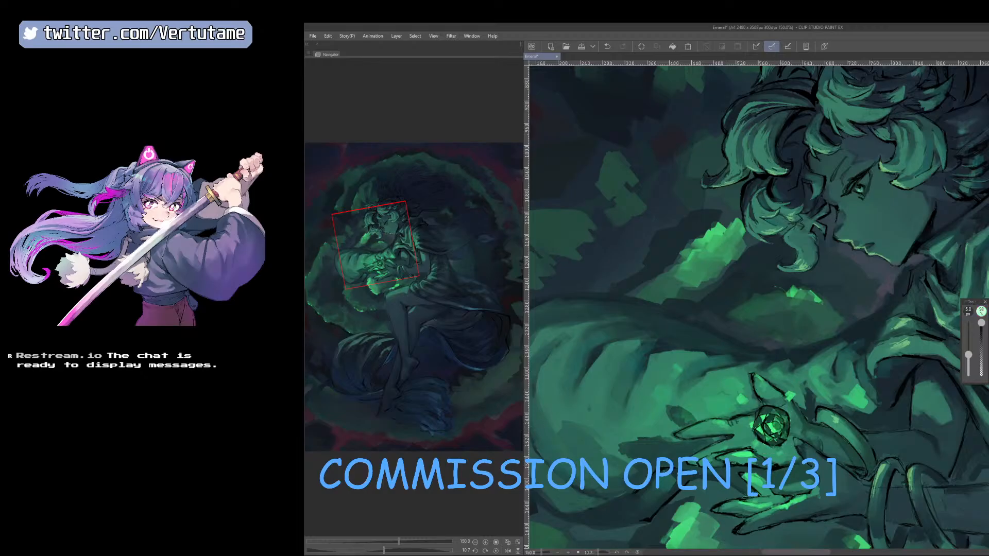
pyautogui.hotkey('ctrl', 'z')
pyautogui.press('[')
pyautogui.moveTo(774, 429); pyautogui.dragTo(778, 427)
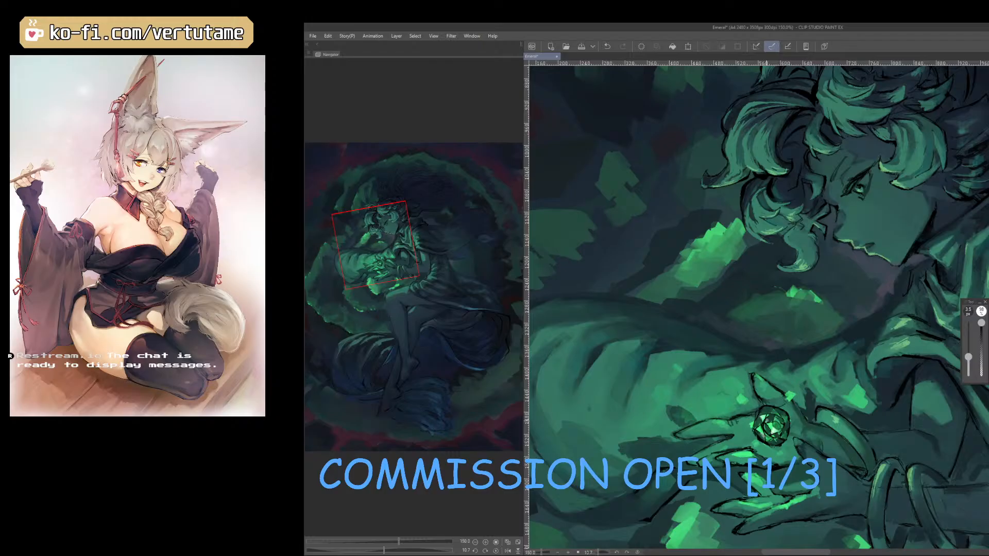
pyautogui.hotkey('ctrl', 'z')
pyautogui.rightClick(771, 431)
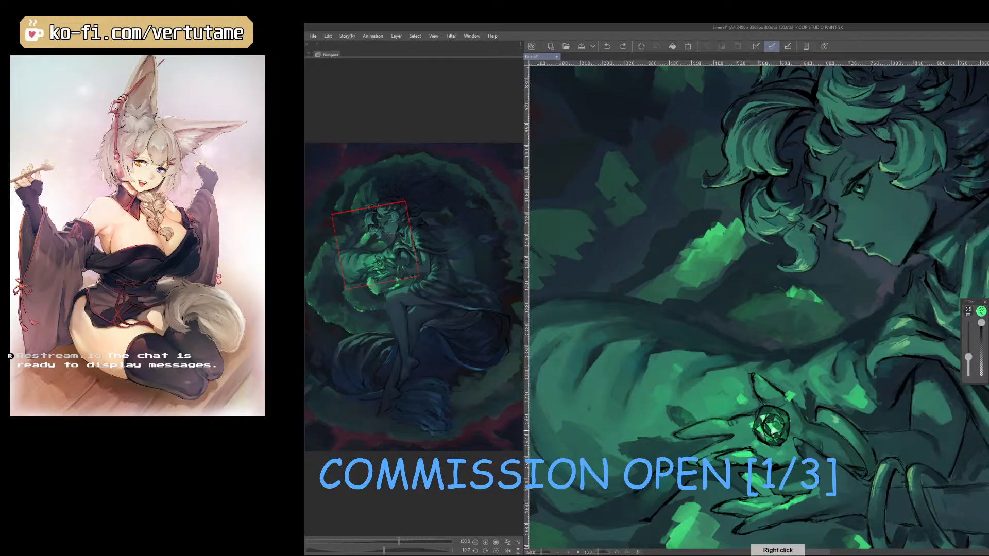
# Rotate the canvas around the gem and sharpen its facet edges and highlights using greens sampled from the painting.
pyautogui.moveTo(768, 428); pyautogui.dragTo(841, 398)
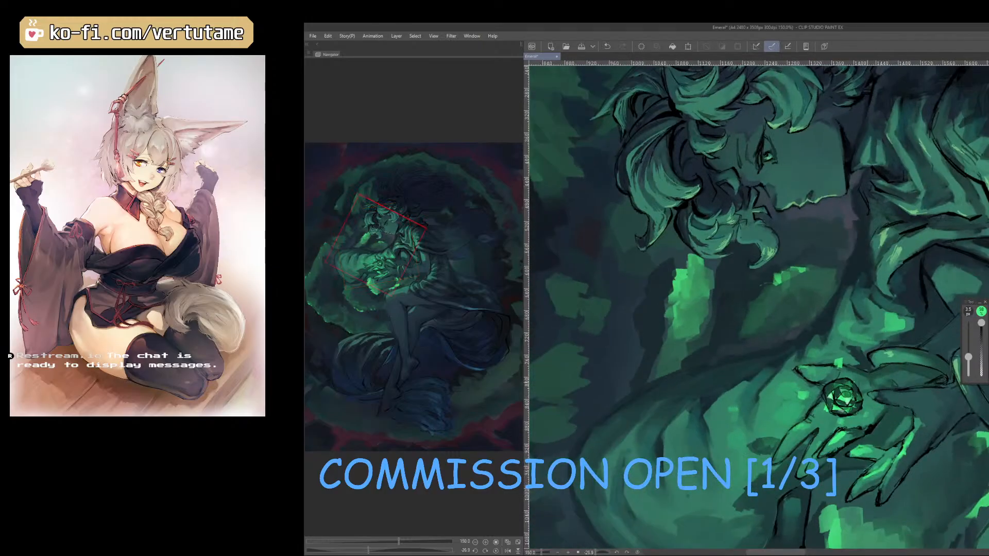
pyautogui.rightClick(855, 390)
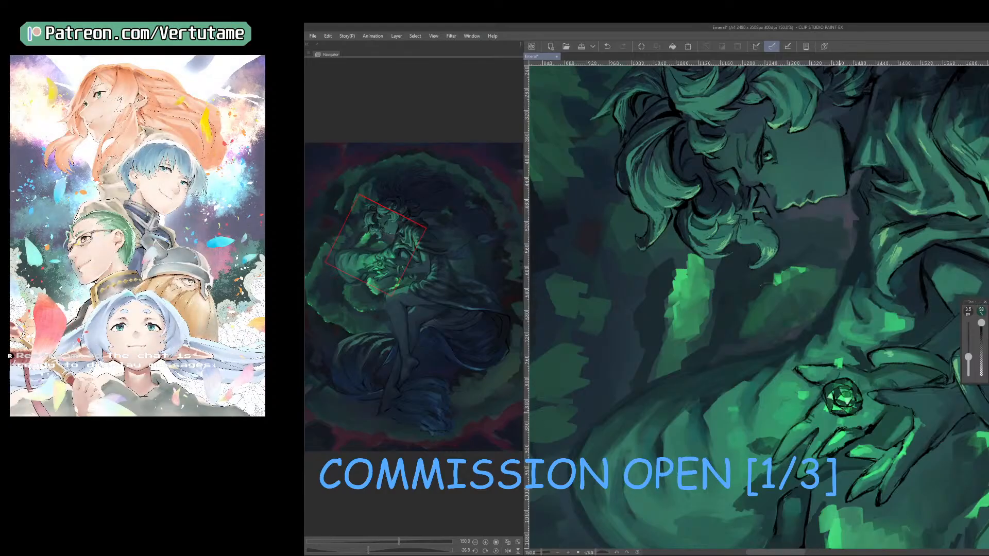
pyautogui.rightClick(860, 402)
pyautogui.moveTo(831, 390); pyautogui.dragTo(772, 416)
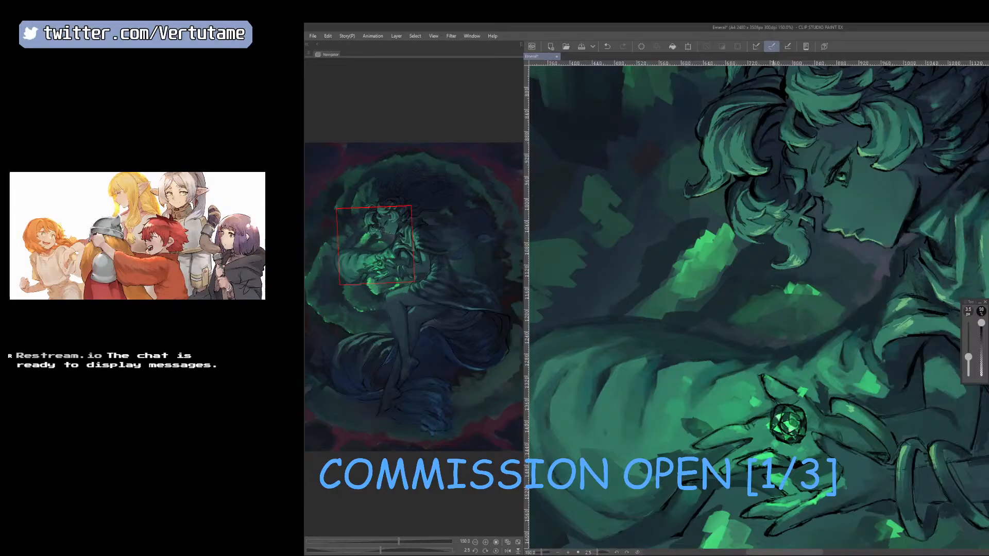
pyautogui.moveTo(776, 417); pyautogui.dragTo(748, 415)
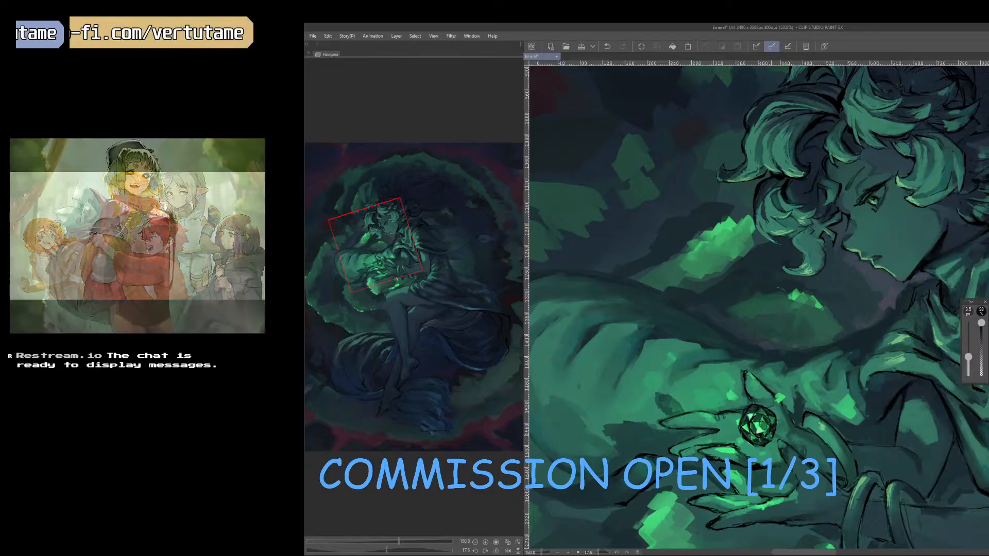
pyautogui.rightClick(767, 421)
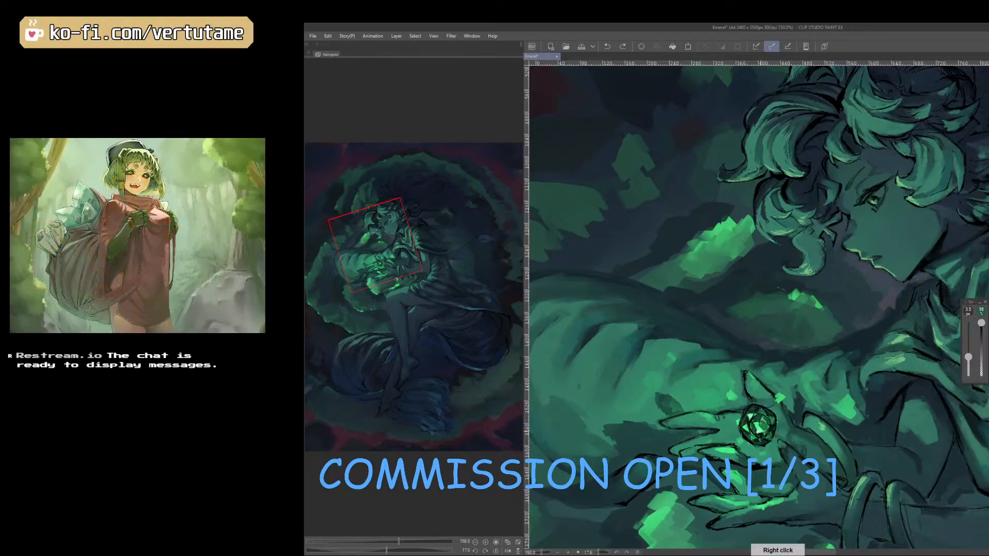
pyautogui.moveTo(761, 434); pyautogui.dragTo(769, 432)
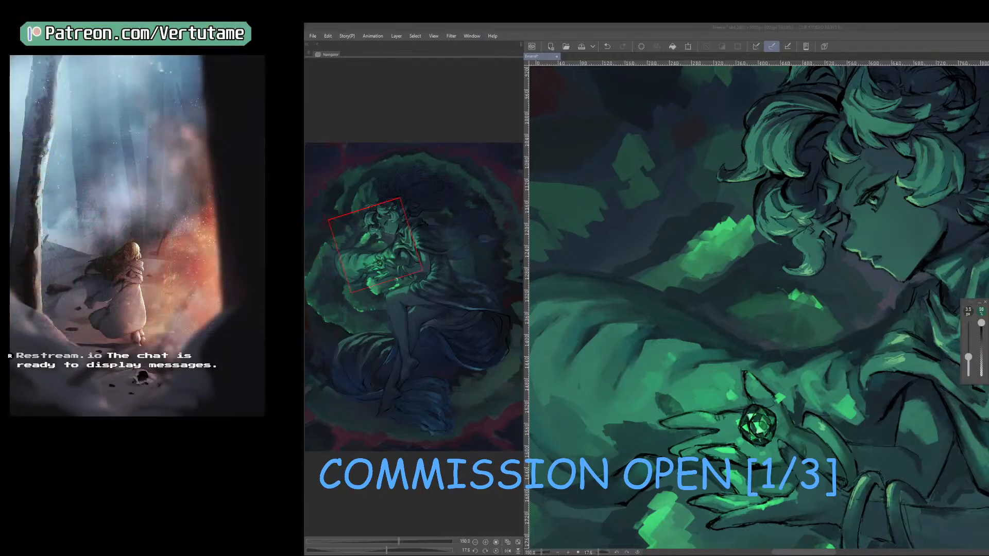
pyautogui.hotkey('alt', 'Tab')
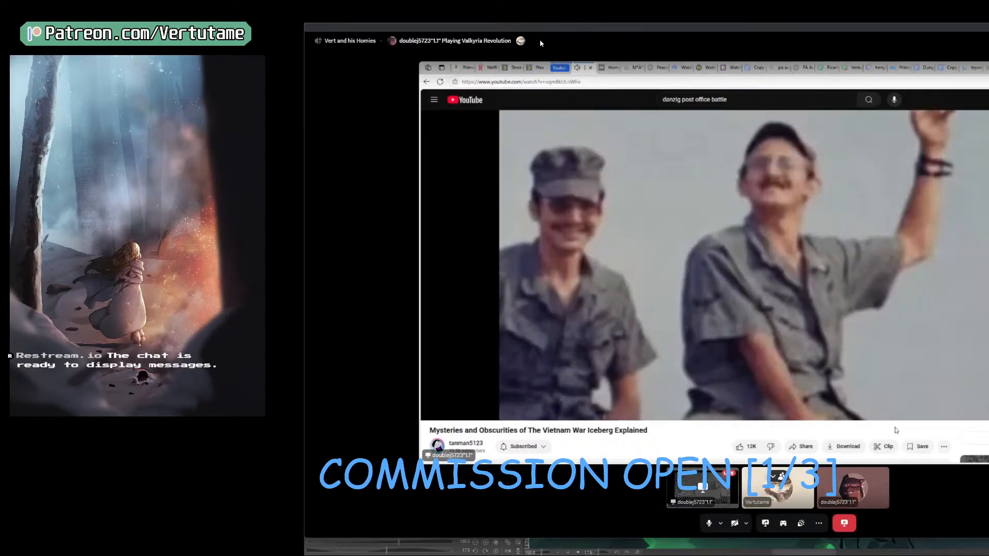
pyautogui.hotkey('alt', 'Tab')
pyautogui.moveTo(515, 229); pyautogui.dragTo(47, 103)
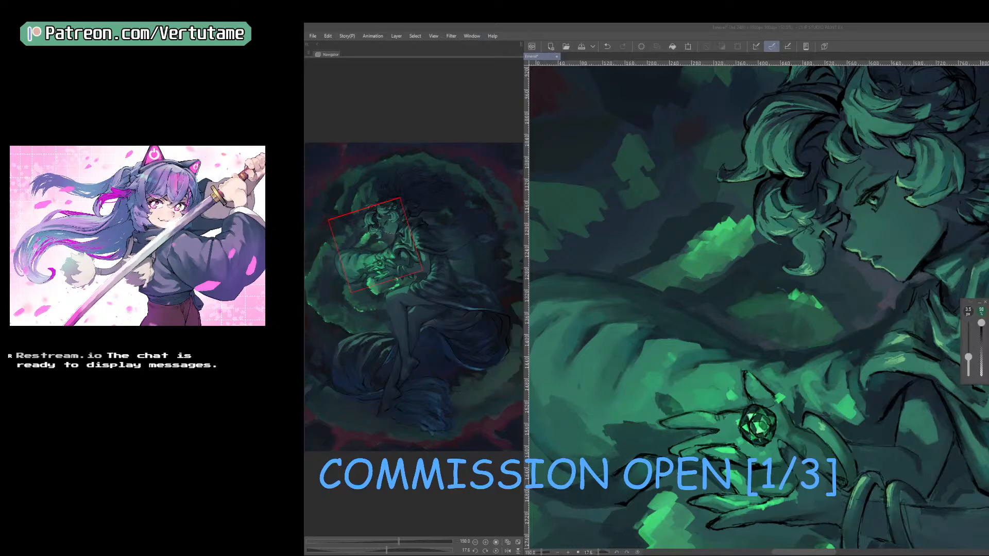
# Paint finer light and dark details on the gem's facets in close-up with the brush reduced to 2.5 px.
pyautogui.rightClick(762, 428)
pyautogui.scroll(3, 761, 426)
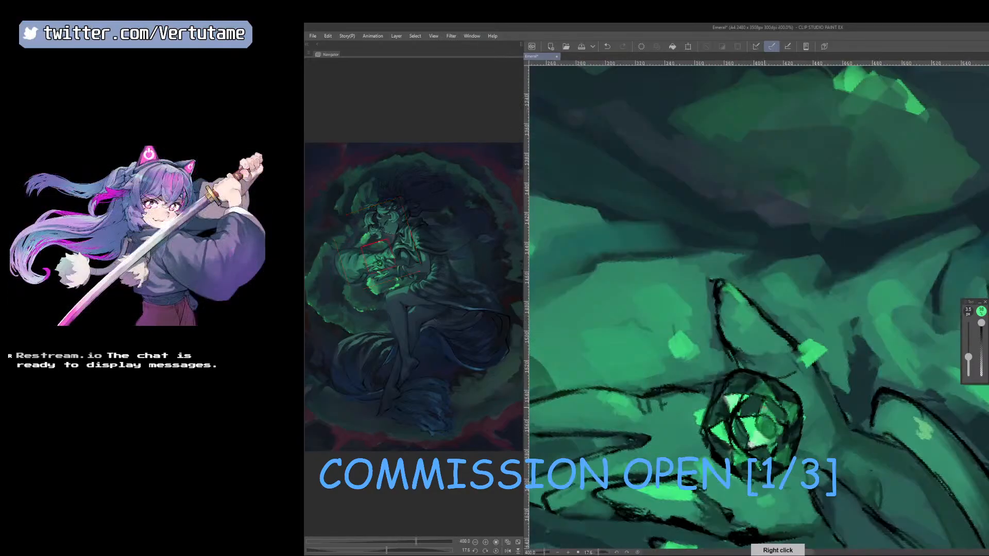
pyautogui.press('[')
pyautogui.moveTo(765, 407)
pyautogui.mouseDown()
pyautogui.moveTo(741, 419)
pyautogui.moveTo(753, 450)
pyautogui.moveTo(772, 447)
pyautogui.mouseUp()
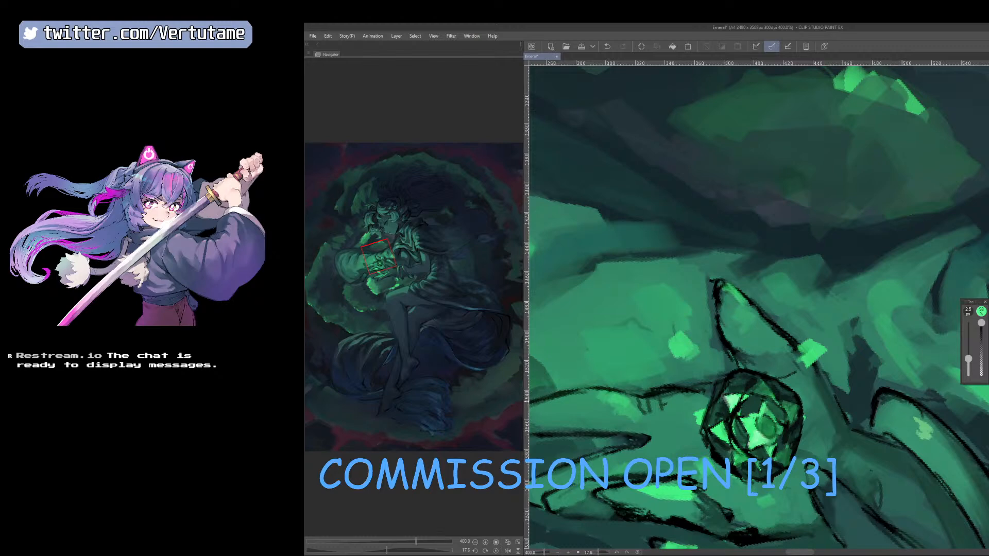
# Brighten the gem's outer facets with light green strokes at 2.5 px and undo the last mark after enlarging the brush to 4.5 px.
pyautogui.moveTo(730, 402)
pyautogui.mouseDown()
pyautogui.moveTo(712, 427)
pyautogui.moveTo(739, 455)
pyautogui.mouseUp()
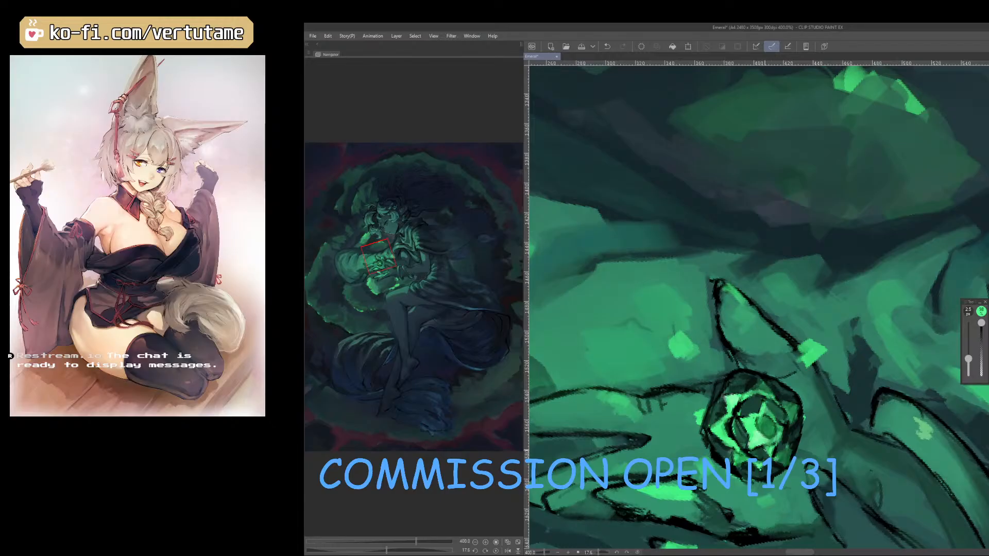
pyautogui.scroll(-3, 767, 453)
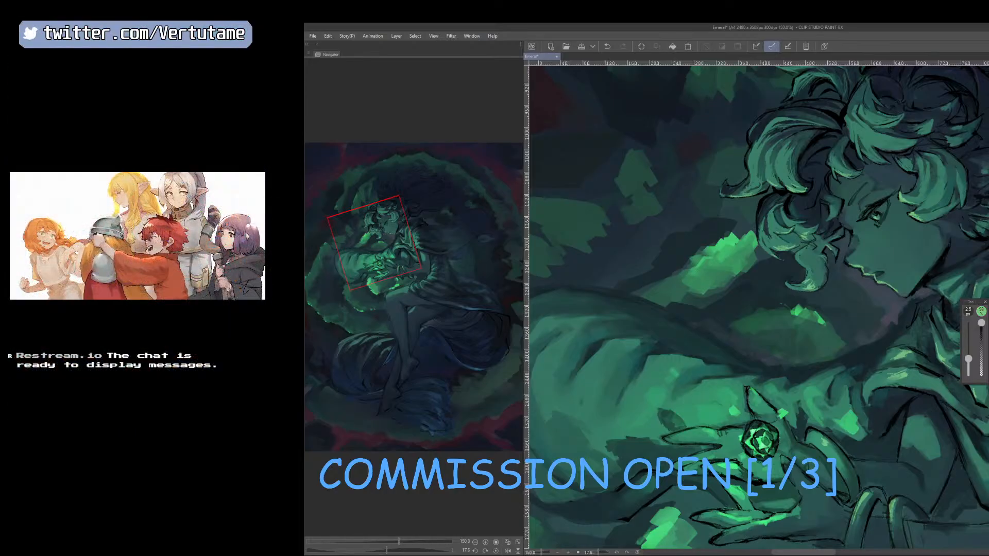
pyautogui.press(']')
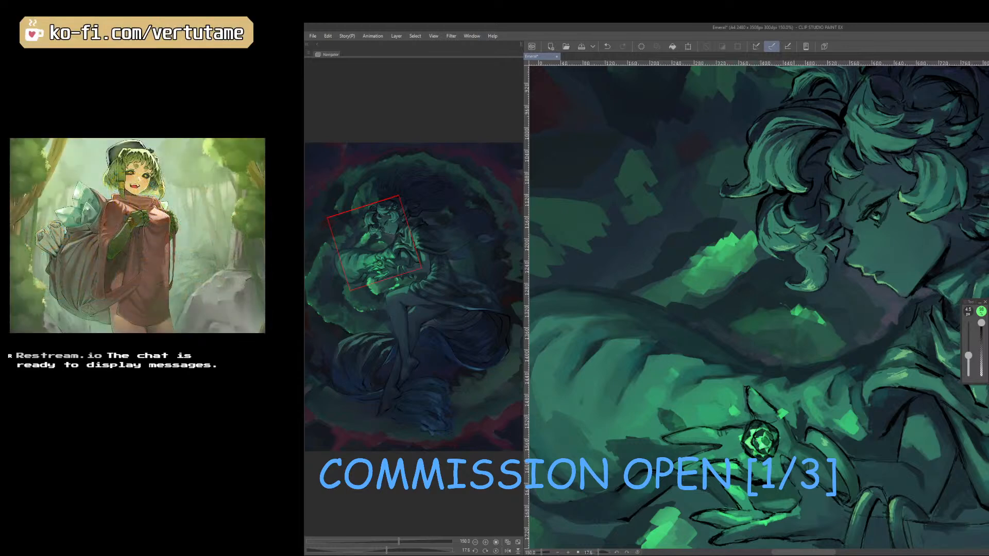
pyautogui.hotkey('ctrl', 'z')
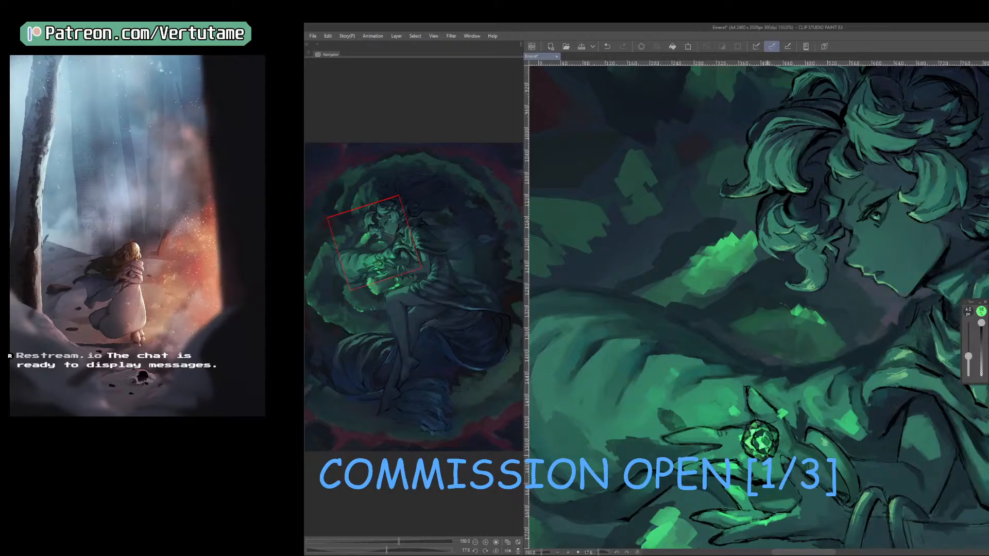
# Mirror the canvas and refine the green light between the fingers below the gem with the brush at 4.5 px.
pyautogui.press('h')
pyautogui.scroll(-1, 767, 454)
pyautogui.scroll(1, 767, 453)
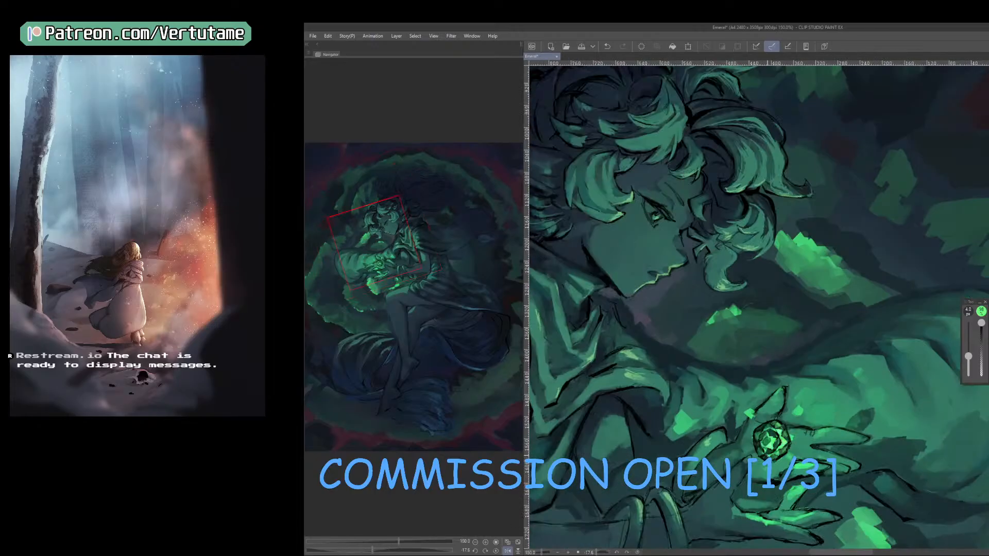
pyautogui.scroll(-1, 757, 308)
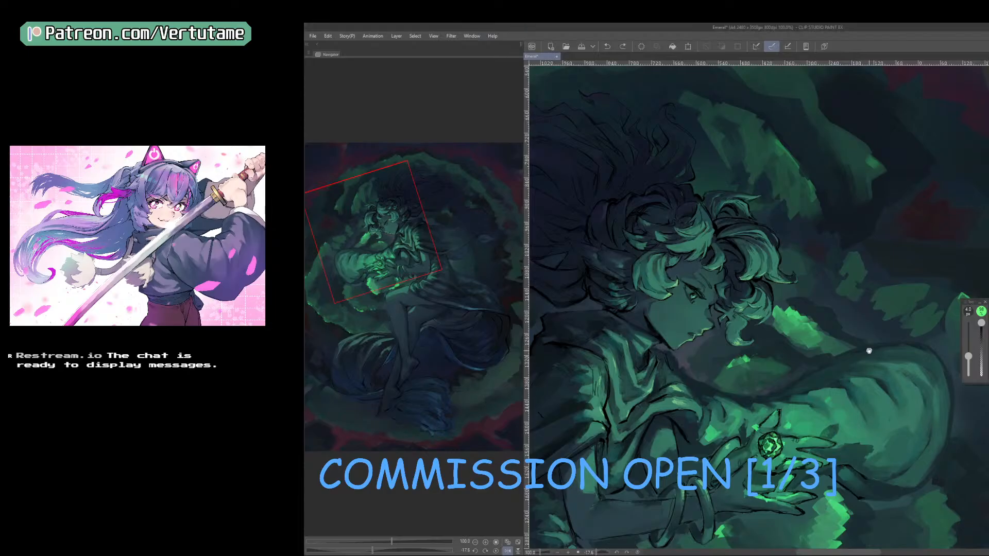
pyautogui.scroll(-5, 868, 346)
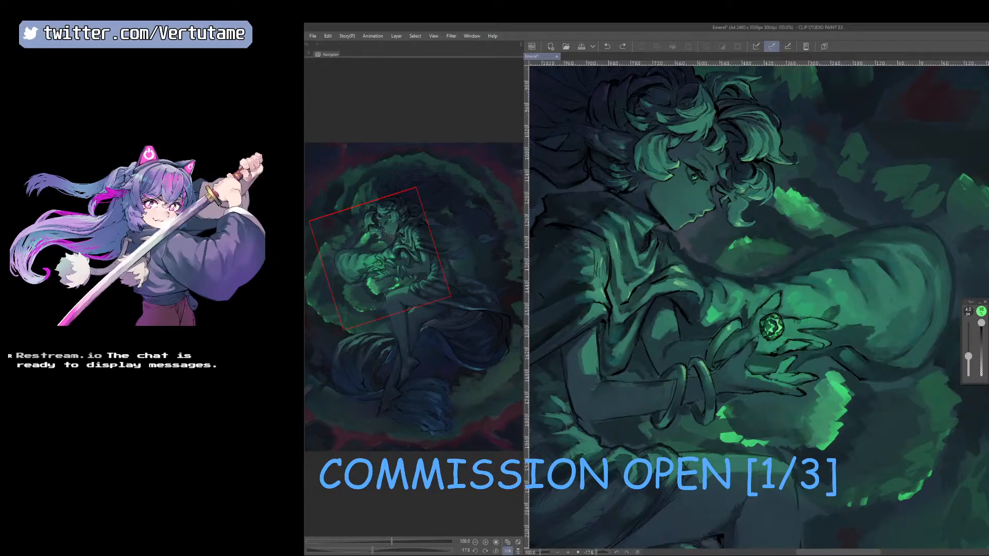
pyautogui.hotkey('ctrl', '+')
pyautogui.rightClick(804, 384)
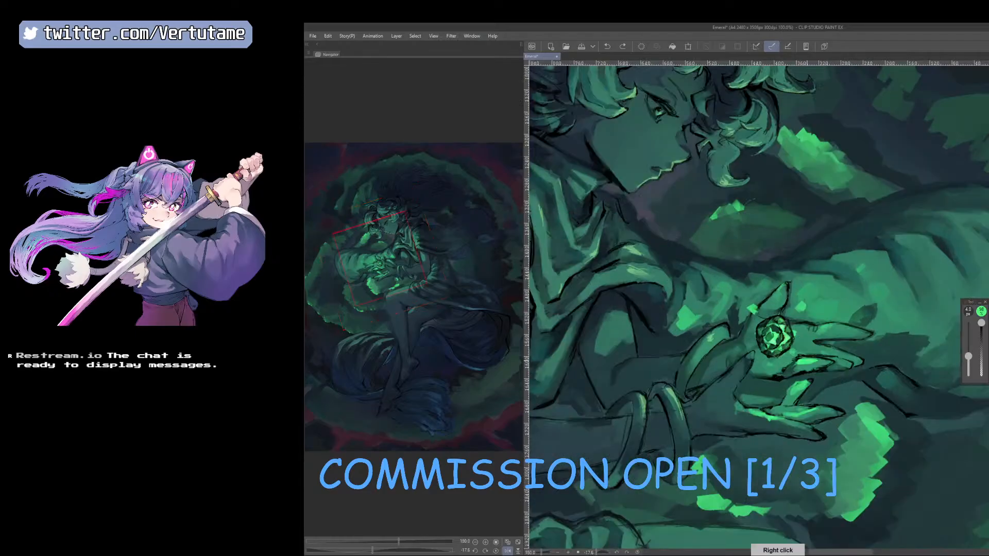
pyautogui.press('b')
pyautogui.moveTo(807, 382)
pyautogui.mouseDown()
pyautogui.moveTo(792, 377)
pyautogui.moveTo(801, 386)
pyautogui.moveTo(791, 391)
pyautogui.mouseUp()
pyautogui.press('p')
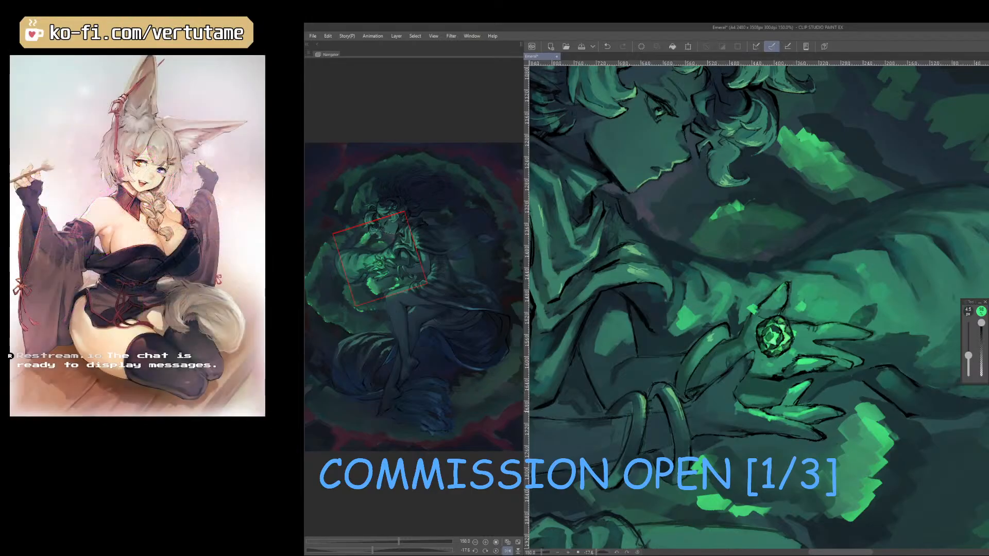
# Paint the glowing edges of the lower palm and outstretched fingers, rotating the canvas to suit the strokes.
pyautogui.moveTo(782, 411); pyautogui.dragTo(799, 412)
pyautogui.press('e')
pyautogui.press('p')
pyautogui.moveTo(799, 415)
pyautogui.mouseDown()
pyautogui.moveTo(851, 381)
pyautogui.moveTo(837, 399)
pyautogui.moveTo(862, 368)
pyautogui.mouseUp()
pyautogui.press('e')
pyautogui.press('p')
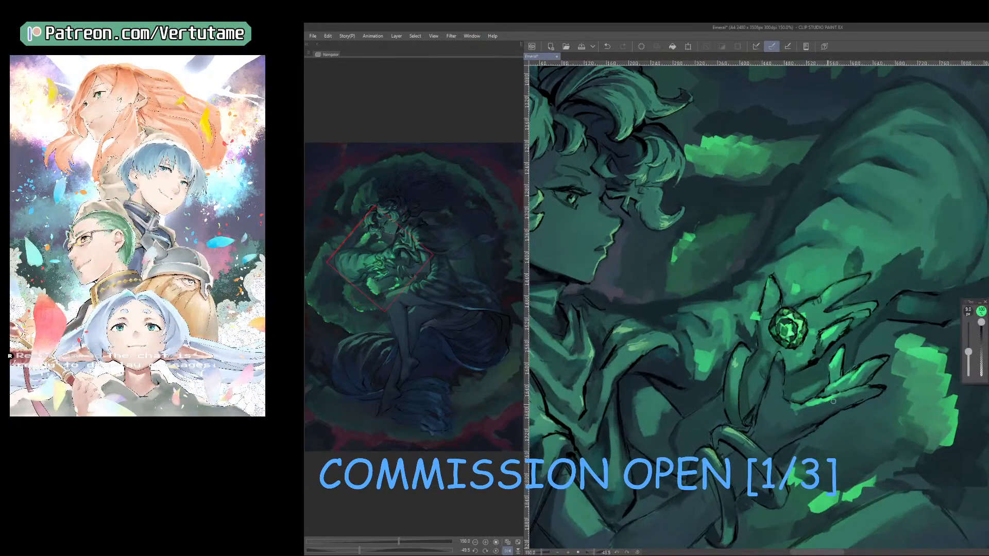
pyautogui.press('e')
pyautogui.press('p')
pyautogui.press('e')
pyautogui.press('p')
# Clean up and sharpen the highlights along the lower hand's raised finger and palm.
pyautogui.press('e')
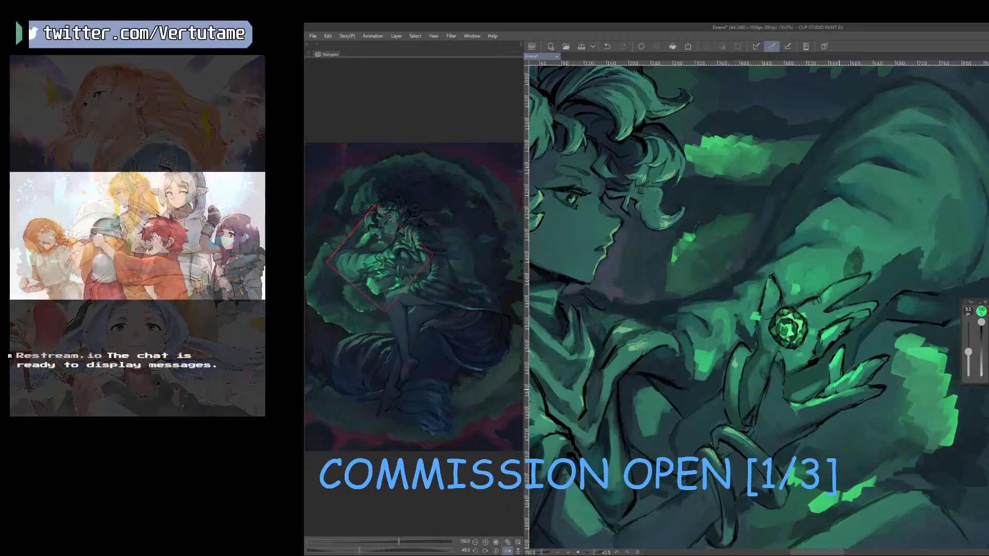
pyautogui.moveTo(837, 385); pyautogui.dragTo(829, 391)
pyautogui.press('p')
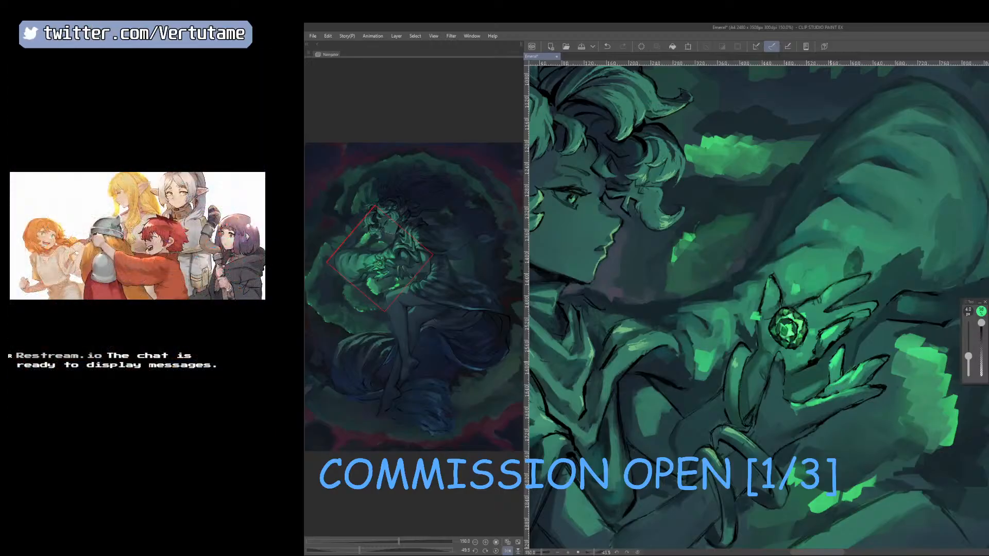
pyautogui.press('e')
pyautogui.moveTo(845, 353); pyautogui.dragTo(827, 366)
pyautogui.press('p')
pyautogui.press('e')
pyautogui.press('p')
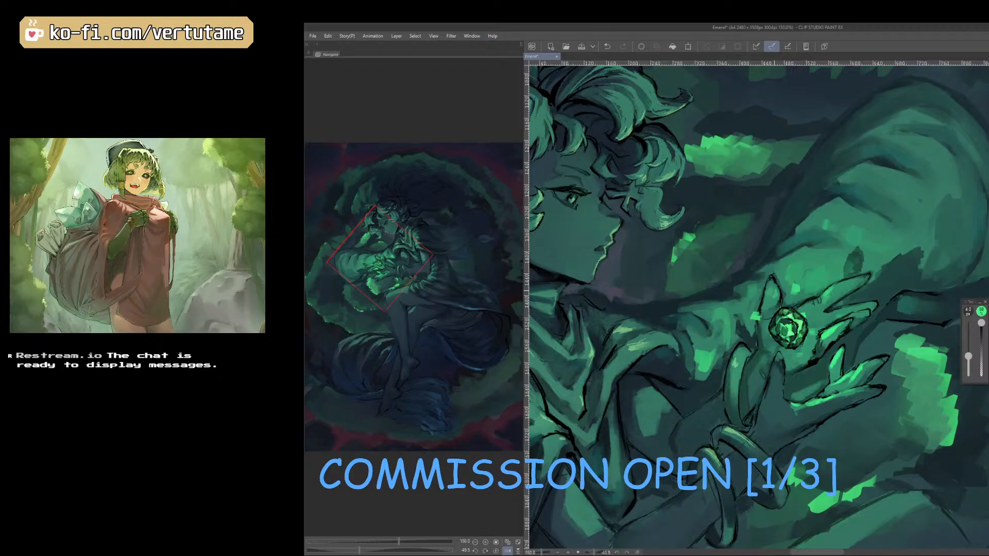
# Touch up the fingertip above the gem and its surroundings, undoing an unwanted stroke.
pyautogui.press('e')
pyautogui.moveTo(772, 287)
pyautogui.mouseDown()
pyautogui.moveTo(786, 320)
pyautogui.moveTo(777, 286)
pyautogui.moveTo(763, 299)
pyautogui.moveTo(810, 292)
pyautogui.mouseUp()
pyautogui.press('p')
pyautogui.hotkey('ctrl', 'z')
pyautogui.press('e')
pyautogui.press('p')
pyautogui.press('e')
pyautogui.press('p')
pyautogui.press('space')
pyautogui.scroll(-1, 812, 428)
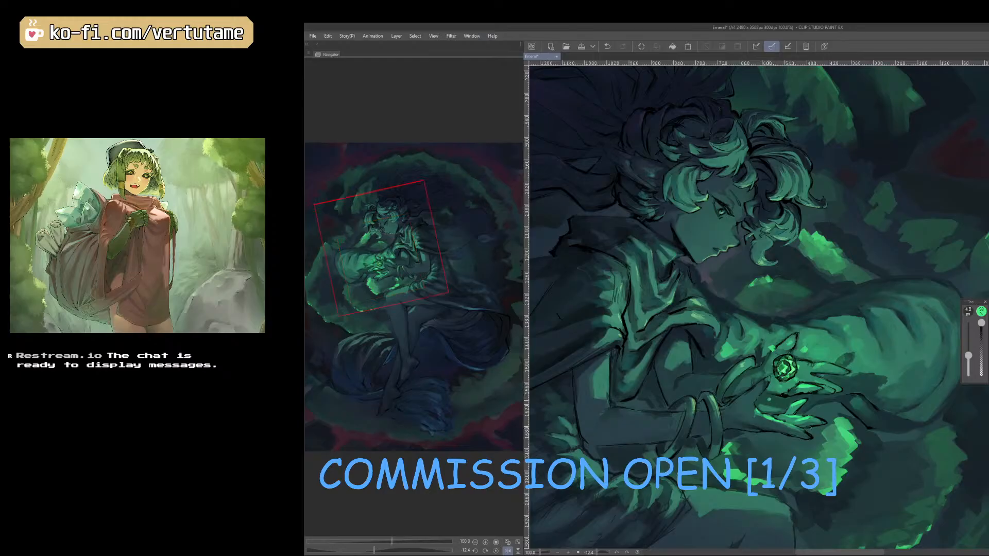
# Undo a 10 px test stroke on the sleeve's upper edge and return the canvas to its unmirrored view.
pyautogui.press(']')
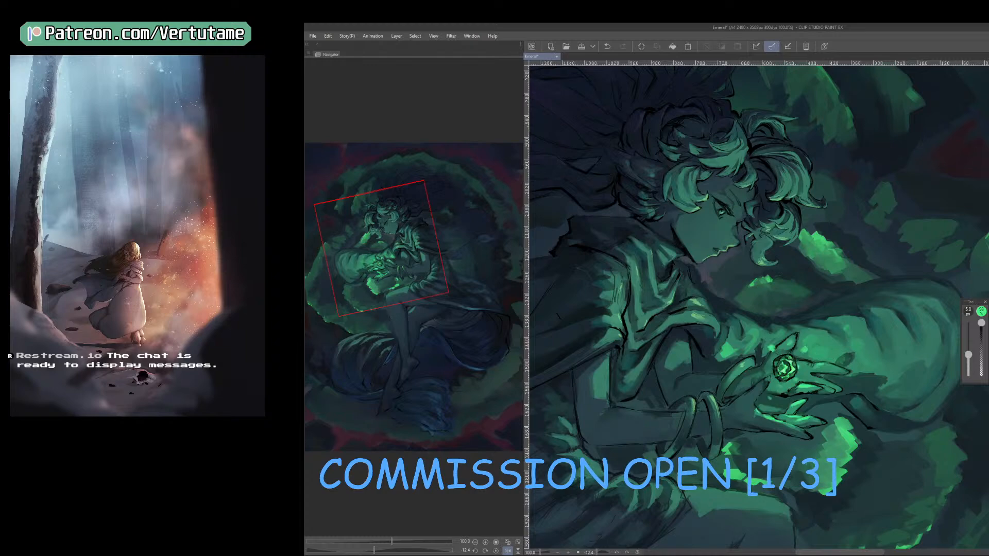
pyautogui.press(']')
pyautogui.press(']')
pyautogui.press(']')
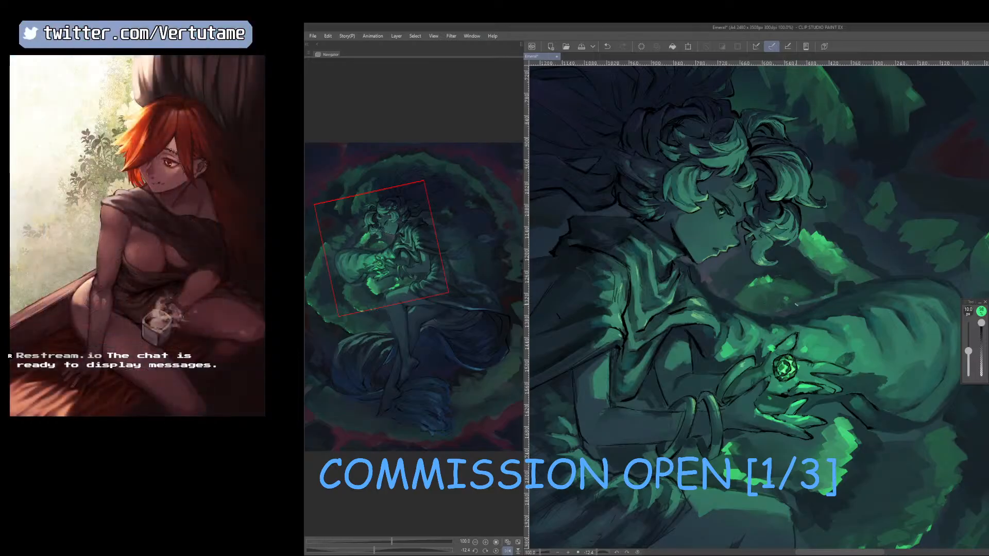
pyautogui.moveTo(828, 325); pyautogui.dragTo(838, 322)
pyautogui.hotkey('ctrl', 'z')
pyautogui.scroll(-2, 832, 288)
pyautogui.moveTo(813, 444); pyautogui.dragTo(837, 414)
pyautogui.press('h')
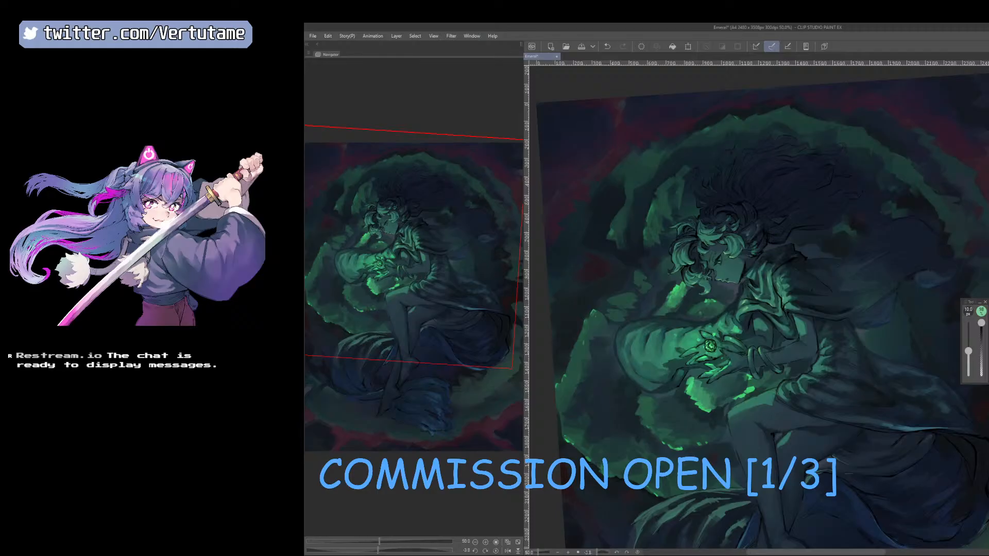
# Try spraying light particles over the gem and sleeve with a 300 px particle brush.
pyautogui.press('b')
pyautogui.moveTo(716, 354)
pyautogui.mouseDown()
pyautogui.moveTo(700, 341)
pyautogui.moveTo(715, 341)
pyautogui.mouseUp()
pyautogui.hotkey('ctrl', 'z')
pyautogui.press(']')
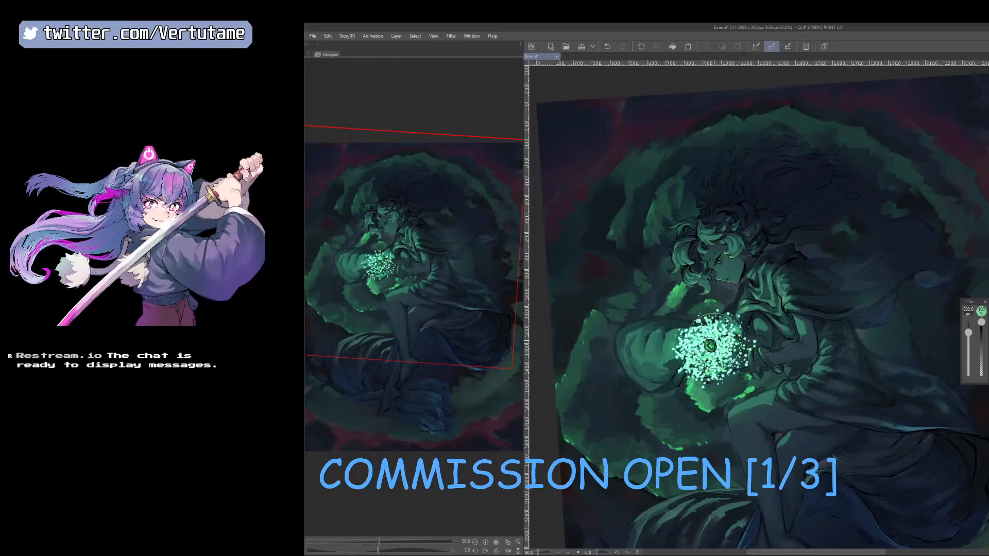
pyautogui.hotkey('ctrl', 'z')
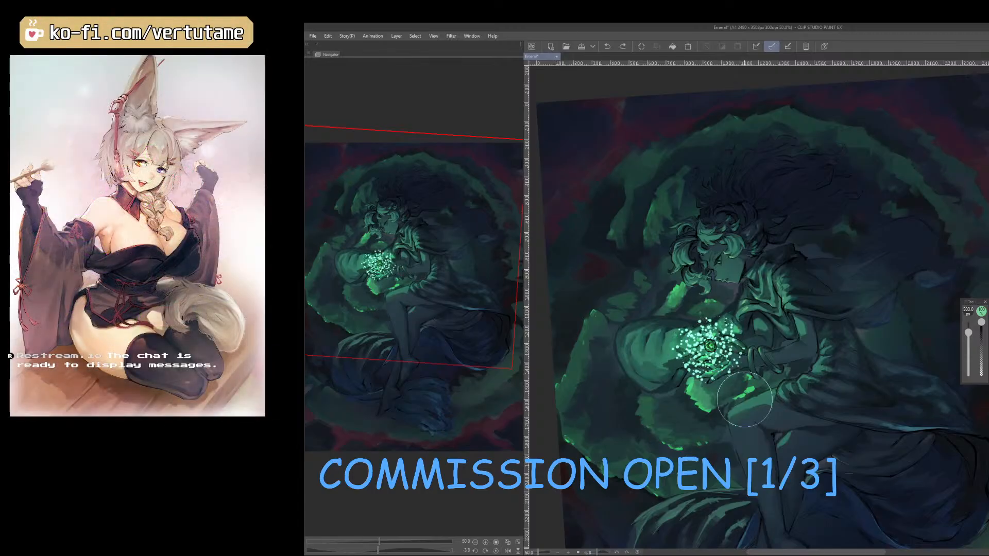
pyautogui.click(642, 47)
pyautogui.moveTo(660, 315); pyautogui.dragTo(657, 332)
pyautogui.hotkey('ctrl', 'z')
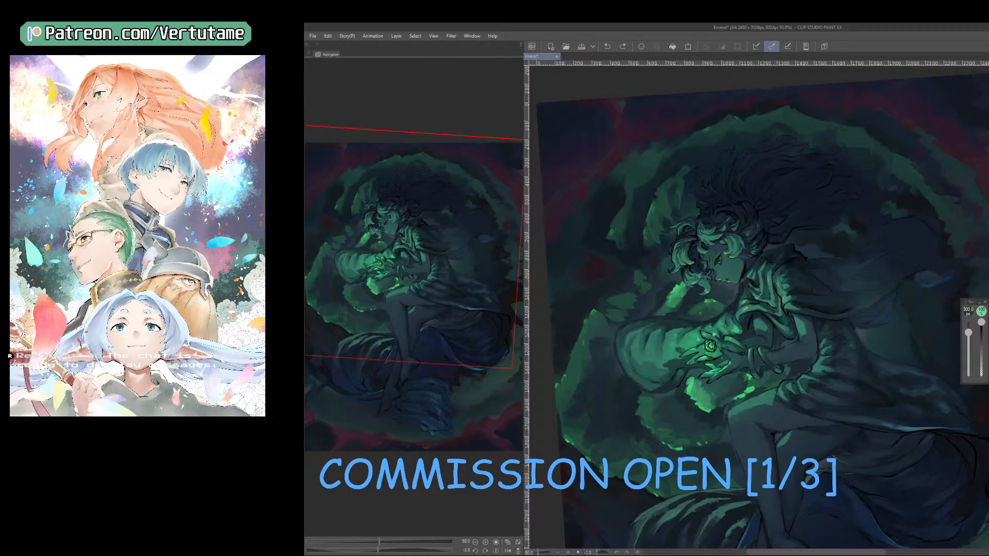
# Try scattering bright particles over the sleeve, beside the face and above the hair at 300 px.
pyautogui.moveTo(654, 314)
pyautogui.mouseDown()
pyautogui.moveTo(642, 336)
pyautogui.moveTo(654, 358)
pyautogui.mouseUp()
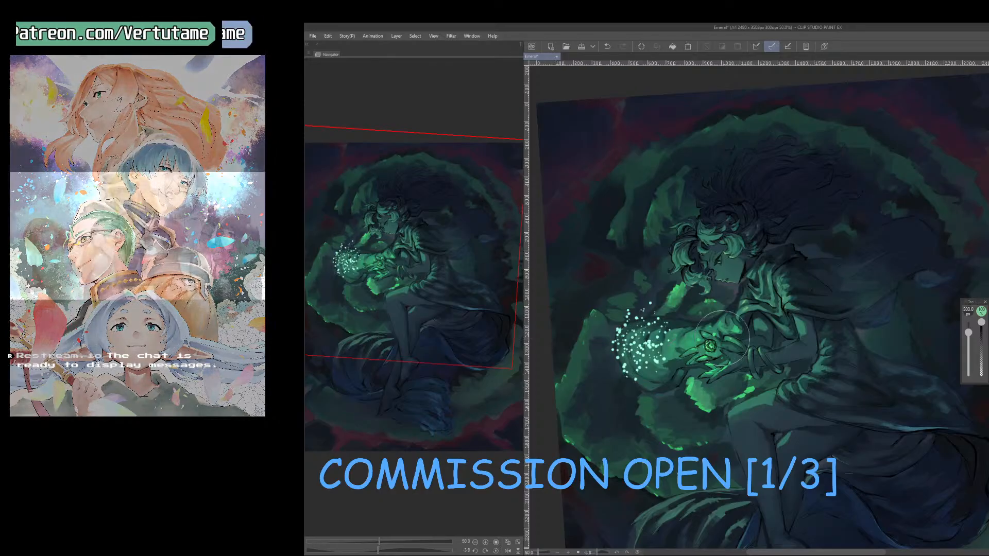
pyautogui.hotkey('ctrl', 'z')
pyautogui.moveTo(693, 289); pyautogui.dragTo(677, 319)
pyautogui.hotkey('ctrl', 'z')
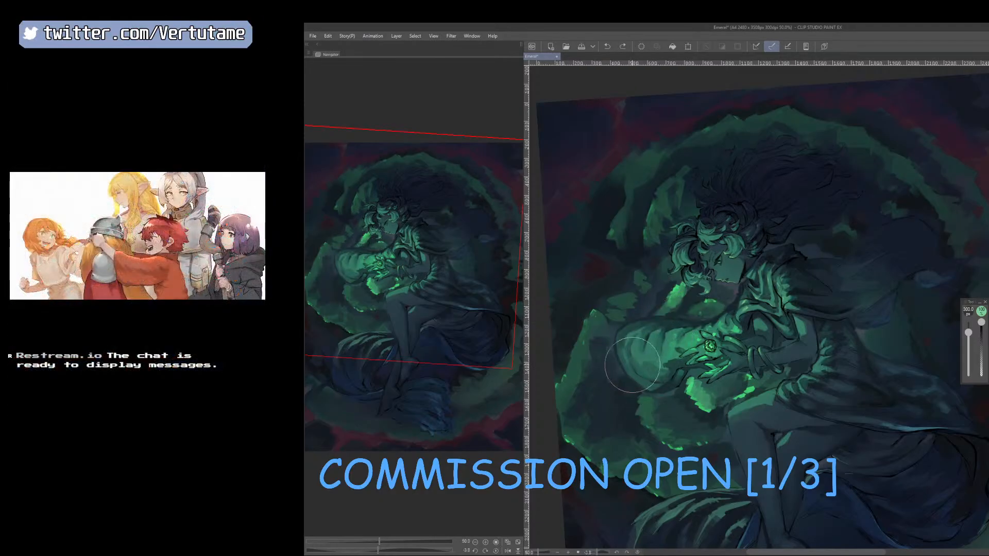
pyautogui.moveTo(629, 346); pyautogui.dragTo(646, 268)
pyautogui.click(705, 310)
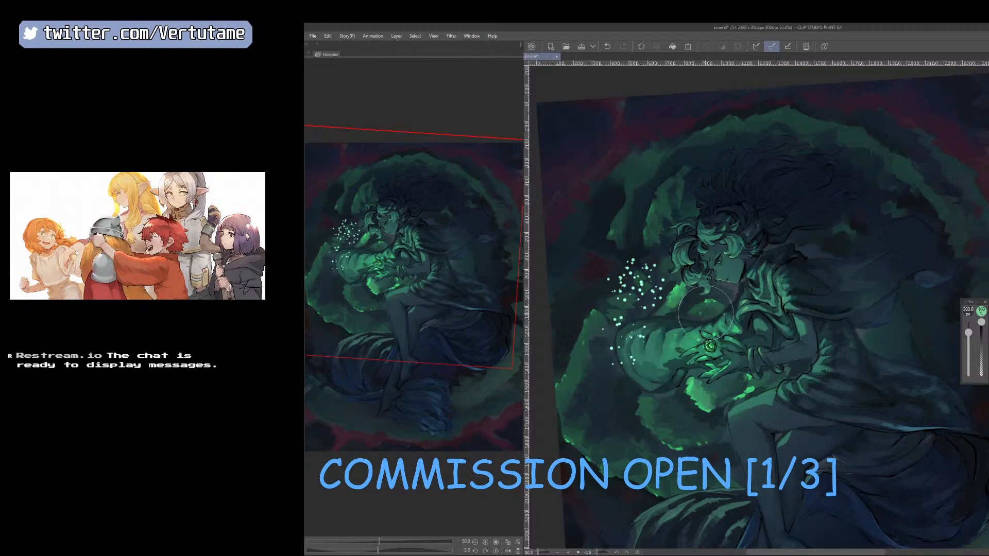
pyautogui.moveTo(664, 197); pyautogui.dragTo(650, 184)
pyautogui.hotkey('ctrl', 'z')
pyautogui.moveTo(795, 150)
pyautogui.mouseDown()
pyautogui.moveTo(824, 209)
pyautogui.moveTo(796, 238)
pyautogui.mouseUp()
pyautogui.hotkey('ctrl', 'z')
pyautogui.moveTo(735, 131); pyautogui.dragTo(716, 154)
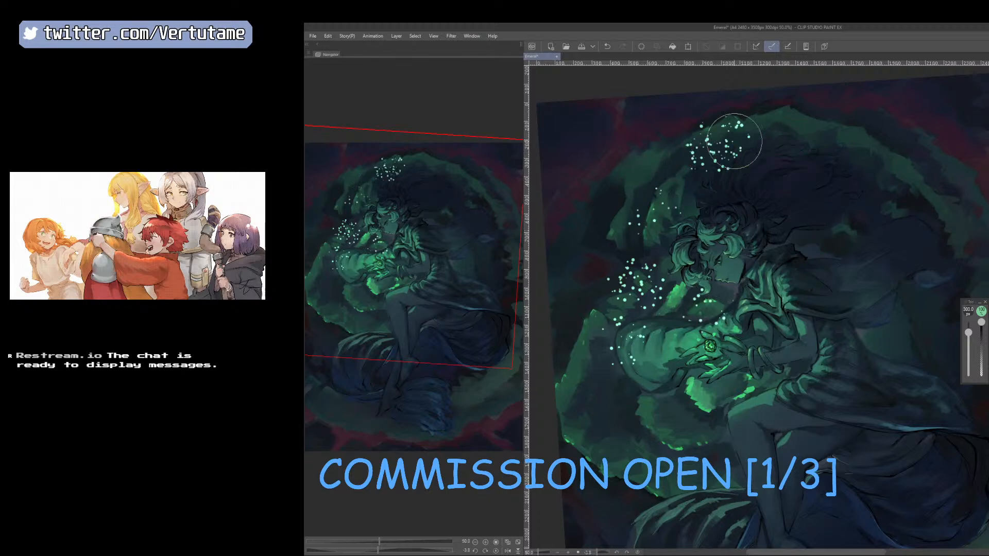
# Try adding bright particles behind the hair, over the cloak and below the sleeve, and clear all the particles.
pyautogui.moveTo(819, 201)
pyautogui.mouseDown()
pyautogui.moveTo(851, 222)
pyautogui.moveTo(886, 226)
pyautogui.mouseUp()
pyautogui.click(647, 413)
pyautogui.click(892, 310)
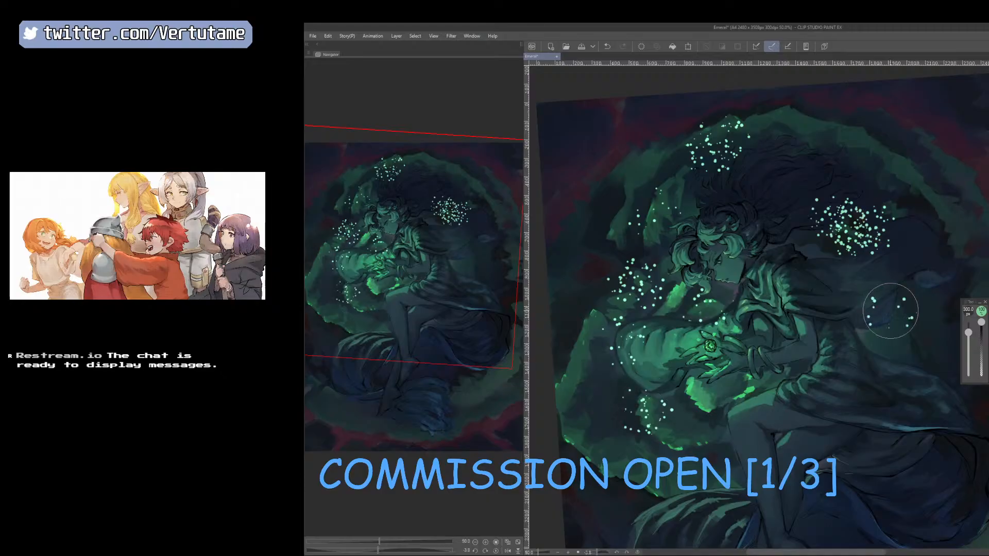
pyautogui.click(837, 140)
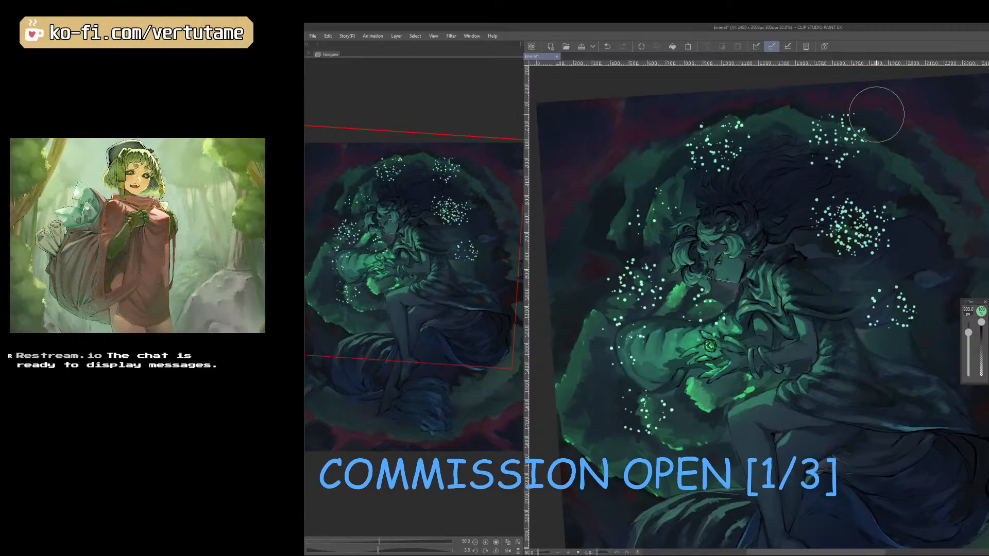
pyautogui.moveTo(899, 280); pyautogui.dragTo(896, 309)
pyautogui.hotkey('ctrl', 'z')
pyautogui.click(913, 198)
pyautogui.hotkey('ctrl', 'z')
pyautogui.click(642, 46)
pyautogui.hotkey('ctrl', 'z')
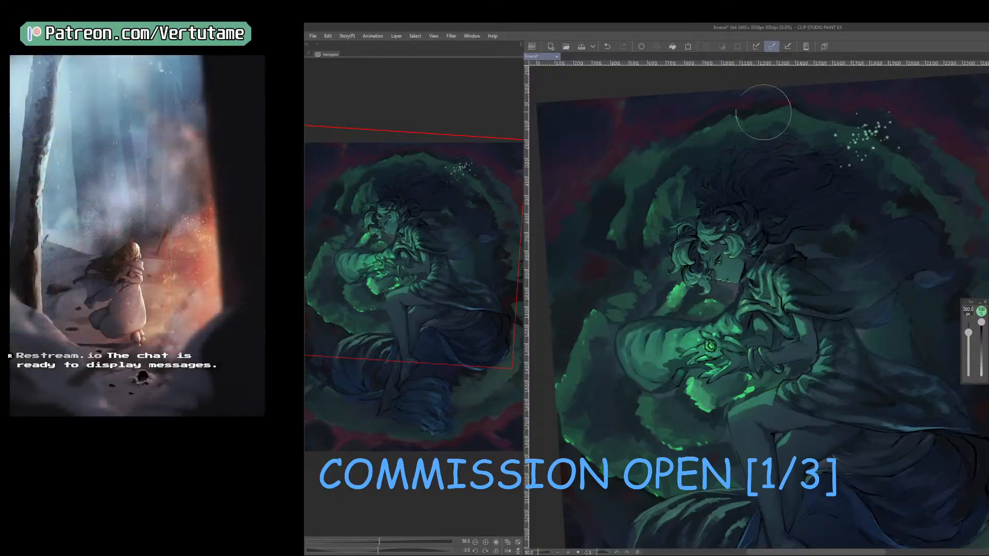
# Scatter softer light particles at 300 px in front of the face, around the sleeve and behind the figure's back.
pyautogui.moveTo(638, 199)
pyautogui.mouseDown()
pyautogui.moveTo(625, 275)
pyautogui.moveTo(660, 312)
pyautogui.mouseUp()
pyautogui.moveTo(617, 380)
pyautogui.mouseDown()
pyautogui.moveTo(629, 367)
pyautogui.moveTo(731, 371)
pyautogui.mouseUp()
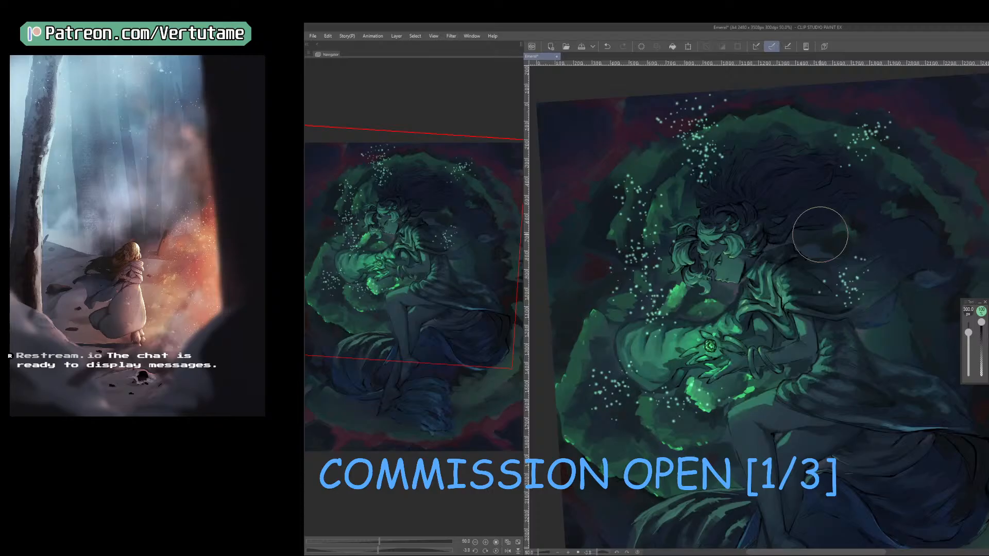
pyautogui.moveTo(850, 282)
pyautogui.mouseDown()
pyautogui.moveTo(851, 260)
pyautogui.moveTo(914, 259)
pyautogui.moveTo(940, 201)
pyautogui.moveTo(898, 328)
pyautogui.mouseUp()
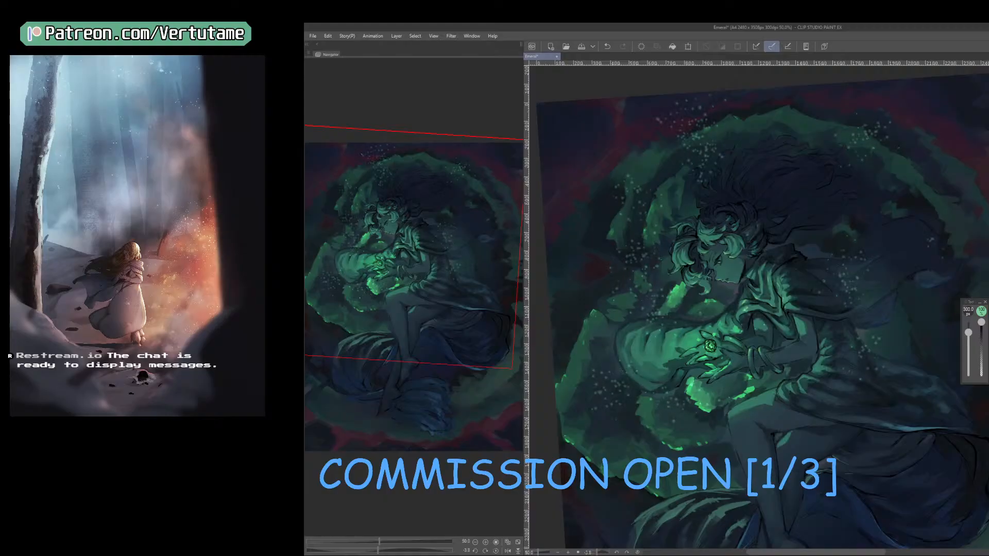
# Scatter particles over the draped fabric behind the legs with the particle brush enlarged to 350 px.
pyautogui.hotkey('ctrl', '-')
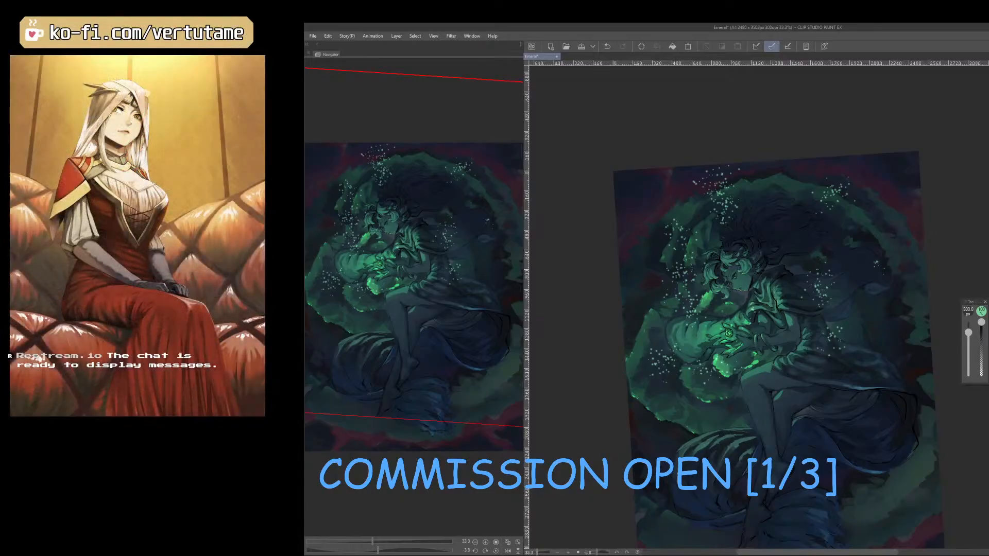
pyautogui.click(870, 465)
pyautogui.moveTo(870, 466); pyautogui.dragTo(885, 380)
pyautogui.press(']')
pyautogui.moveTo(893, 341); pyautogui.dragTo(894, 362)
pyautogui.click(760, 390)
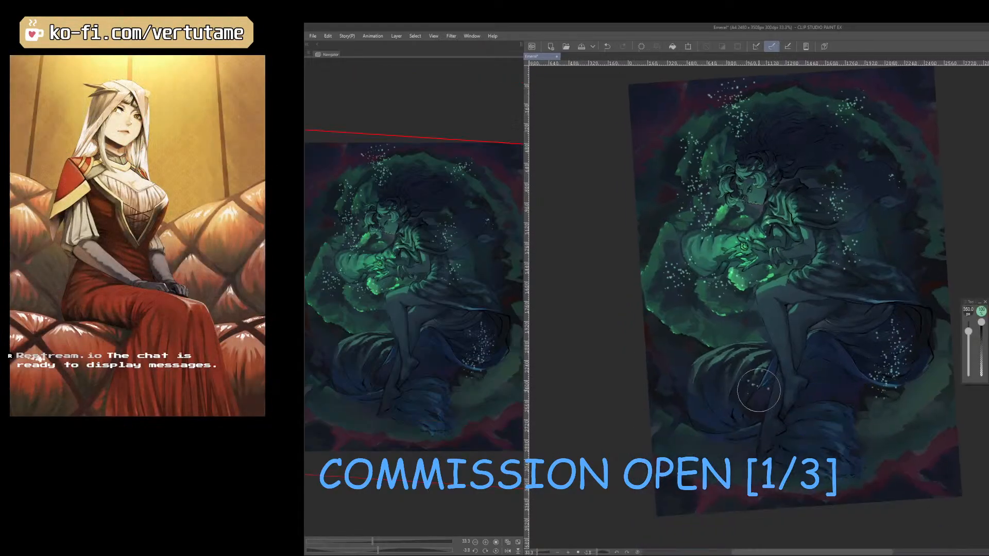
# Spread particles over the fabric around the feet and below the sleeve, enlarging the particle brush to 450 px.
pyautogui.click(722, 447)
pyautogui.moveTo(716, 322); pyautogui.dragTo(712, 355)
pyautogui.click(689, 419)
pyautogui.press(']')
pyautogui.press(']')
pyautogui.moveTo(763, 430); pyautogui.dragTo(750, 441)
pyautogui.click(857, 337)
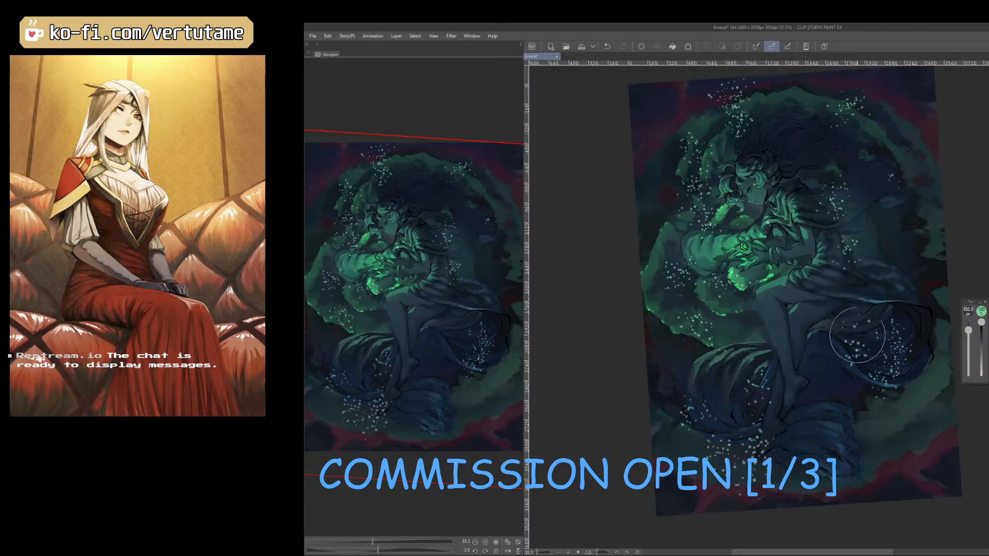
# Fill the cloak, legs, hair and outer background of the green ring with 450 px particle strokes.
pyautogui.moveTo(928, 200)
pyautogui.mouseDown()
pyautogui.moveTo(844, 305)
pyautogui.moveTo(792, 407)
pyautogui.mouseUp()
pyautogui.click(727, 365)
pyautogui.moveTo(824, 173)
pyautogui.mouseDown()
pyautogui.moveTo(805, 148)
pyautogui.moveTo(801, 114)
pyautogui.mouseUp()
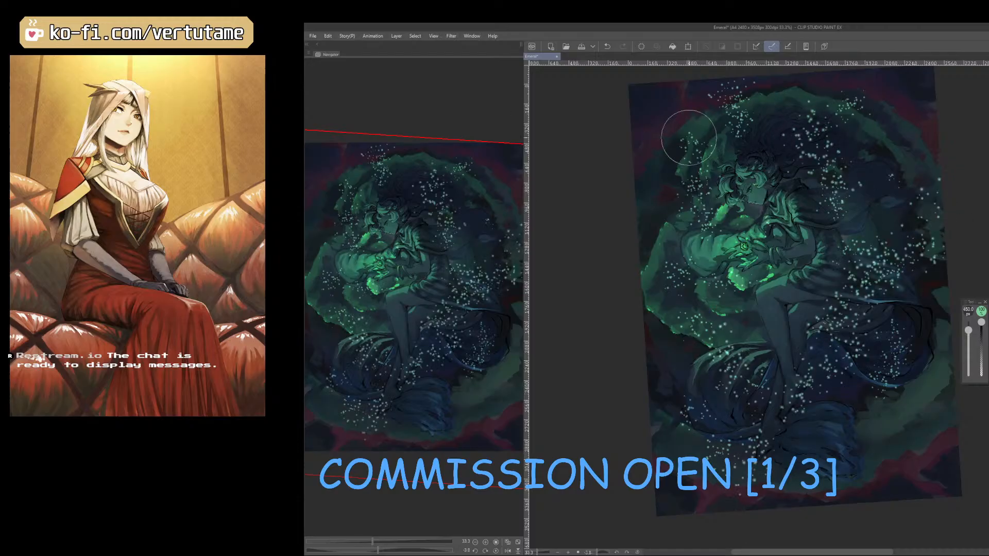
pyautogui.moveTo(676, 186); pyautogui.dragTo(658, 205)
pyautogui.moveTo(899, 149); pyautogui.dragTo(940, 101)
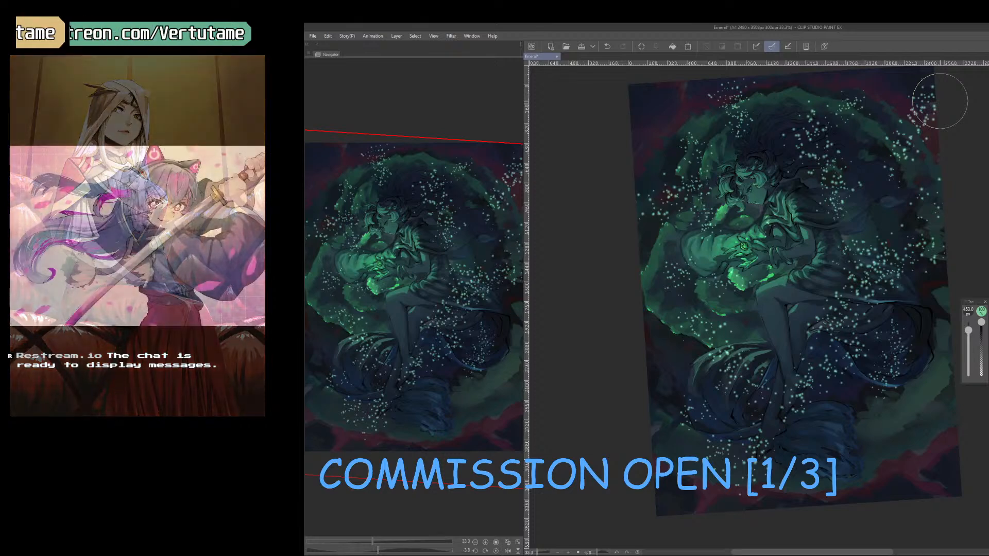
# Fade the particles around the feet, lower fabric and sleeve with a large soft eraser enlarged to 1300 px.
pyautogui.press('e')
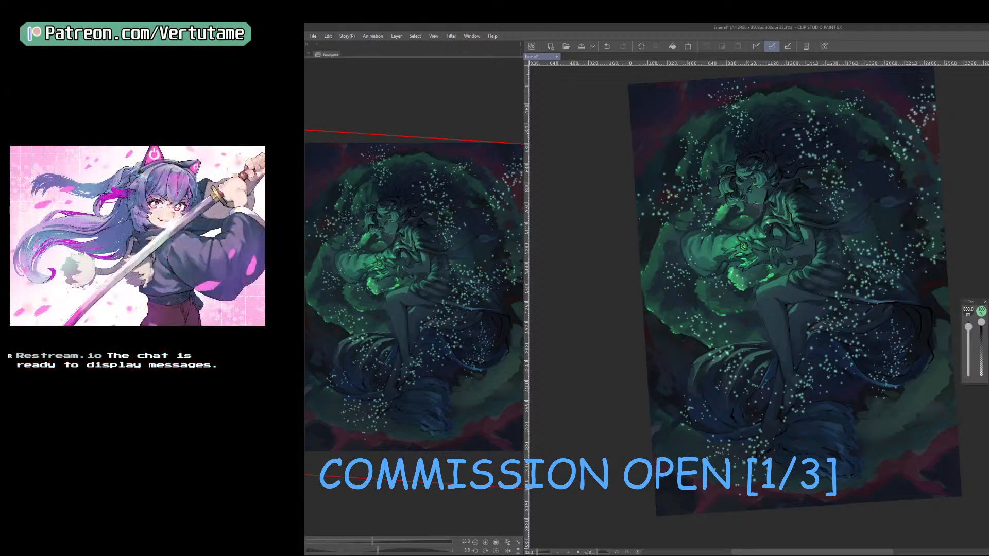
pyautogui.press('c')
pyautogui.press(']')
pyautogui.press(']')
pyautogui.press(']')
pyautogui.moveTo(806, 489); pyautogui.dragTo(803, 426)
pyautogui.moveTo(678, 407); pyautogui.dragTo(716, 348)
pyautogui.press(']')
pyautogui.press(']')
pyautogui.moveTo(707, 290); pyautogui.dragTo(680, 191)
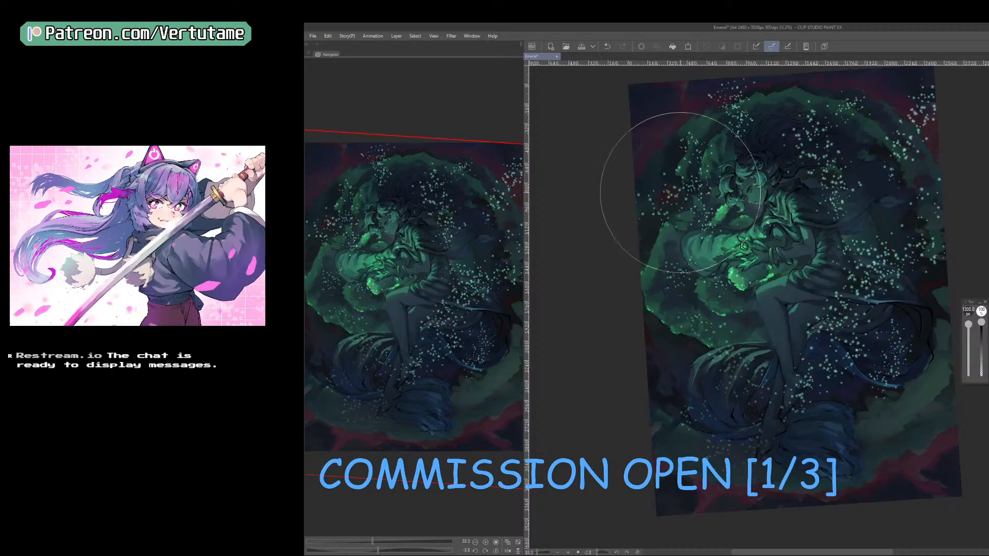
# Fade the particles over the hair, cloak and lower outer ring with the soft eraser, reducing it to 1000 px.
pyautogui.moveTo(824, 145); pyautogui.dragTo(792, 169)
pyautogui.moveTo(844, 295)
pyautogui.mouseDown()
pyautogui.moveTo(823, 266)
pyautogui.moveTo(799, 323)
pyautogui.moveTo(808, 331)
pyautogui.moveTo(772, 351)
pyautogui.moveTo(830, 246)
pyautogui.mouseUp()
pyautogui.press('[')
pyautogui.press('[')
pyautogui.press('[')
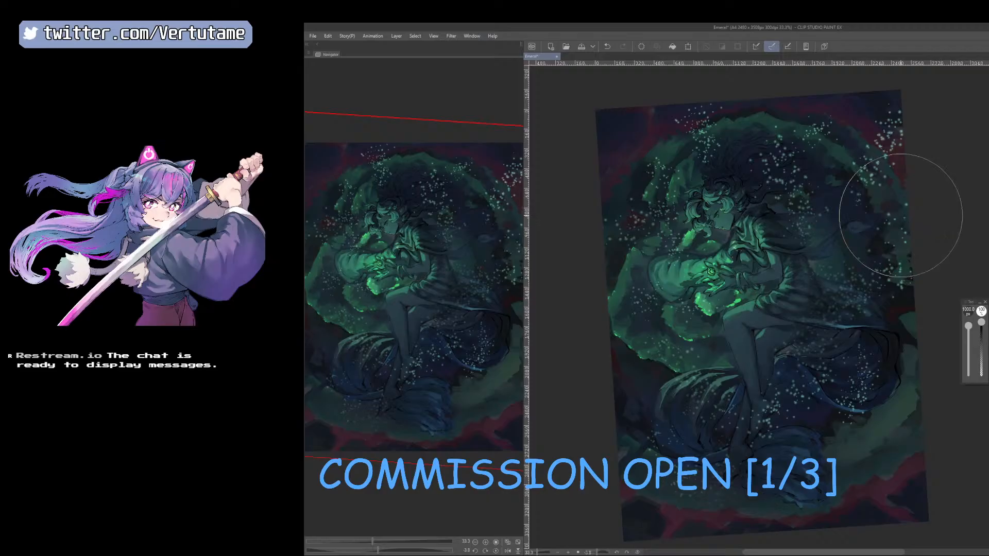
pyautogui.moveTo(862, 379); pyautogui.dragTo(859, 462)
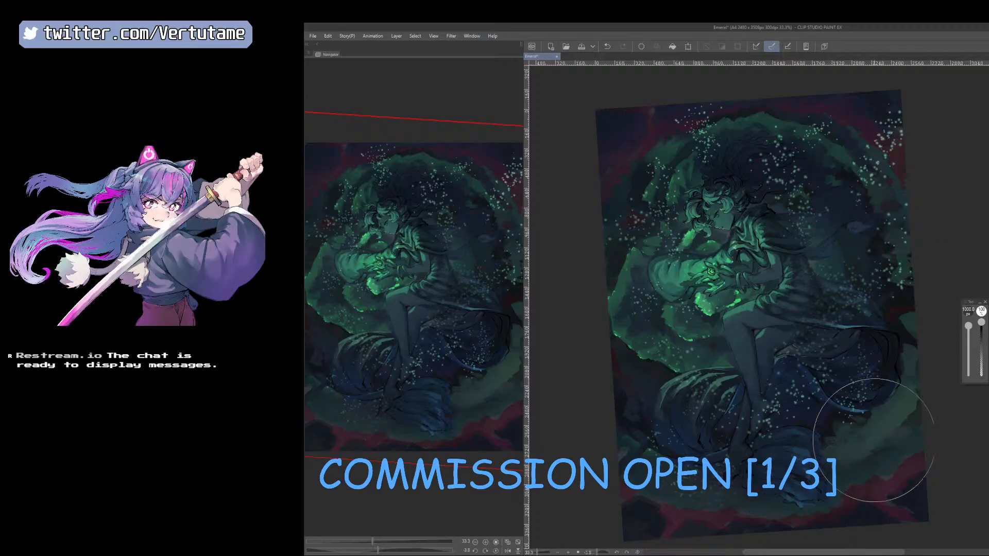
# Soften the particles above the head and along the figure's back and cloak, shrinking the soft eraser to 500 px.
pyautogui.press('[')
pyautogui.press('[')
pyautogui.moveTo(778, 128)
pyautogui.mouseDown()
pyautogui.moveTo(764, 199)
pyautogui.moveTo(819, 252)
pyautogui.mouseUp()
pyautogui.press('[')
pyautogui.press('[')
pyautogui.press('[')
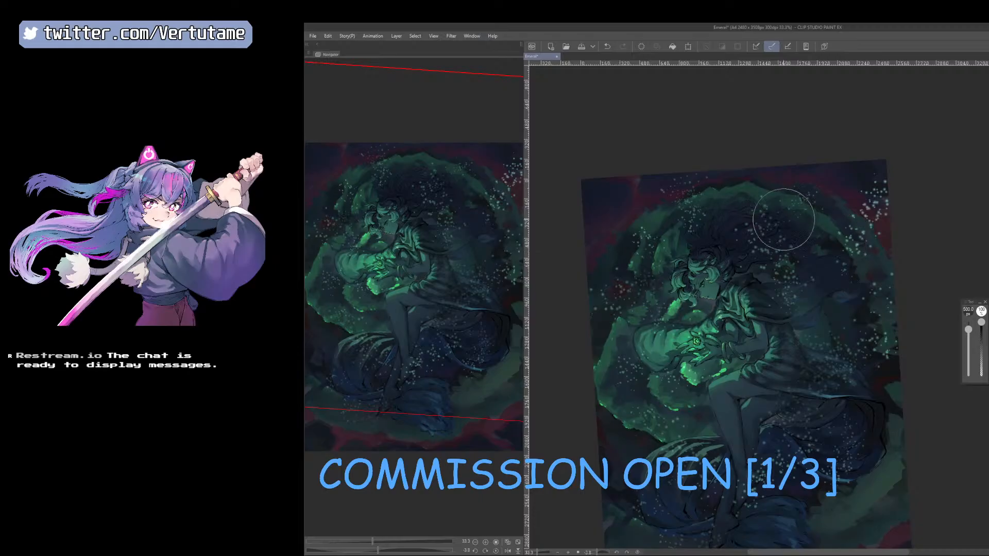
pyautogui.moveTo(784, 220)
pyautogui.mouseDown()
pyautogui.moveTo(787, 266)
pyautogui.moveTo(826, 257)
pyautogui.mouseUp()
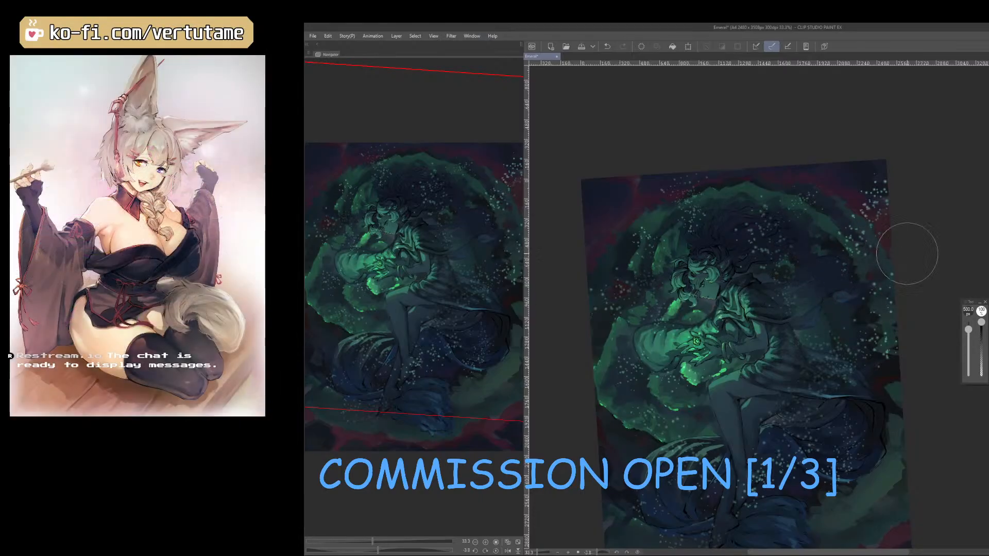
pyautogui.moveTo(922, 296)
pyautogui.mouseDown()
pyautogui.moveTo(778, 340)
pyautogui.moveTo(811, 330)
pyautogui.moveTo(801, 294)
pyautogui.mouseUp()
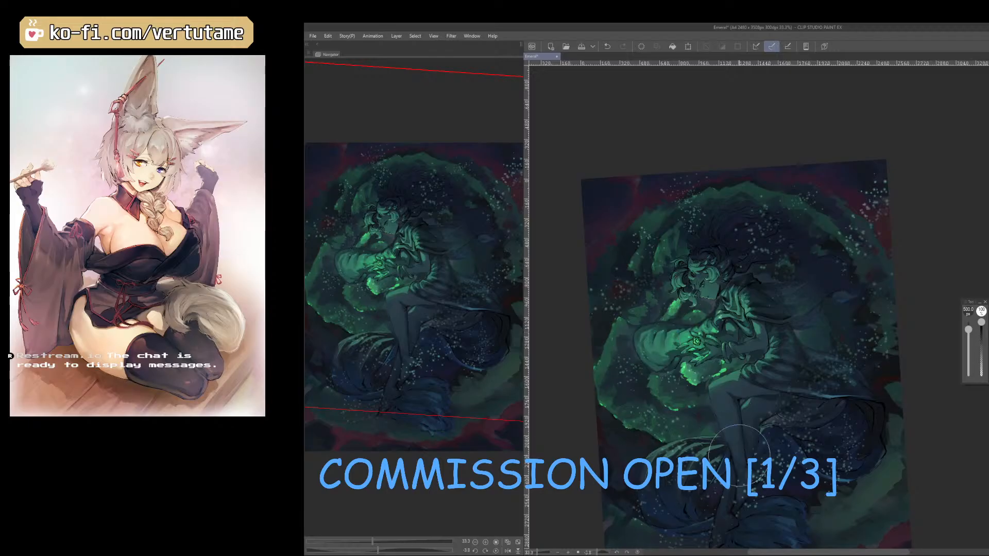
pyautogui.scroll(-3, 739, 444)
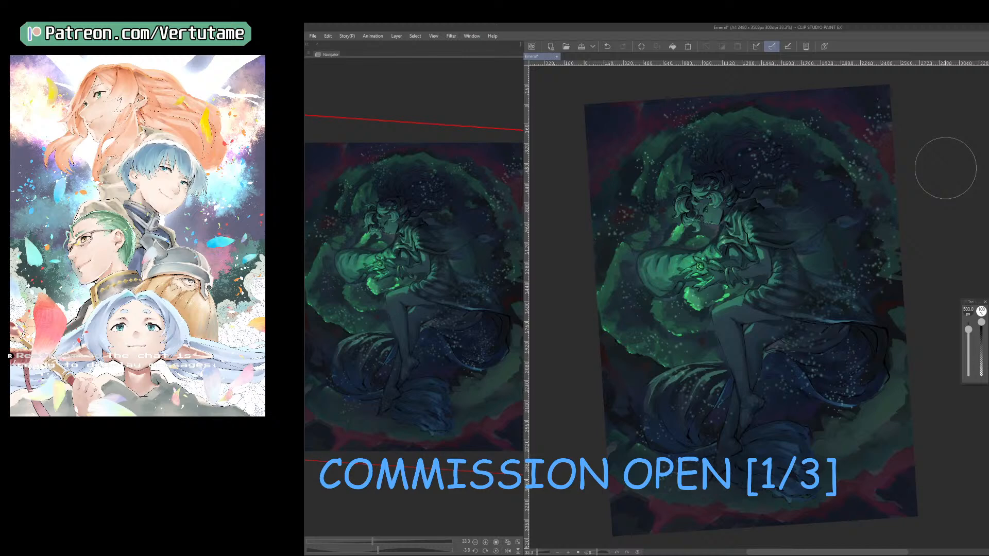
# Check the particle fade on the mirrored canvas and compare it with the previous state, reducing the eraser to 450 px.
pyautogui.press('[')
pyautogui.press('h')
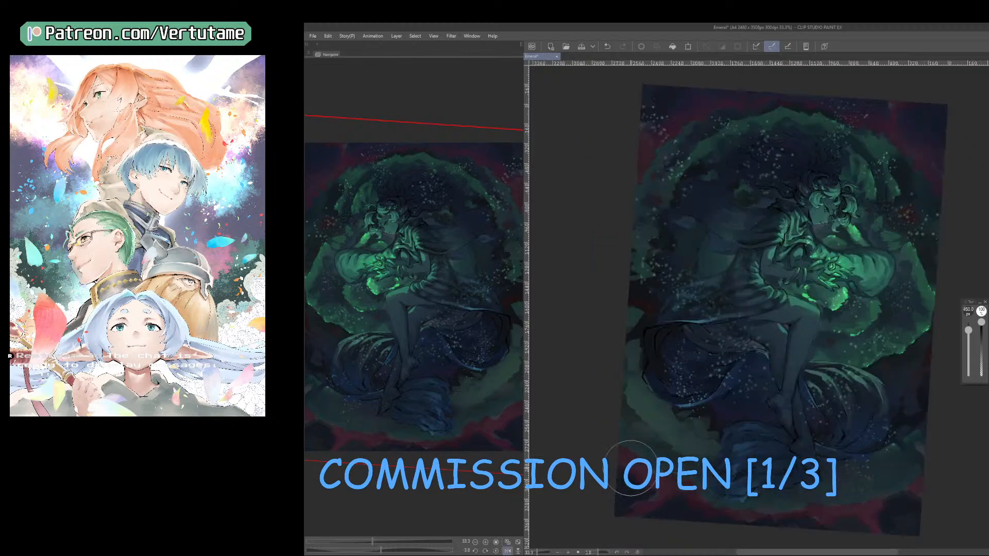
pyautogui.press('h')
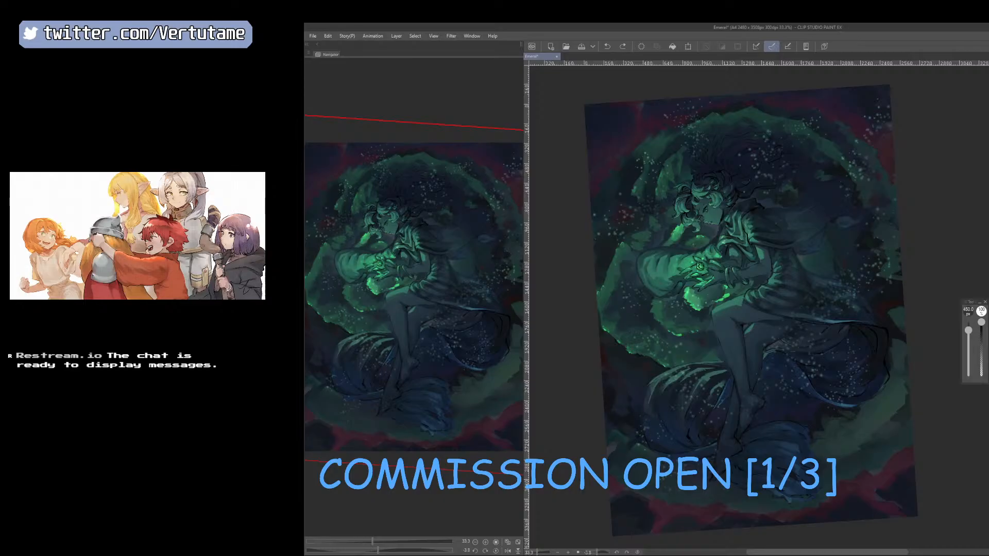
pyautogui.hotkey('ctrl', 'y')
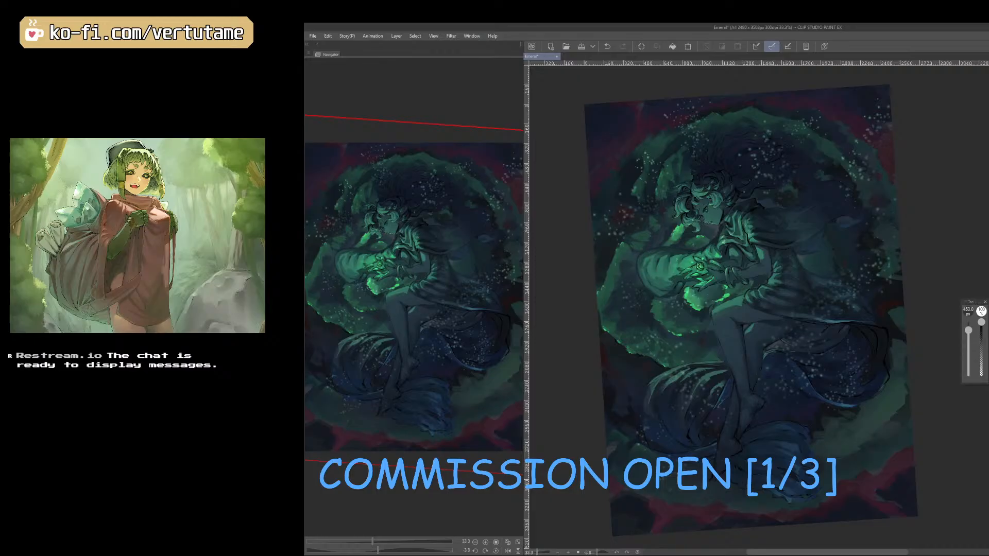
pyautogui.hotkey('ctrl', 'z')
pyautogui.hotkey('ctrl', 'y')
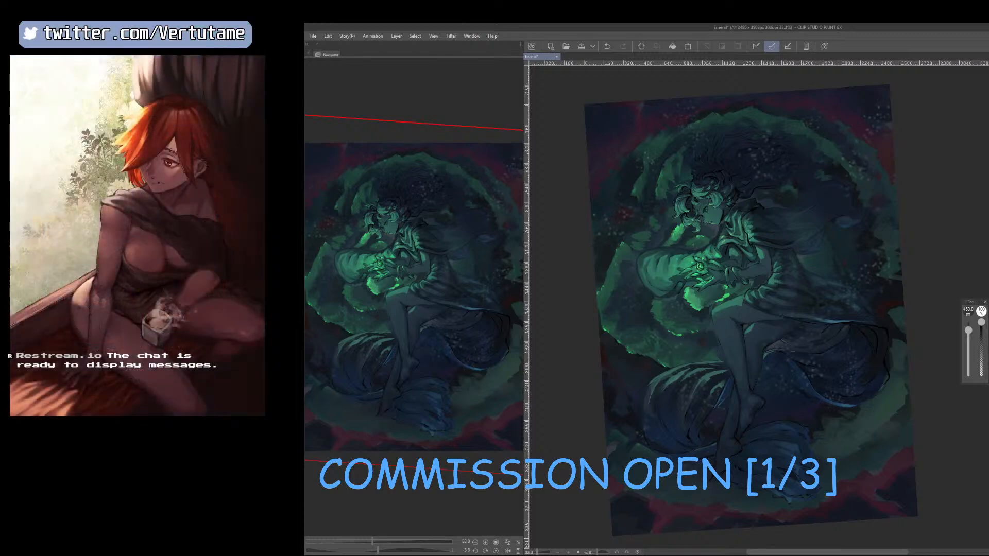
# Fade the particles over the draped fabric behind the legs and the cloak with the soft eraser reduced to 300 px.
pyautogui.press(']')
pyautogui.press('[')
pyautogui.moveTo(867, 394)
pyautogui.mouseDown()
pyautogui.moveTo(764, 405)
pyautogui.moveTo(806, 357)
pyautogui.mouseUp()
pyautogui.press('[')
pyautogui.press('[')
pyautogui.press('[')
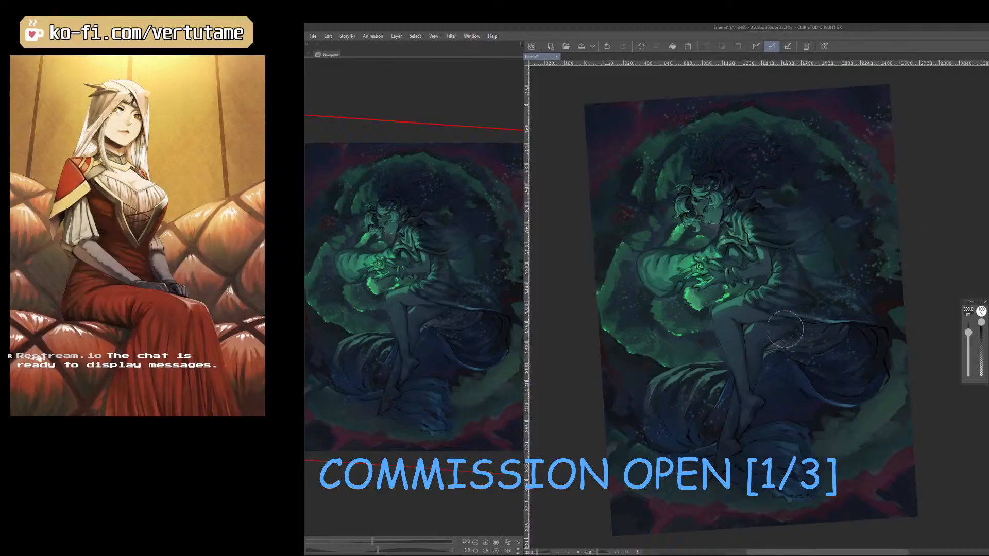
pyautogui.moveTo(823, 327)
pyautogui.mouseDown()
pyautogui.moveTo(874, 321)
pyautogui.moveTo(836, 316)
pyautogui.moveTo(902, 294)
pyautogui.moveTo(836, 274)
pyautogui.moveTo(861, 253)
pyautogui.mouseUp()
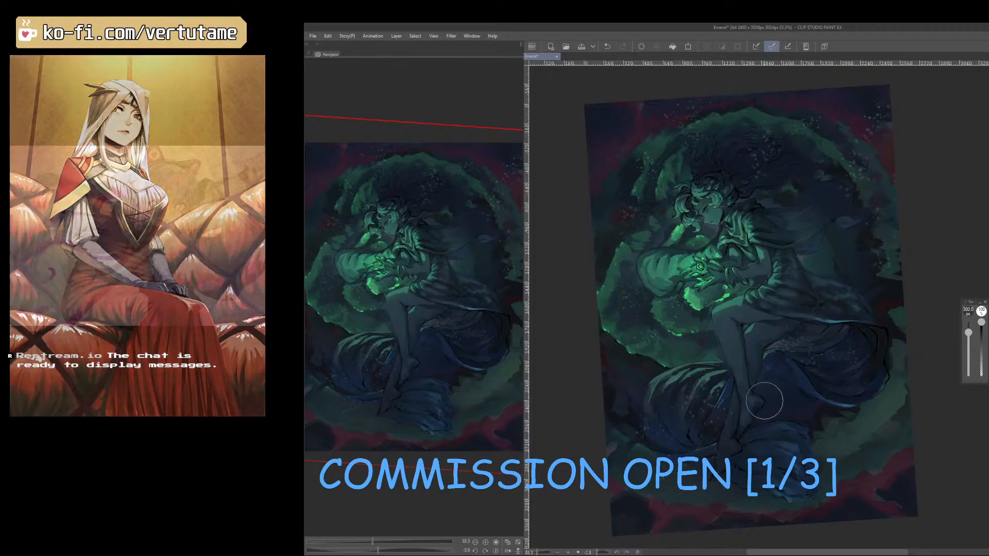
# Erase the remaining particles around the hair, fabric and ring with a 175 px soft eraser, checking the mirrored canvas.
pyautogui.press('h')
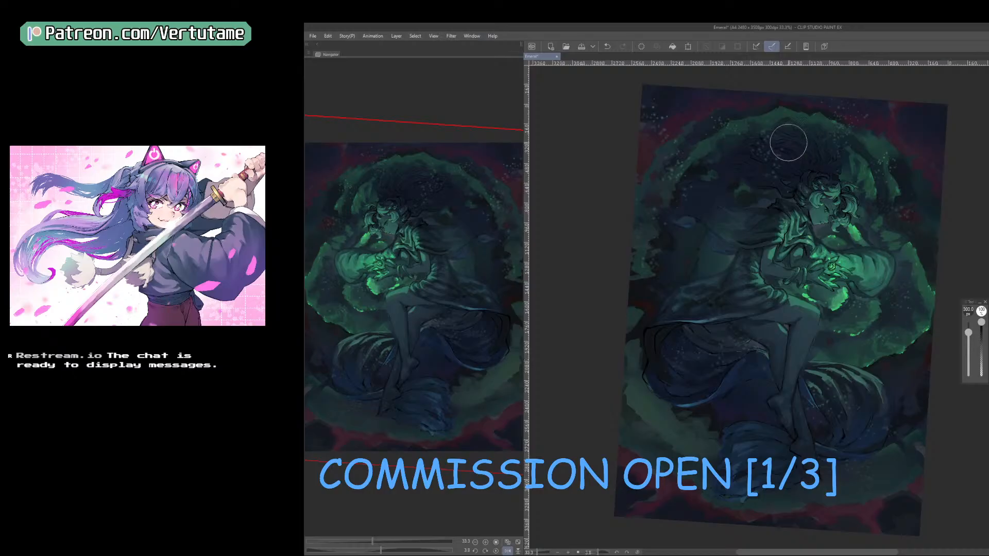
pyautogui.press('[')
pyautogui.press('[')
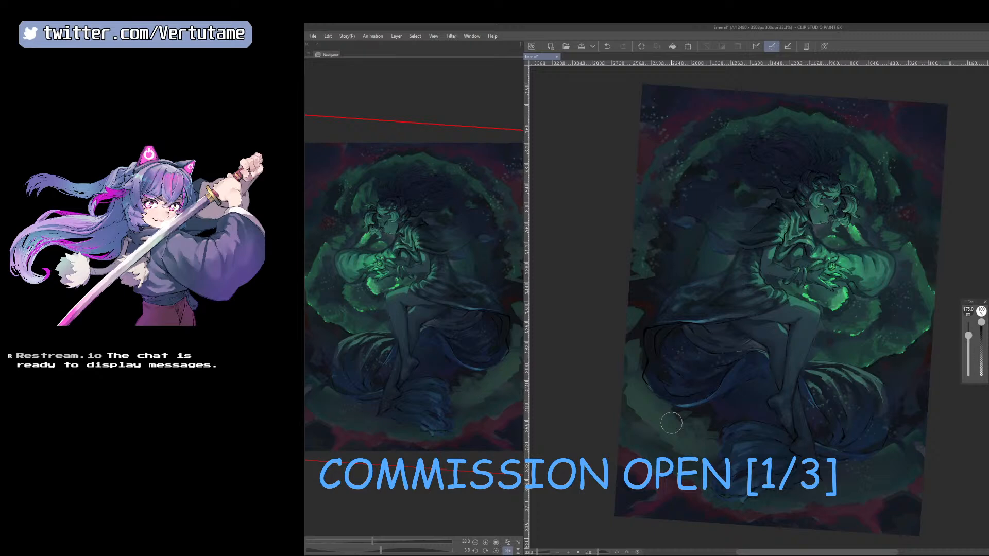
pyautogui.press('h')
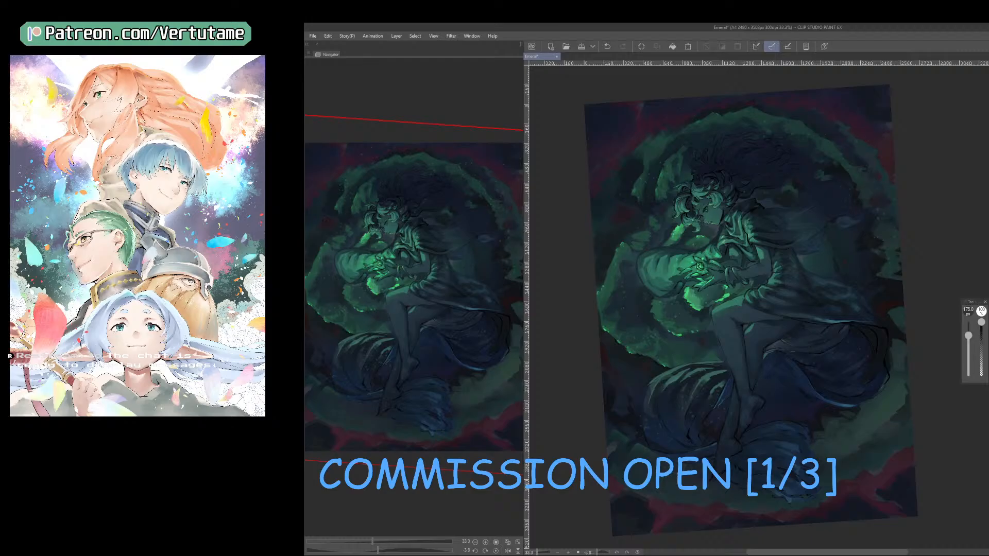
pyautogui.hotkey('ctrl', 'z')
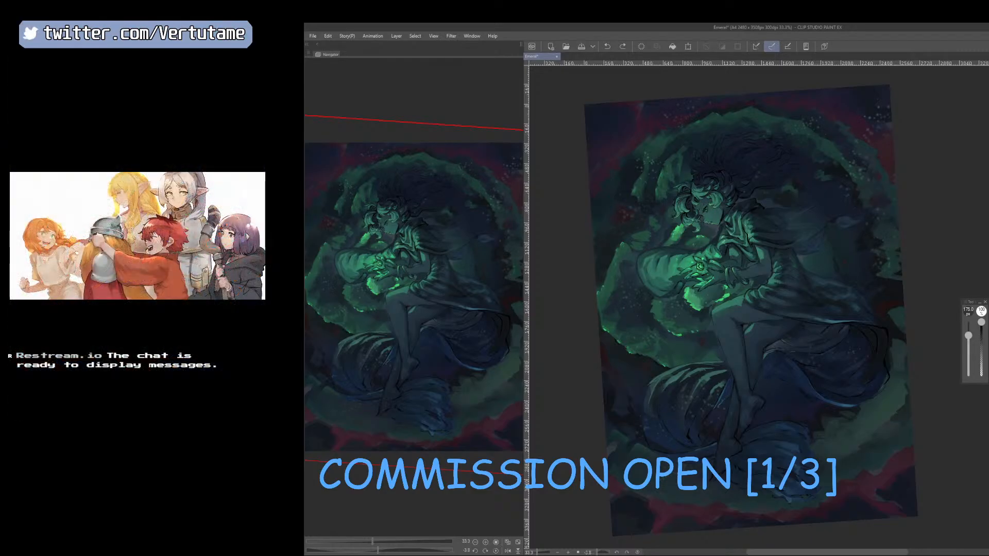
pyautogui.hotkey('ctrl', 'y')
pyautogui.hotkey('ctrl', '+')
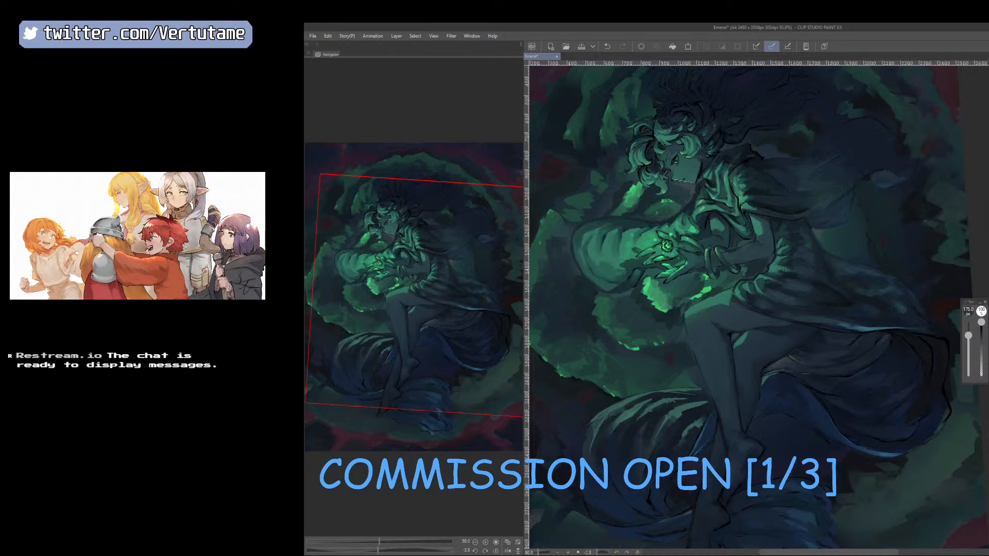
pyautogui.moveTo(820, 189); pyautogui.dragTo(897, 184)
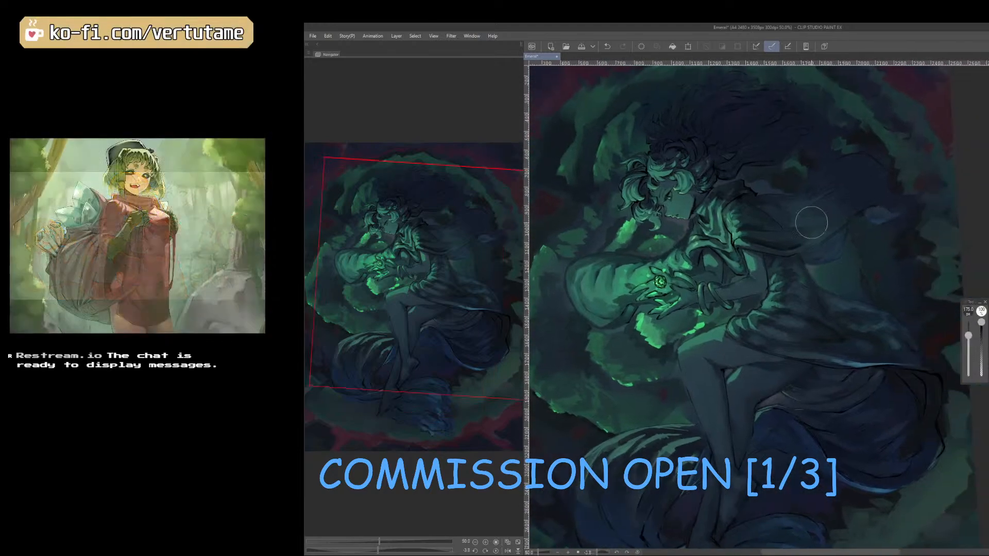
pyautogui.hotkey('ctrl', '-')
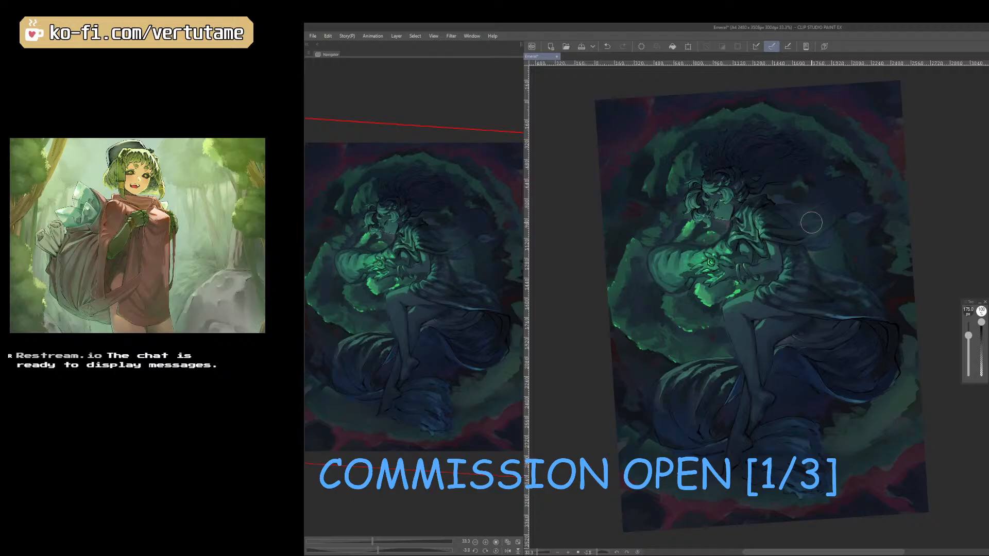
pyautogui.press('p')
pyautogui.press('p')
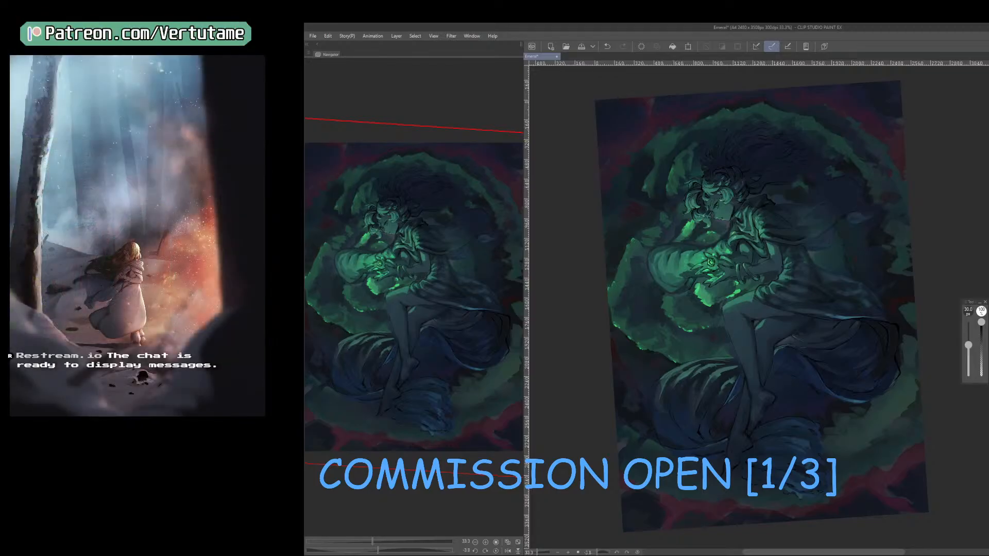
pyautogui.press('b')
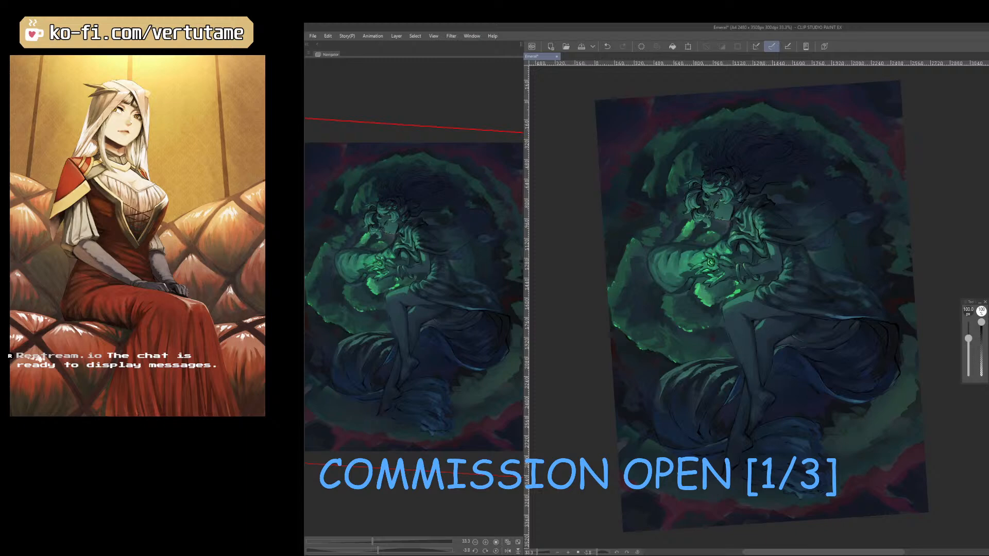
pyautogui.press('b')
pyautogui.press('b')
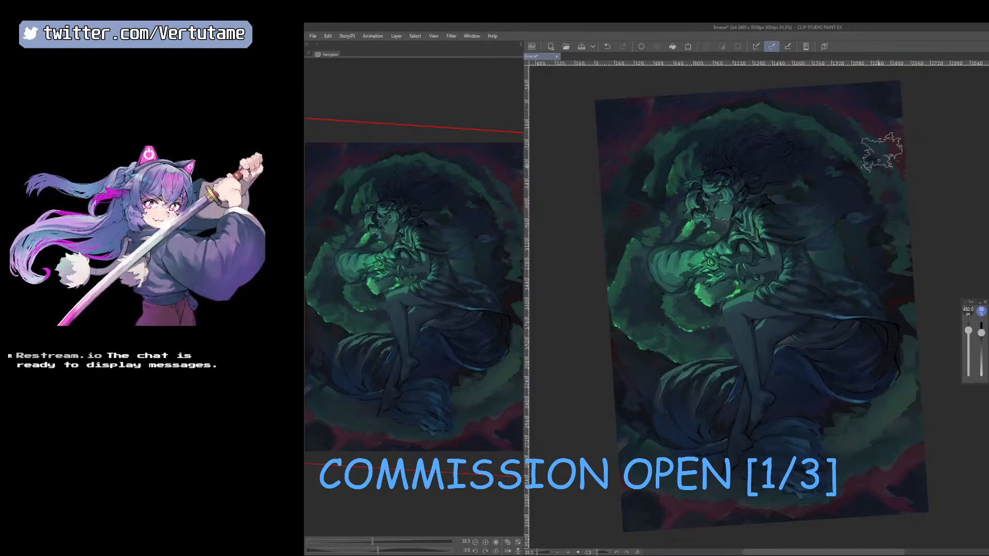
pyautogui.press('b')
pyautogui.moveTo(904, 138)
pyautogui.mouseDown()
pyautogui.moveTo(868, 104)
pyautogui.moveTo(907, 146)
pyautogui.mouseUp()
pyautogui.hotkey('ctrl', 'z')
pyautogui.press(']')
pyautogui.moveTo(902, 84)
pyautogui.mouseDown()
pyautogui.moveTo(871, 92)
pyautogui.moveTo(882, 97)
pyautogui.mouseUp()
pyautogui.moveTo(743, 92); pyautogui.dragTo(696, 93)
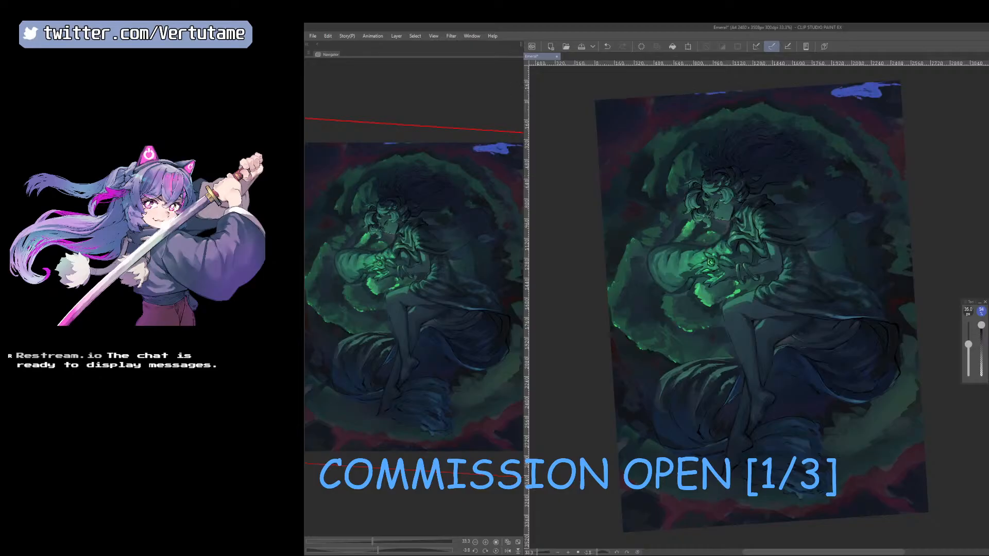
pyautogui.press('e')
pyautogui.moveTo(902, 107); pyautogui.dragTo(868, 171)
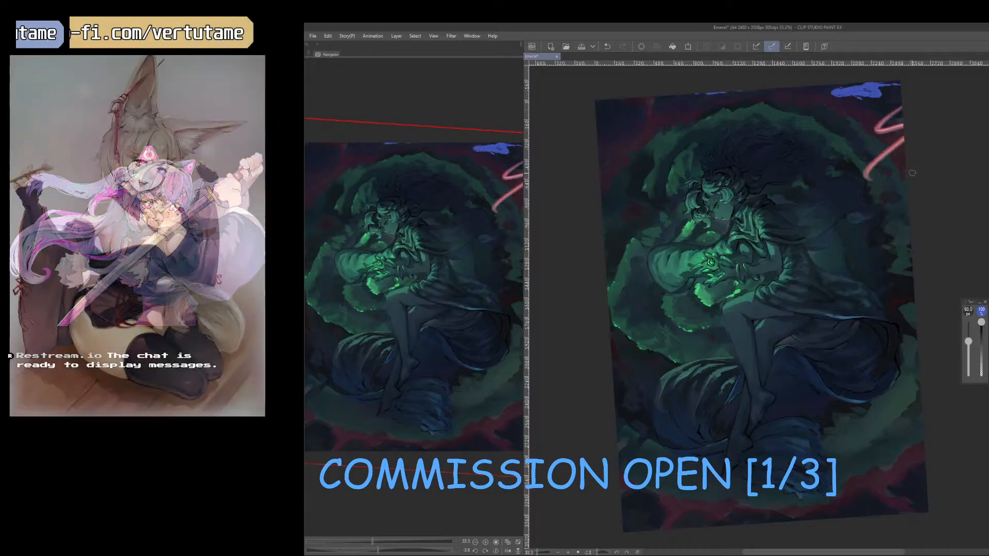
pyautogui.hotkey('ctrl', 'z')
pyautogui.press('[')
pyautogui.press('b')
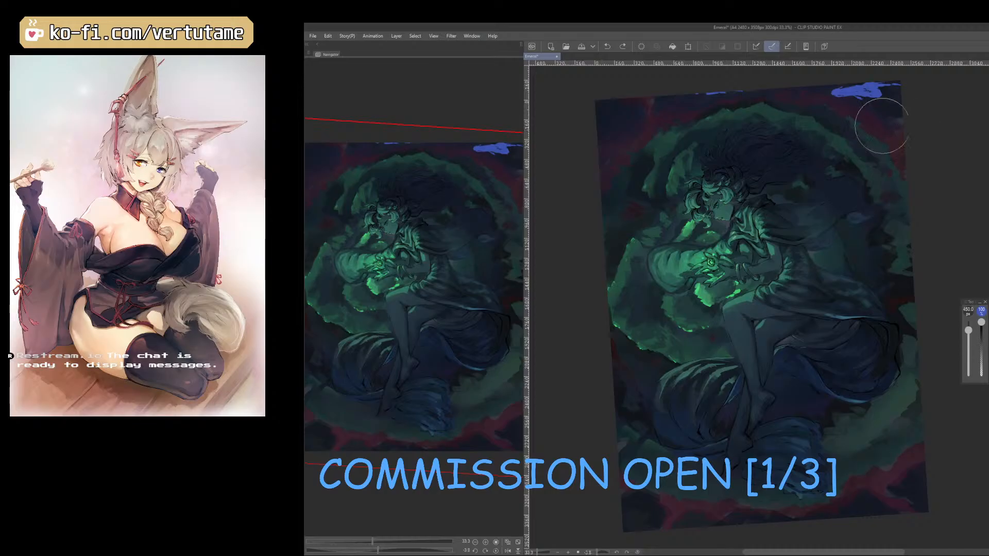
pyautogui.press('b')
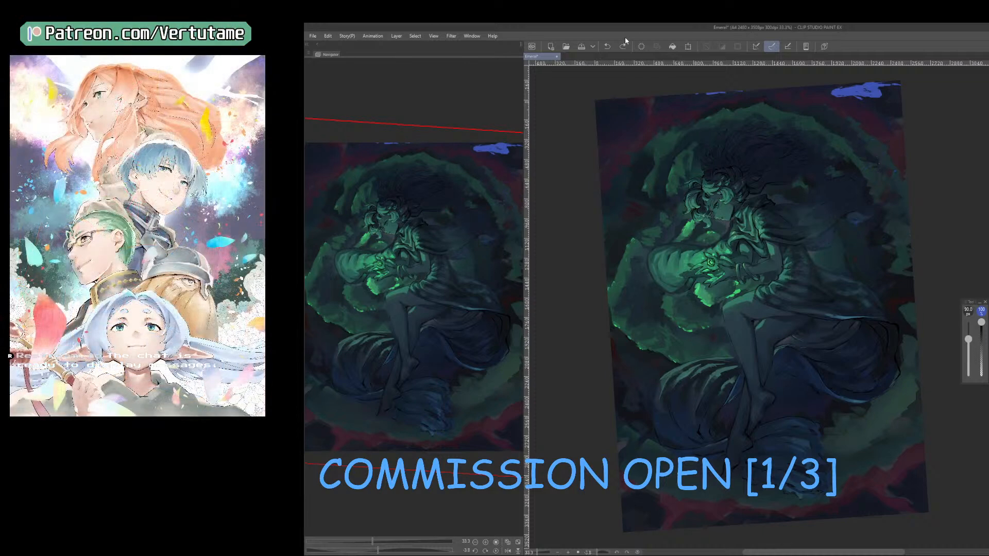
pyautogui.hotkey('ctrl', 'z')
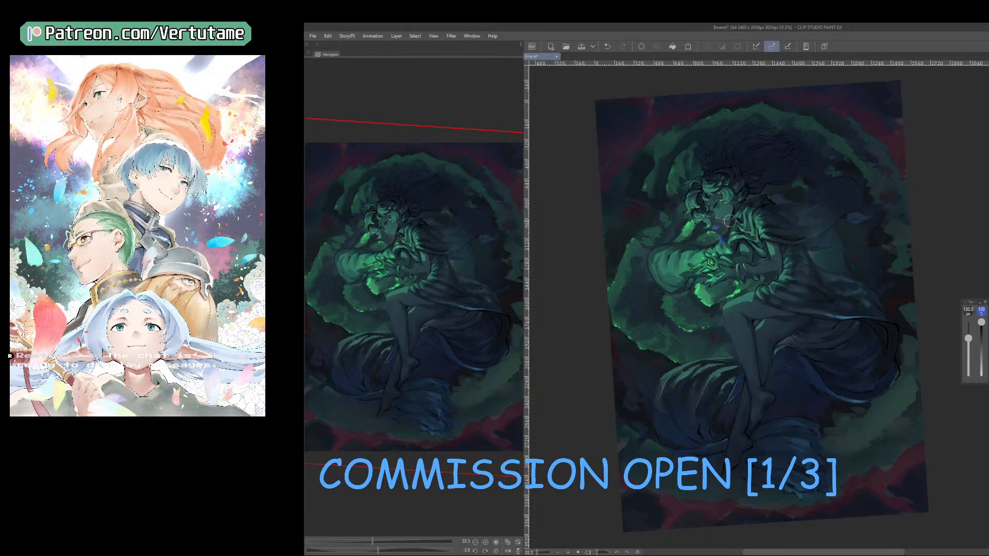
# Paint soft blue light spots and glow around the sleeve, hair, cloak and knee with a 70 to 80 px brush.
pyautogui.press('[')
pyautogui.press('[')
pyautogui.press('[')
pyautogui.moveTo(676, 208); pyautogui.dragTo(656, 248)
pyautogui.moveTo(809, 169); pyautogui.dragTo(871, 173)
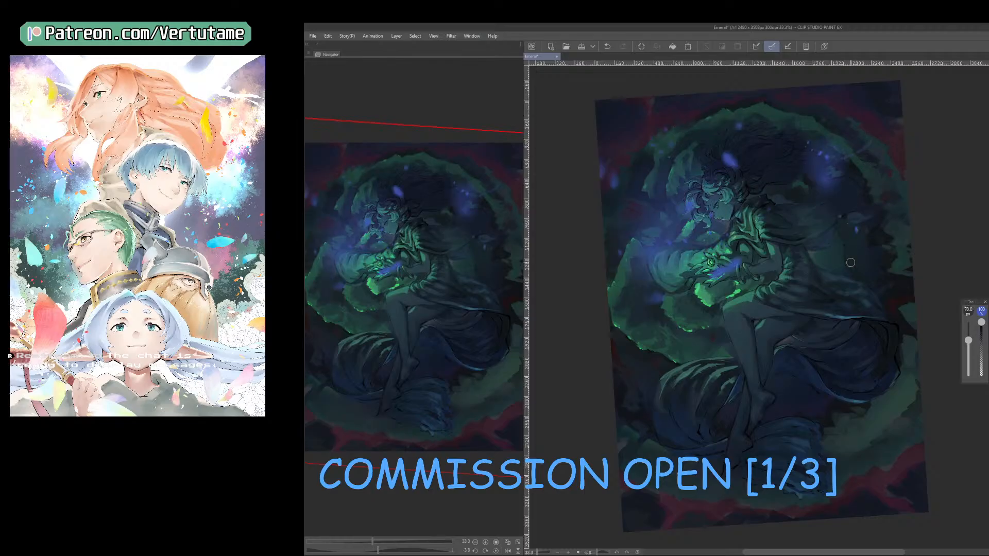
pyautogui.press(']')
pyautogui.click(716, 334)
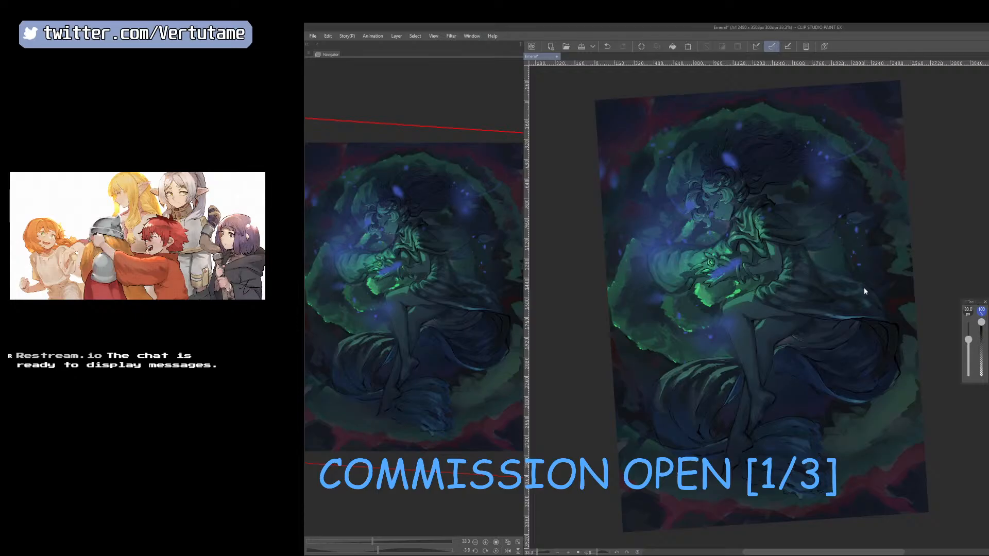
# Shift the hue of the blue light spots to teal with the Hue/Saturation/Luminosity adjustment.
pyautogui.hotkey('ctrl', 'u')
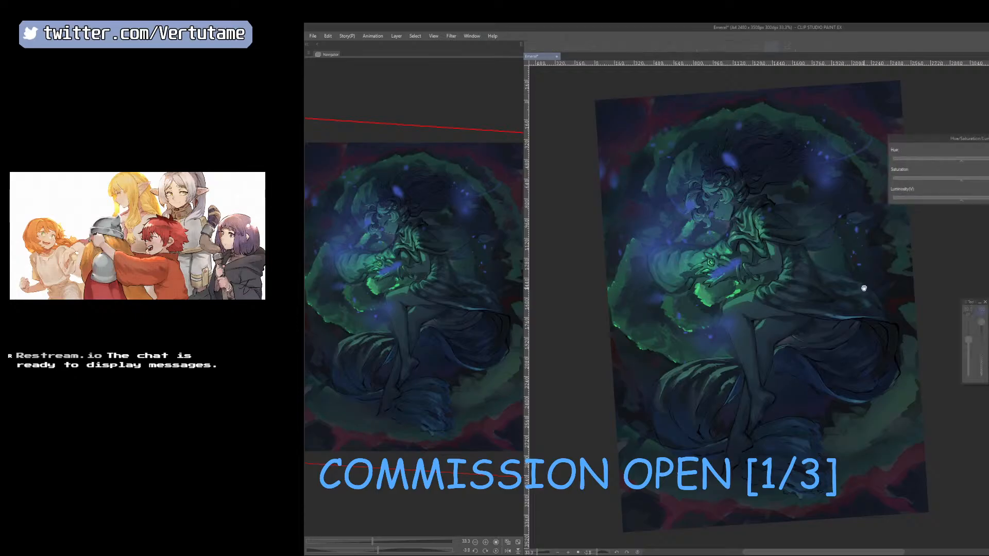
pyautogui.moveTo(961, 160); pyautogui.dragTo(937, 160)
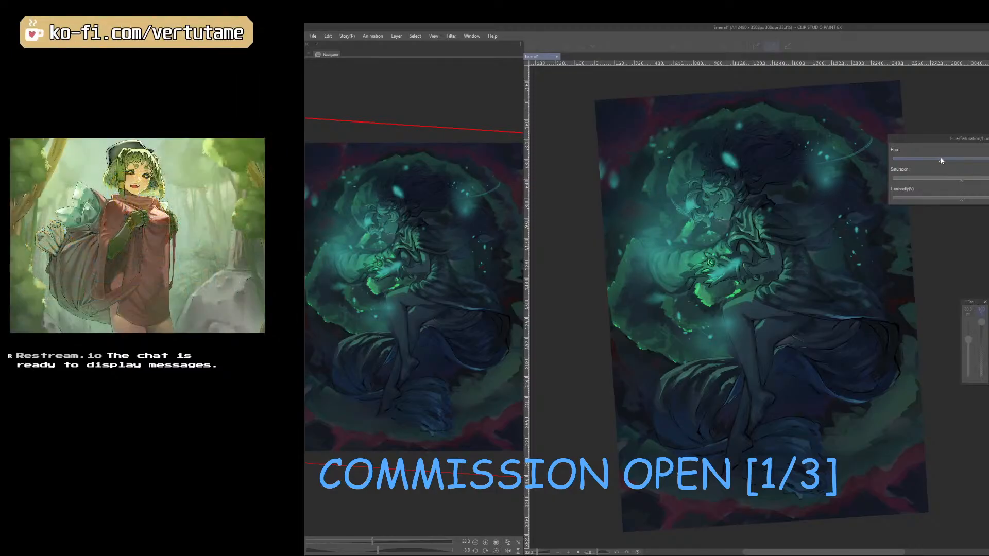
pyautogui.press('Return')
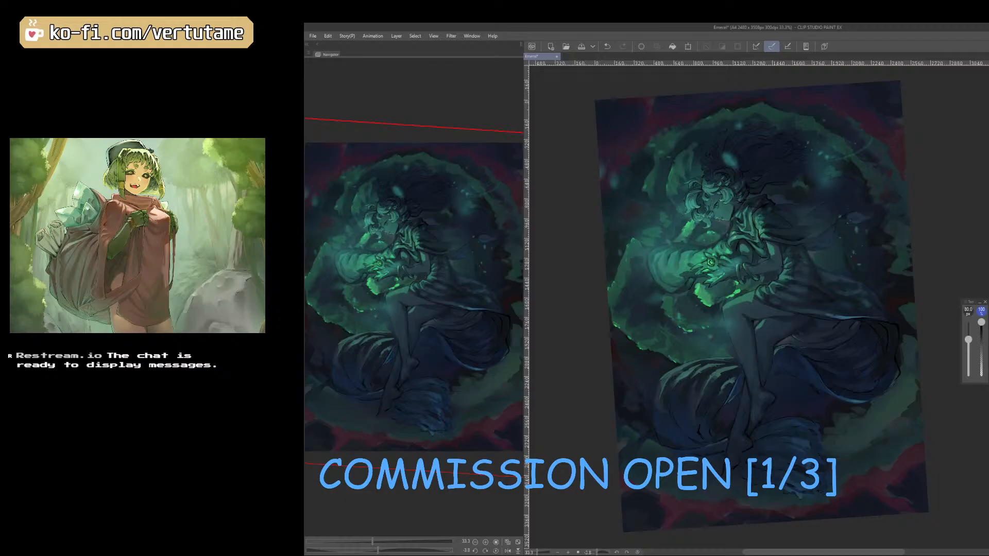
# Try teal light spots and streaks over the legs and draped fabric on the mirrored canvas.
pyautogui.press('h')
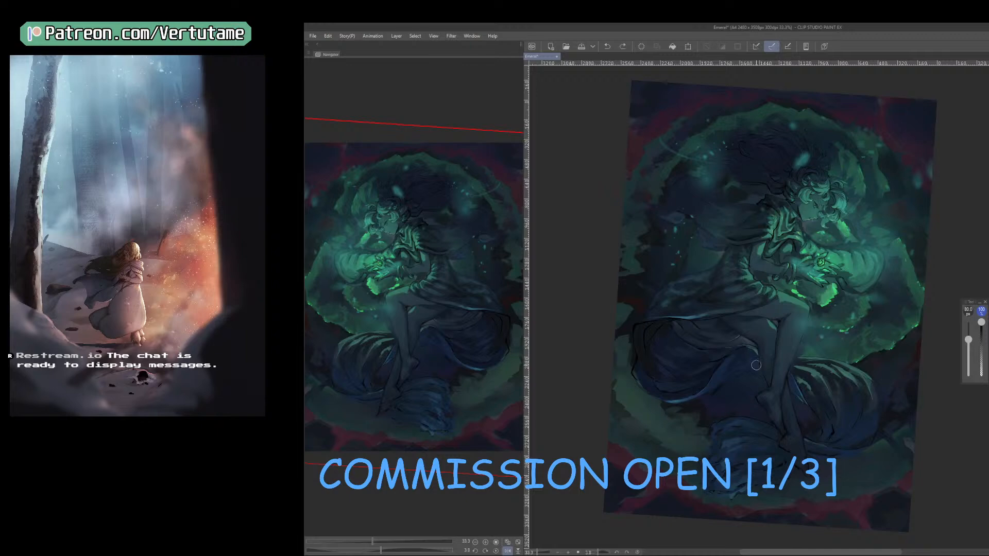
pyautogui.moveTo(789, 369); pyautogui.dragTo(728, 414)
pyautogui.click(734, 417)
pyautogui.moveTo(742, 340); pyautogui.dragTo(759, 350)
pyautogui.click(655, 382)
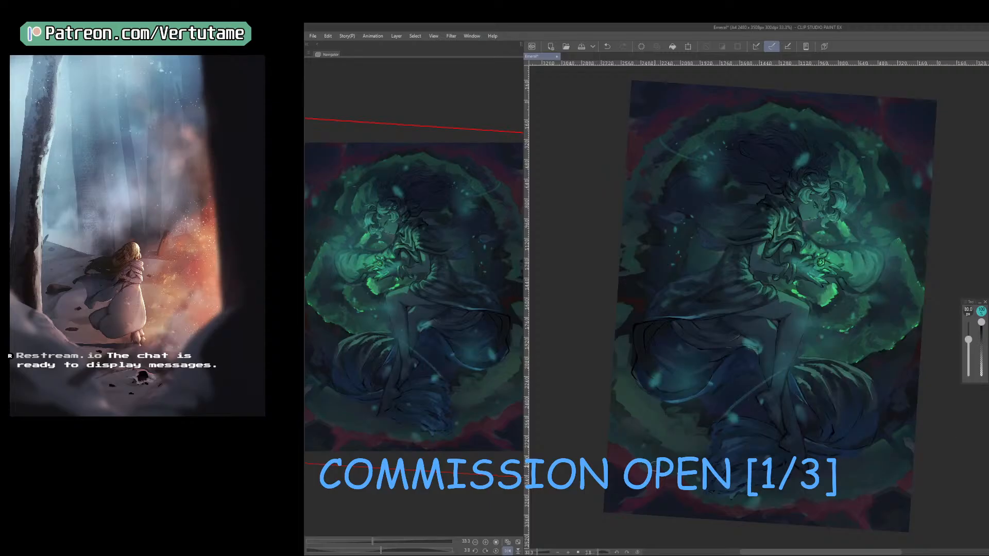
# Save the illustration and undo the latest teal light strokes over the legs and lower fabric.
pyautogui.hotkey('ctrl', 's')
pyautogui.hotkey('ctrl', 'z')
pyautogui.hotkey('ctrl', 'z')
pyautogui.hotkey('ctrl', 'z')
pyautogui.hotkey('ctrl', 'z')
pyautogui.hotkey('ctrl', 'z')
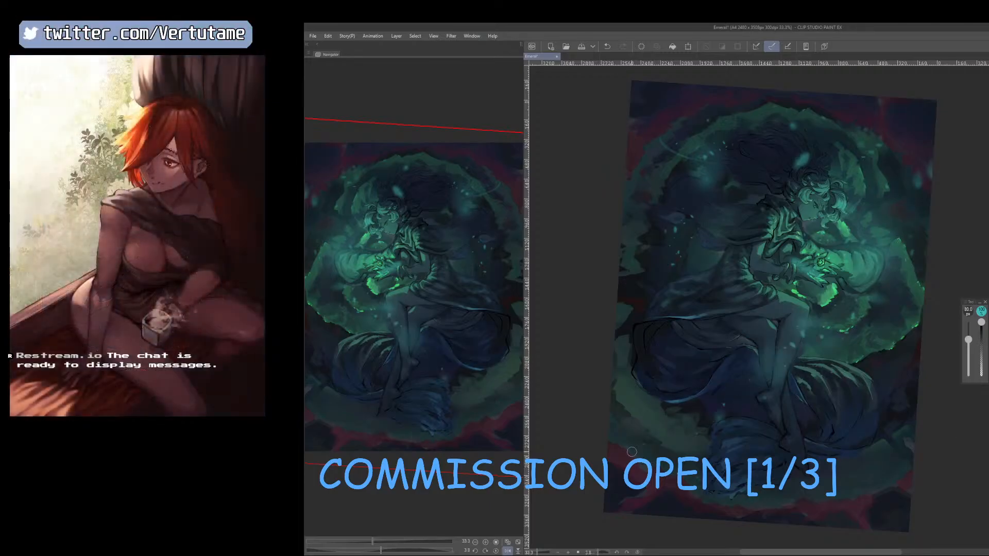
pyautogui.hotkey('ctrl', 'z')
pyautogui.hotkey('ctrl', 'z')
pyautogui.hotkey('ctrl', 'z')
pyautogui.hotkey('ctrl', 'z')
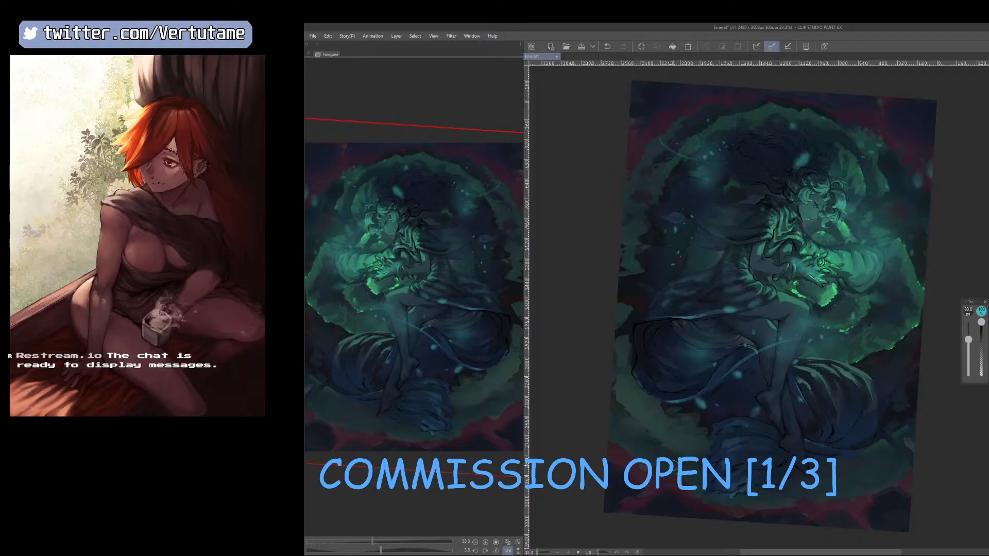
# Remove the teal light spots over the legs and lower fabric after comparing the artwork with and without them.
pyautogui.hotkey('ctrl', 'y')
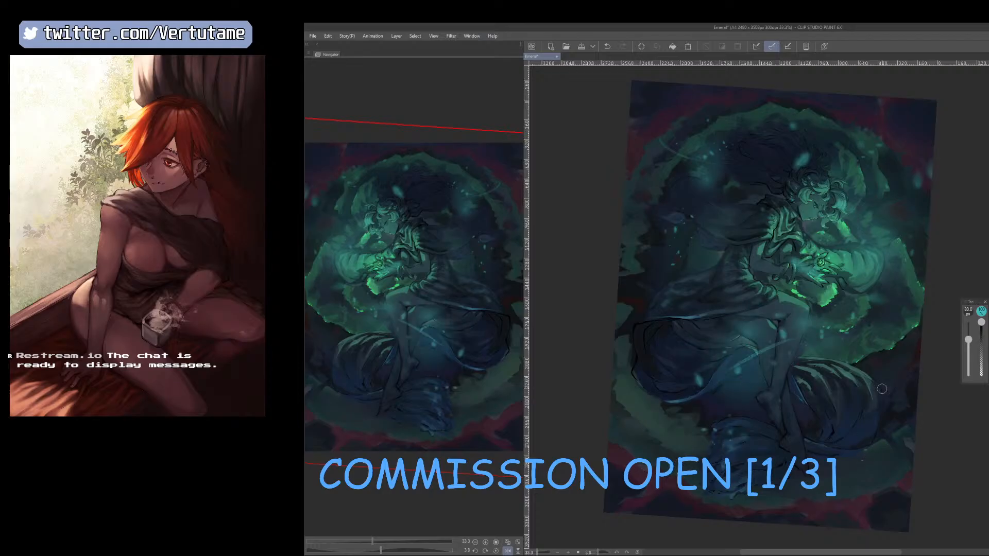
pyautogui.moveTo(875, 460); pyautogui.dragTo(881, 346)
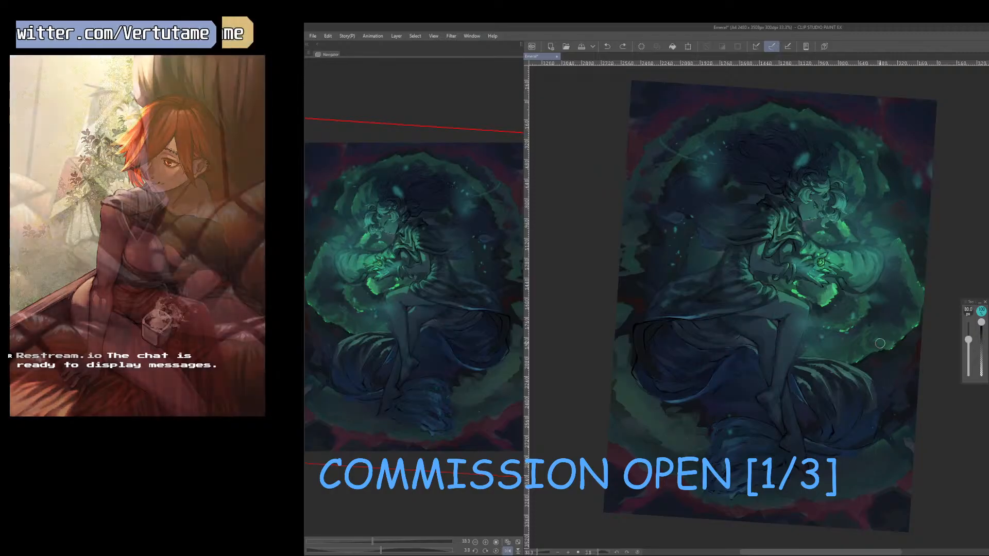
pyautogui.hotkey('ctrl', 'y')
pyautogui.hotkey('ctrl', 'z')
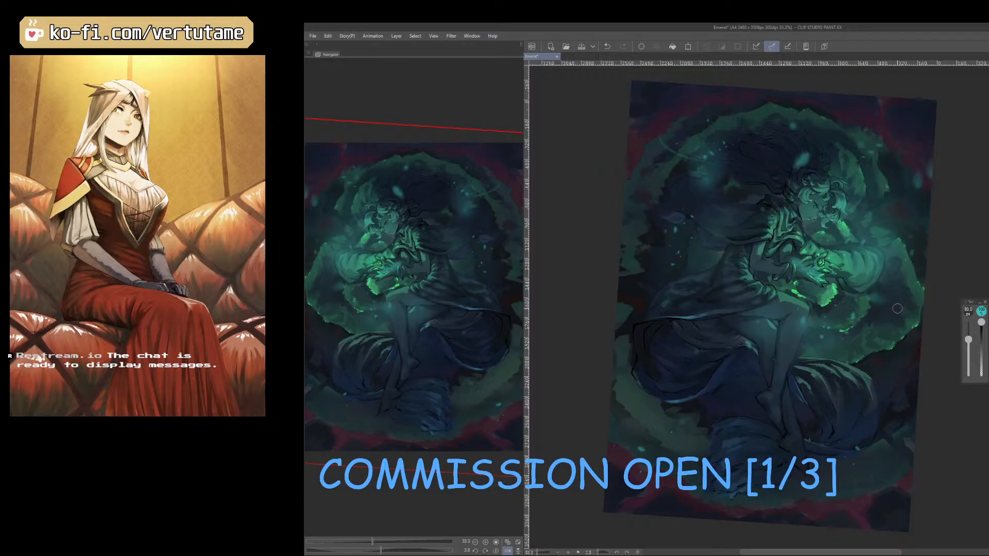
pyautogui.moveTo(891, 351)
pyautogui.mouseDown()
pyautogui.moveTo(888, 369)
pyautogui.moveTo(885, 348)
pyautogui.mouseUp()
pyautogui.hotkey('ctrl', 'z')
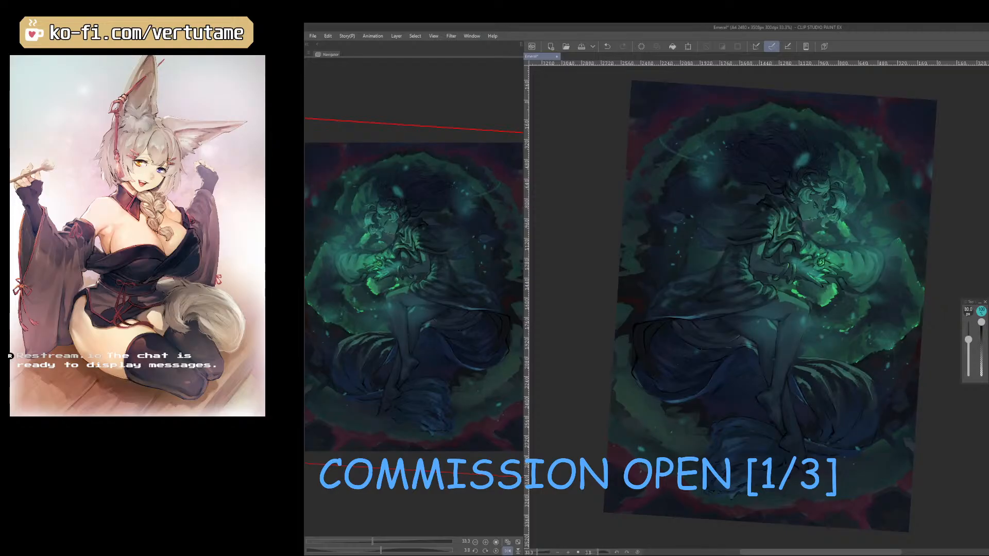
# Save the illustration and return the canvas to its unmirrored orientation with the whole artwork in view.
pyautogui.click(582, 47)
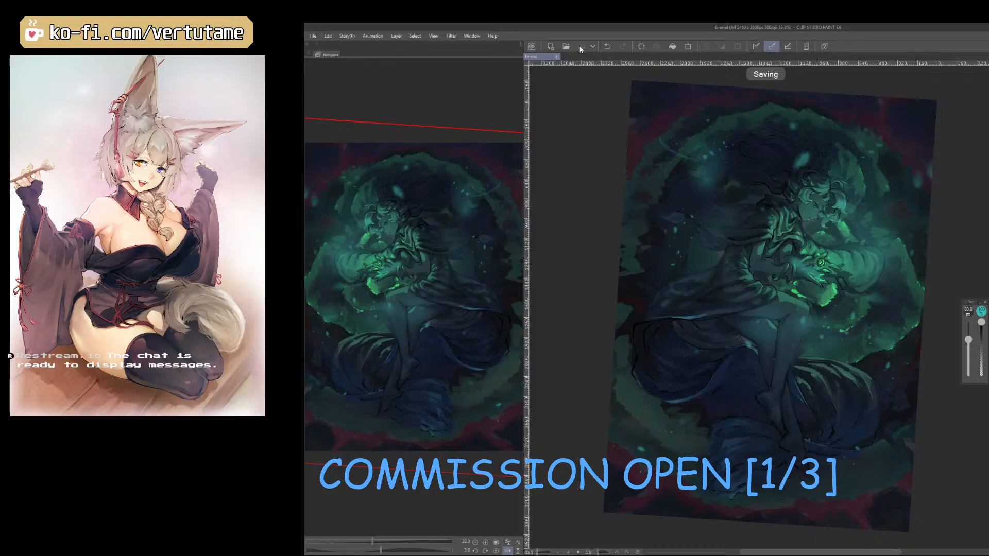
pyautogui.press('h')
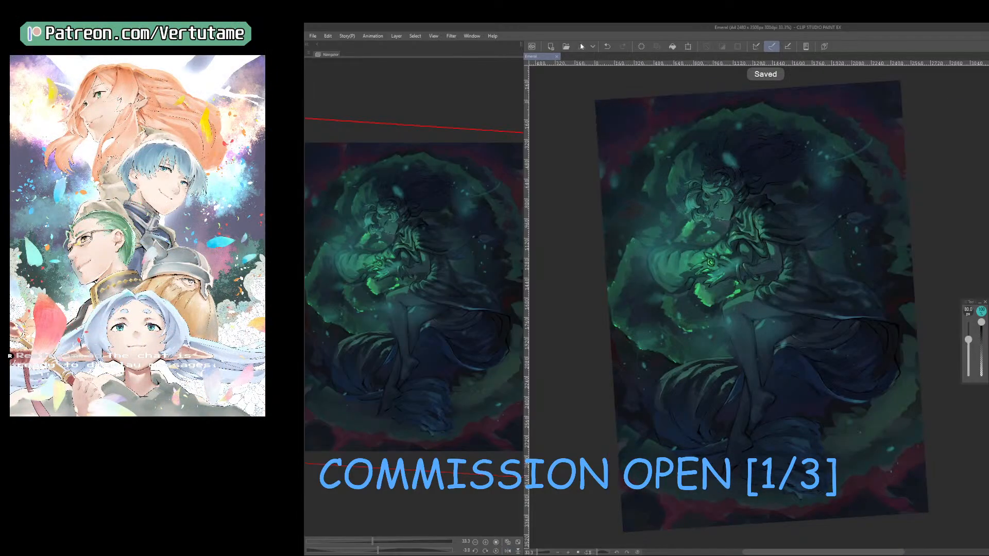
pyautogui.scroll(-1, 614, 152)
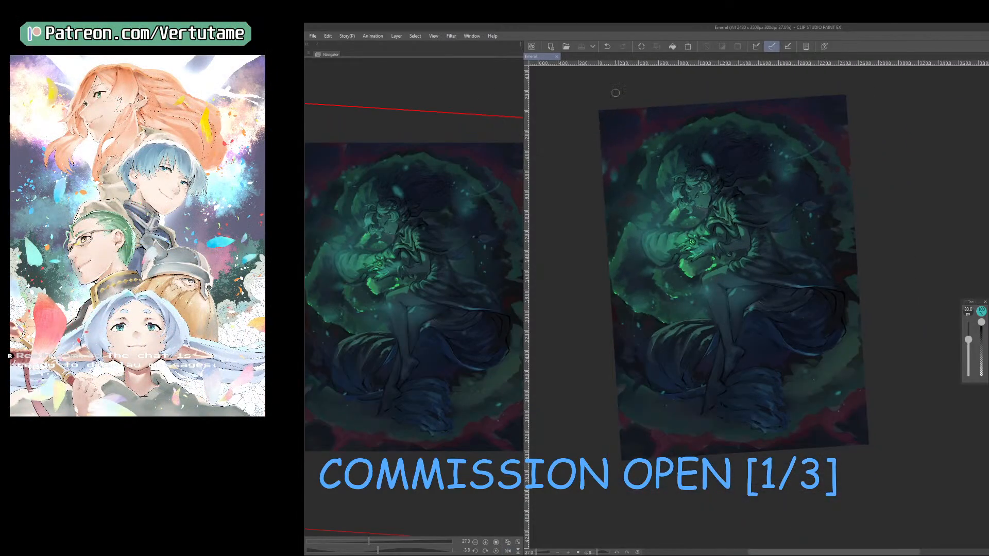
# Reset the canvas rotation to upright and take a screen snip of the whole illustration.
pyautogui.press('super+shift+s')
pyautogui.press('Escape')
pyautogui.click(496, 551)
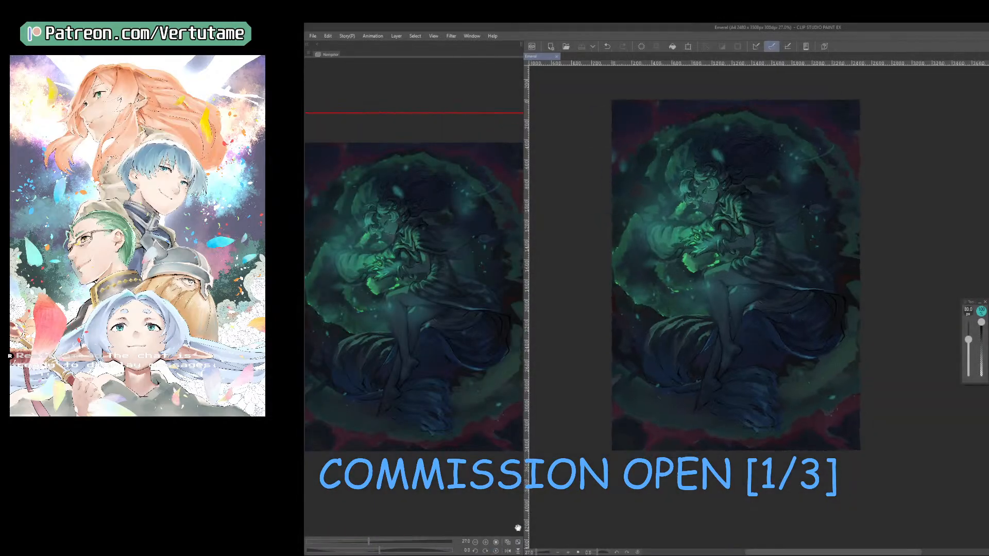
pyautogui.press('super+shift+s')
pyautogui.moveTo(589, 93); pyautogui.dragTo(879, 455)
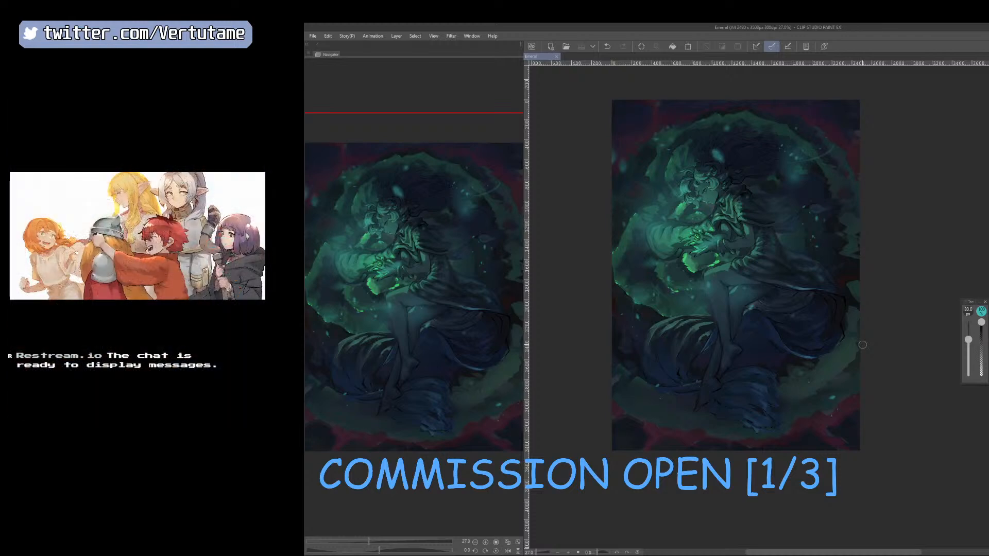
# Enlarge the soft brush up to 700 px and build up a faint teal-green glow around the figure.
pyautogui.hotkey('ctrl', 'z')
pyautogui.hotkey('ctrl', 'y')
pyautogui.press('b')
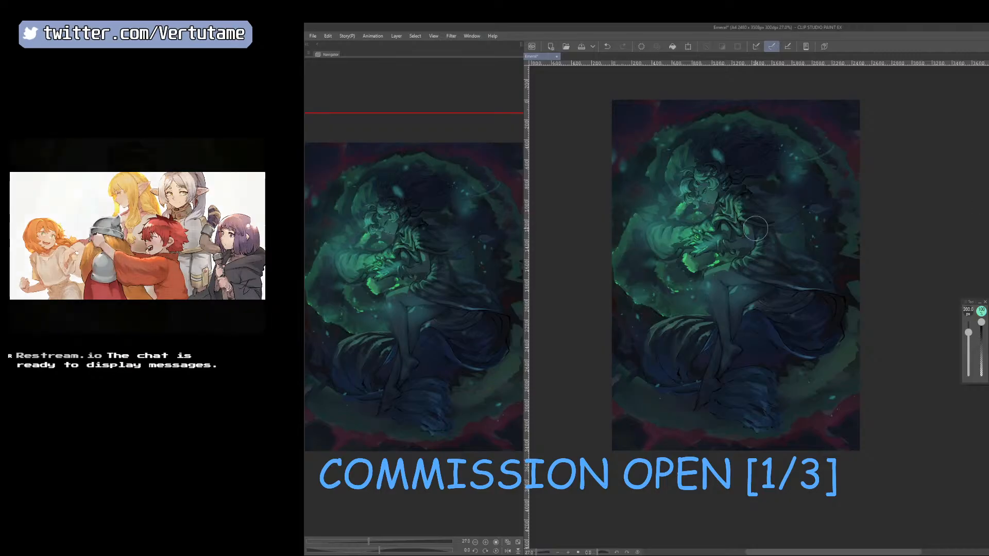
pyautogui.press(']')
pyautogui.press(']')
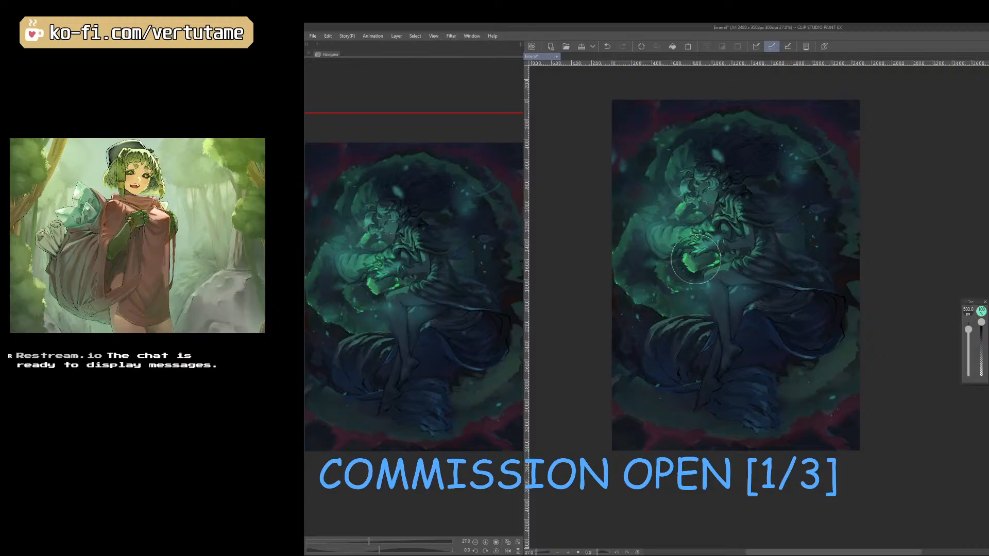
pyautogui.press(']')
pyautogui.press(']')
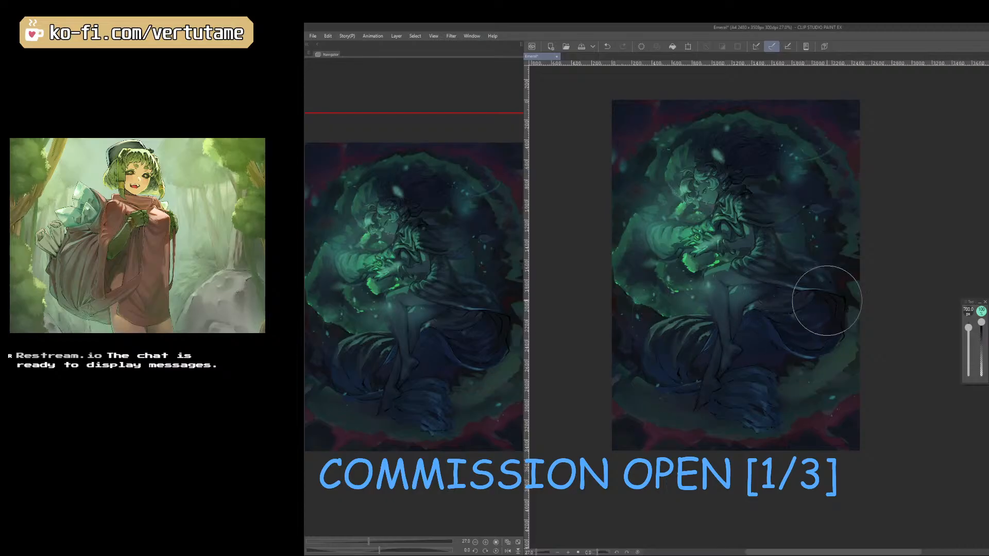
# Check the composition in mirrored view, restore the normal orientation and save the illustration.
pyautogui.press('h')
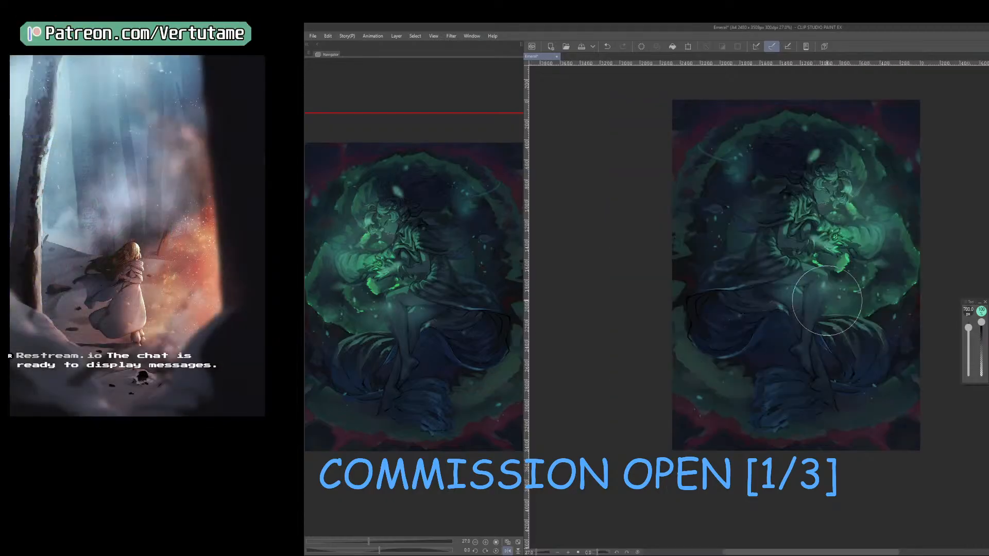
pyautogui.press('h')
pyautogui.click(583, 47)
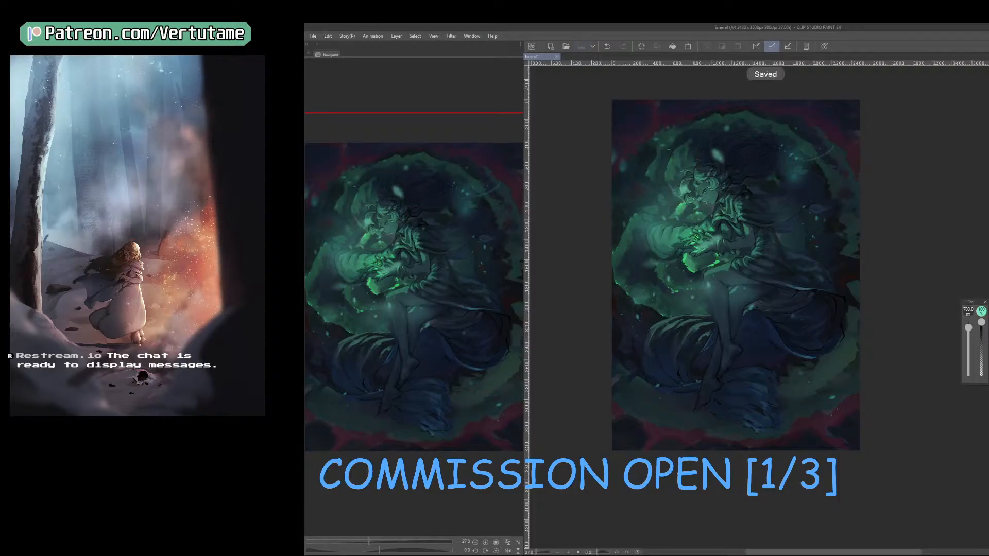
# Take a new screen snip of the whole illustration, switch to another window and return to the painting.
pyautogui.press('super+shift+s')
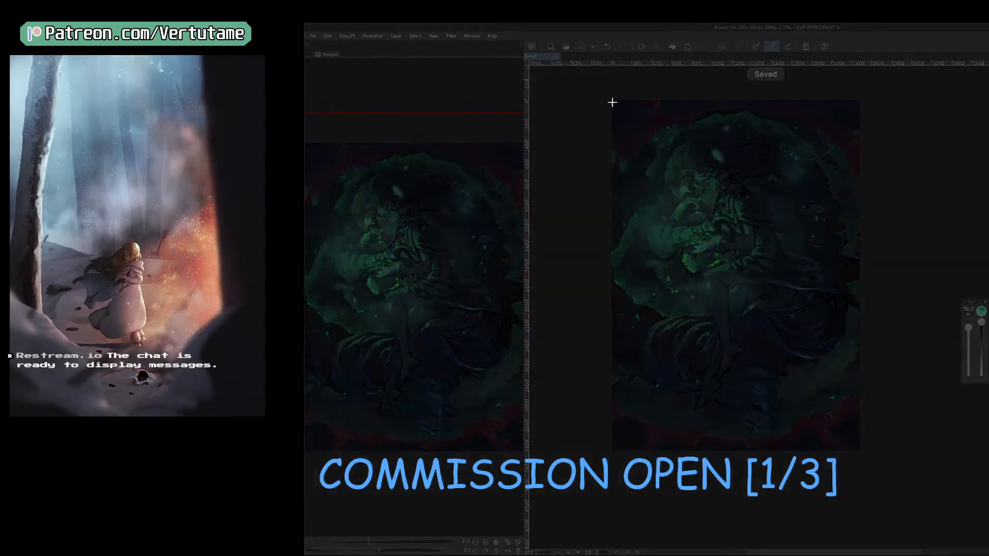
pyautogui.moveTo(592, 92); pyautogui.dragTo(806, 308)
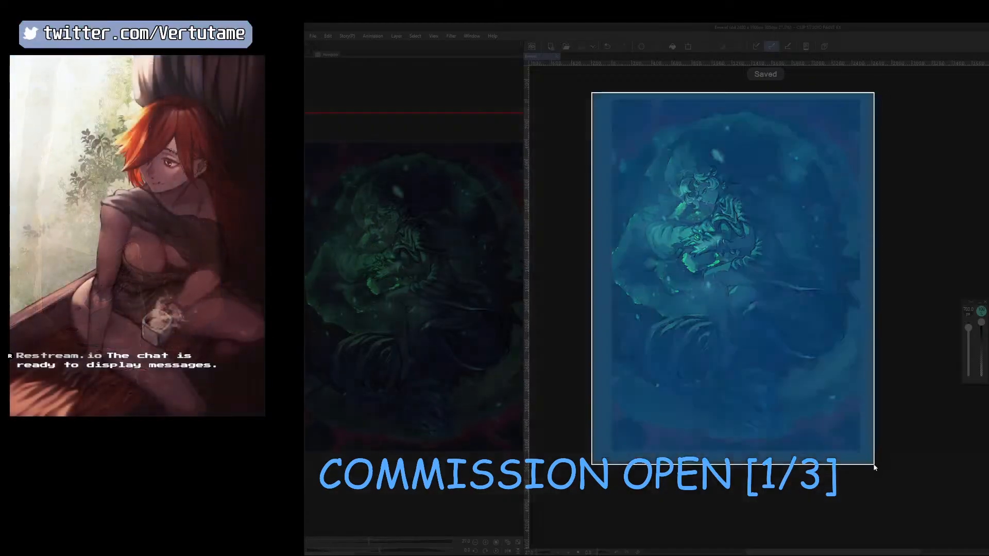
pyautogui.hotkey('alt', 'Tab')
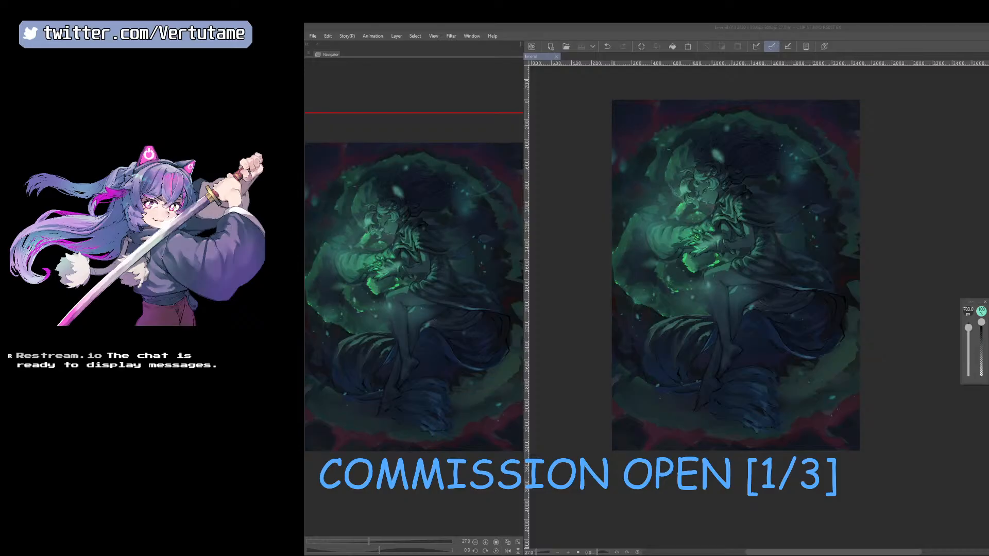
pyautogui.hotkey('alt', 'Tab')
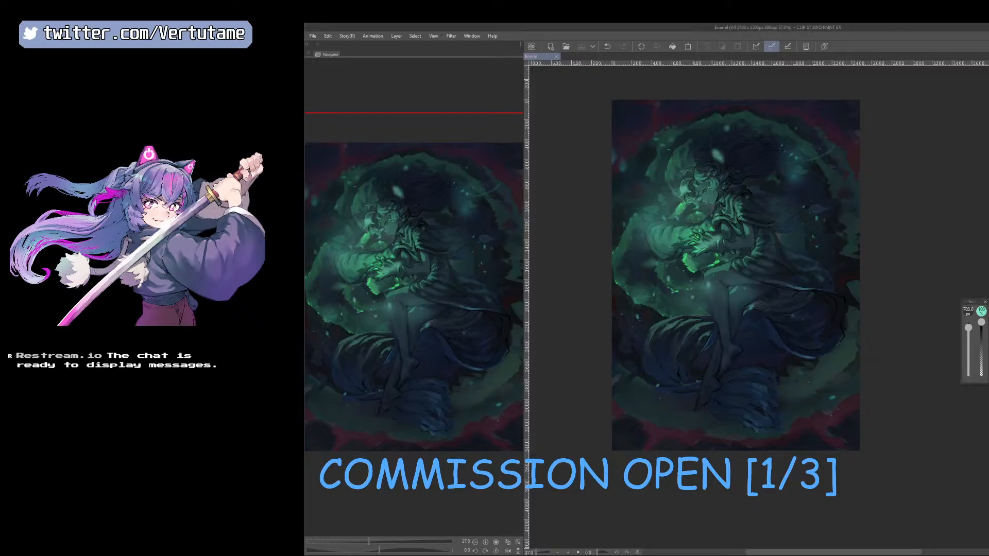
# Reduce the eraser to 300 px and lightly erase the glow over the figure's arm and chest.
pyautogui.press('e')
pyautogui.moveTo(724, 244); pyautogui.dragTo(724, 232)
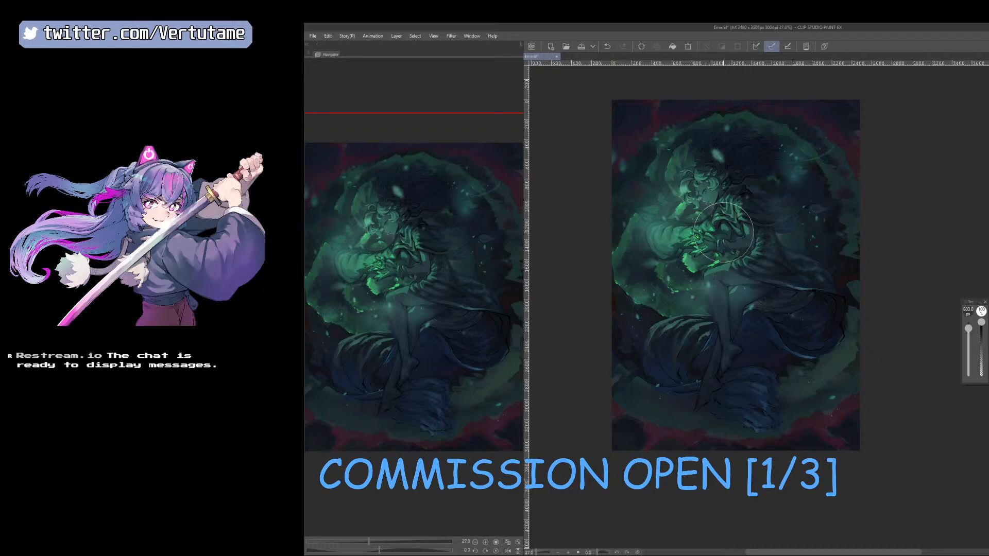
pyautogui.hotkey('ctrl', 'z')
pyautogui.press('[')
pyautogui.press('[')
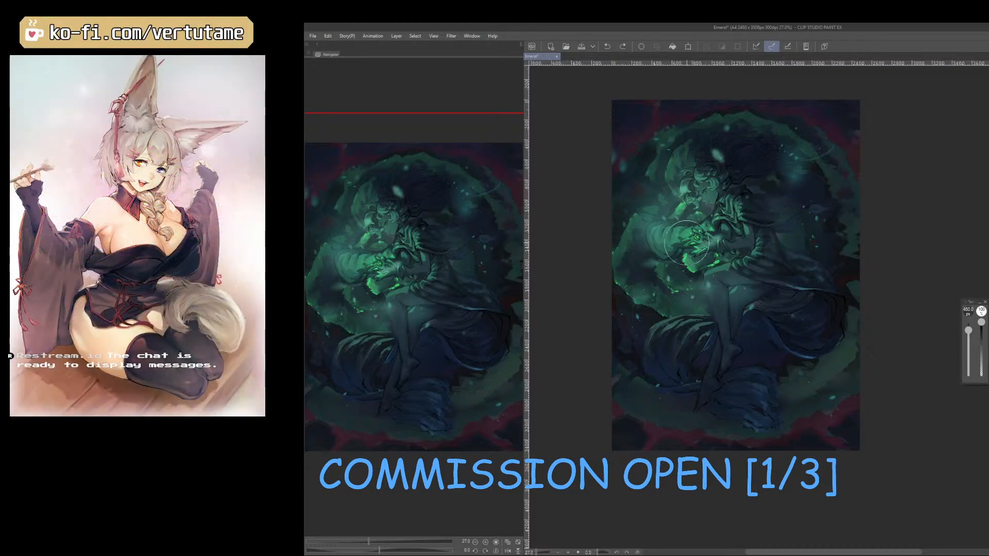
pyautogui.press('[')
pyautogui.press('[')
pyautogui.press('[')
pyautogui.moveTo(736, 238)
pyautogui.mouseDown()
pyautogui.moveTo(751, 227)
pyautogui.moveTo(732, 245)
pyautogui.mouseUp()
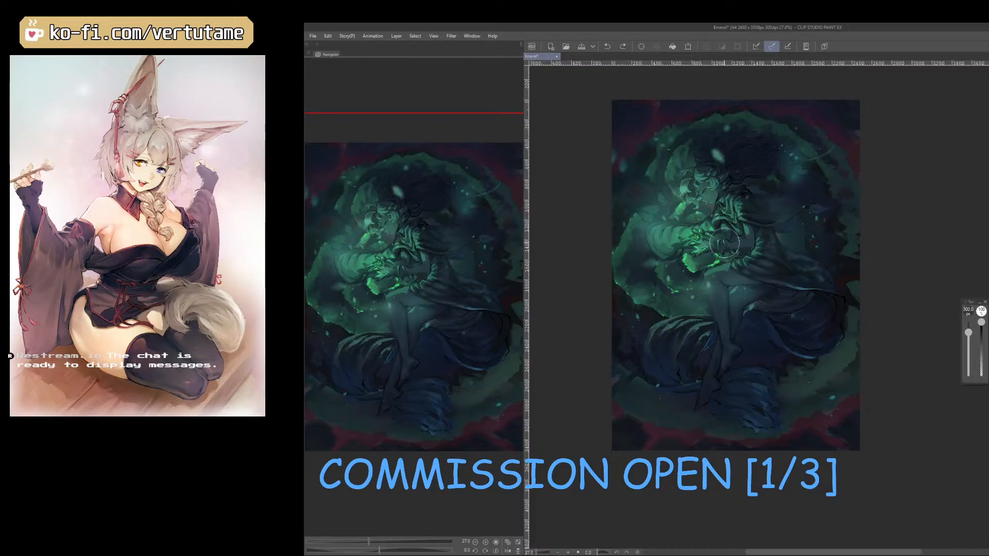
# Try a bright green glow over the hands and sleeve with a 700 px soft brush.
pyautogui.press('space')
pyautogui.moveTo(700, 258); pyautogui.dragTo(692, 285)
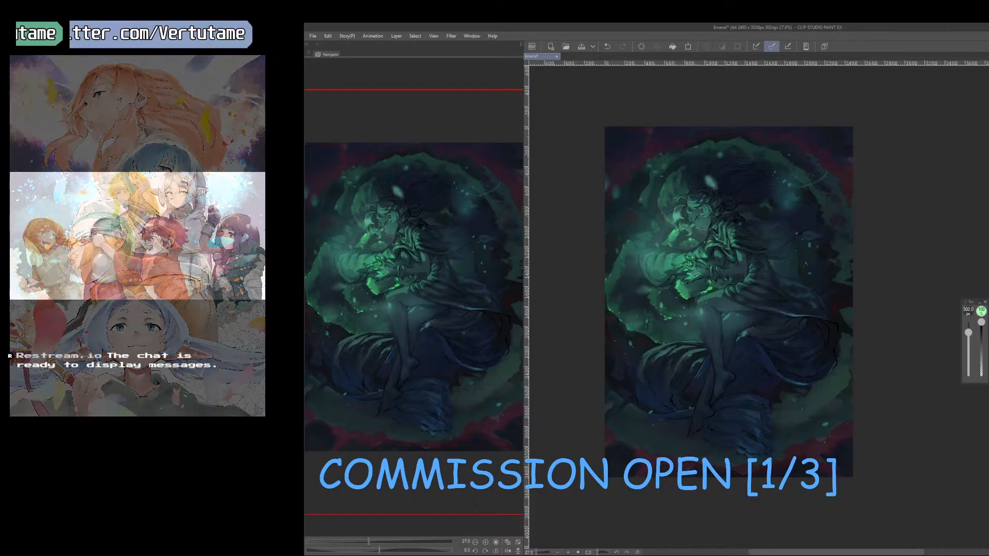
pyautogui.press(']')
pyautogui.press(']')
pyautogui.moveTo(669, 275)
pyautogui.mouseDown()
pyautogui.moveTo(700, 244)
pyautogui.moveTo(675, 285)
pyautogui.mouseUp()
pyautogui.hotkey('ctrl', 'z')
pyautogui.press(']')
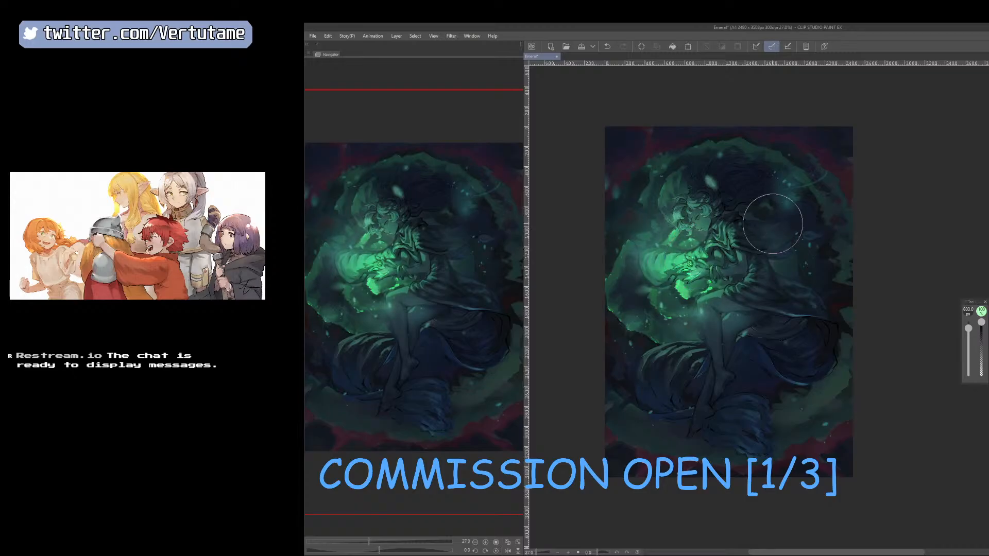
pyautogui.press(']')
pyautogui.click(690, 254)
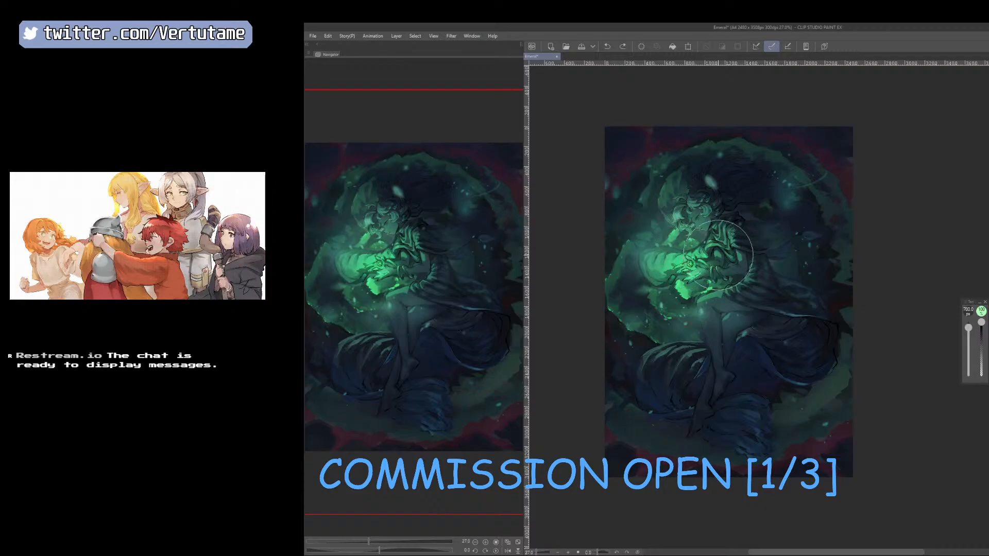
pyautogui.scroll(2, 704, 272)
pyautogui.scroll(-1, 707, 269)
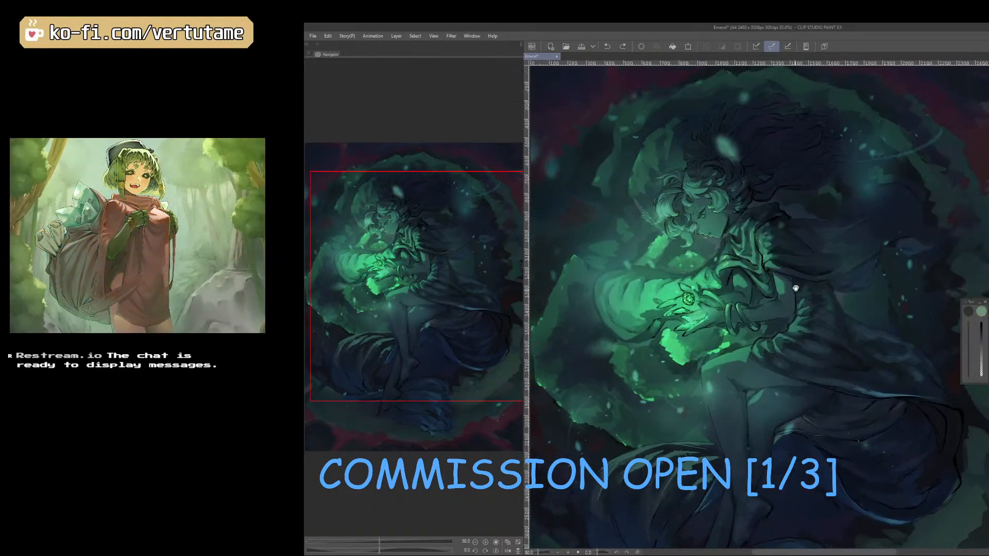
pyautogui.scroll(-1, 801, 265)
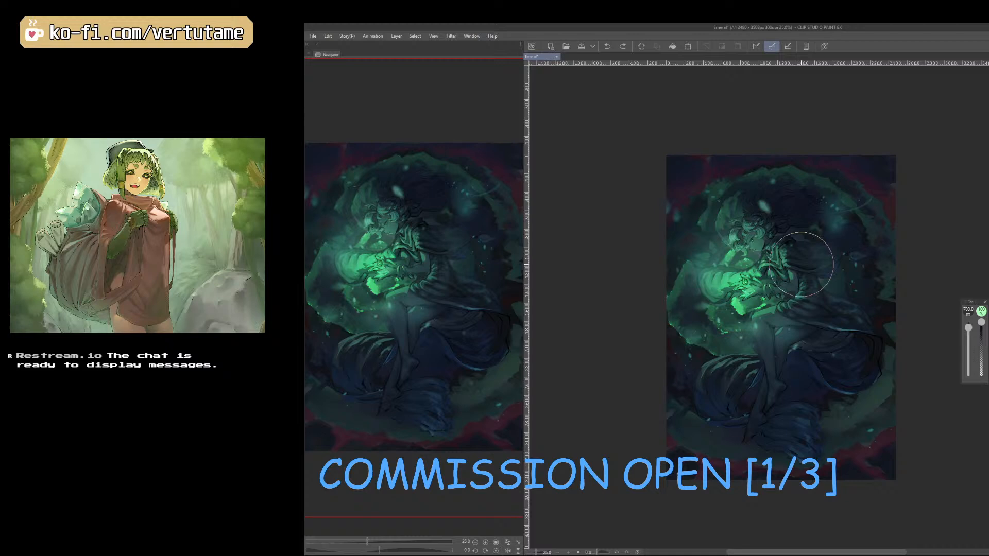
# Save the illustration and compare it with and without the bright green glow by undoing and redoing it.
pyautogui.click(580, 47)
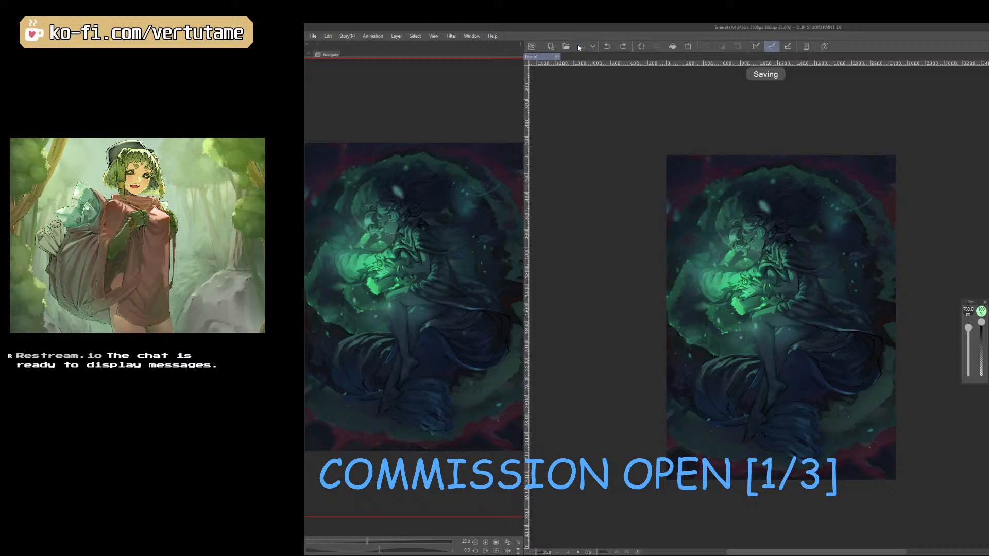
pyautogui.hotkey('ctrl', 'z')
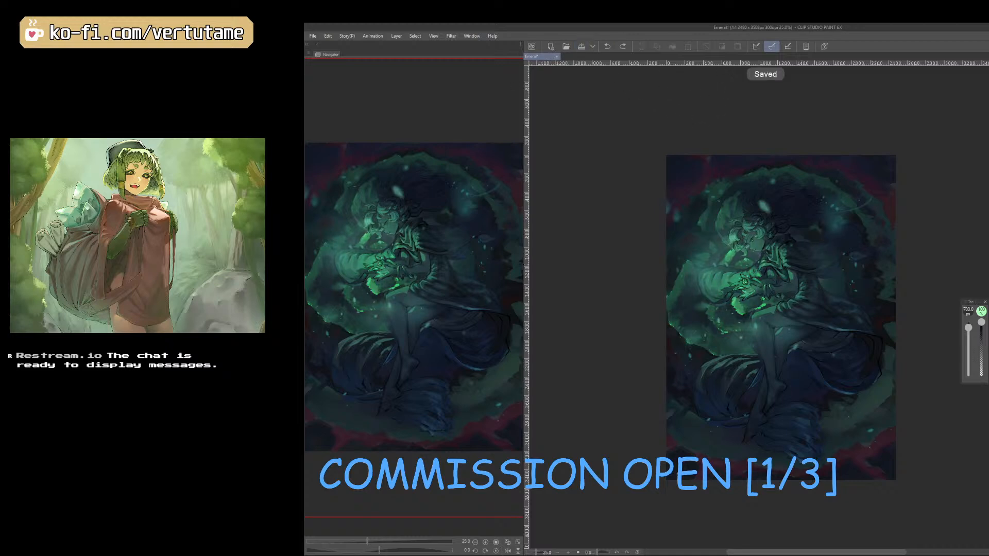
pyautogui.hotkey('ctrl', 'y')
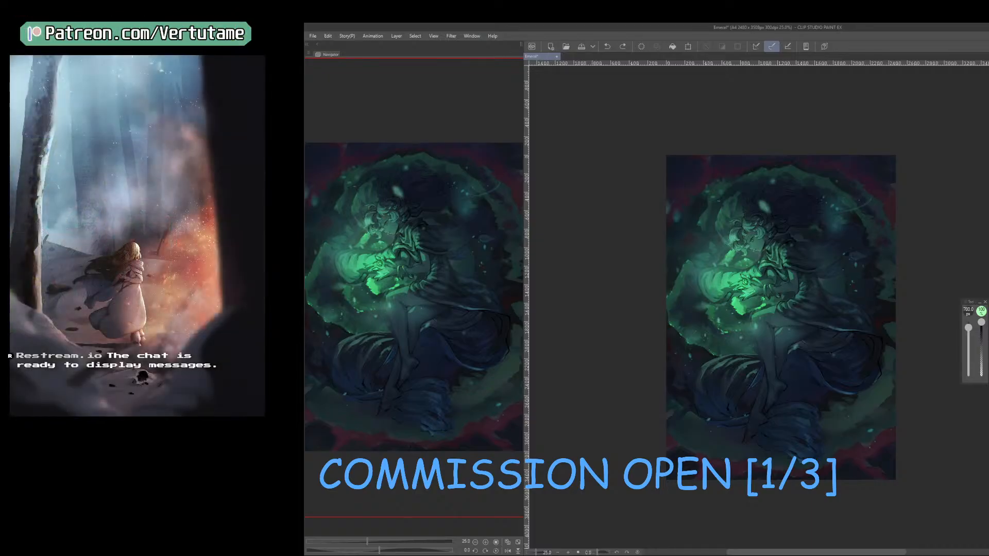
# Try broader green glow strokes around the sleeve and hands with the soft brush at 700 to 900 px.
pyautogui.moveTo(701, 231)
pyautogui.mouseDown()
pyautogui.moveTo(678, 280)
pyautogui.moveTo(685, 298)
pyautogui.mouseUp()
pyautogui.hotkey('ctrl', 'z')
pyautogui.moveTo(691, 230)
pyautogui.mouseDown()
pyautogui.moveTo(687, 292)
pyautogui.moveTo(708, 239)
pyautogui.moveTo(707, 299)
pyautogui.mouseUp()
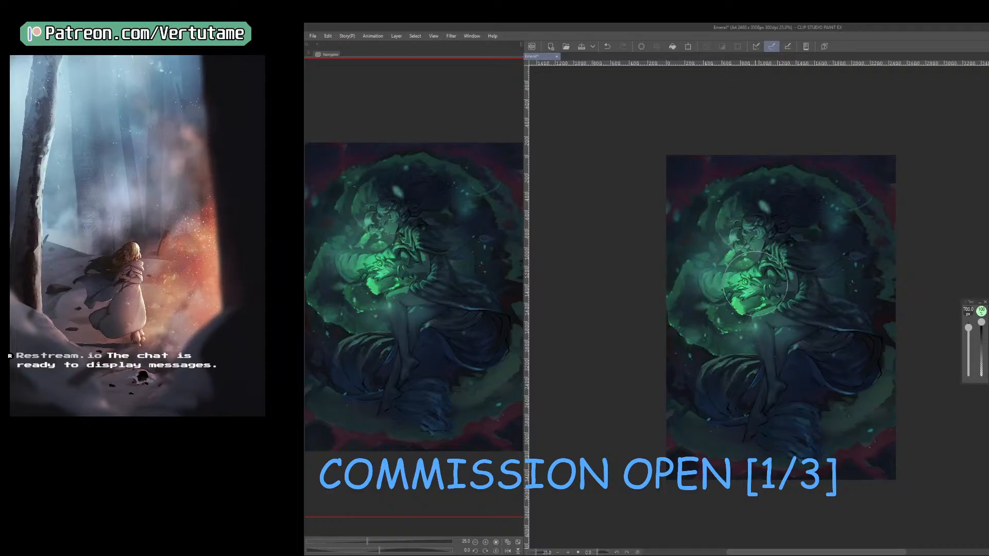
pyautogui.moveTo(969, 327); pyautogui.dragTo(969, 326)
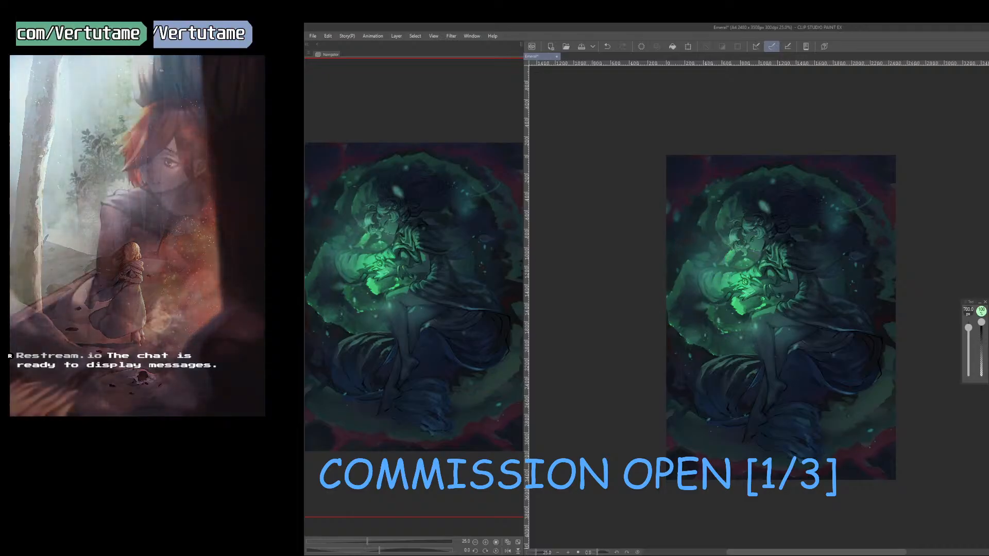
pyautogui.moveTo(707, 315)
pyautogui.mouseDown()
pyautogui.moveTo(736, 250)
pyautogui.moveTo(712, 357)
pyautogui.mouseUp()
pyautogui.hotkey('ctrl', 'z')
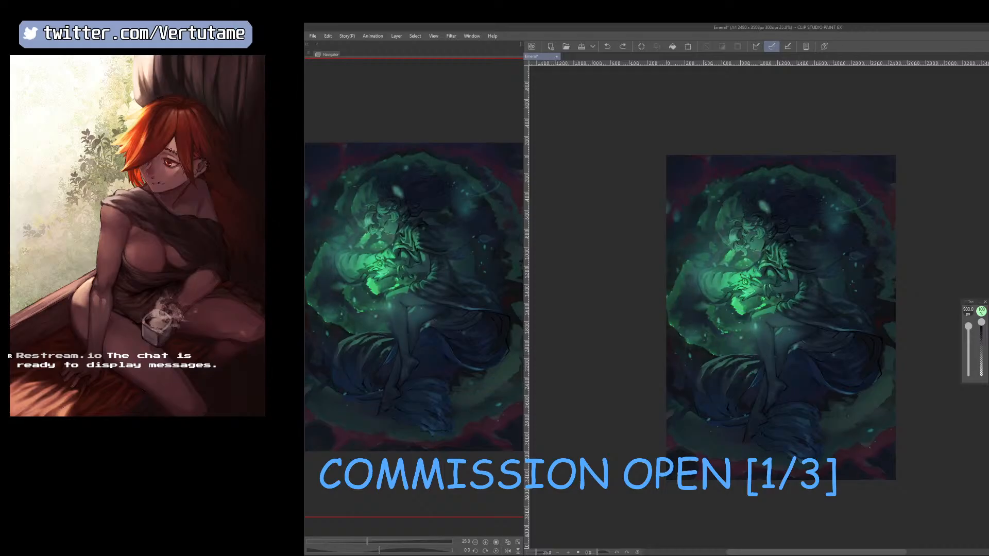
pyautogui.press('x')
pyautogui.moveTo(757, 253)
pyautogui.mouseDown()
pyautogui.moveTo(773, 279)
pyautogui.moveTo(711, 300)
pyautogui.moveTo(720, 300)
pyautogui.moveTo(700, 339)
pyautogui.moveTo(732, 319)
pyautogui.mouseUp()
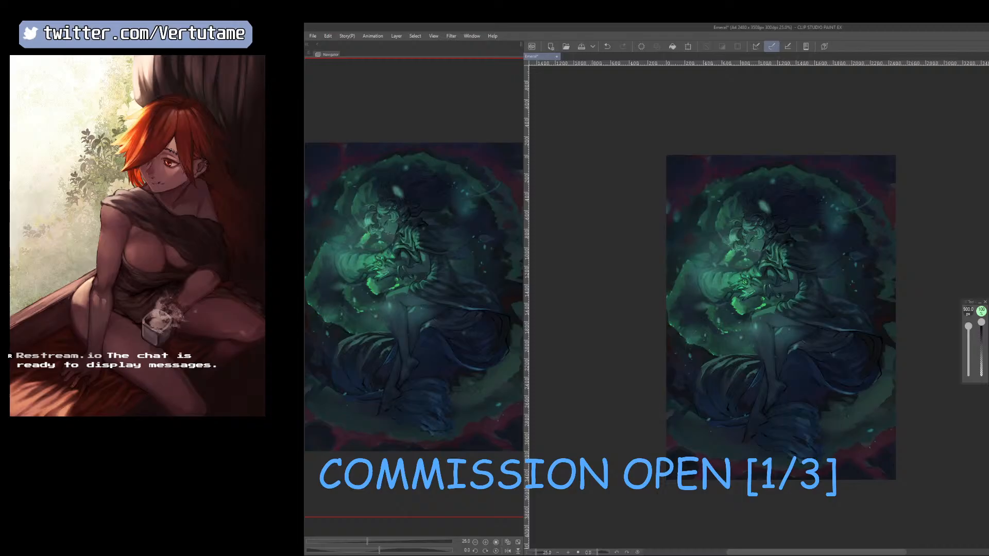
# Paint a soft green glow over the sleeve and hands, starting at 900 px and continuing with a smaller brush.
pyautogui.click(641, 46)
pyautogui.moveTo(734, 286); pyautogui.dragTo(747, 275)
pyautogui.press('[')
pyautogui.press('[')
pyautogui.press('[')
pyautogui.press('[')
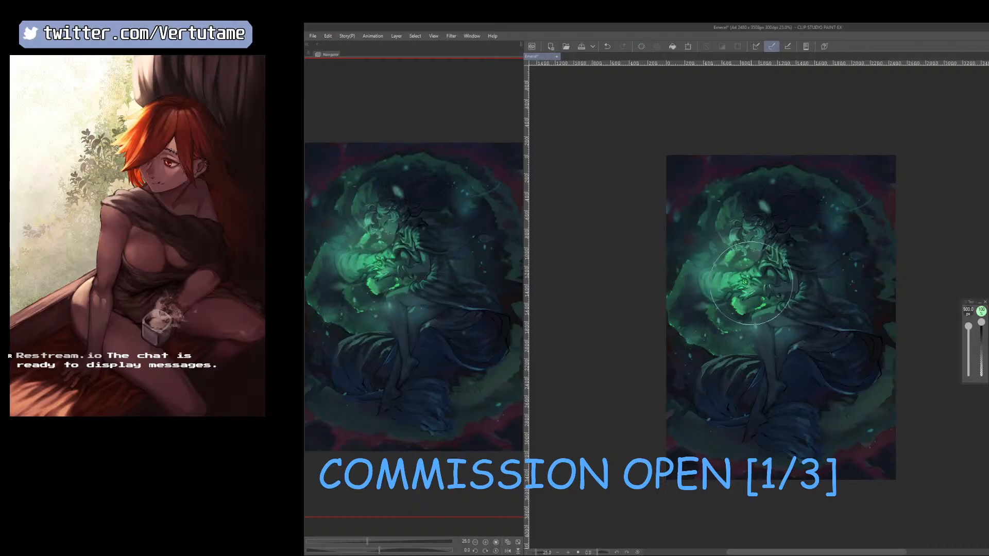
pyautogui.click(741, 282)
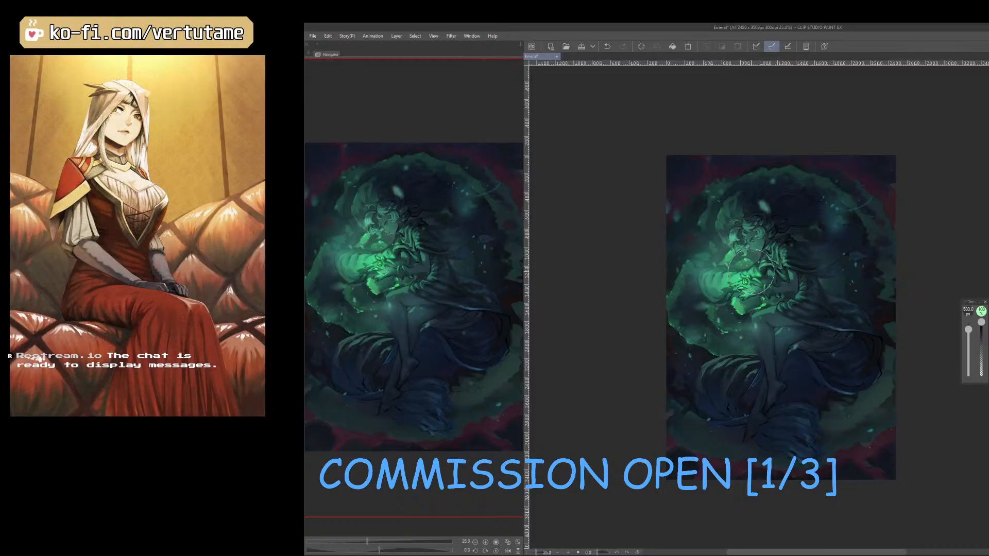
# Enlarge the brush to 900 px, try a broad green glow from the hands to the shoulder and undo the last stroke.
pyautogui.press(']')
pyautogui.press(']')
pyautogui.press(']')
pyautogui.press(']')
pyautogui.moveTo(757, 278); pyautogui.dragTo(774, 257)
pyautogui.hotkey('ctrl', 'z')
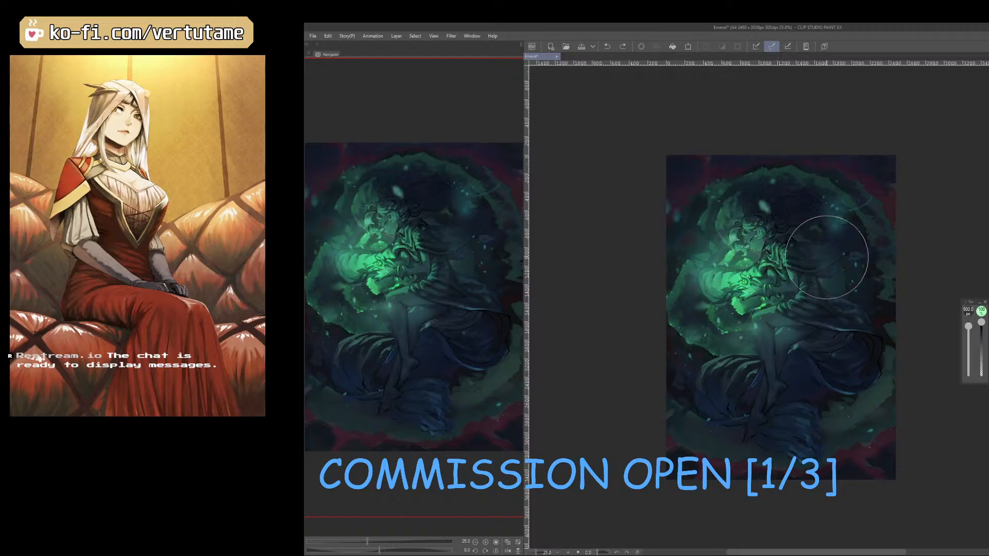
# Compare the illustration with and without the latest glow strokes by undoing and redoing them, and check the composition mirrored.
pyautogui.hotkey('ctrl', 'z')
pyautogui.hotkey('ctrl', 'z')
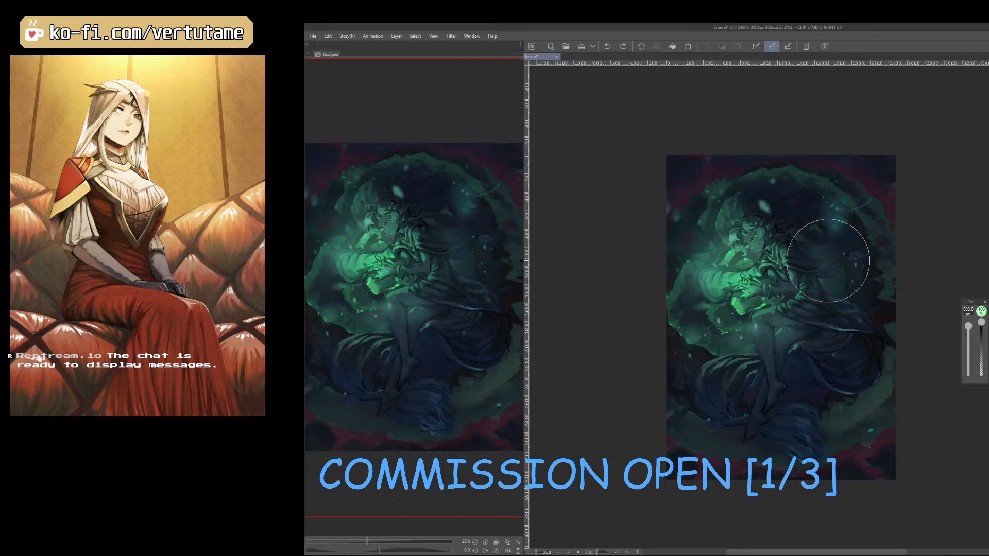
pyautogui.hotkey('ctrl', 'y')
pyautogui.hotkey('ctrl', 'y')
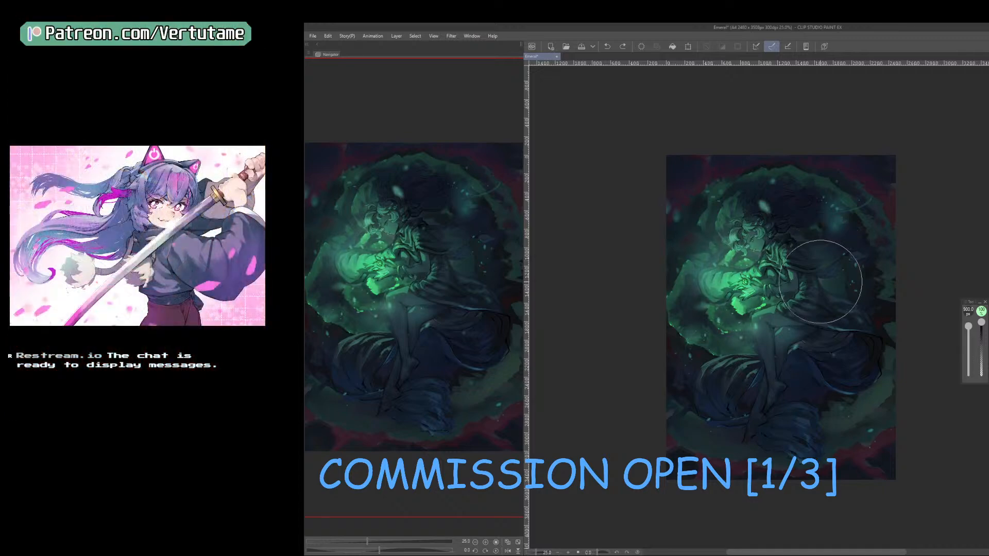
pyautogui.hotkey('ctrl', 'y')
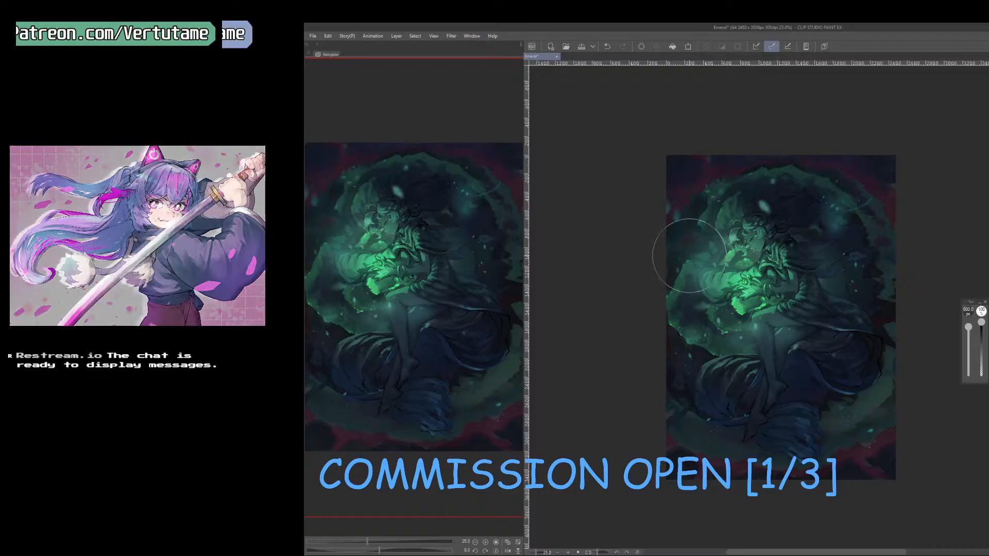
pyautogui.press('h')
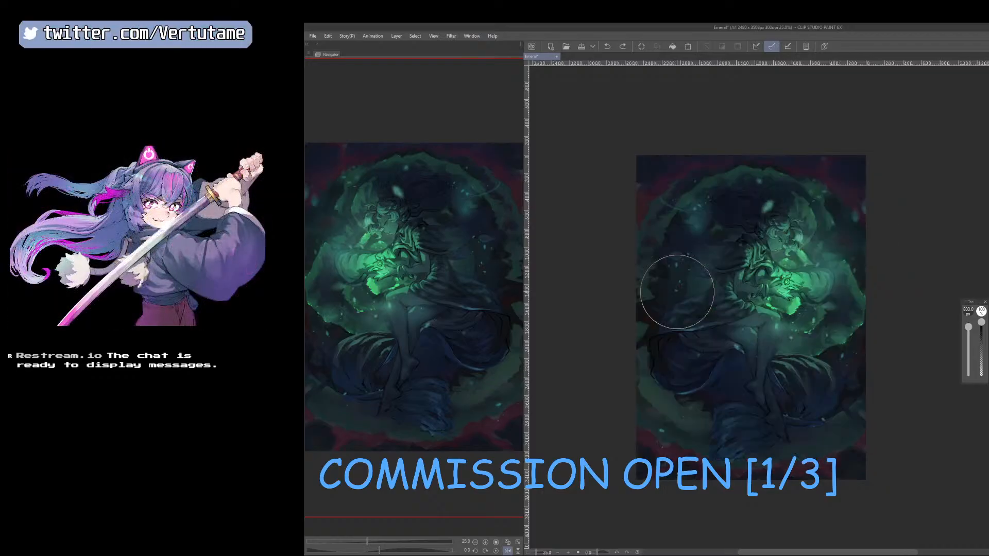
pyautogui.press('h')
# Examine the glow around the hands and sleeve up close by undoing and redoing the latest strokes.
pyautogui.scroll(1, 677, 292)
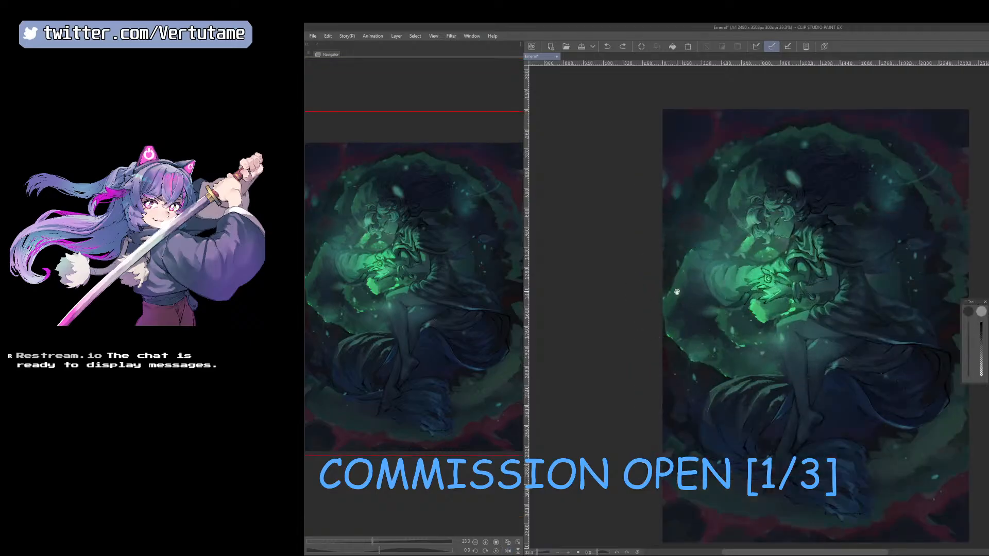
pyautogui.moveTo(677, 293); pyautogui.dragTo(649, 366)
pyautogui.scroll(1, 765, 465)
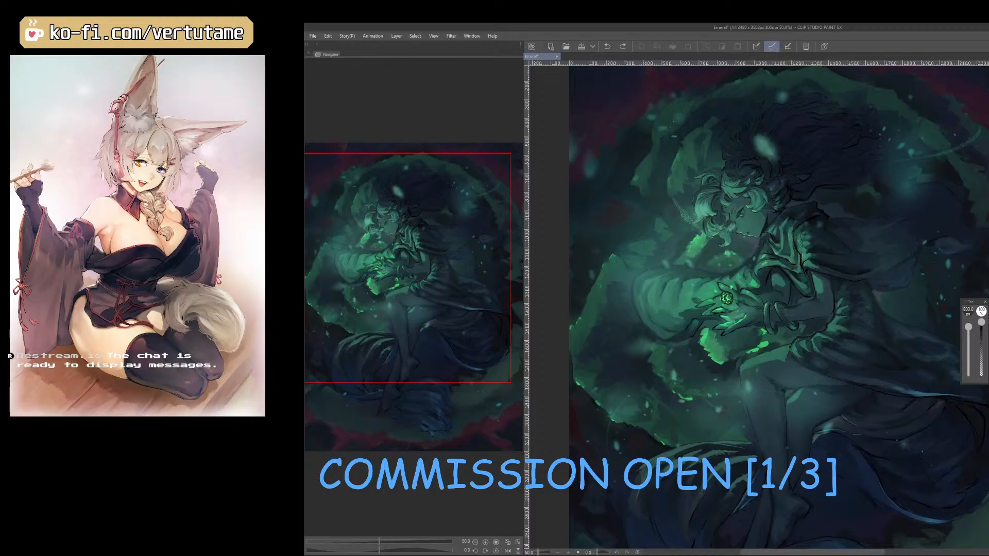
pyautogui.hotkey('ctrl', 'z')
pyautogui.hotkey('ctrl', 'y')
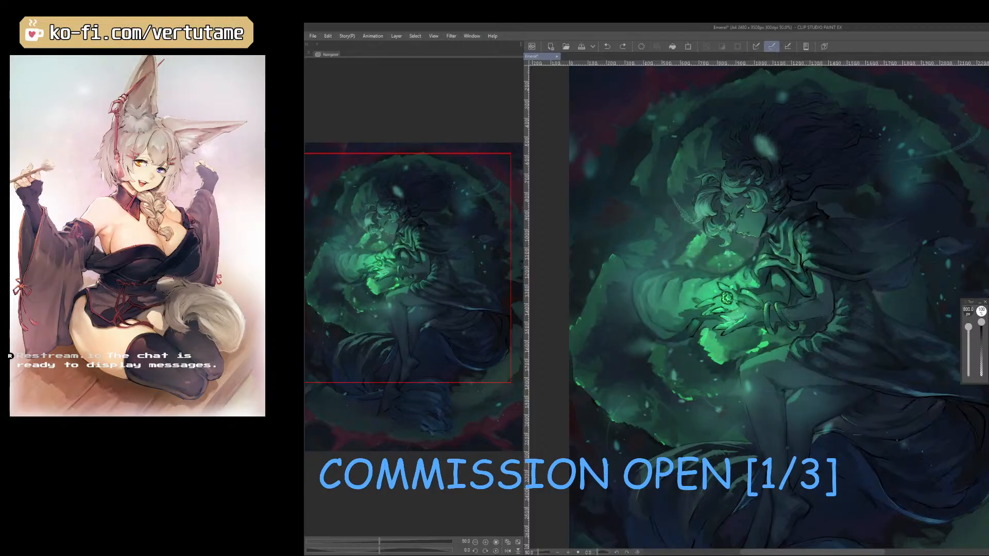
pyautogui.hotkey('ctrl', 'y')
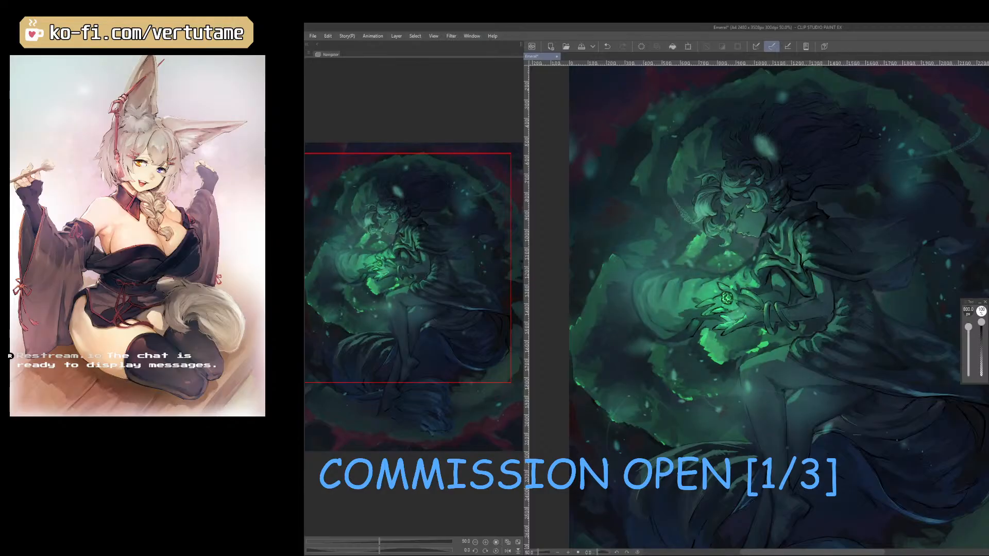
# Mirror the canvas view horizontally to check the whole composition and save the illustration.
pyautogui.hotkey('ctrl', '-')
pyautogui.press('h')
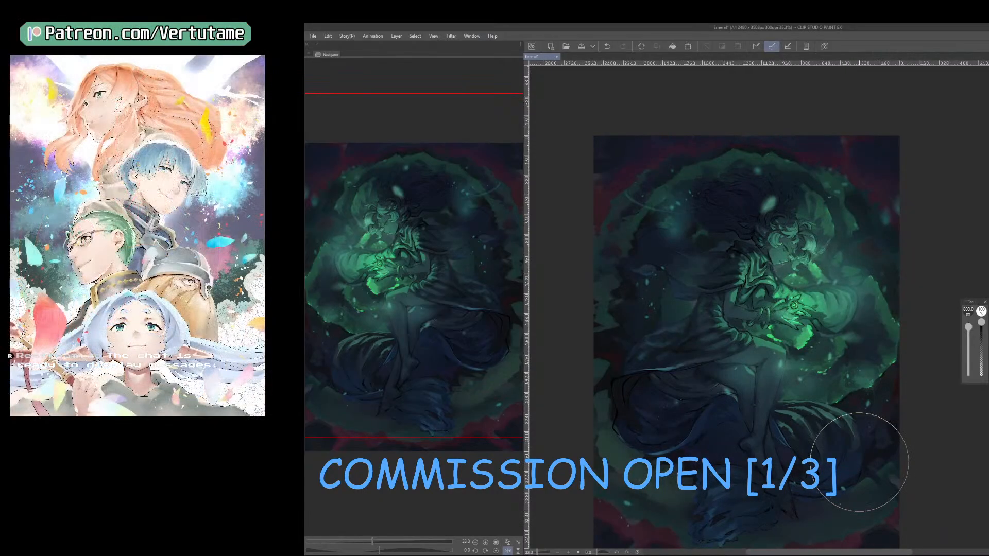
pyautogui.click(582, 46)
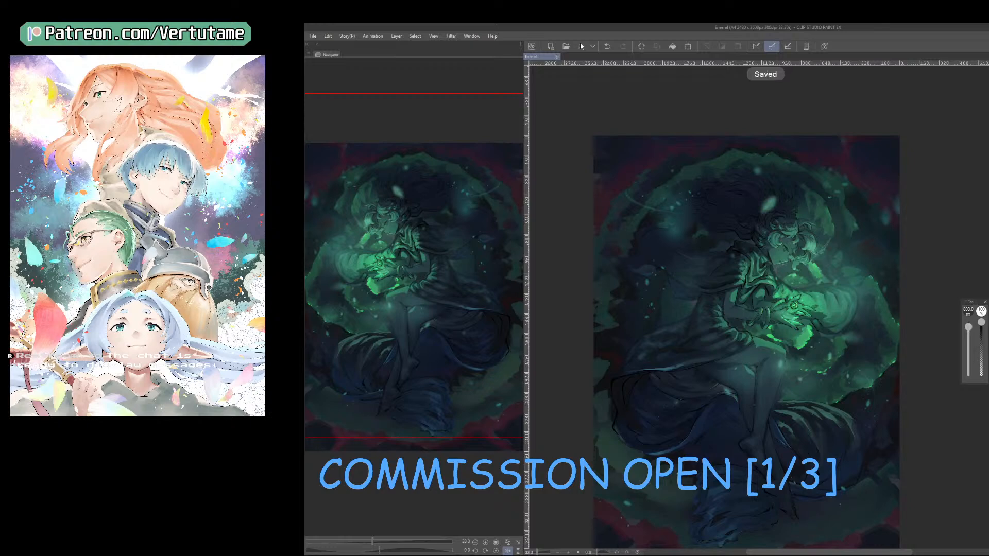
# Restore the unmirrored canvas view and capture a screen snip of the whole artwork.
pyautogui.scroll(-2, 636, 404)
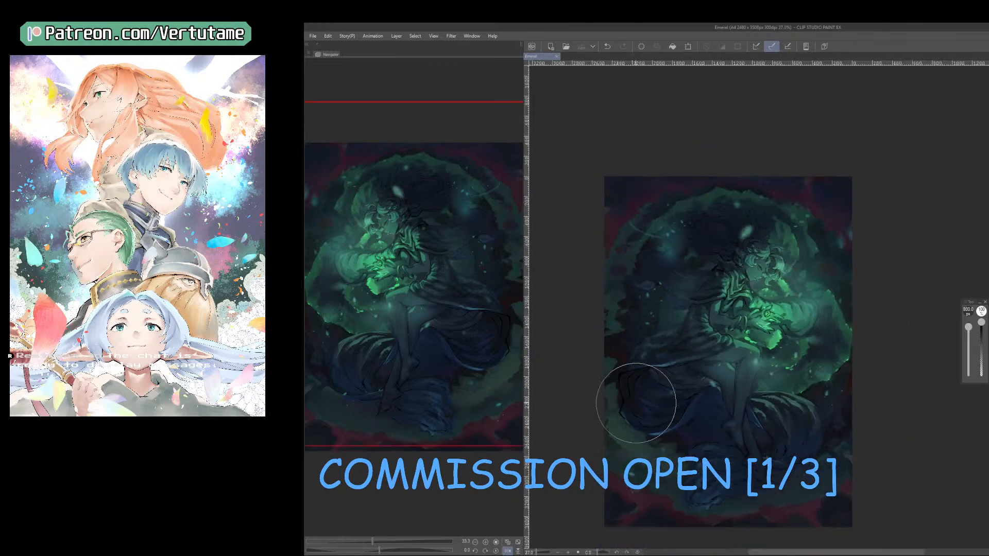
pyautogui.click(508, 551)
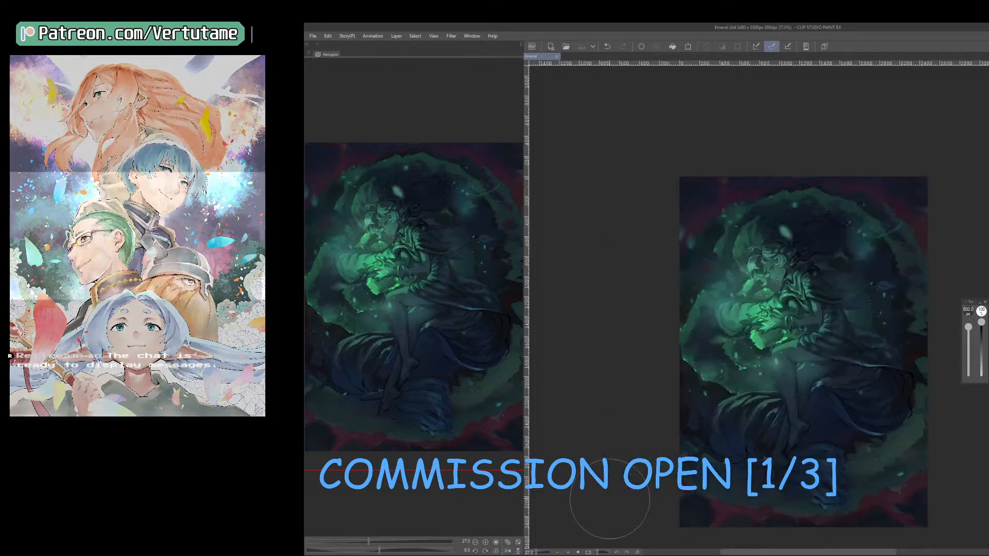
pyautogui.click(448, 291)
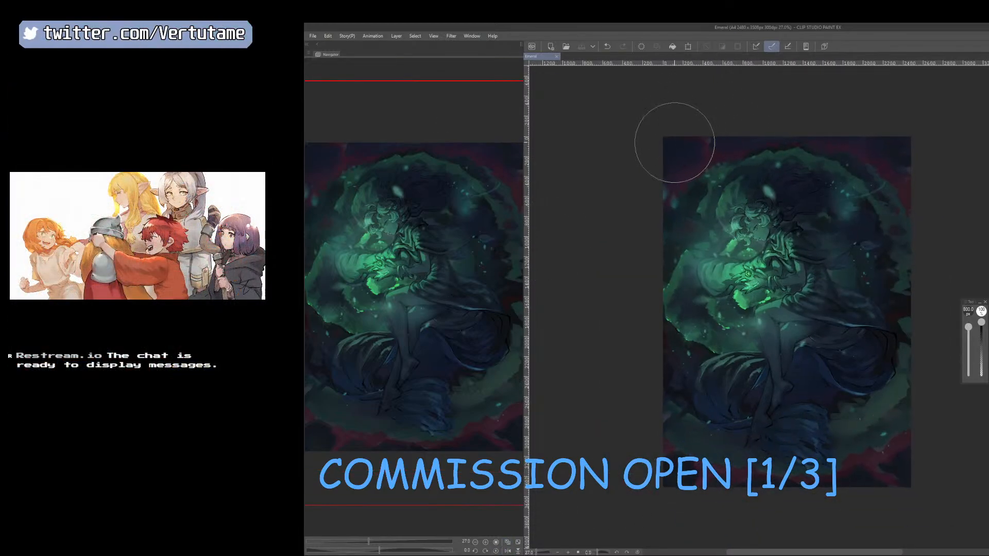
pyautogui.press('super+shift+s')
pyautogui.moveTo(659, 134); pyautogui.dragTo(922, 496)
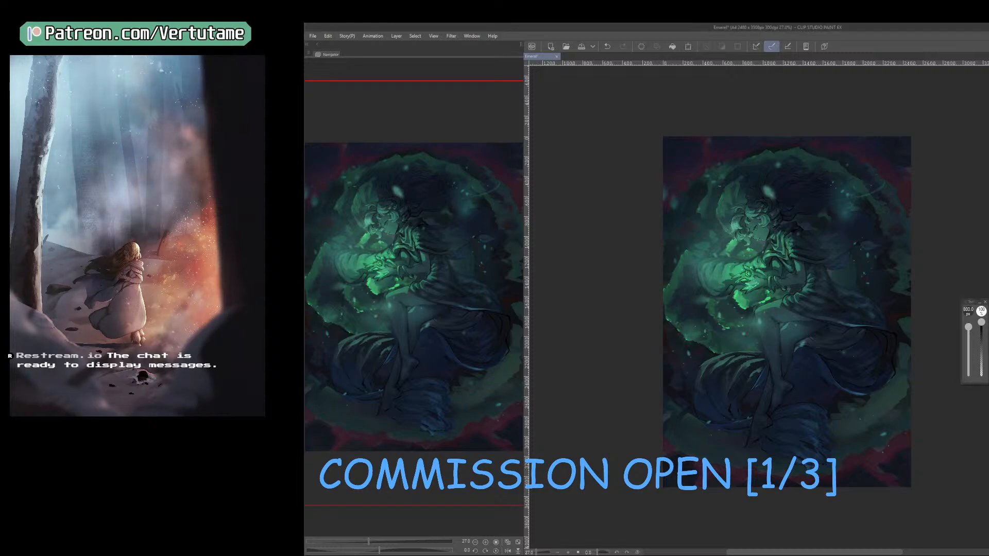
# Fade the green haze along the sleeve's outer edge with the soft brush, reducing its size to 500 px.
pyautogui.hotkey('ctrl', 'z')
pyautogui.hotkey('ctrl', 'y')
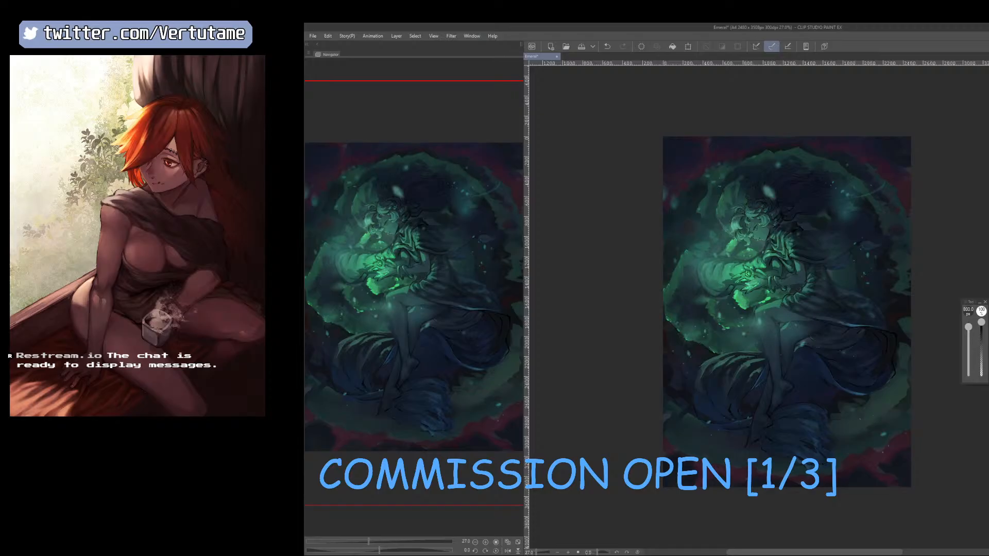
pyautogui.press('[')
pyautogui.moveTo(689, 277)
pyautogui.mouseDown()
pyautogui.moveTo(737, 266)
pyautogui.moveTo(727, 282)
pyautogui.moveTo(694, 264)
pyautogui.moveTo(729, 235)
pyautogui.moveTo(695, 266)
pyautogui.mouseUp()
pyautogui.hotkey('ctrl', 'z')
pyautogui.press('[')
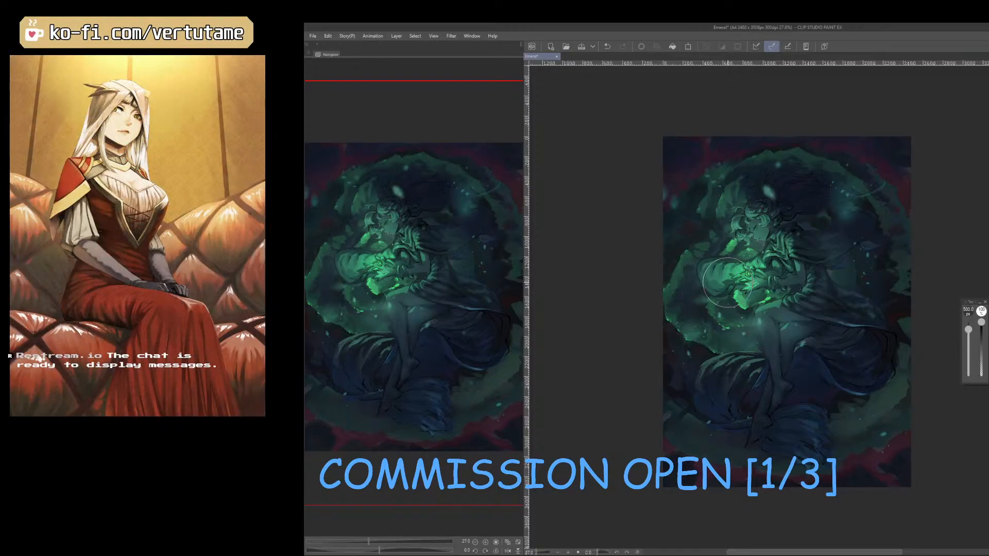
# Compare the illustration with and without the glow effects by undoing and redoing, and save the file.
pyautogui.press('[')
pyautogui.hotkey('ctrl', 'z')
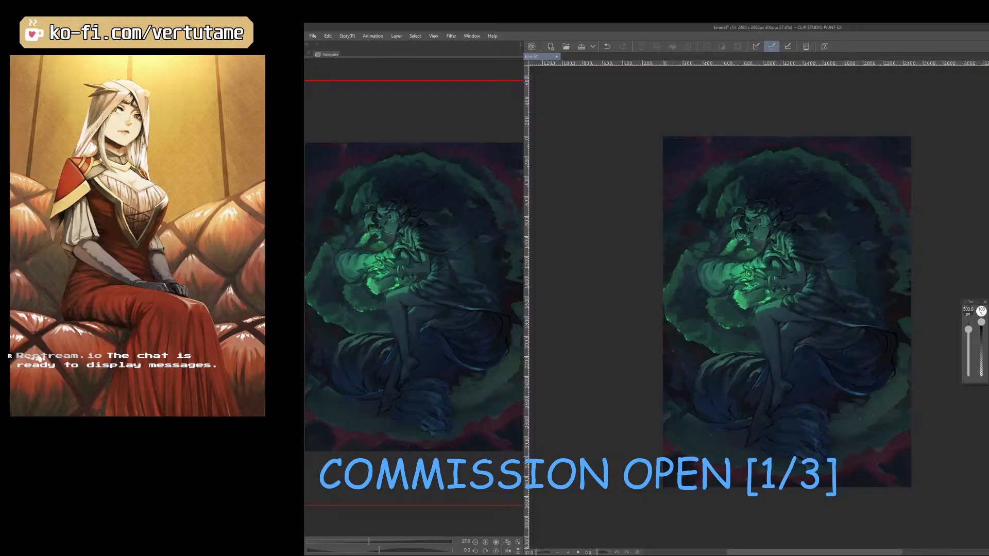
pyautogui.hotkey('ctrl', 'y')
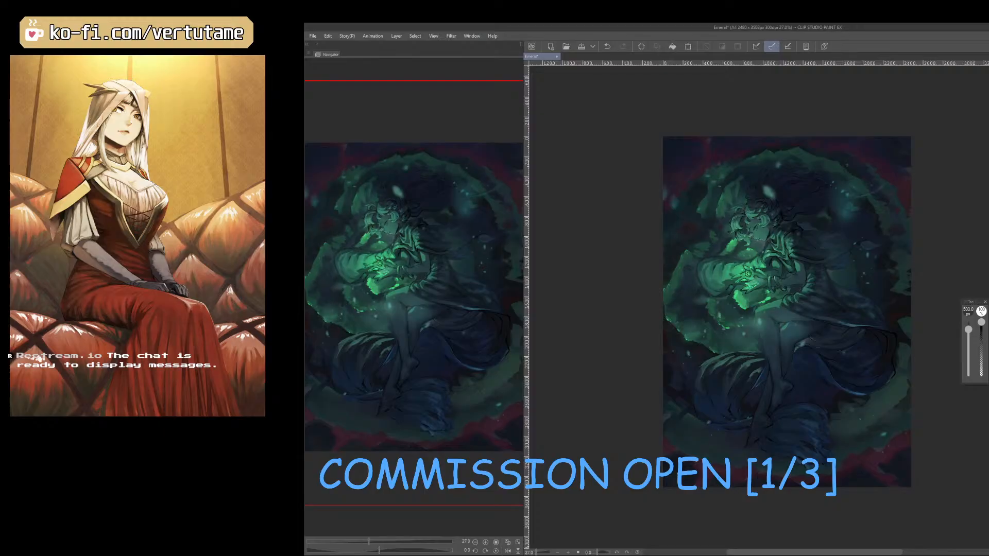
pyautogui.click(583, 46)
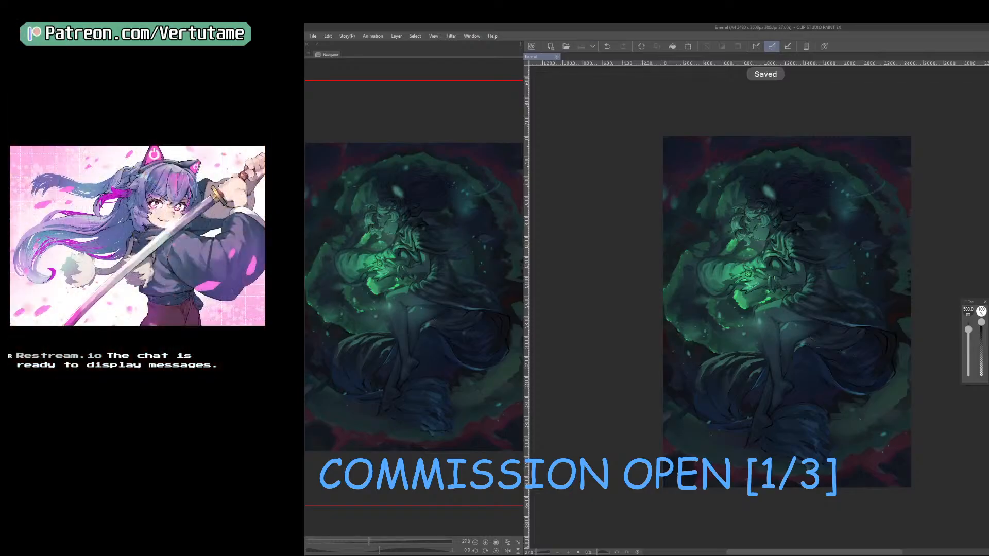
# Fade the glow over the face and front hair with the soft brush at 300 px, reducing it to 250 px.
pyautogui.scroll(8, 747, 219)
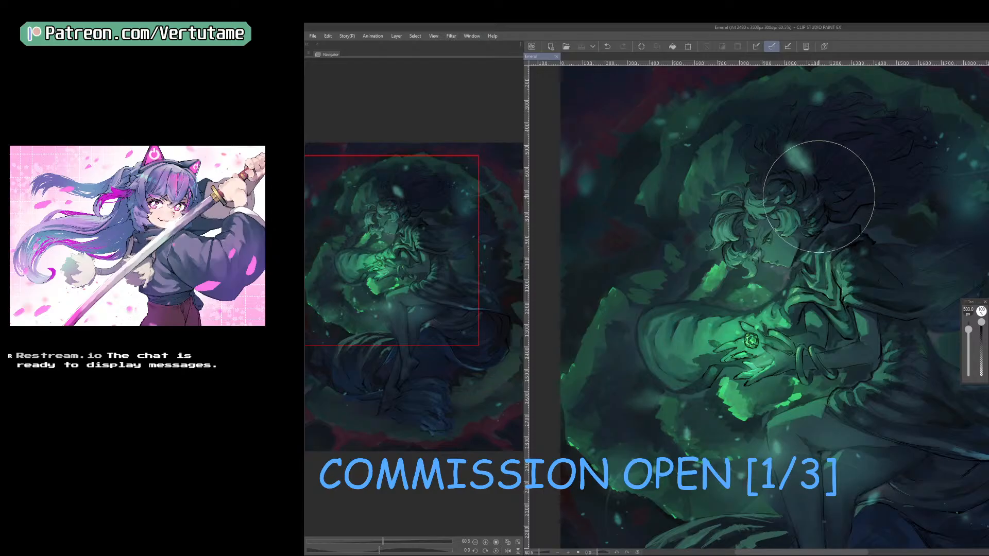
pyautogui.press('[')
pyautogui.press('[')
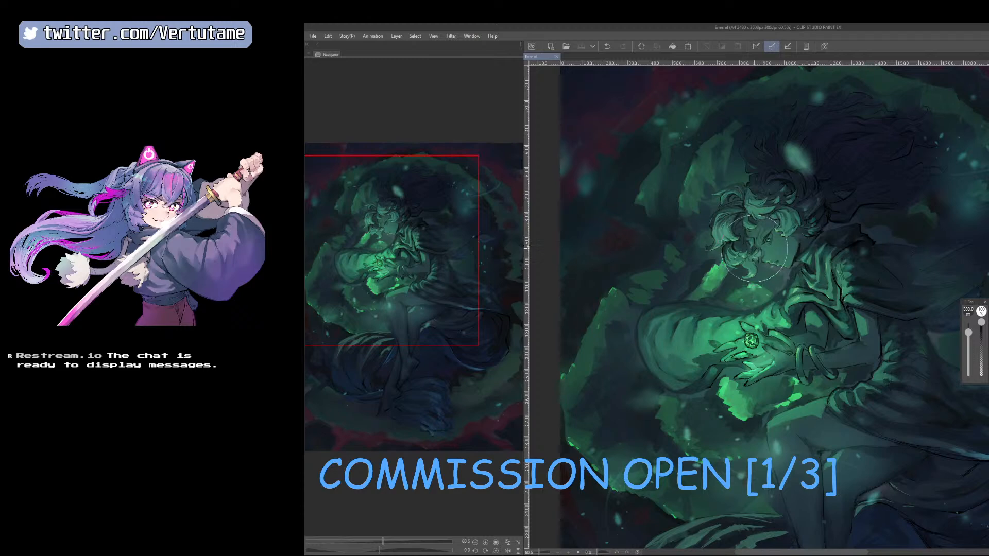
pyautogui.moveTo(755, 249); pyautogui.dragTo(739, 228)
pyautogui.press('[')
pyautogui.hotkey('ctrl', 'z')
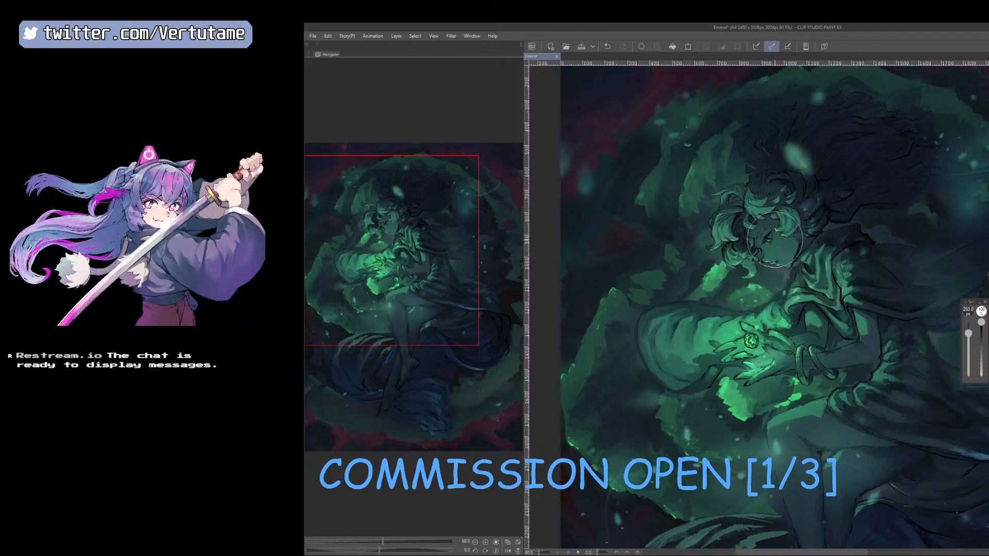
# Enlarge the soft brush to 350 px and soften the glow over the knees and lower cloak.
pyautogui.scroll(-2, 774, 240)
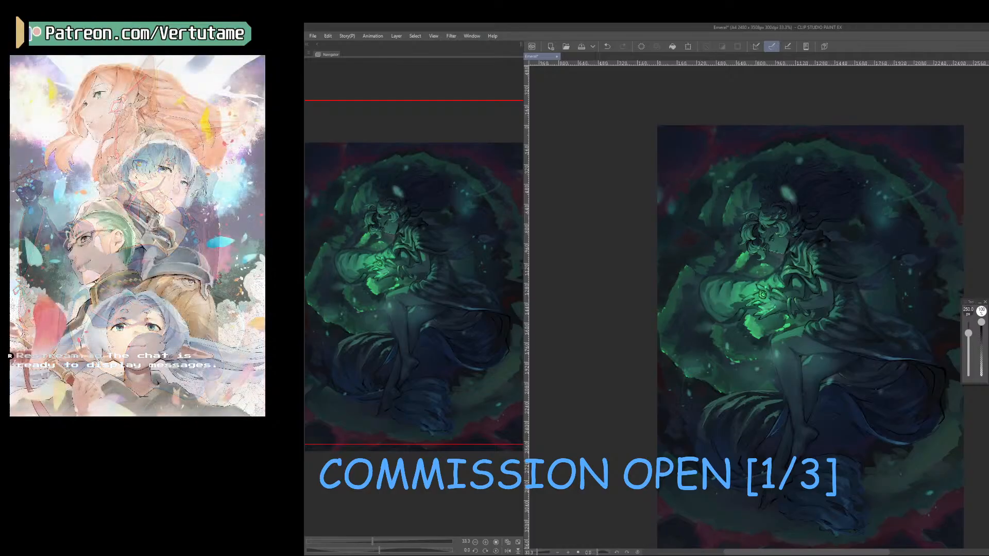
pyautogui.hotkey('ctrl', '-')
pyautogui.press(']')
pyautogui.press(']')
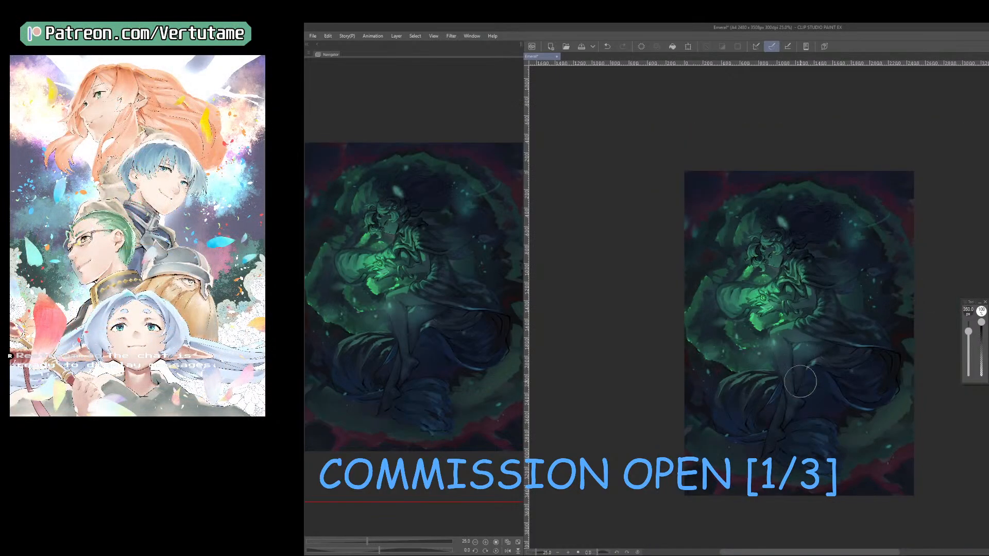
pyautogui.moveTo(812, 335); pyautogui.dragTo(802, 327)
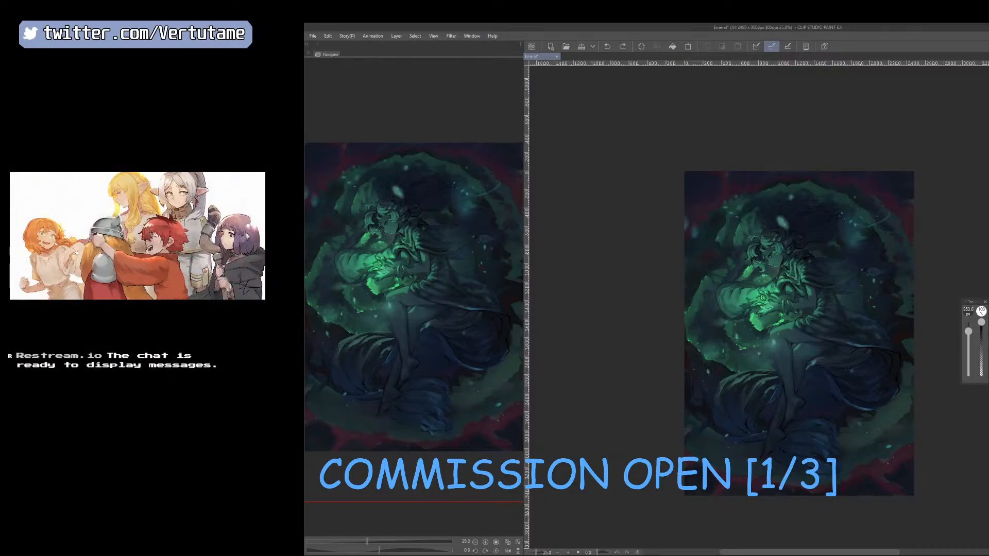
# Try a soft stroke on the background behind the figure's back and compare it by undoing and redoing.
pyautogui.moveTo(862, 251); pyautogui.dragTo(846, 269)
pyautogui.hotkey('ctrl', 'z')
pyautogui.hotkey('ctrl', 'y')
pyautogui.hotkey('ctrl', 'z')
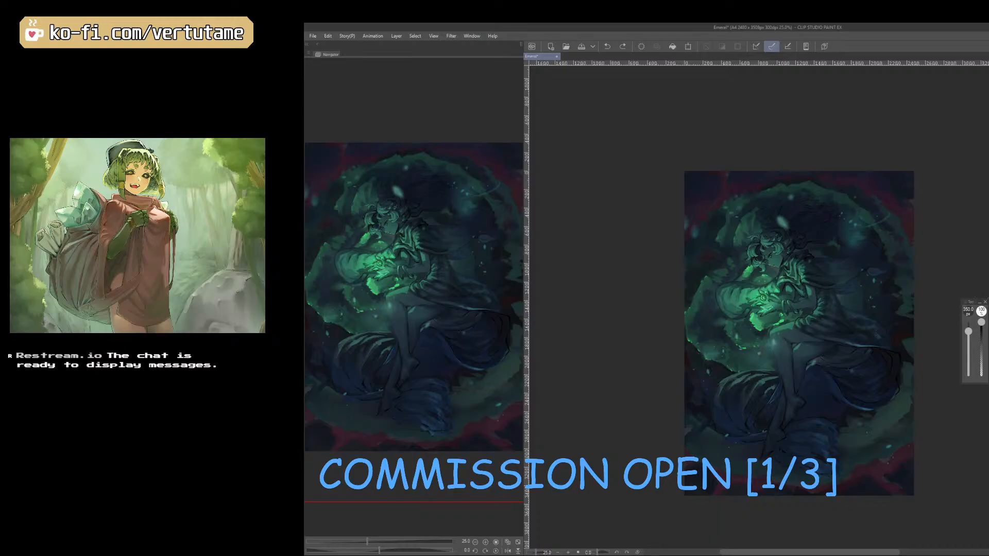
pyautogui.rightClick(845, 320)
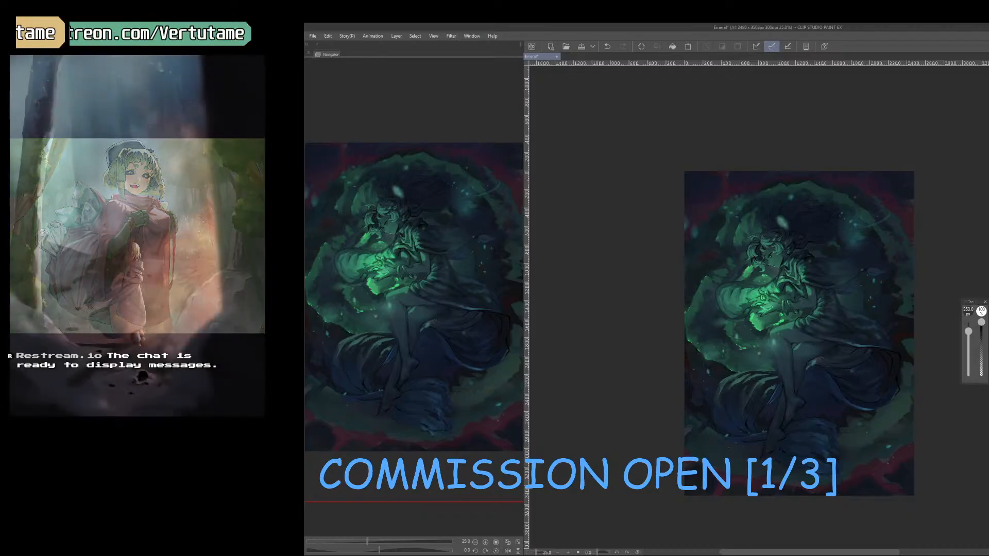
# Apply a light Gaussian blur to the current layer and save the illustration.
pyautogui.click(395, 36)
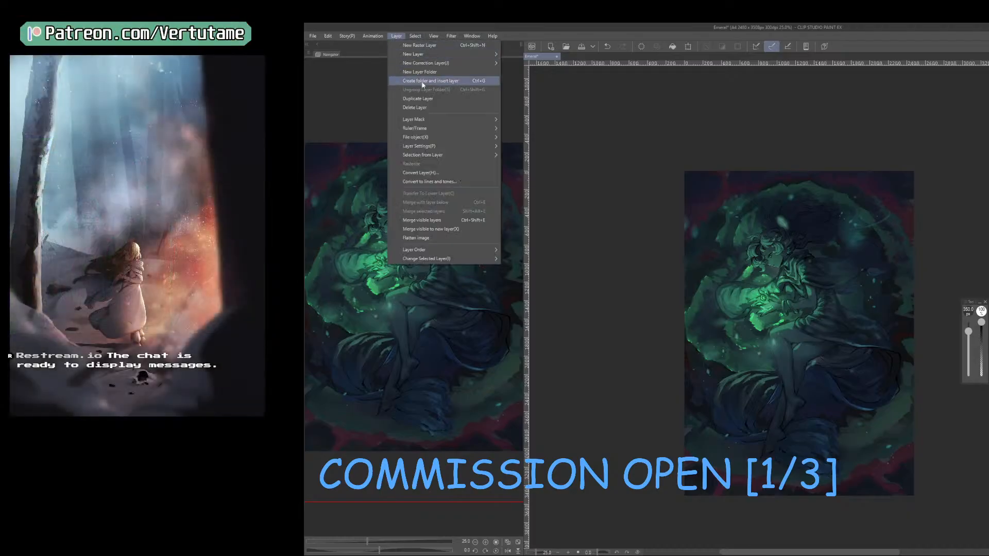
pyautogui.moveTo(489, 67)
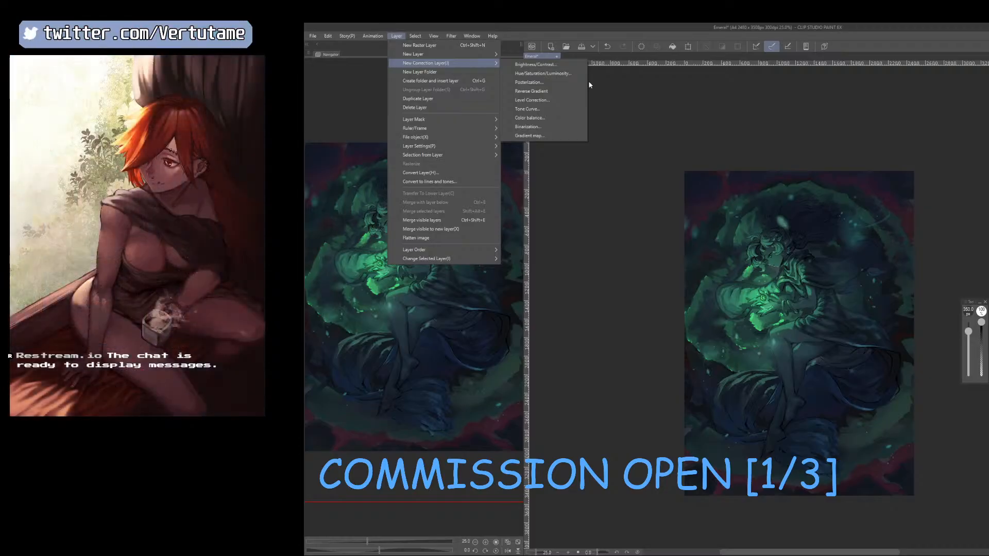
pyautogui.click(533, 88)
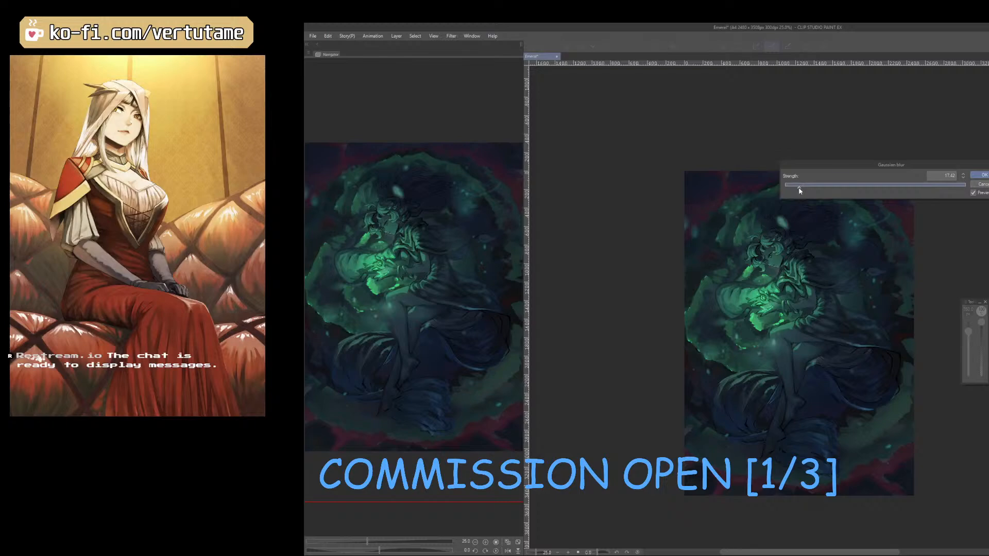
pyautogui.moveTo(801, 188); pyautogui.dragTo(796, 189)
pyautogui.click(983, 175)
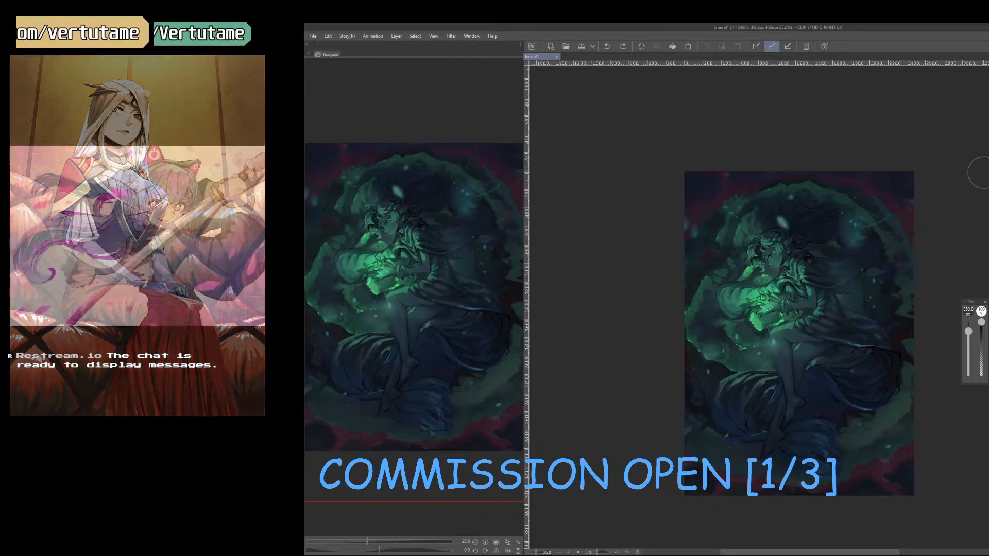
pyautogui.click(581, 46)
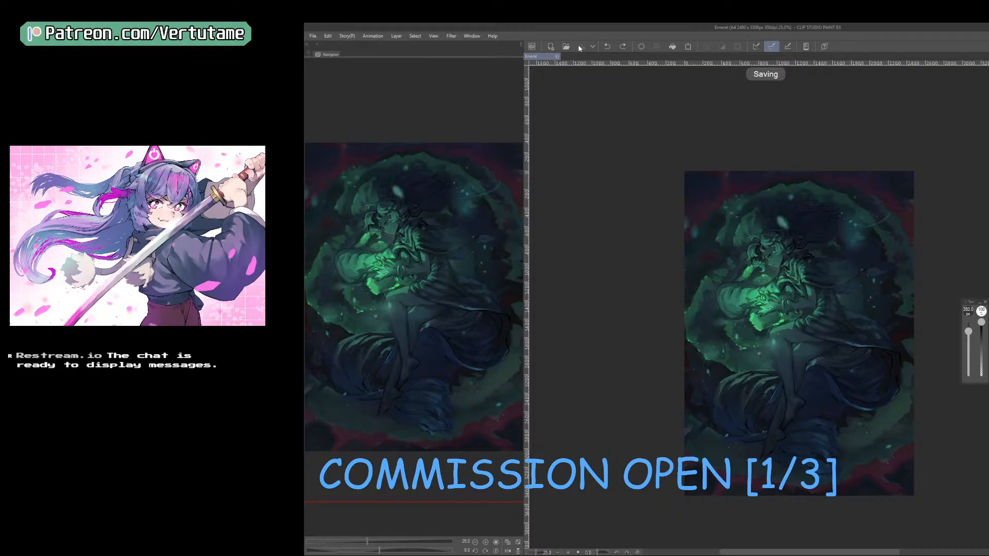
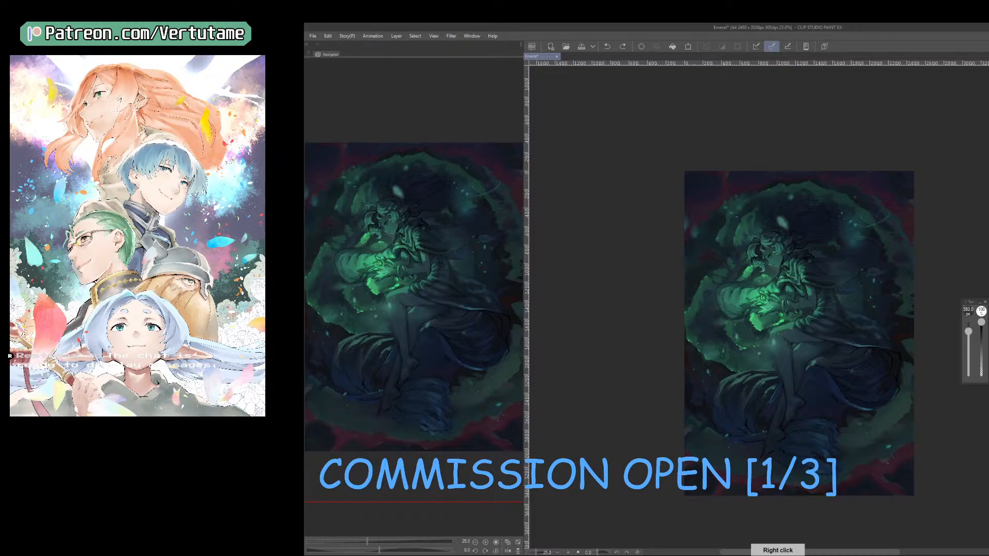
# Enlarge the soft brush to 1100 px and fade the floating light specks over the figure's head, arms and knees.
pyautogui.hotkey('ctrl', 'y')
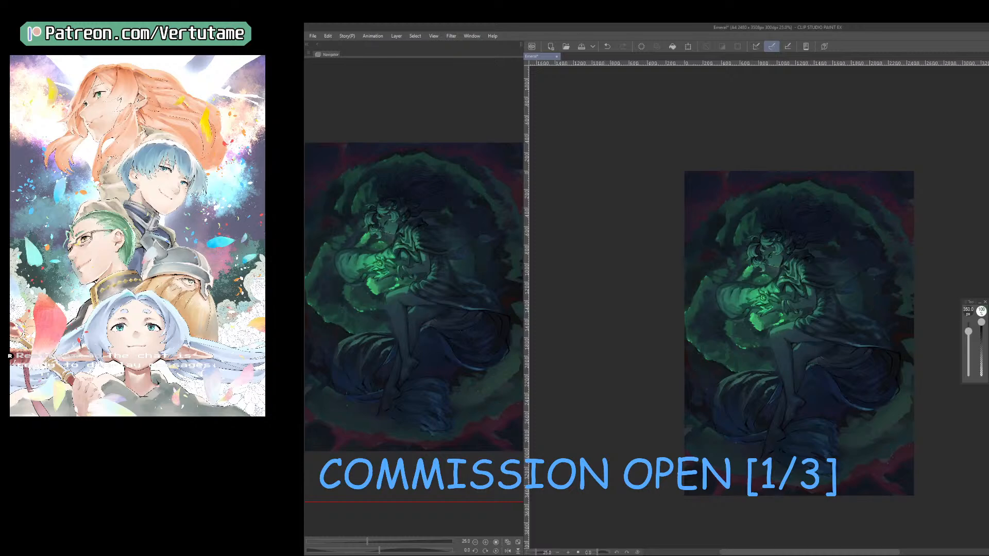
pyautogui.rightClick(816, 164)
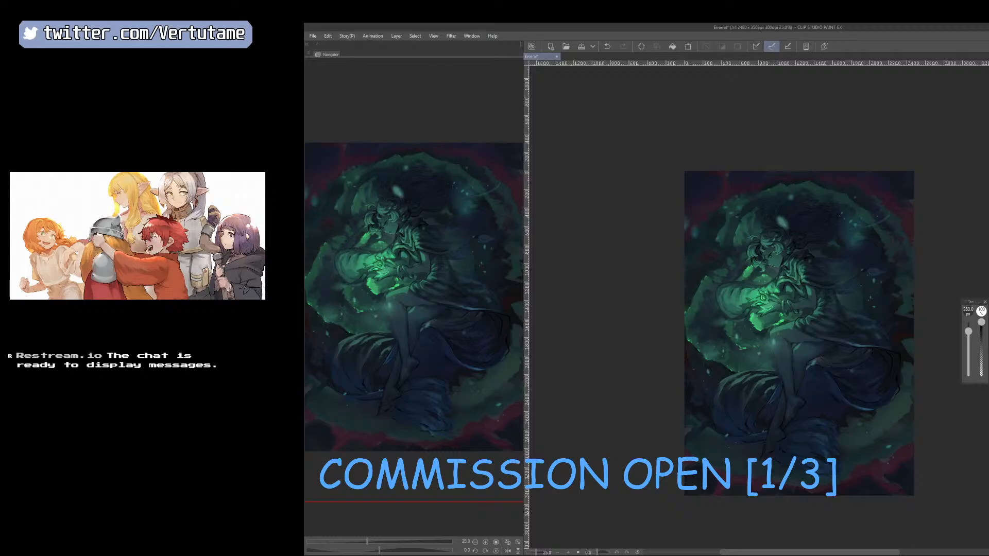
pyautogui.press(']')
pyautogui.press(']')
pyautogui.press(']')
pyautogui.press(']')
pyautogui.press(']')
pyautogui.press(']')
pyautogui.press(']')
pyautogui.press(']')
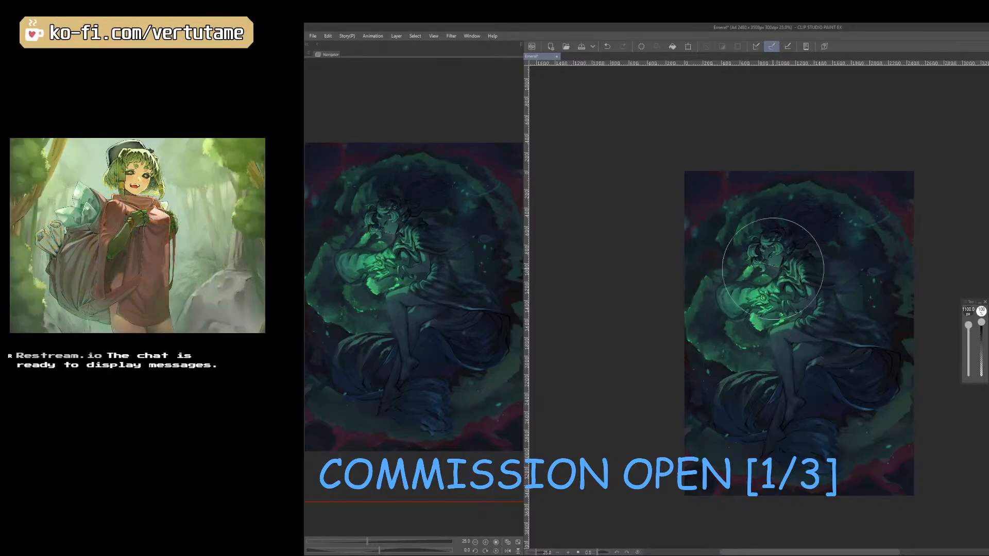
pyautogui.hotkey('ctrl', 'z')
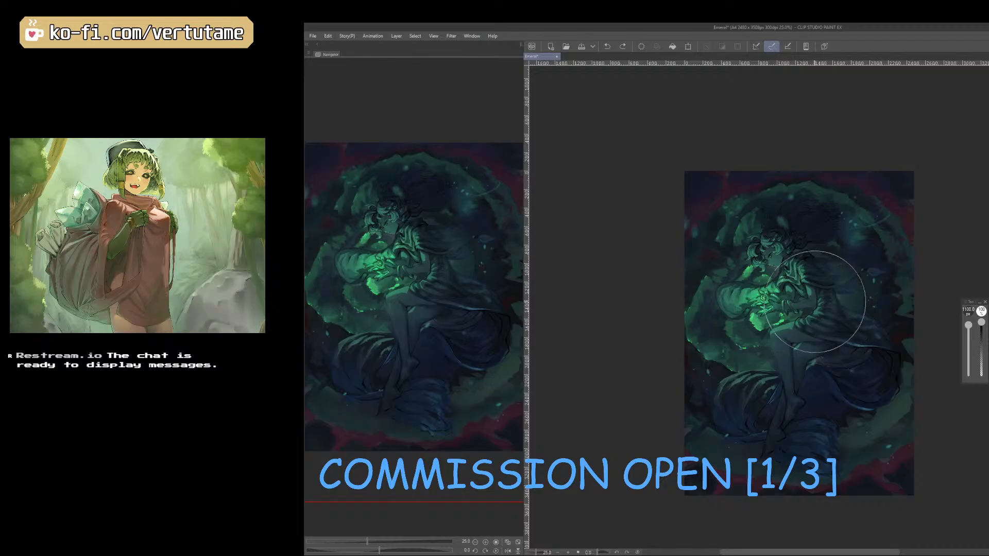
pyautogui.moveTo(796, 240); pyautogui.dragTo(787, 350)
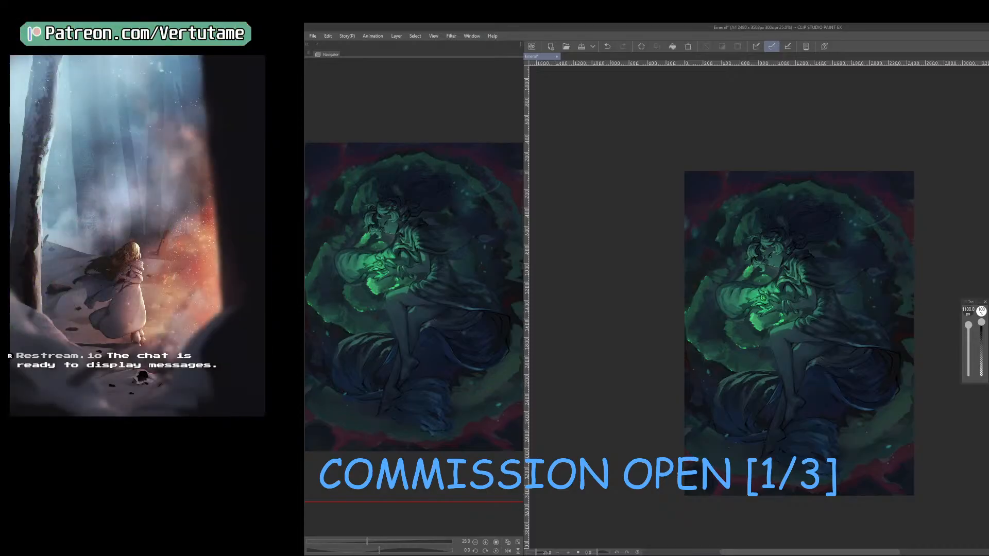
# Draw small angular shard outlines around the glowing gem and fingers with a fine dark line, redrawing the unsatisfactory strokes.
pyautogui.press('[')
pyautogui.hotkey('ctrl', '+')
pyautogui.hotkey('ctrl', '+')
pyautogui.hotkey('ctrl', '+')
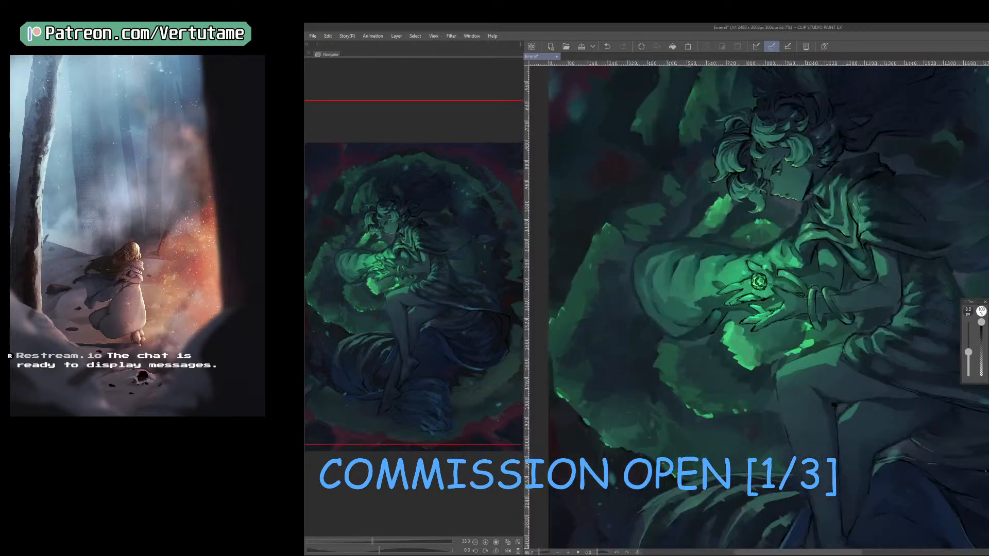
pyautogui.hotkey('ctrl', '+')
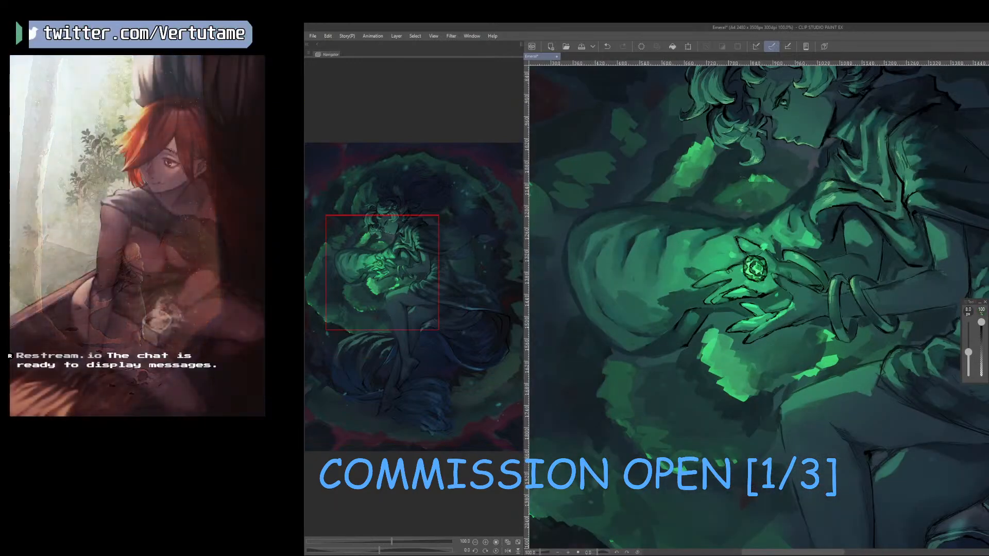
pyautogui.press('[')
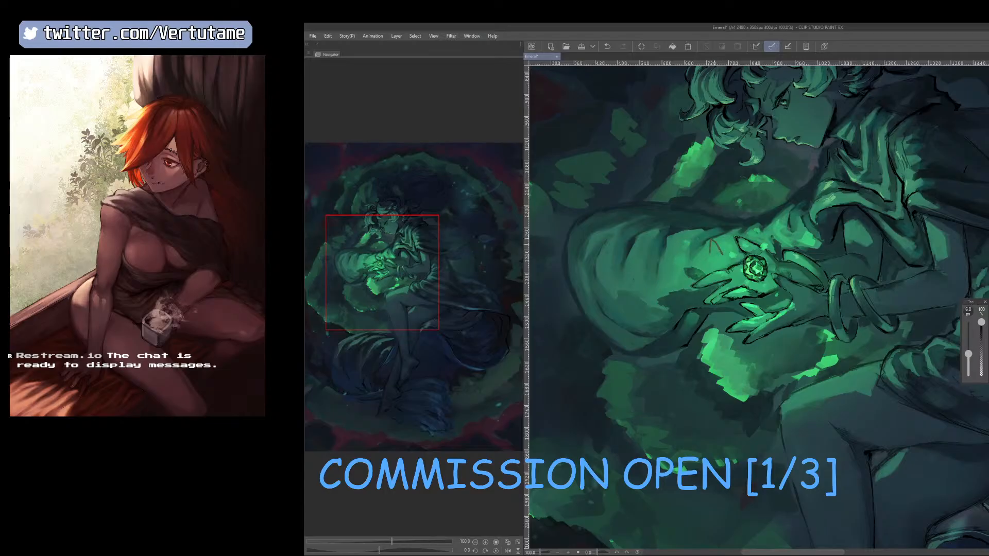
pyautogui.hotkey('ctrl', 'z')
pyautogui.moveTo(690, 227)
pyautogui.mouseDown()
pyautogui.moveTo(700, 248)
pyautogui.moveTo(736, 248)
pyautogui.moveTo(723, 287)
pyautogui.moveTo(731, 278)
pyautogui.mouseUp()
pyautogui.moveTo(731, 276); pyautogui.dragTo(733, 285)
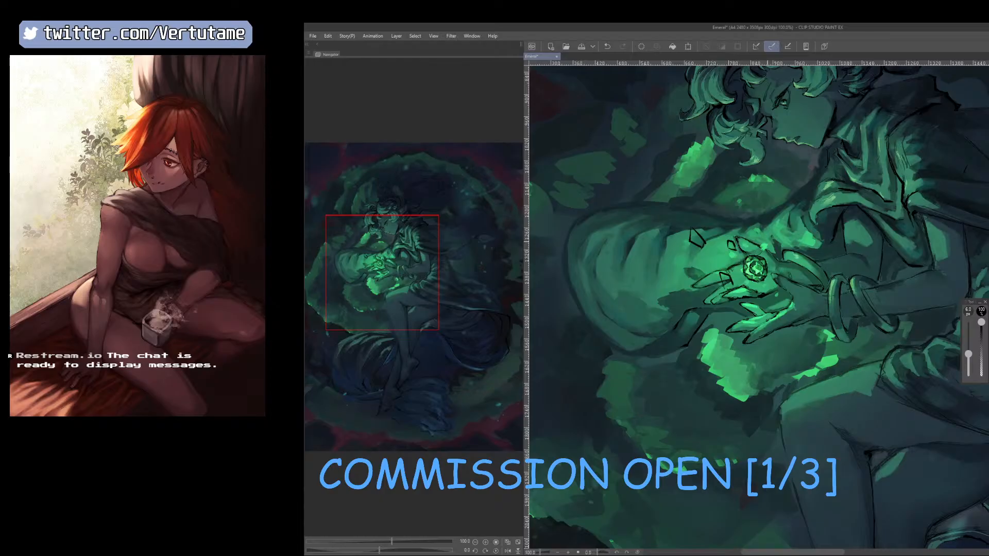
pyautogui.moveTo(773, 226); pyautogui.dragTo(769, 246)
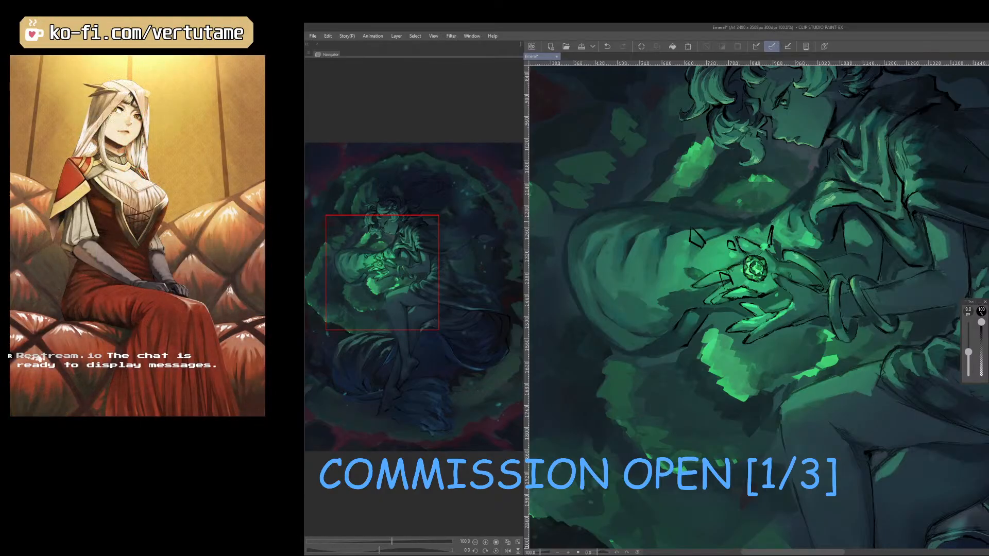
pyautogui.hotkey('ctrl', 'z')
pyautogui.moveTo(769, 236); pyautogui.dragTo(772, 245)
# Clean up the shard lines near the gem with the eraser and draw more shard outlines above the sleeve and hands.
pyautogui.press('e')
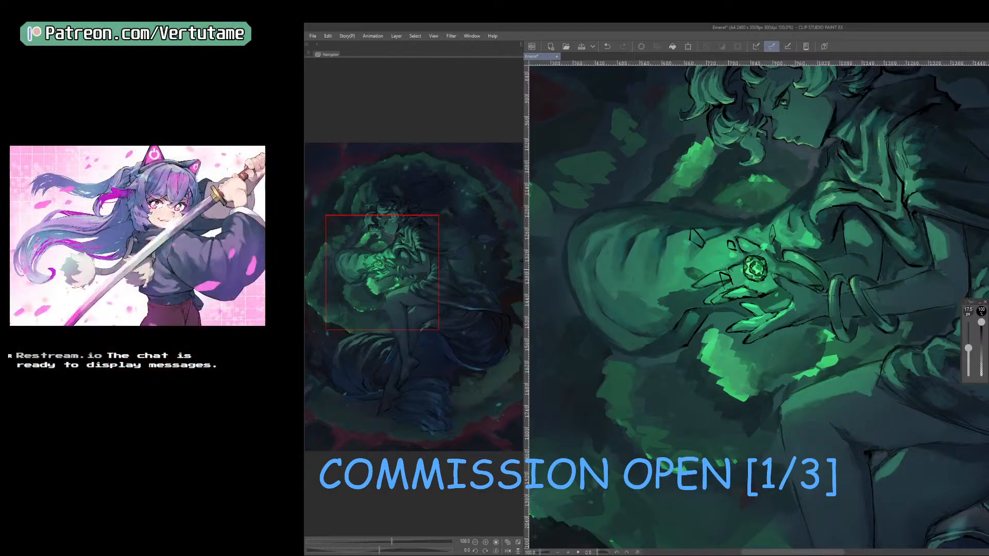
pyautogui.moveTo(723, 273); pyautogui.dragTo(769, 292)
pyautogui.press('p')
pyautogui.moveTo(802, 223)
pyautogui.mouseDown()
pyautogui.moveTo(793, 230)
pyautogui.moveTo(801, 239)
pyautogui.moveTo(788, 239)
pyautogui.moveTo(784, 300)
pyautogui.mouseUp()
pyautogui.hotkey('ctrl', 'z')
pyautogui.moveTo(726, 254)
pyautogui.mouseDown()
pyautogui.moveTo(734, 282)
pyautogui.moveTo(730, 256)
pyautogui.mouseUp()
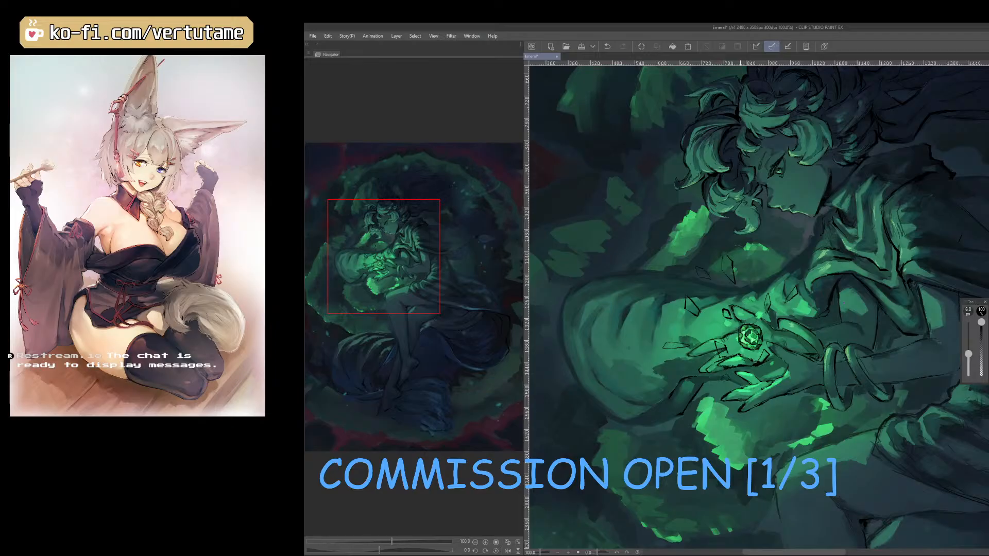
# Try selecting the area outside the shard outlines, inspect the outlines up close and clear the selection.
pyautogui.press('w')
pyautogui.click(872, 326)
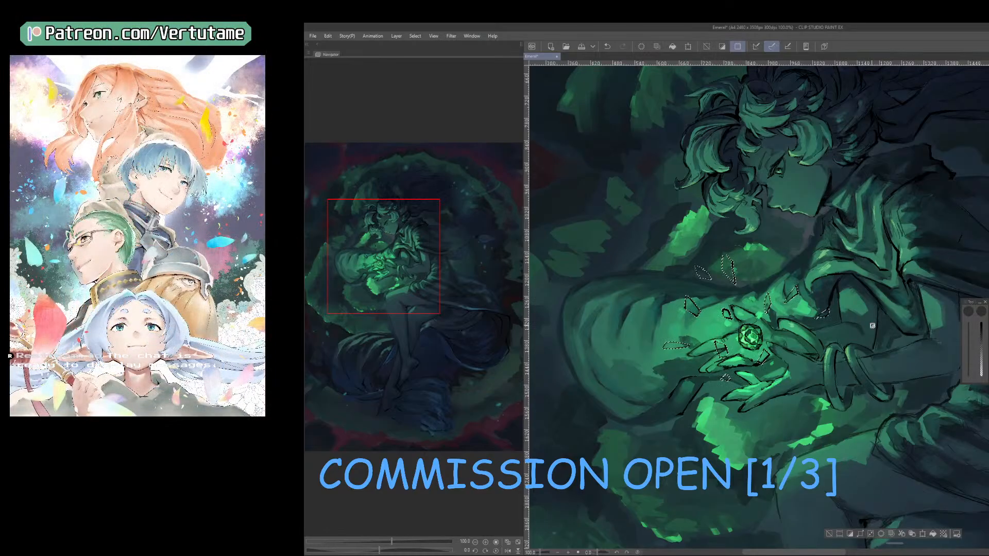
pyautogui.hotkey('ctrl', 'z')
pyautogui.scroll(3, 872, 325)
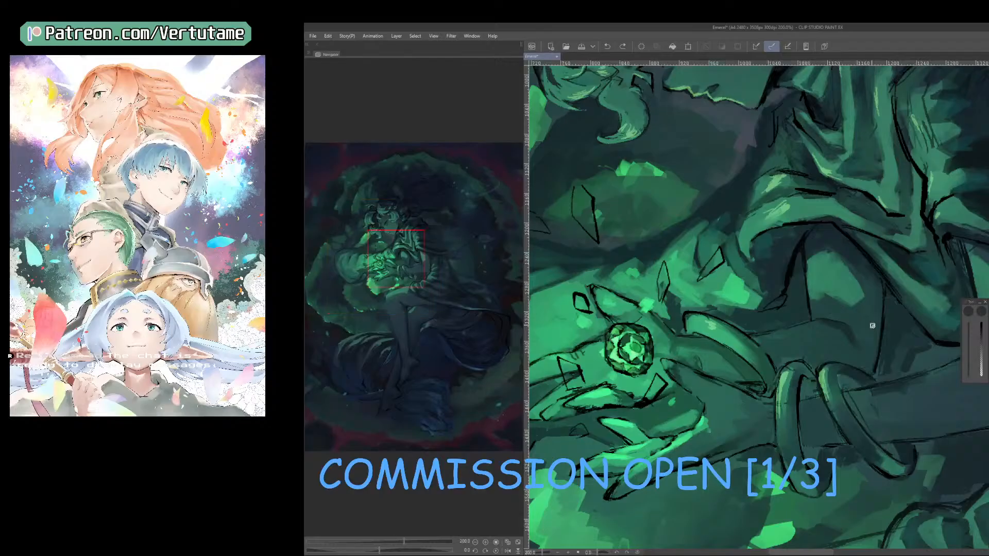
pyautogui.press('b')
pyautogui.scroll(-4, 582, 187)
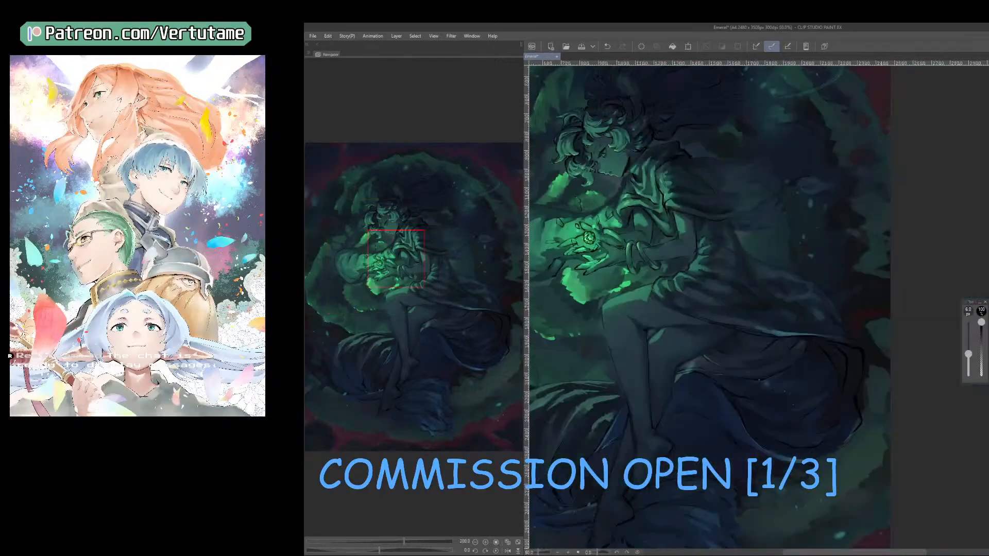
pyautogui.hotkey('ctrl', 'y')
pyautogui.scroll(2, 663, 241)
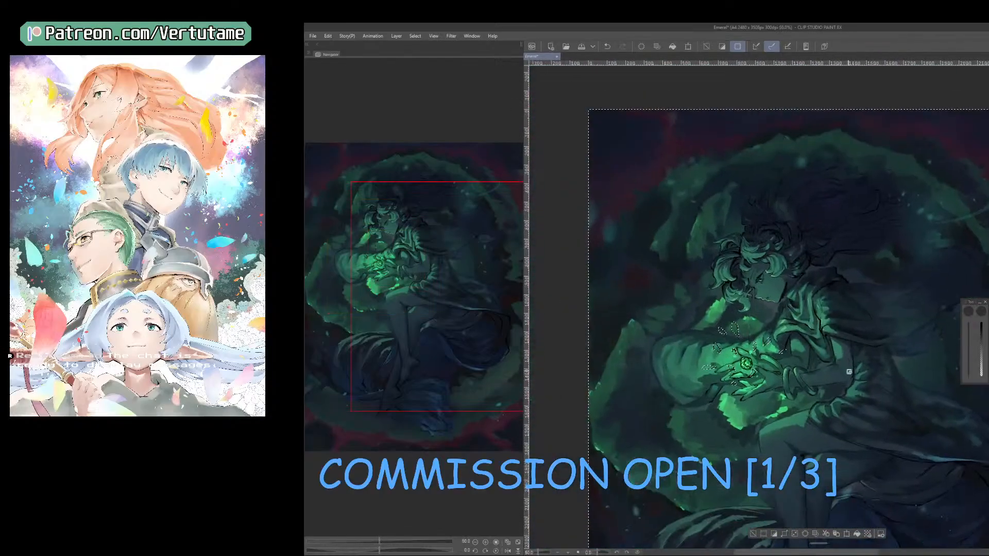
pyautogui.scroll(2, 849, 372)
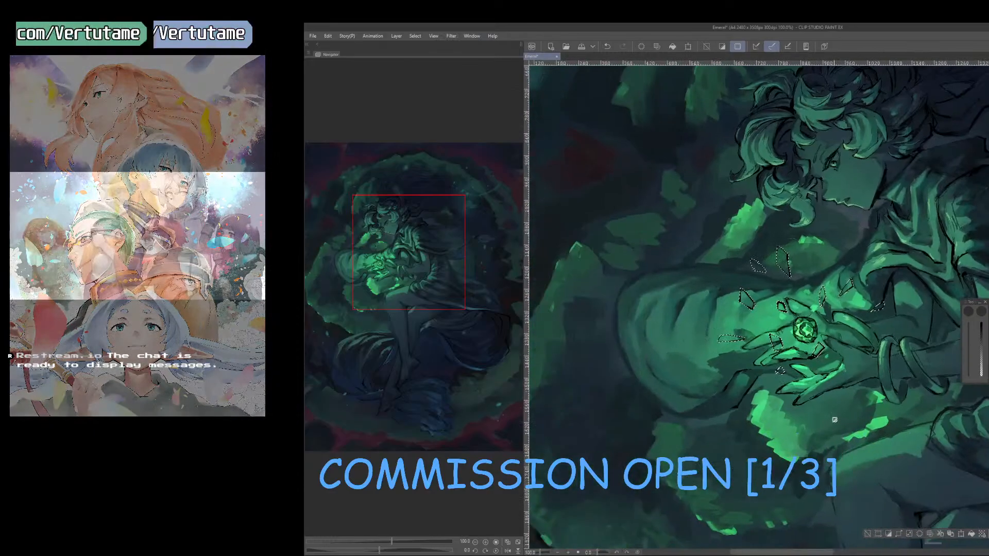
pyautogui.press('b')
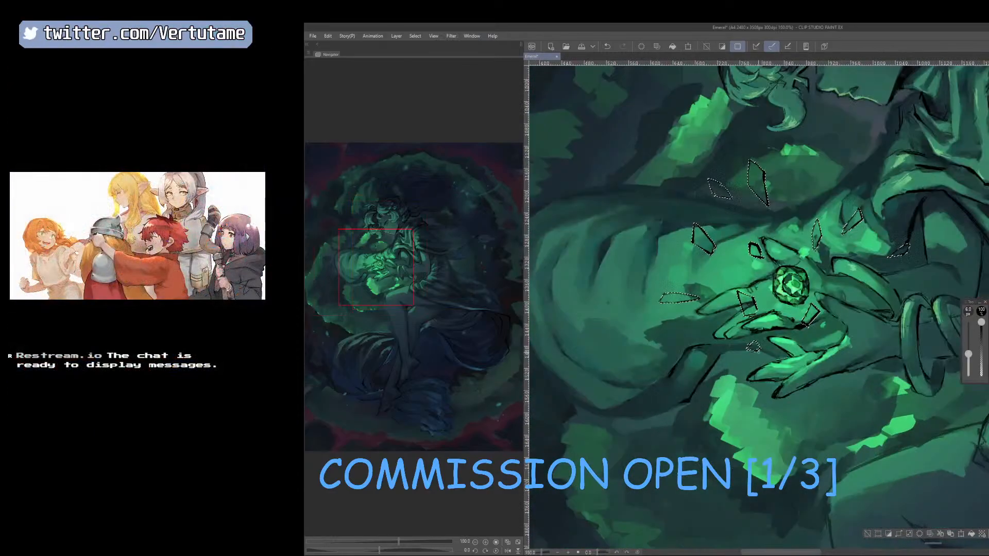
pyautogui.hotkey('ctrl', 'd')
pyautogui.scroll(-1, 761, 357)
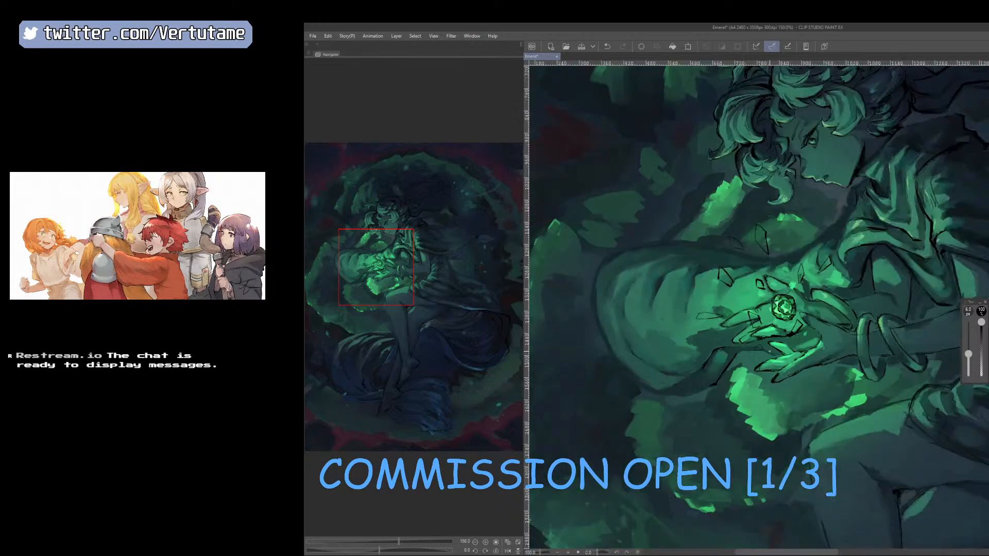
# Select the area outside the shards, invert the selection, fill the shard shapes and deselect.
pyautogui.click(901, 211)
pyautogui.scroll(-1, 900, 210)
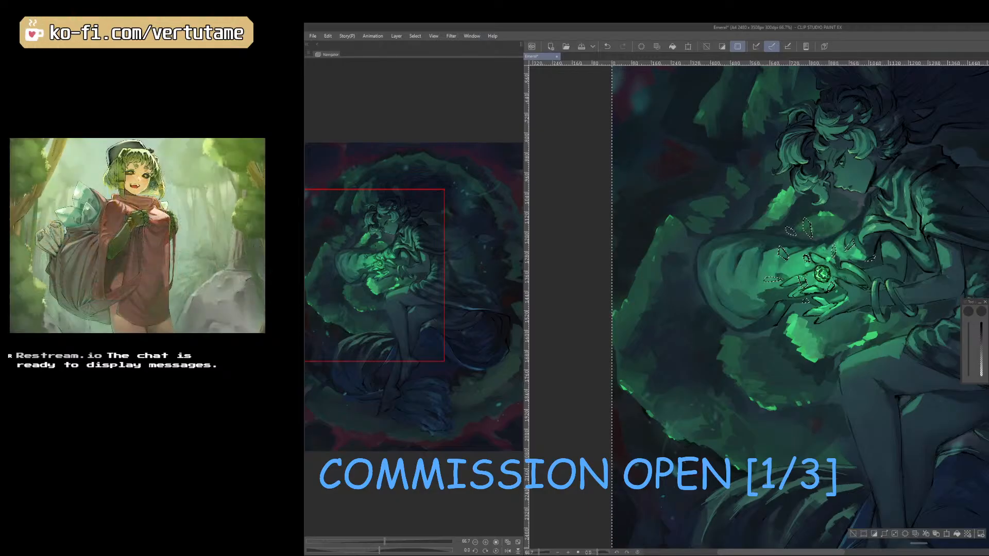
pyautogui.click(875, 536)
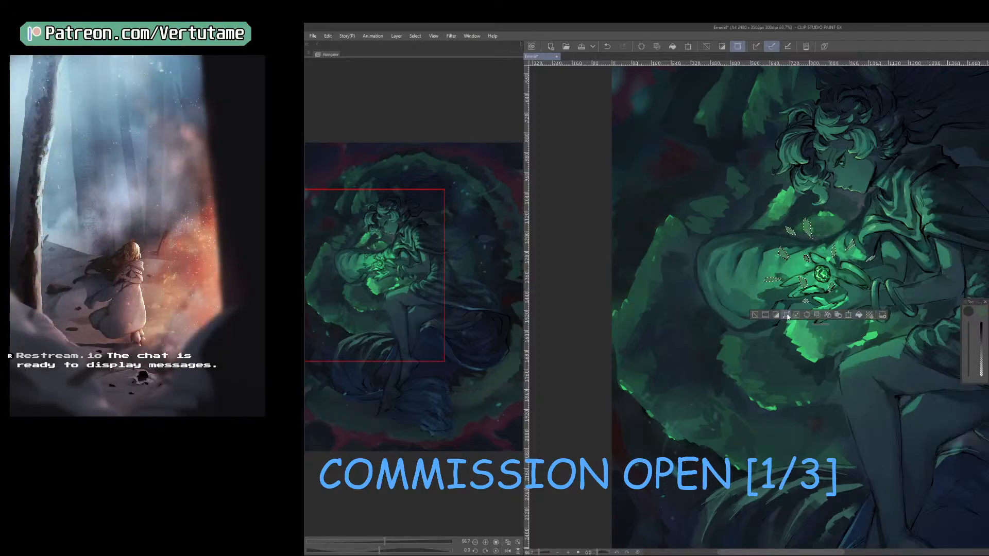
pyautogui.click(755, 315)
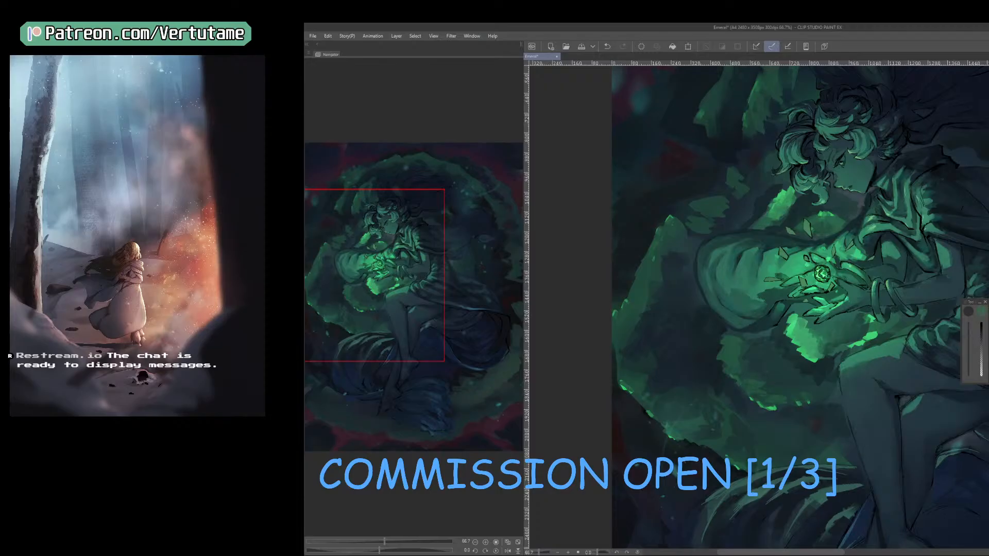
# Convert the shard layer's brightness to opacity and recolor it with the green drawing color.
pyautogui.click(328, 36)
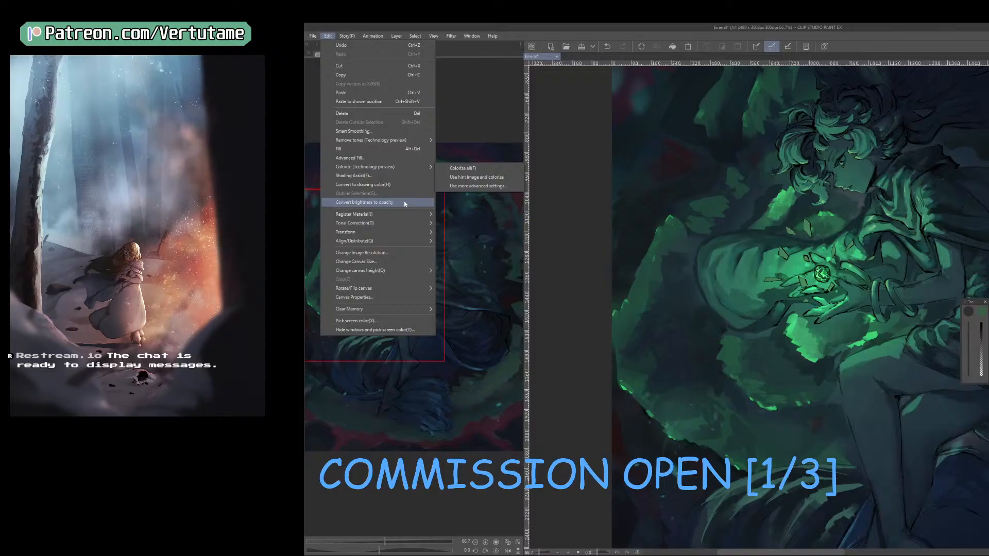
pyautogui.click(406, 203)
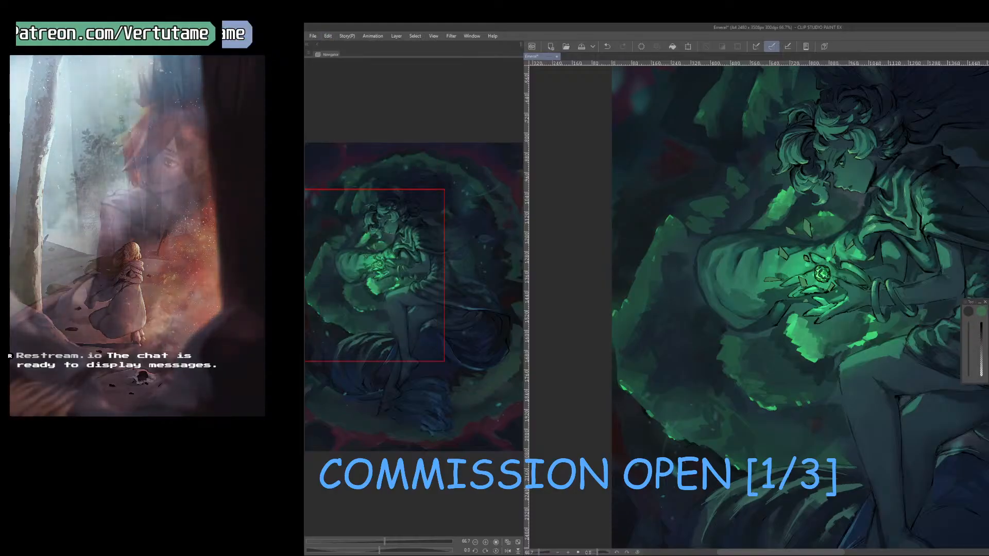
pyautogui.click(328, 35)
pyautogui.click(395, 185)
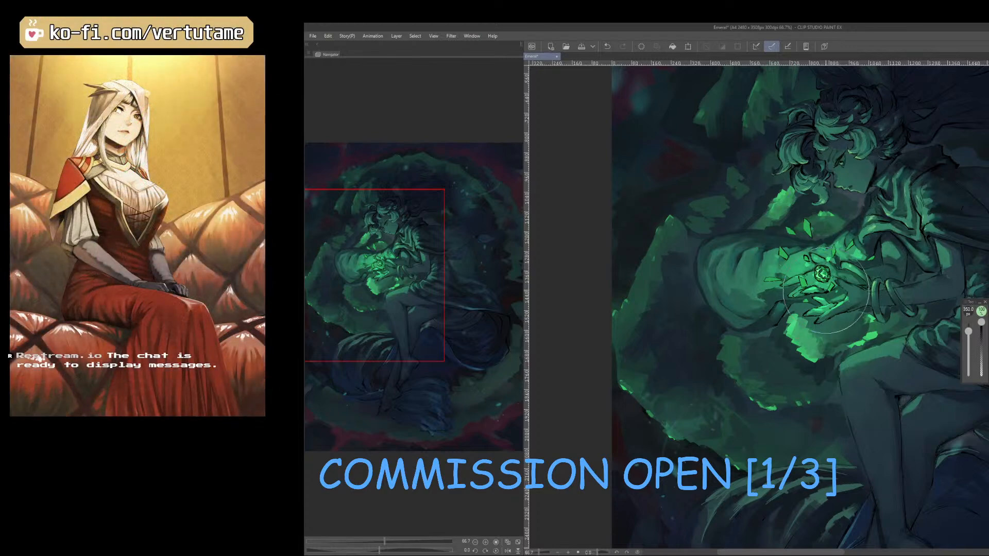
# Brush soft light over the shards around the gem with the soft brush at 250 px, then enlarge it to 350 px.
pyautogui.press('[')
pyautogui.press('[')
pyautogui.moveTo(841, 287)
pyautogui.mouseDown()
pyautogui.moveTo(822, 263)
pyautogui.moveTo(857, 249)
pyautogui.moveTo(813, 284)
pyautogui.moveTo(810, 268)
pyautogui.moveTo(855, 271)
pyautogui.mouseUp()
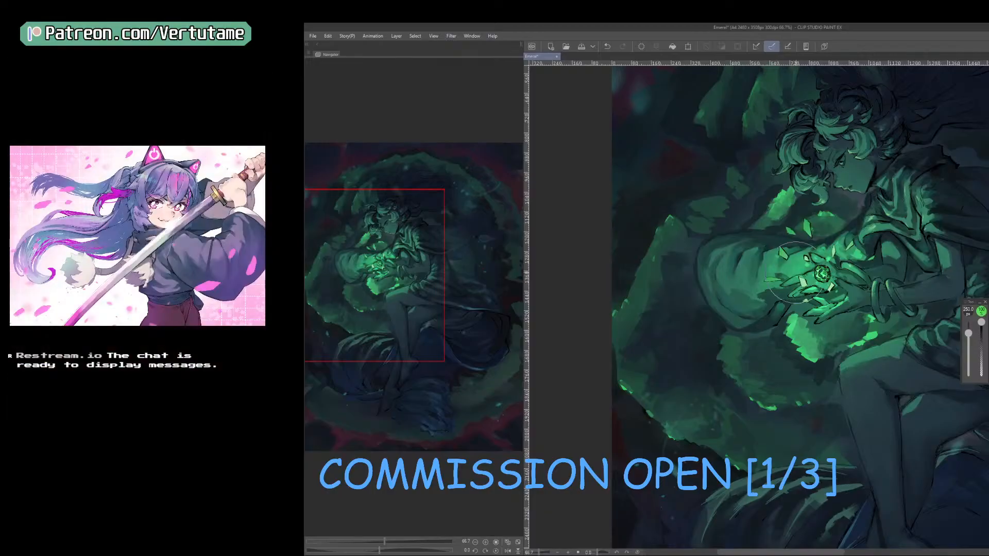
pyautogui.hotkey('ctrl', 'z')
pyautogui.moveTo(818, 226); pyautogui.dragTo(797, 245)
pyautogui.press(']')
pyautogui.press(']')
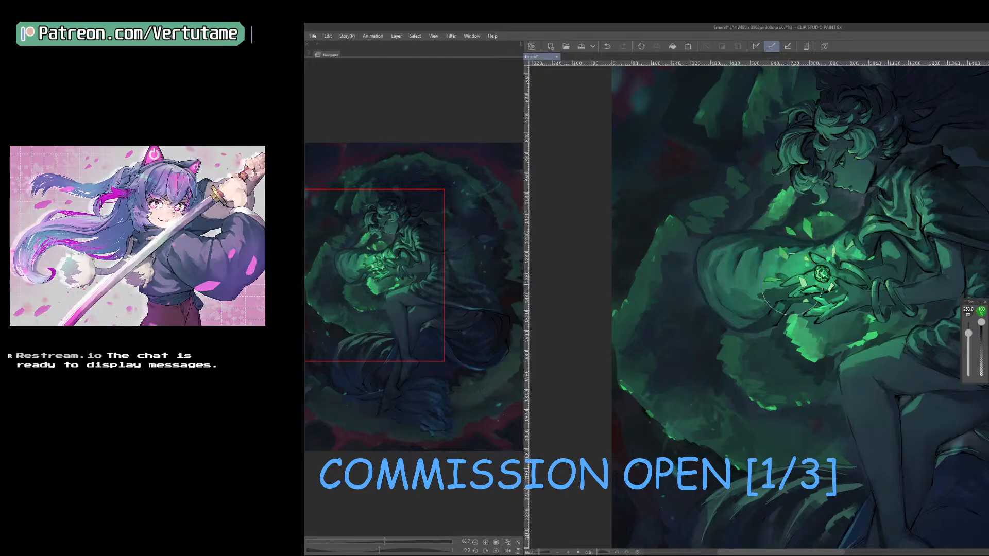
# Examine the shards and hand glow in the overall composition by mirroring the canvas view and restoring it.
pyautogui.press('h')
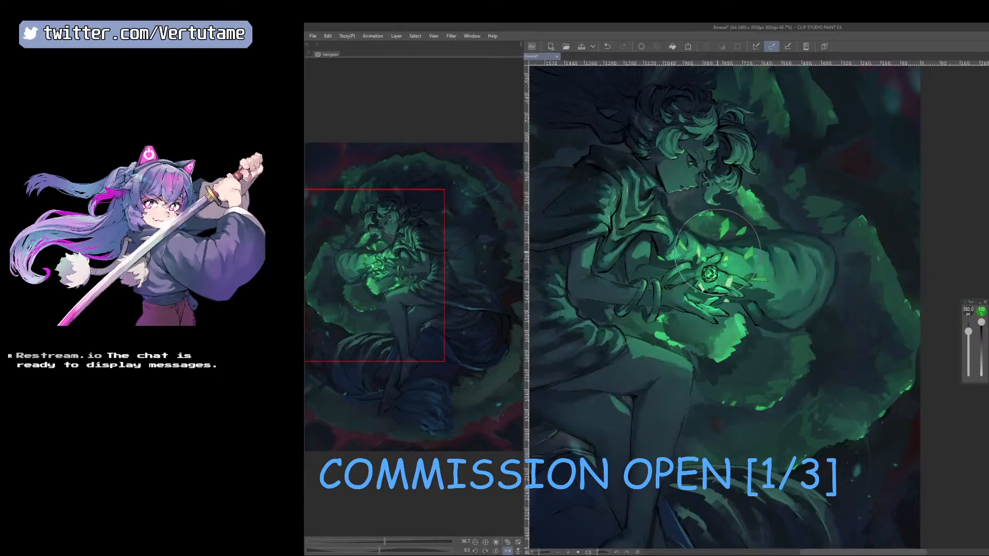
pyautogui.scroll(-1, 717, 252)
pyautogui.press('h')
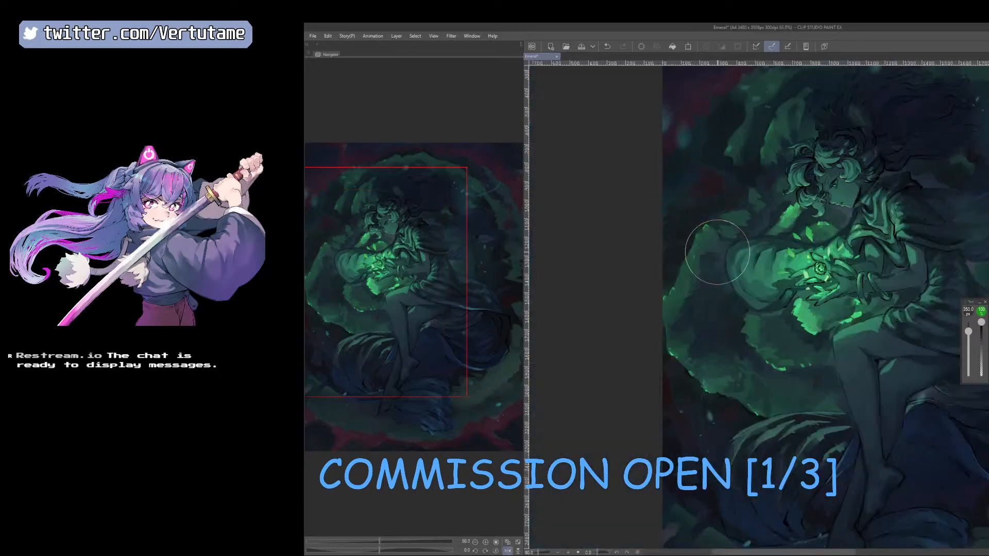
pyautogui.moveTo(717, 253); pyautogui.dragTo(697, 295)
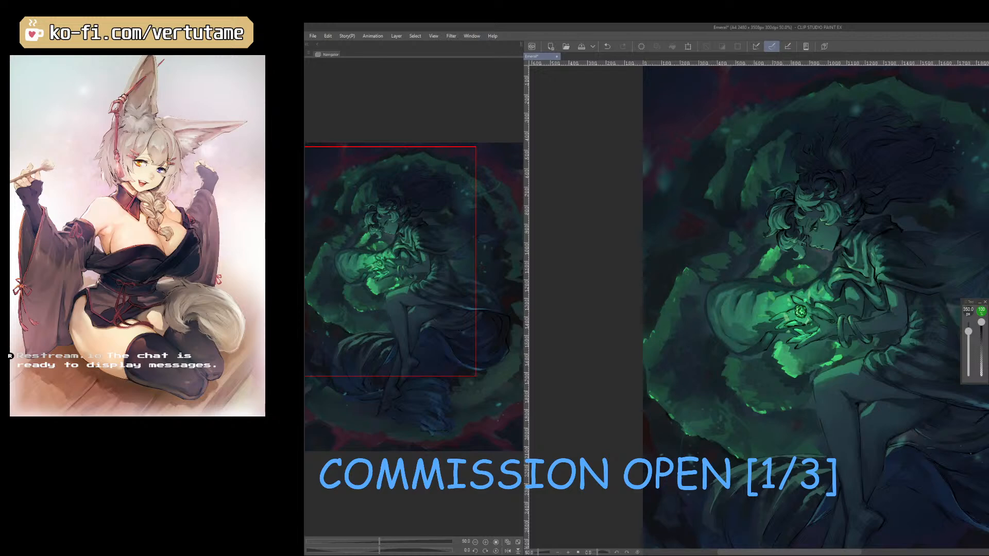
pyautogui.press('h')
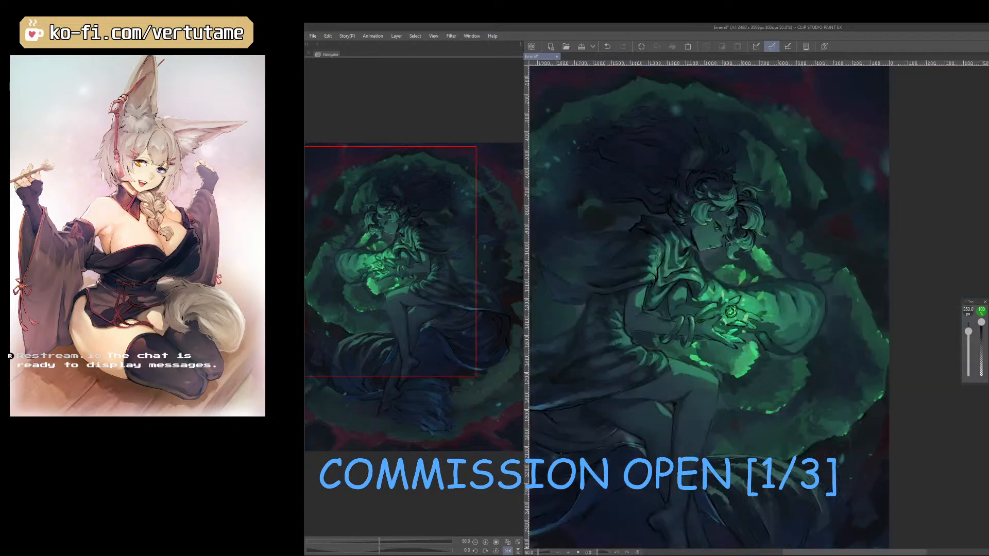
pyautogui.press('h')
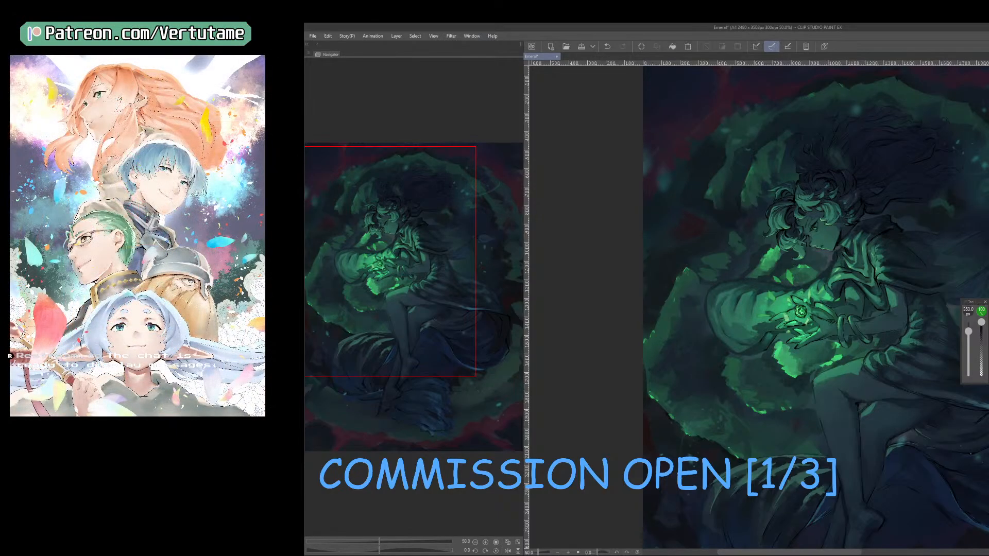
# Adjust the hue, saturation and luminosity of the green glow in two rounds.
pyautogui.hotkey('ctrl', 'u')
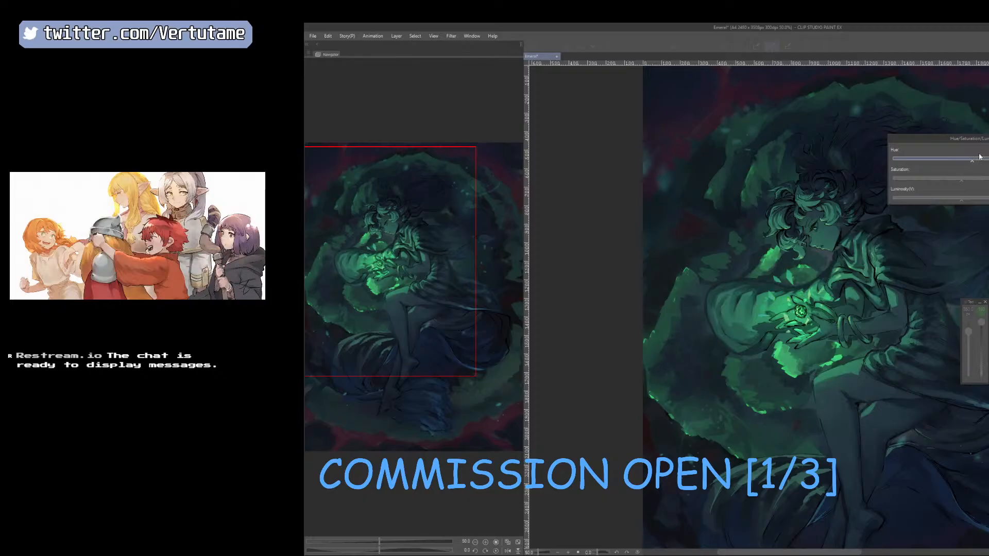
pyautogui.press('Return')
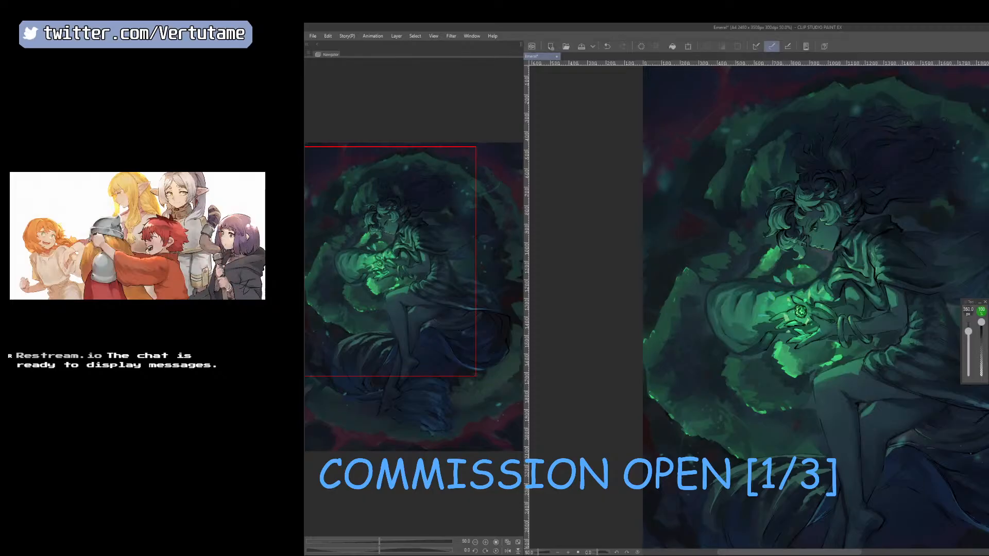
pyautogui.hotkey('ctrl', 'u')
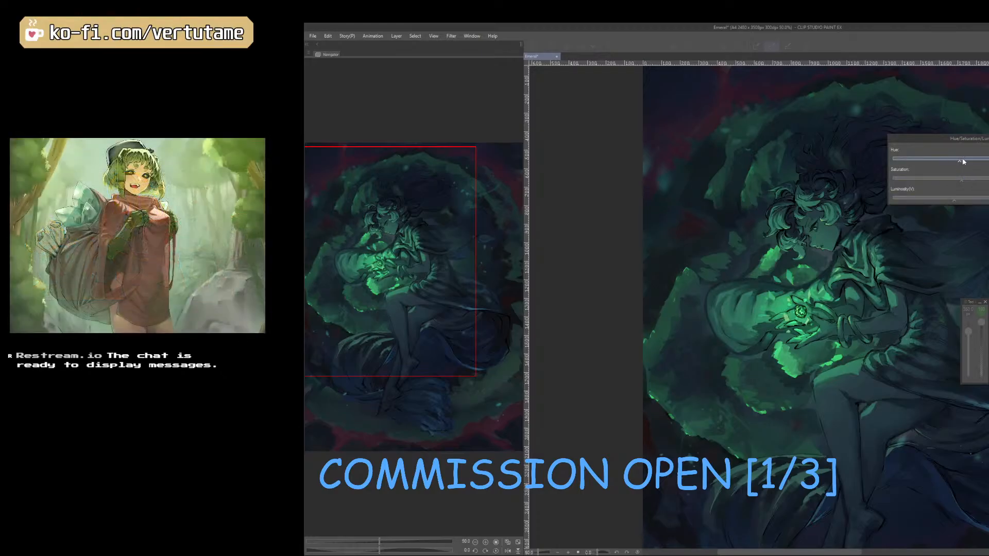
pyautogui.click(976, 180)
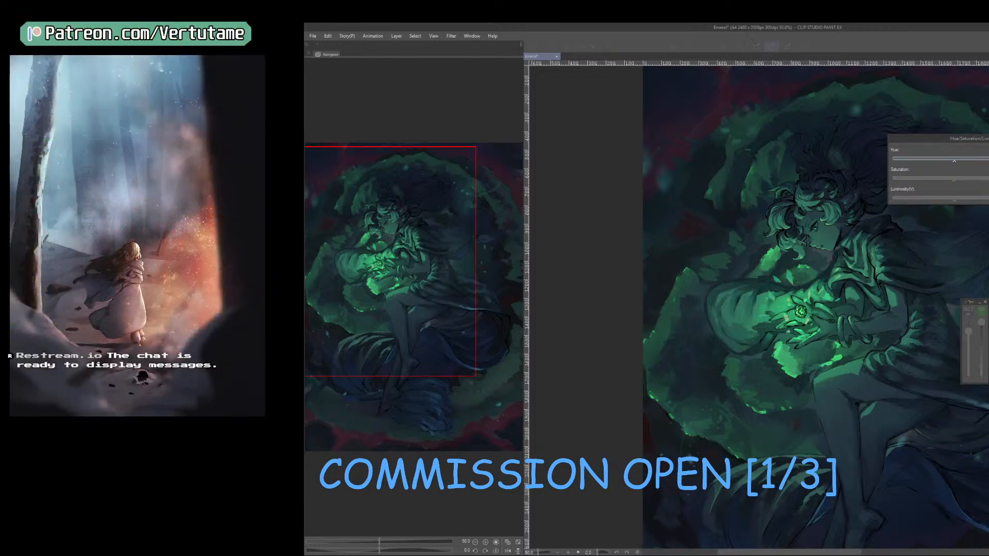
pyautogui.click(966, 197)
pyautogui.moveTo(969, 201); pyautogui.dragTo(964, 201)
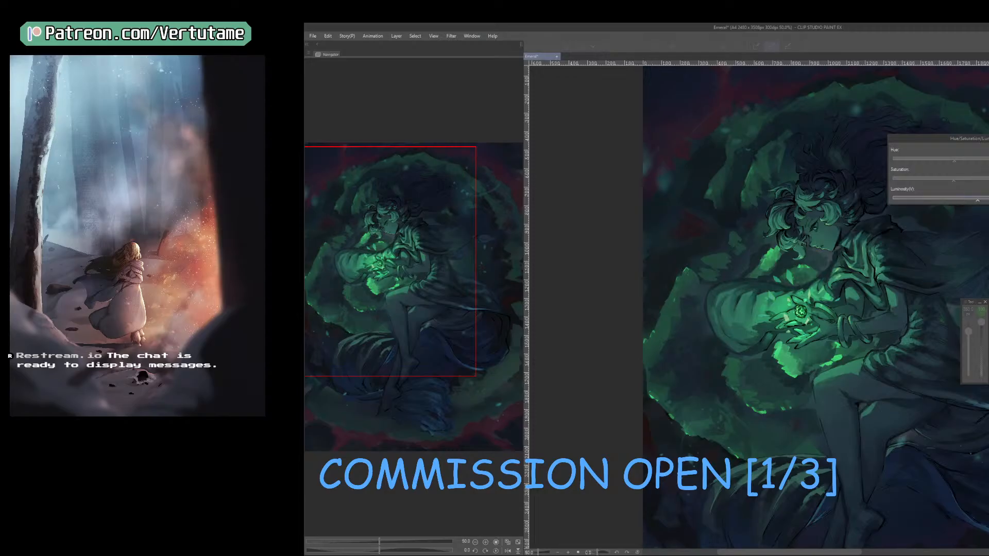
pyautogui.press('Return')
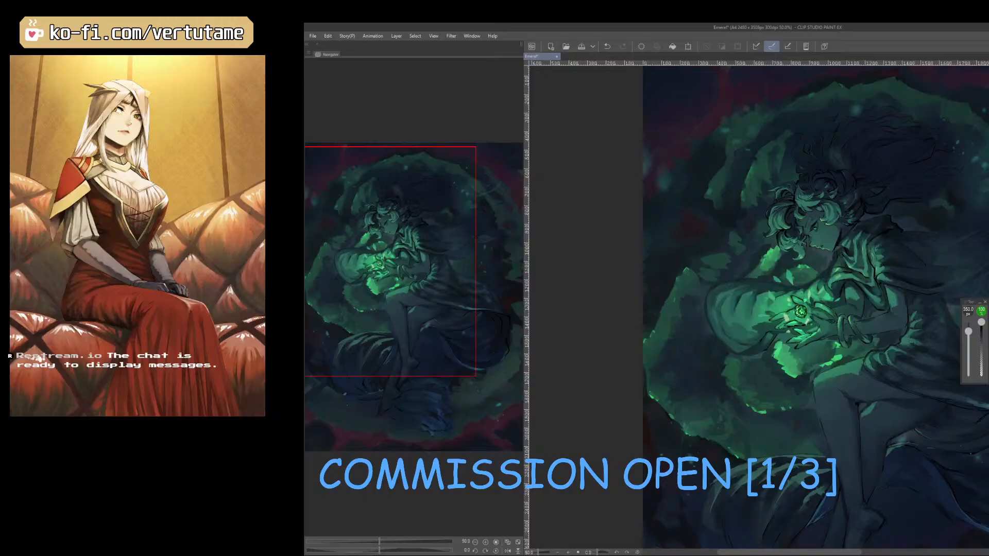
# Save the illustration file.
pyautogui.hotkey('ctrl', '-')
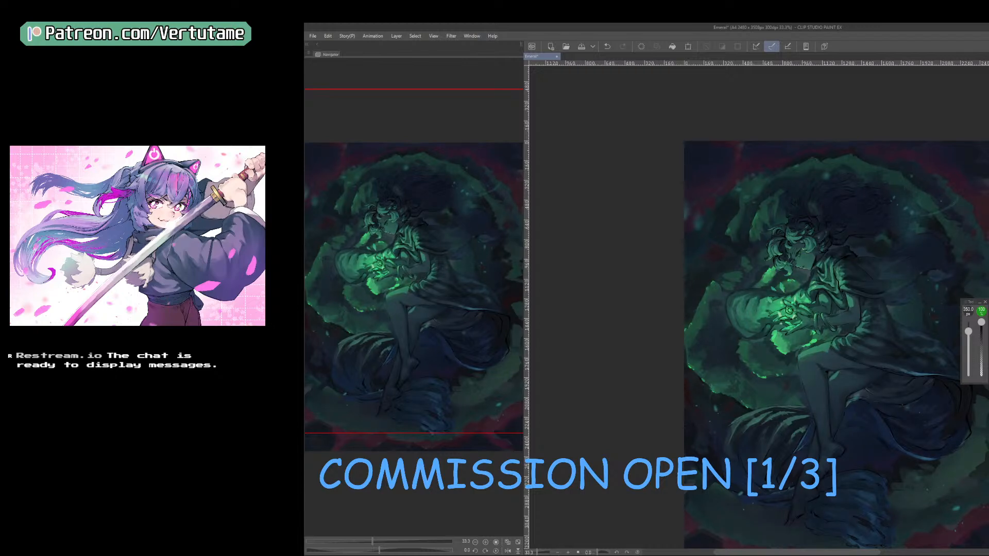
pyautogui.moveTo(836, 407)
pyautogui.mouseDown()
pyautogui.moveTo(782, 333)
pyautogui.moveTo(772, 345)
pyautogui.mouseUp()
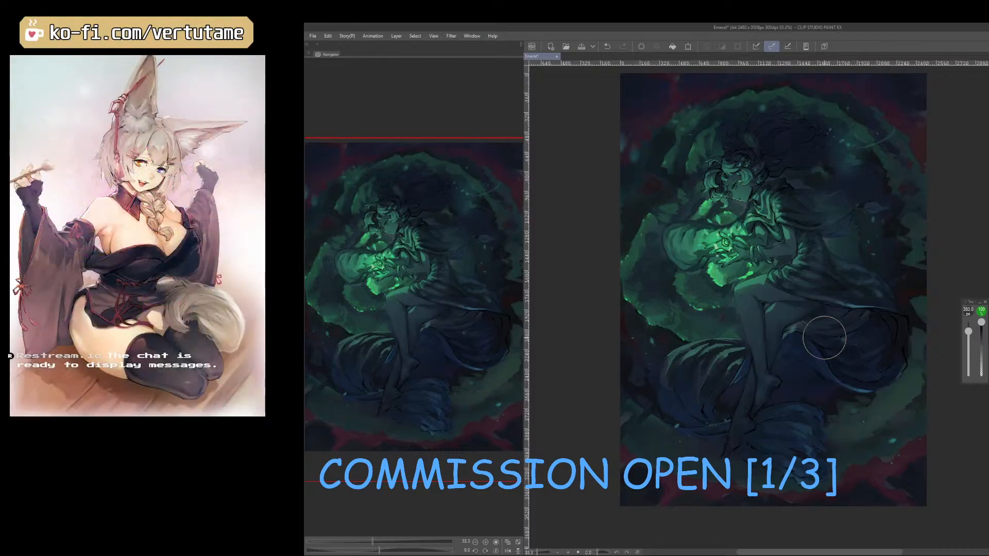
pyautogui.click(584, 46)
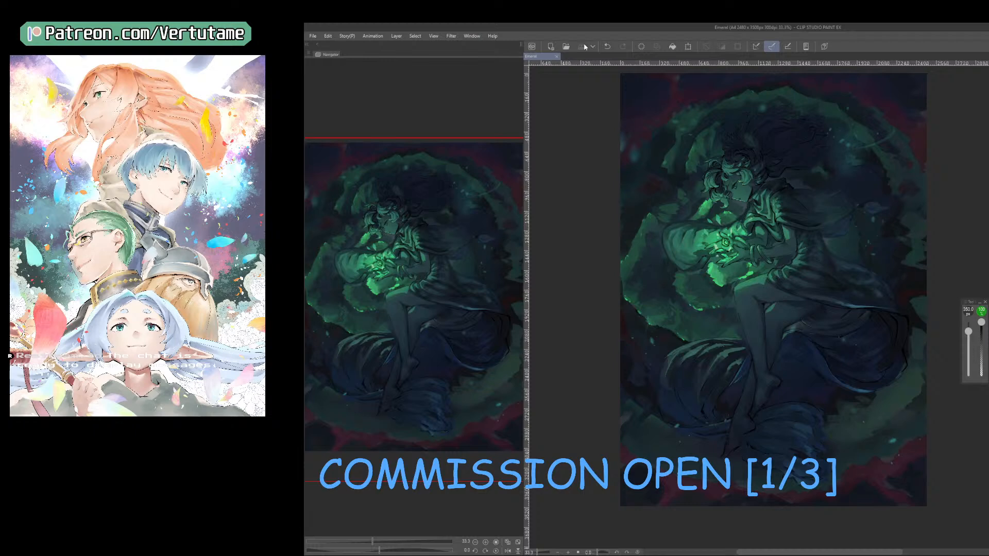
# Add a Reverse Gradient correction layer over the illustration and clear its mask to hide the effect.
pyautogui.click(396, 37)
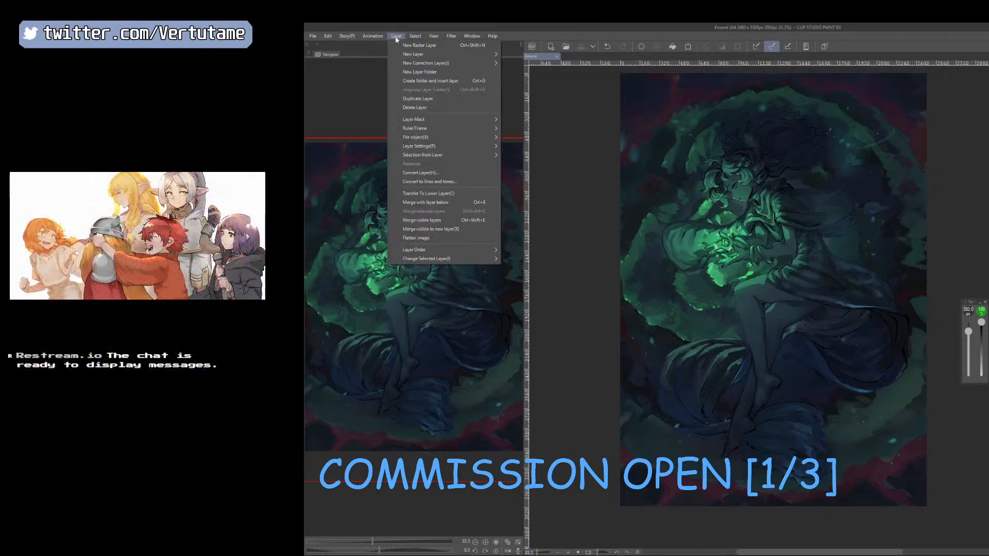
pyautogui.moveTo(443, 64)
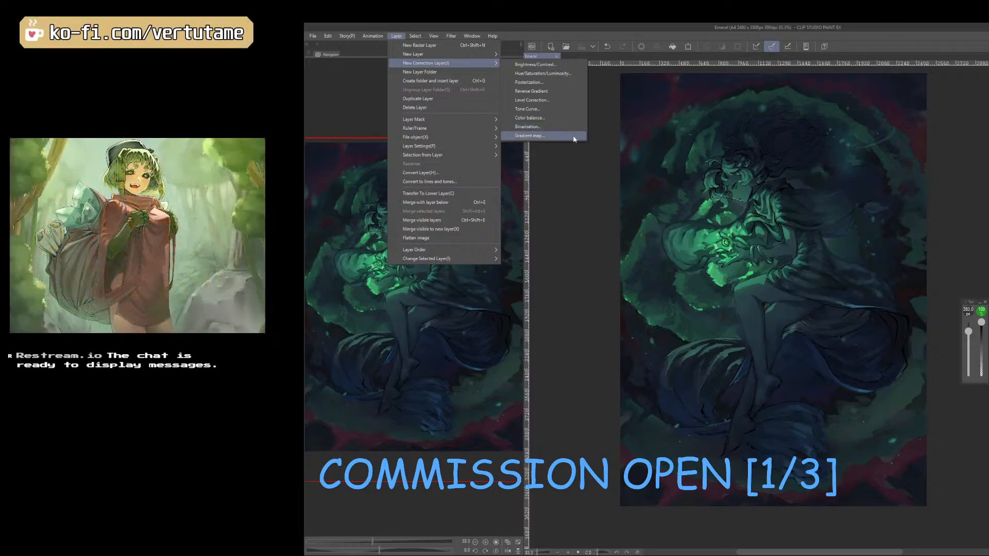
pyautogui.click(566, 90)
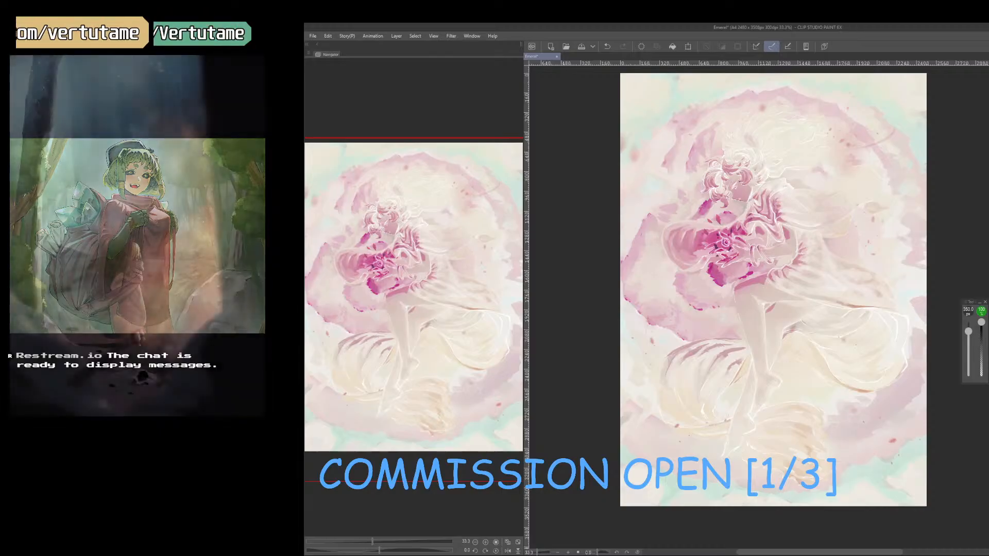
pyautogui.click(647, 46)
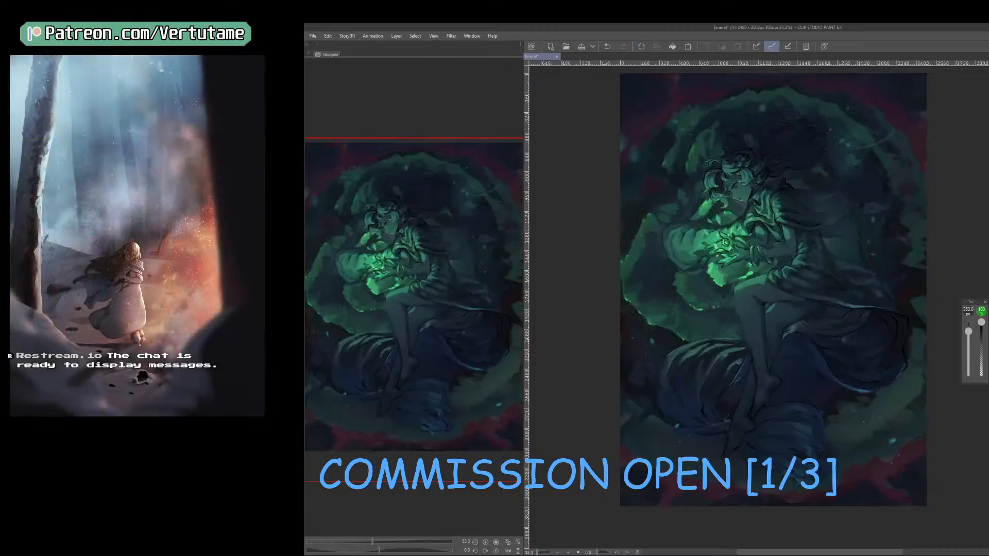
pyautogui.press(']')
pyautogui.press(']')
pyautogui.moveTo(642, 442)
pyautogui.mouseDown()
pyautogui.moveTo(656, 470)
pyautogui.moveTo(711, 467)
pyautogui.mouseUp()
pyautogui.hotkey('ctrl', 'z')
pyautogui.moveTo(857, 353)
pyautogui.mouseDown()
pyautogui.moveTo(841, 407)
pyautogui.moveTo(884, 435)
pyautogui.moveTo(879, 466)
pyautogui.moveTo(843, 493)
pyautogui.mouseUp()
pyautogui.hotkey('ctrl', 'z')
pyautogui.hotkey('ctrl', 'z')
# Try brushing inverted light accents along the lower edge of the illustration with a smaller brush, and clear the strokes.
pyautogui.press('[')
pyautogui.press('[')
pyautogui.press('[')
pyautogui.press('[')
pyautogui.press('[')
pyautogui.press('[')
pyautogui.press('[')
pyautogui.press('[')
pyautogui.press('[')
pyautogui.press('[')
pyautogui.press('[')
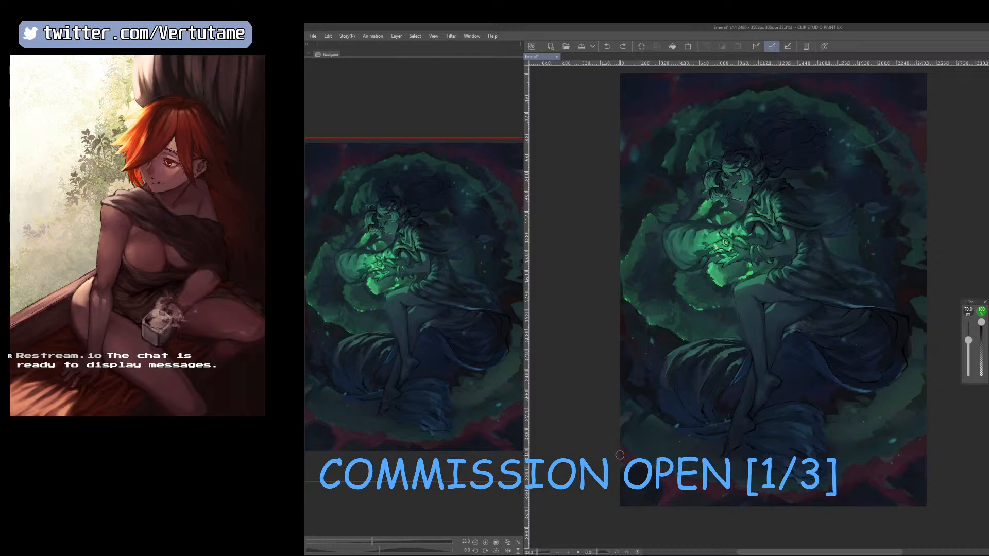
pyautogui.press('[')
pyautogui.press('[')
pyautogui.press('[')
pyautogui.press('[')
pyautogui.press('[')
pyautogui.press('[')
pyautogui.press('[')
pyautogui.press('[')
pyautogui.press('[')
pyautogui.press('[')
pyautogui.press('[')
pyautogui.press('[')
pyautogui.press('[')
pyautogui.press(']')
pyautogui.press(']')
pyautogui.press(']')
pyautogui.press(']')
pyautogui.press(']')
pyautogui.press(']')
pyautogui.press(']')
pyautogui.moveTo(623, 449)
pyautogui.mouseDown()
pyautogui.moveTo(677, 488)
pyautogui.moveTo(729, 493)
pyautogui.mouseUp()
pyautogui.moveTo(802, 499); pyautogui.dragTo(815, 497)
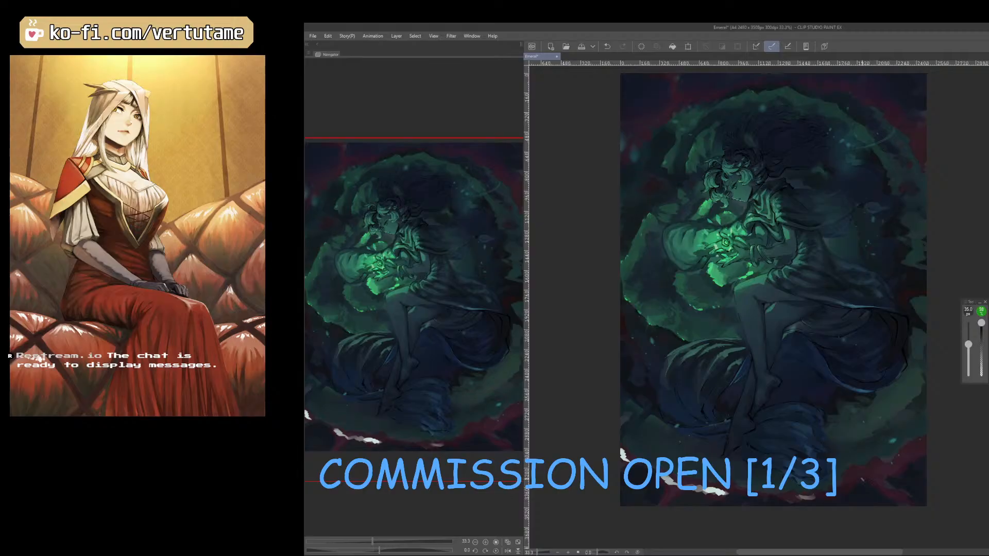
pyautogui.press('[')
pyautogui.moveTo(884, 470)
pyautogui.mouseDown()
pyautogui.moveTo(845, 481)
pyautogui.moveTo(905, 455)
pyautogui.mouseUp()
pyautogui.moveTo(909, 450)
pyautogui.mouseDown()
pyautogui.moveTo(921, 446)
pyautogui.moveTo(908, 452)
pyautogui.mouseUp()
pyautogui.press(']')
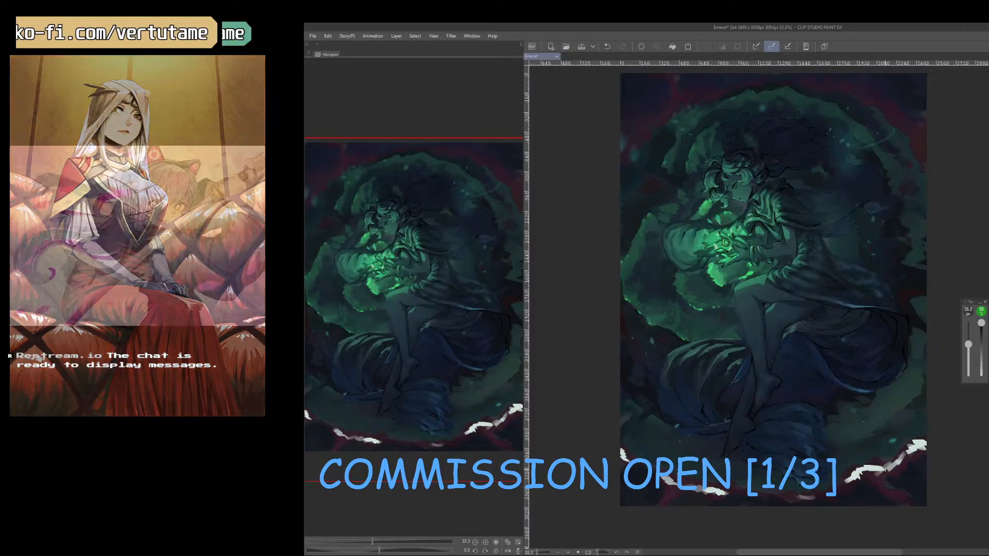
pyautogui.click(644, 46)
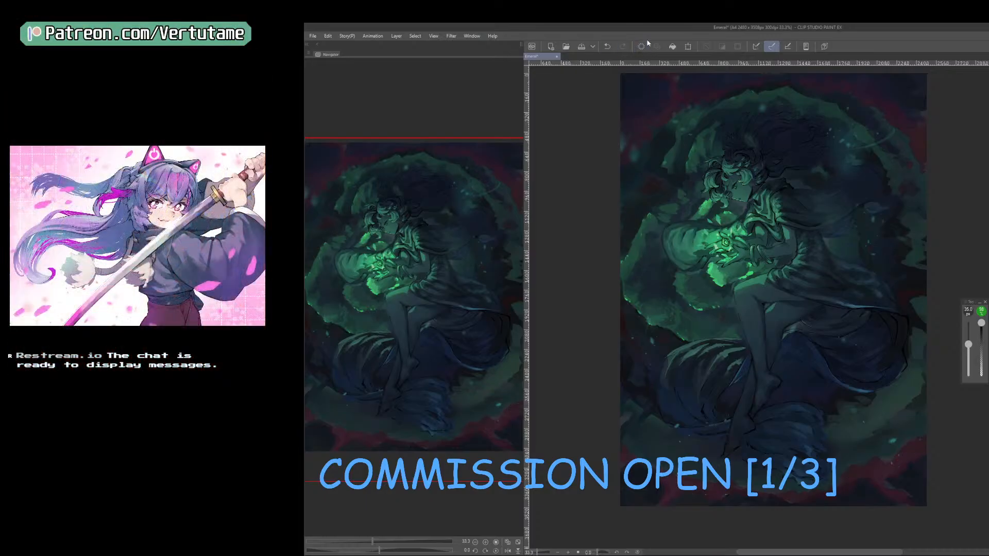
# Draw three concentric circle outlines centred on the gem in the hands with a 5 px line on the correction layer.
pyautogui.press('p')
pyautogui.moveTo(723, 242)
pyautogui.mouseDown()
pyautogui.moveTo(824, 356)
pyautogui.moveTo(883, 390)
pyautogui.moveTo(862, 382)
pyautogui.mouseUp()
pyautogui.moveTo(744, 260); pyautogui.dragTo(880, 393)
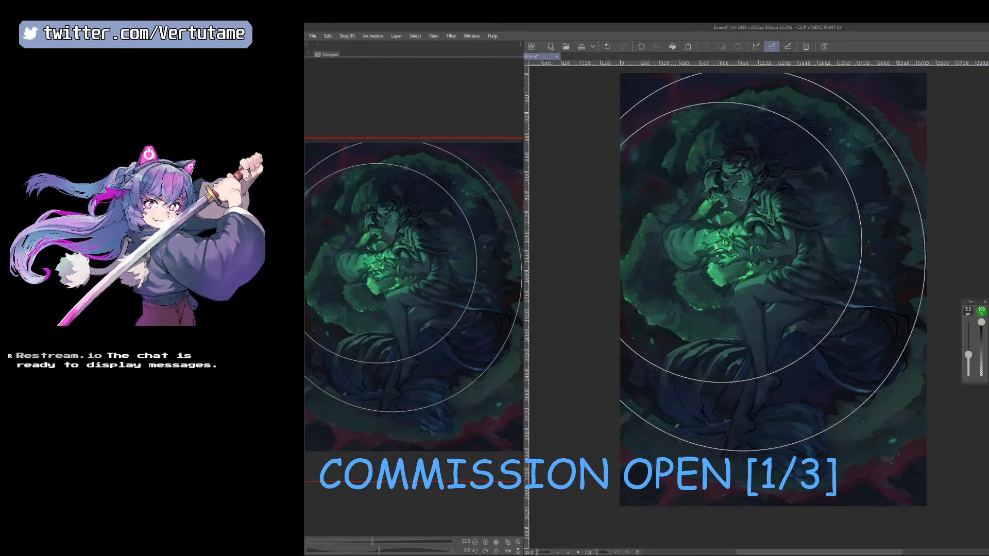
pyautogui.hotkey('ctrl', 'z')
pyautogui.moveTo(729, 241); pyautogui.dragTo(849, 362)
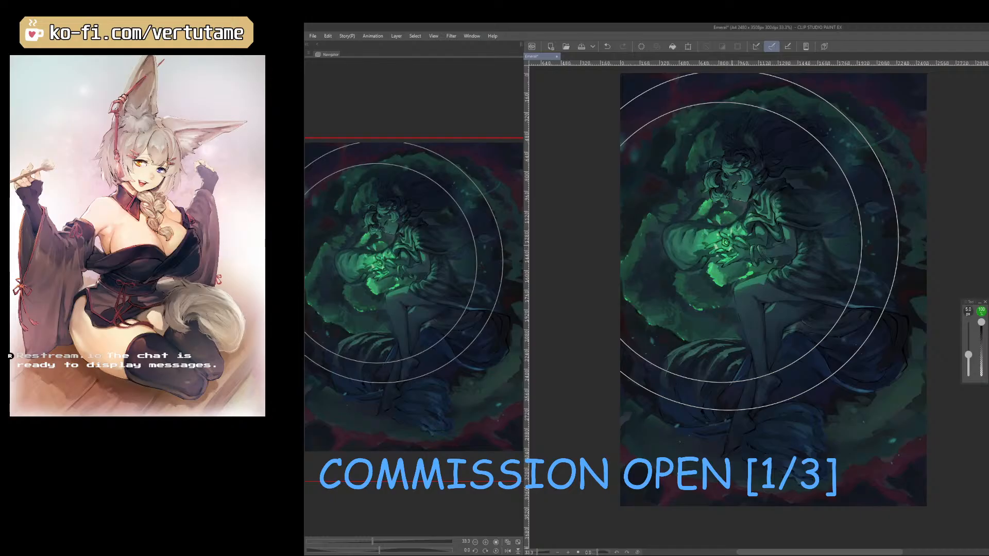
pyautogui.moveTo(728, 241); pyautogui.dragTo(963, 476)
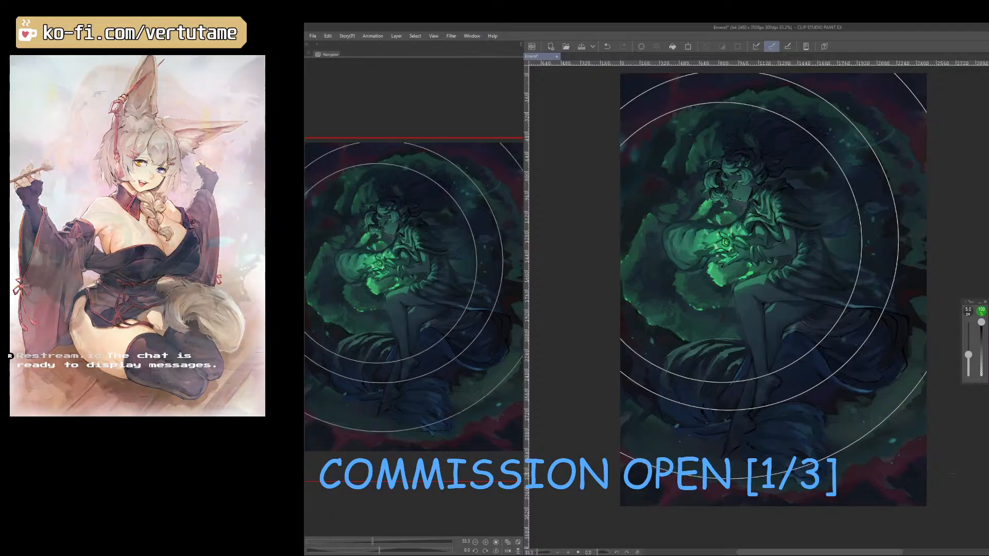
# Thicken the ring lines with Adjust line width at a scale of 20, and apply the thickening a second time.
pyautogui.press('h')
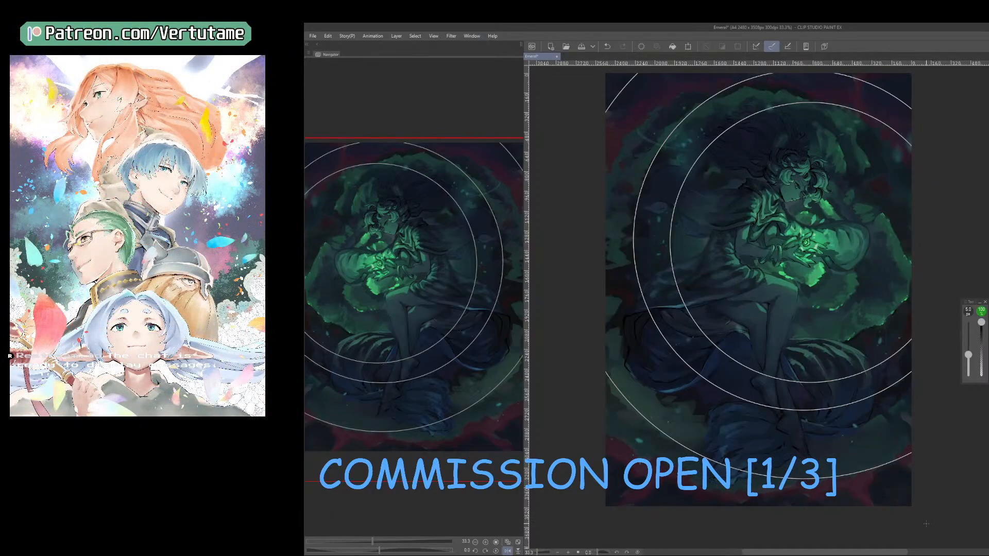
pyautogui.click(446, 36)
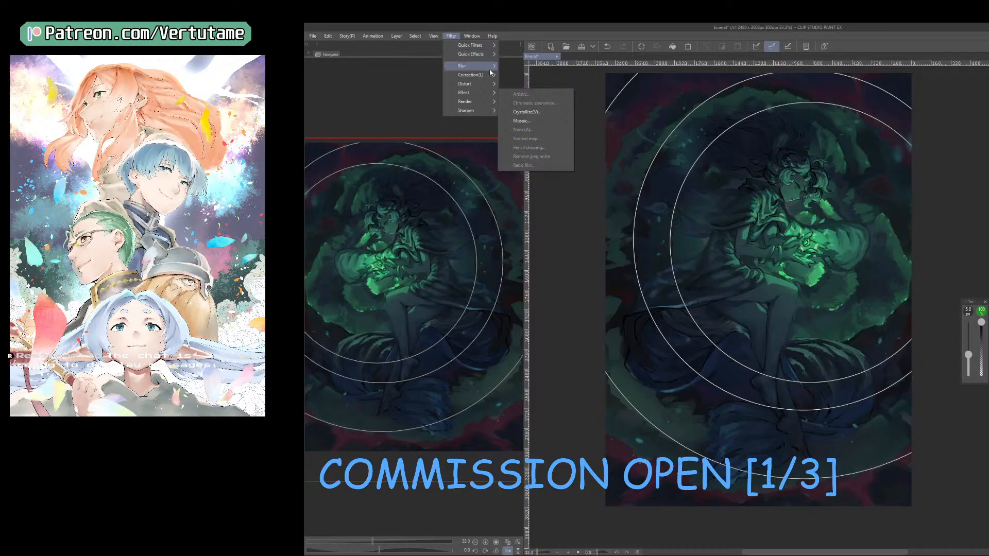
pyautogui.moveTo(487, 75)
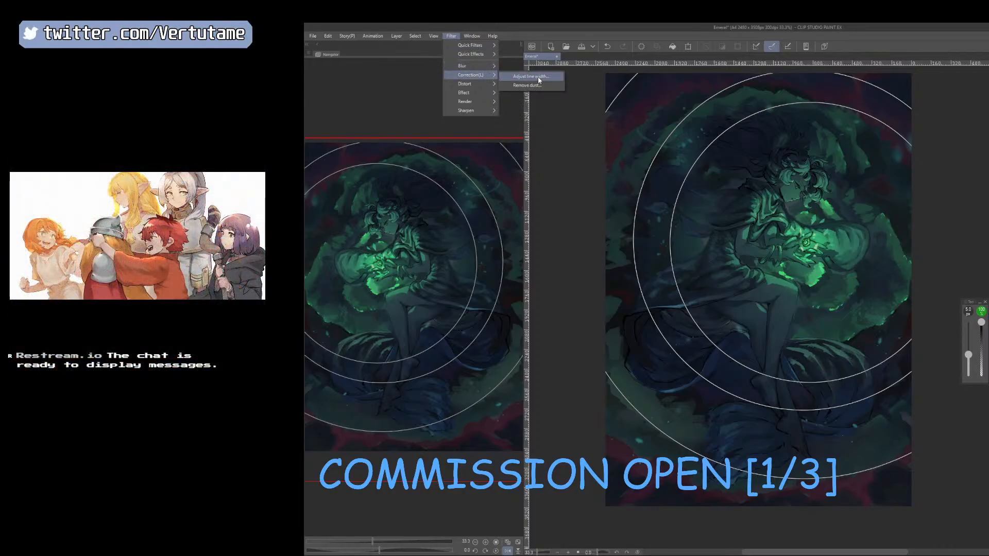
pyautogui.click(539, 77)
pyautogui.click(963, 258)
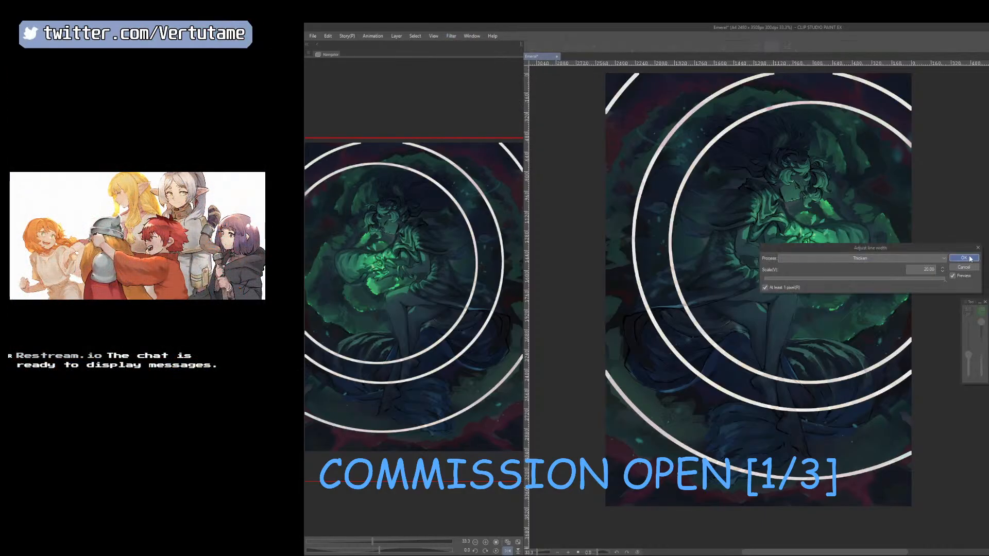
pyautogui.click(451, 36)
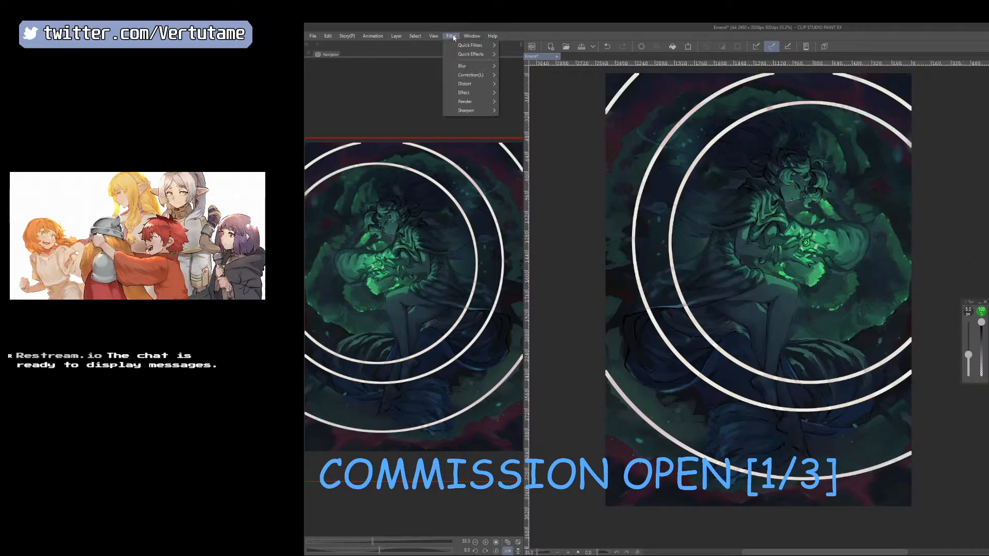
pyautogui.moveTo(493, 67)
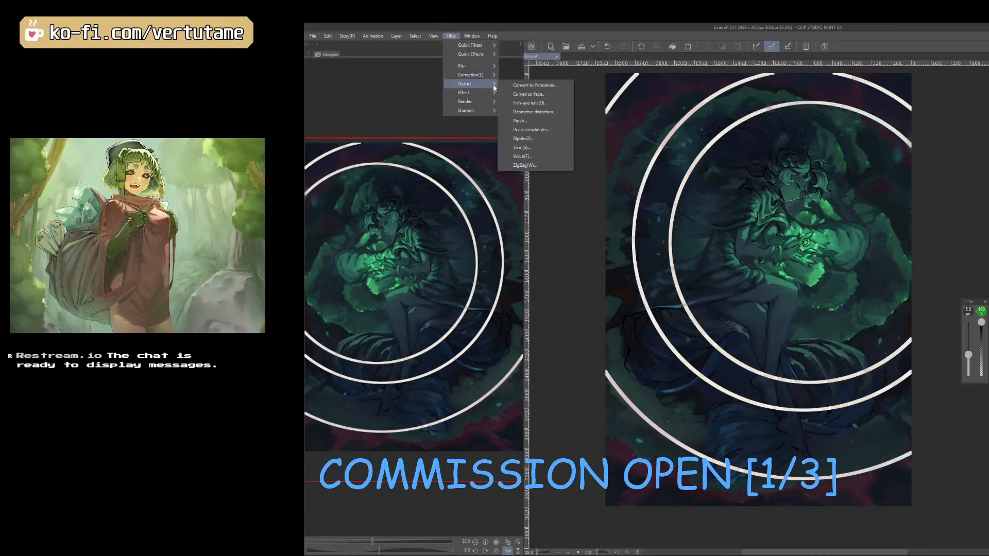
pyautogui.moveTo(492, 47)
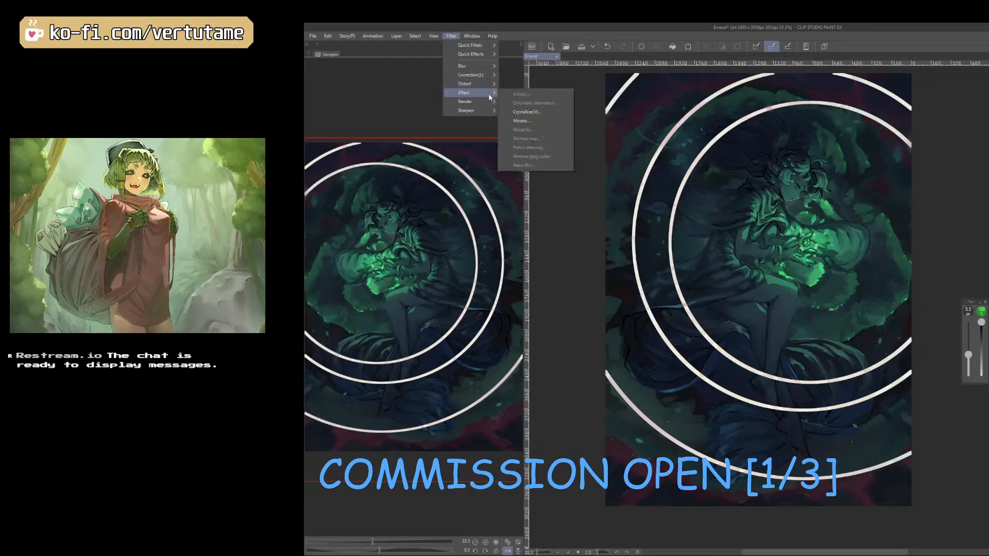
pyautogui.click(531, 76)
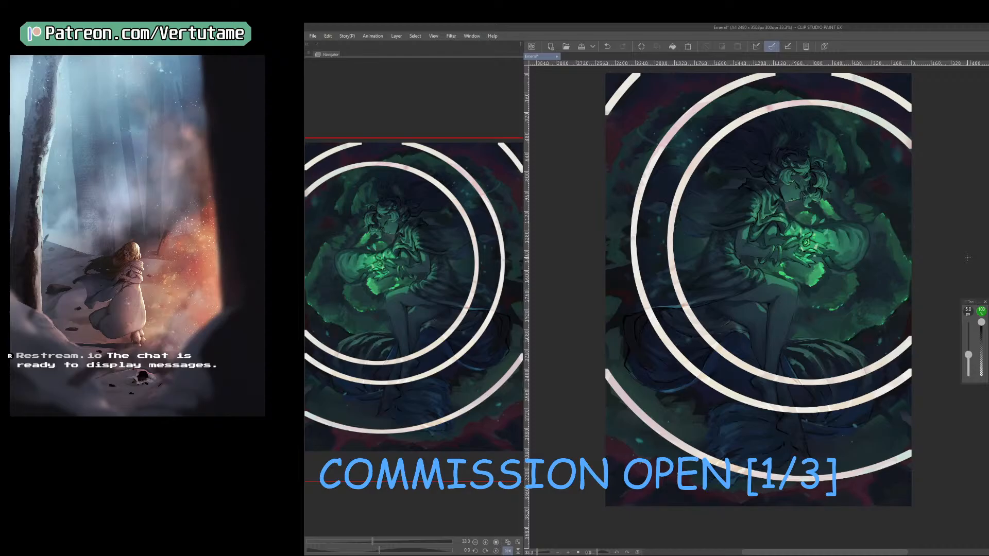
# Apply a Radial blur to the rings, centred on the gem in the hands, with outward direction and Smooth mode.
pyautogui.click(451, 35)
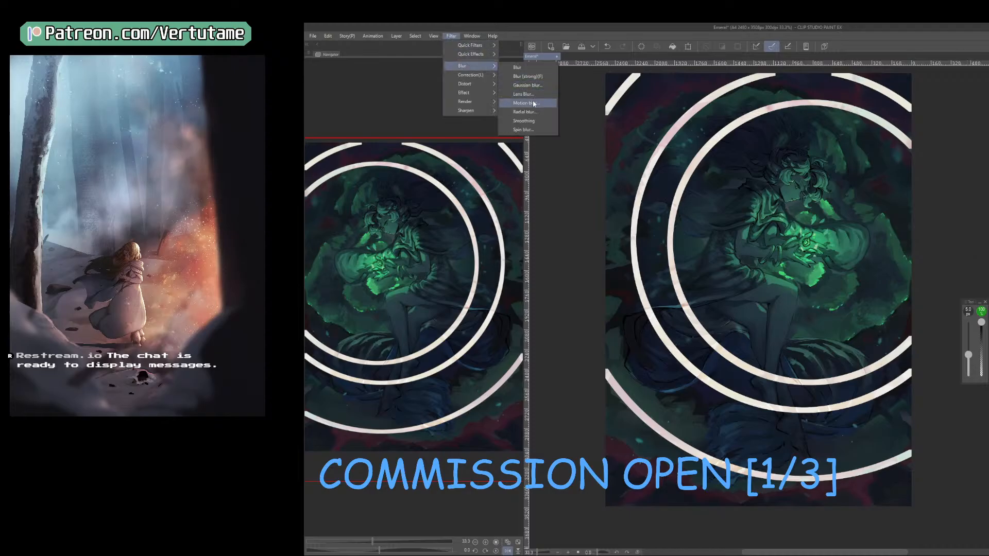
pyautogui.click(534, 104)
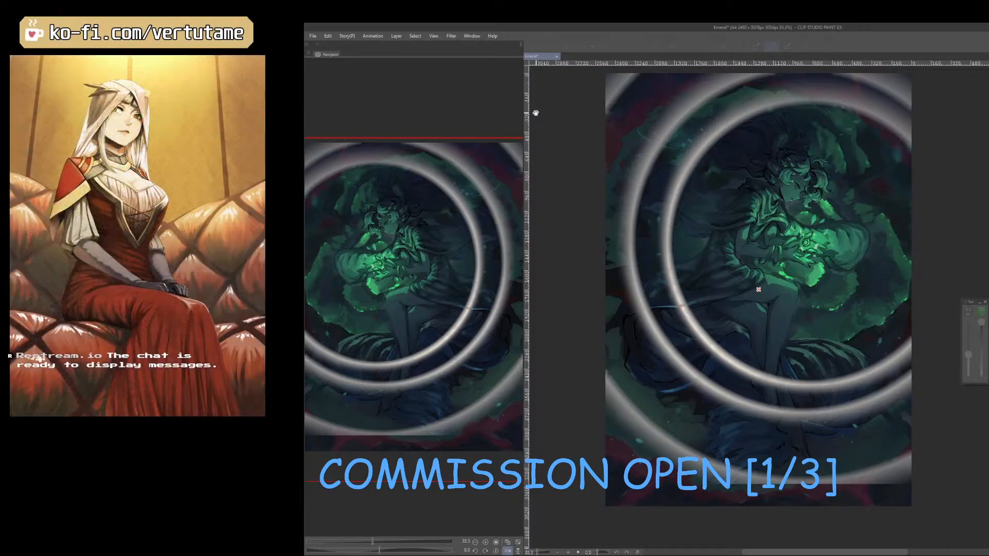
pyautogui.moveTo(988, 384); pyautogui.dragTo(931, 356)
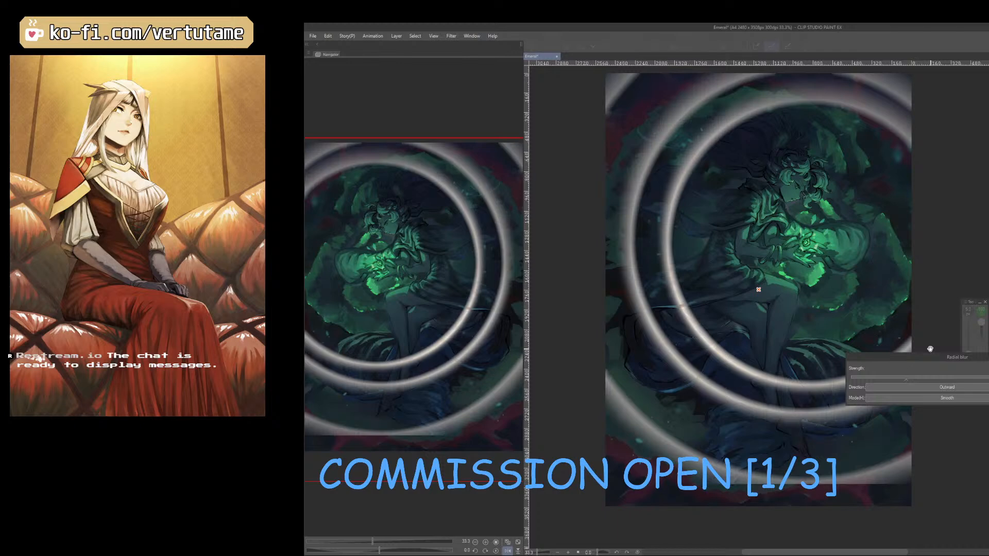
pyautogui.moveTo(757, 290); pyautogui.dragTo(807, 242)
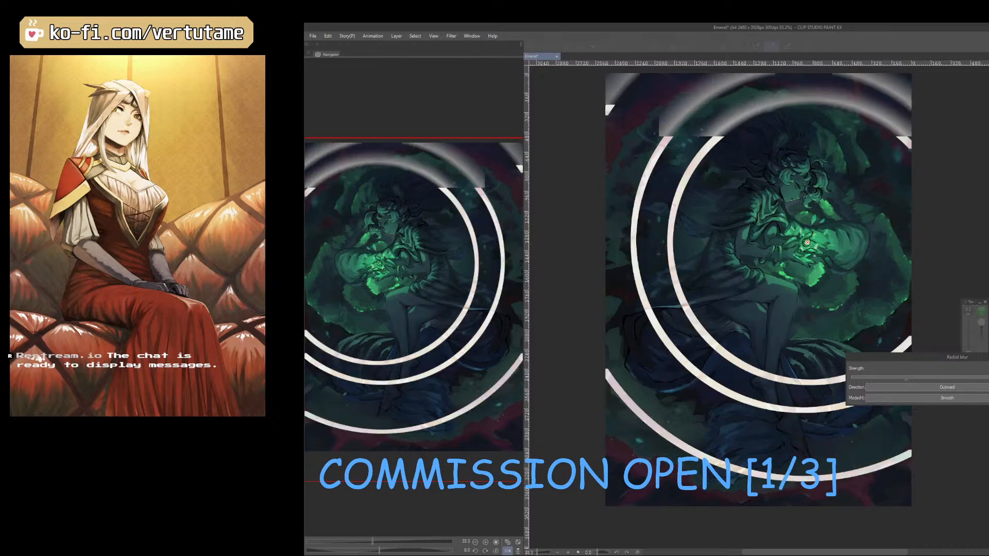
pyautogui.click(947, 397)
pyautogui.click(927, 413)
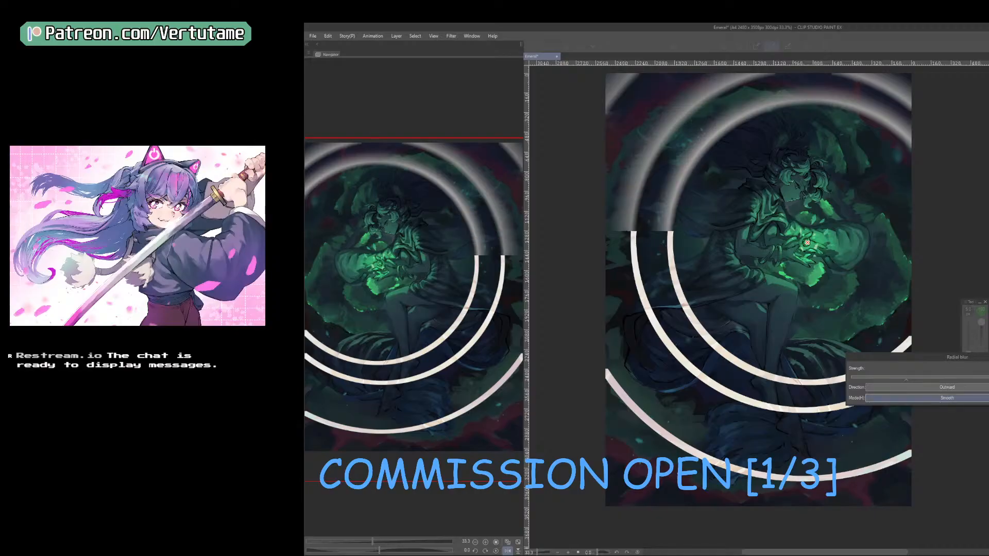
pyautogui.press('Return')
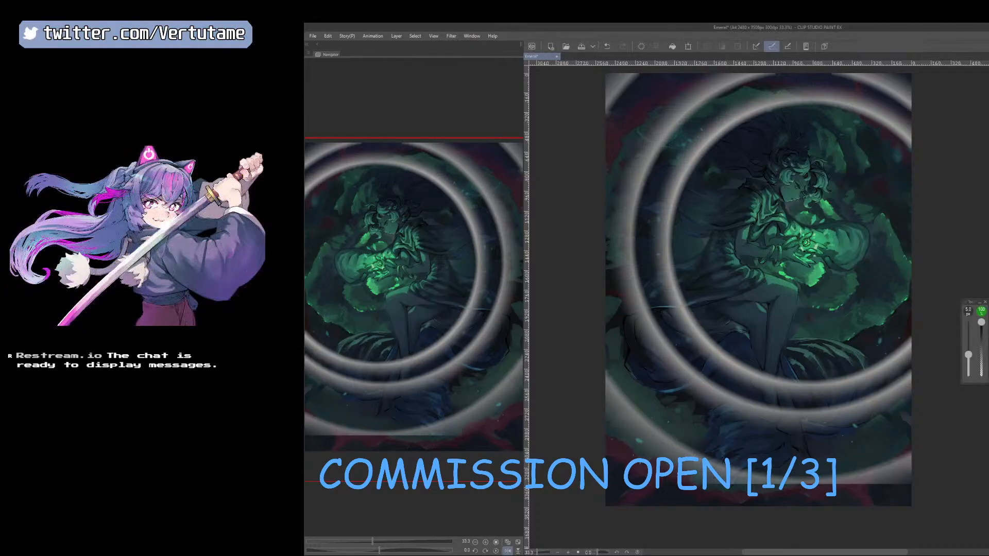
pyautogui.rightClick(778, 290)
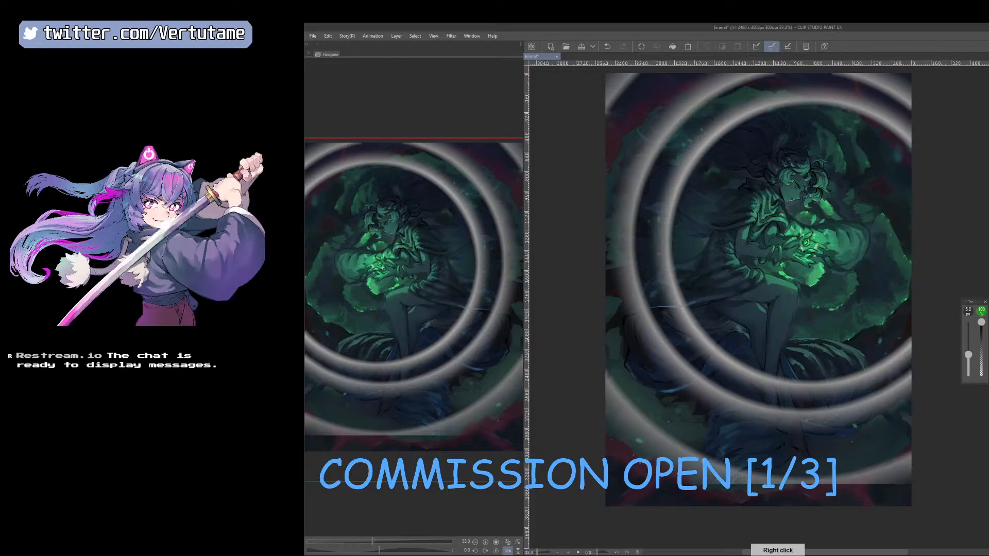
# Try a stronger blur on the light rings, compare it with the lighter blur, and undo the ring effect.
pyautogui.hotkey('ctrl', 'v')
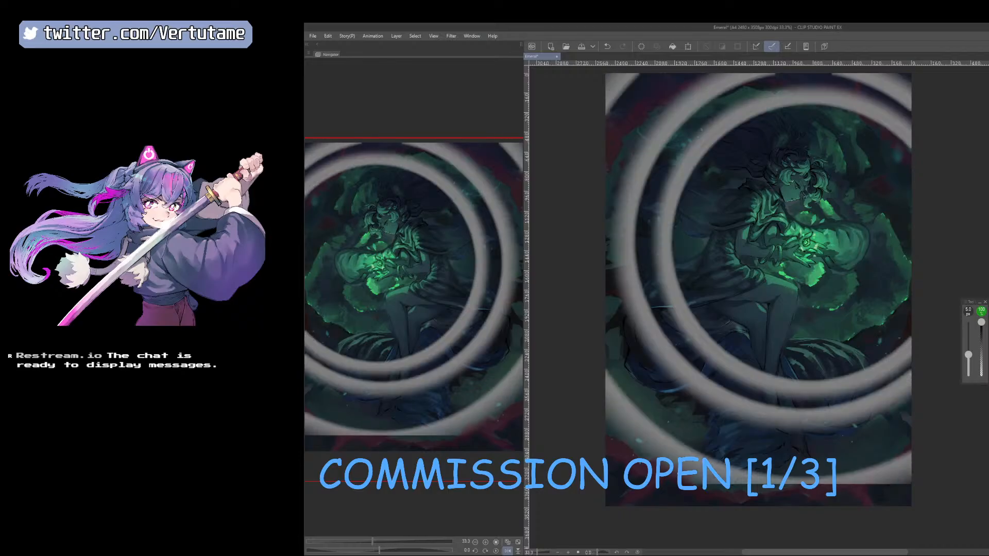
pyautogui.hotkey('ctrl', 'z')
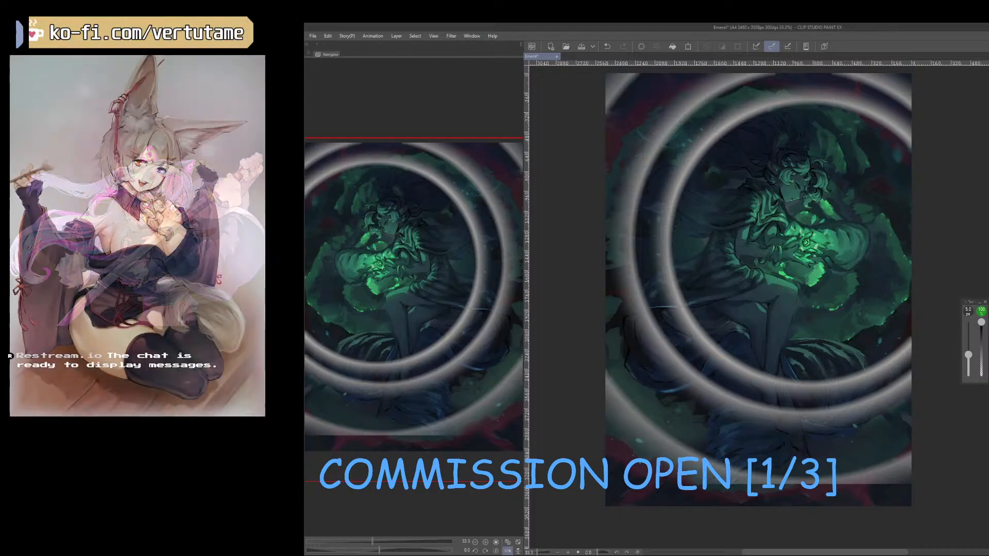
pyautogui.hotkey('ctrl', 'y')
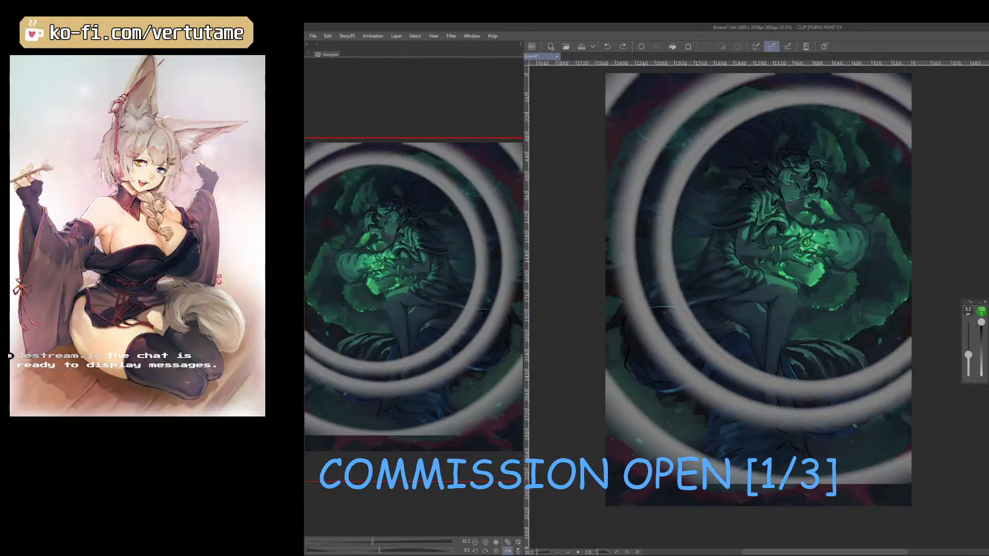
pyautogui.hotkey('ctrl', 'z')
pyautogui.hotkey('ctrl', 'z')
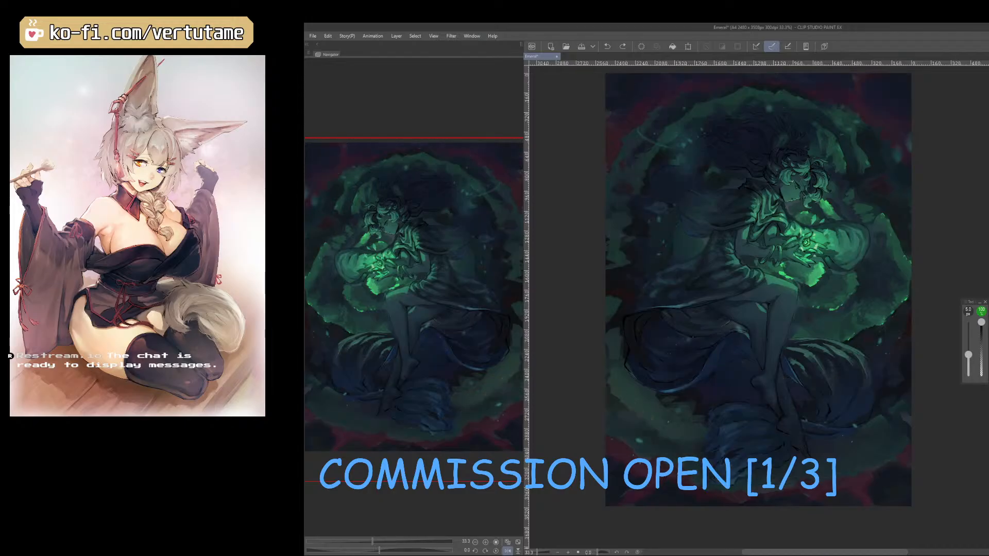
# Compare the ringed illustration with and without the darker, higher-contrast treatment by undoing and redoing the last change.
pyautogui.rightClick(804, 244)
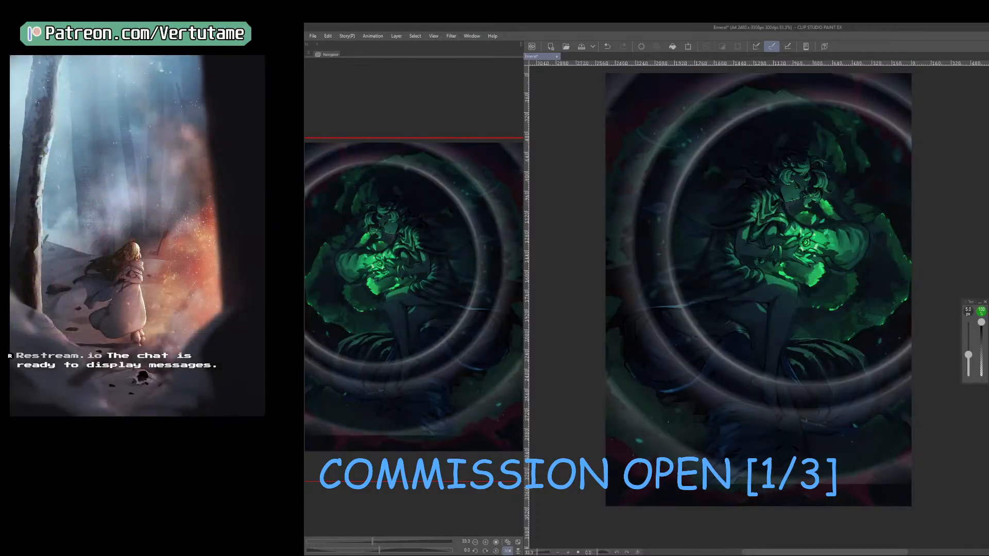
pyautogui.hotkey('ctrl', 'z')
pyautogui.hotkey('ctrl', 'y')
pyautogui.hotkey('ctrl', 'z')
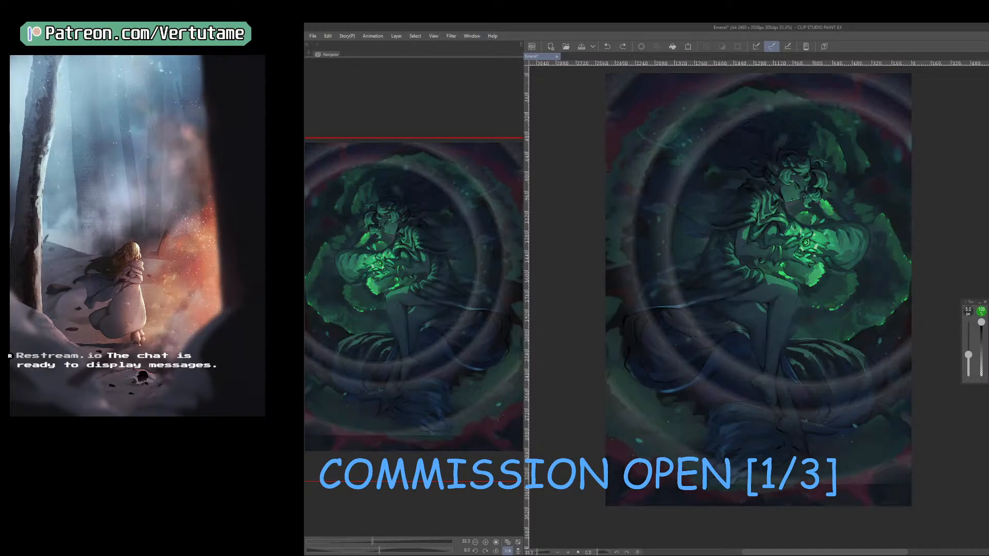
pyautogui.hotkey('ctrl', 'y')
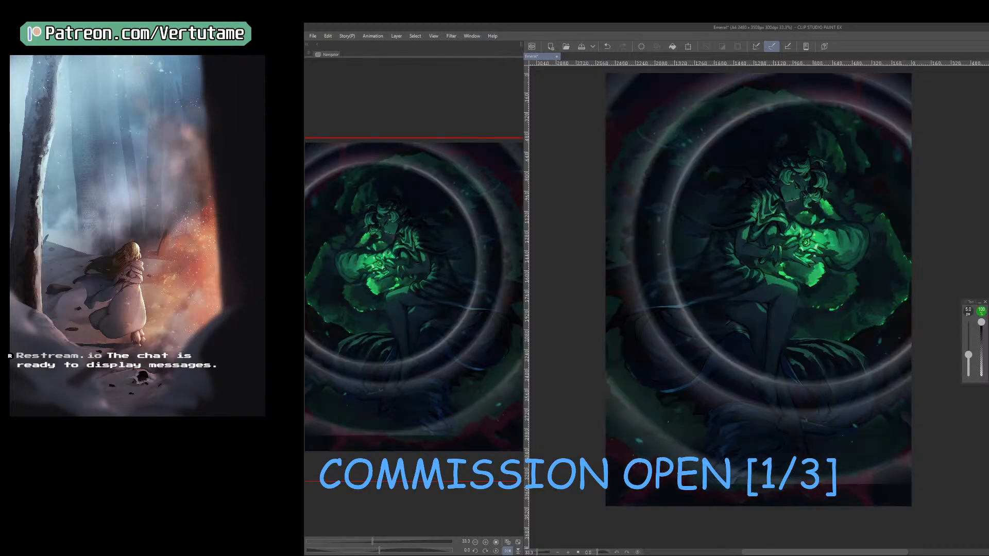
pyautogui.hotkey('ctrl', 'z')
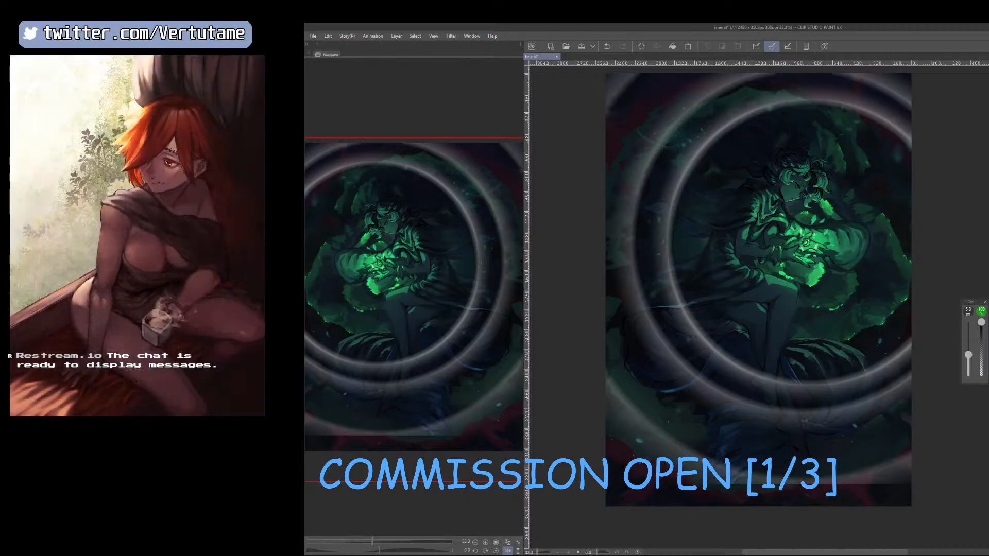
pyautogui.hotkey('ctrl', 'y')
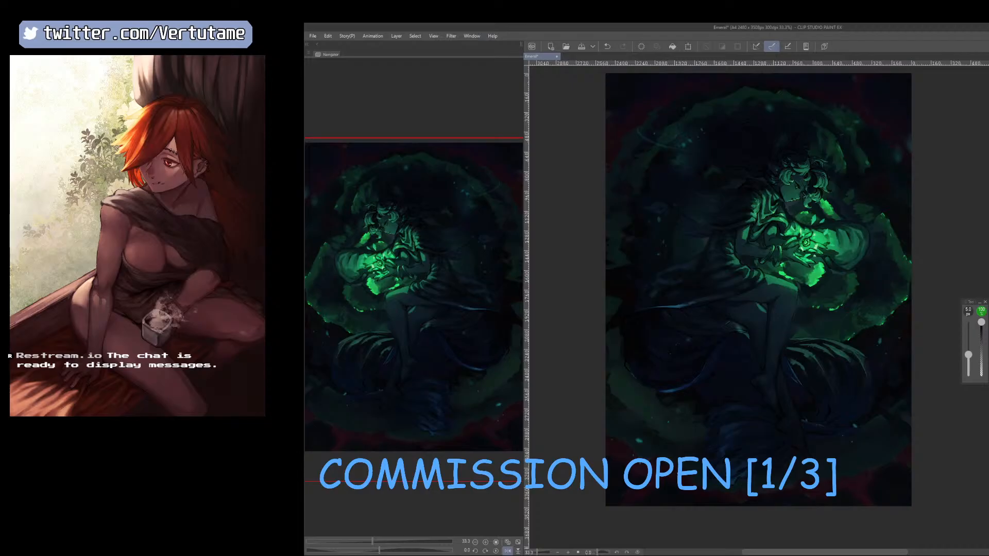
# Paint soft blue light onto the dark background behind the figure's back with a brush enlarged to 400 px.
pyautogui.press('h')
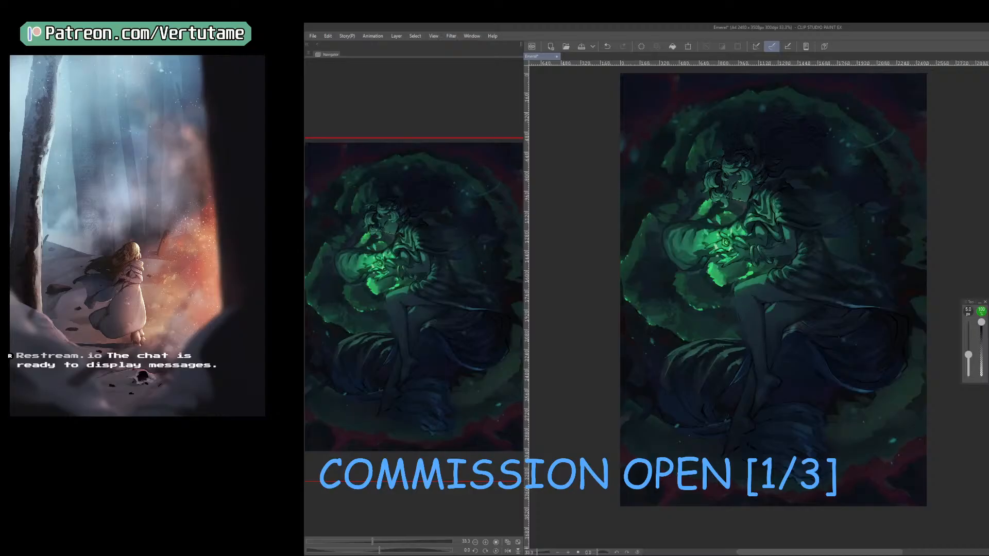
pyautogui.press('h')
pyautogui.hotkey('ctrl', '-')
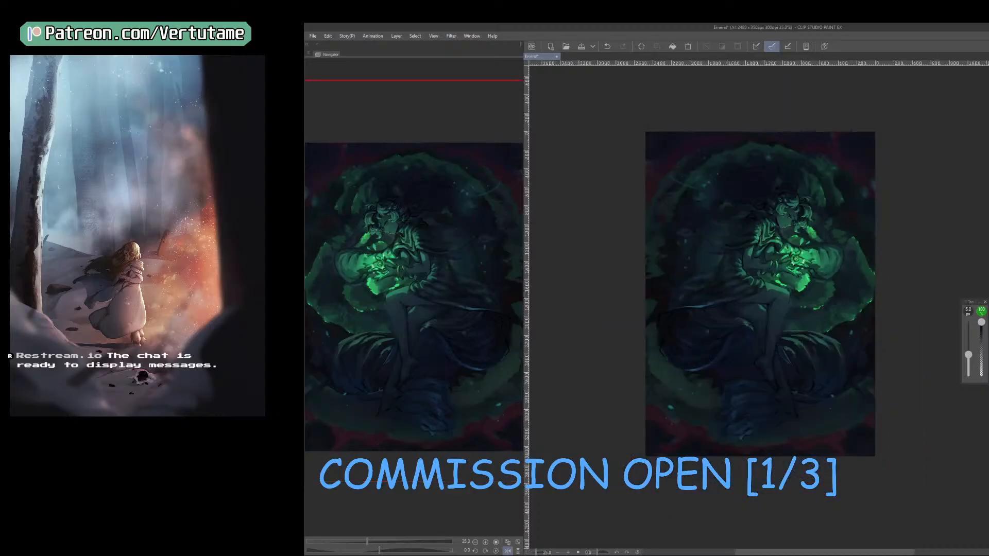
pyautogui.moveTo(785, 373); pyautogui.dragTo(755, 480)
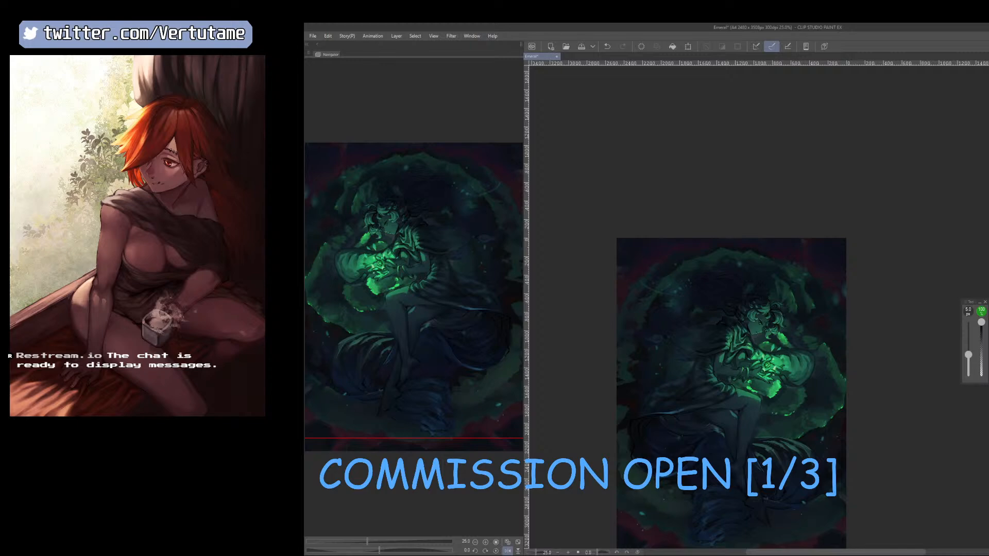
pyautogui.press('h')
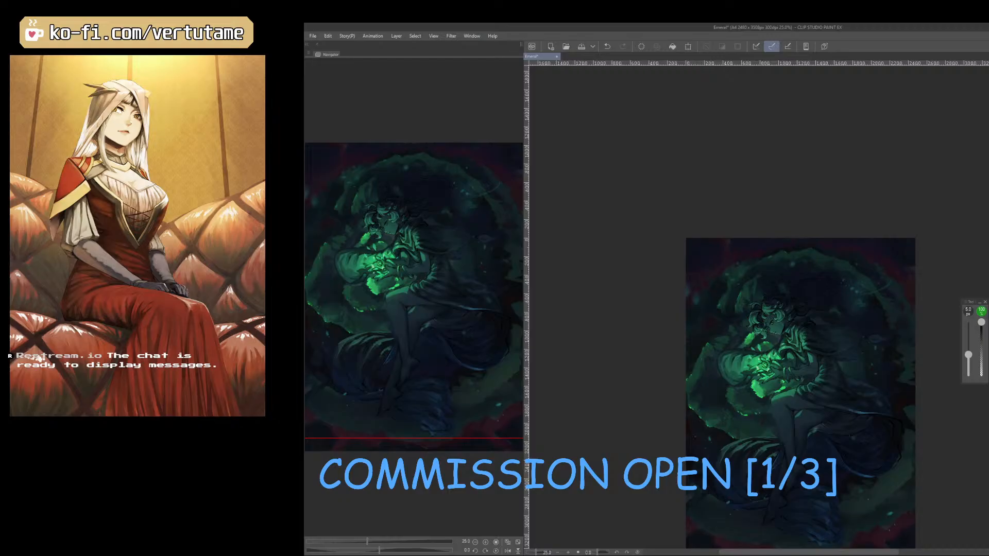
pyautogui.press('e')
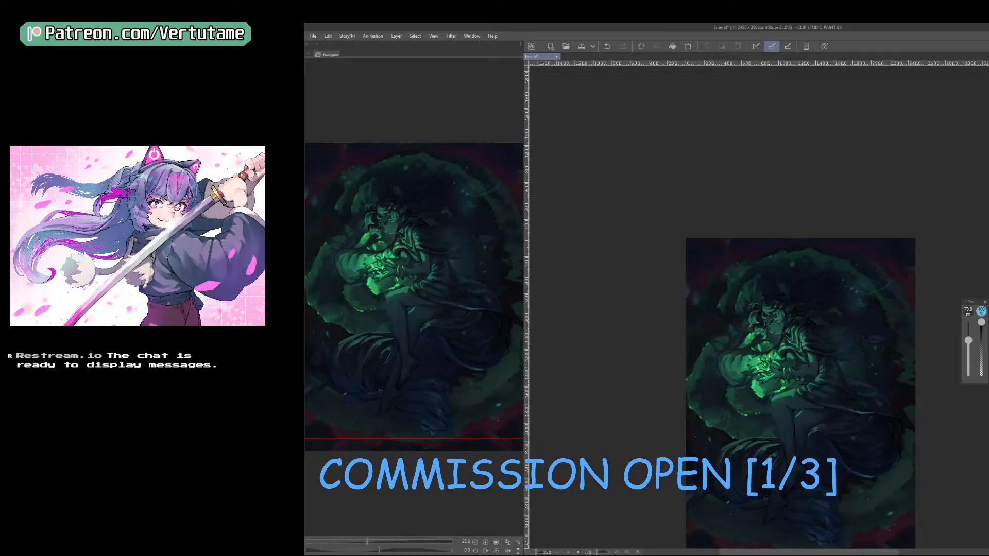
pyautogui.press(']')
pyautogui.press(']')
pyautogui.press(']')
pyautogui.press(']')
pyautogui.press(']')
pyautogui.press(']')
pyautogui.press(']')
pyautogui.press(']')
pyautogui.press(']')
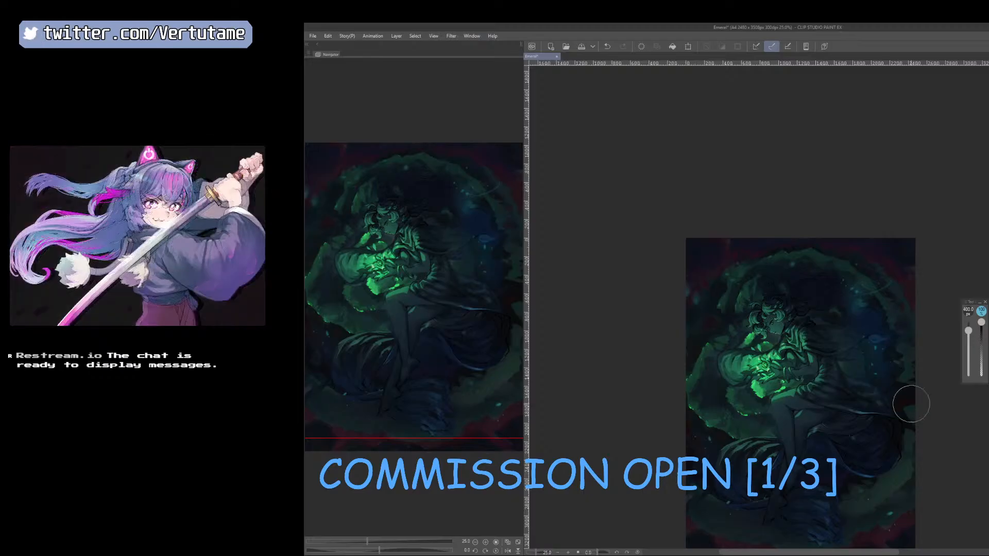
# Tint the cloth folds around the legs and below the figure with soft blue using a 500 px brush.
pyautogui.press(']')
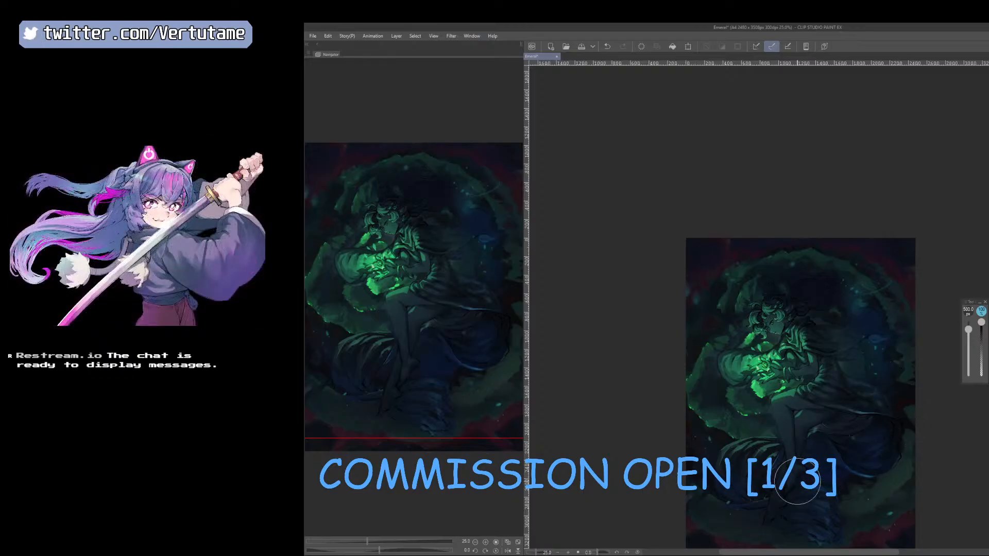
pyautogui.press('[')
pyautogui.press(']')
pyautogui.press(']')
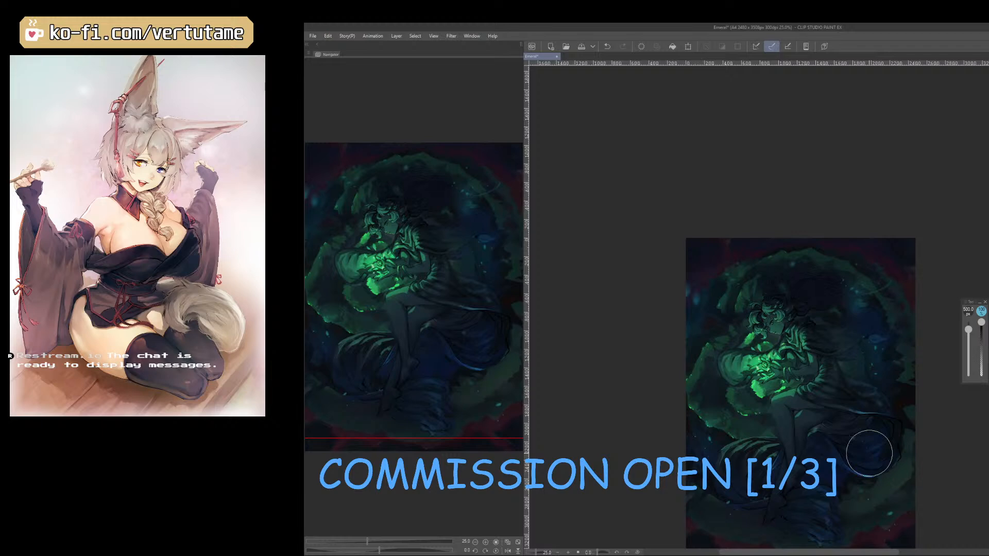
# Spread the soft blue tint over the dark area around the hair and the lower cloth, enlarging the brush to 600 px.
pyautogui.press('h')
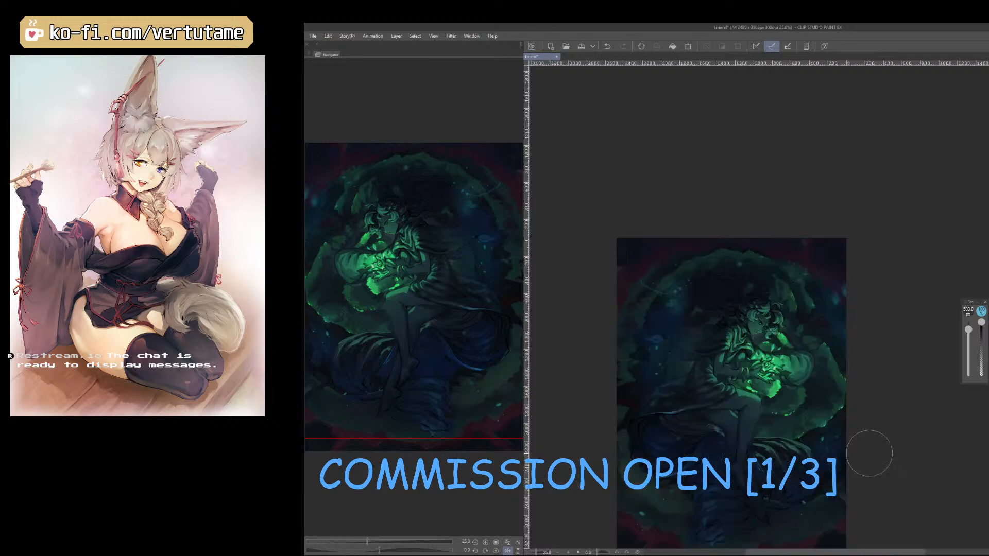
pyautogui.moveTo(839, 405); pyautogui.dragTo(862, 397)
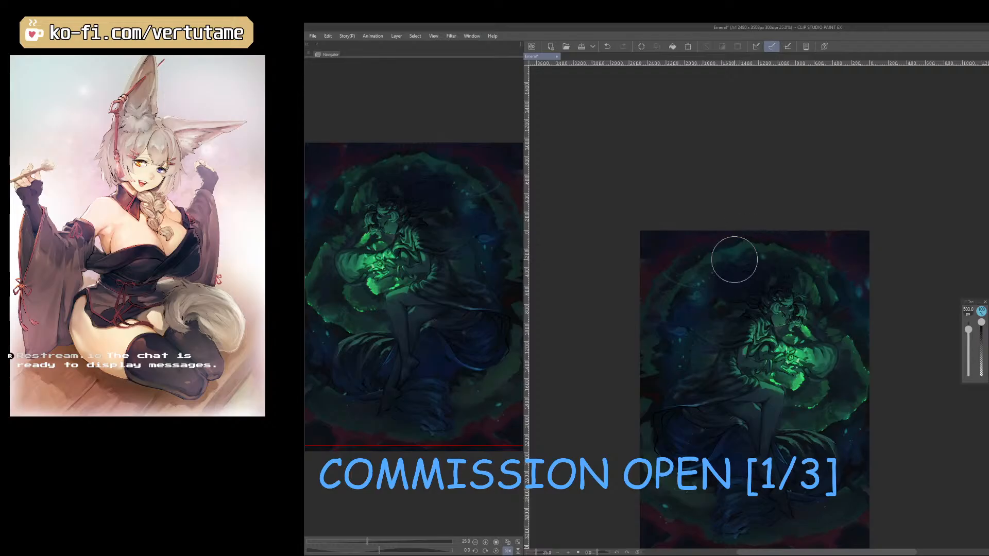
pyautogui.press(']')
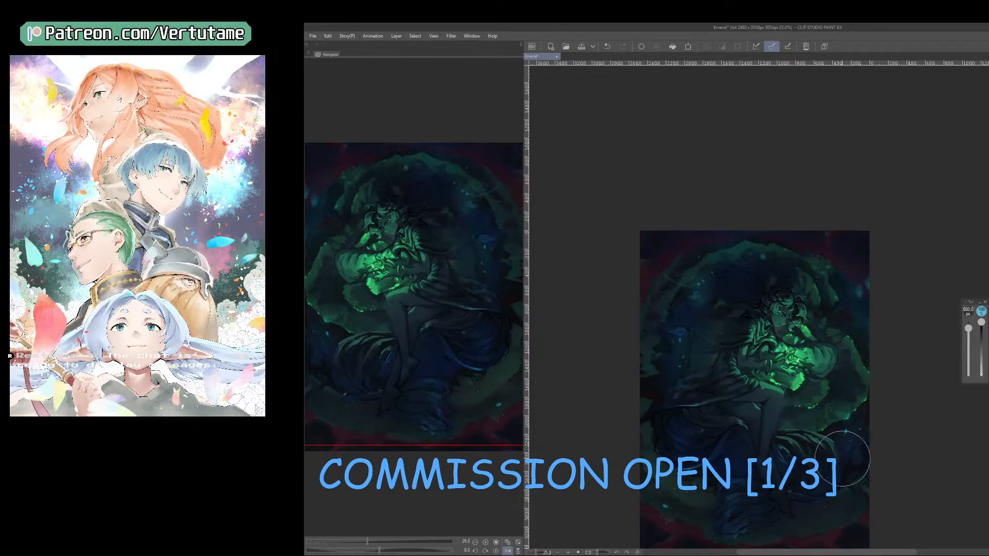
pyautogui.moveTo(708, 506); pyautogui.dragTo(716, 484)
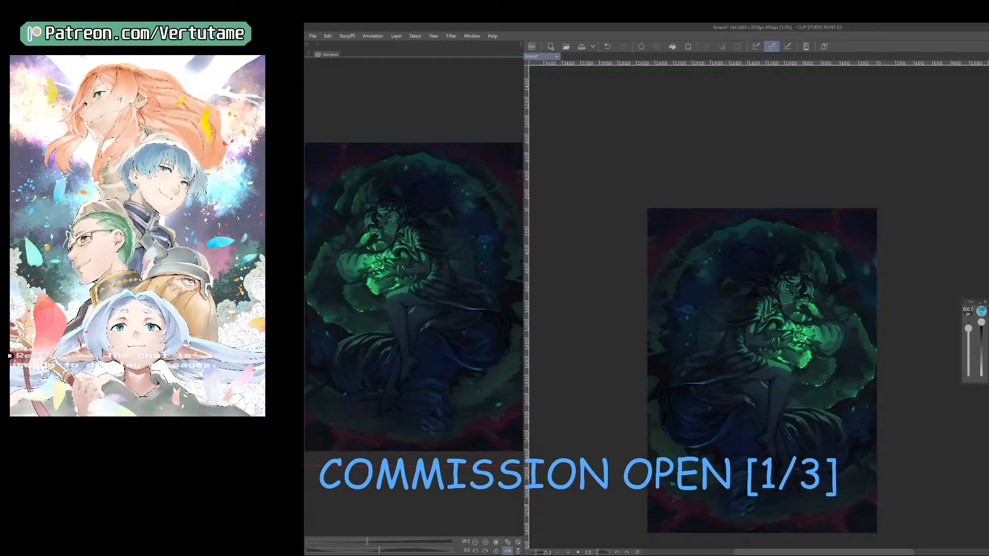
# Check the blue-tinted illustration at thumbnail size and mirrored, and save the file.
pyautogui.hotkey('ctrl', '-')
pyautogui.hotkey('ctrl', '-')
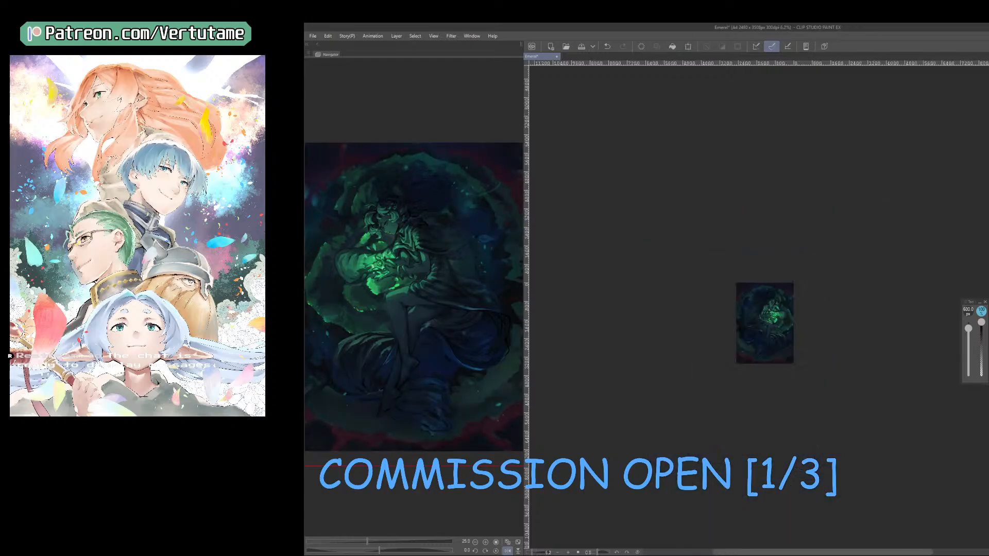
pyautogui.hotkey('ctrl', '+')
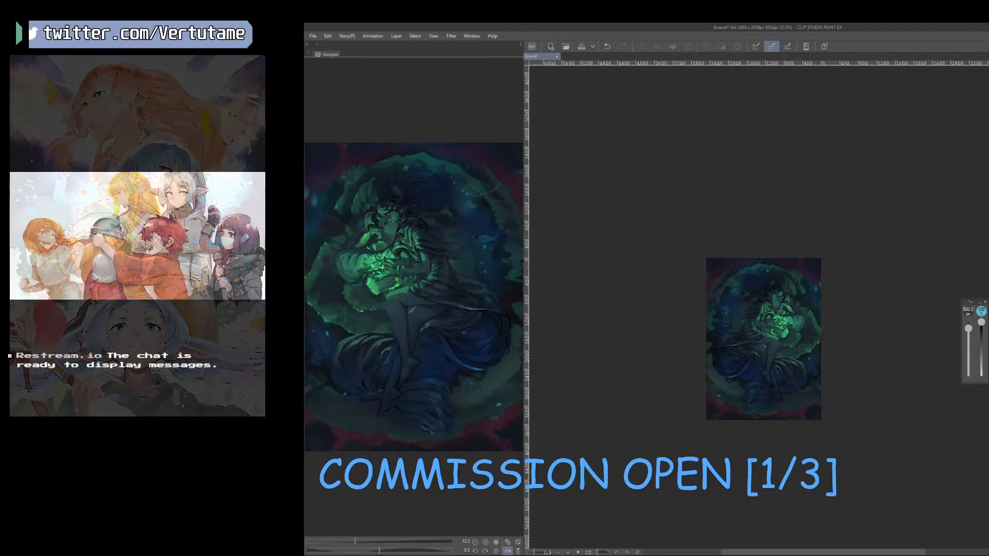
pyautogui.hotkey('ctrl', '+')
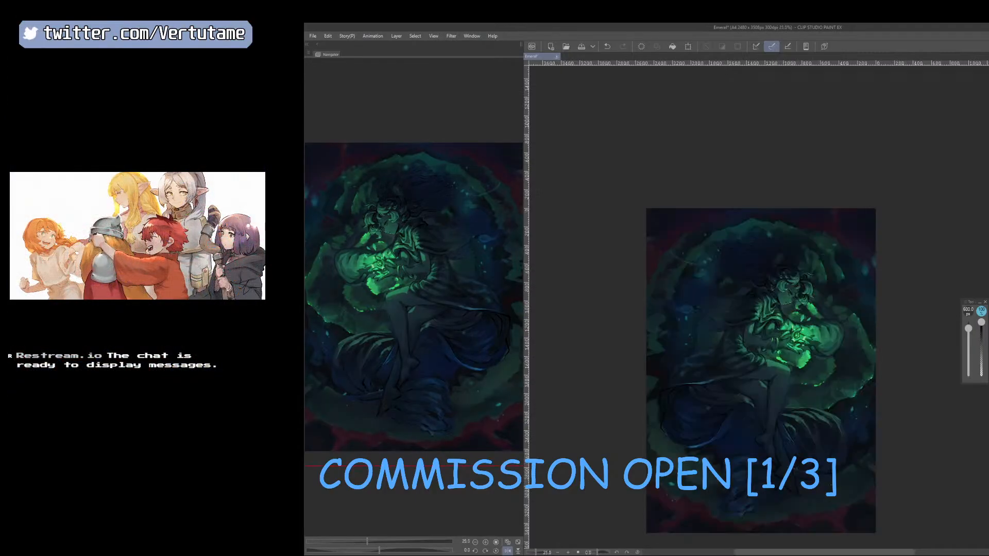
pyautogui.press('h')
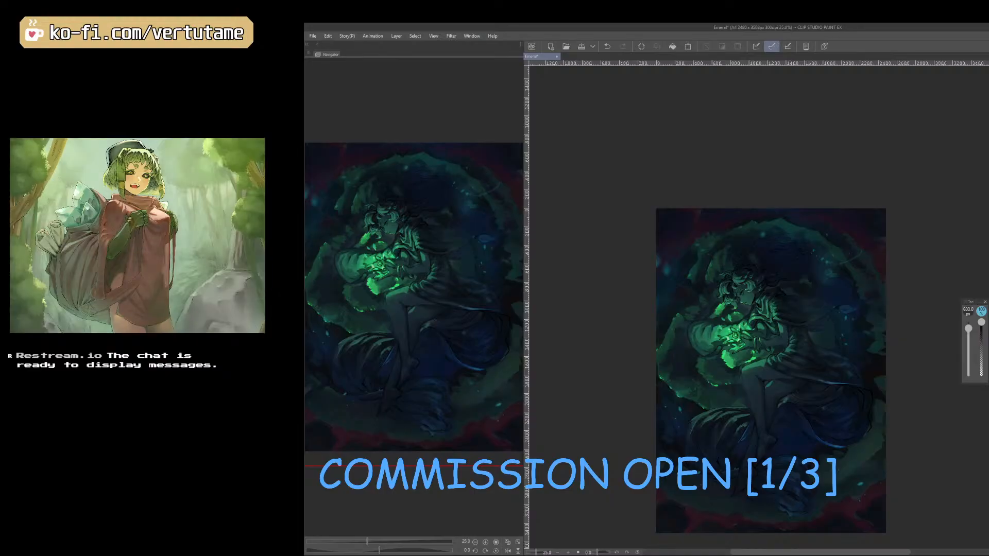
pyautogui.click(583, 48)
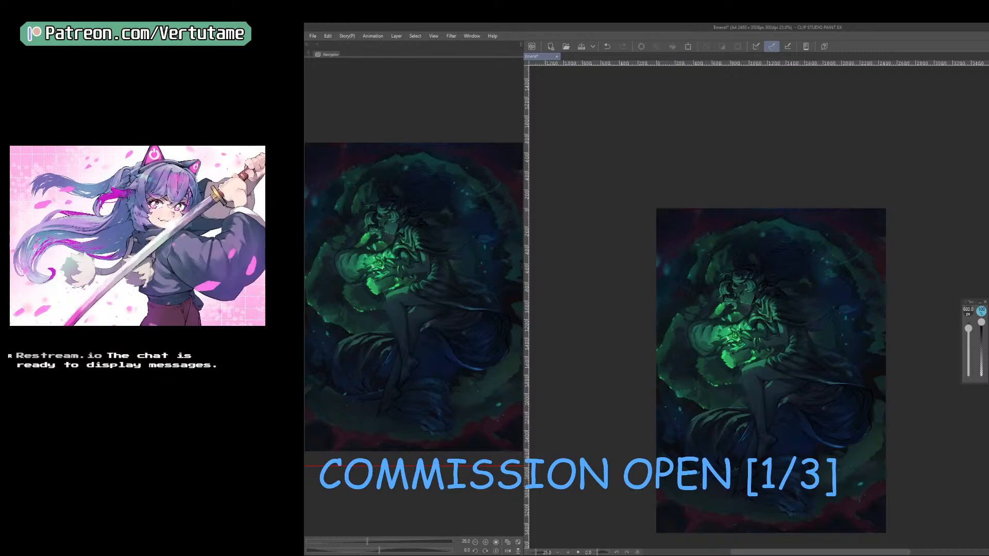
# Sample a green from the artwork and brush reflected light onto the knee below the glowing hands.
pyautogui.hotkey('ctrl', '+')
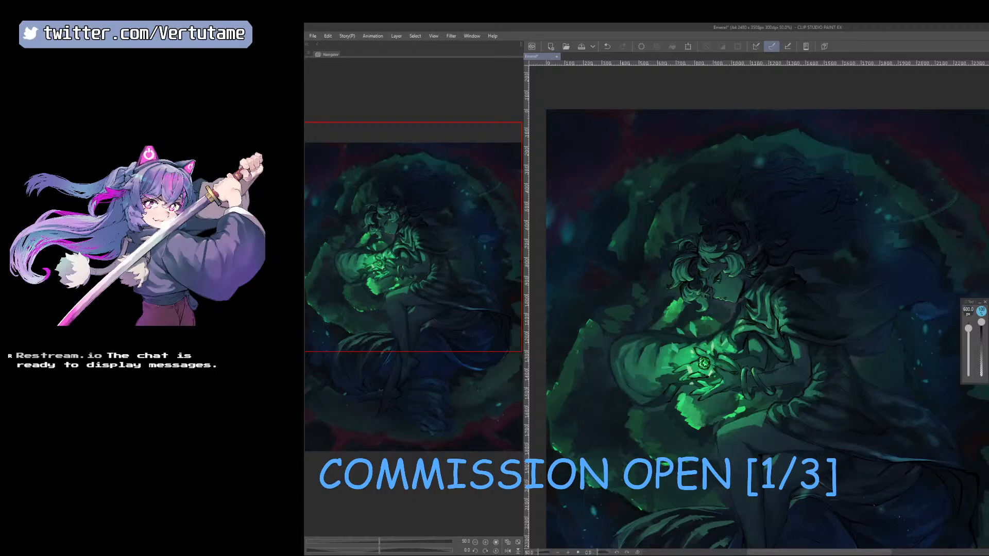
pyautogui.press('b')
pyautogui.rightClick(755, 418)
pyautogui.moveTo(732, 447); pyautogui.dragTo(735, 451)
pyautogui.press('e')
pyautogui.press('b')
pyautogui.press('h')
pyautogui.press('b')
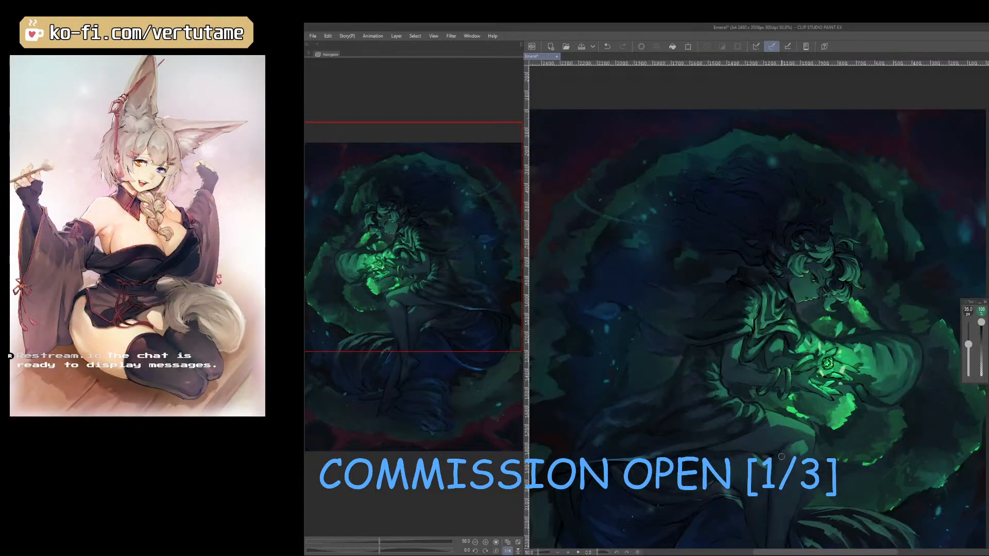
# Build up the green reflected light along the knee and upper shin, varying the brush size and checking the mirrored canvas.
pyautogui.press(']')
pyautogui.press(']')
pyautogui.press(']')
pyautogui.press('[')
pyautogui.press('[')
pyautogui.press('[')
pyautogui.press('[')
pyautogui.press('[')
pyautogui.press('[')
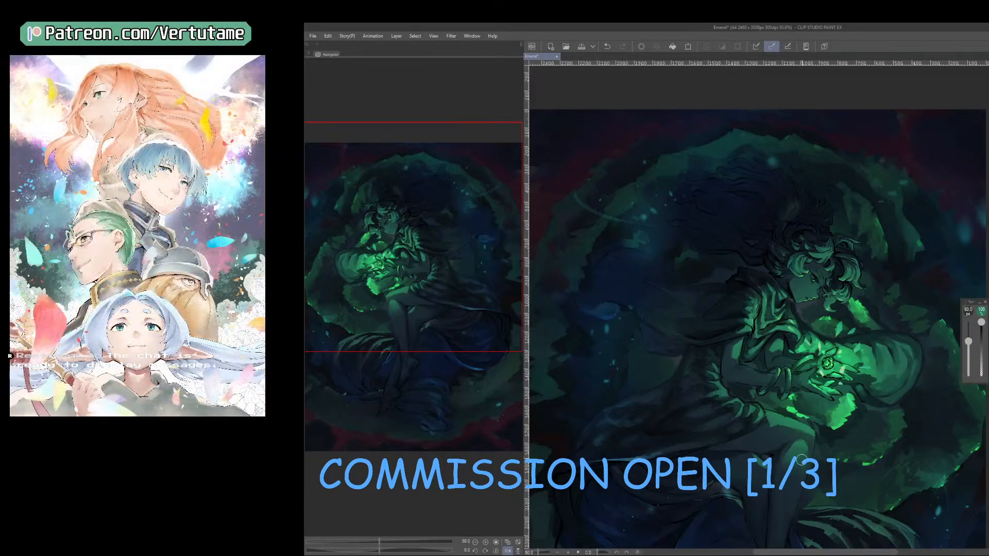
pyautogui.press(']')
pyautogui.press(']')
pyautogui.press(']')
pyautogui.press(']')
pyautogui.press(']')
pyautogui.press(']')
pyautogui.press(']')
pyautogui.press(']')
pyautogui.press('b')
pyautogui.press('h')
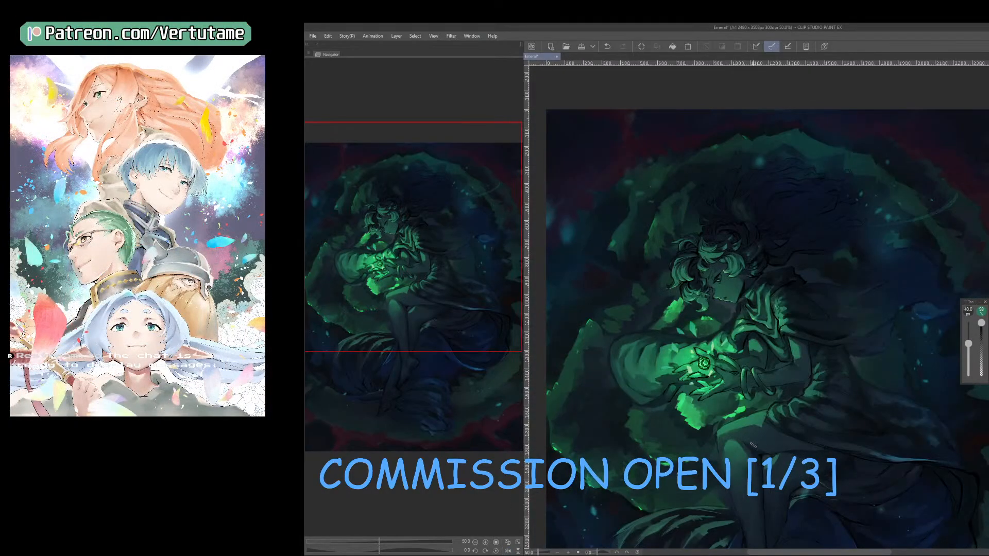
# Refine the highlight on the knee with sampled greens and progressively smaller brushes.
pyautogui.press('[')
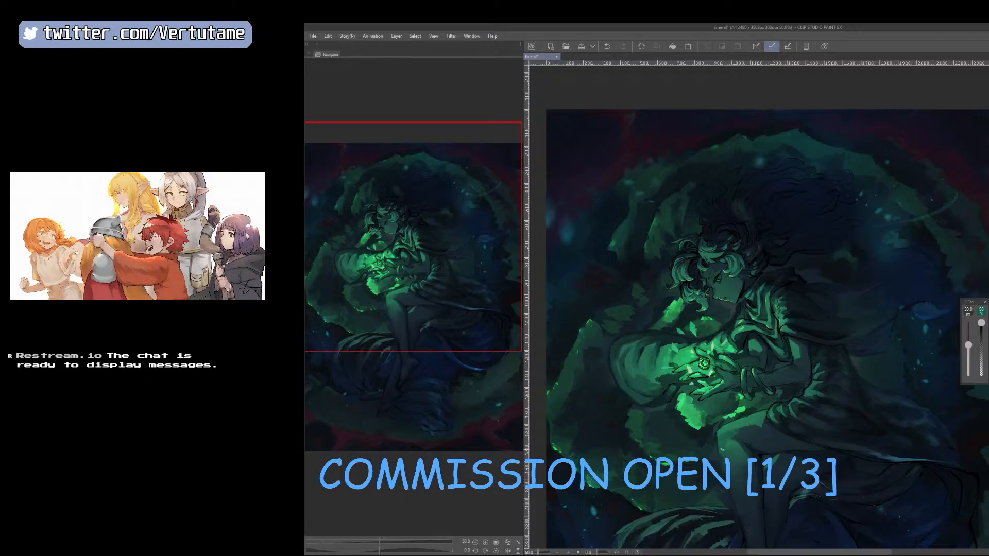
pyautogui.rightClick(735, 445)
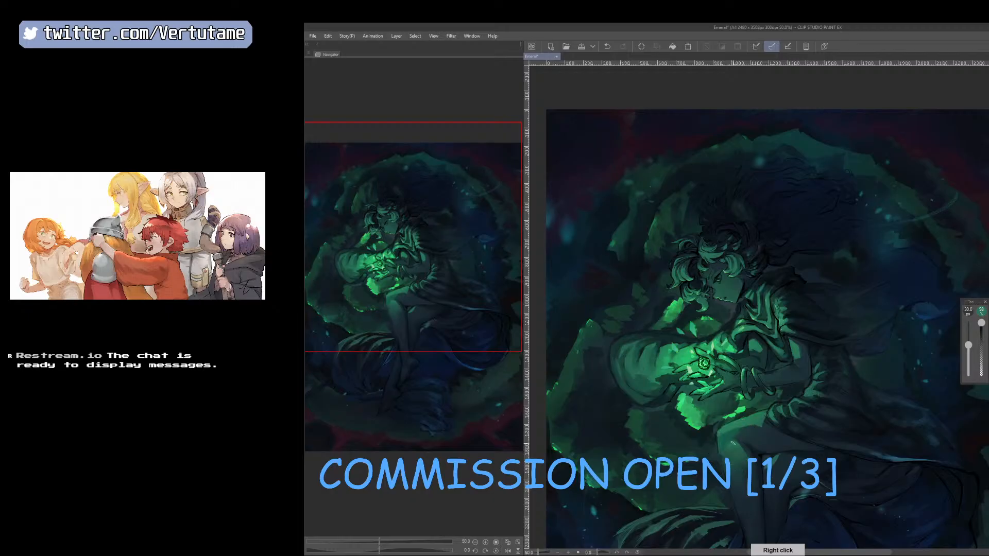
pyautogui.press('b')
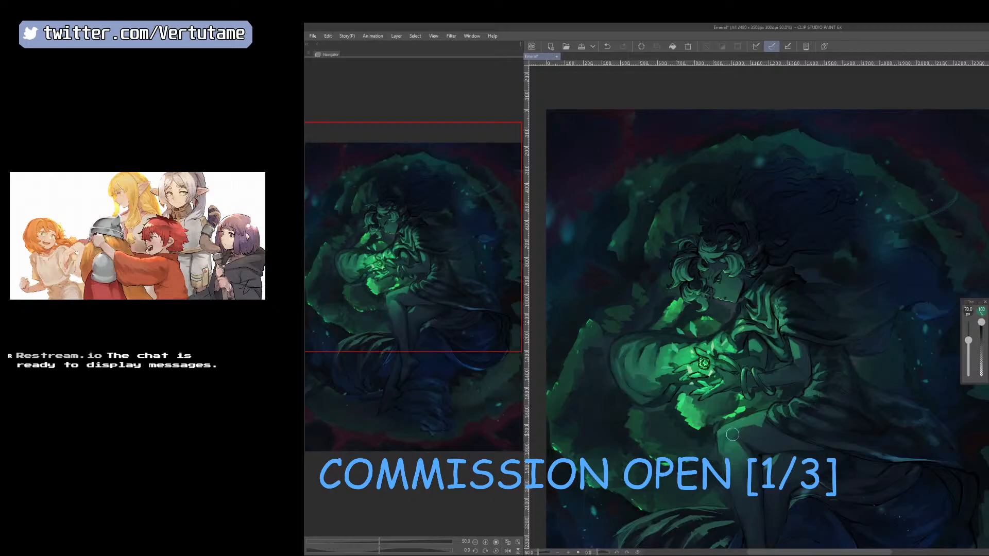
pyautogui.press('[')
pyautogui.press('[')
pyautogui.press('[')
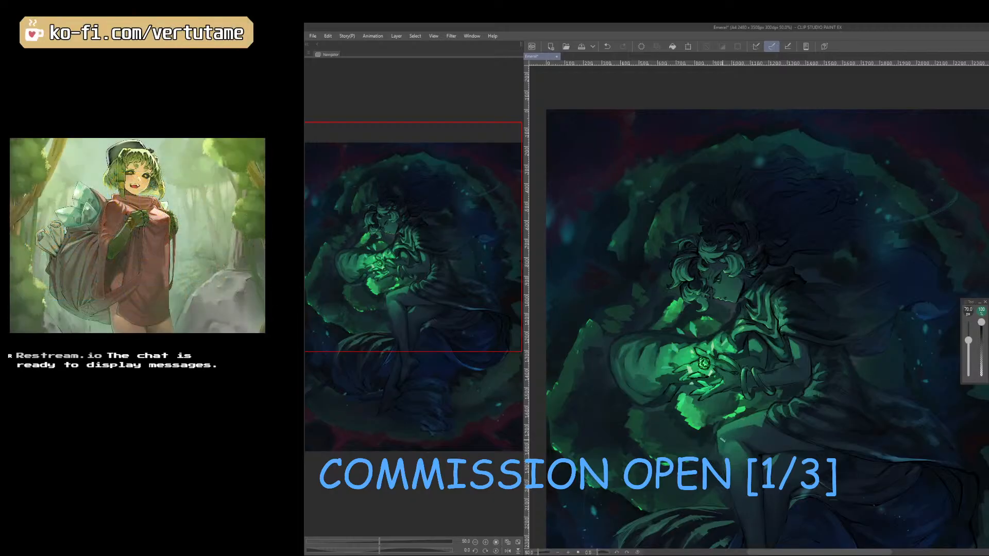
pyautogui.rightClick(727, 427)
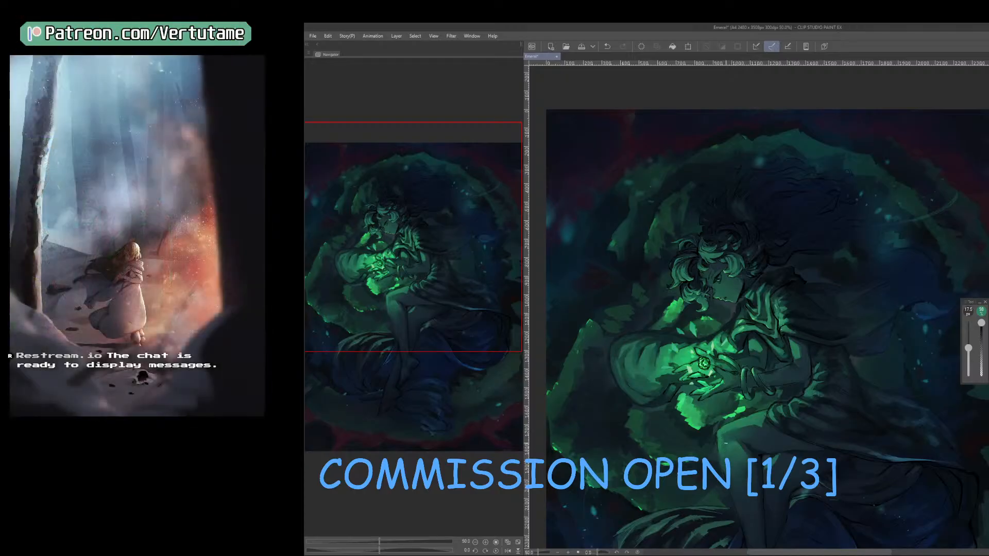
# Alternate brushing and erasing to refine the green reflected light along the knee and lower leg, checking the mirrored canvas.
pyautogui.press('e')
pyautogui.press('b')
pyautogui.press('e')
pyautogui.press('h')
pyautogui.press(']')
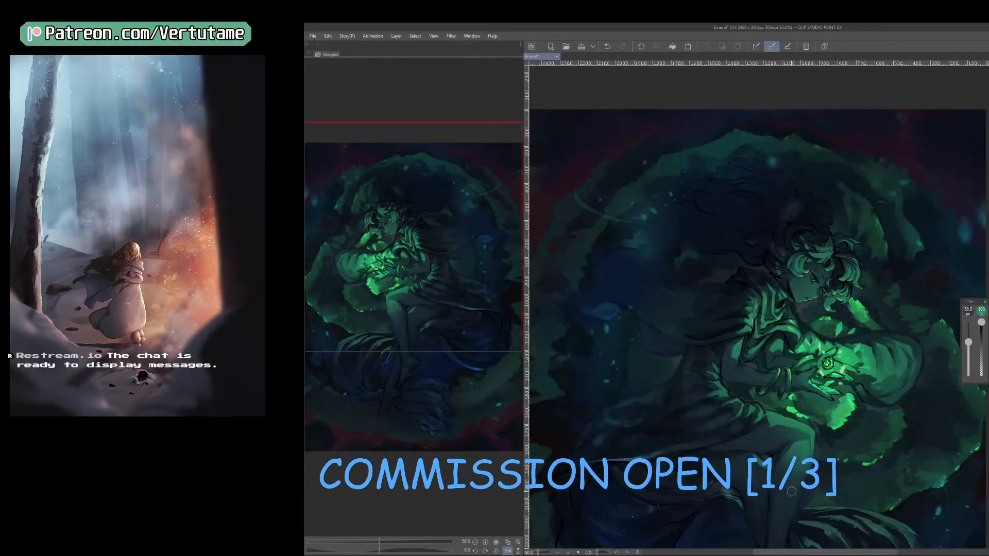
pyautogui.press('b')
pyautogui.press('h')
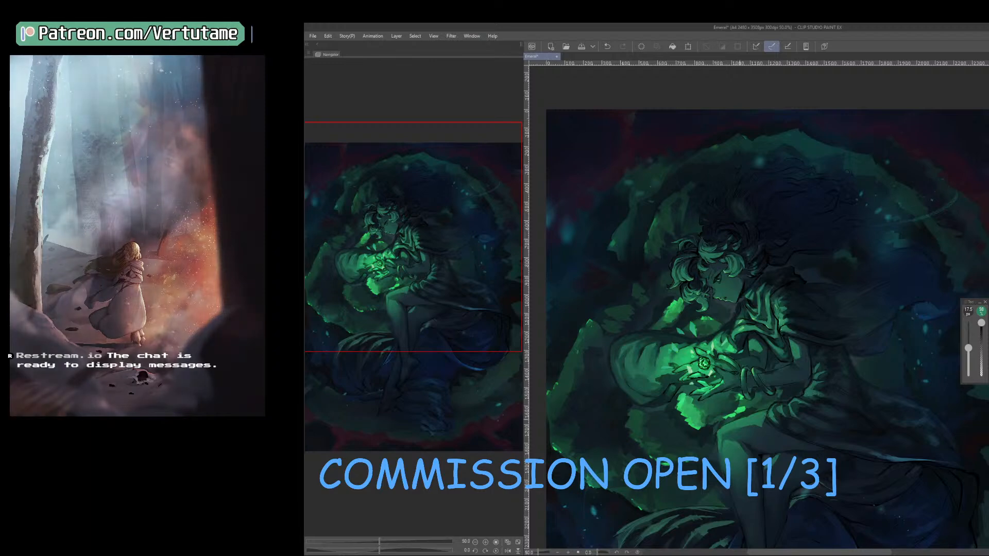
pyautogui.press(']')
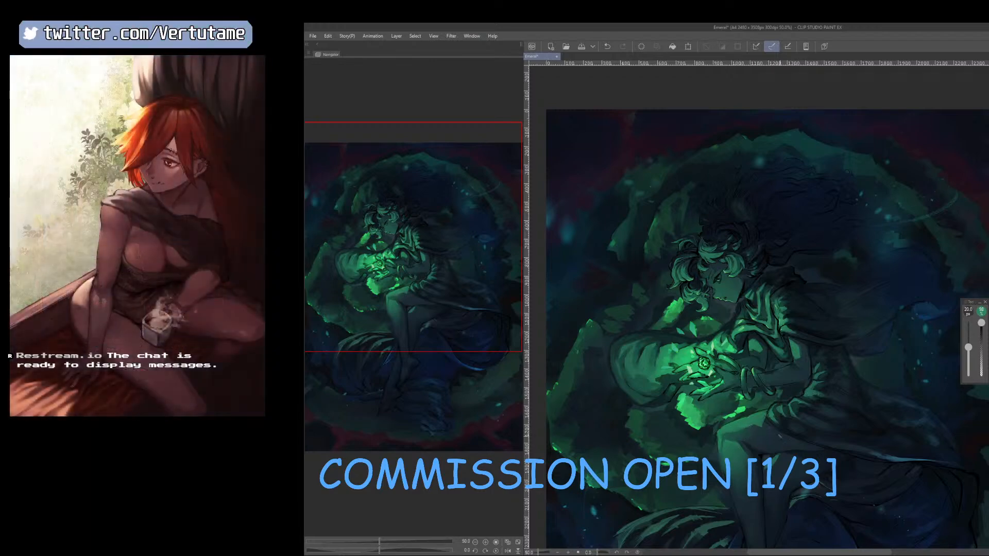
pyautogui.press(']')
pyautogui.moveTo(787, 449); pyautogui.dragTo(749, 374)
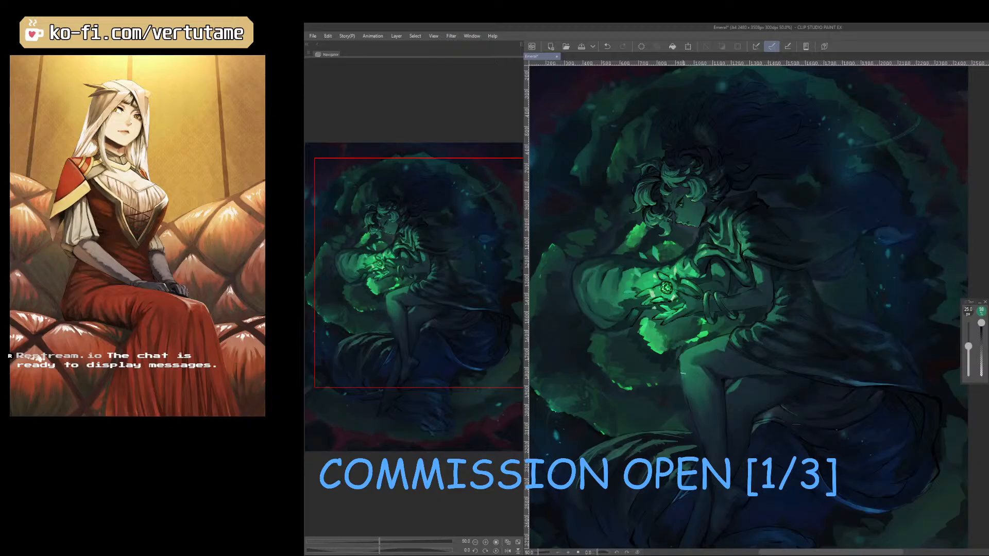
# Soften the shin shading with a larger eraser and restore its lit edge with the 25 px brush.
pyautogui.press('e')
pyautogui.press(']')
pyautogui.press(']')
pyautogui.press(']')
pyautogui.moveTo(701, 390); pyautogui.dragTo(694, 374)
pyautogui.press('b')
pyautogui.press('p')
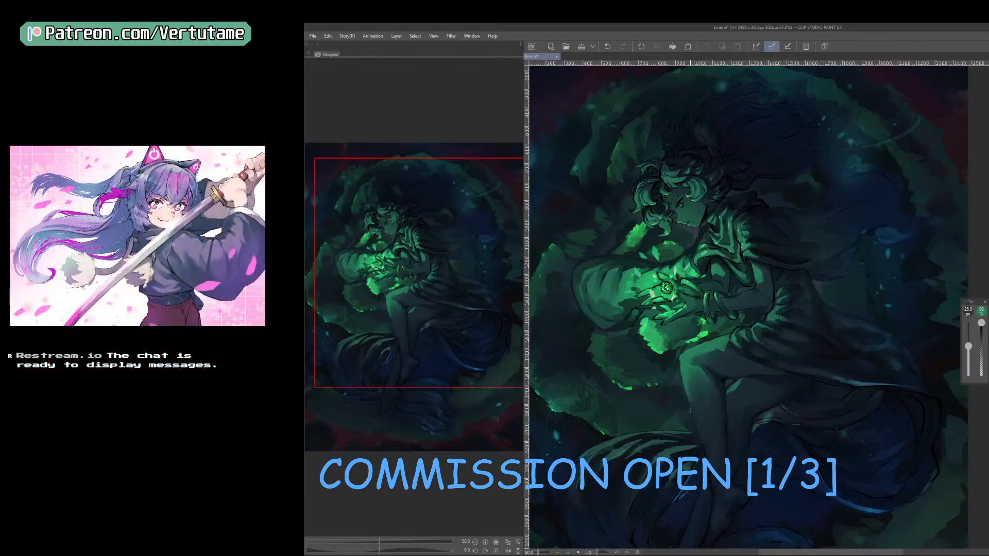
pyautogui.press('e')
pyautogui.press('b')
# Check the figure at thumbnail size and mirrored, and blend the knee glow with a 150 px eraser and the brush.
pyautogui.scroll(-2, 760, 363)
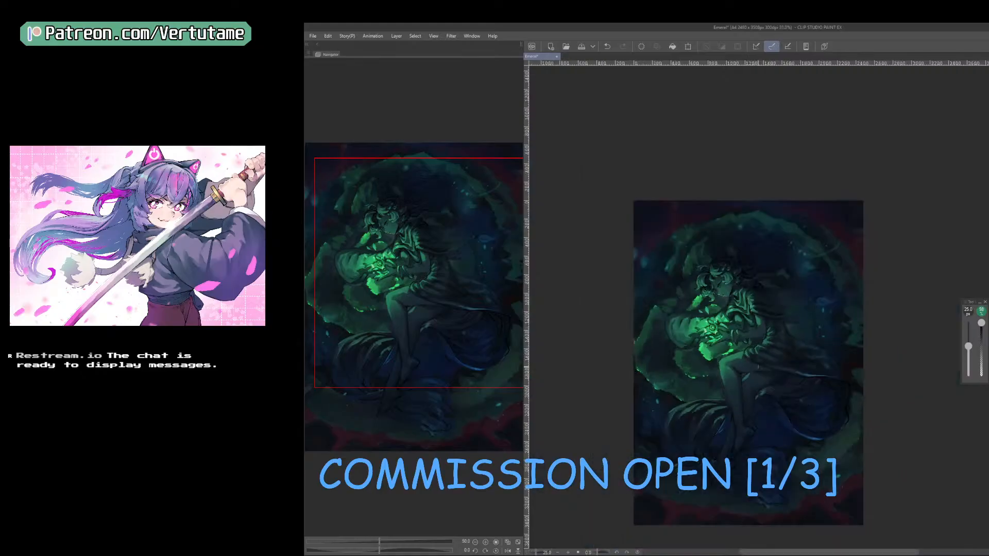
pyautogui.press('h')
pyautogui.scroll(2, 858, 303)
pyautogui.press('e')
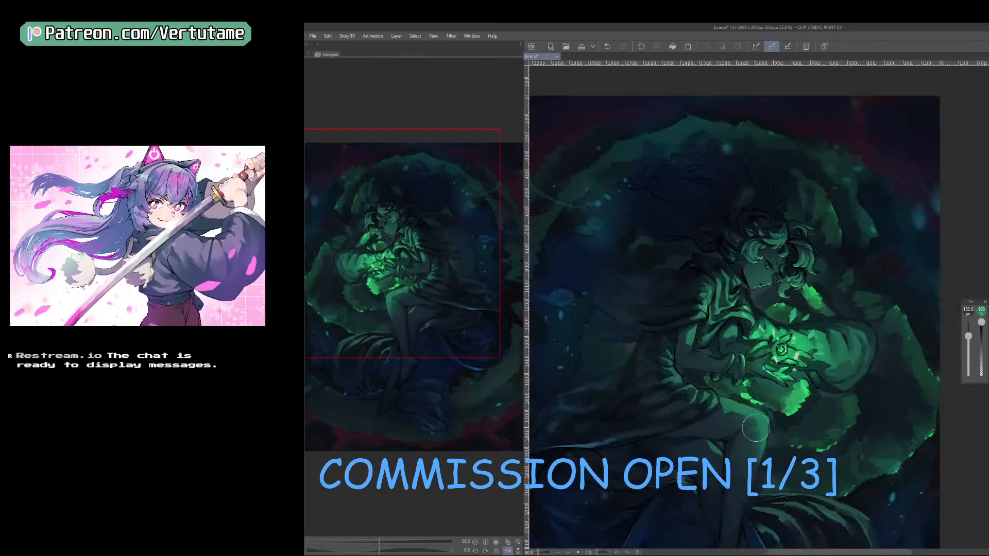
pyautogui.press('b')
pyautogui.press('e')
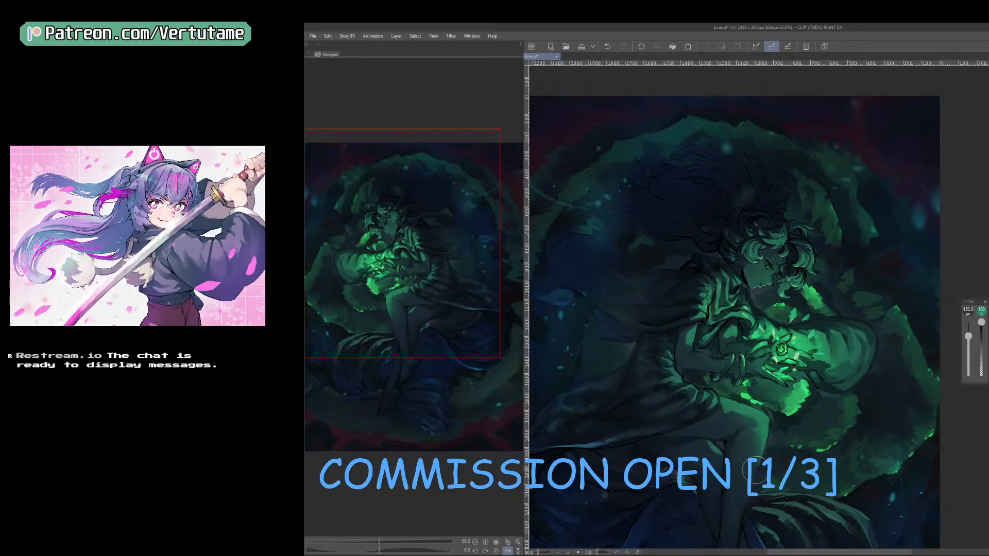
pyautogui.press('b')
pyautogui.moveTo(776, 477); pyautogui.dragTo(775, 425)
# Clean up the outline of the knee and shin with a progressively smaller eraser.
pyautogui.press('e')
pyautogui.press('[')
pyautogui.press('[')
pyautogui.press('[')
pyautogui.press('[')
pyautogui.press('[')
pyautogui.press('[')
pyautogui.press('[')
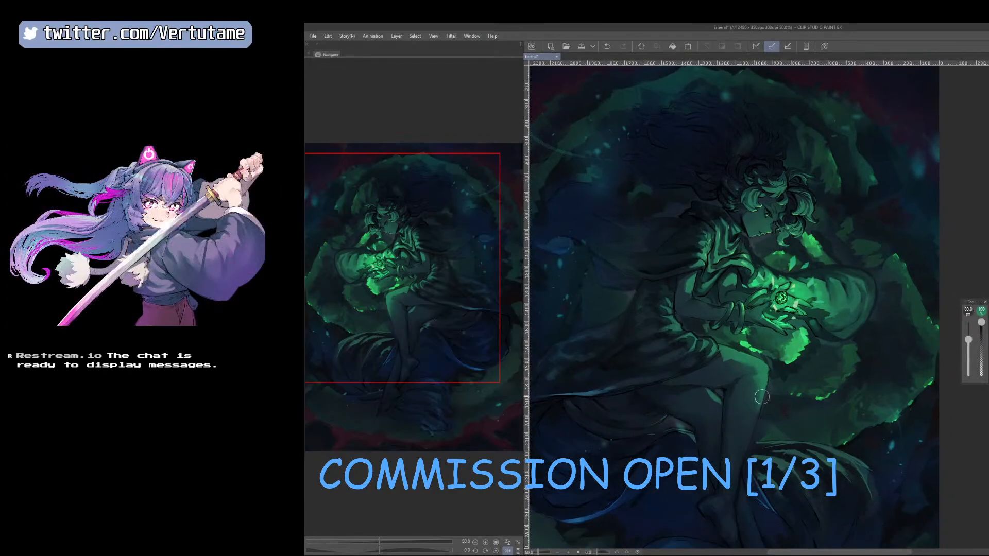
pyautogui.press('[')
pyautogui.press('[')
pyautogui.press('[')
pyautogui.press('[')
pyautogui.press('[')
pyautogui.press('[')
pyautogui.press('[')
# Brush green reflected light onto the garment folds around the waist and hip, enlarging the brush to 25 px.
pyautogui.press('h')
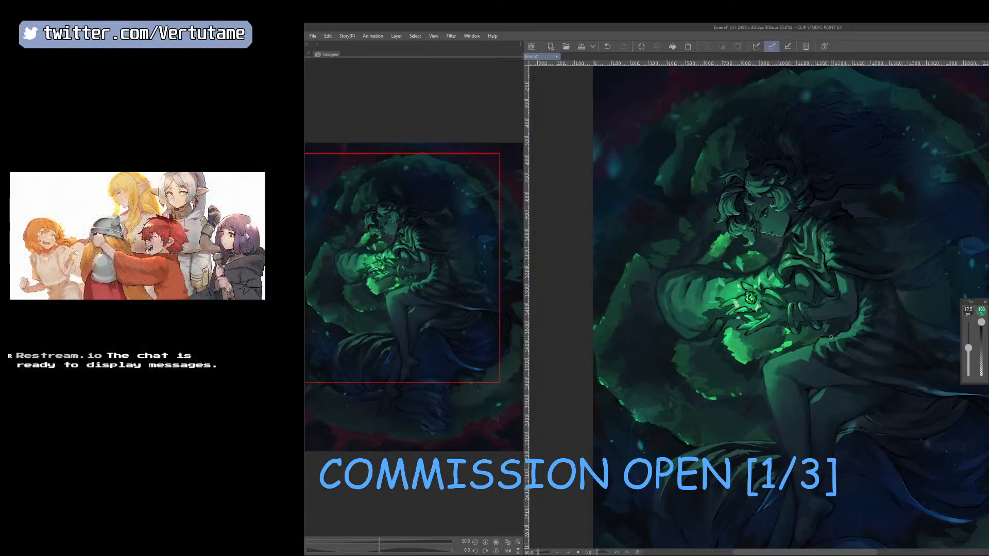
pyautogui.press('b')
pyautogui.press('h')
pyautogui.press(']')
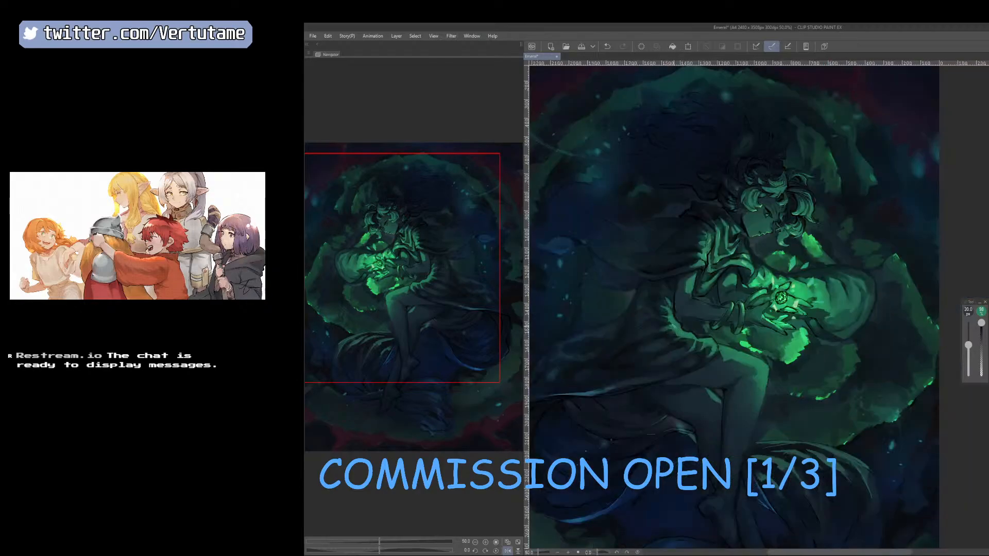
pyautogui.press('r')
pyautogui.moveTo(824, 473); pyautogui.dragTo(891, 432)
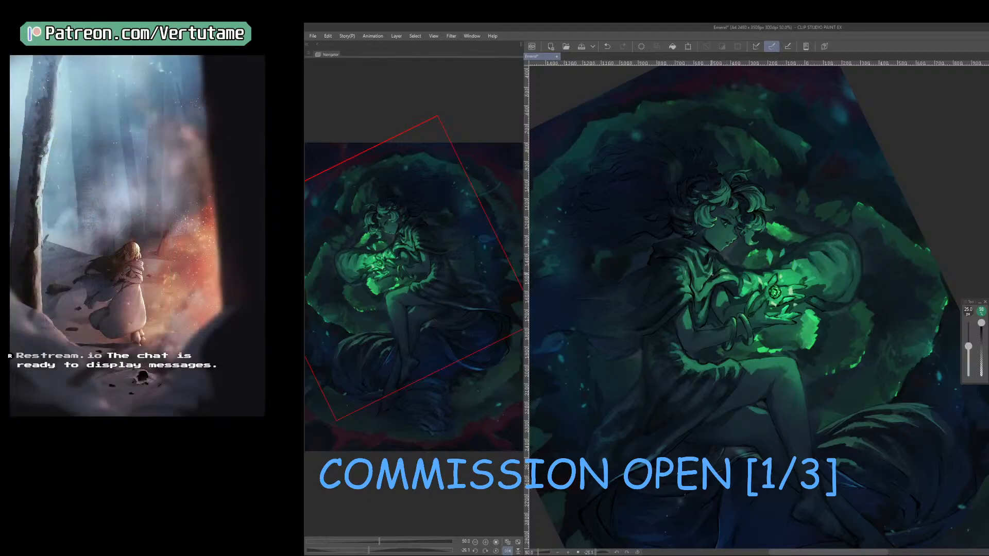
pyautogui.press('b')
pyautogui.scroll(4, 712, 270)
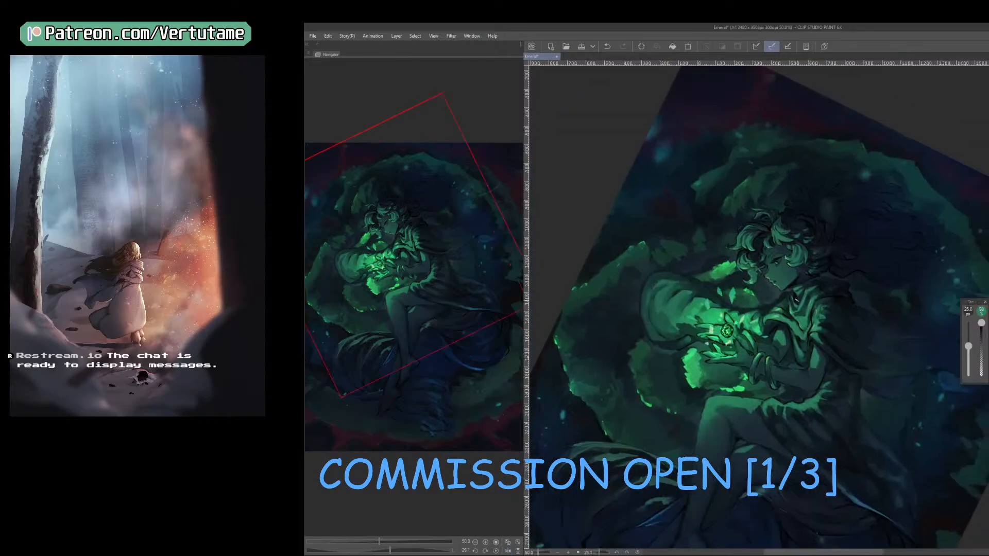
# Refine the lit folds of the shoulder drape with the brush reduced to 17.5 px.
pyautogui.press('[')
pyautogui.moveTo(785, 294)
pyautogui.mouseDown()
pyautogui.moveTo(792, 315)
pyautogui.moveTo(805, 298)
pyautogui.moveTo(800, 288)
pyautogui.moveTo(787, 313)
pyautogui.mouseUp()
pyautogui.press('p')
pyautogui.press('[')
pyautogui.scroll(1, 788, 311)
pyautogui.scroll(-2, 790, 314)
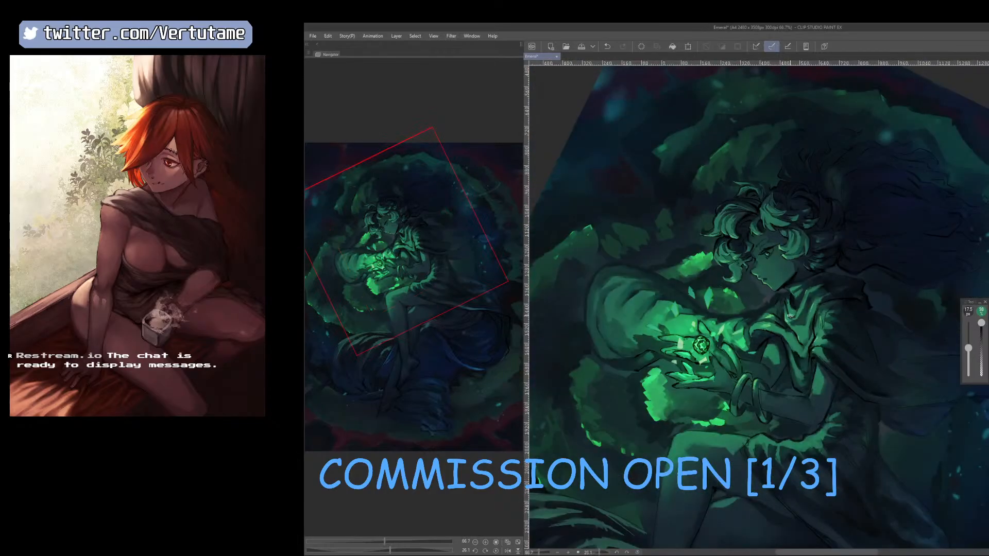
# Rework the drapery around the shoulder, undoing a stroke and setting the brush to 20 px.
pyautogui.press('r')
pyautogui.moveTo(829, 433); pyautogui.dragTo(952, 322)
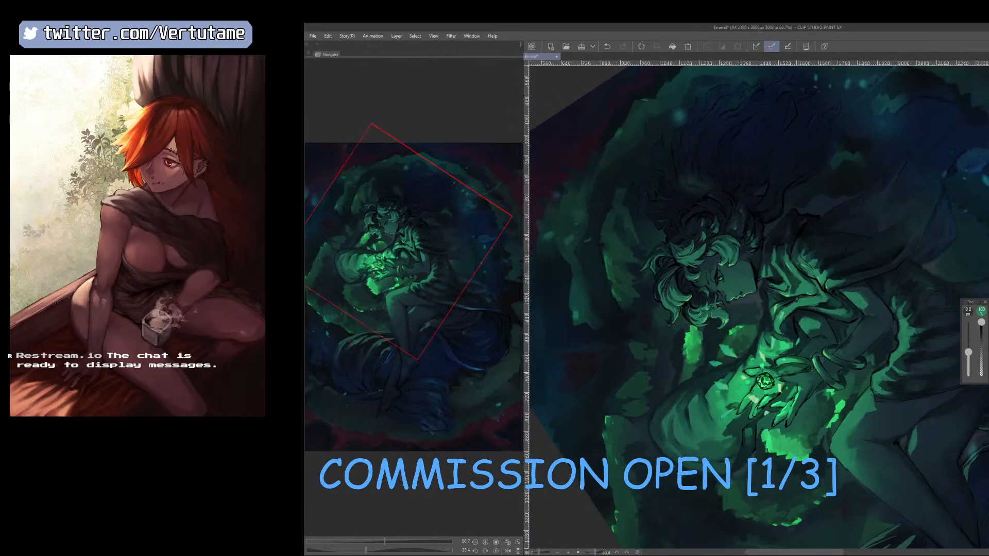
pyautogui.moveTo(797, 299)
pyautogui.mouseDown()
pyautogui.moveTo(813, 297)
pyautogui.moveTo(804, 361)
pyautogui.mouseUp()
pyautogui.press('r')
pyautogui.press('b')
pyautogui.hotkey('ctrl', 'z')
pyautogui.press(']')
pyautogui.press('h')
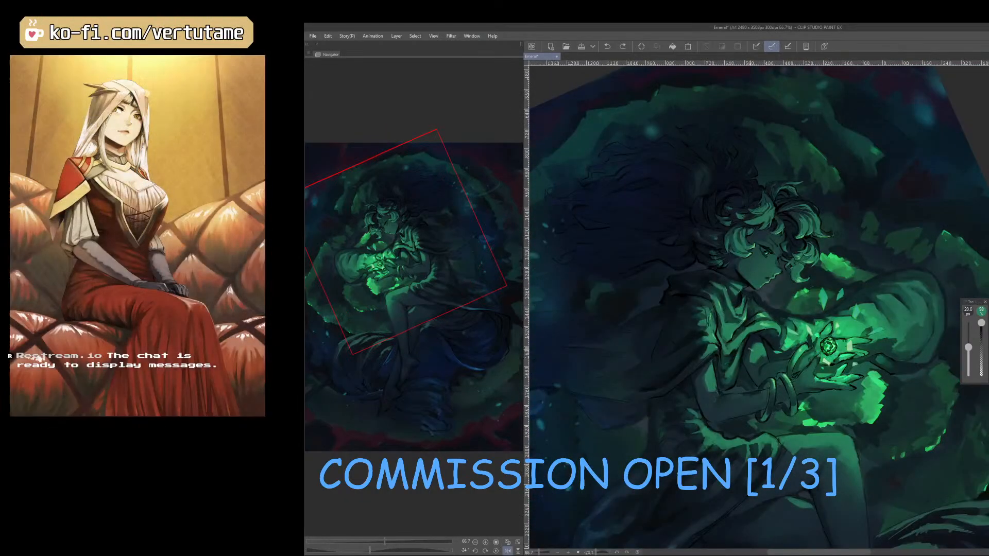
# Try short strokes on the folds beside the upper arm, undo the last one and compare the mirrored canvas.
pyautogui.keyDown('alt'); pyautogui.click(737, 348); pyautogui.keyUp('alt')
pyautogui.moveTo(735, 354)
pyautogui.mouseDown()
pyautogui.moveTo(726, 370)
pyautogui.moveTo(733, 361)
pyautogui.mouseUp()
pyautogui.hotkey('ctrl', 'z')
pyautogui.scroll(-1, 740, 339)
pyautogui.press('h')
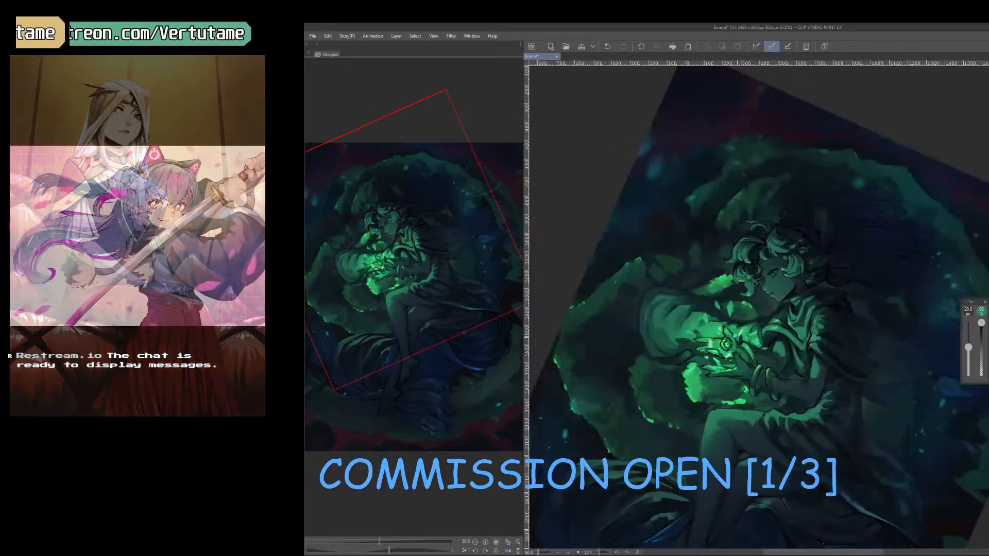
# Paint the cloak folds over the shoulder and back with the 20 px brush, checking them at several canvas angles and mirrored.
pyautogui.moveTo(809, 337); pyautogui.dragTo(806, 304)
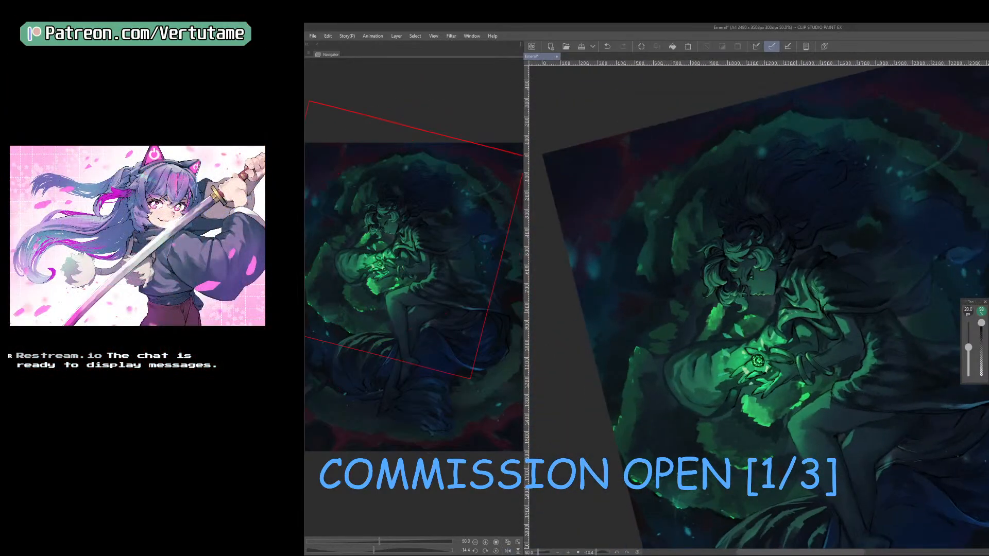
pyautogui.press('p')
pyautogui.press('b')
pyautogui.press('r')
pyautogui.moveTo(813, 311); pyautogui.dragTo(777, 353)
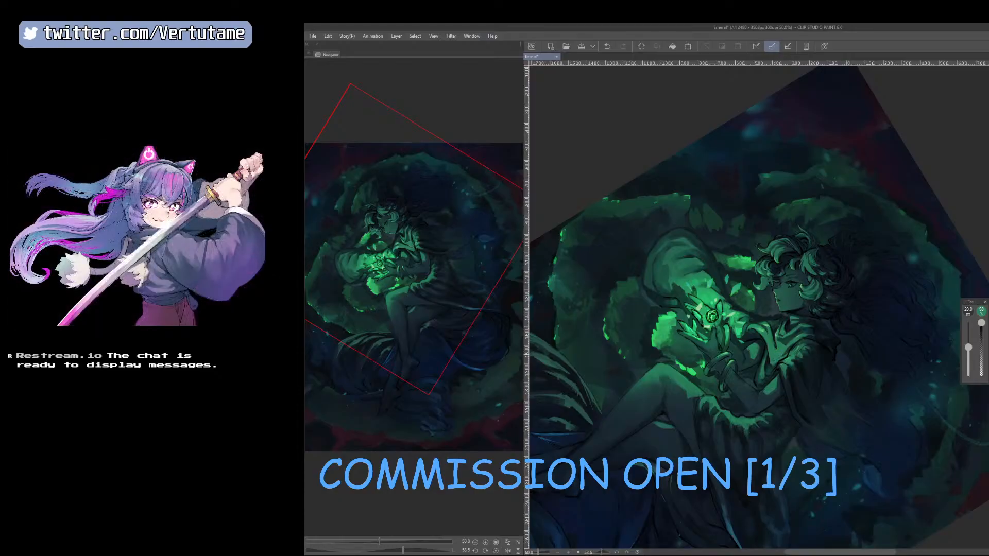
pyautogui.press('h')
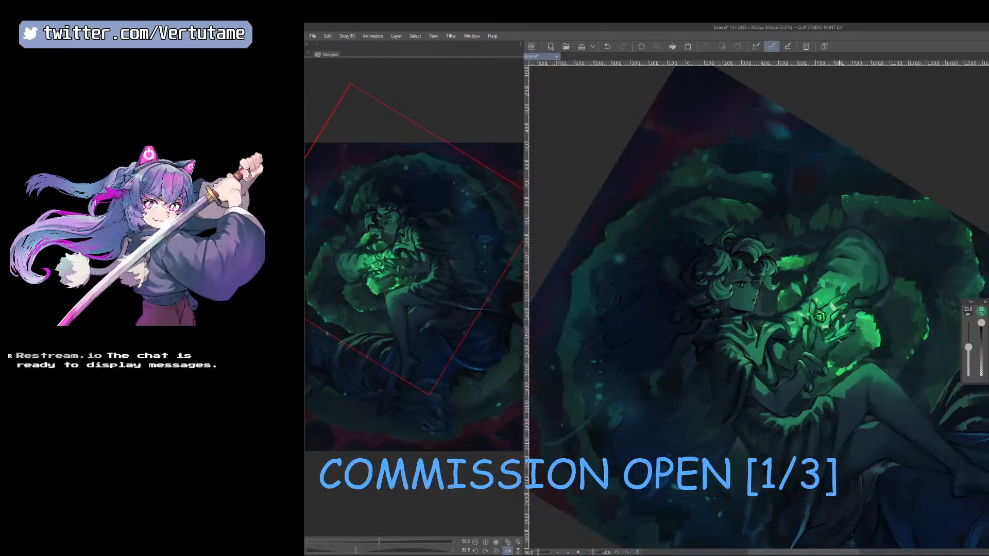
pyautogui.press('h')
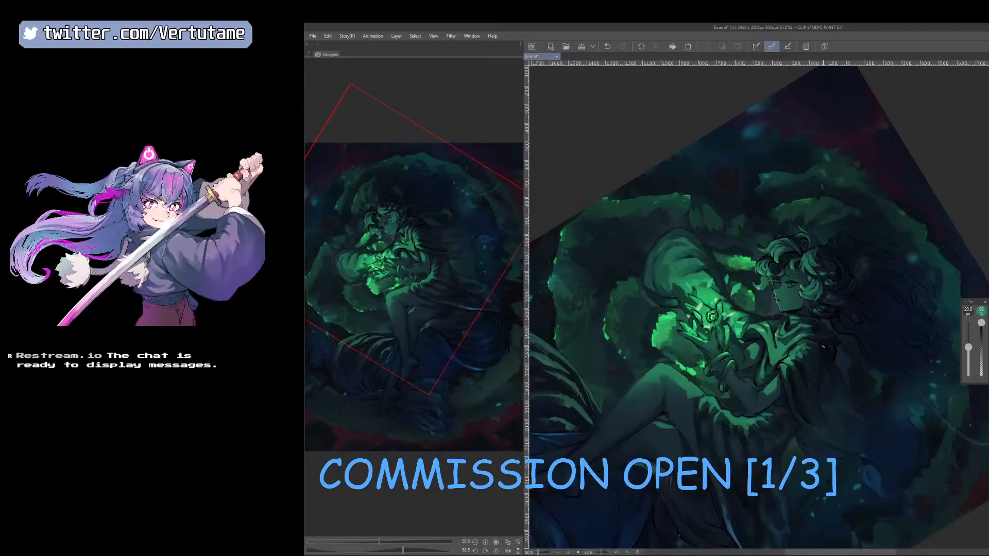
pyautogui.press('r')
pyautogui.moveTo(804, 360); pyautogui.dragTo(837, 352)
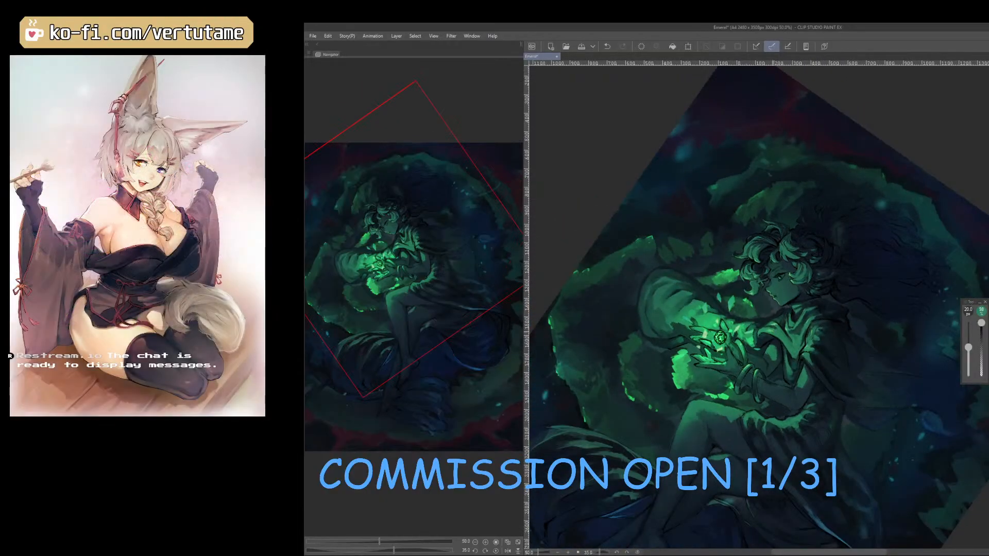
pyautogui.press('r')
pyautogui.moveTo(871, 453); pyautogui.dragTo(902, 424)
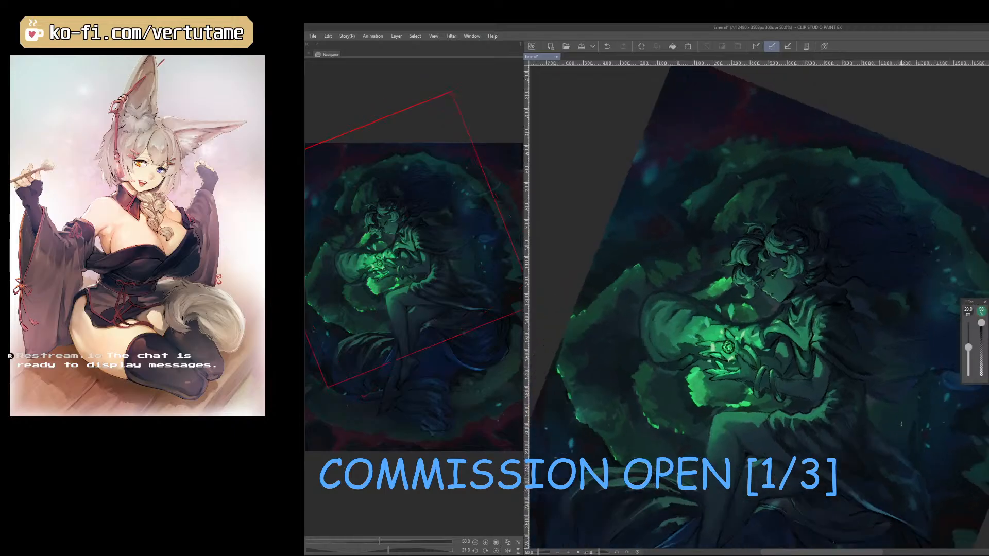
# Check the mirrored composition at reduced size and touch up the cloak near the neck with a 17.5 px brush.
pyautogui.press('h')
pyautogui.scroll(-1, 901, 424)
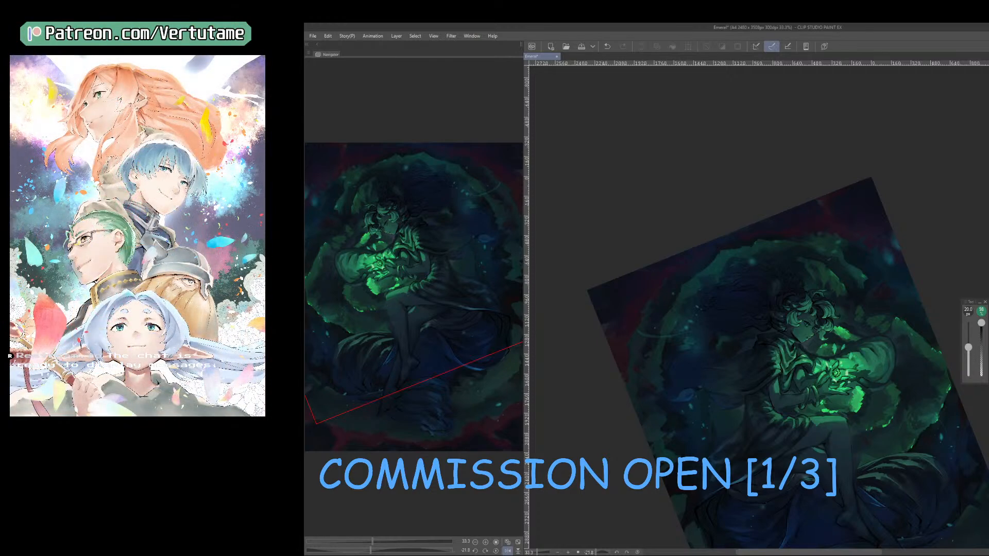
pyautogui.press(']')
pyautogui.press(']')
pyautogui.press(']')
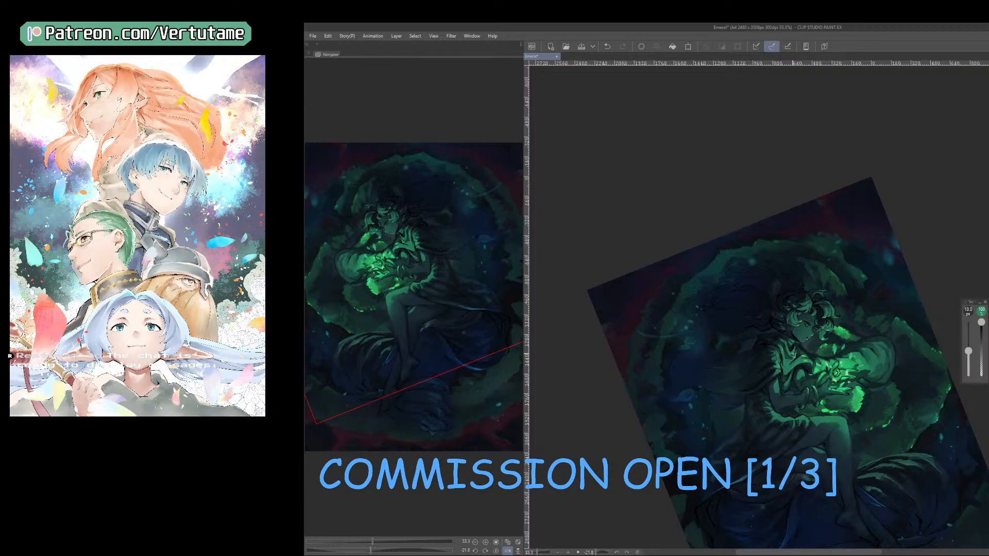
pyautogui.scroll(2, 799, 358)
pyautogui.press('b')
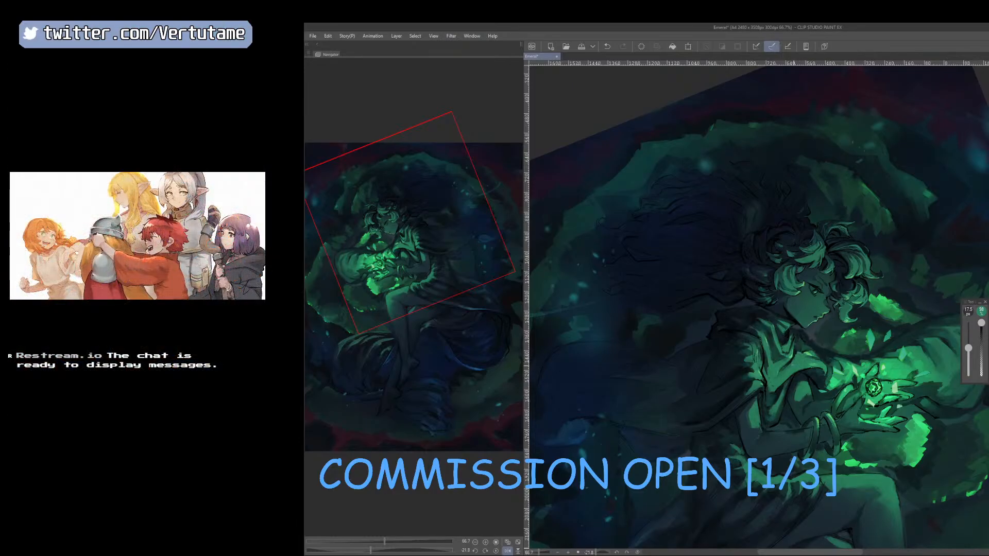
# Refine the dark shapes of the hair and cloak behind the neck with the 17.5 px brush and eraser.
pyautogui.scroll(-1, 789, 383)
pyautogui.moveTo(801, 380); pyautogui.dragTo(837, 341)
pyautogui.scroll(1, 839, 326)
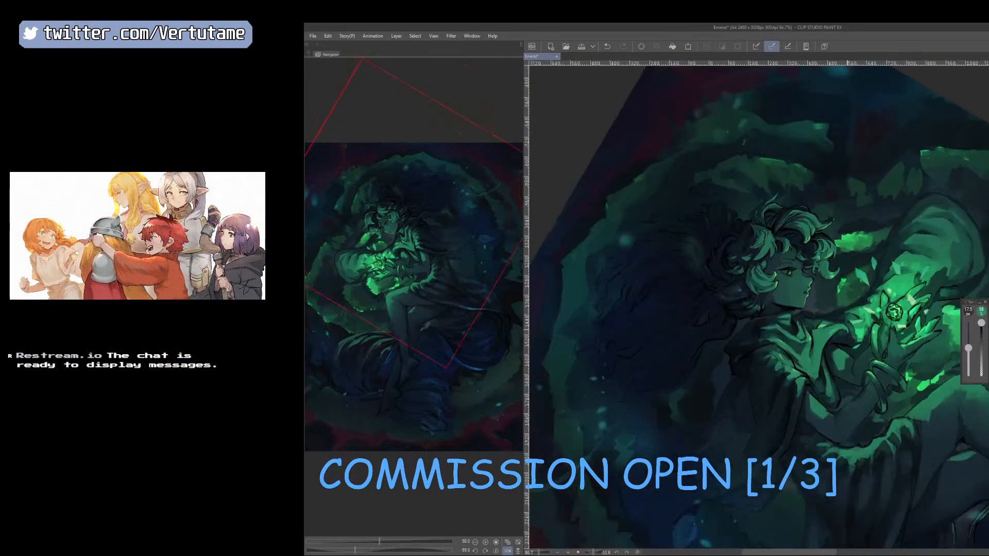
pyautogui.press('e')
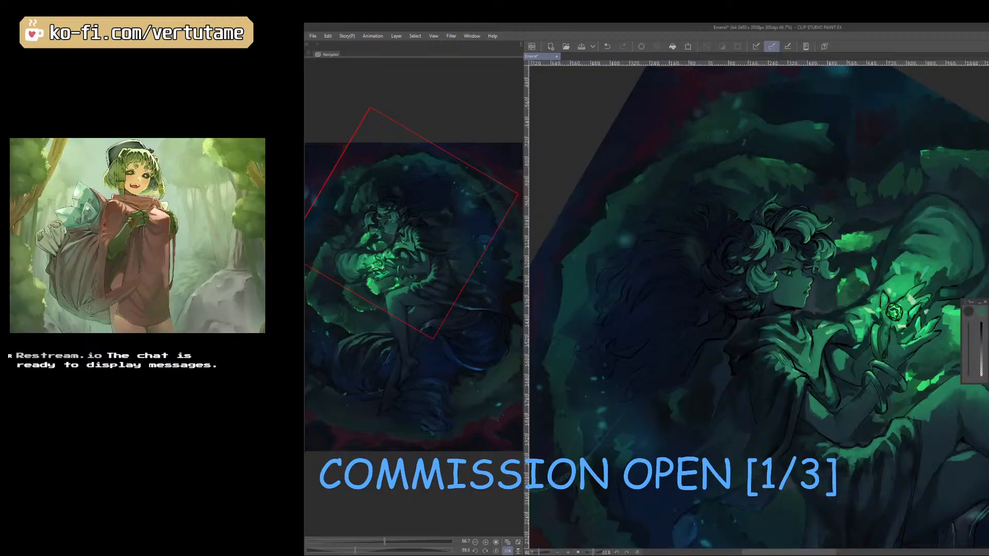
pyautogui.moveTo(854, 288); pyautogui.dragTo(785, 274)
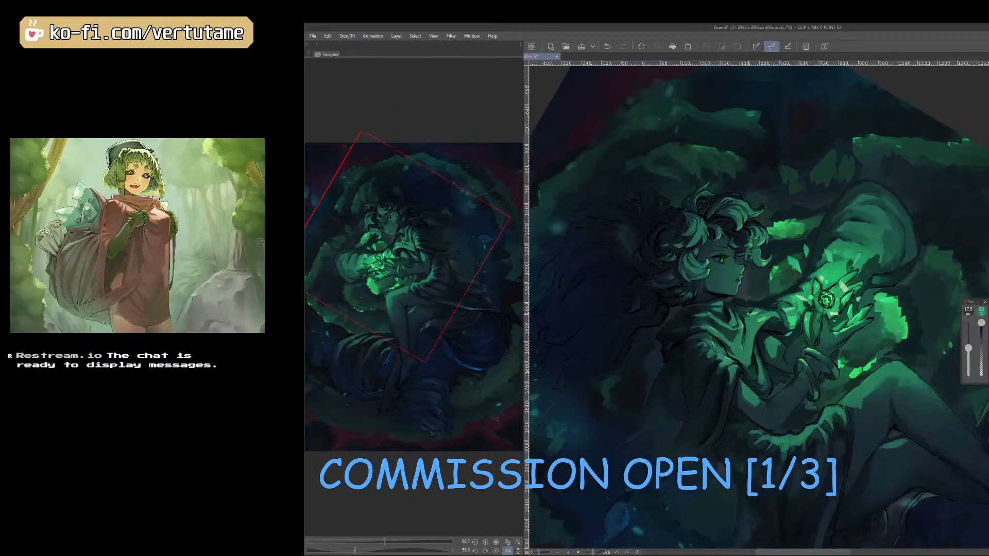
pyautogui.moveTo(784, 360); pyautogui.dragTo(721, 413)
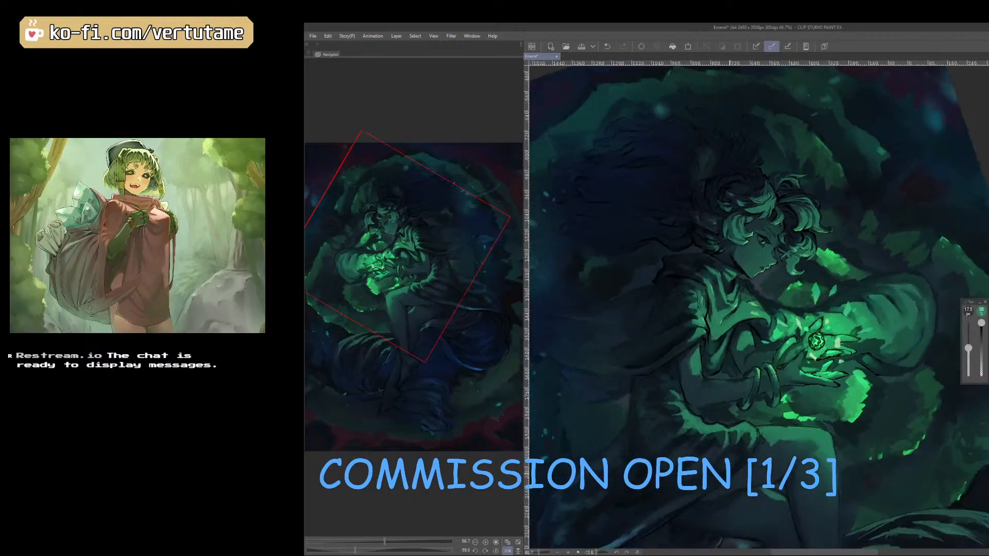
# Examine the overall lighting and silhouette of the figure at reduced size, both mirrored and unmirrored.
pyautogui.scroll(-1, 773, 474)
pyautogui.press('h')
pyautogui.moveTo(801, 459); pyautogui.dragTo(844, 441)
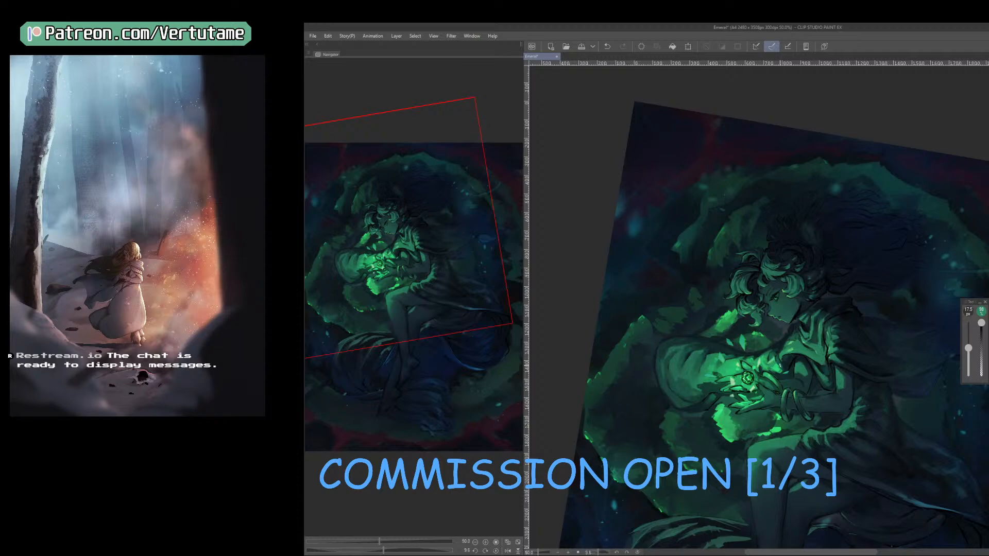
pyautogui.press('h')
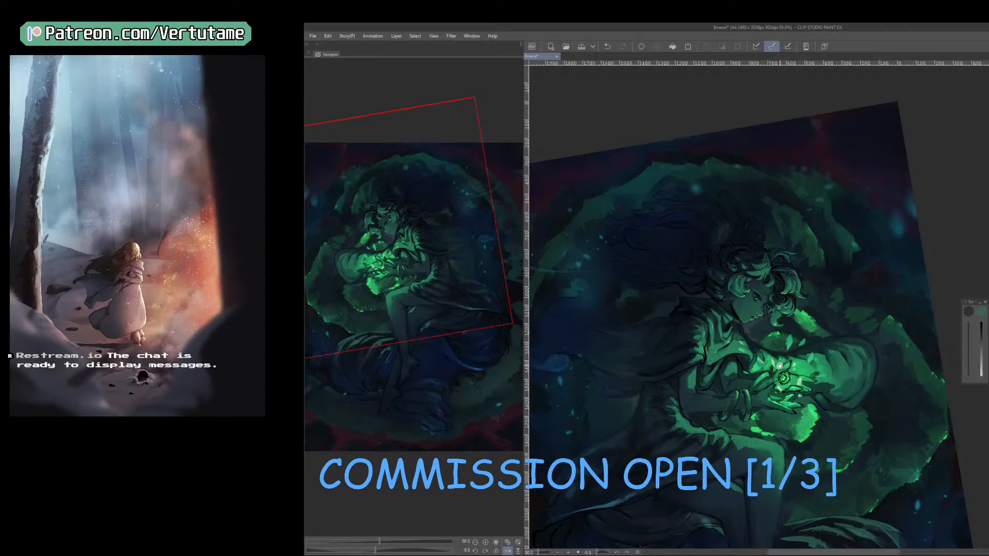
pyautogui.moveTo(898, 469); pyautogui.dragTo(899, 372)
pyautogui.scroll(-1, 944, 427)
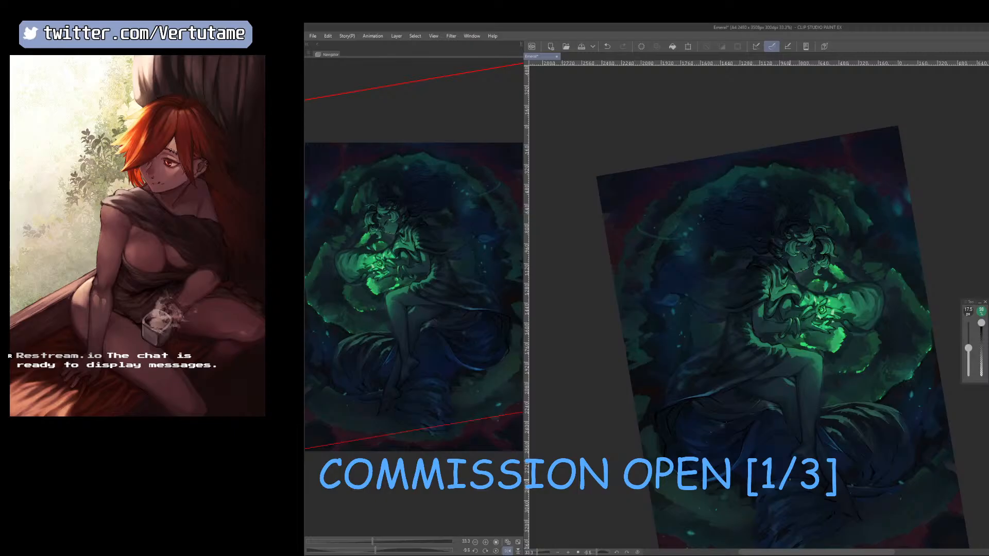
pyautogui.press('h')
pyautogui.scroll(-1, 790, 480)
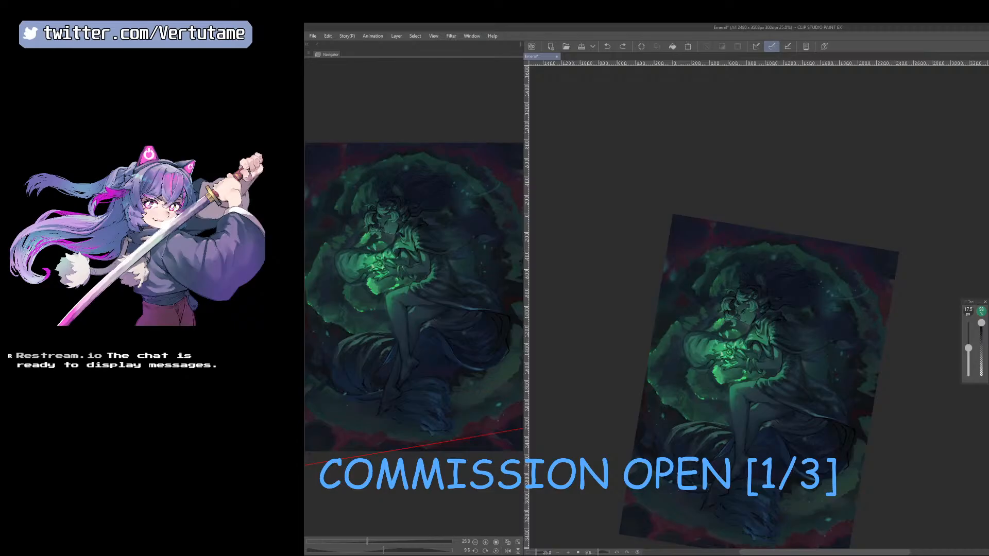
pyautogui.hotkey('ctrl', '+')
pyautogui.hotkey('ctrl', '+')
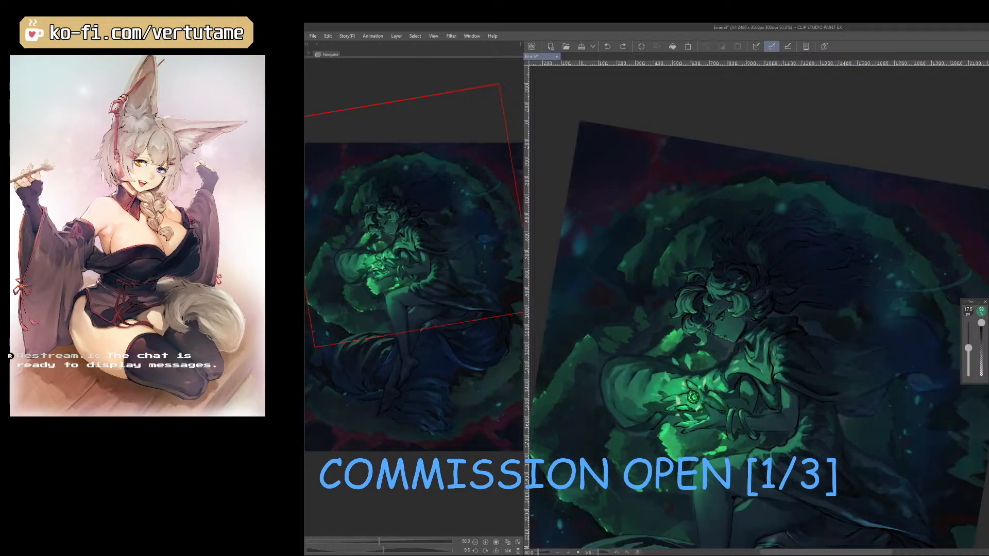
# Check the mirrored composition at reduced size and save the illustration.
pyautogui.hotkey('ctrl', '-')
pyautogui.press('h')
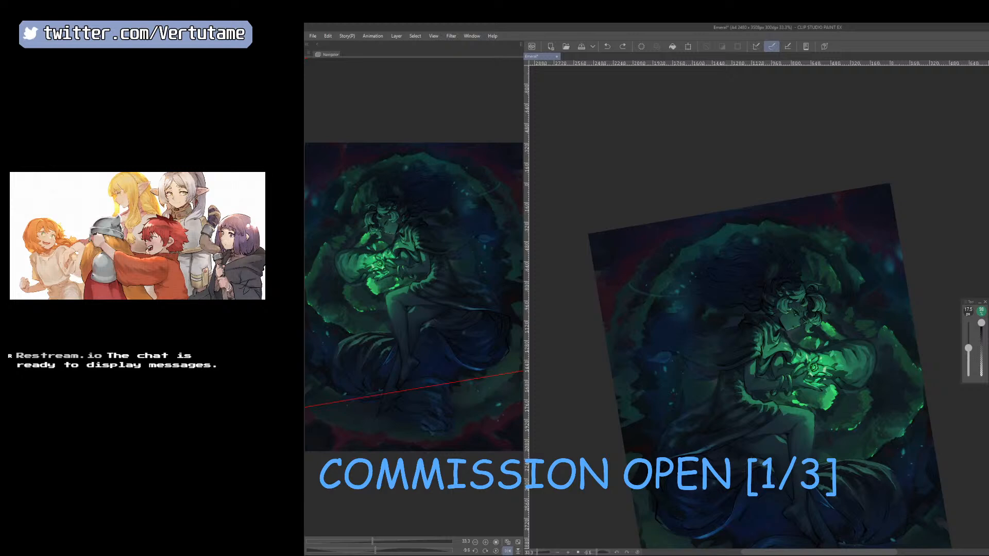
pyautogui.hotkey('ctrl', '-')
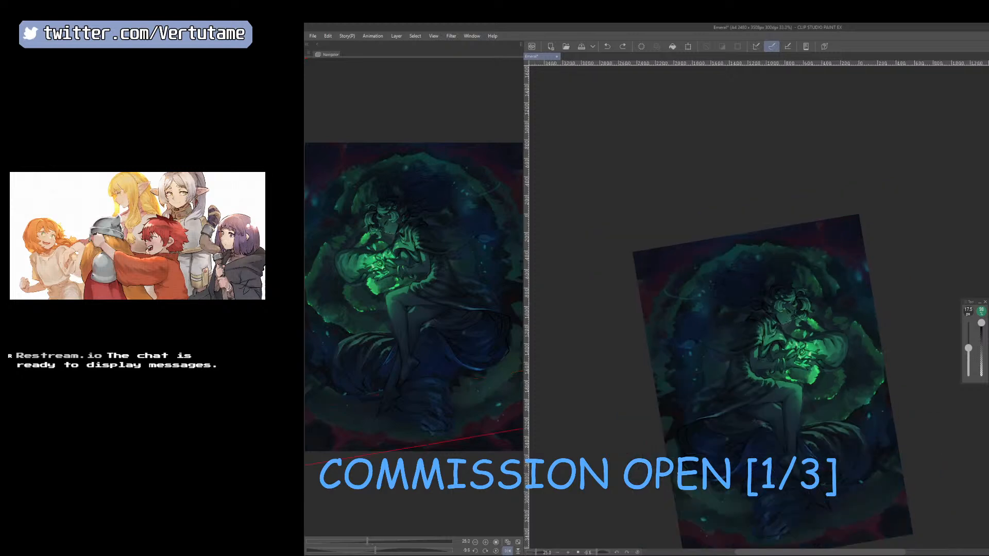
pyautogui.hotkey('ctrl', 's')
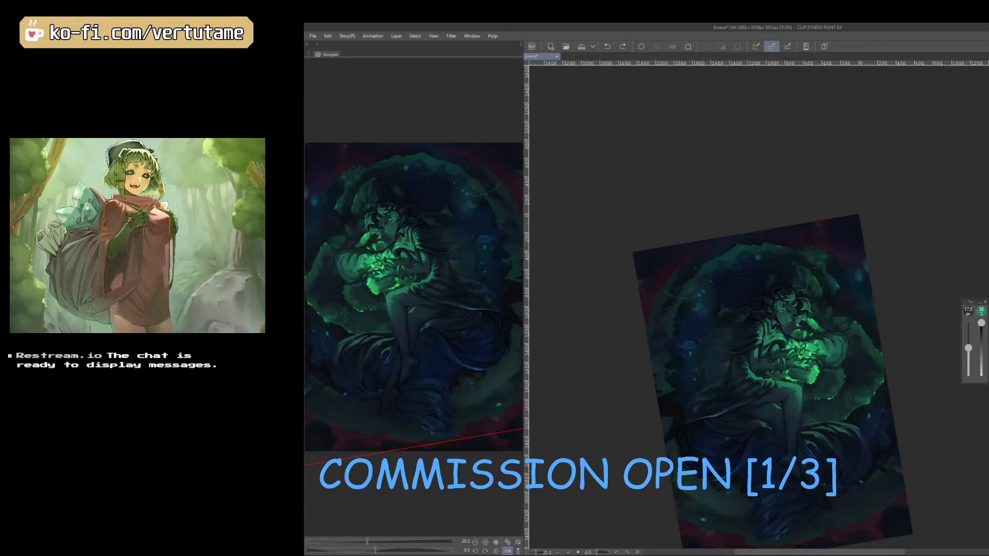
pyautogui.press('Tab')
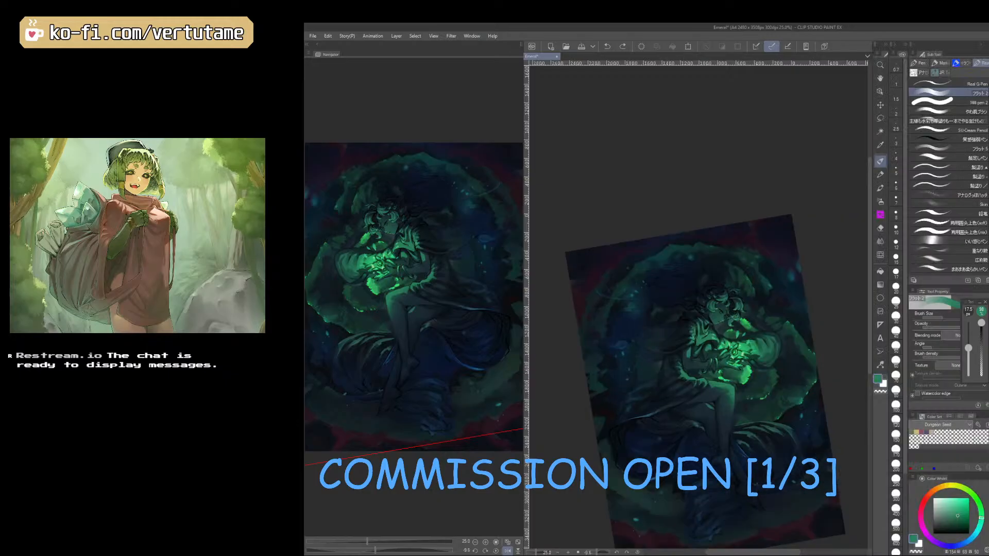
pyautogui.click(881, 175)
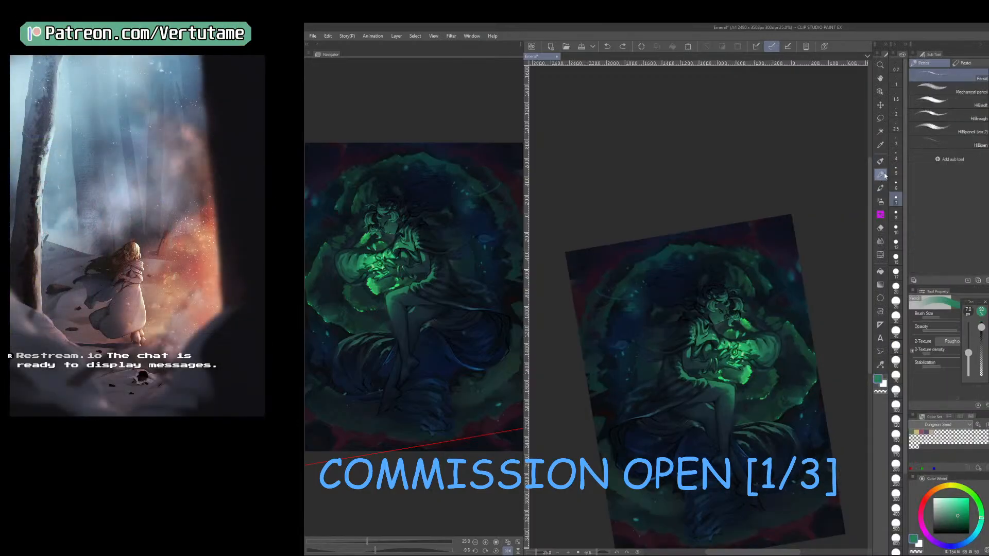
pyautogui.click(880, 161)
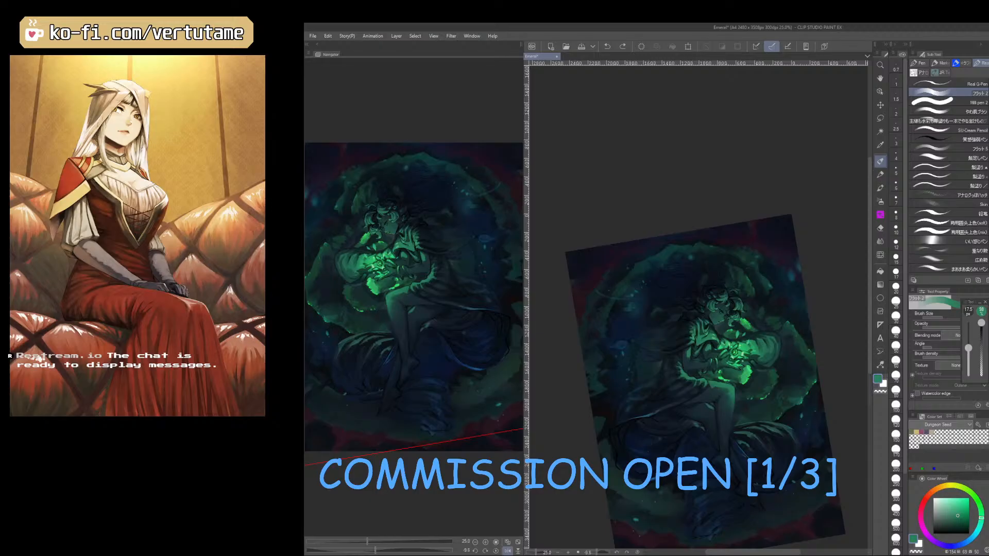
# Overlay a tiled paper texture across the whole illustration, adjust its blending, and slightly reduce its tile scale near the legs.
pyautogui.moveTo(988, 340); pyautogui.dragTo(681, 379)
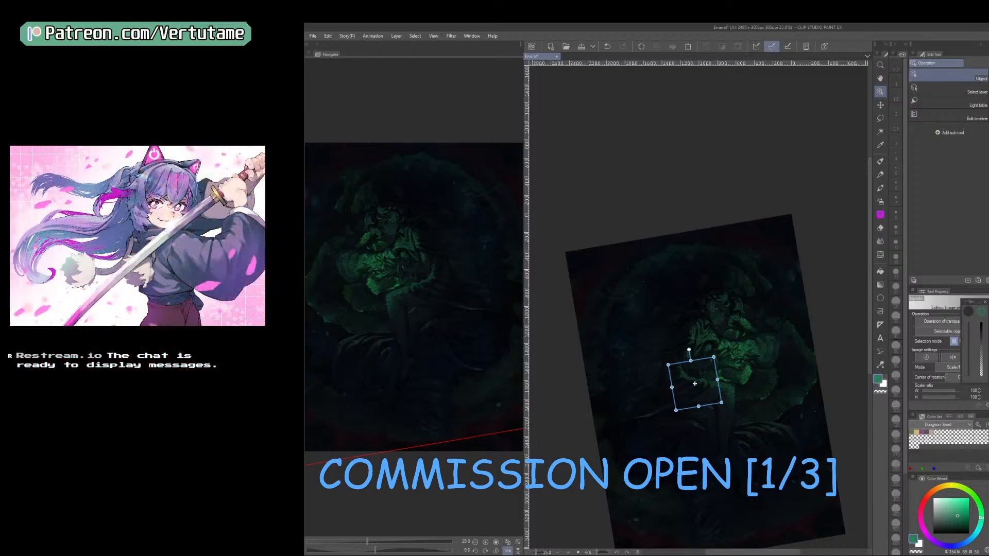
pyautogui.press('Tab')
pyautogui.press('Down')
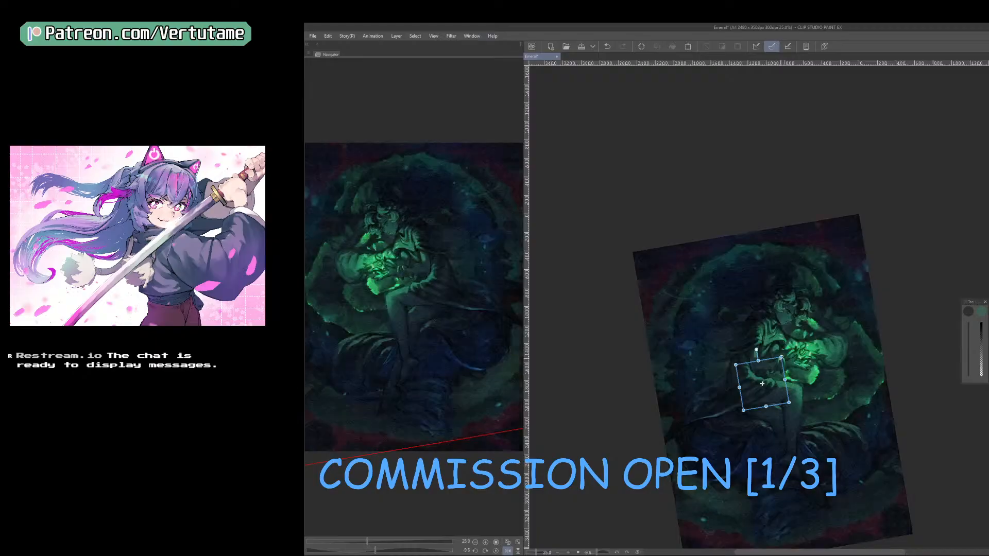
pyautogui.scroll(3, 758, 392)
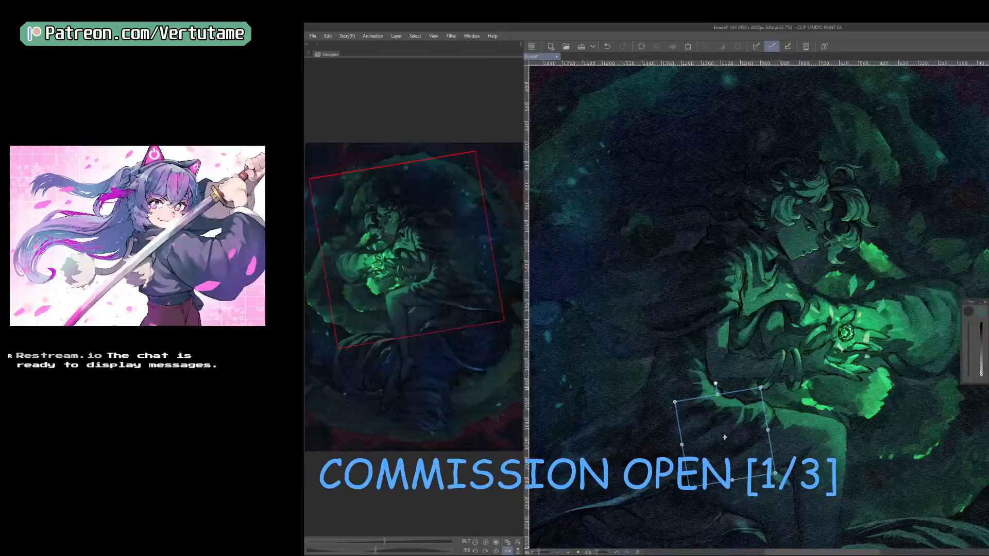
pyautogui.moveTo(761, 388)
pyautogui.mouseDown()
pyautogui.moveTo(735, 425)
pyautogui.moveTo(757, 392)
pyautogui.mouseUp()
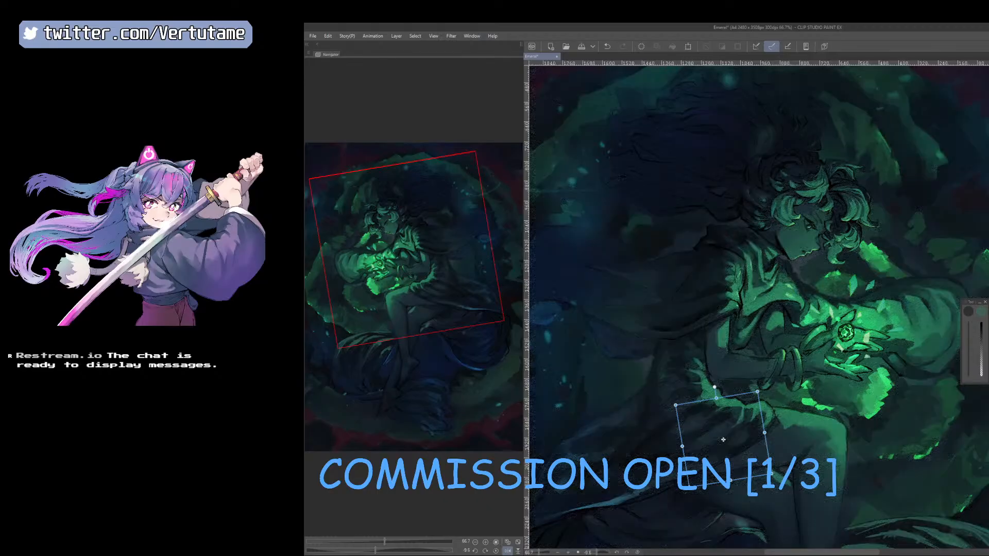
pyautogui.scroll(-1, 723, 439)
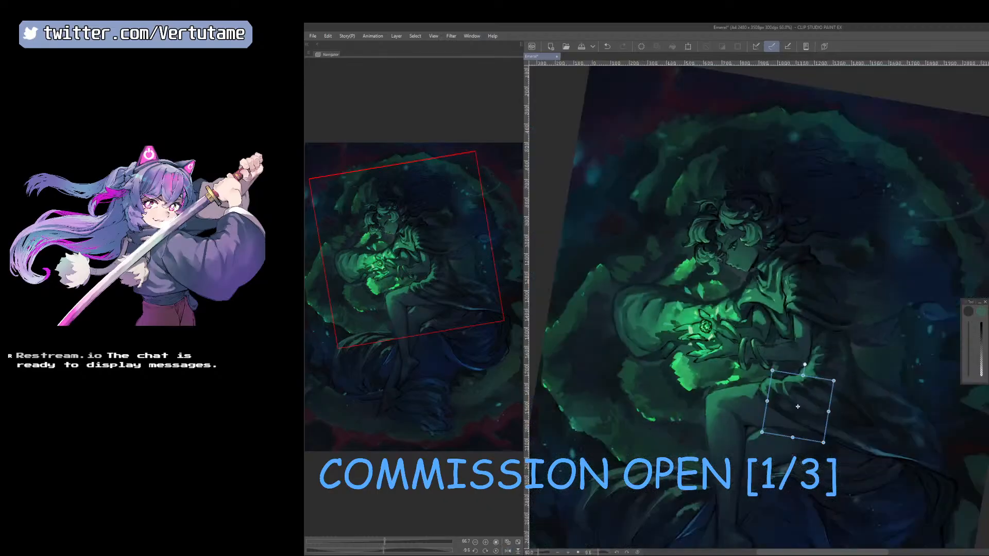
pyautogui.scroll(-1, 747, 412)
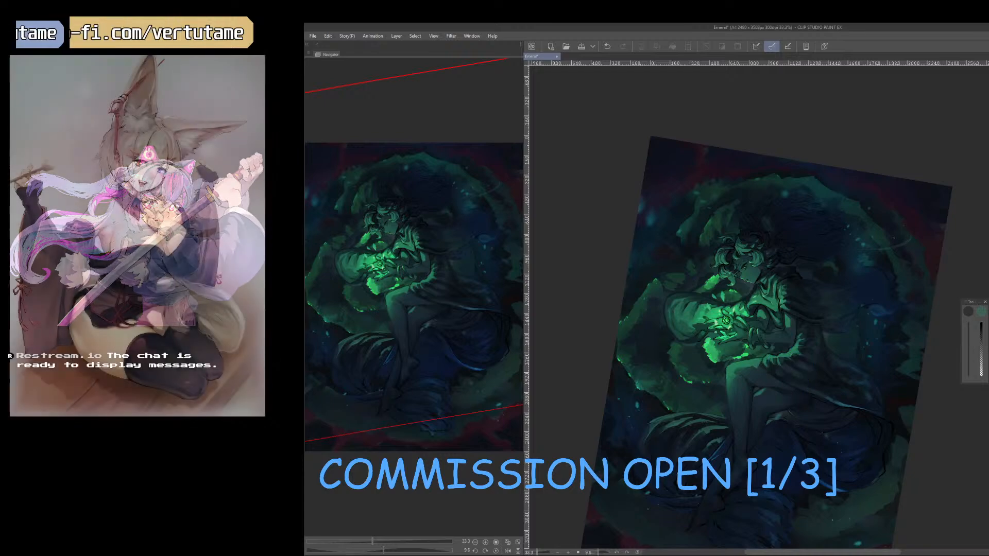
pyautogui.press('Return')
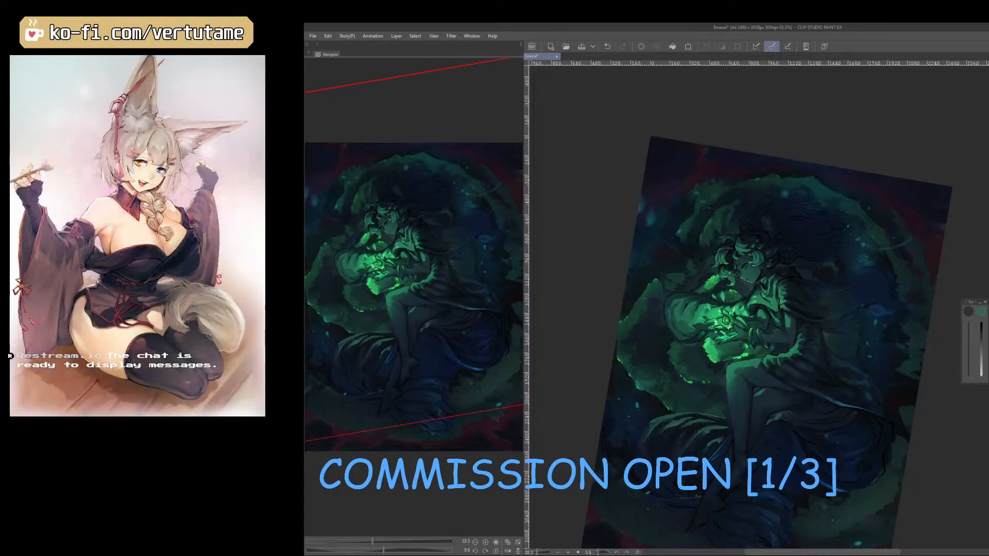
# Airbrush soft tones over the hair and the background beside the knees in mirrored view, using 700 and 800 px sizes.
pyautogui.moveTo(822, 431); pyautogui.dragTo(848, 401)
pyautogui.scroll(-1, 857, 391)
pyautogui.press('h')
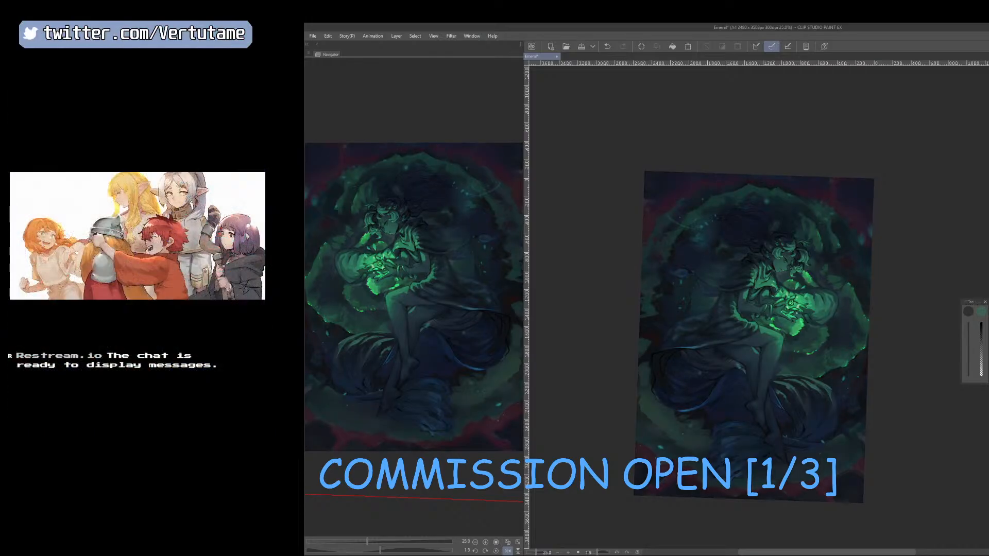
pyautogui.press('b')
pyautogui.press('c')
pyautogui.press('c')
pyautogui.press('x')
pyautogui.press(']')
pyautogui.moveTo(742, 226); pyautogui.dragTo(720, 245)
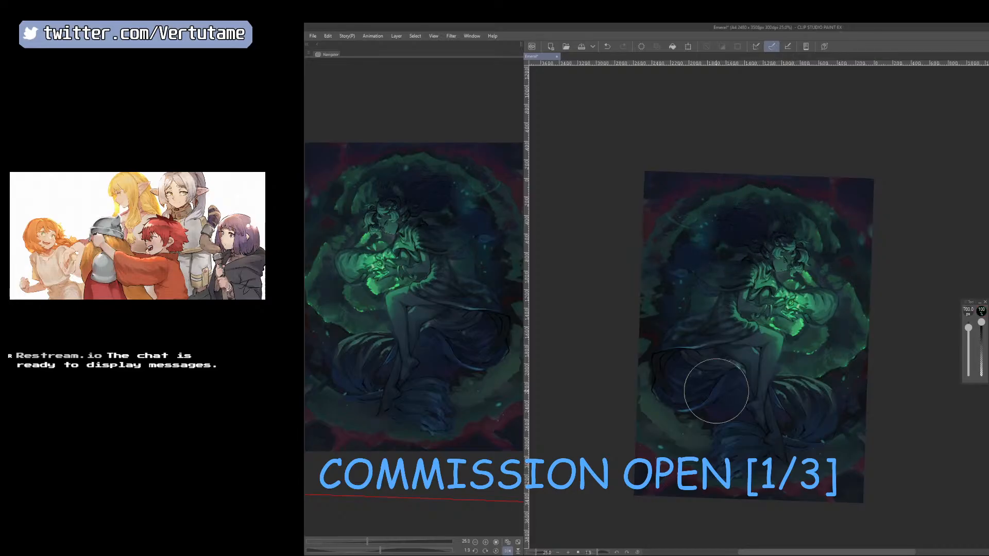
pyautogui.press(']')
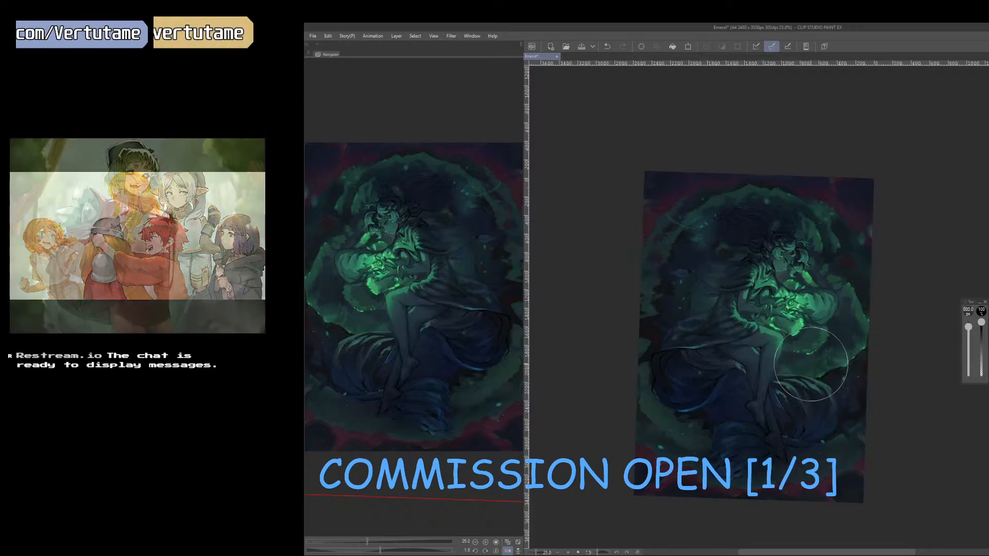
pyautogui.moveTo(811, 364); pyautogui.dragTo(861, 344)
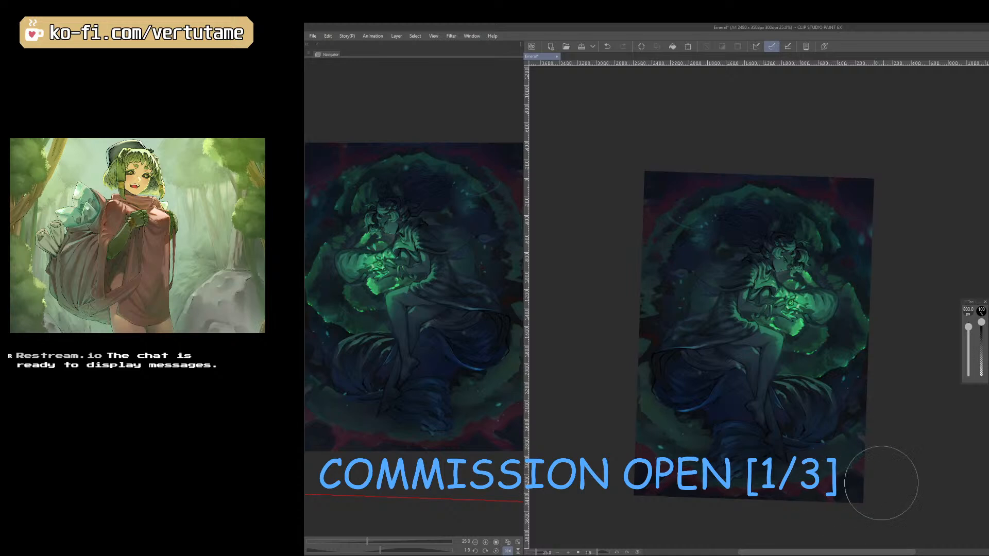
# Try a larger airbrush stroke over the lower garment folds, and undo it.
pyautogui.press(']')
pyautogui.moveTo(710, 370); pyautogui.dragTo(745, 427)
pyautogui.hotkey('ctrl', 'z')
# Adjust the soft tones around the shoulder, head and knees with the airbrush at 450 to 800 px, comparing mirrored and unmirrored views.
pyautogui.press('[')
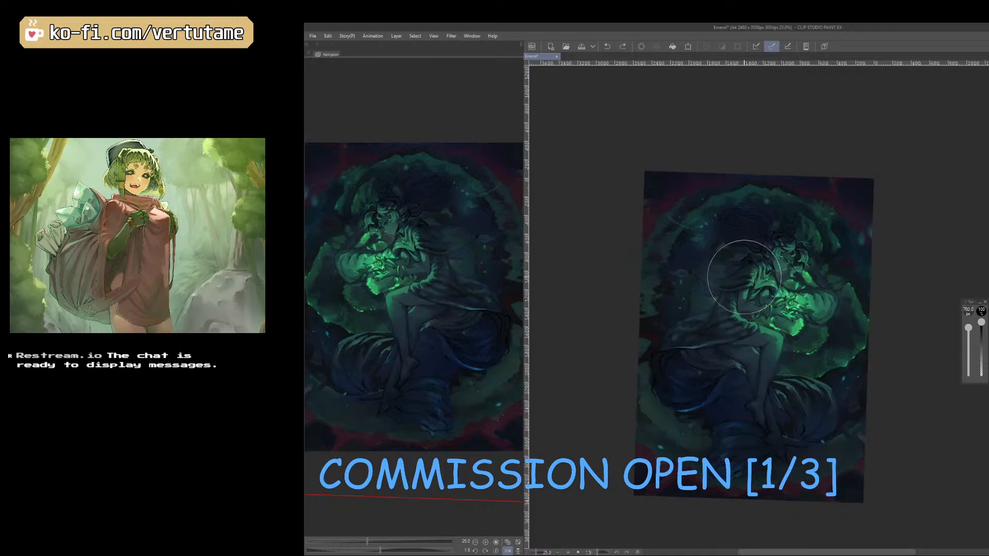
pyautogui.press('[')
pyautogui.press('[')
pyautogui.press('[')
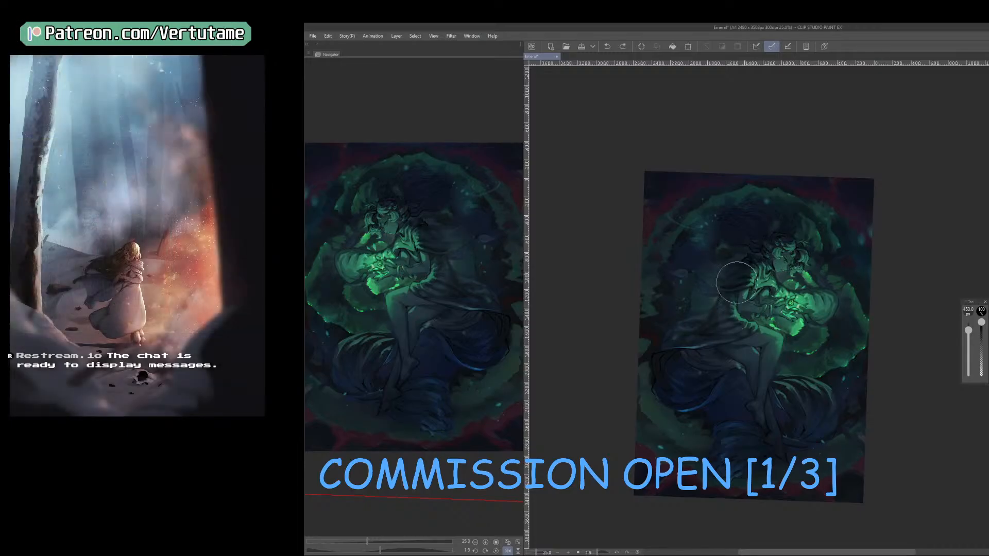
pyautogui.click(642, 47)
pyautogui.press(']')
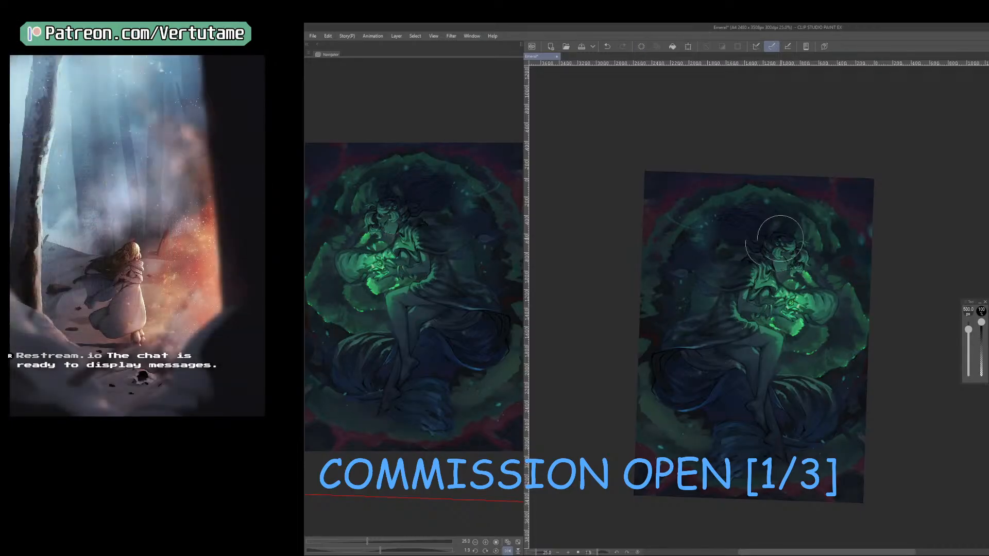
pyautogui.press(']')
pyautogui.press(']')
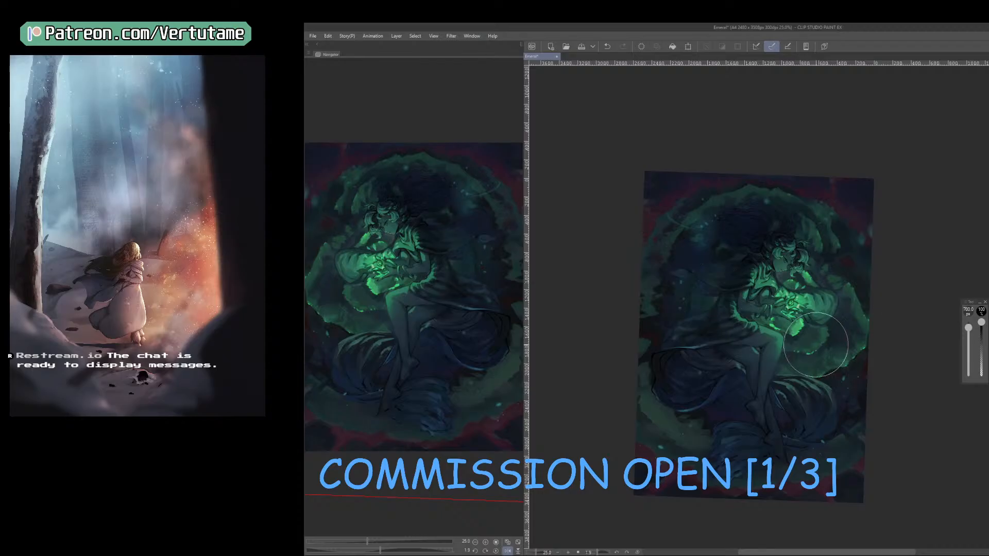
pyautogui.press(']')
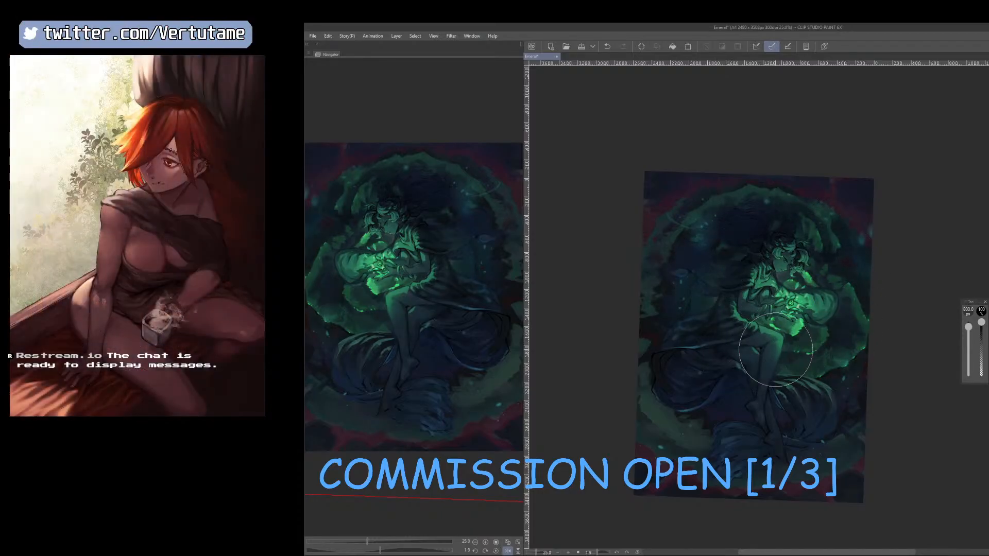
pyautogui.press('h')
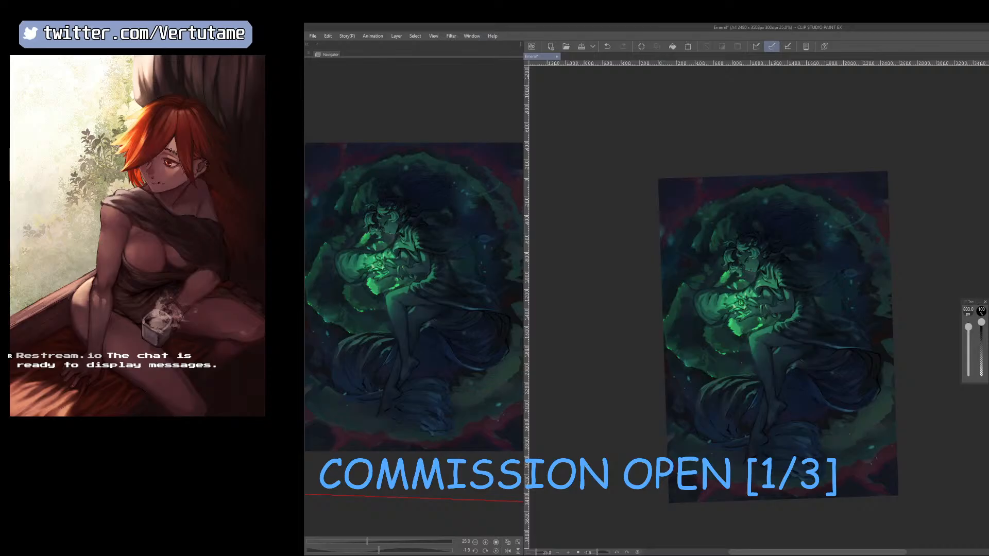
pyautogui.press('h')
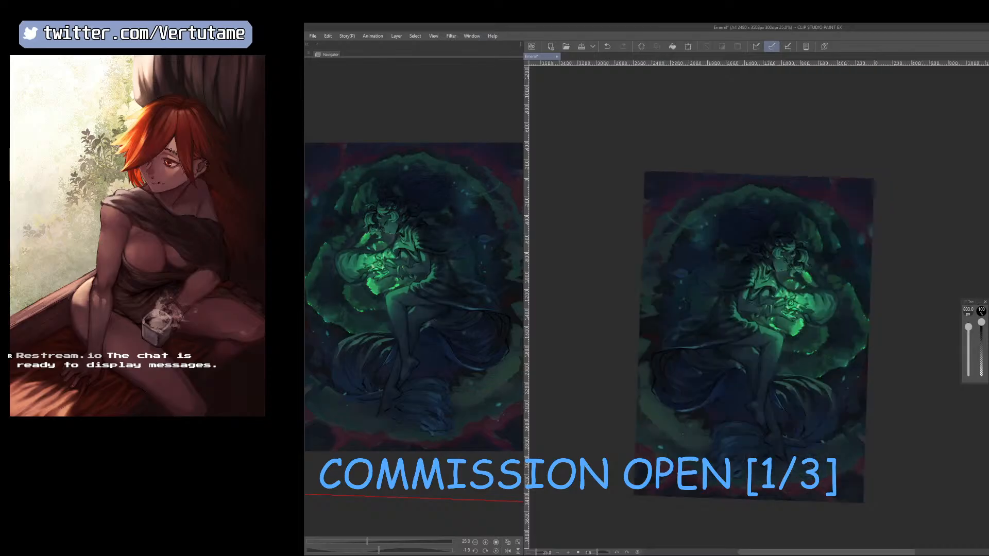
# Airbrush the glow around the flower and chest with the size raised to 1000 px, and save the illustration.
pyautogui.hotkey('ctrl', '+')
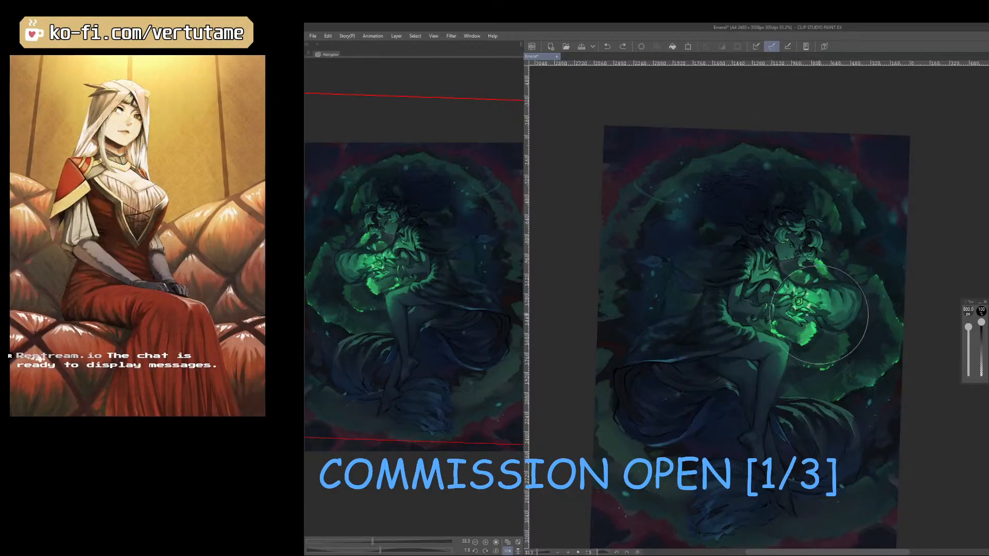
pyautogui.press('h')
pyautogui.scroll(-1, 777, 338)
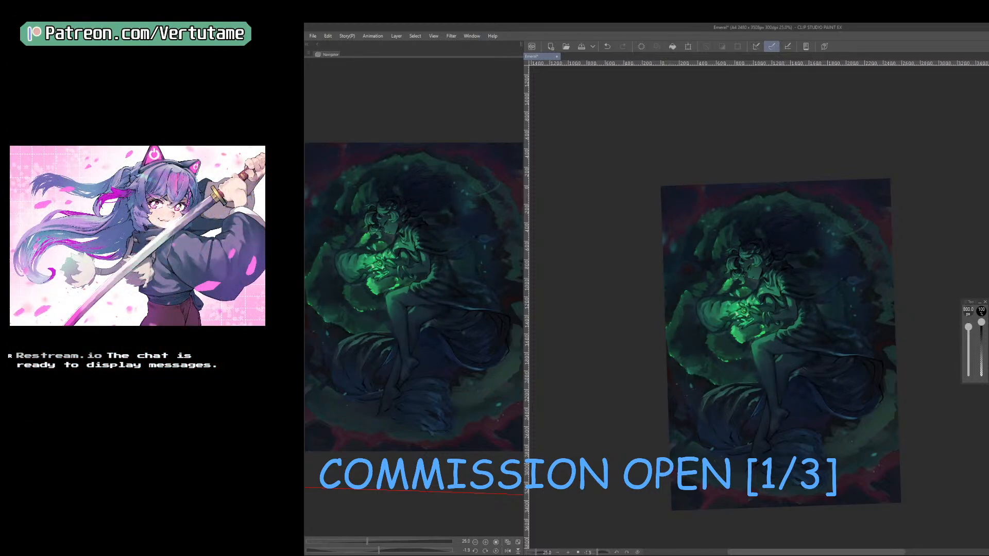
pyautogui.press('x')
pyautogui.moveTo(749, 327); pyautogui.dragTo(742, 336)
pyautogui.press(']')
pyautogui.moveTo(753, 281); pyautogui.dragTo(751, 294)
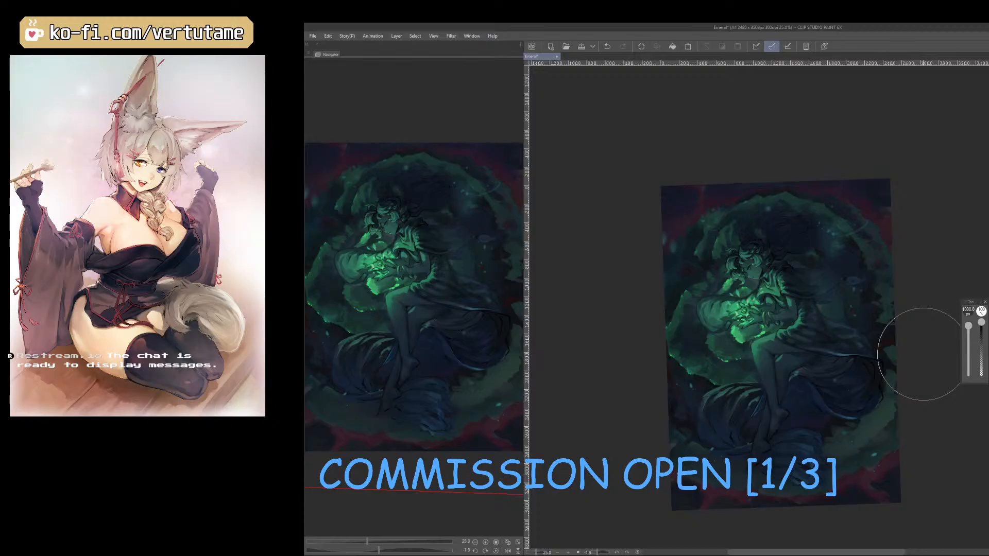
pyautogui.click(581, 46)
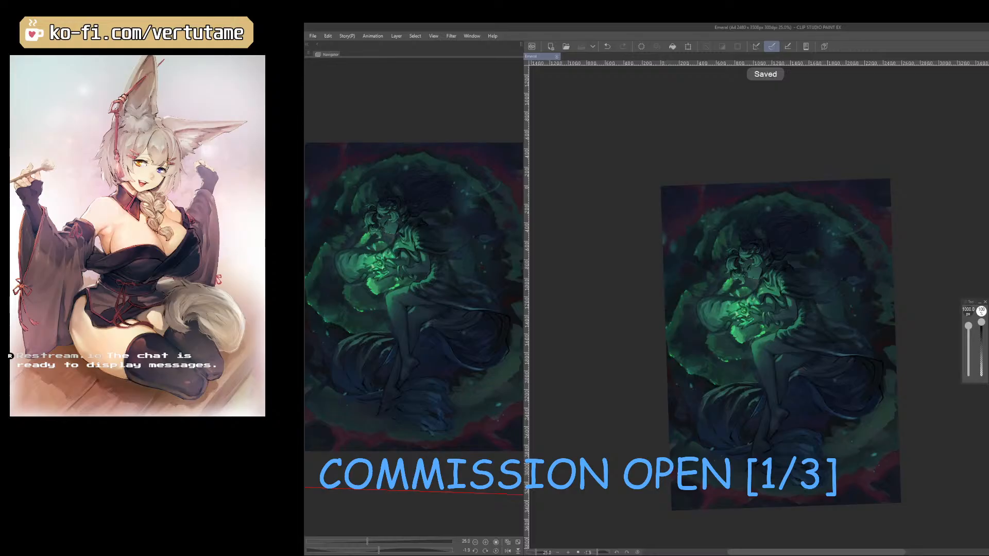
# Try scattering large light particles from the background beside the shoulder down over the lower garment at 125 px, and undo the strokes.
pyautogui.press('Tab')
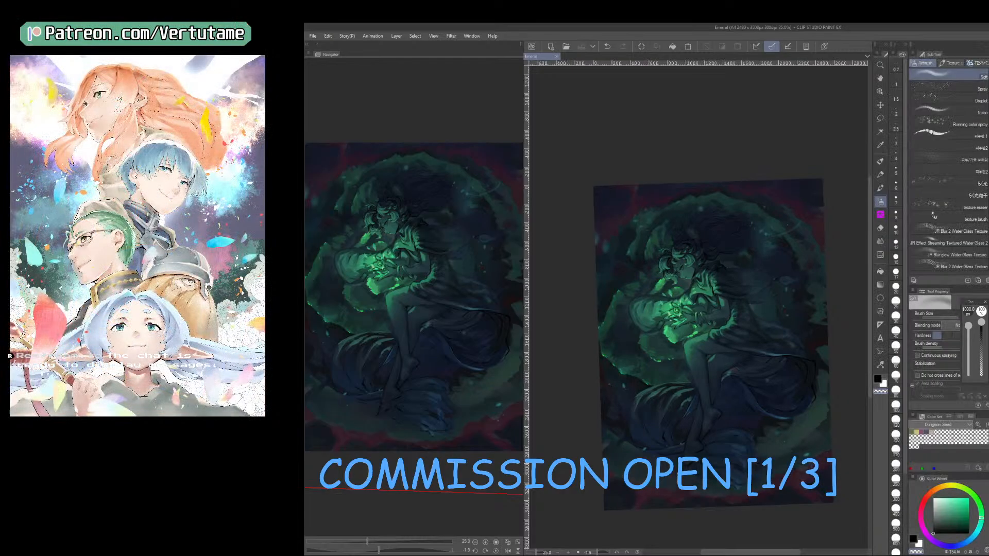
pyautogui.press('Tab')
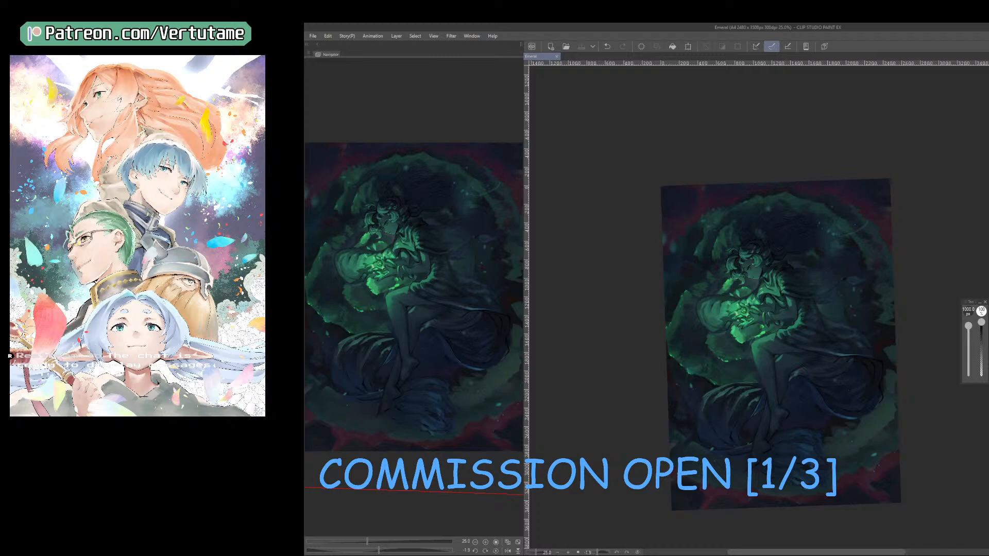
pyautogui.press('b')
pyautogui.press('e')
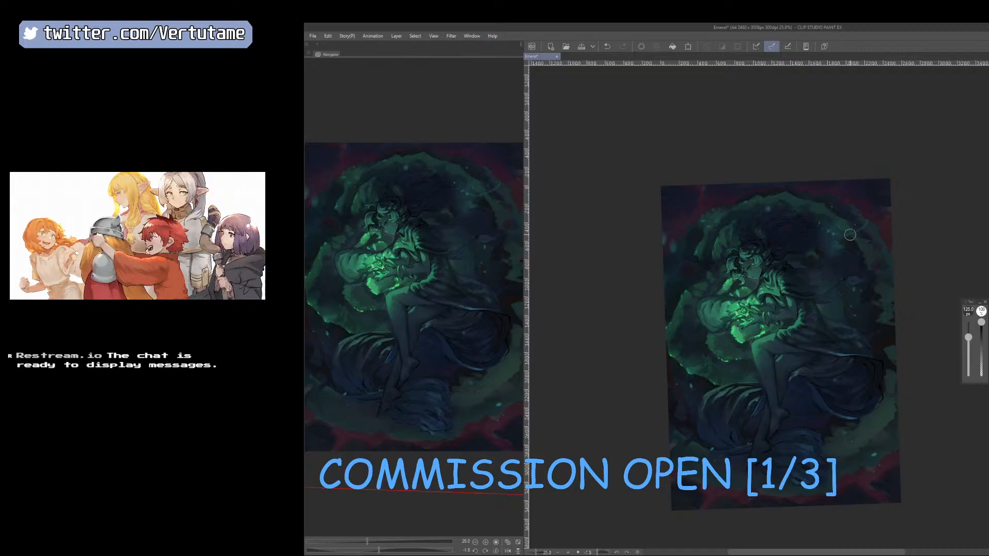
pyautogui.press('x')
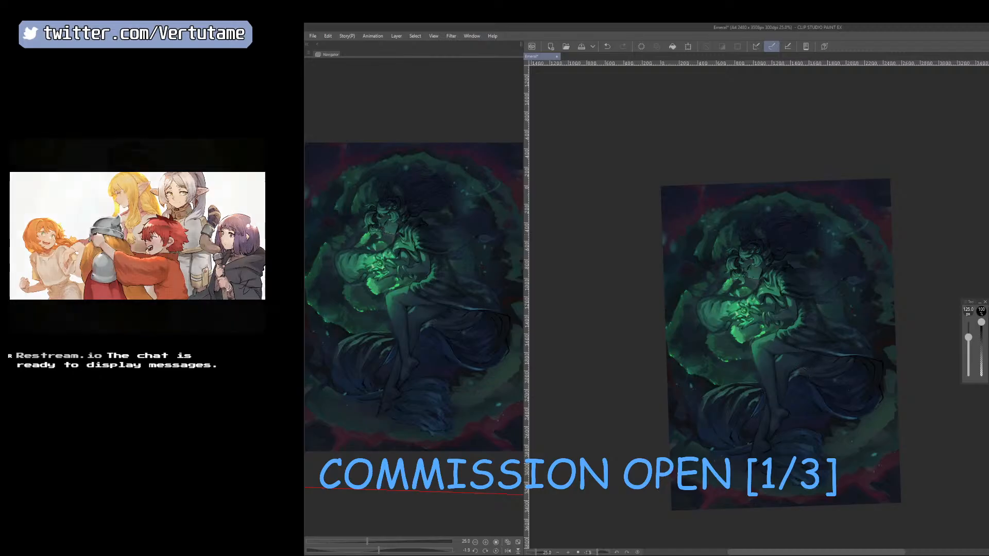
pyautogui.moveTo(836, 305); pyautogui.dragTo(770, 408)
pyautogui.hotkey('ctrl', 'z')
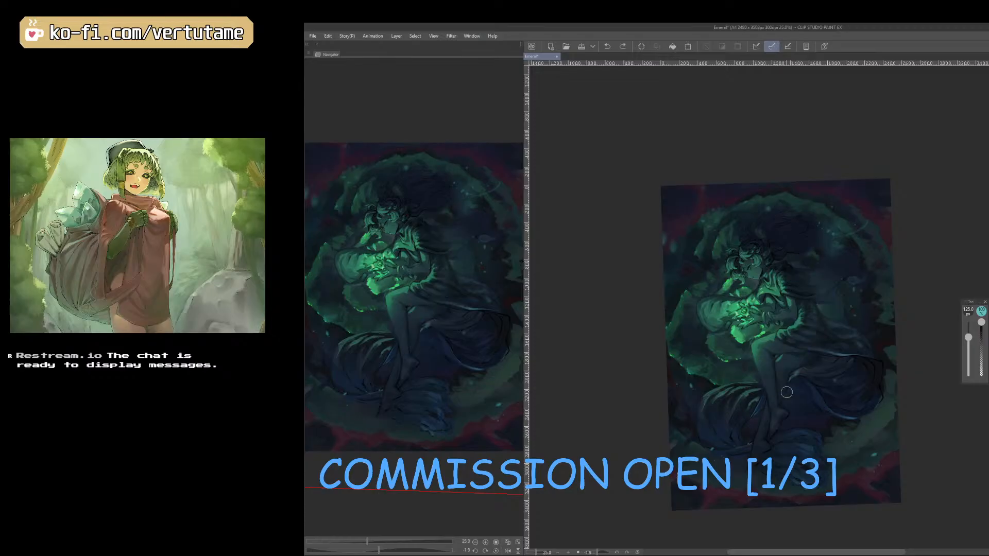
pyautogui.keyDown('alt'); pyautogui.click(786, 393); pyautogui.keyUp('alt')
pyautogui.moveTo(862, 264); pyautogui.dragTo(799, 412)
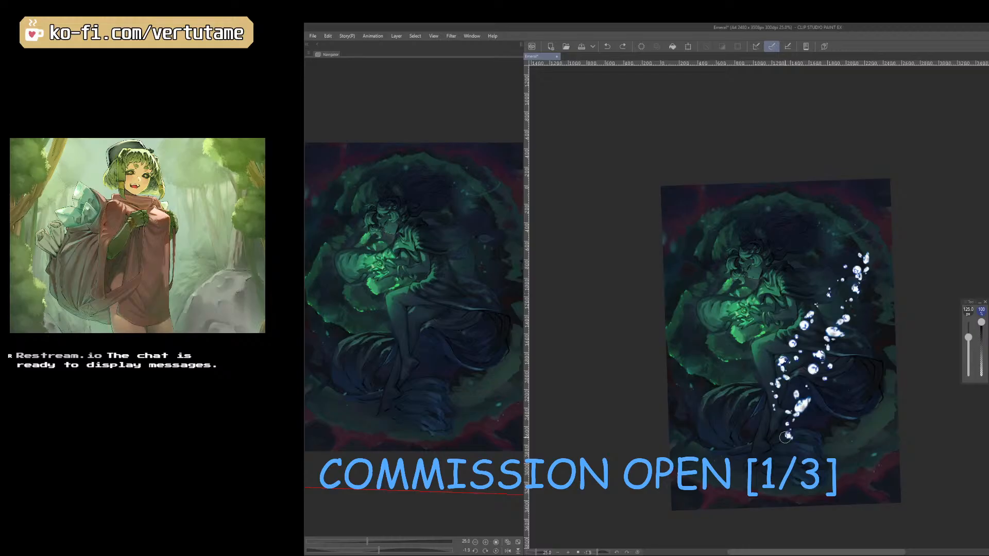
pyautogui.hotkey('ctrl', 'z')
pyautogui.keyDown('alt'); pyautogui.click(785, 454); pyautogui.keyUp('alt')
pyautogui.press('x')
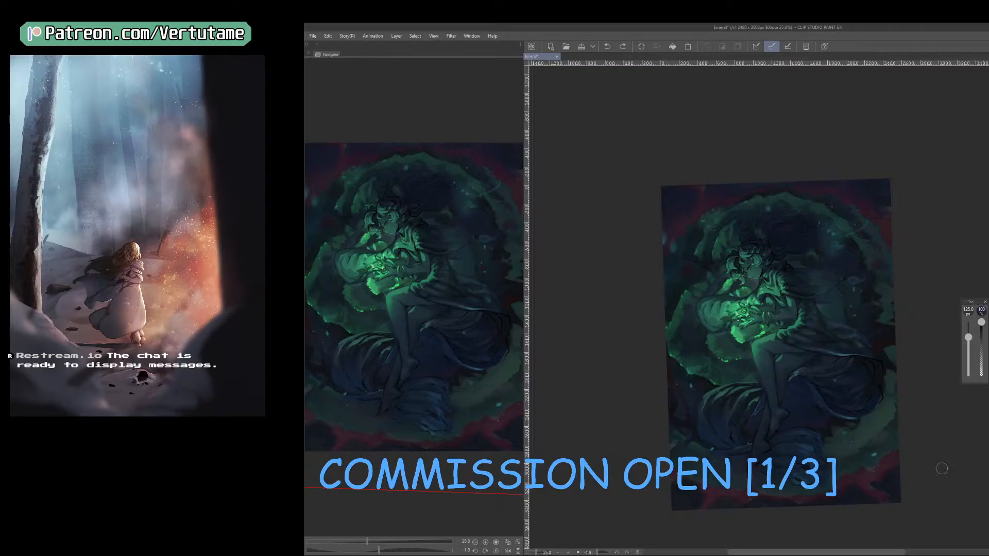
# Try further brush strokes around the feet, lower garment and surrounding background, including with a much larger brush, and undo them.
pyautogui.moveTo(804, 387); pyautogui.dragTo(801, 479)
pyautogui.hotkey('ctrl', 'z')
pyautogui.hotkey('ctrl', 'z')
pyautogui.moveTo(868, 405); pyautogui.dragTo(804, 516)
pyautogui.hotkey('ctrl', 'z')
pyautogui.press('b')
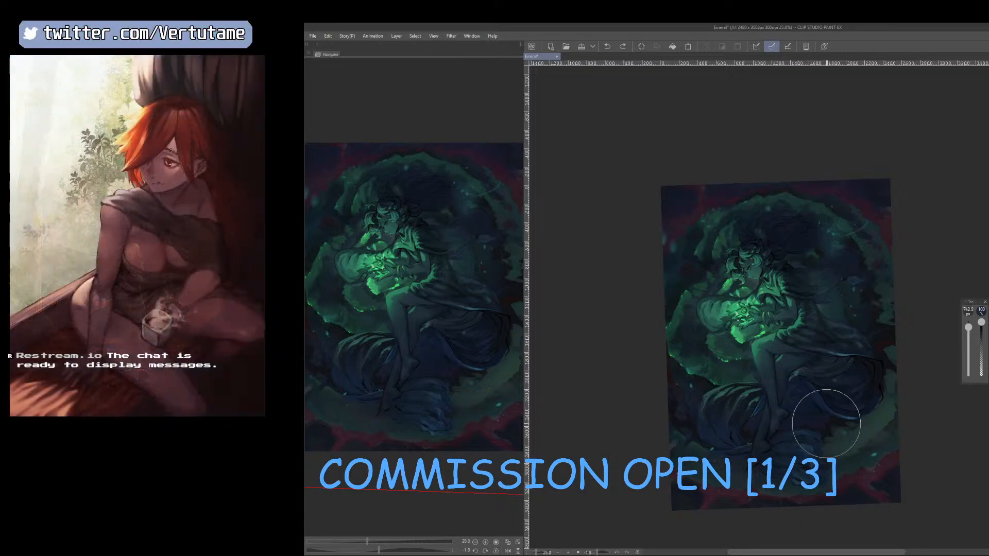
pyautogui.moveTo(850, 410)
pyautogui.mouseDown()
pyautogui.moveTo(828, 444)
pyautogui.moveTo(792, 427)
pyautogui.mouseUp()
pyautogui.hotkey('ctrl', 'z')
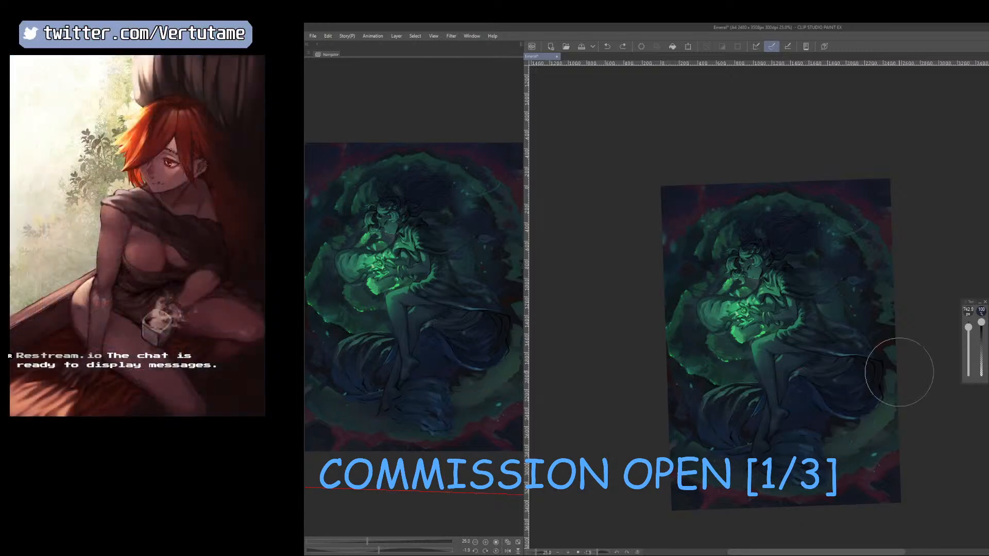
pyautogui.press('b')
pyautogui.moveTo(825, 431); pyautogui.dragTo(830, 450)
pyautogui.hotkey('ctrl', 'z')
# Scatter fine light particles over the background by the lower garment and the upper dark corner, enlarging the particle brush from 40 to 400 px.
pyautogui.press('b')
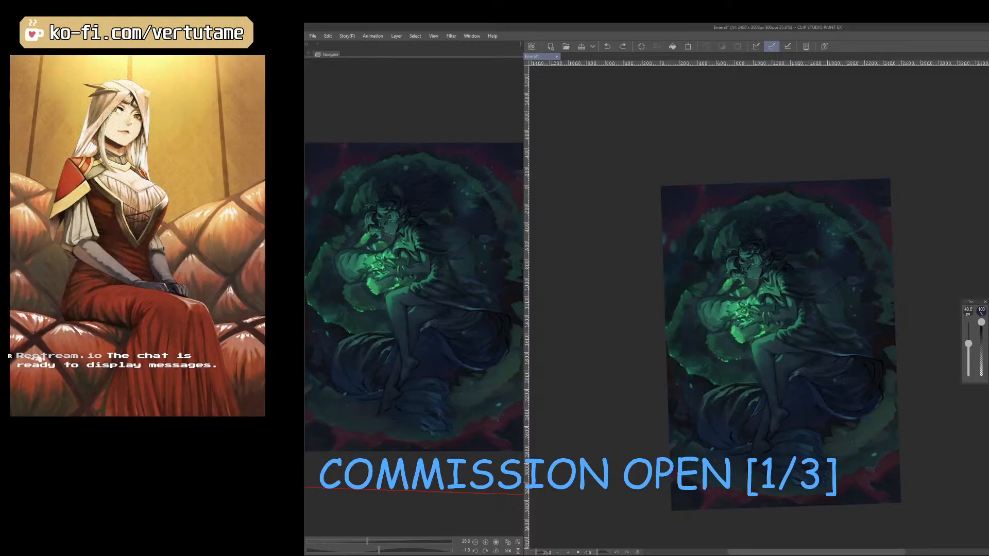
pyautogui.press(']')
pyautogui.moveTo(859, 447); pyautogui.dragTo(878, 460)
pyautogui.press(']')
pyautogui.press(']')
pyautogui.press(']')
pyautogui.press(']')
pyautogui.press(']')
pyautogui.press(']')
pyautogui.press(']')
pyautogui.press(']')
pyautogui.press(']')
pyautogui.press(']')
pyautogui.moveTo(868, 295)
pyautogui.mouseDown()
pyautogui.moveTo(873, 337)
pyautogui.moveTo(850, 415)
pyautogui.mouseUp()
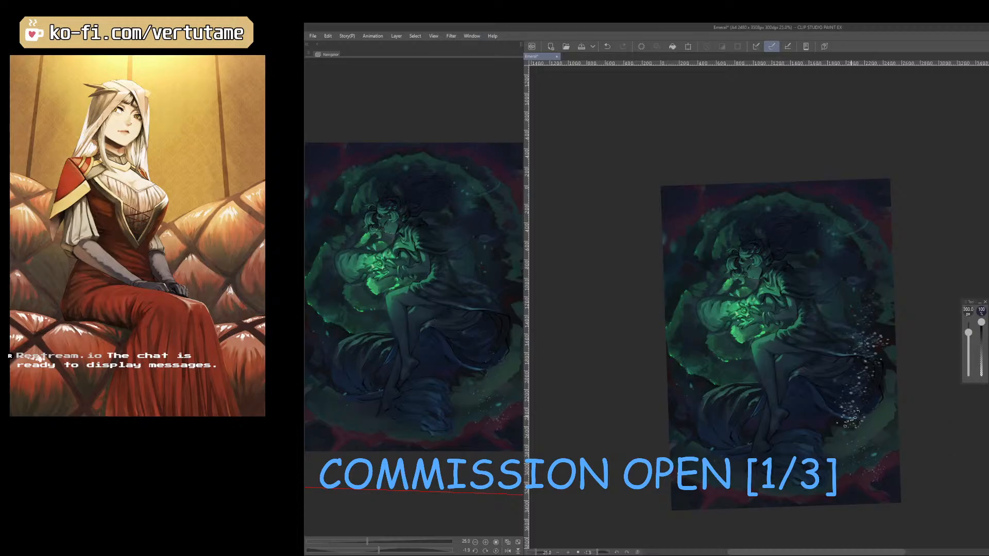
pyautogui.click(642, 46)
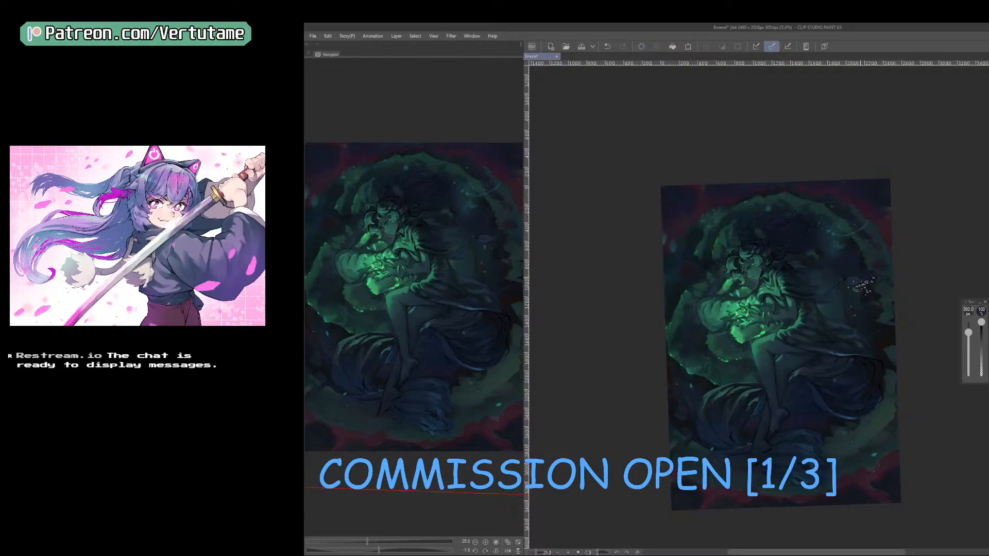
pyautogui.press(']')
pyautogui.moveTo(680, 194); pyautogui.dragTo(704, 198)
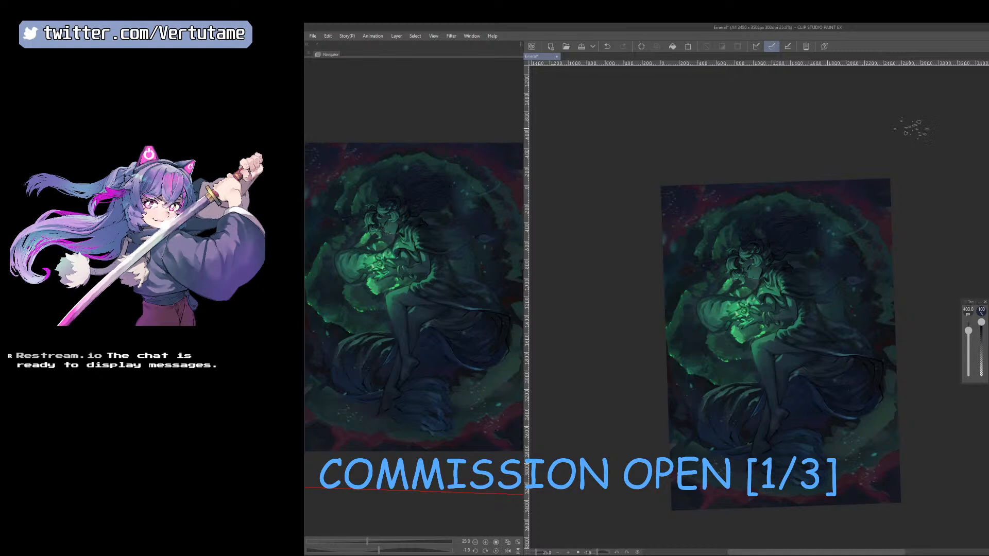
# Add smaller light particles over the lower garment folds with the particle brush reduced to 200 and 150 px, undoing the last stroke.
pyautogui.press('[')
pyautogui.scroll(1, 882, 411)
pyautogui.press('[')
pyautogui.press('[')
pyautogui.press('[')
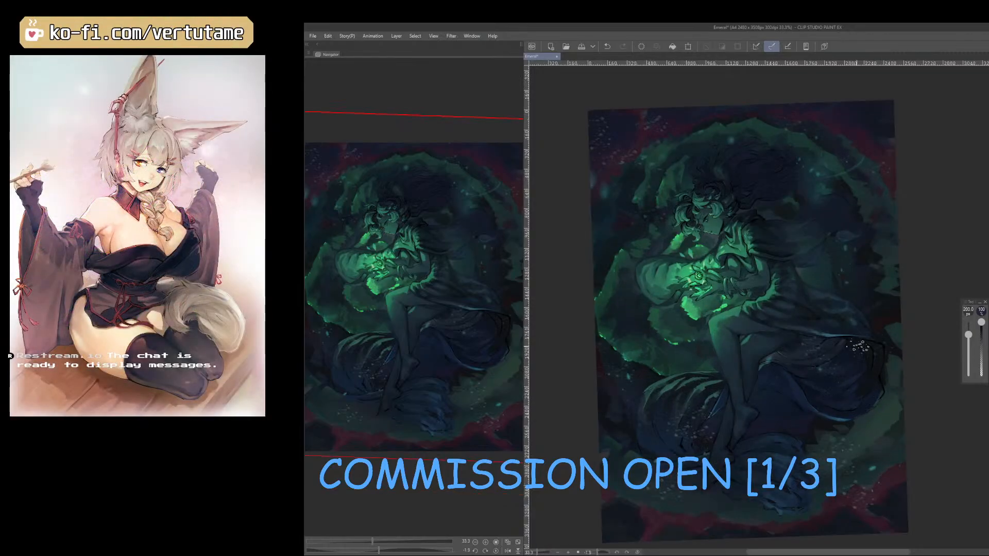
pyautogui.press('[')
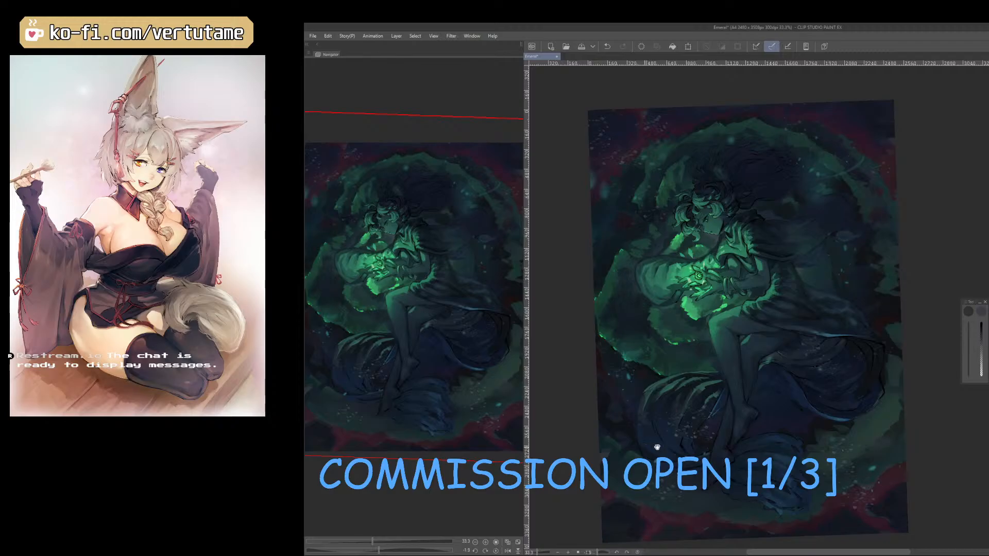
pyautogui.moveTo(655, 448); pyautogui.dragTo(668, 454)
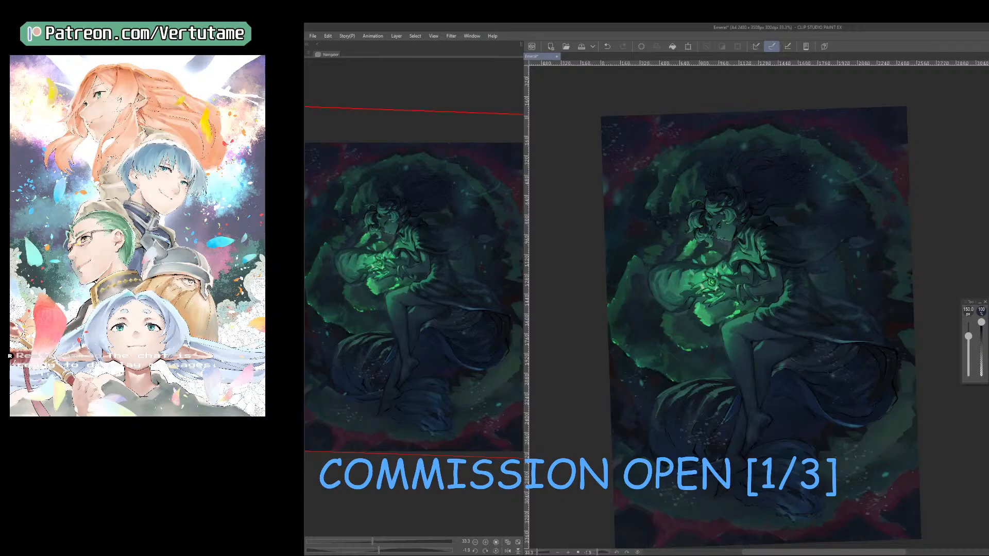
pyautogui.hotkey('ctrl', 'z')
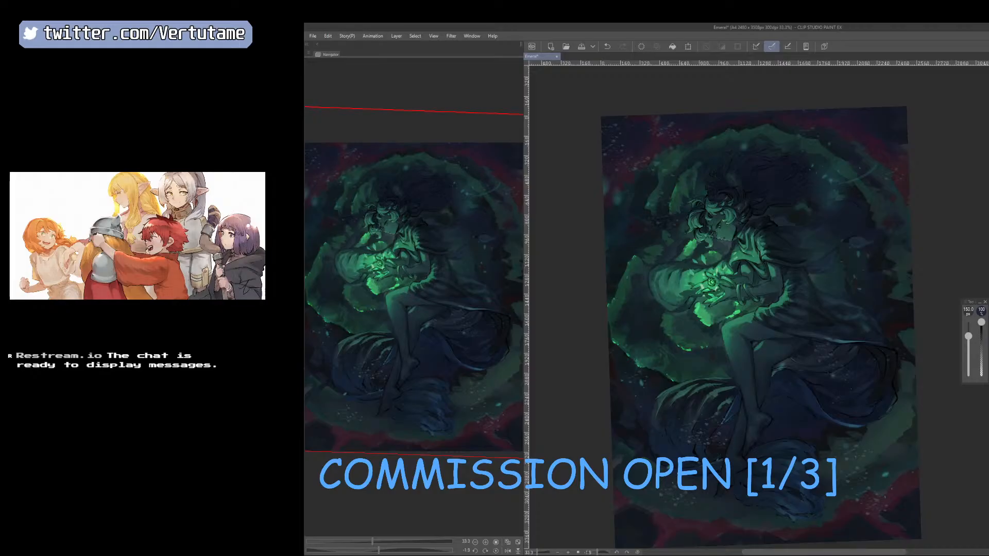
# Airbrush softly over the particles on the lower folds and background at 450 and 500 px, and reset the canvas rotation.
pyautogui.press('b')
pyautogui.press('x')
pyautogui.press('[')
pyautogui.press('[')
pyautogui.press('[')
pyautogui.press('[')
pyautogui.press('[')
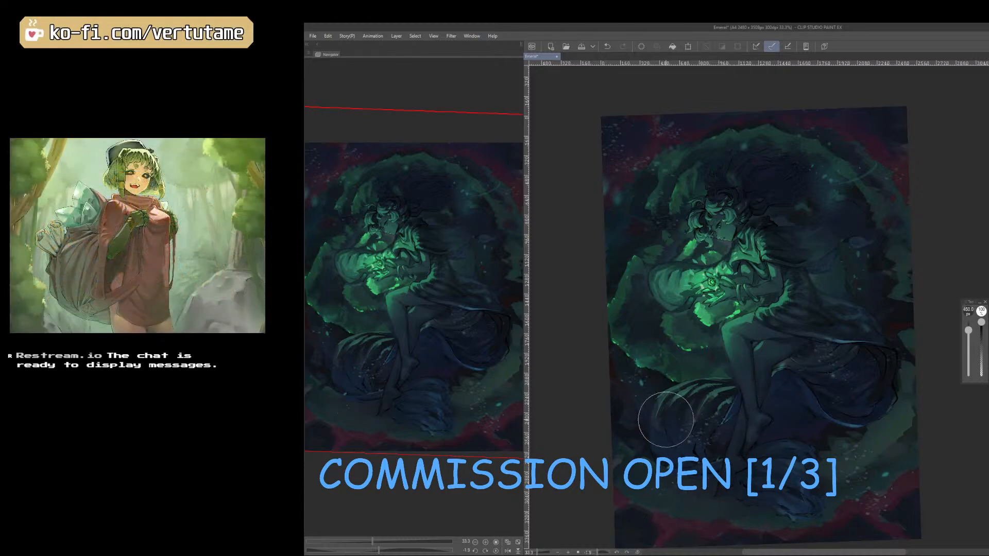
pyautogui.press('[')
pyautogui.press(']')
pyautogui.press(']')
pyautogui.moveTo(939, 488); pyautogui.dragTo(920, 441)
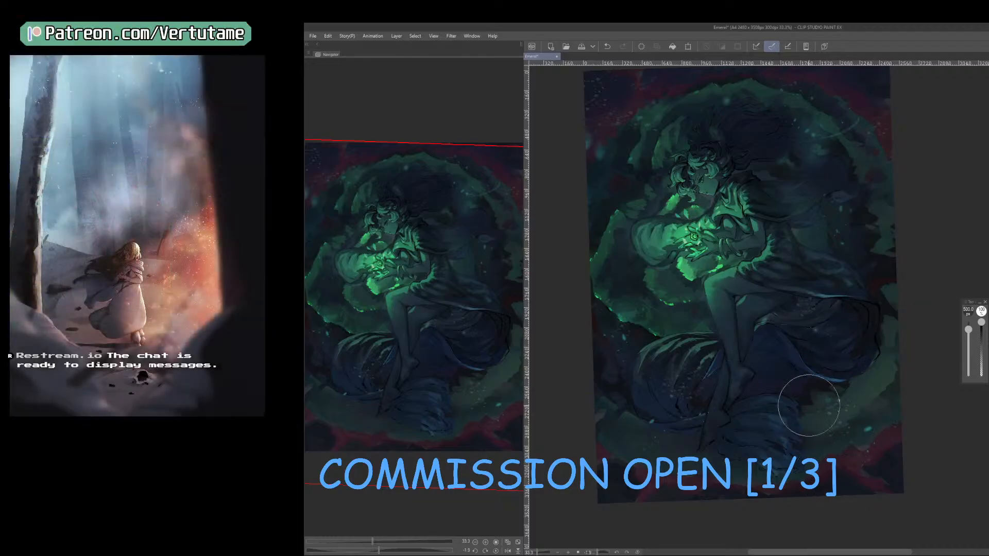
pyautogui.scroll(-5, 832, 441)
pyautogui.scroll(3, 832, 441)
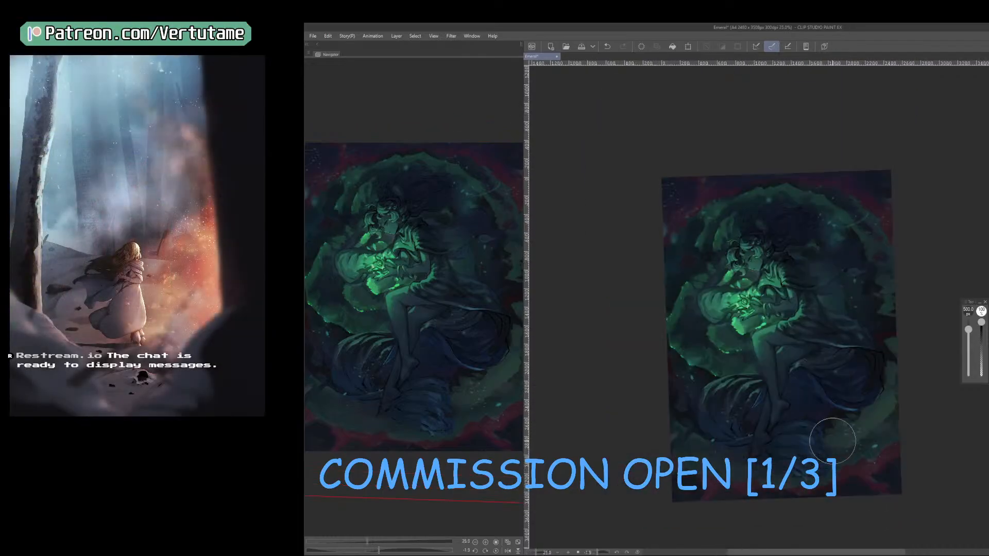
pyautogui.click(497, 552)
pyautogui.moveTo(832, 479); pyautogui.dragTo(770, 446)
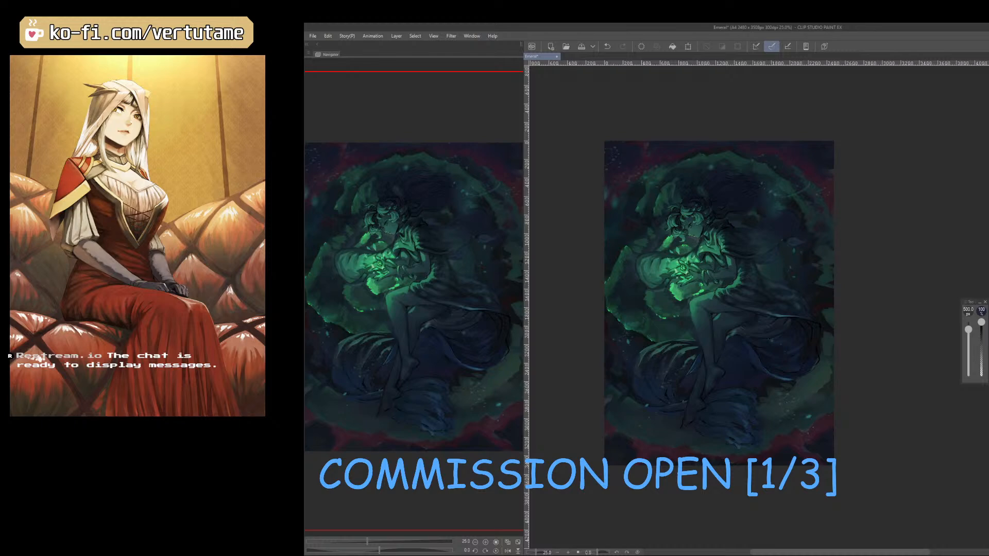
# Compare the illustration with and without the deeper, bluer colour change by repeatedly undoing and redoing it, ending on the undone version.
pyautogui.hotkey('ctrl', 'z')
pyautogui.hotkey('ctrl', 'z')
pyautogui.hotkey('ctrl', 'y')
pyautogui.hotkey('ctrl', 'z')
pyautogui.hotkey('ctrl', 'y')
pyautogui.hotkey('ctrl', 'z')
pyautogui.hotkey('ctrl', 'y')
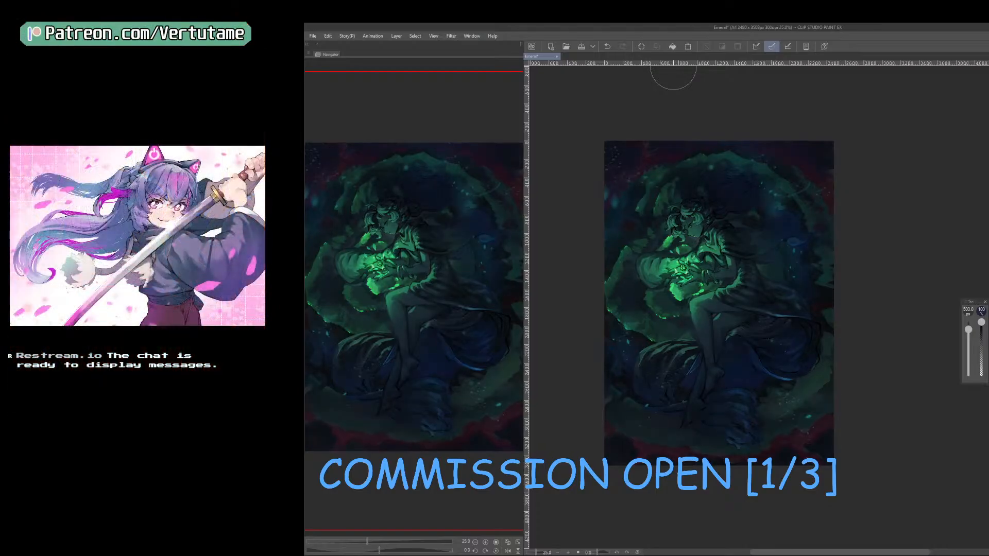
pyautogui.hotkey('ctrl', 'z')
pyautogui.scroll(1, 673, 72)
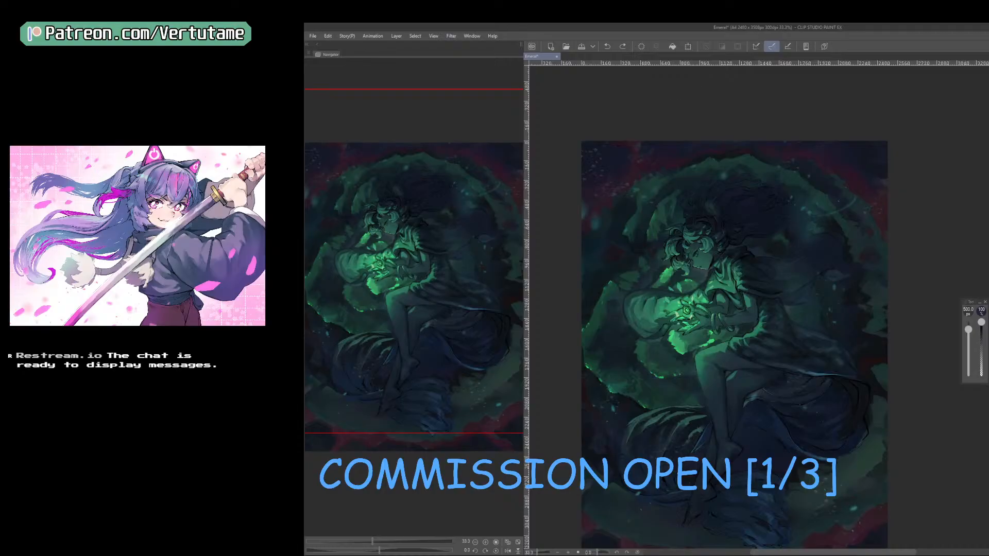
pyautogui.hotkey('ctrl', 'y')
pyautogui.hotkey('ctrl', 'z')
pyautogui.hotkey('ctrl', '-')
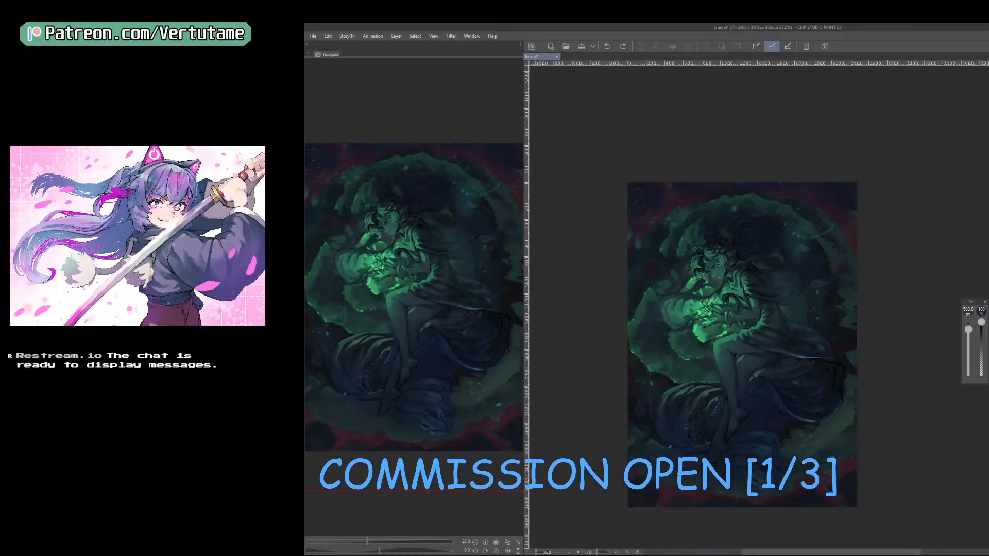
# Save the illustration and capture a screenshot of the whole canvas.
pyautogui.click(580, 46)
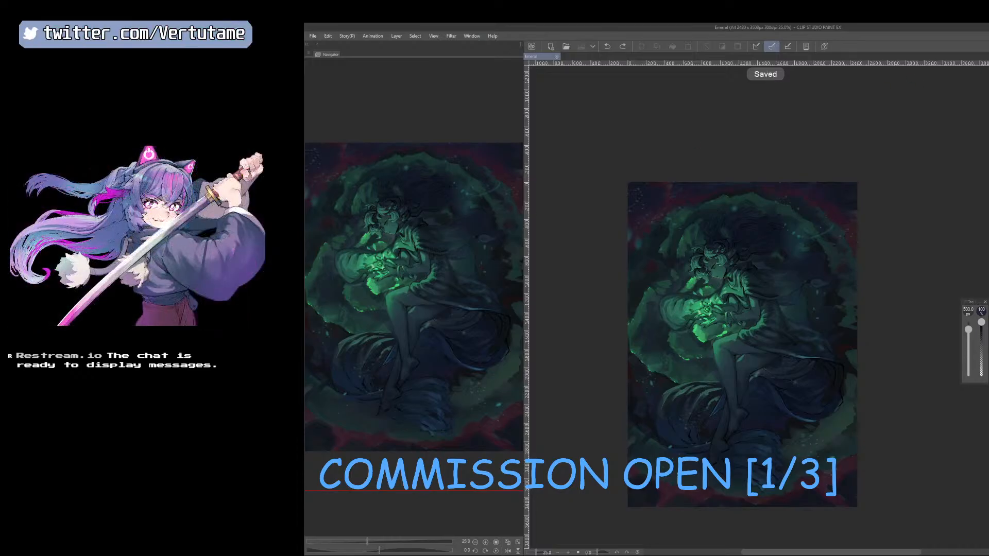
pyautogui.press('super+shift+s')
pyautogui.moveTo(622, 165); pyautogui.dragTo(873, 520)
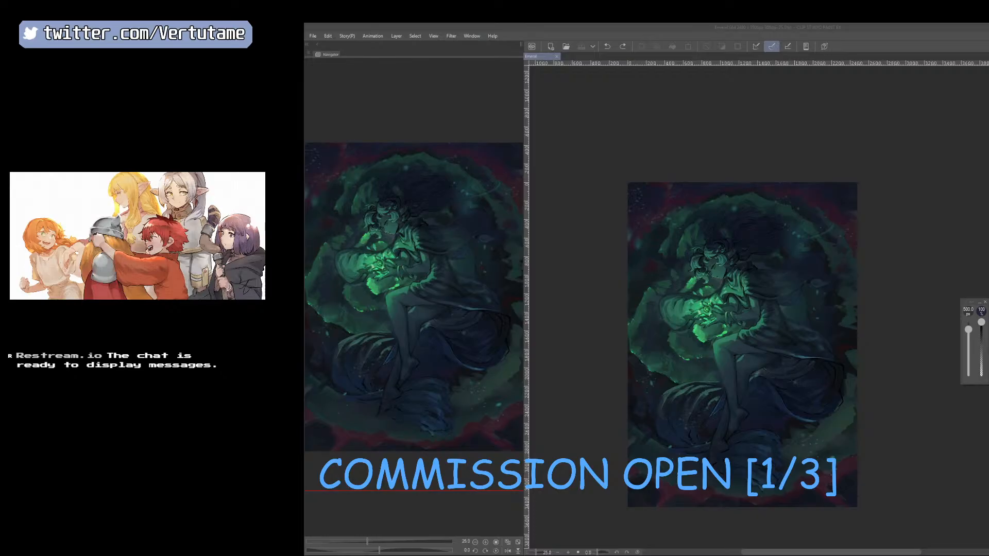
pyautogui.hotkey('alt', 'Tab')
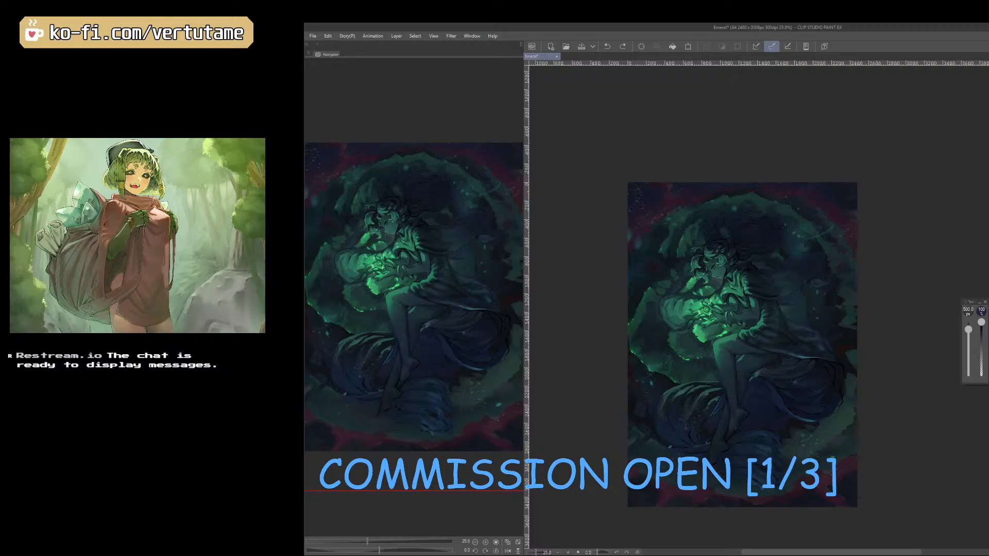
# Redo the deeper, bluer colour change, save the illustration, and capture a screenshot of this version of the canvas.
pyautogui.hotkey('ctrl', 'y')
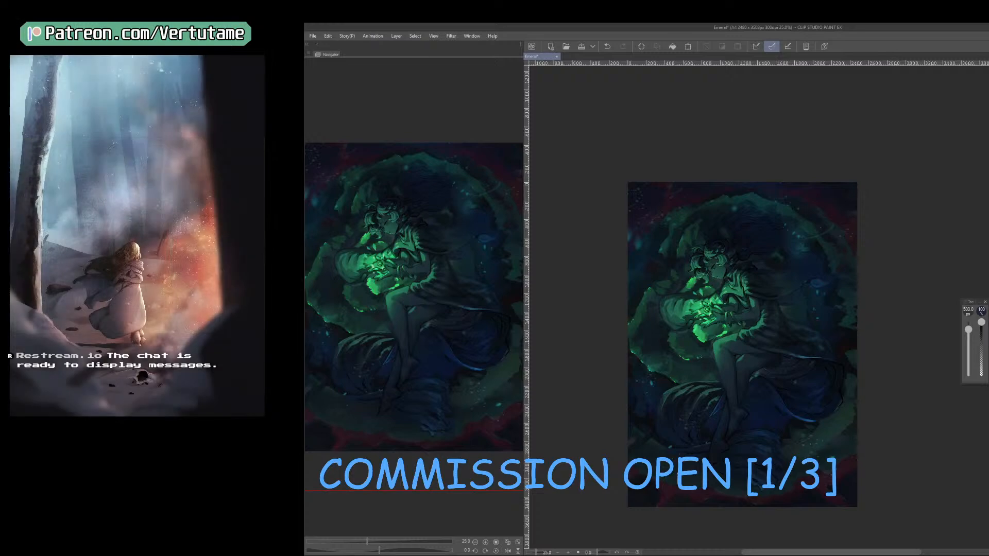
pyautogui.hotkey('ctrl', 's')
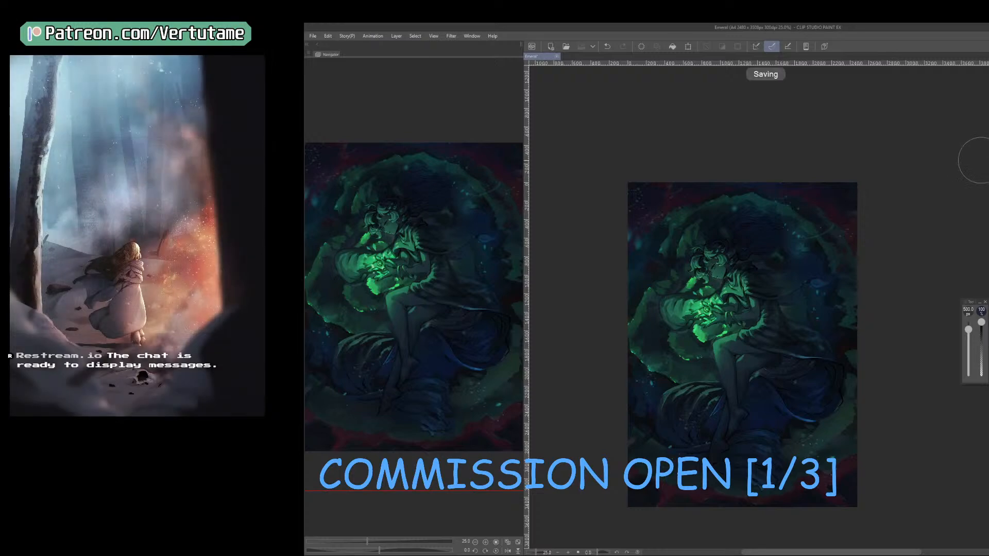
pyautogui.press('super+shift+s')
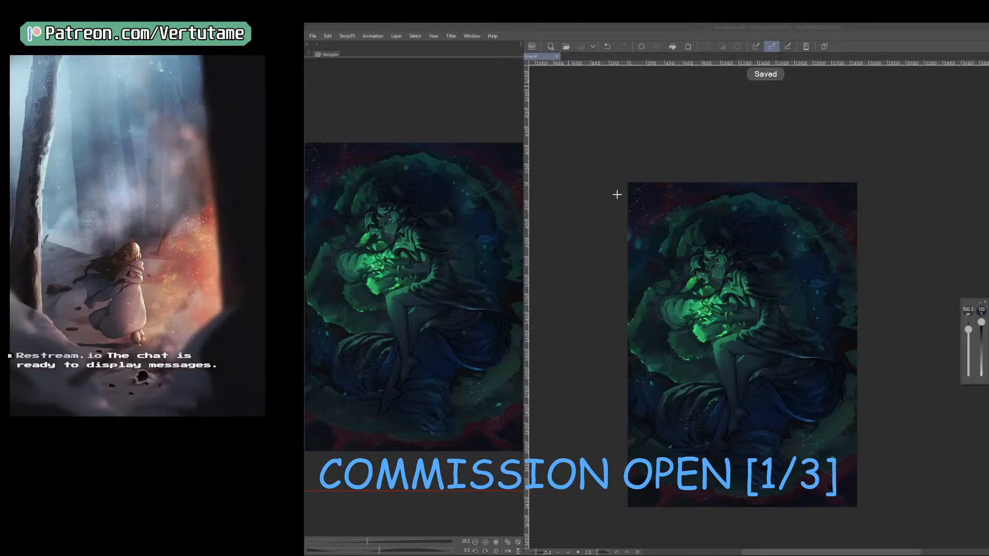
pyautogui.moveTo(627, 175); pyautogui.dragTo(869, 518)
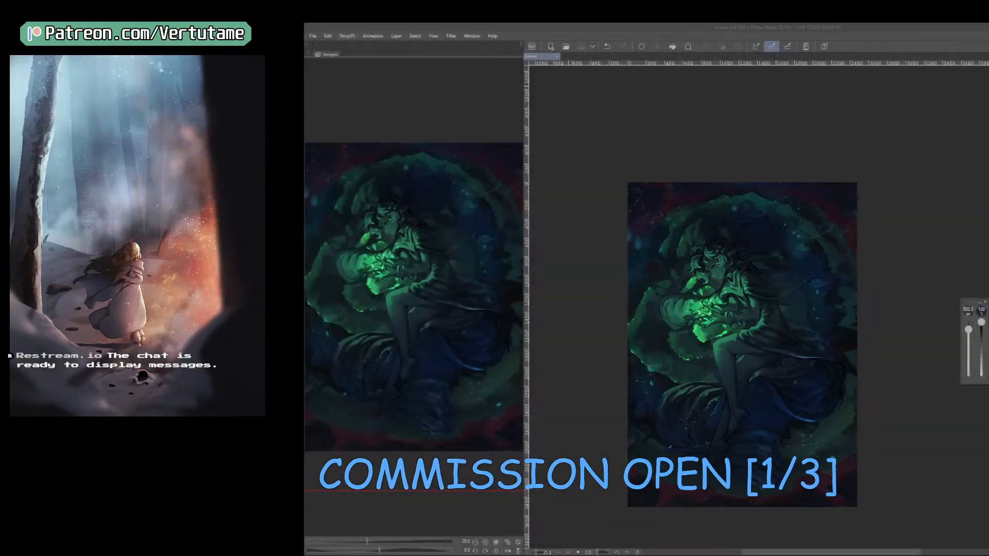
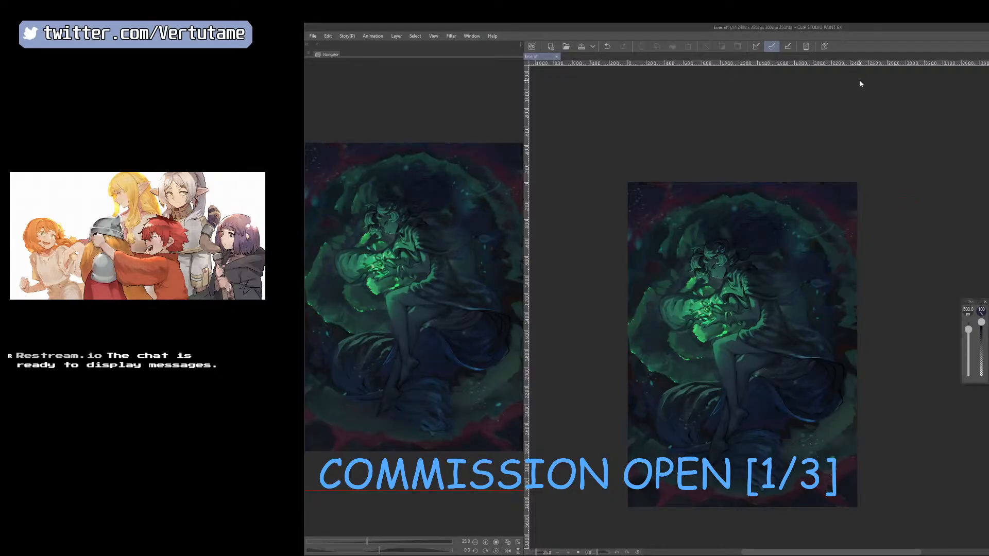
# Save the current version of the illustration and capture a screenshot of the whole canvas.
pyautogui.hotkey('ctrl', 's')
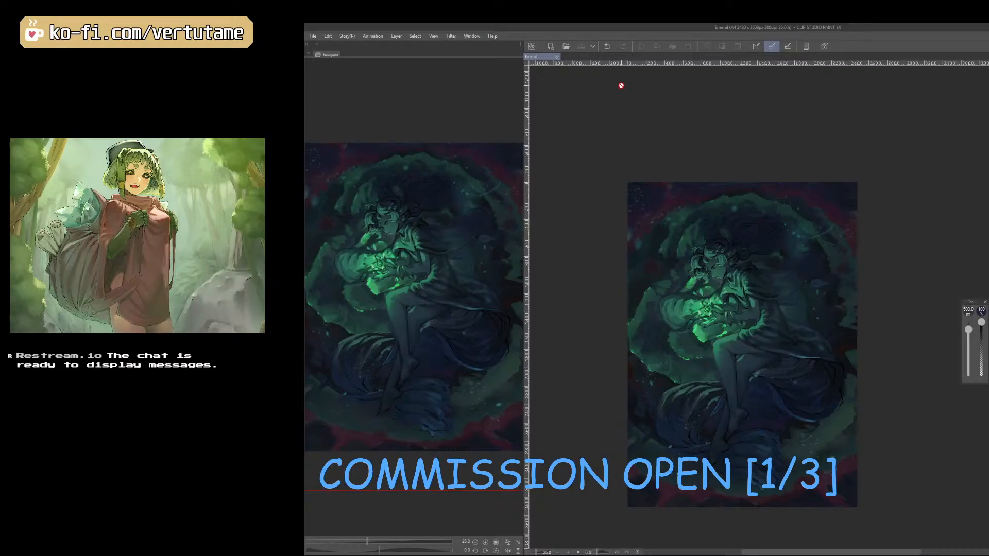
pyautogui.press('super+shift+s')
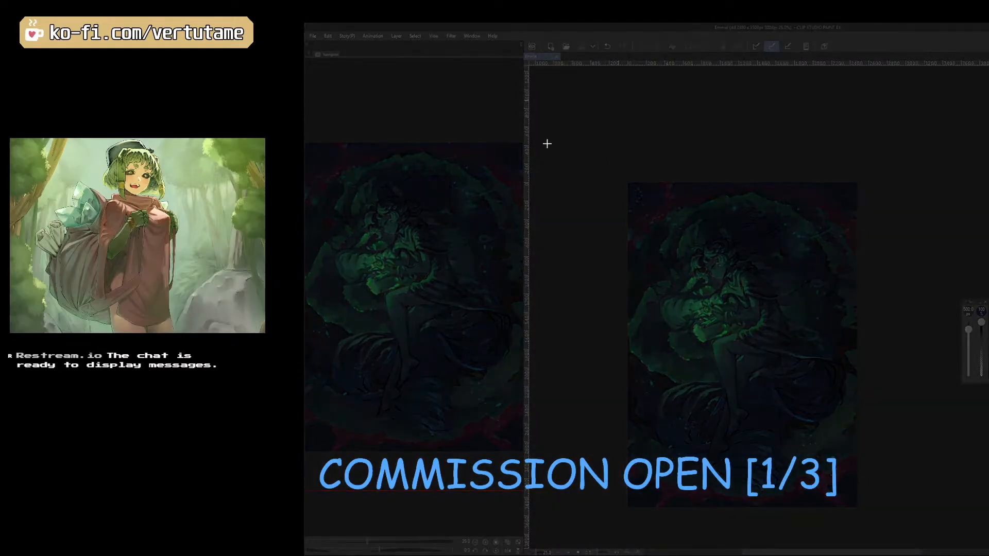
pyautogui.moveTo(610, 175); pyautogui.dragTo(870, 519)
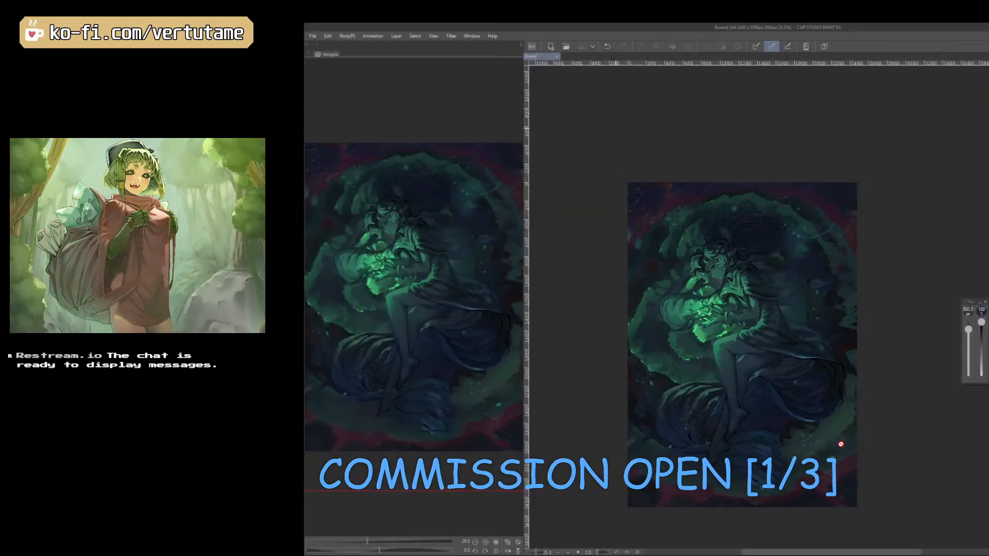
# Save the illustration again and capture a larger screenshot of the full canvas at 30% zoom.
pyautogui.scroll(-1, 840, 443)
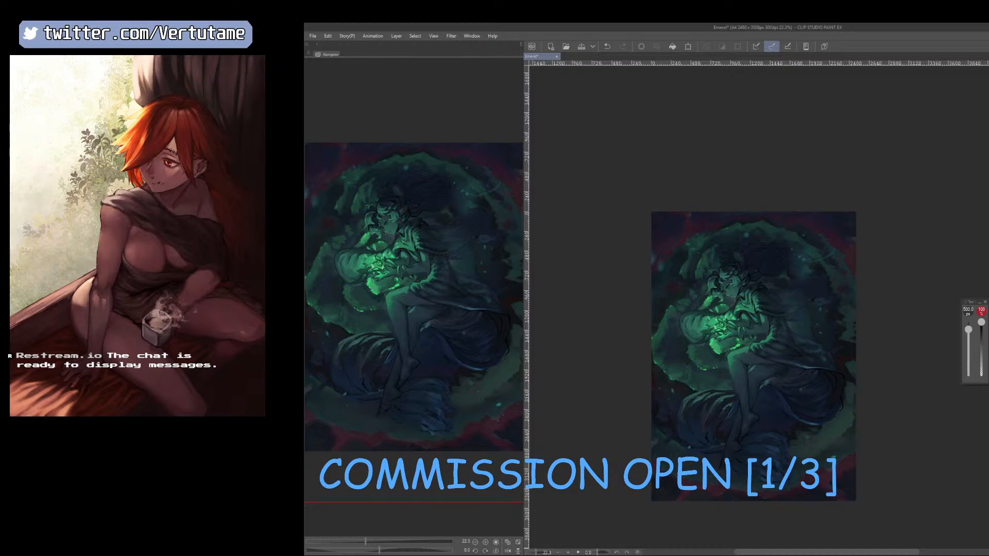
pyautogui.scroll(5, 795, 228)
pyautogui.scroll(-2, 804, 196)
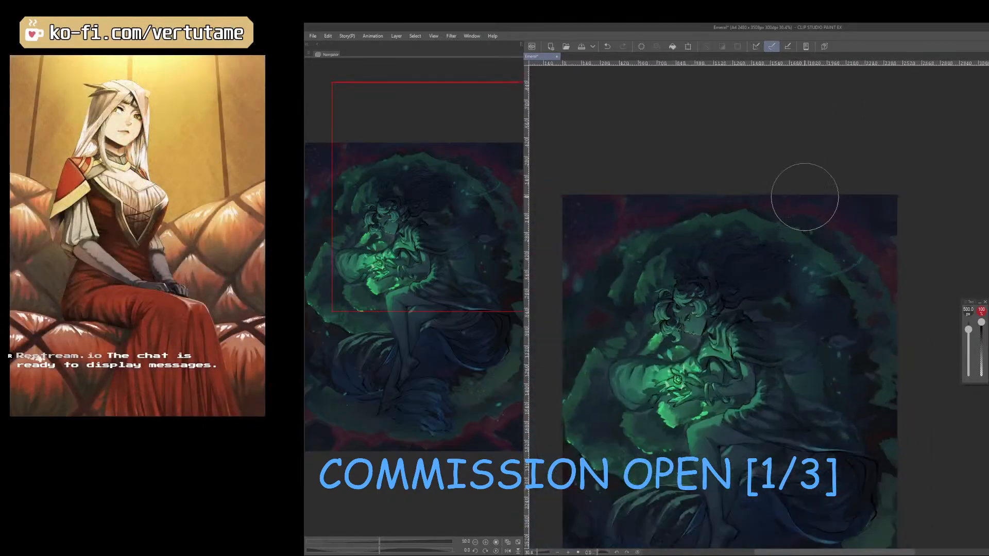
pyautogui.moveTo(397, 288); pyautogui.dragTo(396, 316)
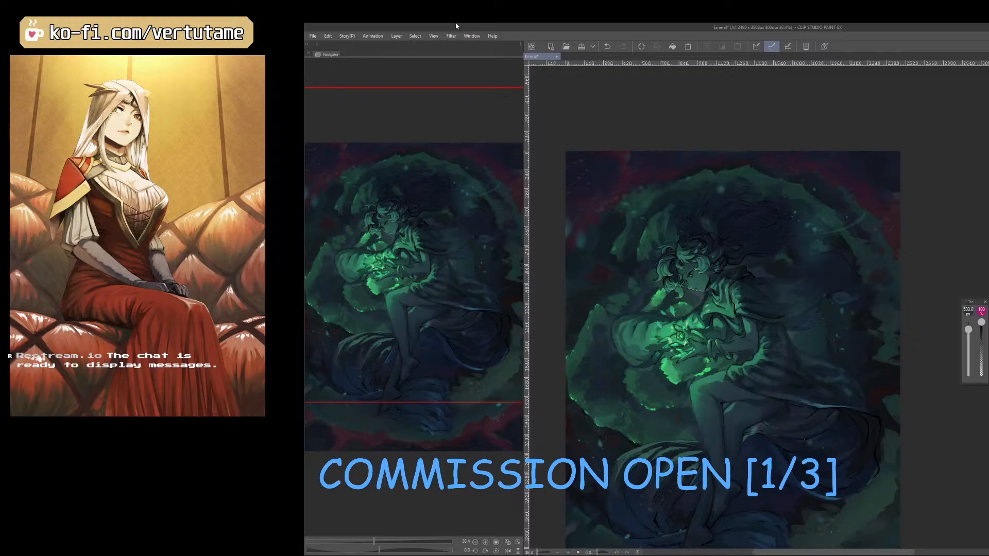
pyautogui.click(330, 35)
pyautogui.click(597, 40)
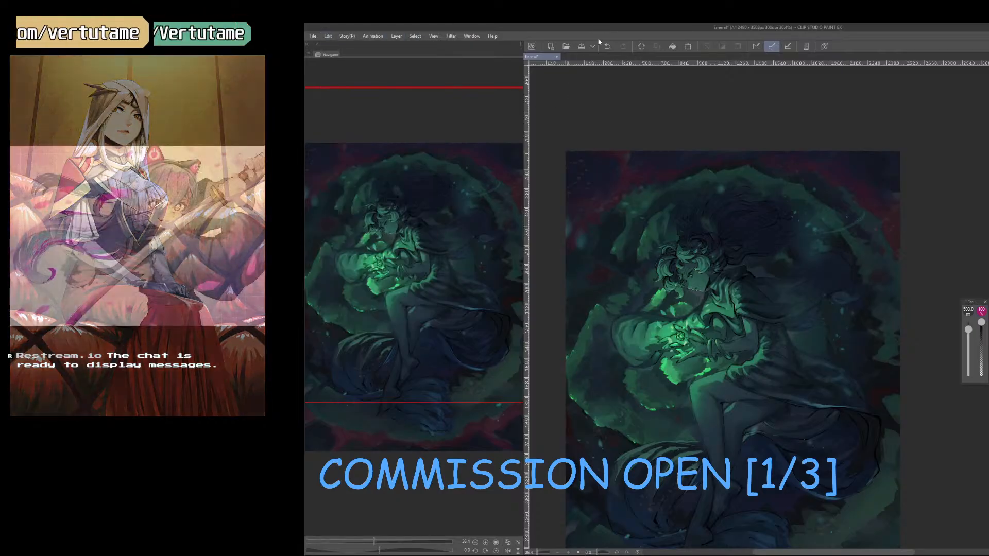
pyautogui.click(581, 48)
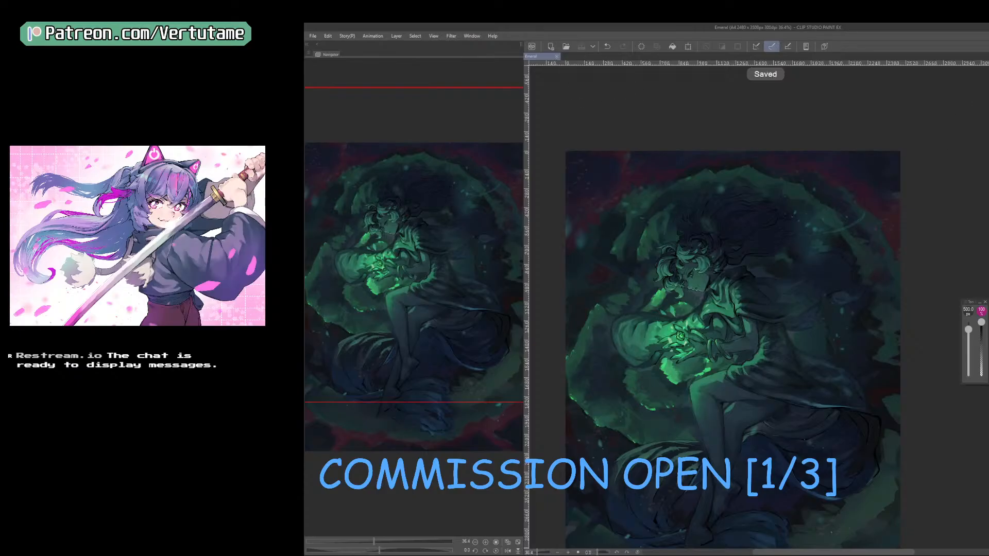
pyautogui.scroll(-2, 845, 282)
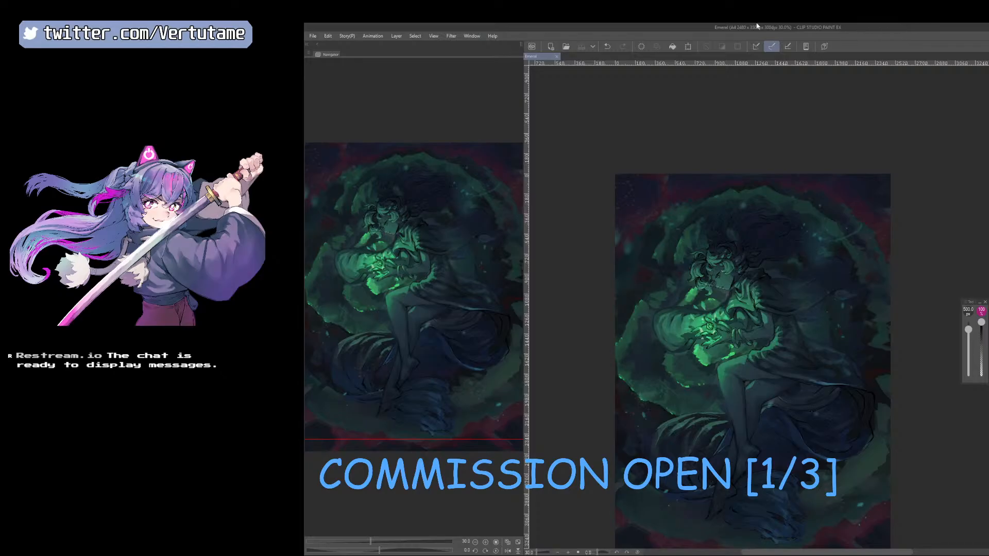
pyautogui.moveTo(380, 229); pyautogui.dragTo(397, 257)
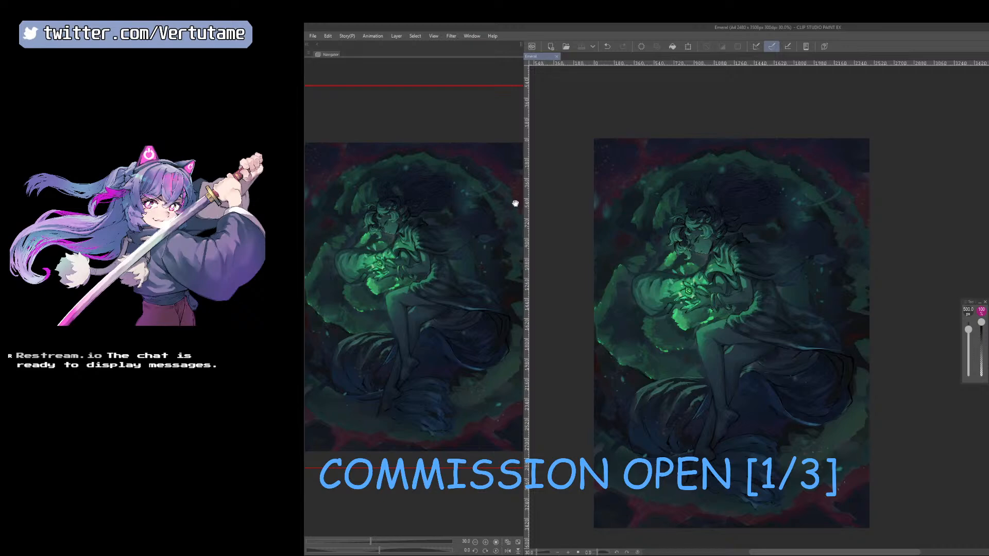
pyautogui.press('super+shift+s')
pyautogui.moveTo(587, 132); pyautogui.dragTo(878, 533)
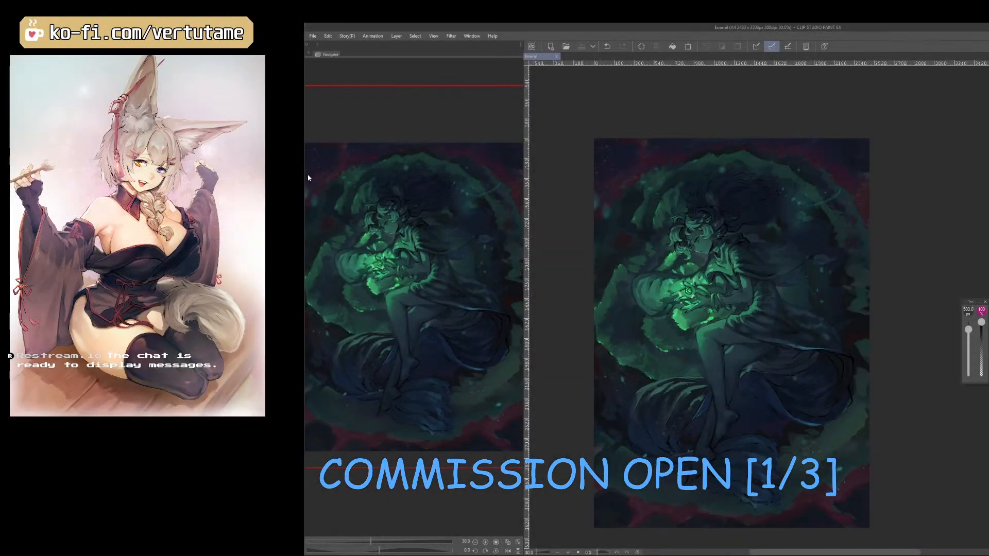
# Check the face, hair and glowing hands up close, save the illustration, and bring the whole canvas back into view.
pyautogui.scroll(6, 702, 227)
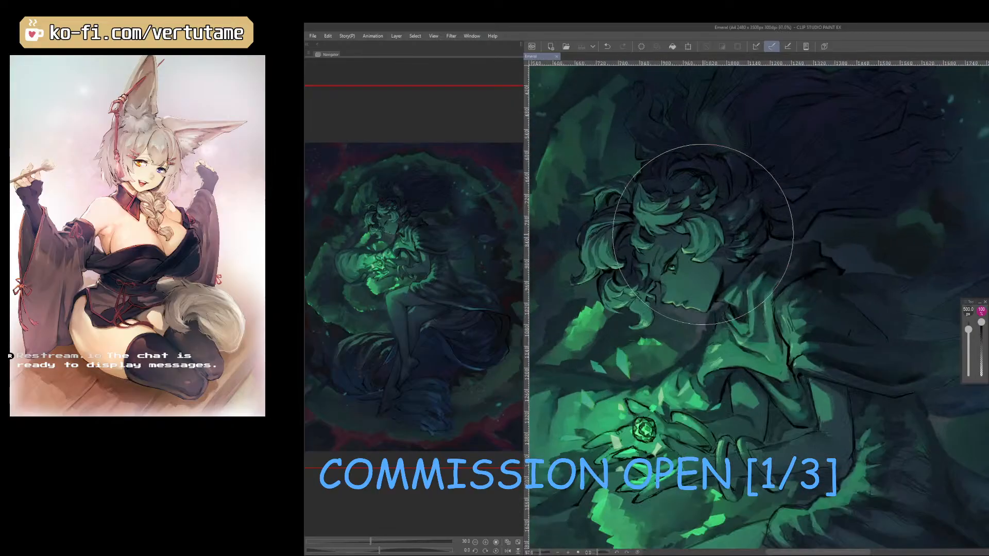
pyautogui.scroll(-3, 703, 235)
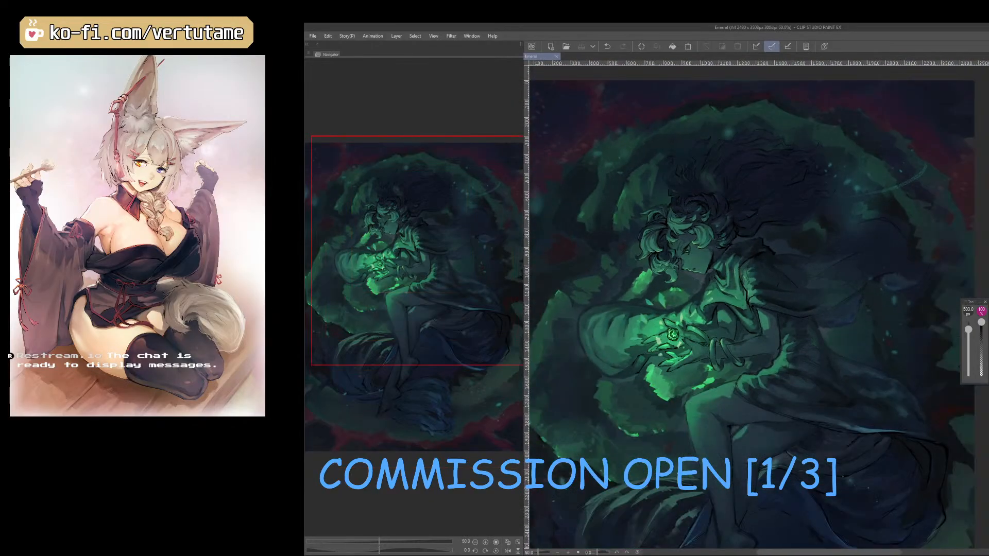
pyautogui.scroll(3, 732, 159)
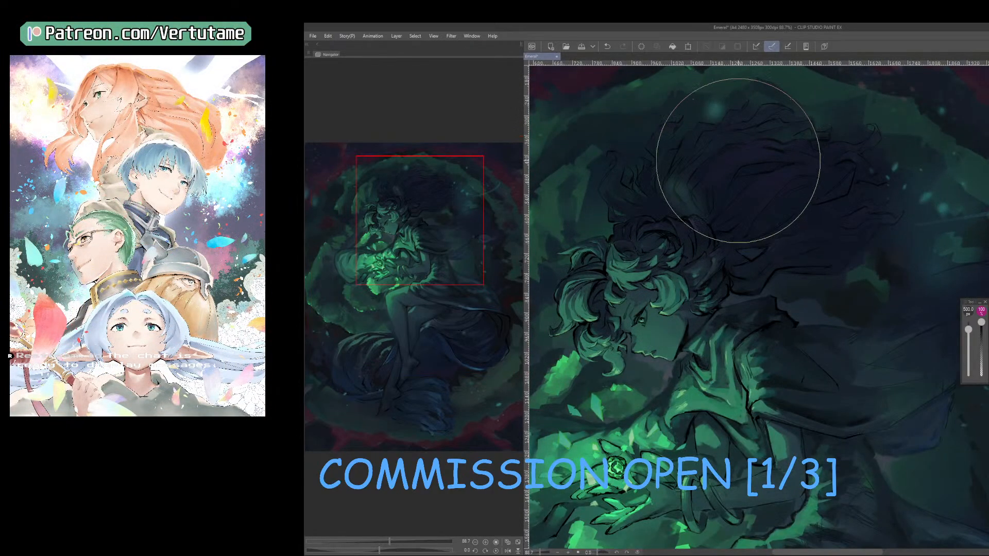
pyautogui.scroll(-4, 738, 160)
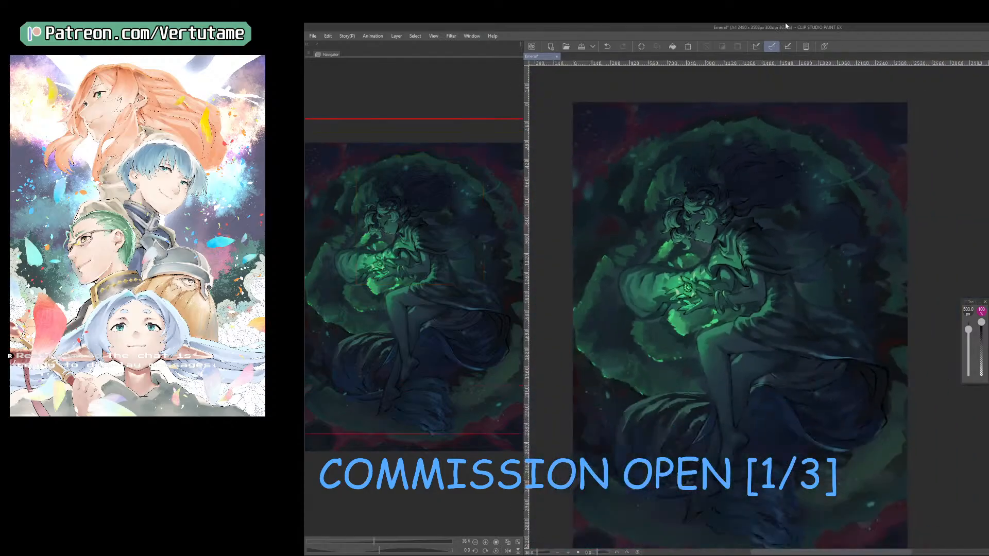
pyautogui.hotkey('ctrl', 's')
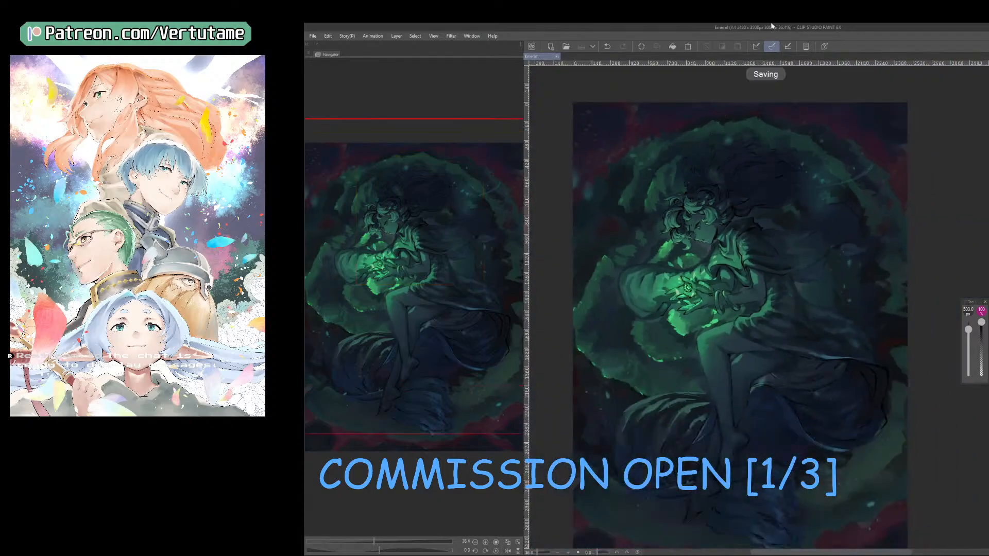
pyautogui.scroll(-1, 733, 162)
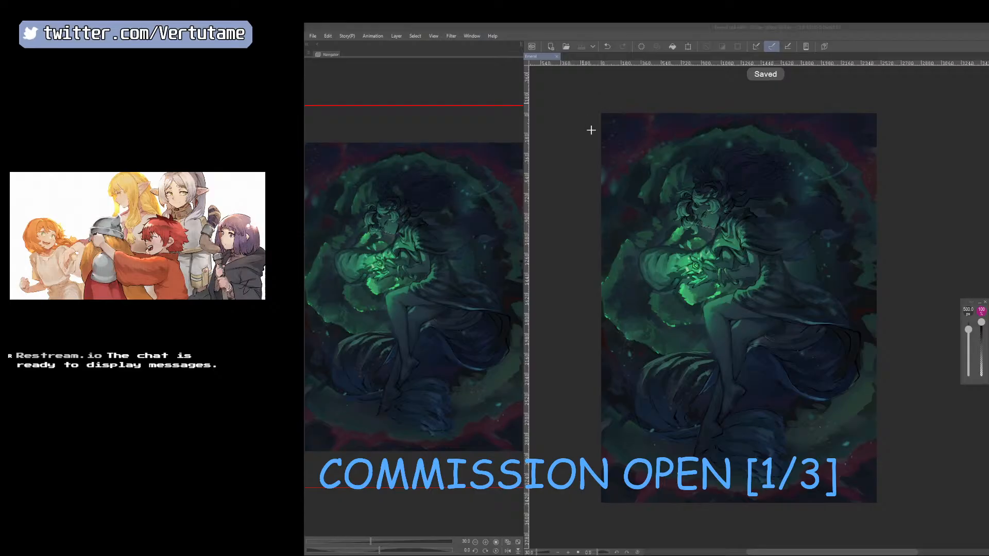
# Mirror and rotate the canvas, sample the skin green, refine the nose and cheek with a 12.5 px brush, and unmirror the view.
pyautogui.scroll(3, 702, 251)
pyautogui.scroll(3, 703, 251)
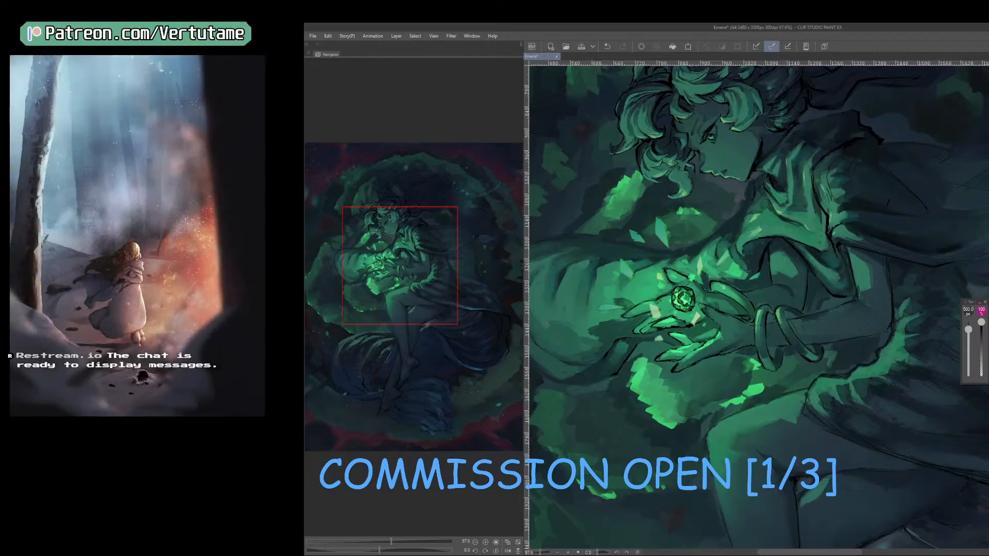
pyautogui.rightClick(985, 154)
pyautogui.press('b')
pyautogui.press('h')
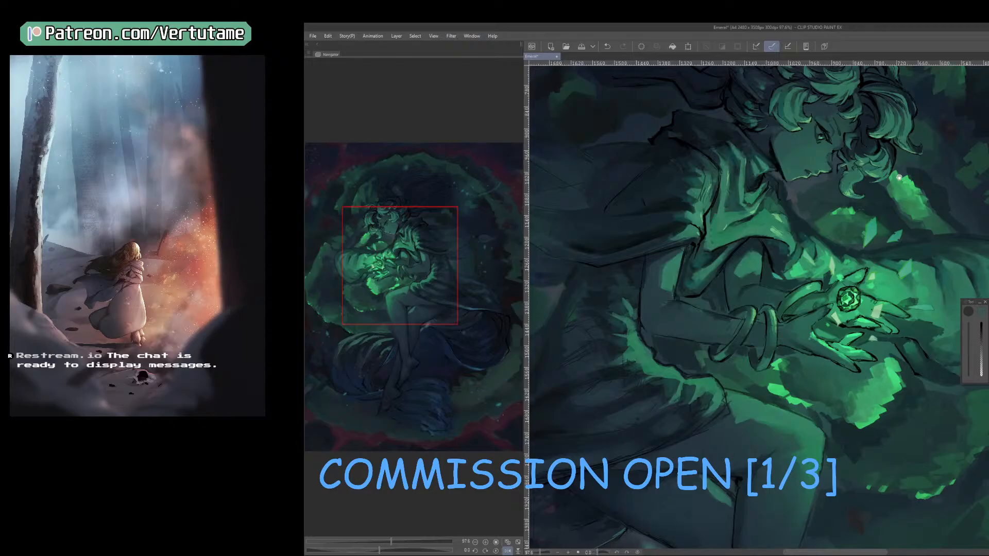
pyautogui.moveTo(819, 167); pyautogui.dragTo(796, 336)
pyautogui.scroll(1, 796, 337)
pyautogui.scroll(2, 796, 336)
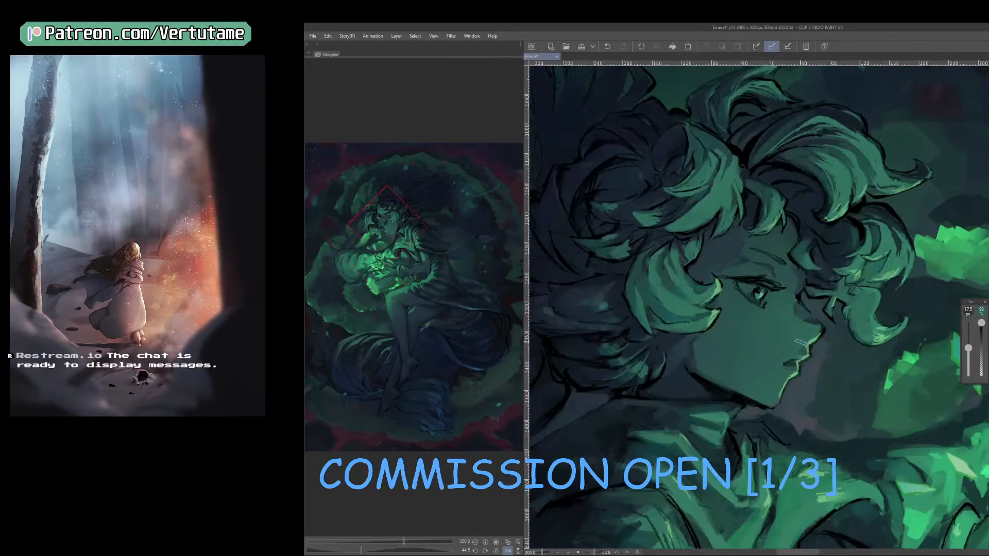
pyautogui.rightClick(801, 339)
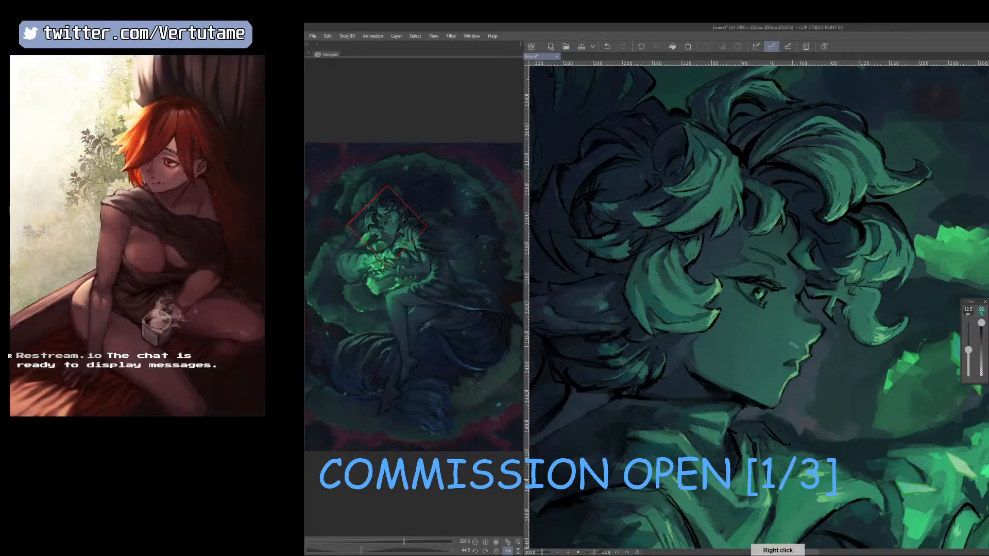
pyautogui.press('h')
pyautogui.press('[')
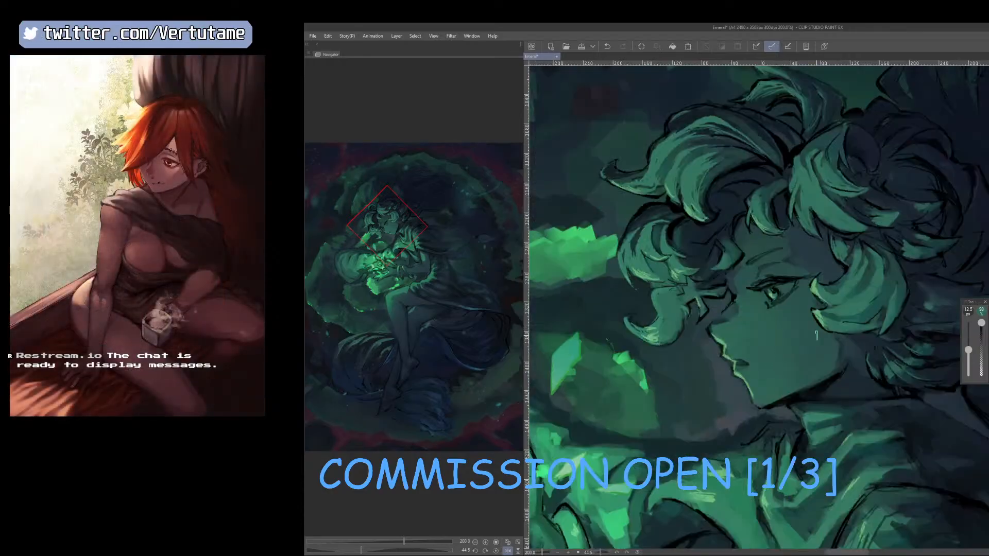
# Repaint and soften the shadow on the forehead beside the eyebrow, using sampled skin tones, a smaller brush and the airbrush.
pyautogui.rightClick(757, 322)
pyautogui.press('[')
pyautogui.scroll(-2, 774, 290)
pyautogui.scroll(4, 793, 271)
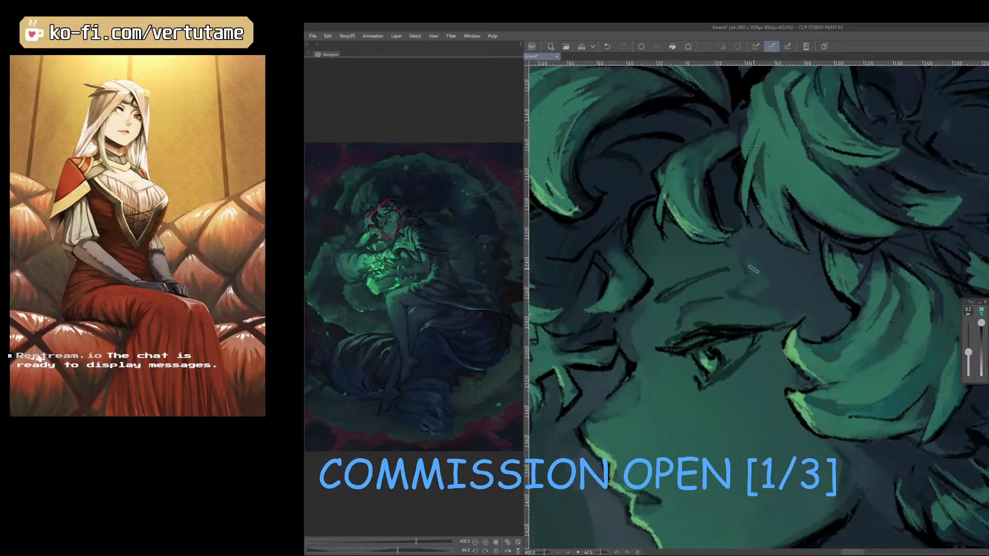
pyautogui.rightClick(727, 266)
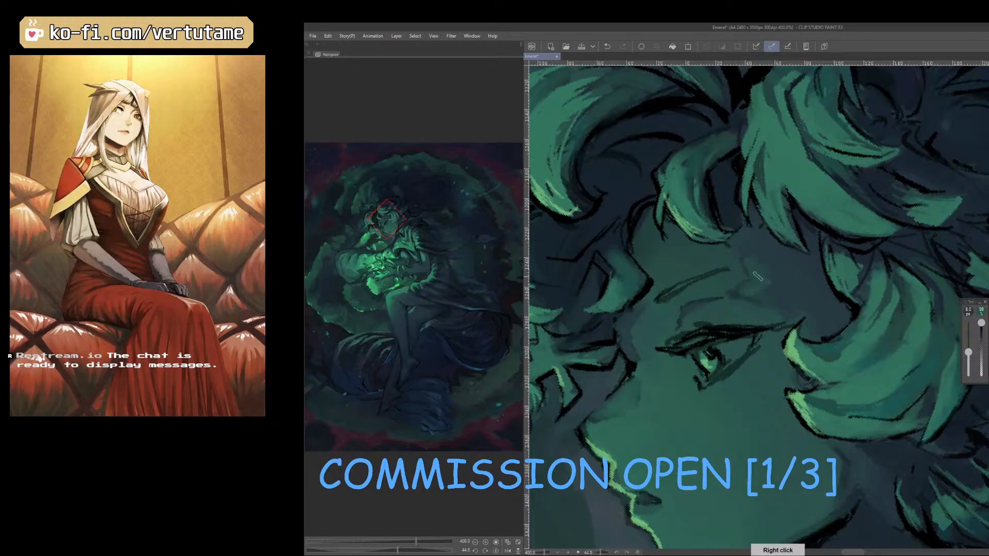
pyautogui.press('b')
pyautogui.press('[')
pyautogui.press('[')
pyautogui.press('[')
pyautogui.press('[')
pyautogui.press('[')
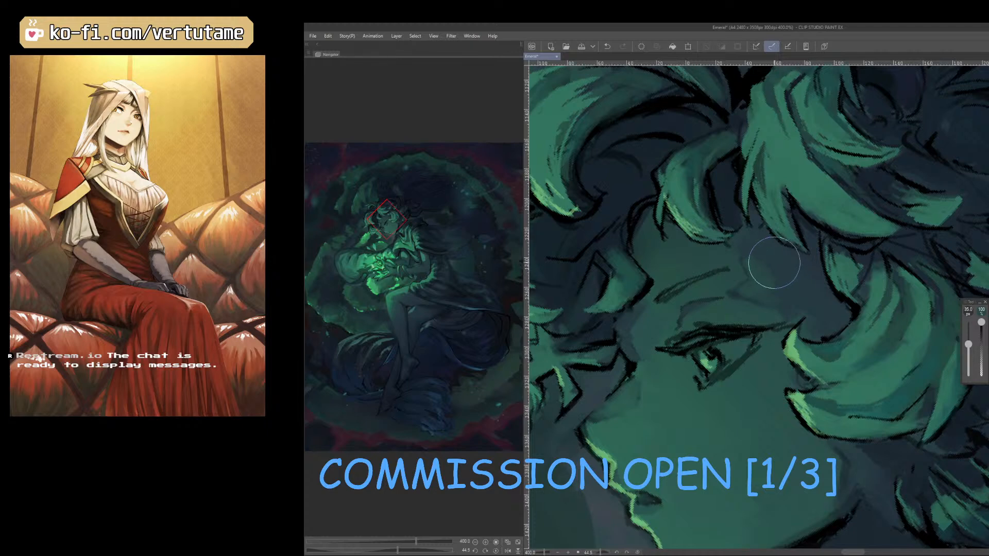
pyautogui.press('b')
pyautogui.rightClick(773, 256)
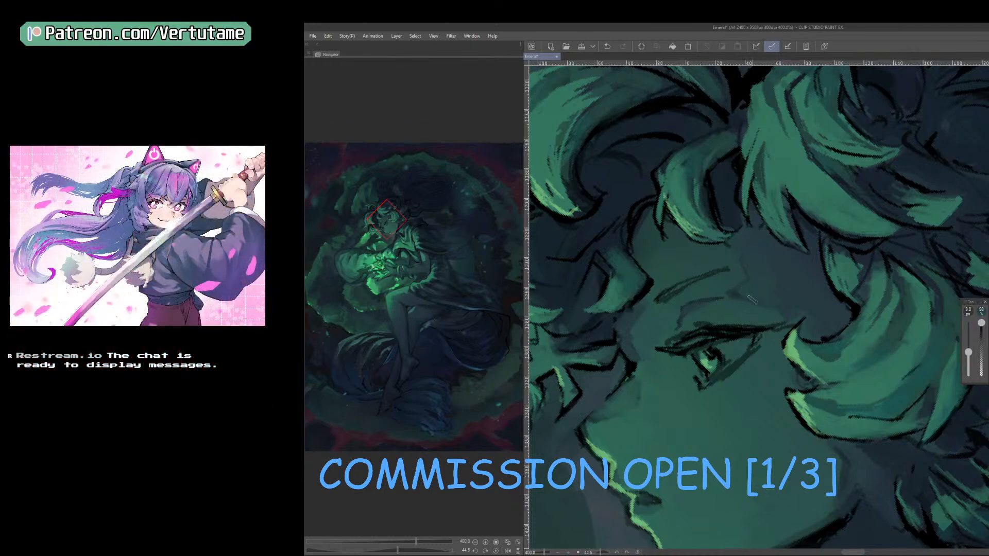
# Check the face in mirrored and normal views, and sample a tone near the forehead for further touch-ups.
pyautogui.scroll(-4, 812, 322)
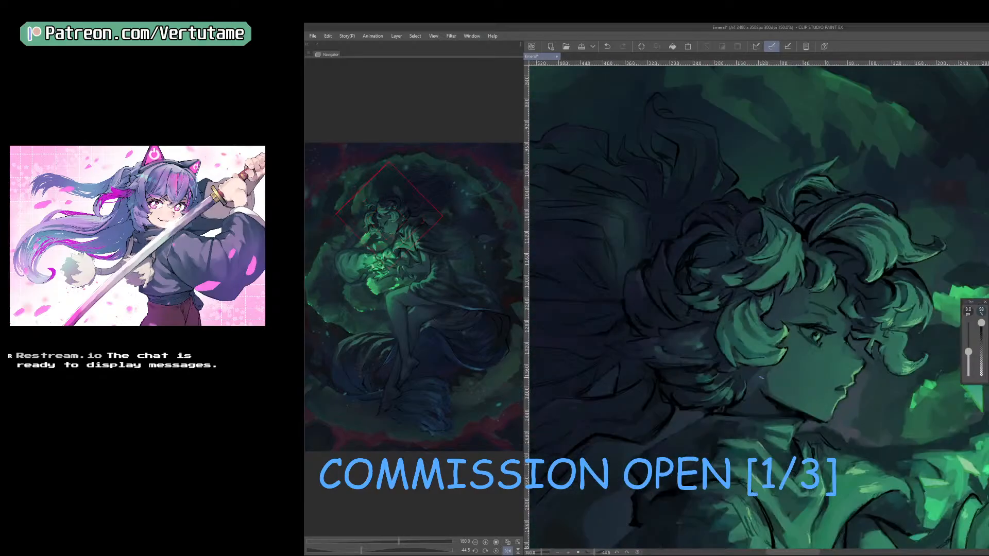
pyautogui.press('h')
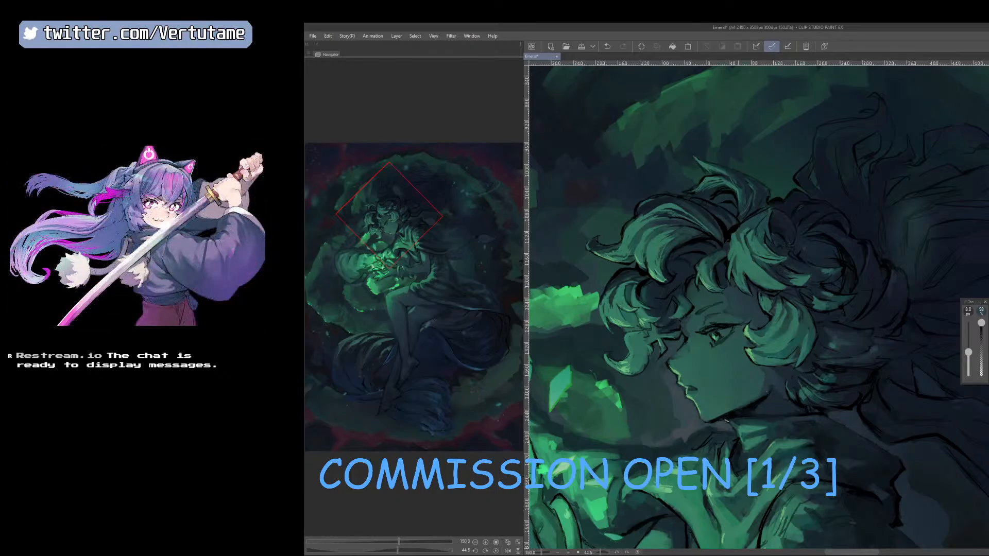
pyautogui.scroll(-3, 718, 426)
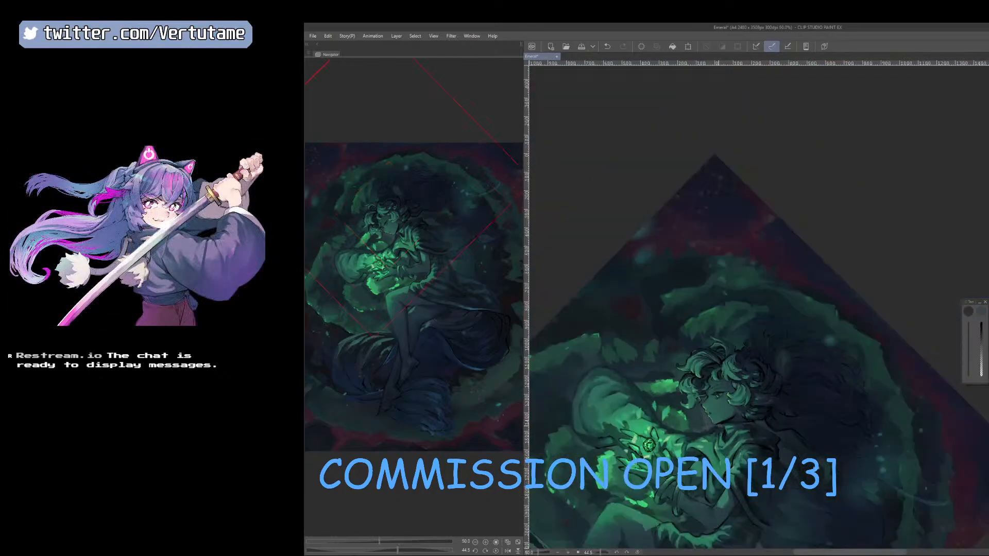
pyautogui.scroll(2, 825, 448)
pyautogui.rightClick(644, 326)
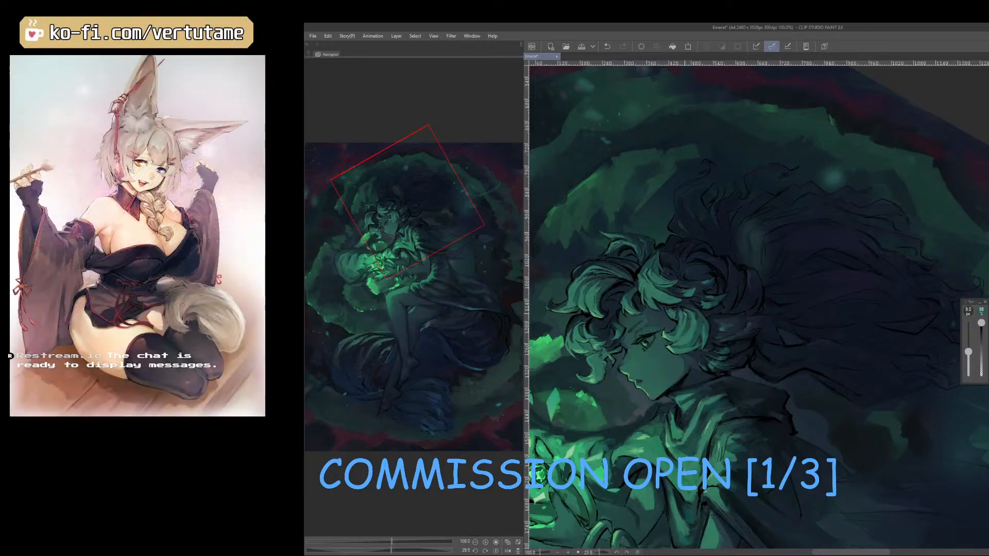
# With the canvas mirrored and rotated, refine the shading between the temple curls and the eye using sampled tones, and unmirror the view.
pyautogui.press('h')
pyautogui.moveTo(773, 417); pyautogui.dragTo(626, 453)
pyautogui.scroll(2, 626, 452)
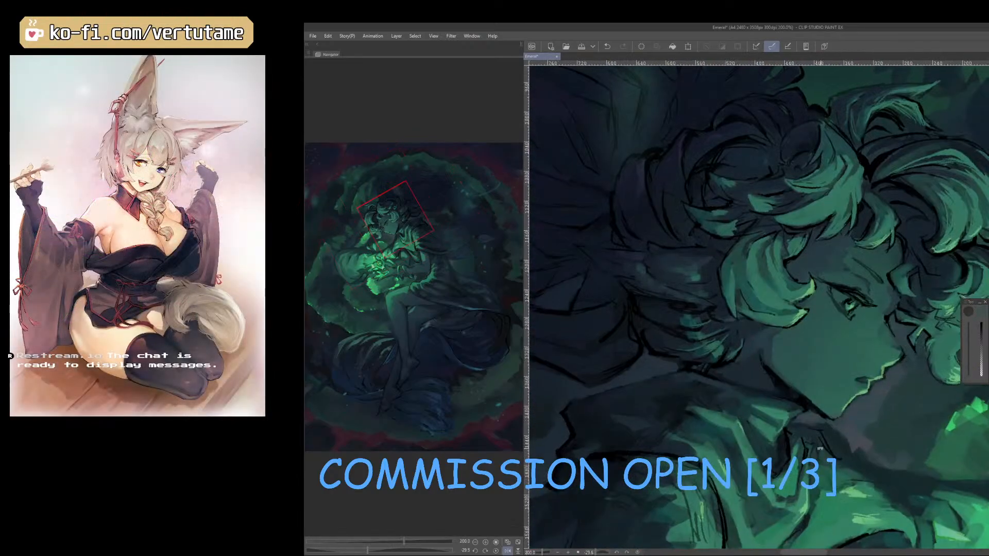
pyautogui.moveTo(858, 416); pyautogui.dragTo(835, 500)
pyautogui.rightClick(753, 371)
pyautogui.rightClick(738, 377)
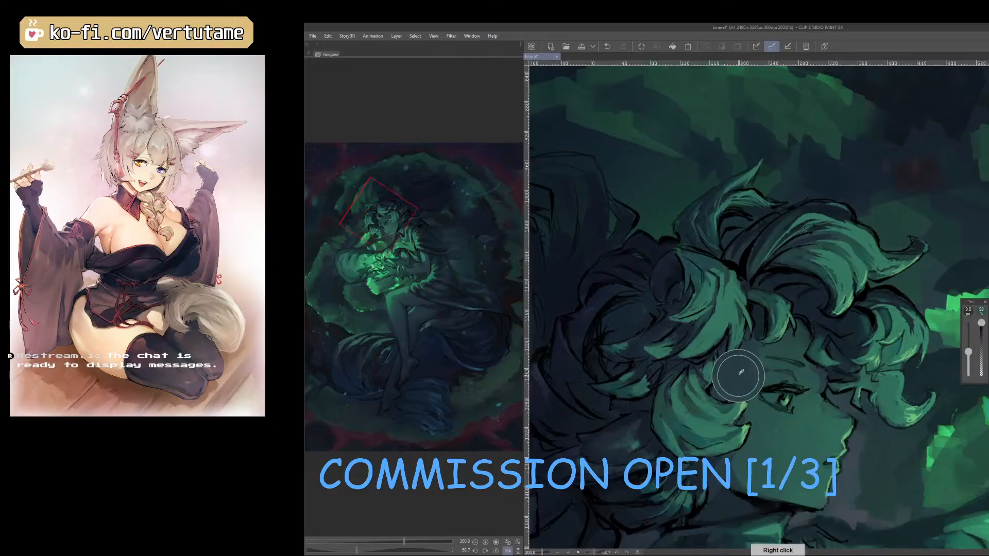
pyautogui.press(']')
pyautogui.press('[')
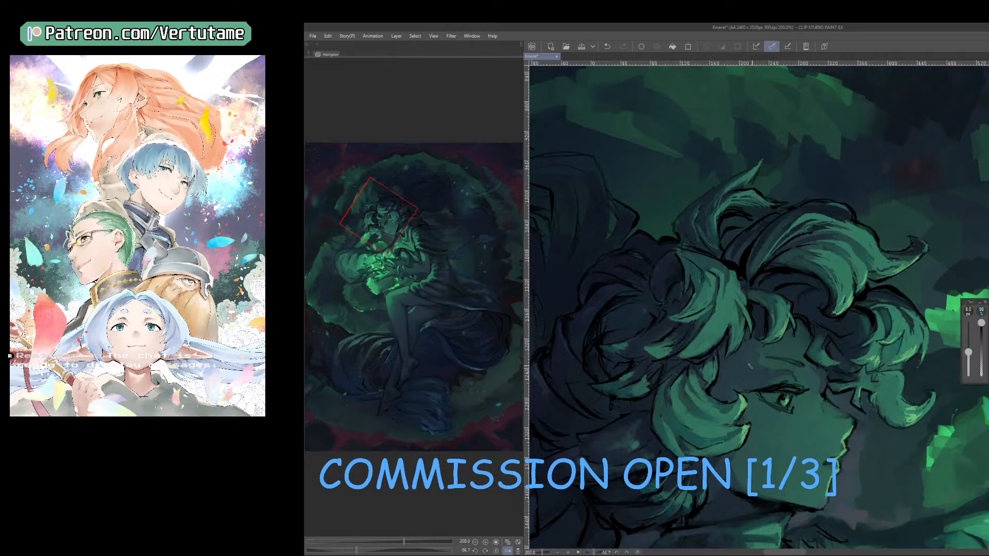
pyautogui.rightClick(744, 381)
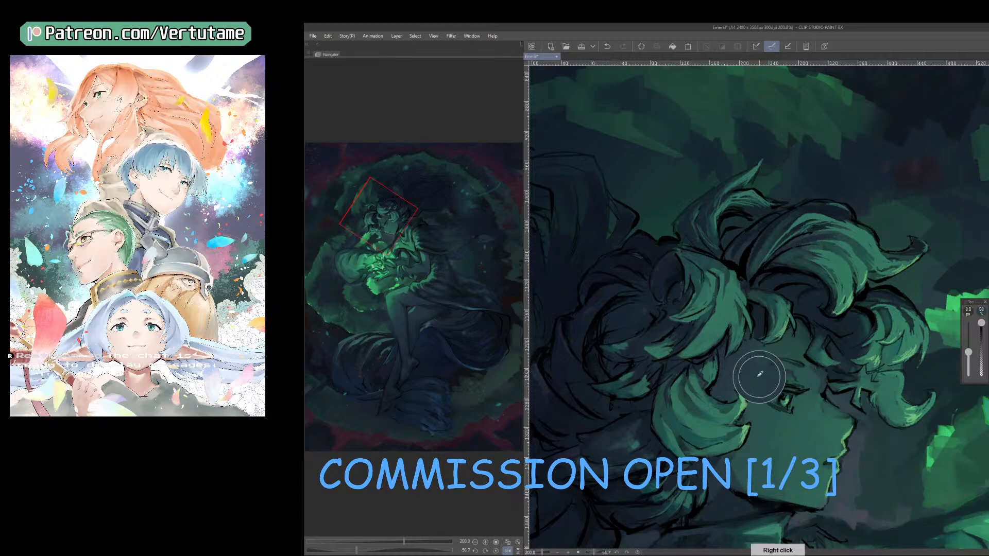
pyautogui.press('h')
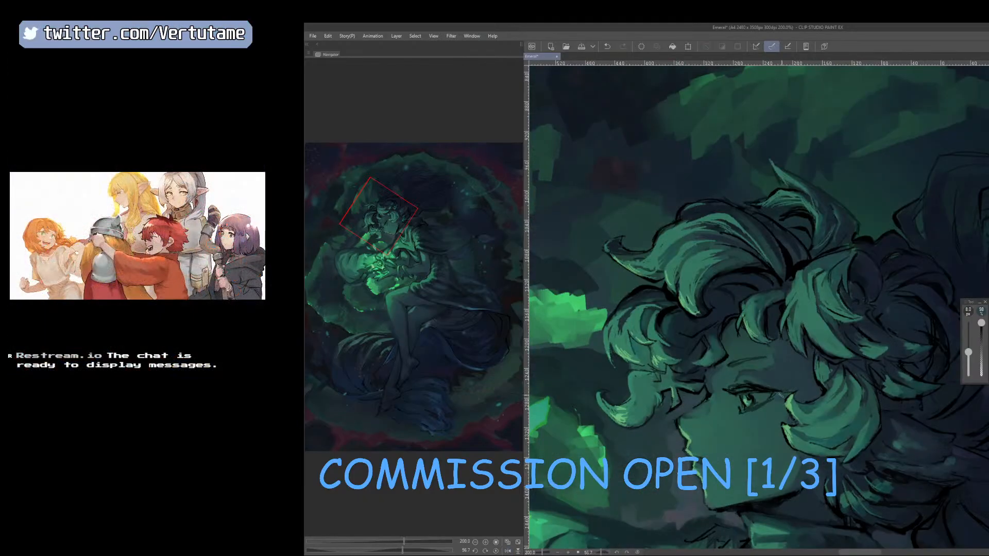
# Reduce the brush size and check the head in mirrored and normal views.
pyautogui.press('[')
pyautogui.scroll(-1, 810, 437)
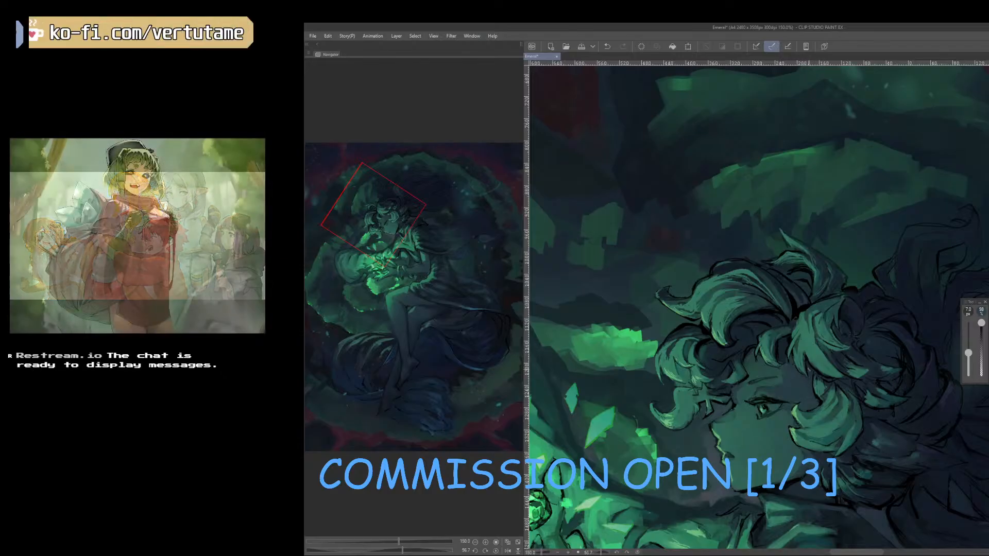
pyautogui.scroll(3, 729, 447)
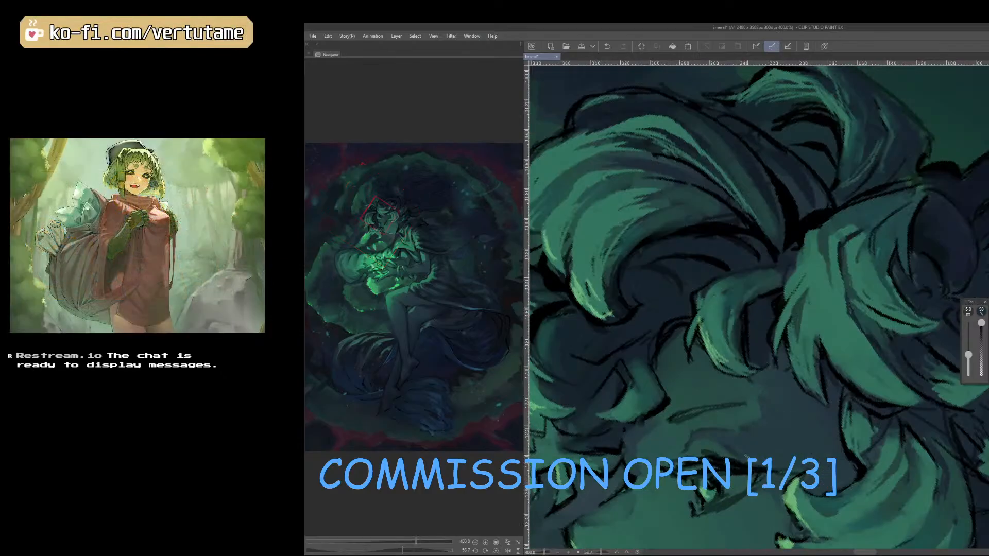
pyautogui.scroll(-3, 746, 456)
pyautogui.press('h')
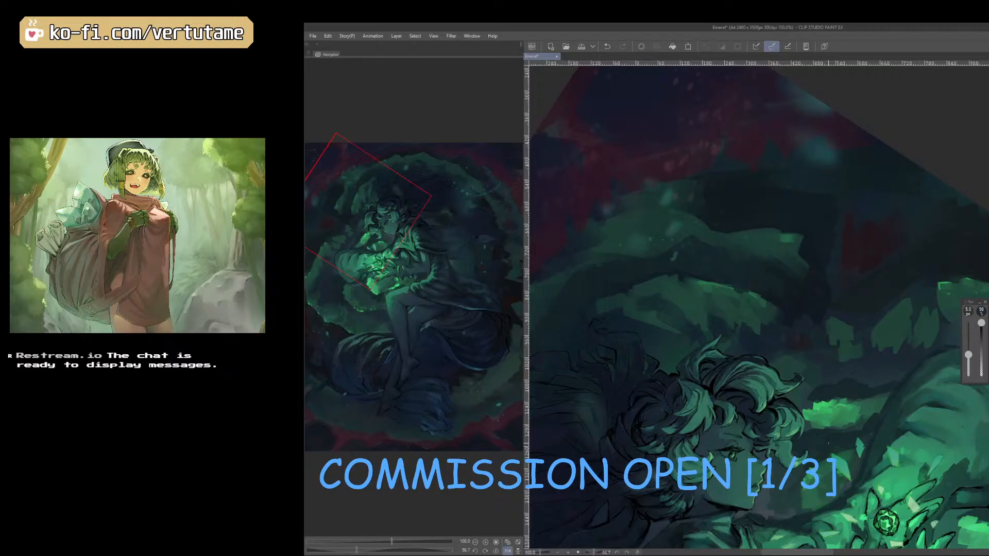
pyautogui.moveTo(851, 496); pyautogui.dragTo(854, 436)
pyautogui.press('h')
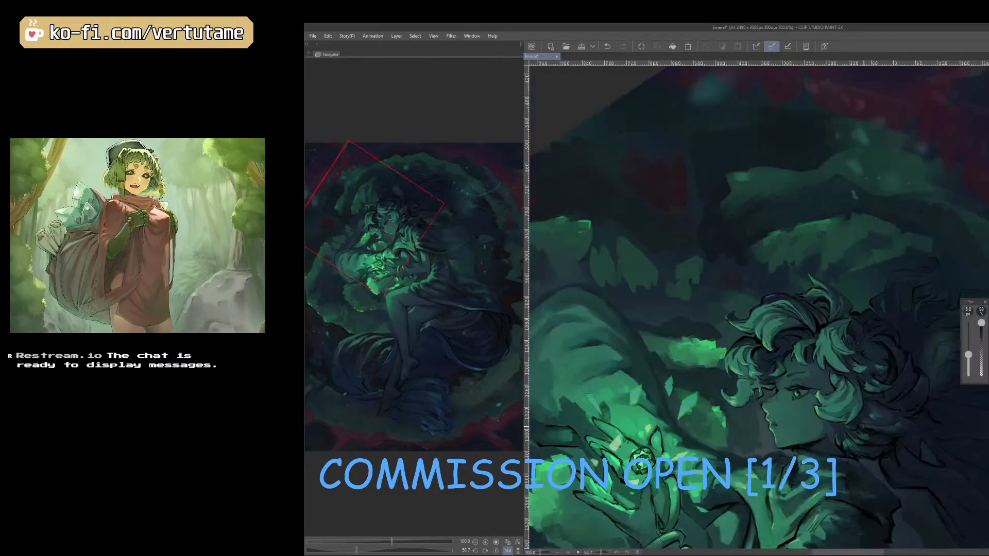
# Refine the shading along the jawline below the cheek using tones sampled from the jaw and its shadow.
pyautogui.rightClick(825, 432)
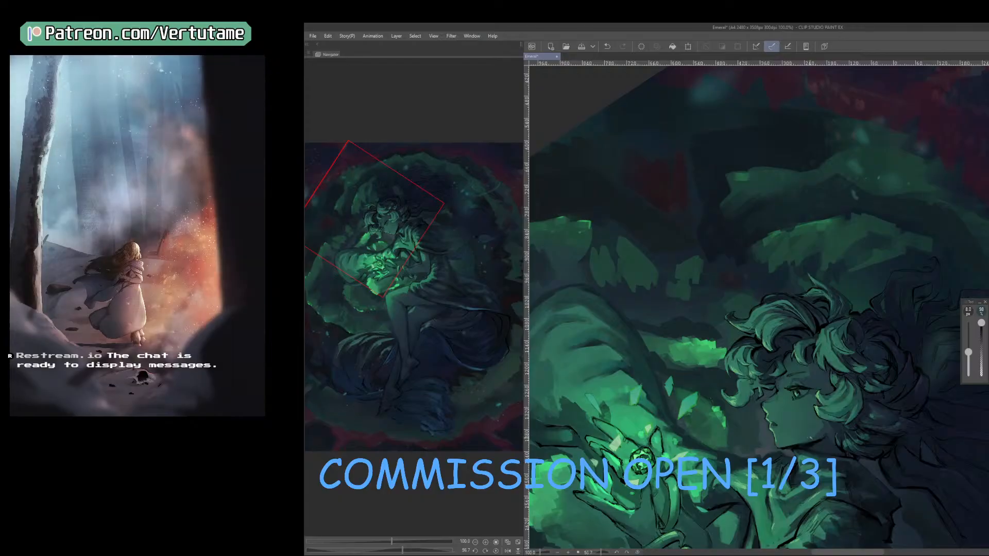
pyautogui.scroll(5, 818, 439)
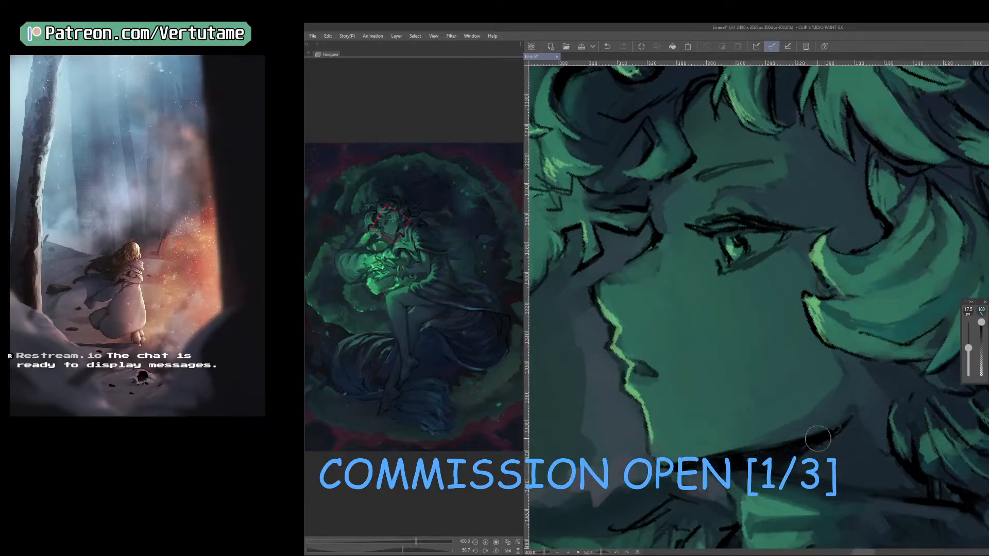
pyautogui.rightClick(789, 433)
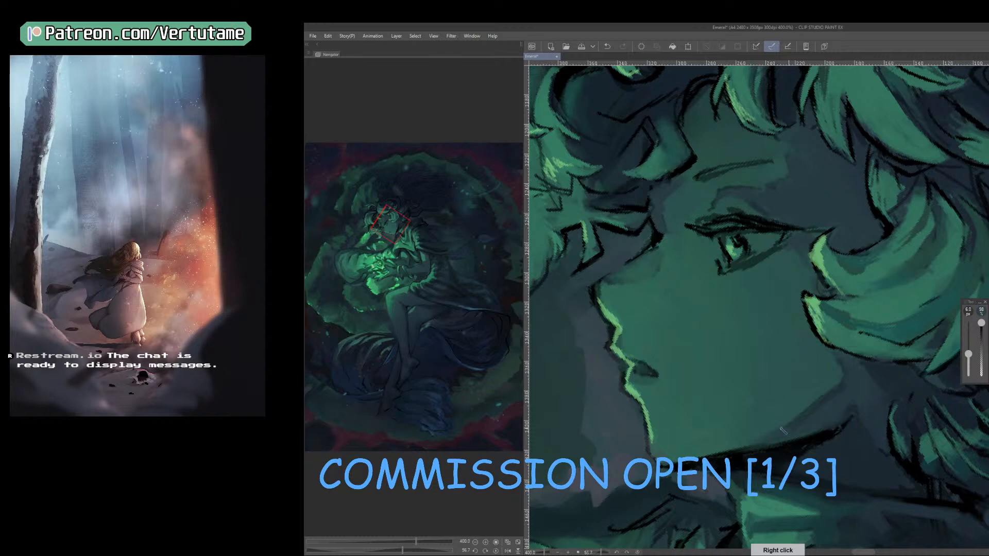
pyautogui.scroll(-4, 753, 451)
pyautogui.scroll(-4, 753, 450)
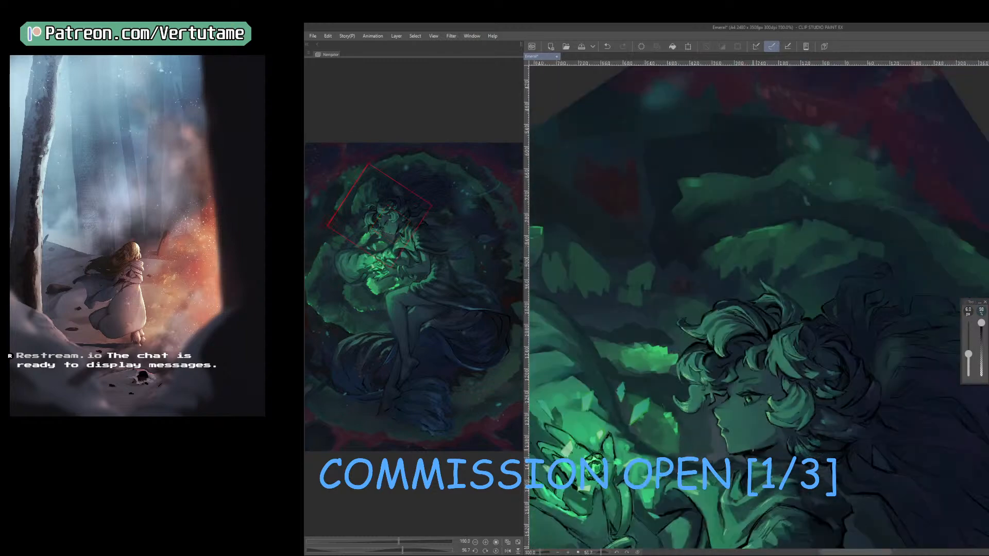
# Mirror and rotate the canvas, sample a tone near the eye, and touch up the face shading with a 7 px brush.
pyautogui.moveTo(754, 451); pyautogui.dragTo(656, 395)
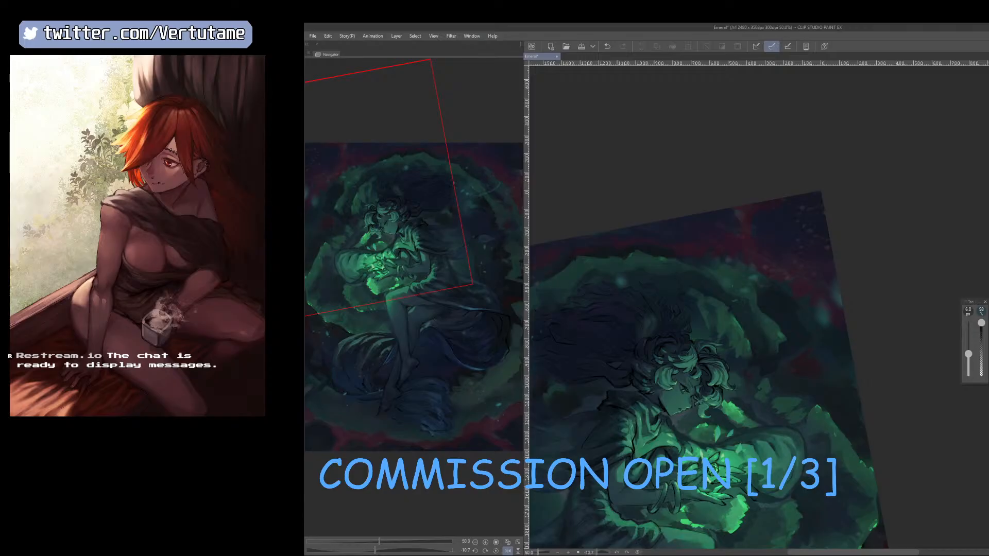
pyautogui.hotkey('ctrl', '+')
pyautogui.hotkey('ctrl', '+')
pyautogui.moveTo(757, 485); pyautogui.dragTo(798, 354)
pyautogui.moveTo(670, 443); pyautogui.dragTo(802, 444)
pyautogui.rightClick(797, 442)
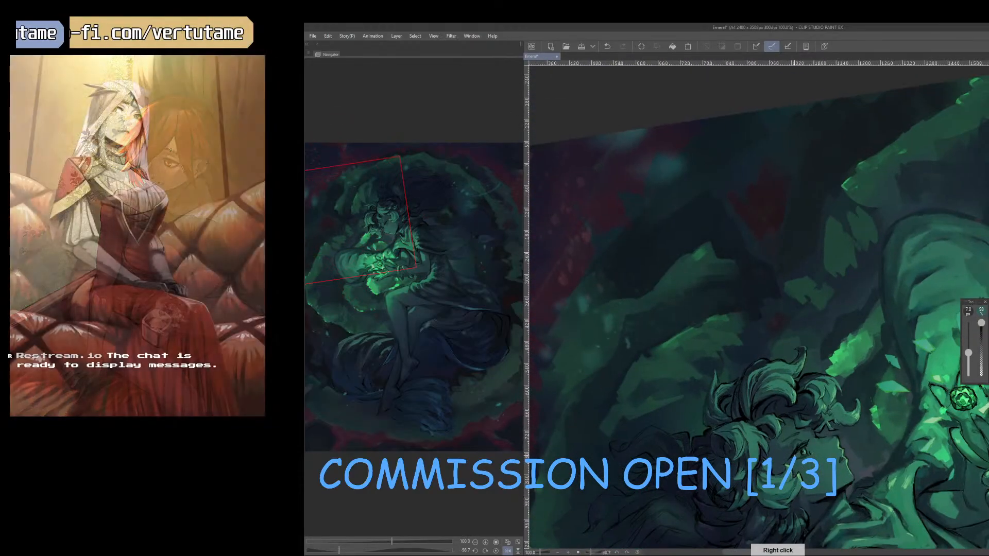
pyautogui.scroll(1, 798, 442)
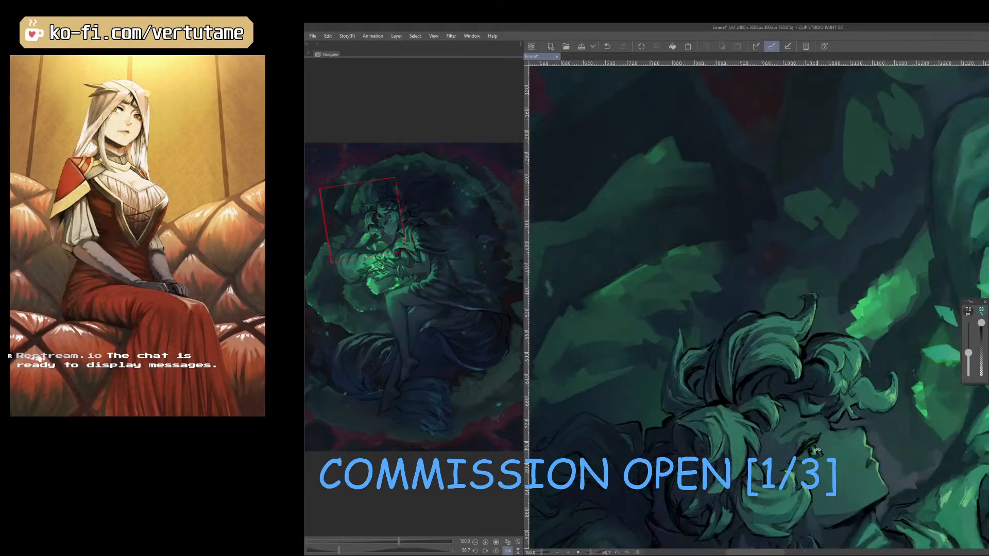
pyautogui.moveTo(852, 437); pyautogui.dragTo(782, 469)
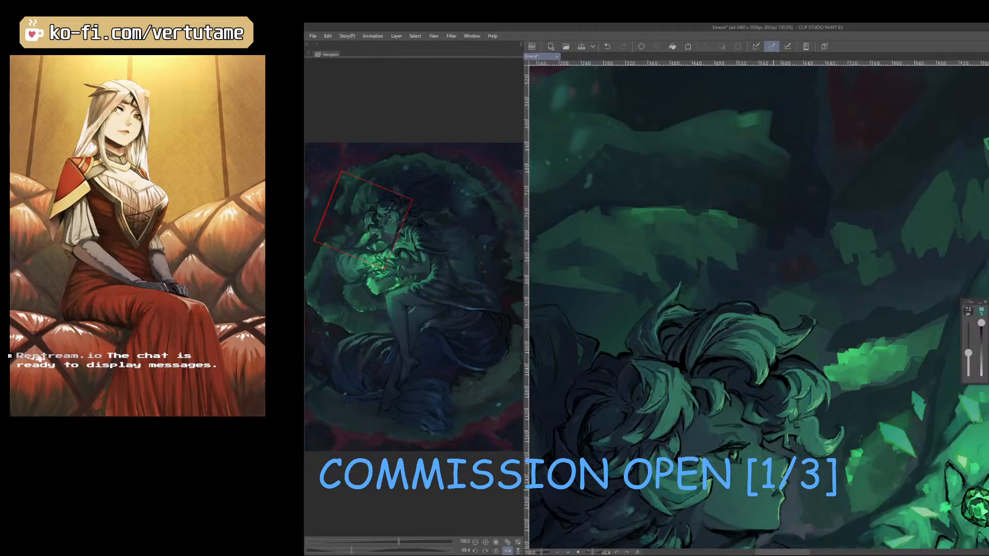
pyautogui.scroll(-1, 793, 464)
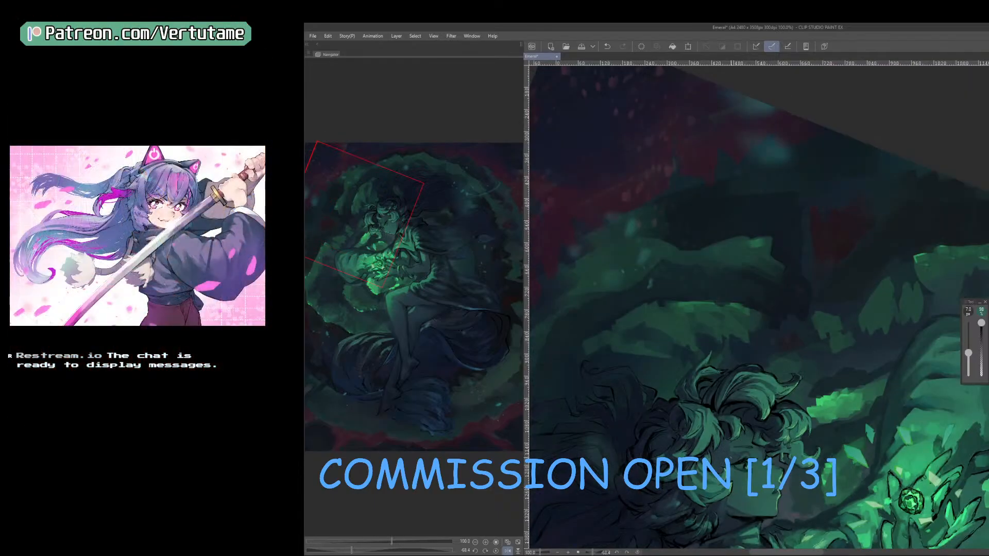
pyautogui.scroll(2, 721, 461)
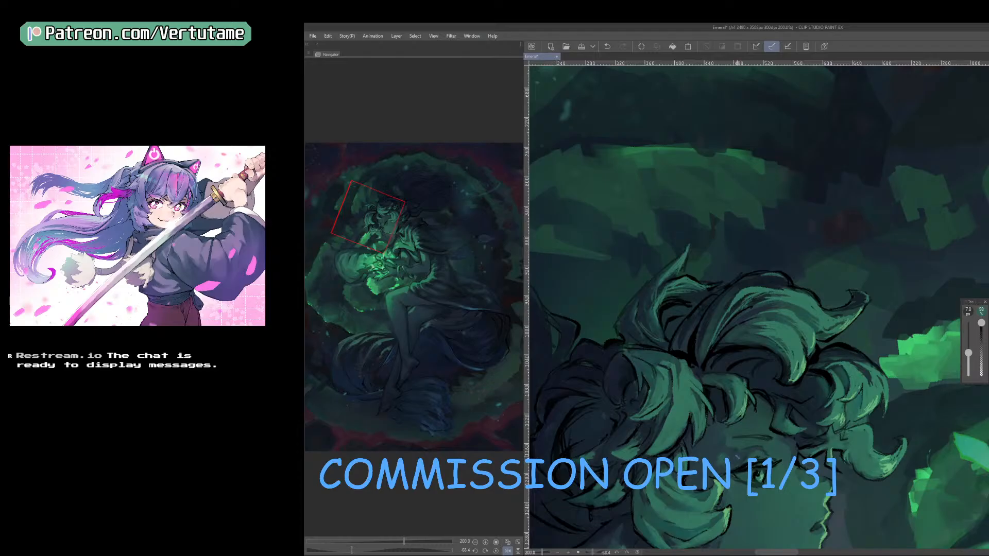
# Retouch the temple shading beside the eye with sampled tones, and save the illustration in the unmirrored view.
pyautogui.rightClick(737, 457)
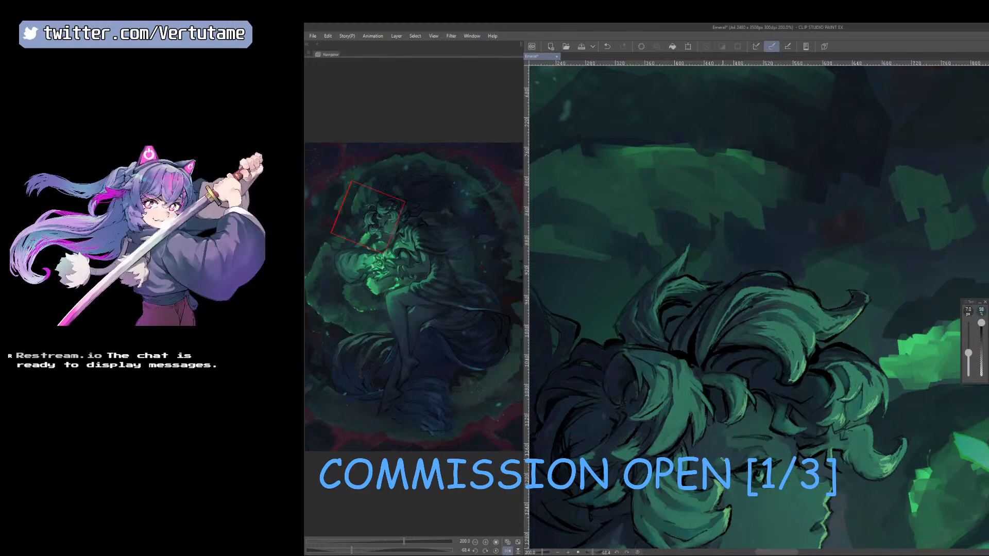
pyautogui.rightClick(723, 460)
pyautogui.scroll(-2, 737, 468)
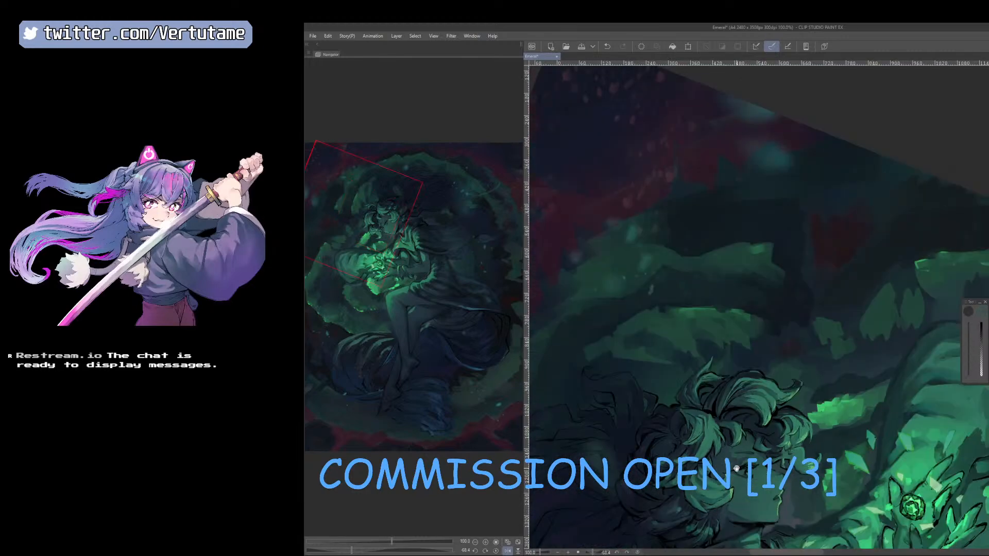
pyautogui.moveTo(736, 469); pyautogui.dragTo(740, 374)
pyautogui.press('h')
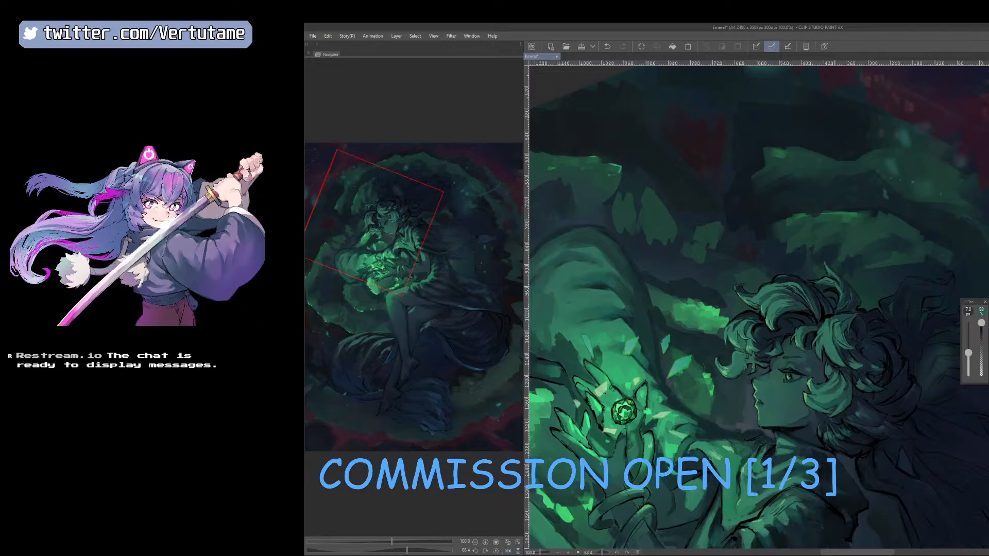
pyautogui.click(586, 47)
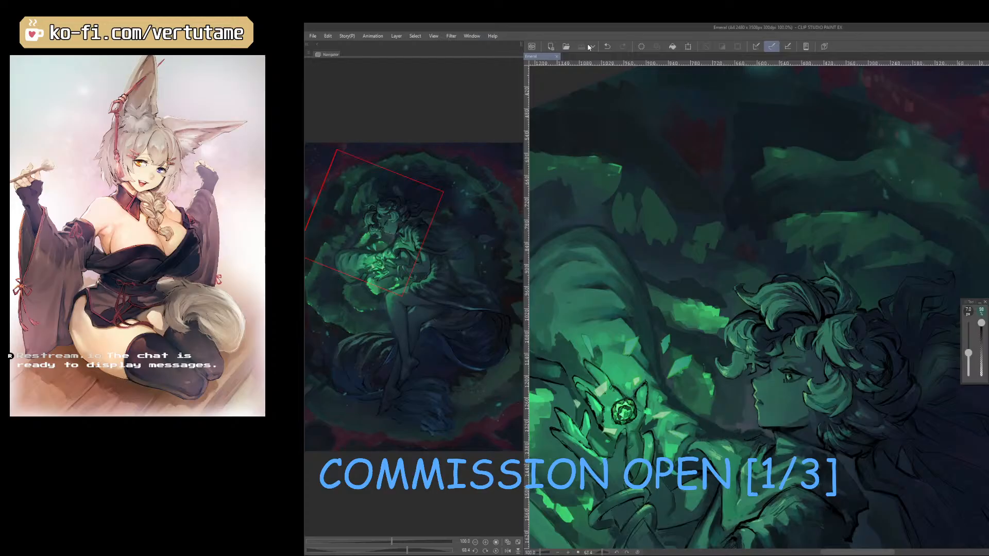
# Refine the shadow between the eyebrow and the temple hair with sampled tones, working in normal and mirrored views.
pyautogui.scroll(5, 813, 369)
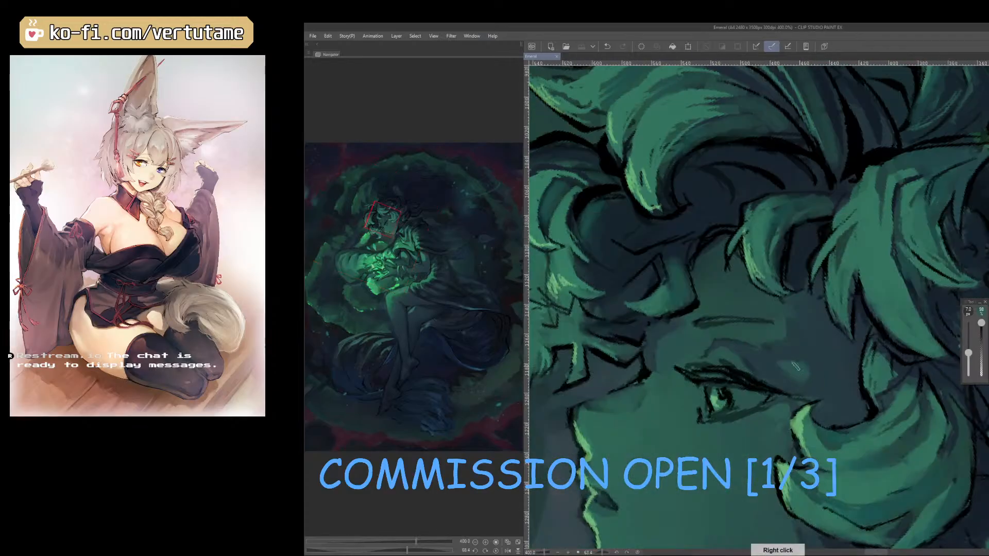
pyautogui.rightClick(824, 360)
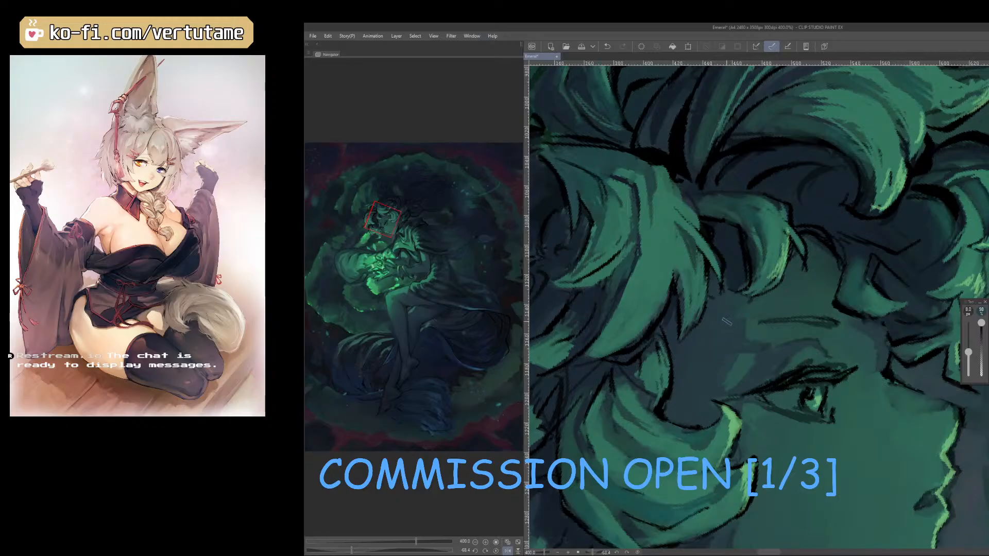
pyautogui.scroll(-4, 711, 350)
pyautogui.scroll(1, 711, 349)
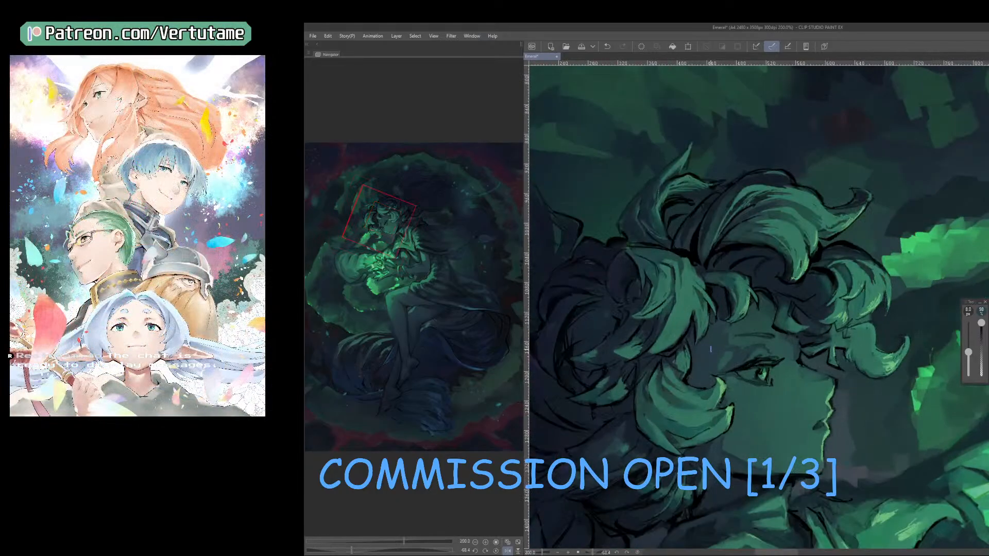
pyautogui.rightClick(726, 360)
pyautogui.scroll(-2, 722, 364)
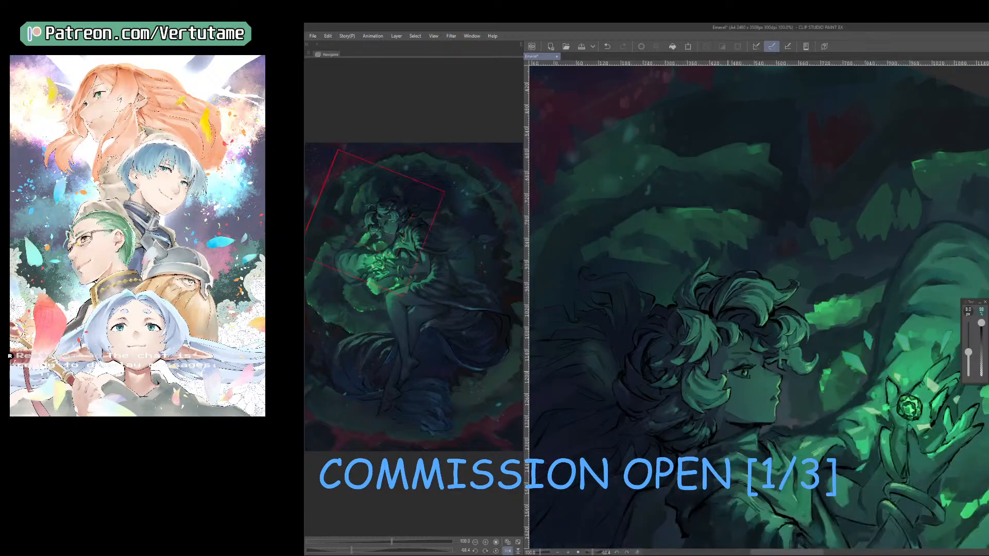
# Unmirror the canvas and blend the shading around the outer corner of the eye with repeatedly sampled skin tones.
pyautogui.press('h')
pyautogui.scroll(1, 728, 371)
pyautogui.rightClick(853, 369)
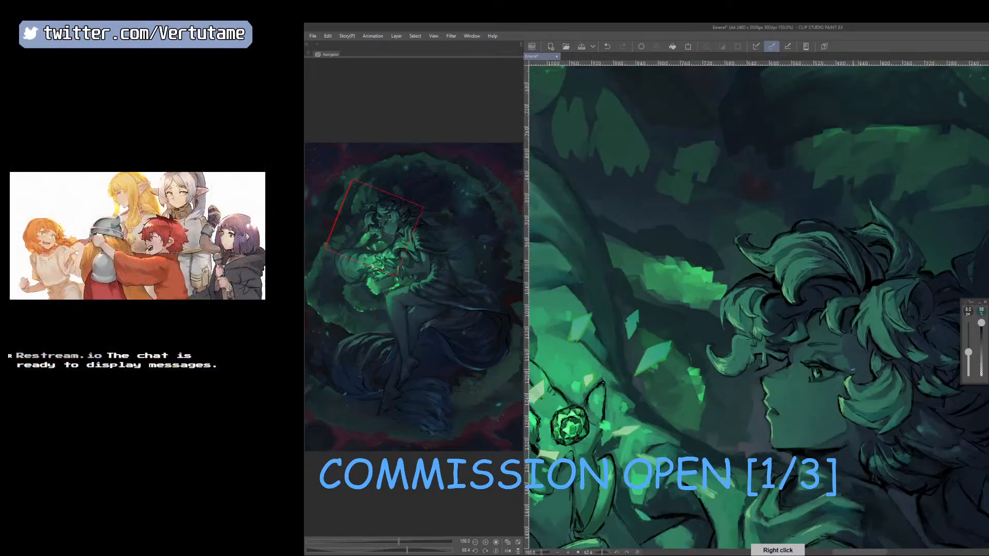
pyautogui.rightClick(839, 358)
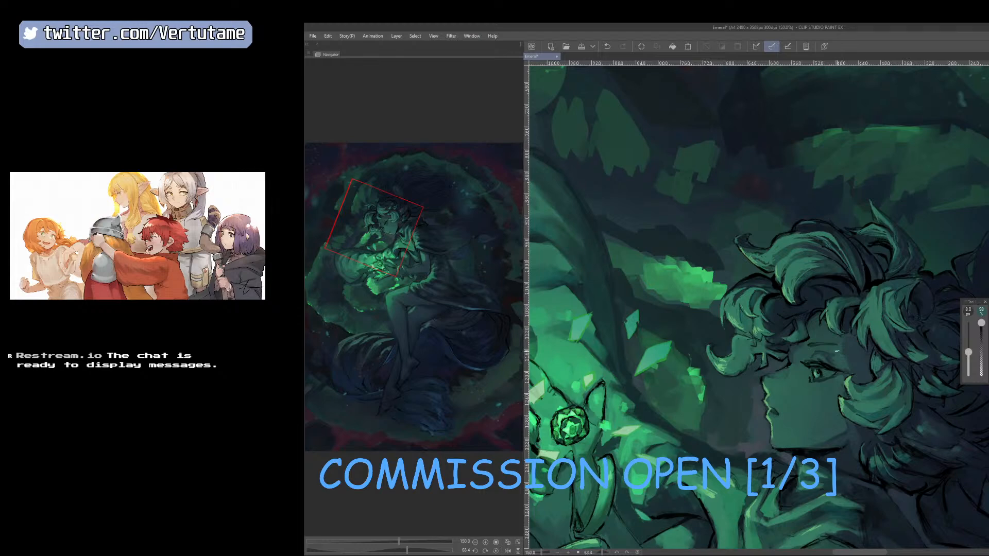
pyautogui.rightClick(832, 355)
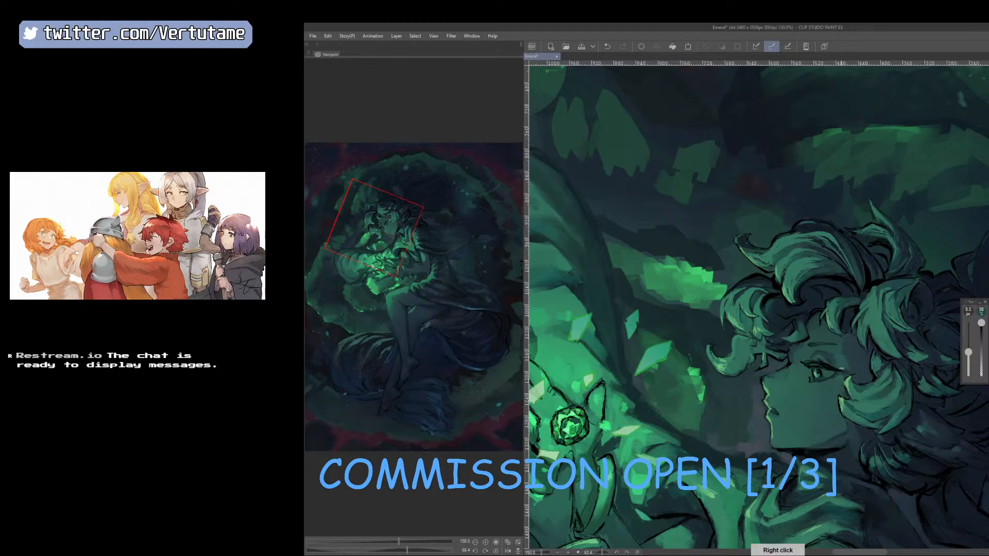
# Retouch the temple beside the hair curls with sampled tones, comparing the mirrored and normal views.
pyautogui.press('h')
pyautogui.rightClick(697, 349)
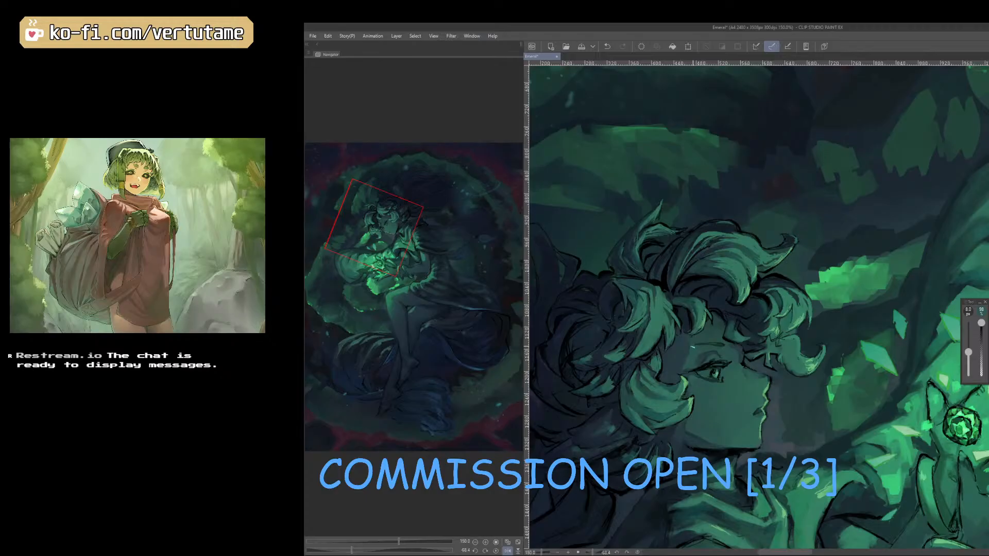
pyautogui.press('h')
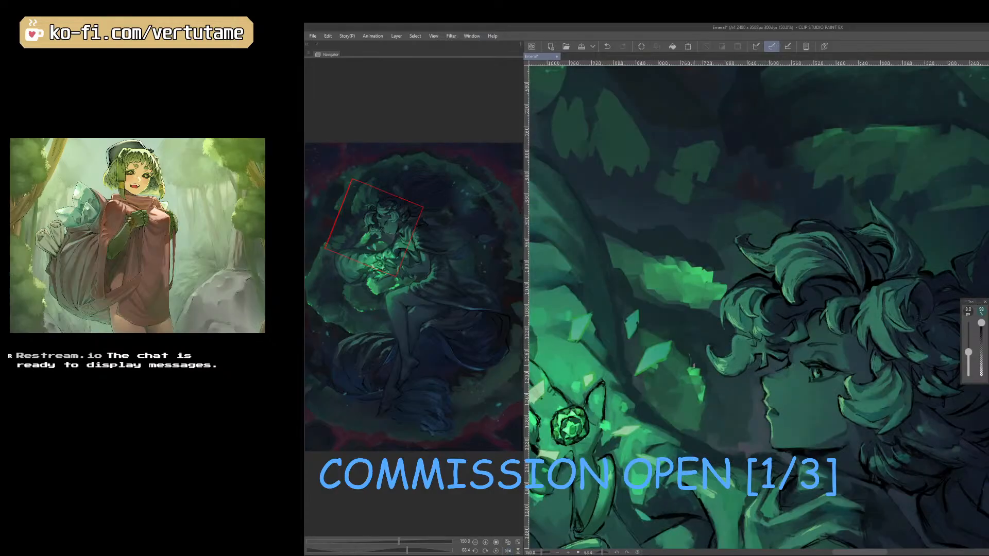
pyautogui.rightClick(840, 379)
# Rotate the canvas to check the whole upper figure, and sample the cheek tone below the eye.
pyautogui.scroll(-1, 793, 409)
pyautogui.press('space')
pyautogui.moveTo(856, 459); pyautogui.dragTo(829, 471)
pyautogui.scroll(-2, 959, 442)
pyautogui.press('space')
pyautogui.scroll(1, 828, 471)
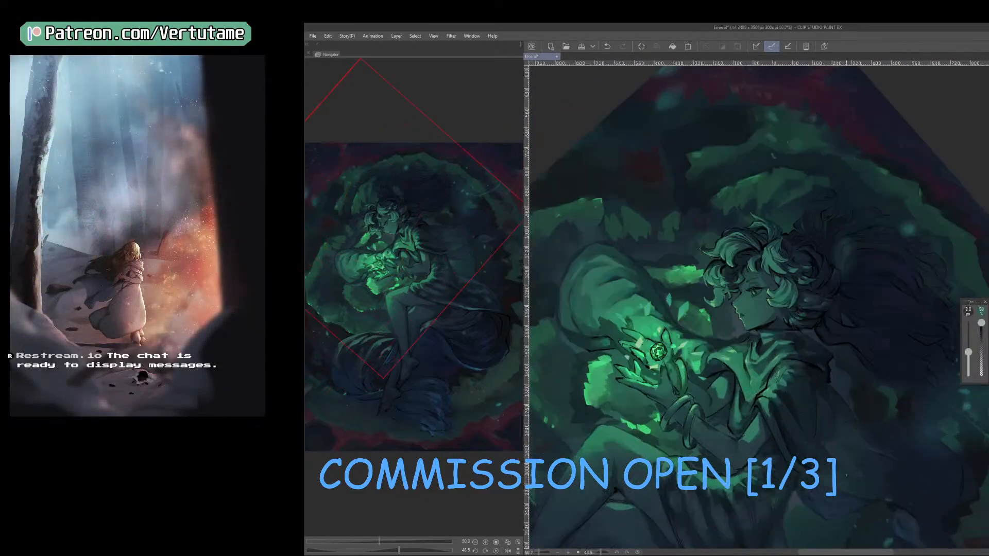
pyautogui.scroll(2, 735, 298)
pyautogui.rightClick(736, 297)
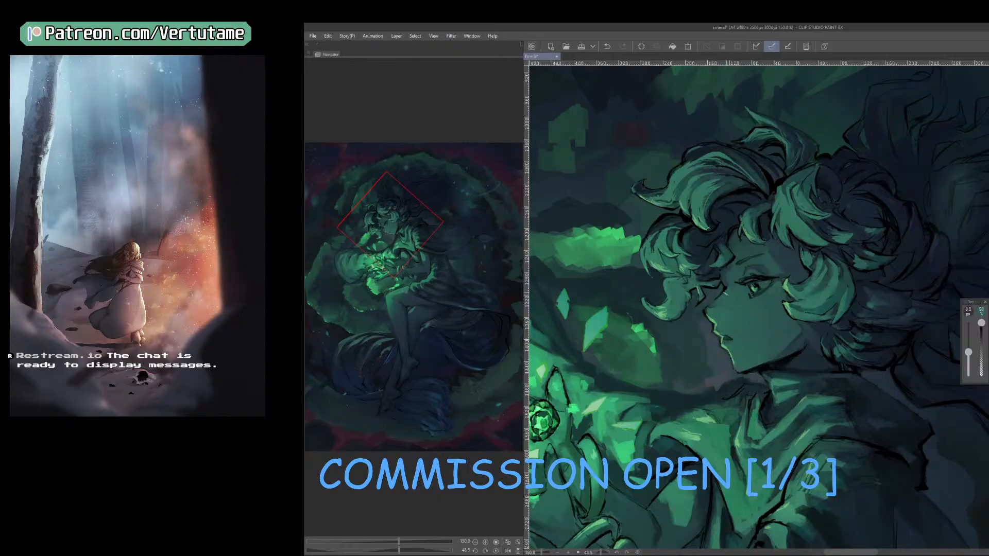
# Mirror the canvas, add a small stroke on the cheek beside the nose, and sample a tone near the eyebrow with a smaller brush.
pyautogui.press('h')
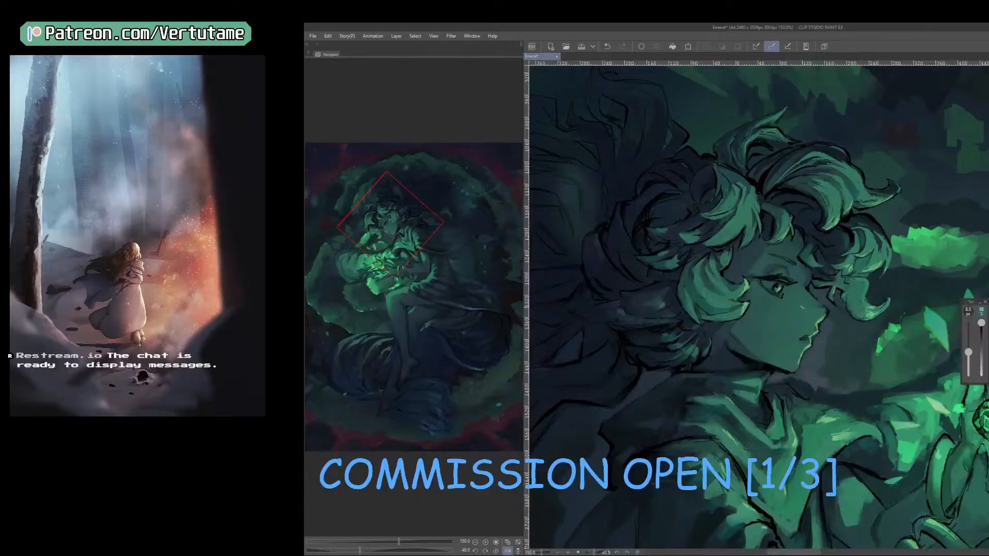
pyautogui.moveTo(802, 307)
pyautogui.mouseDown()
pyautogui.moveTo(785, 274)
pyautogui.moveTo(804, 283)
pyautogui.moveTo(806, 302)
pyautogui.mouseUp()
pyautogui.press('[')
pyautogui.rightClick(786, 270)
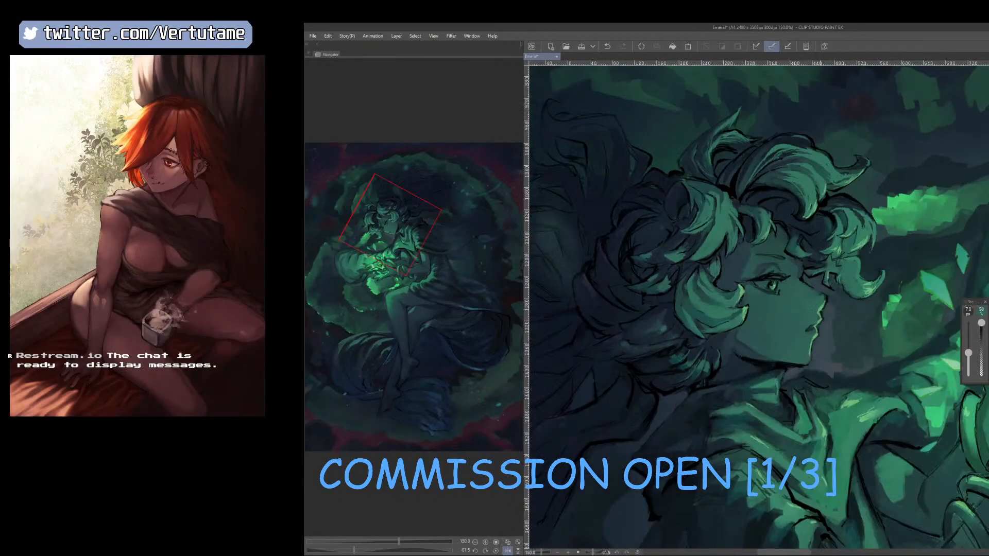
# Enlarge the brush to 10 px and refine the cheek and jaw shading with sampled skin greens.
pyautogui.rightClick(805, 303)
pyautogui.press(']')
pyautogui.press(']')
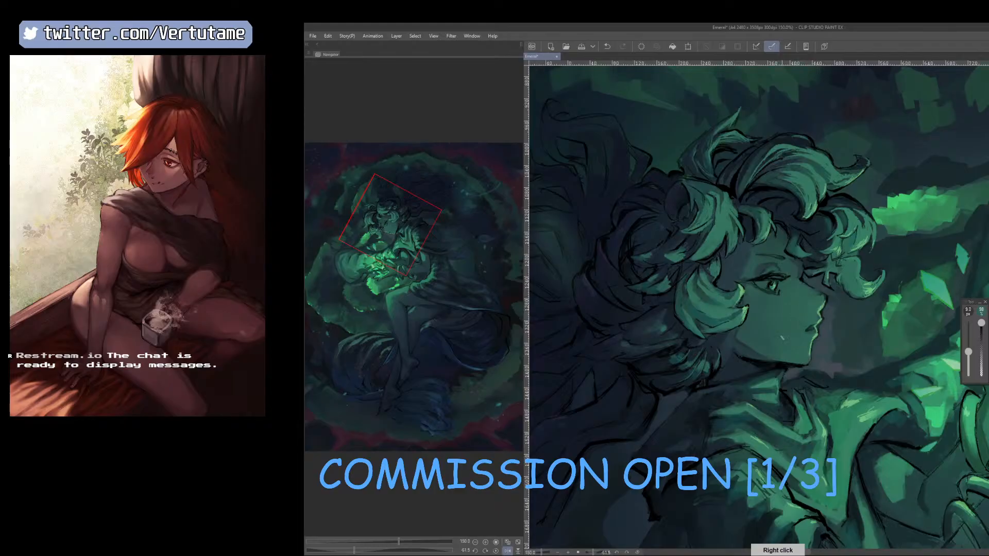
pyautogui.press(']')
pyautogui.rightClick(758, 339)
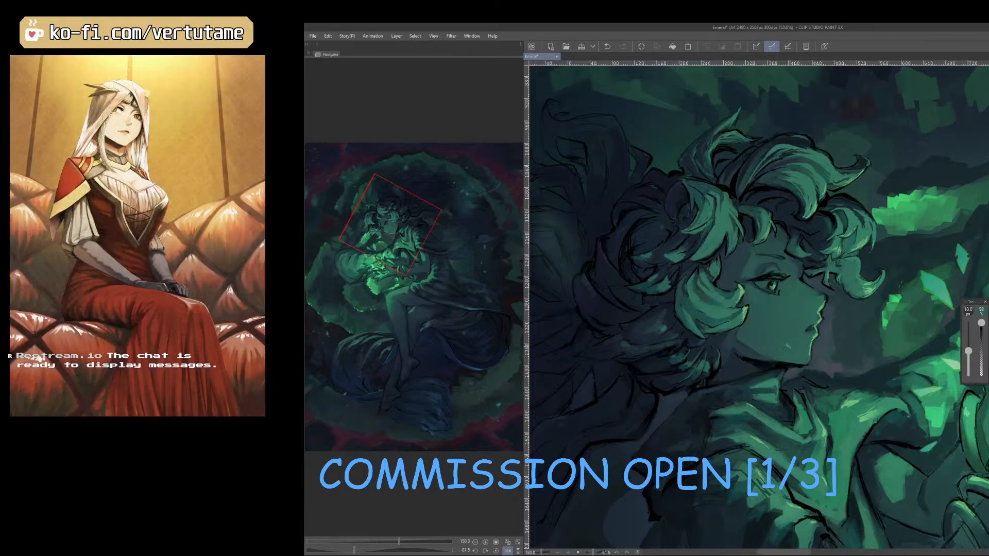
# Unmirror the canvas and inspect the face shading from a distance and close to the eye.
pyautogui.press('h')
pyautogui.scroll(-1, 788, 346)
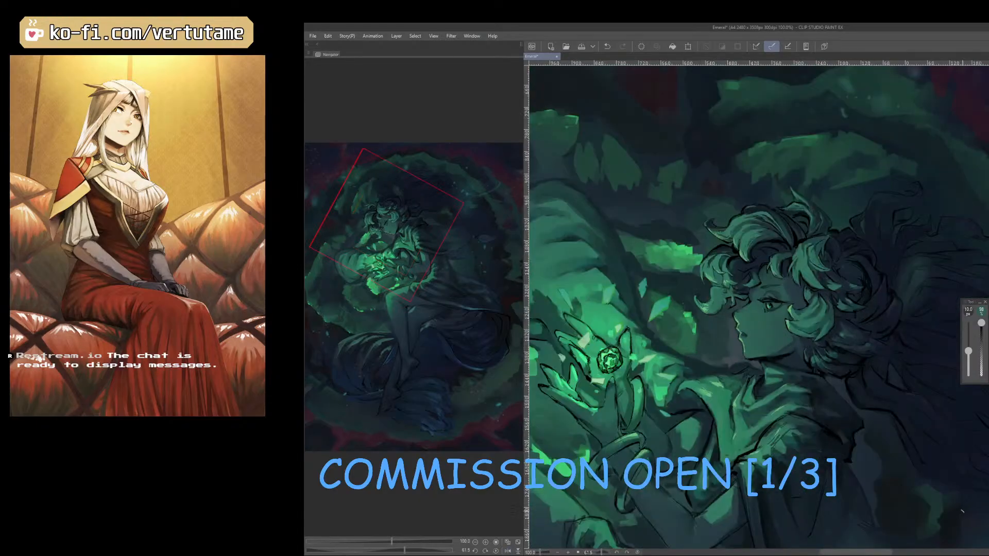
pyautogui.moveTo(801, 354); pyautogui.dragTo(757, 485)
pyautogui.scroll(2, 758, 485)
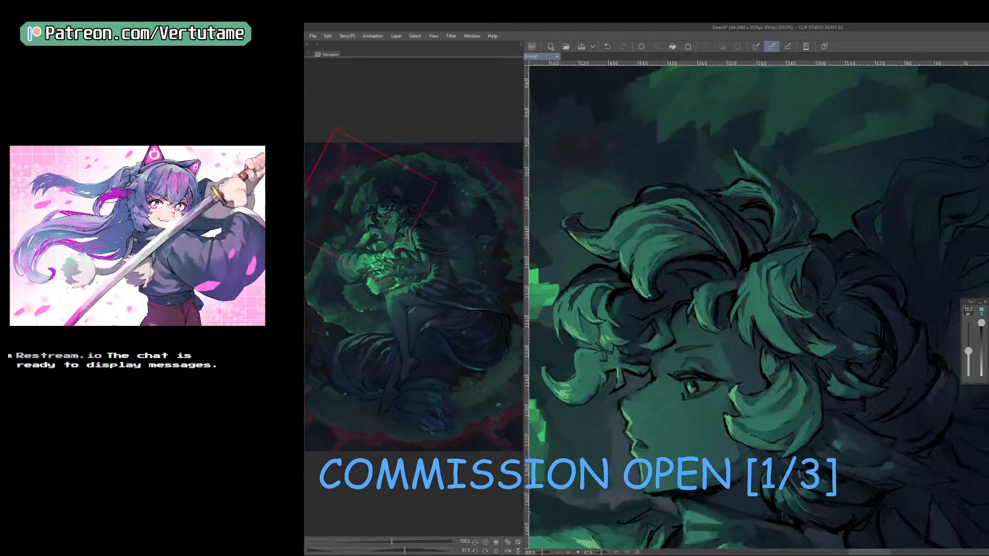
# Refine the shading between the eyebrow and upper eyelid with a smaller brush, using skin greens sampled around the eye.
pyautogui.rightClick(684, 357)
pyautogui.press('[')
pyautogui.press('[')
pyautogui.press('[')
pyautogui.press('[')
pyautogui.rightClick(683, 361)
pyautogui.rightClick(677, 361)
pyautogui.rightClick(682, 362)
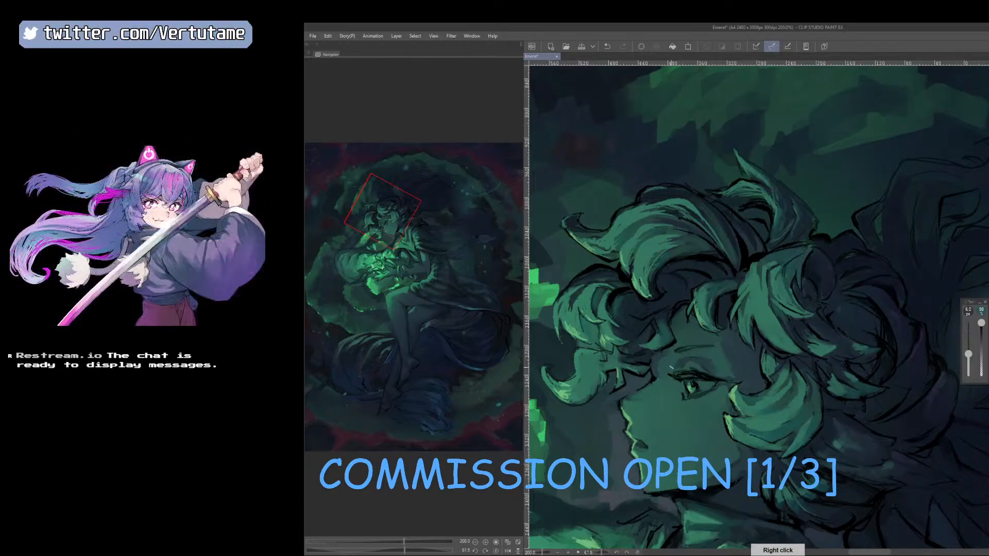
# Check the eye in a mirrored view, restore the orientation, and touch up the upper eyelid with tones sampled beside it.
pyautogui.press('h')
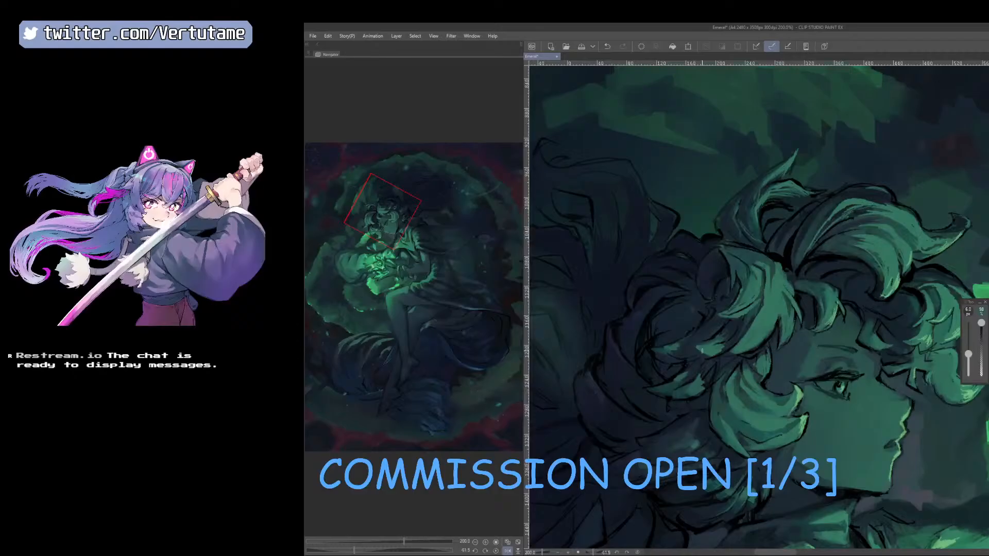
pyautogui.rightClick(849, 364)
pyautogui.press('h')
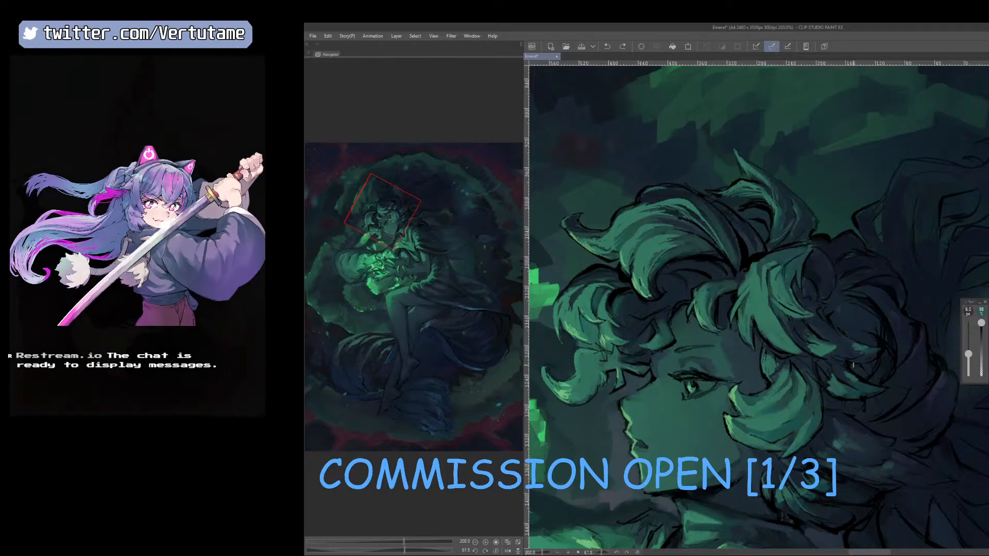
pyautogui.rightClick(677, 367)
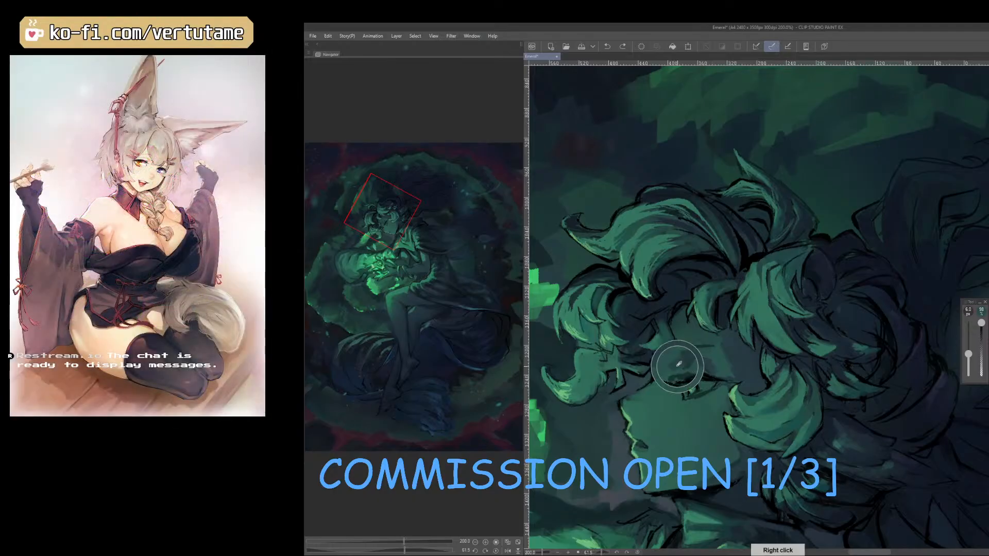
pyautogui.moveTo(677, 370); pyautogui.dragTo(669, 372)
pyautogui.rightClick(672, 362)
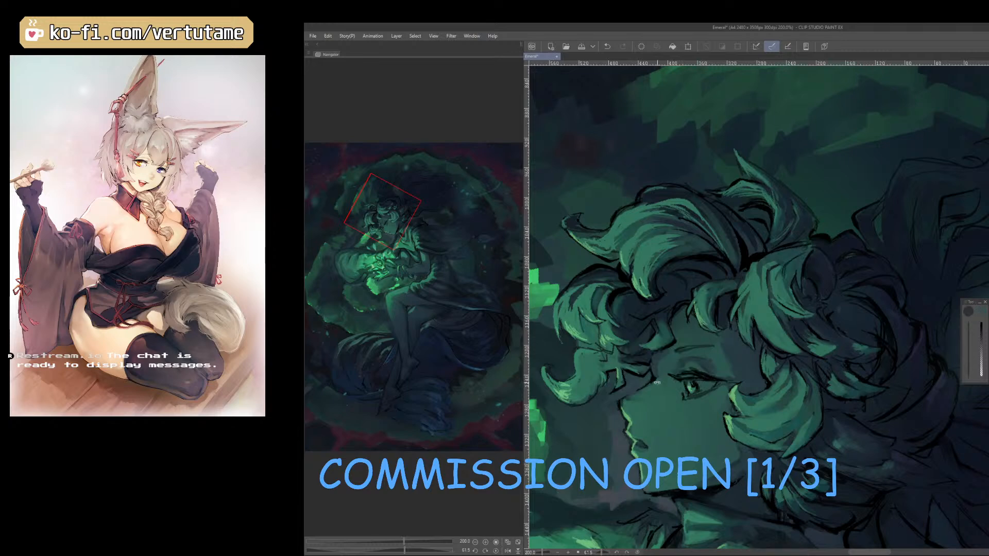
# Highlight the upper lash line with light green sampled from the hair curl, then undo the last change.
pyautogui.moveTo(658, 383); pyautogui.dragTo(756, 415)
pyautogui.rightClick(784, 395)
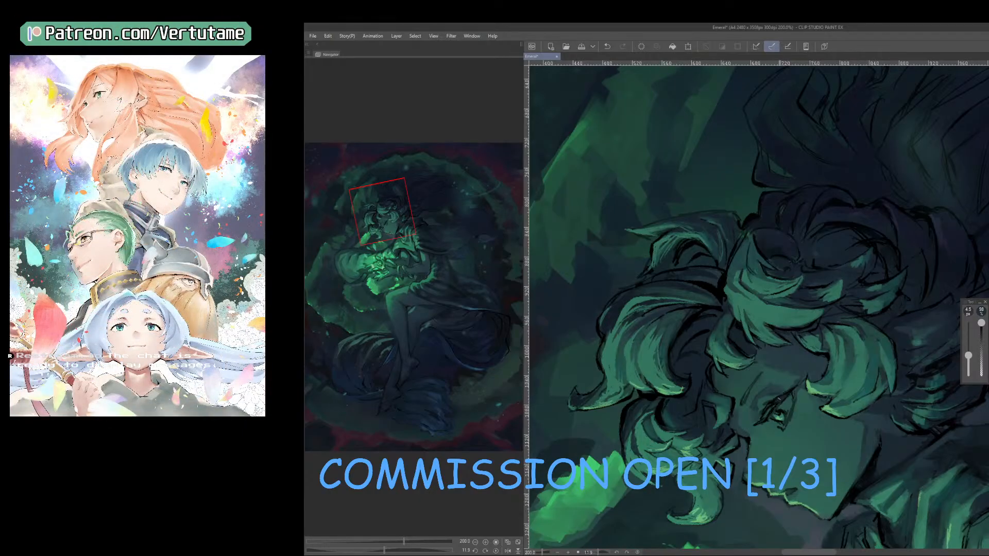
pyautogui.moveTo(831, 386); pyautogui.dragTo(658, 451)
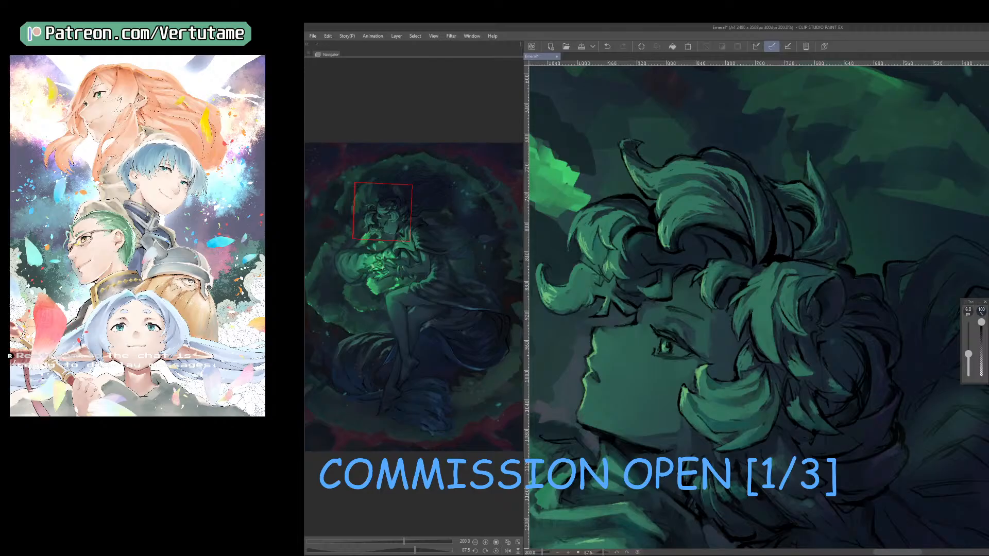
pyautogui.scroll(2, 696, 358)
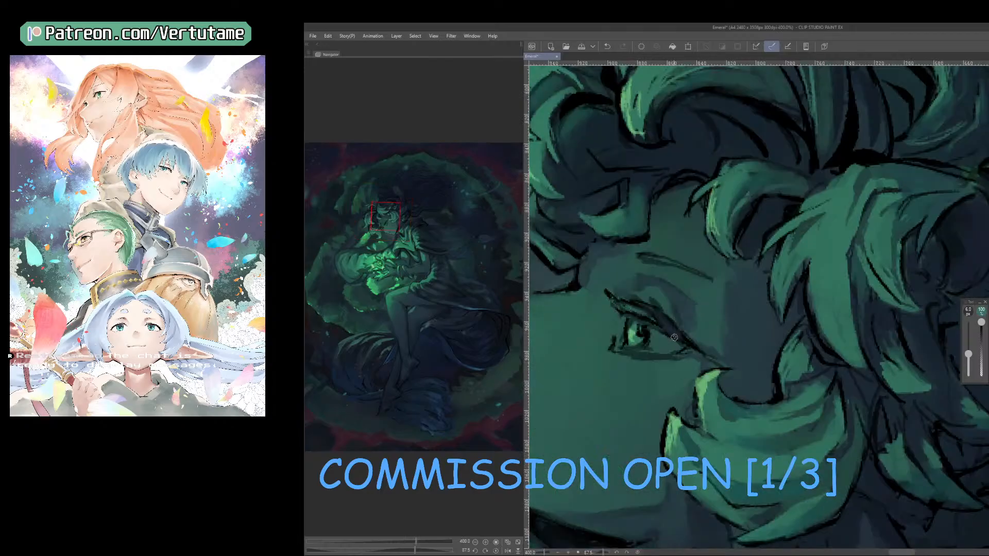
pyautogui.rightClick(706, 381)
pyautogui.moveTo(608, 294); pyautogui.dragTo(652, 319)
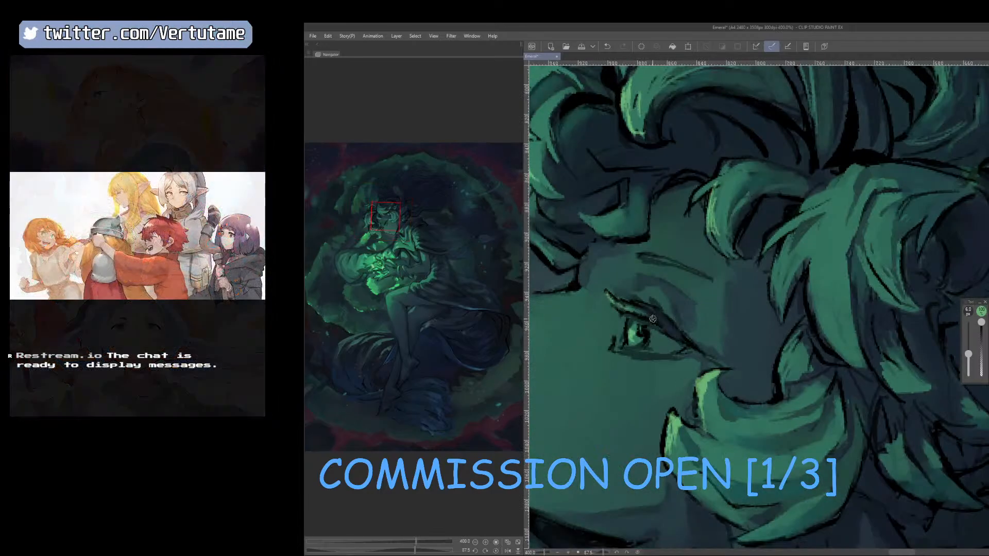
pyautogui.scroll(-3, 652, 319)
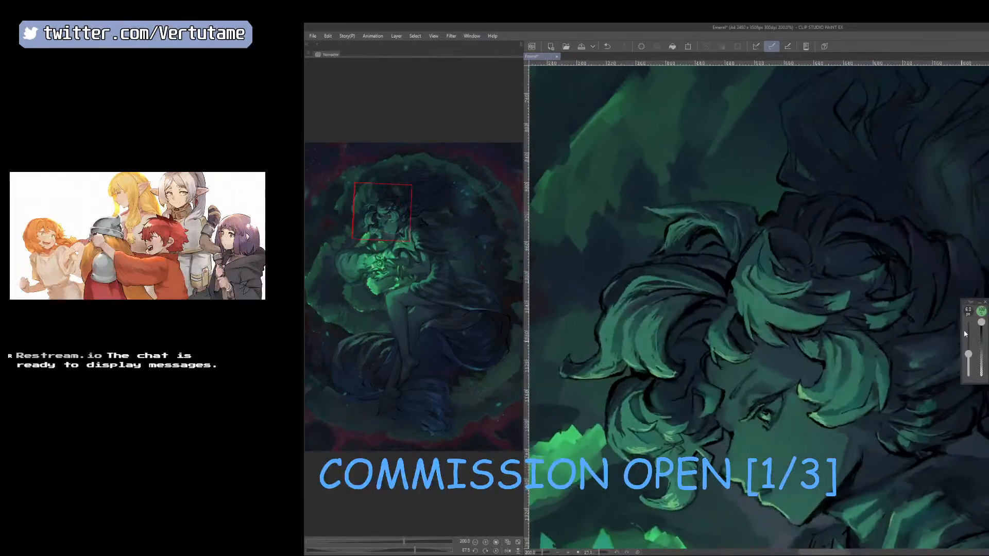
pyautogui.hotkey('ctrl', 'z')
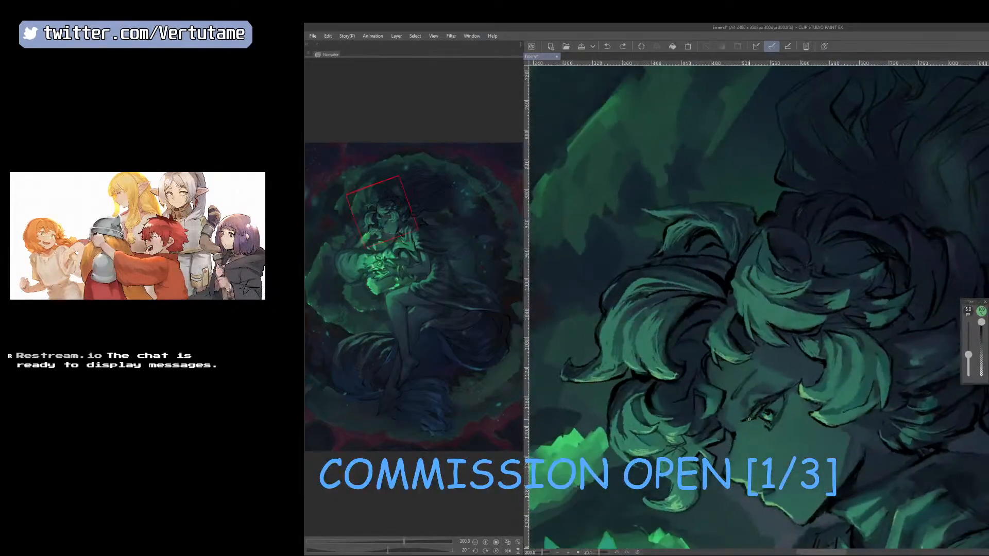
# Reduce the brush size, touch up the inner corner of the eye, and rotate the canvas to level the profile.
pyautogui.press('[')
pyautogui.moveTo(748, 420); pyautogui.dragTo(754, 414)
pyautogui.press('r')
pyautogui.moveTo(811, 438)
pyautogui.mouseDown()
pyautogui.moveTo(743, 460)
pyautogui.moveTo(714, 448)
pyautogui.mouseUp()
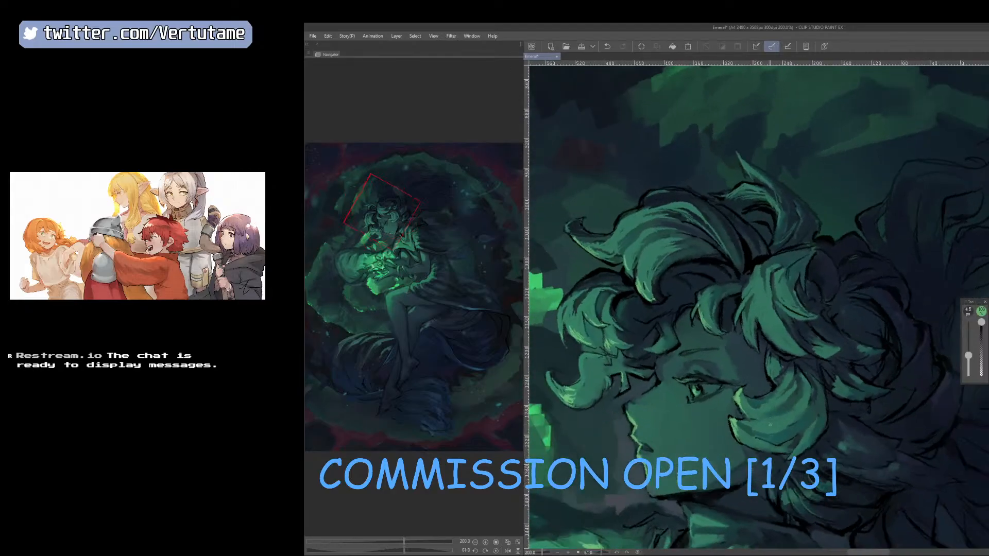
# Mirror the canvas, brighten the white of the eye with light green, and restore the unmirrored view.
pyautogui.press('h')
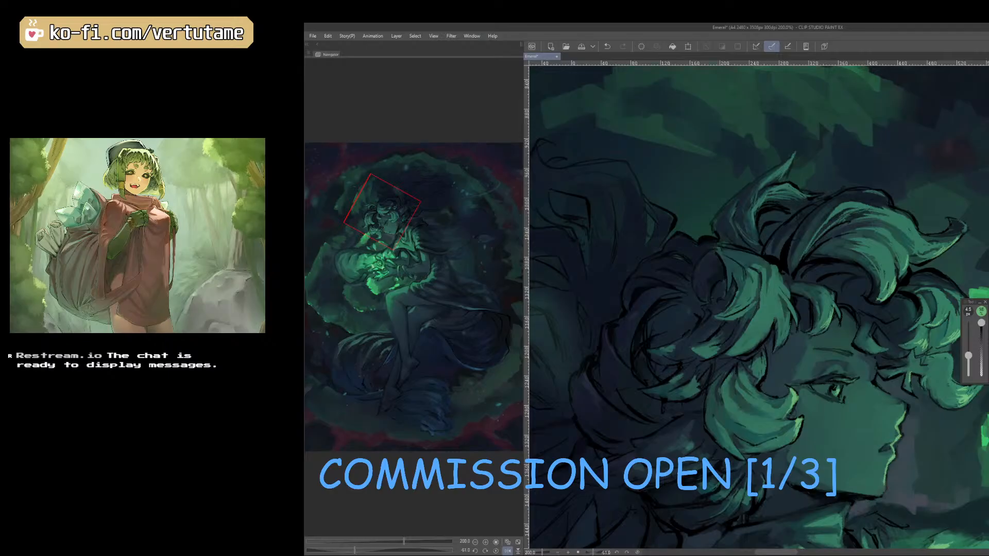
pyautogui.rightClick(862, 387)
pyautogui.scroll(-1, 862, 386)
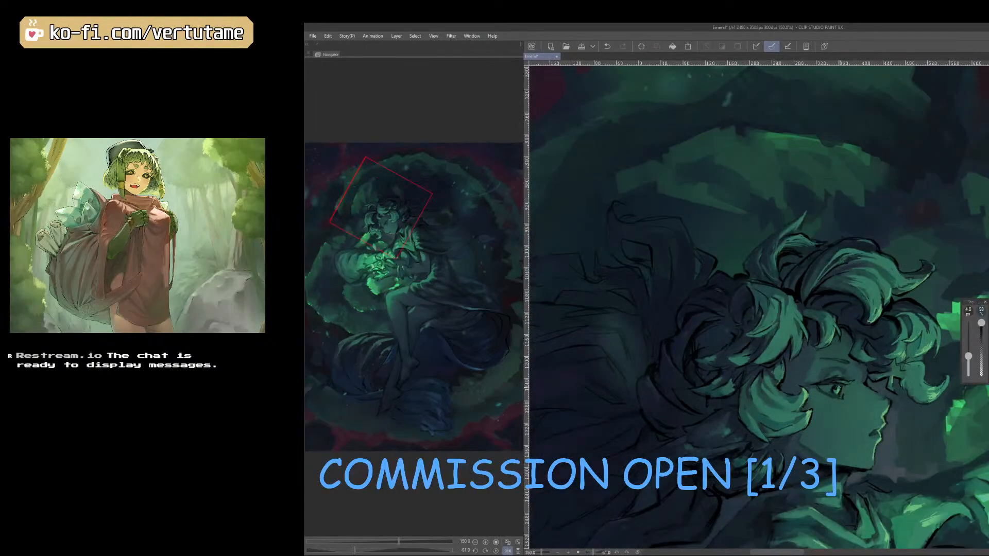
pyautogui.scroll(3, 838, 387)
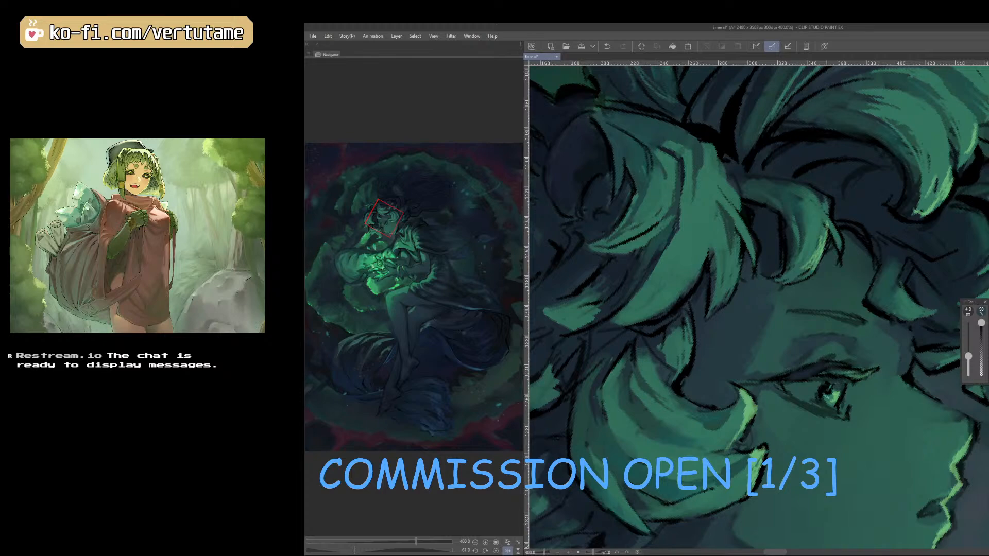
pyautogui.scroll(-3, 826, 399)
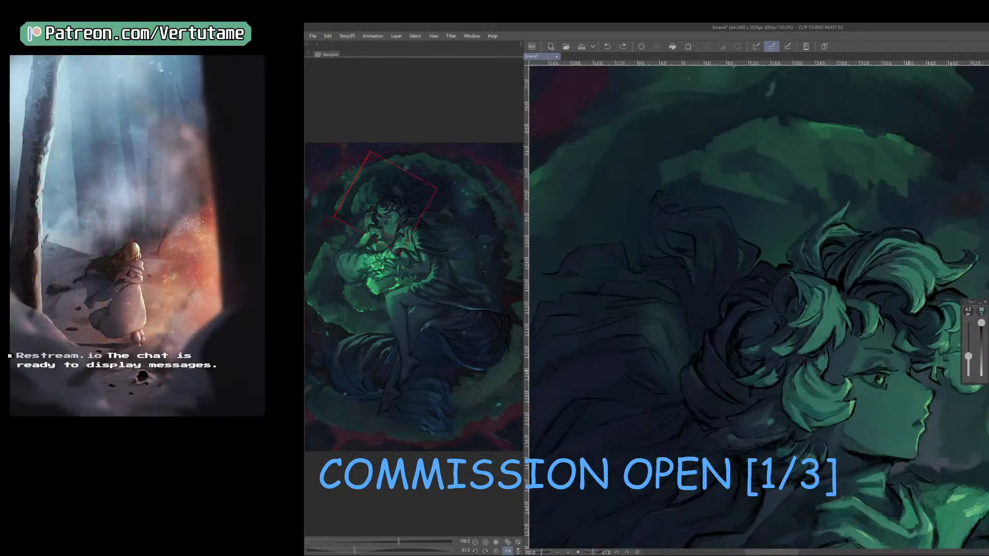
pyautogui.rightClick(982, 312)
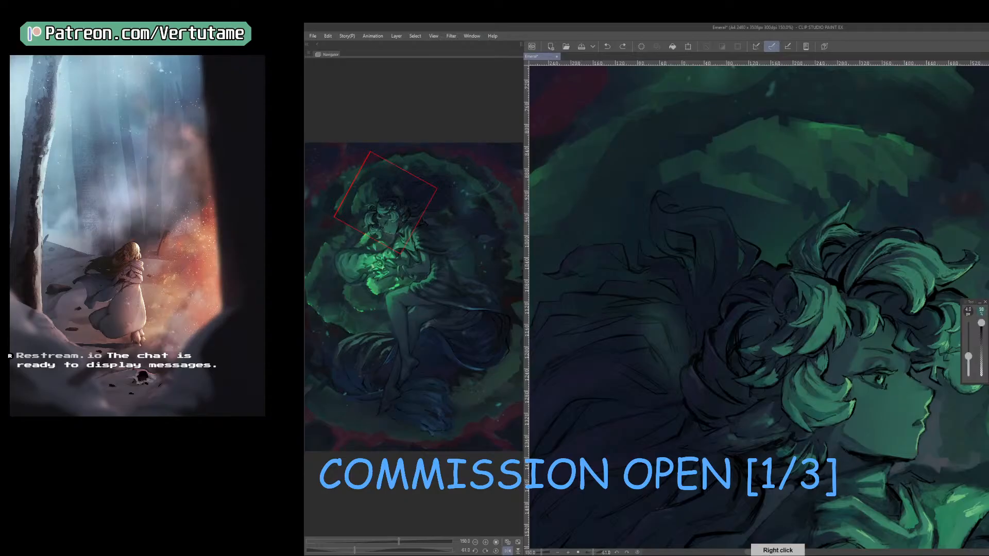
pyautogui.hotkey('ctrl', '+')
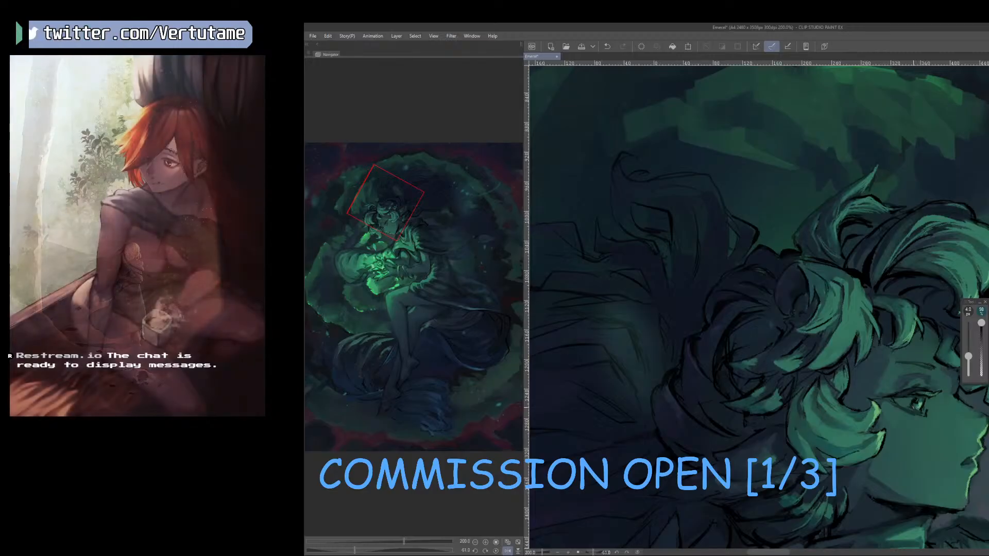
pyautogui.moveTo(913, 449); pyautogui.dragTo(827, 416)
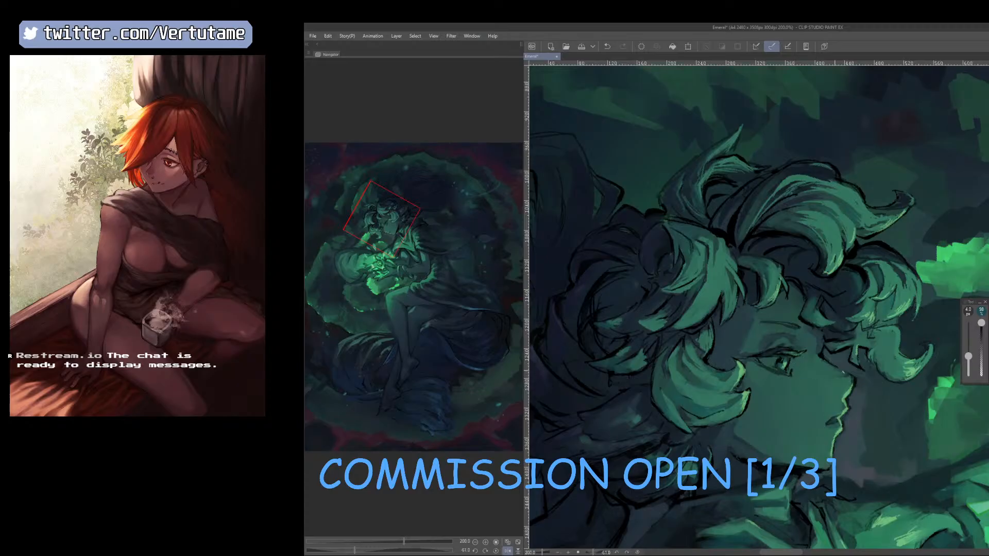
pyautogui.scroll(2, 768, 364)
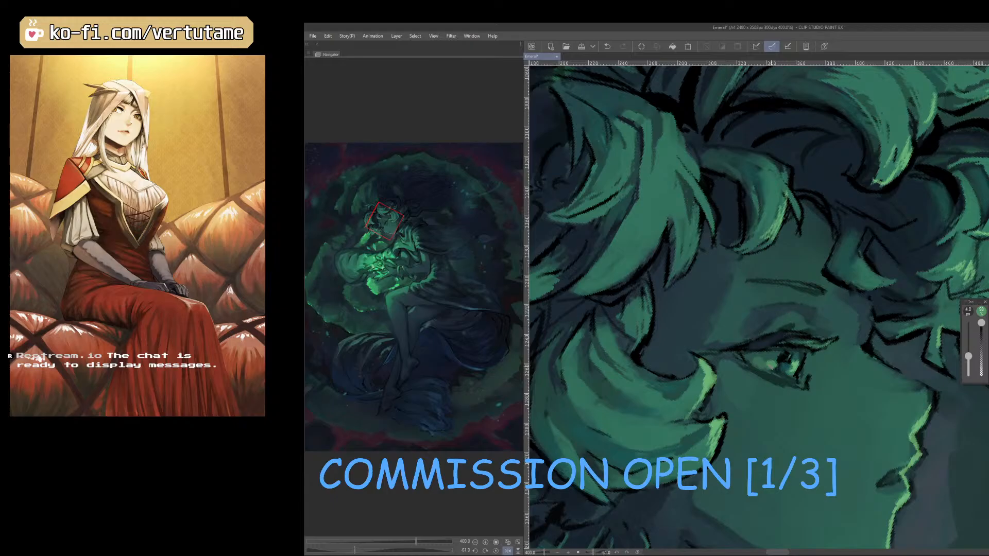
pyautogui.scroll(-2, 754, 363)
pyautogui.press('h')
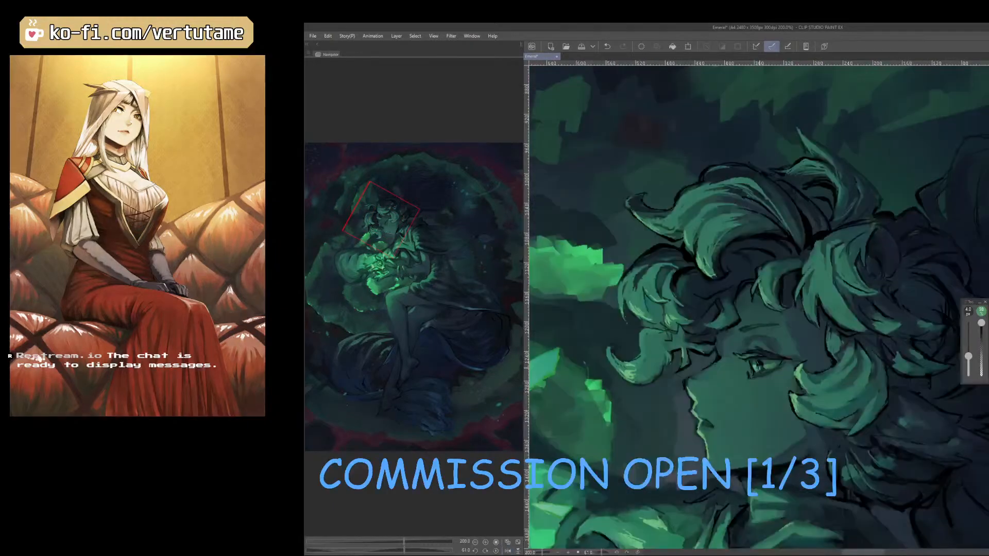
# Rotate the canvas and refine the iris with a finer brush, sampling tones around the eye.
pyautogui.press('space')
pyautogui.moveTo(760, 368); pyautogui.dragTo(781, 364)
pyautogui.rightClick(791, 352)
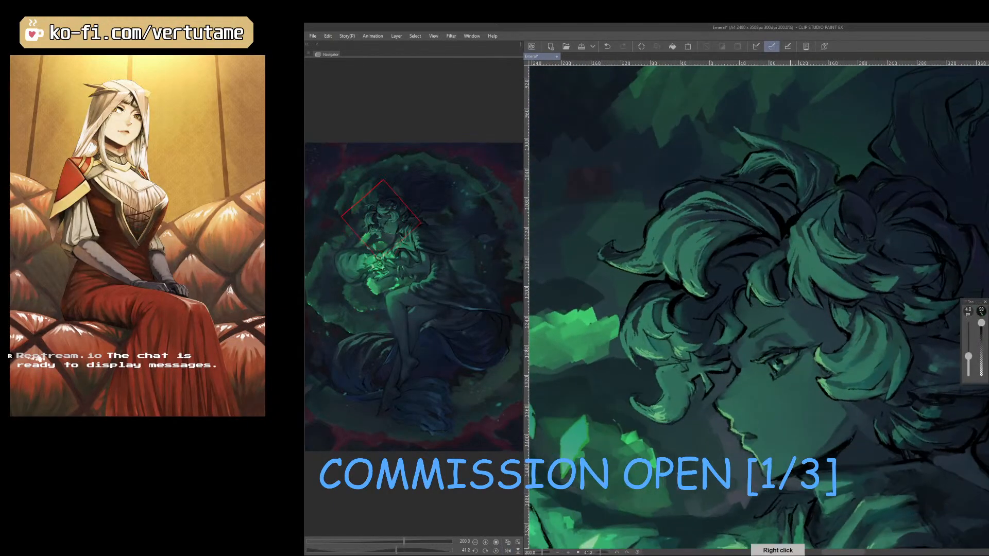
pyautogui.scroll(4, 777, 359)
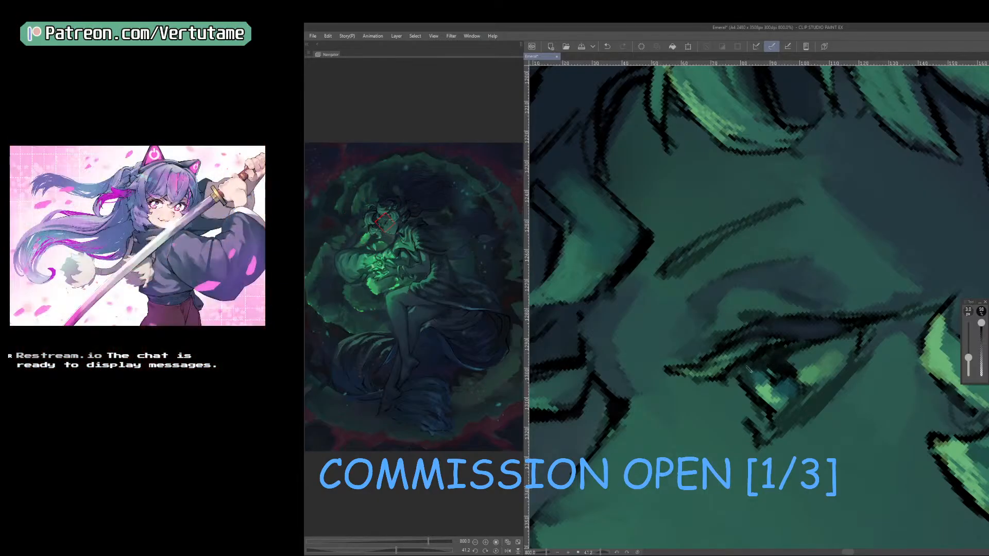
pyautogui.scroll(-2, 824, 347)
pyautogui.rightClick(800, 349)
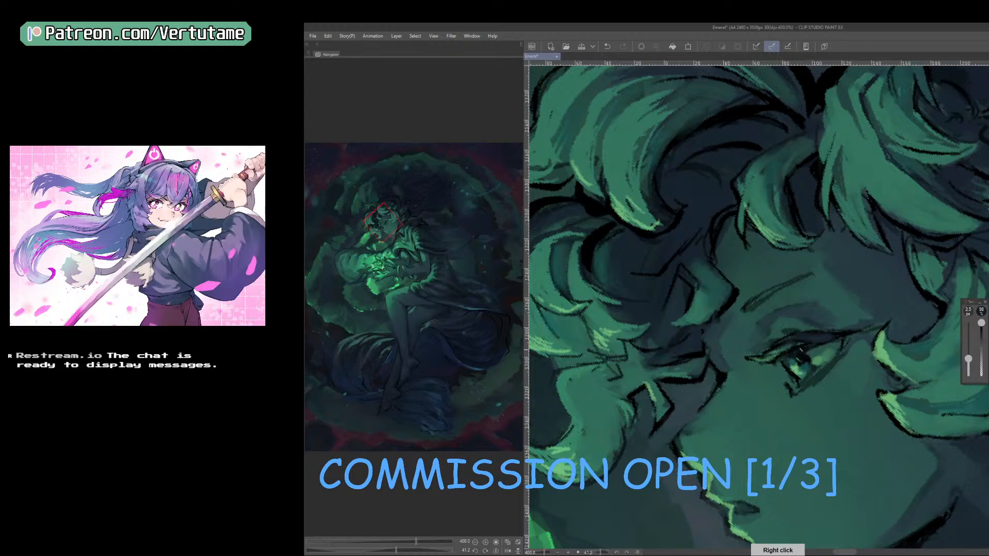
# Mirror the canvas and detail the iris and pupil with a fine brush, using tones sampled inside the eye.
pyautogui.scroll(-2, 821, 351)
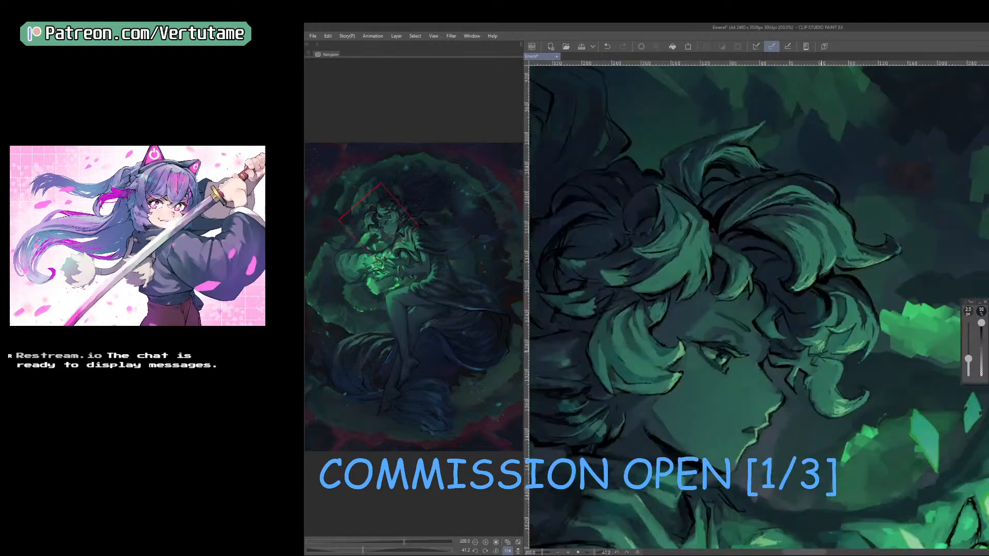
pyautogui.scroll(2, 821, 351)
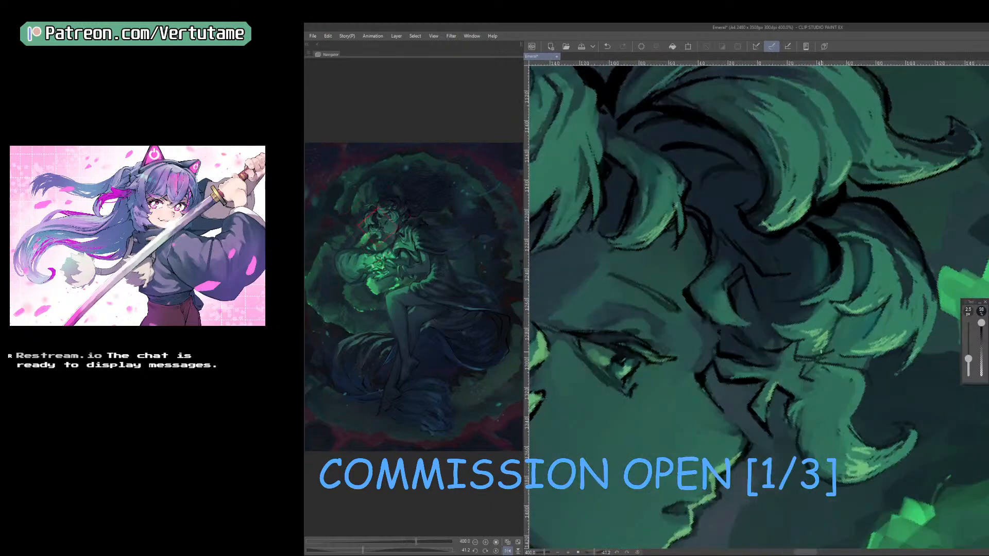
pyautogui.rightClick(627, 368)
pyautogui.press('[')
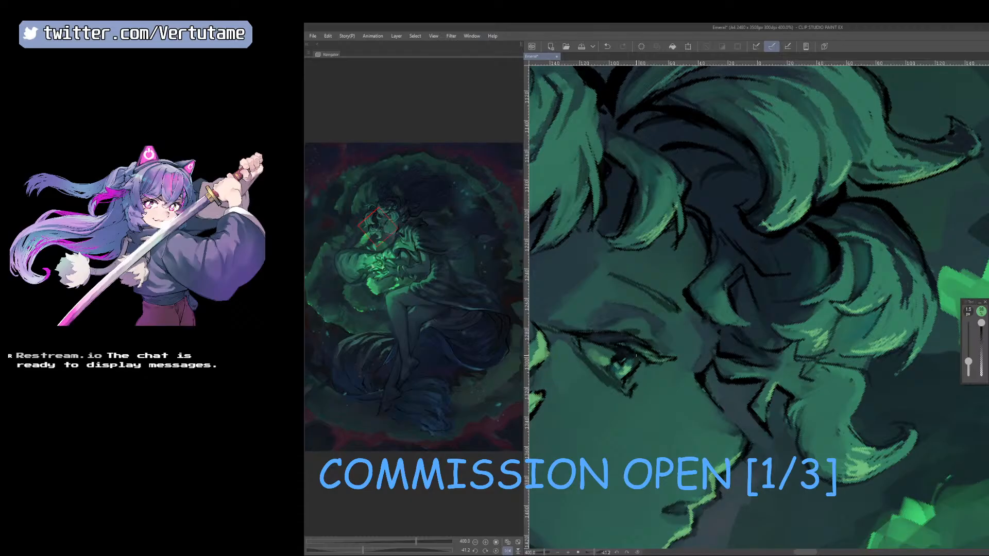
pyautogui.rightClick(620, 360)
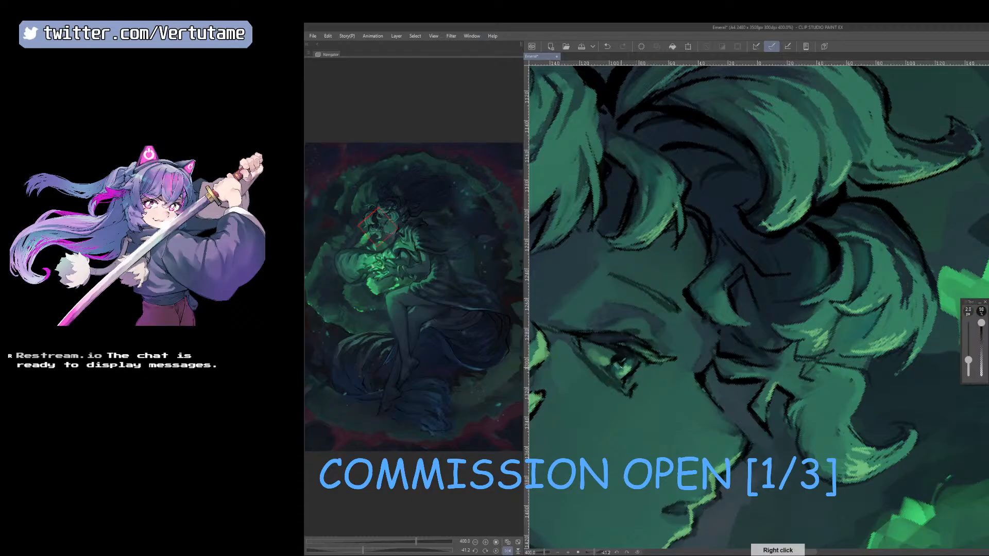
pyautogui.rightClick(628, 355)
pyautogui.moveTo(627, 355); pyautogui.dragTo(620, 359)
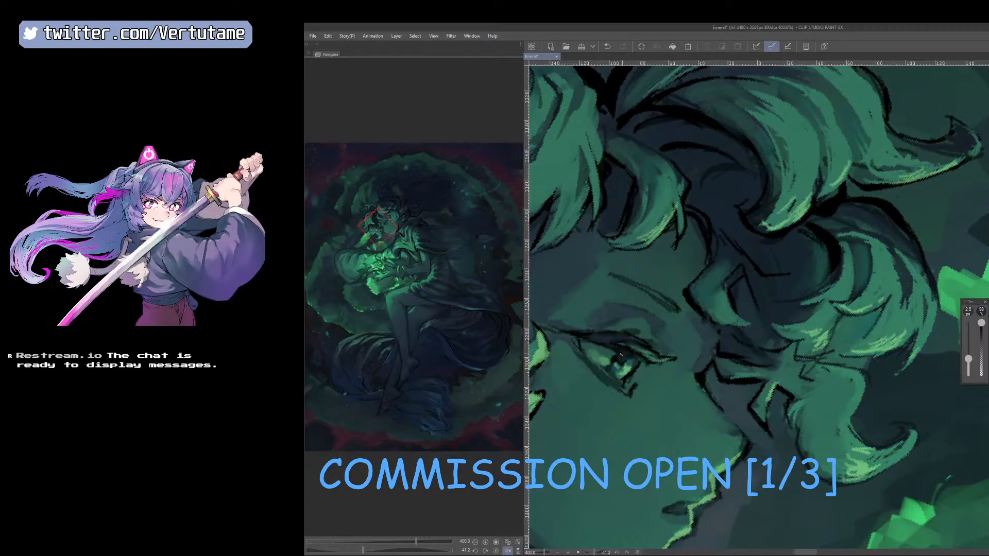
pyautogui.scroll(-2, 641, 359)
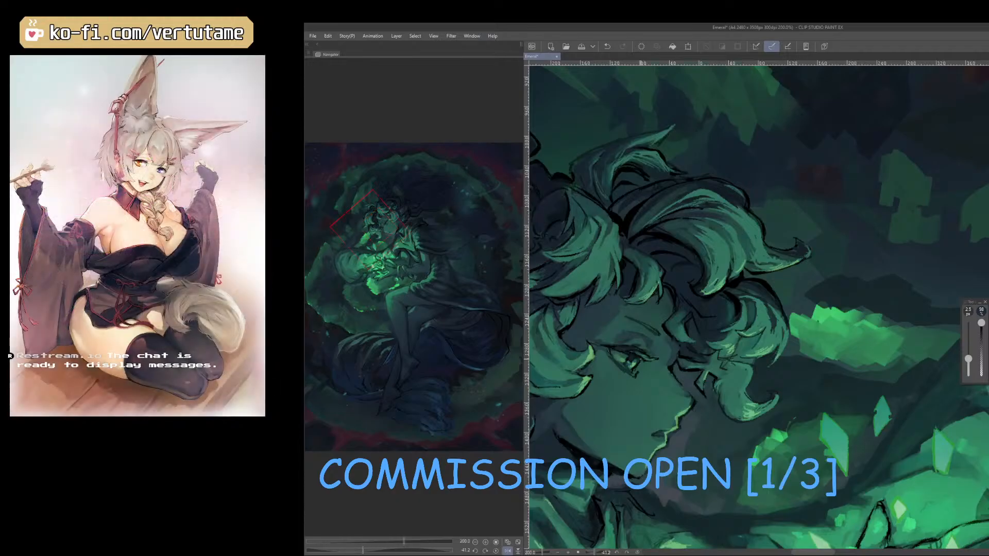
# Unmirror the canvas and work on the lower lash line near the eye's inner corner, undoing the last stroke.
pyautogui.moveTo(751, 375); pyautogui.dragTo(884, 369)
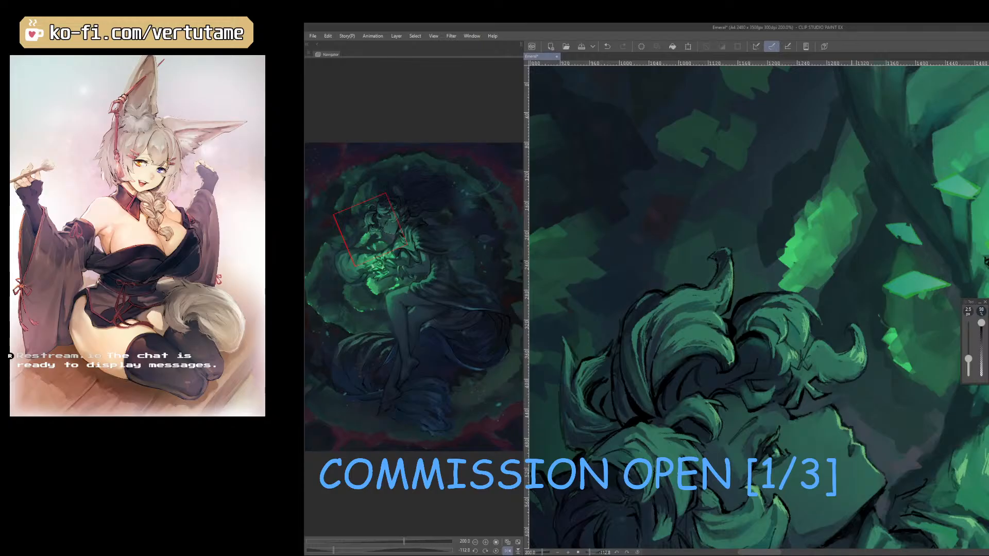
pyautogui.rightClick(851, 422)
pyautogui.press('h')
pyautogui.moveTo(736, 452); pyautogui.dragTo(700, 423)
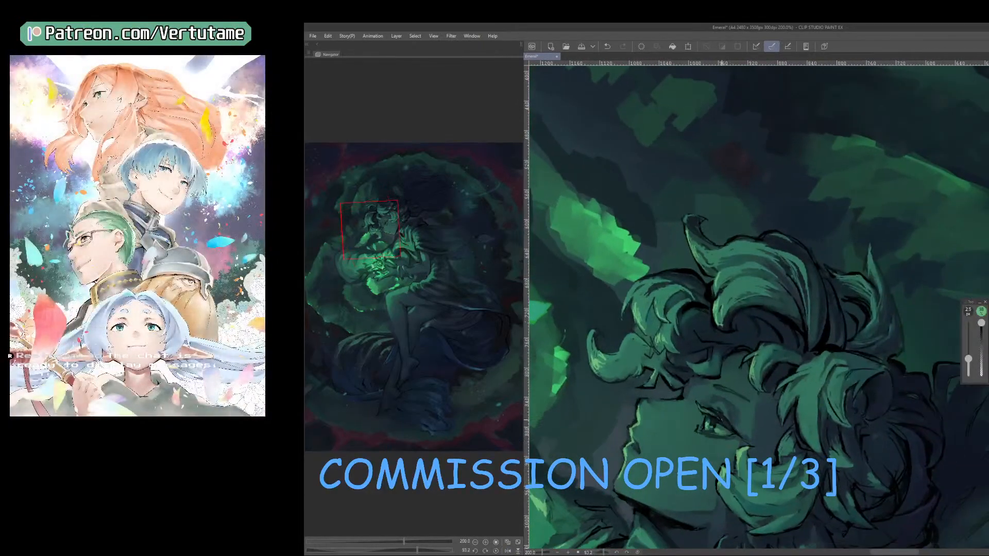
pyautogui.scroll(4, 701, 423)
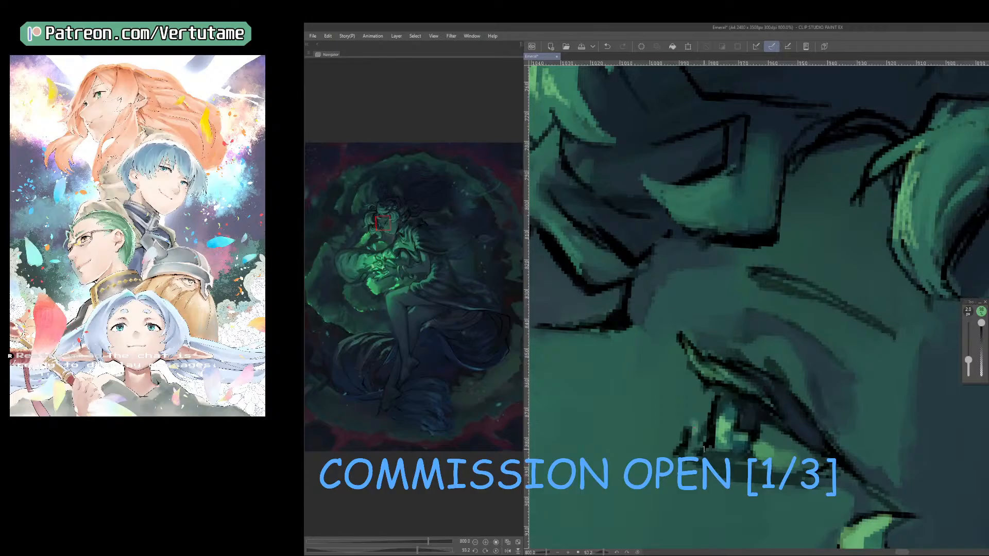
pyautogui.scroll(-2, 691, 443)
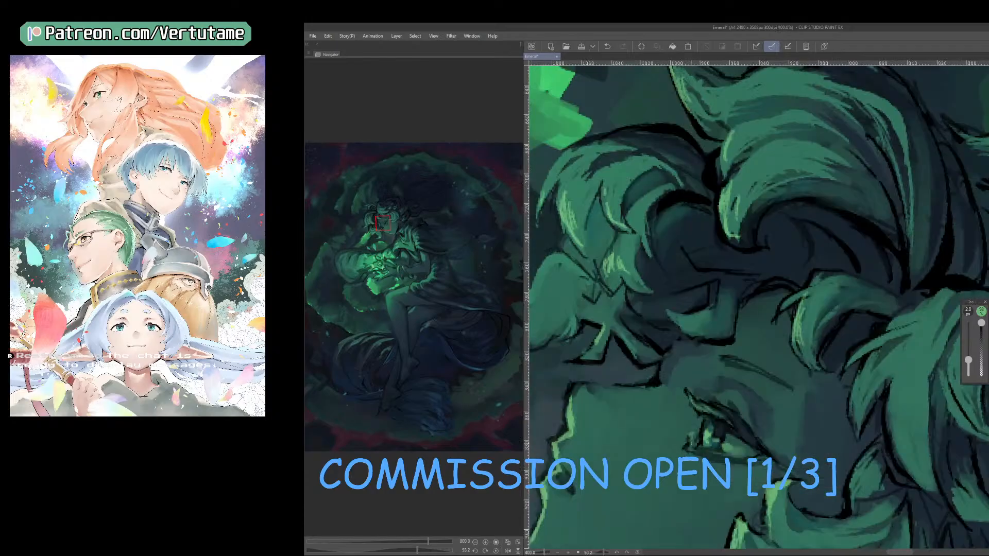
pyautogui.moveTo(692, 443); pyautogui.dragTo(742, 459)
pyautogui.hotkey('ctrl', 'z')
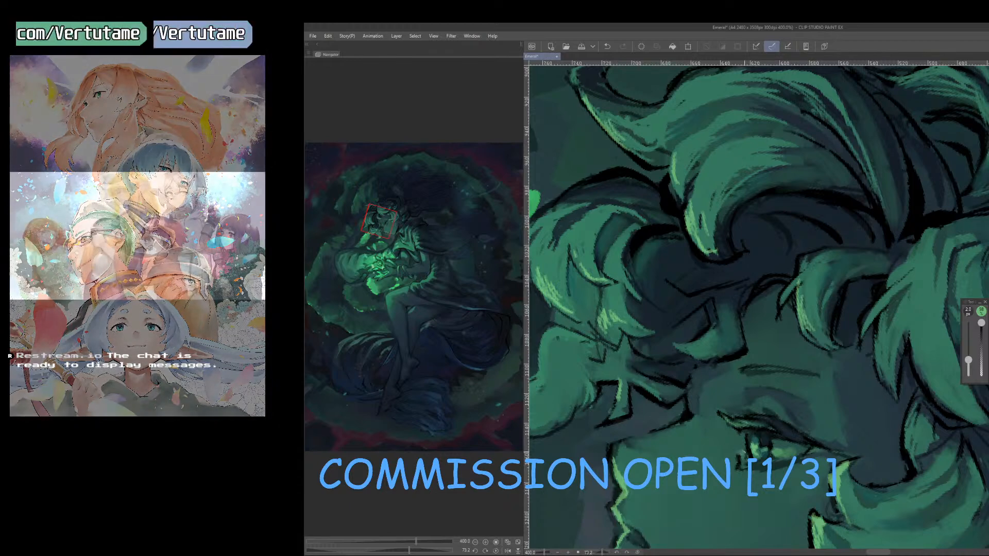
# Examine the finished eye against the whole face and the glowing hands from a distance.
pyautogui.scroll(-2, 851, 447)
pyautogui.moveTo(850, 448); pyautogui.dragTo(822, 389)
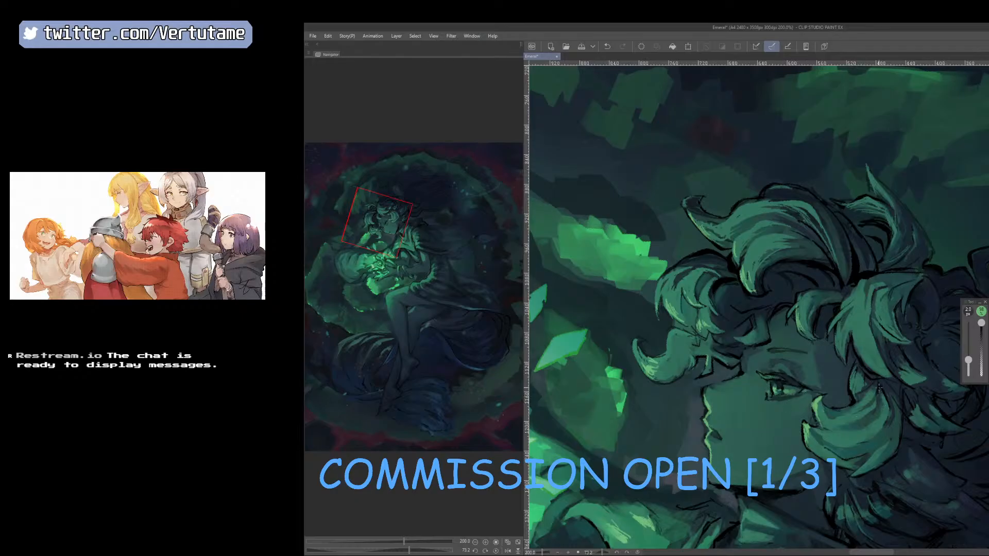
pyautogui.scroll(-1, 879, 387)
pyautogui.moveTo(914, 380); pyautogui.dragTo(930, 292)
pyautogui.scroll(-1, 927, 384)
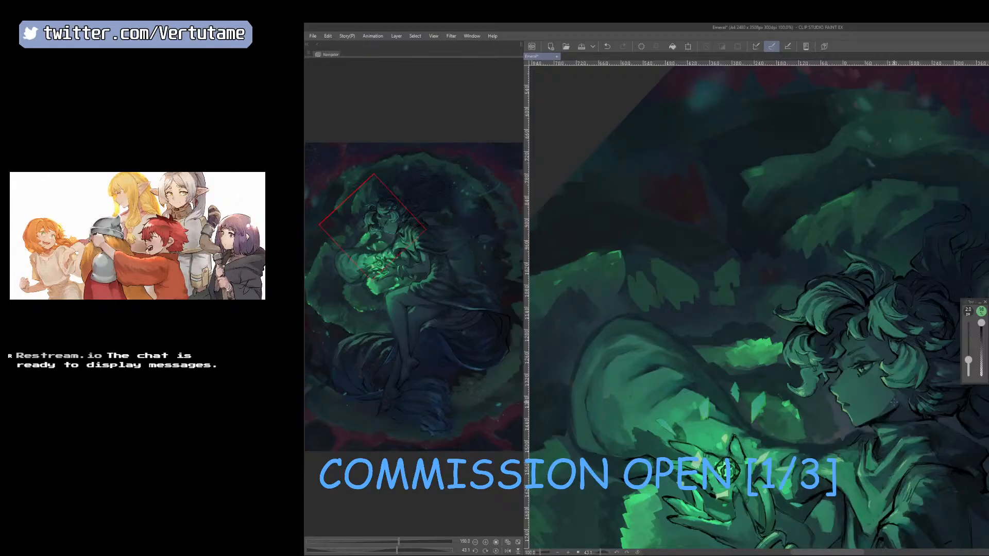
# Examine the figure and glowing hands at several zoom levels and rotations, and save the illustration.
pyautogui.moveTo(826, 435)
pyautogui.mouseDown()
pyautogui.moveTo(784, 386)
pyautogui.moveTo(842, 427)
pyautogui.mouseUp()
pyautogui.scroll(-1, 784, 386)
pyautogui.scroll(3, 843, 427)
pyautogui.scroll(-3, 843, 429)
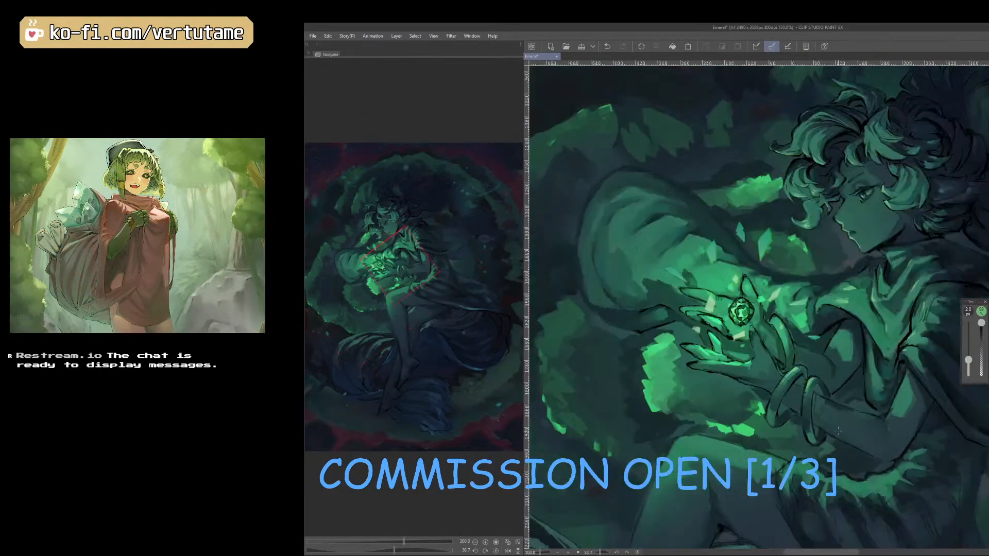
pyautogui.moveTo(844, 429); pyautogui.dragTo(813, 435)
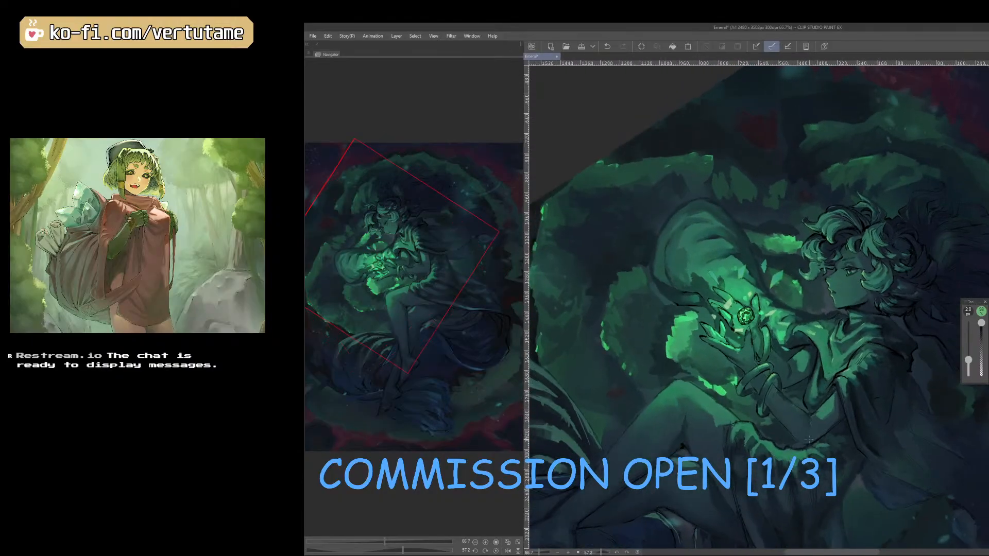
pyautogui.moveTo(808, 441)
pyautogui.mouseDown()
pyautogui.moveTo(856, 401)
pyautogui.moveTo(873, 340)
pyautogui.moveTo(804, 456)
pyautogui.mouseUp()
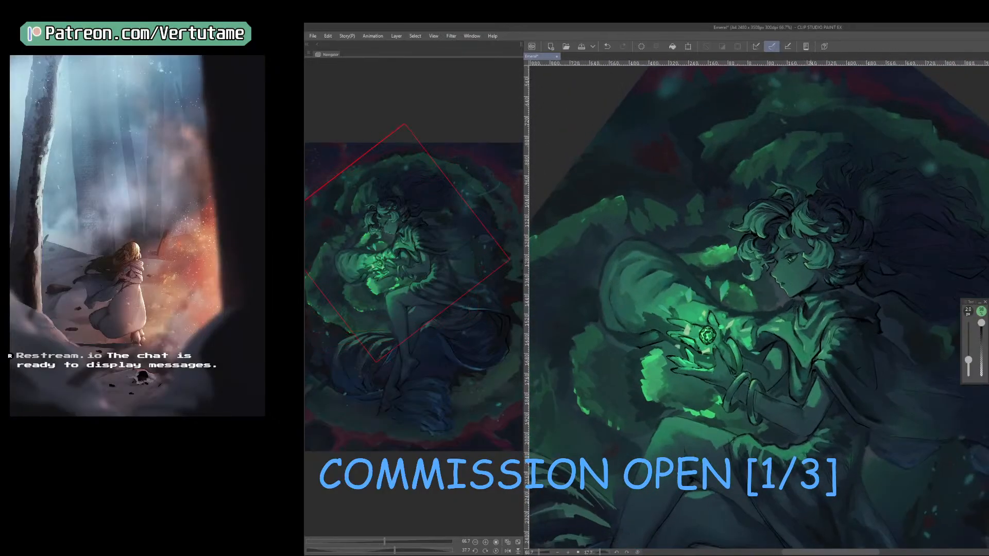
pyautogui.moveTo(806, 484); pyautogui.dragTo(818, 411)
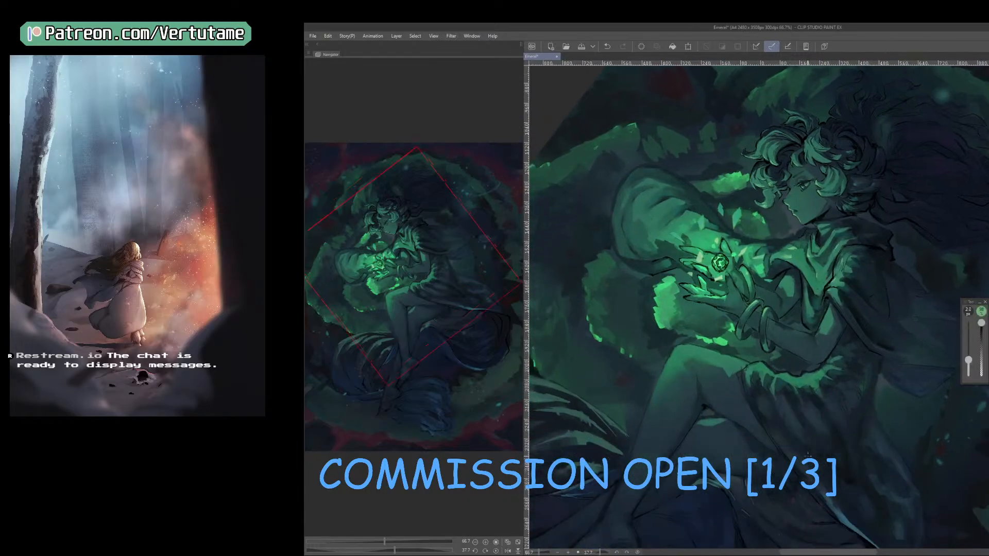
pyautogui.scroll(-1, 808, 455)
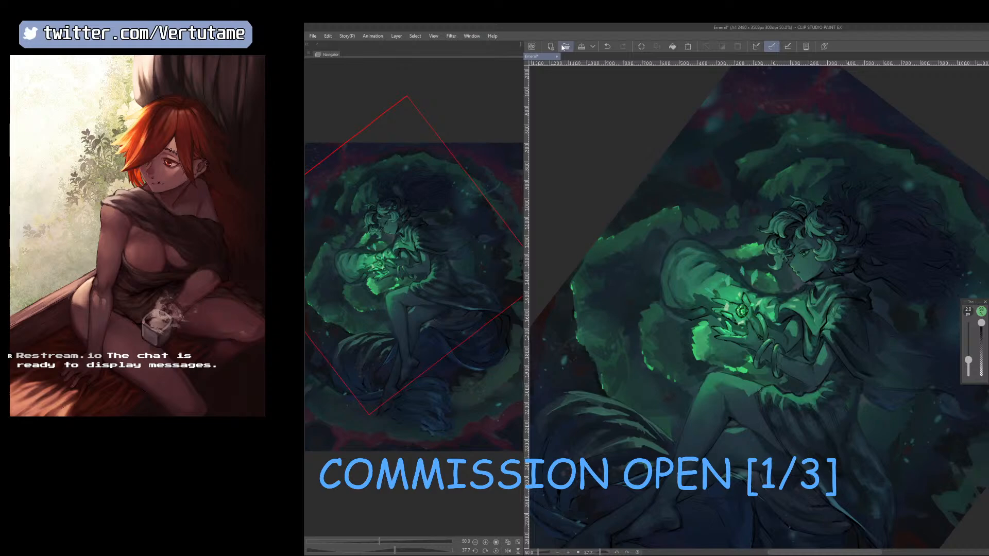
pyautogui.click(581, 46)
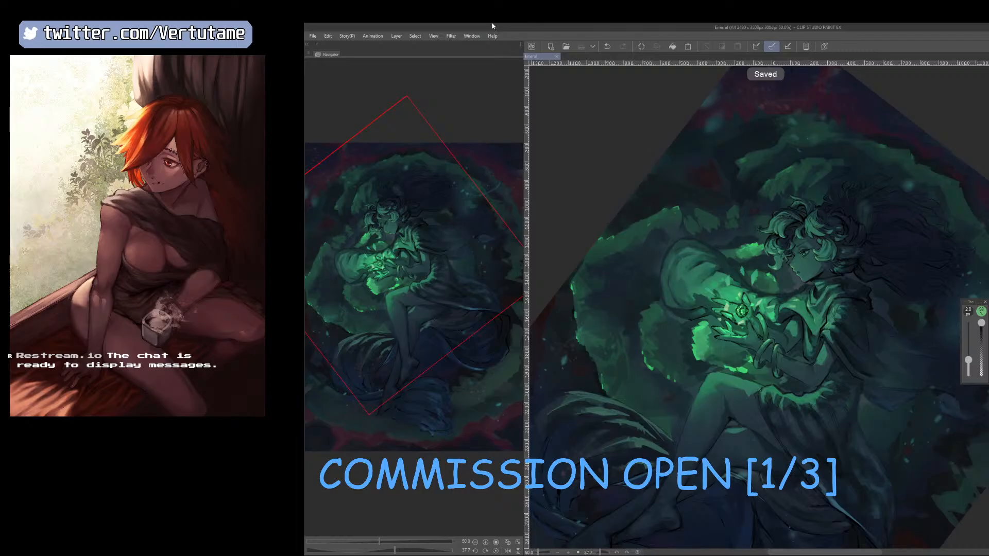
# Mirror the canvas and add thin light highlights along the edge of the face and the front curls.
pyautogui.press('h')
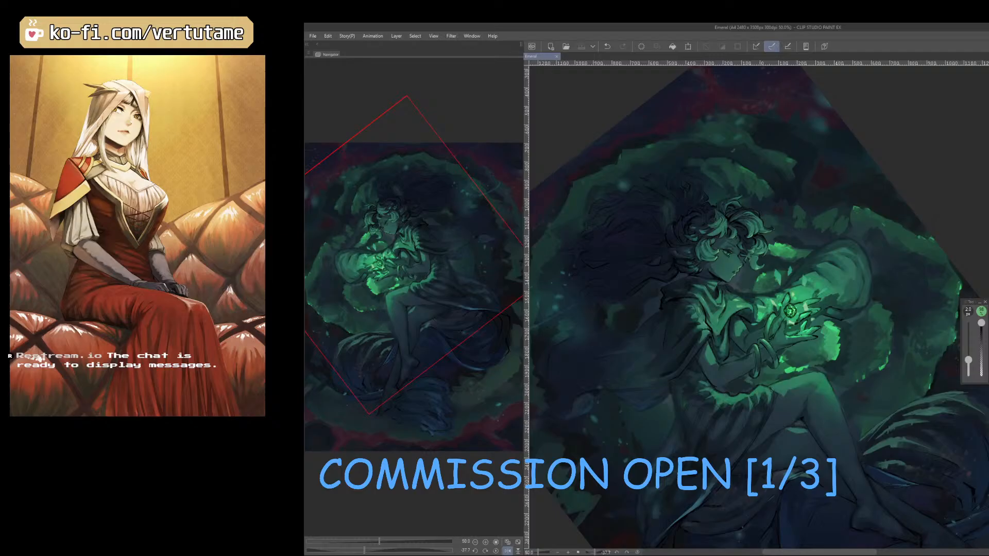
pyautogui.moveTo(778, 270); pyautogui.dragTo(776, 285)
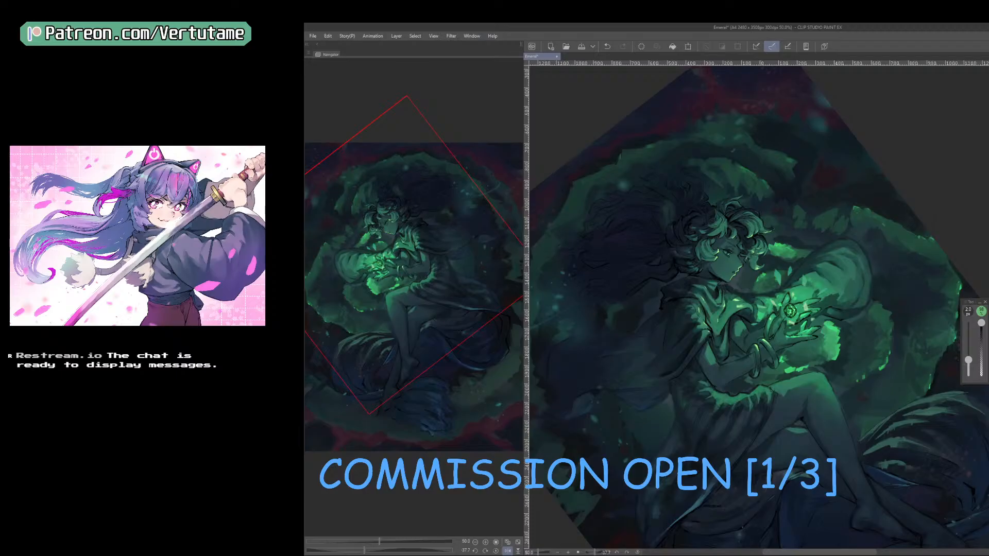
pyautogui.hotkey('ctrl', '+')
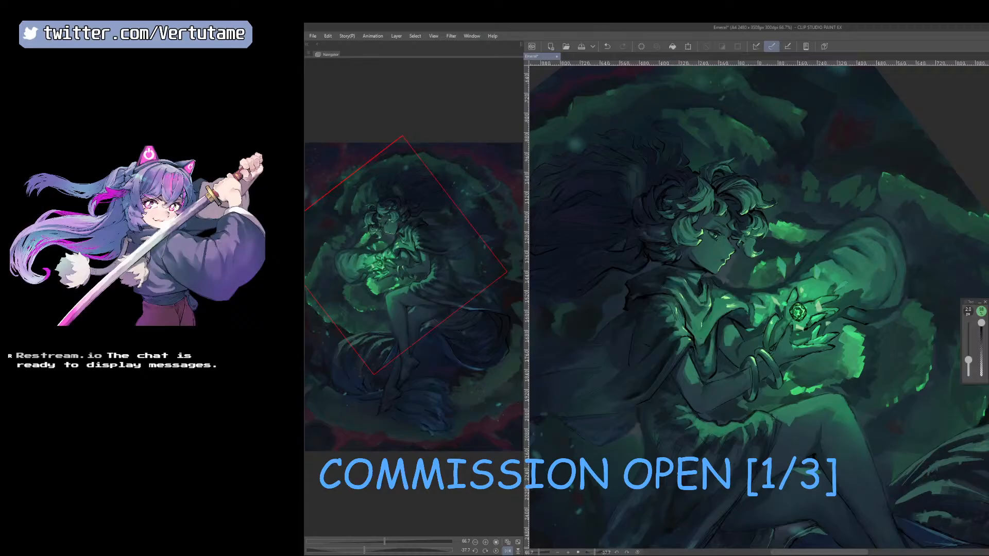
# Try a Hue/Saturation/Luminosity correction with lower luminosity and slightly higher saturation, compare it unmirrored, and undo it.
pyautogui.hotkey('ctrl', 'u')
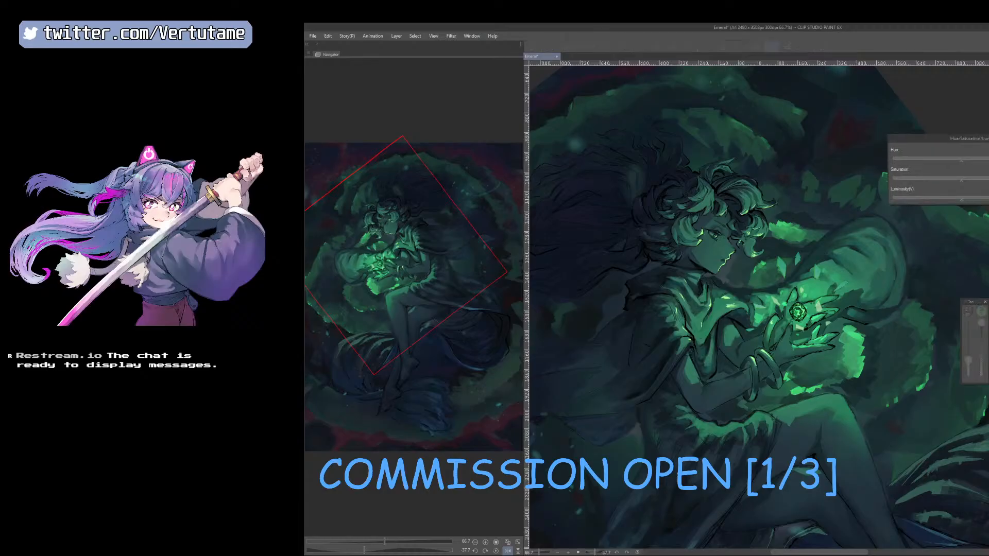
pyautogui.moveTo(962, 200); pyautogui.dragTo(944, 199)
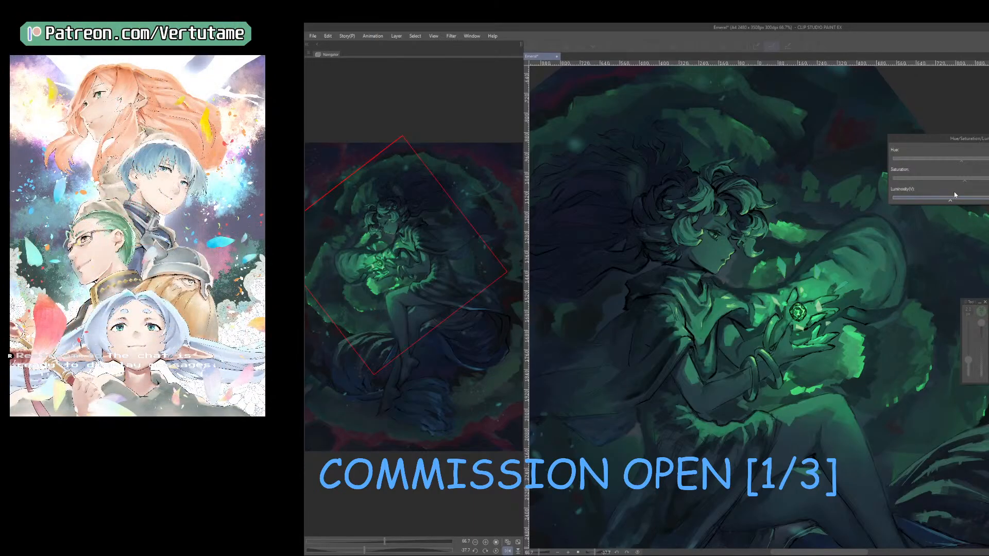
pyautogui.click(964, 180)
pyautogui.press('Return')
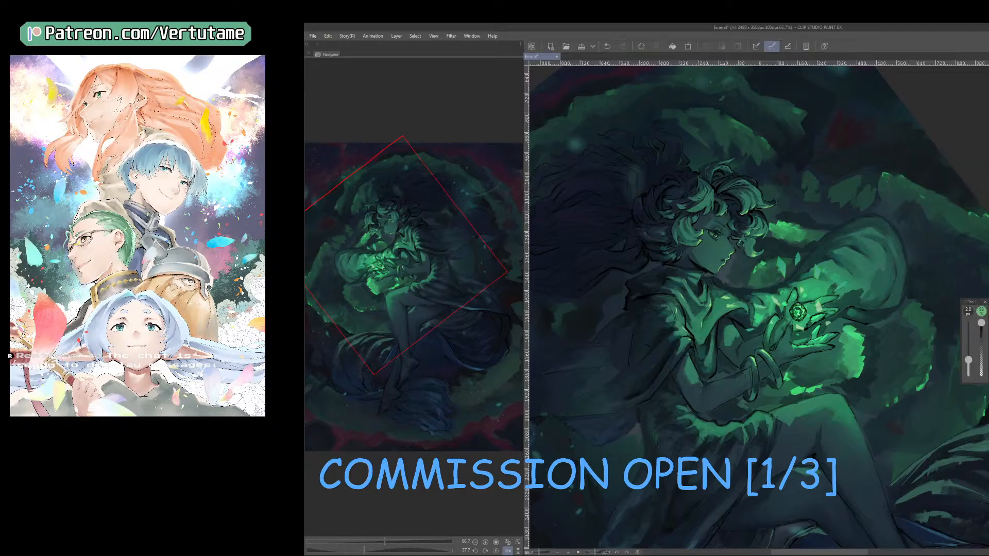
pyautogui.press('h')
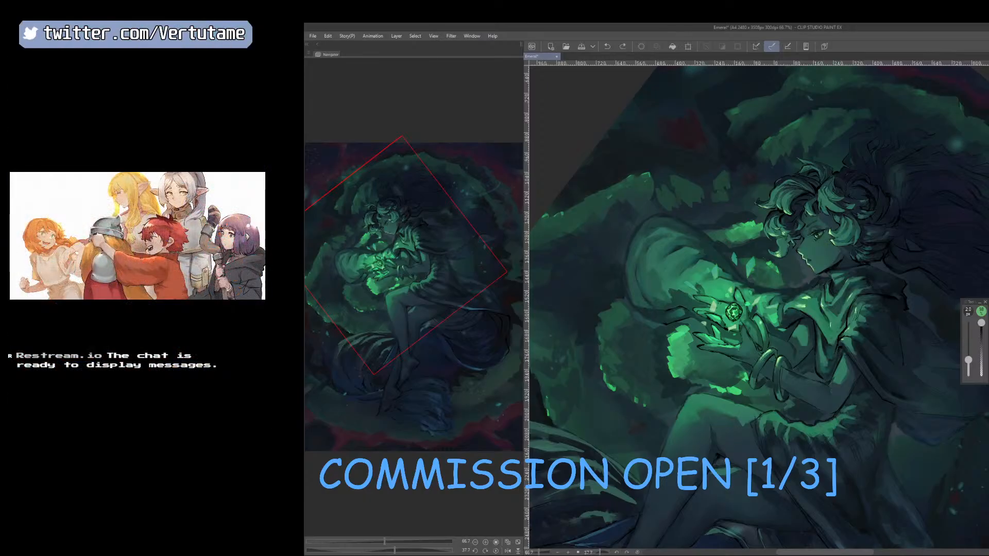
pyautogui.hotkey('ctrl', 'z')
# Apply a Hue/Saturation/Luminosity correction that lowers only the luminosity.
pyautogui.hotkey('ctrl', 'u')
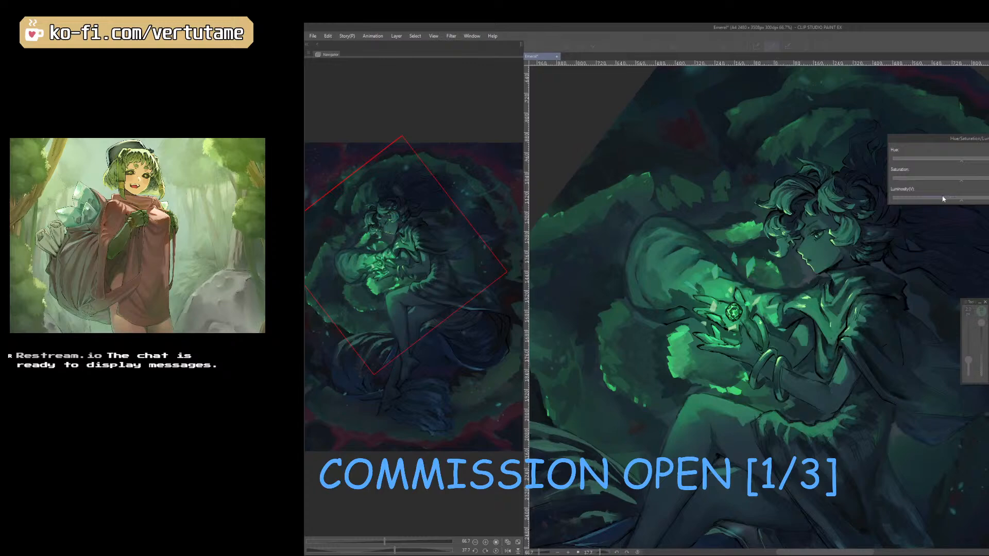
pyautogui.moveTo(943, 197); pyautogui.dragTo(940, 198)
pyautogui.press('Return')
# Mirror and rotate the canvas, and rework the soft shading around the hair and cloak at 300 px and 175 px brush sizes.
pyautogui.moveTo(749, 481); pyautogui.dragTo(789, 482)
pyautogui.press('h')
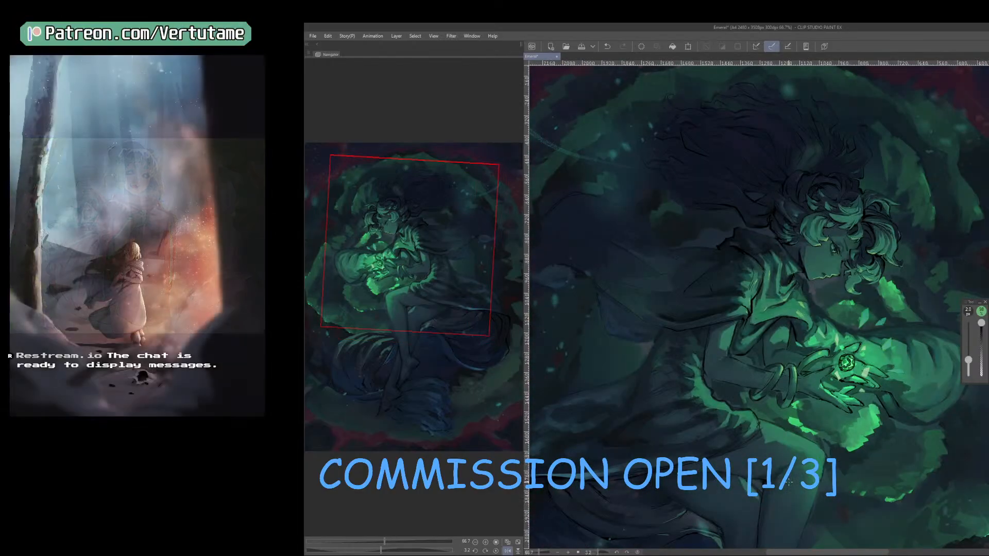
pyautogui.scroll(-1, 788, 482)
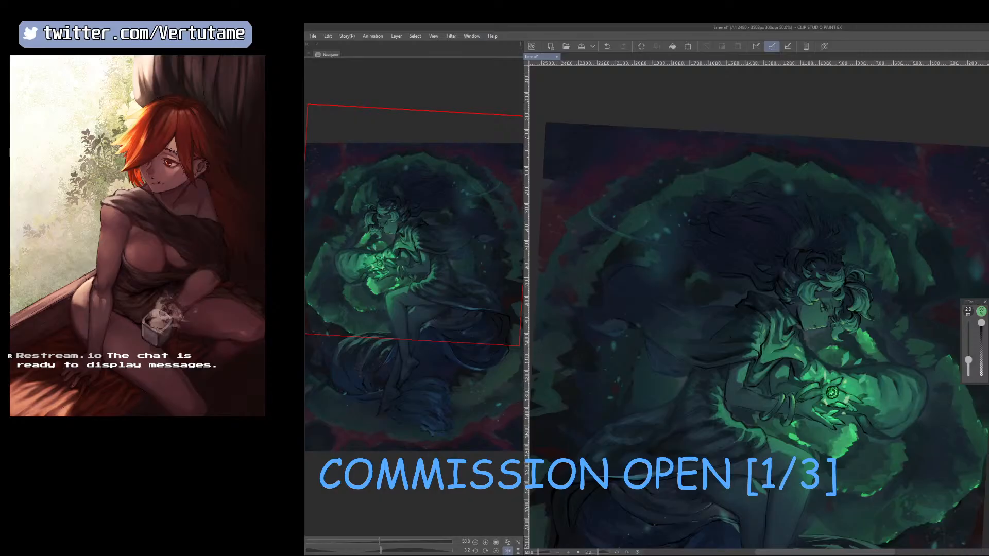
pyautogui.hotkey('ctrl', '+')
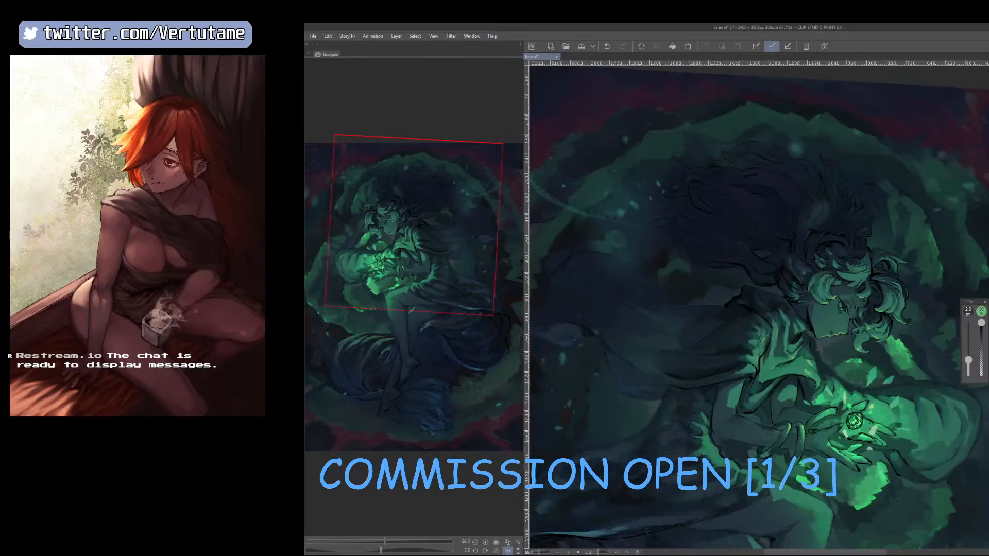
pyautogui.press('b')
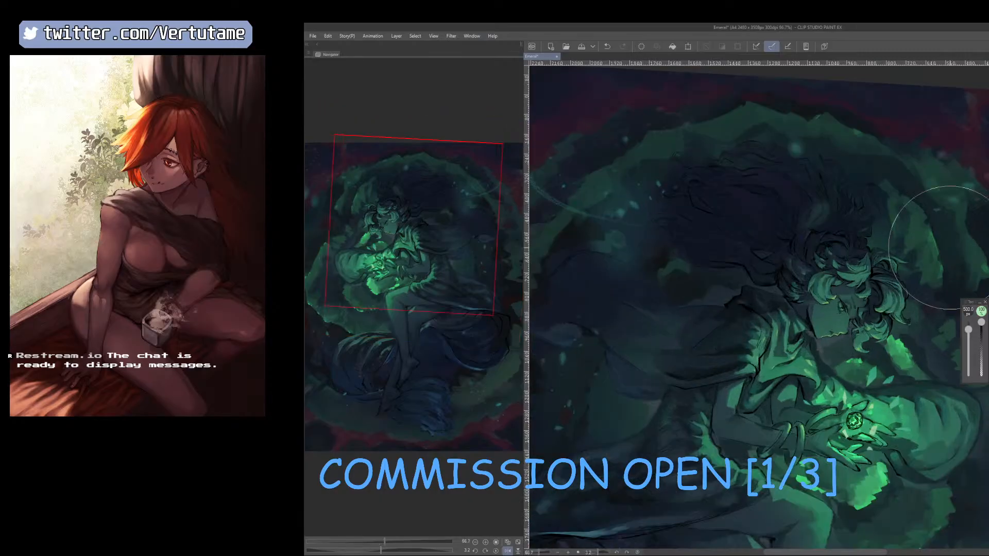
pyautogui.press('[')
pyautogui.press('[')
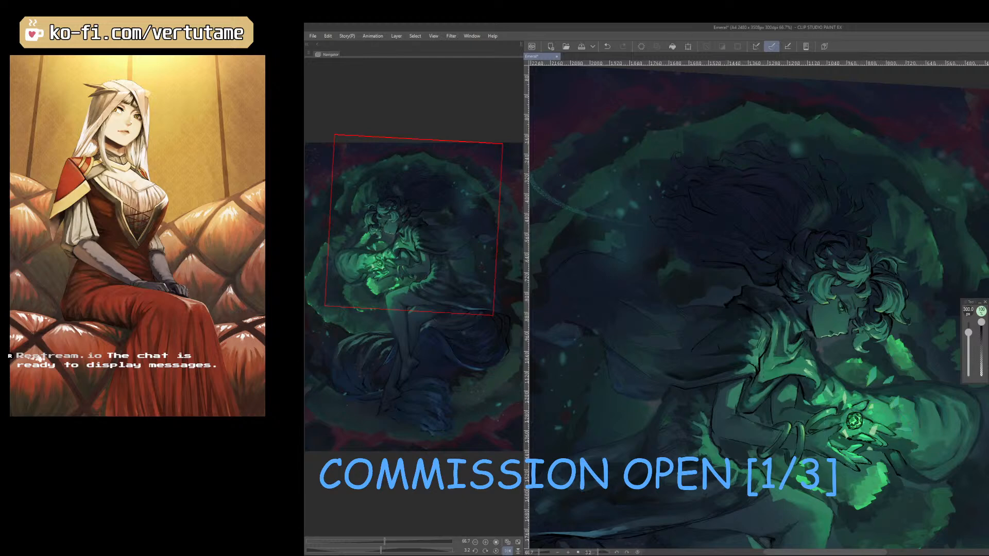
pyautogui.press('e')
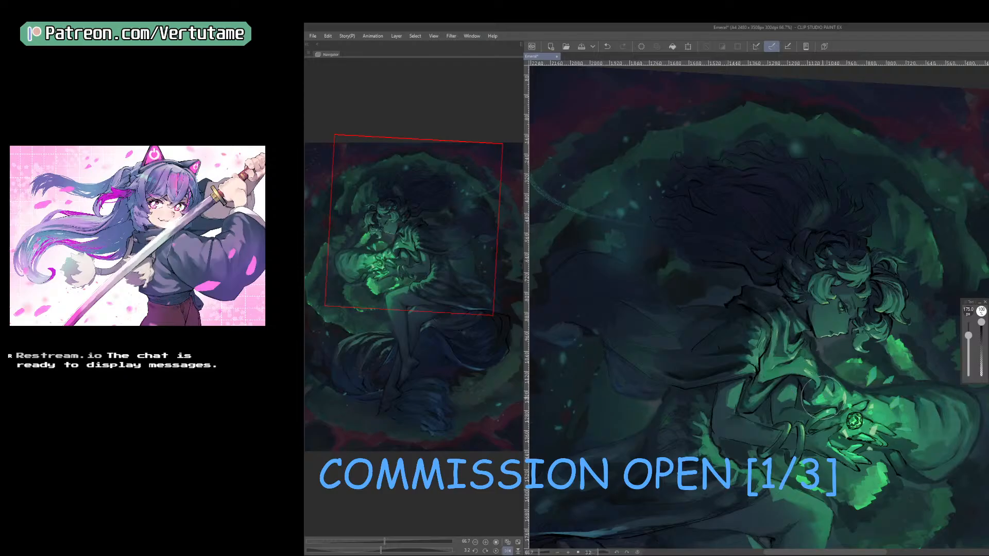
# Compare the artwork with and without the latest shading by undoing and redoing it in unmirrored distant and close views.
pyautogui.moveTo(837, 492); pyautogui.dragTo(904, 479)
pyautogui.press('h')
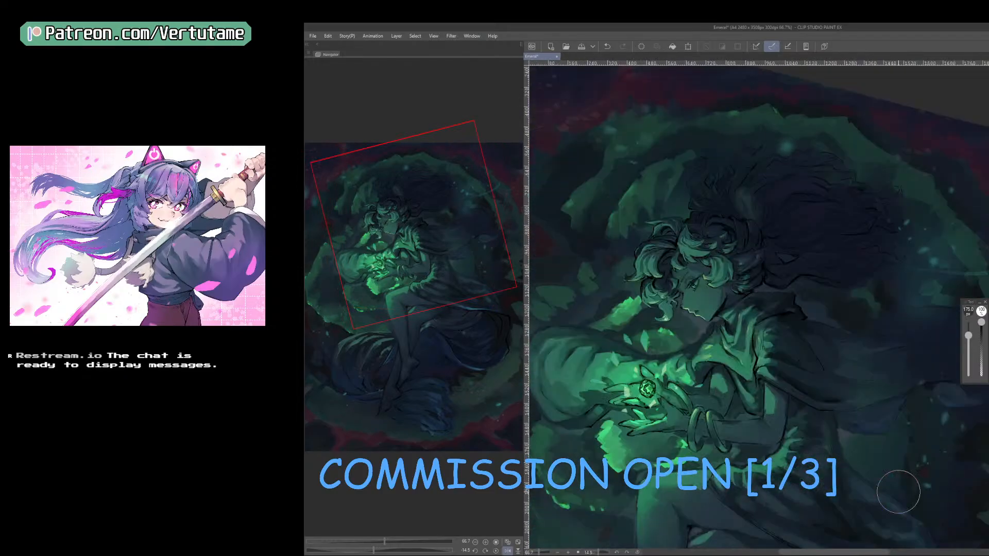
pyautogui.scroll(-1, 899, 492)
pyautogui.moveTo(868, 525); pyautogui.dragTo(856, 477)
pyautogui.scroll(-1, 849, 491)
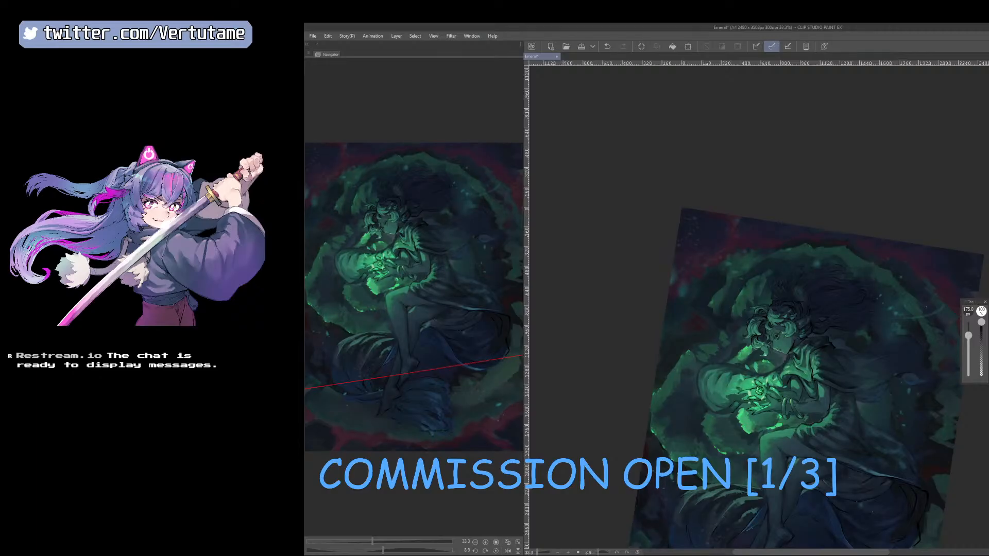
pyautogui.hotkey('ctrl', 'z')
pyautogui.hotkey('ctrl', 'y')
pyautogui.hotkey('ctrl', '+')
pyautogui.hotkey('ctrl', '+')
pyautogui.hotkey('ctrl', '+')
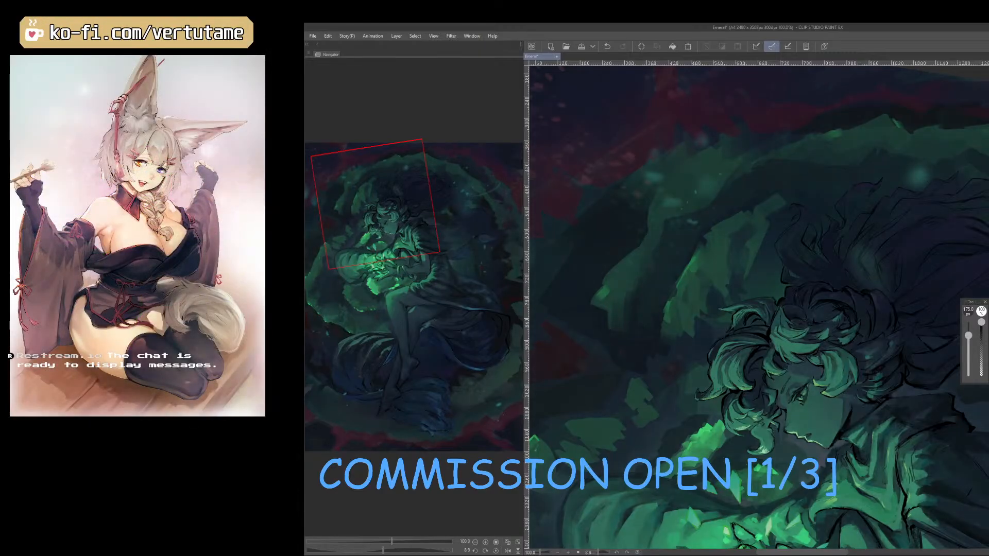
pyautogui.hotkey('ctrl', 'z')
pyautogui.hotkey('ctrl', 'y')
pyautogui.hotkey('ctrl', '-')
pyautogui.hotkey('ctrl', '-')
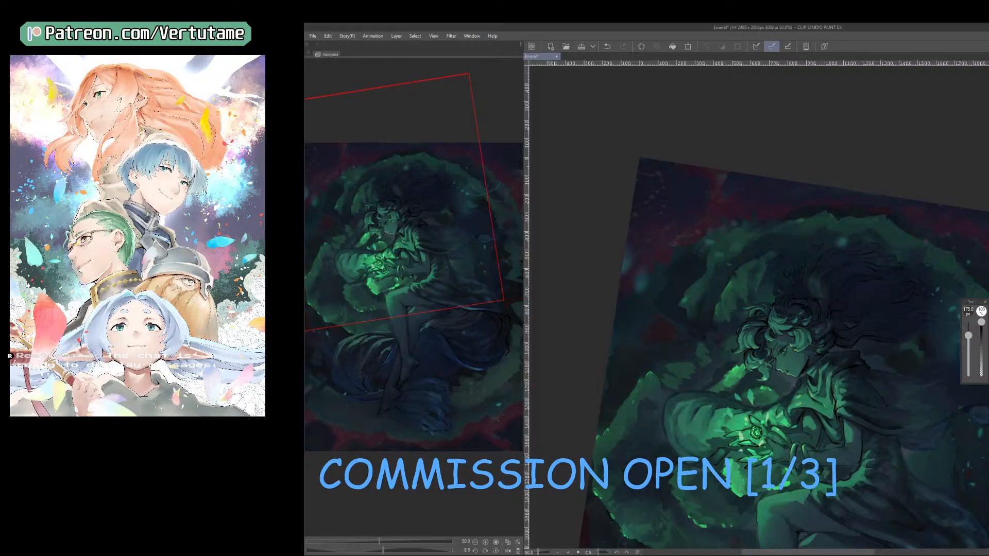
# Check the whole composition mirrored and rotated, and save the illustration.
pyautogui.press('h')
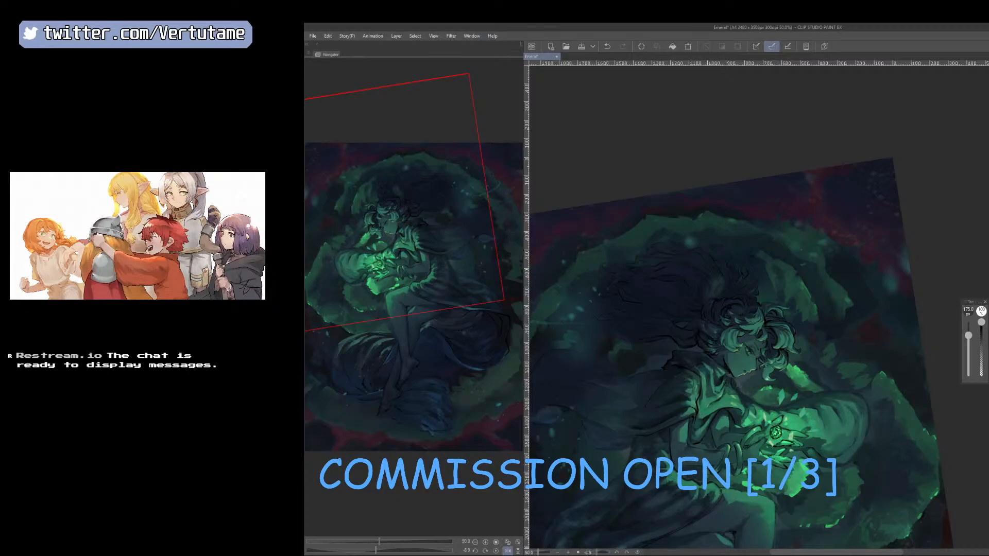
pyautogui.press('space')
pyautogui.moveTo(779, 403)
pyautogui.mouseDown()
pyautogui.moveTo(856, 337)
pyautogui.moveTo(851, 355)
pyautogui.moveTo(853, 327)
pyautogui.mouseUp()
pyautogui.scroll(-1, 858, 332)
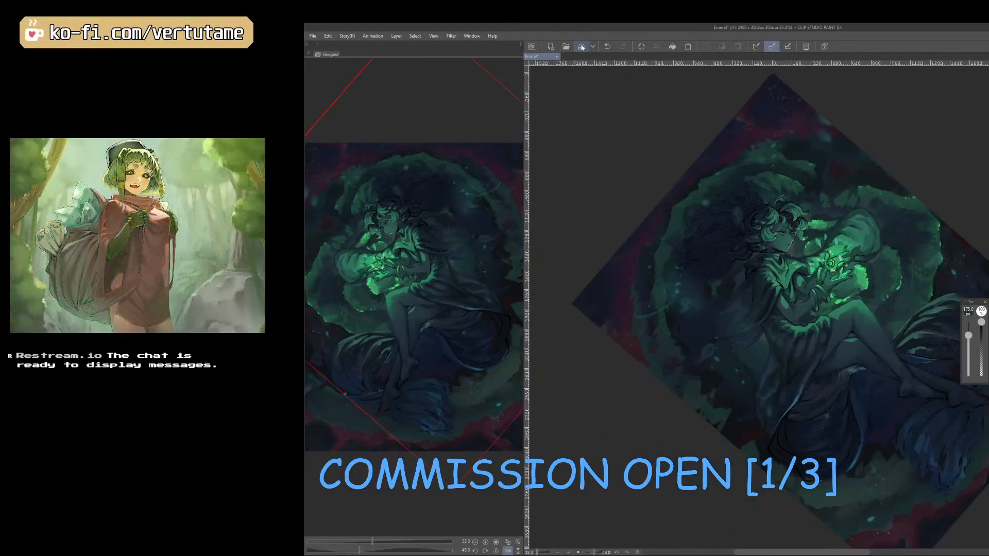
pyautogui.click(581, 46)
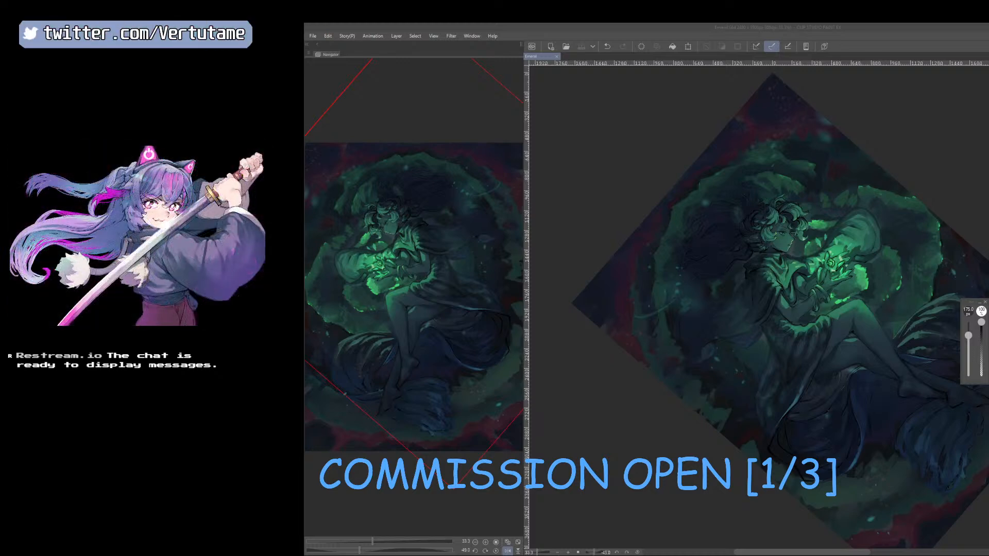
# Restore the upright, unmirrored view of the whole page and undo the last change.
pyautogui.scroll(2, 685, 198)
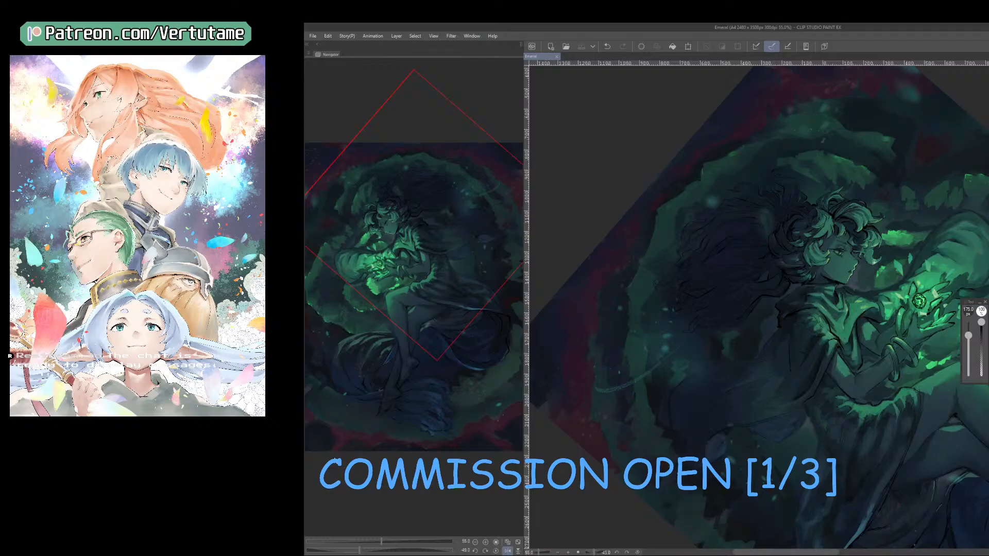
pyautogui.click(495, 551)
pyautogui.click(508, 551)
pyautogui.click(508, 542)
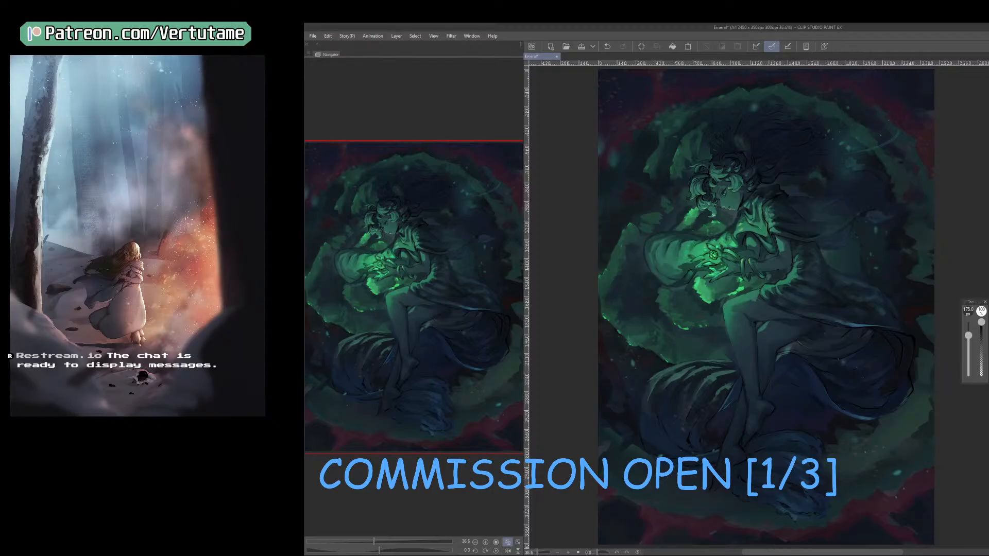
pyautogui.hotkey('ctrl', 'z')
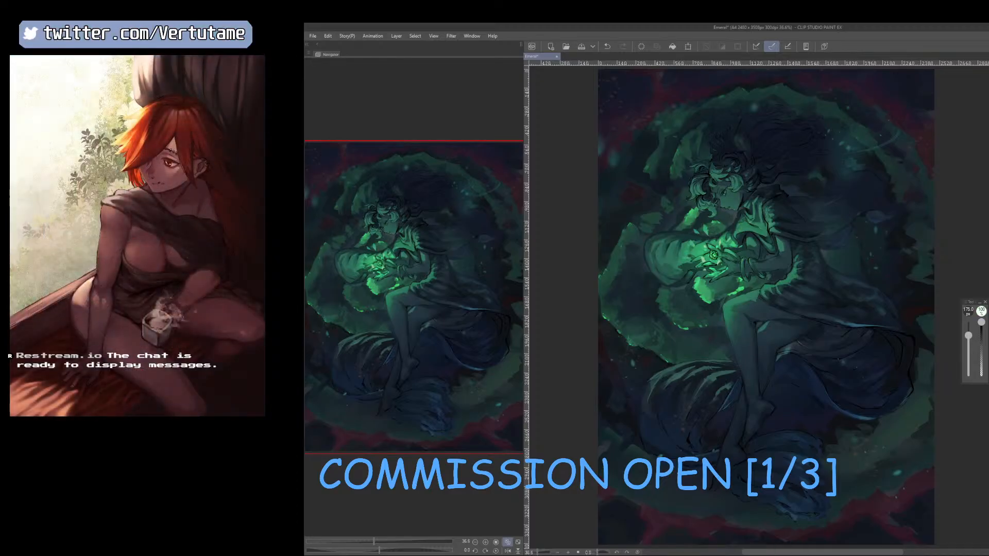
# Enlarge the brush to 800 px and inspect the figure and lower drapery on the mirrored canvas.
pyautogui.press(']')
pyautogui.press(']')
pyautogui.press(']')
pyautogui.press(']')
pyautogui.press(']')
pyautogui.press(']')
pyautogui.press(']')
pyautogui.press(']')
pyautogui.press(']')
pyautogui.press(']')
pyautogui.press(']')
pyautogui.press(']')
pyautogui.press('h')
pyautogui.moveTo(825, 364); pyautogui.dragTo(790, 452)
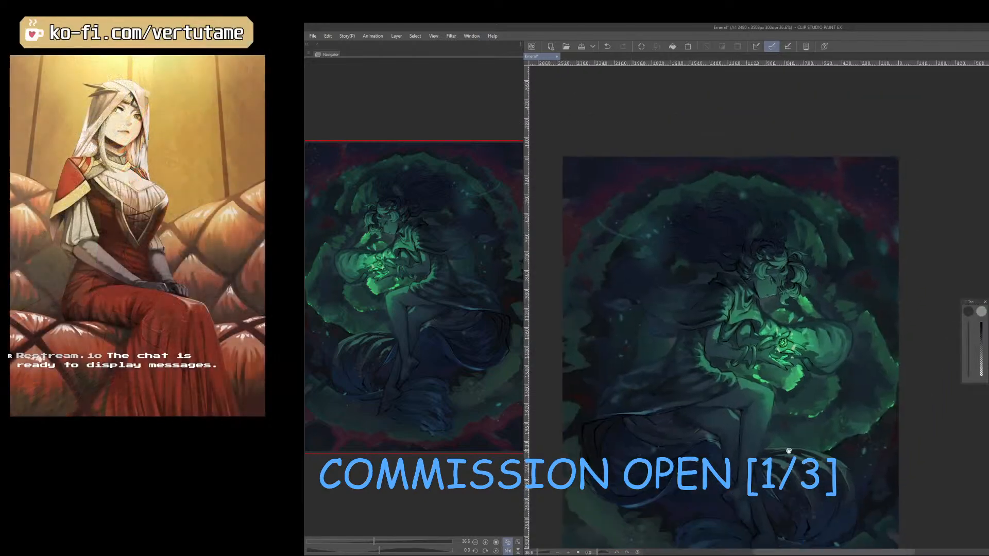
pyautogui.scroll(1, 790, 451)
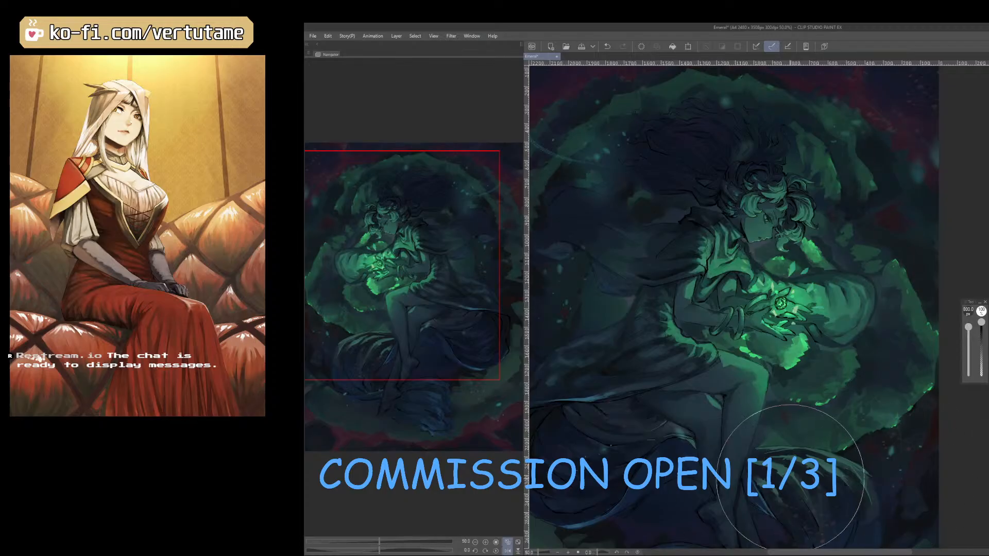
# Return the illustration to its unmirrored view, save it, and show the desktop.
pyautogui.press('h')
pyautogui.moveTo(818, 461); pyautogui.dragTo(799, 461)
pyautogui.scroll(-1, 799, 461)
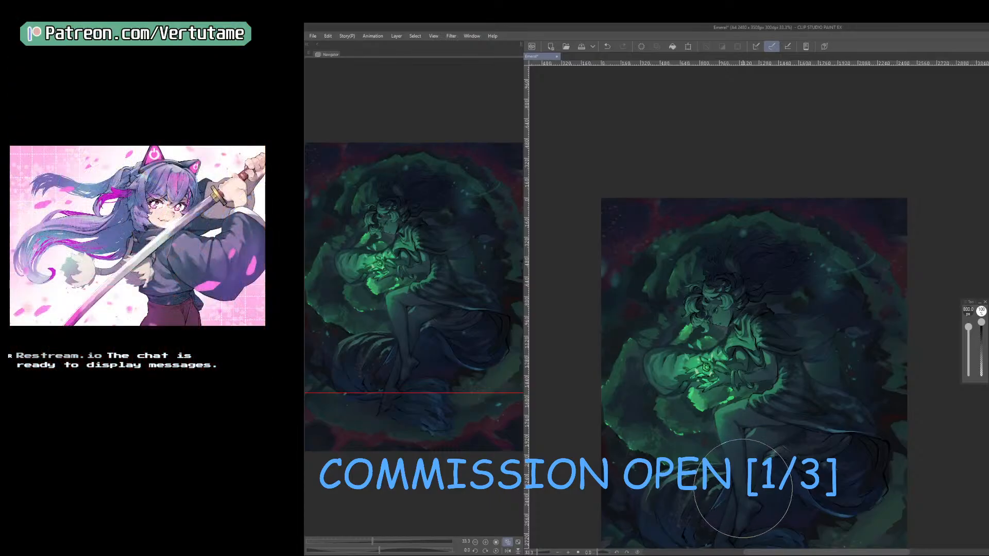
pyautogui.click(582, 47)
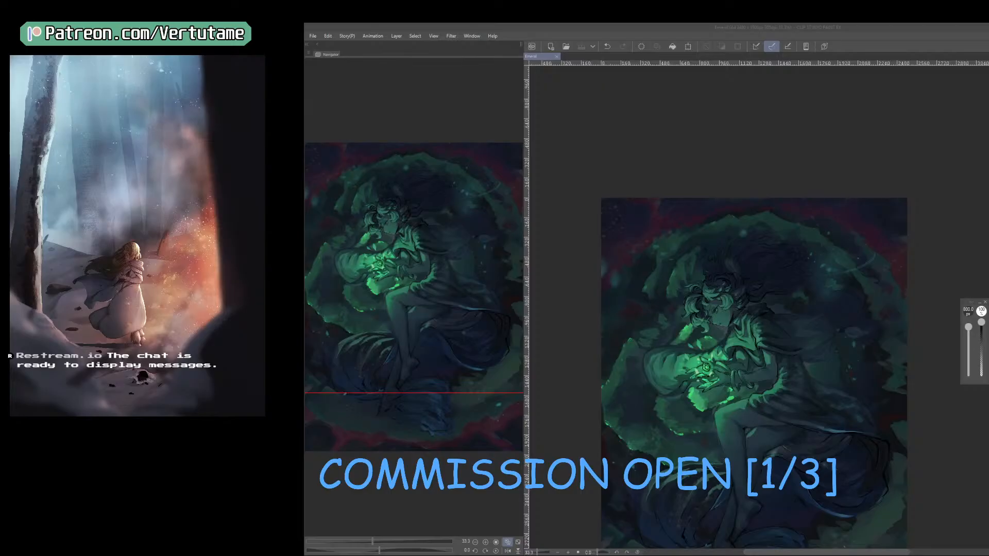
pyautogui.press('super+d')
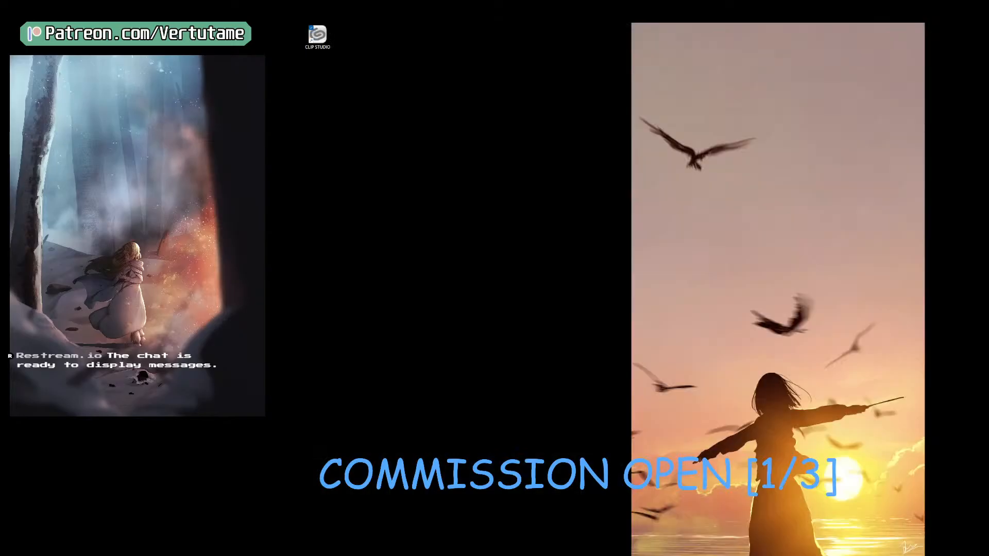
# Switch from the desktop back to the illustration in Clip Studio Paint and save it.
pyautogui.press('super+d')
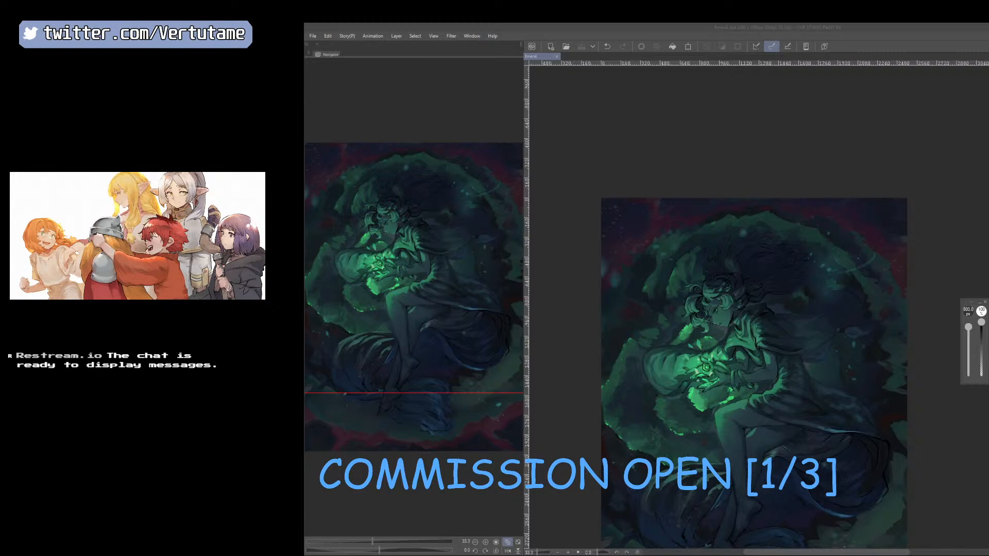
pyautogui.hotkey('alt', 'Tab')
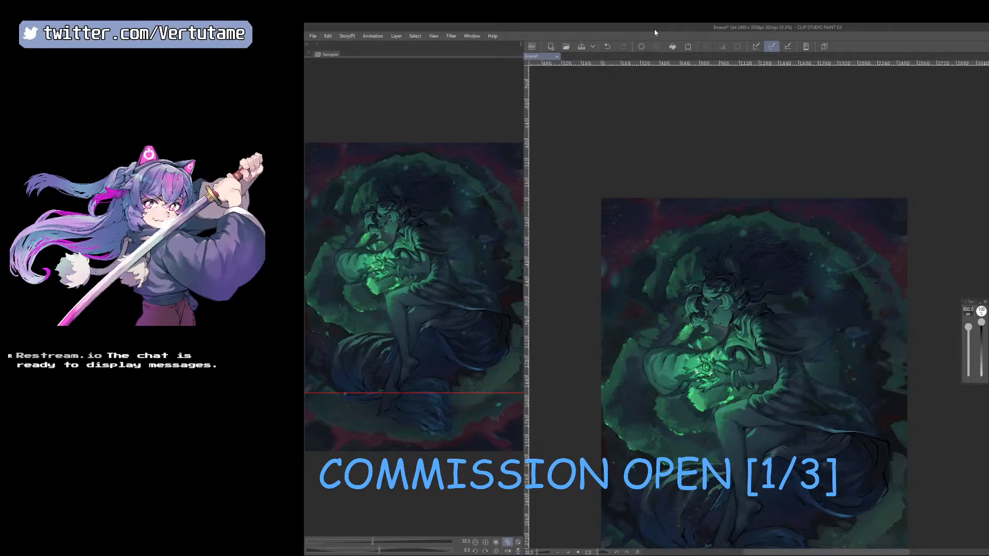
pyautogui.click(582, 47)
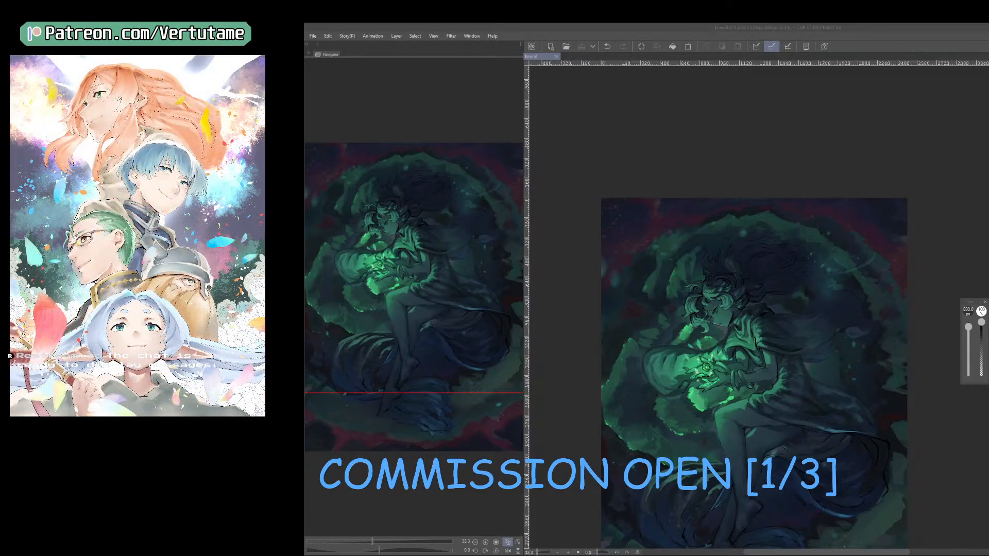
# Save a PNG duplicate of the illustration as Emeral.png in the Doodles folder inside 2025.
pyautogui.click(769, 26)
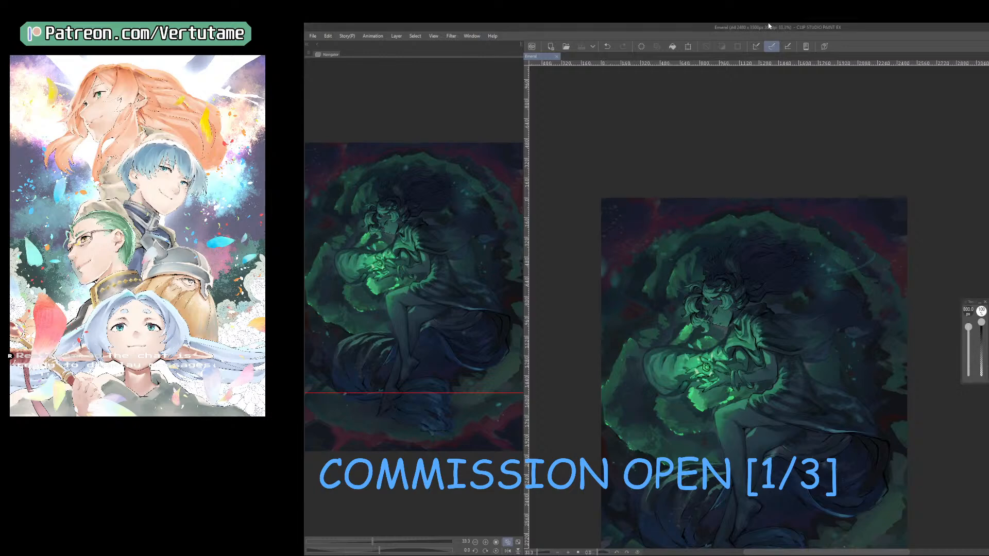
pyautogui.click(313, 35)
pyautogui.moveTo(366, 119)
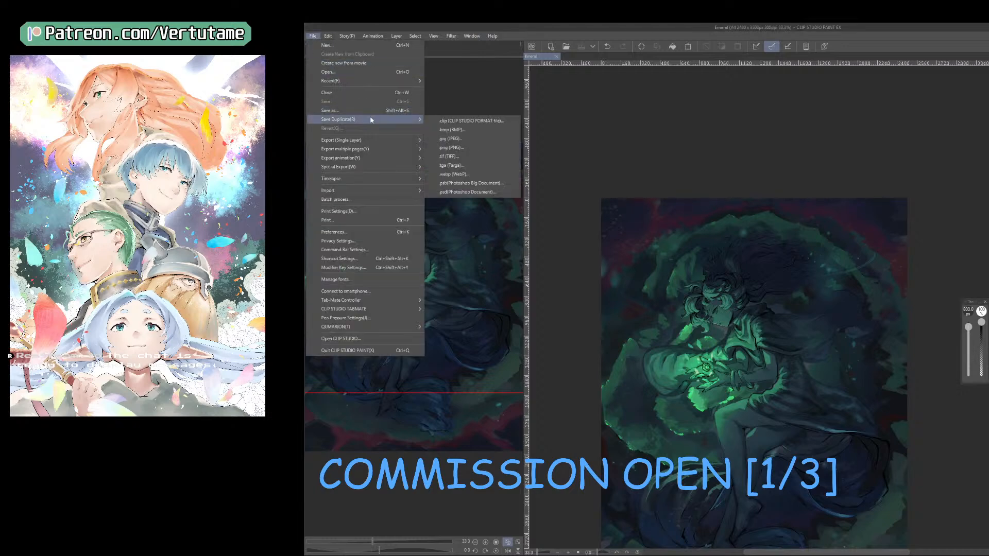
pyautogui.click(444, 148)
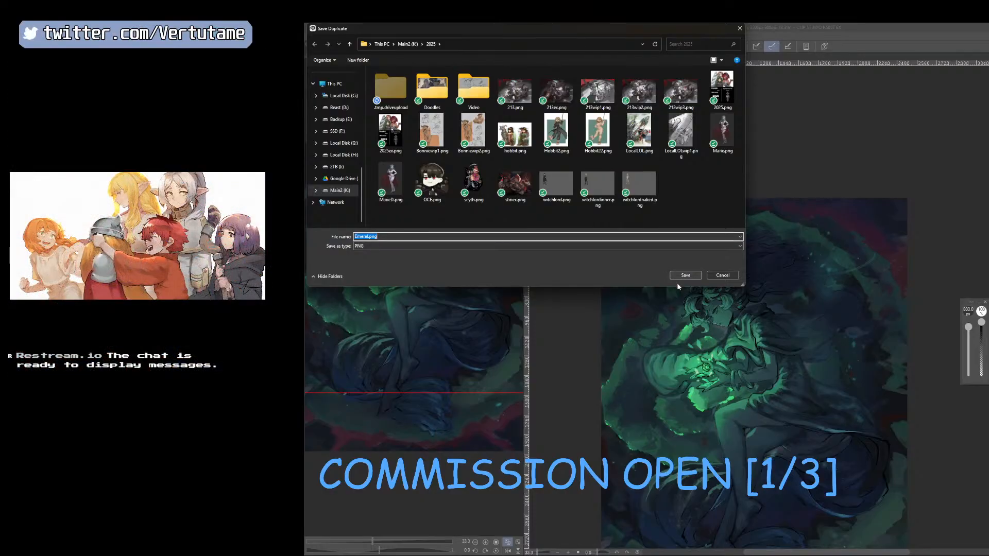
pyautogui.doubleClick(432, 88)
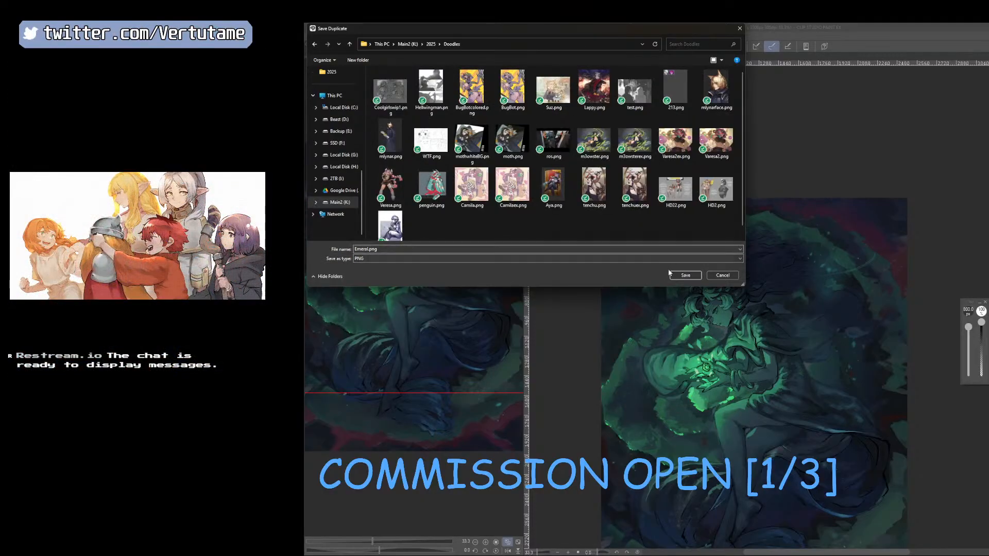
pyautogui.click(686, 275)
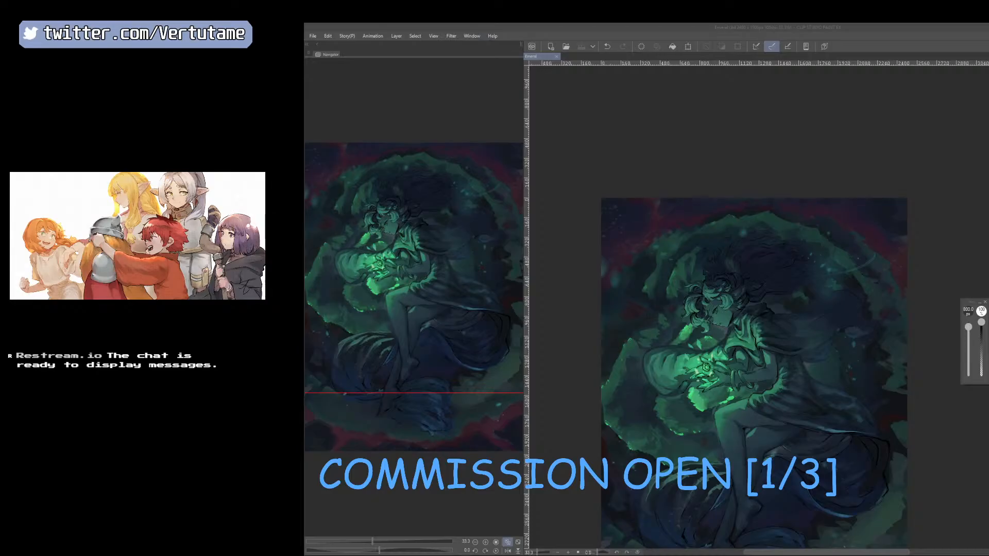
pyautogui.scroll(-1, 906, 424)
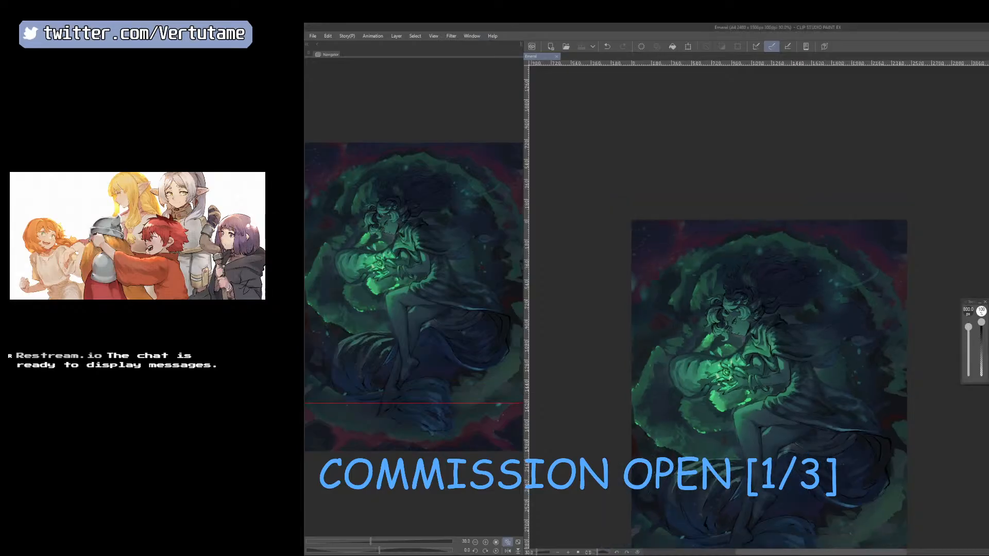
pyautogui.press('super+d')
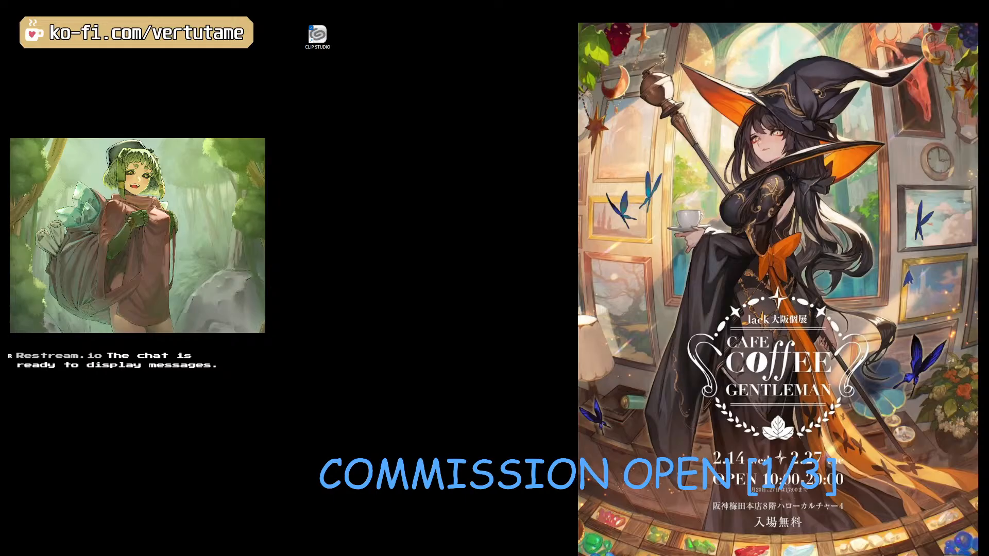
pyautogui.press('super+d')
pyautogui.scroll(4, 816, 297)
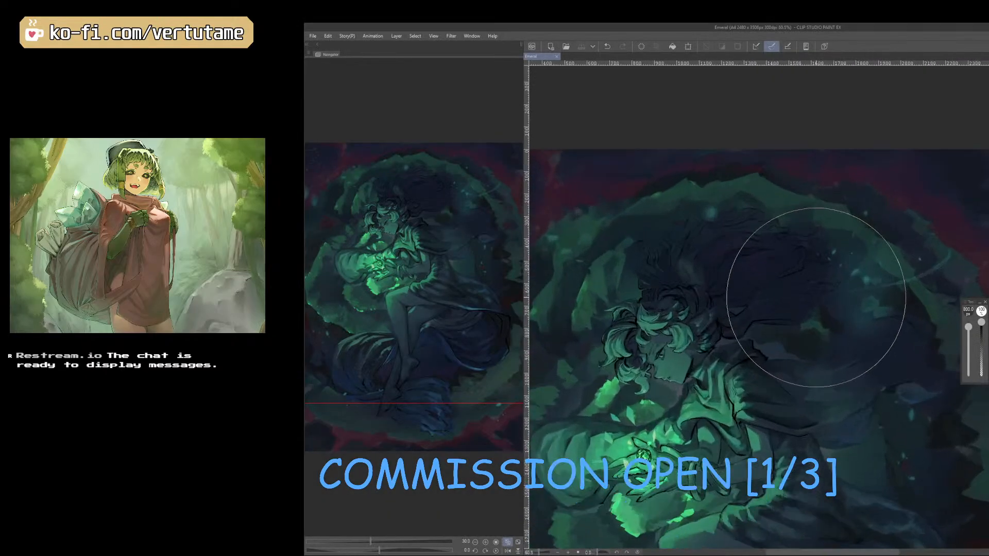
pyautogui.scroll(1, 817, 298)
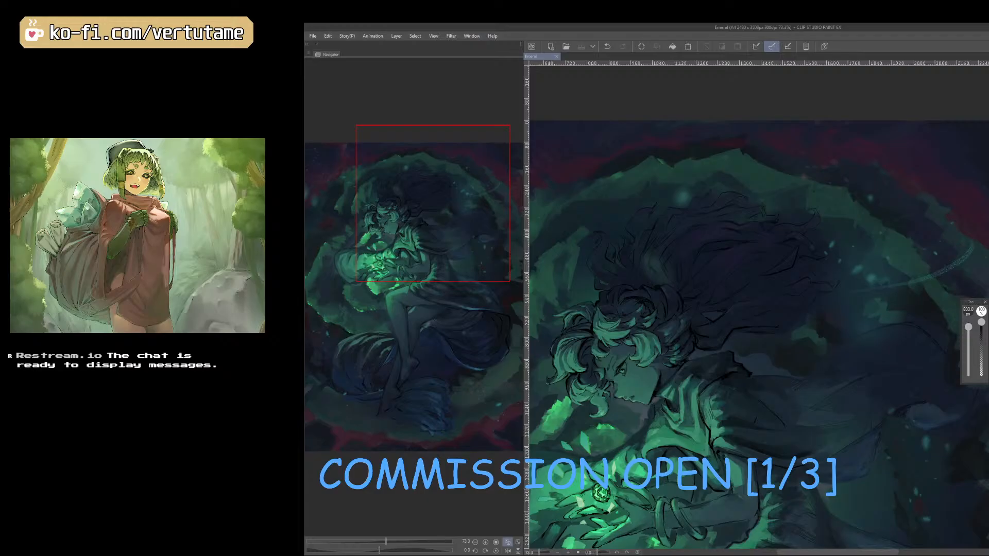
pyautogui.click(621, 364)
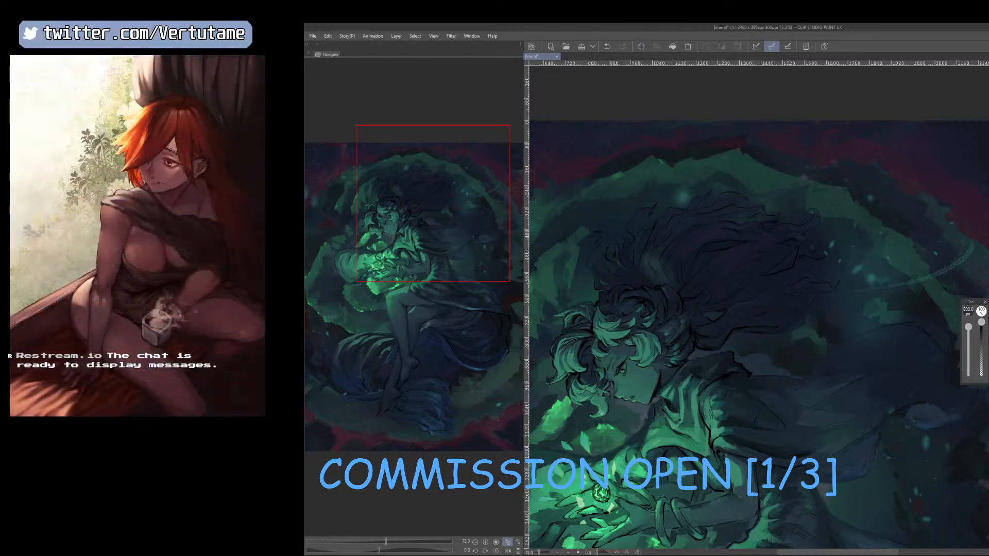
pyautogui.press('p')
pyautogui.press('b')
pyautogui.moveTo(627, 358); pyautogui.dragTo(622, 365)
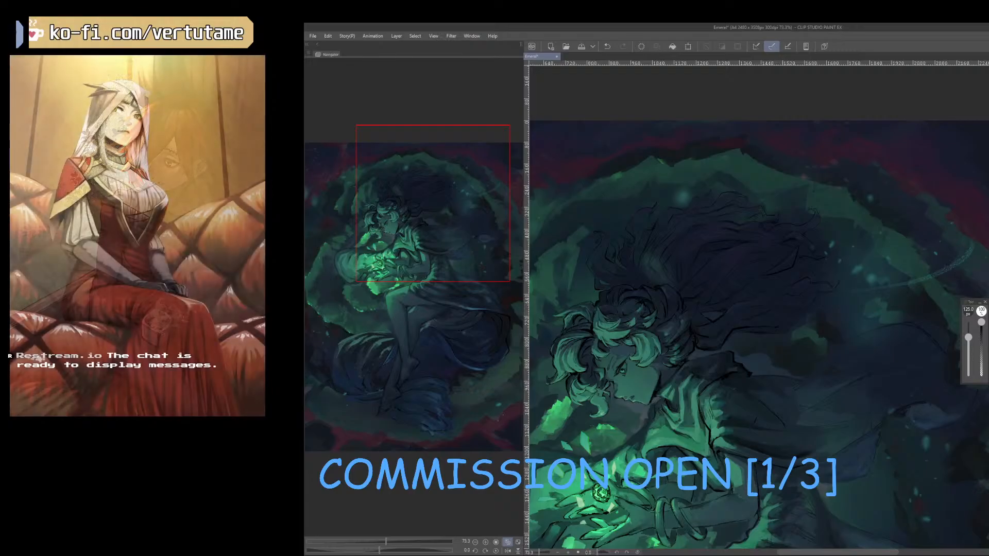
pyautogui.press('c')
pyautogui.click(905, 329)
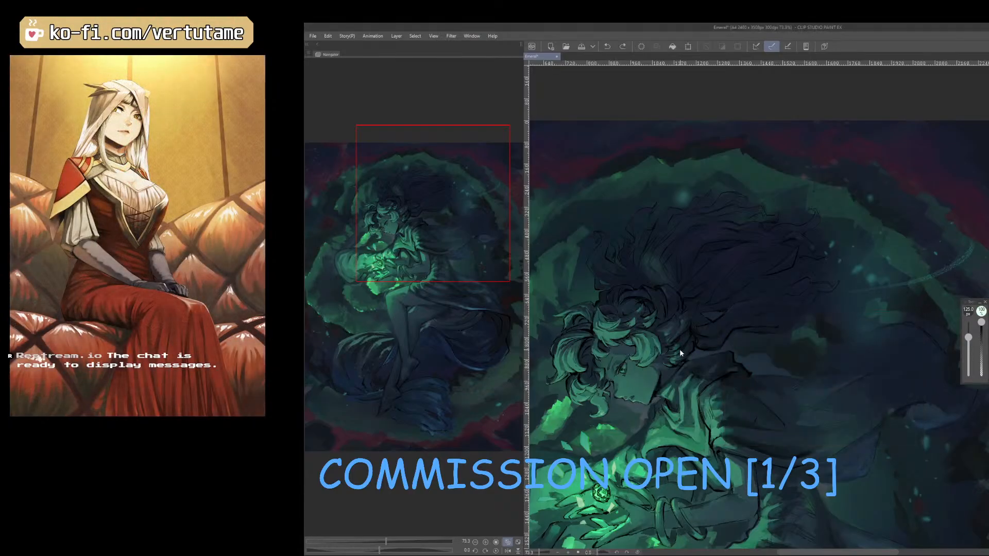
pyautogui.hotkey('ctrl', 'z')
pyautogui.hotkey('ctrl', 'z')
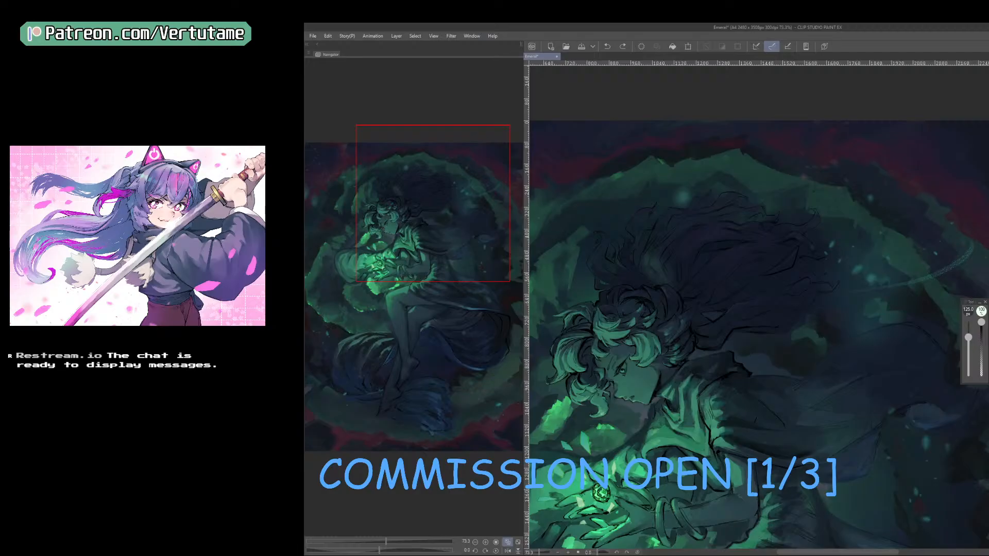
# Reduce the brush to 50 px, touch up the figure's eye with a short stroke, and save the illustration.
pyautogui.moveTo(968, 337); pyautogui.dragTo(969, 343)
pyautogui.moveTo(624, 372); pyautogui.dragTo(621, 371)
pyautogui.scroll(10, 622, 396)
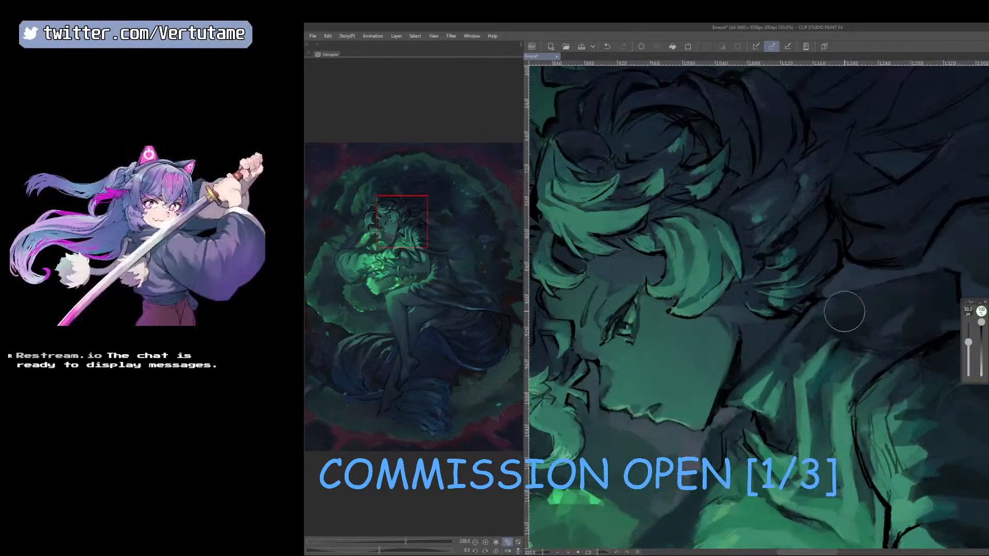
pyautogui.scroll(-6, 845, 311)
pyautogui.scroll(-2, 846, 309)
pyautogui.hotkey('ctrl', 's')
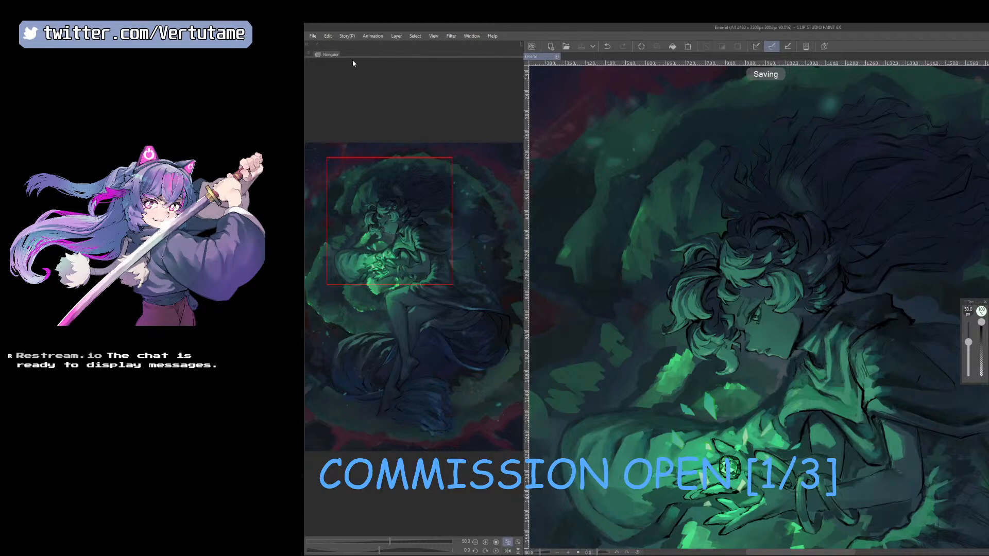
# Save a fresh PNG duplicate of the retouched illustration.
pyautogui.click(314, 39)
pyautogui.moveTo(377, 122)
pyautogui.click(456, 148)
pyautogui.click(687, 277)
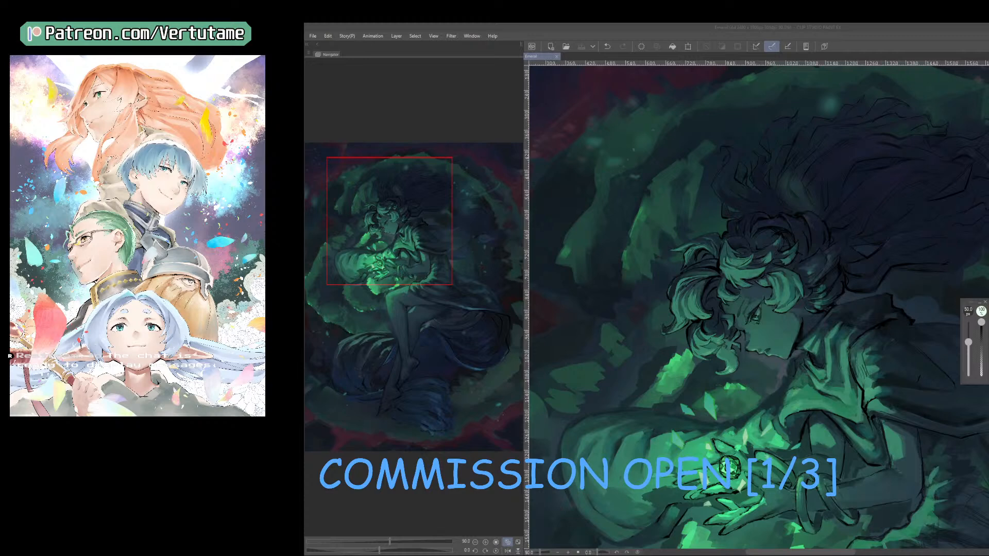
pyautogui.click(883, 94)
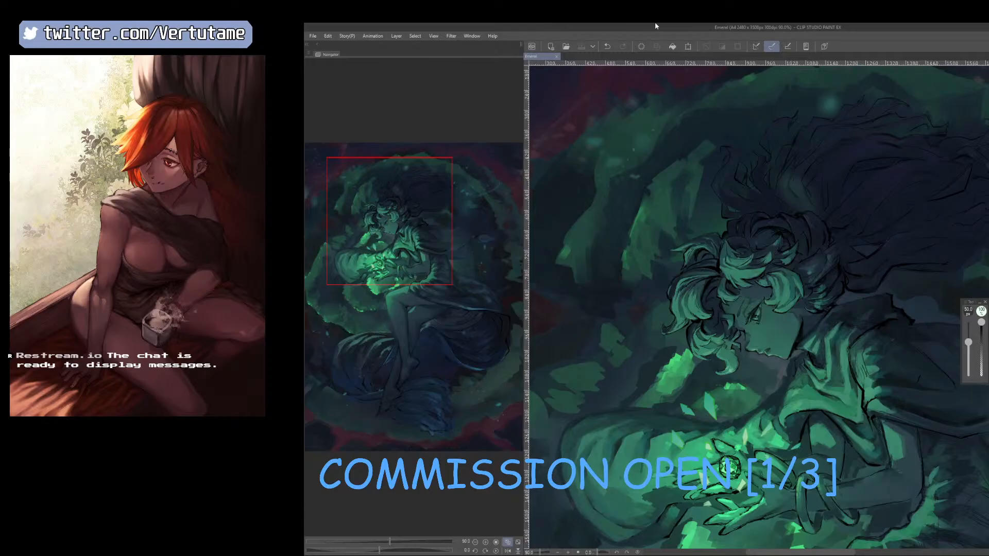
pyautogui.scroll(-1, 777, 268)
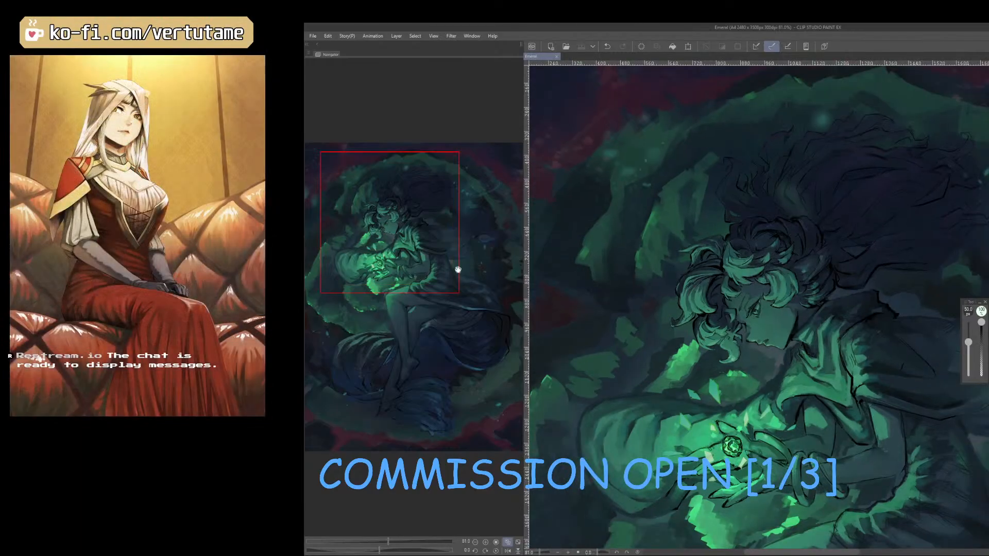
pyautogui.moveTo(425, 241); pyautogui.dragTo(421, 263)
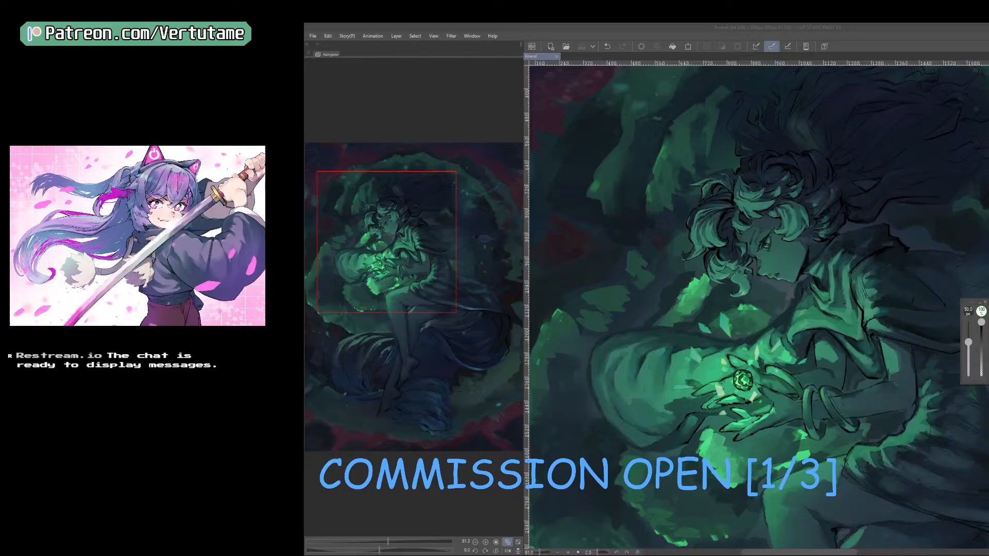
pyautogui.press('super+d')
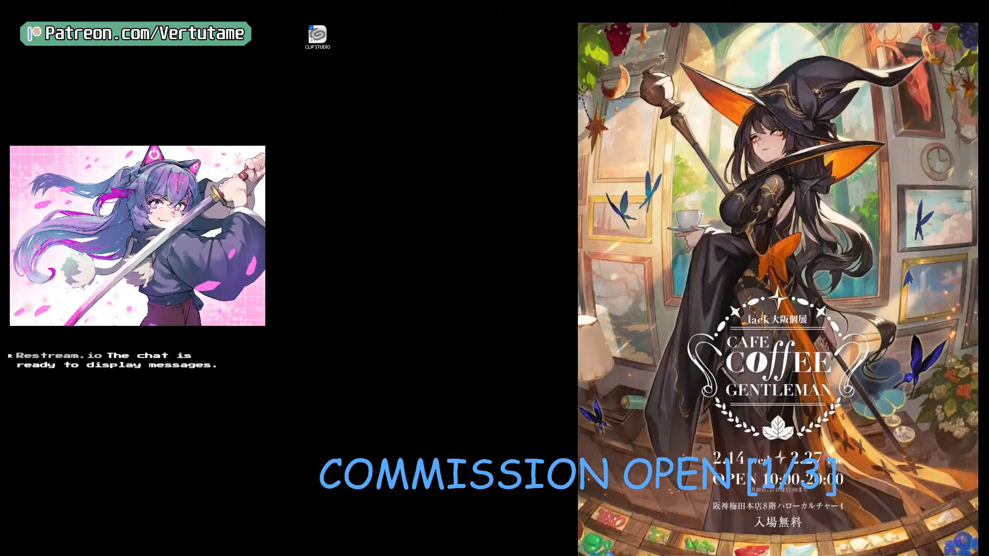
pyautogui.press('super+d')
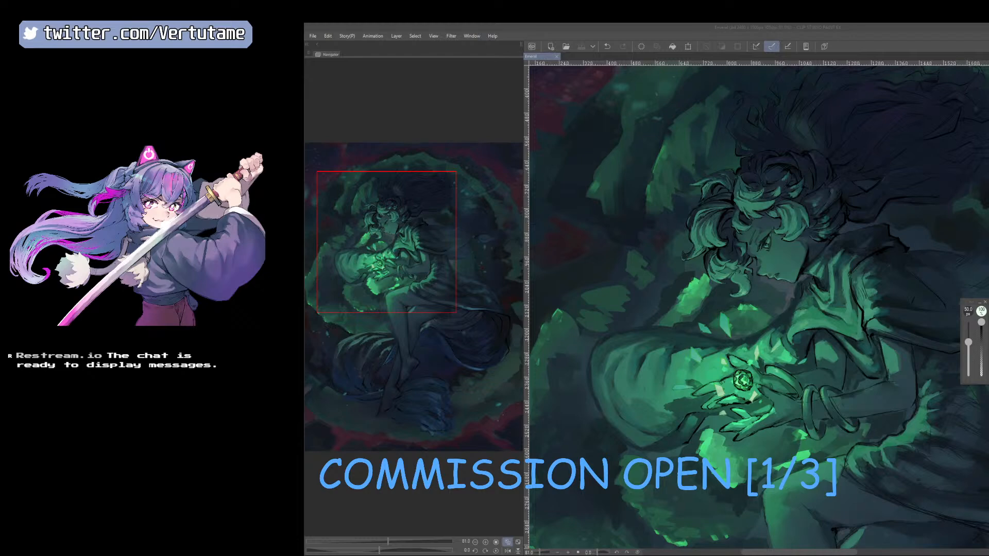
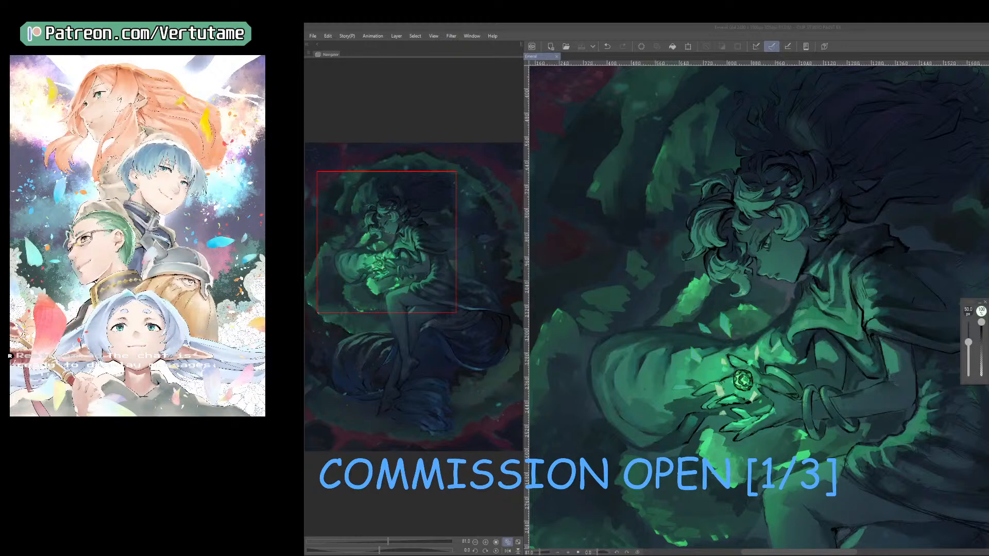
# Examine the finished illustration at close, full-page and thumbnail sizes to judge the figure, green glow and overall composition.
pyautogui.scroll(-1, 593, 209)
pyautogui.moveTo(390, 253)
pyautogui.mouseDown()
pyautogui.moveTo(380, 249)
pyautogui.moveTo(390, 247)
pyautogui.mouseUp()
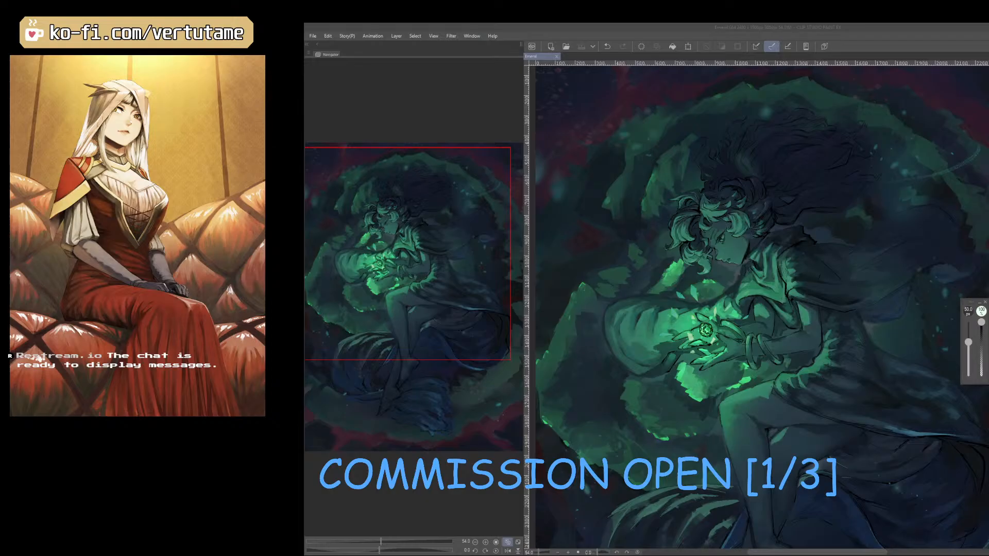
pyautogui.scroll(-2, 814, 376)
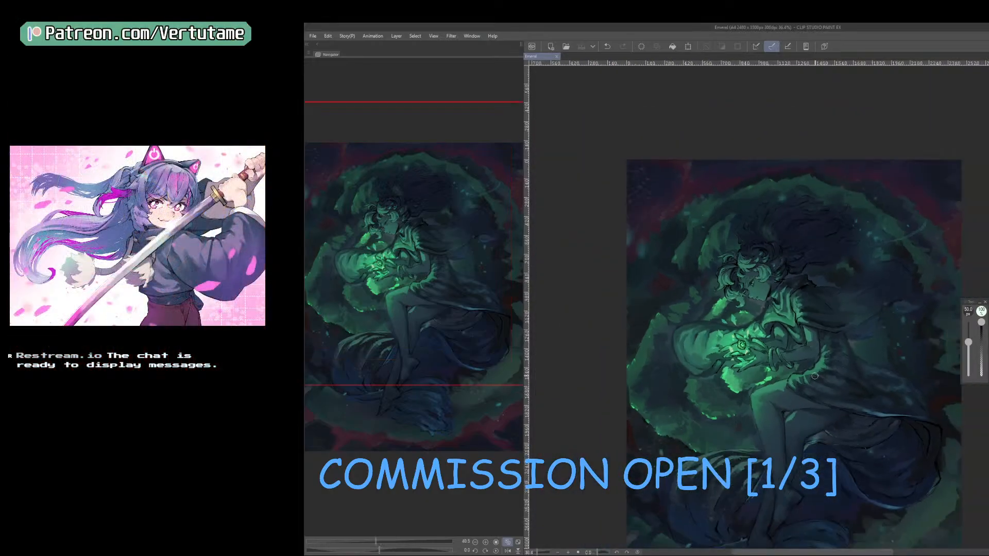
pyautogui.moveTo(397, 269); pyautogui.dragTo(396, 317)
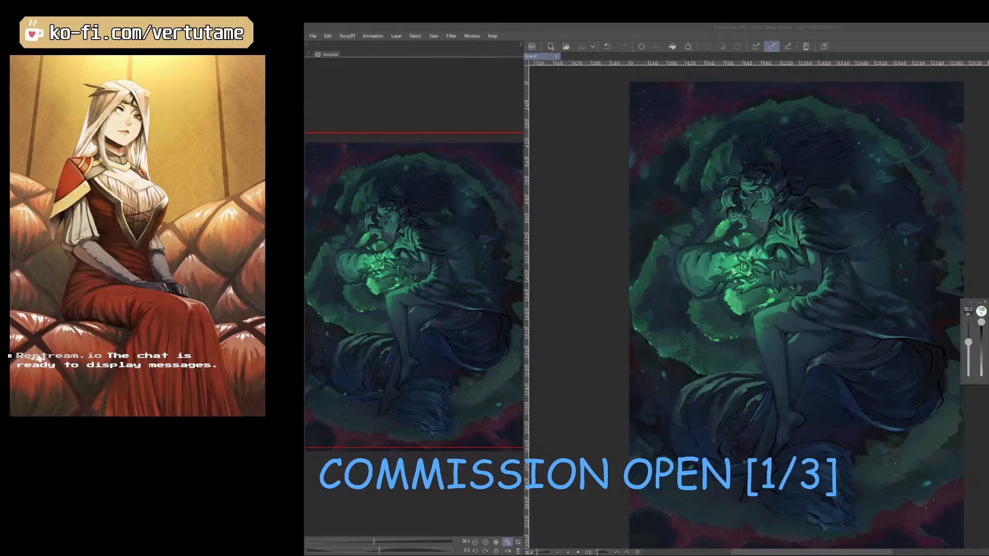
pyautogui.scroll(-13, 842, 191)
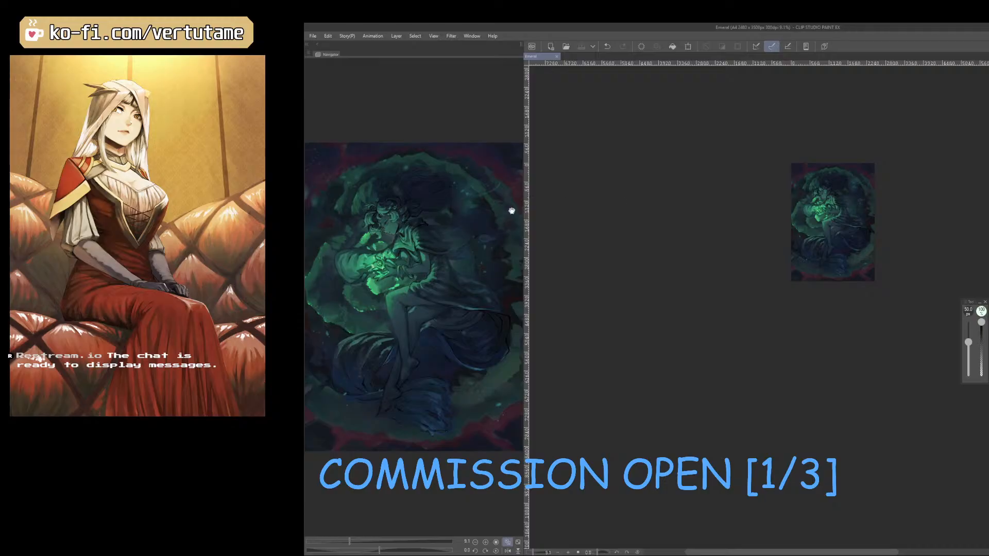
pyautogui.scroll(-1, 790, 210)
pyautogui.scroll(-1, 791, 210)
pyautogui.moveTo(406, 254); pyautogui.dragTo(471, 223)
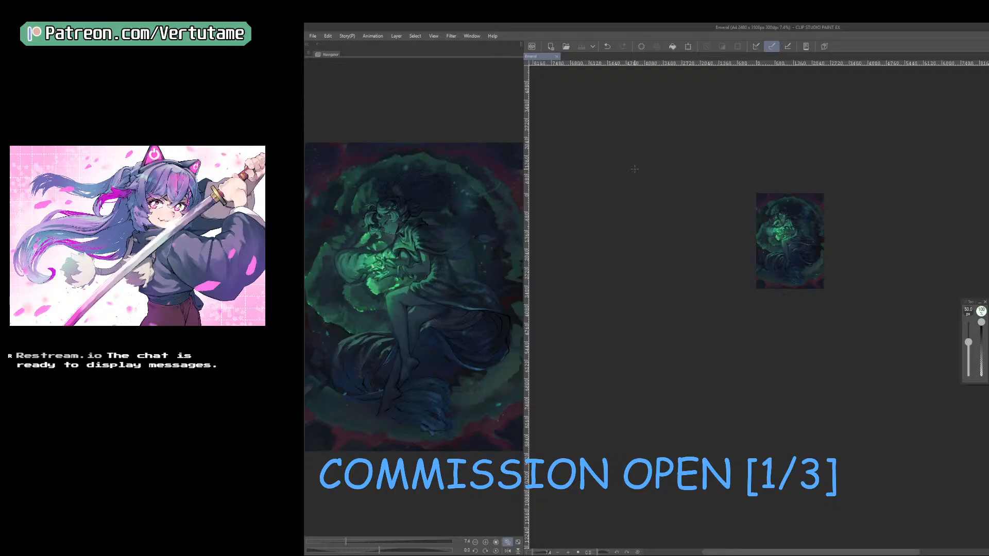
pyautogui.scroll(4, 635, 169)
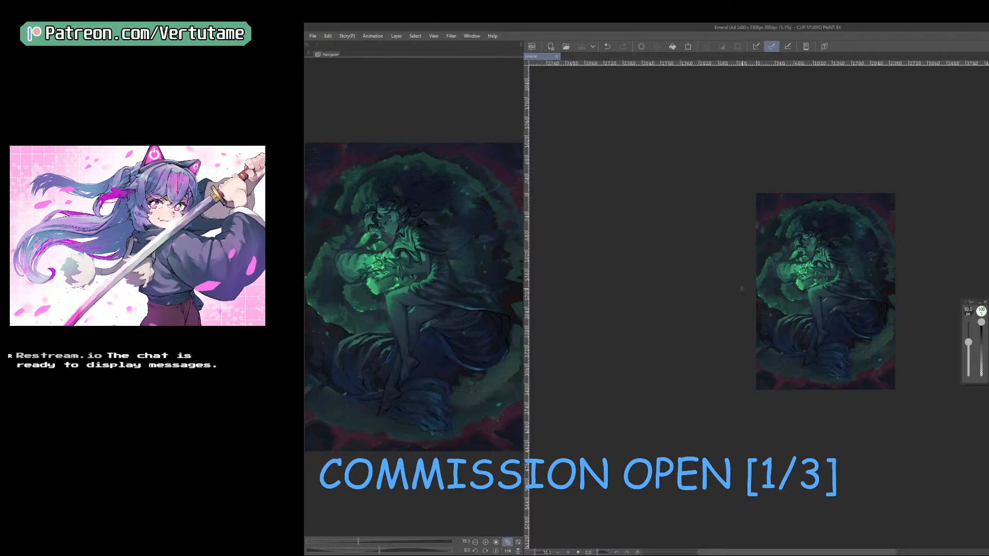
pyautogui.scroll(5, 742, 288)
pyautogui.moveTo(433, 274); pyautogui.dragTo(510, 264)
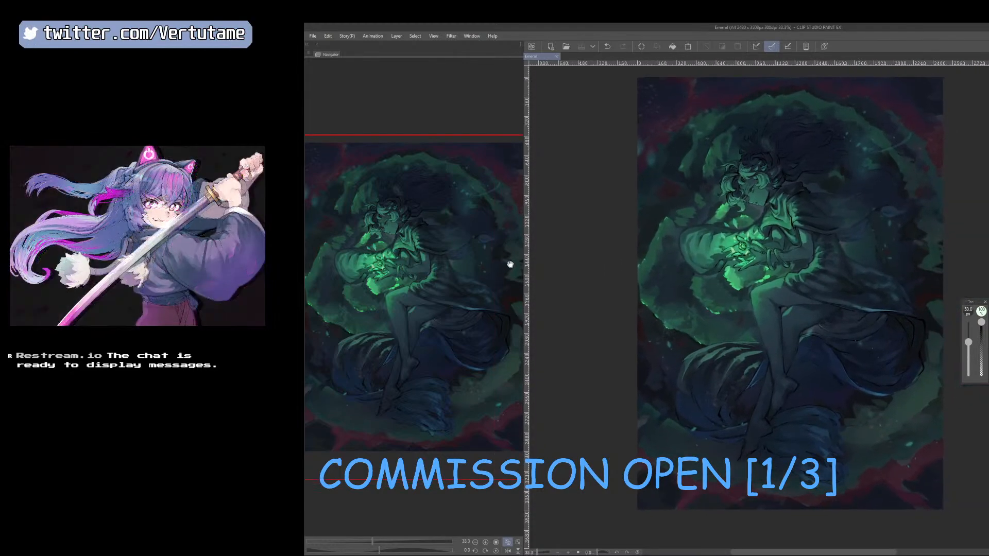
# Capture a thumbnail-size screen snip of the whole illustration at 7.4% zoom, including a margin of the surrounding workspace.
pyautogui.scroll(-5, 847, 217)
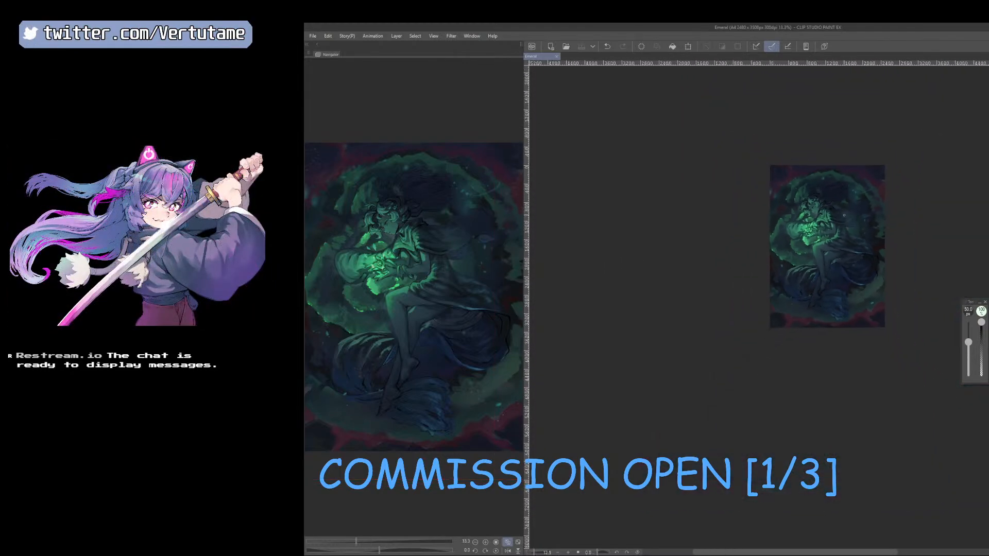
pyautogui.scroll(-3, 497, 240)
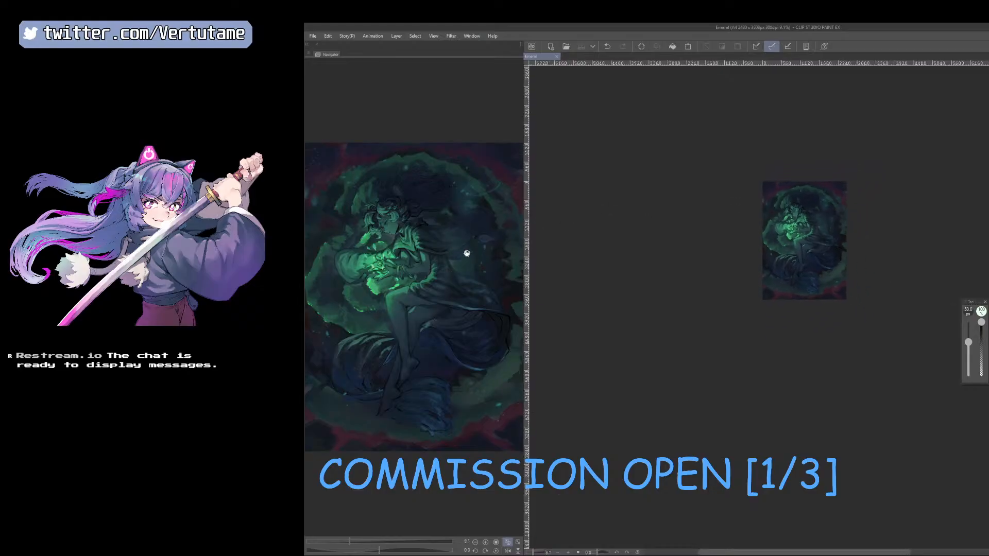
pyautogui.scroll(-2, 467, 253)
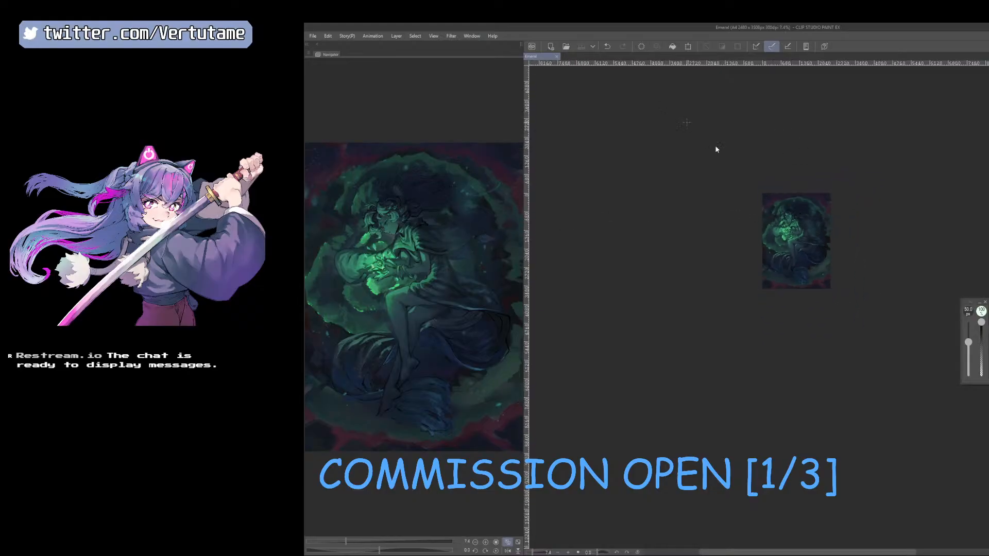
pyautogui.press('super+shift+s')
pyautogui.moveTo(740, 175); pyautogui.dragTo(852, 316)
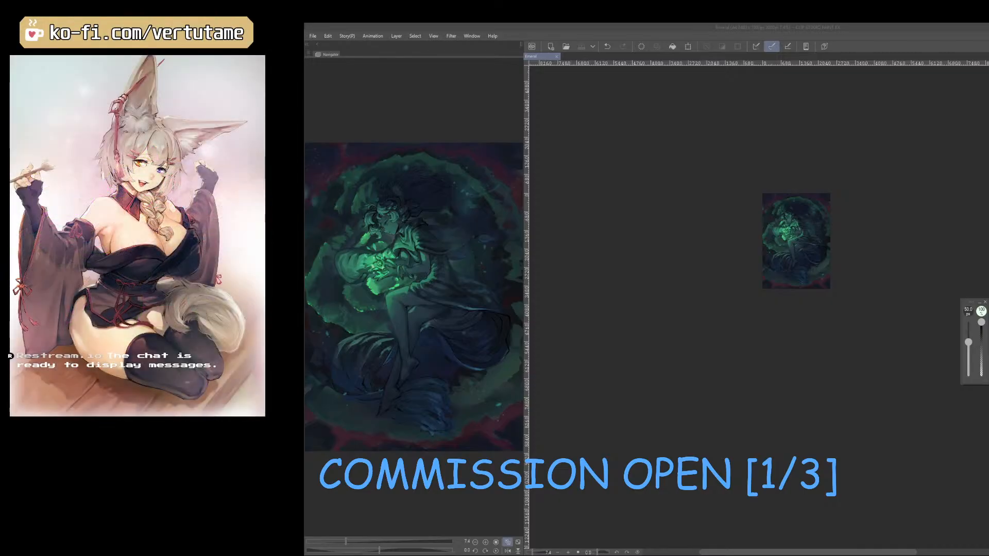
pyautogui.scroll(3, 770, 155)
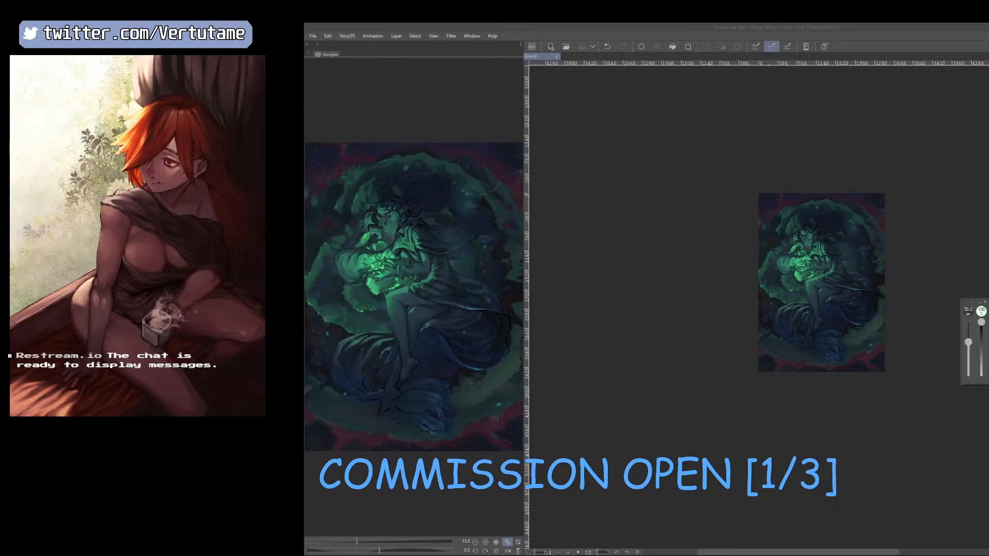
pyautogui.scroll(6, 929, 222)
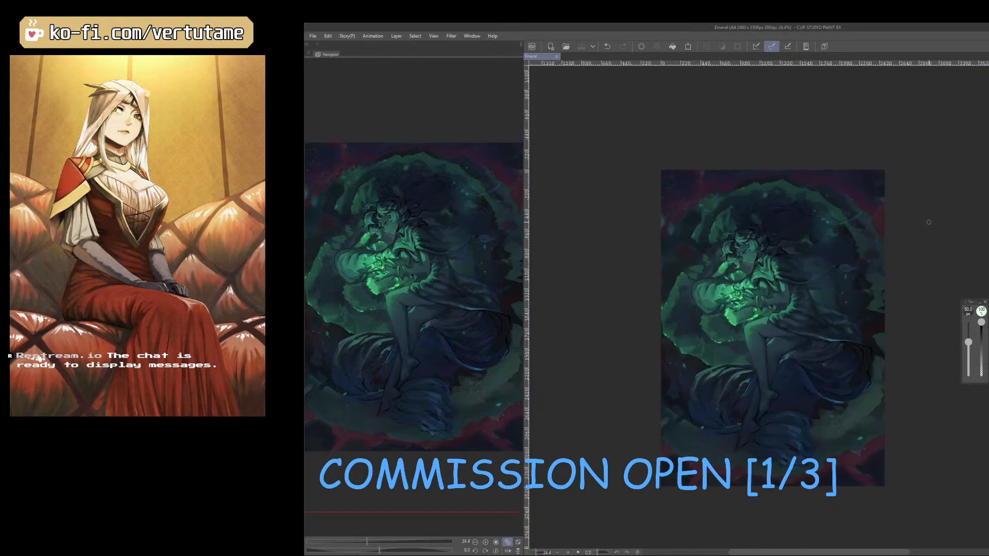
pyautogui.scroll(1, 887, 228)
pyautogui.moveTo(458, 308)
pyautogui.mouseDown()
pyautogui.moveTo(462, 323)
pyautogui.moveTo(437, 345)
pyautogui.moveTo(418, 306)
pyautogui.moveTo(457, 332)
pyautogui.moveTo(513, 323)
pyautogui.moveTo(501, 271)
pyautogui.moveTo(449, 264)
pyautogui.moveTo(429, 276)
pyautogui.moveTo(442, 308)
pyautogui.mouseUp()
pyautogui.scroll(5, 846, 424)
pyautogui.scroll(-2, 541, 288)
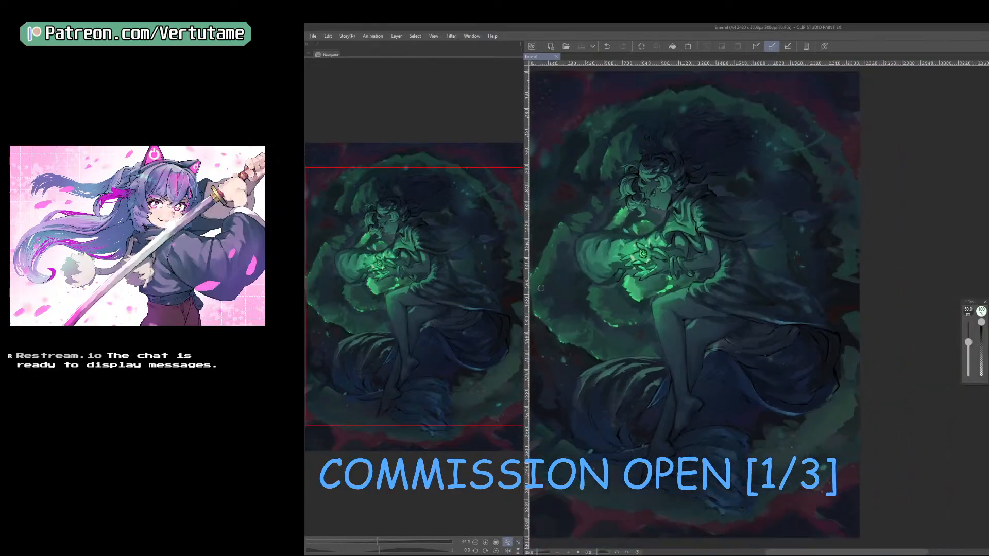
# Capture another screen snip of the whole illustration at an even smaller thumbnail size, with some empty workspace around it.
pyautogui.scroll(-1, 541, 288)
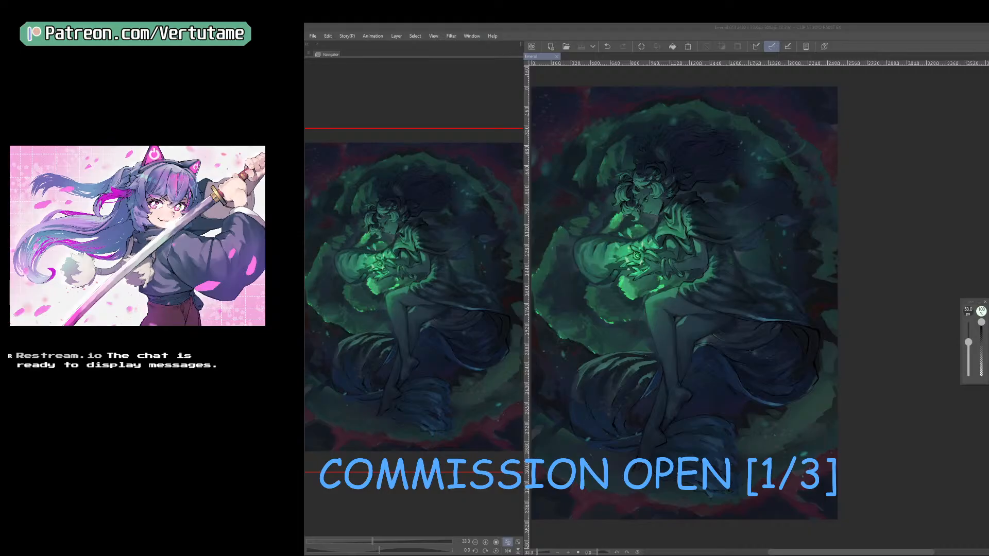
pyautogui.scroll(-3, 939, 202)
pyautogui.scroll(-4, 780, 227)
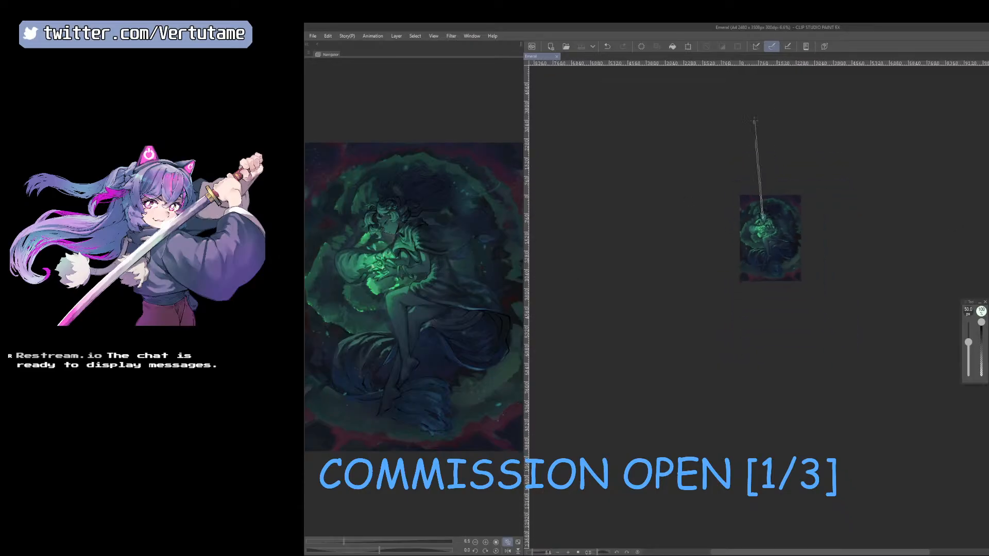
pyautogui.press('super+shift+s')
pyautogui.moveTo(726, 178); pyautogui.dragTo(824, 289)
pyautogui.scroll(5, 764, 258)
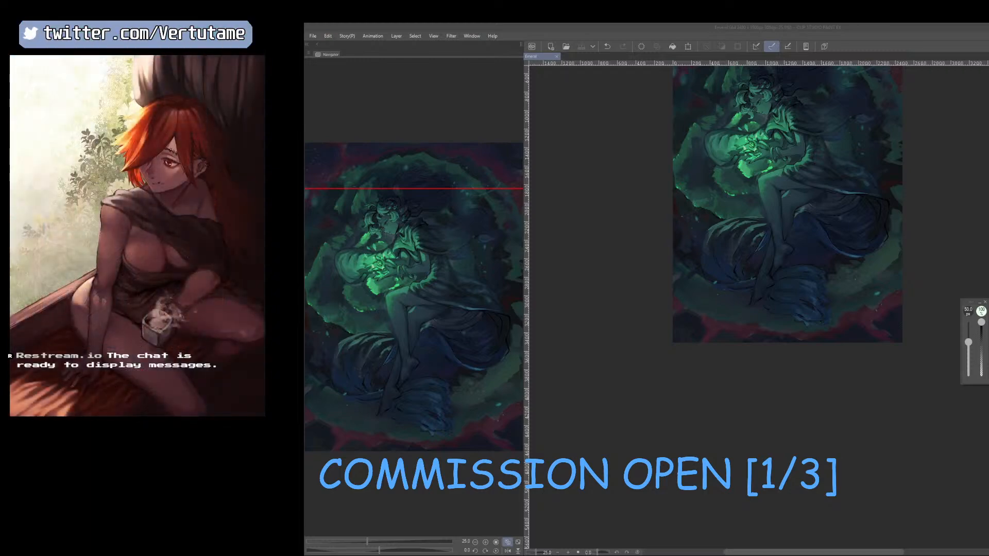
pyautogui.hotkey('alt', 'Tab')
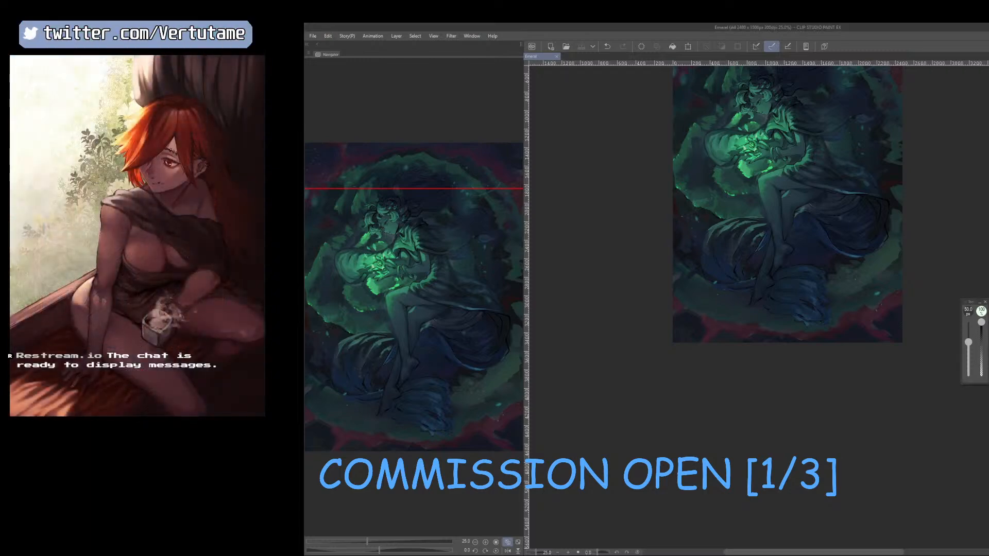
pyautogui.hotkey('alt', 'Tab')
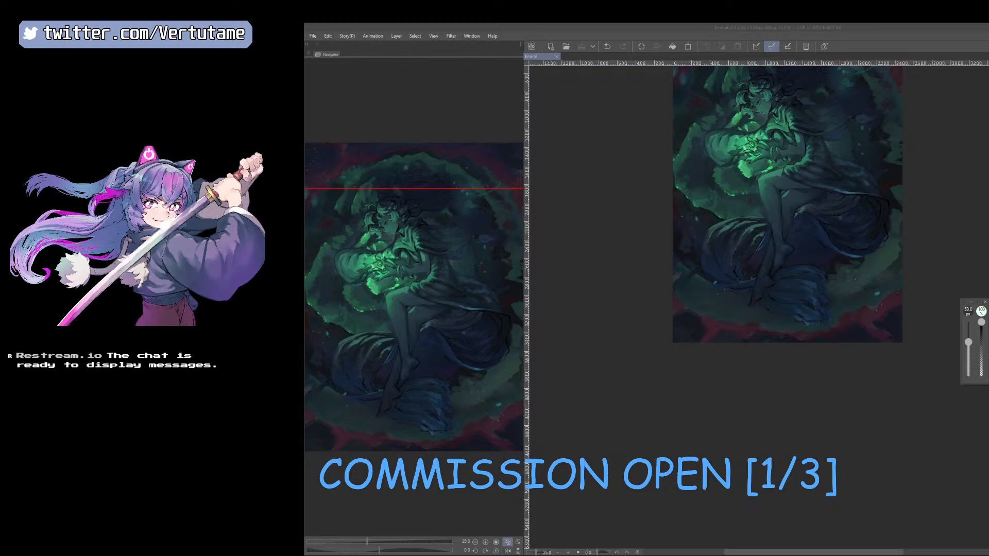
pyautogui.moveTo(417, 255); pyautogui.dragTo(436, 164)
pyautogui.scroll(-4, 764, 221)
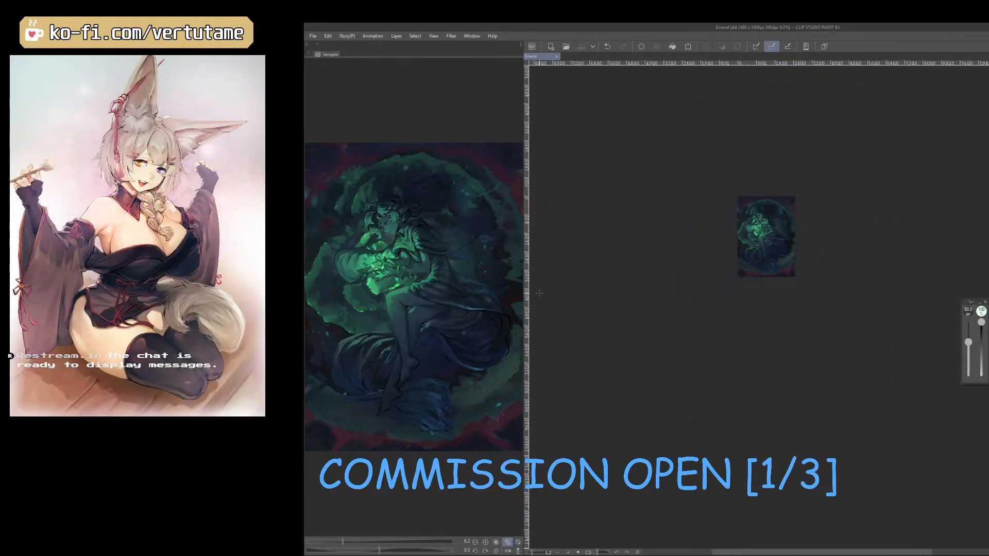
# Examine the figure's flowing hair, face and glowing hands up close and compare them with the full composition.
pyautogui.scroll(2, 736, 238)
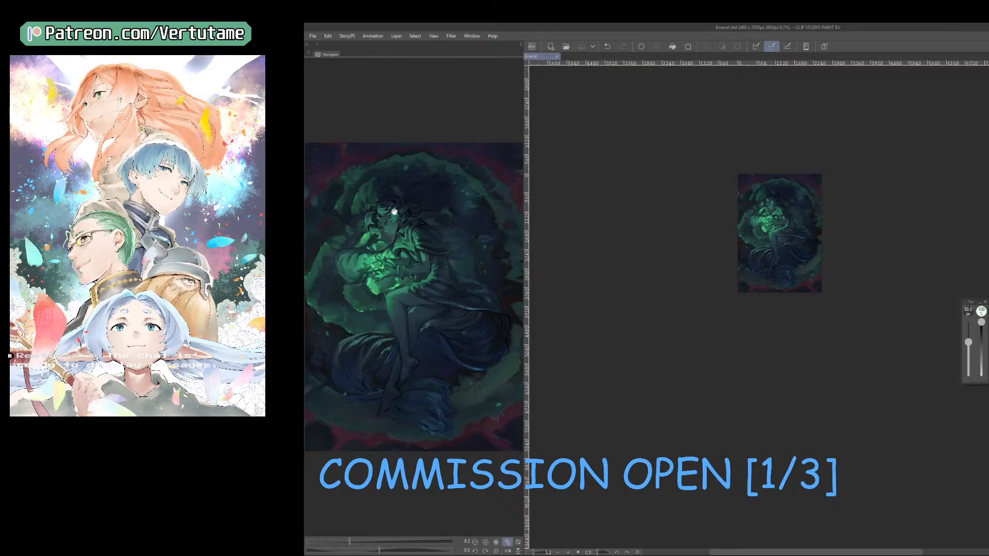
pyautogui.scroll(4, 793, 202)
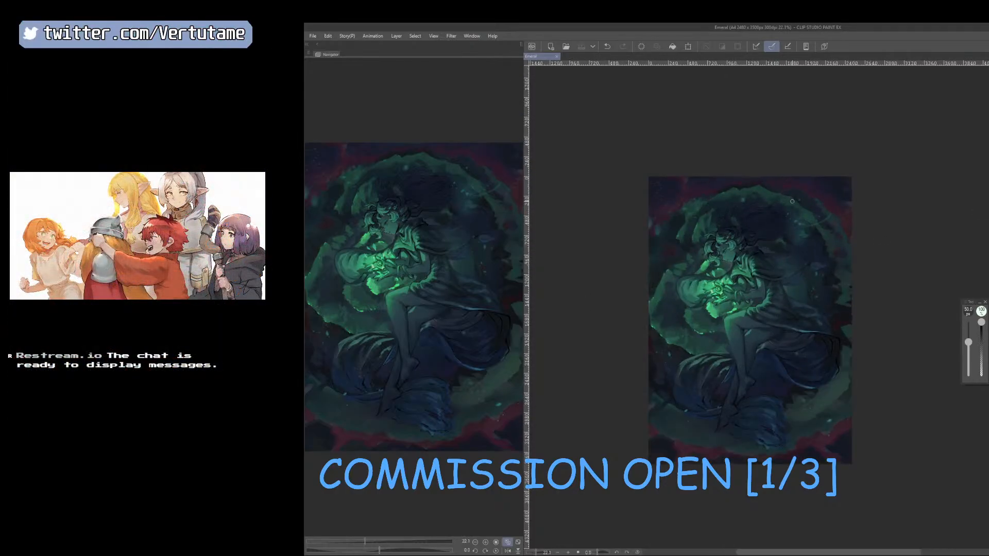
pyautogui.scroll(3, 788, 205)
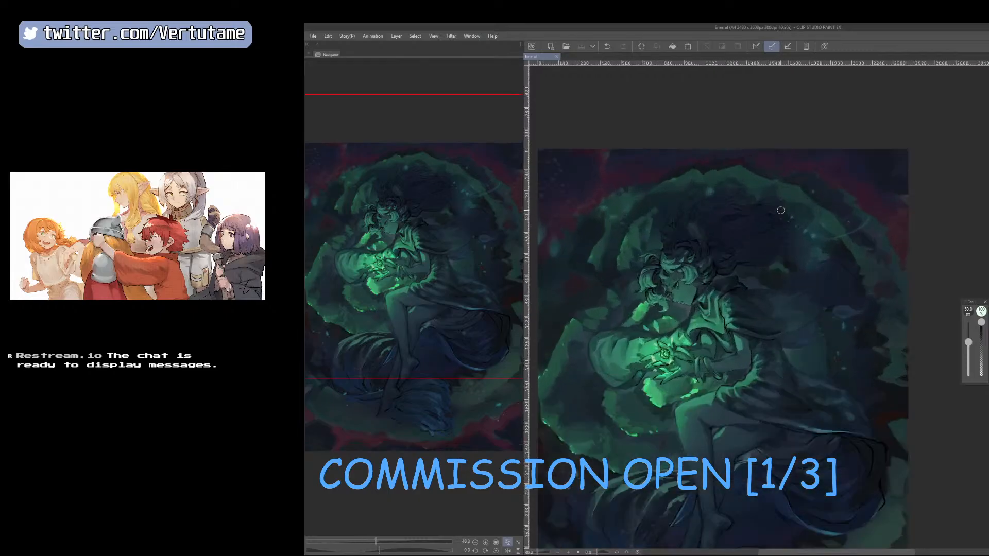
pyautogui.scroll(3, 751, 221)
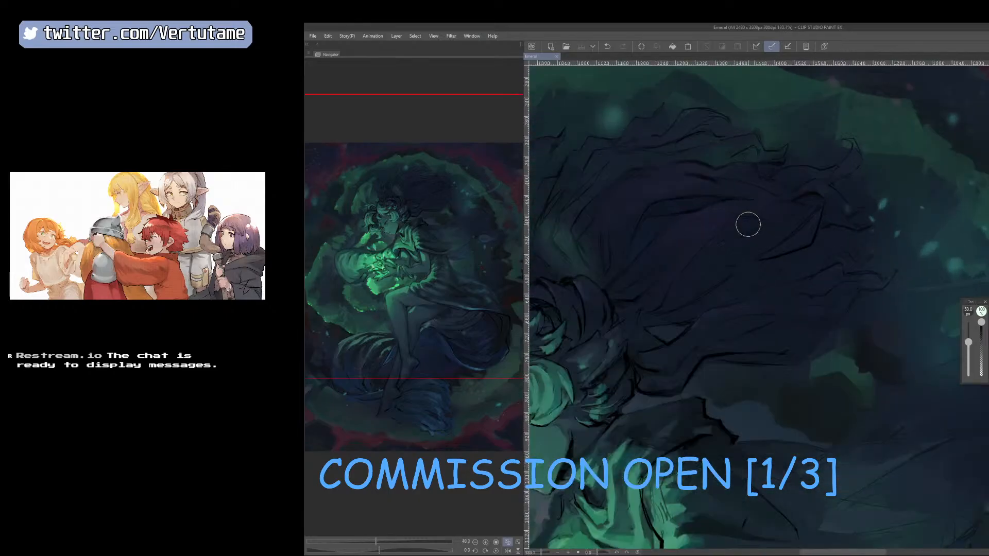
pyautogui.scroll(-3, 748, 223)
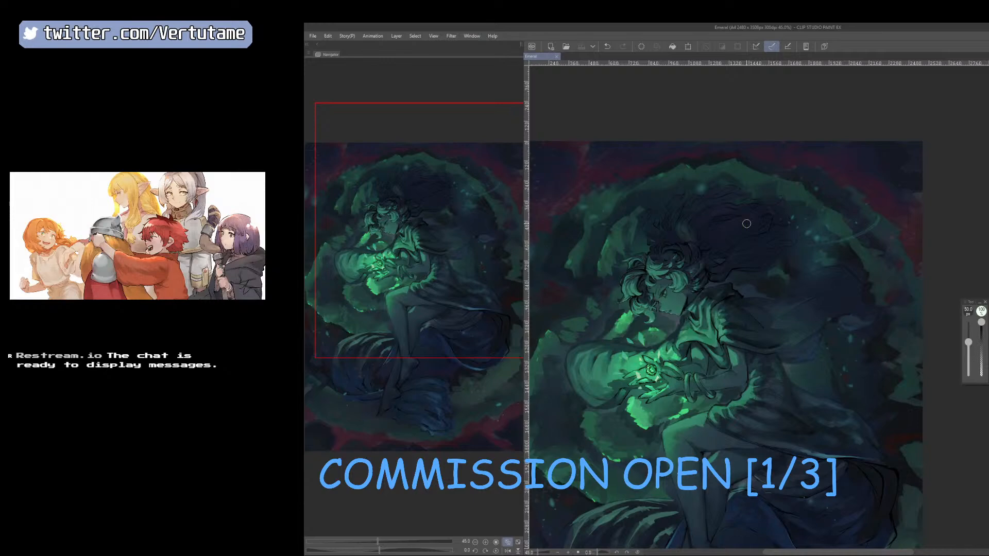
pyautogui.scroll(4, 747, 223)
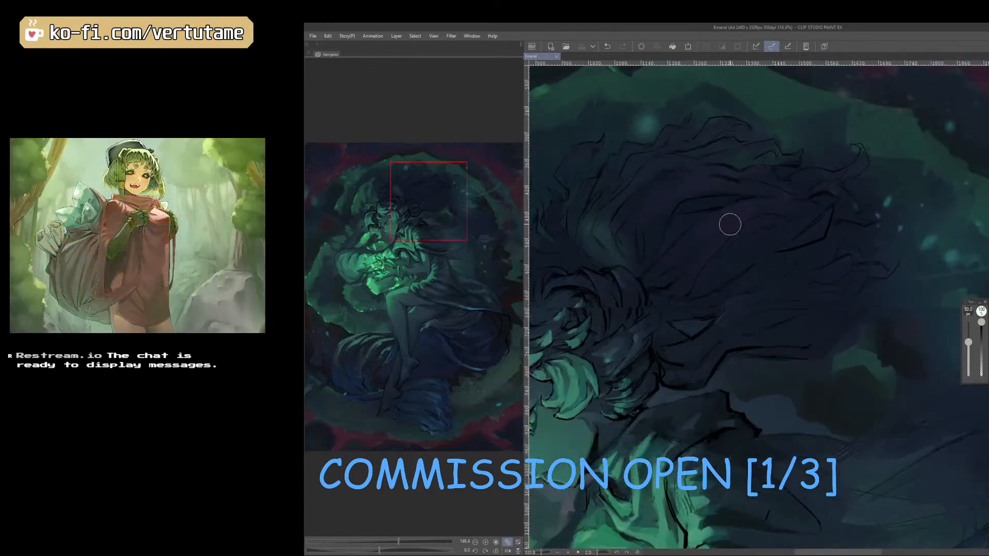
pyautogui.moveTo(414, 225)
pyautogui.mouseDown()
pyautogui.moveTo(390, 226)
pyautogui.moveTo(450, 227)
pyautogui.moveTo(473, 311)
pyautogui.moveTo(505, 272)
pyautogui.moveTo(484, 229)
pyautogui.moveTo(496, 283)
pyautogui.moveTo(483, 348)
pyautogui.moveTo(432, 380)
pyautogui.moveTo(380, 367)
pyautogui.moveTo(448, 286)
pyautogui.moveTo(407, 232)
pyautogui.mouseUp()
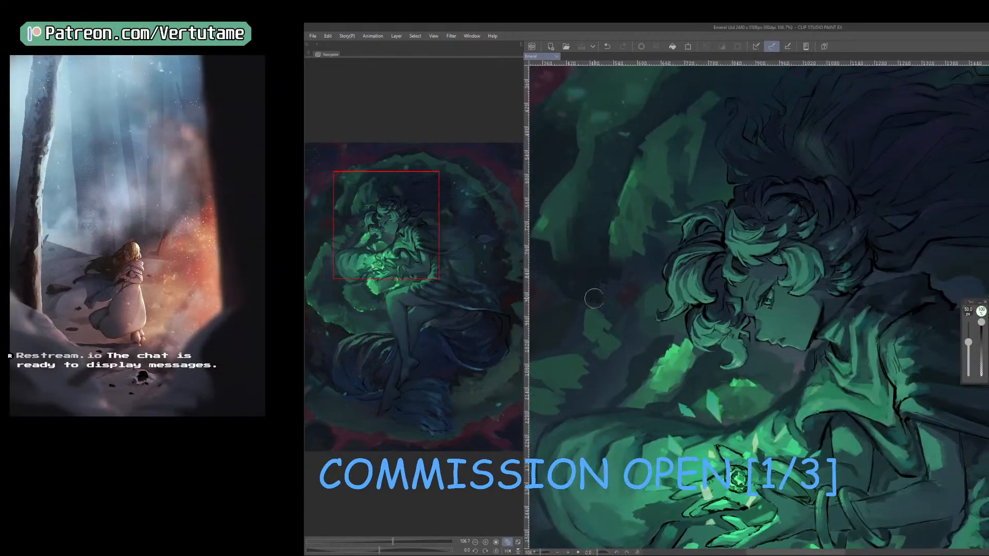
pyautogui.scroll(-4, 593, 296)
pyautogui.scroll(-4, 492, 270)
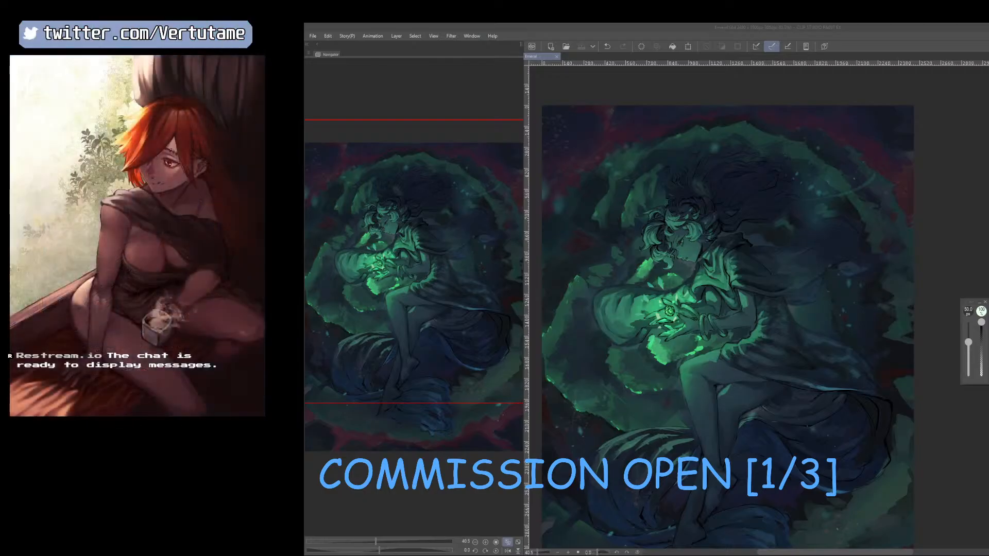
# Capture a close-up screen snip of the figure's head, sleeve and hands around the glowing green gem.
pyautogui.scroll(5, 812, 224)
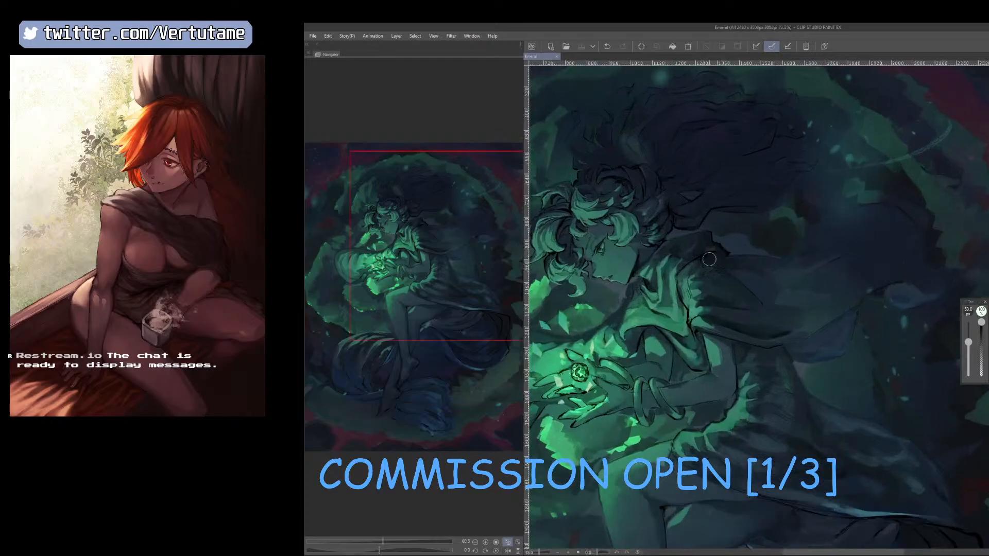
pyautogui.moveTo(813, 224); pyautogui.dragTo(958, 180)
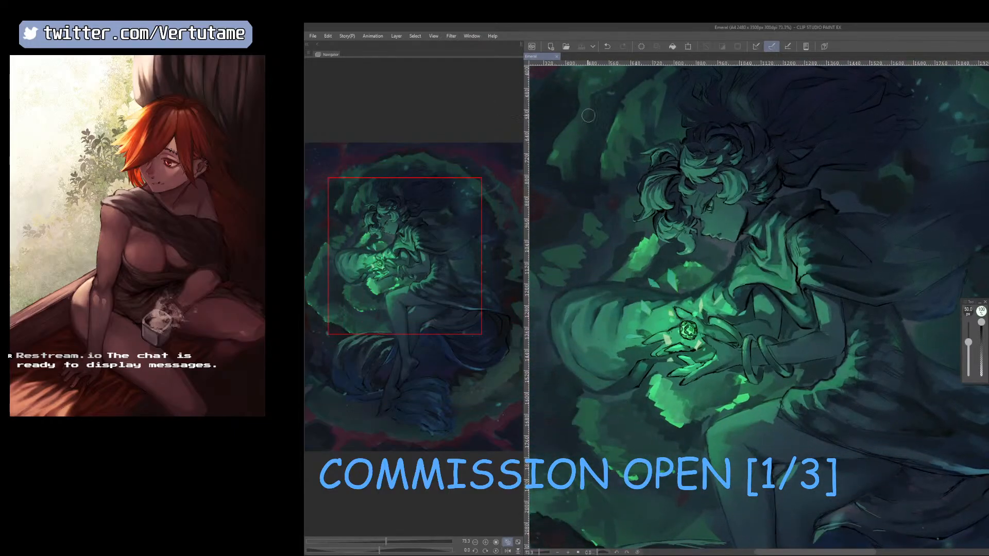
pyautogui.press('super+shift+s')
pyautogui.moveTo(601, 100); pyautogui.dragTo(857, 449)
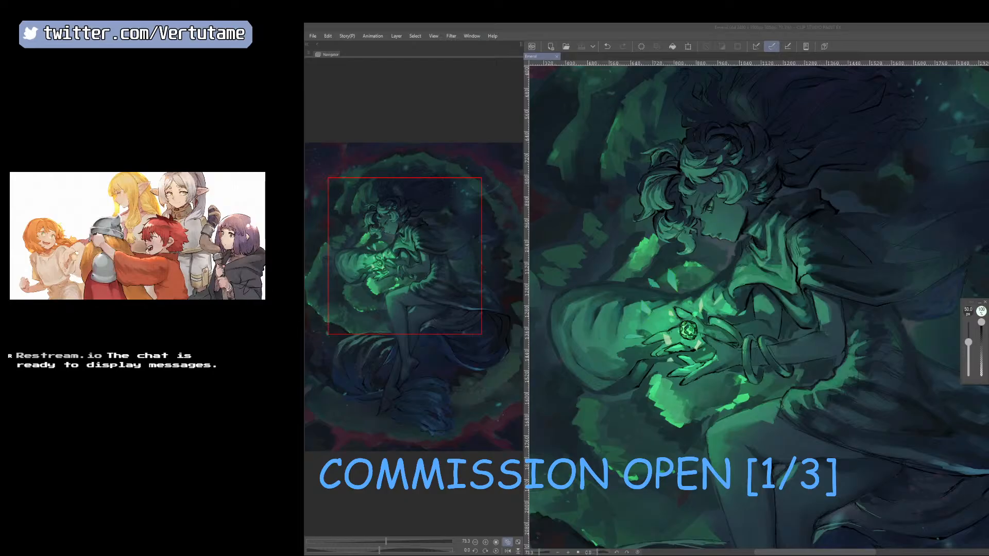
pyautogui.scroll(-6, 862, 108)
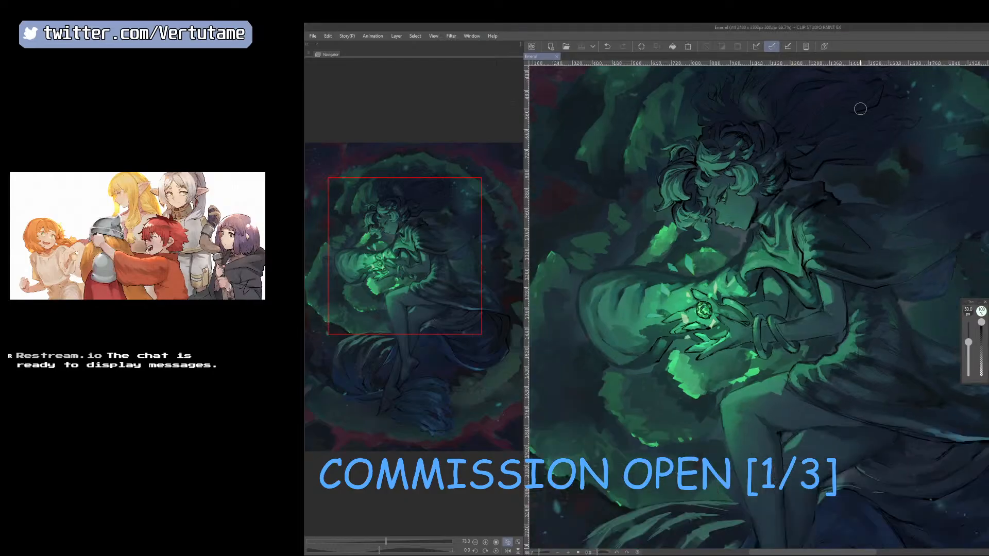
pyautogui.moveTo(451, 241); pyautogui.dragTo(461, 194)
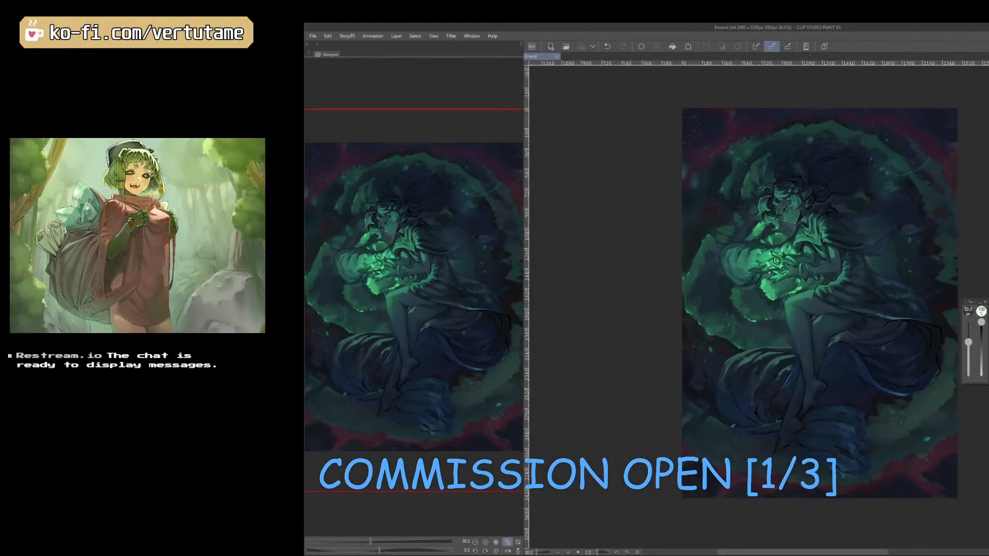
pyautogui.moveTo(457, 261); pyautogui.dragTo(497, 261)
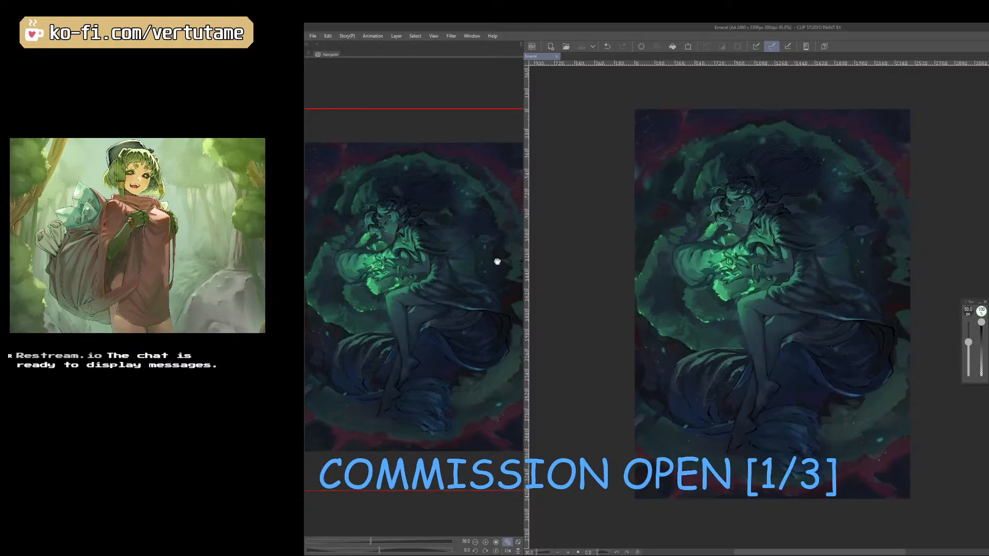